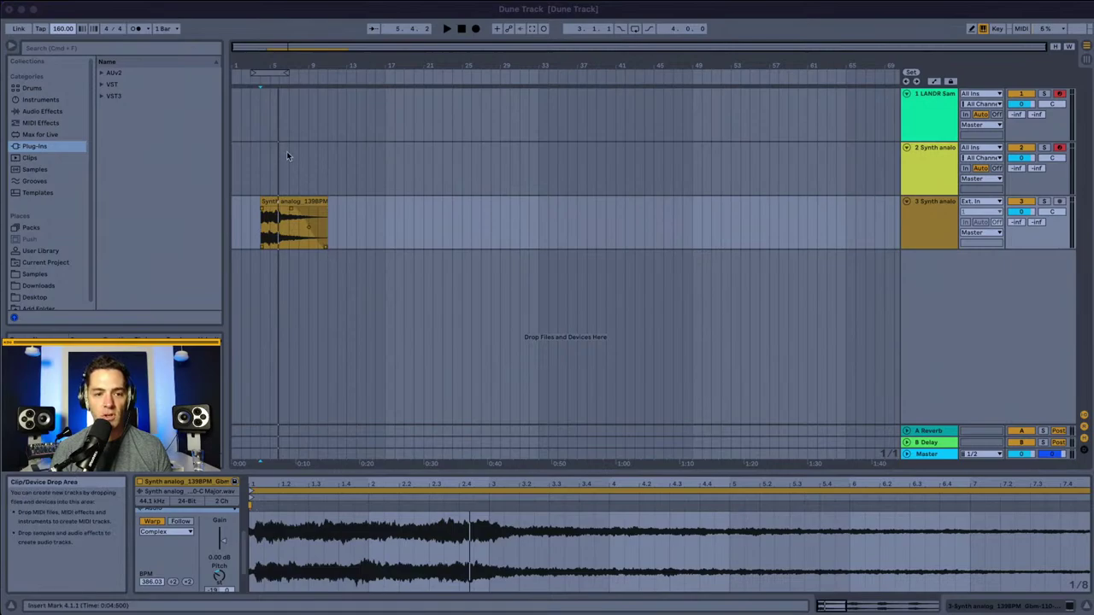
Step: Select the second synth track and zoom into the loop region of its Simpler sample
left_click(234, 161)
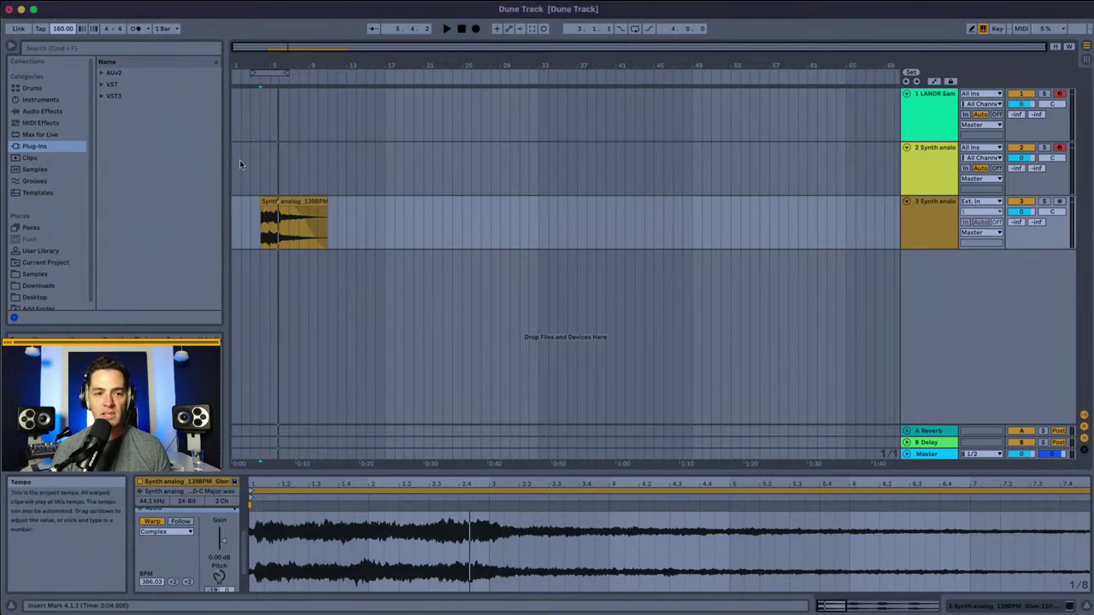
left_click(248, 159)
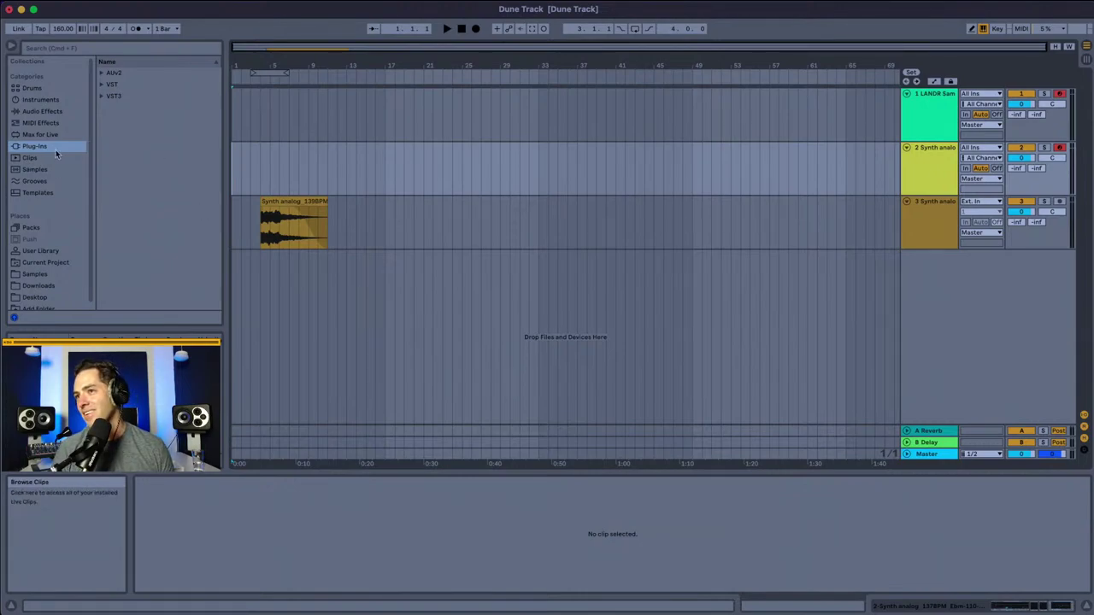
left_click(234, 171)
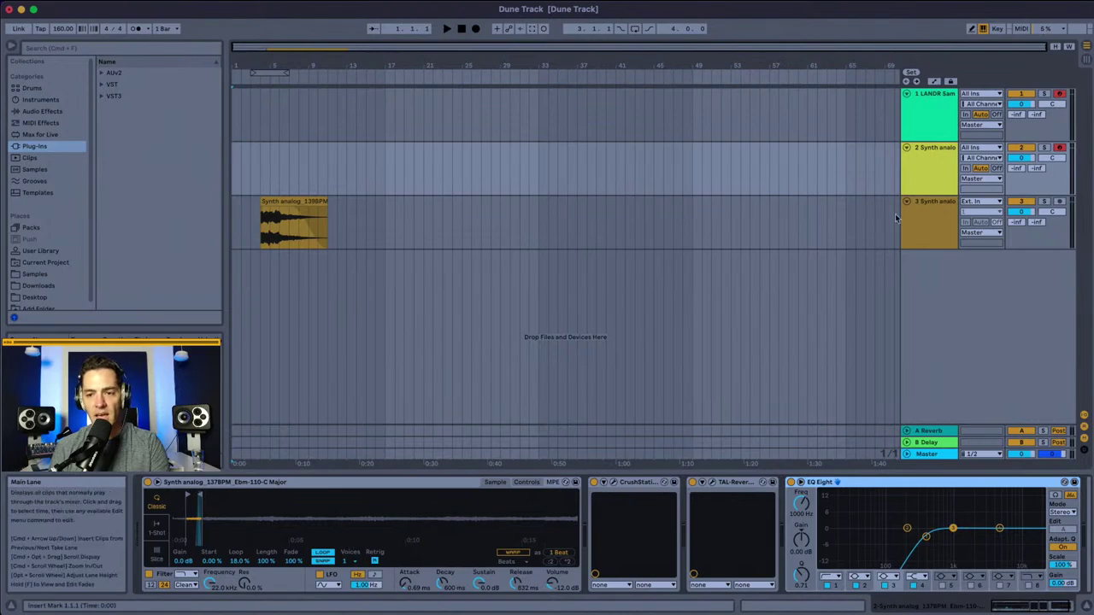
left_click(934, 174)
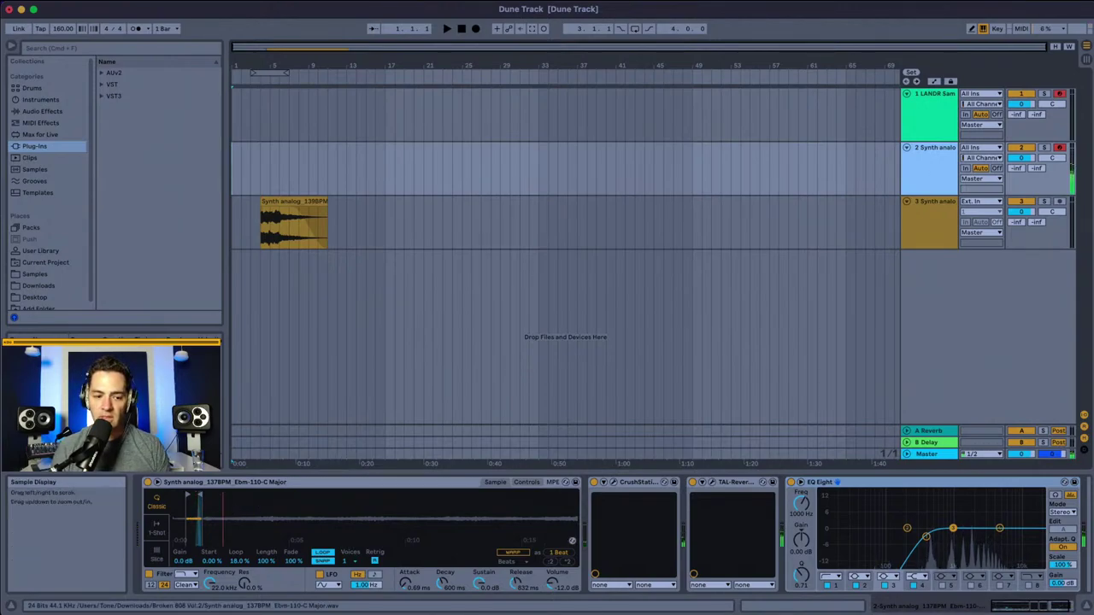
left_click_drag(230, 510, 230, 532)
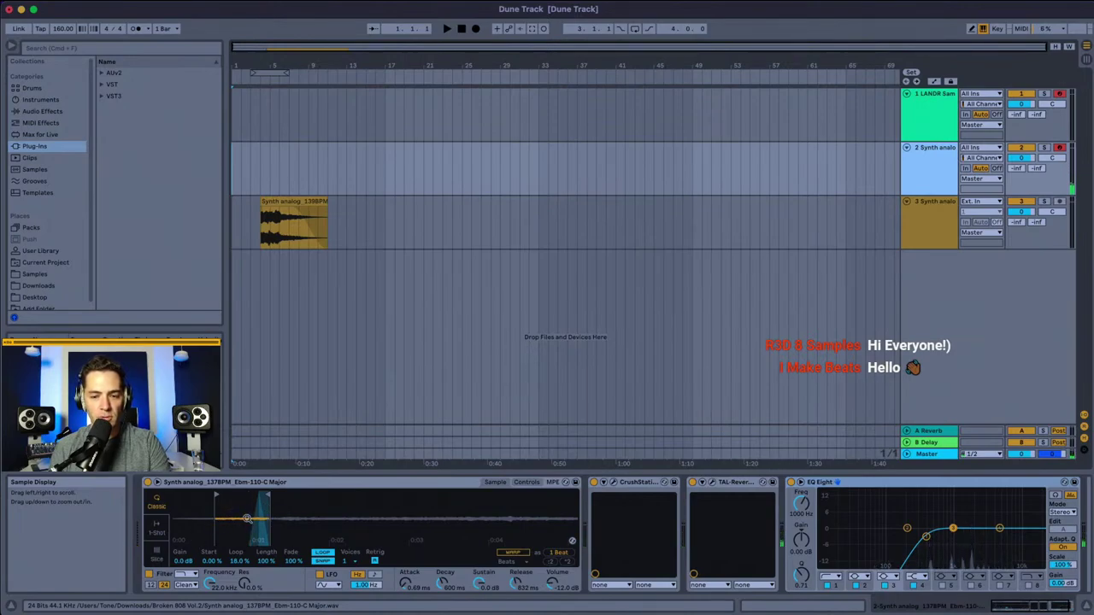
Step: Compare the synth sound with and without TAL-Reverb, CrushStation and EQ Eight by switching the devices off and back on
left_click(693, 484)
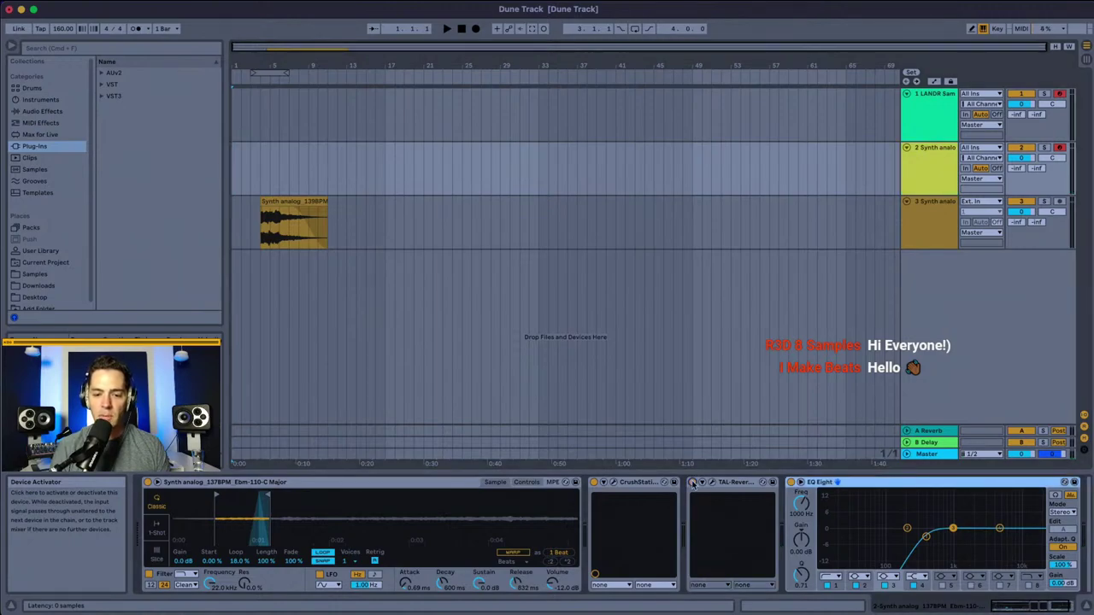
left_click(594, 482)
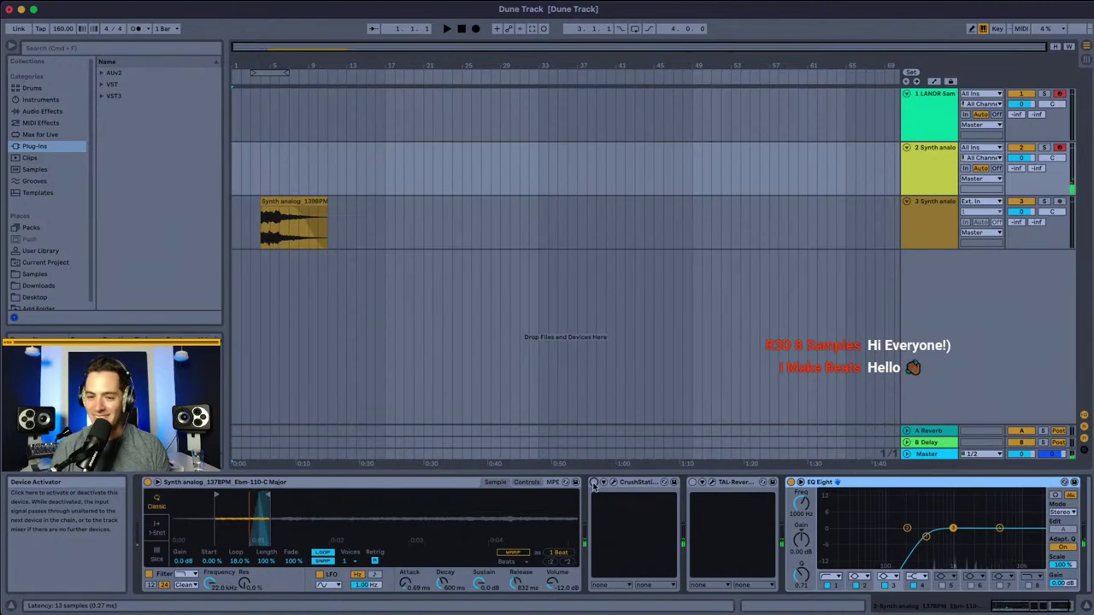
left_click(594, 483)
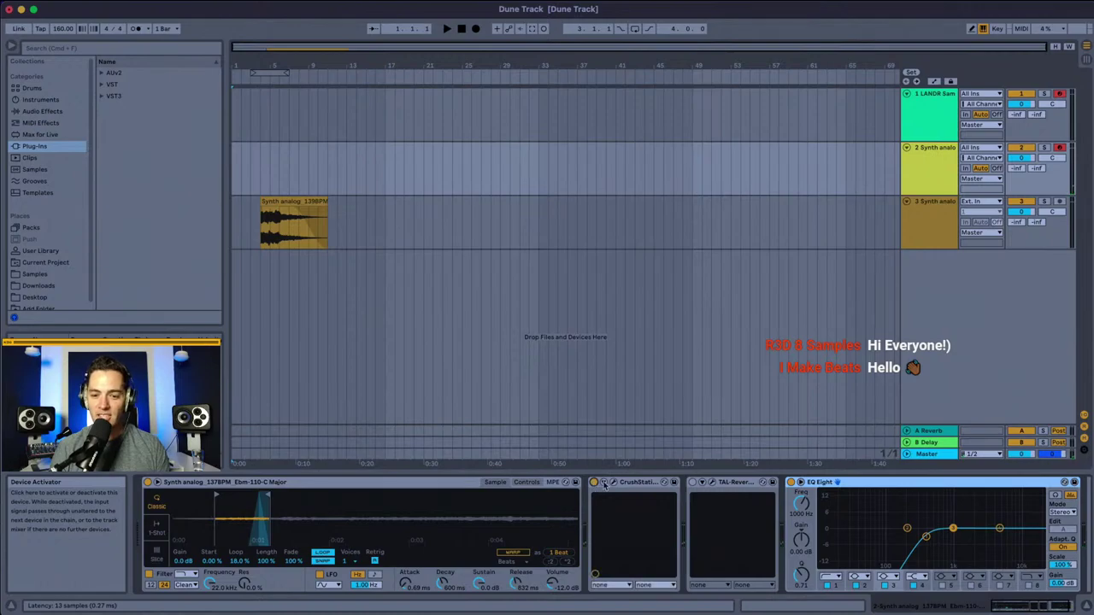
left_click(693, 483)
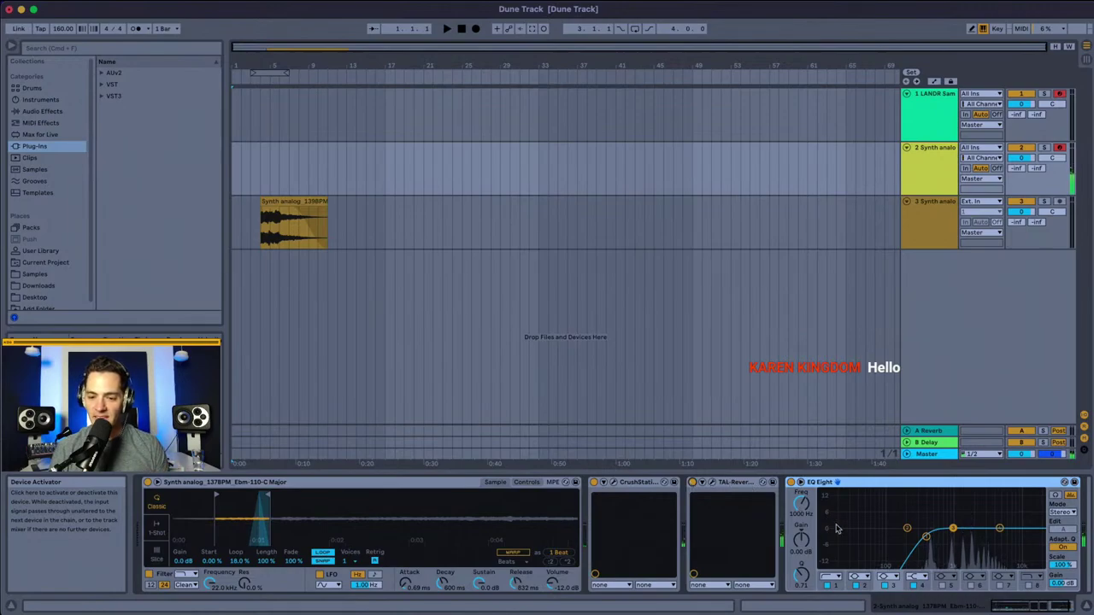
left_click(791, 483)
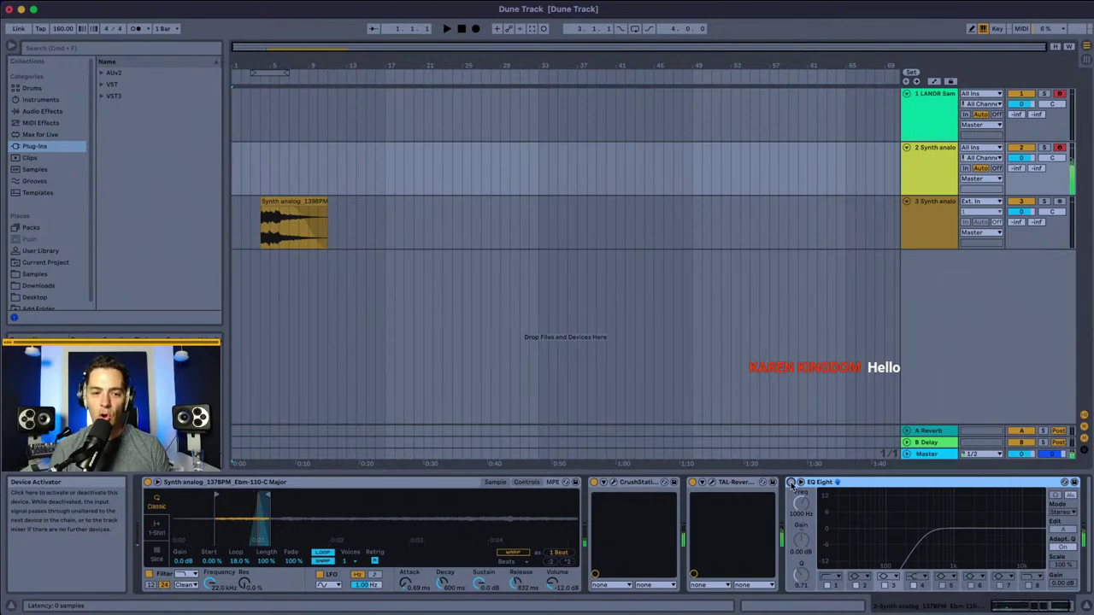
left_click(791, 483)
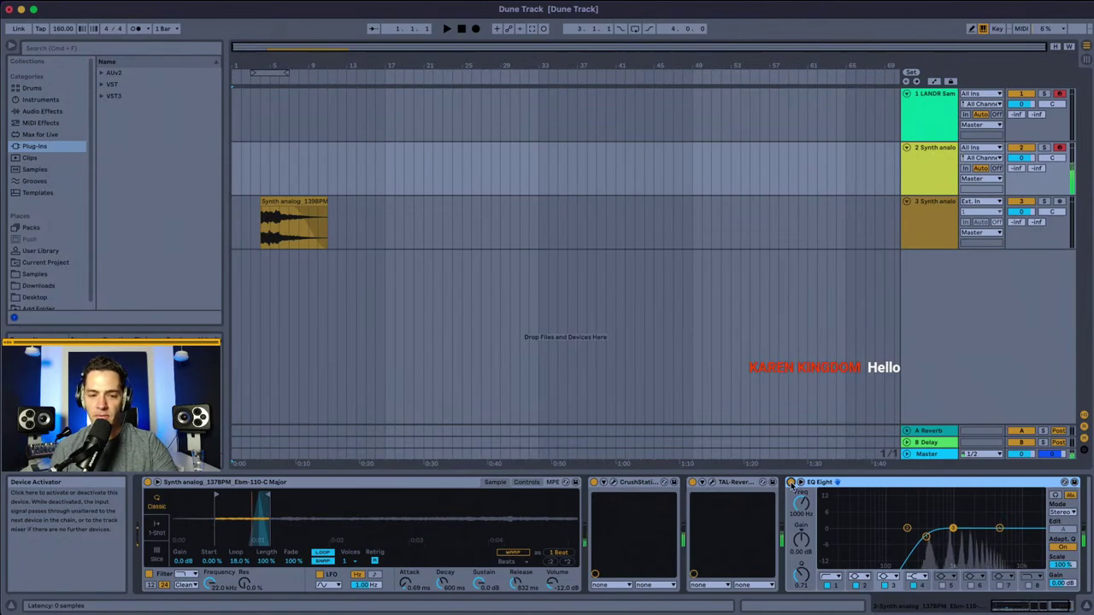
Step: Play back the audio clip on the third track from bar 4 and stop playback
left_click(255, 210)
key("space")
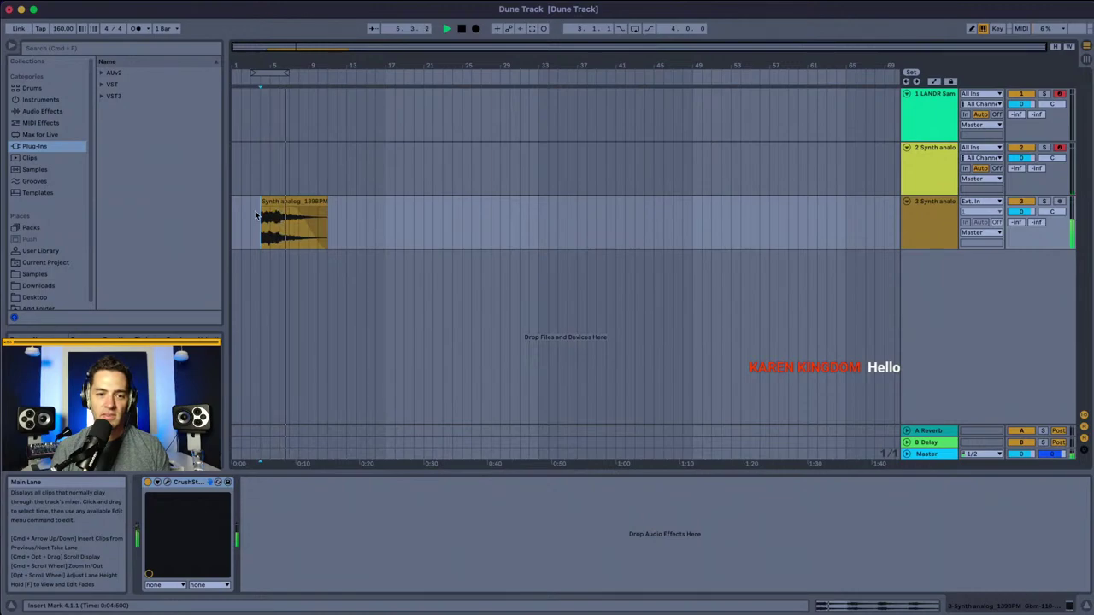
key("space")
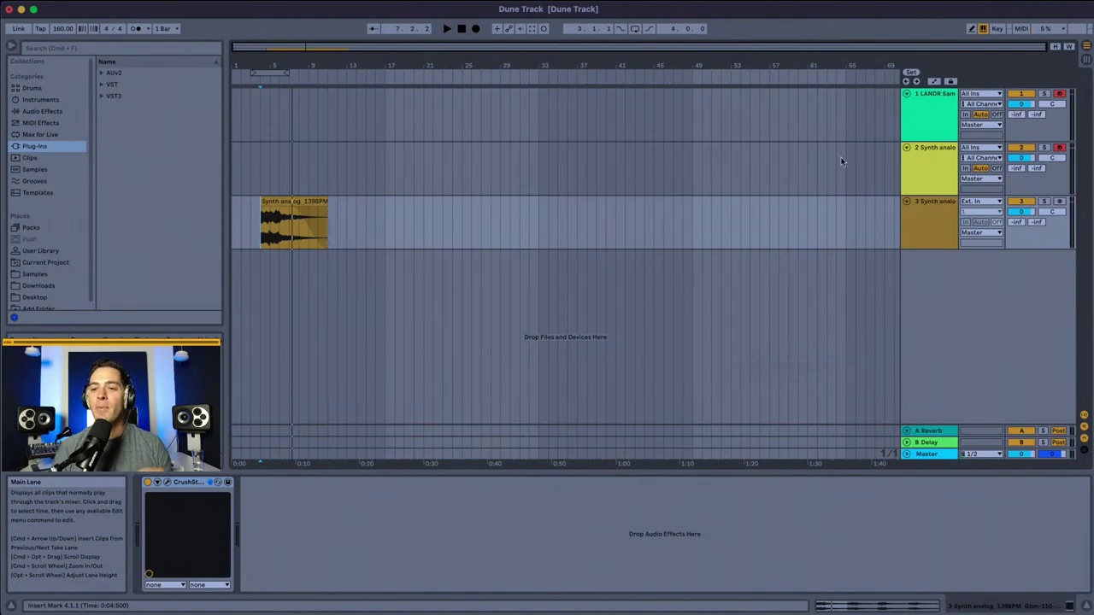
Step: Open the LANDR Samples plug-in window on the first track, move it clear and look through its home page
left_click(948, 116)
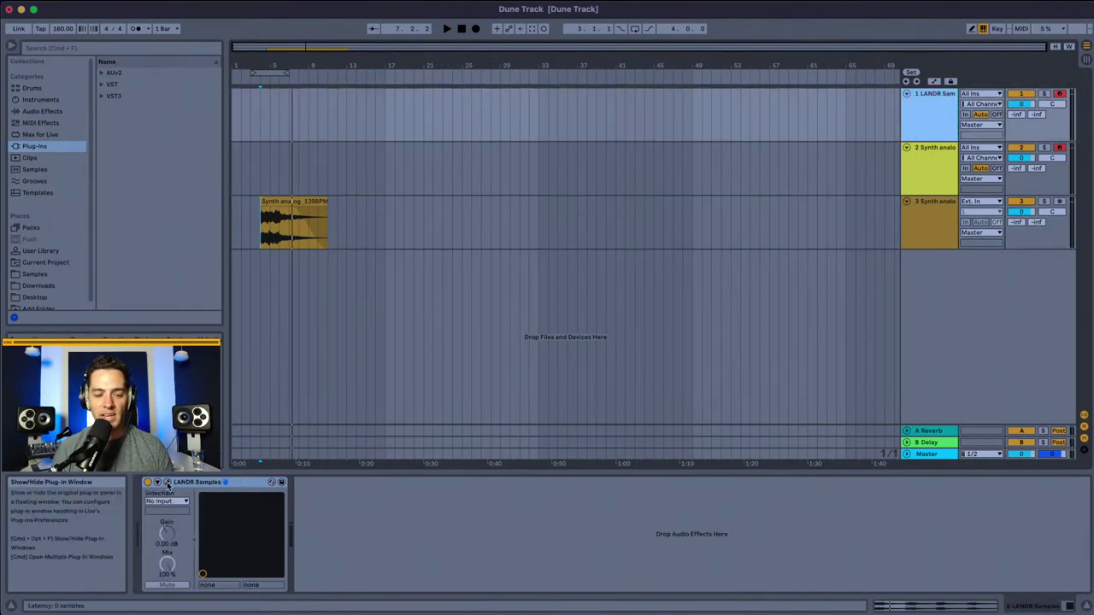
left_click(168, 484)
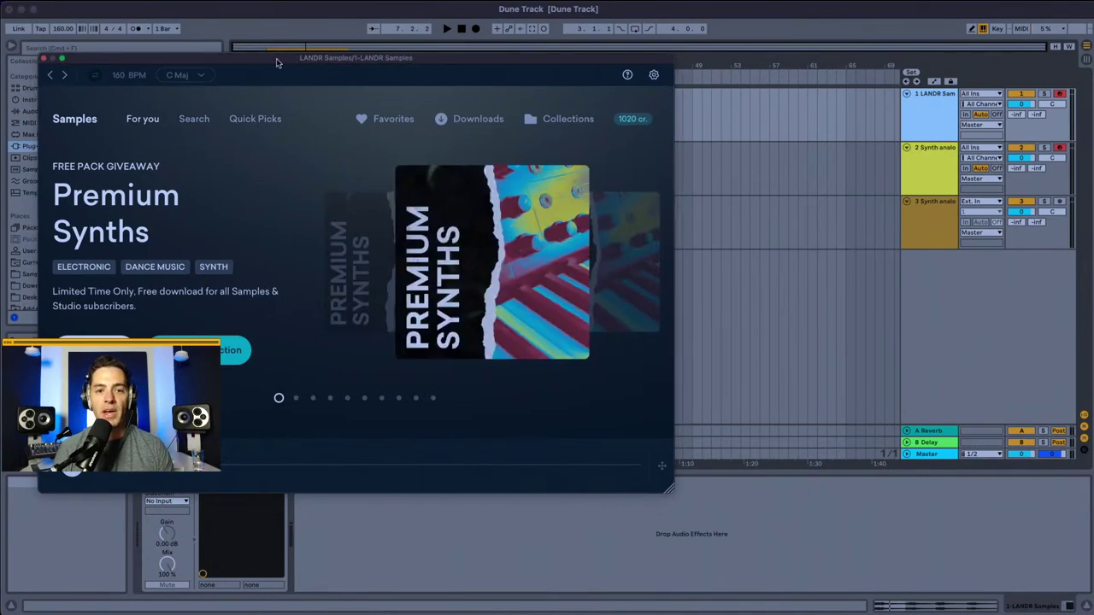
left_click_drag(284, 58, 533, 85)
scroll(492, 242, "down", 5)
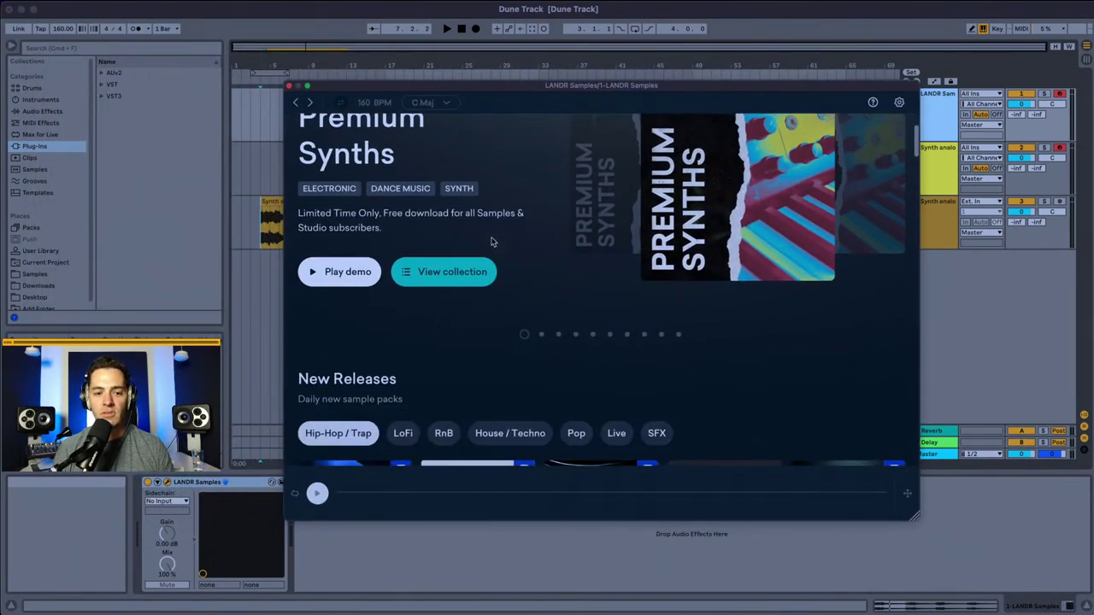
scroll(492, 242, "up", 3)
scroll(491, 242, "down", 4)
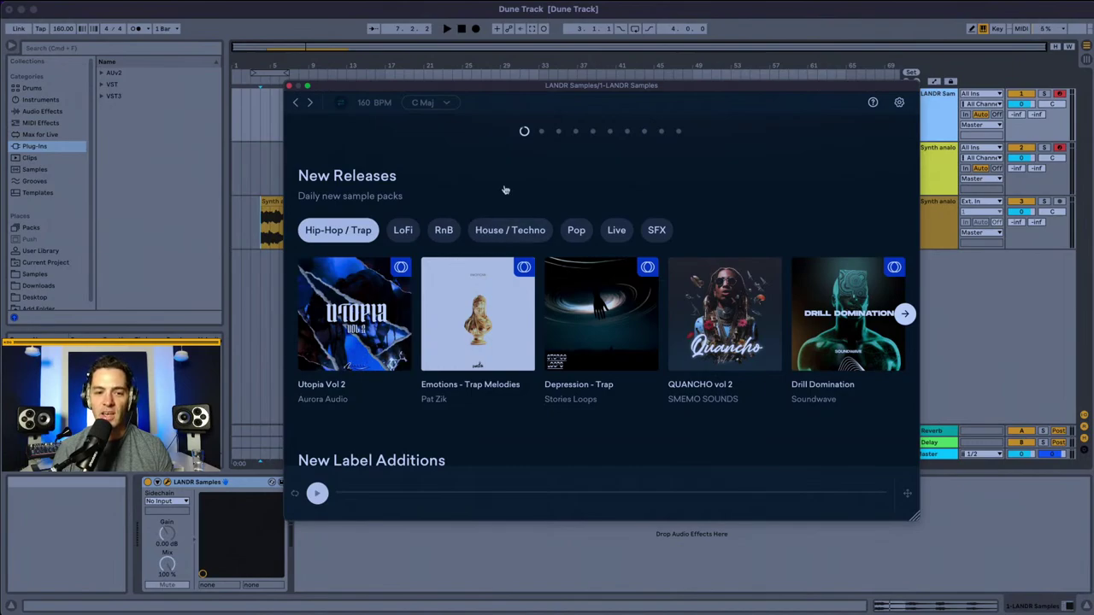
scroll(505, 189, "down", 5)
scroll(538, 147, "up", 10)
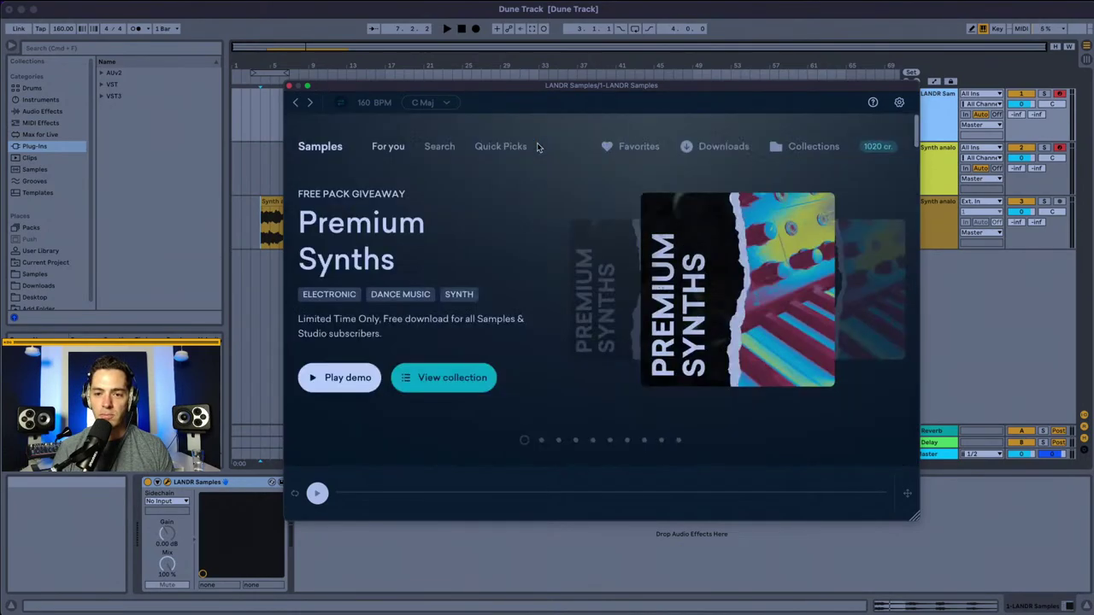
Step: Open the Orchestral Pack For Epic Trailers from the favorited packs
left_click(622, 149)
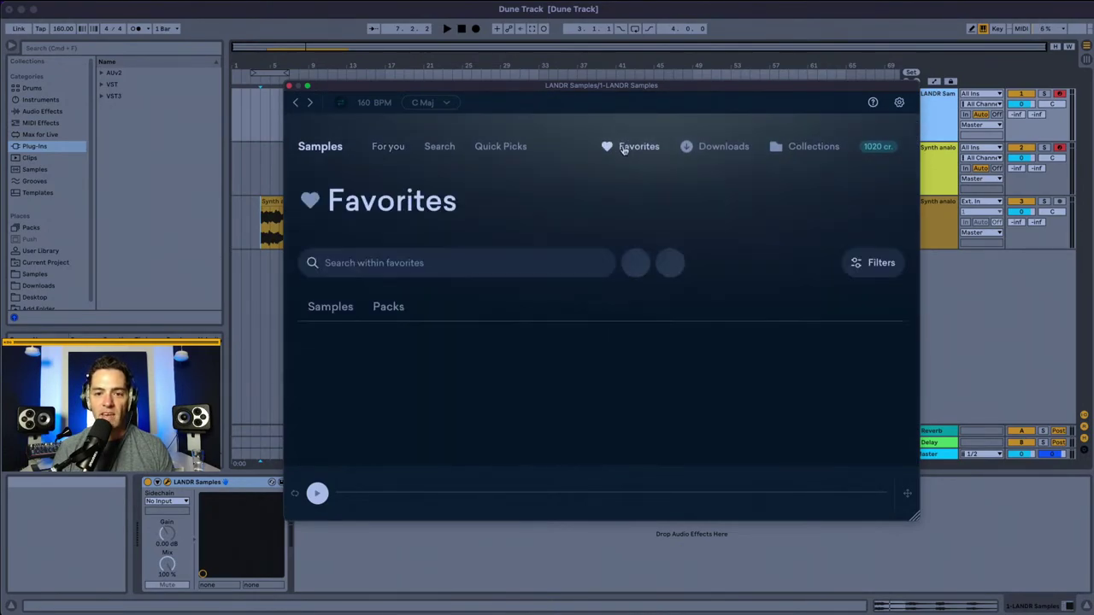
scroll(406, 291, "down", 3)
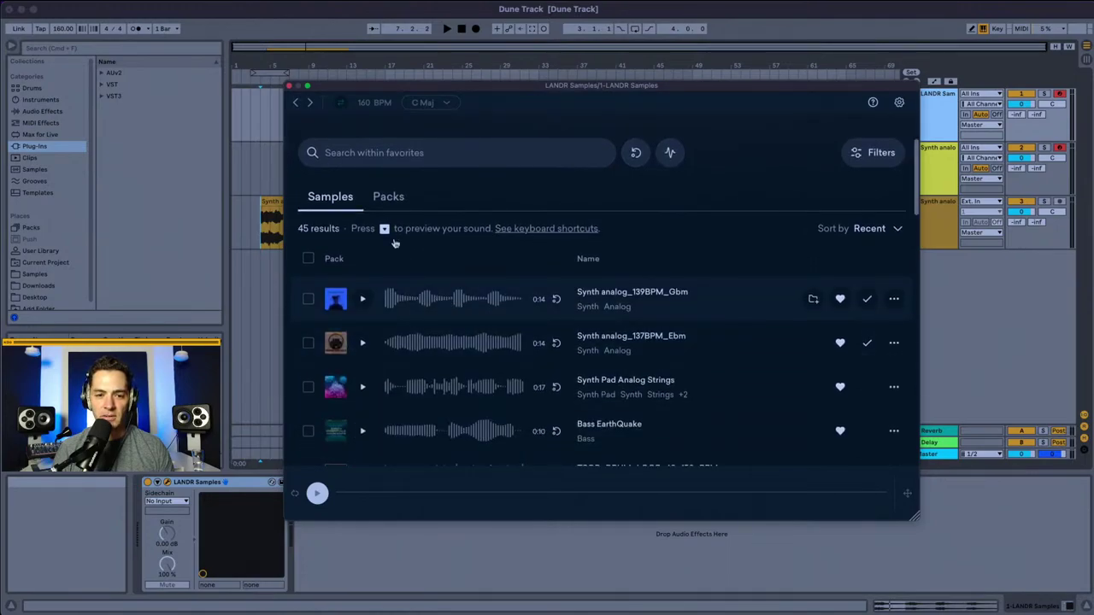
left_click(388, 198)
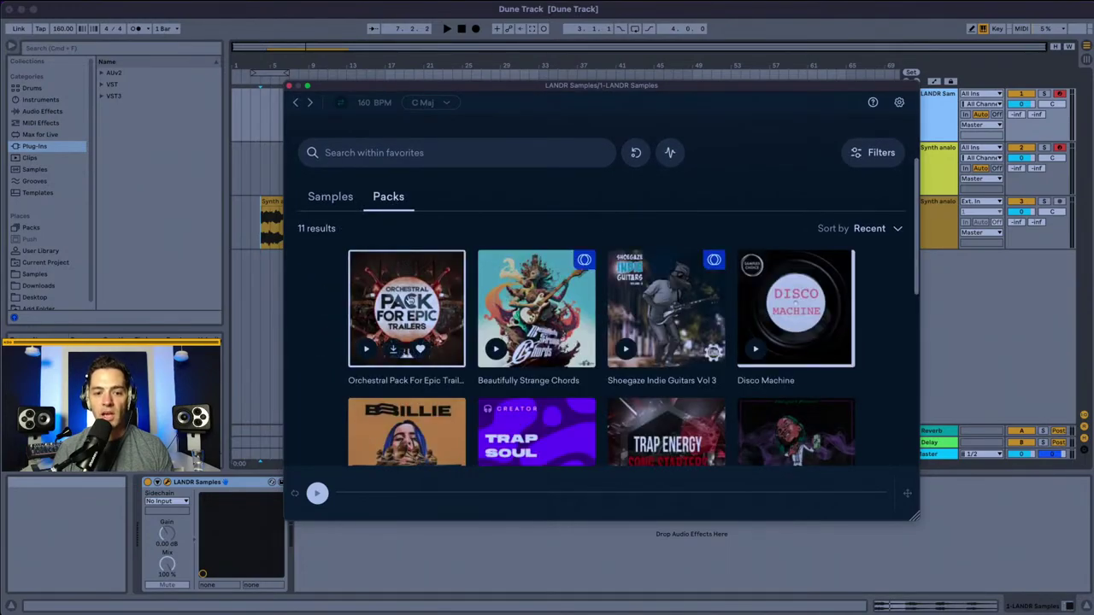
left_click(410, 301)
scroll(461, 270, "down", 3)
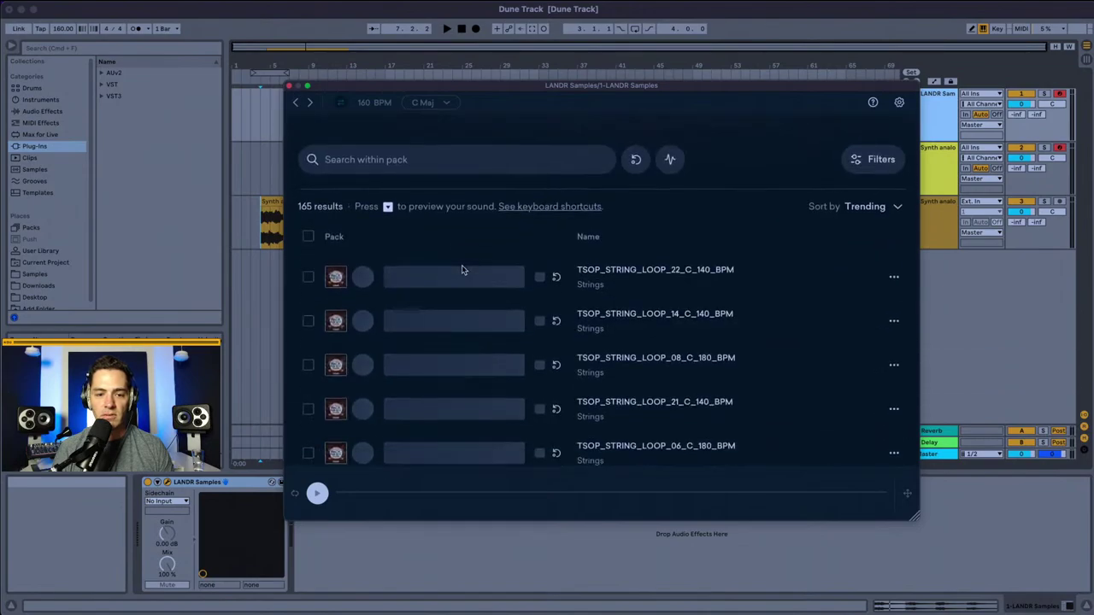
Step: Preview the TSOP_STRING_LOOP_22_C_140_BPM sample and stop it
scroll(461, 270, "down", 2)
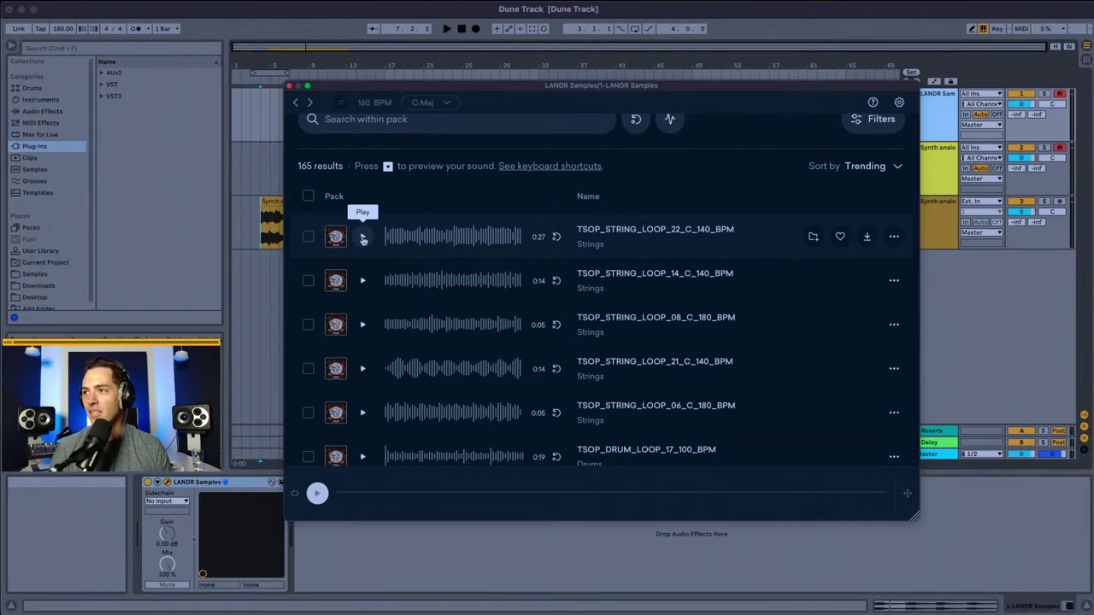
left_click(362, 238)
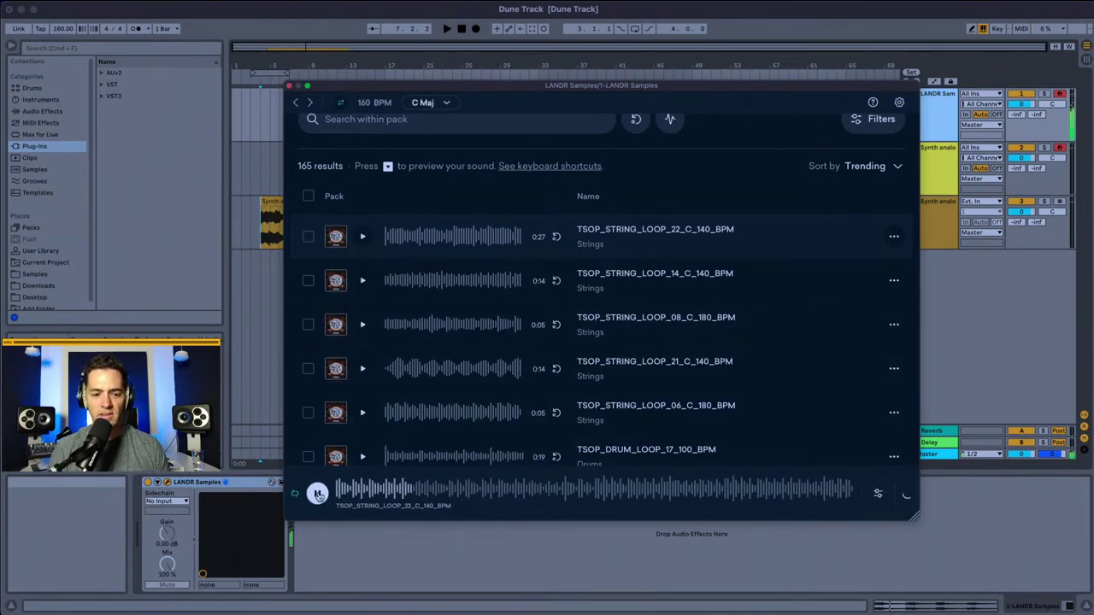
left_click(317, 494)
Step: Filter the samples within the pack to Drums
scroll(405, 380, "up", 4)
left_click(407, 269)
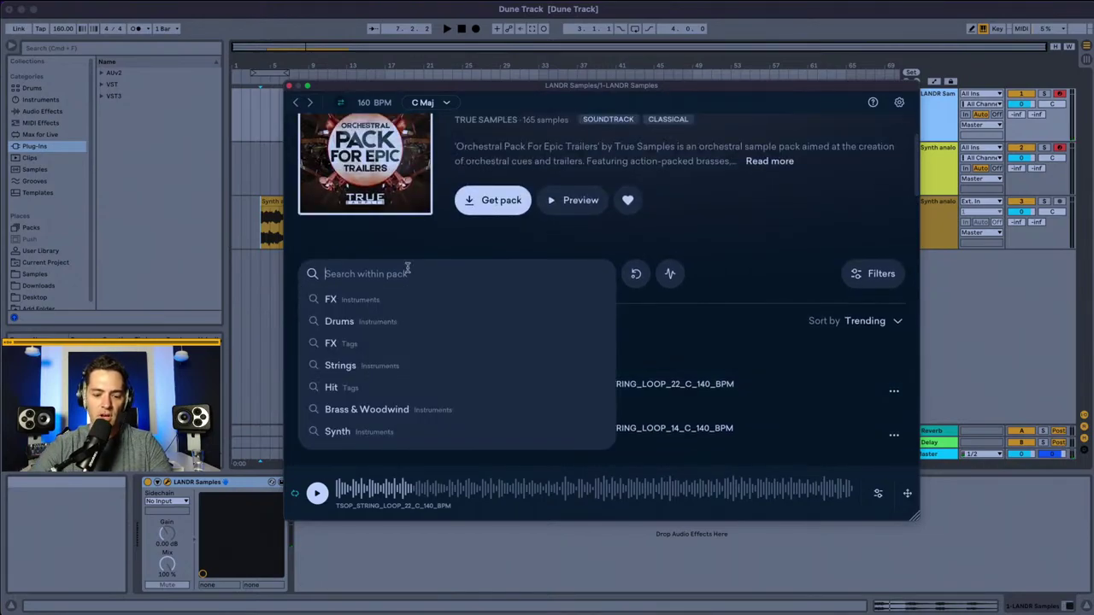
type("drums")
key("Return")
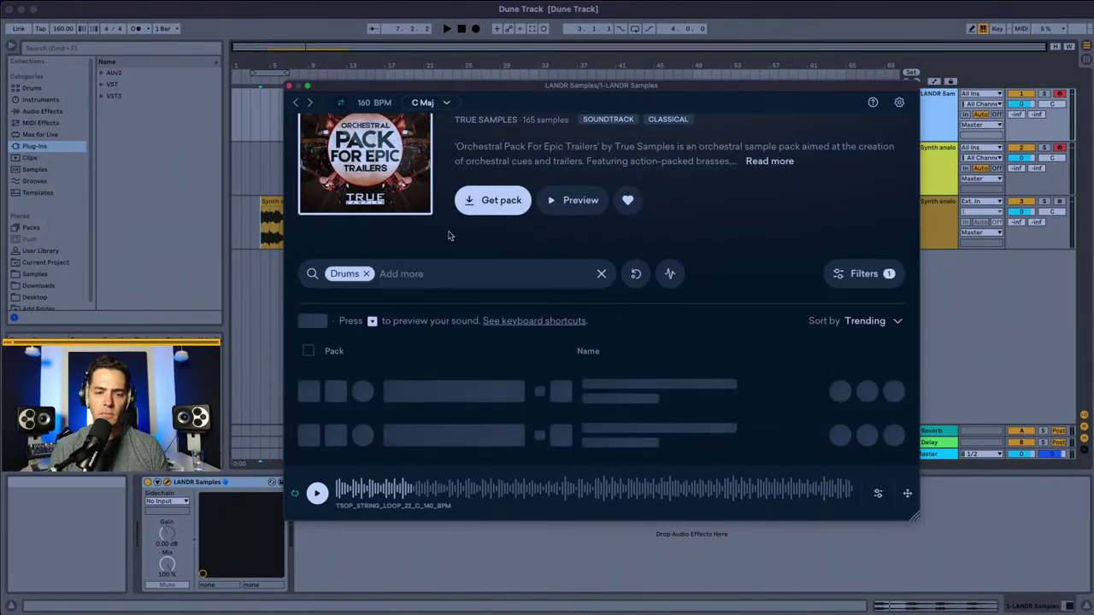
Step: Preview TSOP_DRUM_LOOP_17_100_BPM and add it to the favorites
scroll(374, 318, "down", 2)
left_click(363, 325)
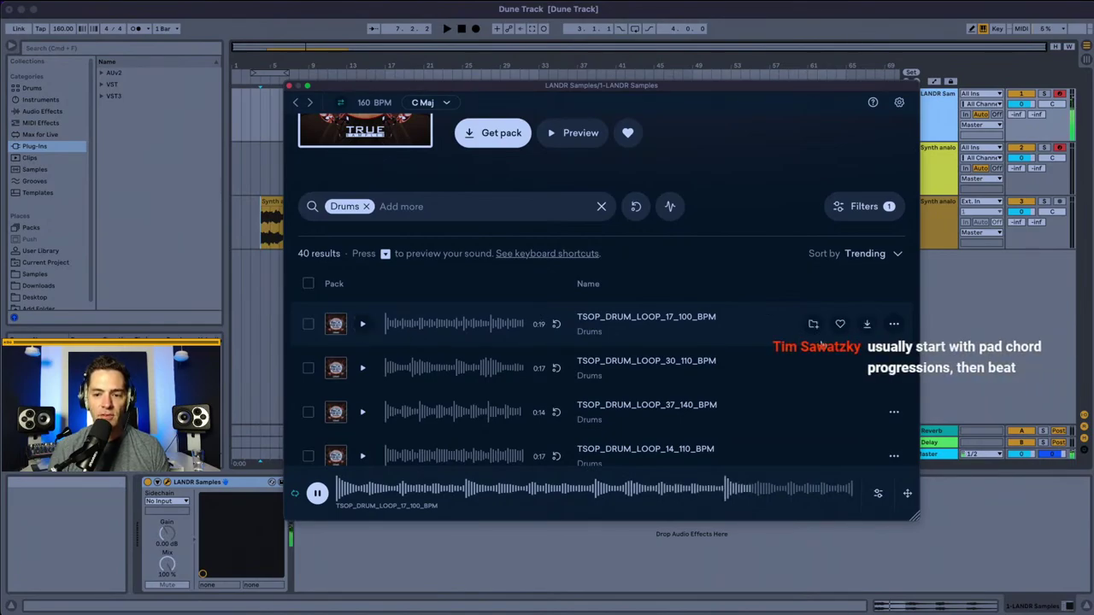
left_click(840, 323)
Step: Preview TSOP_DRUM_LOOP_30_110_BPM, TSOP_DRUM_LOOP_37_140_BPM and TSOP_DRUM_LOOP_14_110_BPM in turn and stop playback
key("Down")
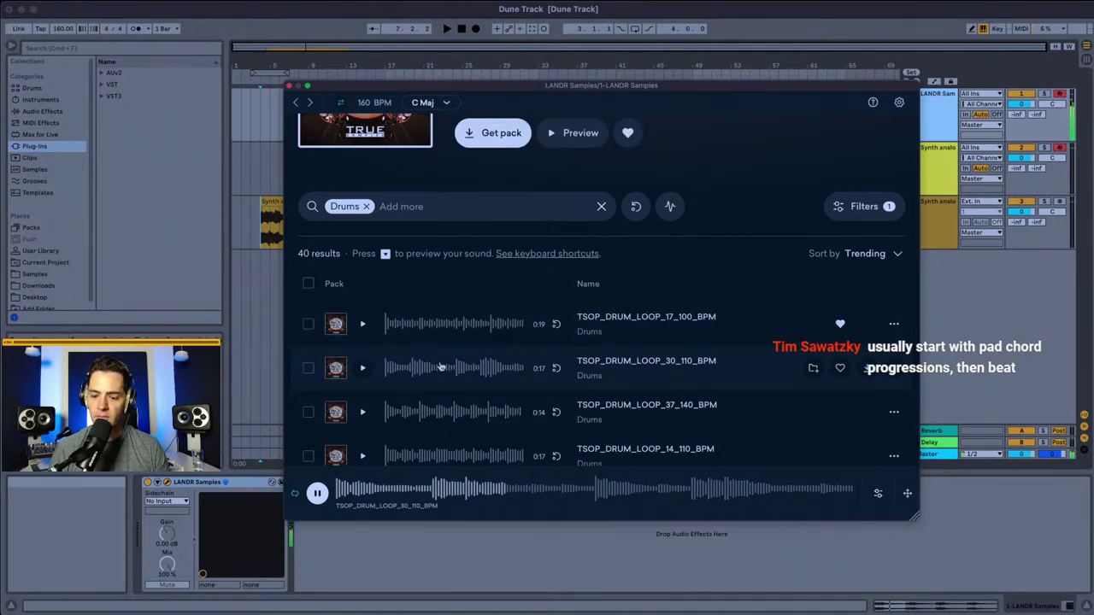
left_click(480, 492)
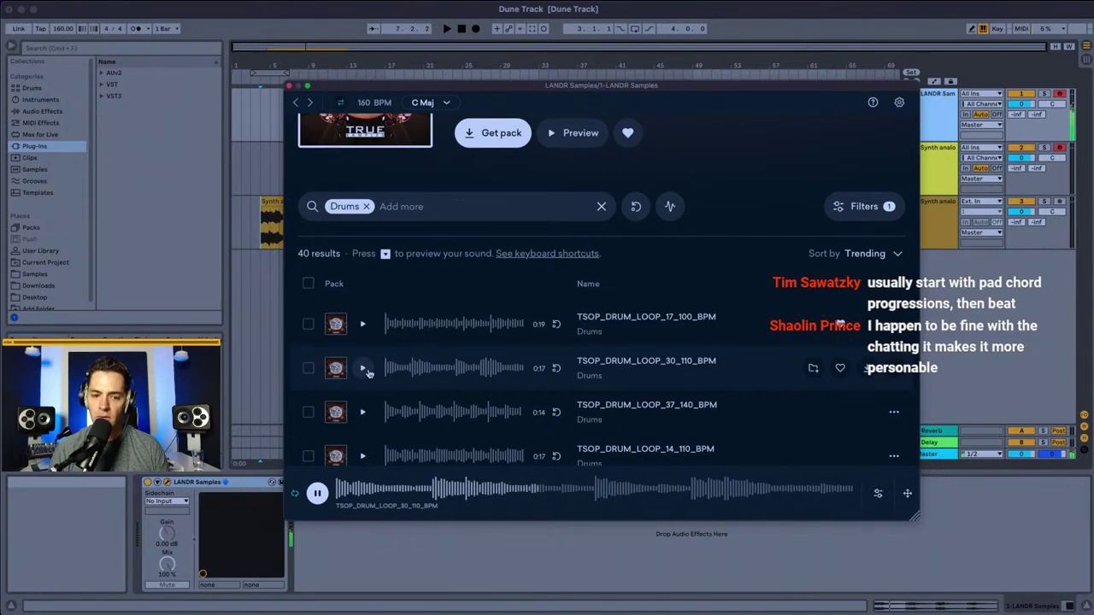
left_click(362, 412)
scroll(428, 355, "down", 2)
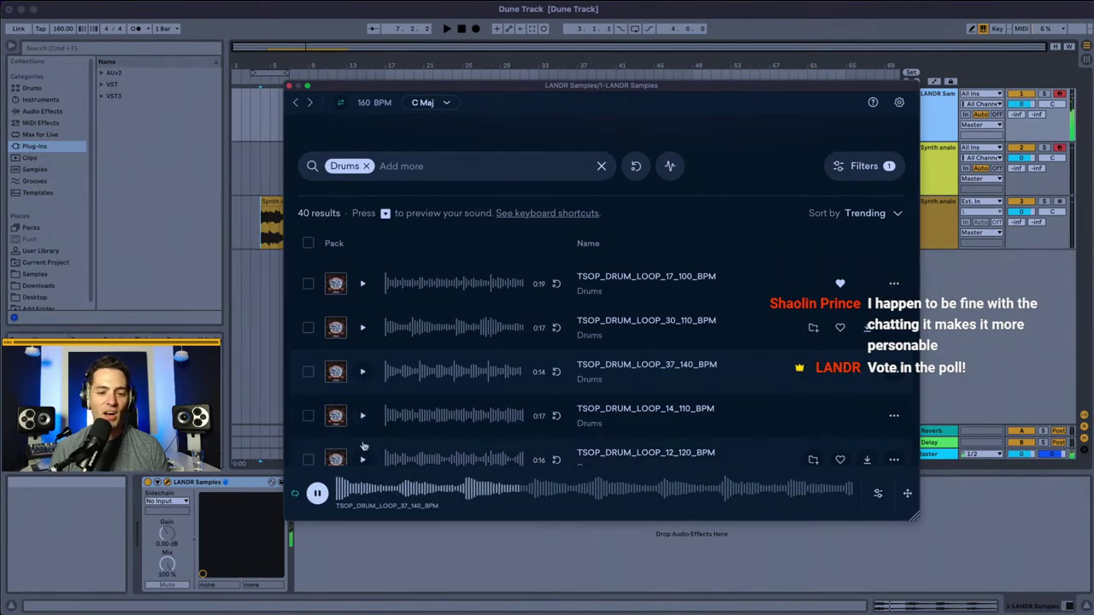
left_click(362, 415)
scroll(455, 321, "down", 2)
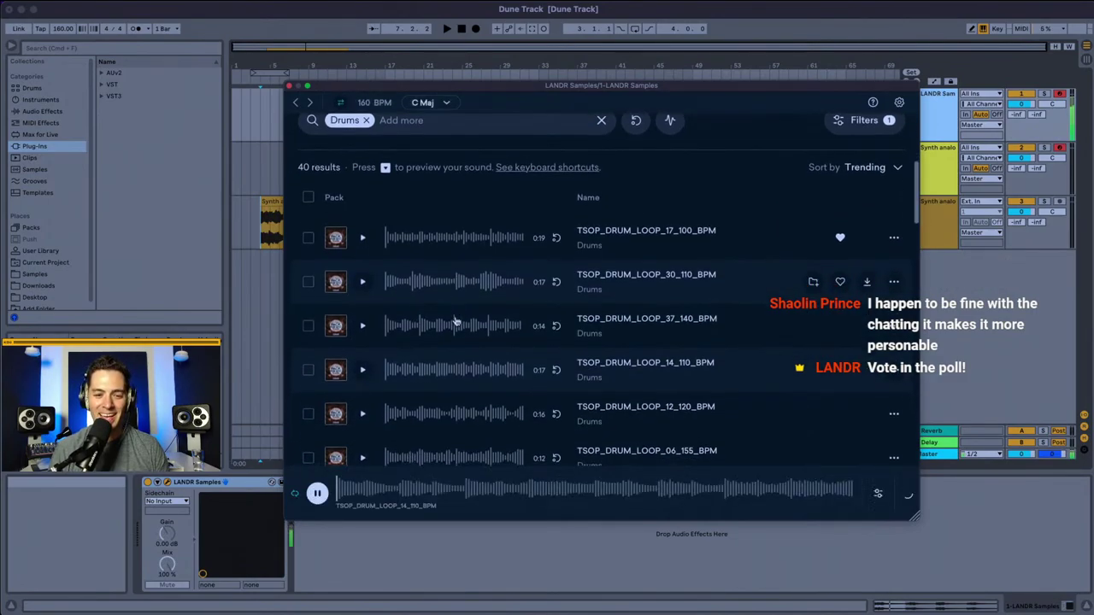
left_click(316, 495)
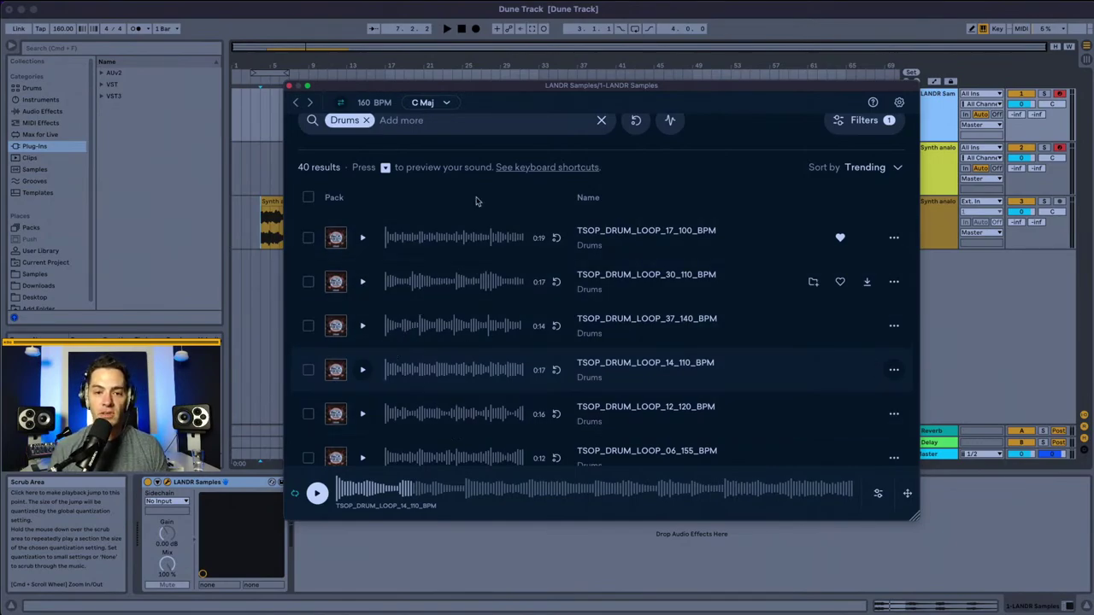
Step: Place TSOP_DRUM_LOOP_14_110_BPM at bar 1 on a new track below the audio clip and play the arrangement from the start
left_click_drag(463, 90, 631, 96)
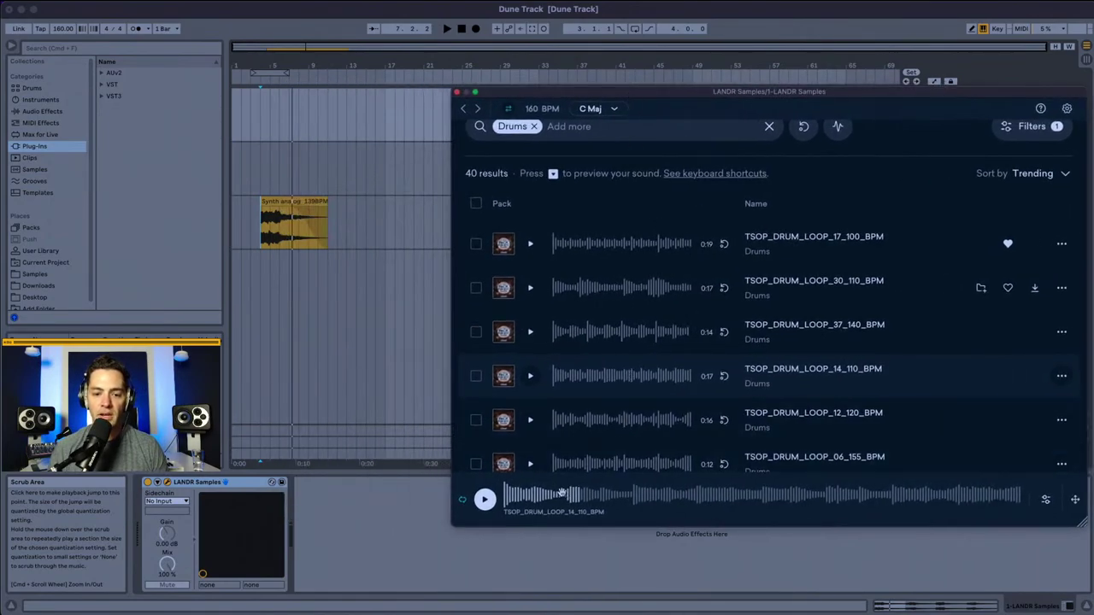
left_click_drag(315, 355, 236, 288)
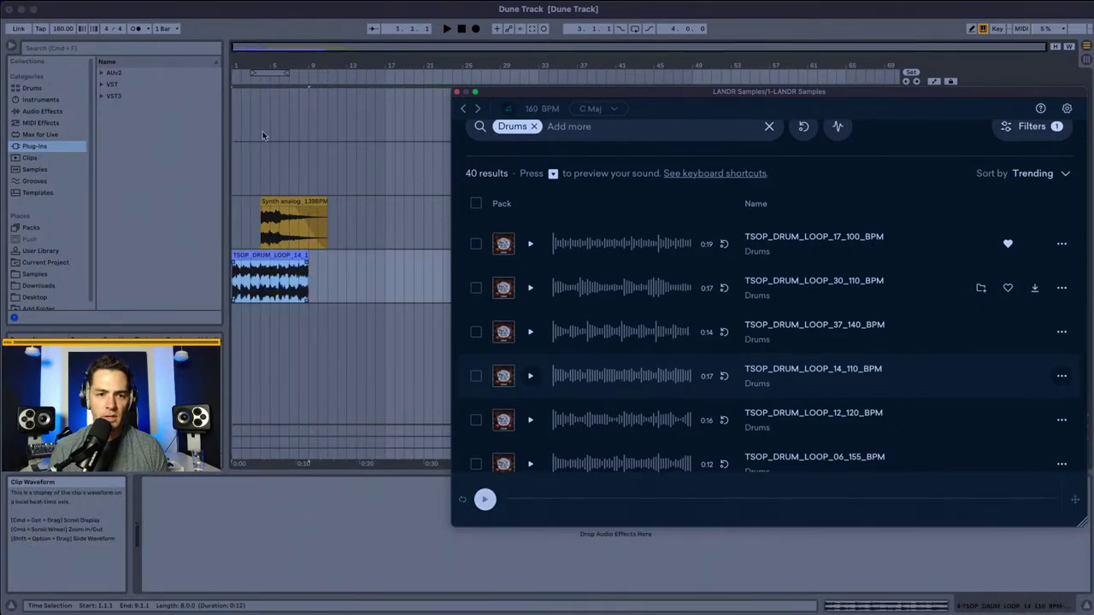
left_click(237, 226)
key("space")
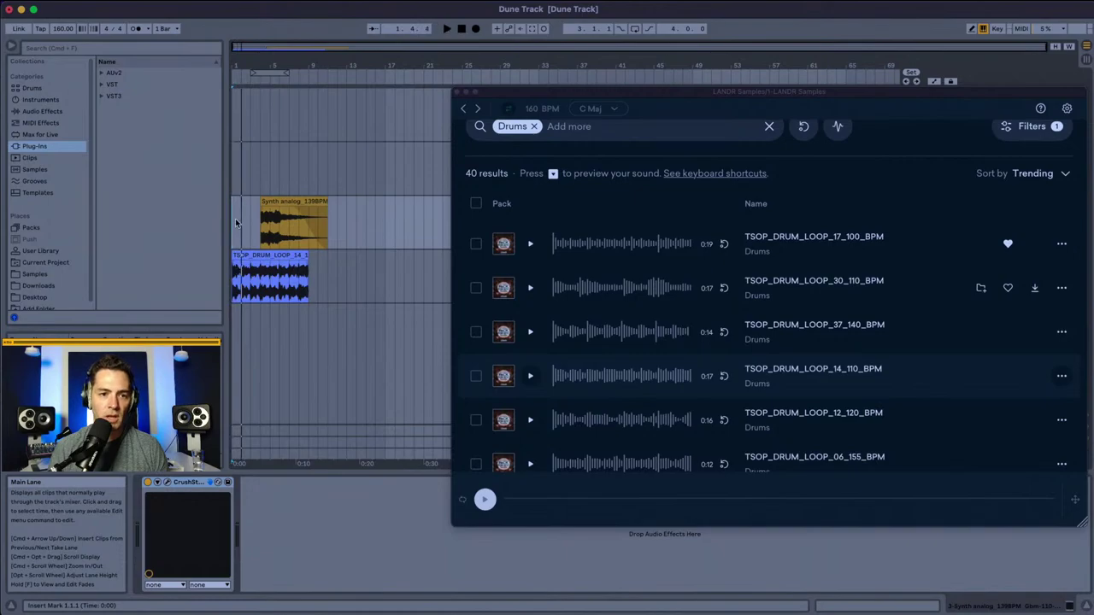
Step: Stop playback, close the sample plug-in window and shorten the TSOP_DRUM_LOOP_14_110_BPM clip to its first bar
key("space")
key("plus")
key("plus")
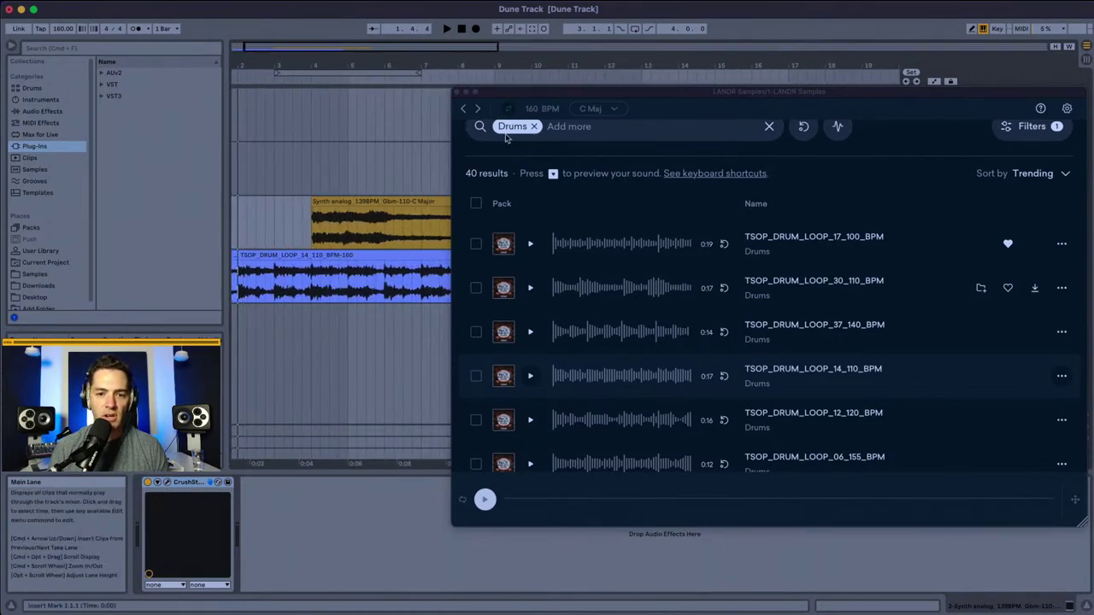
left_click(457, 92)
left_click_drag(456, 94, 456, 69)
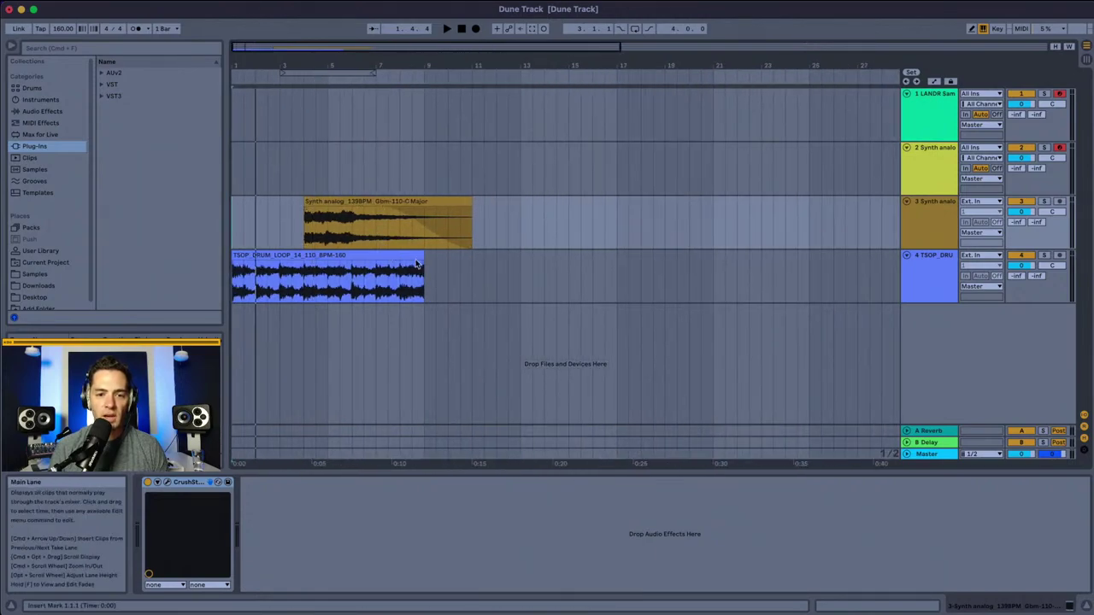
left_click_drag(422, 257, 254, 255)
left_click_drag(241, 66, 481, 271)
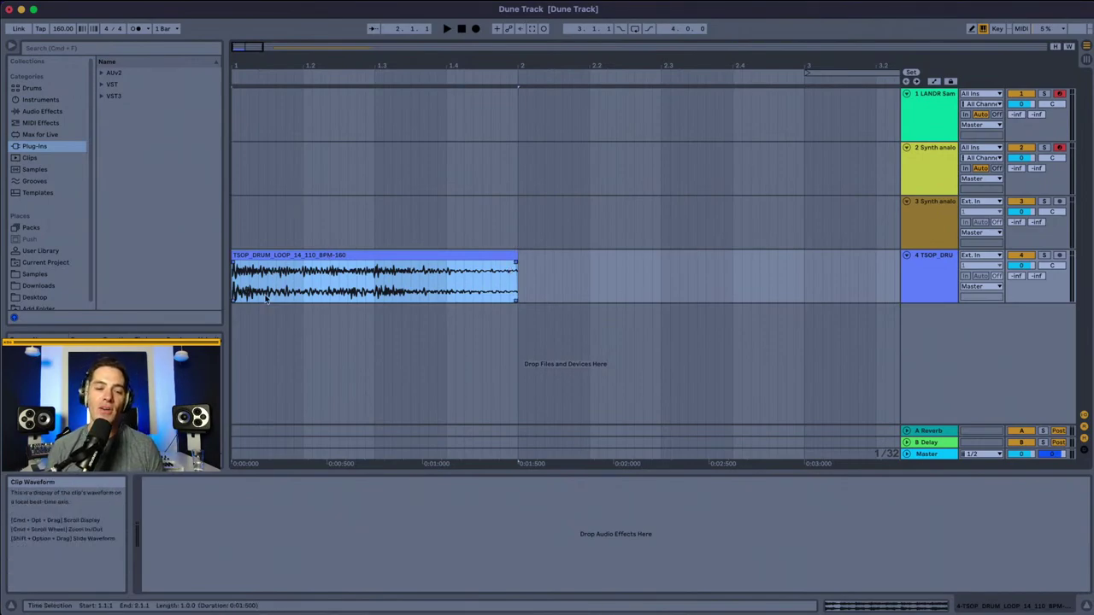
Step: Play the one-bar drum clip from its start and give it a fade-out beginning at about 1.3.3
left_click(235, 277)
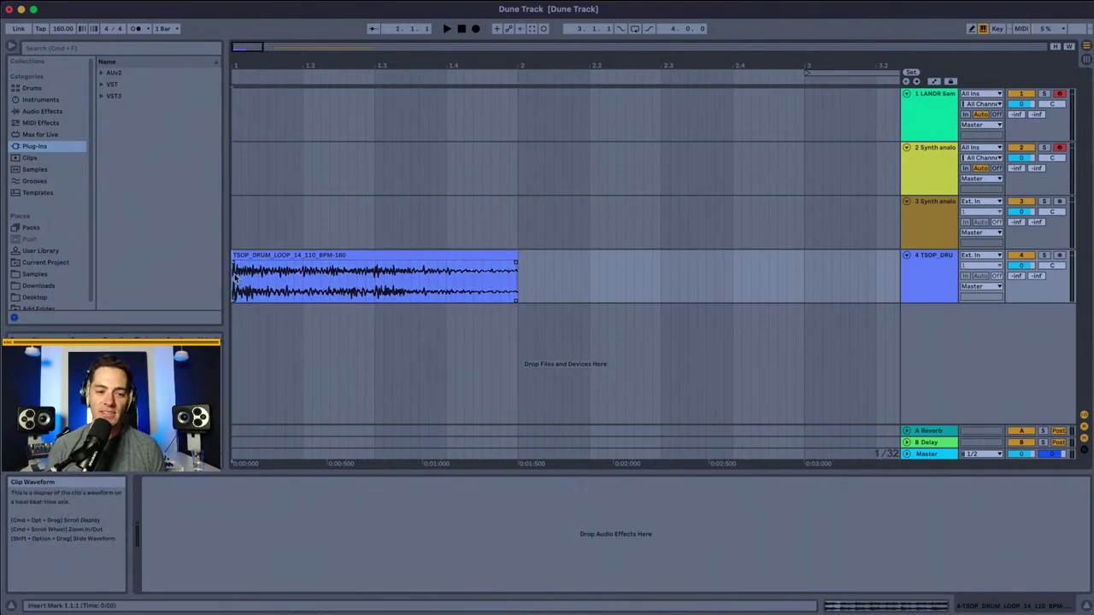
key("space")
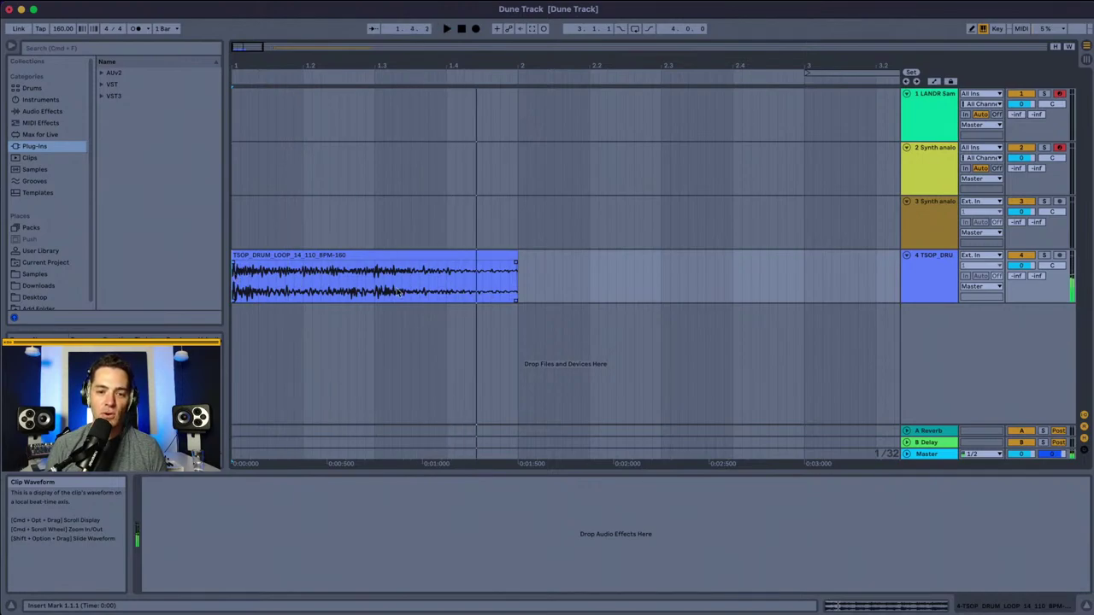
left_click_drag(515, 262, 411, 262)
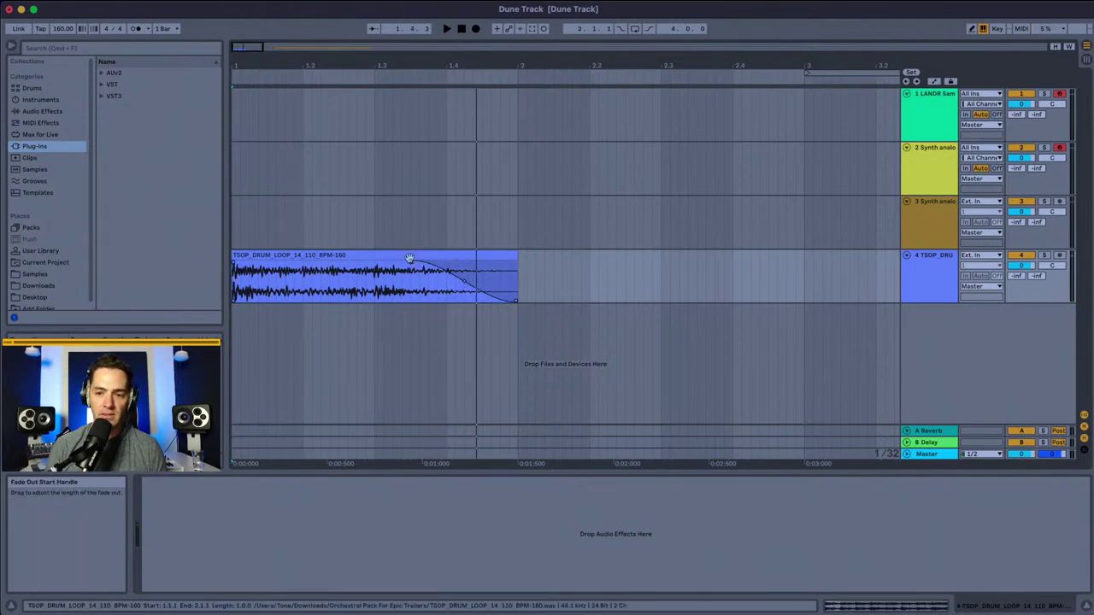
Step: Add an Auto Filter to the drum track, lower its low-pass cutoff to about 1.49 kHz and play the clip
left_click(30, 112)
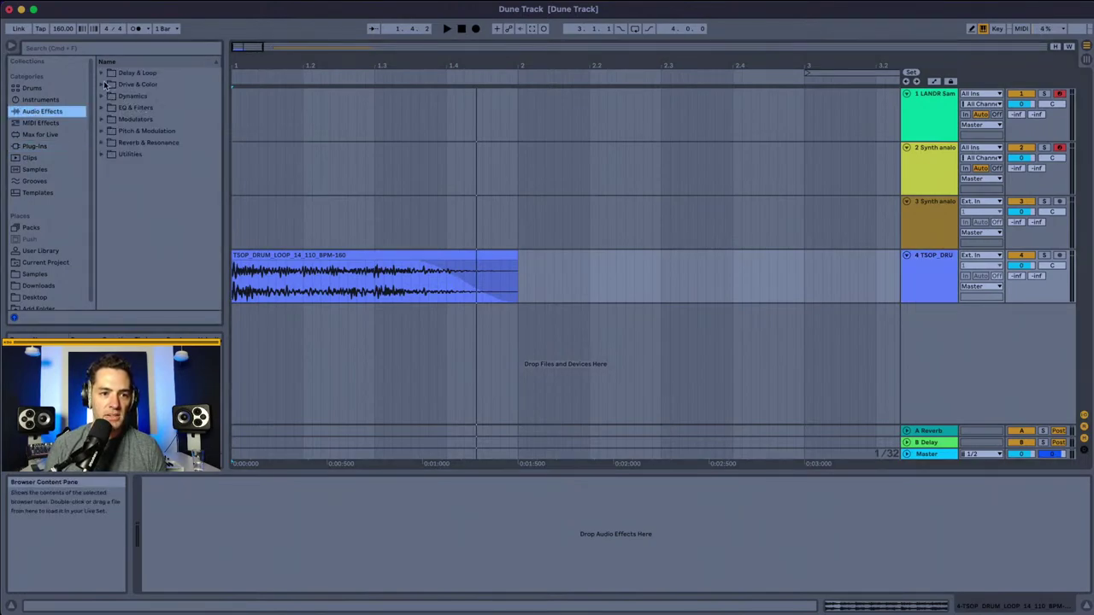
left_click(102, 108)
left_click_drag(122, 121, 318, 289)
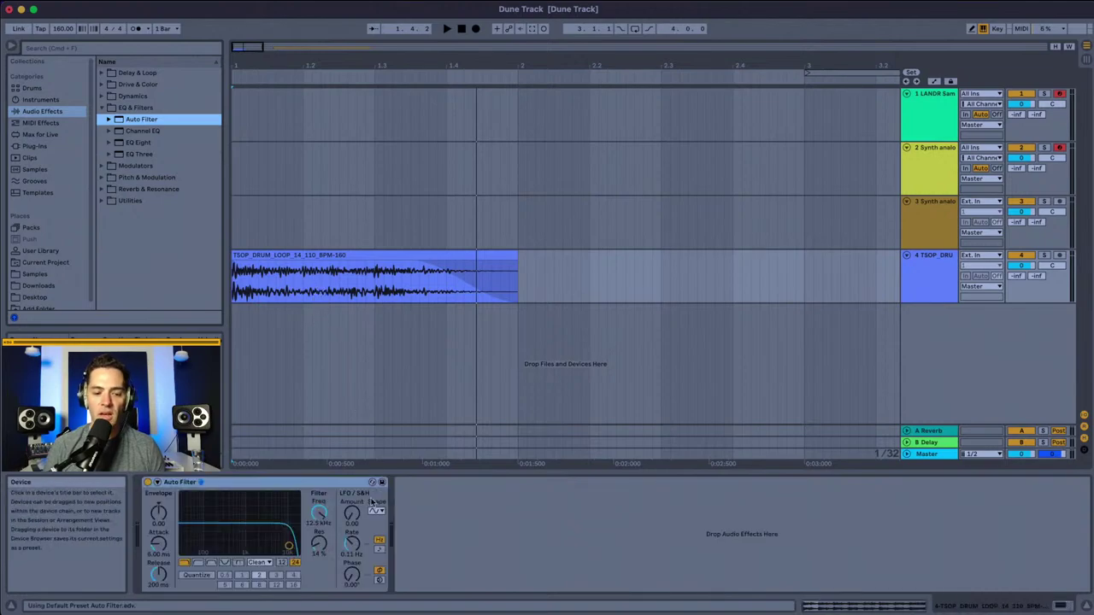
left_click_drag(288, 545, 253, 543)
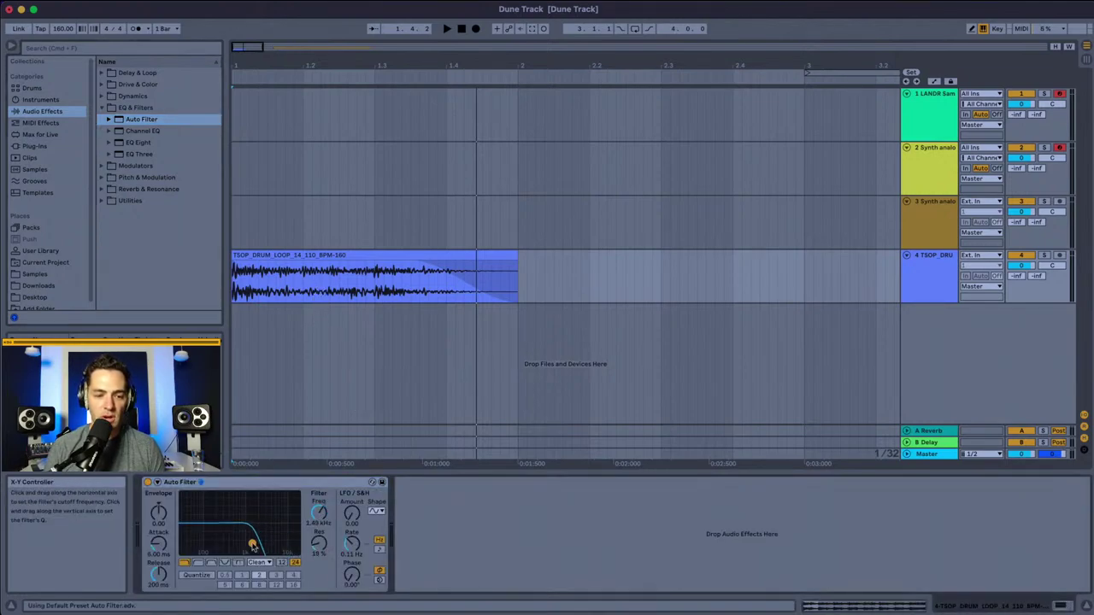
key("space")
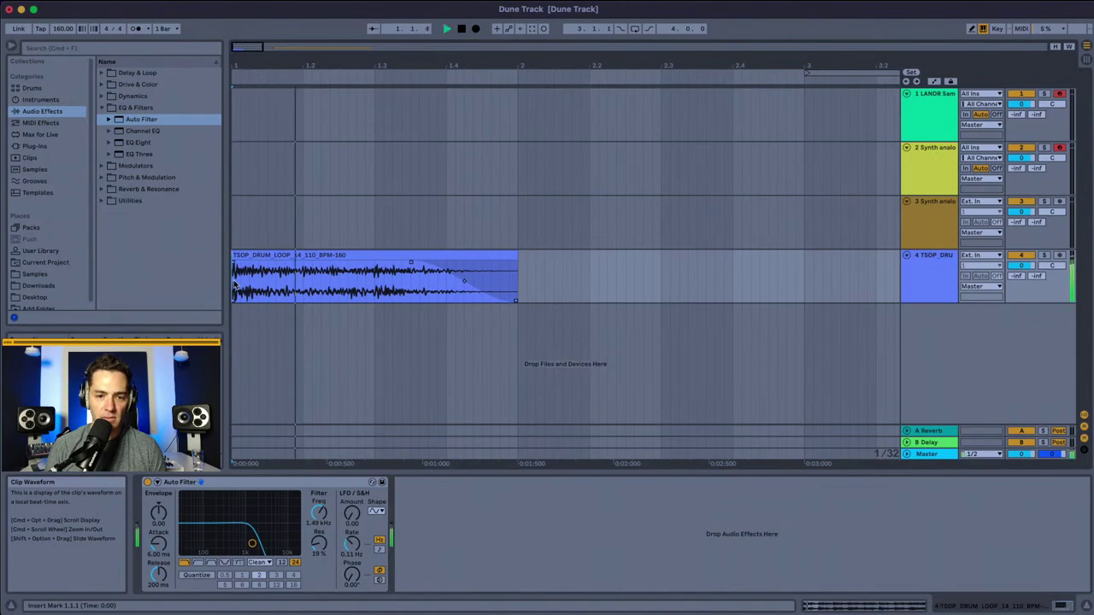
key("space")
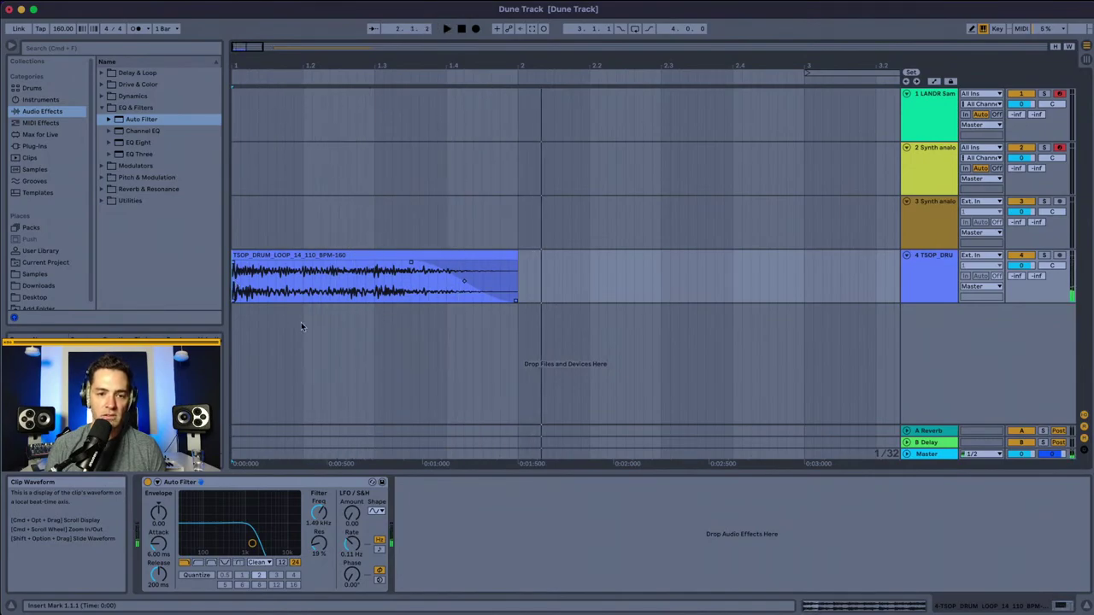
Step: Raise the Auto Filter cutoff to about 2.54 kHz and play the drum clip from its start
left_click_drag(252, 545, 263, 547)
key("space")
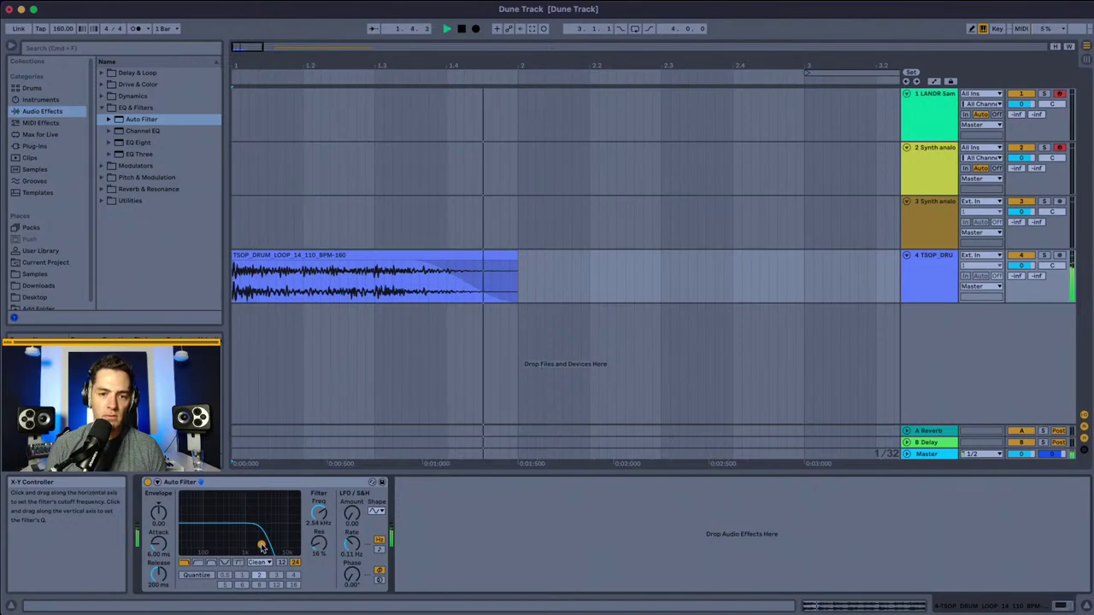
key("space")
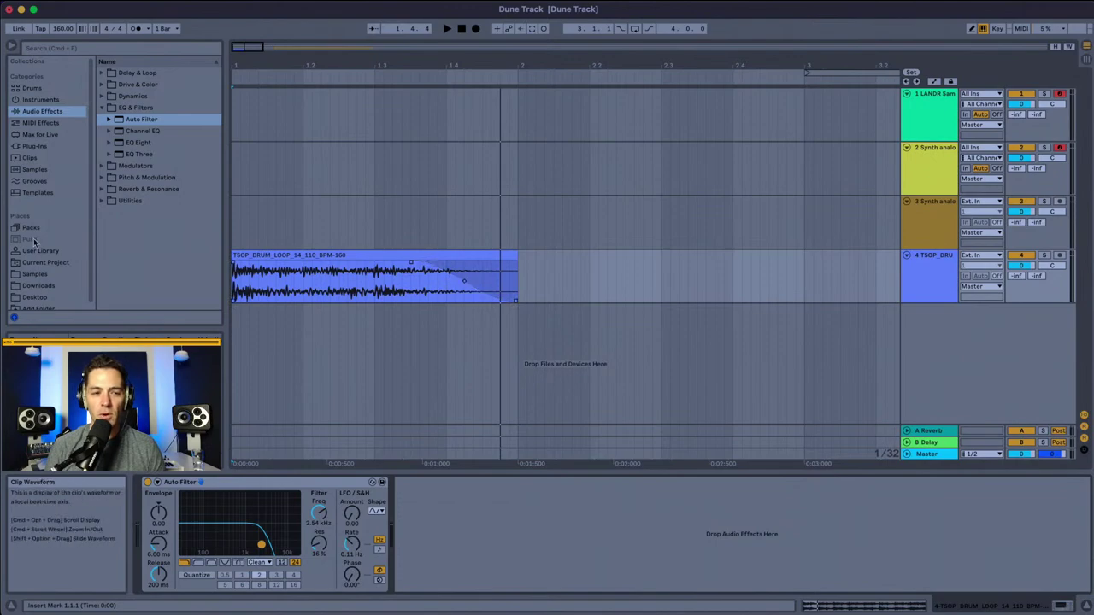
Step: Search the VST3 plug-ins for "rev" and add Arturia's Rev PLATE-140 after the Auto Filter on the drum track
left_click(38, 147)
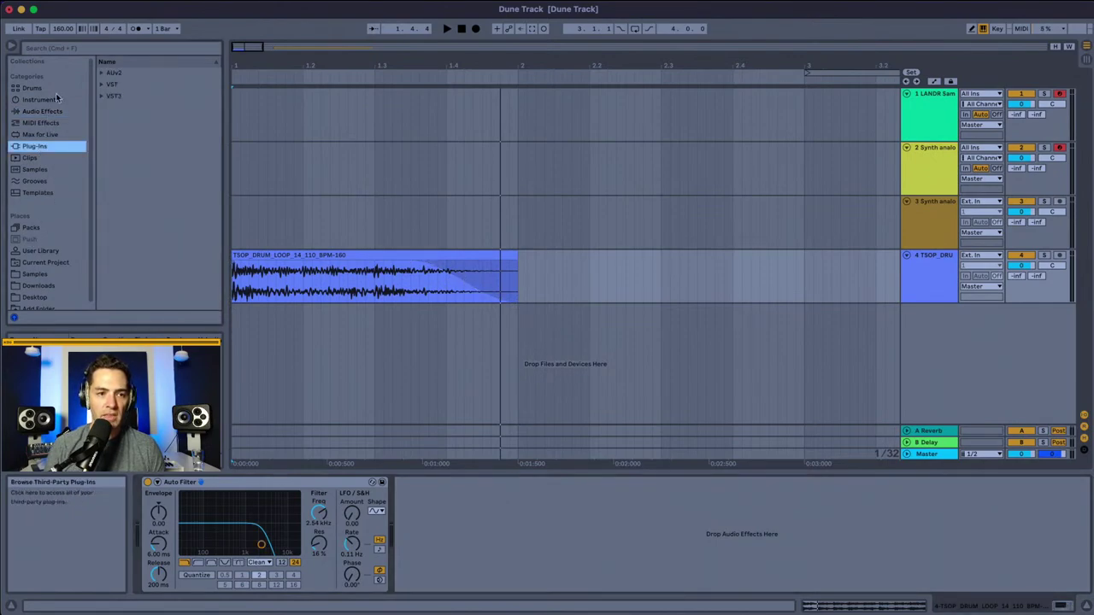
left_click(101, 98)
left_click(104, 49)
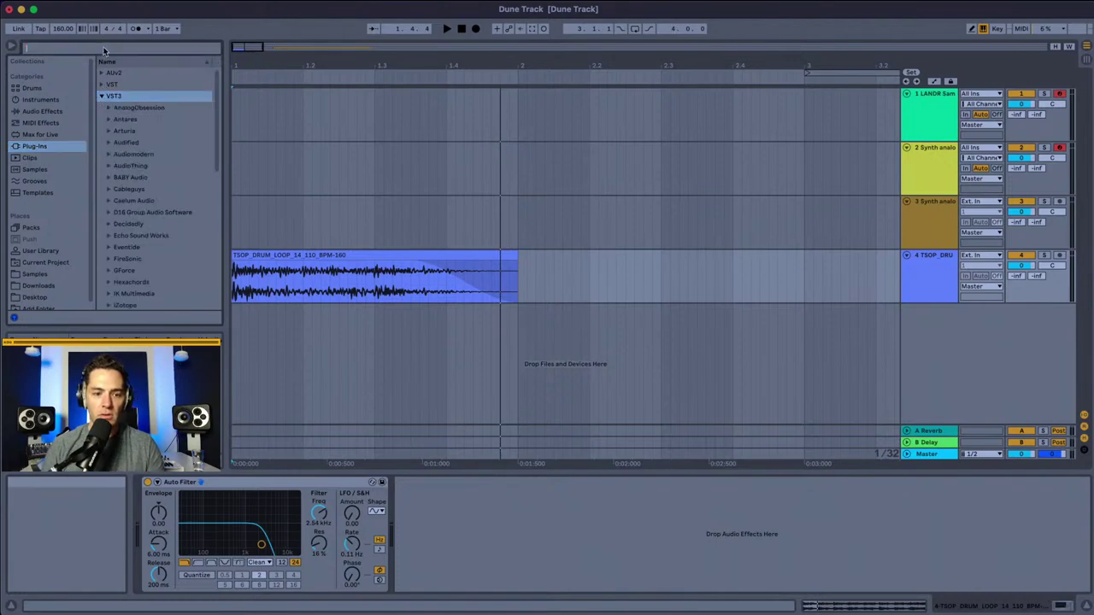
type("rev")
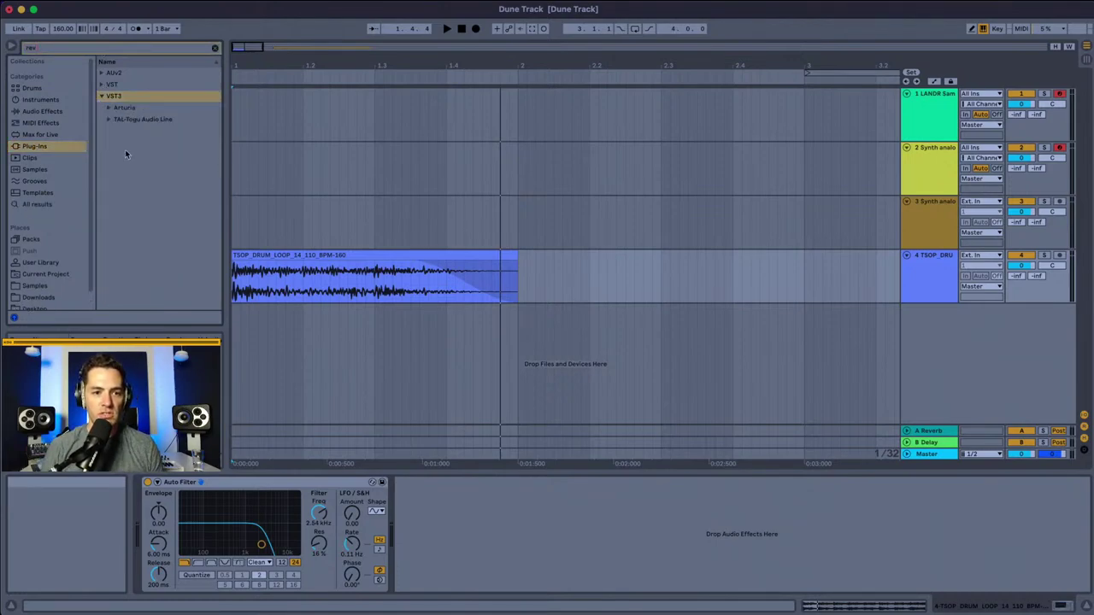
left_click(109, 107)
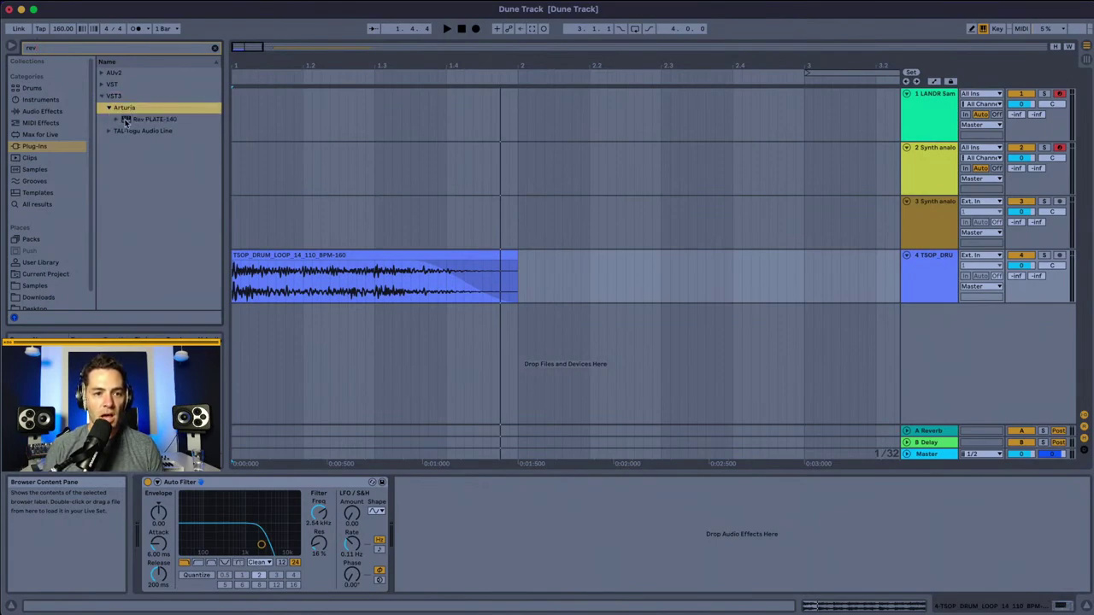
left_click_drag(126, 120, 445, 541)
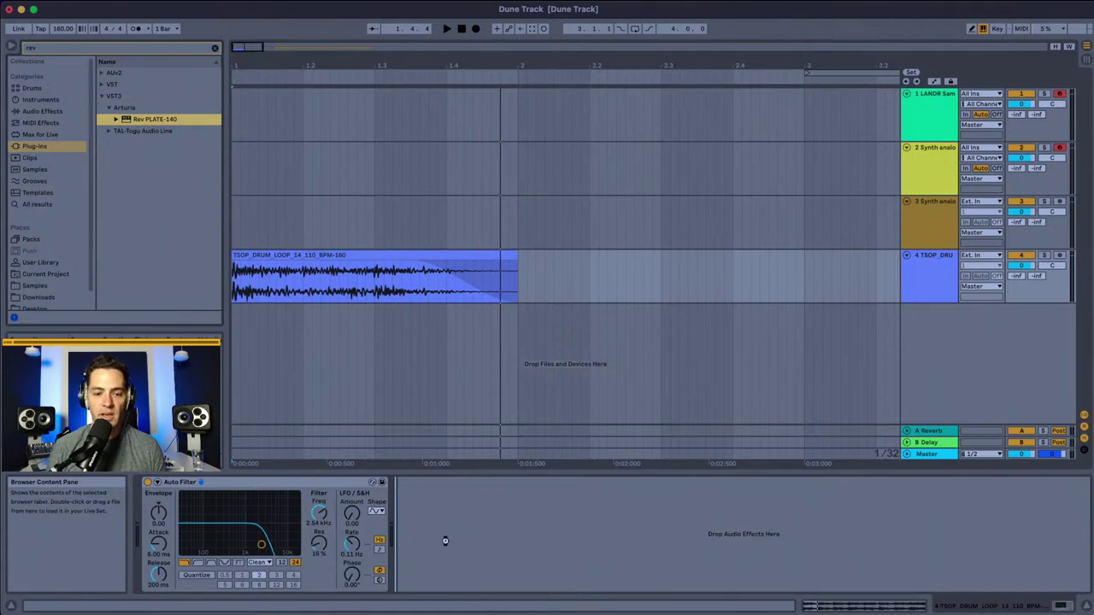
left_click_drag(446, 544, 446, 544)
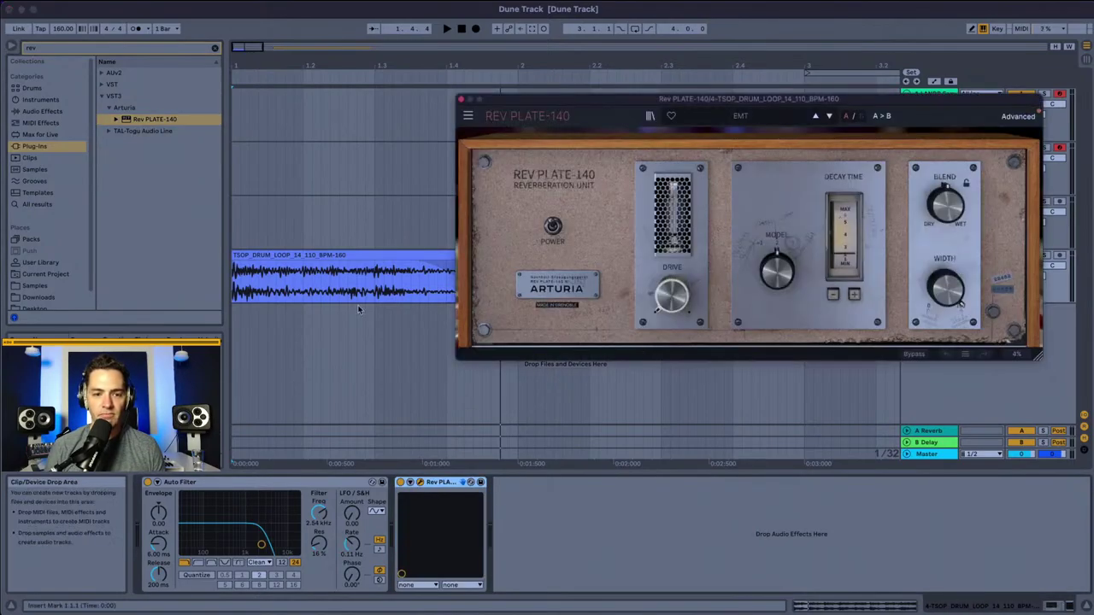
Step: Audition the drum clip with a wetter and a drier Blend on Rev PLATE-140, and delete that reverb from the track
left_click(236, 290)
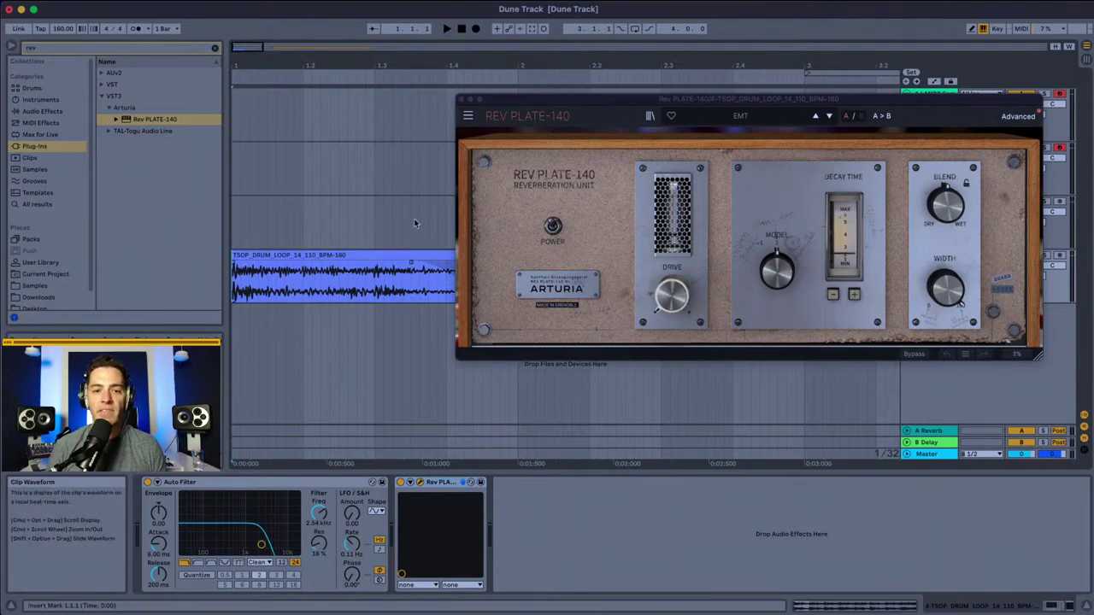
left_click_drag(530, 98, 248, 112)
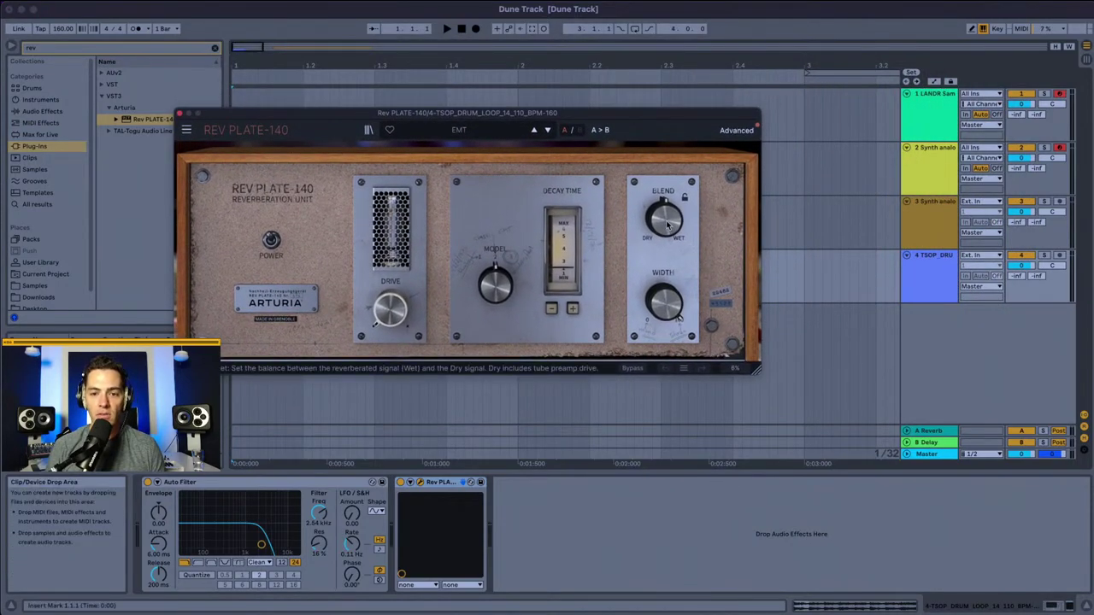
left_click_drag(667, 224, 668, 212)
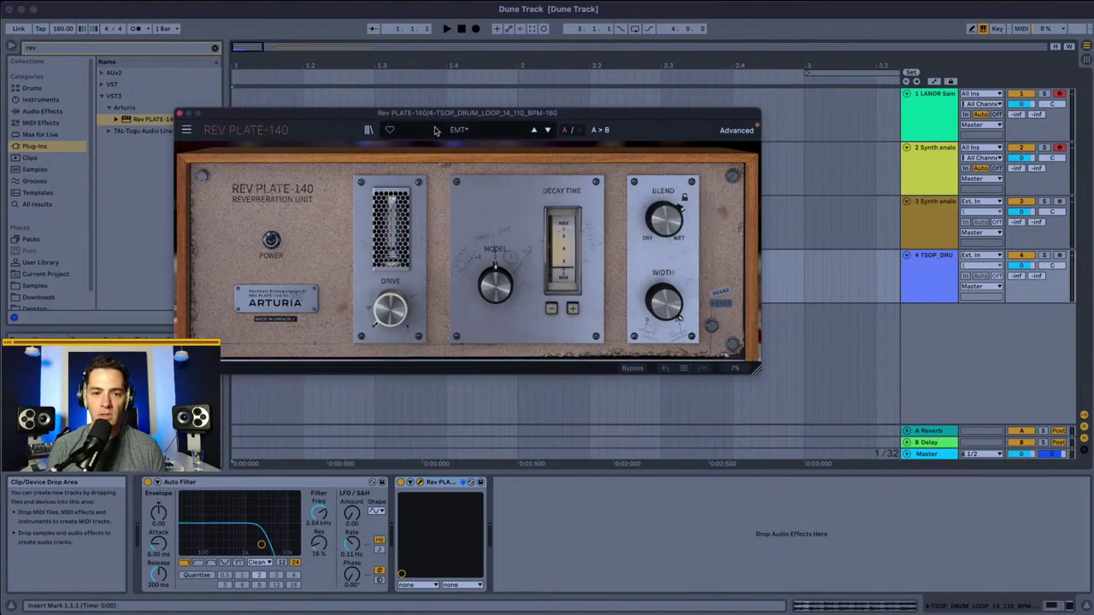
left_click_drag(434, 130, 417, 292)
key("space")
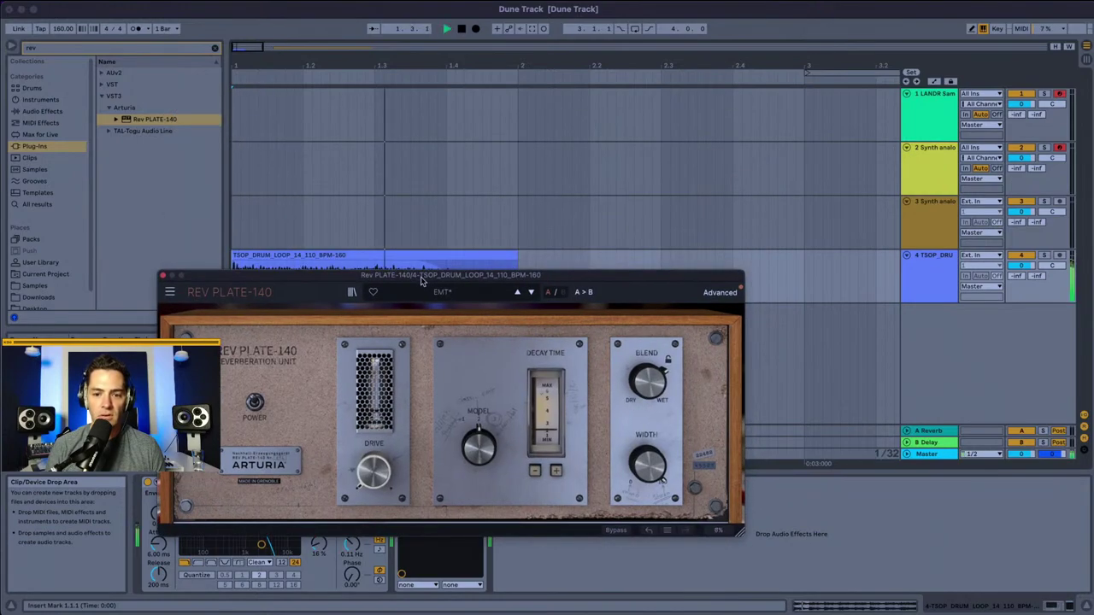
key("space")
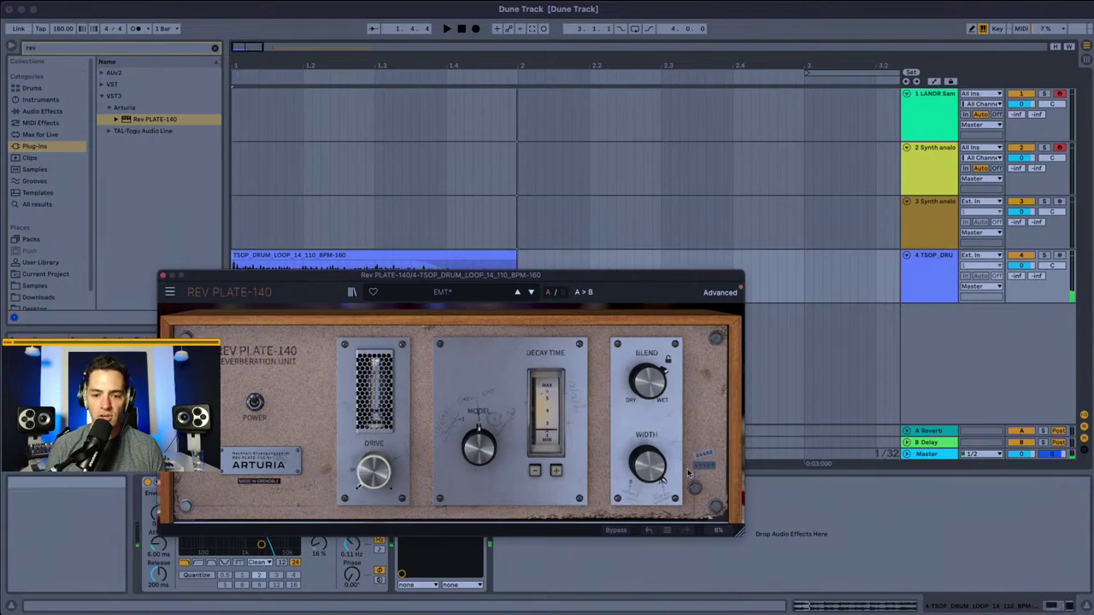
left_click_drag(653, 384, 652, 395)
key("space")
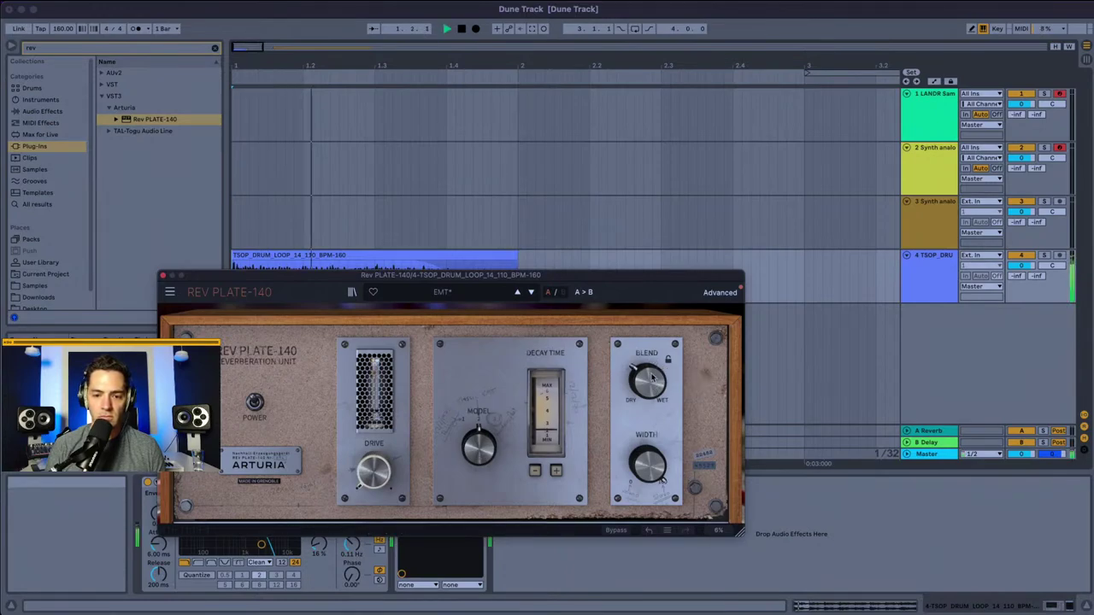
key("space")
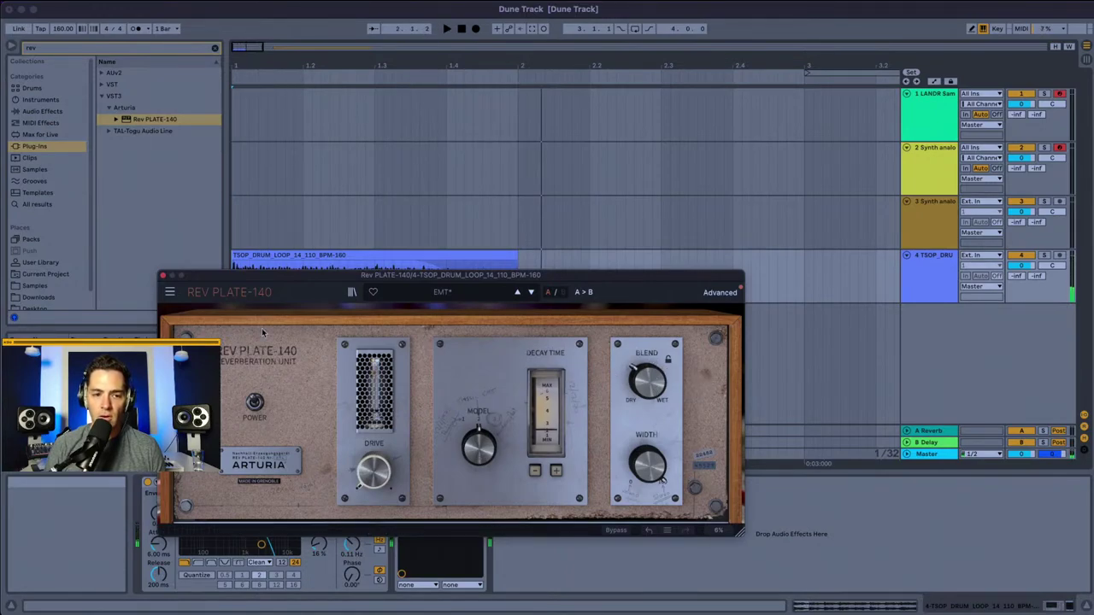
left_click(161, 276)
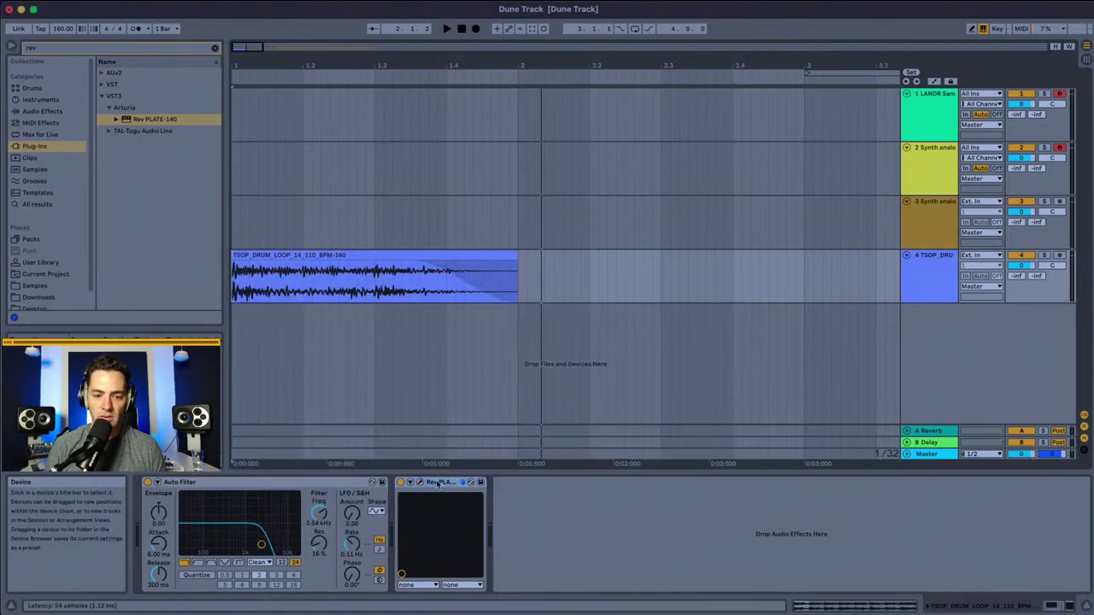
key("Delete")
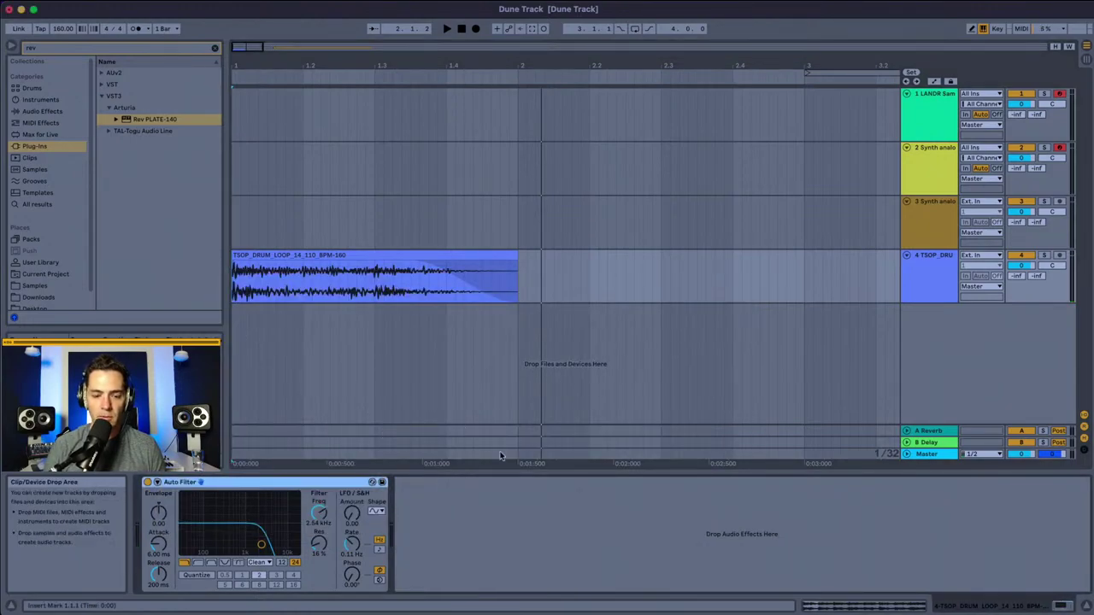
Step: Search the VST3 plug-ins for "tal" and add TAL-Reverb-3 after the Auto Filter on the drum track
left_click(53, 46)
key("BackSpace")
type("tal")
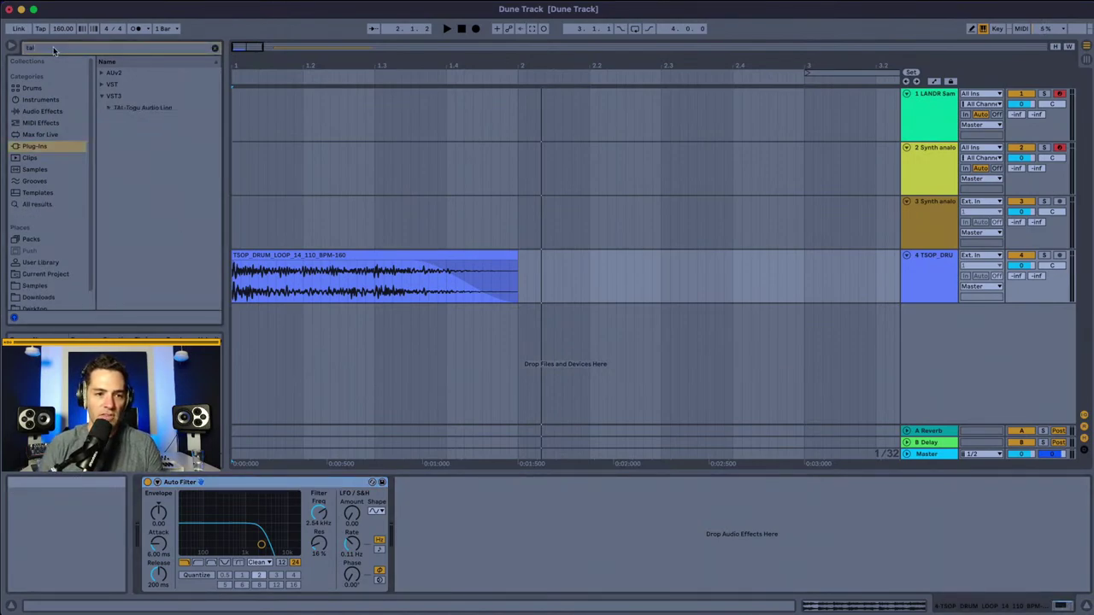
double_click(142, 107)
left_click(150, 119)
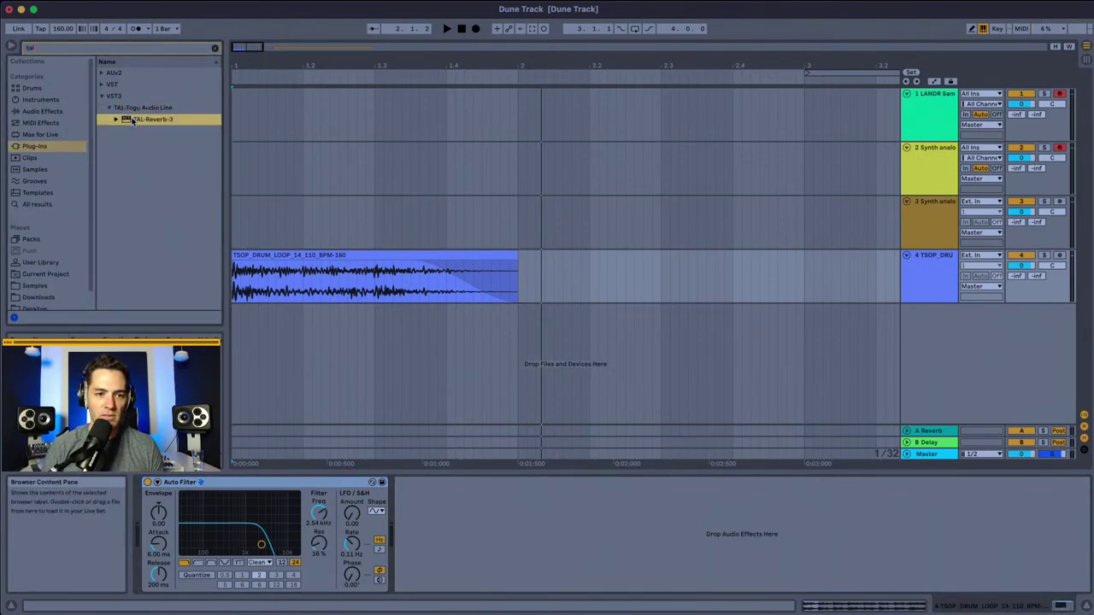
left_click_drag(422, 450, 438, 518)
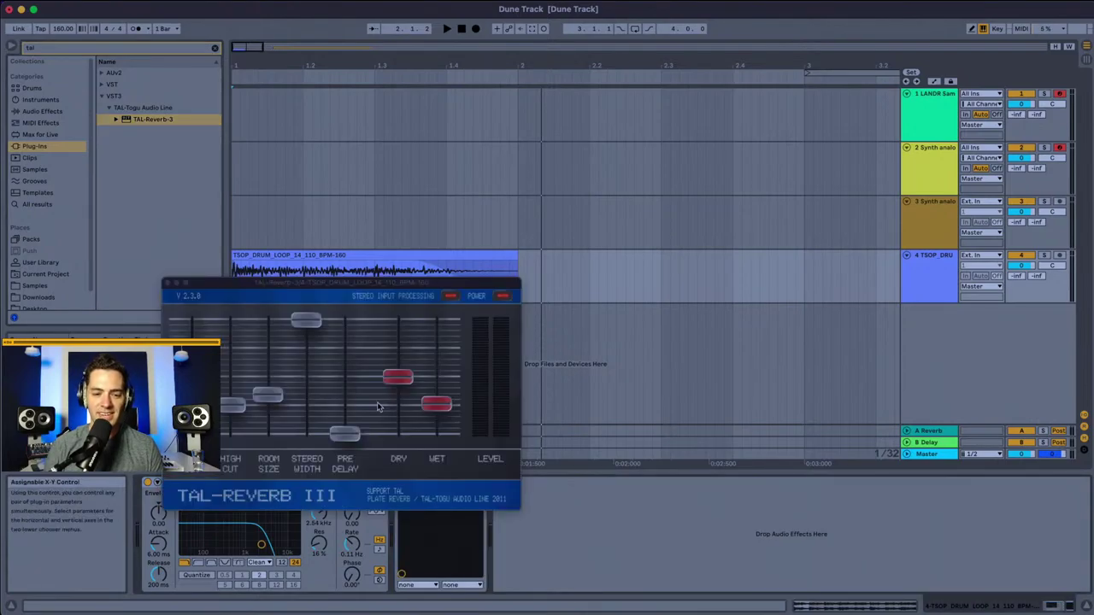
Step: Raise TAL-Reverb-3's Wet level, set Dry to about 0.22 dB and the fader before High Cut to about 0.82, playing the clip to check
key("space")
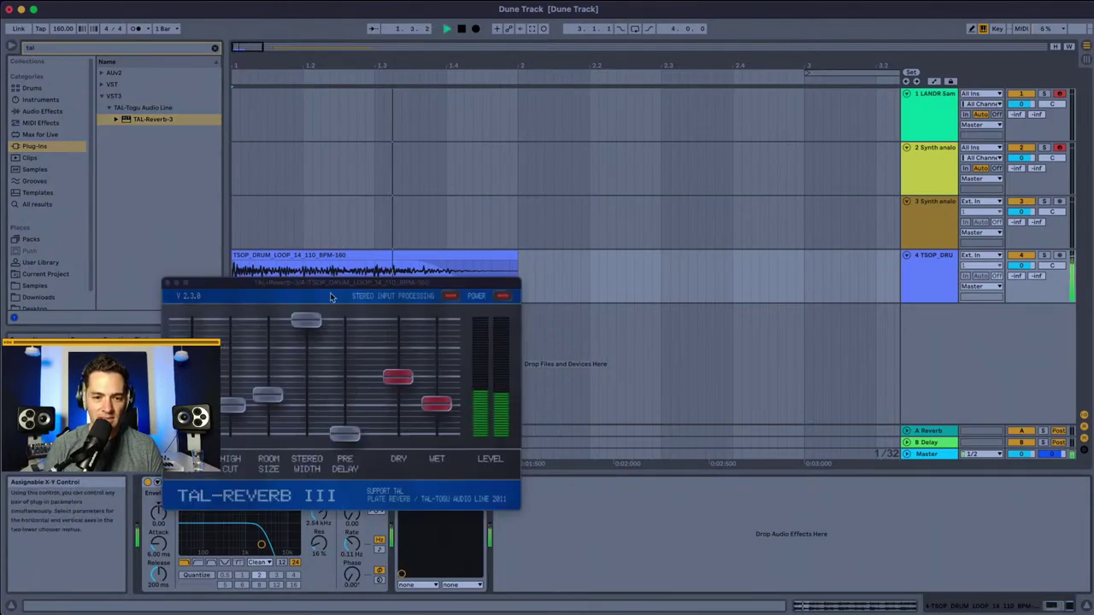
left_click_drag(435, 400, 441, 382)
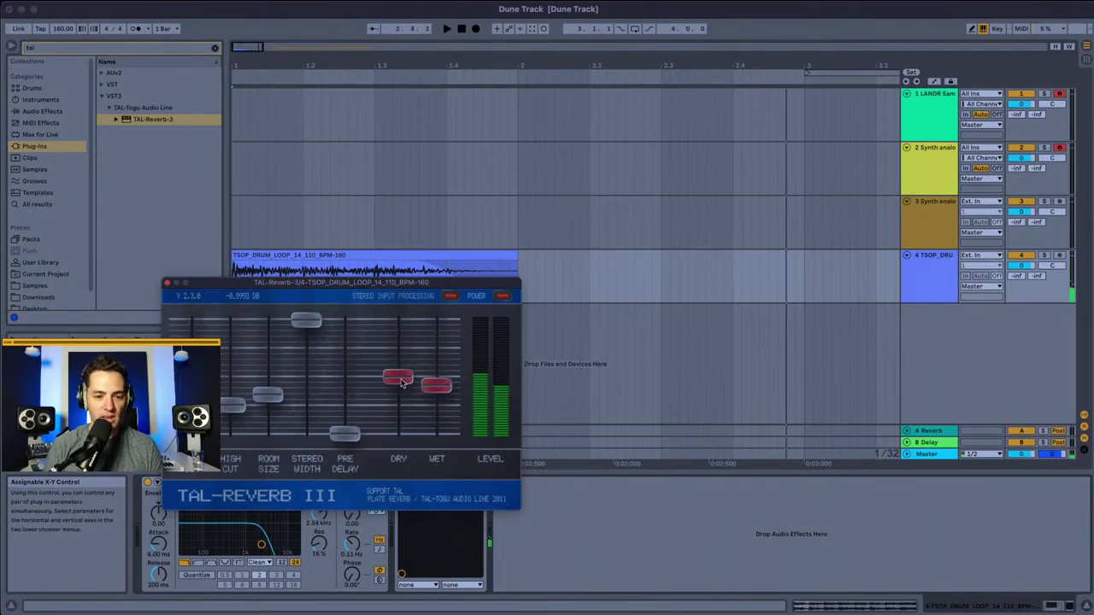
left_click(405, 379)
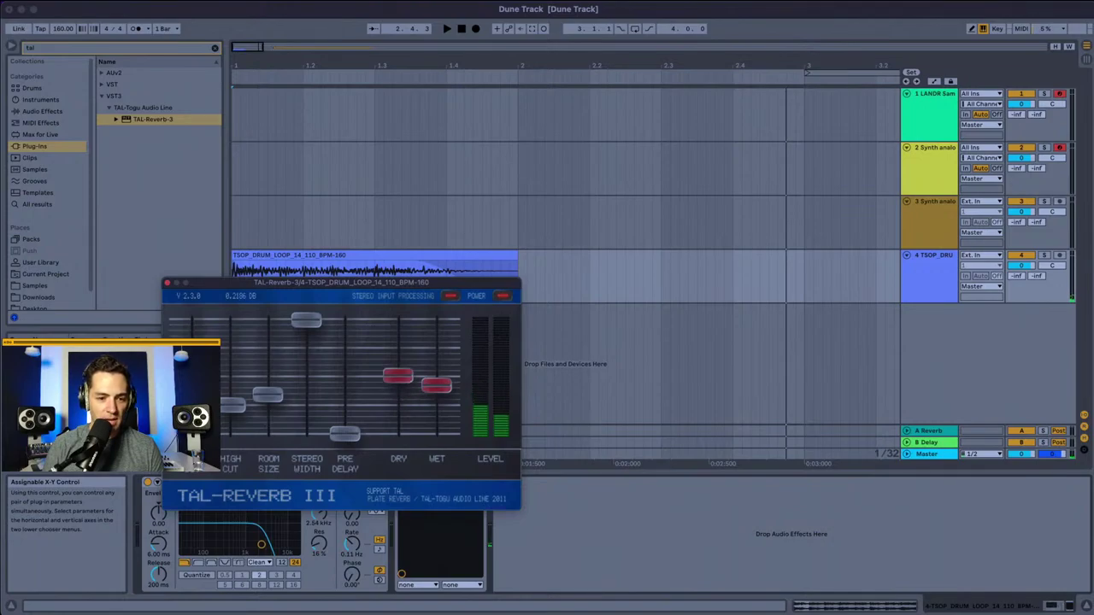
left_click_drag(191, 402, 191, 335)
key("space")
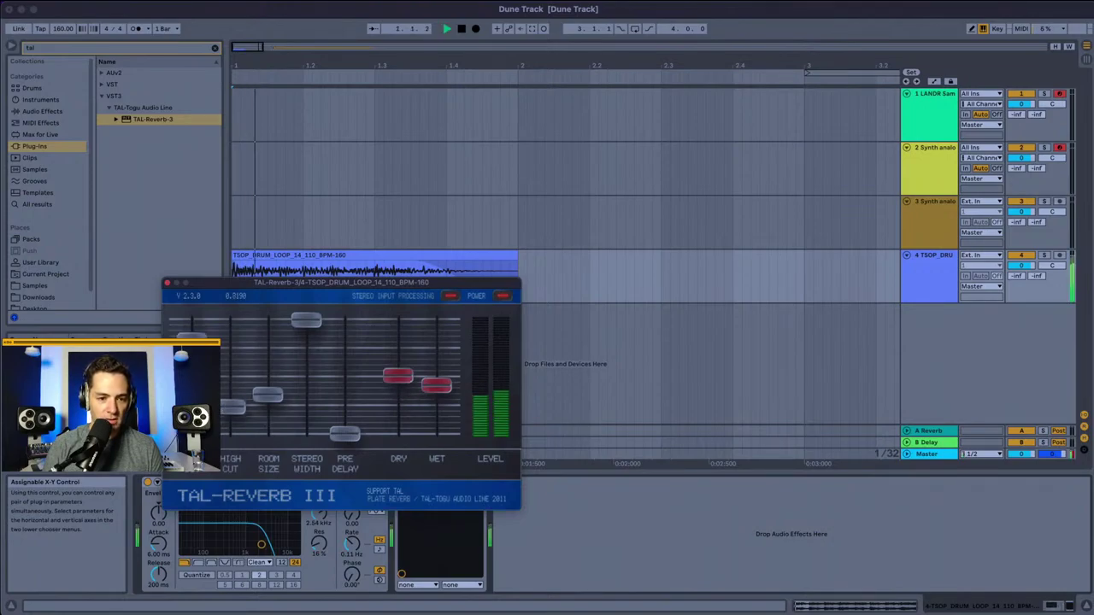
Step: Readjust TAL-Reverb-3's High Cut fader while auditioning the drum clip, and close the reverb's window
mouse_move(233, 406)
left_mouse_down()
mouse_move(231, 311)
mouse_move(231, 426)
left_mouse_up()
key("space")
key("space")
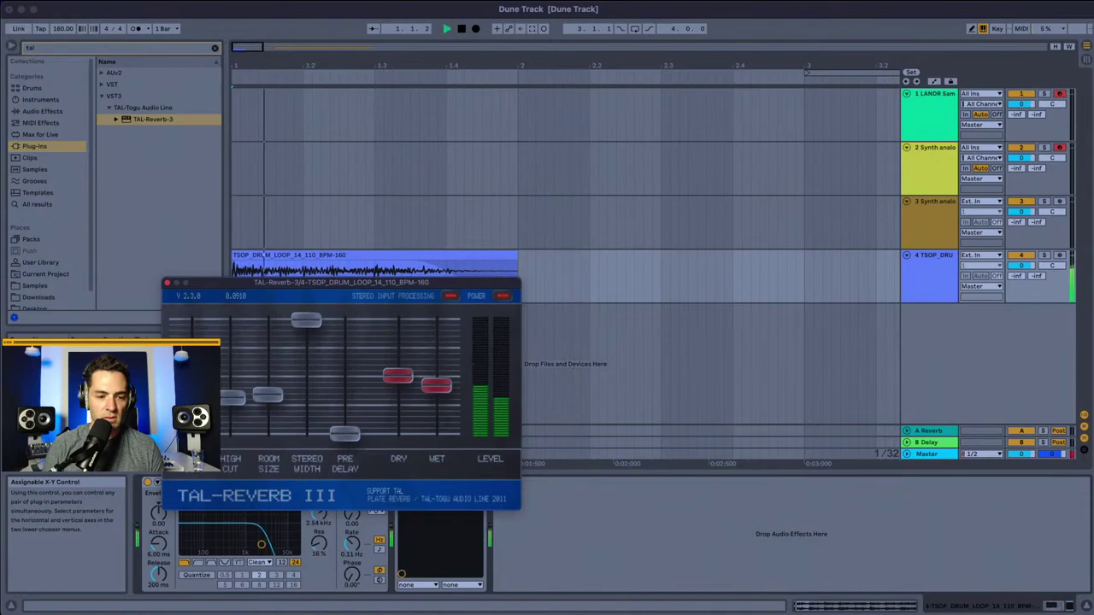
key("space")
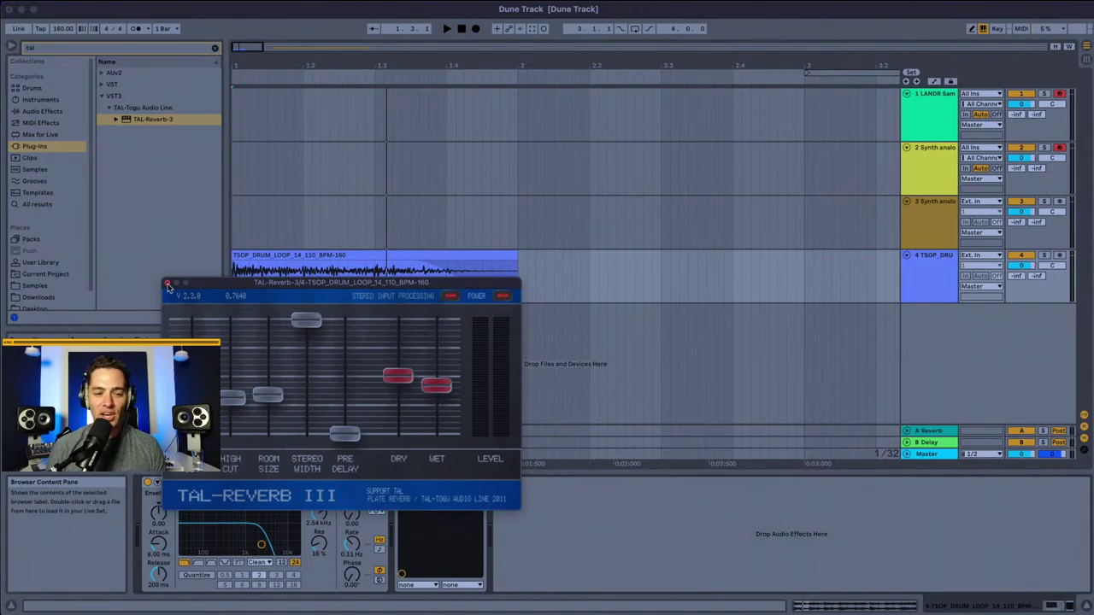
left_click(168, 283)
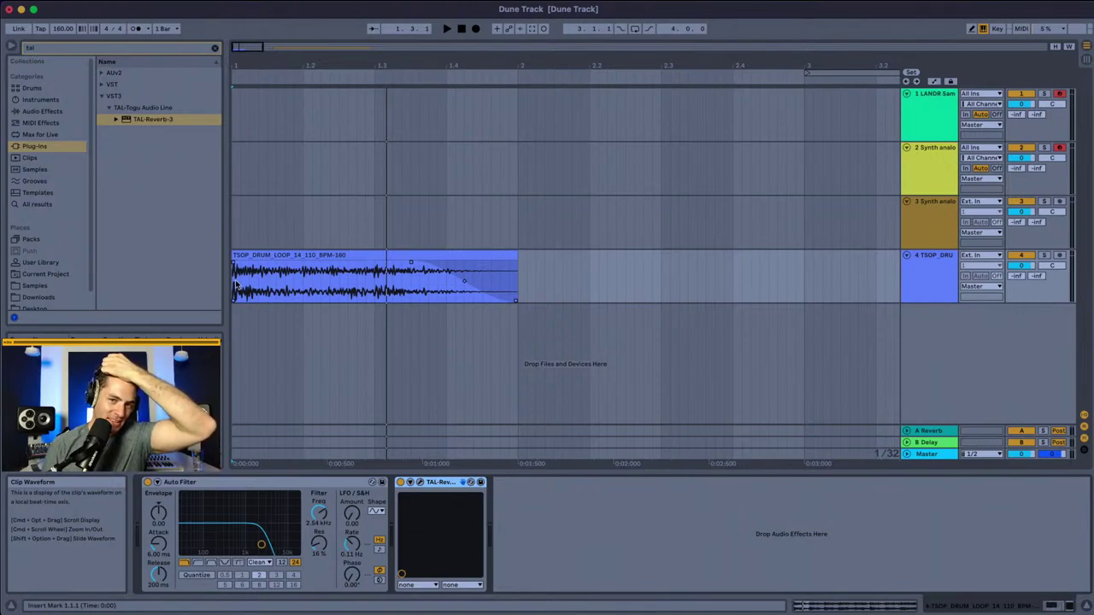
Step: Turn on the metronome and play the one-bar drum clip from bar 1 to hear it against the beat
left_click_drag(364, 66, 366, 38)
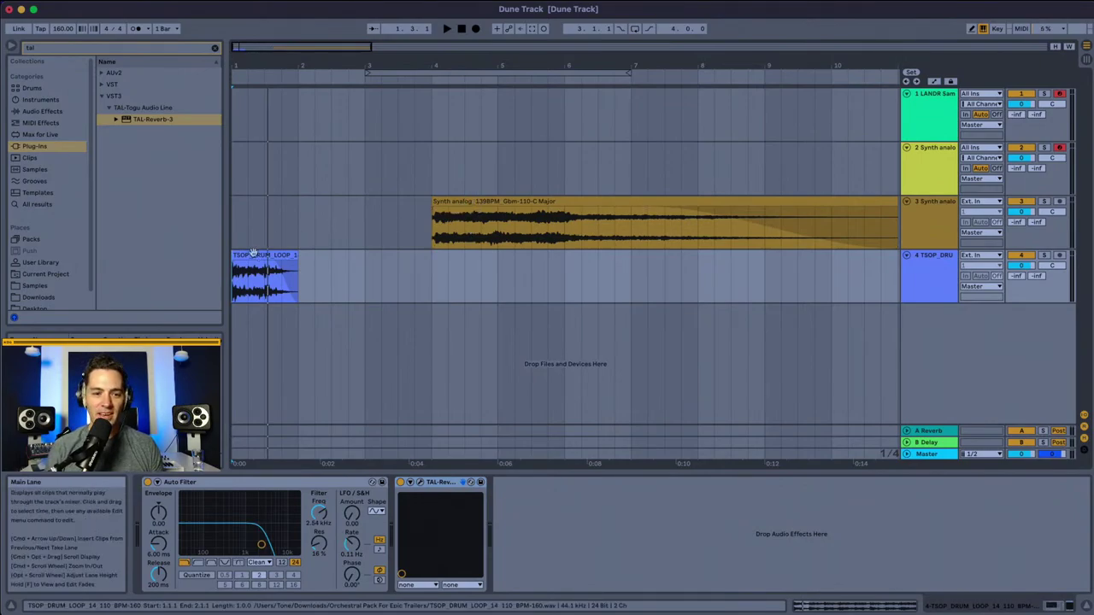
mouse_move(237, 267)
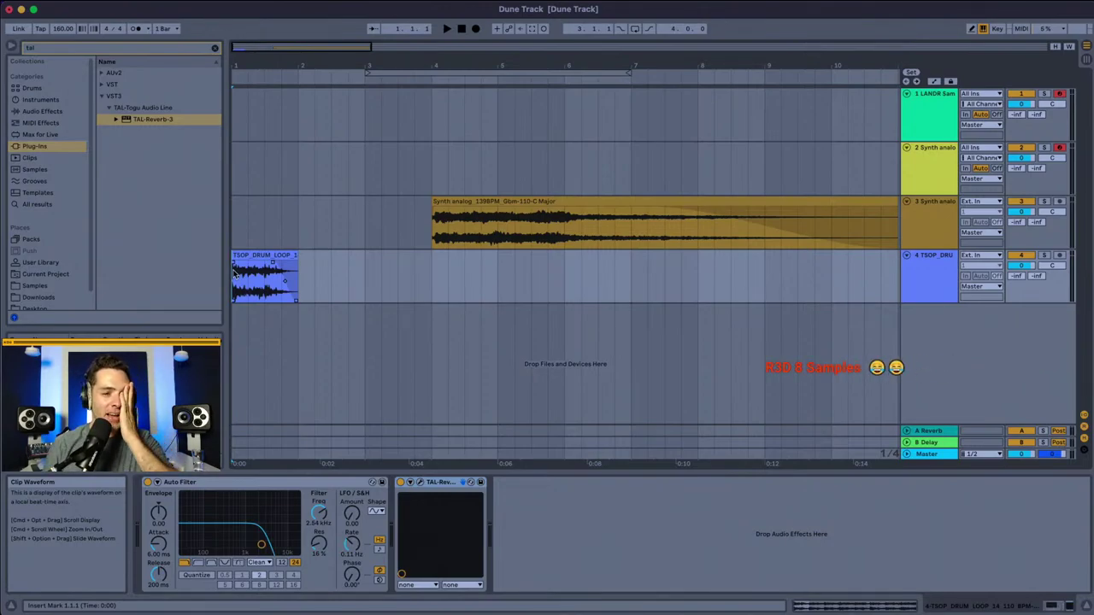
left_click(137, 28)
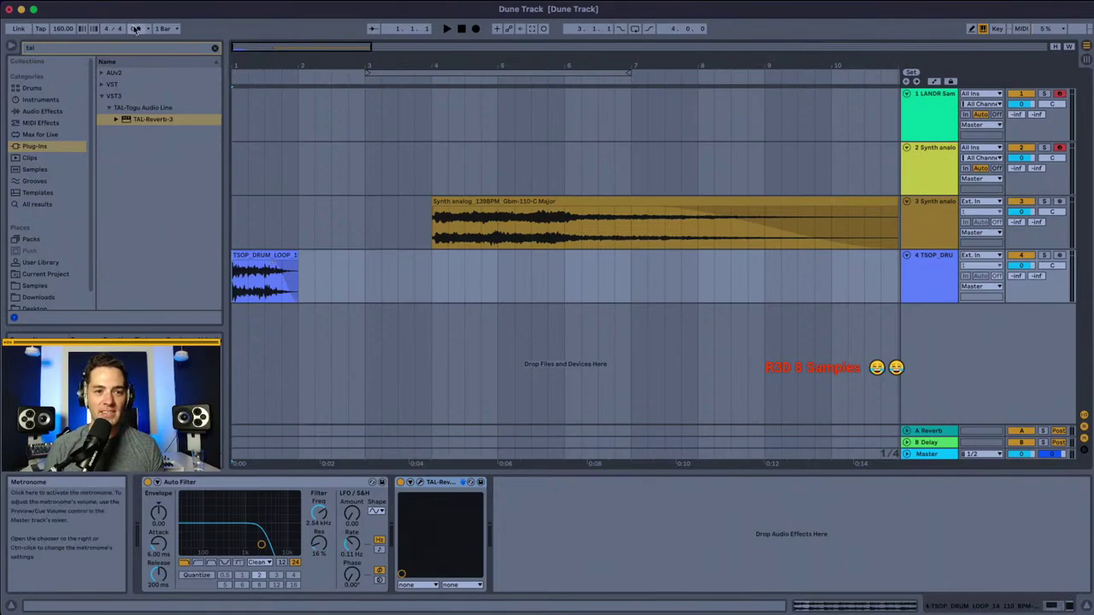
key("space")
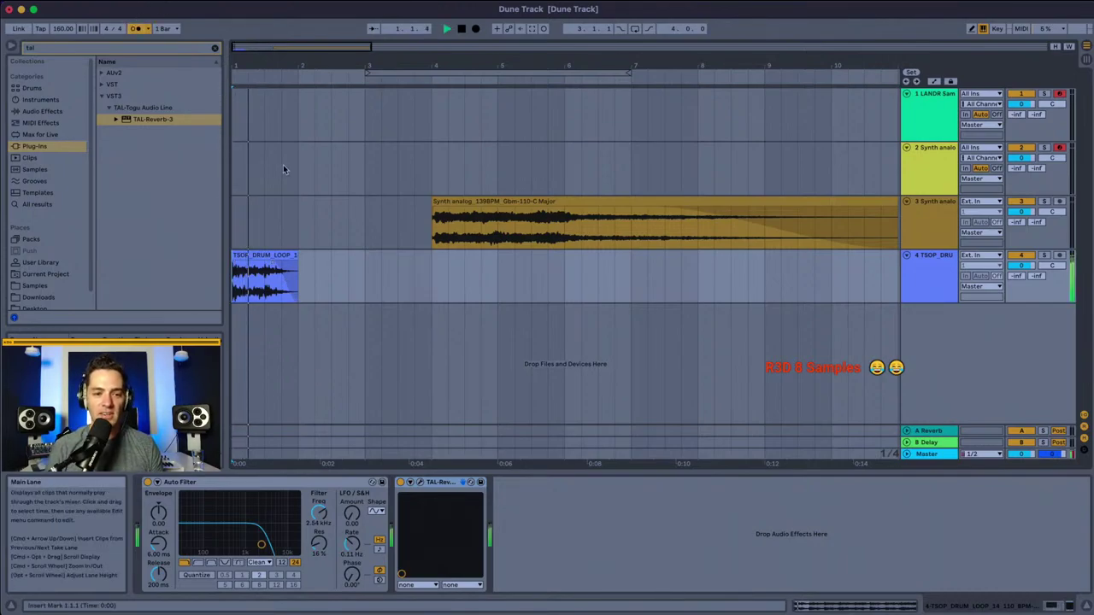
key("space")
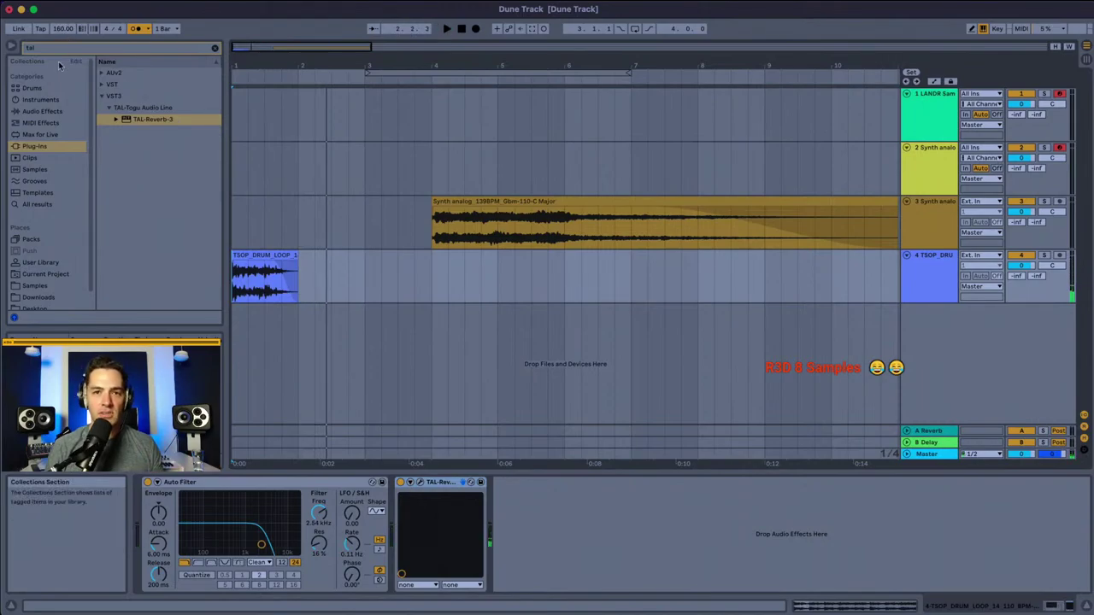
left_click(238, 234)
key("space")
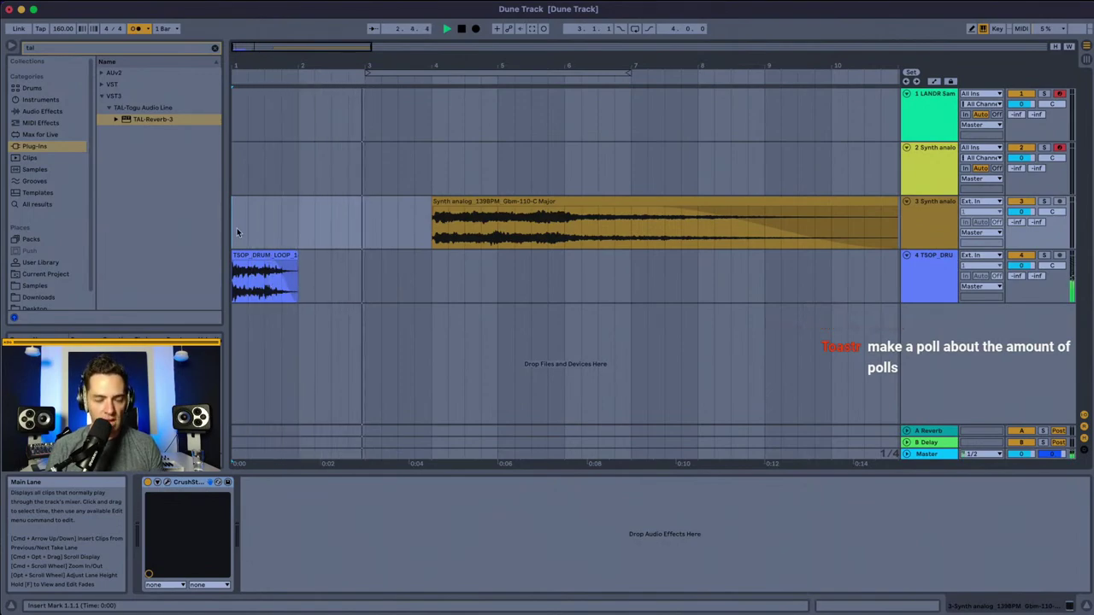
key("space")
Step: Place a copy of the one-bar drum clip at bar 3, keeping bar 2 of the drum track empty
left_click(248, 254)
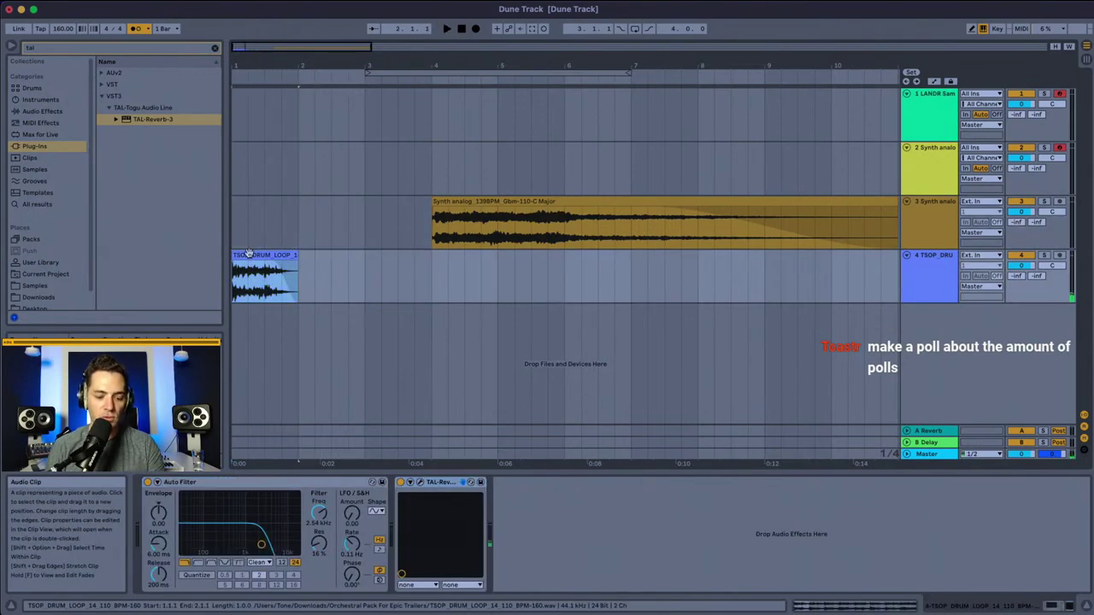
mouse_move(248, 254)
left_mouse_down()
mouse_move(398, 256)
mouse_move(255, 255)
left_mouse_up()
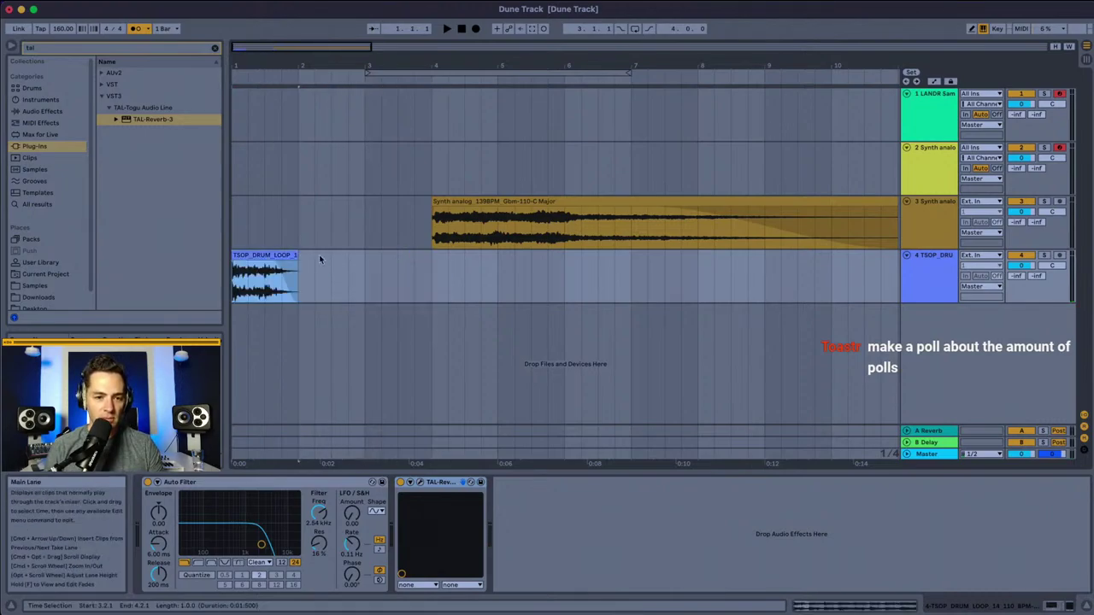
key("super+d")
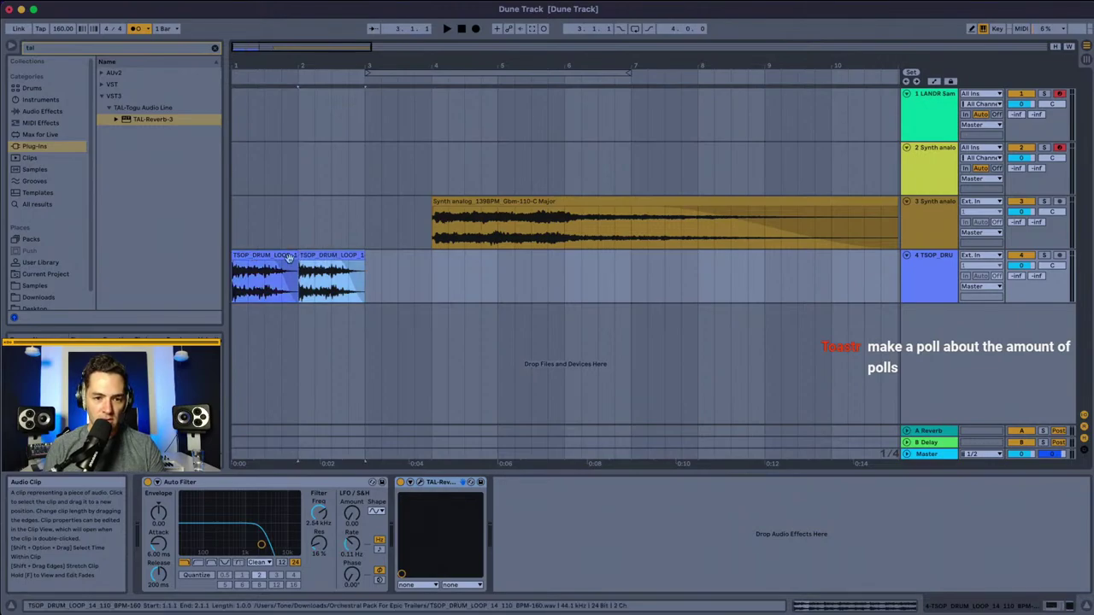
key("super+d")
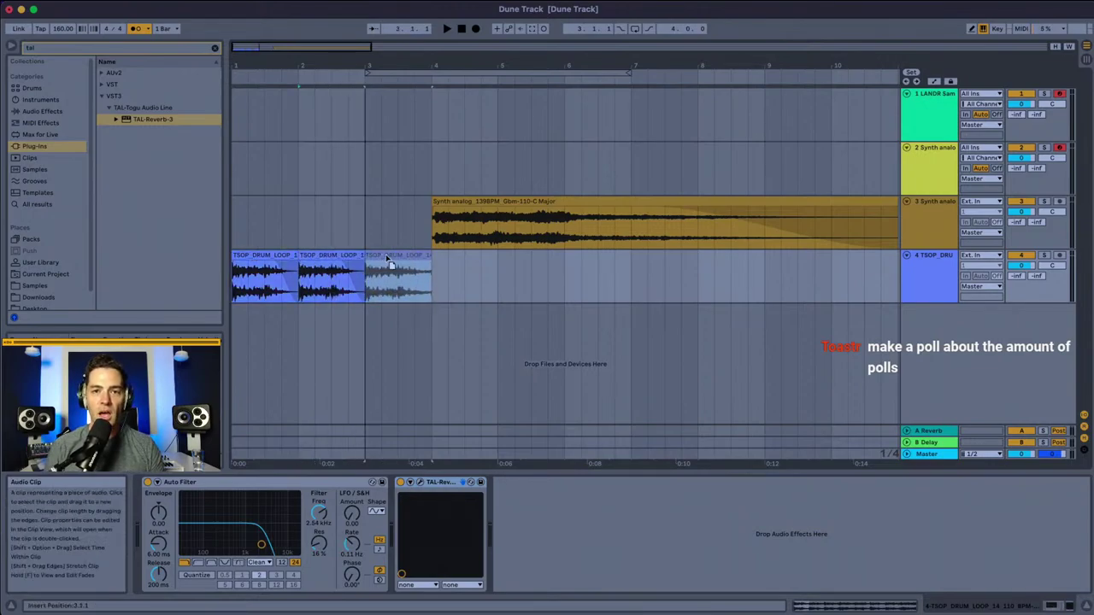
left_click(316, 278)
key("Delete")
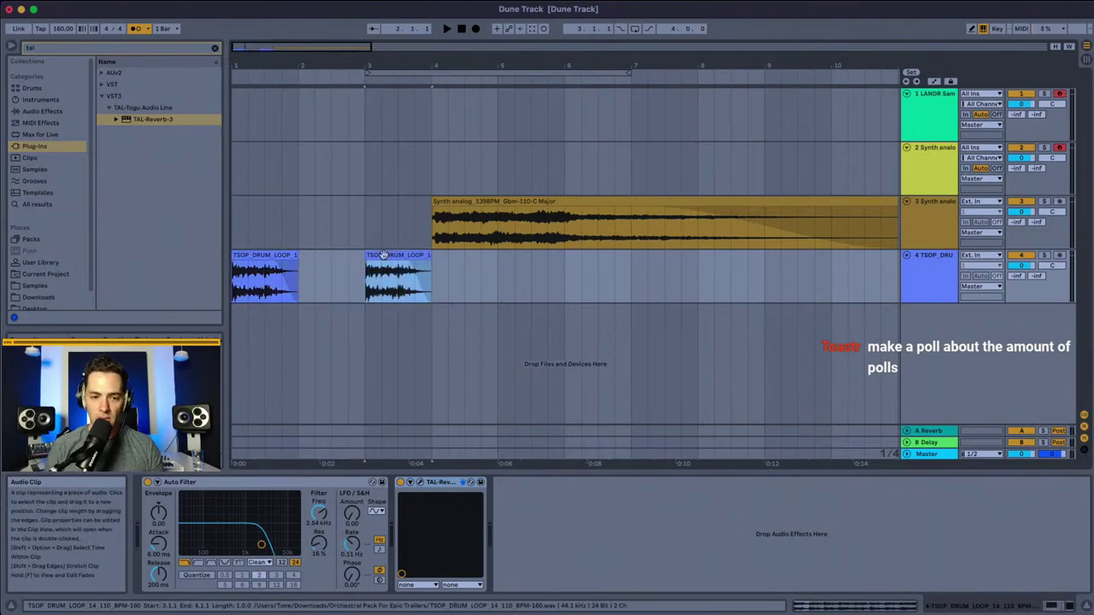
Step: Move the synth analog clip out of the way to bar 14 and play the two drum hits from bar 1
left_click(249, 254)
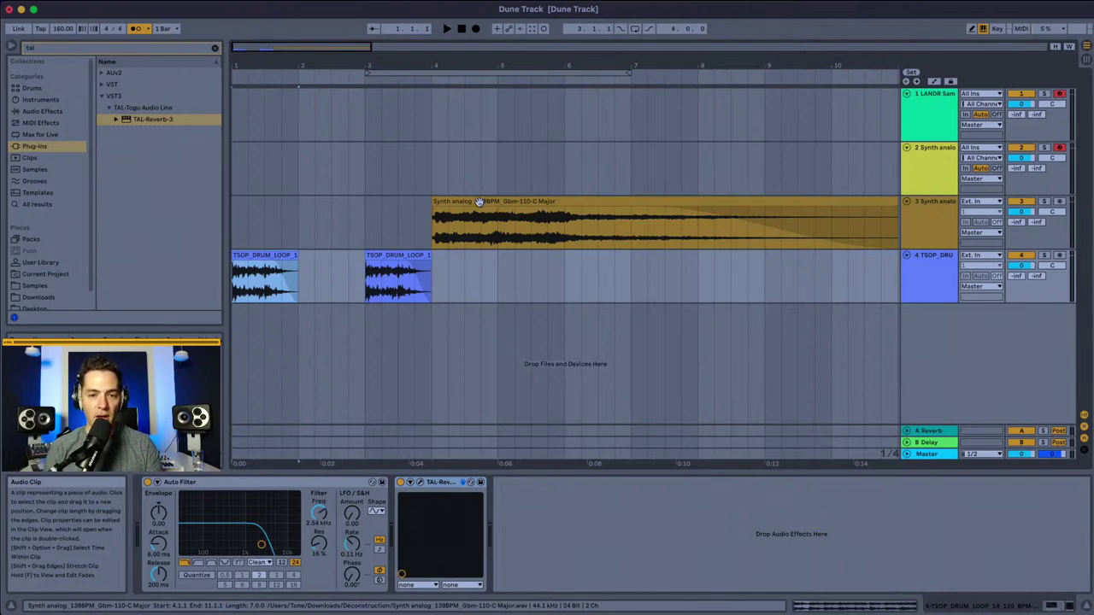
left_click_drag(478, 202, 706, 216)
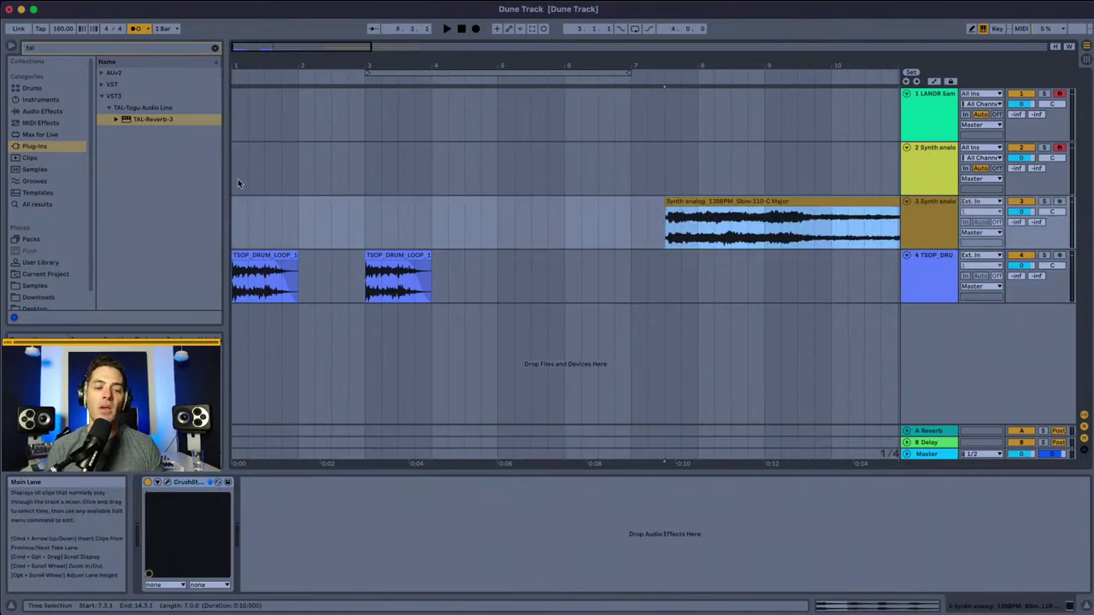
left_click(234, 210)
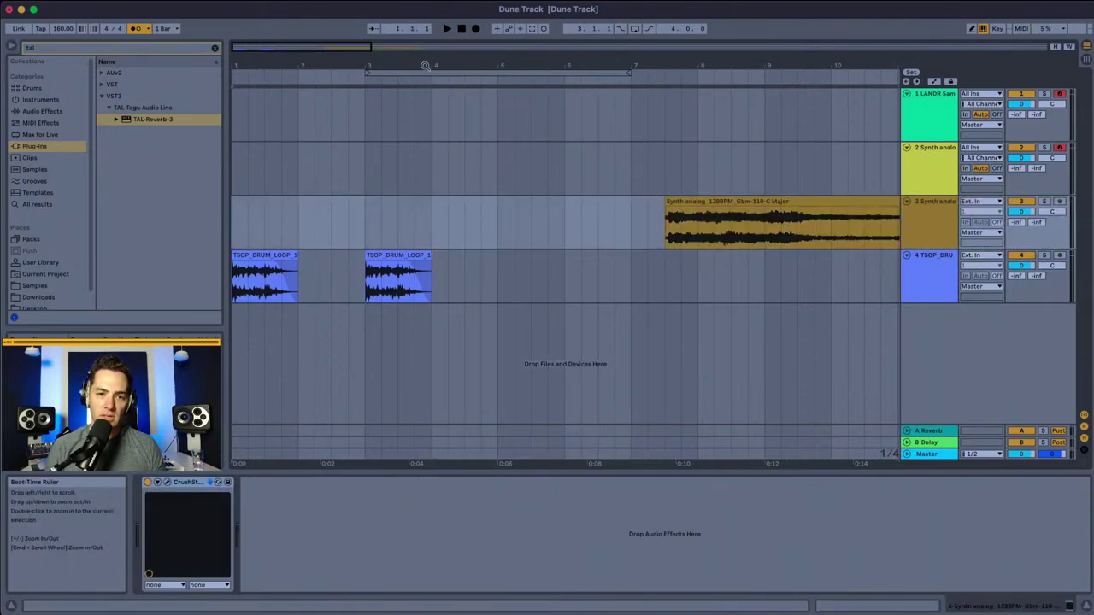
key("minus")
key("minus")
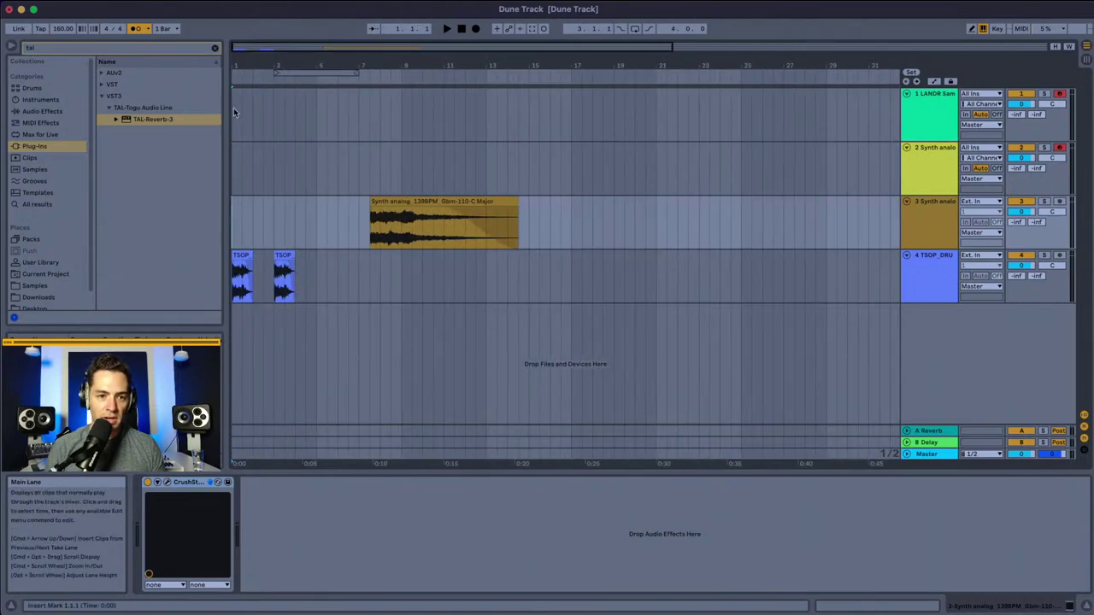
left_click(233, 108)
key("space")
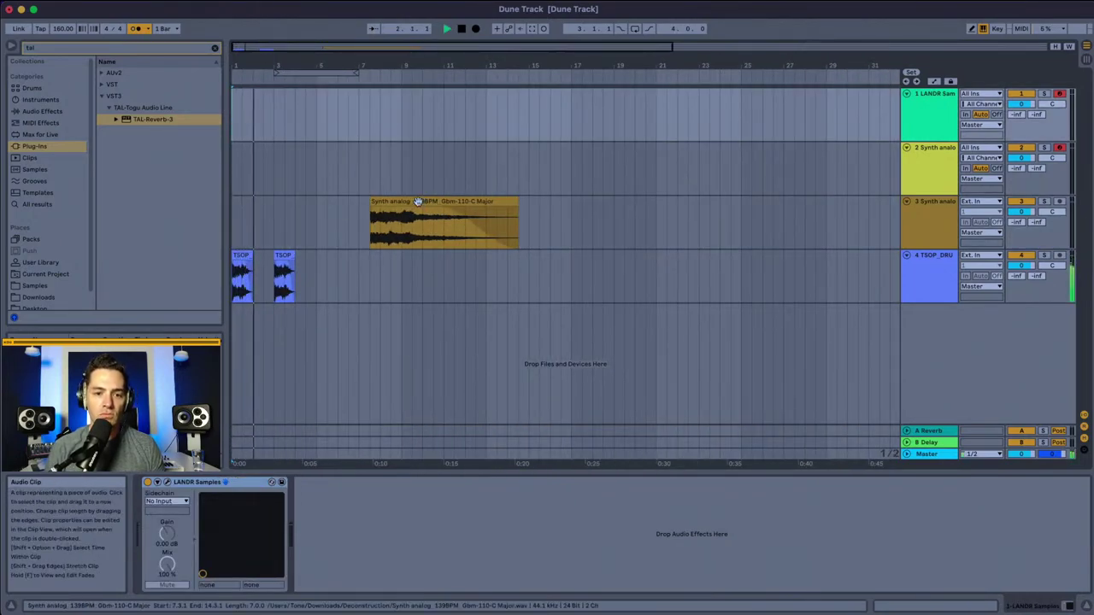
left_click_drag(415, 203, 554, 205)
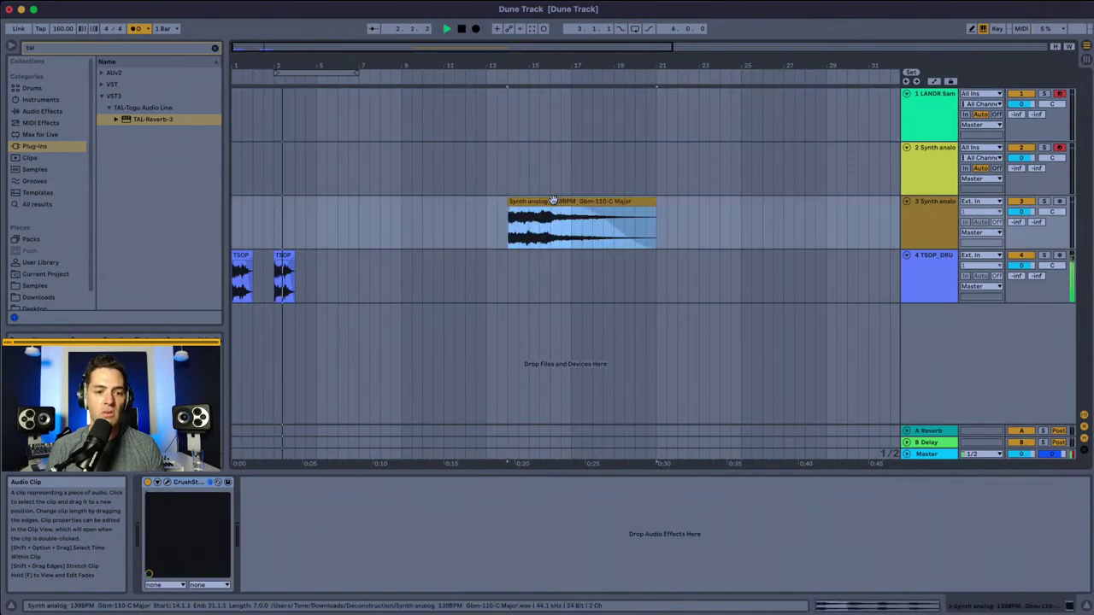
key("space")
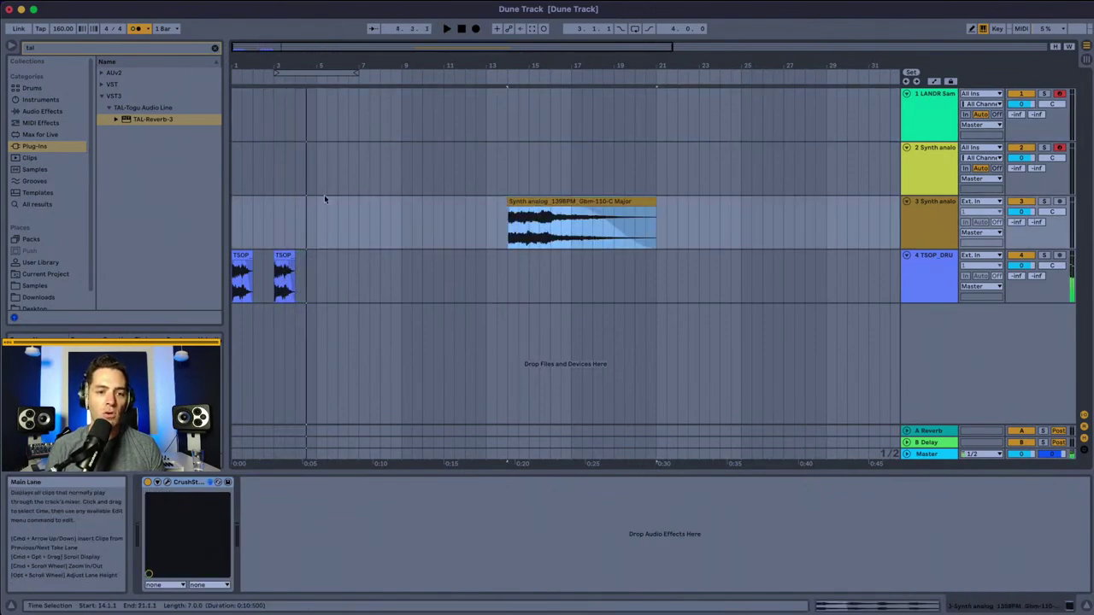
Step: Duplicate bars 1 to 4 of the drum track to bar 5 and move the synth analog clip to bar 1, playing both together
left_click_drag(318, 267, 232, 272)
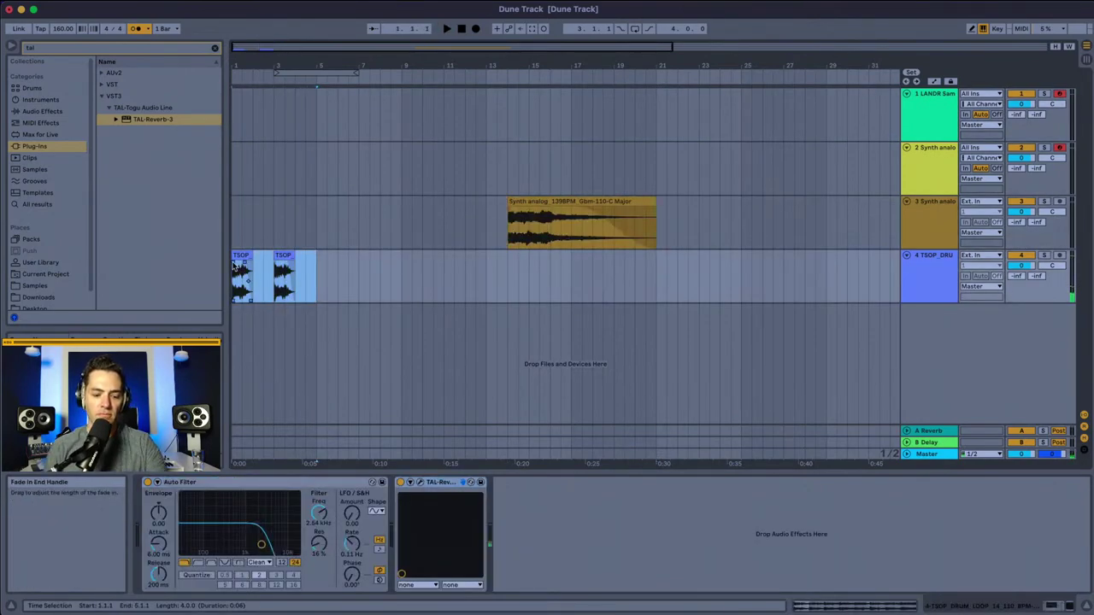
key("super+d")
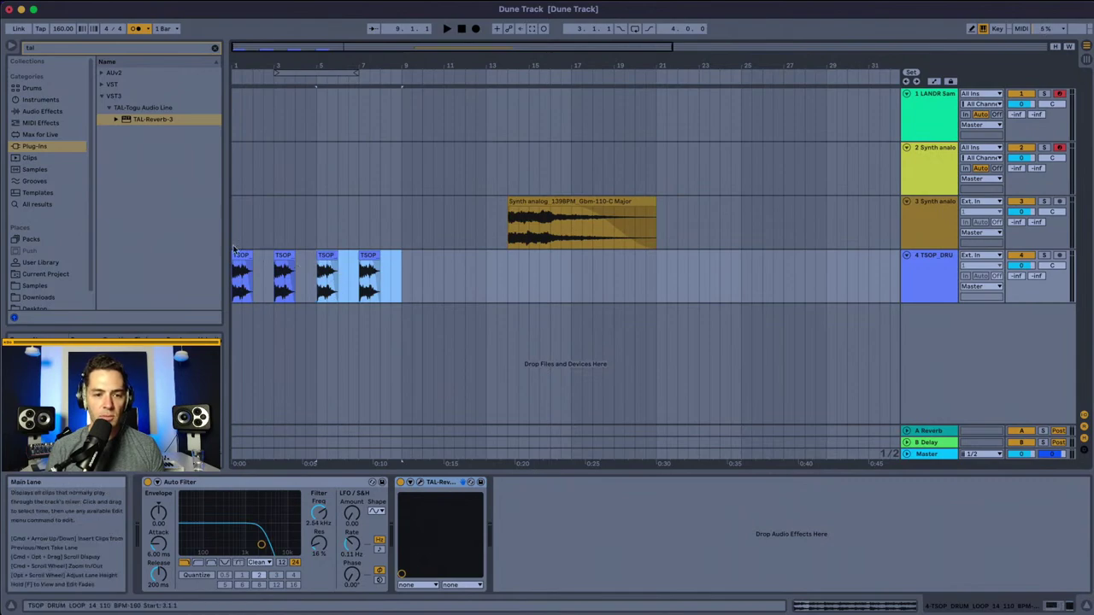
left_click_drag(578, 216, 294, 217)
key("space")
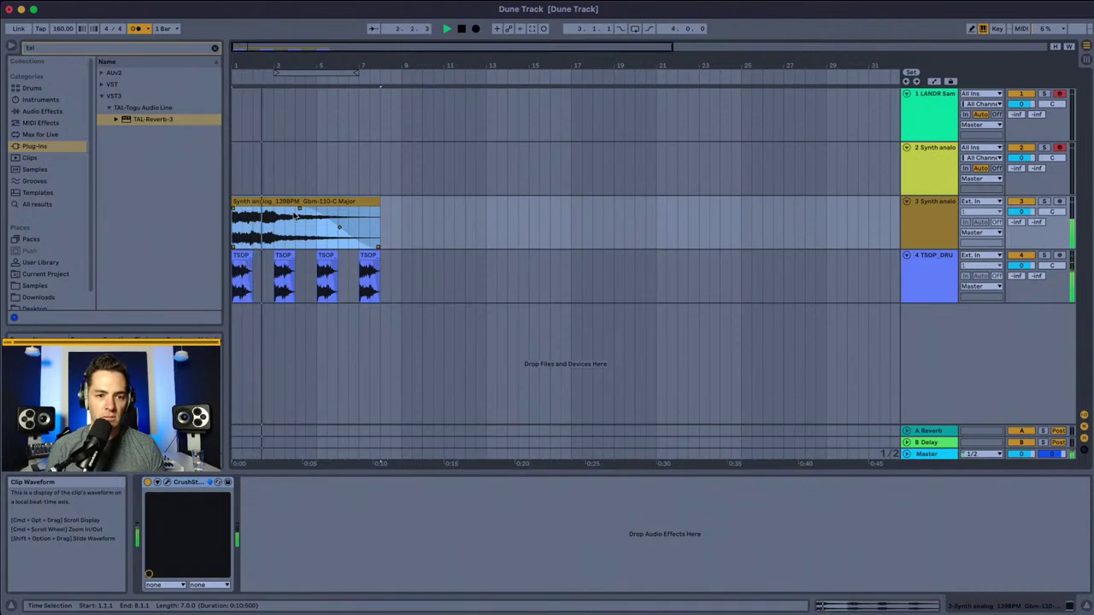
left_click(298, 202)
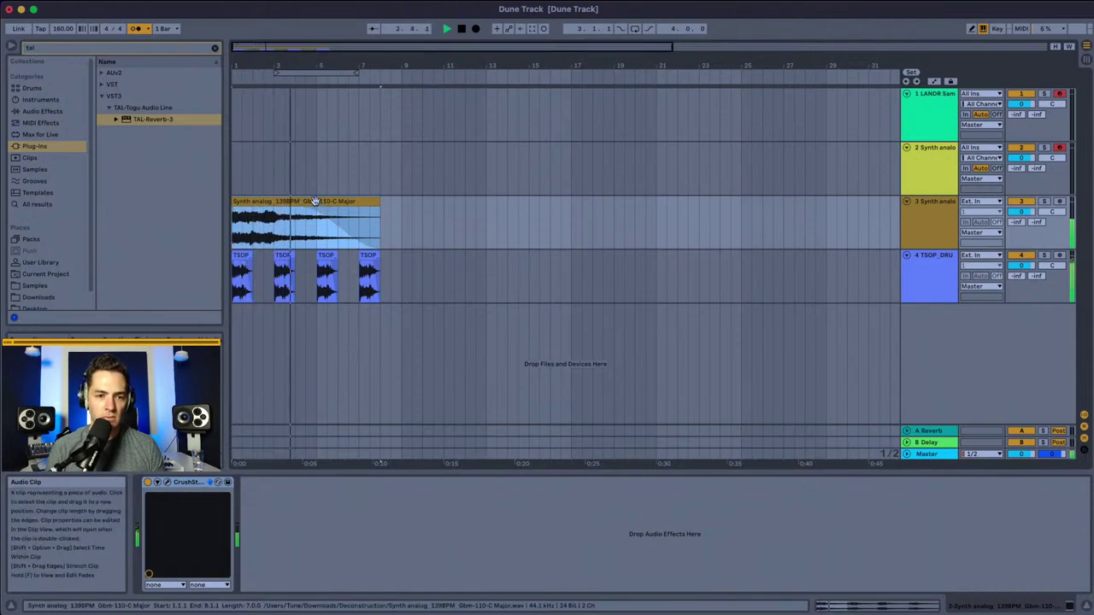
key("space")
Step: Open LANDR Samples from track 1 and remove the Drums filter from the Orchestral Pack For Epic Trailers
left_click(930, 111)
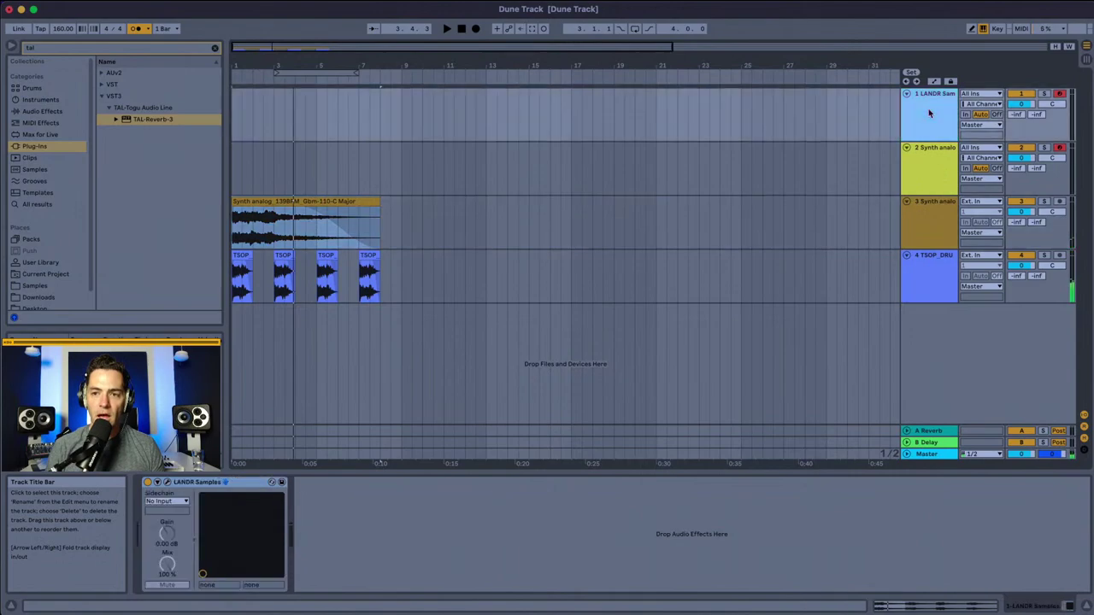
left_click(224, 481)
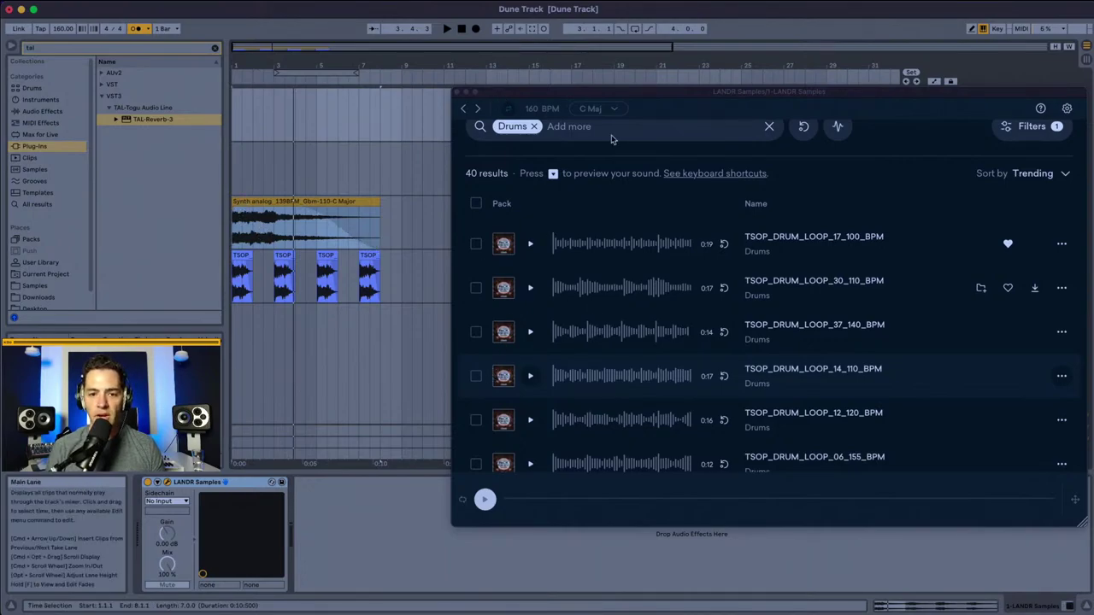
scroll(561, 195, "up", 2)
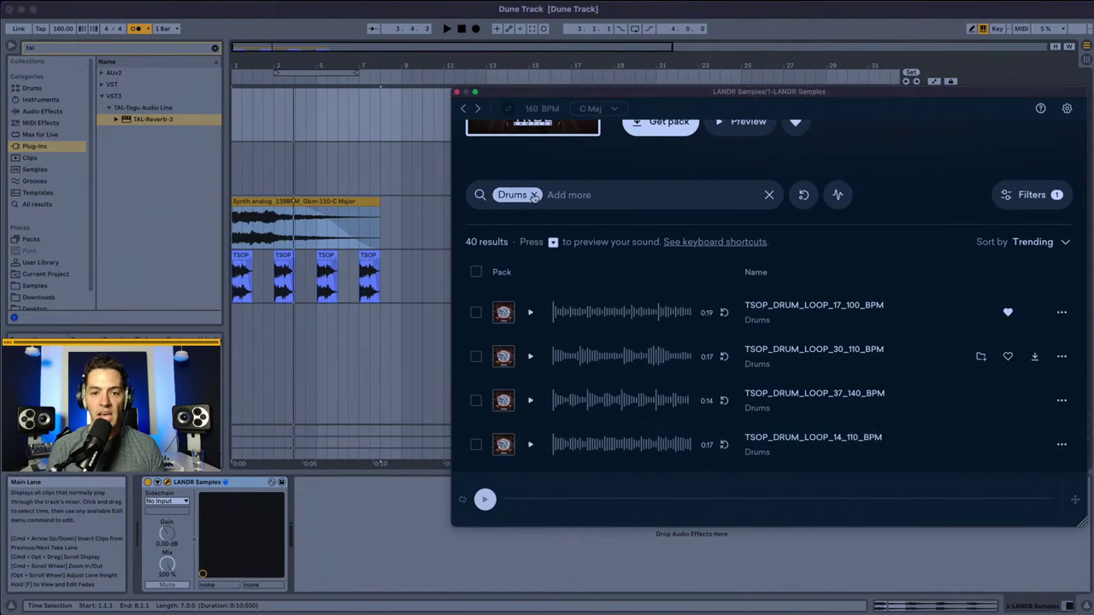
left_click(534, 195)
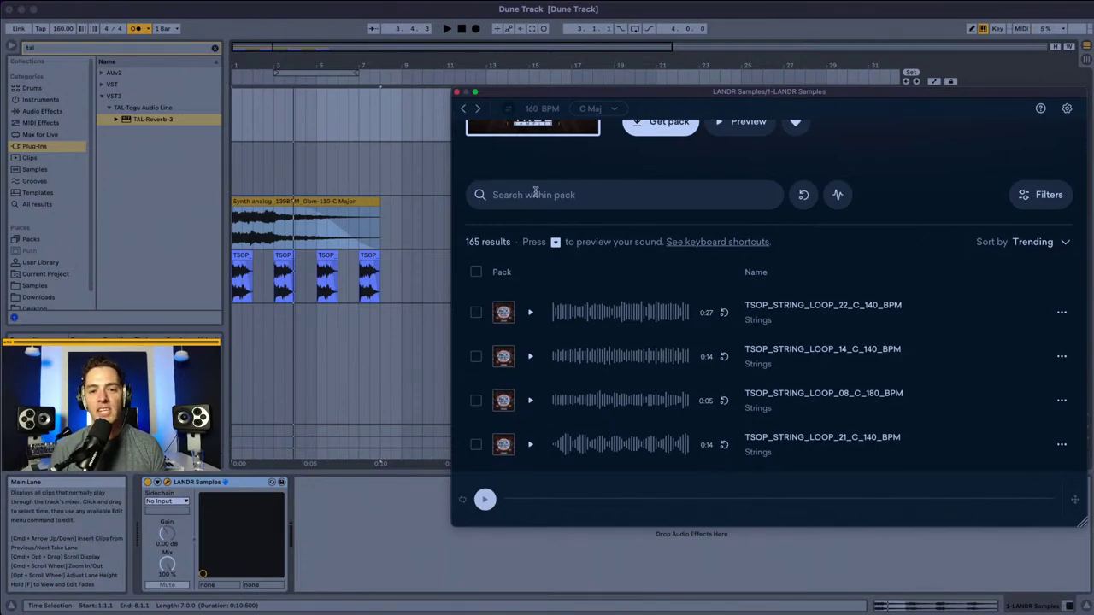
scroll(535, 193, "up", 5)
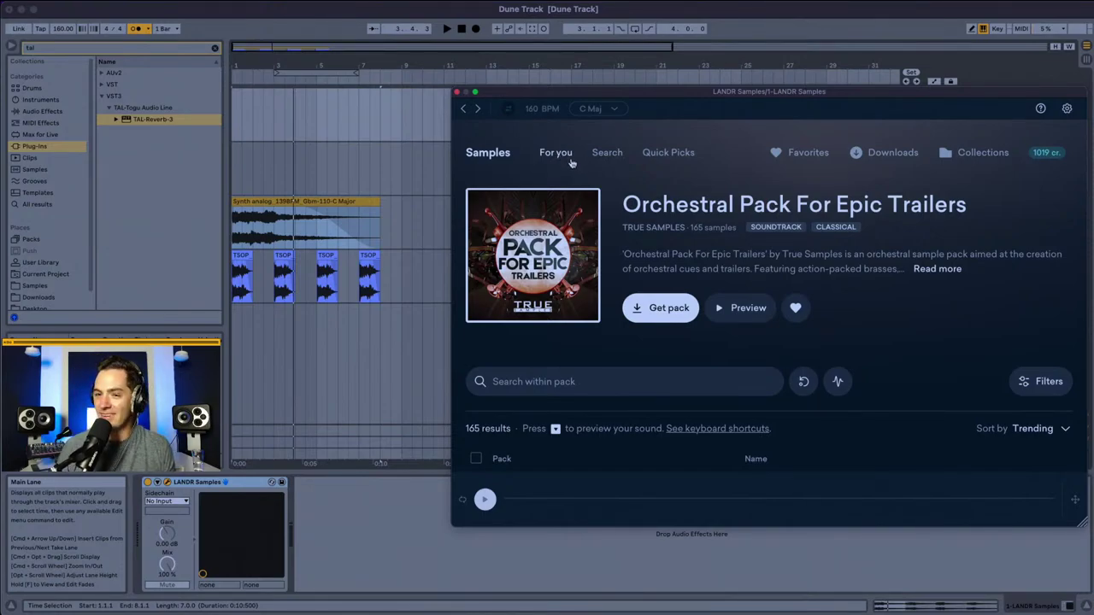
mouse_move(637, 5)
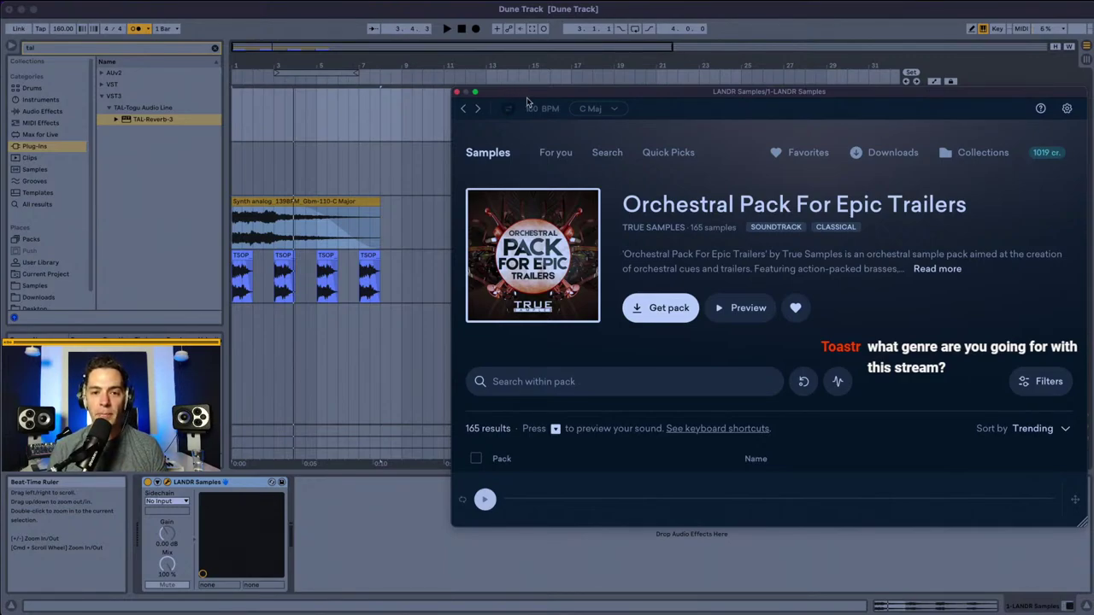
left_click_drag(527, 102, 497, 91)
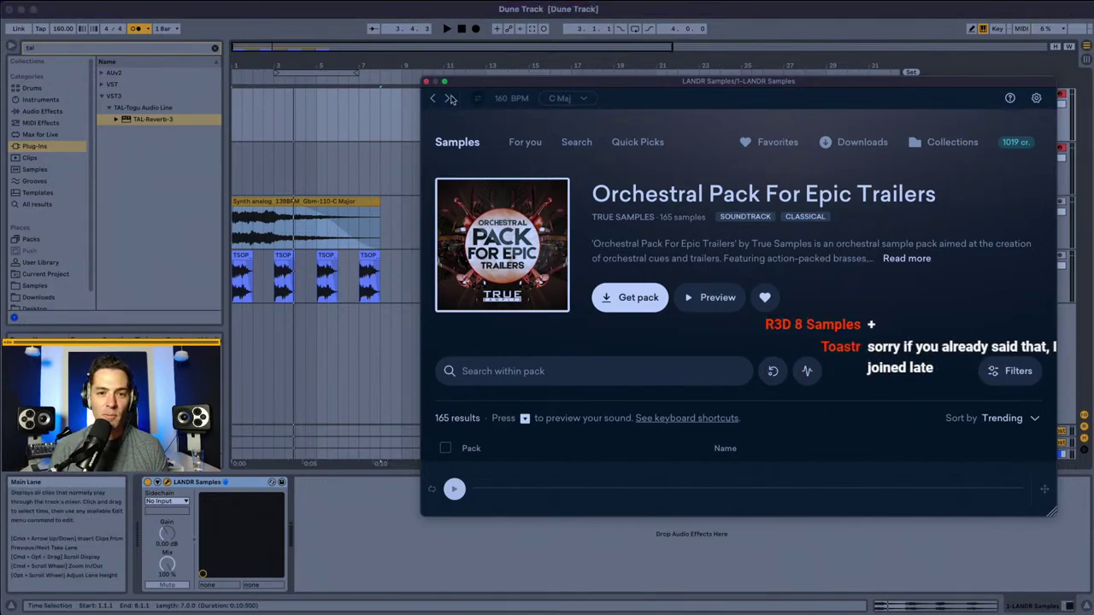
Step: Leave the orchestral pack page and open the library-wide sample search, ready to enter a keyword
left_click(451, 143)
scroll(564, 209, "down", 3)
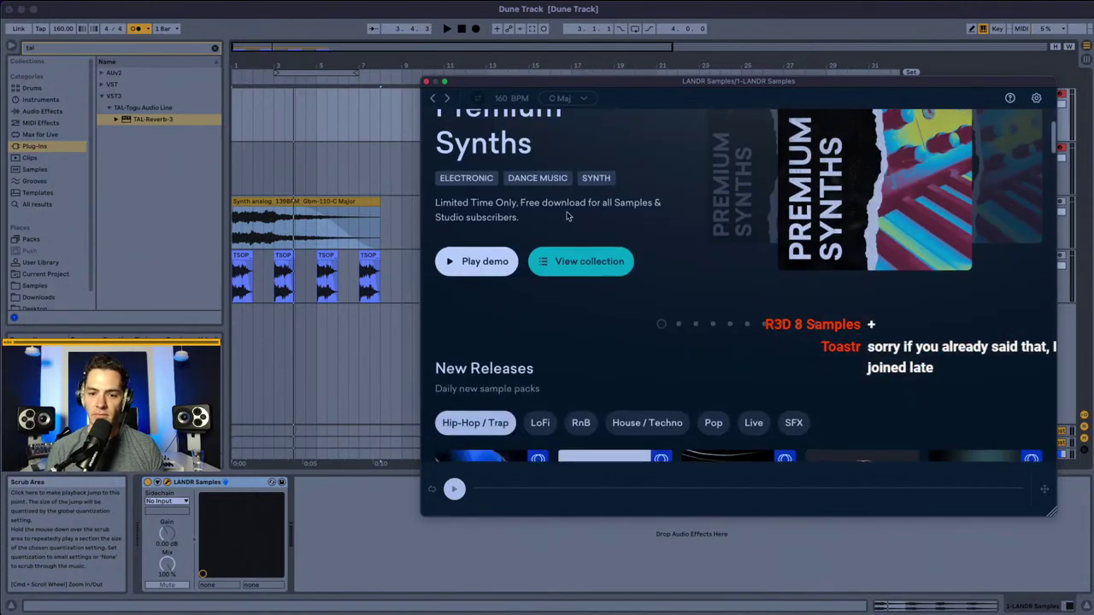
scroll(568, 205, "up", 3)
left_click(576, 140)
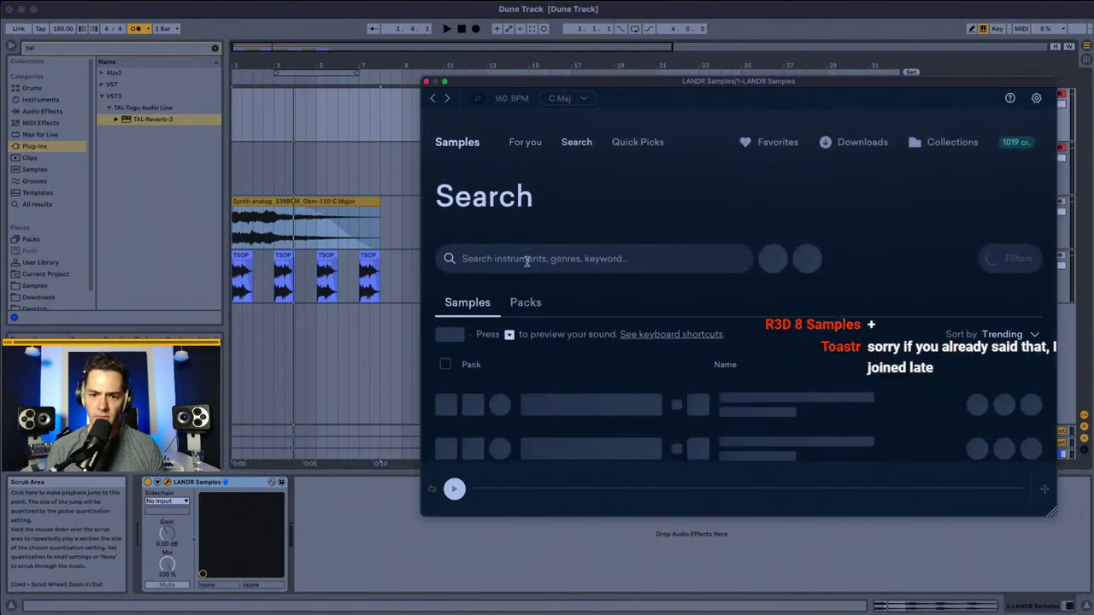
left_click(527, 258)
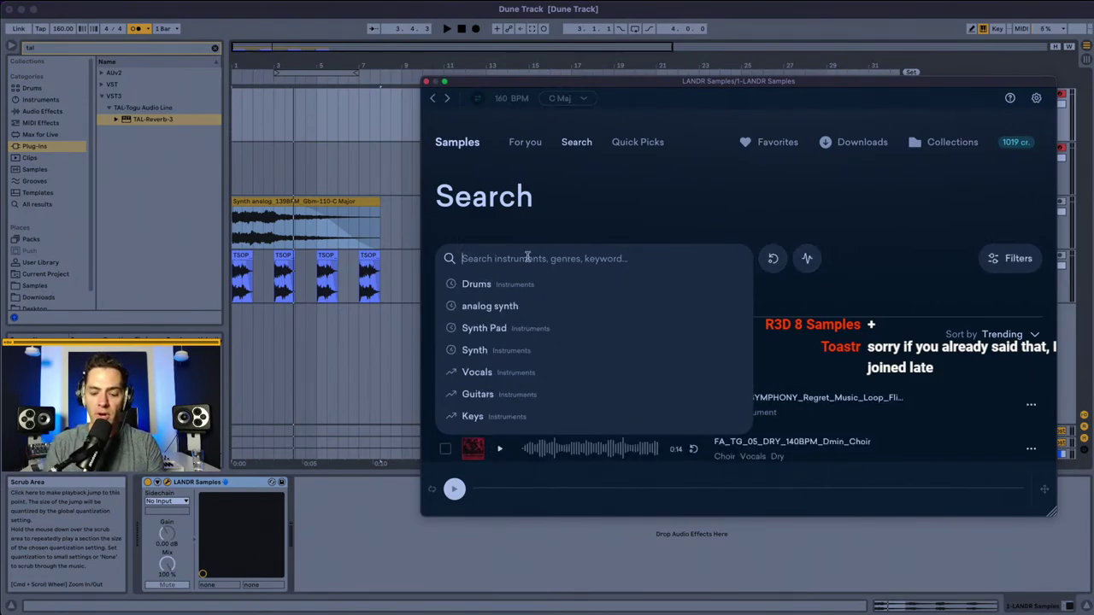
type("pad")
key("Return")
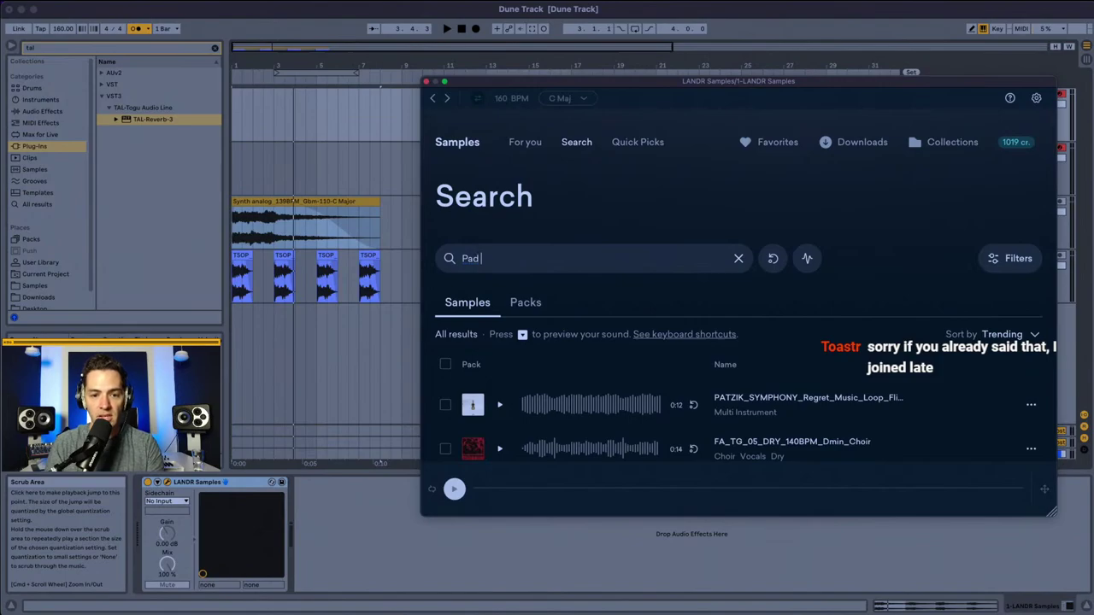
key("BackSpace")
key("BackSpace")
key("BackSpace")
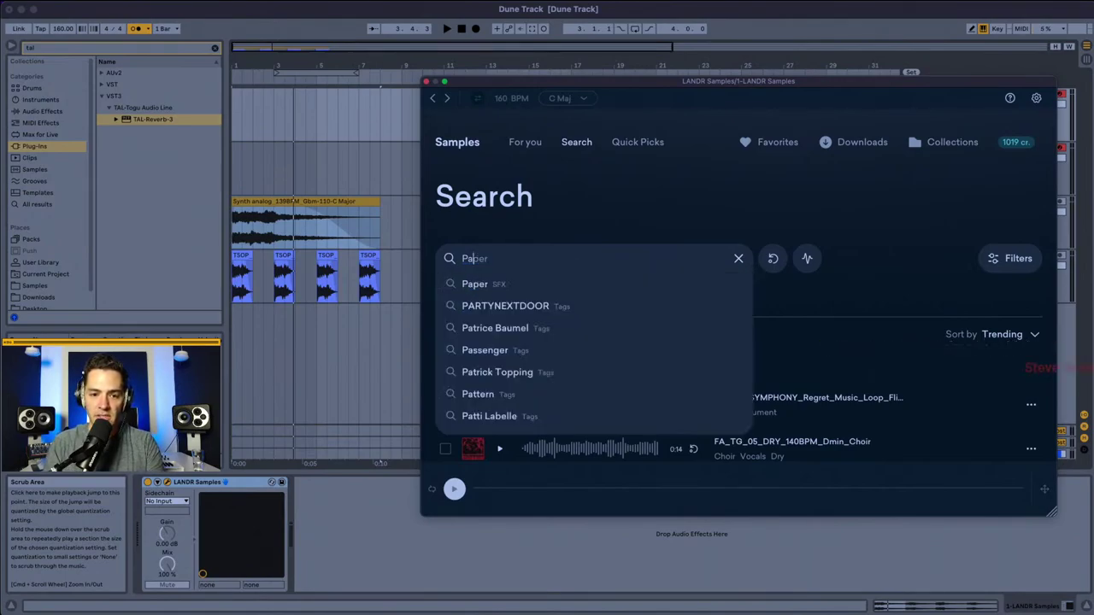
Step: Search the sample library for the Atmospheric tag
type("atmospheric")
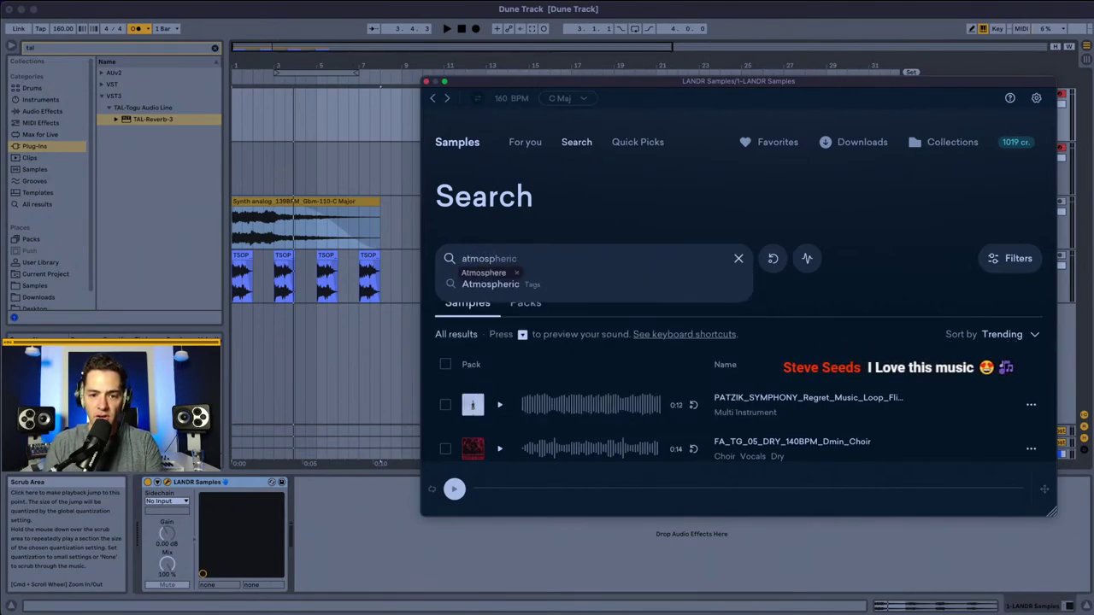
key("Tab")
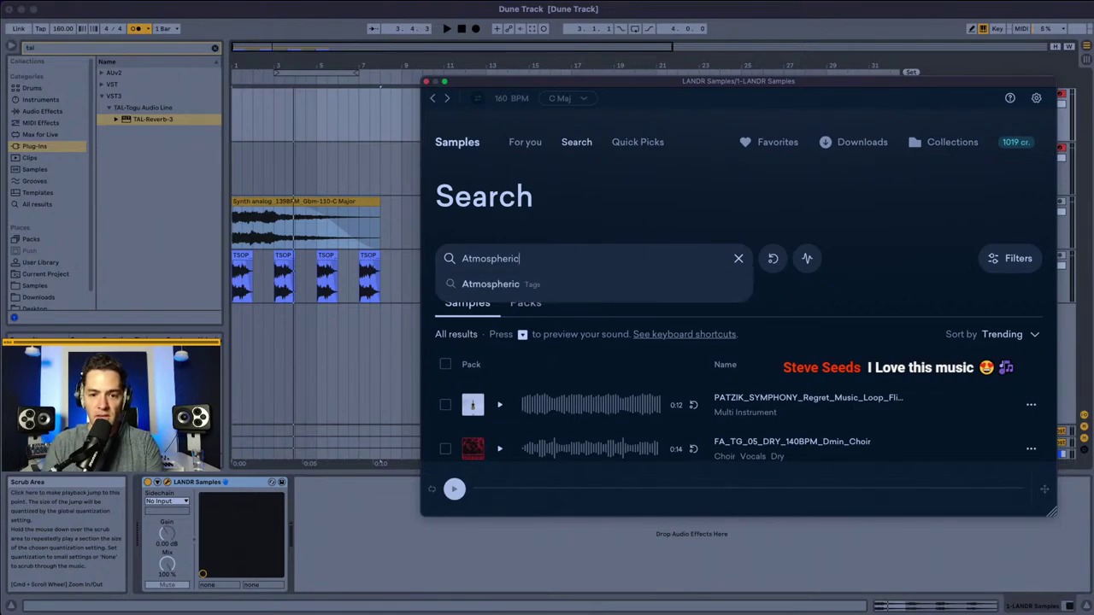
key("Return")
Step: Audition CS-DMA-80-Atmosphere Loop 18-C, 10_Atmospheric_Techno_Pluck_122BPM_G#min and CS-DMA-80-Atmosphere Loop 24-F# from the Atmospheric samples
scroll(663, 265, "down", 3)
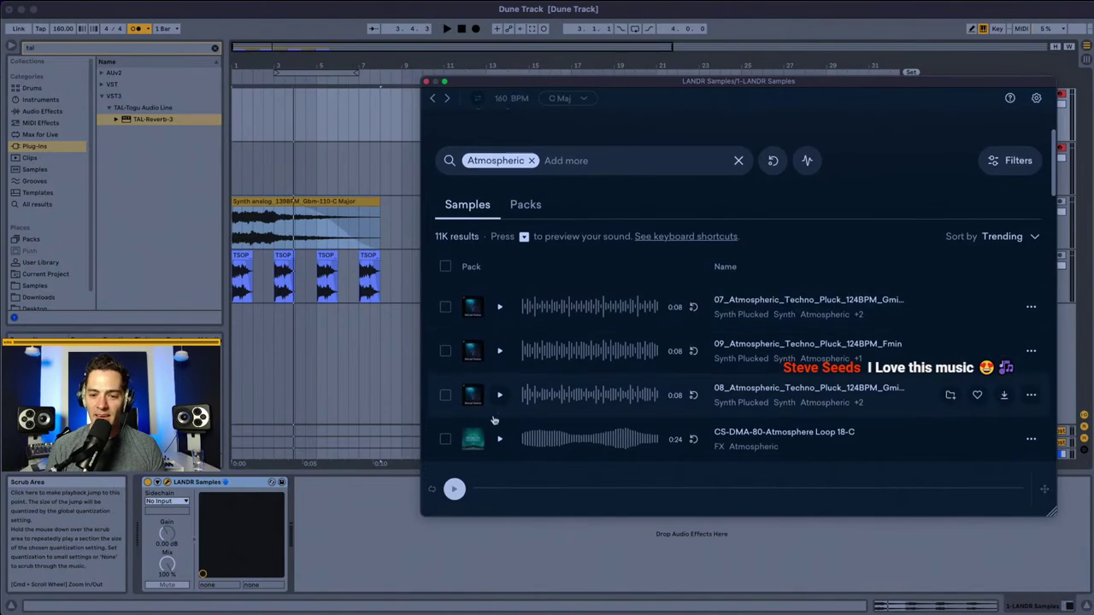
scroll(513, 376, "down", 1)
left_click(499, 419)
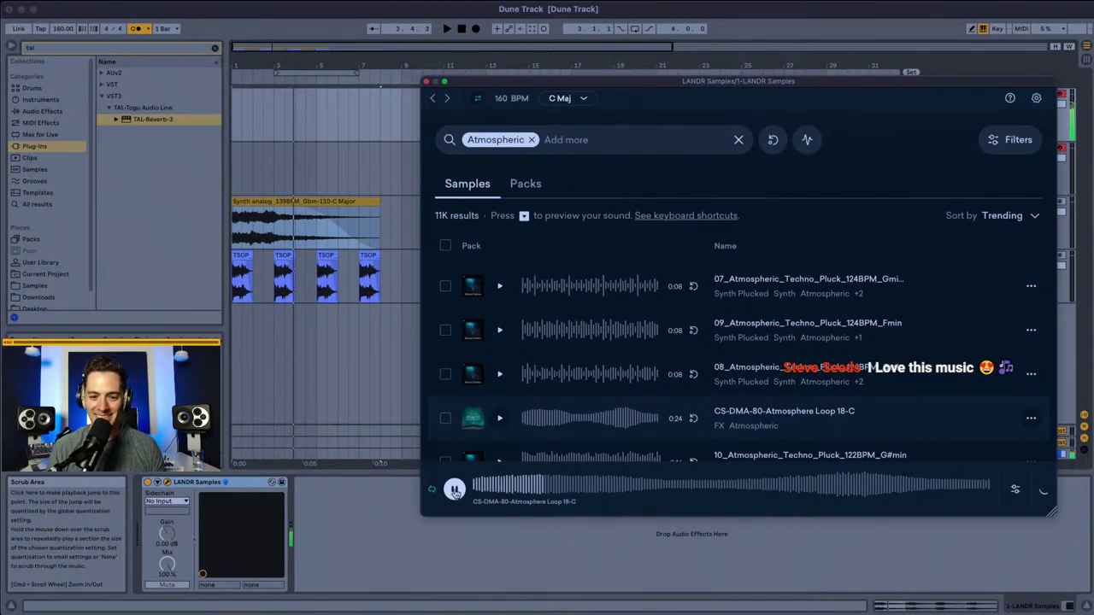
left_click(454, 490)
scroll(533, 369, "down", 3)
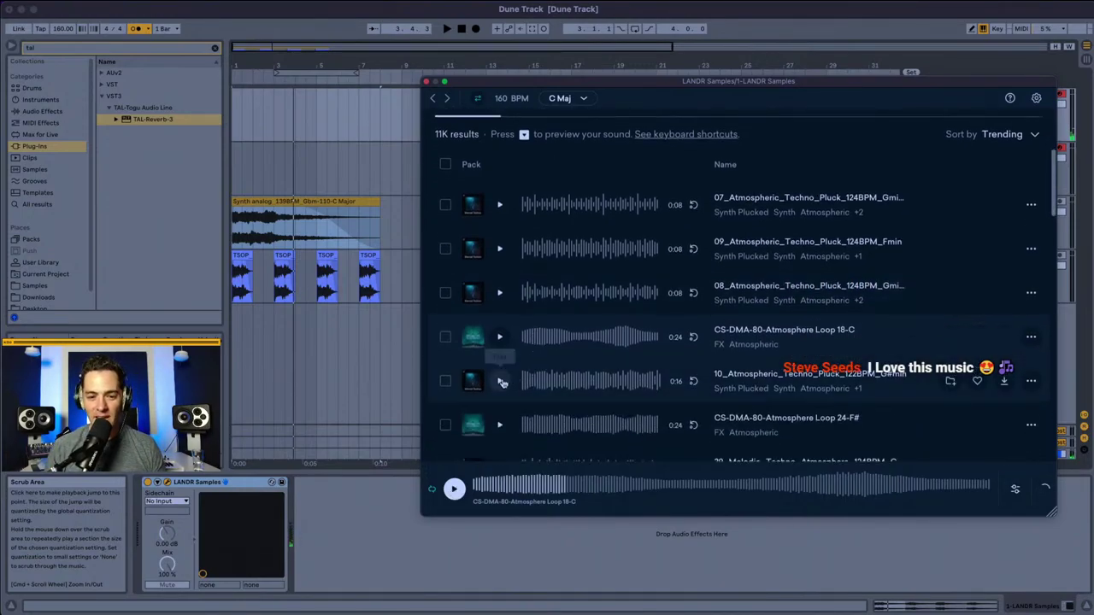
left_click(500, 380)
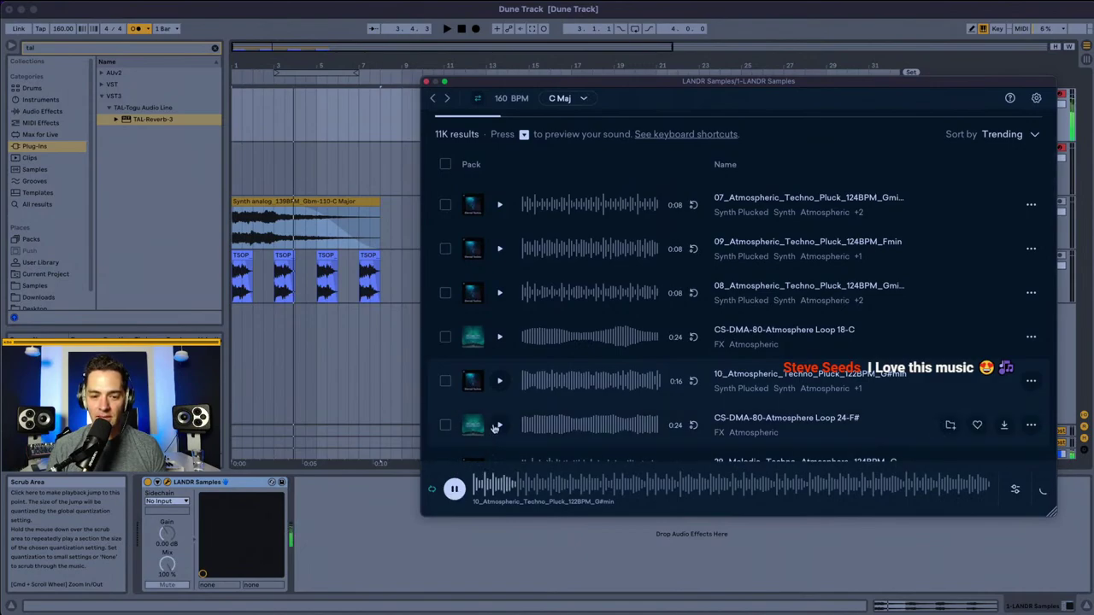
left_click(453, 489)
scroll(517, 376, "down", 1)
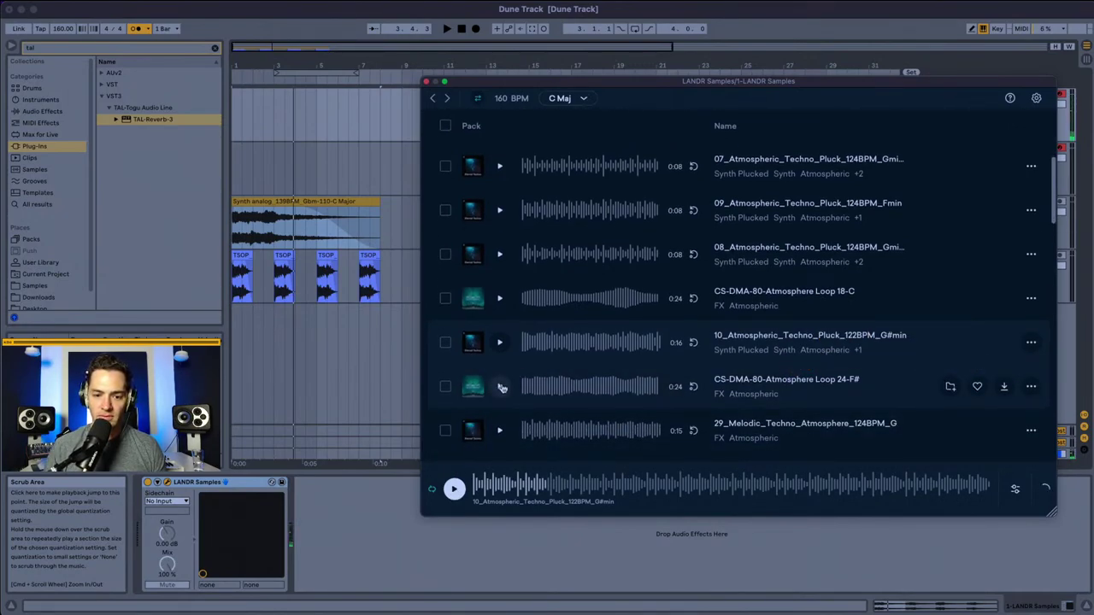
left_click(500, 387)
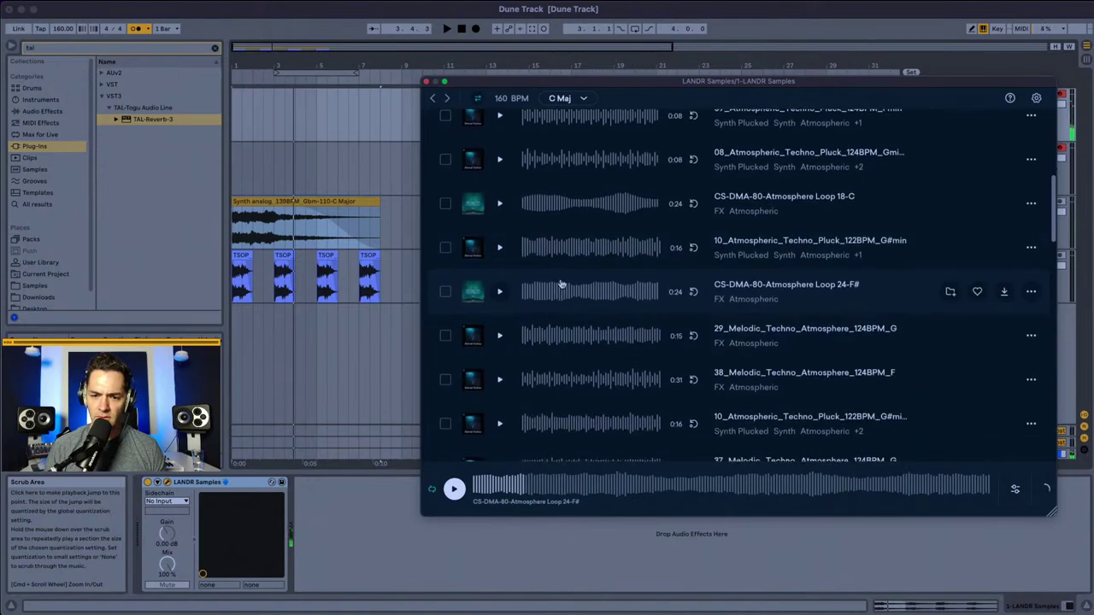
Step: Add the Dark tag to the Atmospheric sample search
scroll(544, 318, "up", 6)
left_click(553, 257)
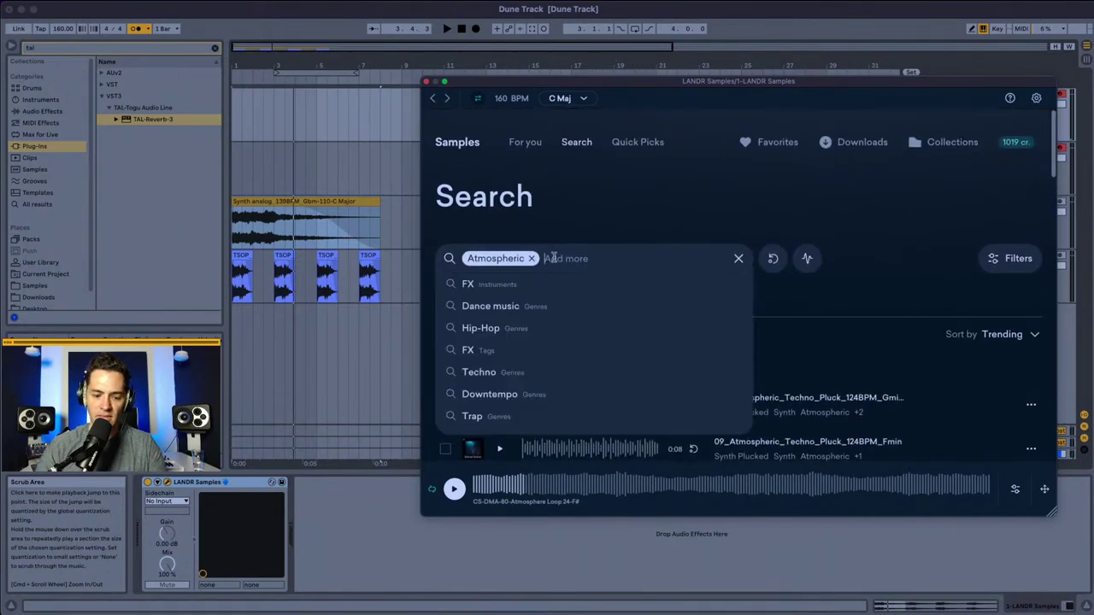
type("dark")
key("Return")
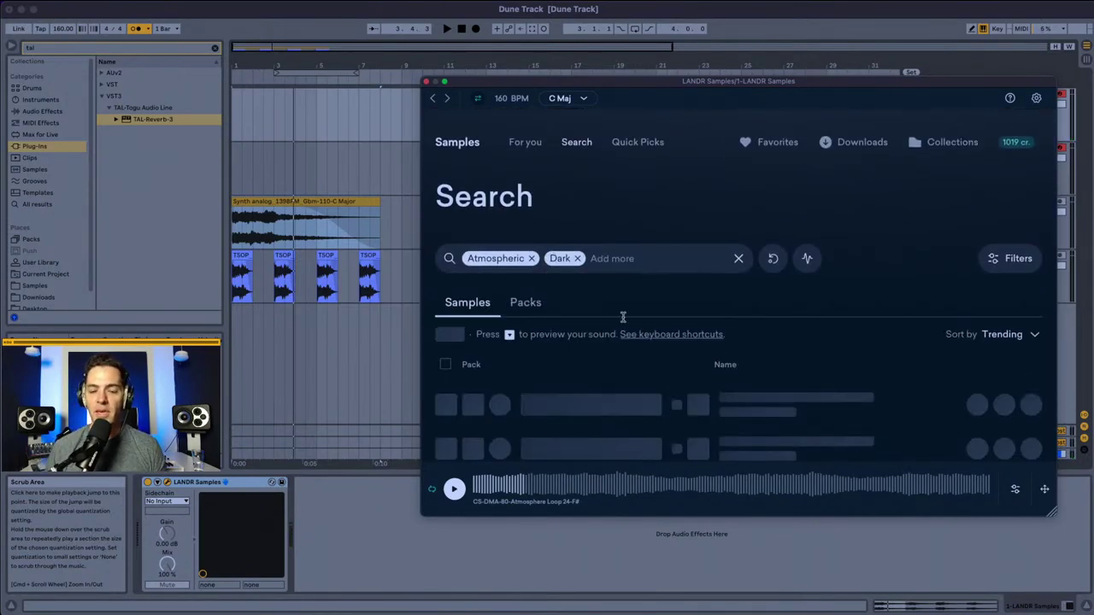
Step: Browse the dark atmospheric samples and audition ADT_120_C#m_Solo_Electric_Guitar_7_WET
scroll(617, 302, "down", 2)
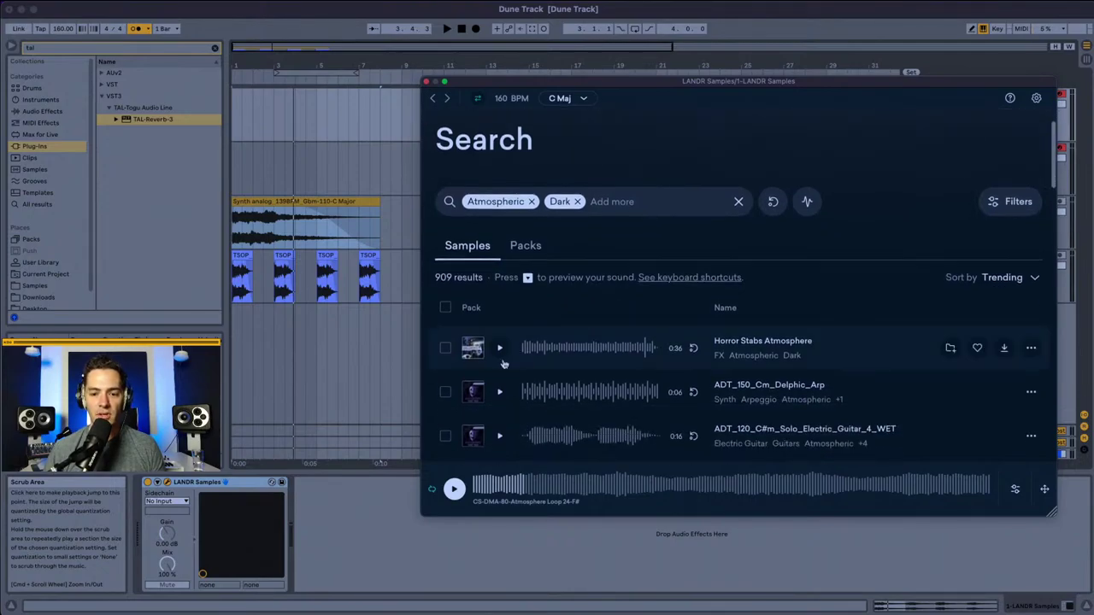
scroll(502, 357, "down", 4)
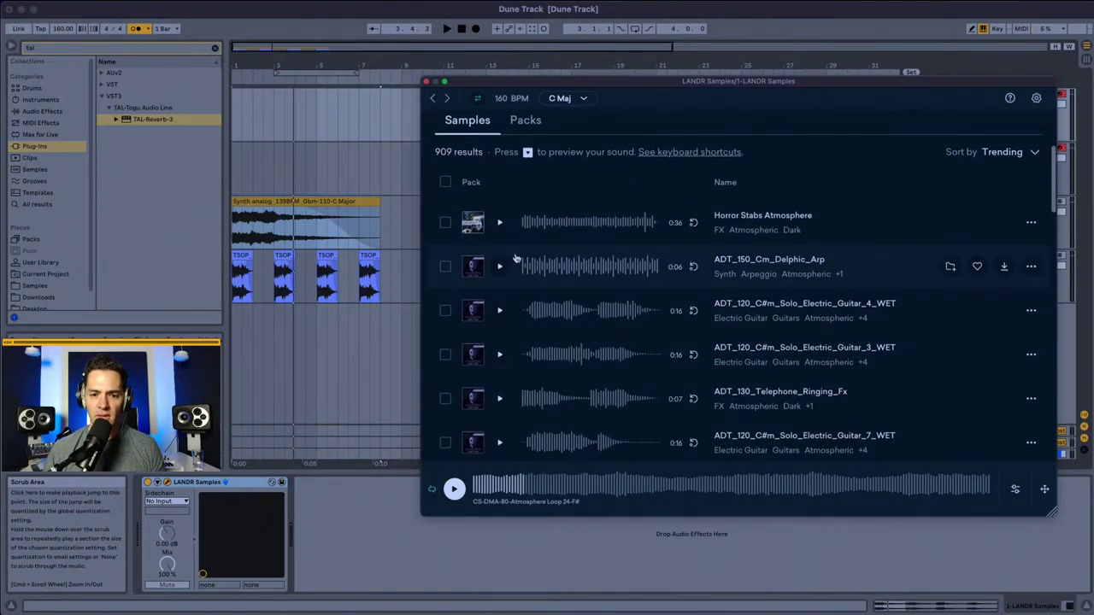
scroll(503, 283, "up", 2)
scroll(503, 283, "up", 2)
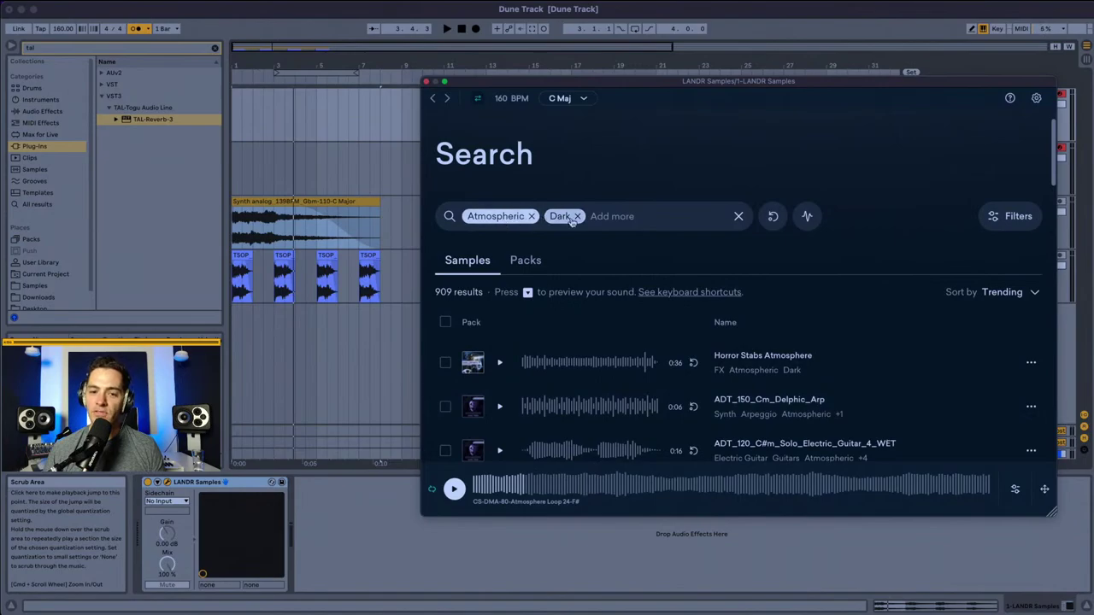
scroll(560, 229, "down", 10)
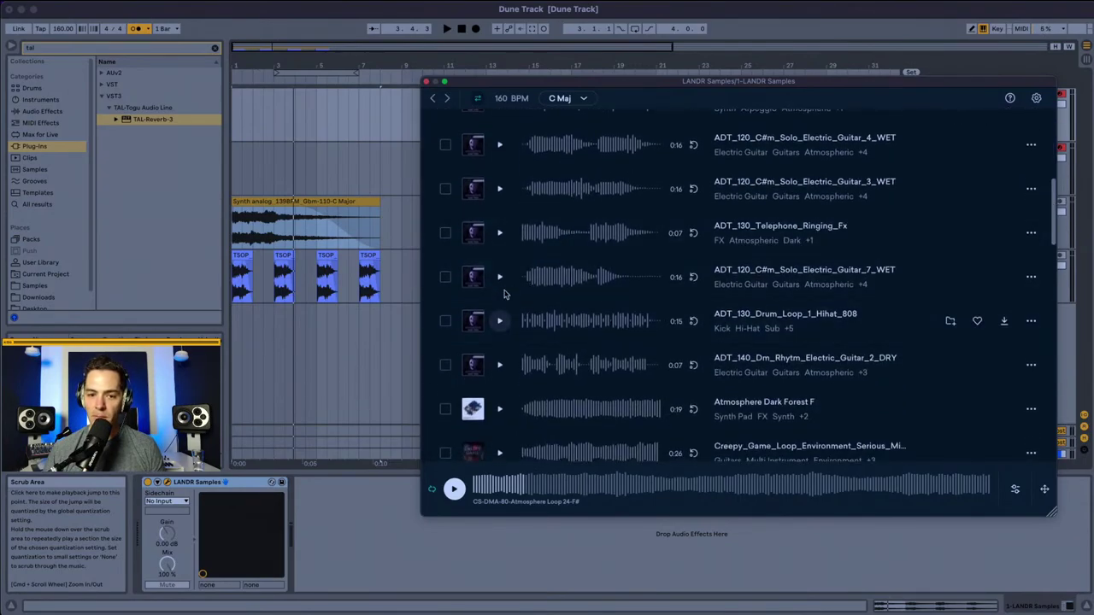
left_click(503, 282)
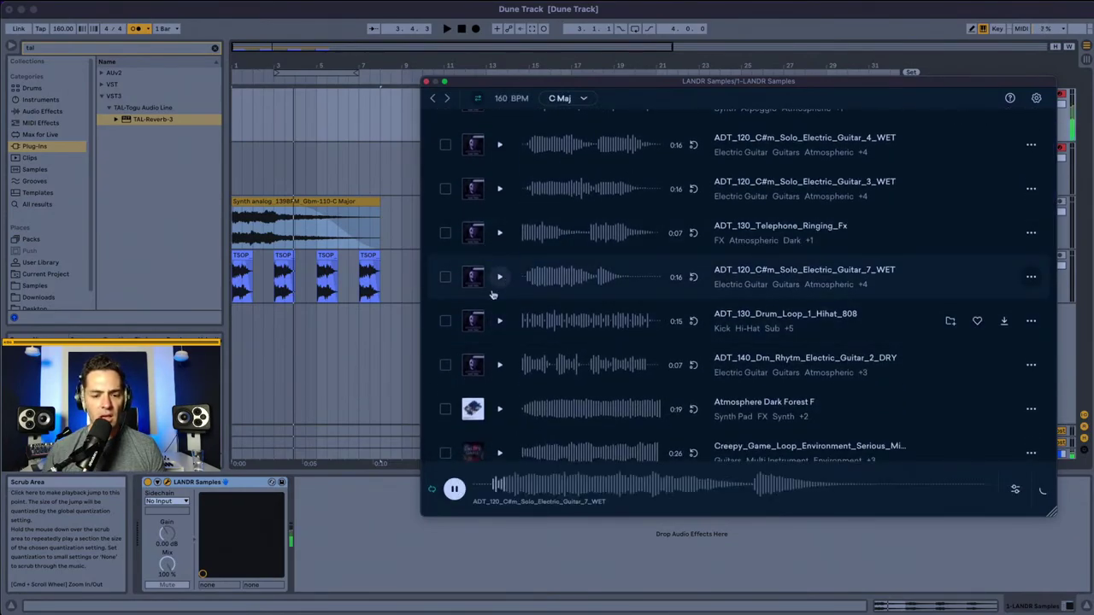
scroll(495, 358, "down", 3)
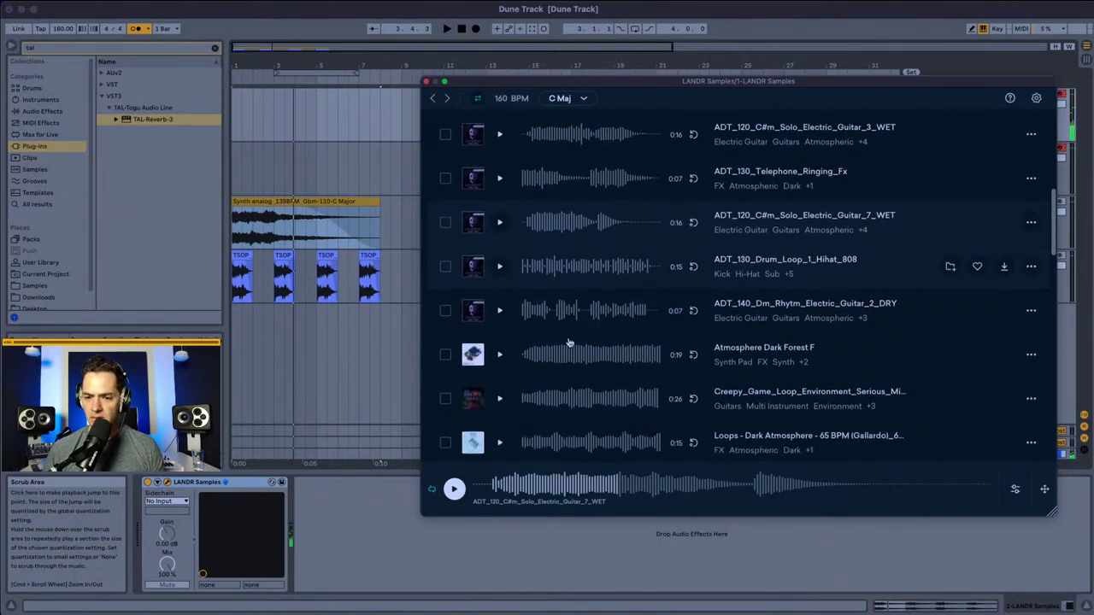
Step: Replace the Dark tag with Pad in the Atmospheric sample search
scroll(536, 355, "up", 10)
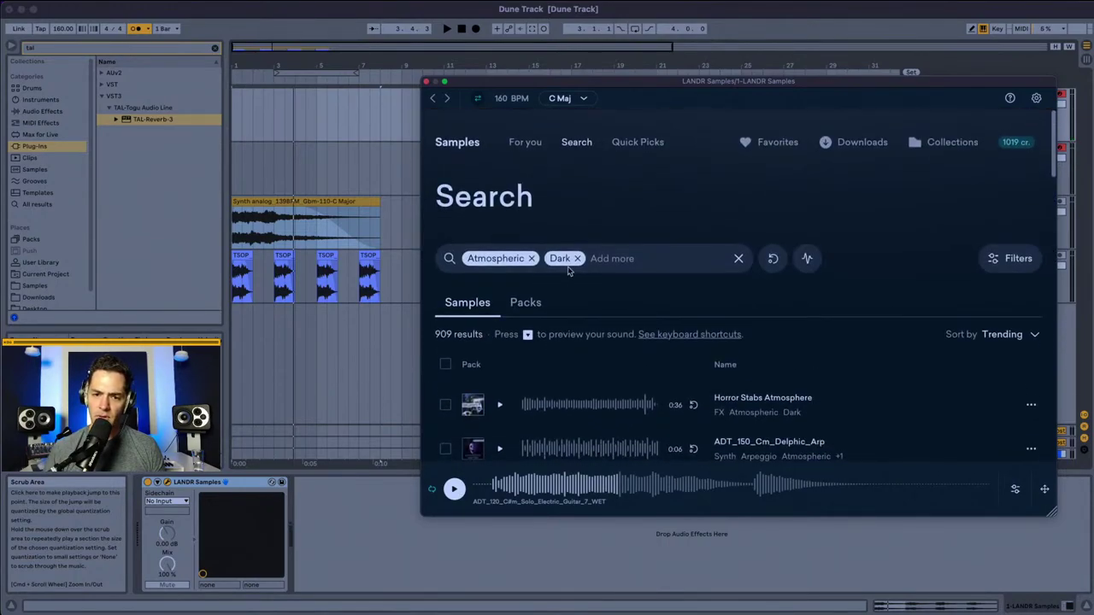
left_click(576, 258)
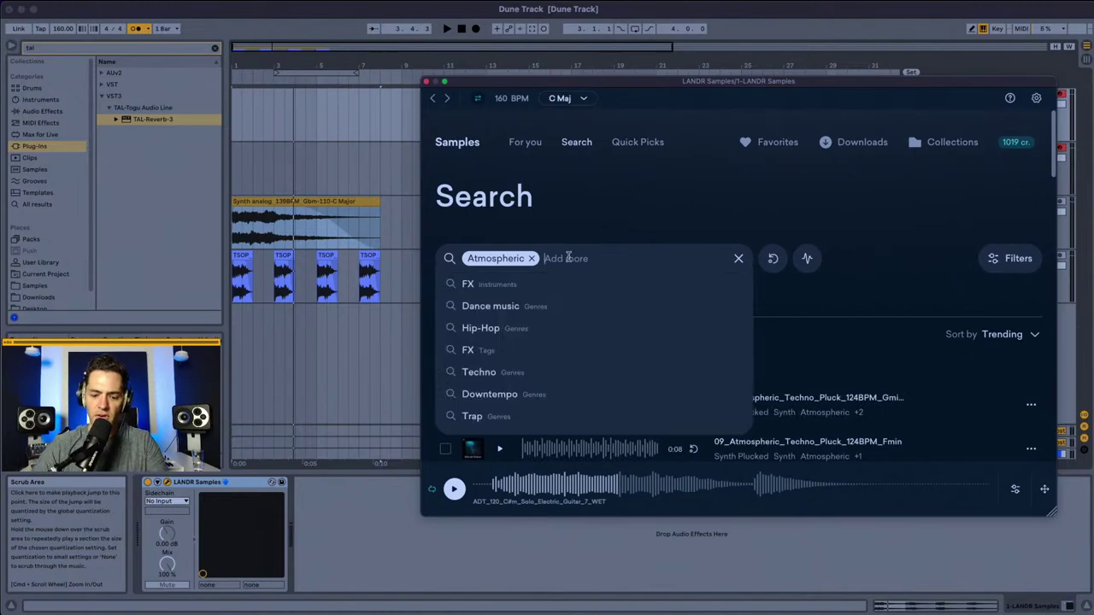
type("pl")
key("BackSpace")
type("ad")
key("Return")
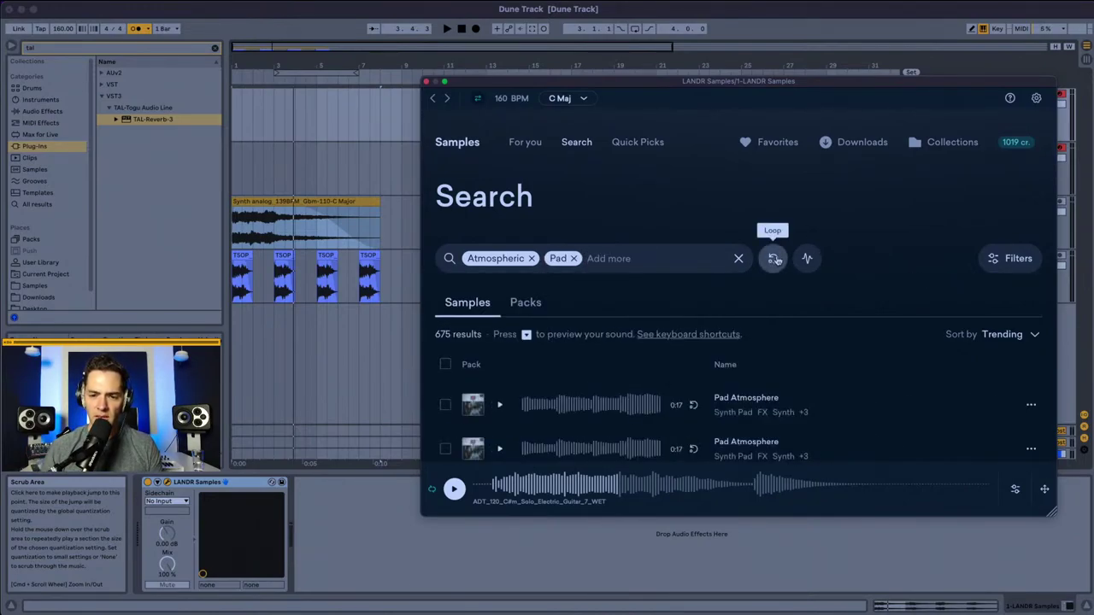
Step: Filter the atmospheric pad samples to the key of D minor
left_click(1015, 258)
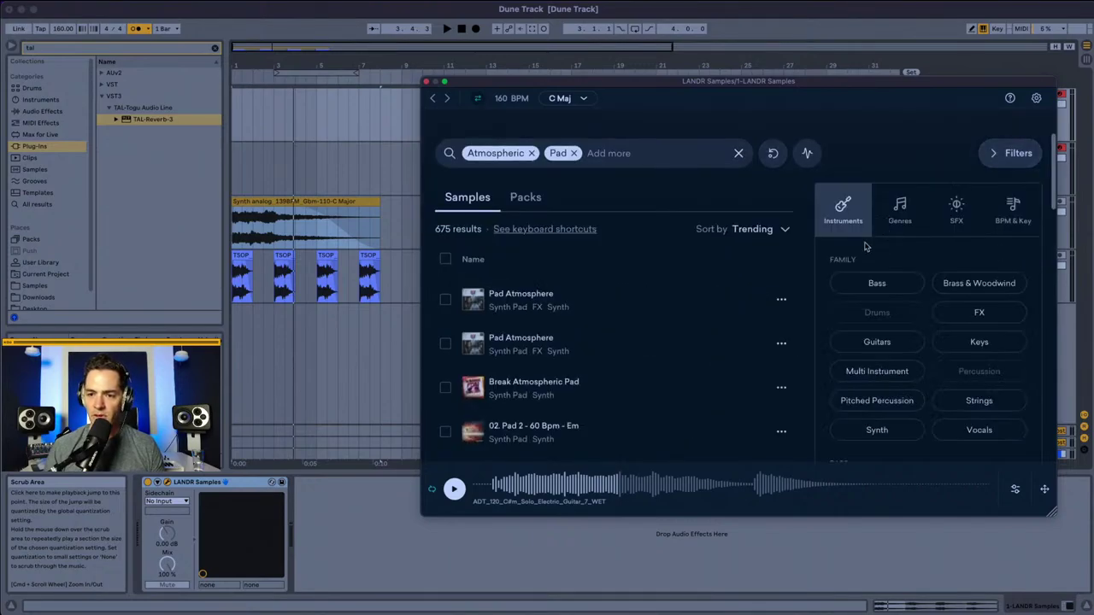
left_click(1000, 216)
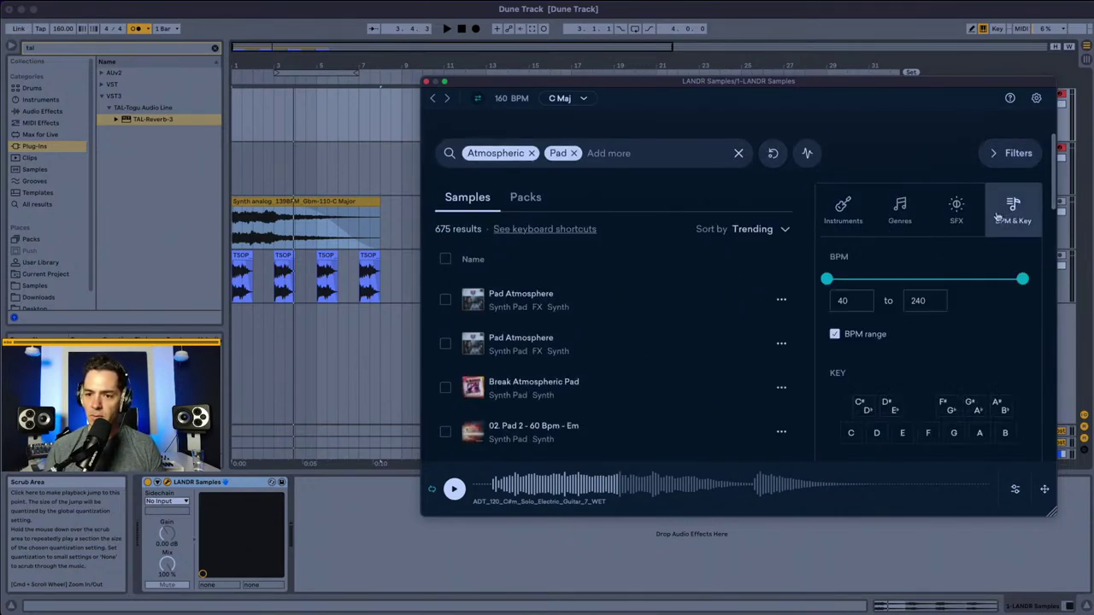
scroll(889, 385, "down", 2)
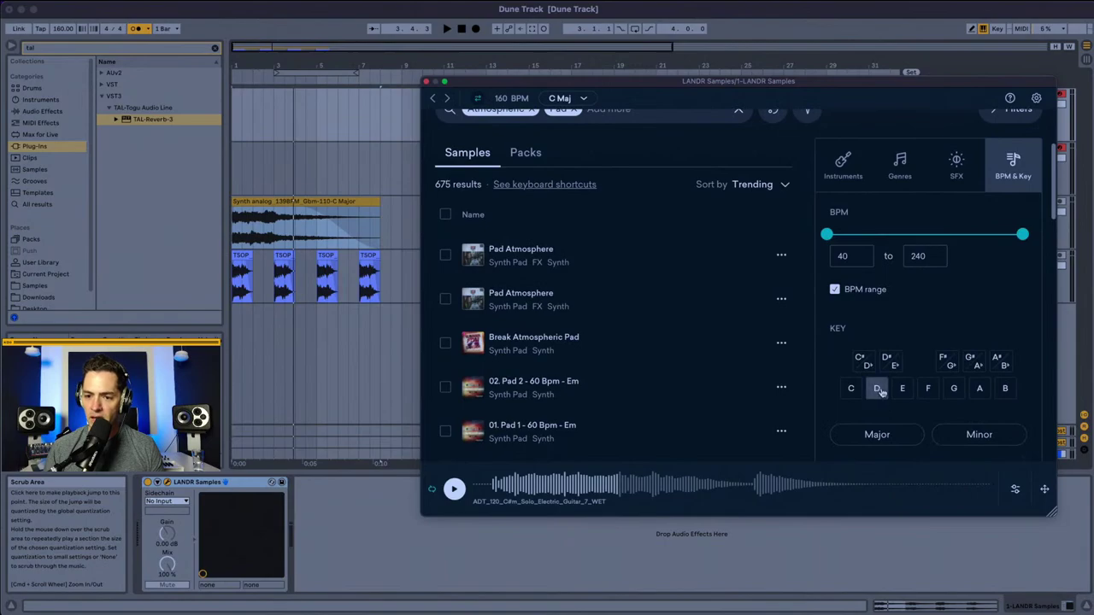
left_click(878, 389)
left_click(979, 454)
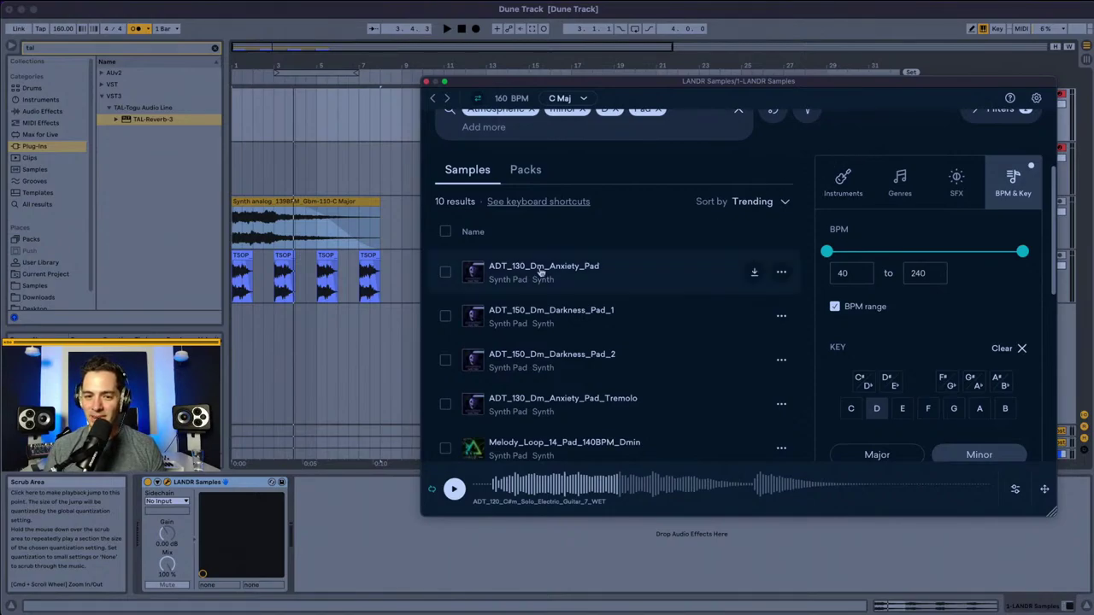
Step: Audition the ADT_130_Dm_Anxiety_Pad sample and hide the filter options
left_click(478, 274)
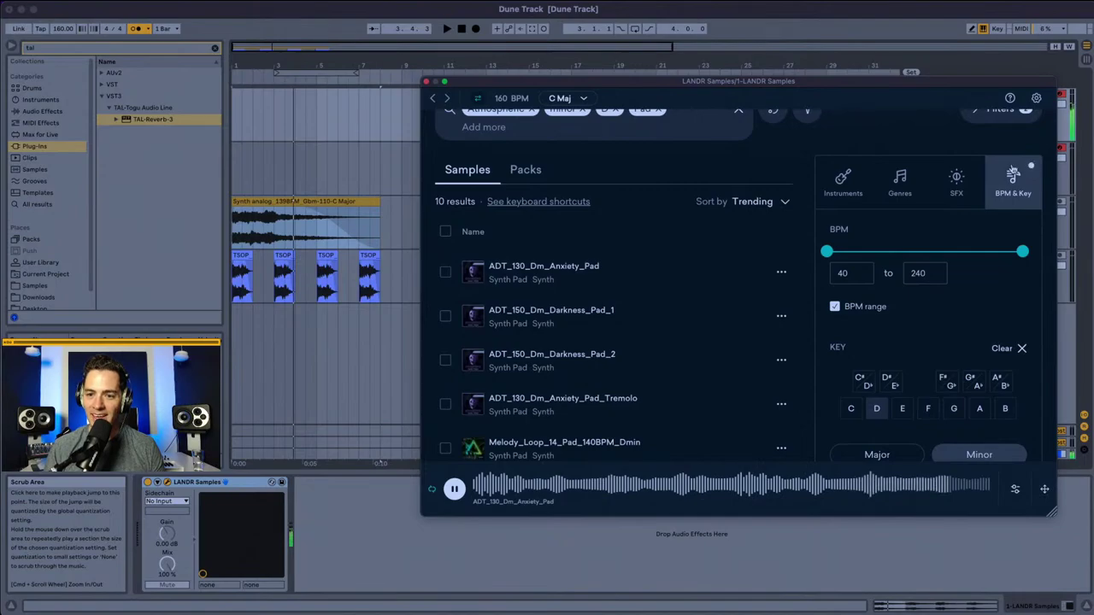
scroll(991, 244, "up", 3)
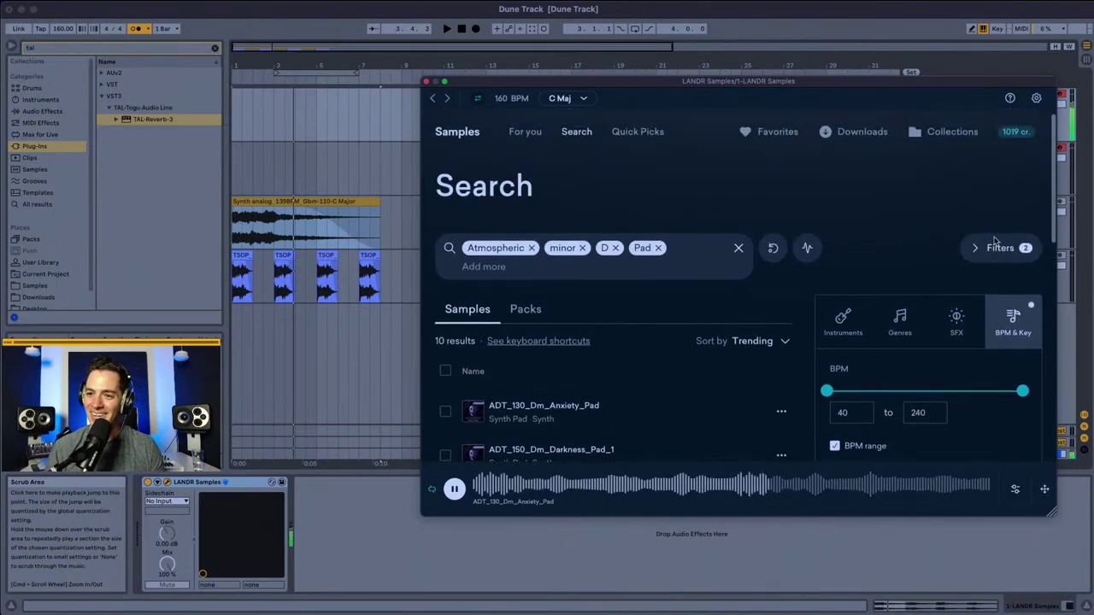
left_click(988, 247)
scroll(922, 240, "down", 2)
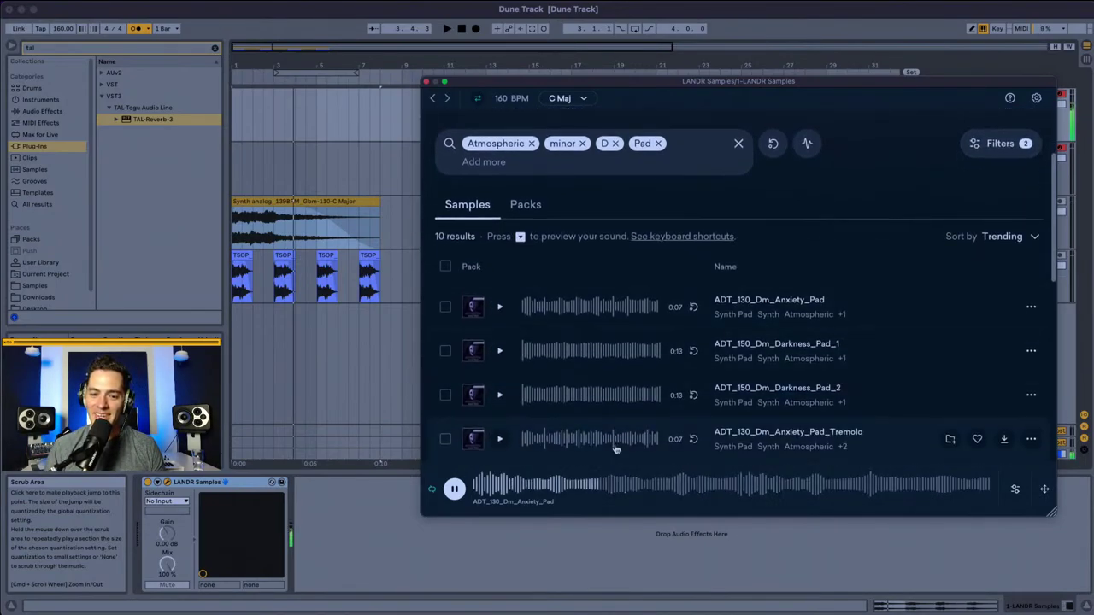
scroll(547, 402, "down", 1)
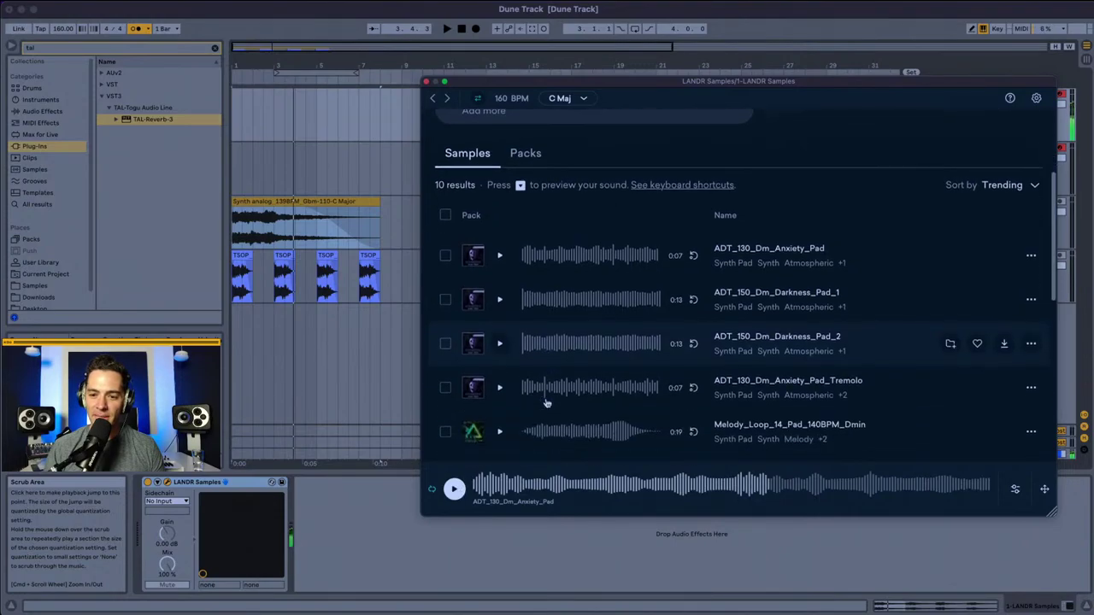
Step: Audition the ADT_150_Dm_Darkness_Pad_2 and SC147 08 Synth 130bpm Dm Pad 01 samples
left_click(500, 344)
scroll(617, 288, "down", 1)
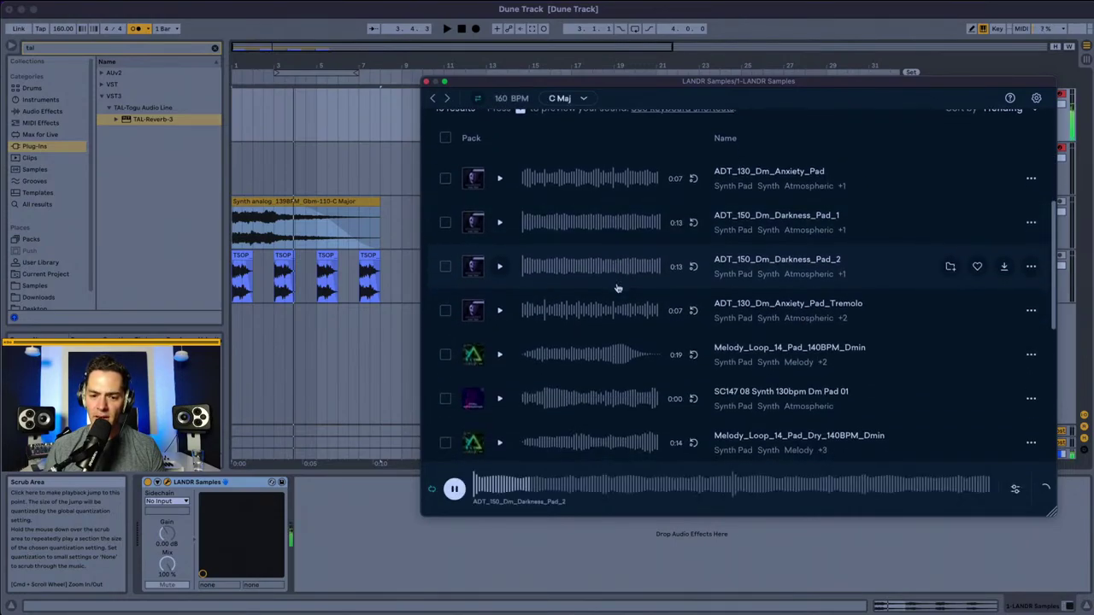
scroll(617, 288, "down", 1)
left_click(500, 339)
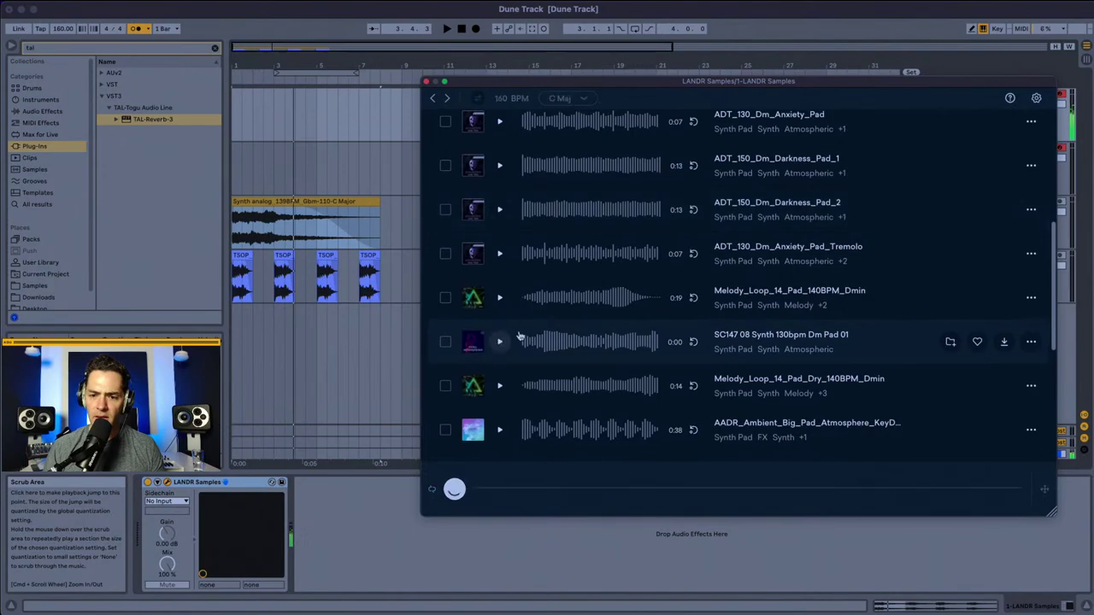
scroll(586, 296, "down", 1)
scroll(587, 297, "down", 1)
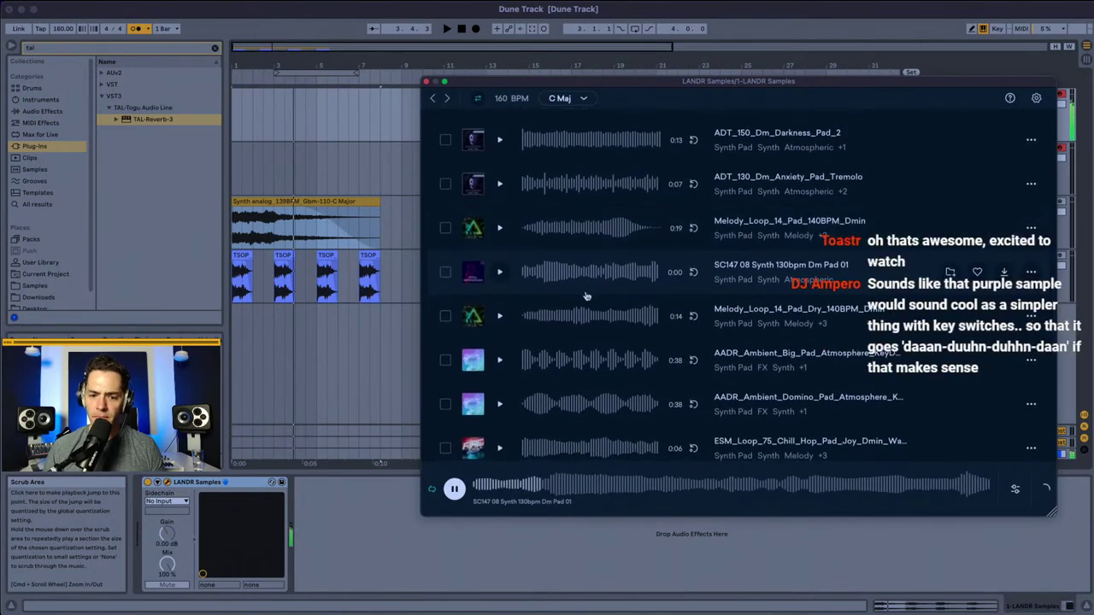
Step: Audition the Melody_Loop_14_Pad_Dry_140BPM_Dmin sample and mute the Synth analog audio track above the drum hits
key("Down")
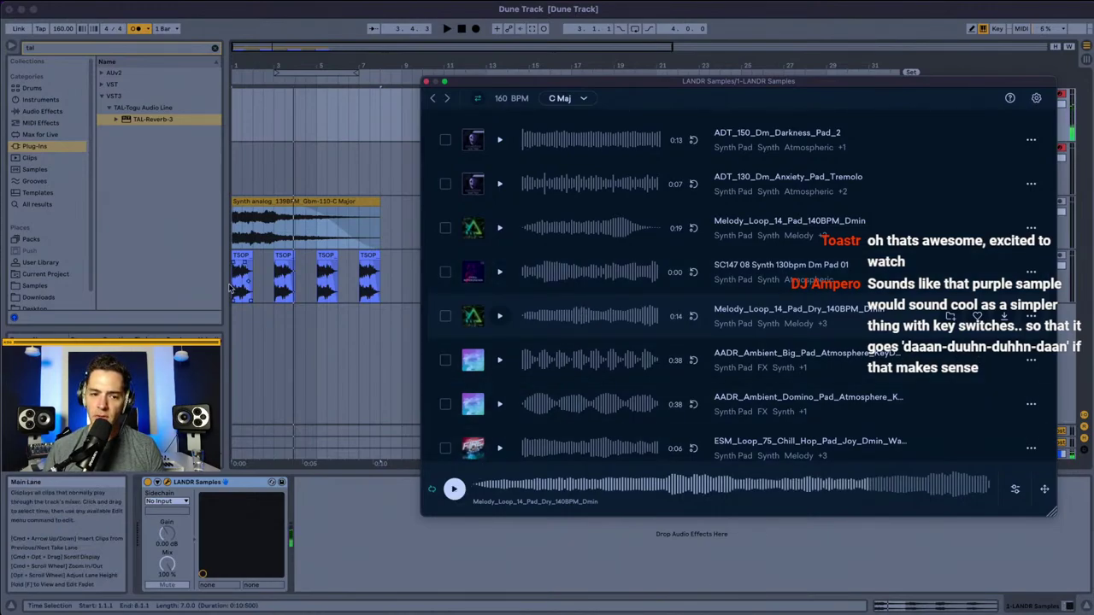
left_click(409, 211)
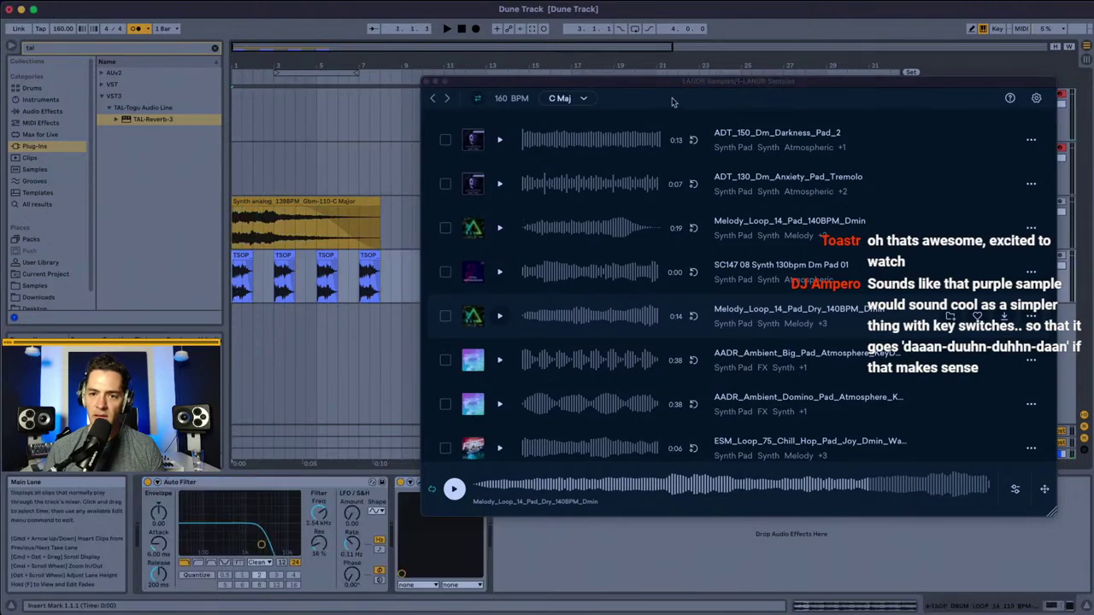
left_click_drag(689, 84, 572, 82)
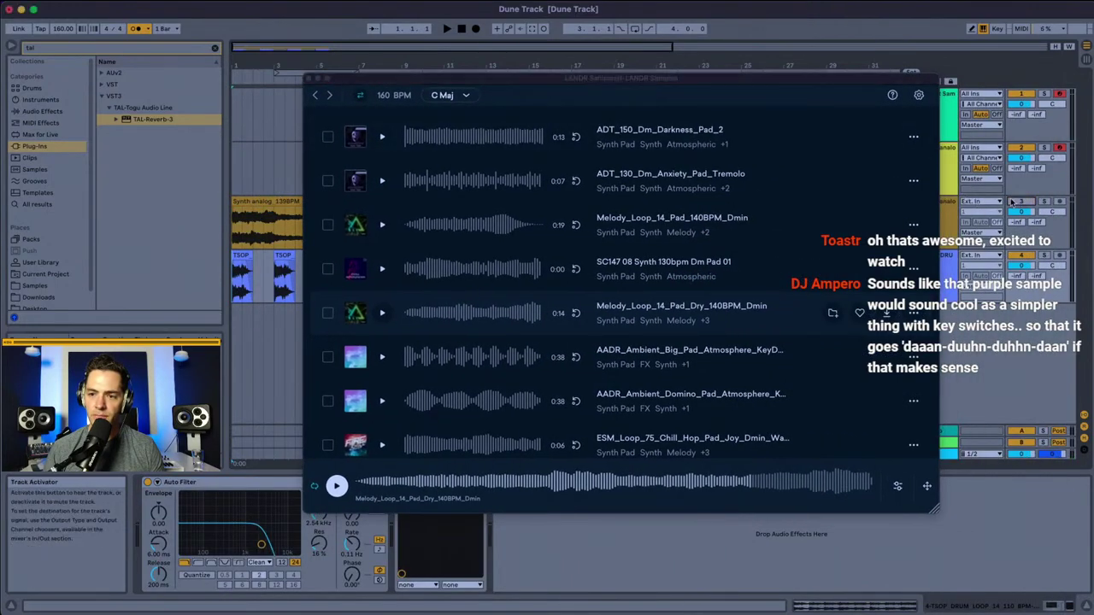
left_click(745, 82)
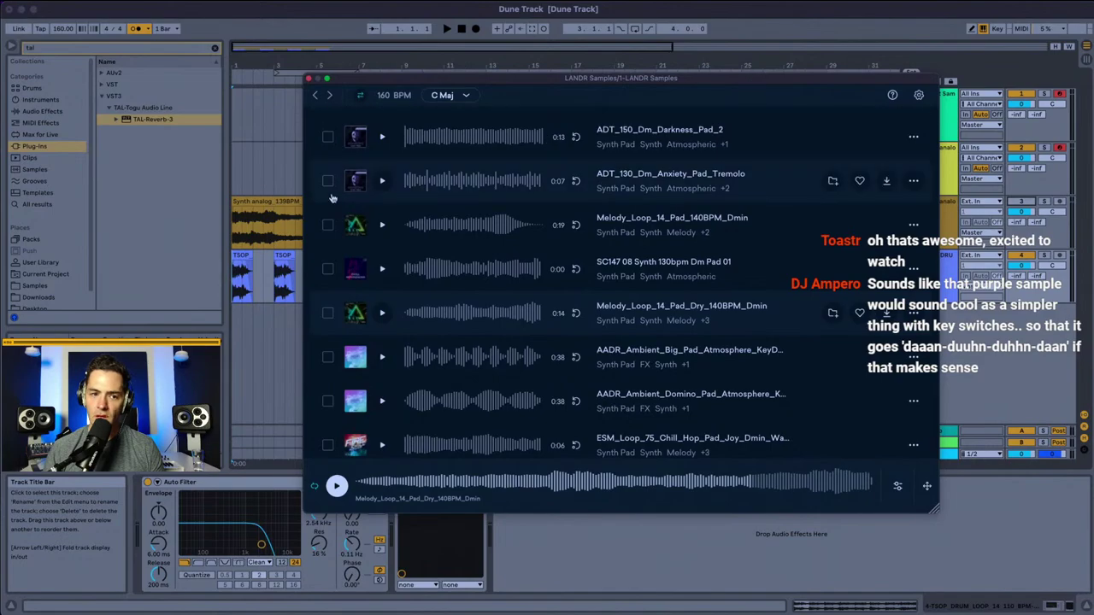
Step: Play the Melody_Loop_14_Pad_Dry sample together with the drum hits from the start of the arrangement
left_click(237, 174)
key("space")
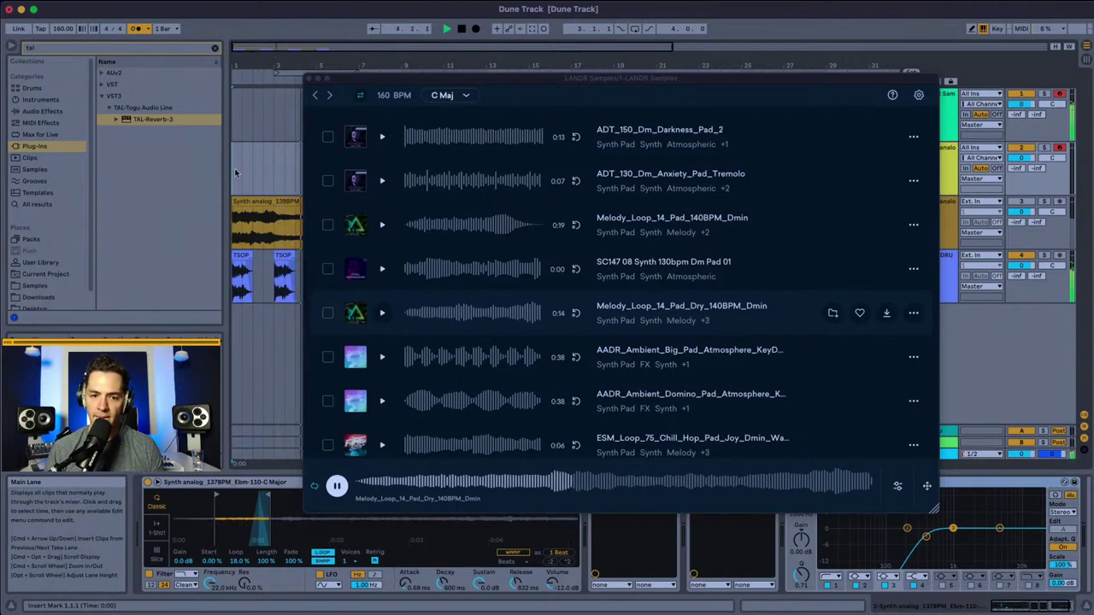
key("space")
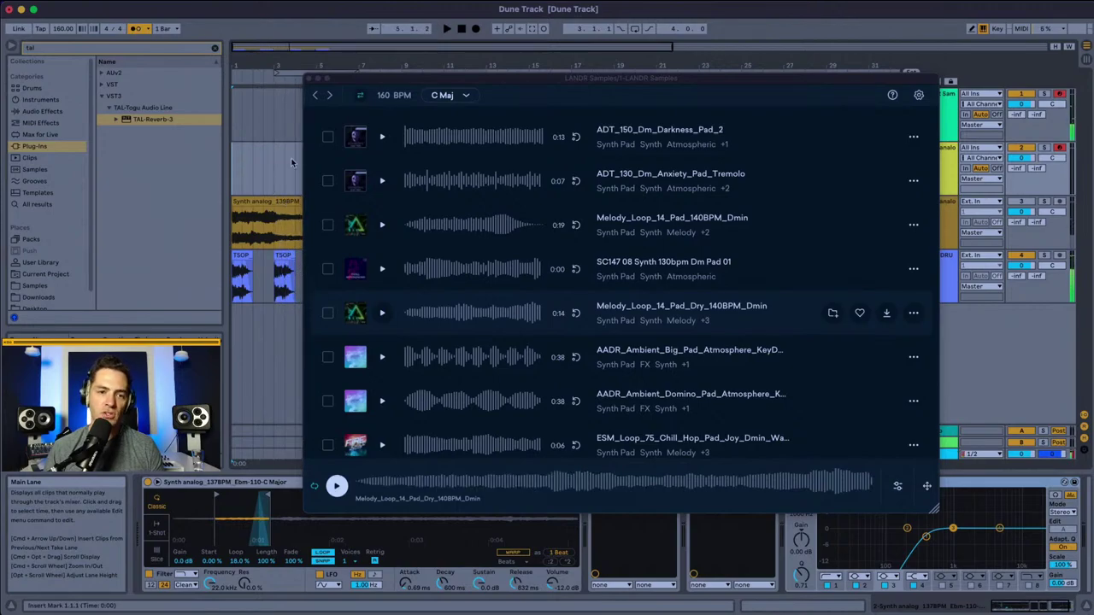
Step: Place the Melody_Loop_14_Pad_Dry sample at bar 1 on a new audio track below the drums and play it
left_click_drag(358, 78, 477, 64)
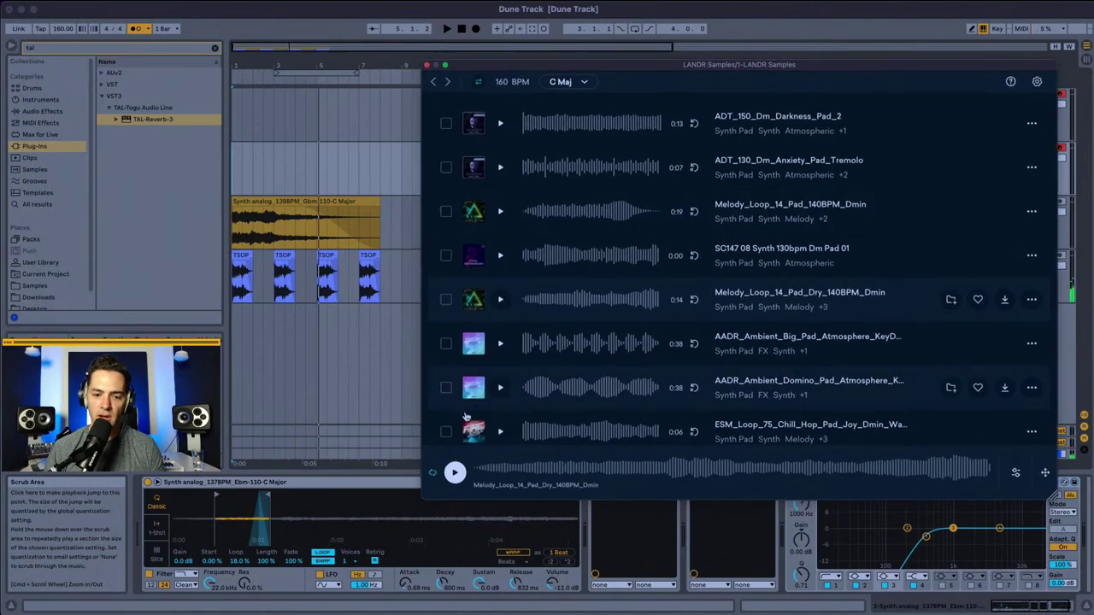
left_click_drag(306, 374, 233, 332)
left_click(340, 321)
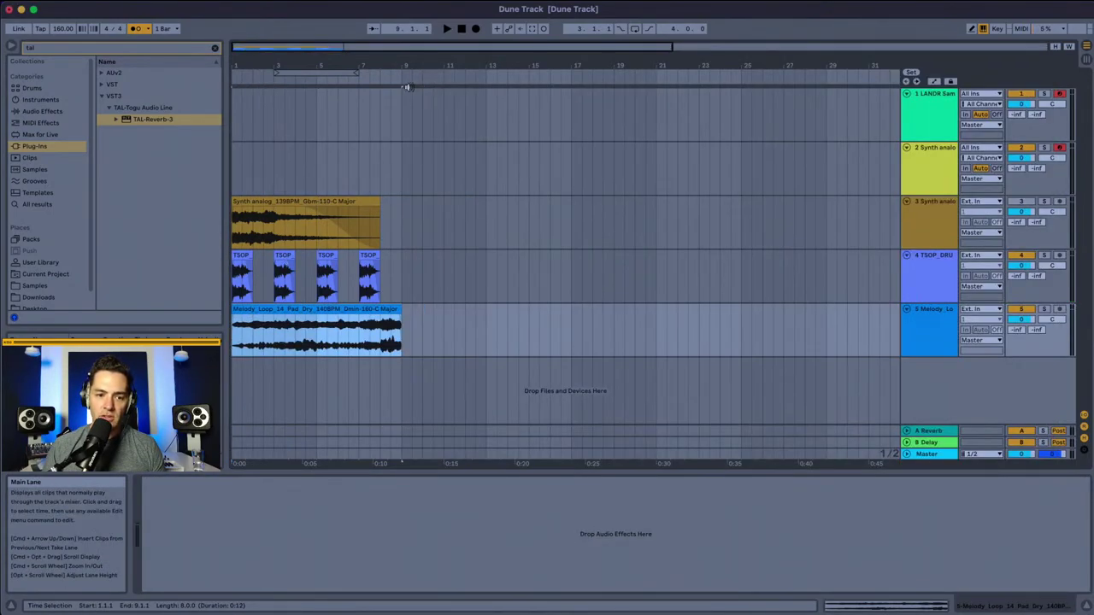
left_click(235, 338)
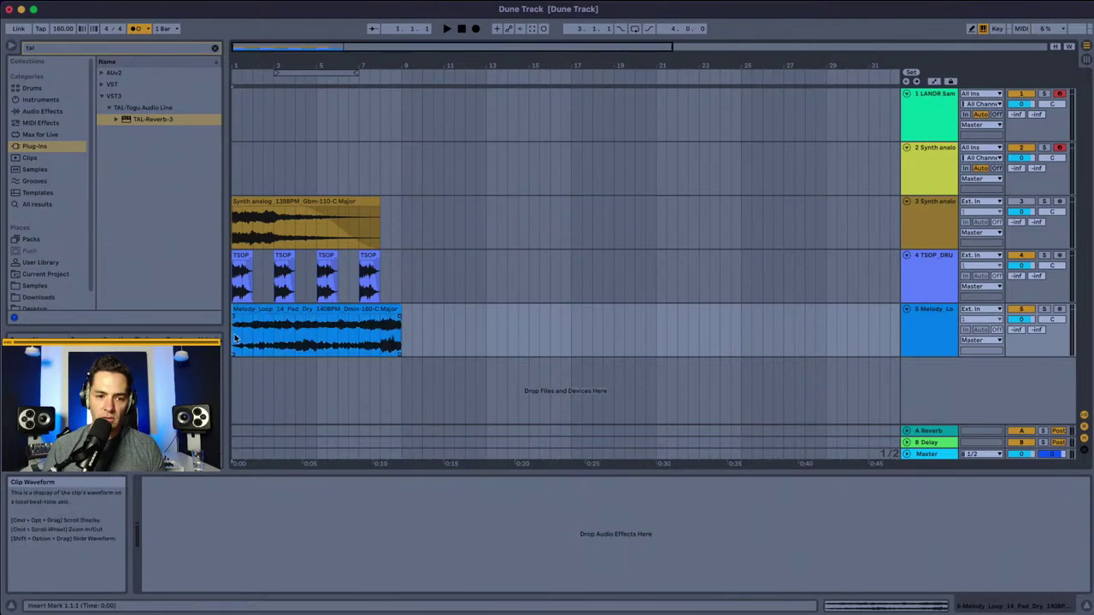
key("space")
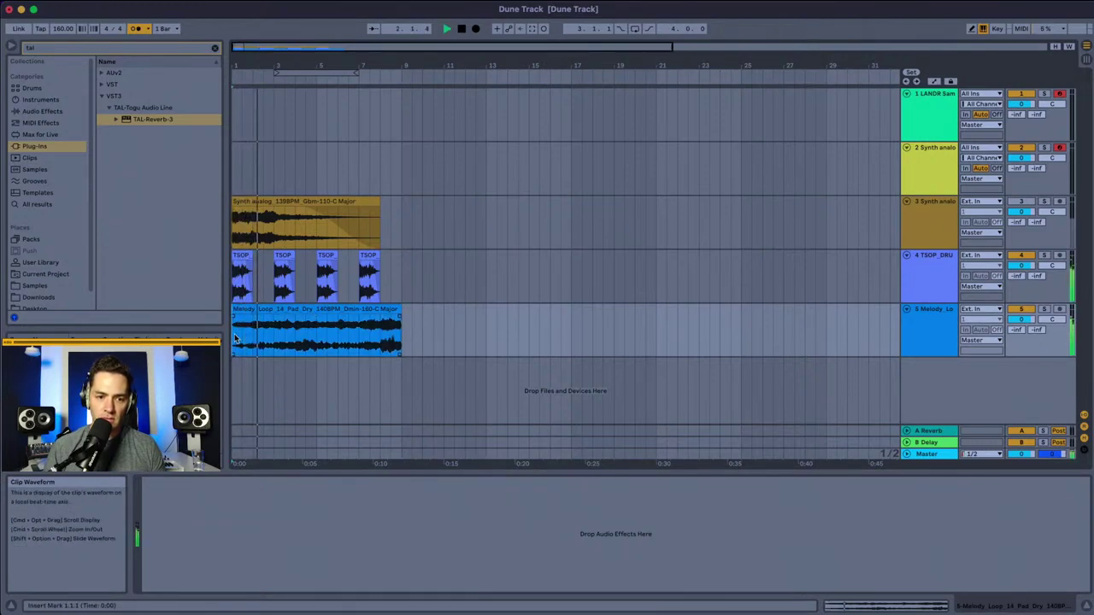
Step: Trim the pad clip to two bars, ending at 3.1.1, and duplicate it directly after itself
left_click(359, 308)
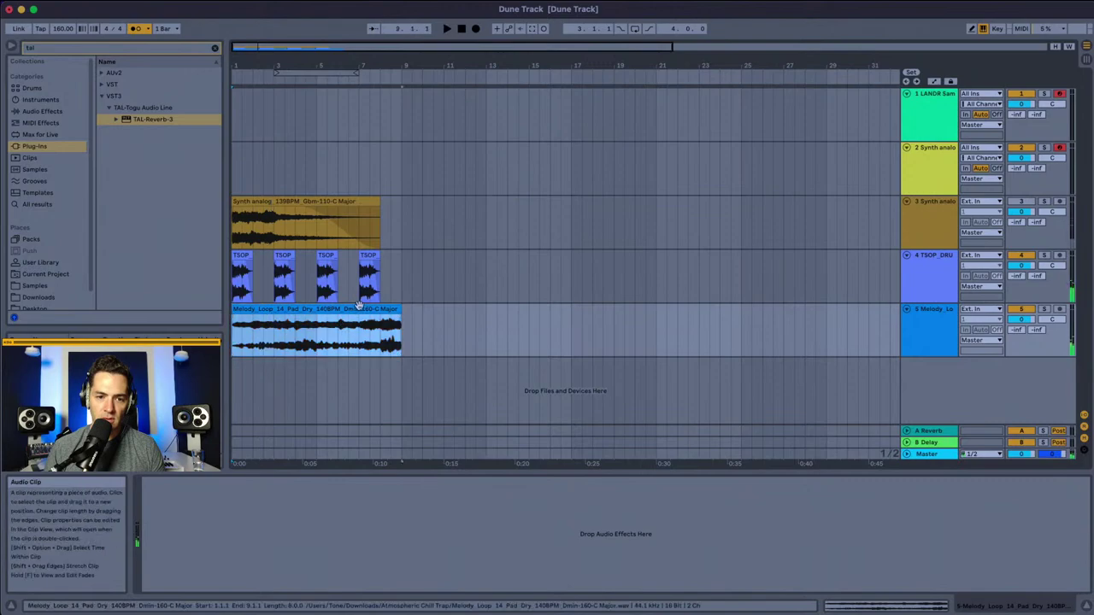
left_click_drag(394, 308, 283, 303)
left_click_drag(253, 66, 256, 137)
left_click_drag(605, 462, 478, 316)
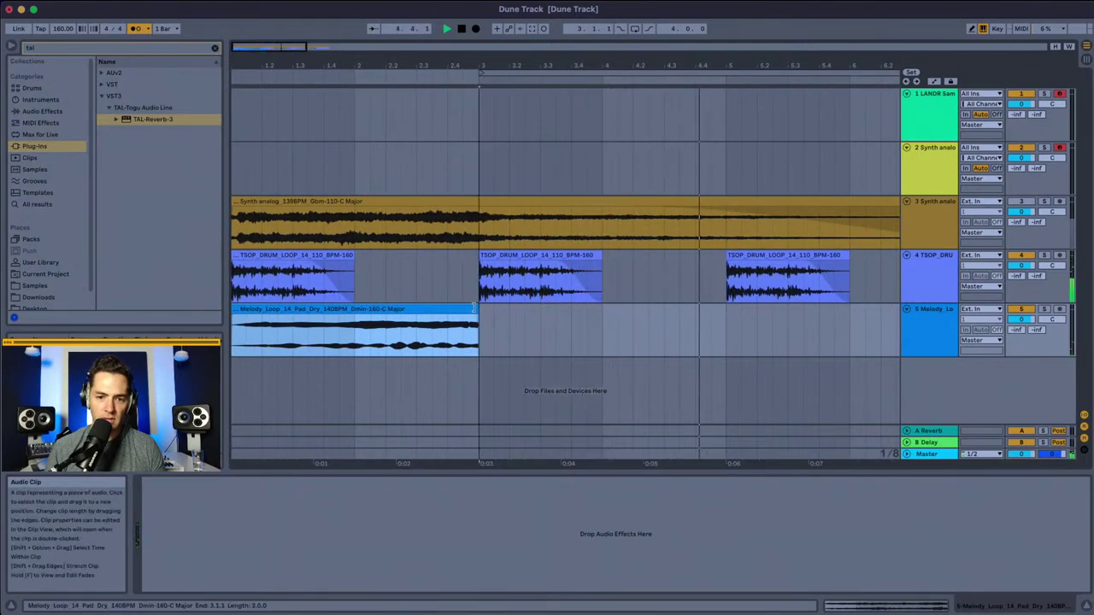
key("space")
key("super+d")
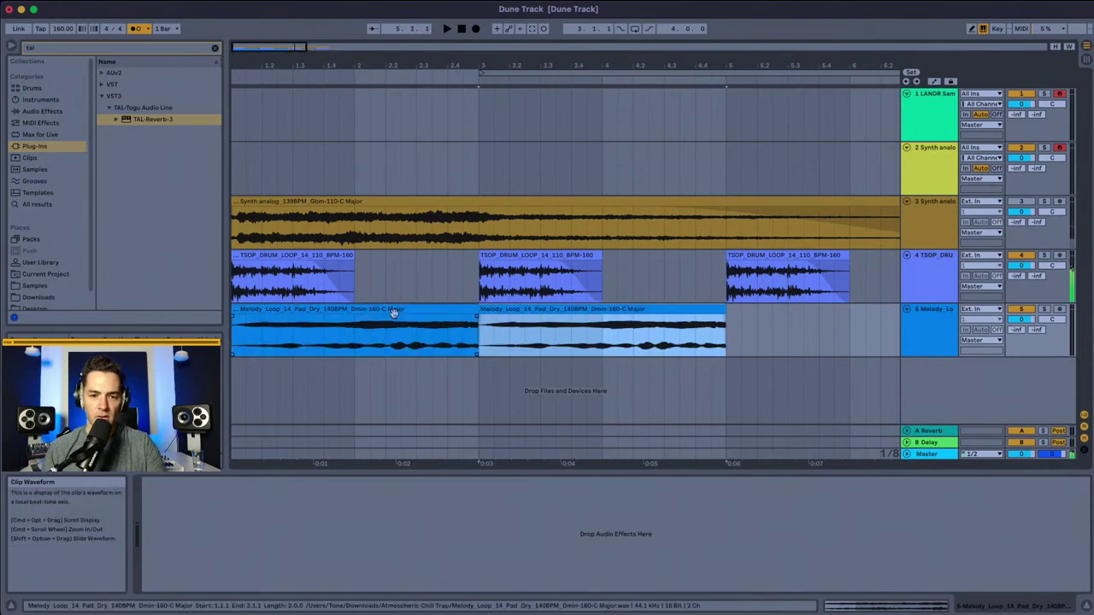
Step: Try starting the duplicated pad clip earlier, first by moving it to 2.3.3, then by extending its start over the first clip
left_click_drag(516, 312, 471, 313)
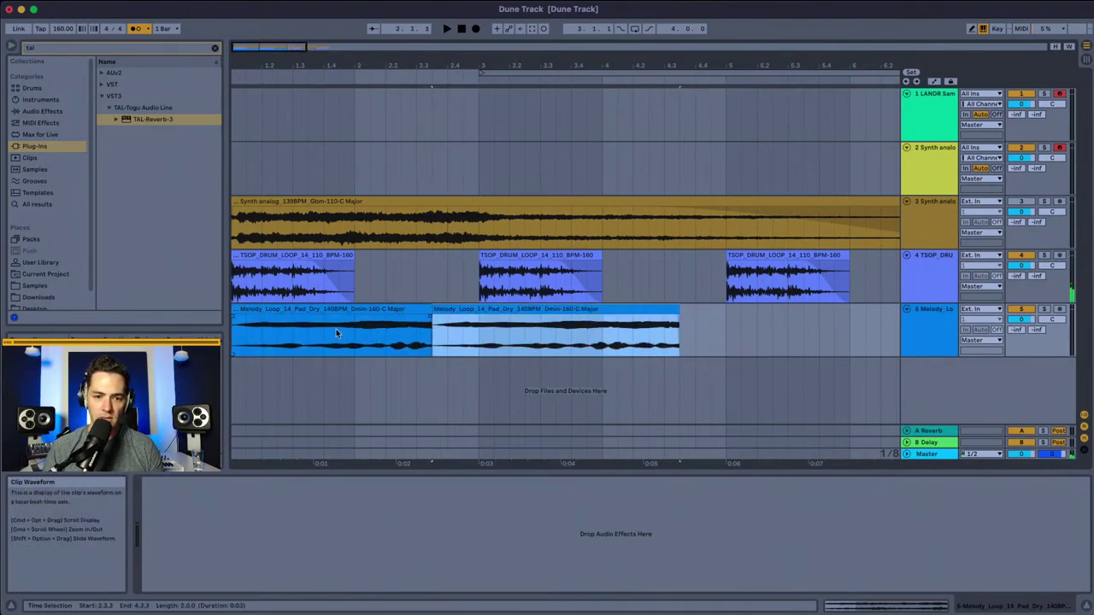
left_click(366, 328)
key("space")
key("space")
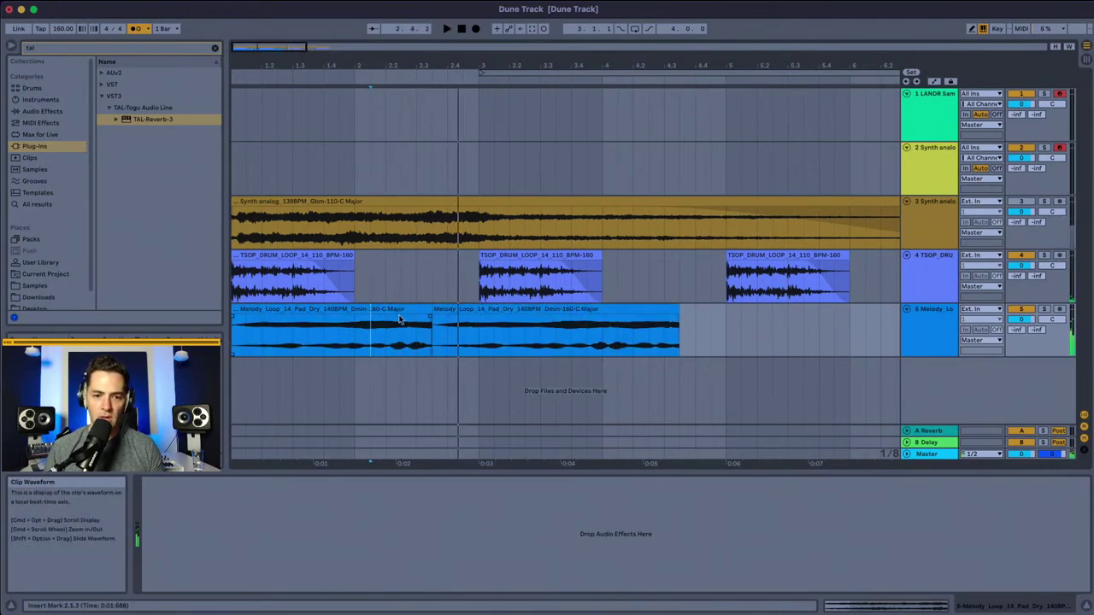
left_click(405, 306)
key("super+z")
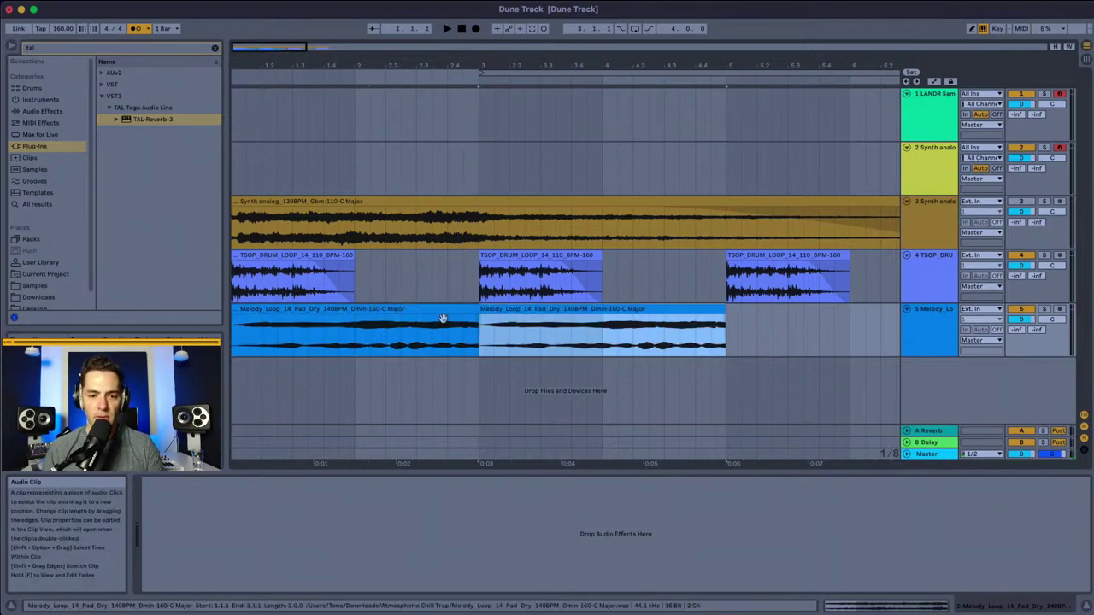
left_click_drag(485, 310, 417, 306)
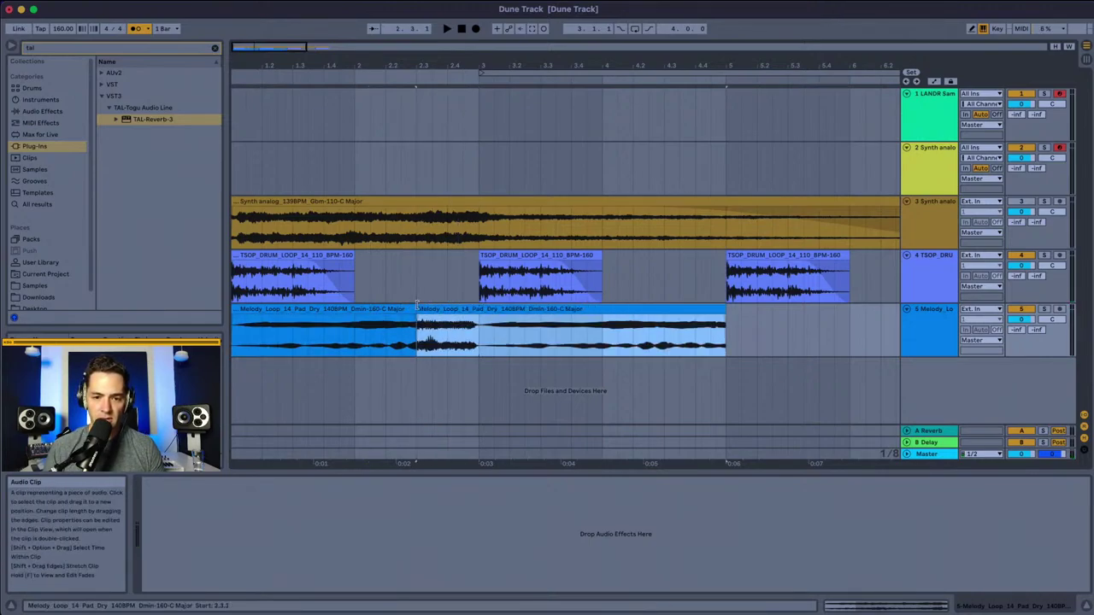
key("super+z")
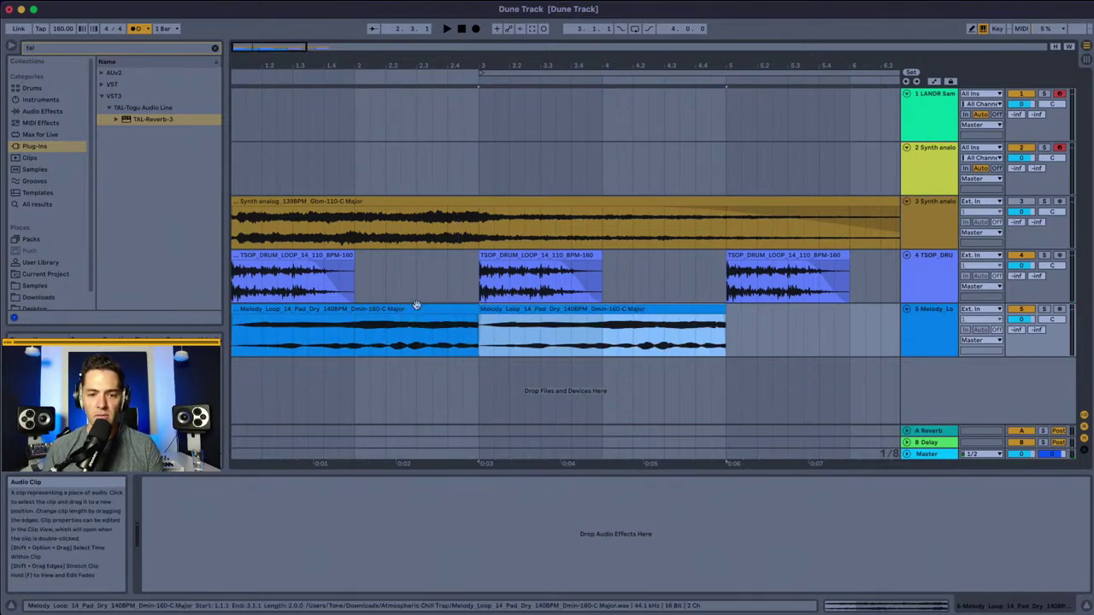
Step: Reverse the duplicated pad clip at bar 3 and play both pad clips from the start
left_click(495, 312)
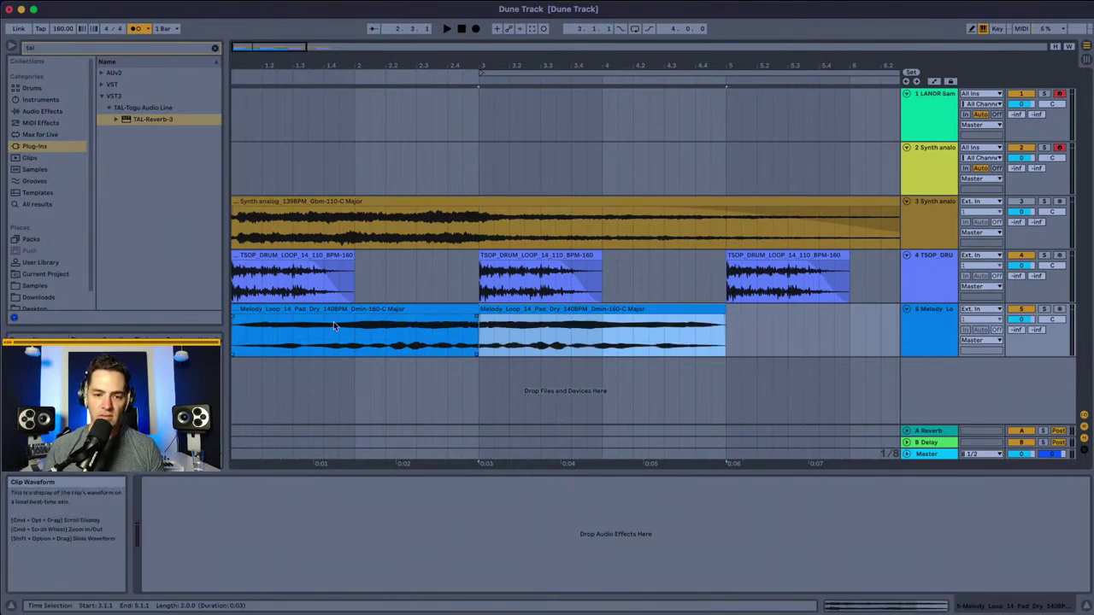
left_click(250, 335)
key("space")
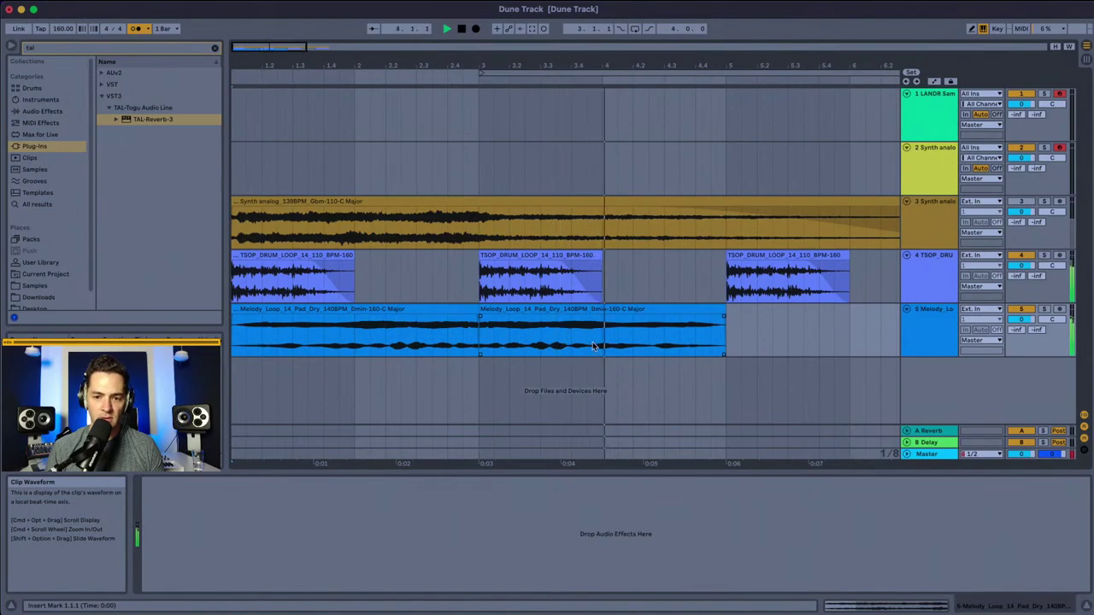
key("space")
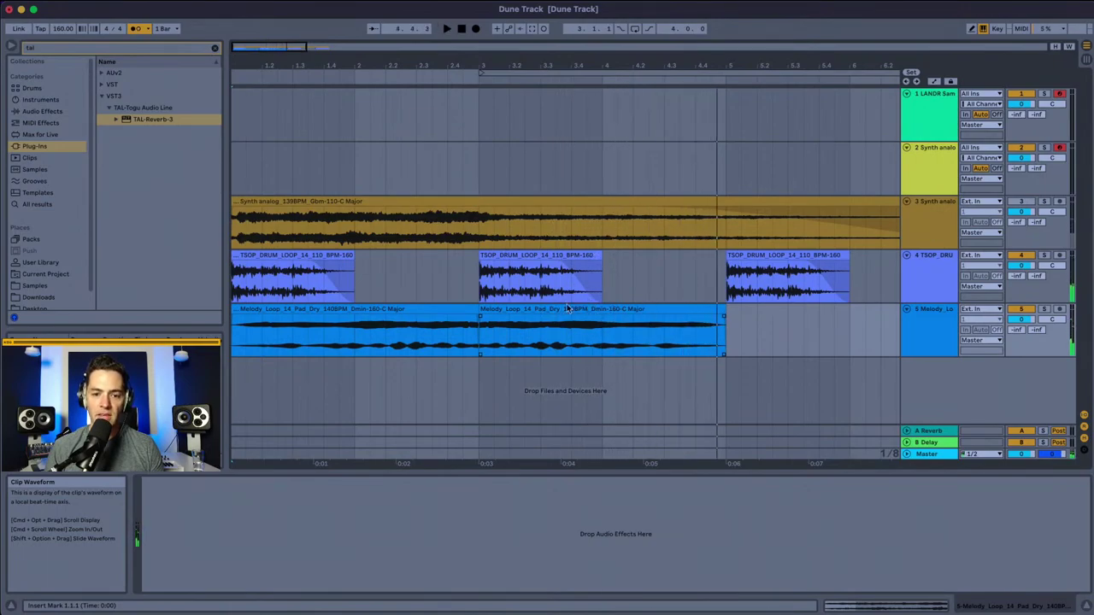
Step: Transpose the first pad clip by 12 semitones and play it back
left_click(441, 312)
double_click(441, 312)
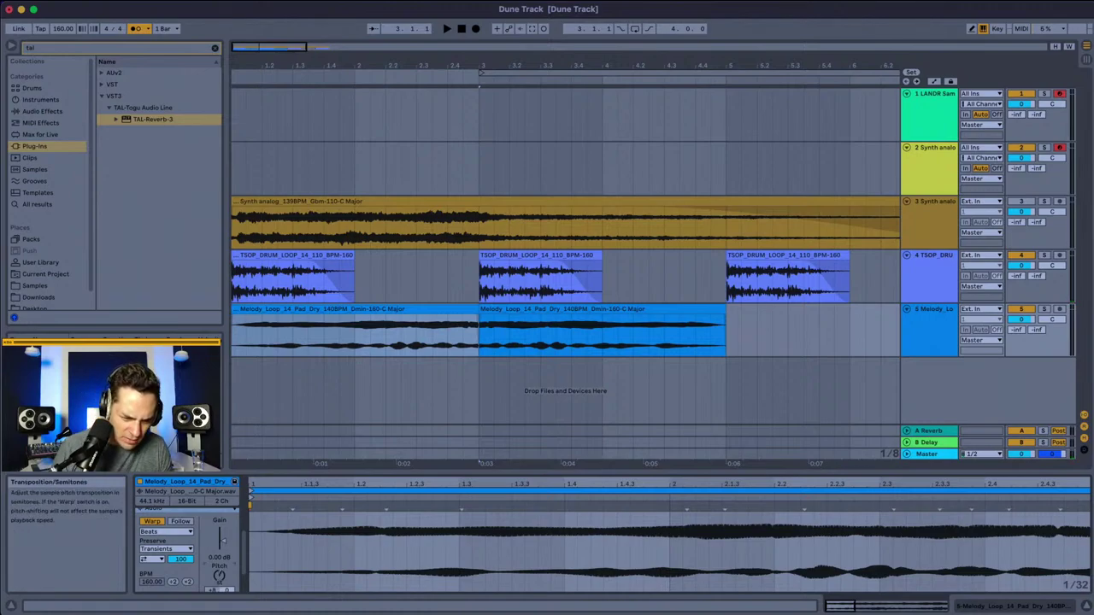
key("space")
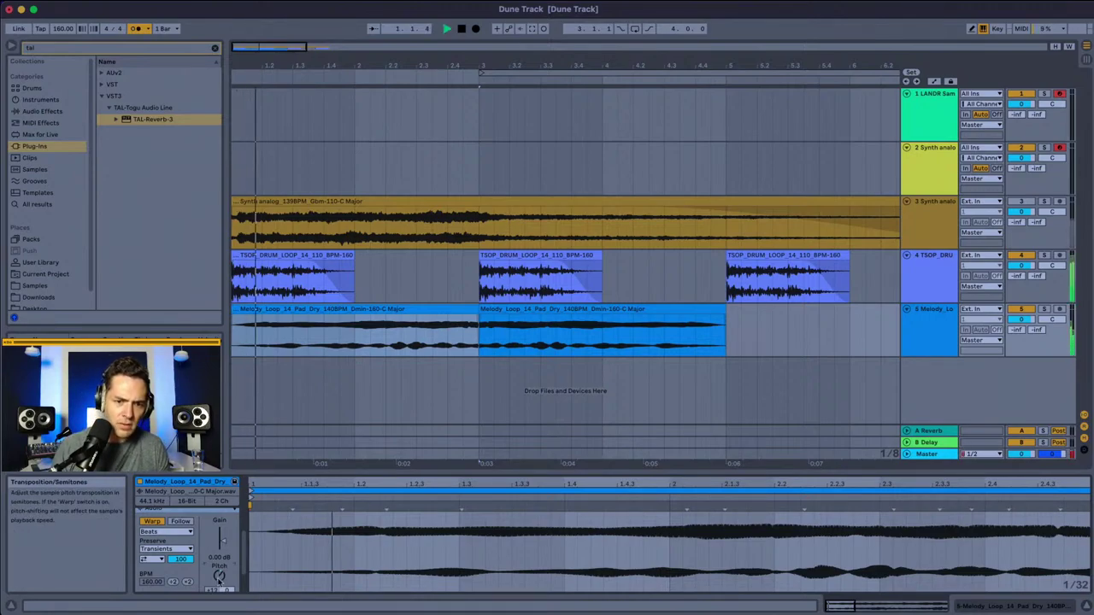
Step: Set the first pad clip's warp mode to Complex and play it from the start
left_click(164, 549)
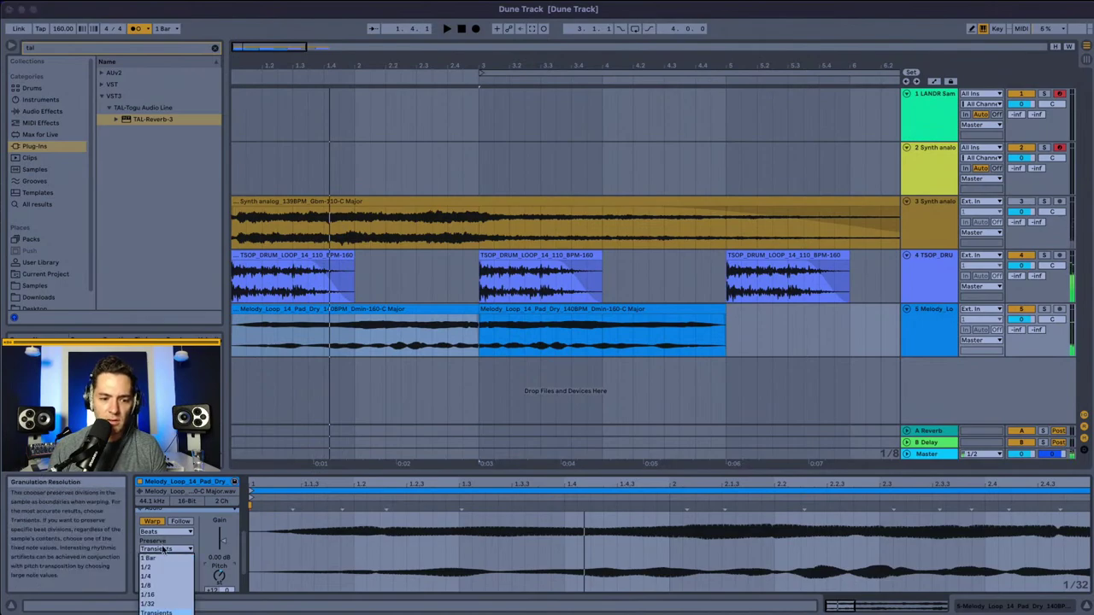
left_click(171, 547)
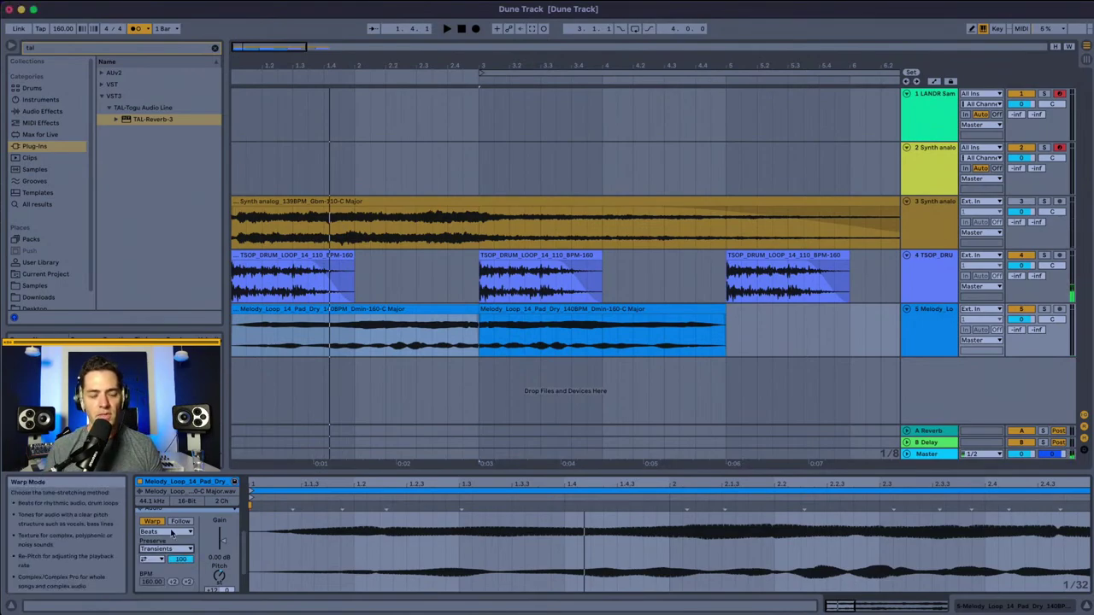
left_click(169, 532)
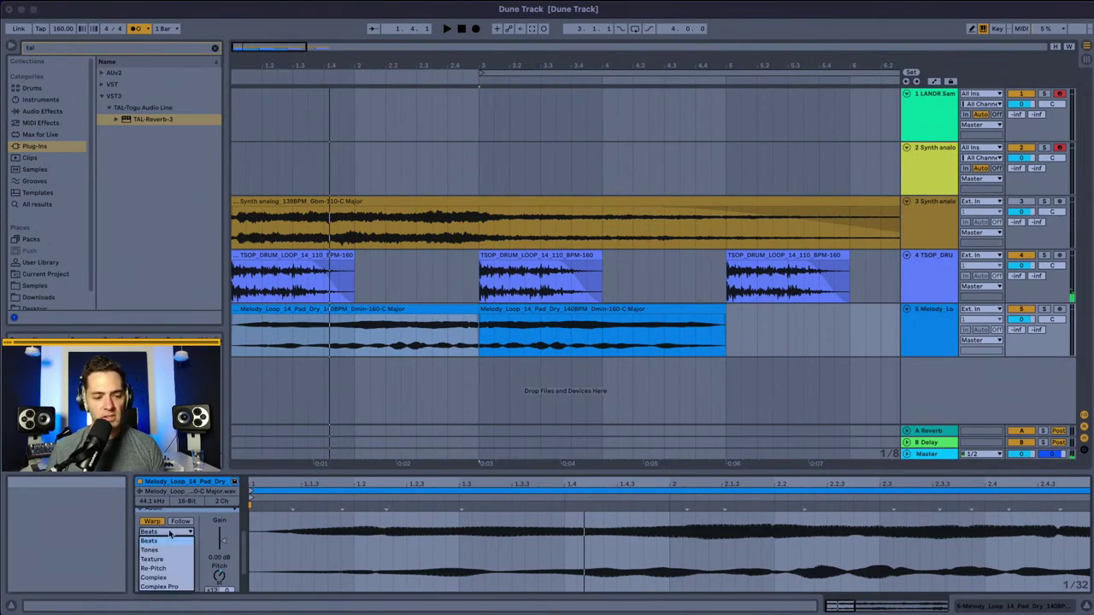
left_click(163, 578)
left_click(235, 340)
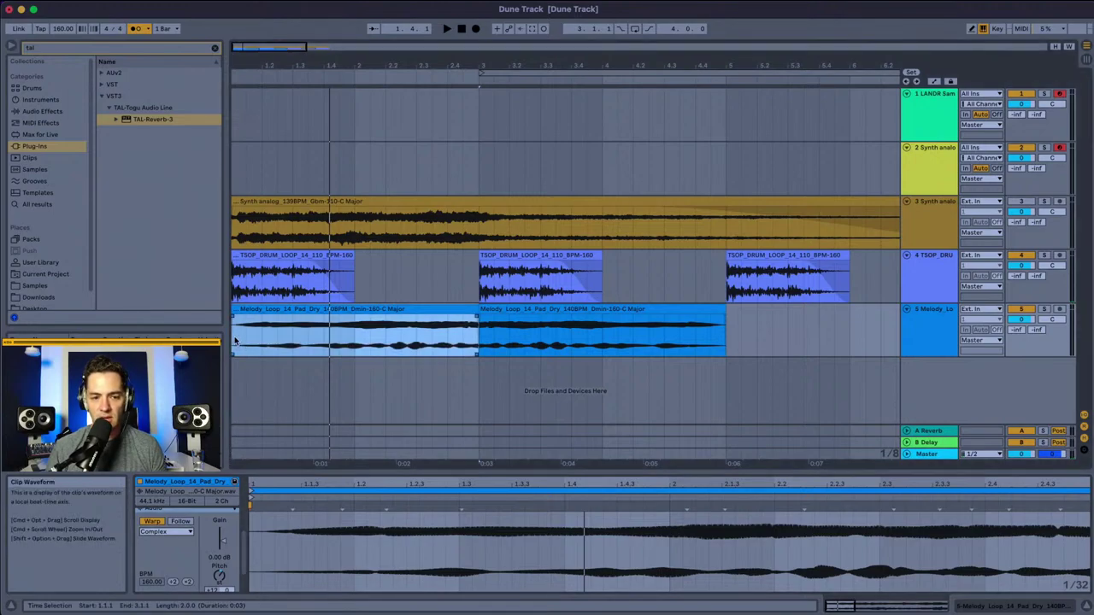
key("space")
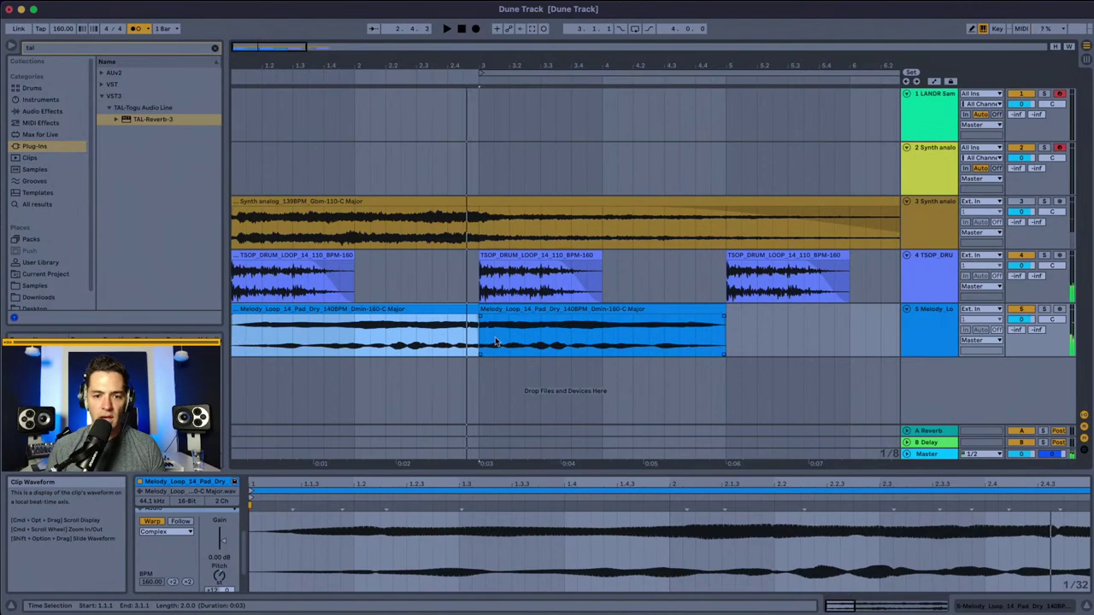
Step: Transpose the reversed pad clip by 12 semitones and shorten its crossfade with the first clip at bar 3
left_click(526, 319)
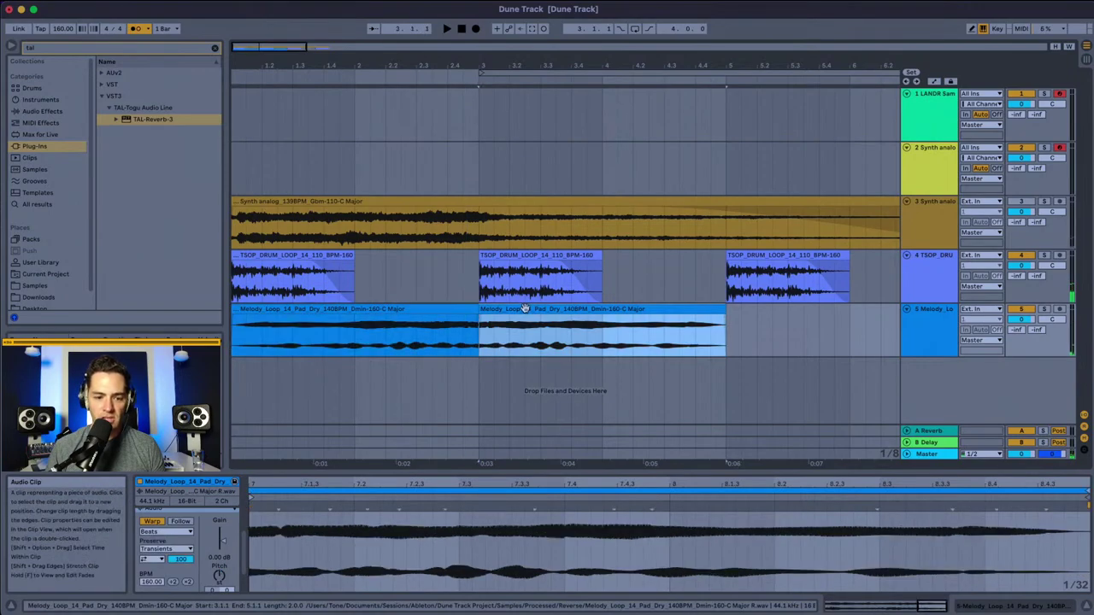
left_click(219, 575)
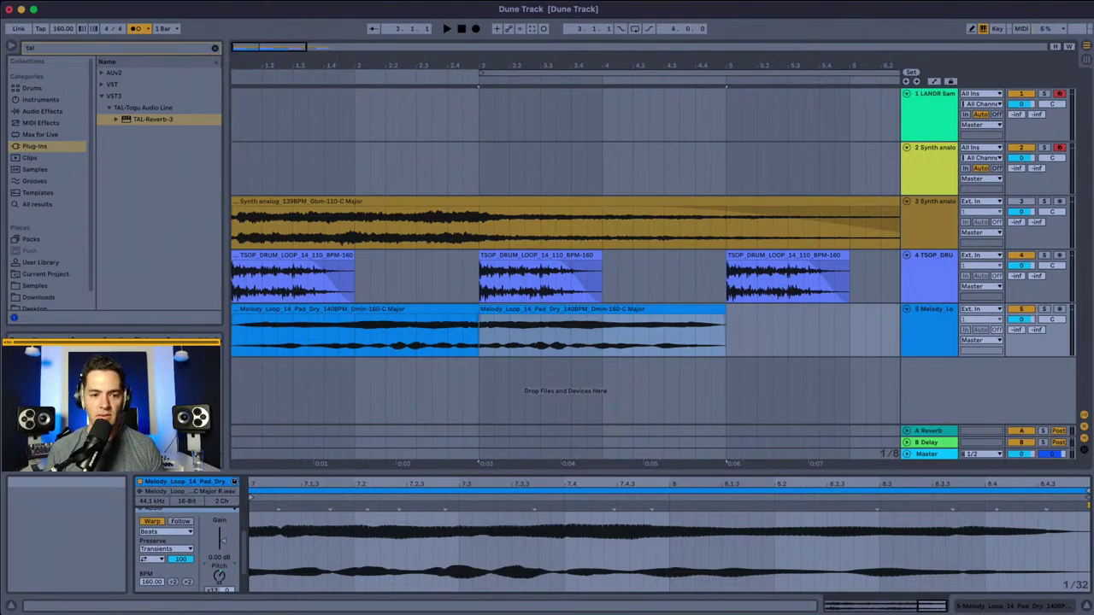
left_click(243, 339)
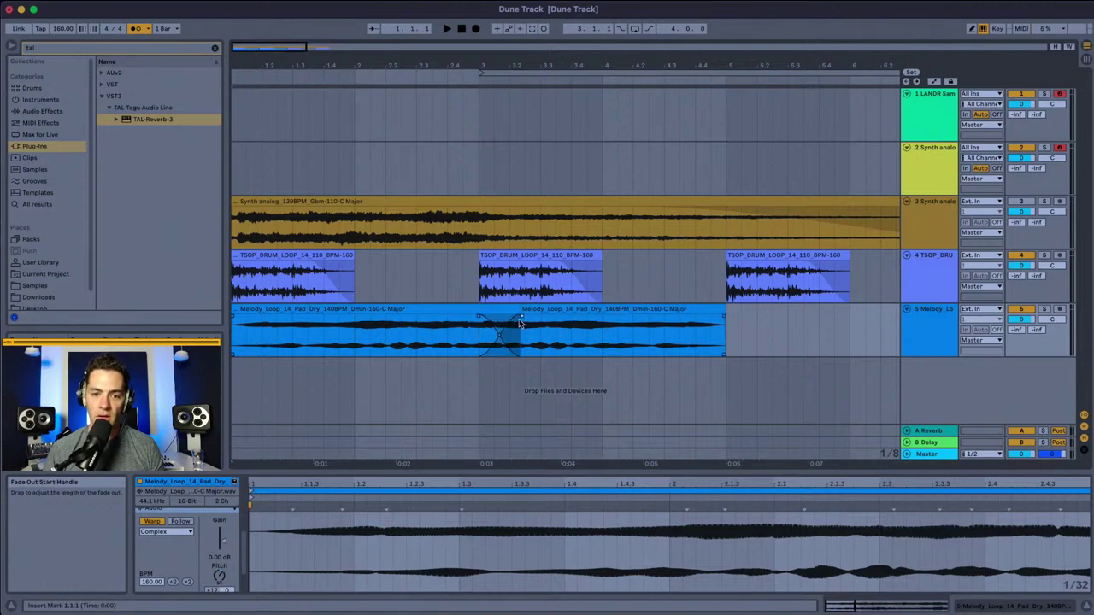
left_click_drag(519, 319, 483, 328)
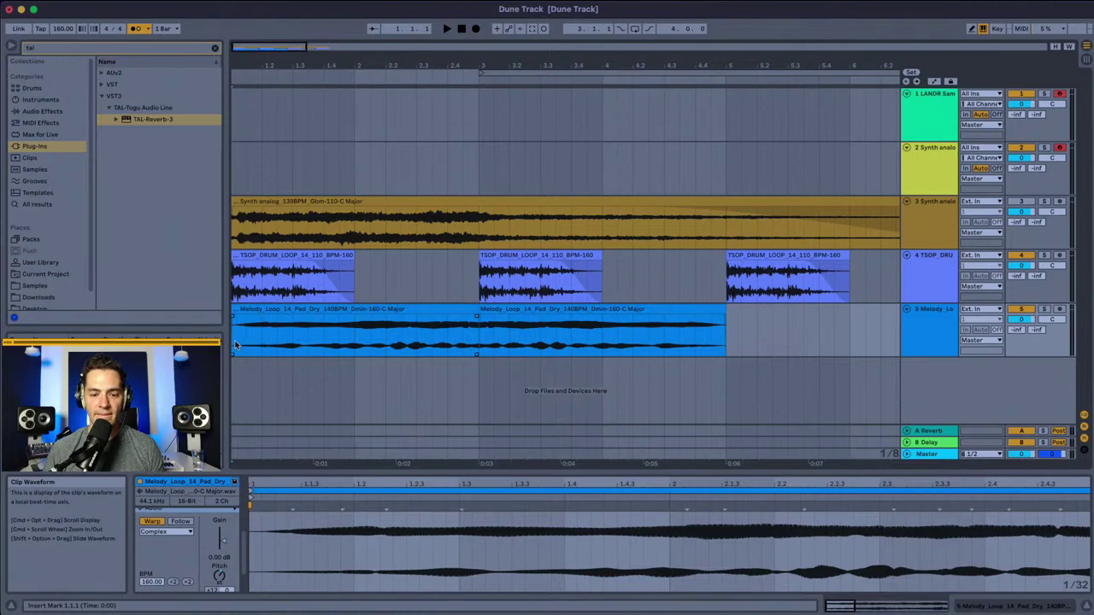
key("space")
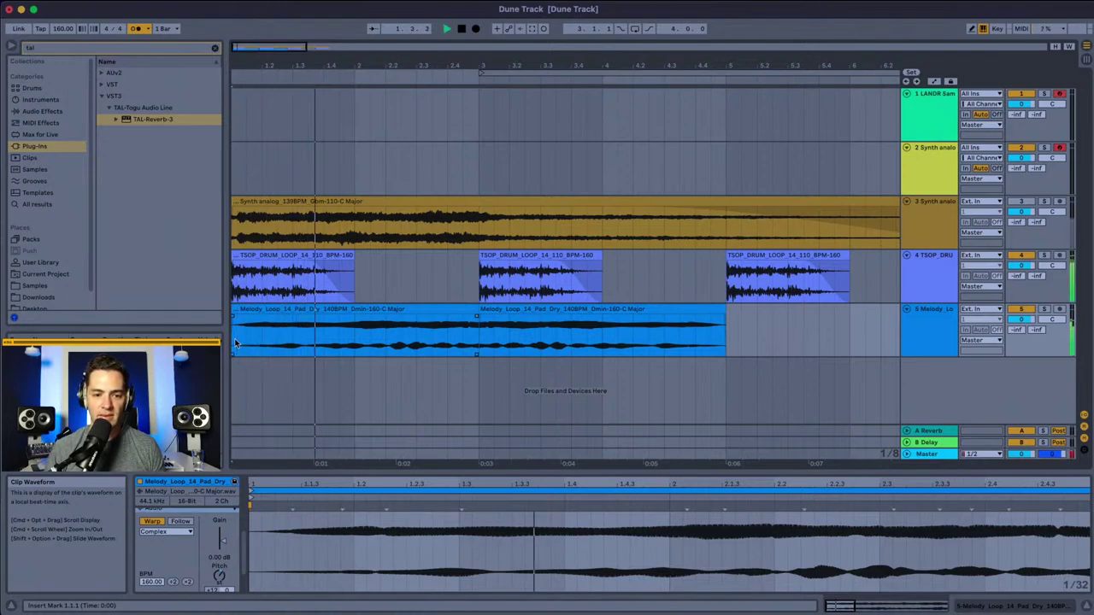
key("space")
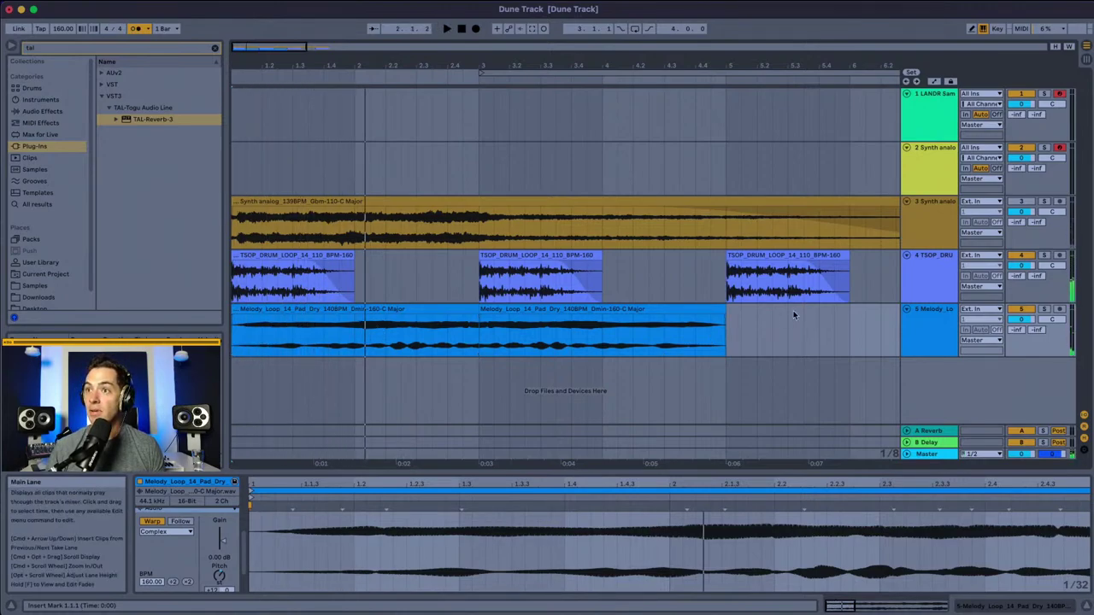
Step: Add an Auto Filter to the pad track and lower its cutoff frequency to 2.20 kHz
left_click(932, 333)
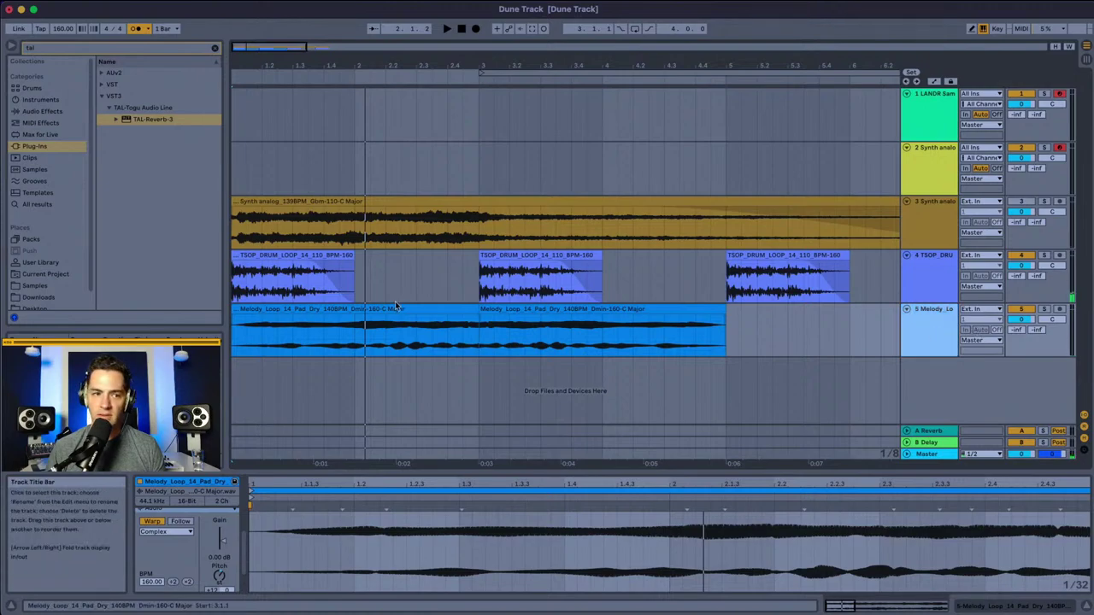
left_click(58, 114)
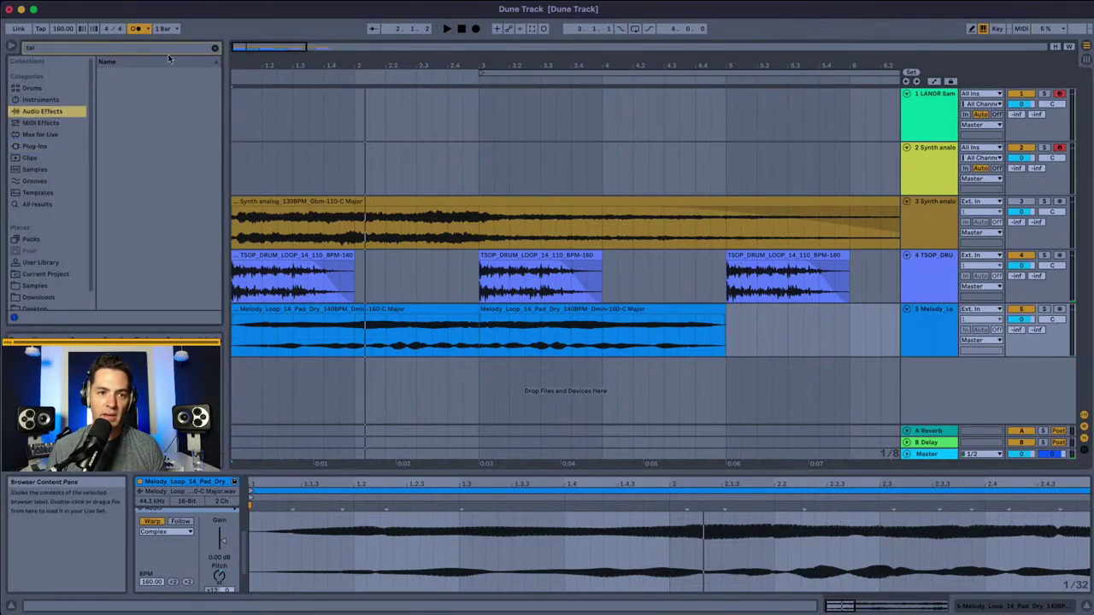
left_click(215, 47)
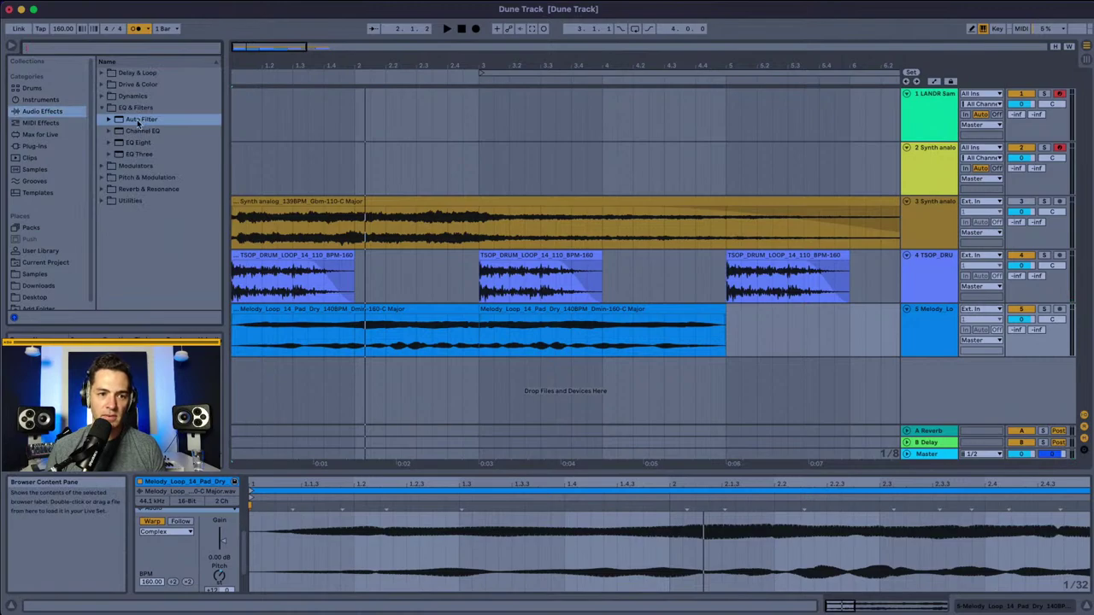
left_click_drag(138, 122, 291, 338)
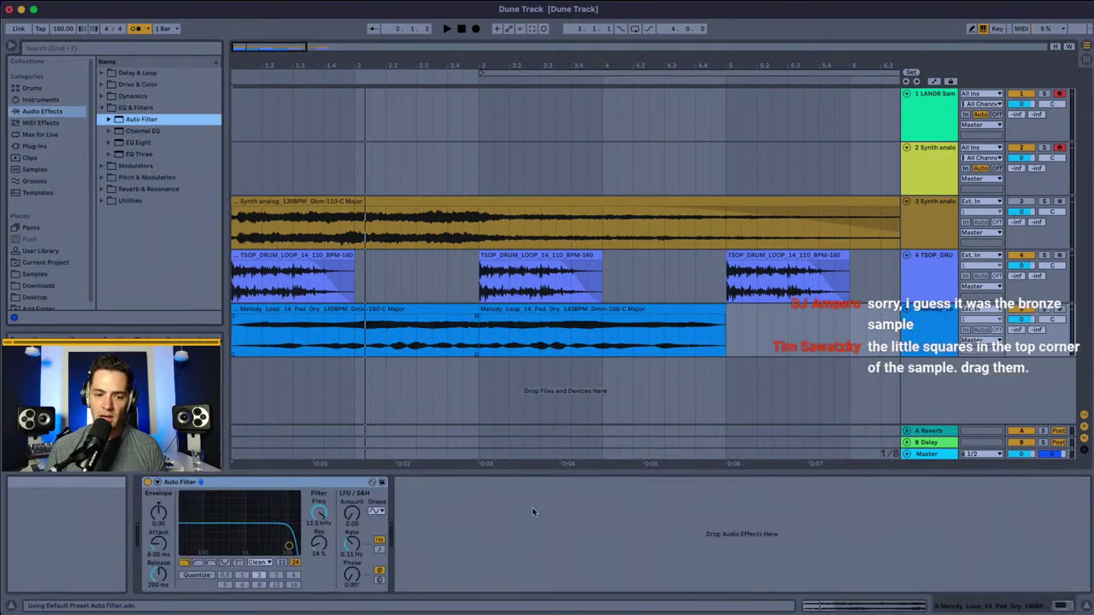
left_click_drag(290, 547, 287, 546)
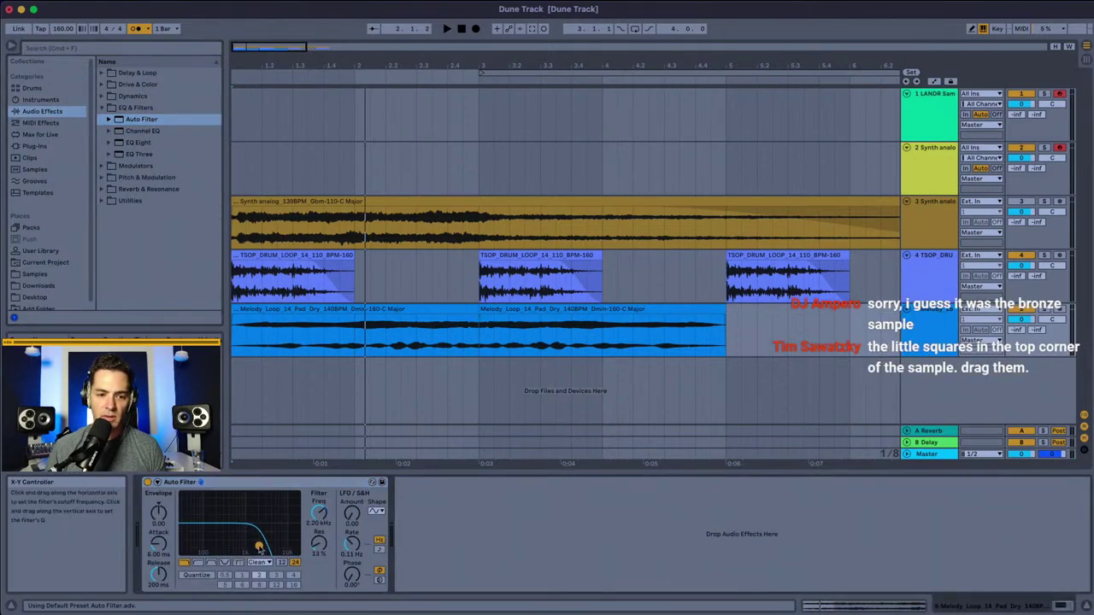
Step: Play back the filtered pad with the other tracks and lower the pad track's volume to -13.4 dB
key("space")
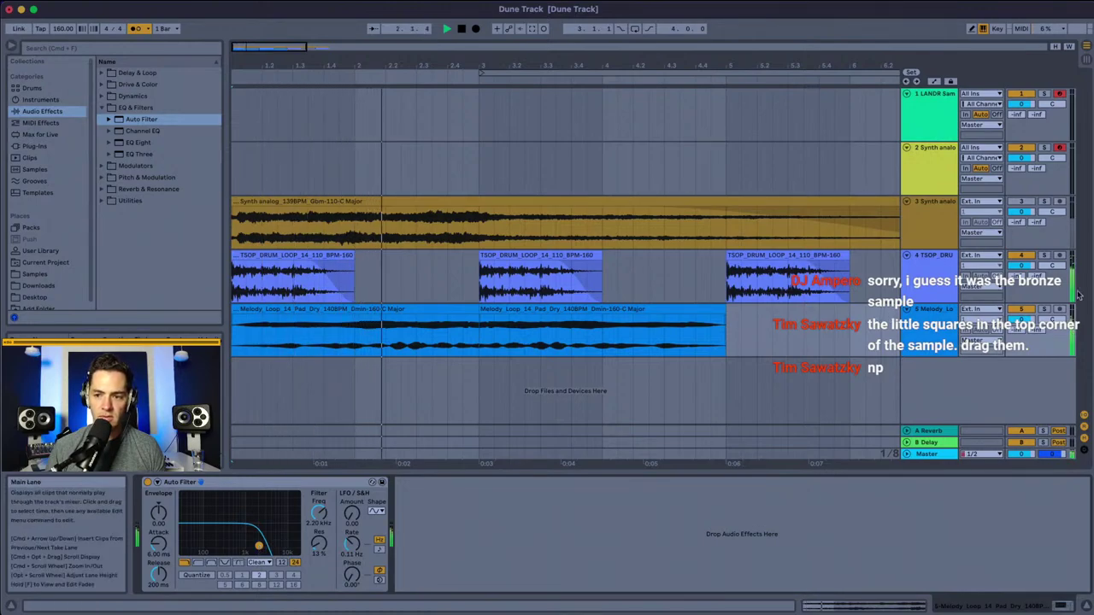
key("space")
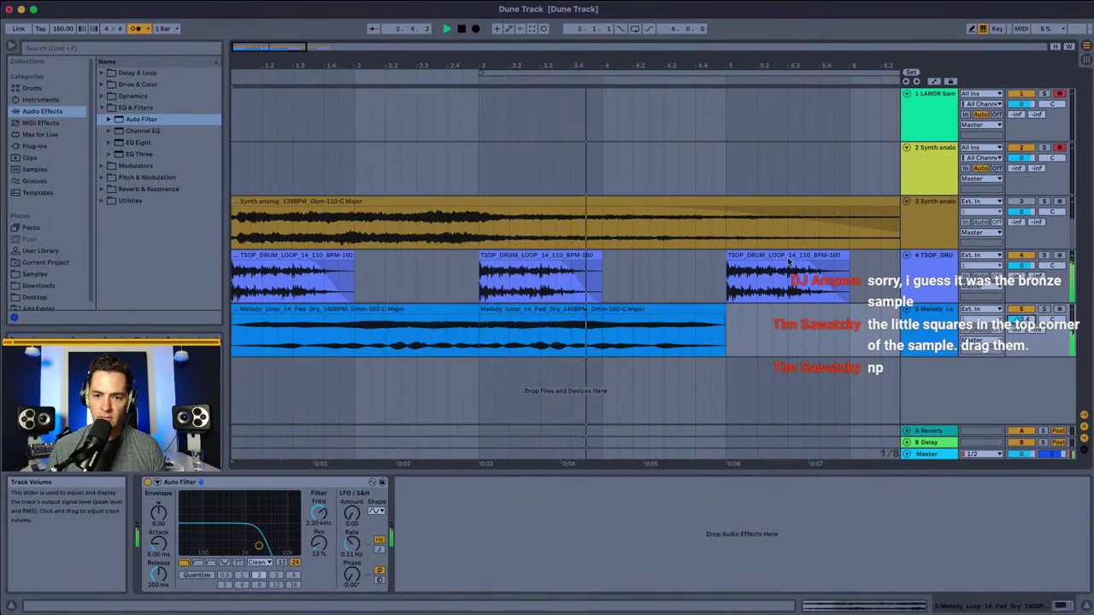
key("space")
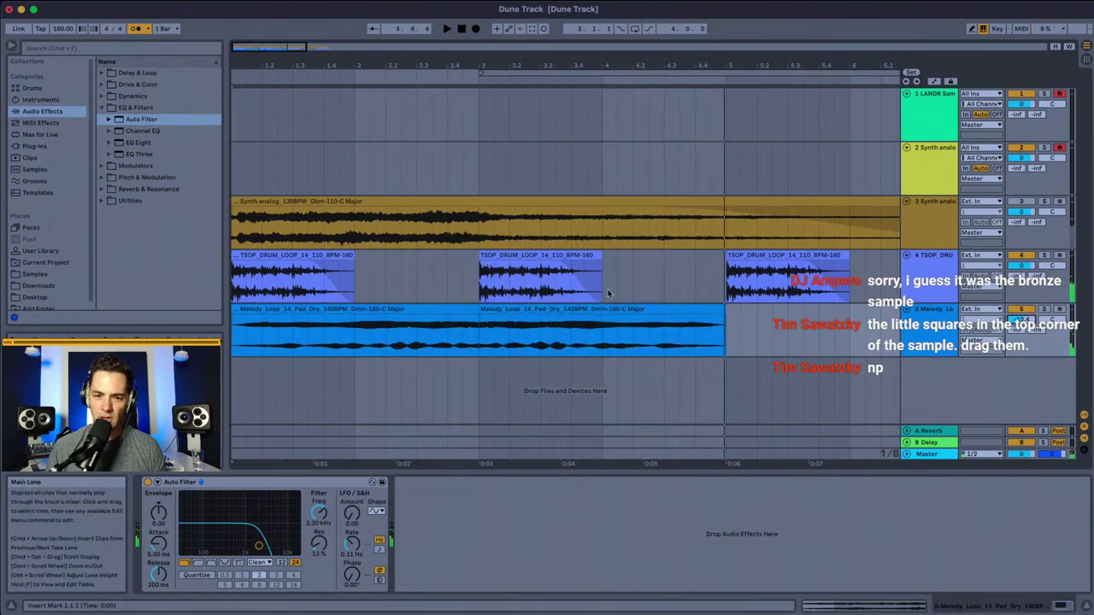
Step: Set the reversed pad clip's warp mode to Complex and play both pad clips from the start
left_click(602, 312)
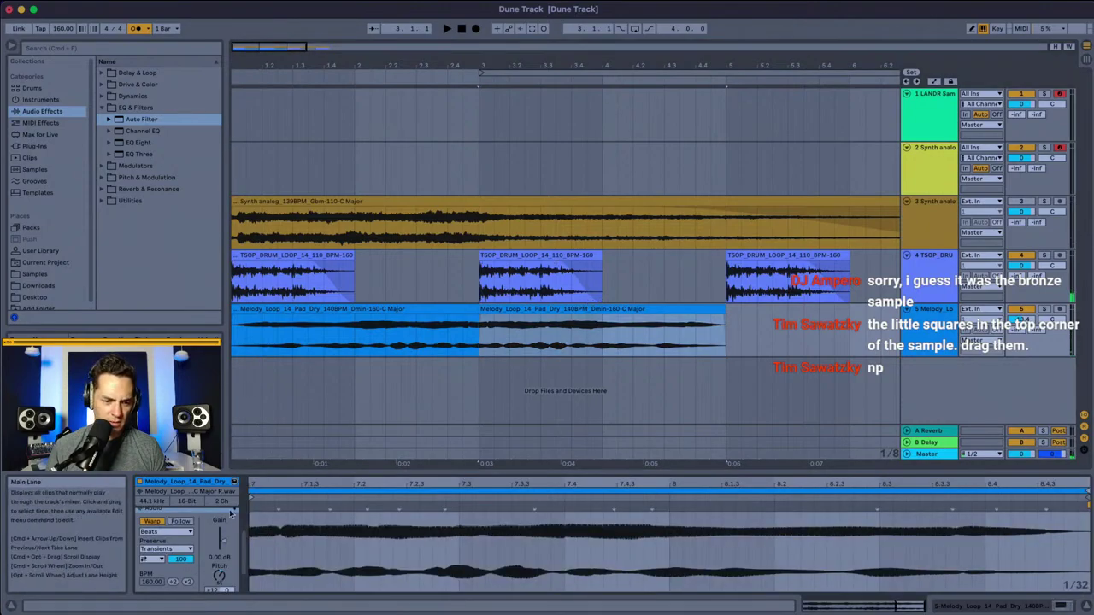
left_click(167, 532)
left_click(166, 579)
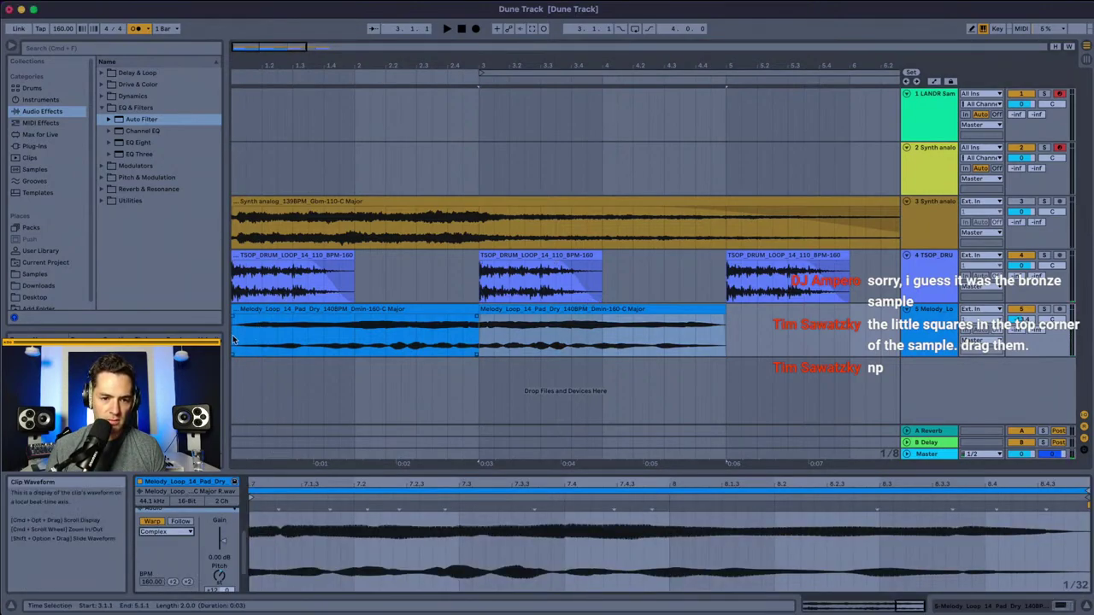
left_click(237, 338)
key("space")
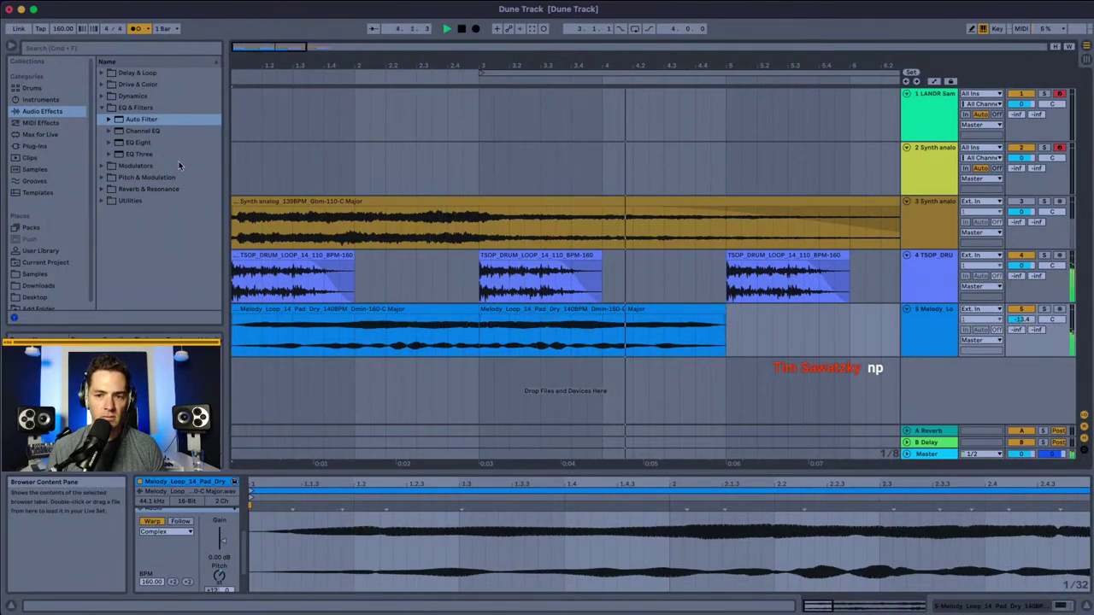
key("space")
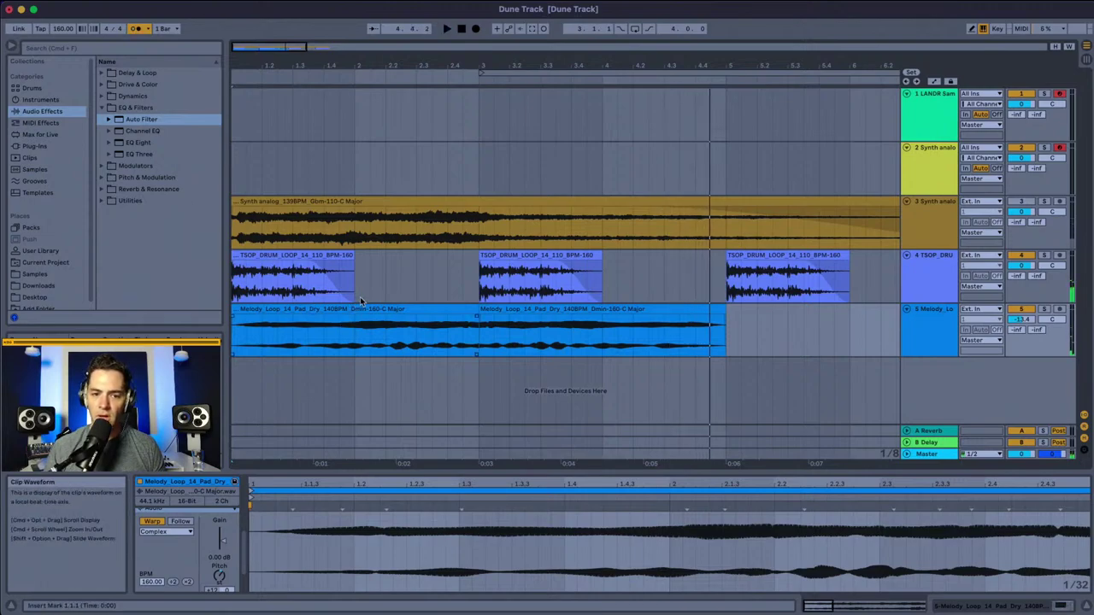
Step: Duplicate both pad clips together so the copies fill bars 5 to 9, and play briefly from bar 1
left_click(524, 307)
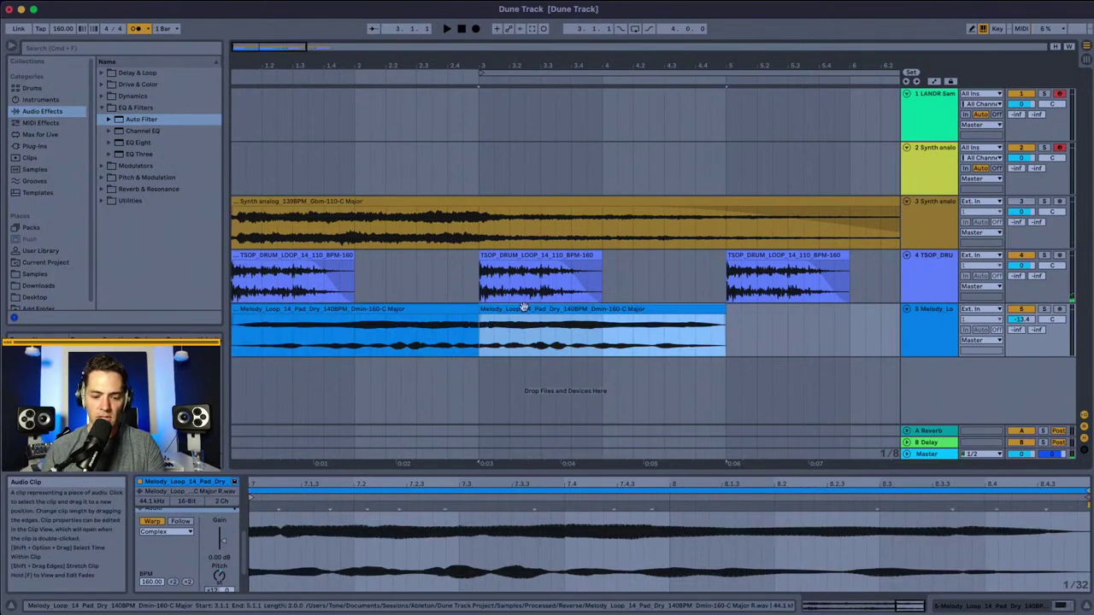
key("super+d")
left_click_drag(524, 312, 428, 310)
left_click(428, 310, "shift")
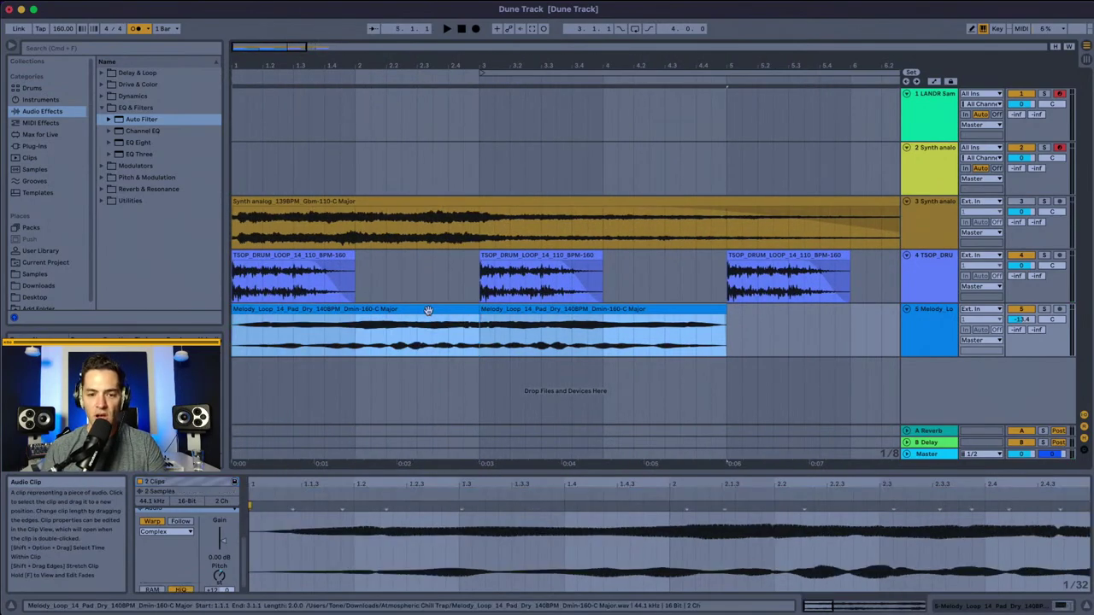
key("super+d")
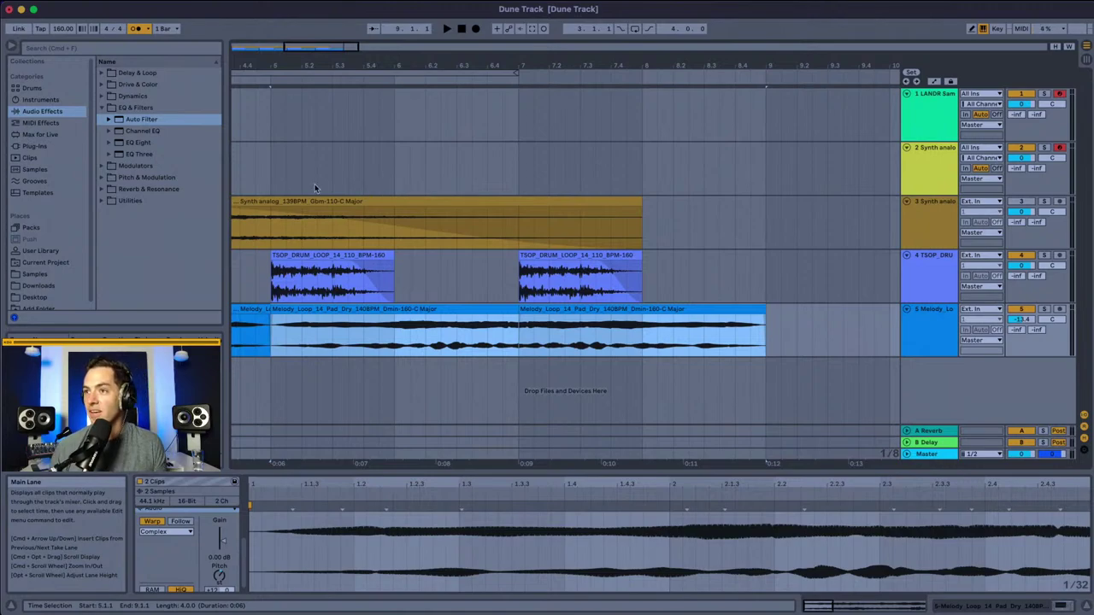
scroll(305, 193, "left", 10)
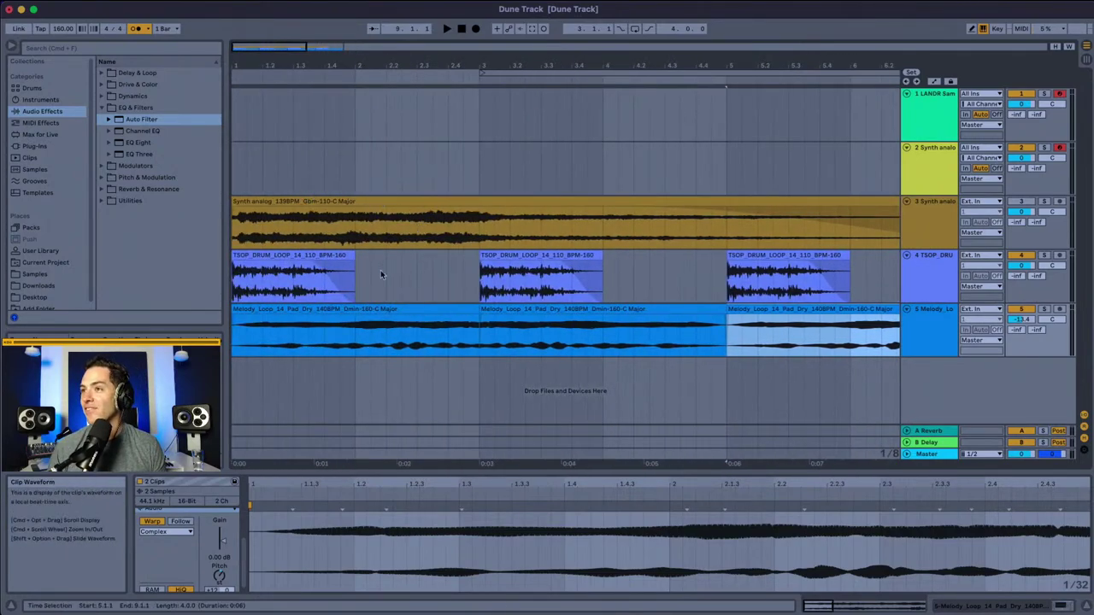
left_click(237, 220)
key("space")
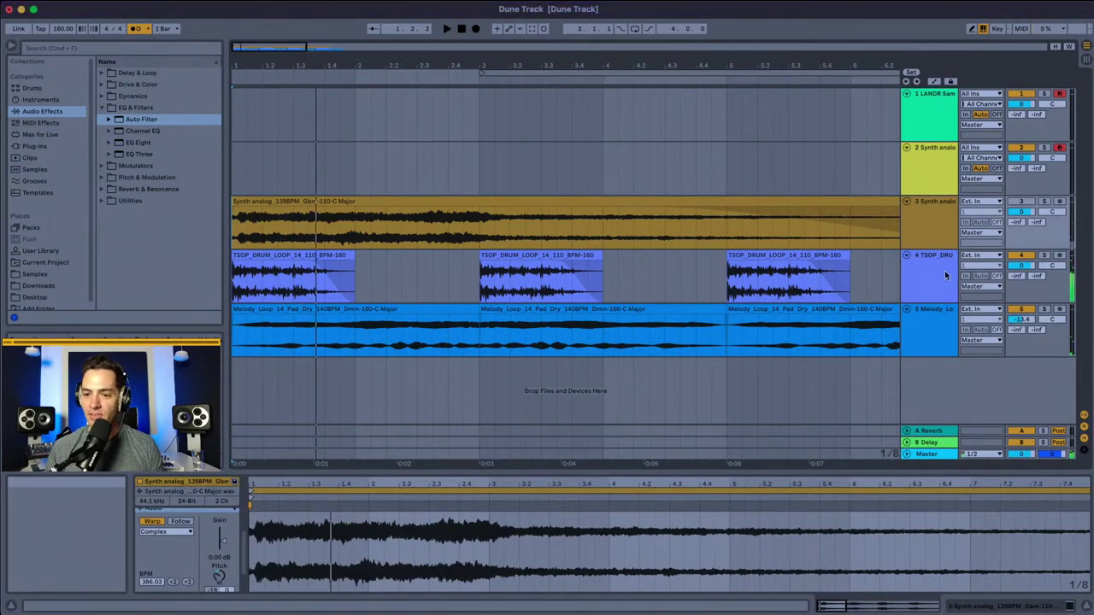
left_click(929, 319)
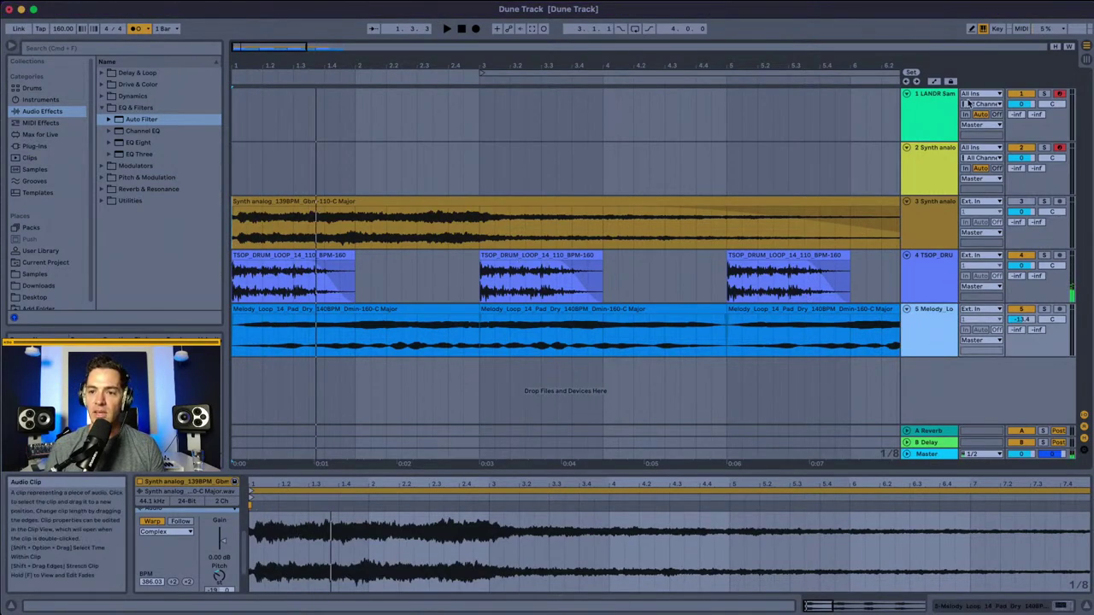
left_click(930, 115)
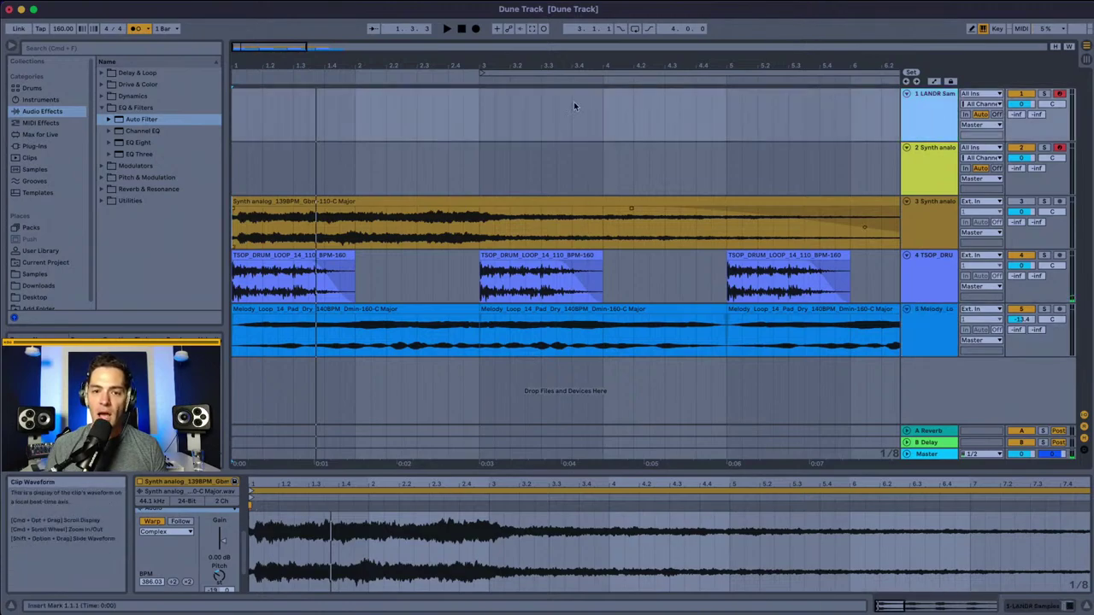
Step: Try moving the last drum hit from bar 7 to bar 9 and undo the move
key("minus")
key("minus")
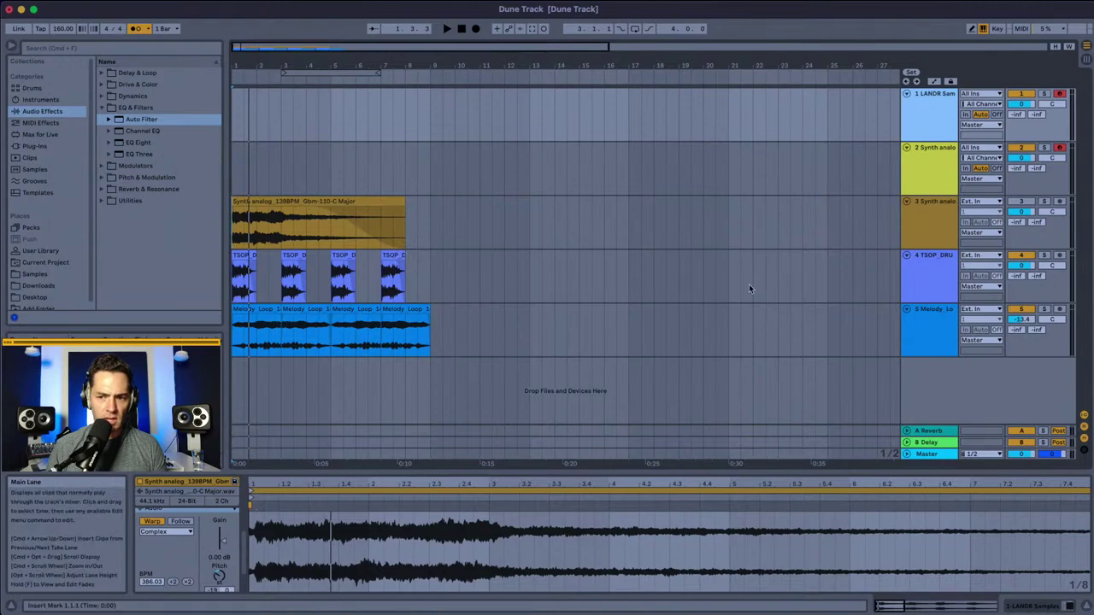
left_click(927, 276)
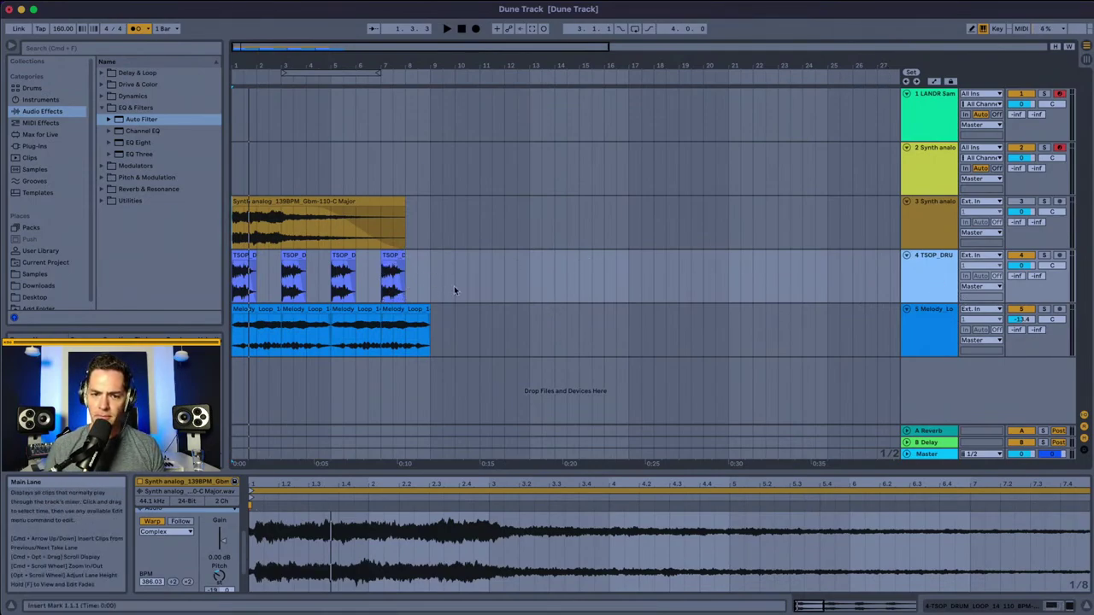
left_click(389, 253)
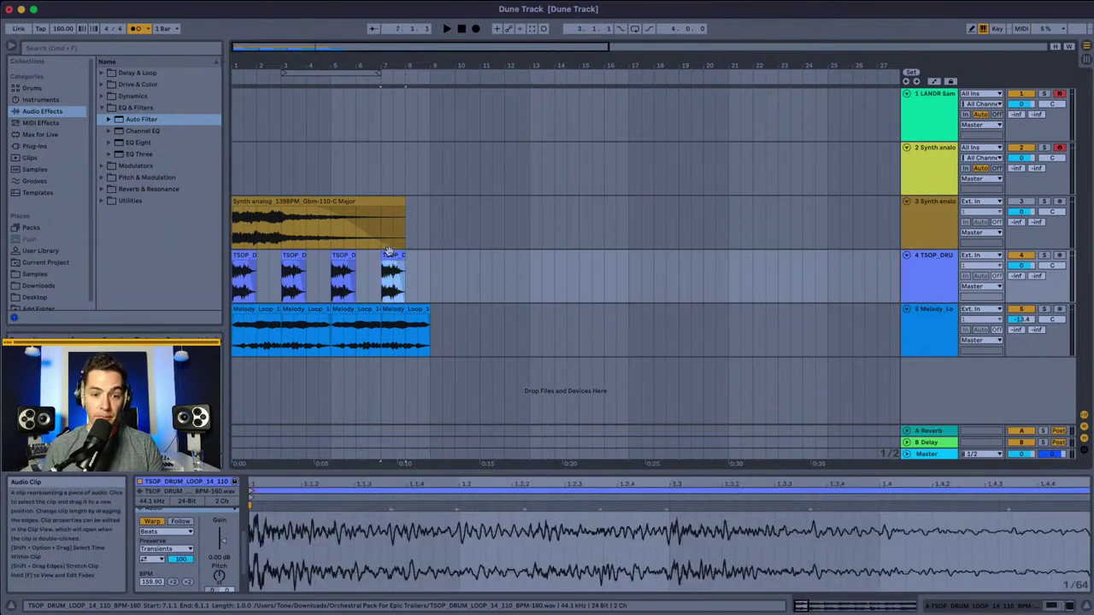
left_click_drag(389, 255, 439, 256)
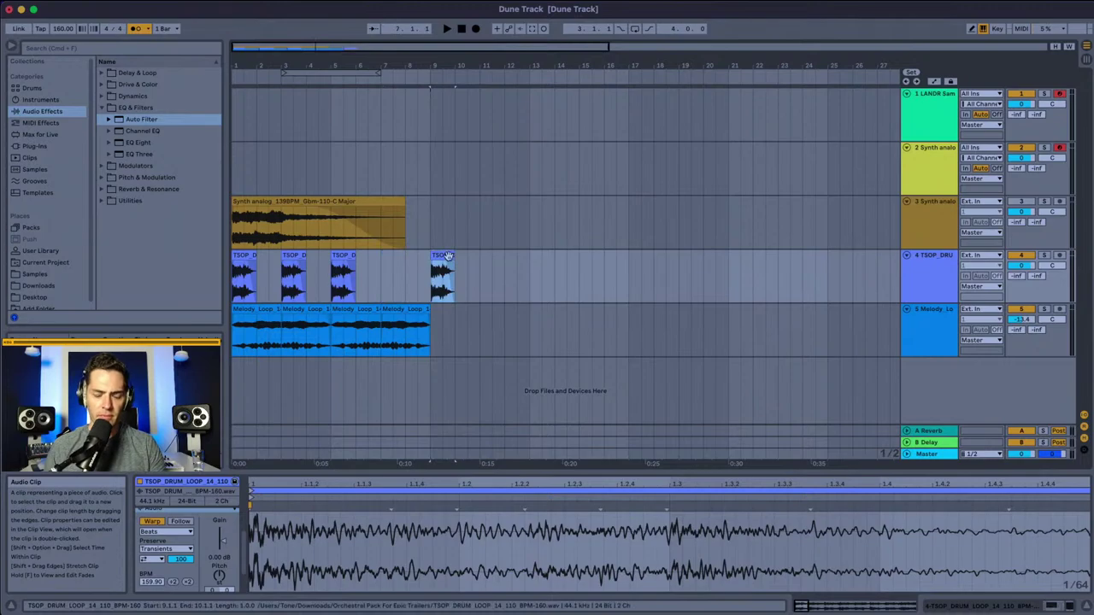
key("super+z")
Step: Copy the last drum hit to bar 9, extend the copy to four bars and play it
left_click_drag(392, 255, 529, 265)
left_click(434, 286)
key("space")
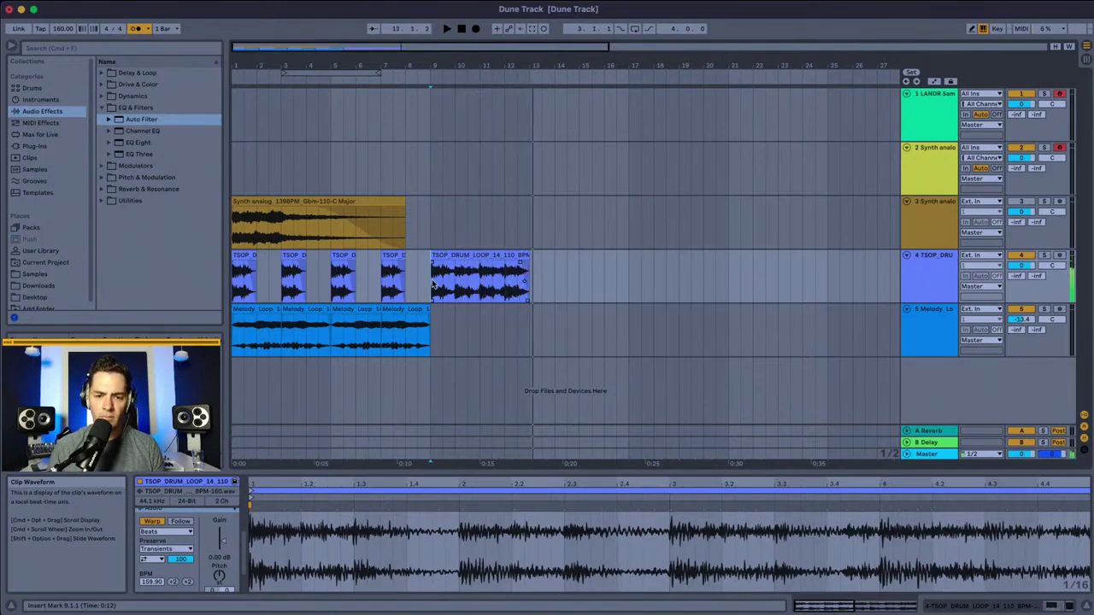
key("space")
Step: Duplicate the four-bar drum clip twice so the drums continue up to bar 21
left_click(476, 256)
key("super+d")
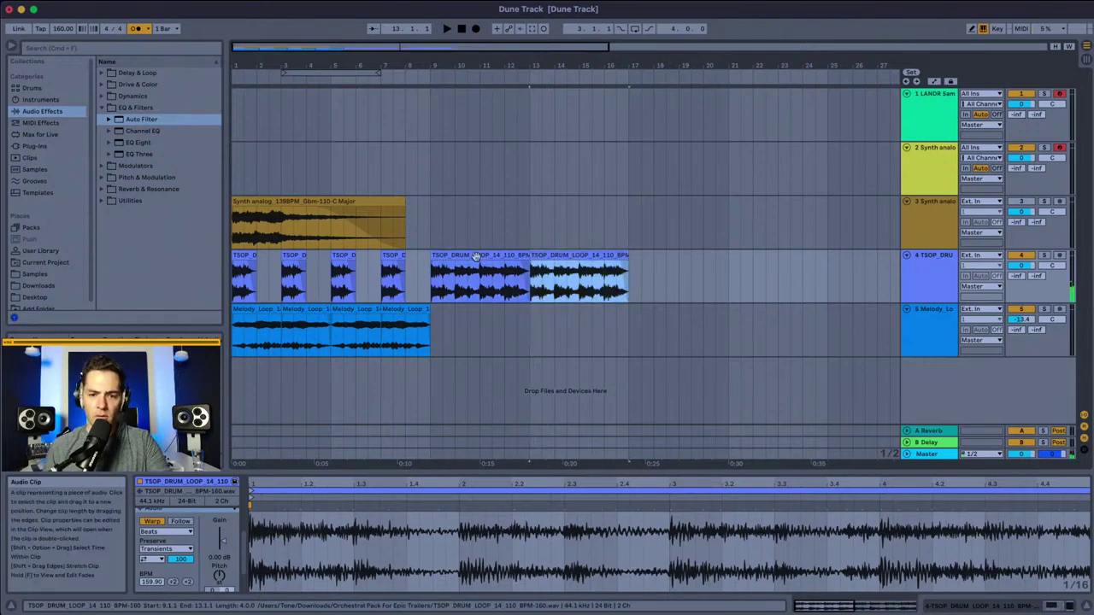
key("super+d")
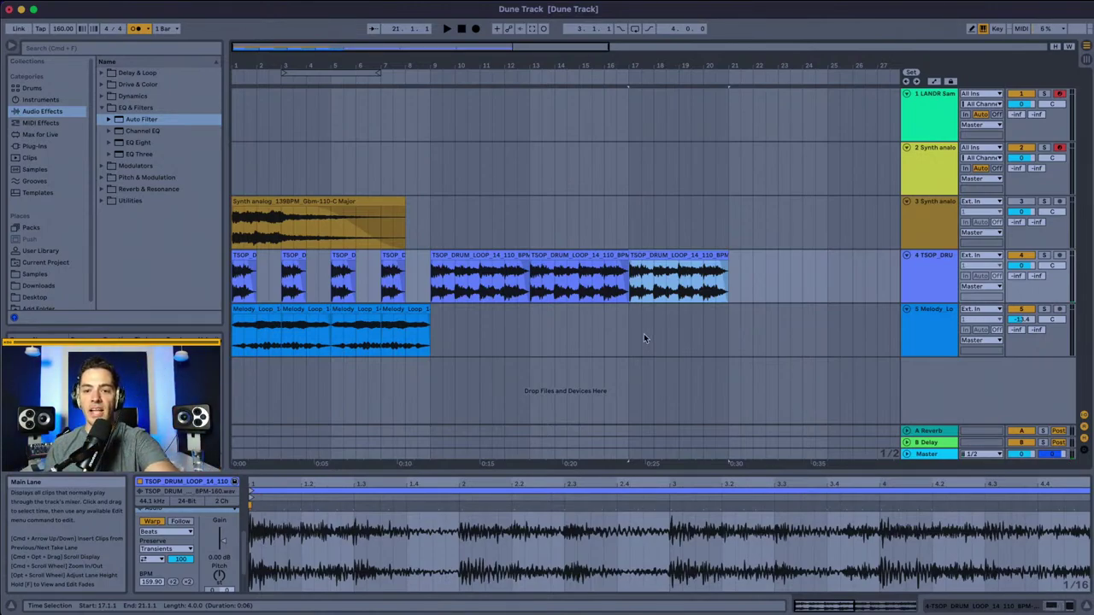
left_click(433, 207)
left_click_drag(533, 221, 729, 238)
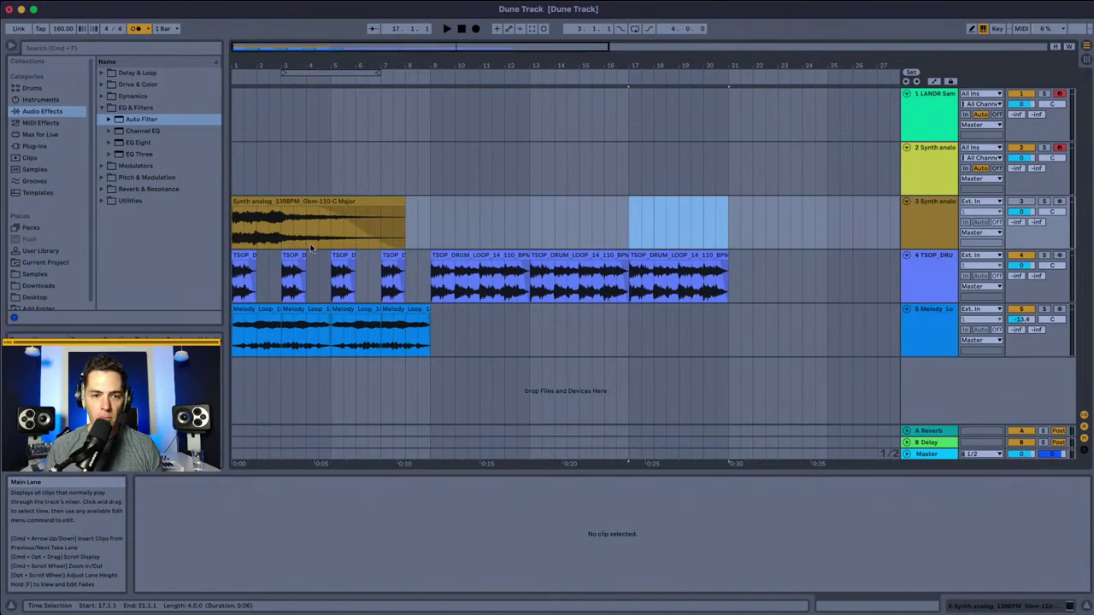
left_click(238, 232)
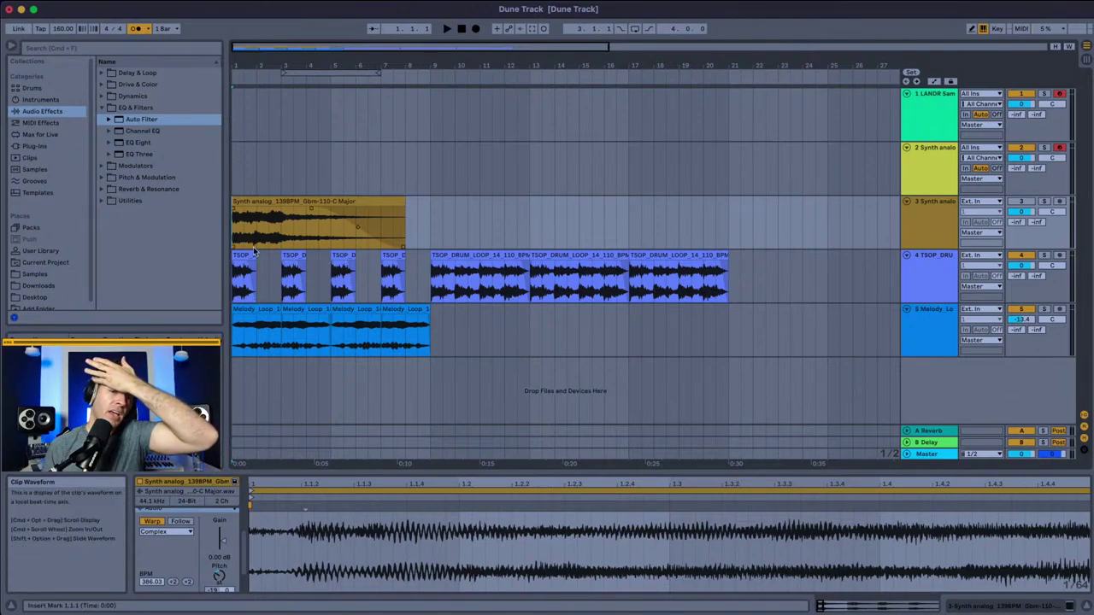
Step: Search the audio effects for "cryst", clear the search and look through the VST3 plug-in vendors
left_click(59, 50)
type("cryst")
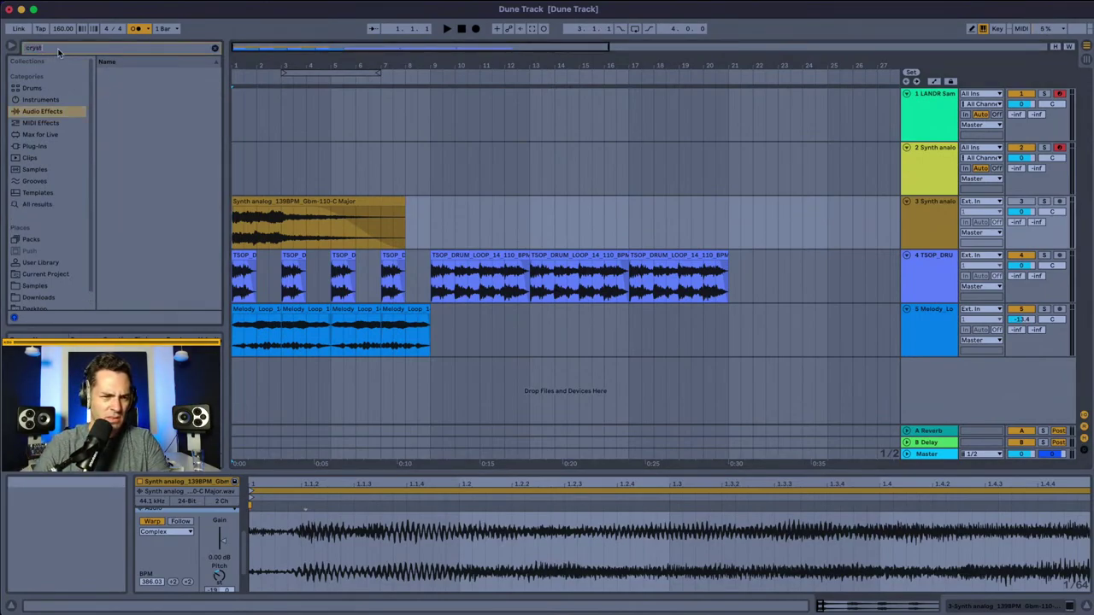
key("BackSpace")
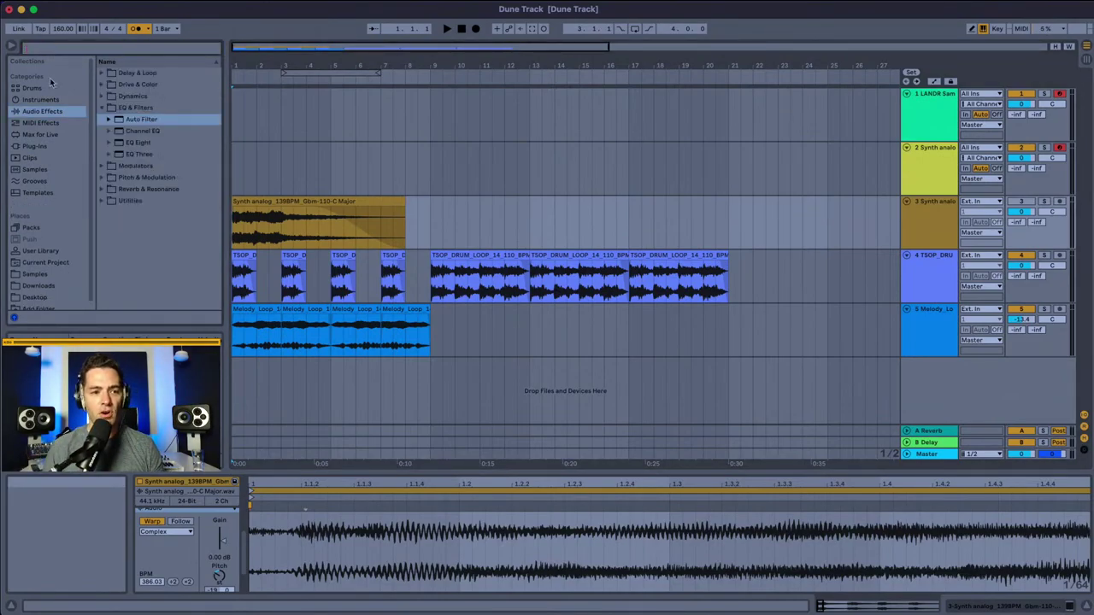
left_click(34, 147)
left_click(110, 132)
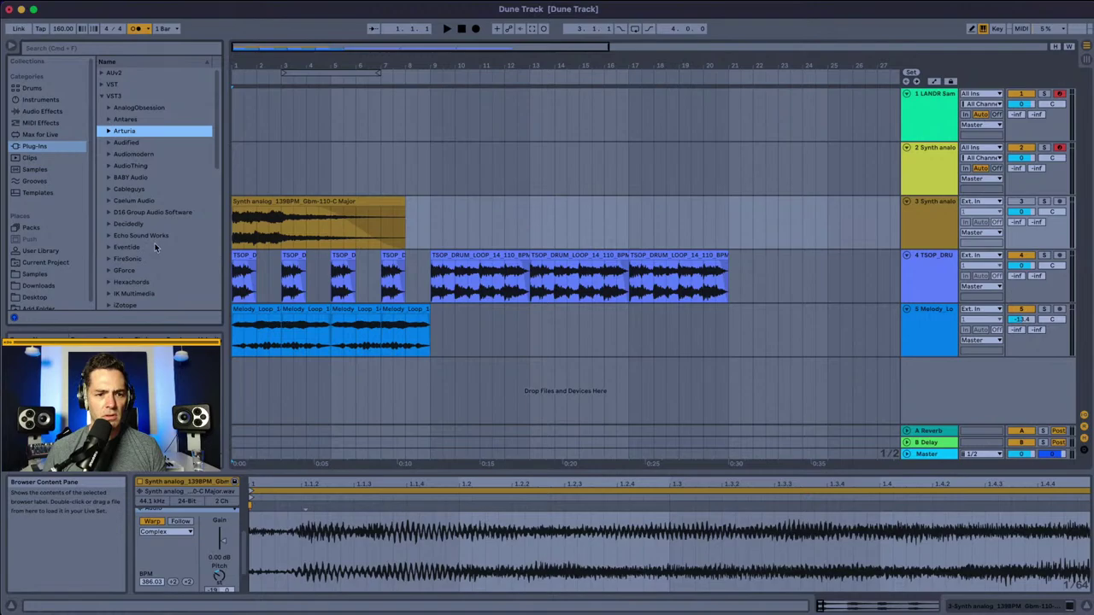
scroll(141, 238, "down", 1)
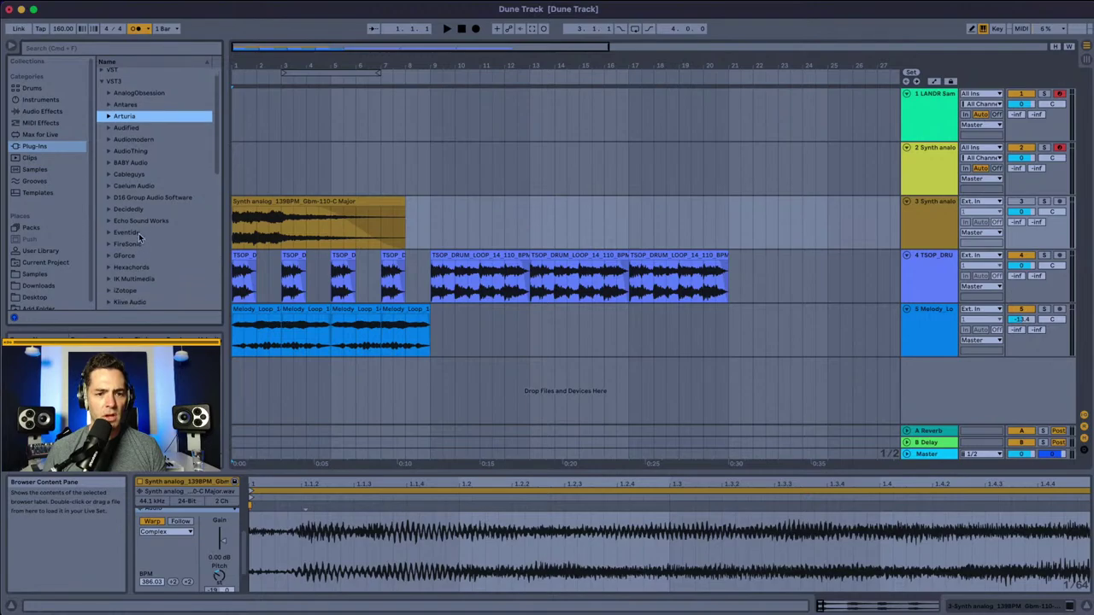
Step: Show the drum track's device chain and check the BABY Audio plug-ins under VST3
left_click(432, 286)
left_click(953, 608)
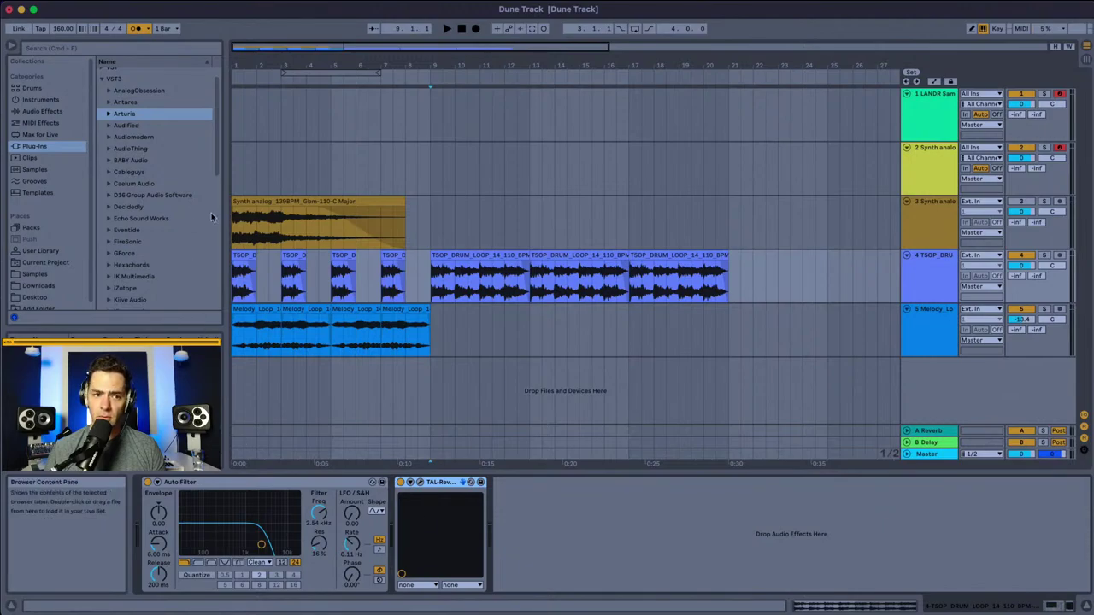
left_click(109, 160)
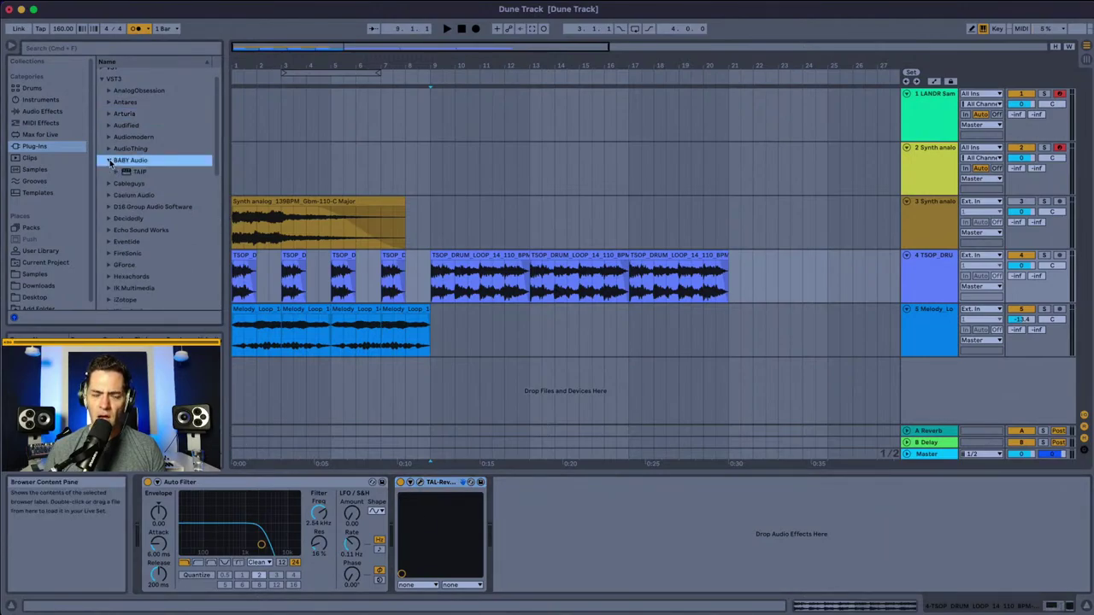
left_click(109, 161)
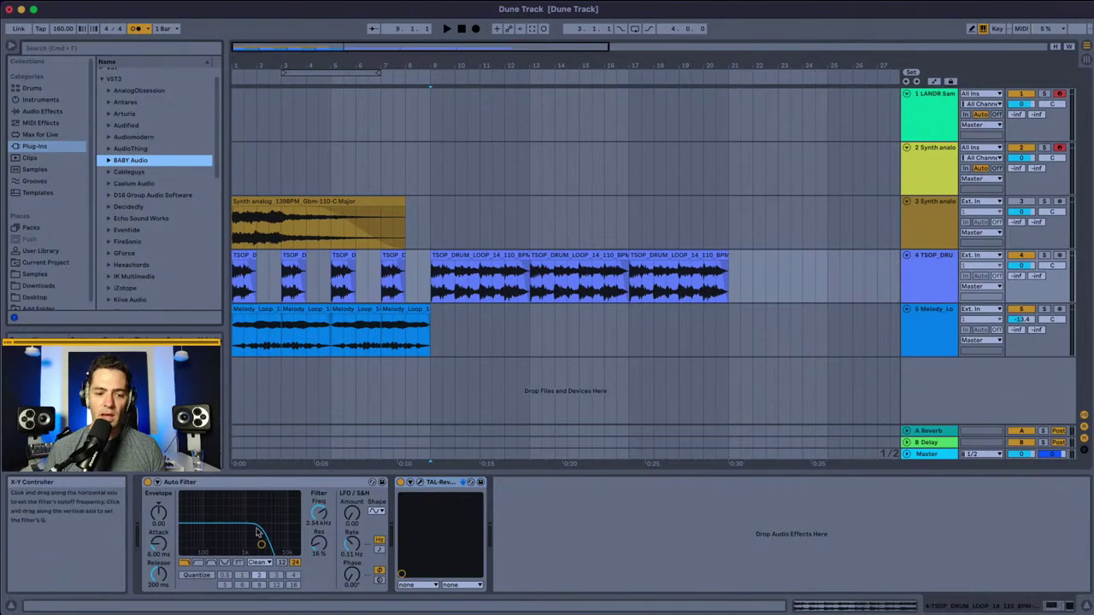
Step: Automate the drum track's Auto Filter frequency, raising it to about 19.9 kHz after bar 9, and play the result
right_click(318, 513)
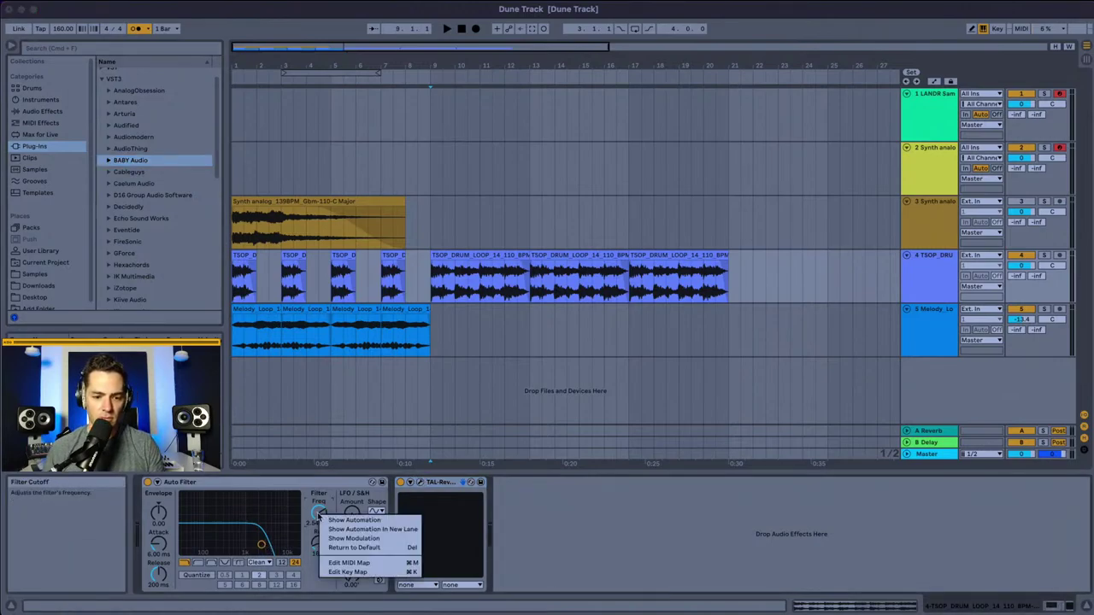
left_click(330, 521)
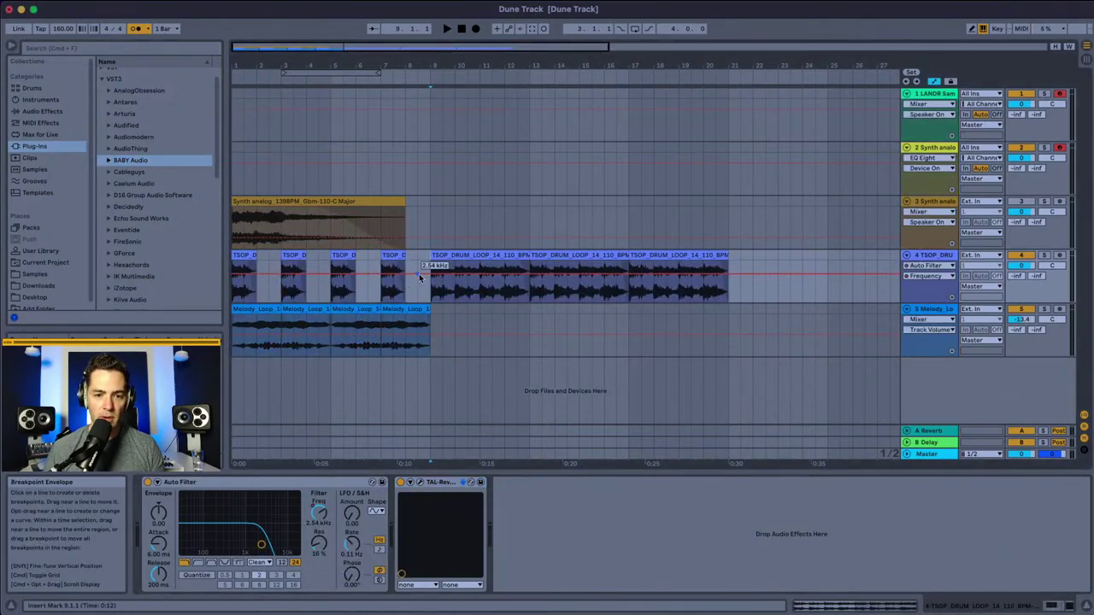
left_click_drag(434, 274, 436, 266)
key("space")
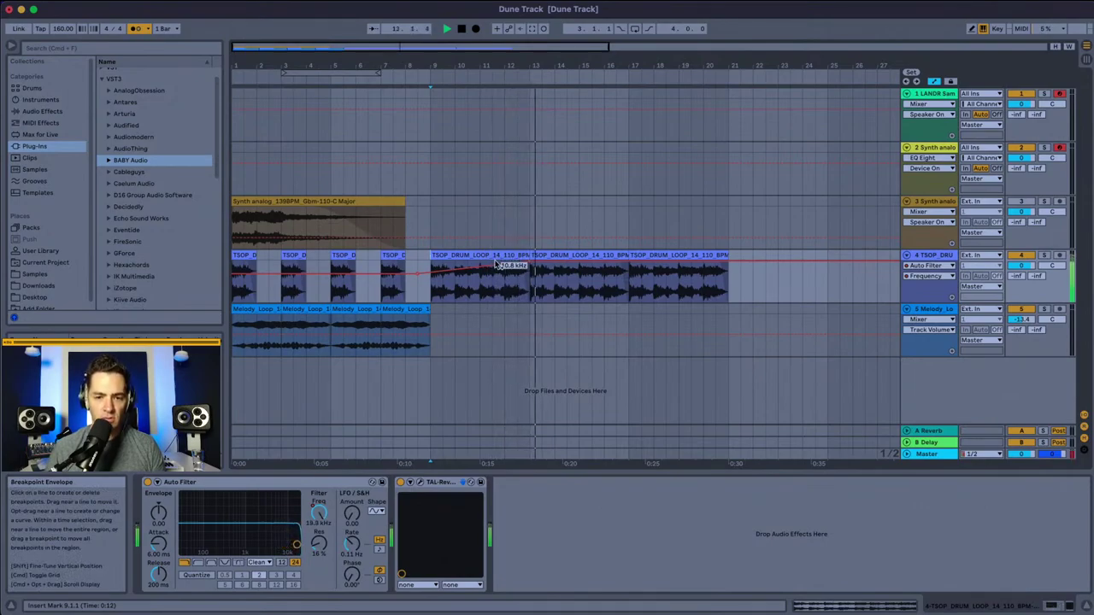
key("space")
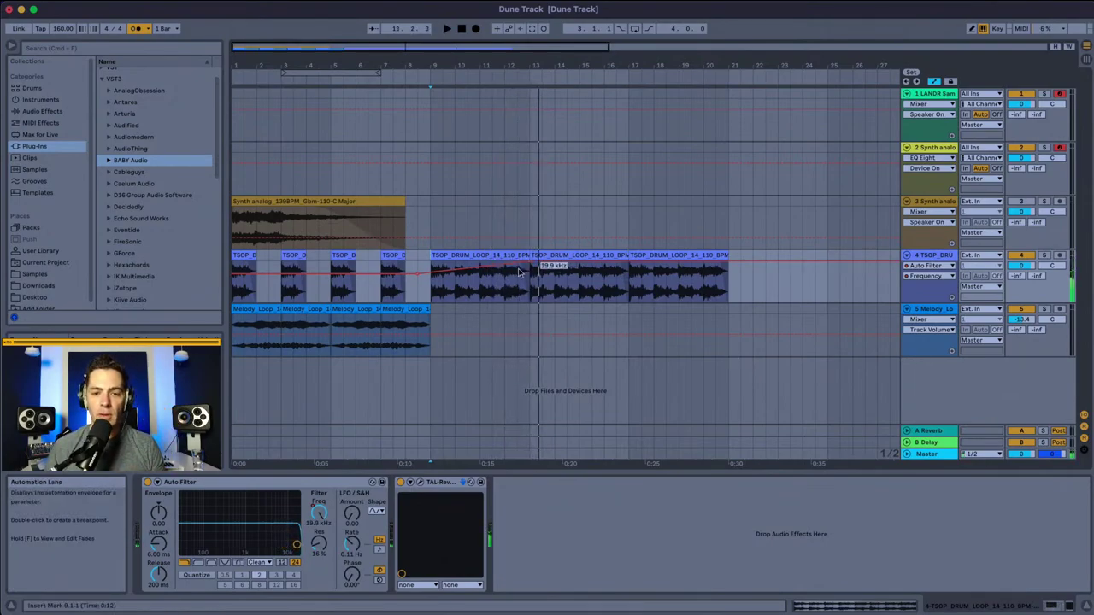
Step: Open the LANDR Samples plug-in on the first track and open Orchestral Pack For Epic Trailers from the favourite packs
left_click(930, 100)
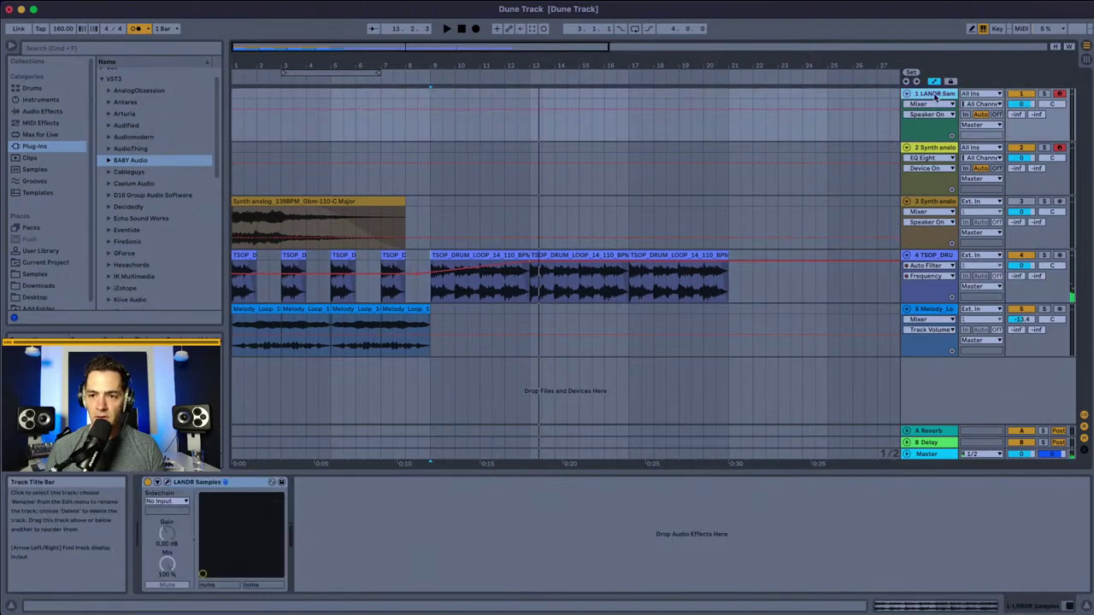
left_click(168, 483)
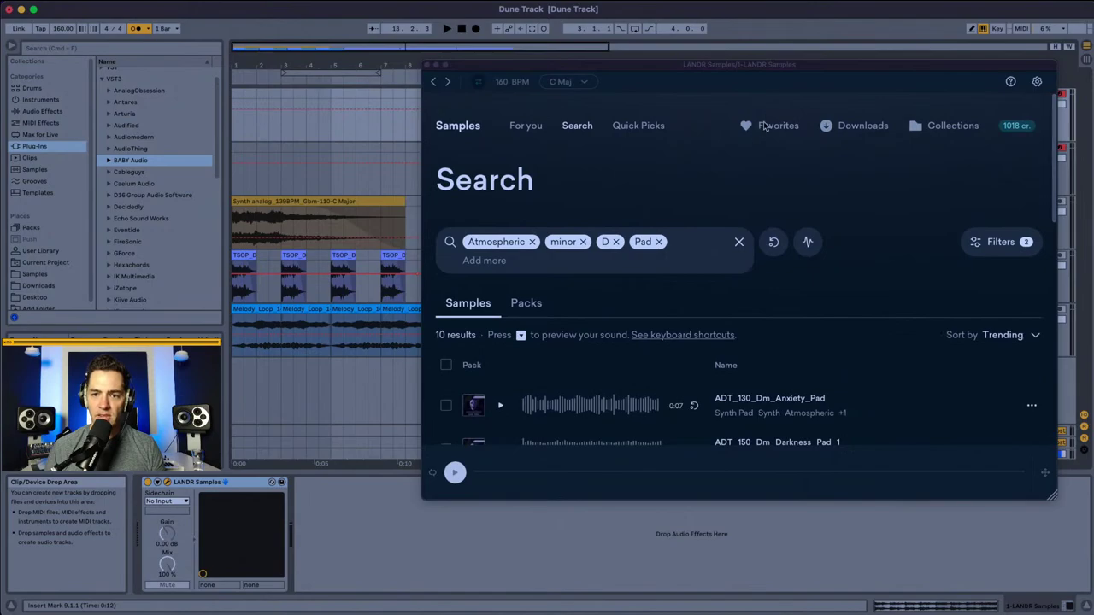
left_click(775, 127)
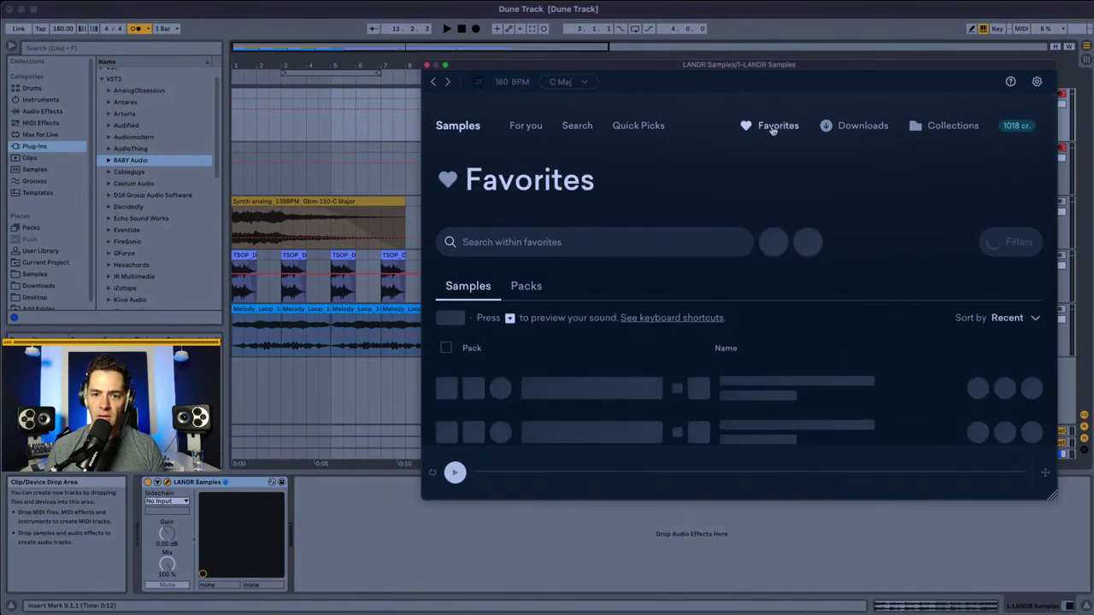
left_click(526, 287)
scroll(546, 307, "down", 3)
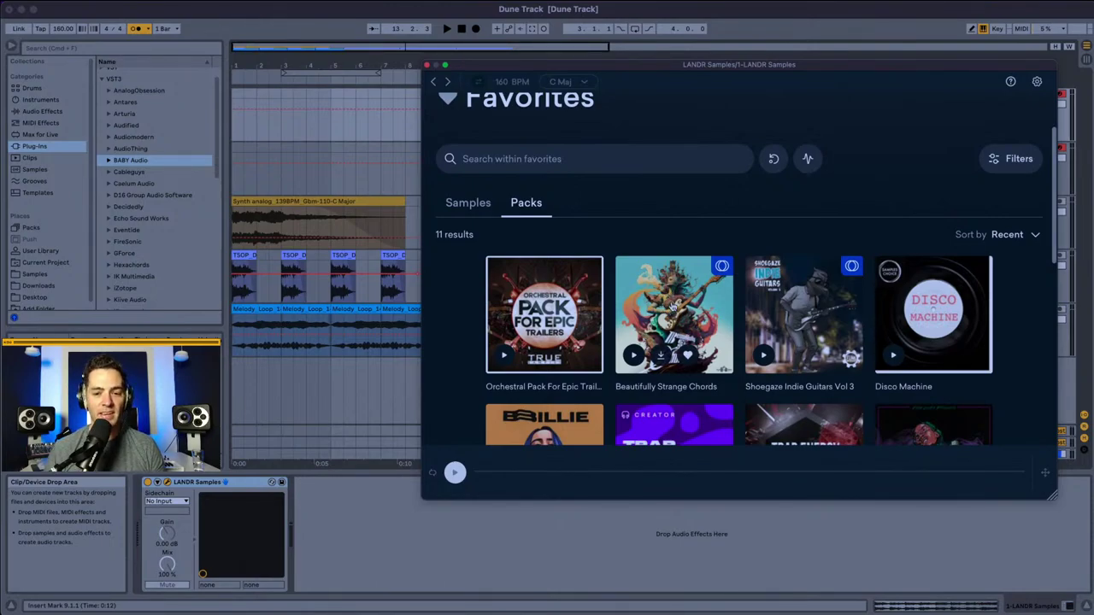
left_click(555, 313)
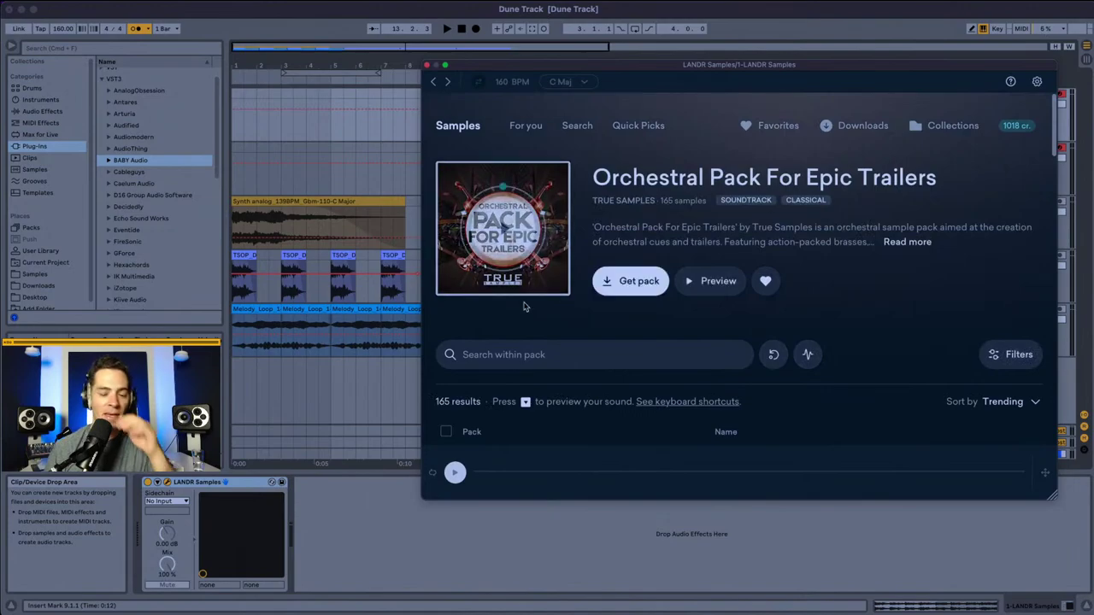
scroll(538, 256, "down", 5)
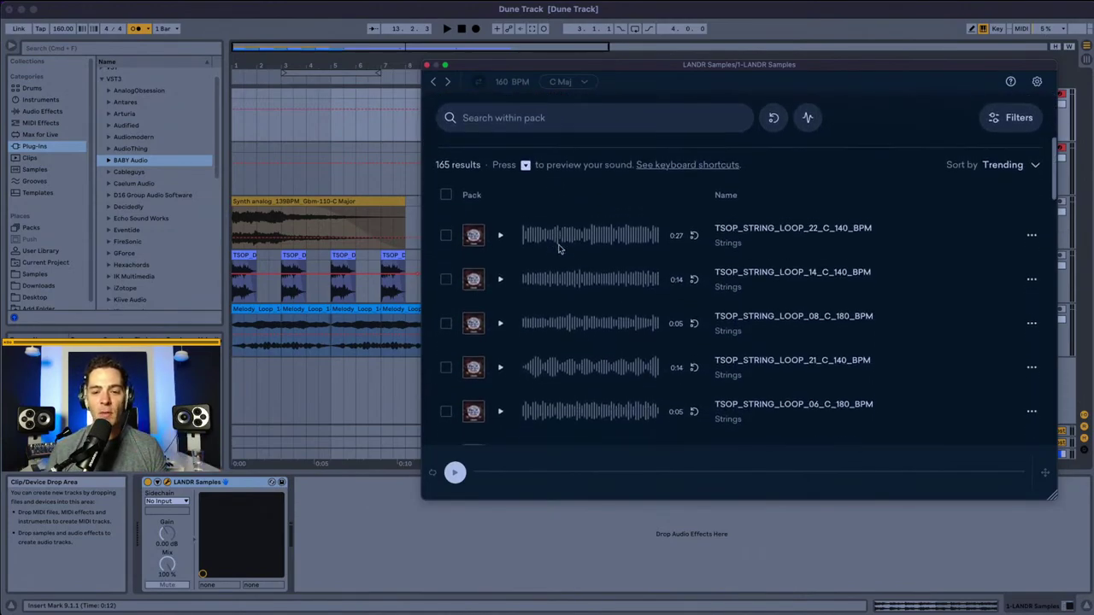
Step: Preview TSOP_DRUM_LOOP_17_100_BPM and TSOP_BRASS_LOOP_11_C_140_BPM in the orchestral pack
scroll(560, 249, "down", 3)
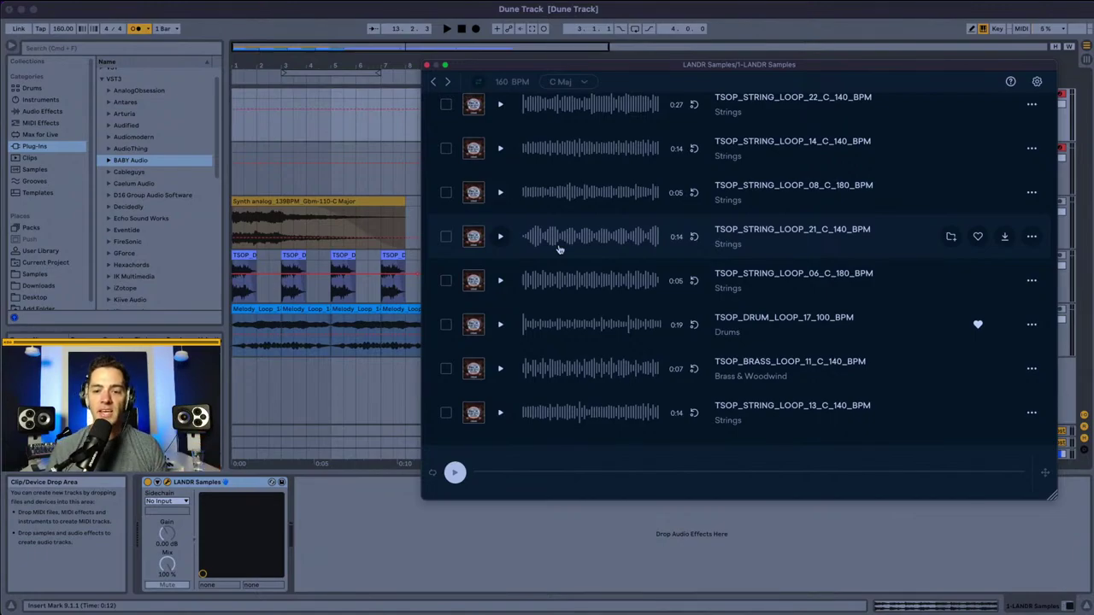
scroll(559, 249, "down", 1)
left_click(500, 275)
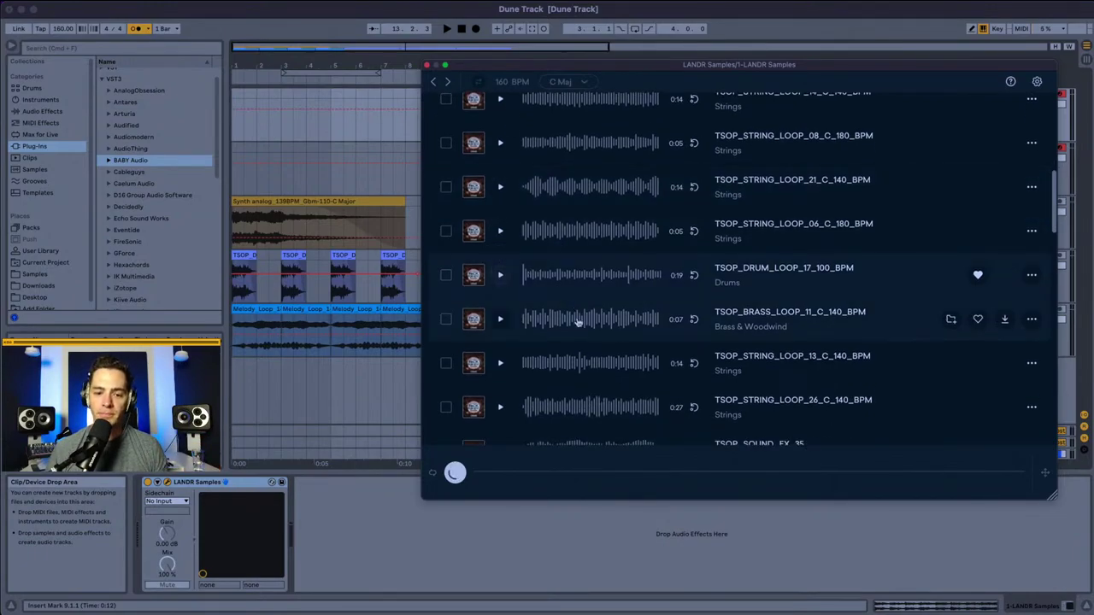
left_click(501, 319)
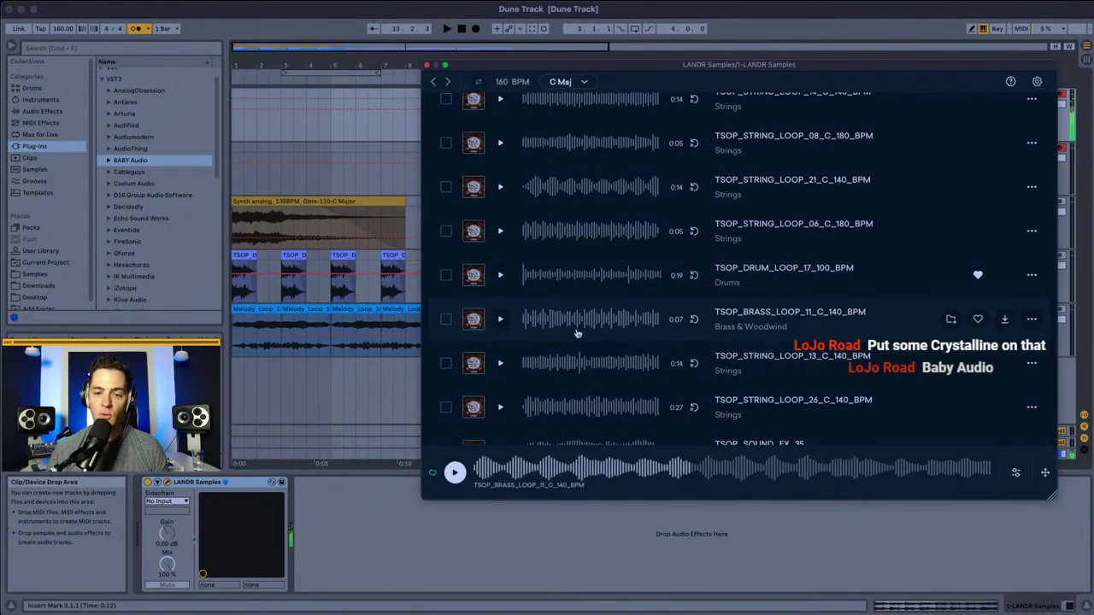
Step: Search within the orchestral pack for drums
left_click(473, 319)
left_click(556, 354)
type("drums")
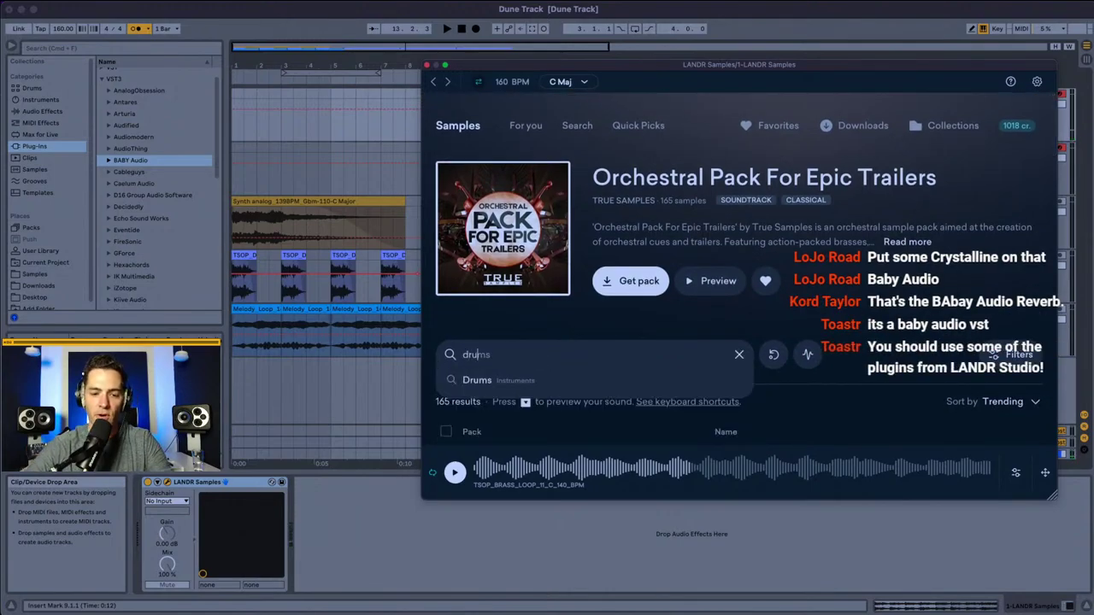
key("Return")
scroll(598, 257, "down", 5)
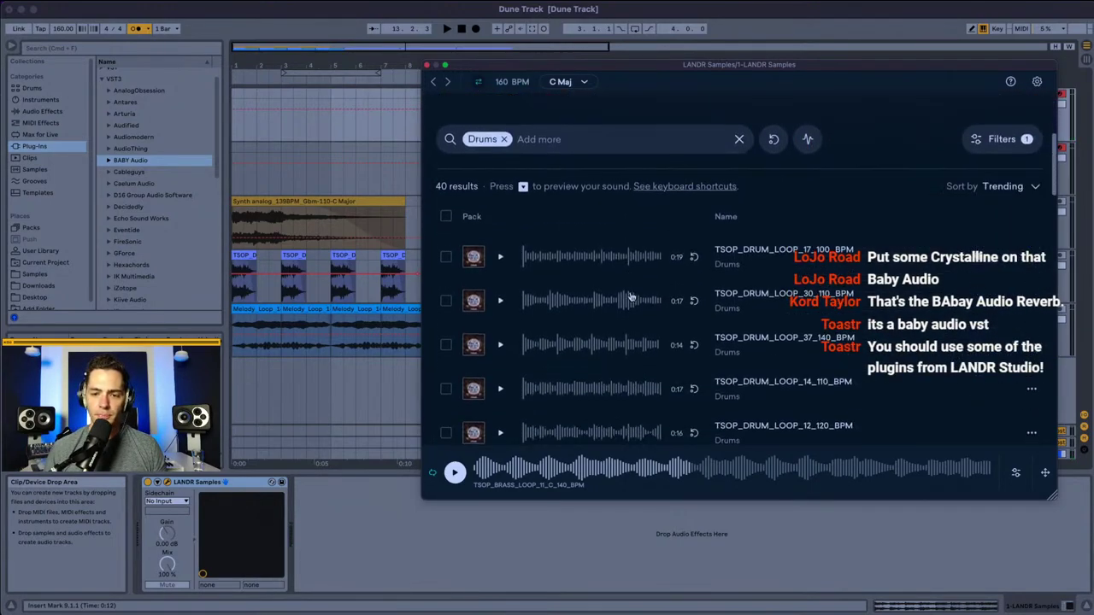
Step: Preview the TSOP drum loops 30_110, 14_110, 12_120 and 06_155 one after another
left_click(500, 245)
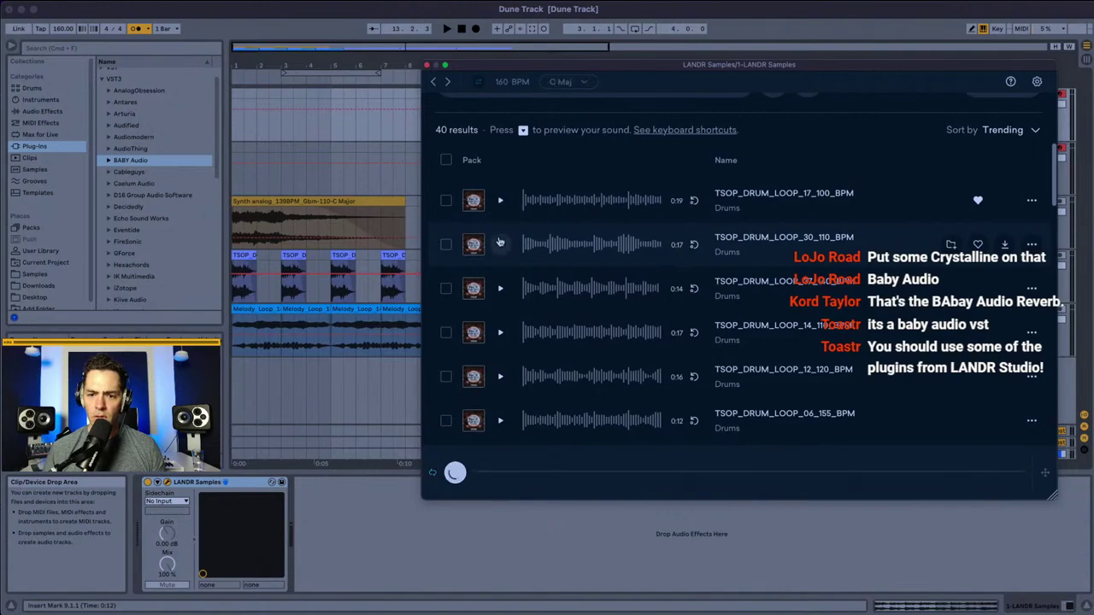
left_click(500, 332)
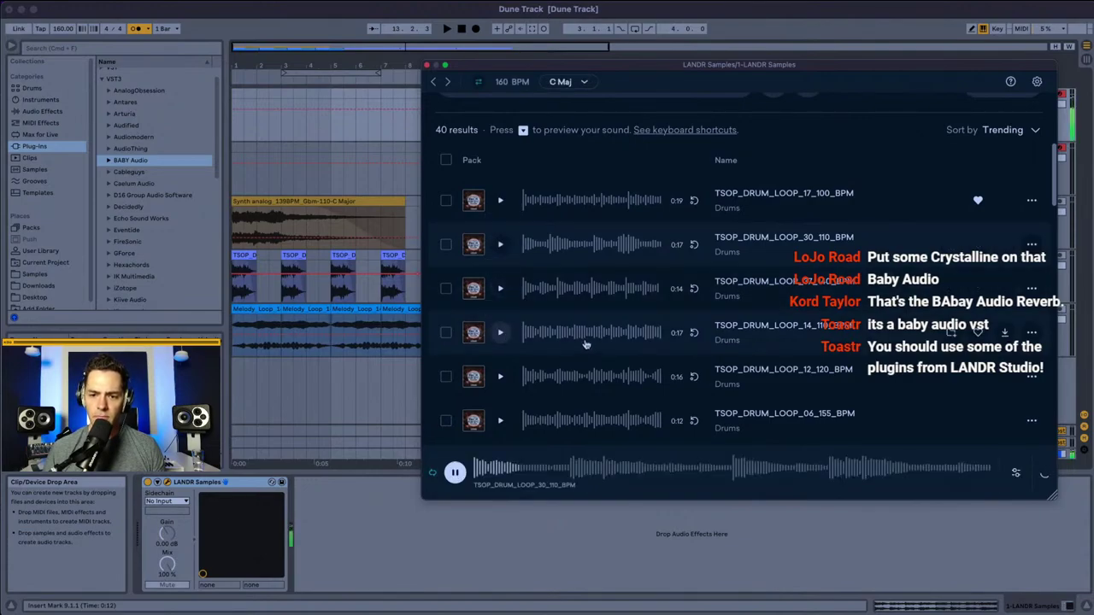
scroll(504, 329, "down", 1)
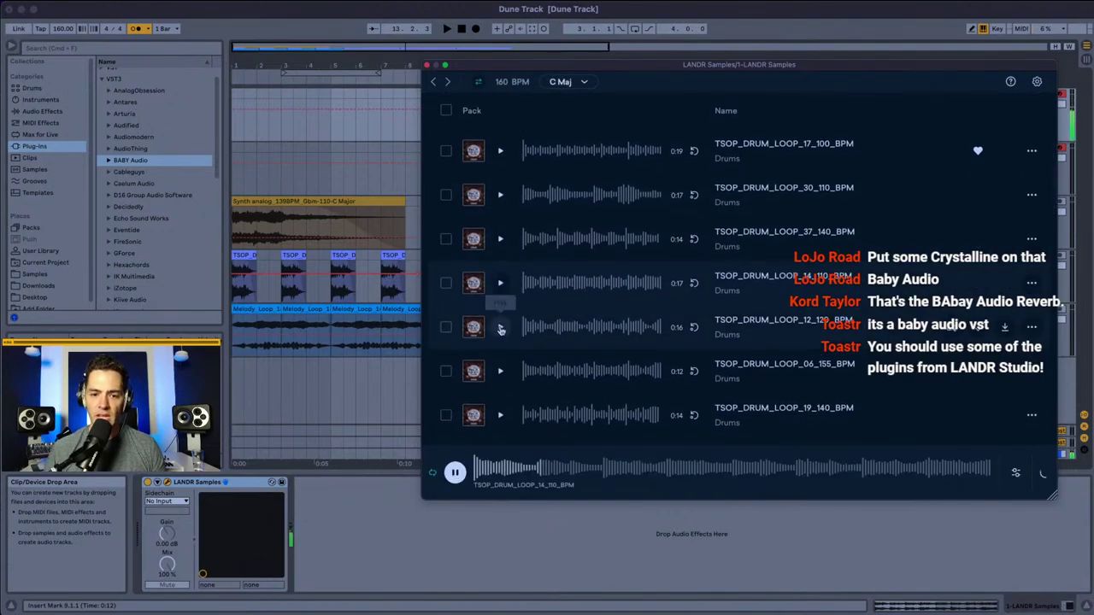
left_click(501, 327)
scroll(501, 331, "down", 1)
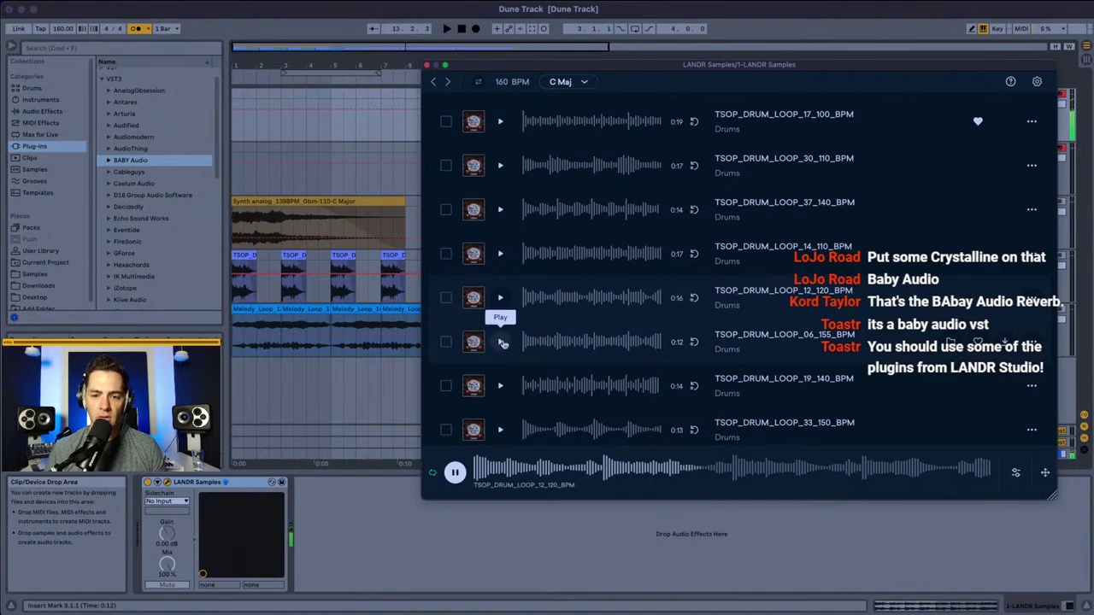
left_click(503, 343)
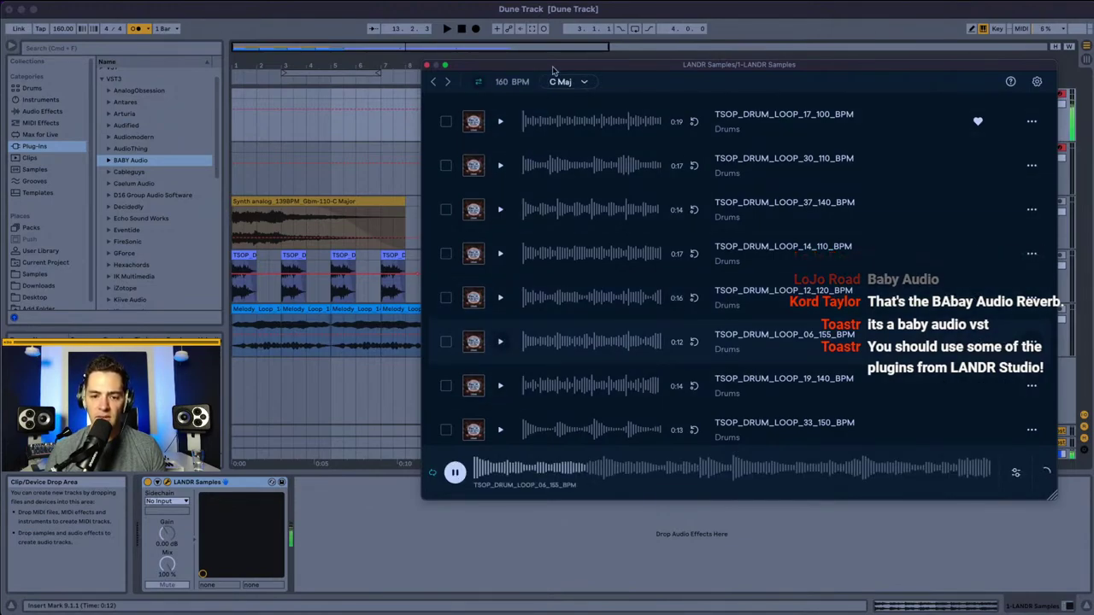
Step: Place TSOP_DRUM_LOOP_06_155_BPM on a new track below the melody track, starting at bar 21
left_click_drag(552, 70, 283, 176)
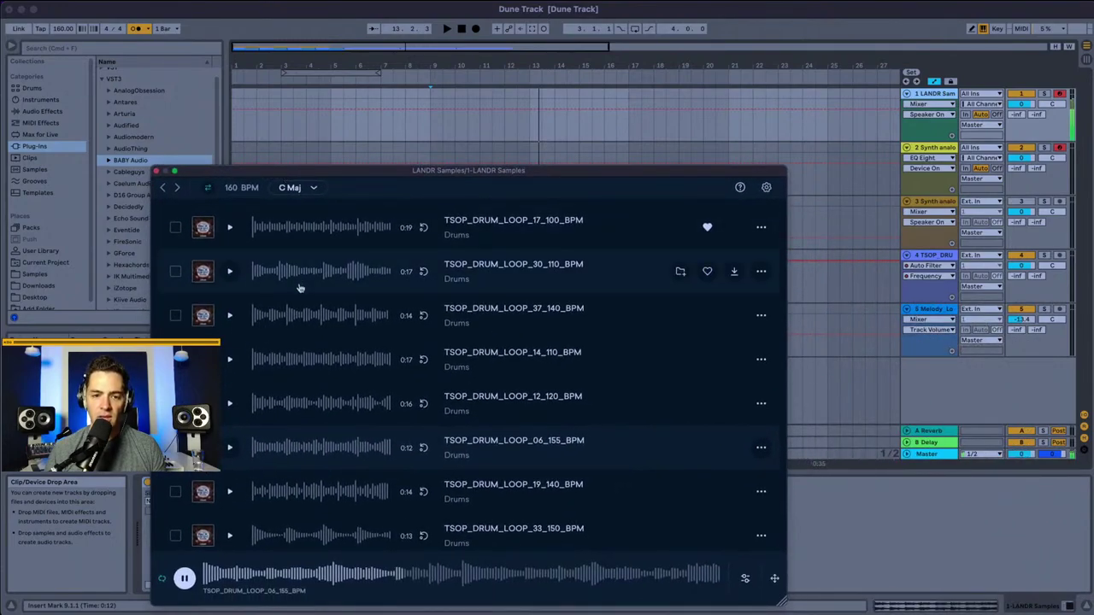
left_click_drag(556, 171, 353, 129)
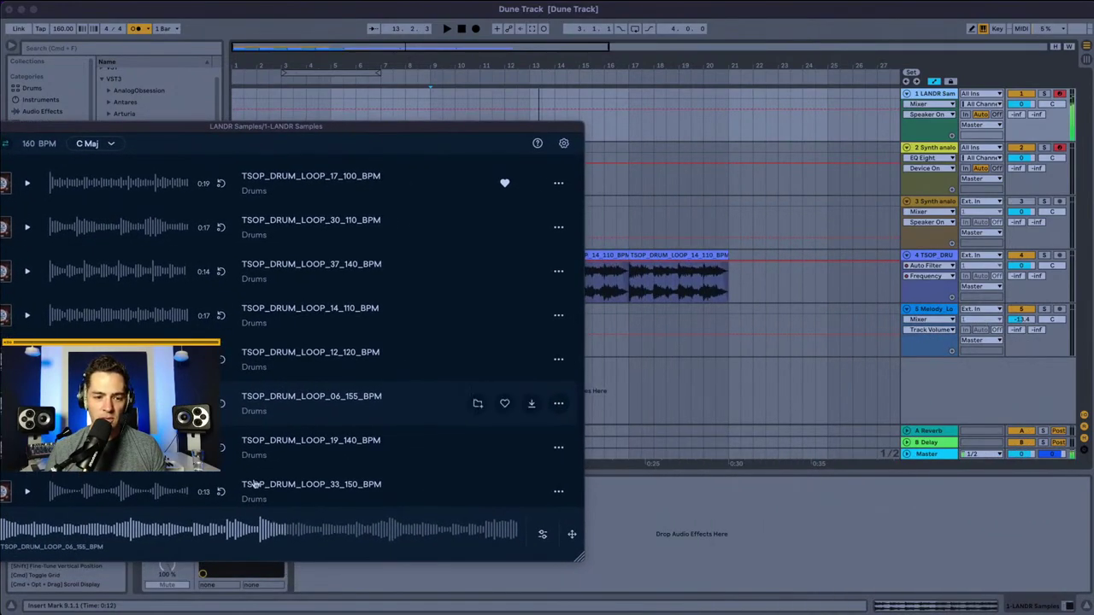
left_click_drag(742, 327, 726, 381)
left_click_drag(147, 138, 447, 174)
Step: Clear the Drums filter from the pack search and look through the recommended sample packs
scroll(436, 257, "up", 10)
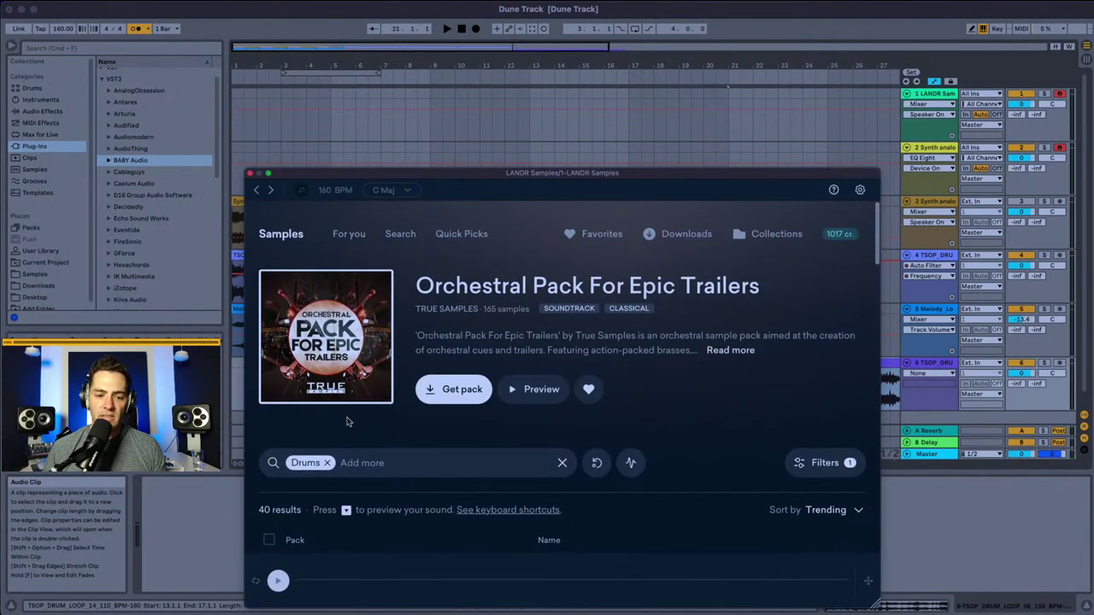
left_click(327, 462)
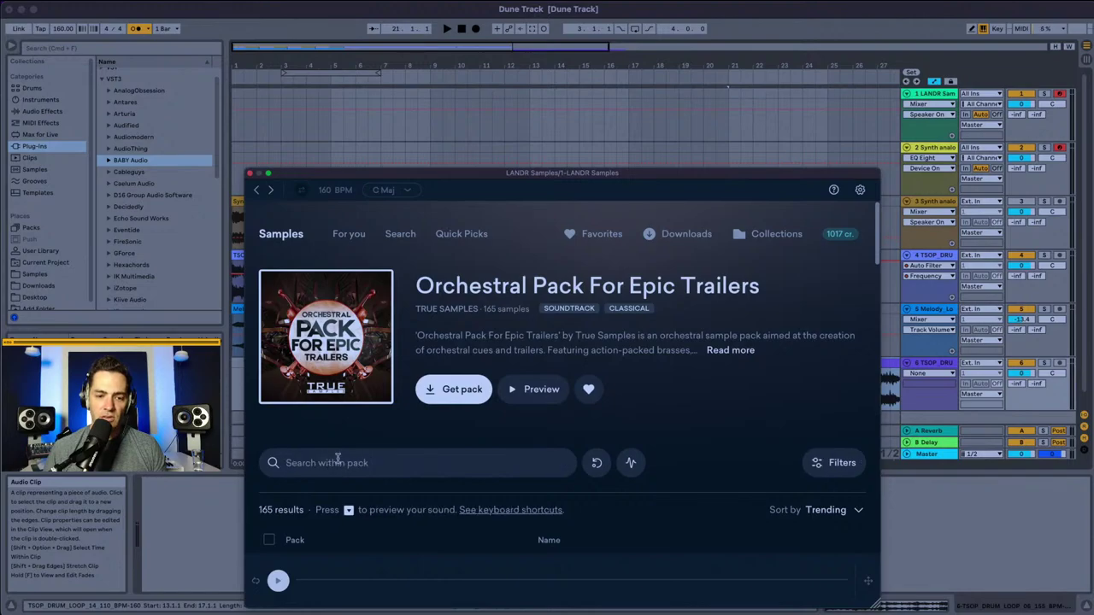
left_click(350, 236)
scroll(316, 310, "down", 2)
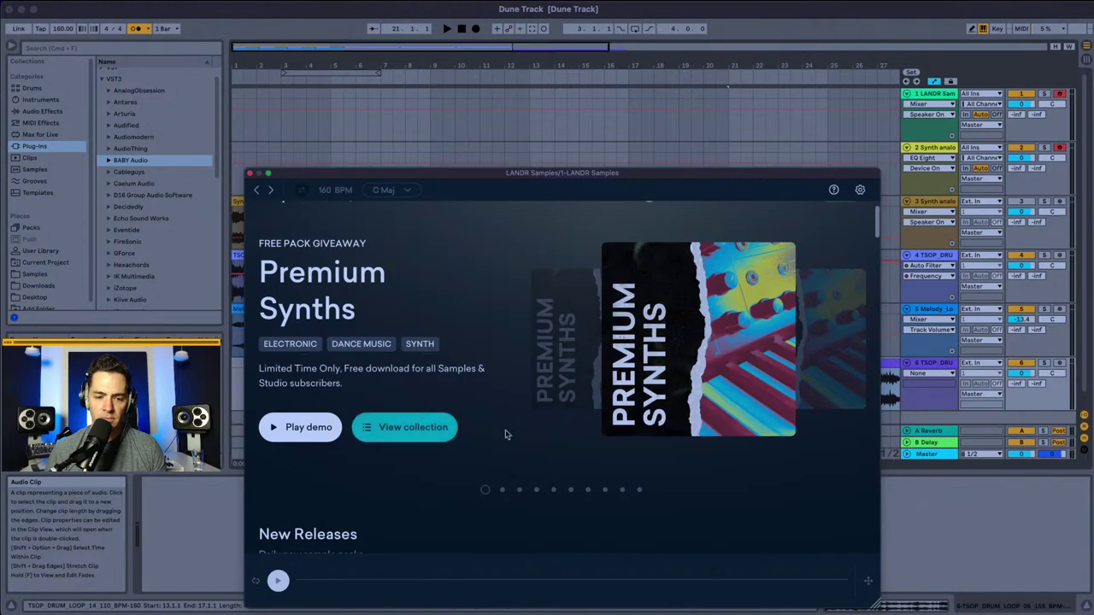
scroll(505, 435, "down", 5)
scroll(505, 435, "up", 6)
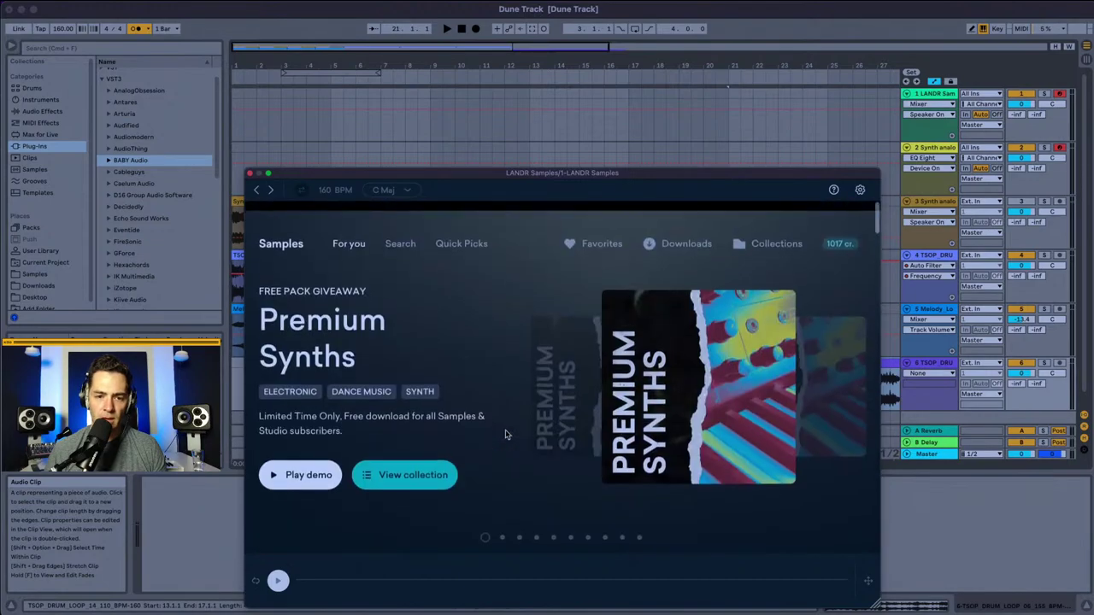
Step: Search the whole sample library for "pulse synth"
left_click(400, 234)
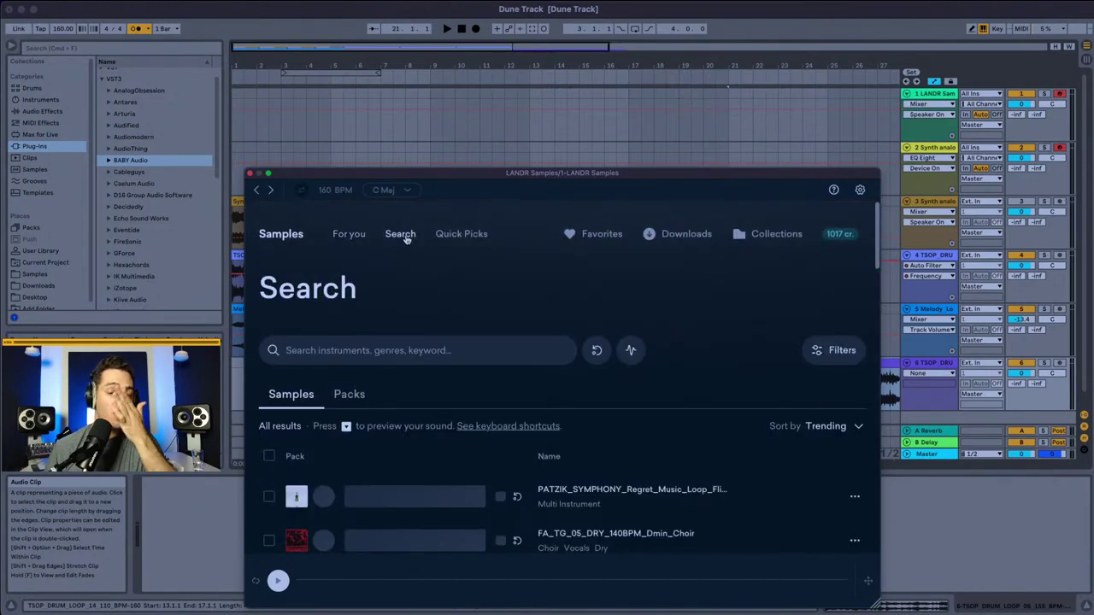
left_click(390, 351)
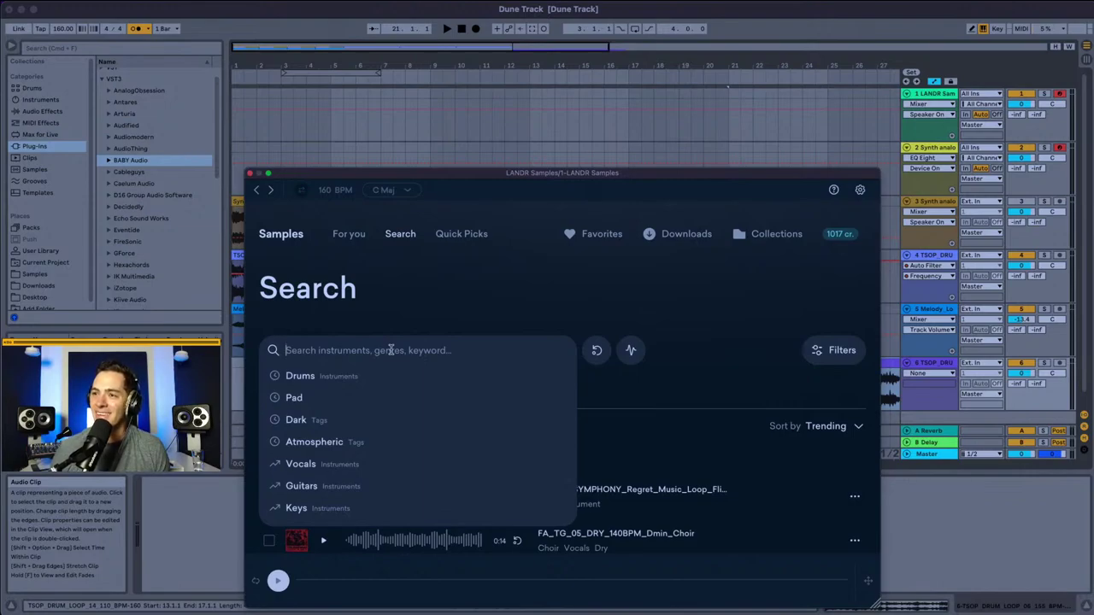
type("pulse synth")
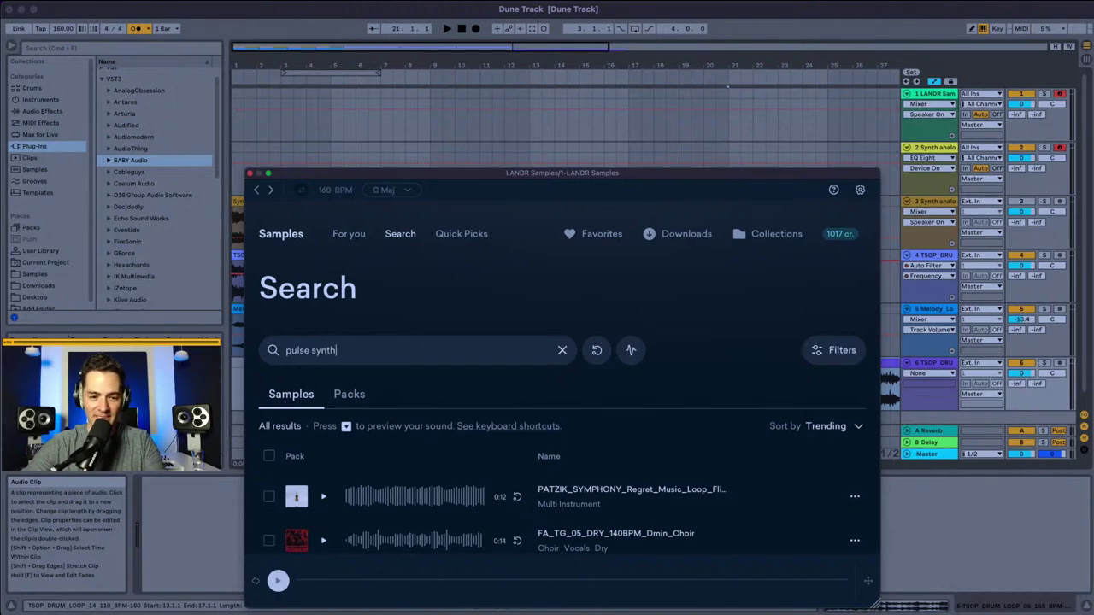
key("Return")
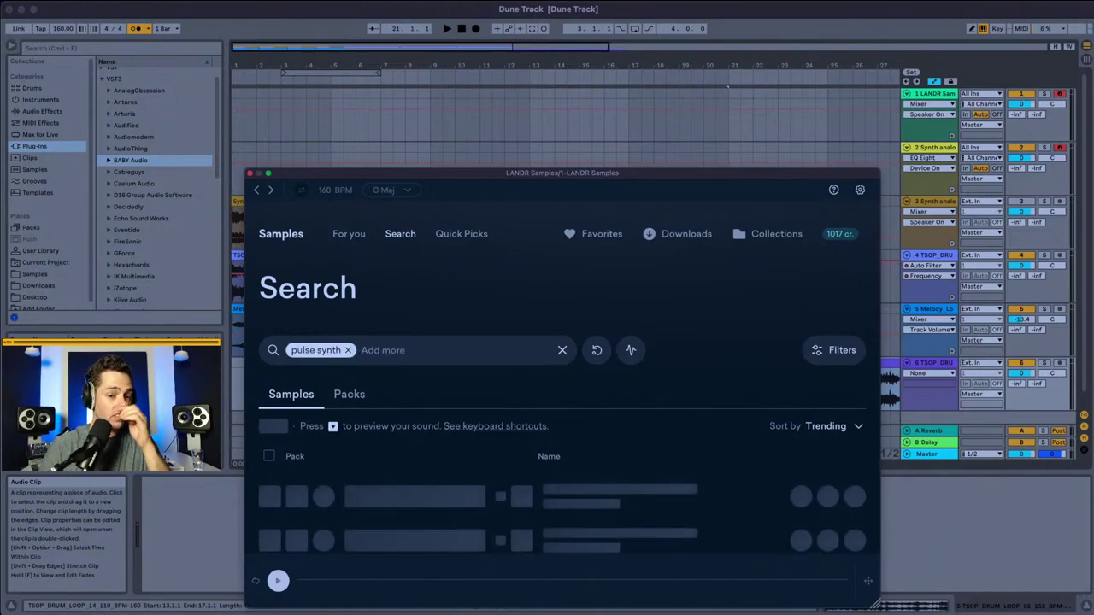
left_click_drag(439, 175, 471, 74)
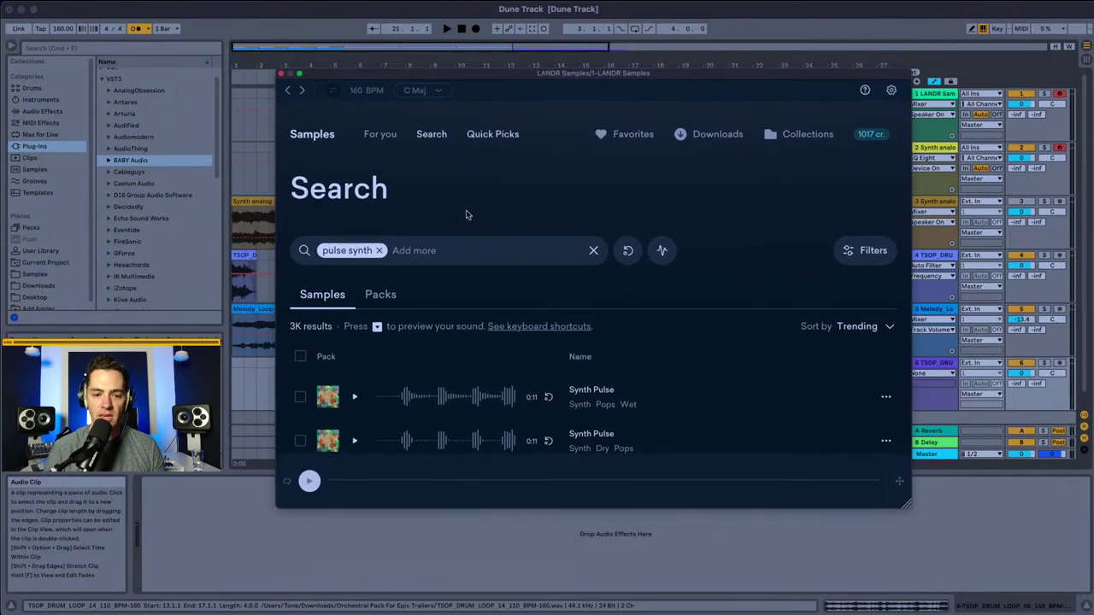
Step: Preview Synth Beyond Pulse, Neon Pulse - Synth EMin 104_02 and UIDHV3_ck4_Pulse Synth from the search results
scroll(467, 214, "down", 3)
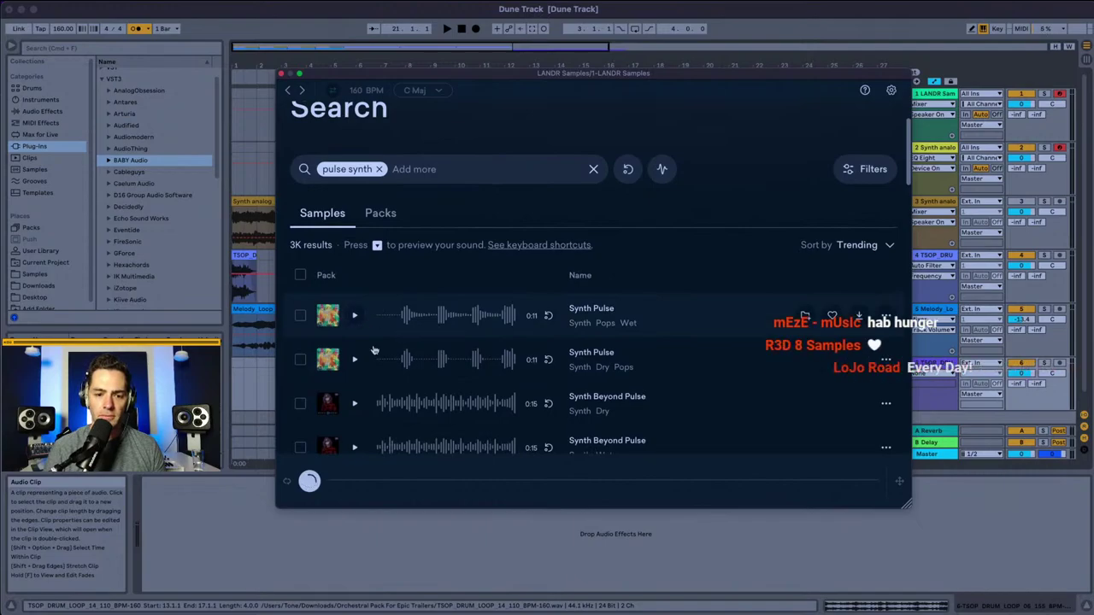
left_click(354, 403)
scroll(395, 376, "down", 1)
scroll(395, 376, "down", 2)
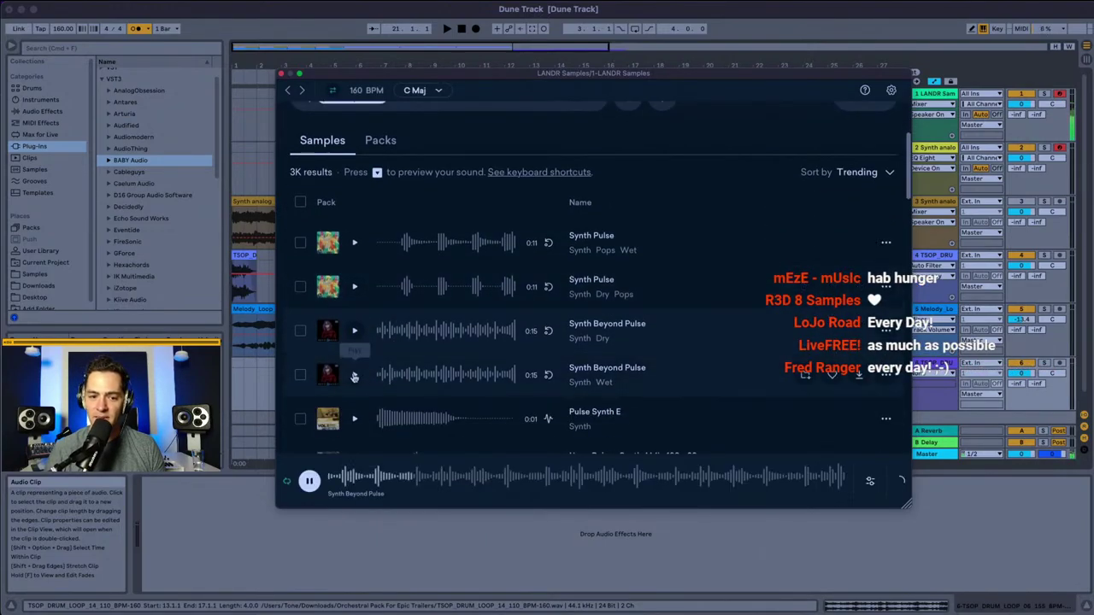
scroll(401, 385, "down", 3)
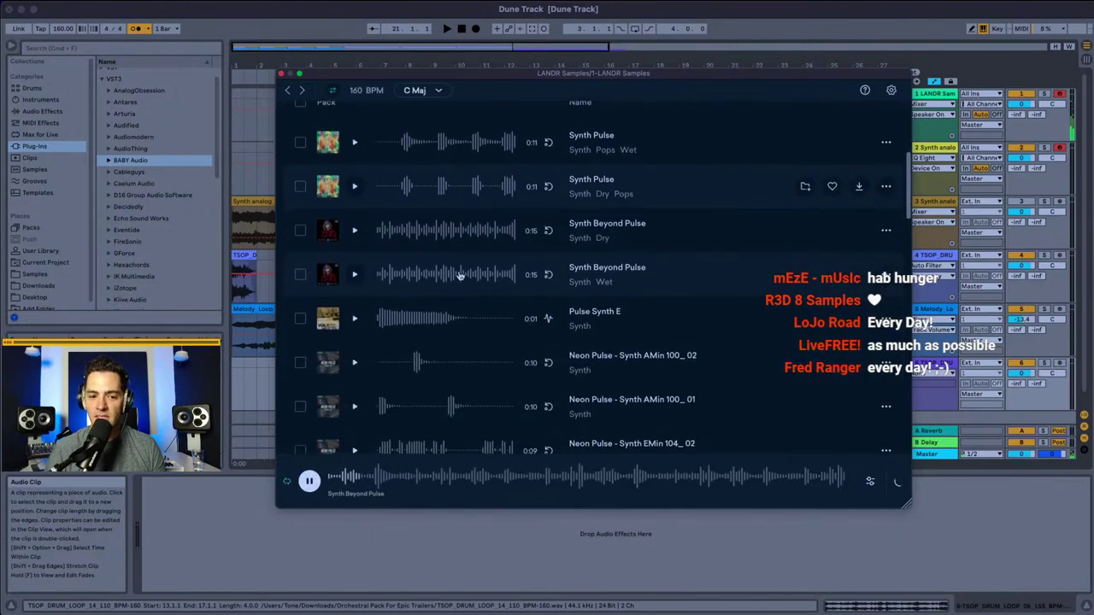
scroll(359, 342, "down", 3)
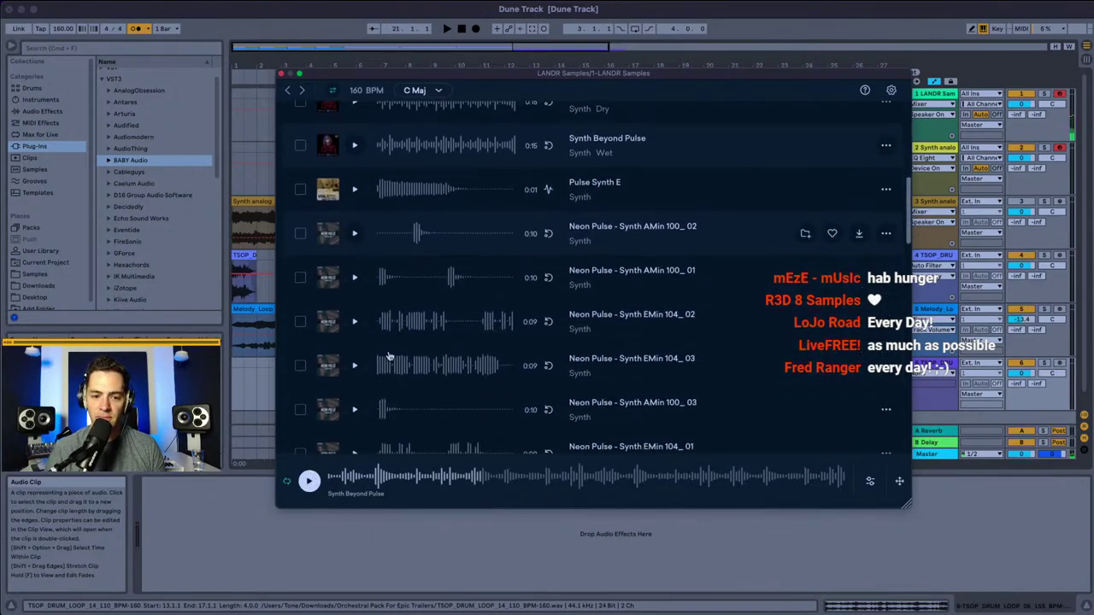
left_click(356, 300)
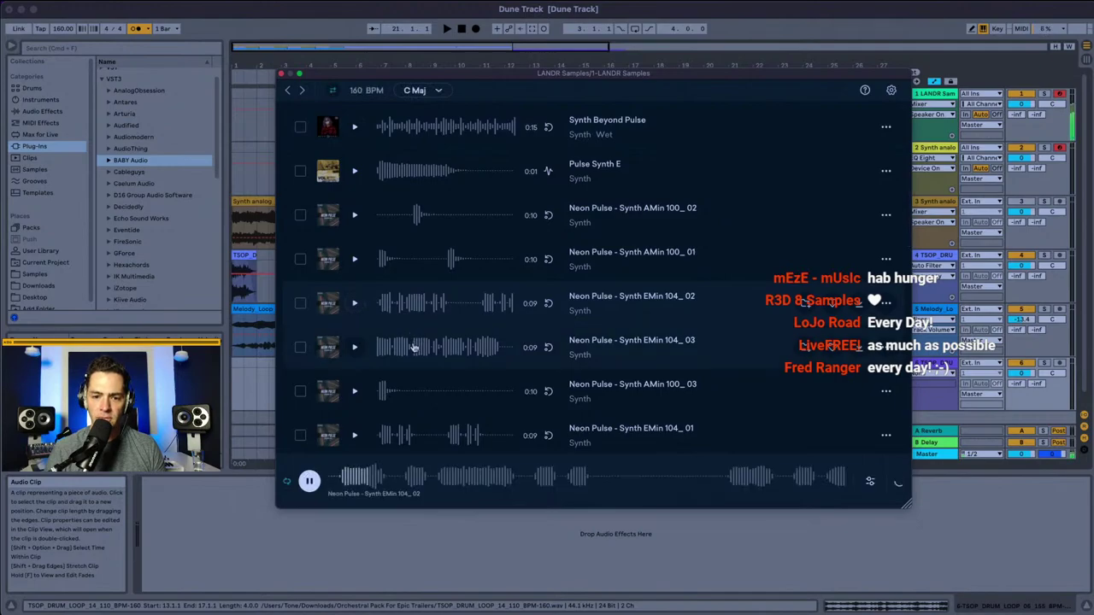
left_click(309, 481)
scroll(392, 325, "down", 2)
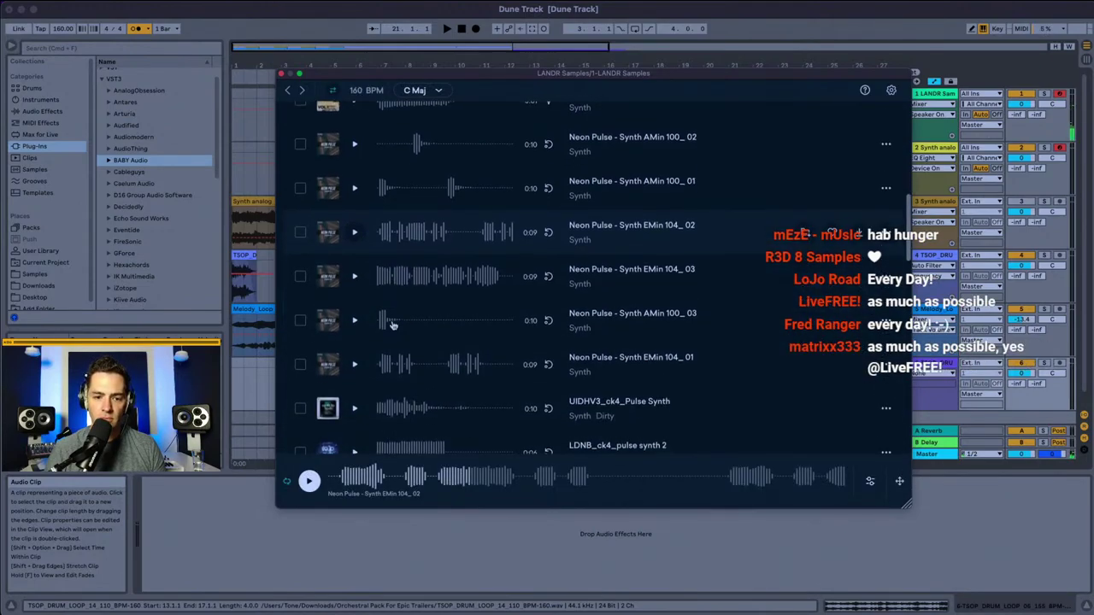
left_click(352, 409)
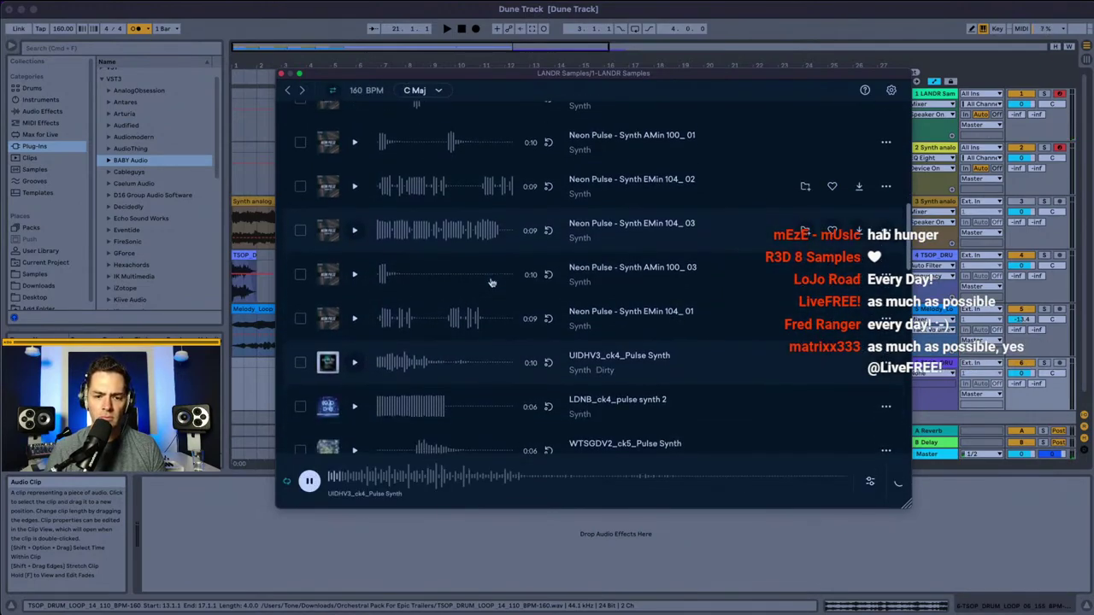
Step: Narrow the pulse synth search with the Bass music genre and preview LDNB_ck4_pulse synth 1
scroll(489, 280, "up", 10)
left_click(400, 251)
type("ba")
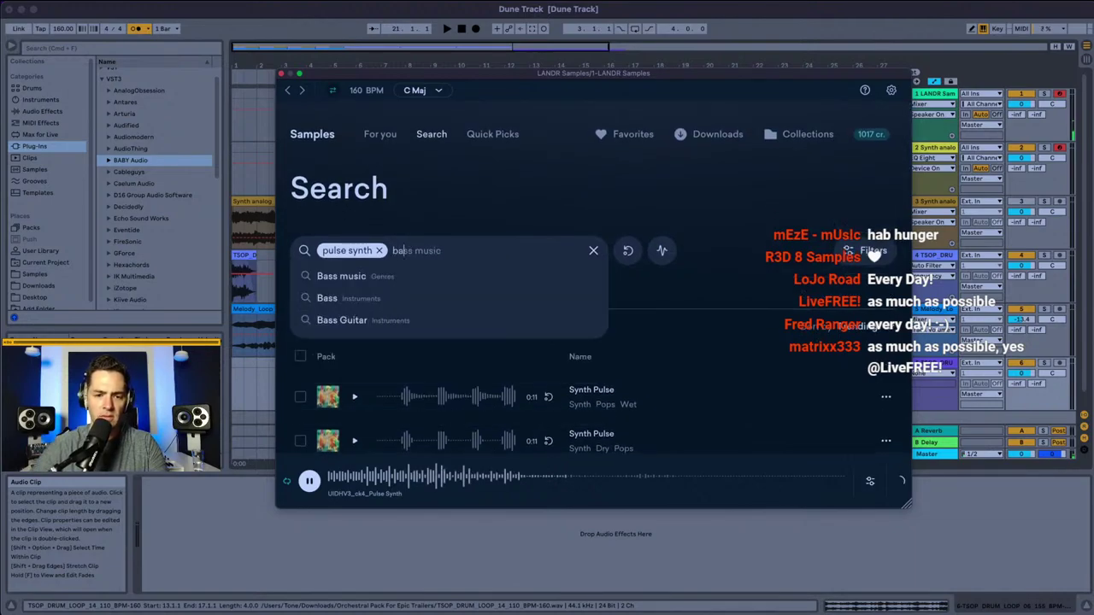
type("ss")
key("Return")
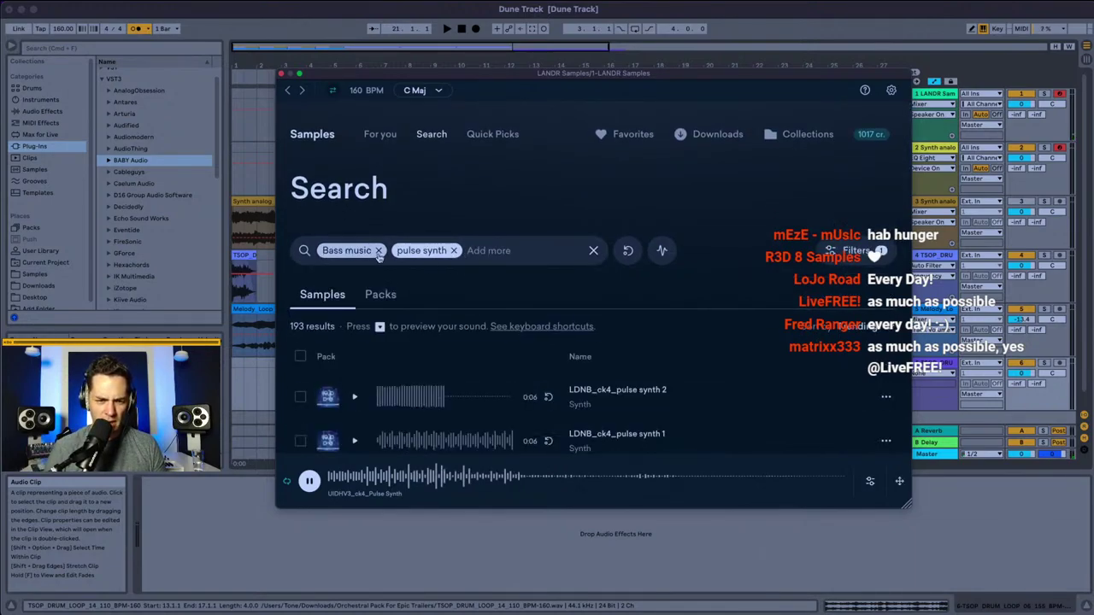
scroll(444, 385, "down", 1)
left_click(483, 438)
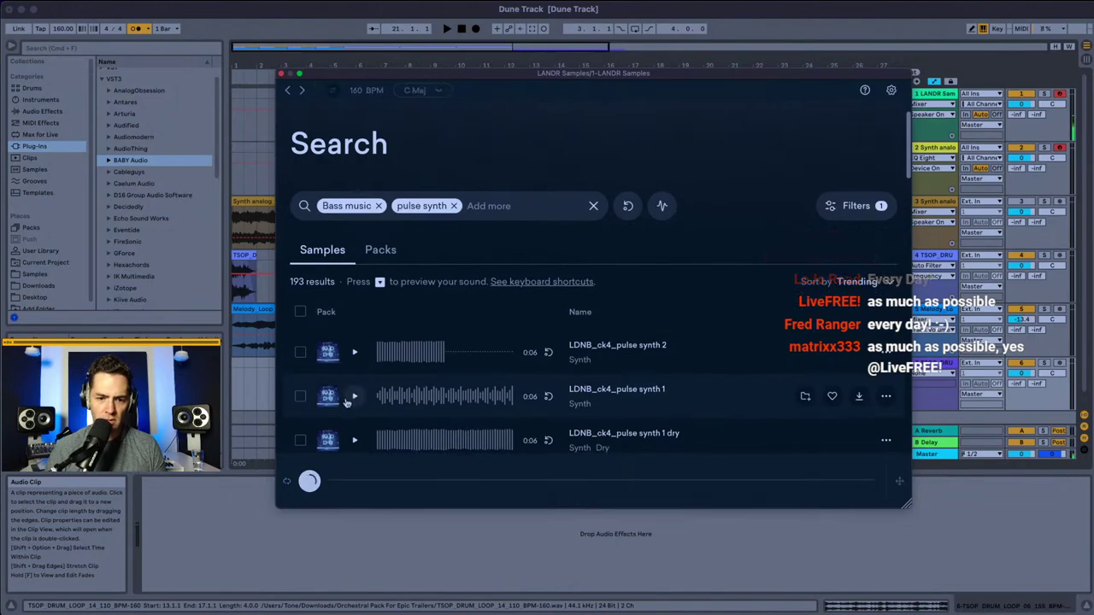
scroll(427, 376, "down", 3)
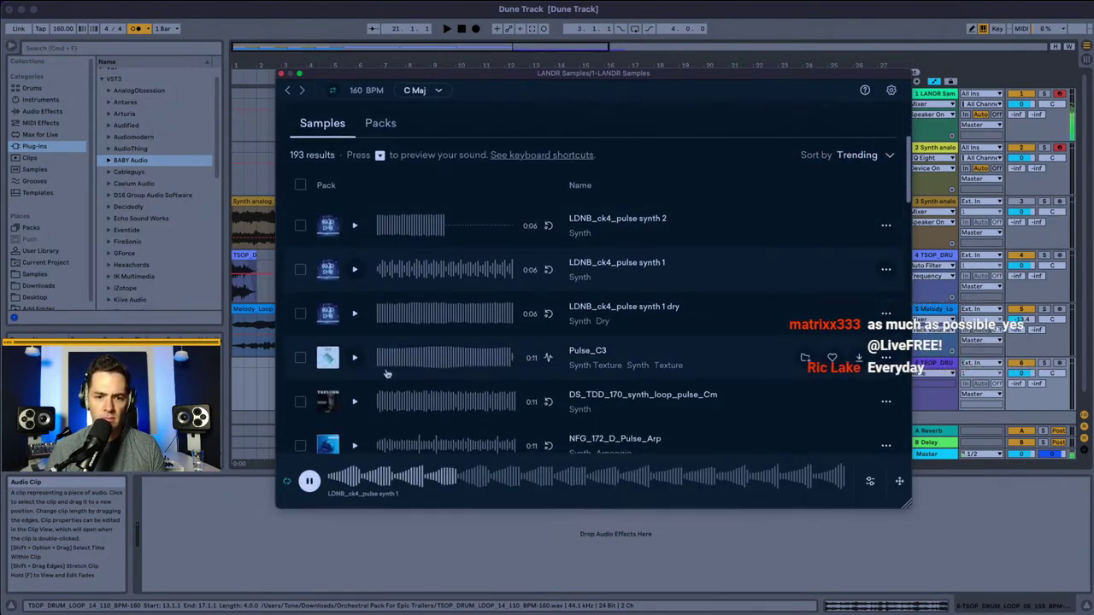
Step: Replace the Bass music filter with the additional search term "bass synth"
scroll(376, 299, "up", 5)
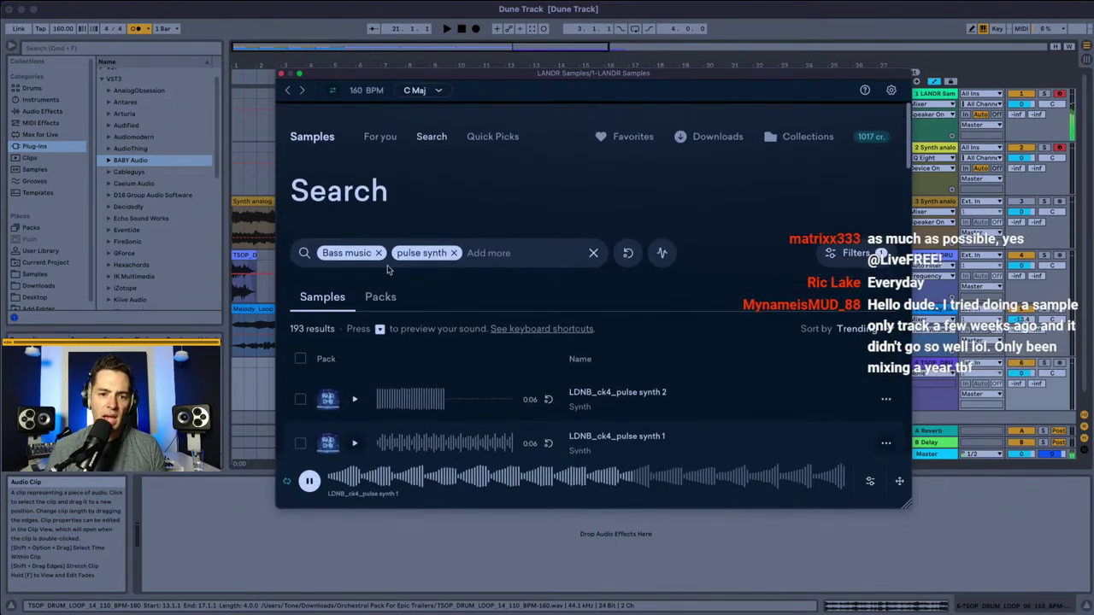
left_click(378, 251)
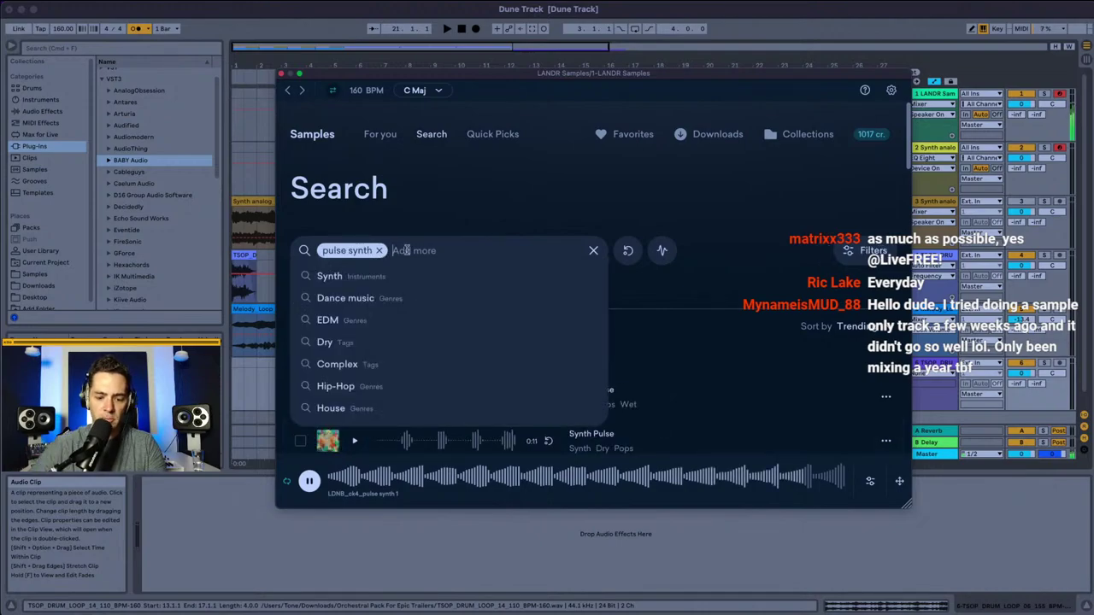
type("bass synth")
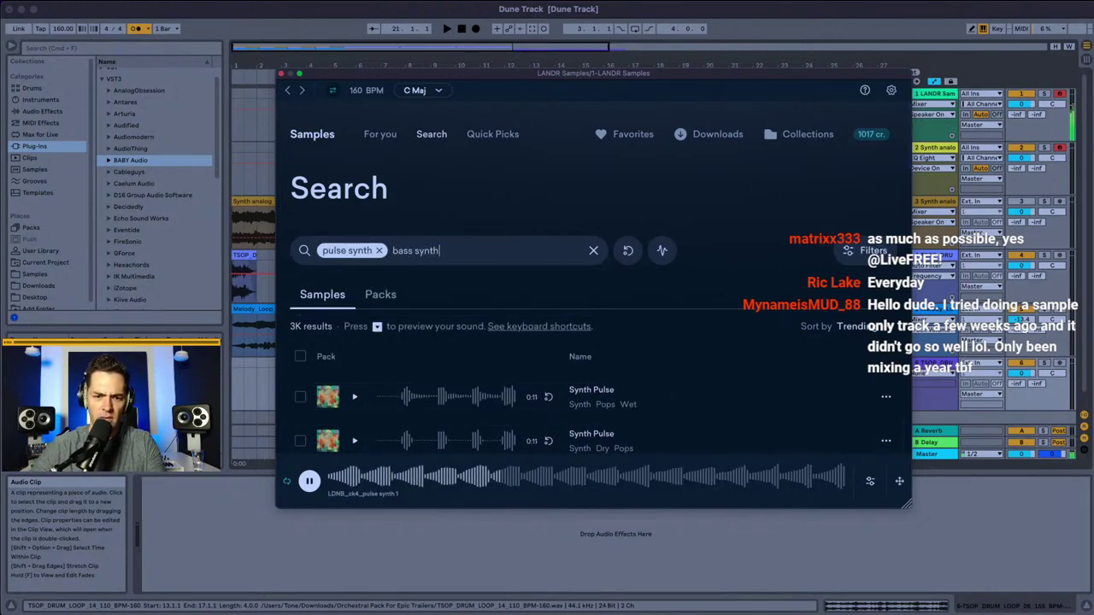
key("Return")
Step: Preview the first bass synth results and add LFPR_115_Cm_Phase_Synth_Bass_1 to the favorites
scroll(478, 215, "down", 3)
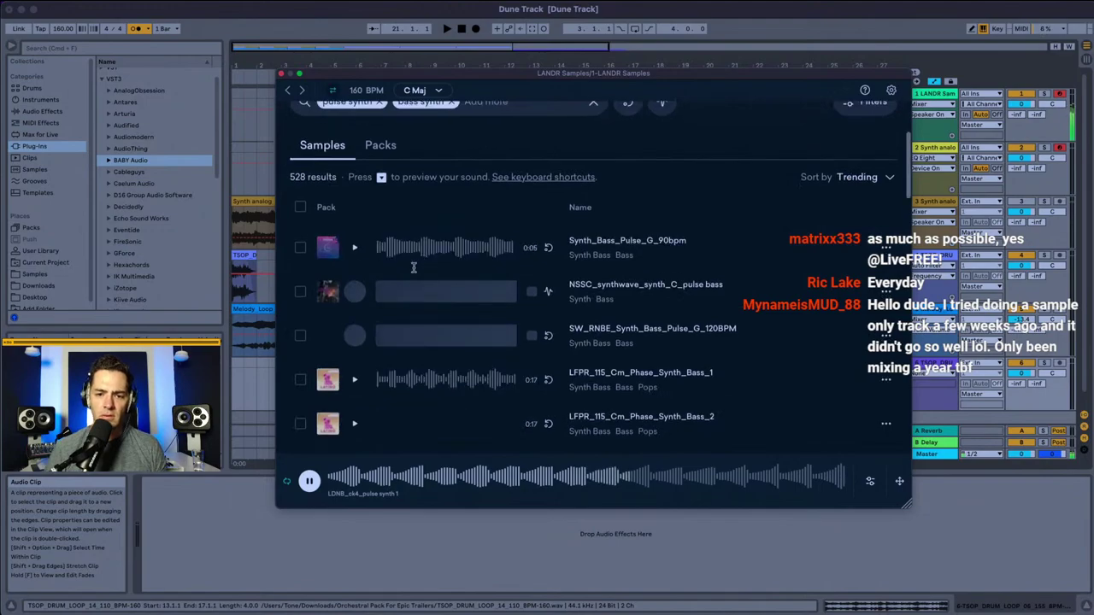
left_click(359, 248)
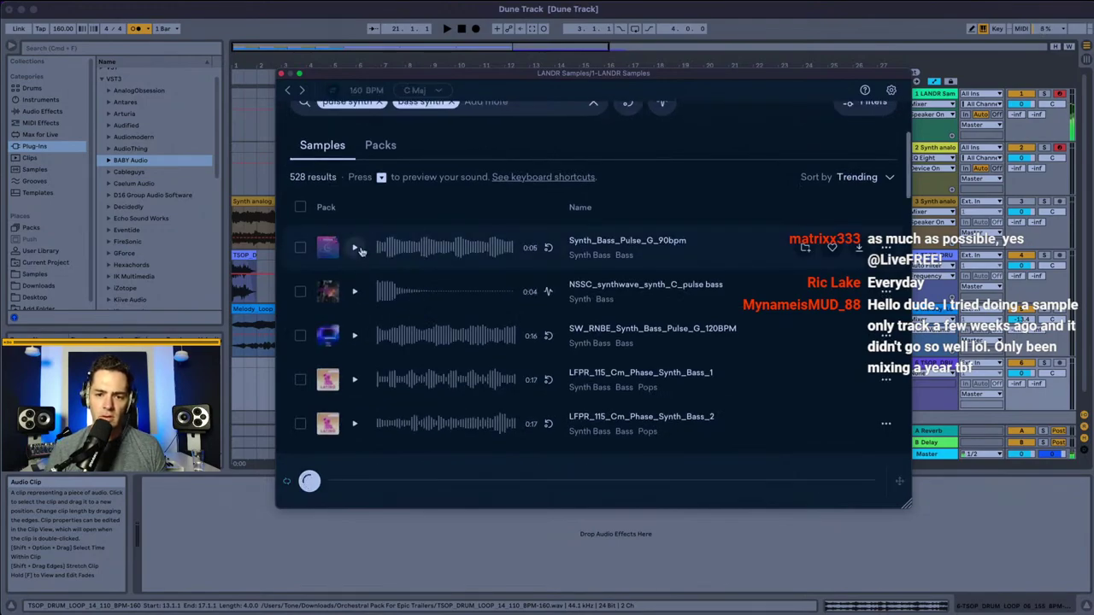
left_click(354, 291)
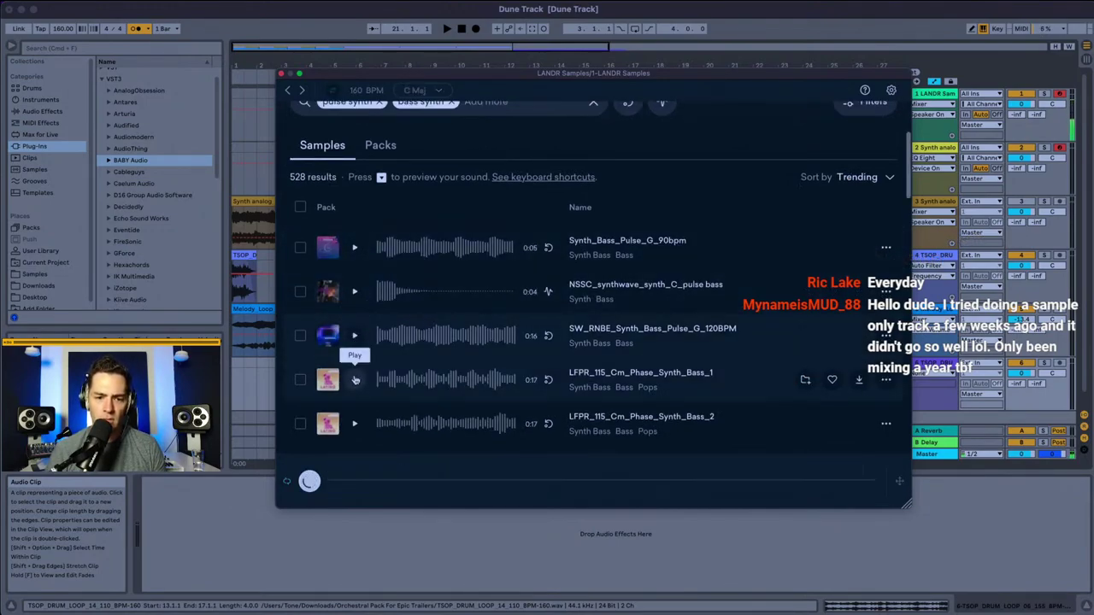
left_click(355, 380)
scroll(507, 261, "down", 3)
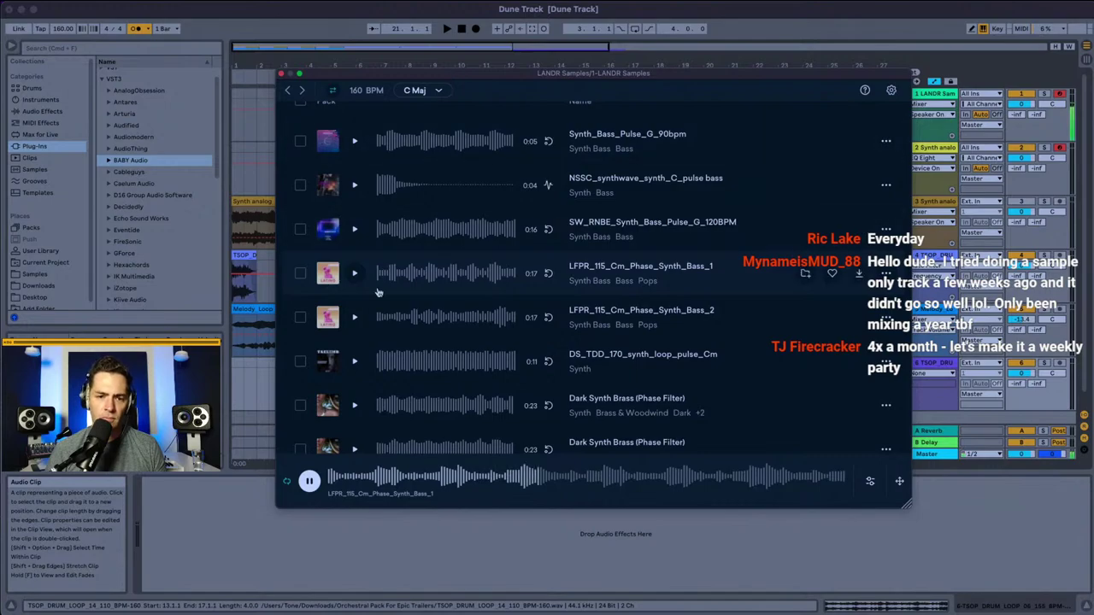
left_click(833, 273)
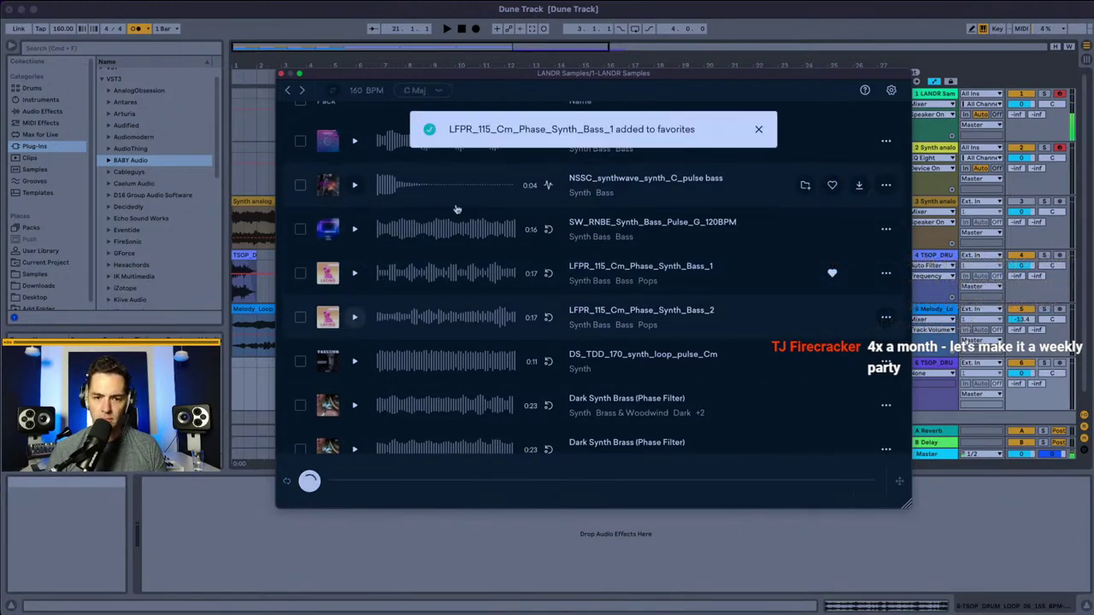
Step: Preview the ESM Deep House Bass loops Blob, Notes and Cutoff further down the results
scroll(457, 208, "down", 2)
scroll(346, 376, "down", 2)
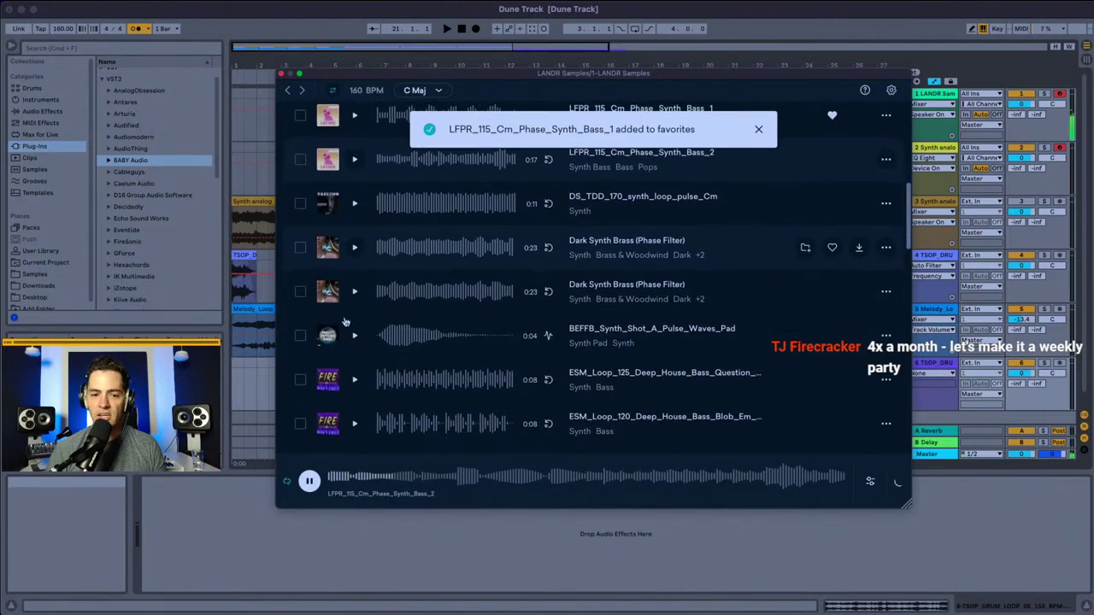
left_click(354, 424)
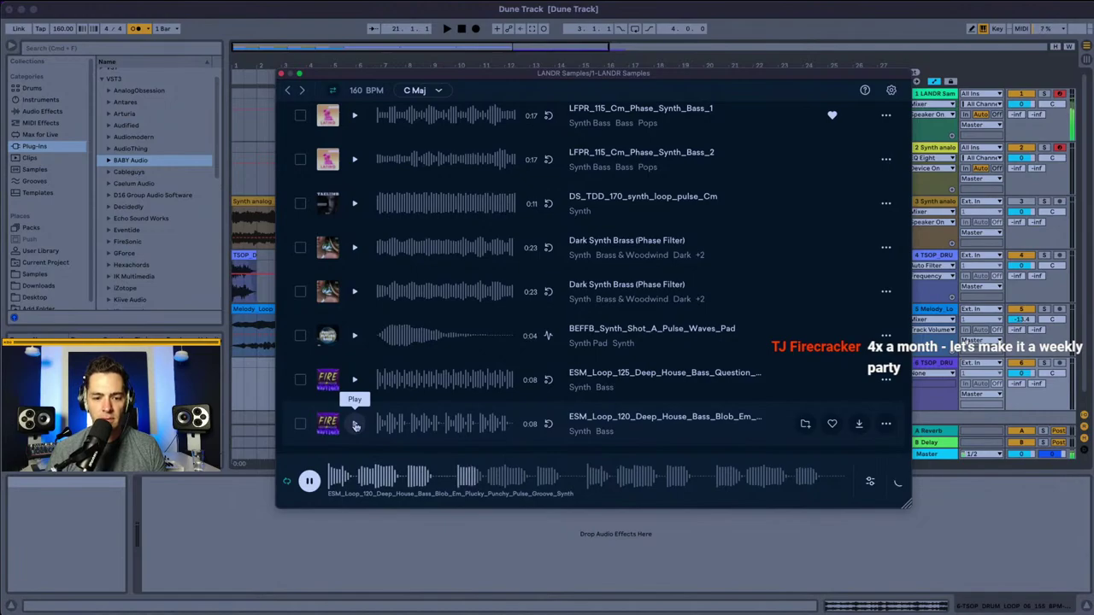
scroll(354, 402, "down", 2)
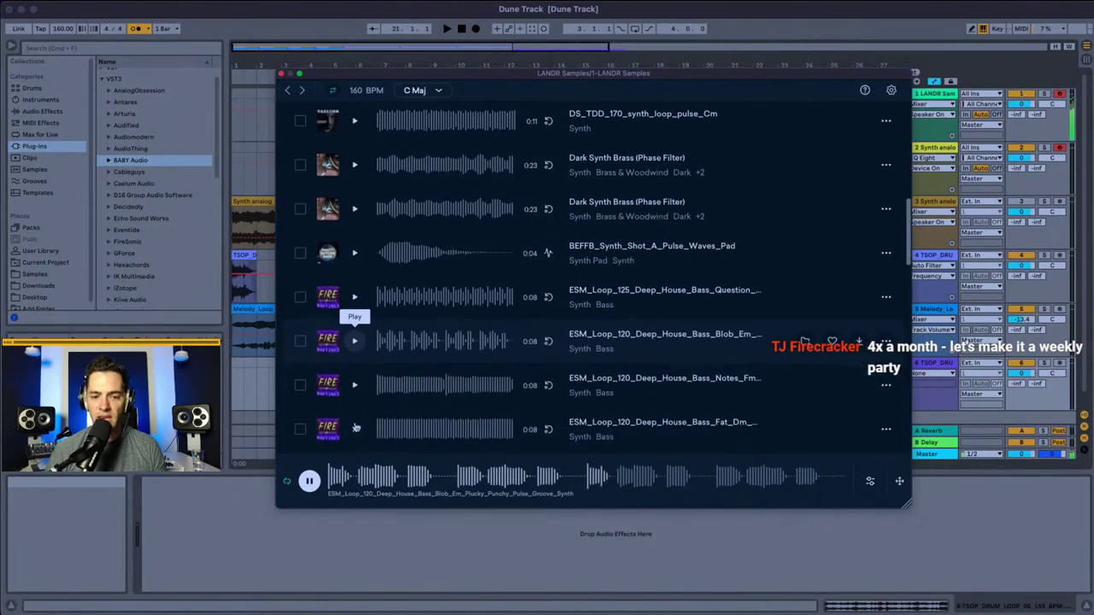
left_click(354, 378)
scroll(470, 282, "down", 2)
scroll(469, 282, "down", 3)
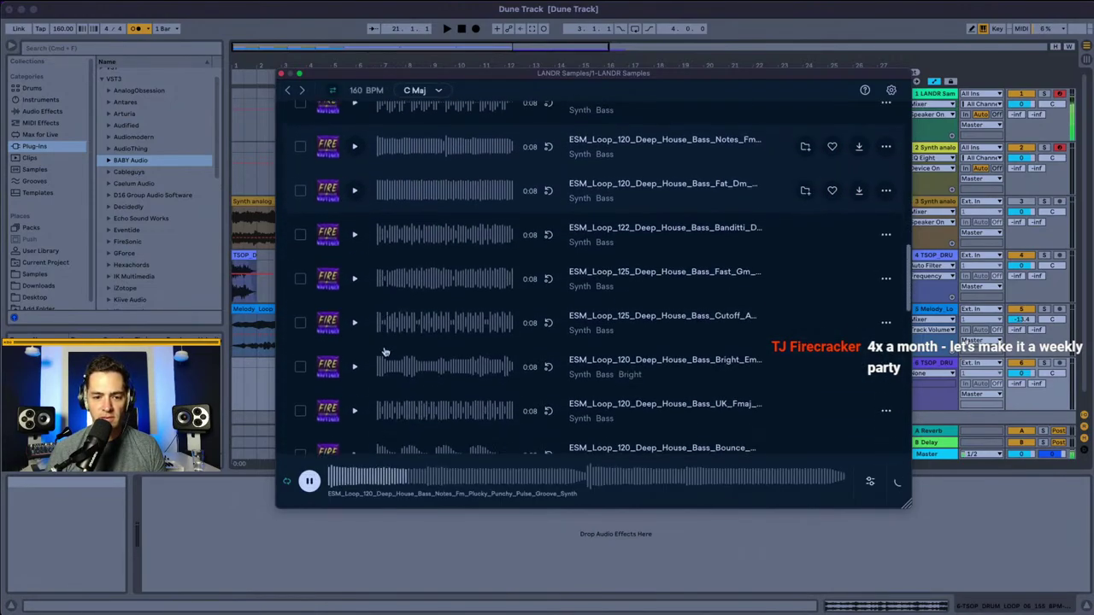
left_click(354, 318)
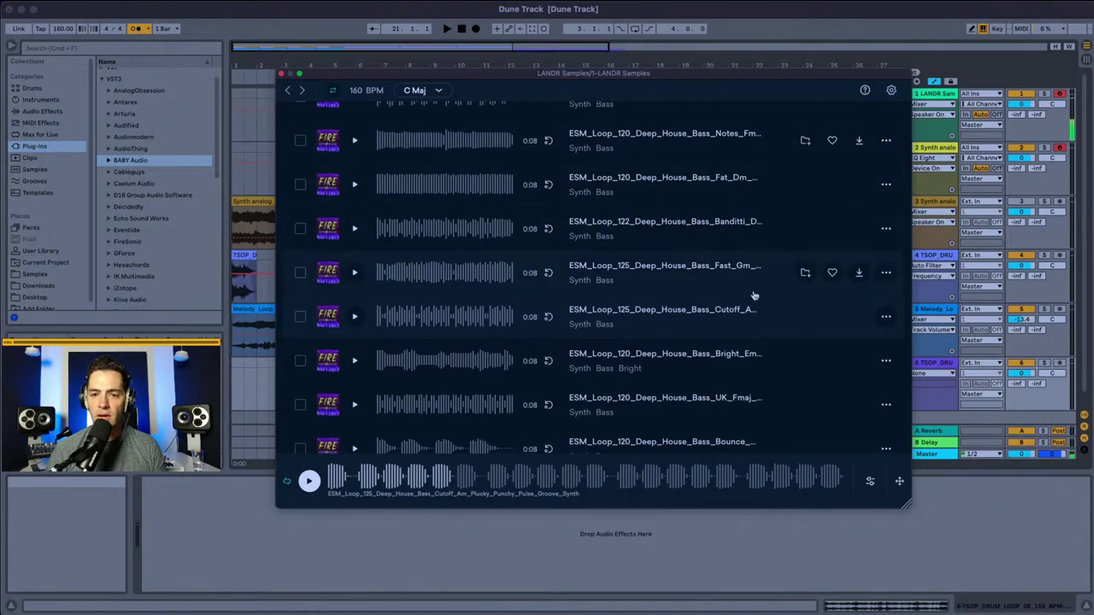
Step: Add a MIDI track below the TSOP drum loop track 6 and load Simpler onto it
left_click_drag(759, 75, 647, 71)
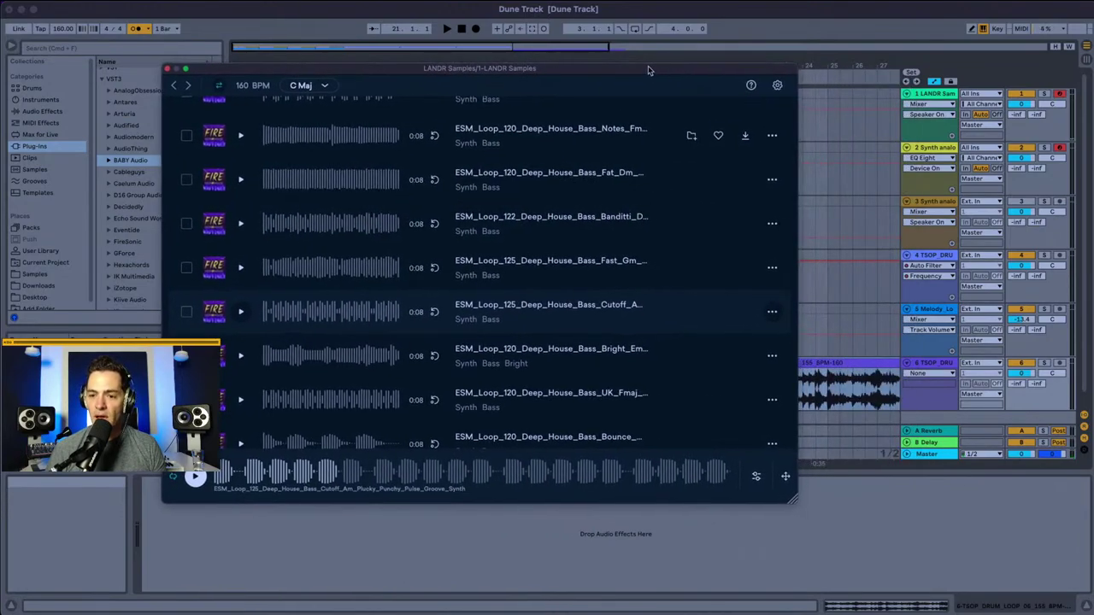
left_click(940, 366)
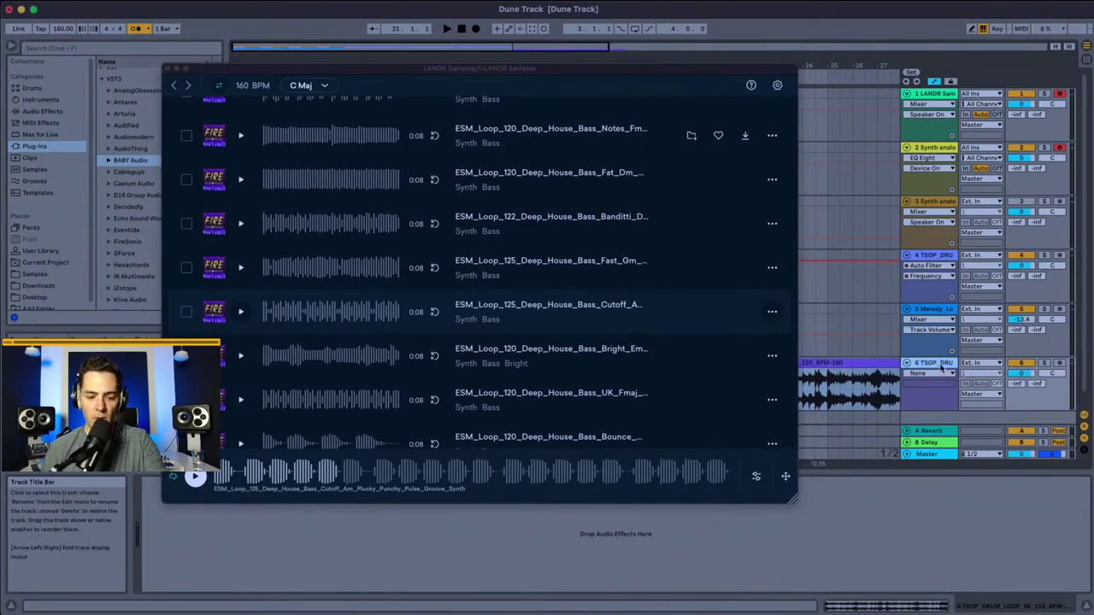
key("super+shift+t")
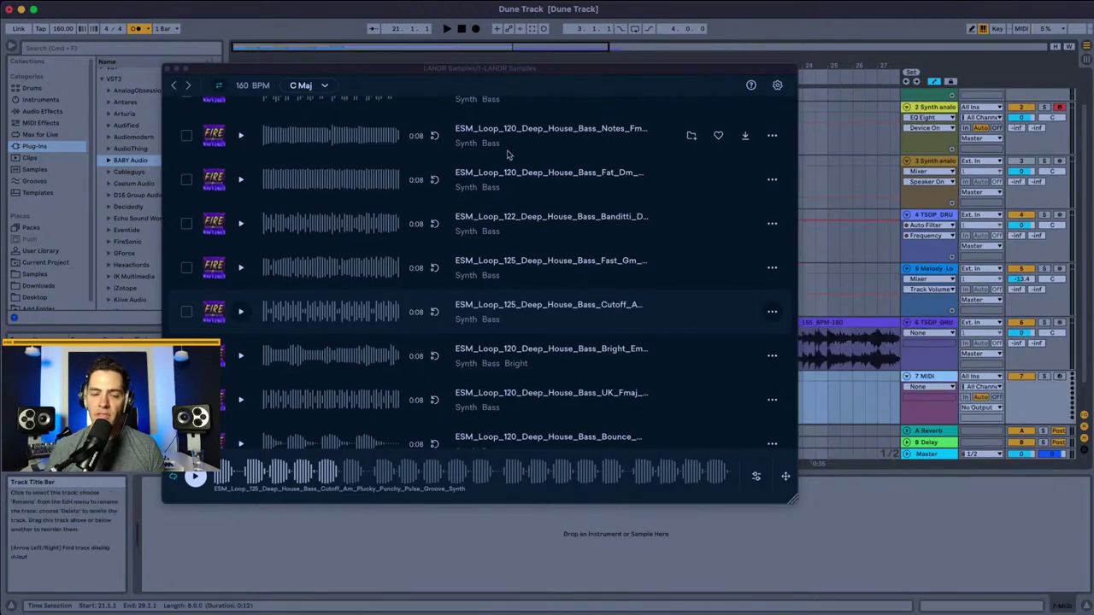
left_click_drag(431, 69, 601, 94)
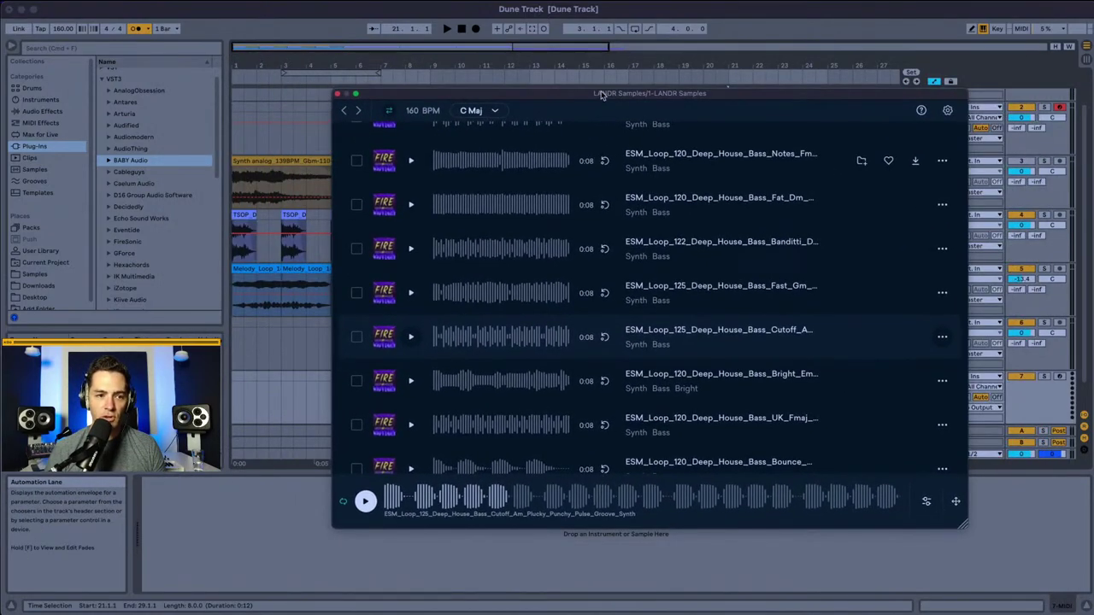
left_click(51, 101)
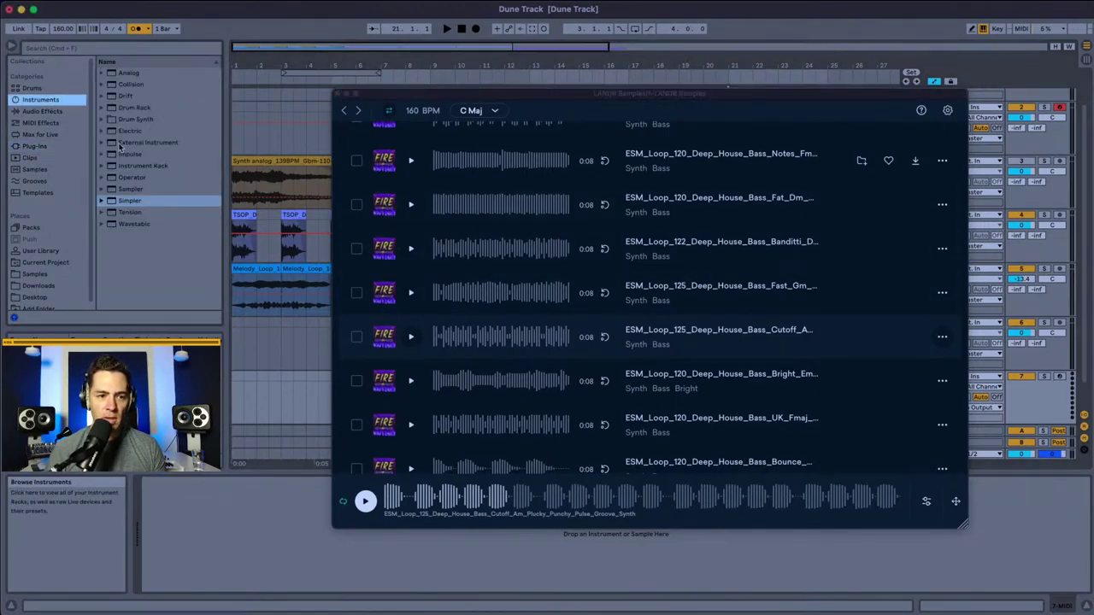
left_click_drag(569, 96, 473, 94)
left_click(130, 202)
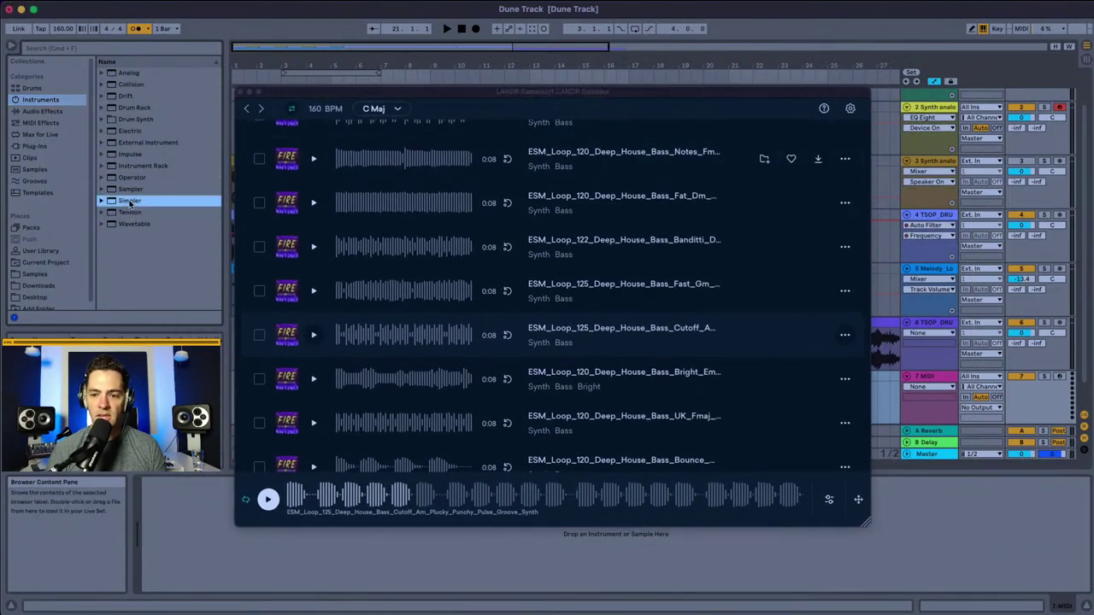
key("Return")
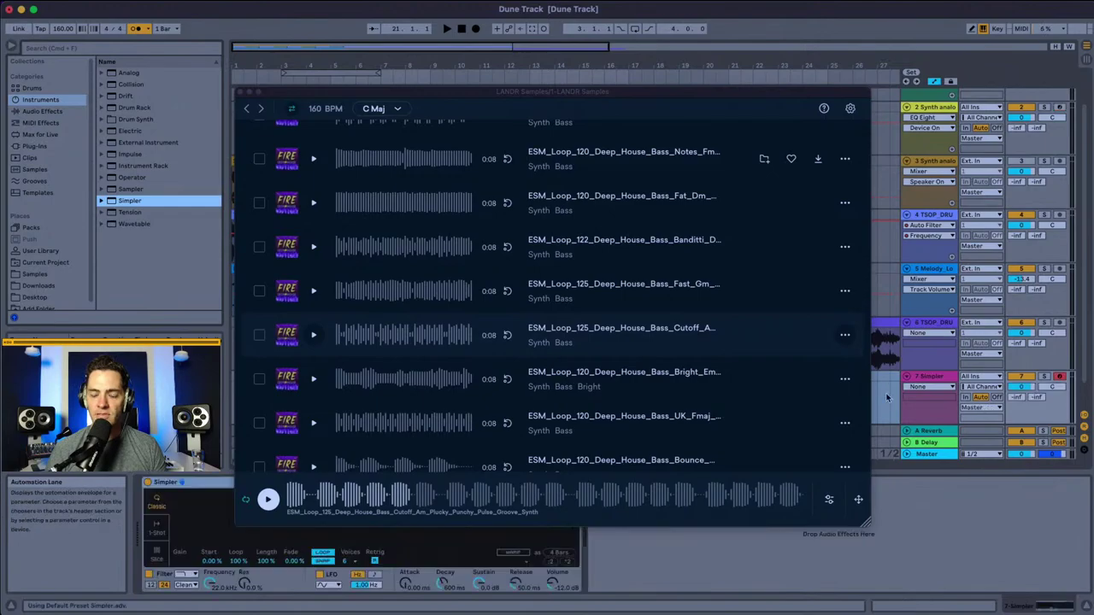
Step: Load the ESM_Loop_125_Deep_House_Bass_Cutoff sample into Simpler and close the LANDR Samples window
left_click_drag(346, 90, 548, 32)
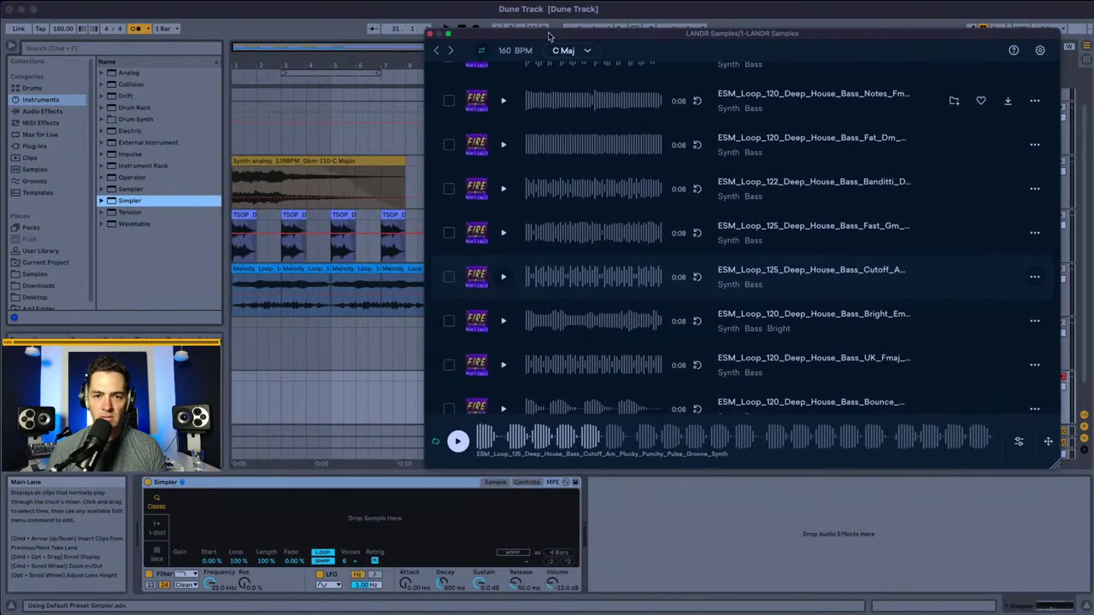
left_click_drag(533, 437, 271, 511)
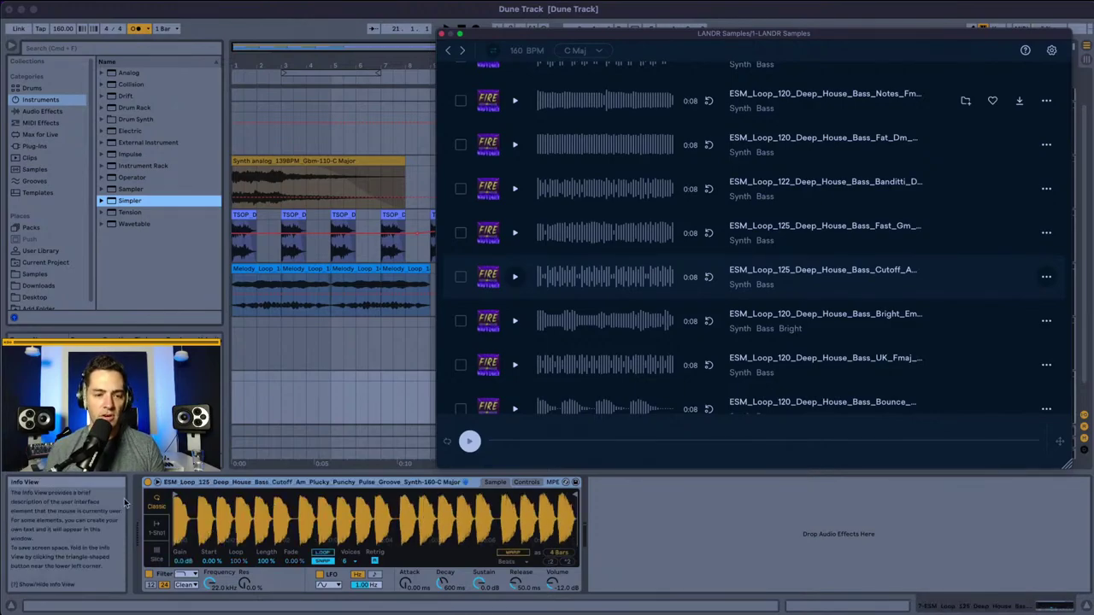
left_click(441, 34)
Step: Set Simpler's release on the ESM loop track to about 889 ms
left_click(937, 379)
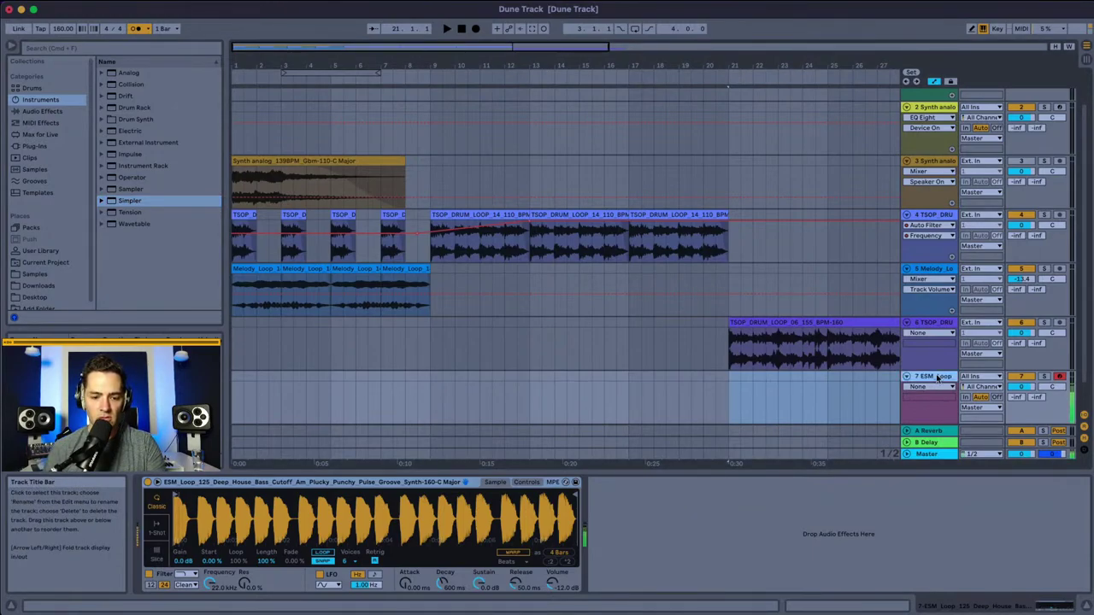
left_click_drag(522, 592, 522, 547)
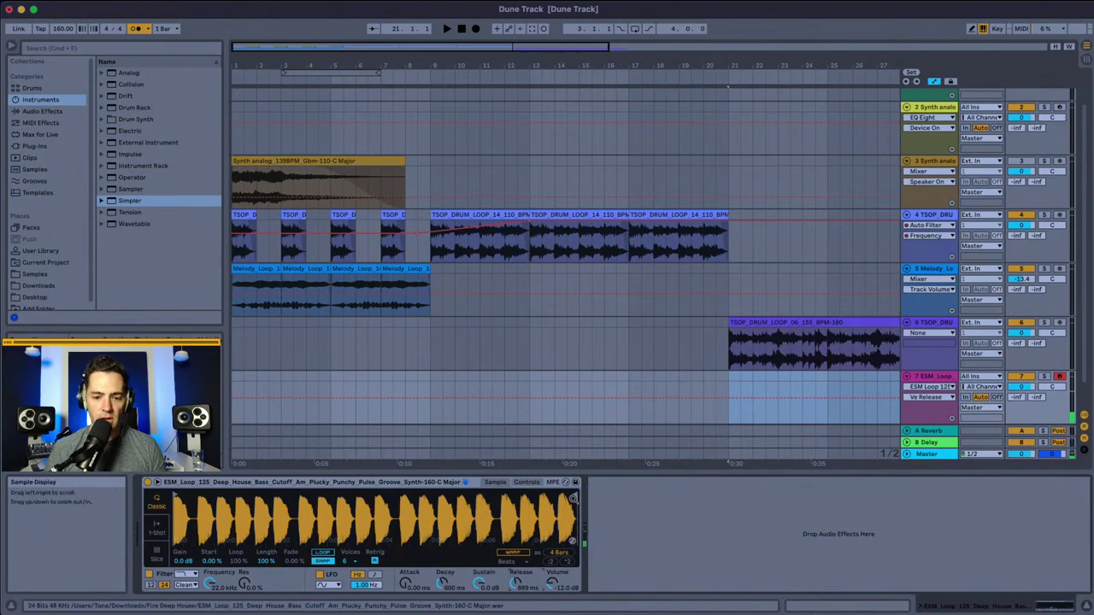
Step: Trim Simpler's sample to its first 1-beat pulse and lower the computer keyboard's octave to the C2 to D3 range
left_click_drag(558, 552, 559, 589)
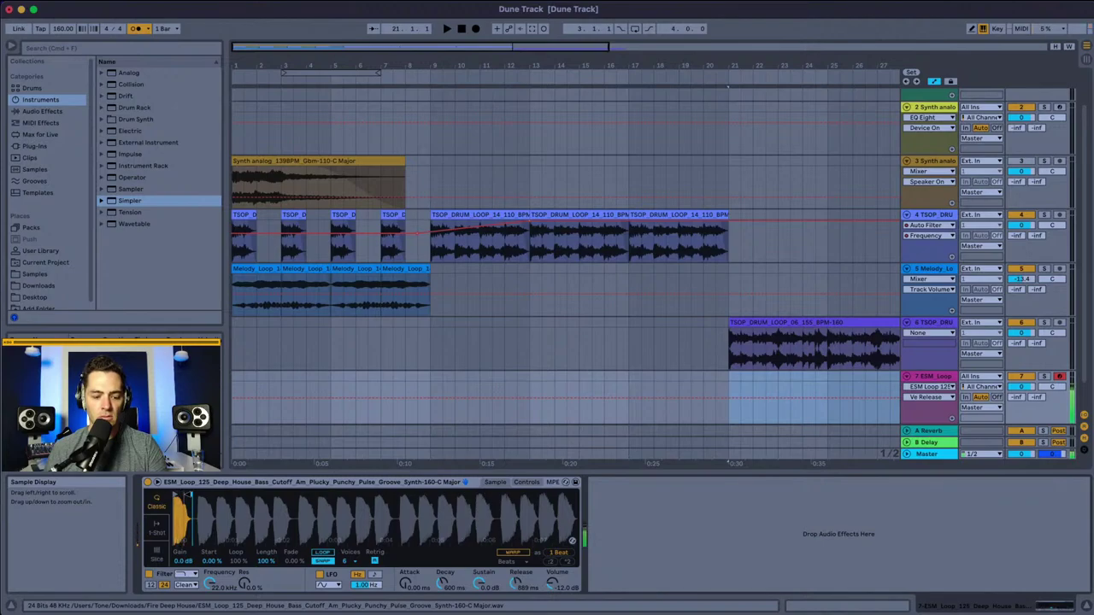
key("z")
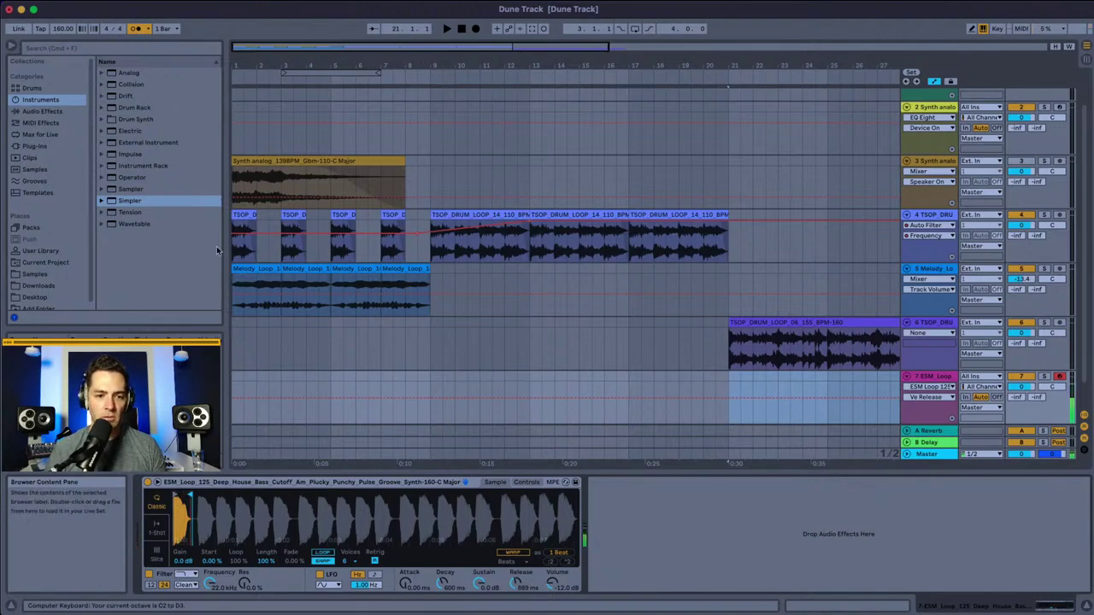
Step: Play the arrangement from the start and try out the trimmed bass pulse on the ESM loop track over it
left_click(892, 325)
key("space")
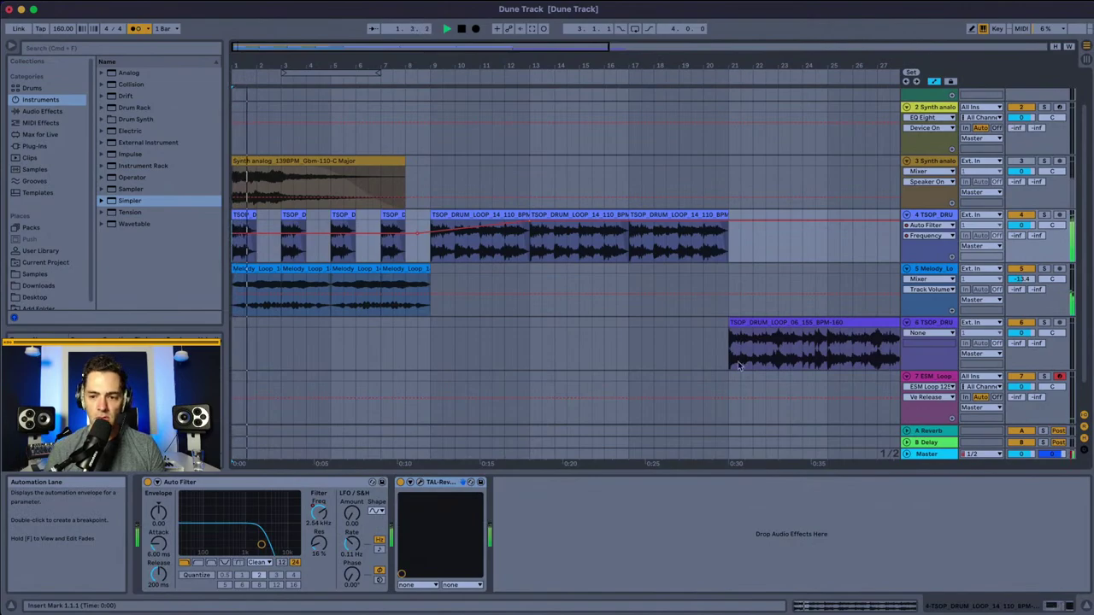
left_click(927, 323)
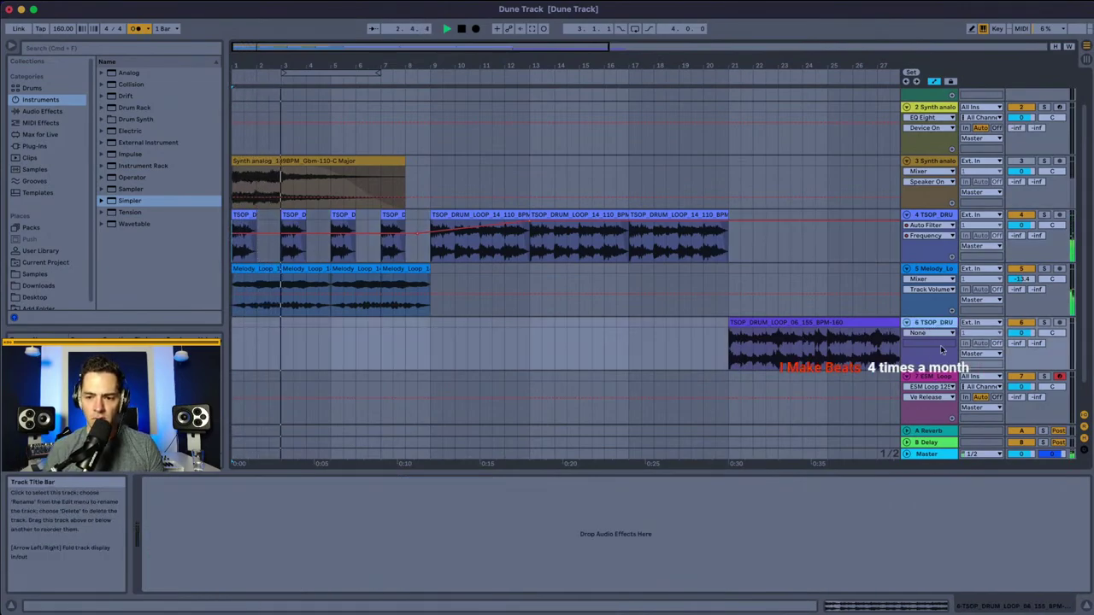
left_click(933, 376)
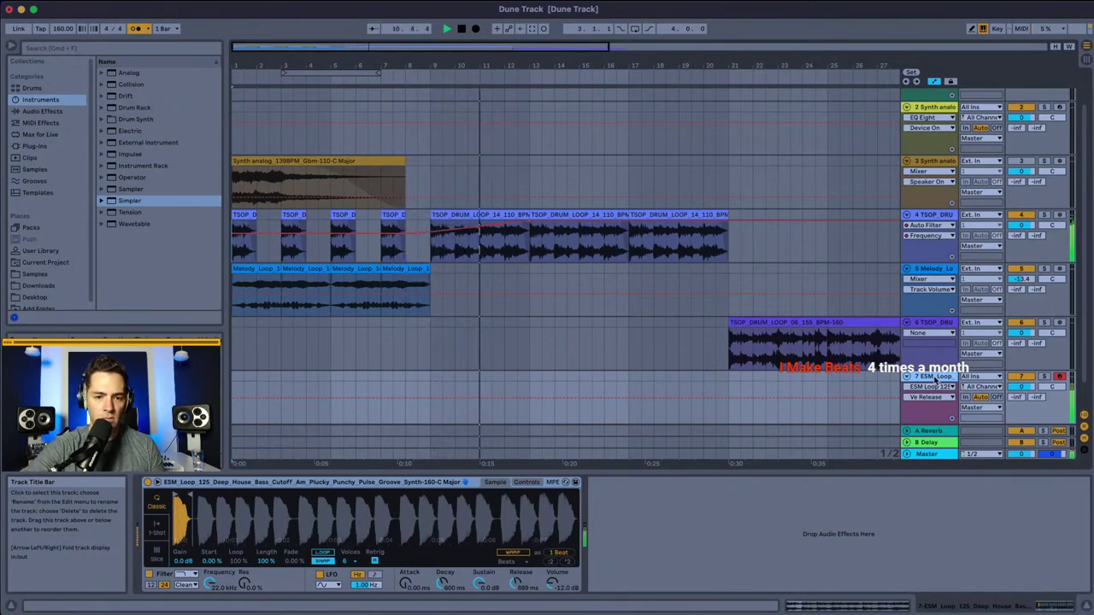
key("space")
key("space")
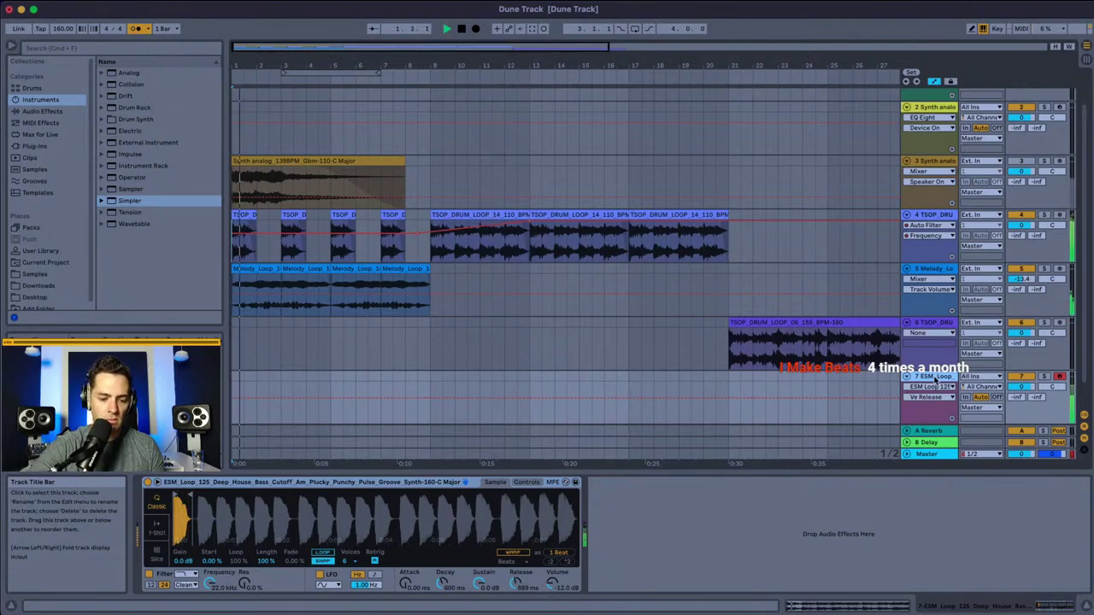
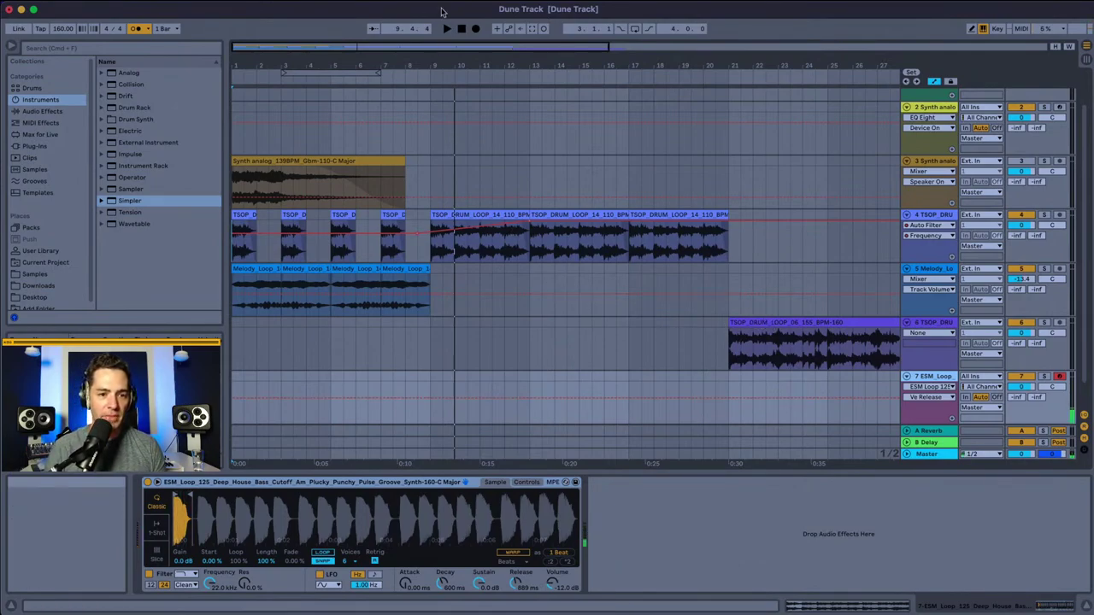
left_click(232, 71)
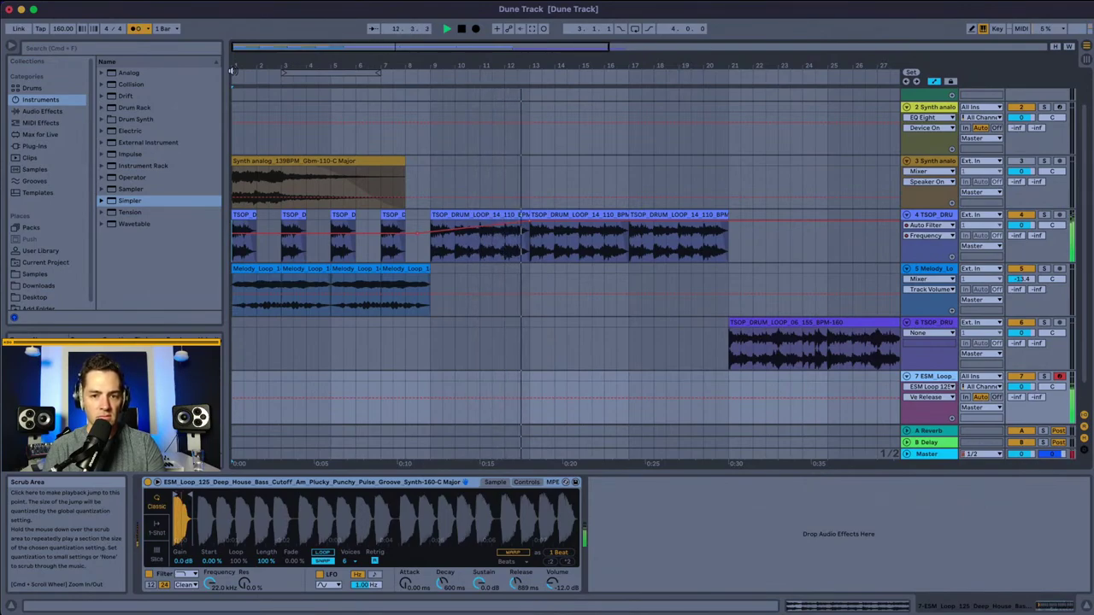
key("space")
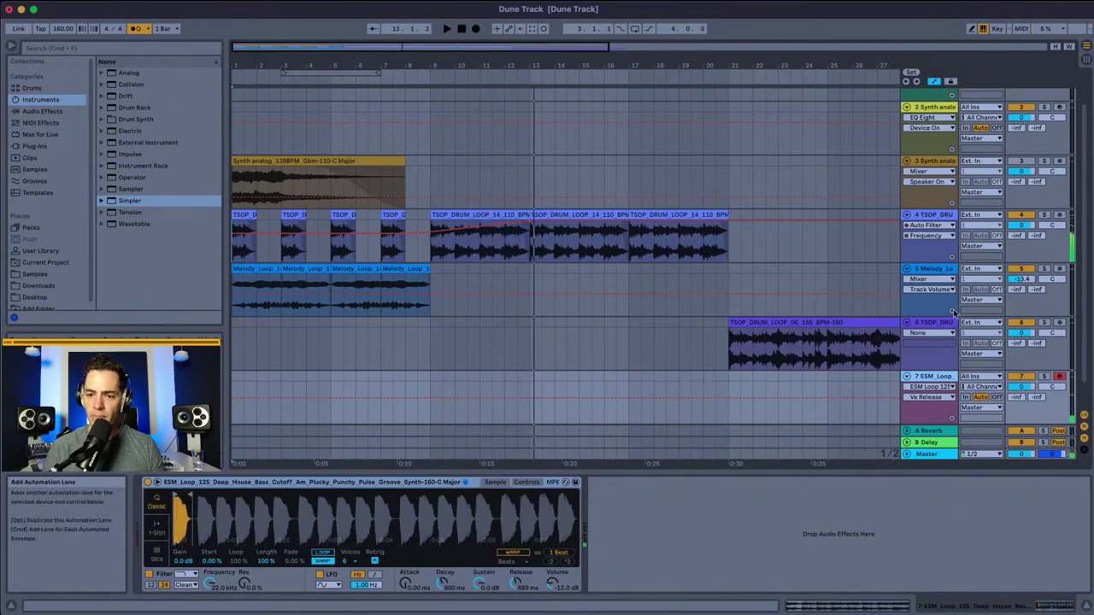
Step: Find the Eventide CrushStation VST3 plug-in by searching for "crush" and add it after Simpler on the ESM loop track
scroll(686, 388, "down", 1)
left_click(266, 367)
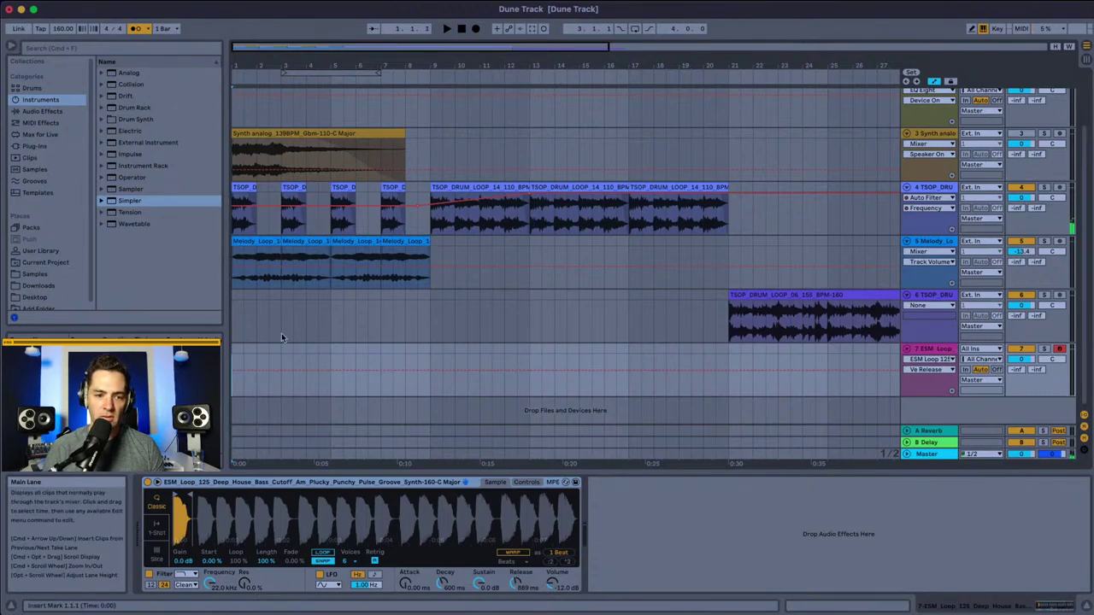
left_click(72, 47)
type("rush")
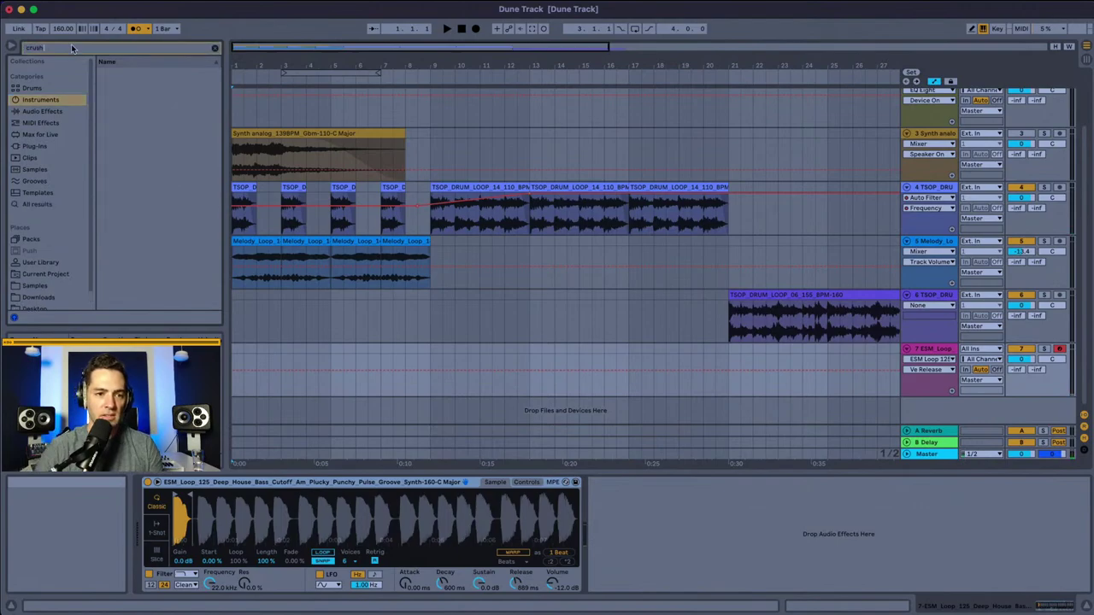
left_click(36, 146)
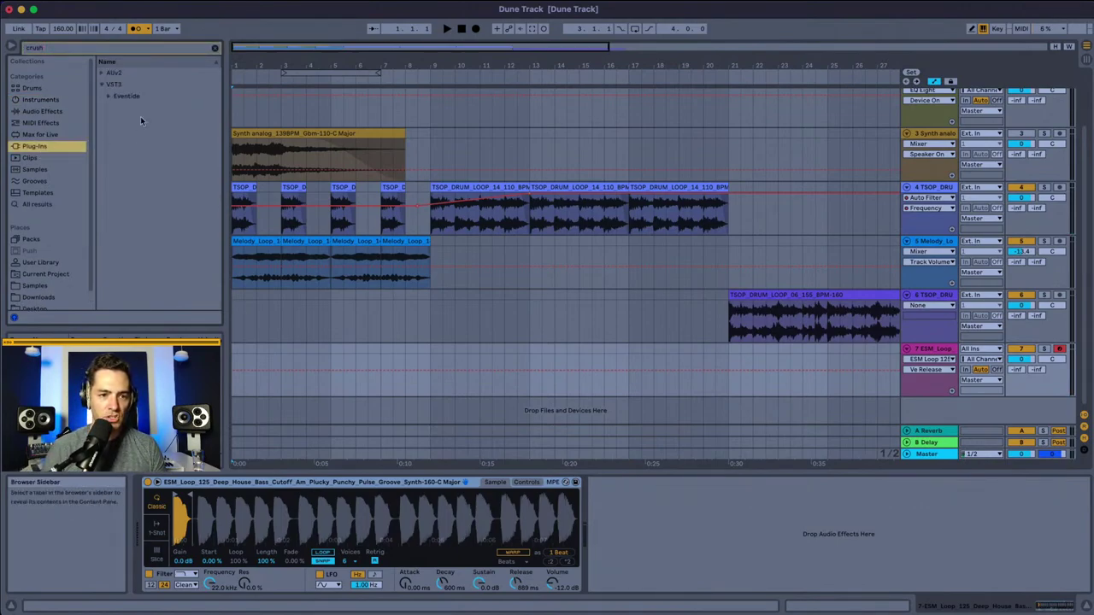
left_click(107, 97)
left_click_drag(130, 115, 626, 550)
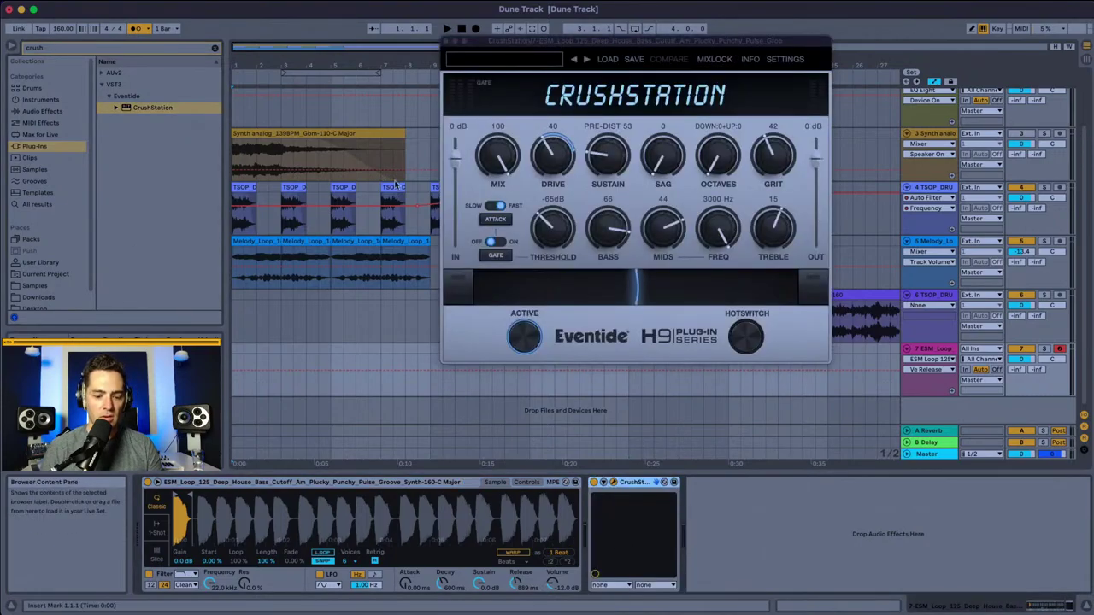
Step: Set CrushStation's Bass to 41 and Treble to 8, and close the plug-in window
key("space")
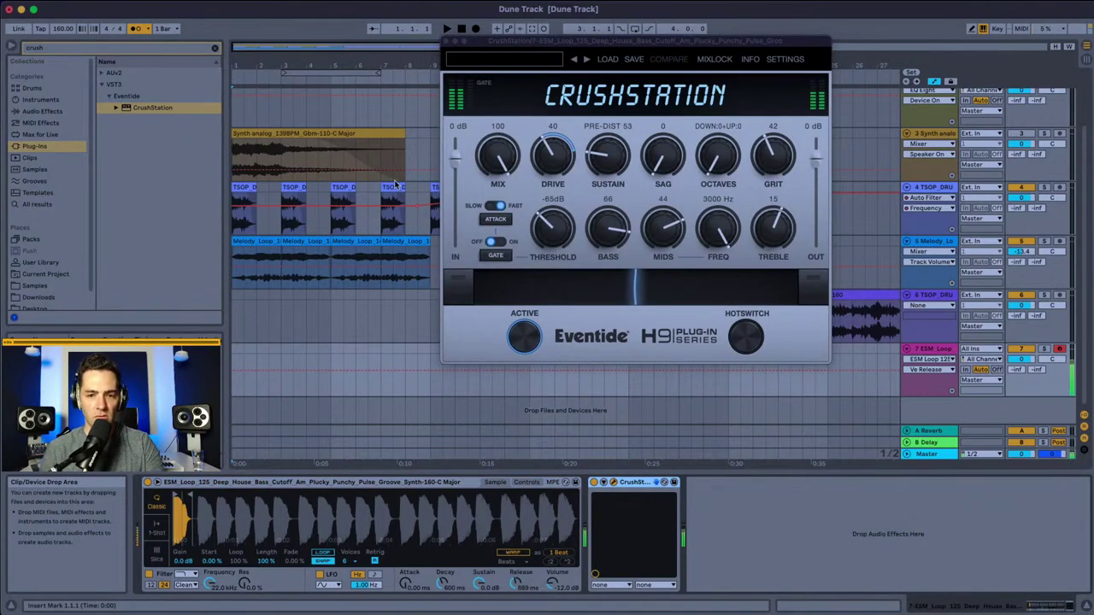
left_click_drag(607, 223, 610, 250)
left_click_drag(765, 240, 775, 245)
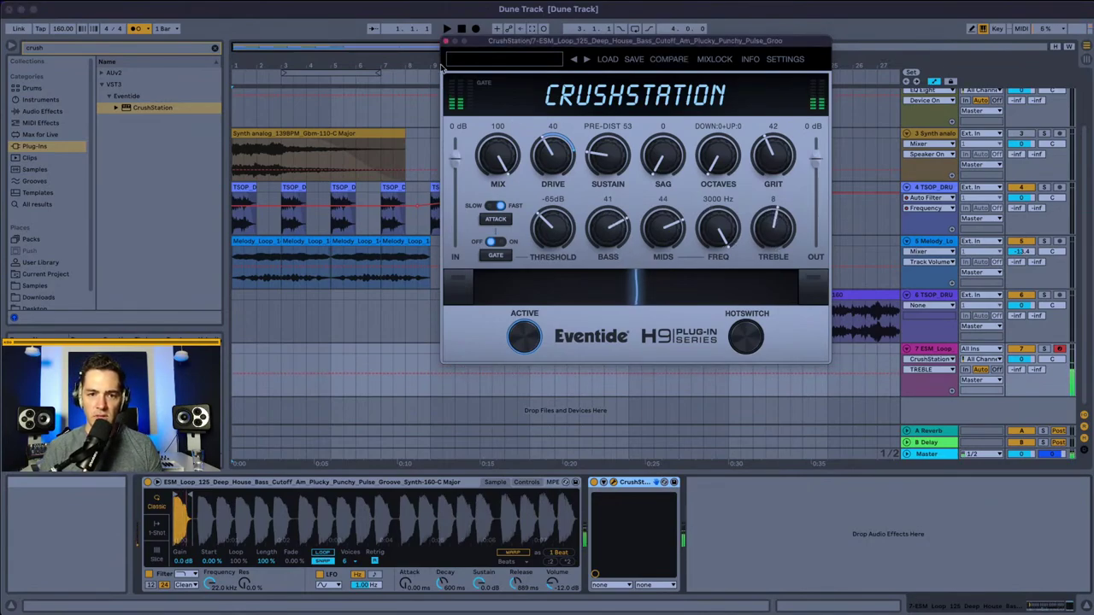
key("space")
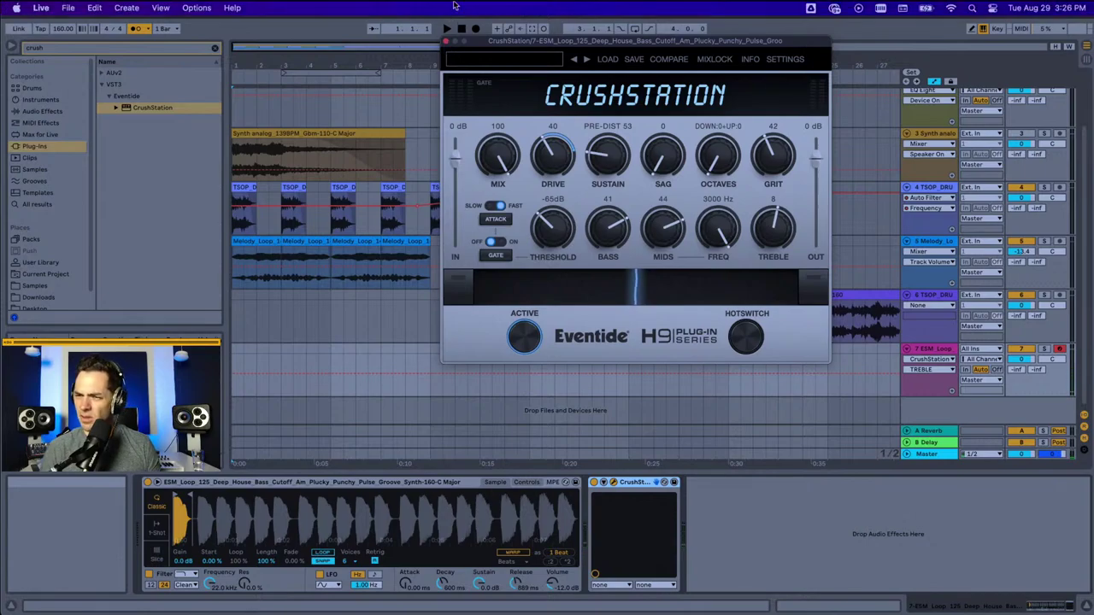
left_click(446, 40)
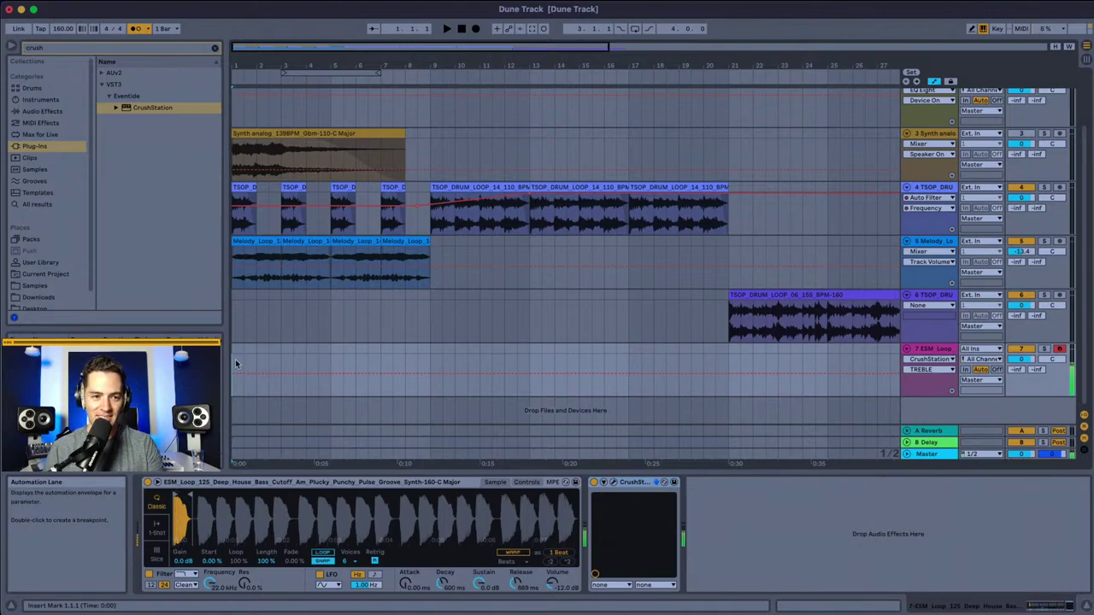
Step: Add the Delay audio effect after CrushStation on the ESM loop track and set its feedback to 61%
left_click(41, 111)
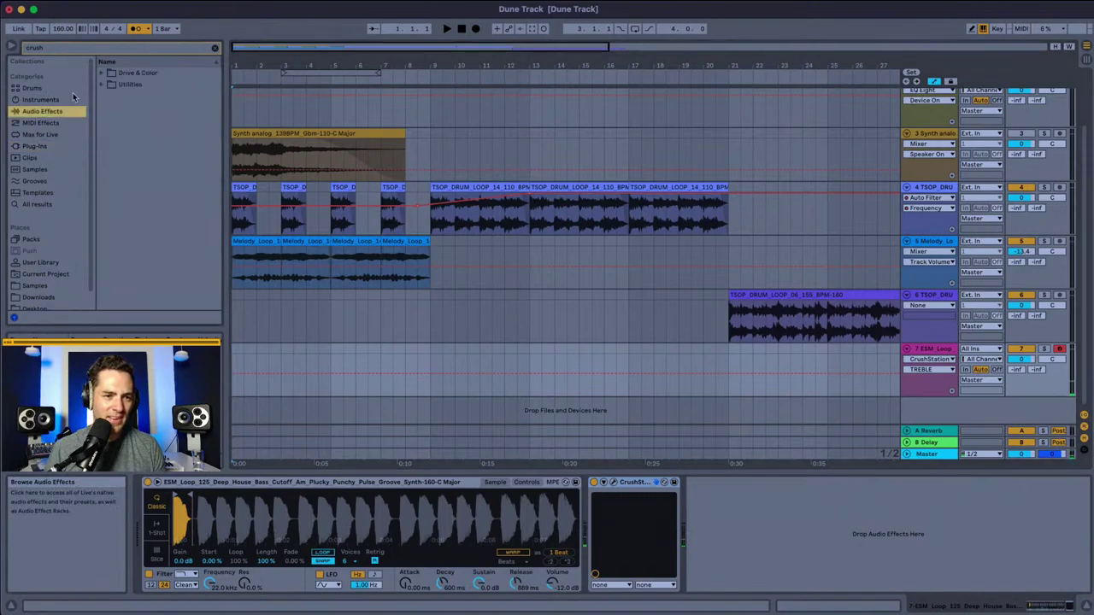
left_click(215, 49)
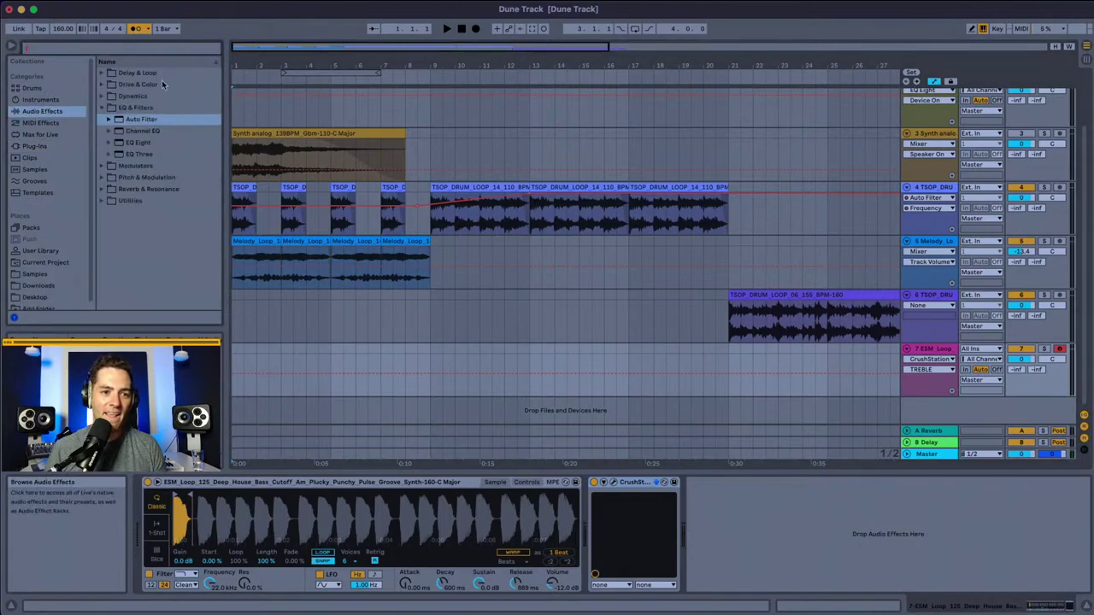
left_click(101, 73)
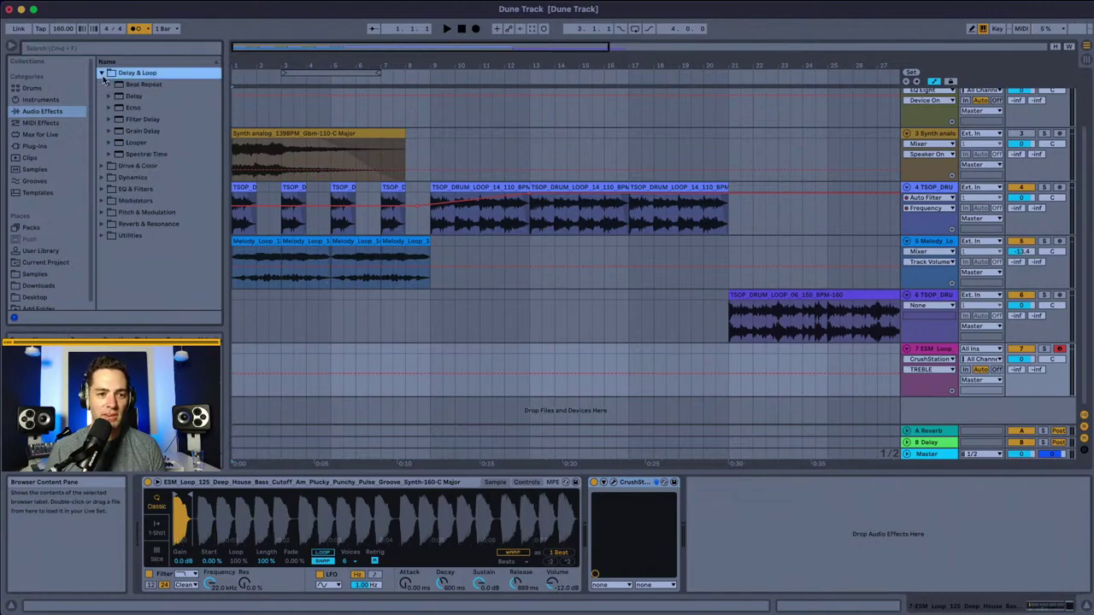
left_click(130, 96)
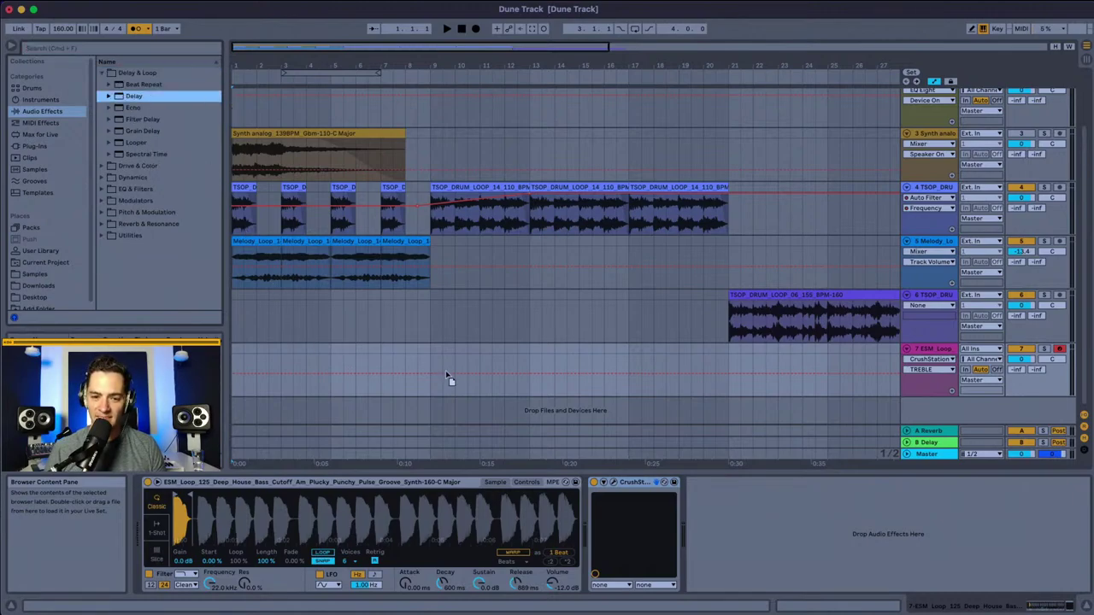
left_click_drag(447, 377, 446, 376)
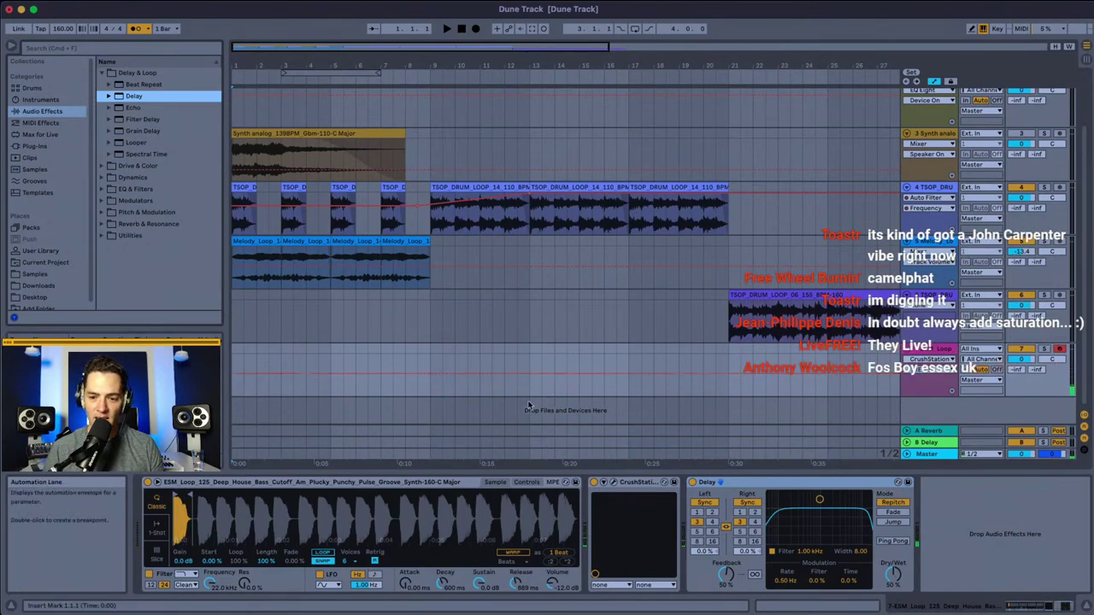
left_click_drag(725, 575, 726, 570)
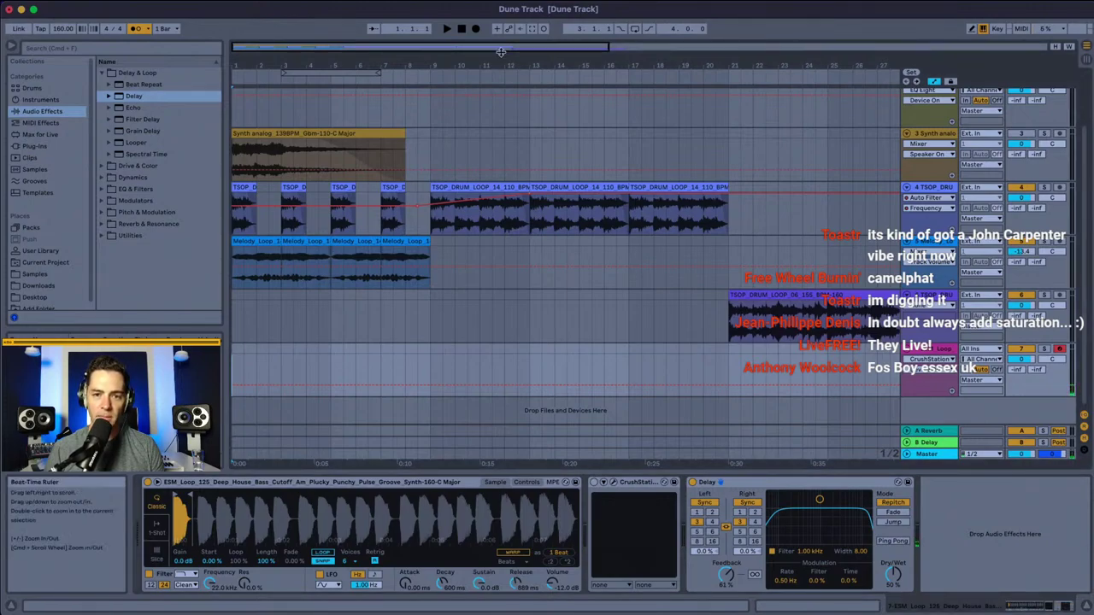
left_click(476, 29)
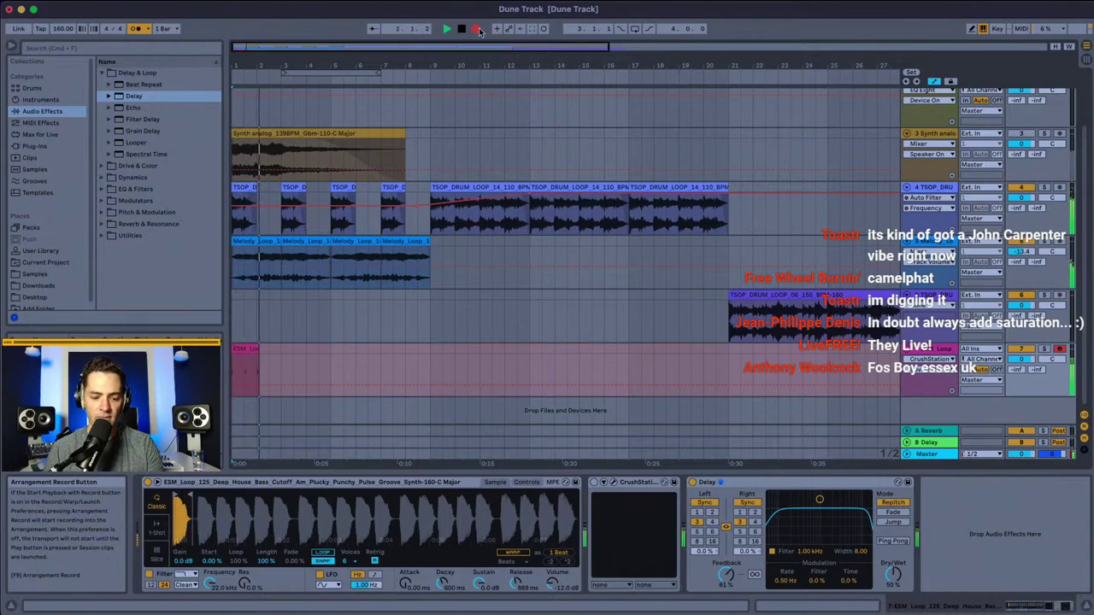
key("space")
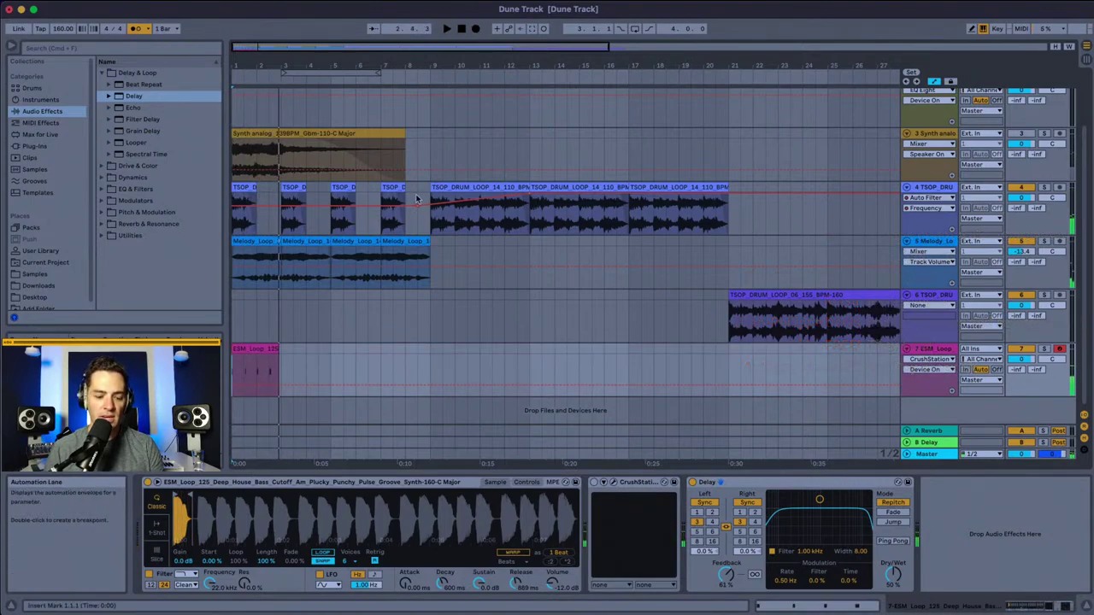
key("super+z")
Step: Record a four-bar D2 bass part from bar 1 on the ESM loop track and quantize its note starts and ends to 1/8
left_click(474, 30)
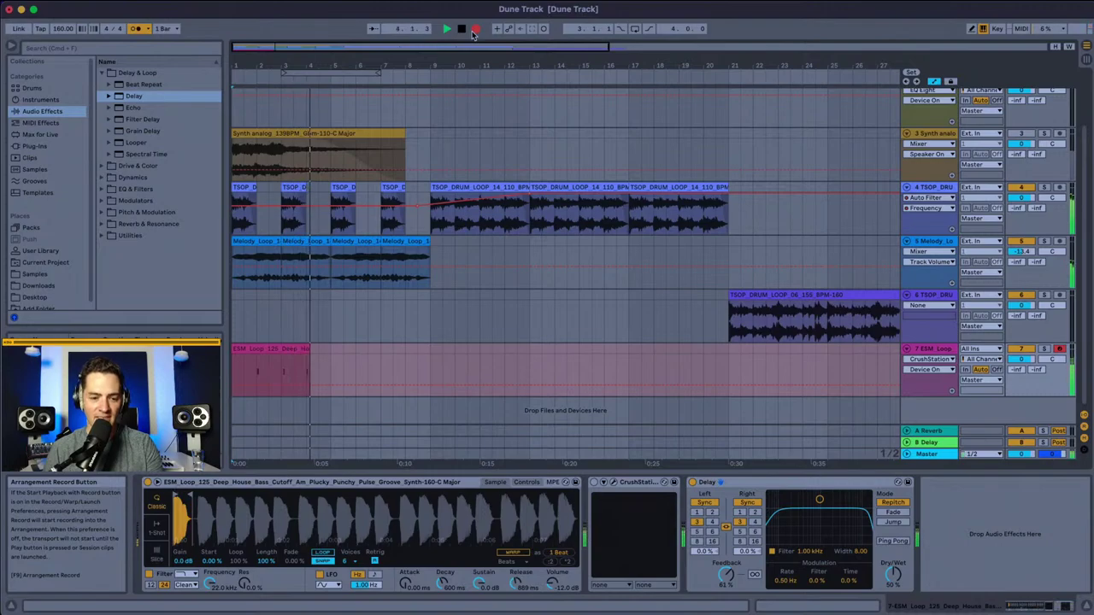
left_click(474, 30)
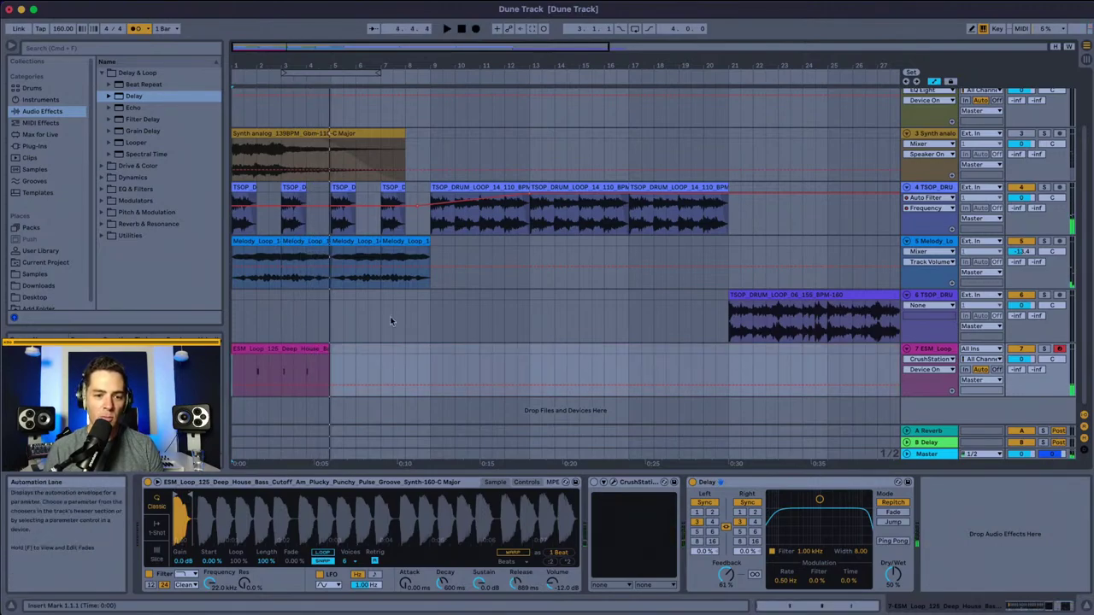
left_click(291, 348)
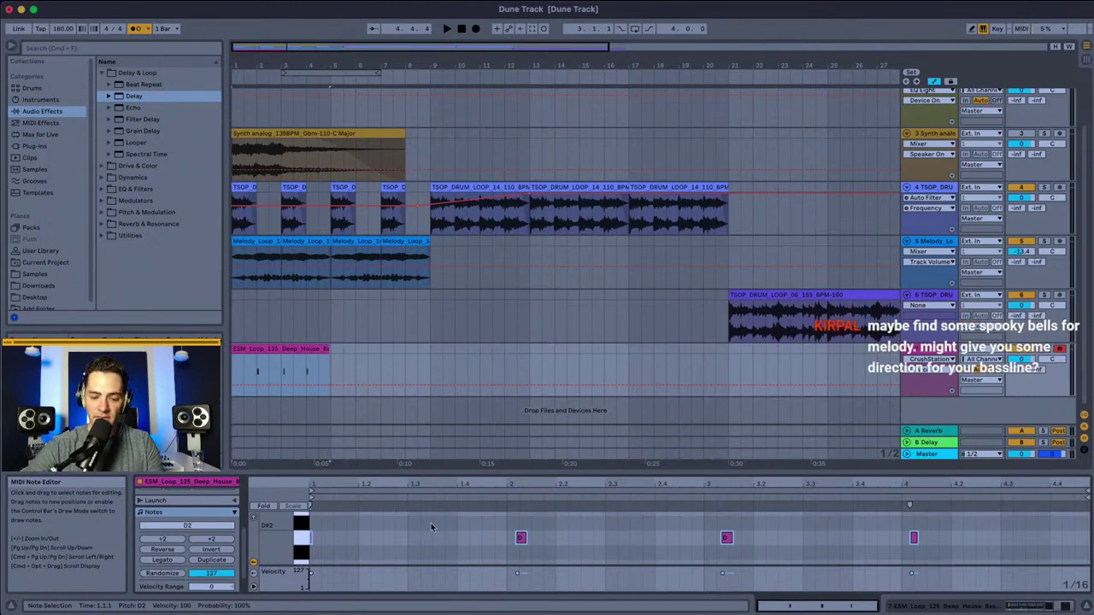
key("super+shift+u")
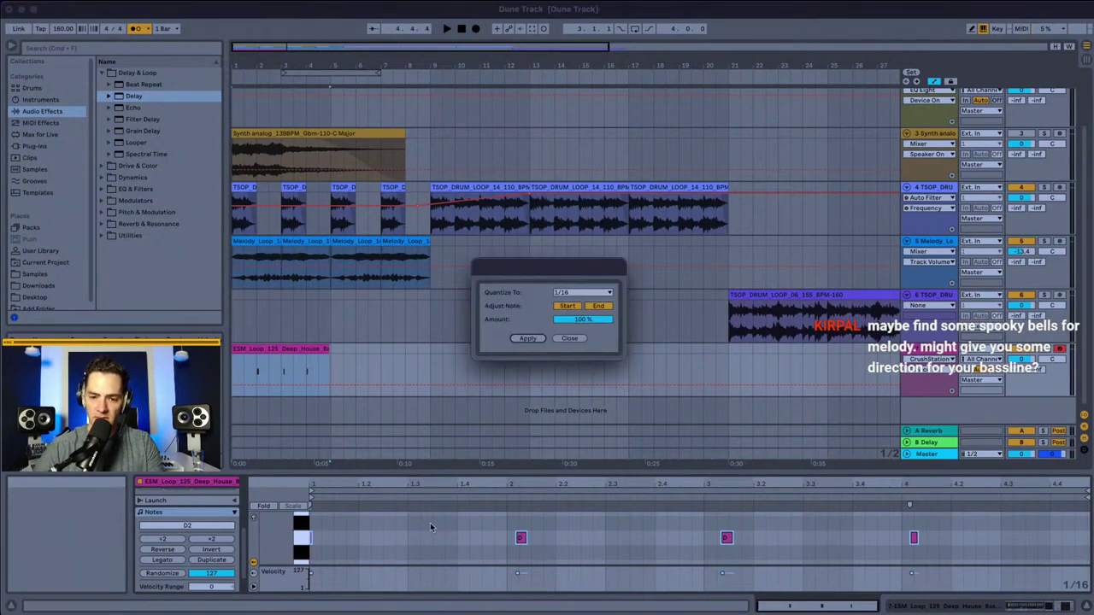
left_click(578, 294)
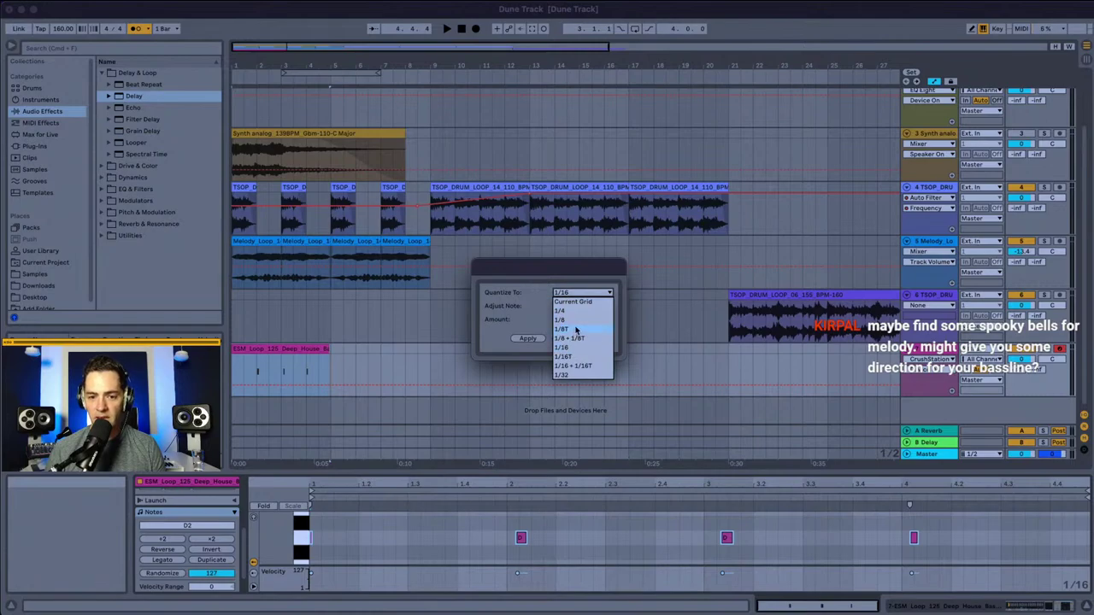
left_click(575, 319)
left_click(533, 339)
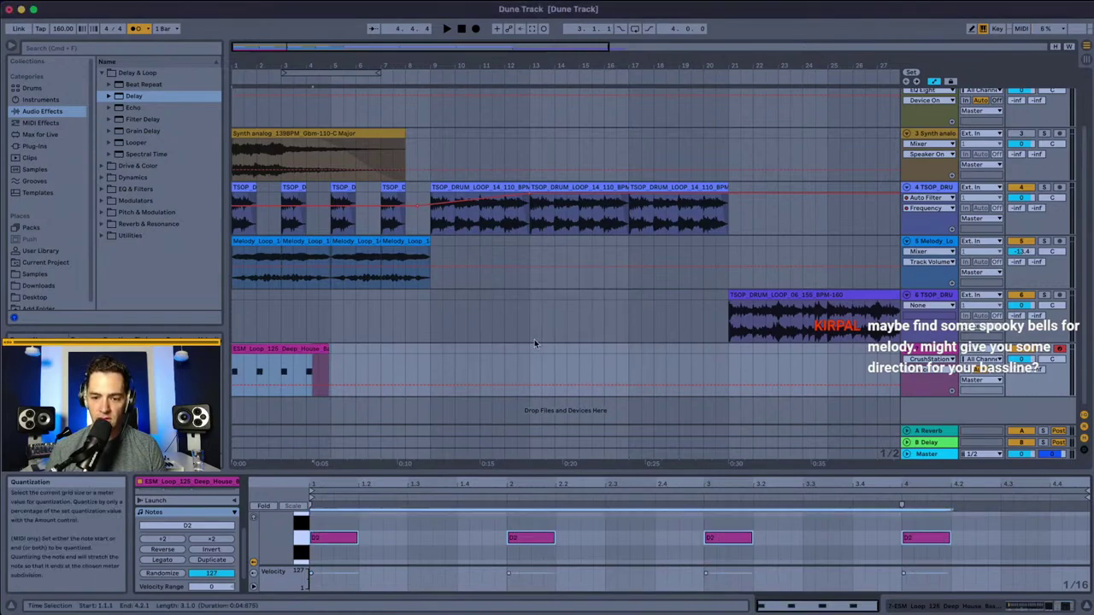
Step: Play back the quantized bass part and try duplicating its clip directly after itself
key("space")
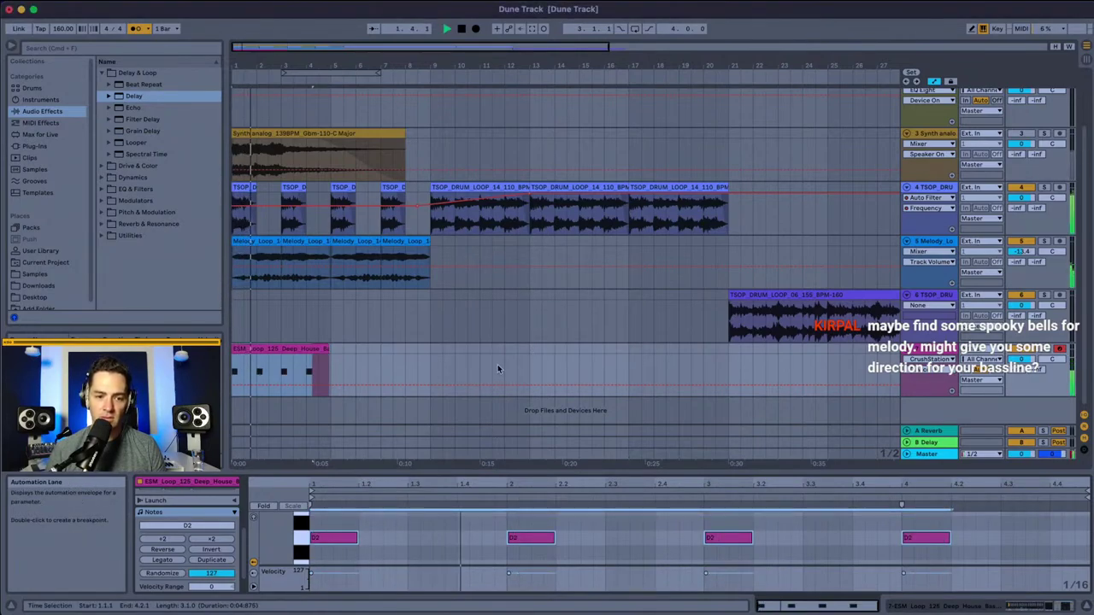
left_click(316, 349)
key("super+d")
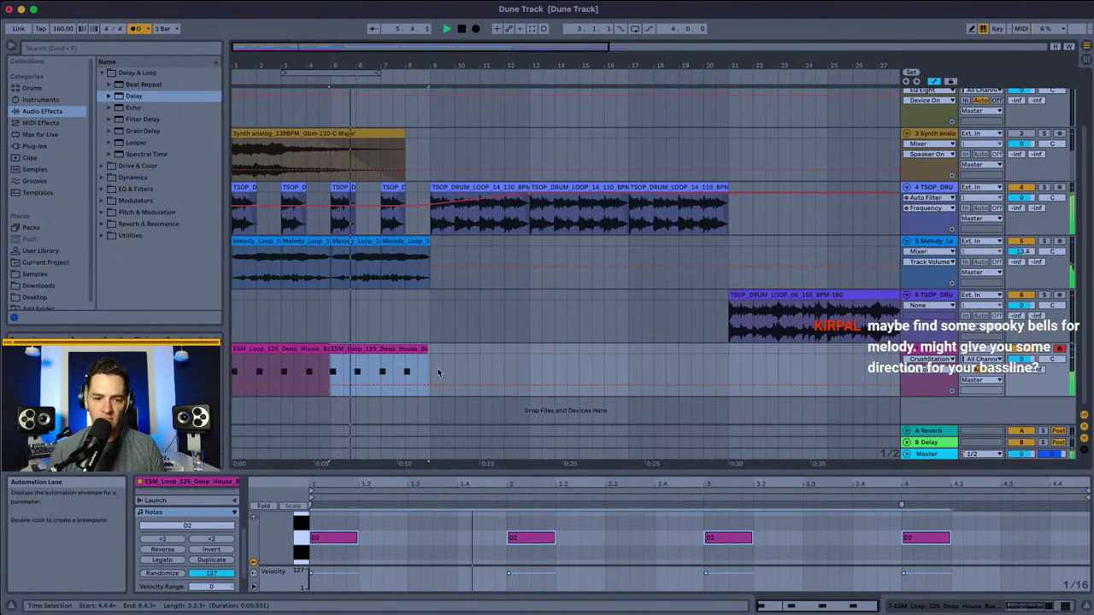
key("super+z")
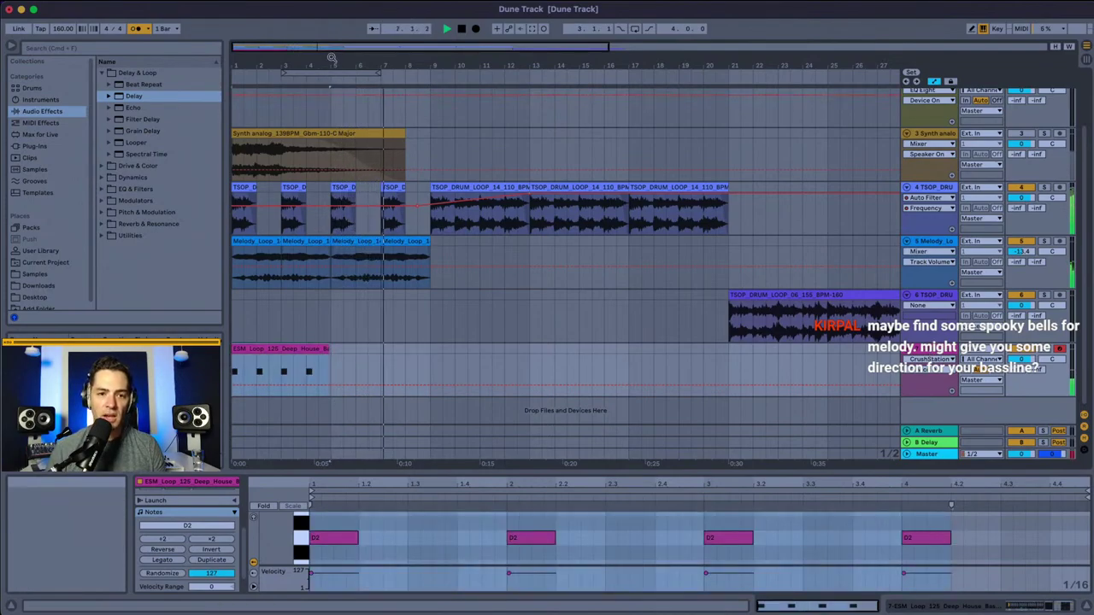
Step: Extend the end of the ESM loop bass clip to bar 5 and duplicate the clip directly after itself
left_click_drag(332, 86, 331, 196)
key("space")
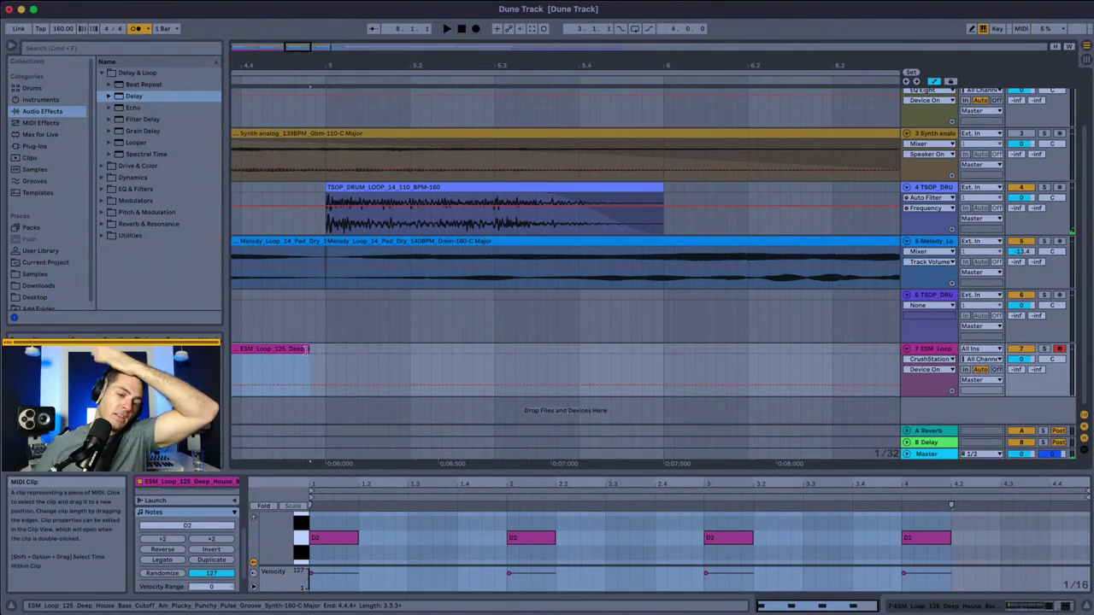
left_click_drag(308, 349, 324, 349)
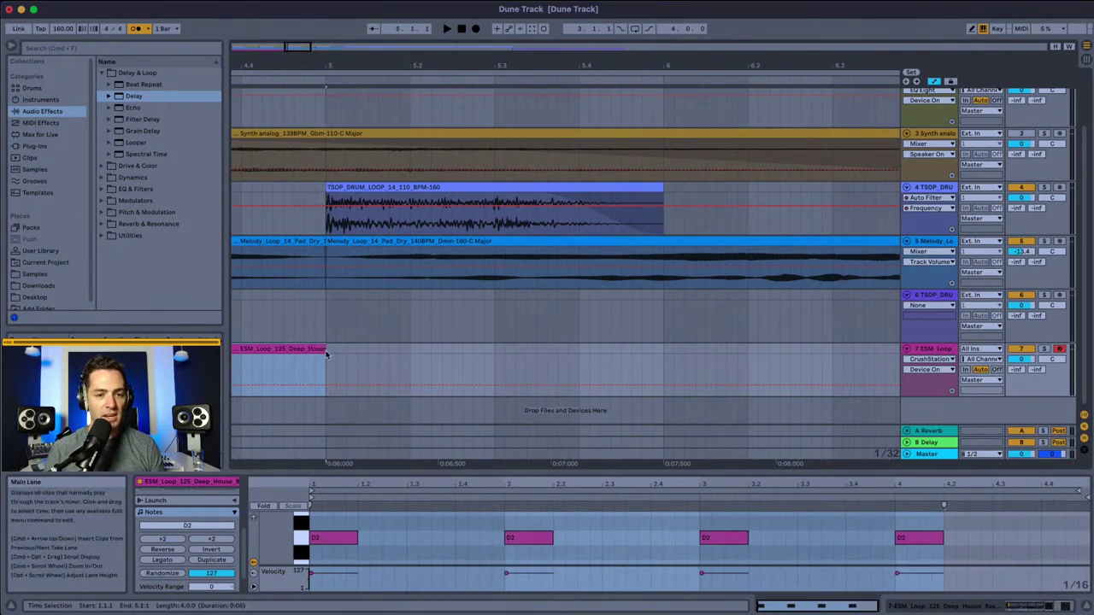
left_click_drag(307, 59, 472, 60)
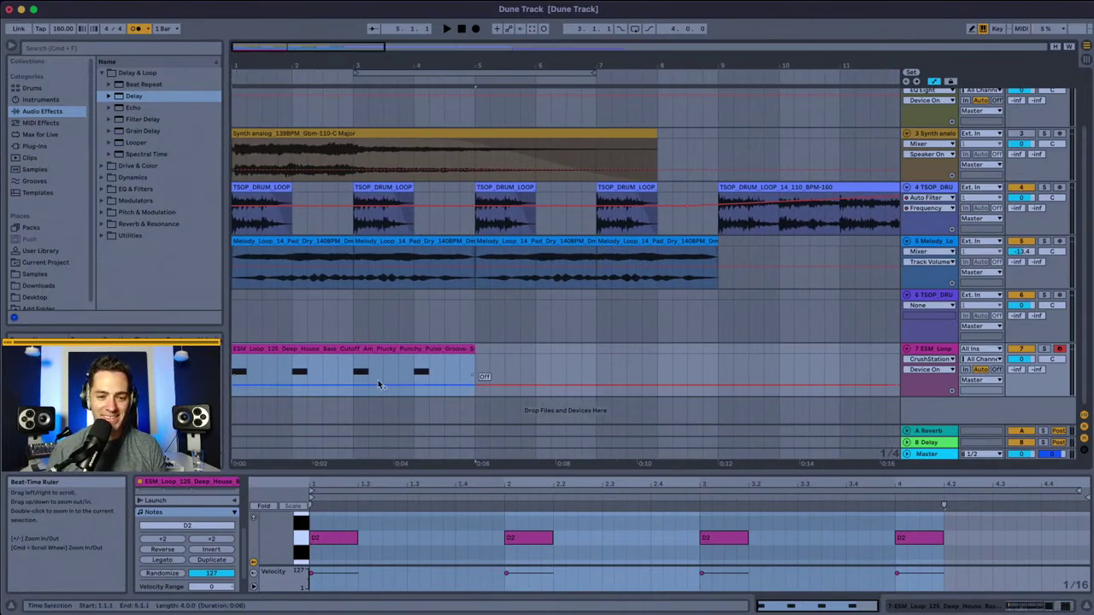
key("super+d")
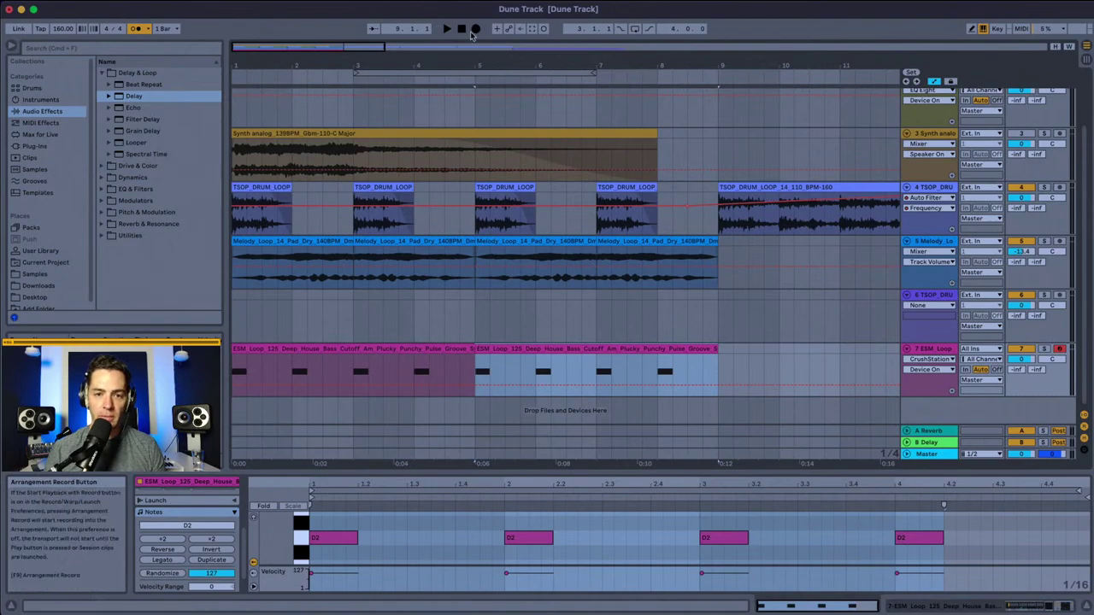
Step: Play the arrangement from bar 1 to hear the duplicated bass part with the other tracks
key("minus")
key("minus")
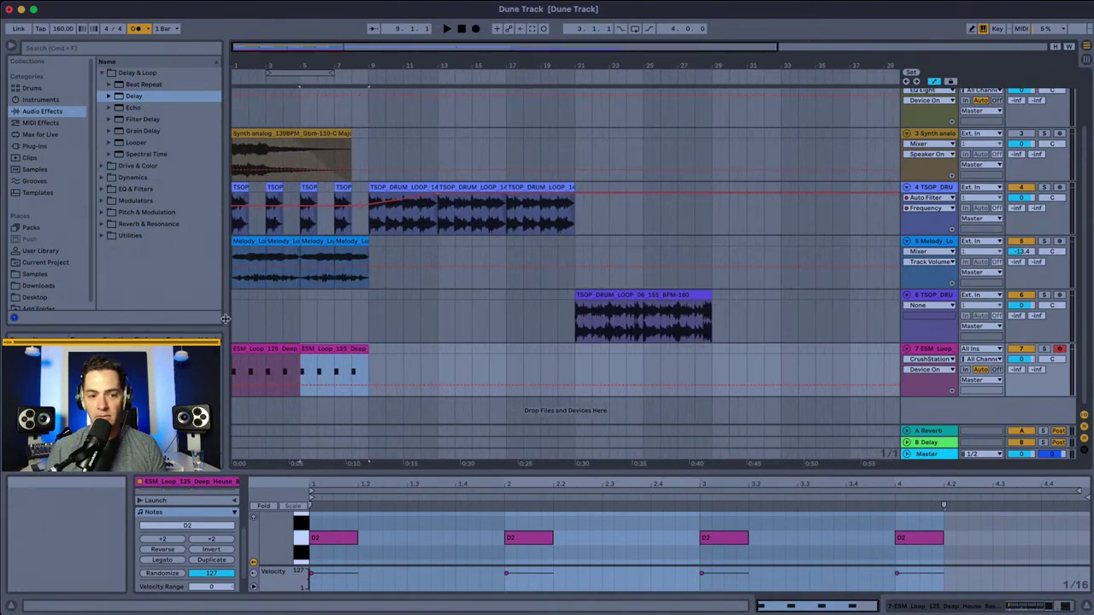
left_click(231, 323)
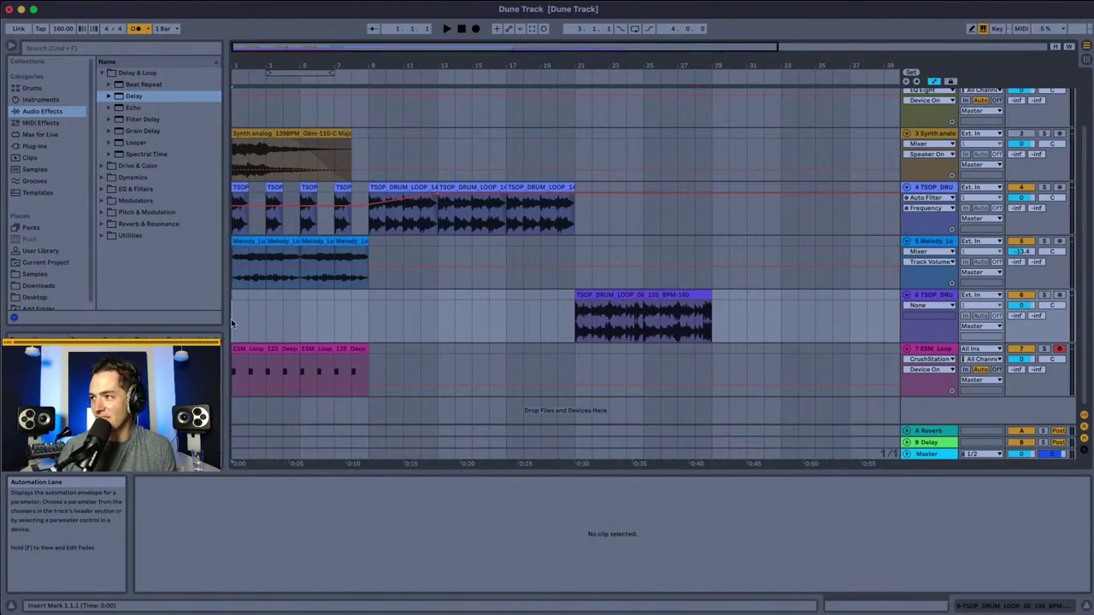
key("space")
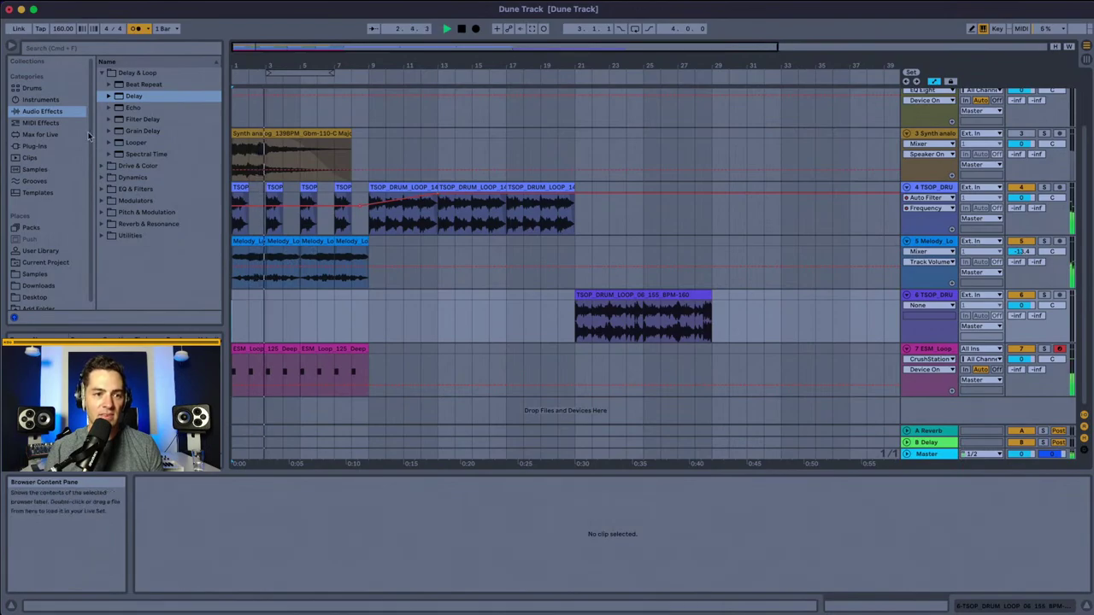
key("space")
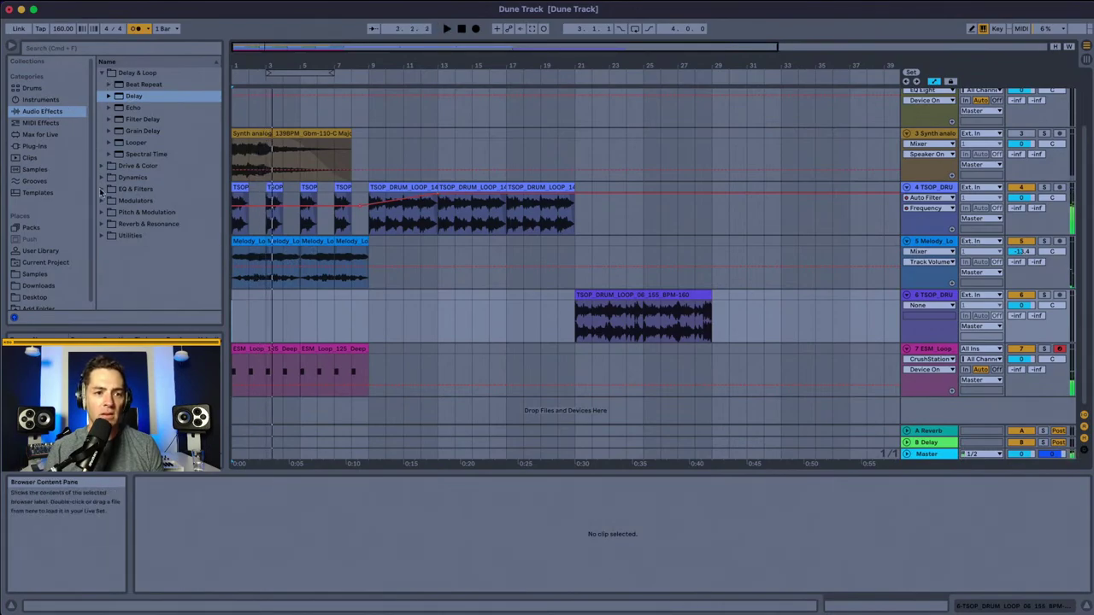
Step: Add the Auto Filter audio effect after Delay on the ESM loop track and lower its cutoff to about 2 kHz
left_click(44, 112)
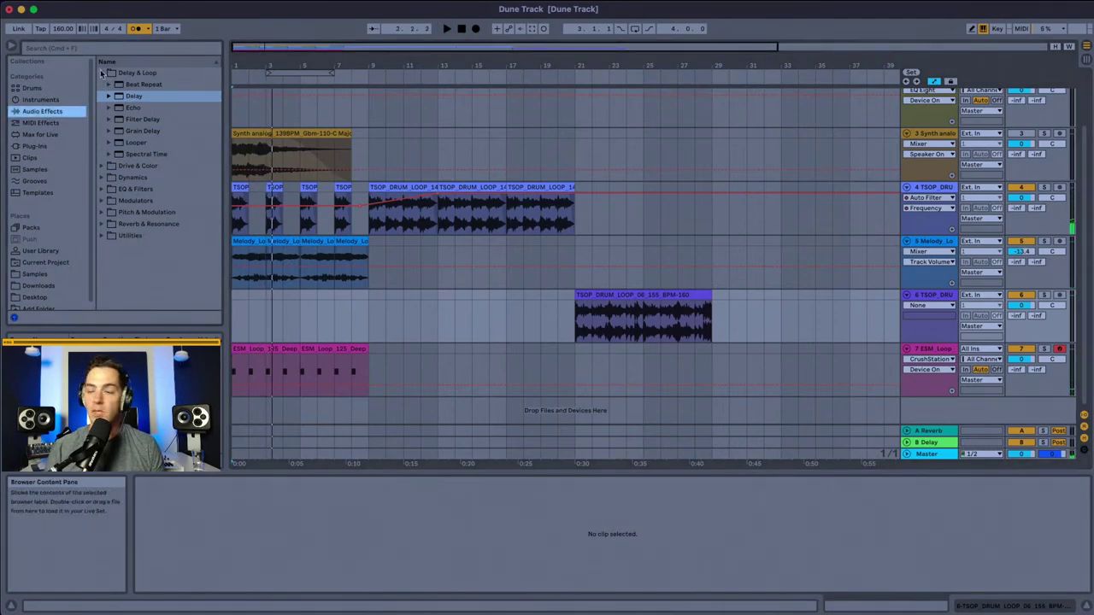
left_click(101, 73)
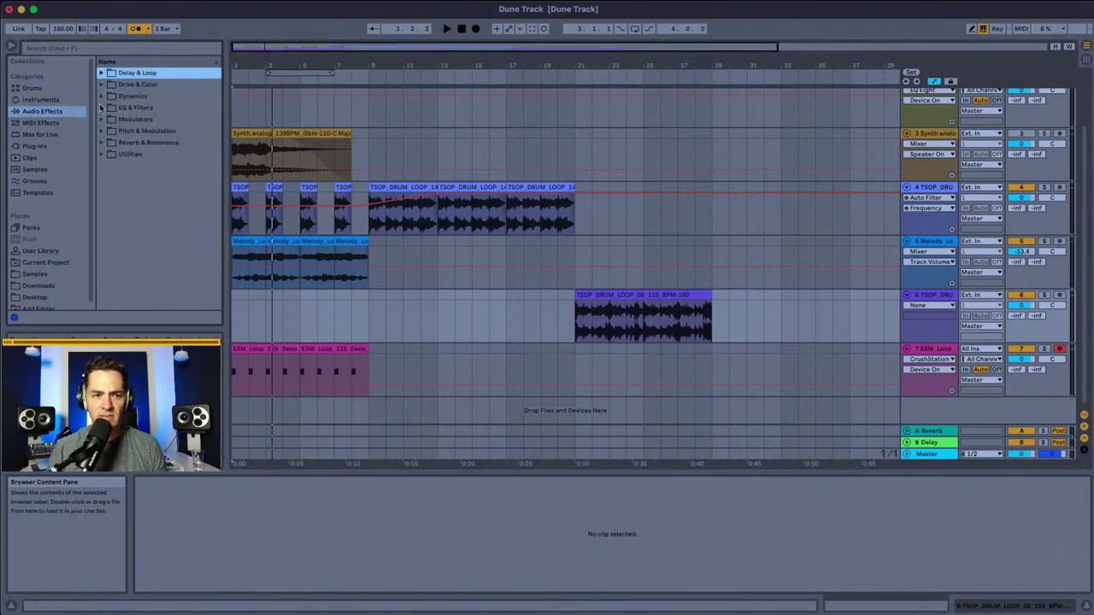
left_click(101, 108)
left_click(128, 120)
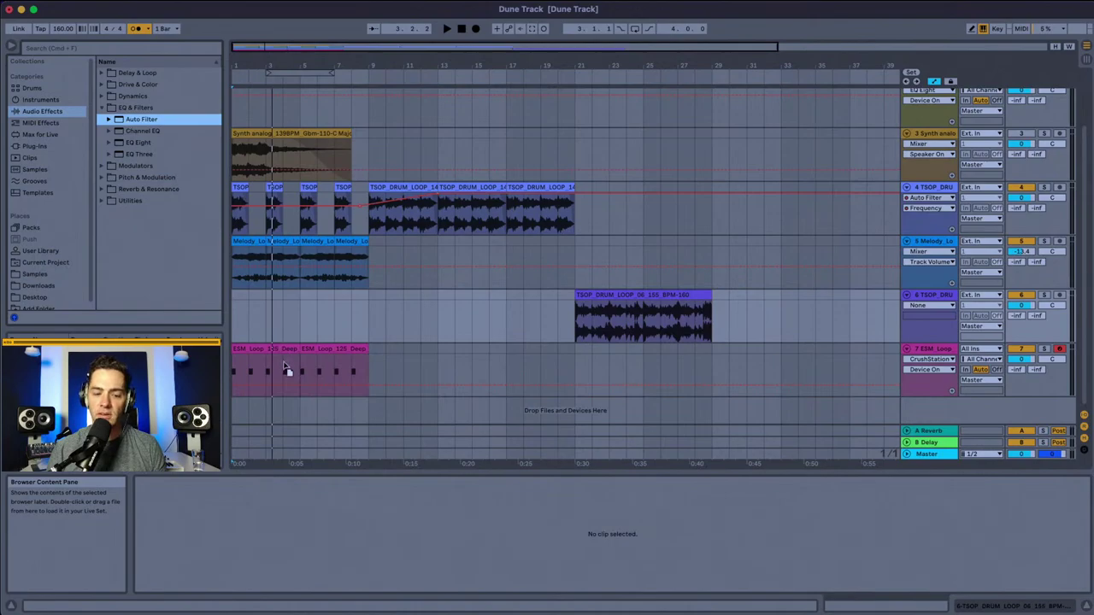
left_click_drag(287, 369, 286, 367)
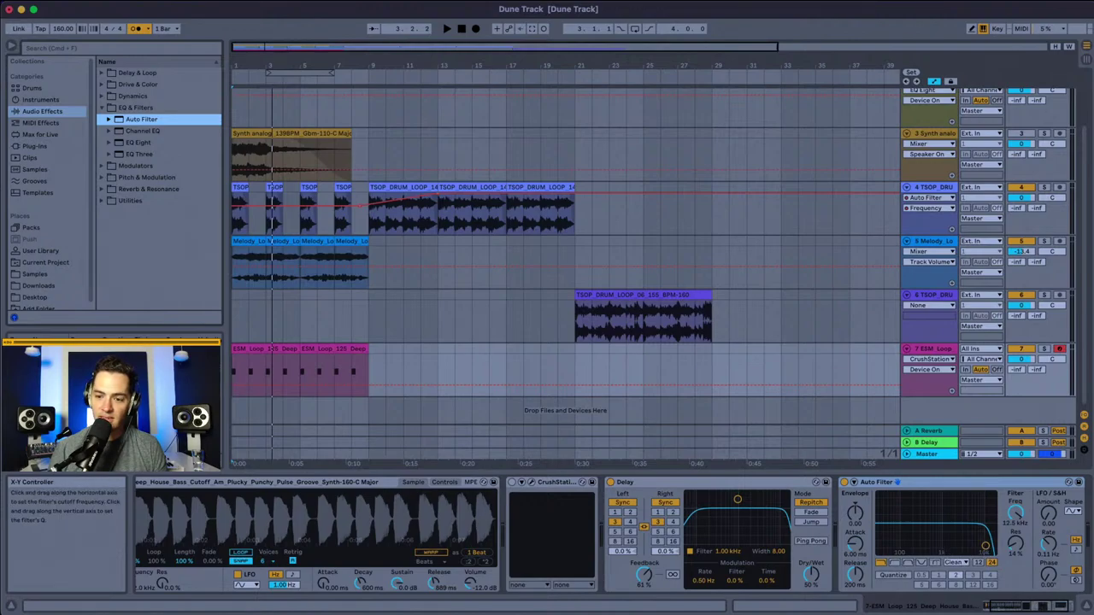
left_click_drag(984, 547, 964, 545)
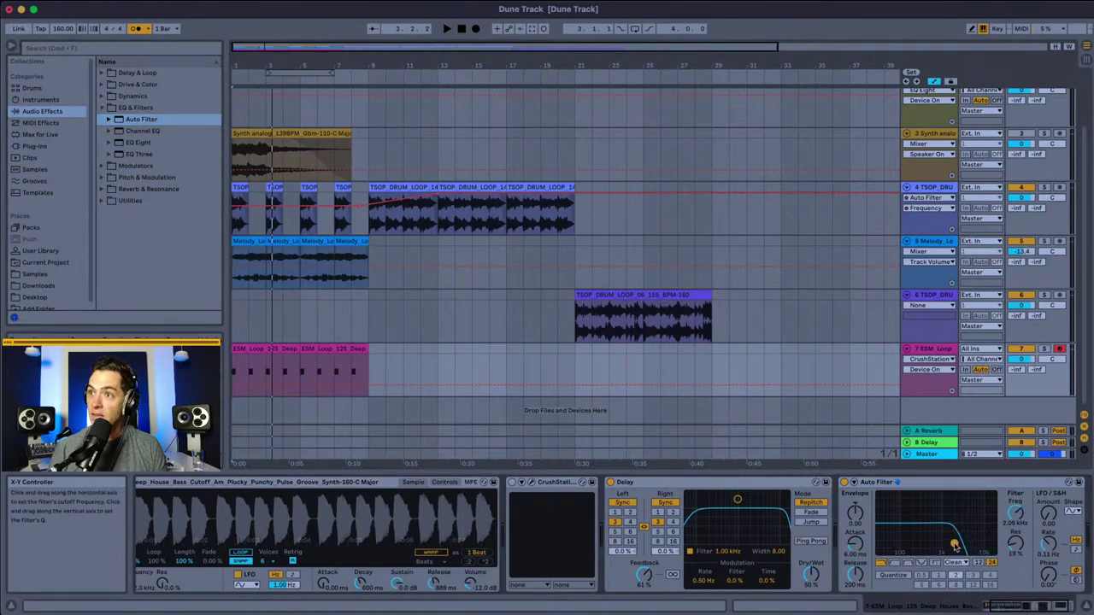
Step: Audition the filtered bass from bar 1 and lower the Auto Filter to 1.49 kHz with 15% resonance
key("space")
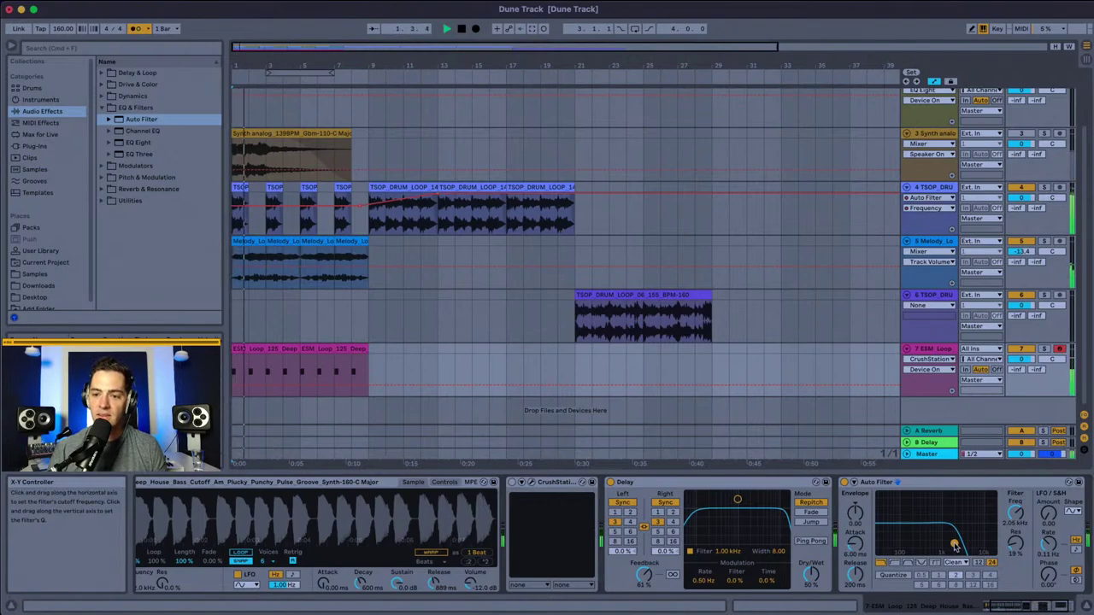
key("space")
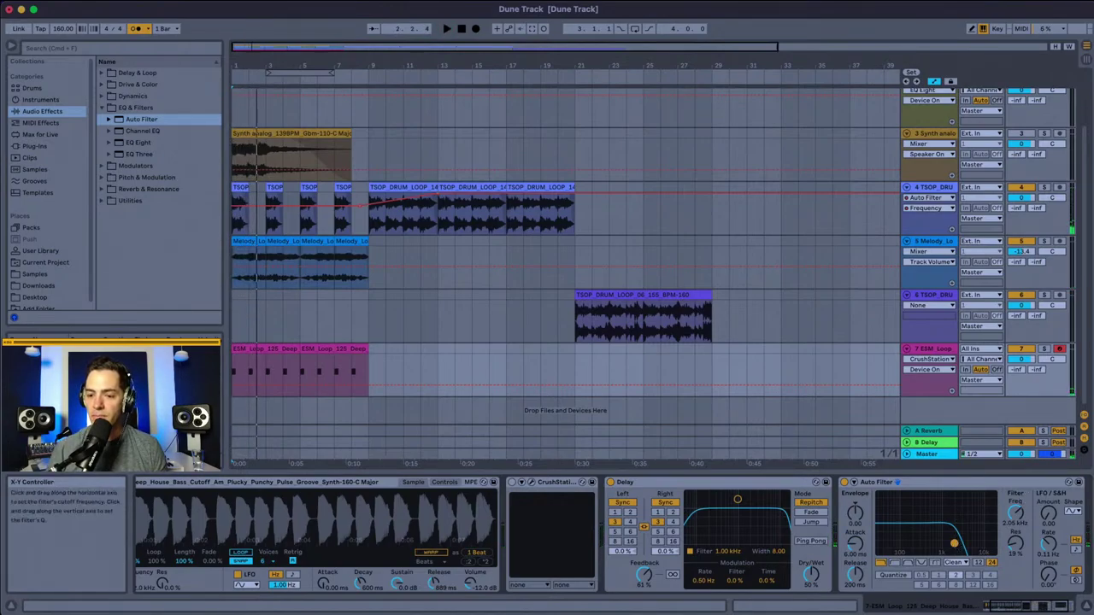
key("space")
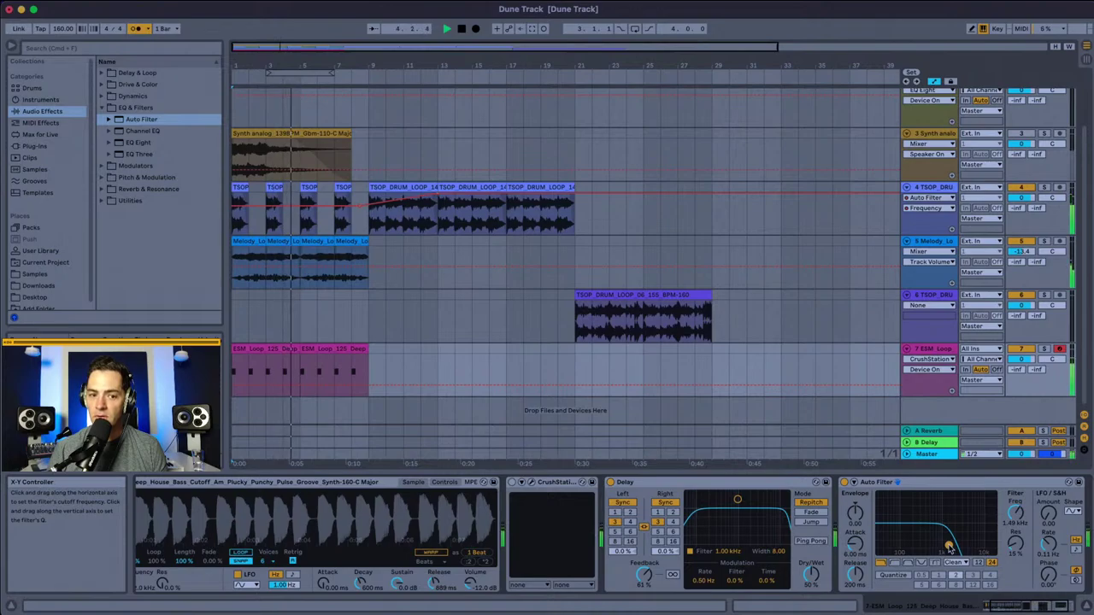
key("space")
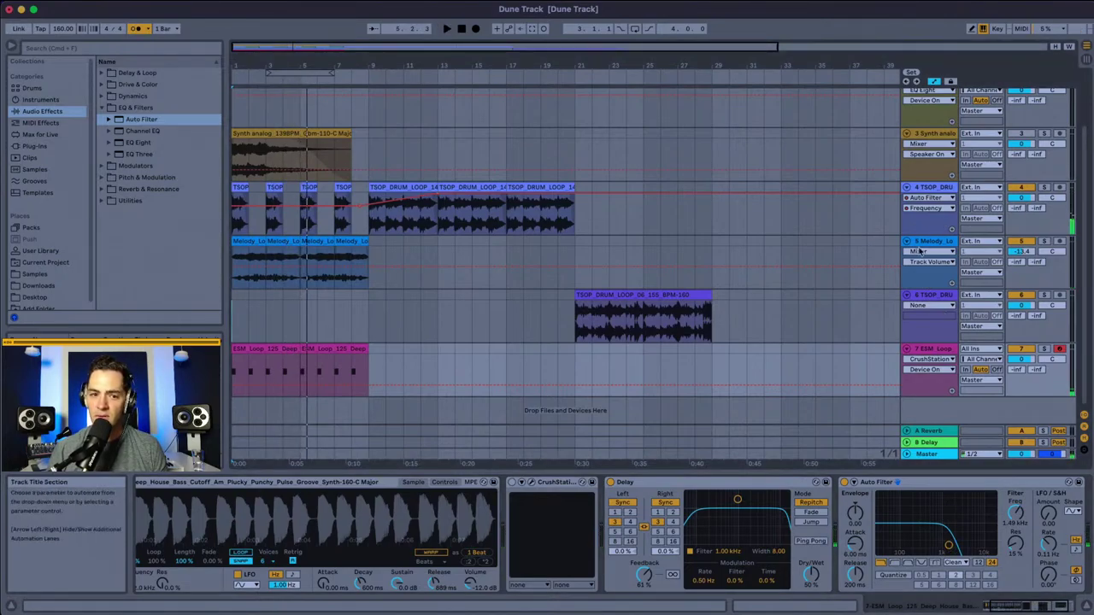
Step: Play back the drum loop section starting at bar 9
scroll(910, 261, "up", 1)
scroll(910, 262, "up", 2)
scroll(911, 262, "down", 3)
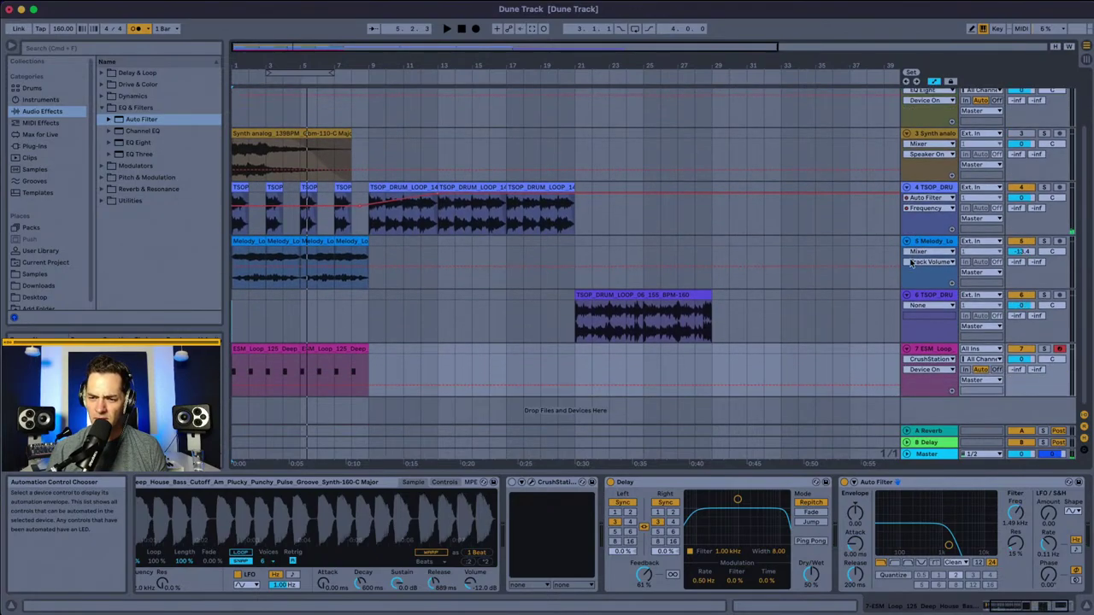
left_click(371, 224)
key("space")
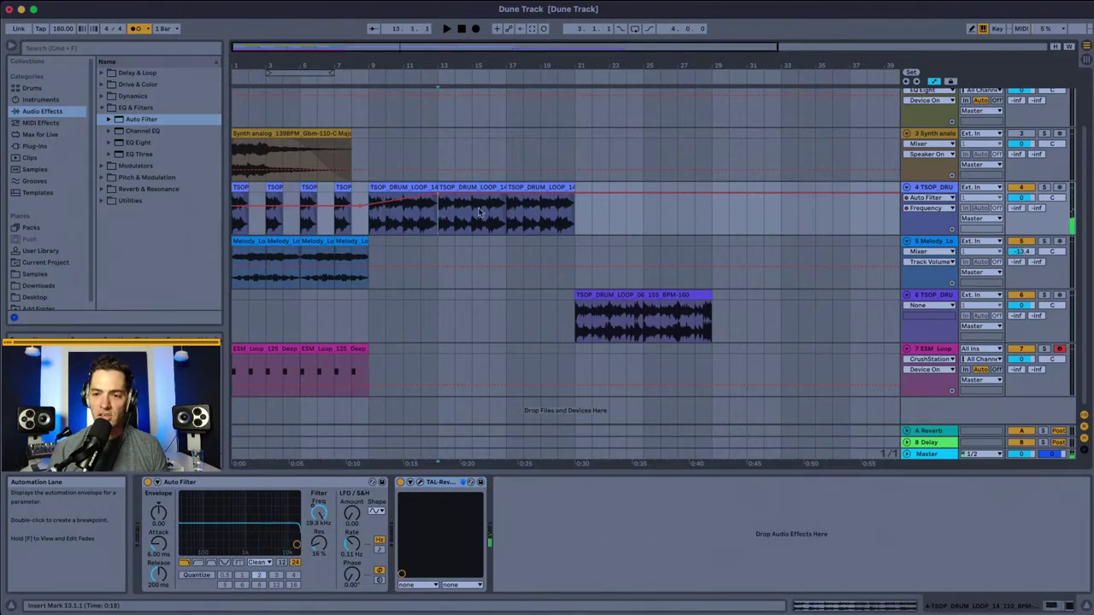
Step: Arm track 2, the Synth analog Simpler track, for recording and place its insert marker at bar 1
scroll(707, 242, "up", 5)
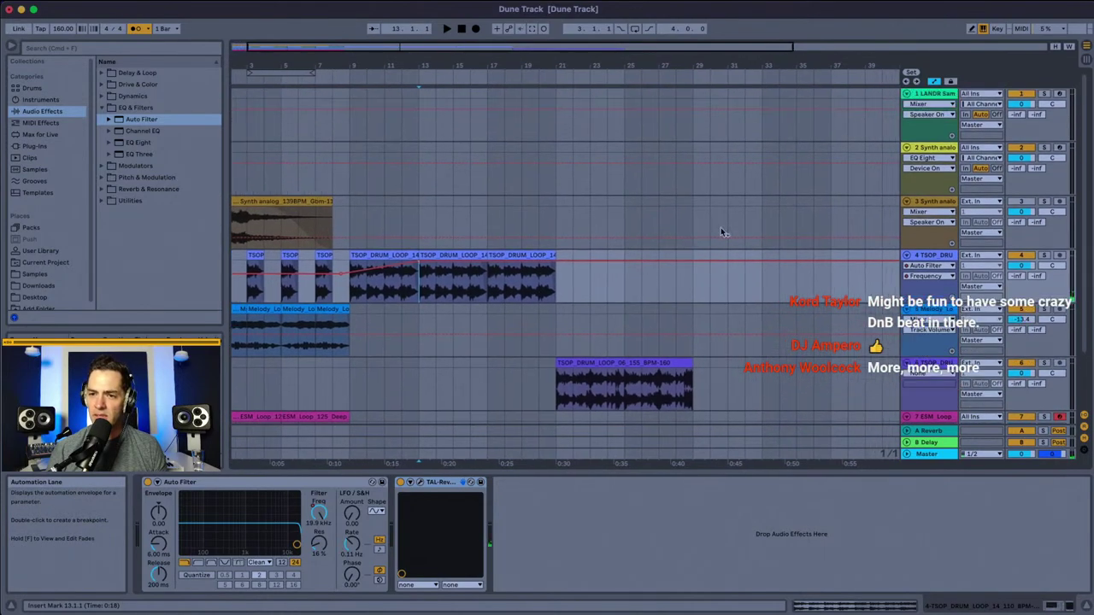
left_click(934, 148)
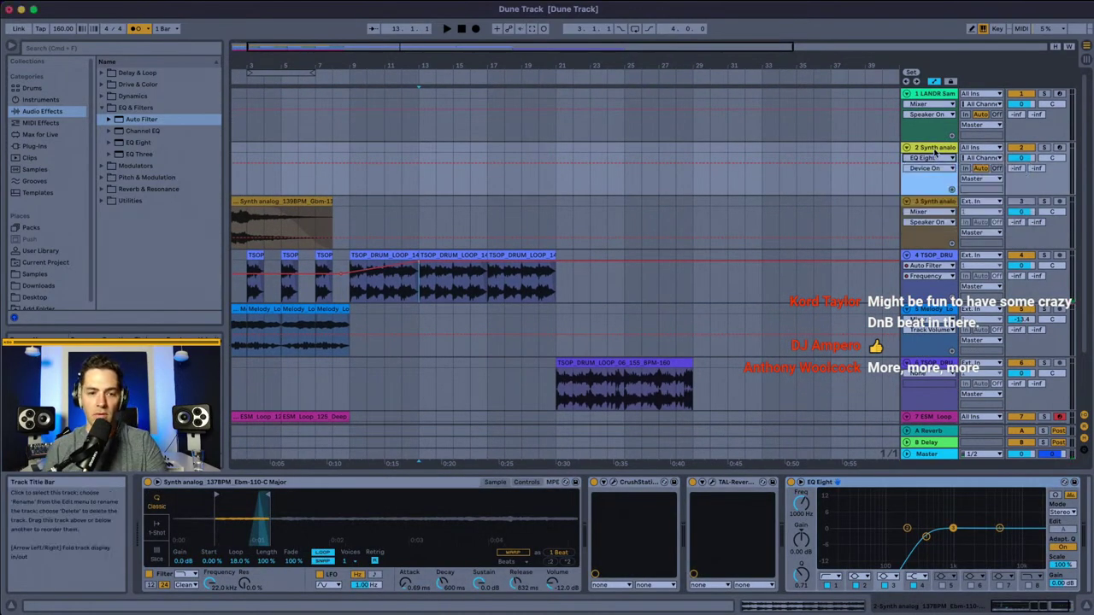
left_click(1060, 148)
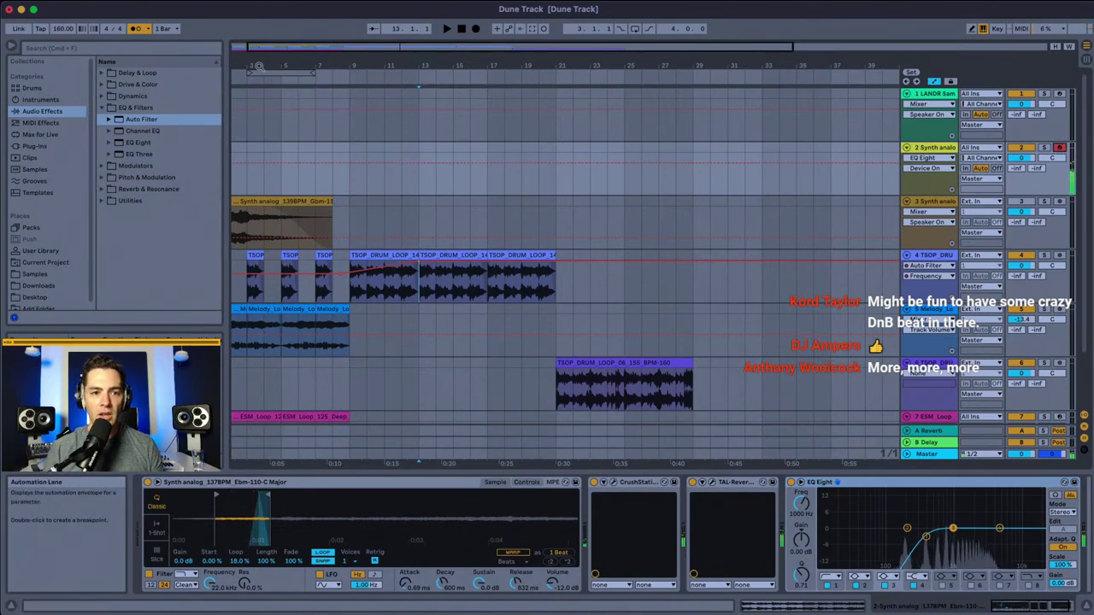
scroll(237, 145, "left", 2)
left_click(234, 181)
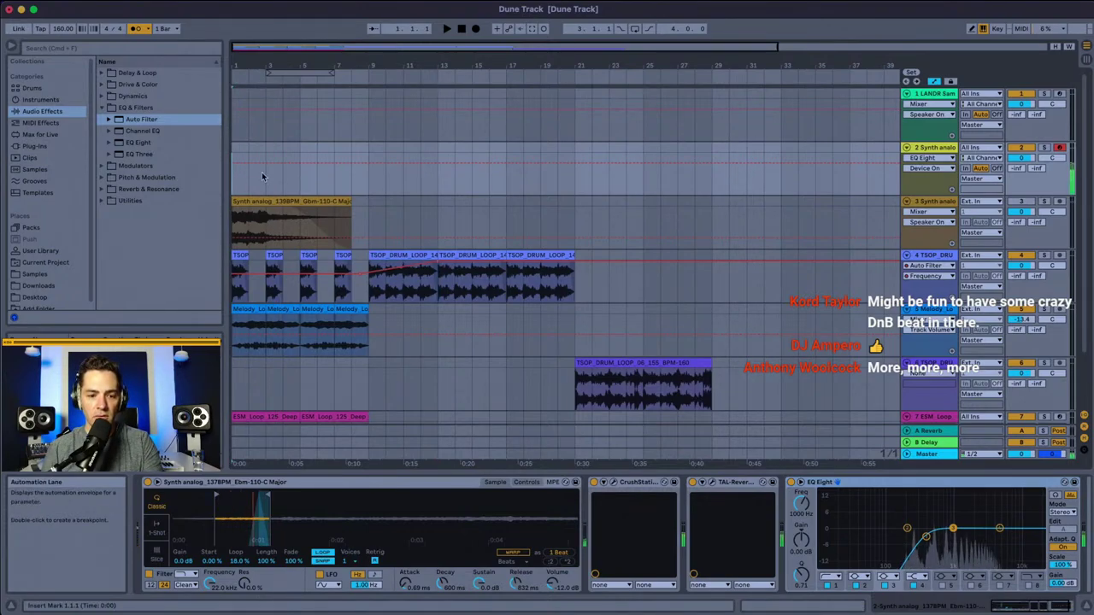
Step: Set the Synth analog Simpler's voices to 6 and try out notes over the arrangement from bar 1
left_click(348, 560)
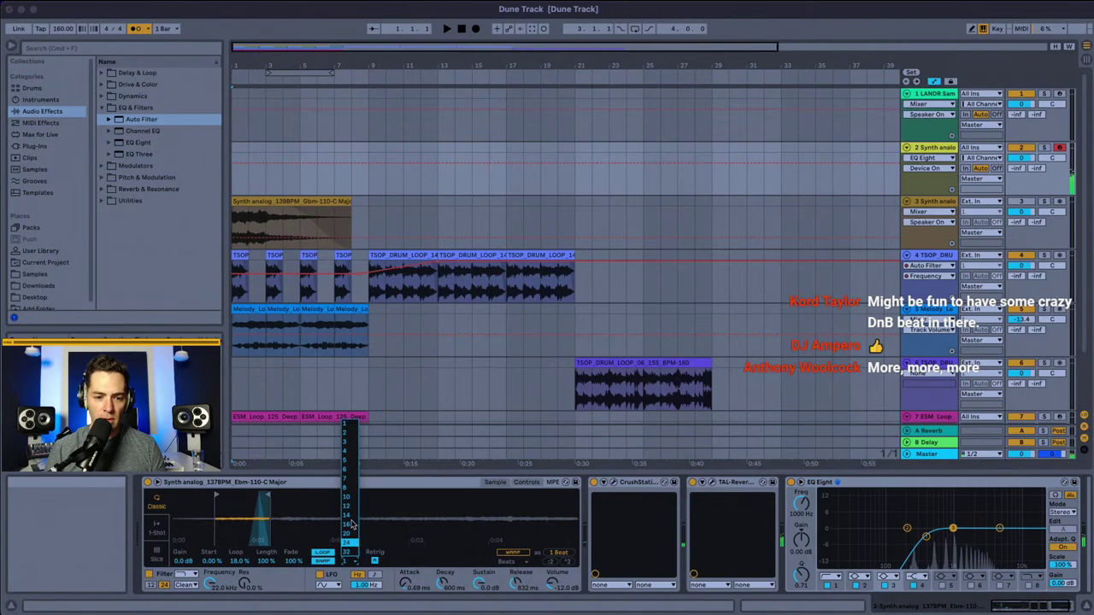
left_click(346, 470)
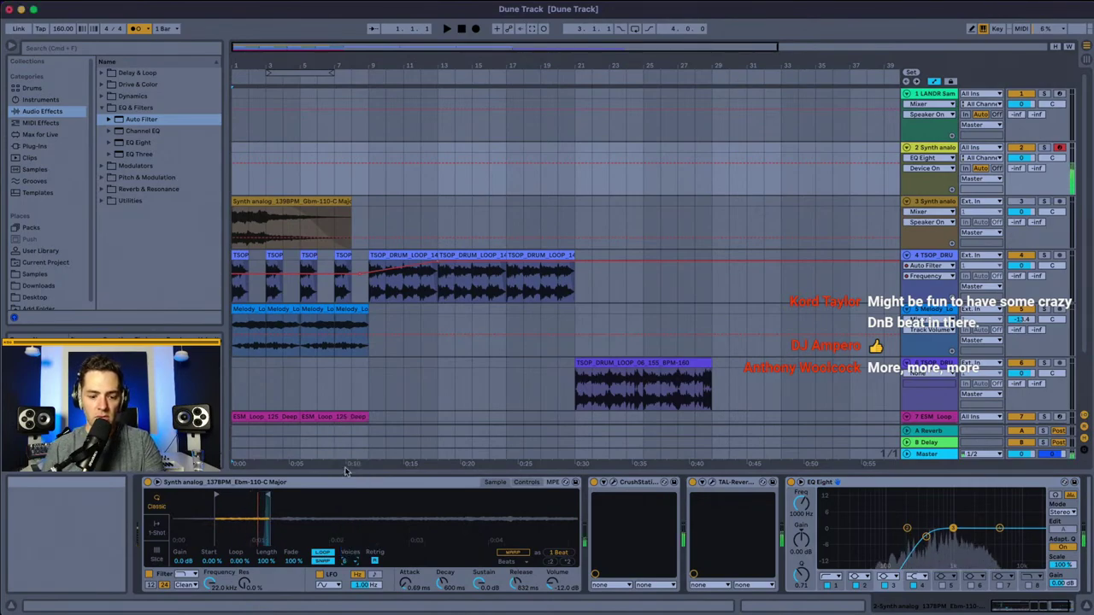
key("a")
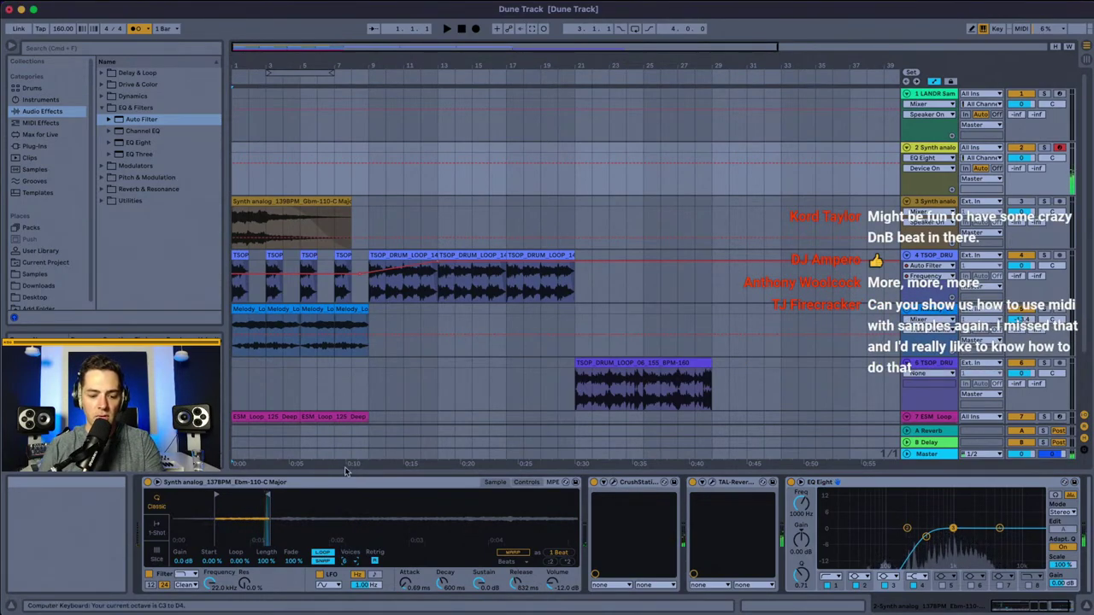
key("space")
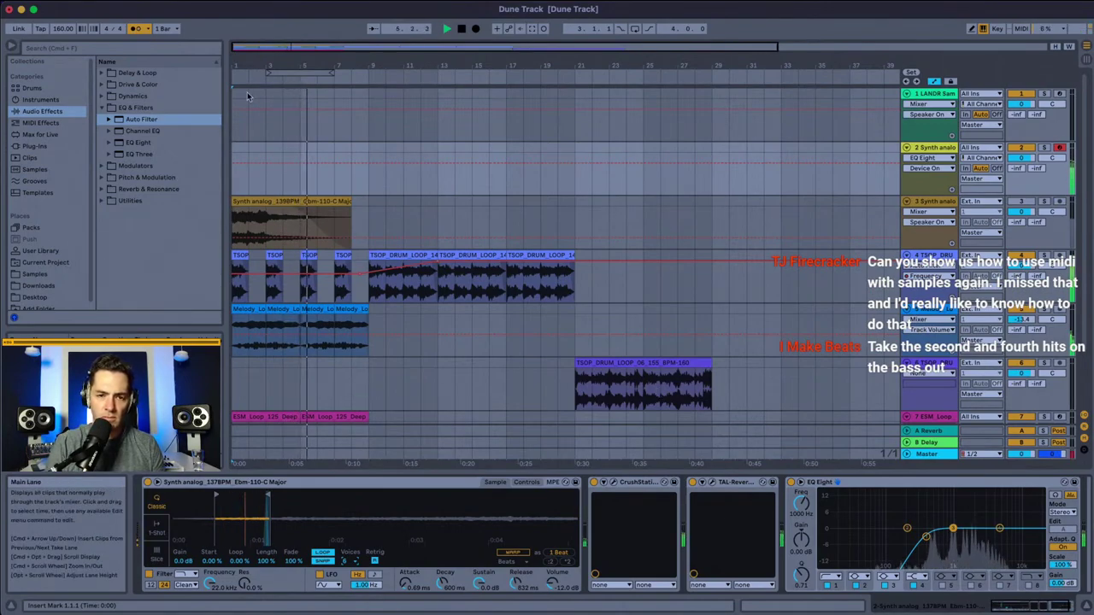
key("space")
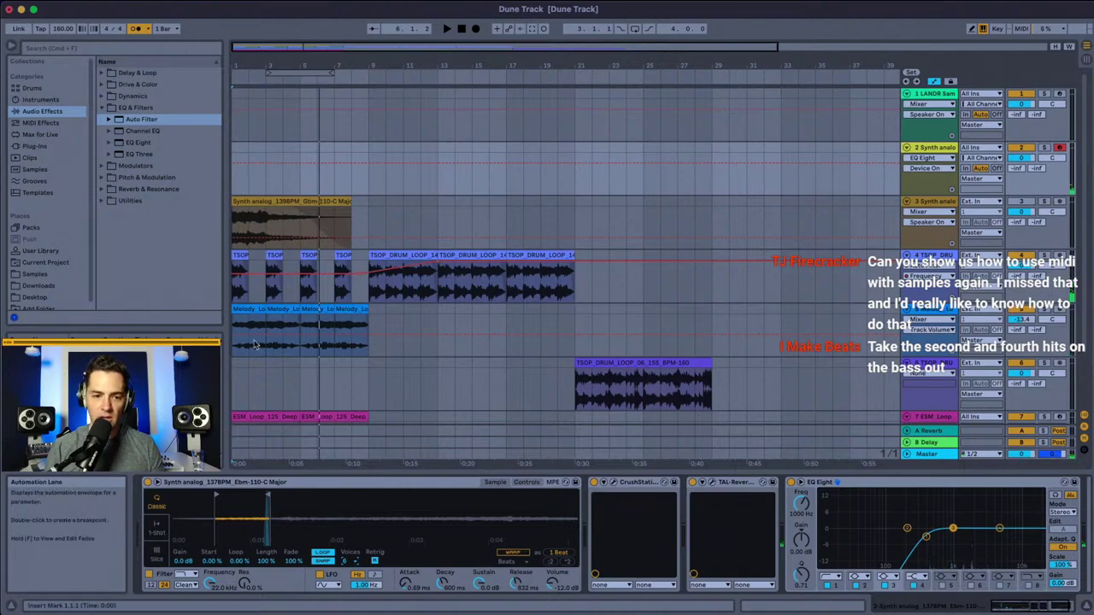
Step: Add the Tuner utility after Auto Filter on the Melody loop pad track, with the insert marker at bar 1
scroll(254, 344, "right", 2)
scroll(428, 282, "left", 2)
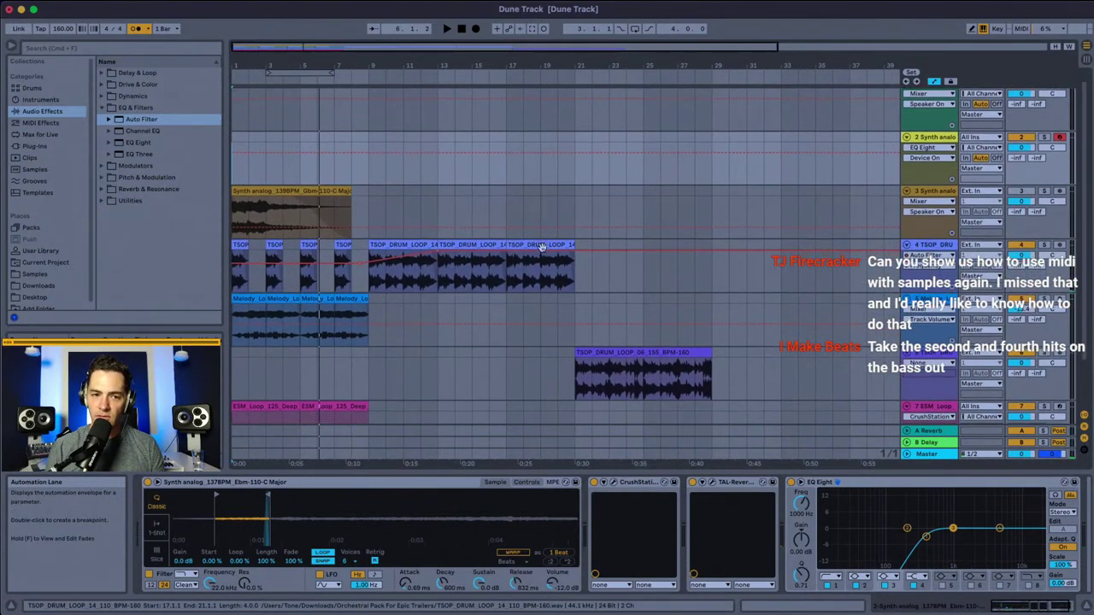
scroll(317, 303, "down", 2)
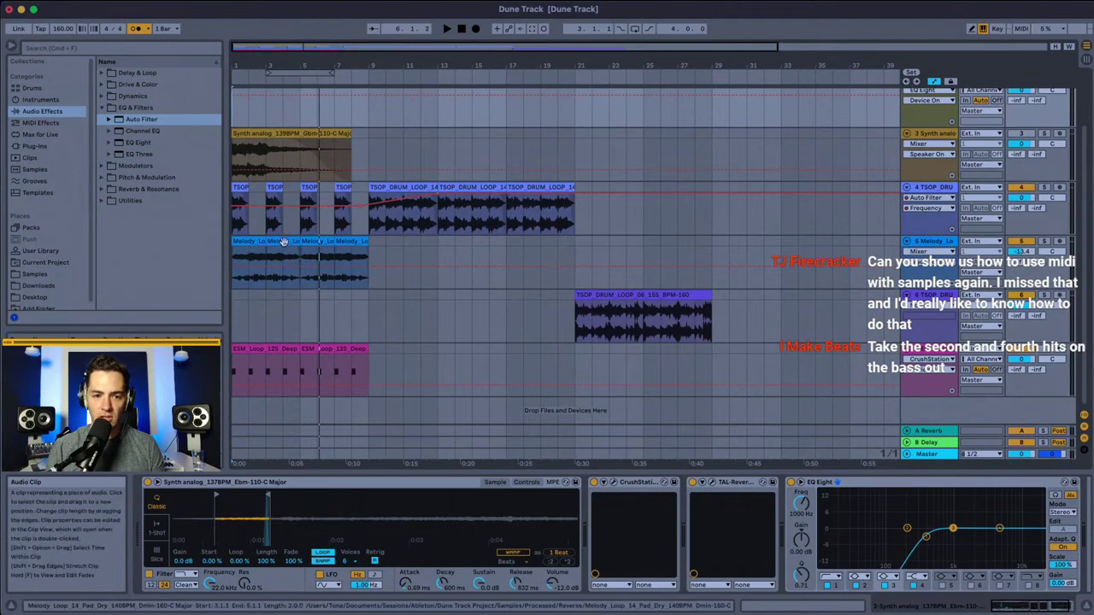
left_click(248, 247)
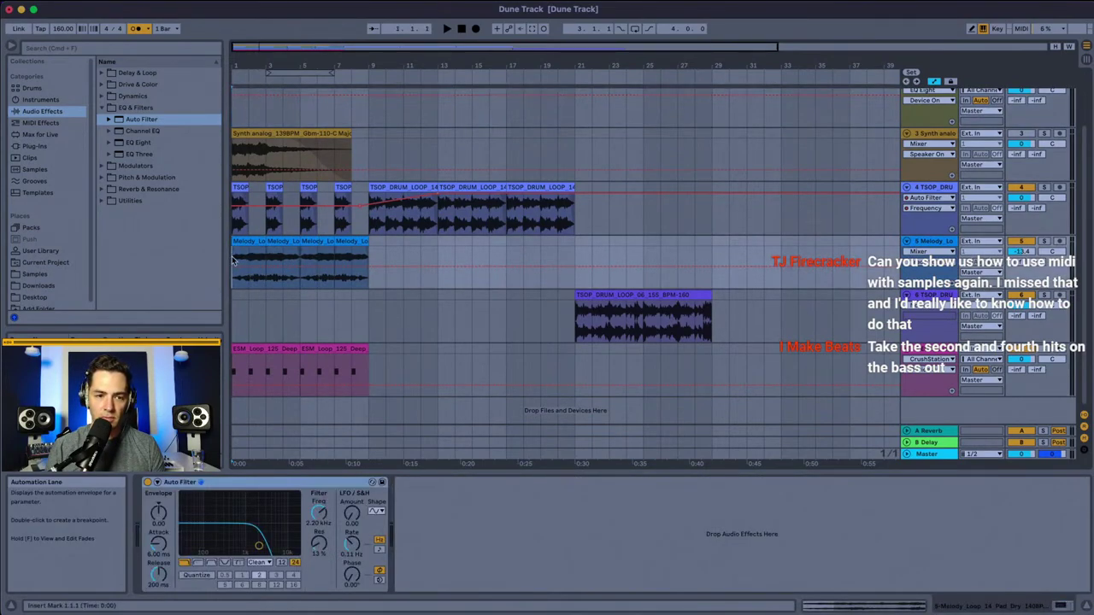
left_click(102, 200)
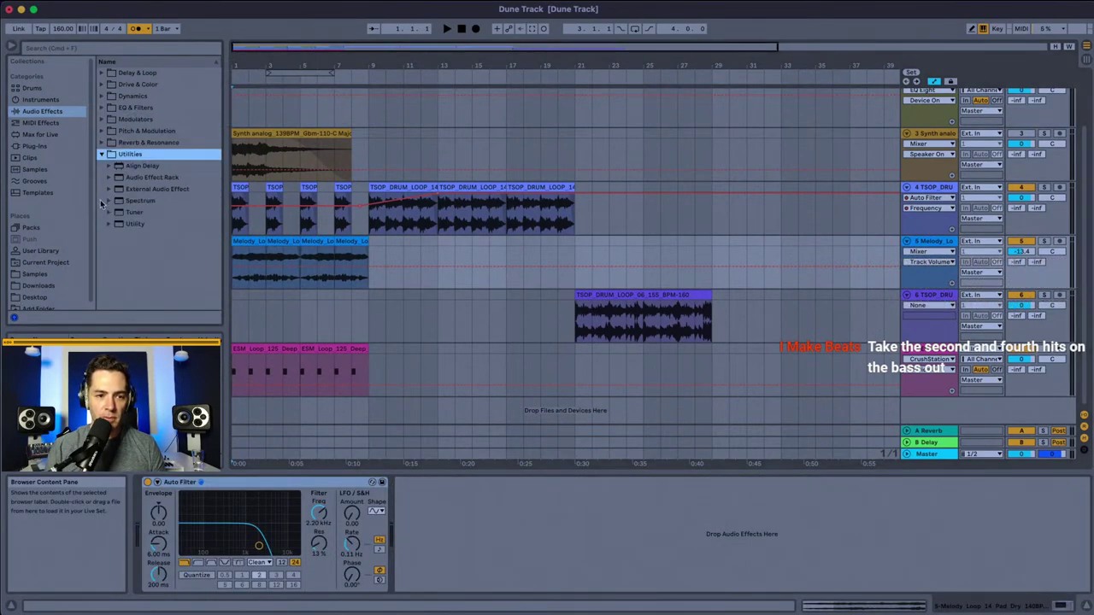
left_click(136, 212)
left_click_drag(262, 253, 261, 251)
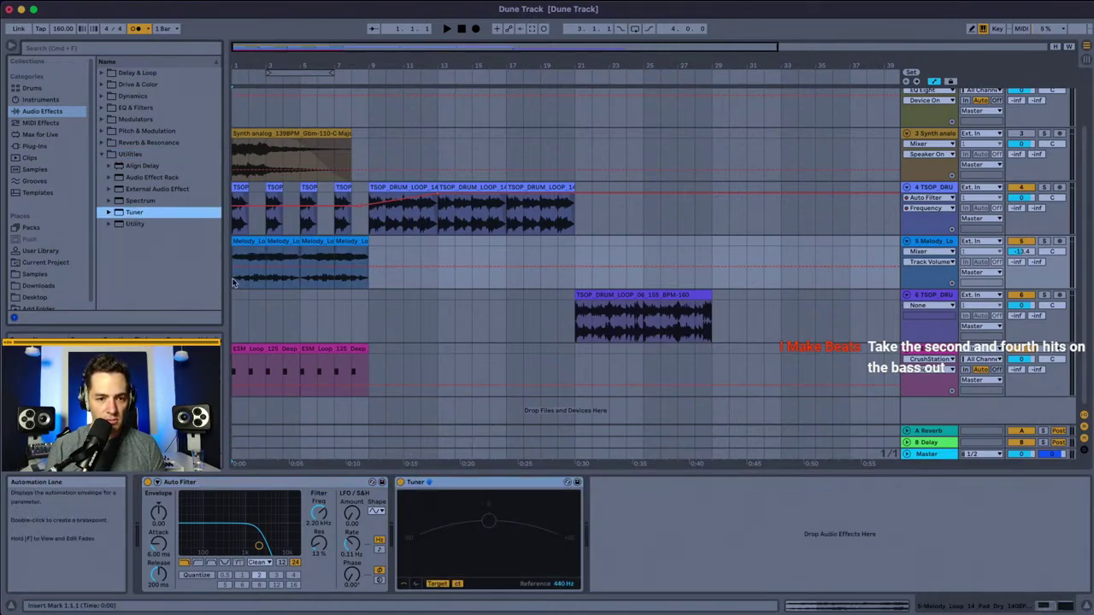
Step: Play the pad from bar 1 and read its pitch on the Tuner
key("space")
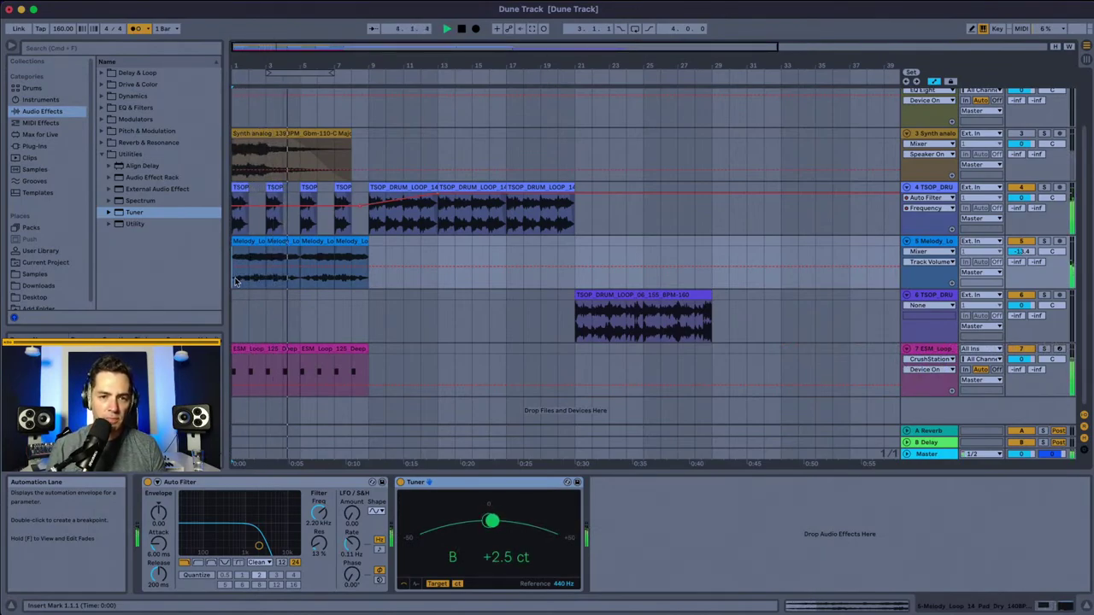
key("space")
scroll(237, 281, "up", 2)
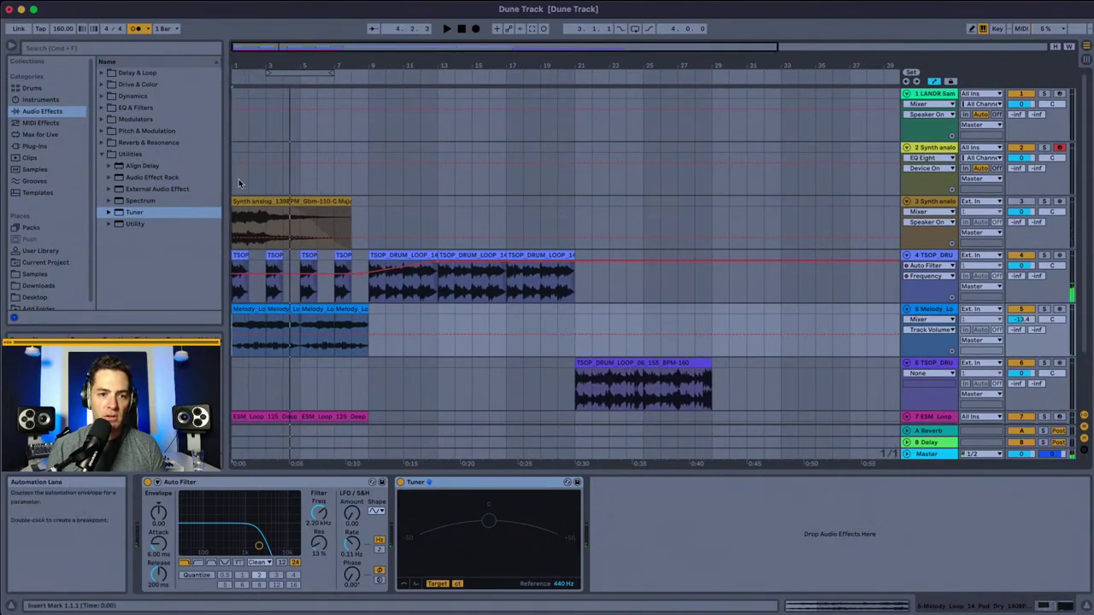
left_click(237, 182)
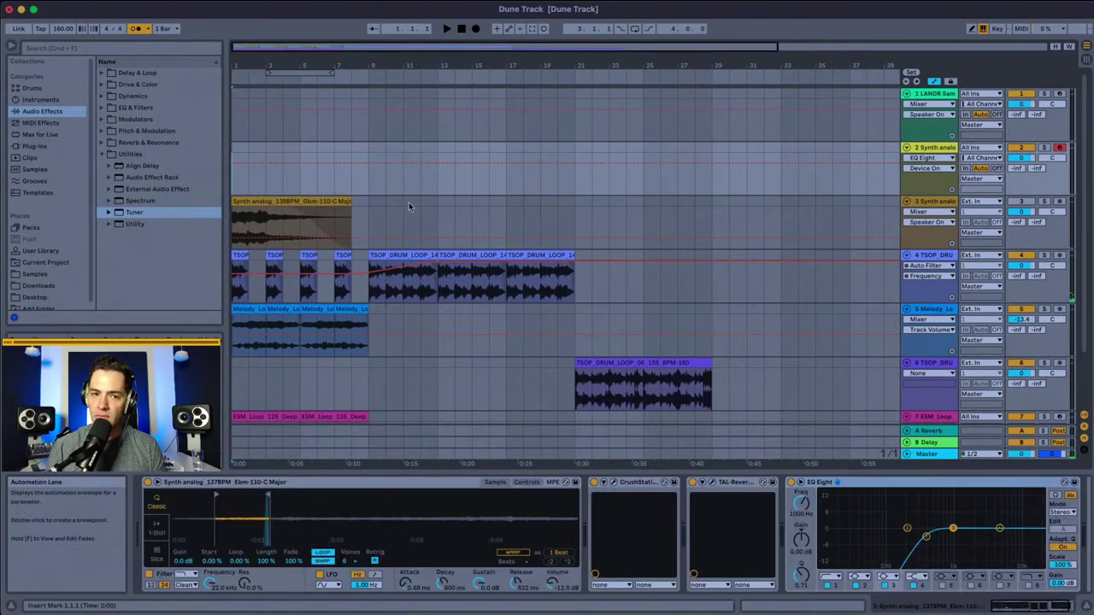
left_click_drag(233, 182, 347, 187)
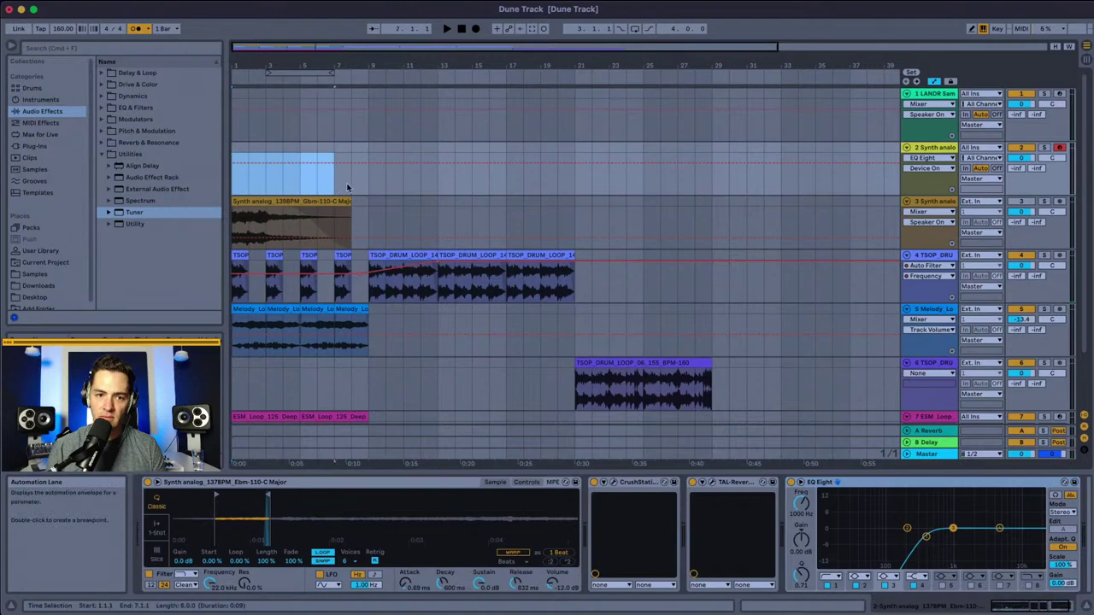
Step: Delete the D2 notes at bars 2 and 4 in the first ESM Loop clip, and play the arrangement from bar 1
scroll(274, 175, "down", 3)
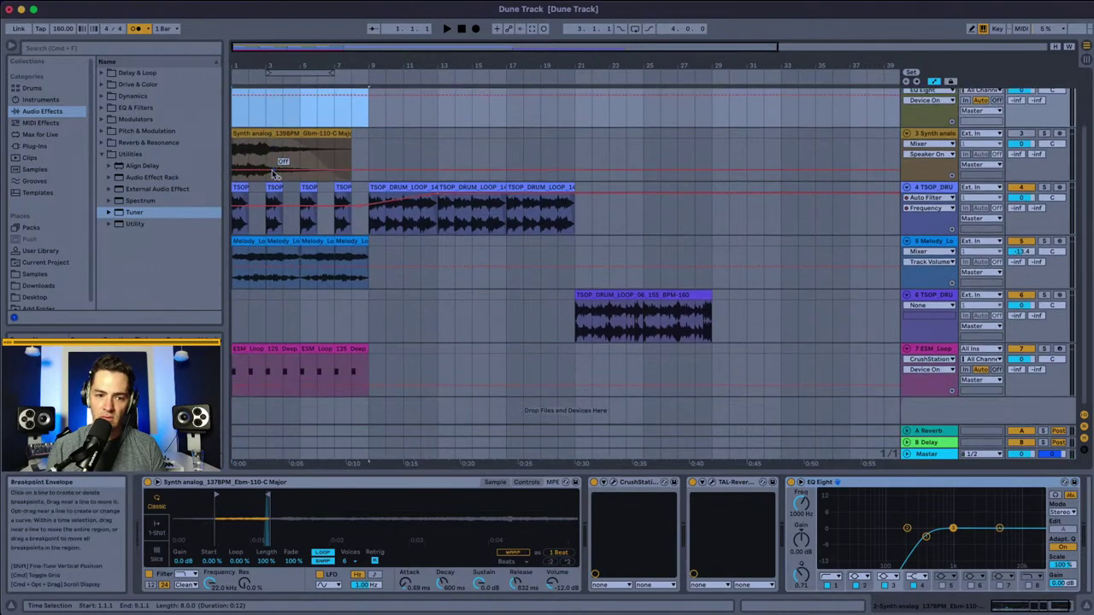
left_click(254, 348)
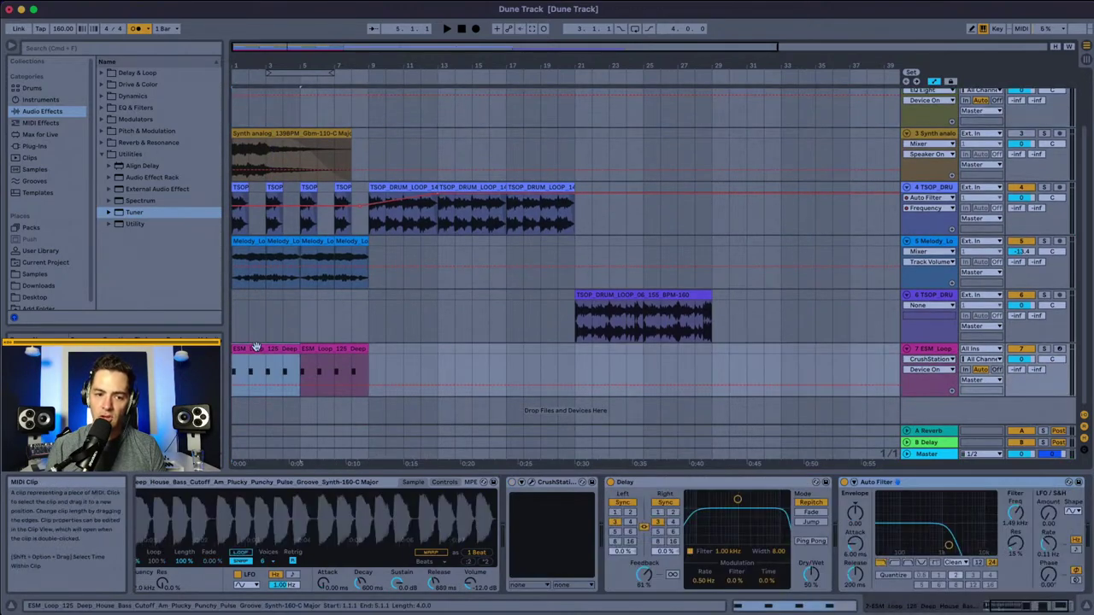
double_click(255, 348)
left_click(516, 538)
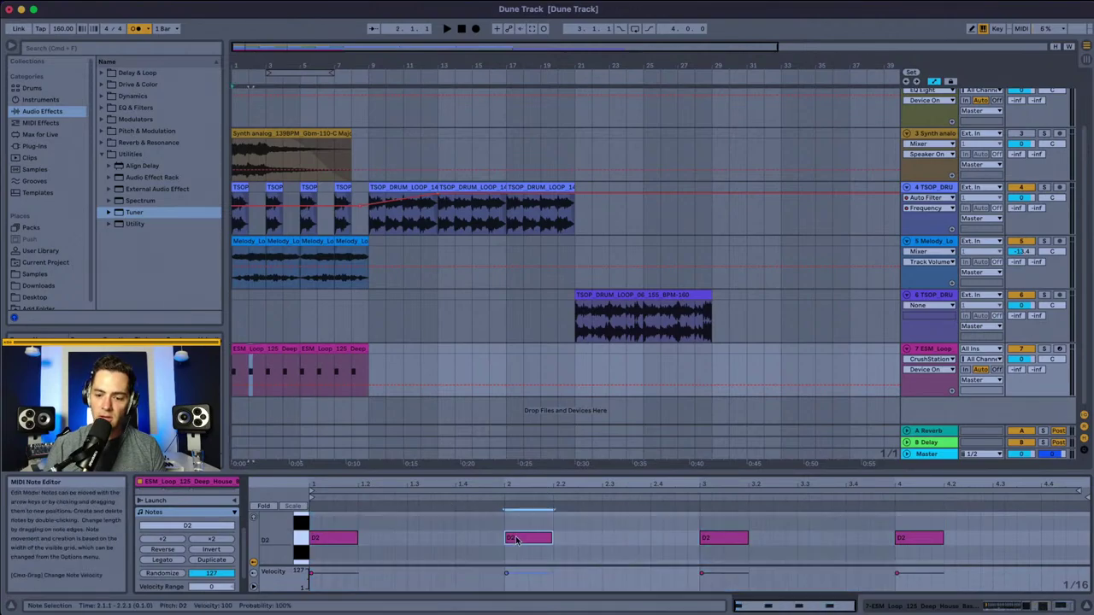
double_click(516, 539)
left_click(919, 537)
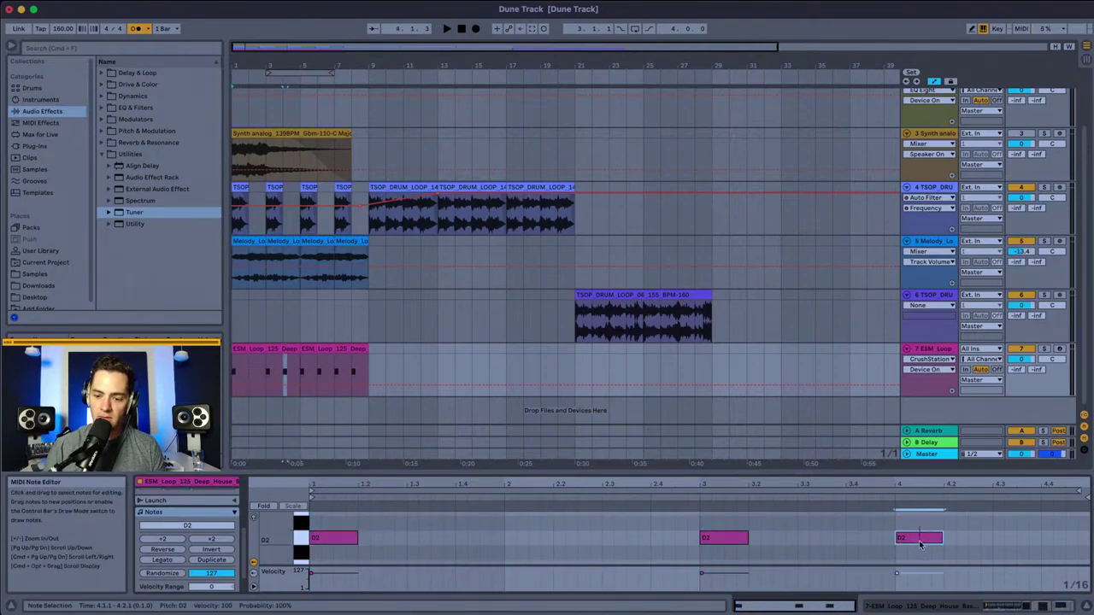
double_click(919, 537)
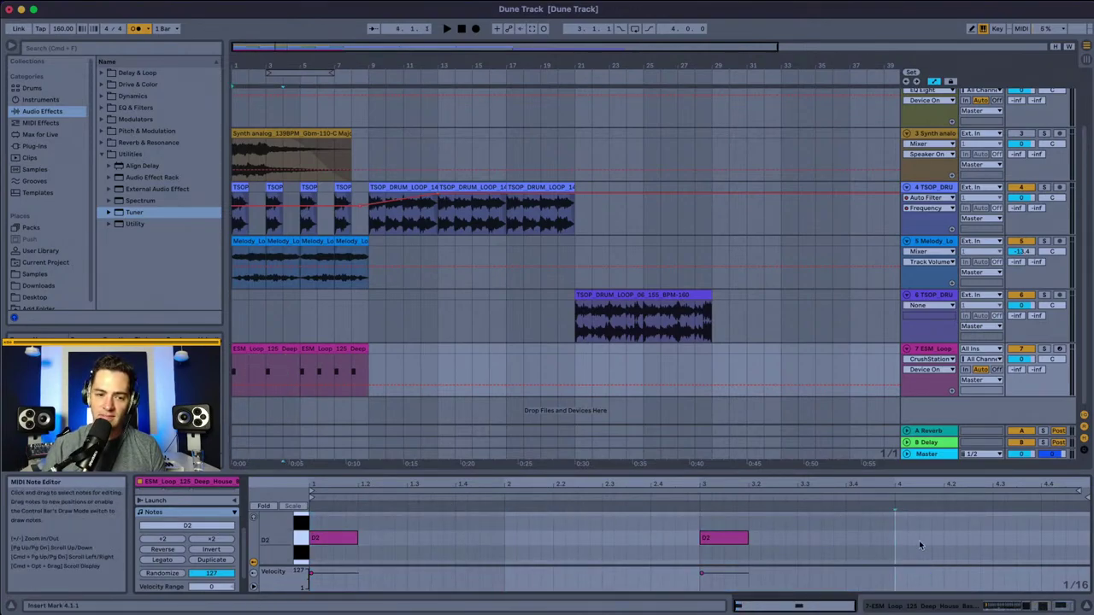
left_click(238, 370)
key("space")
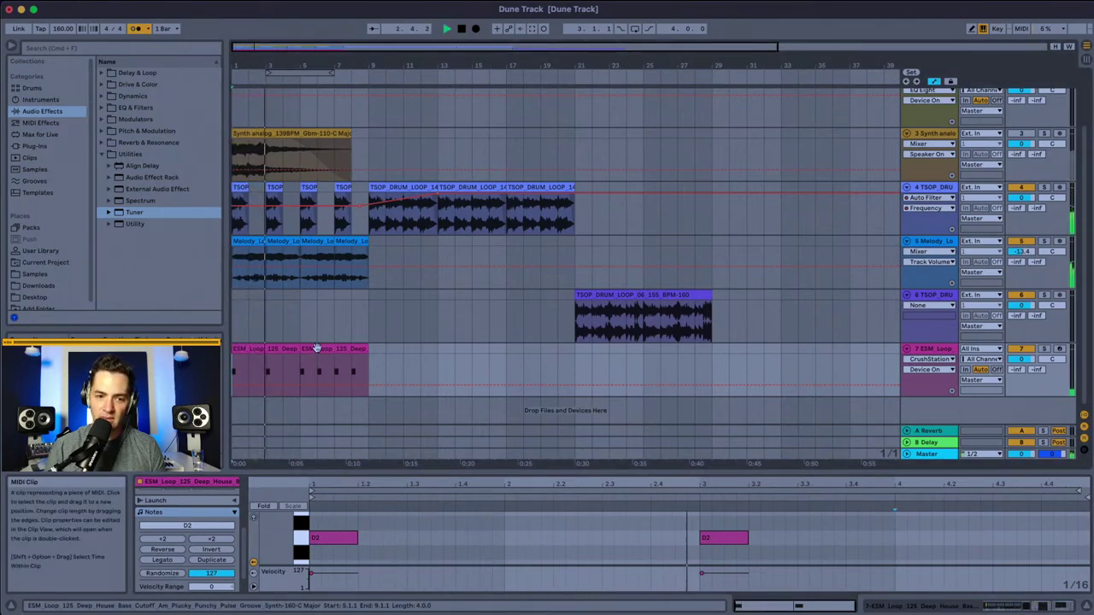
Step: Move the second ESM Loop clip to bar 9 and duplicate the thinned-out first clip into bars 5 to 8
left_click_drag(313, 349, 382, 349)
key("space")
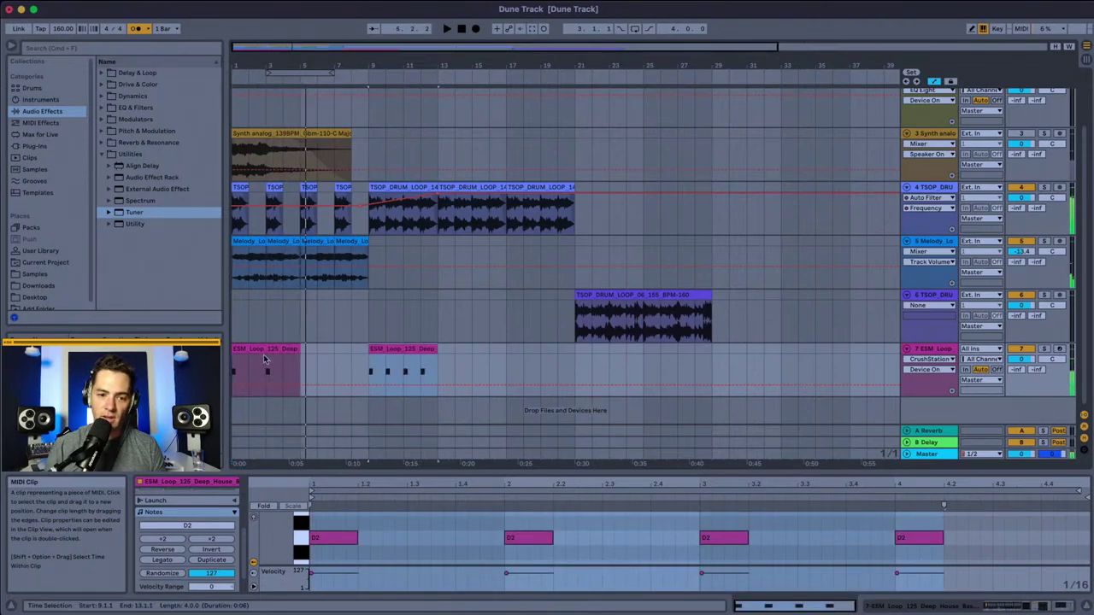
left_click(265, 348)
key("super+d")
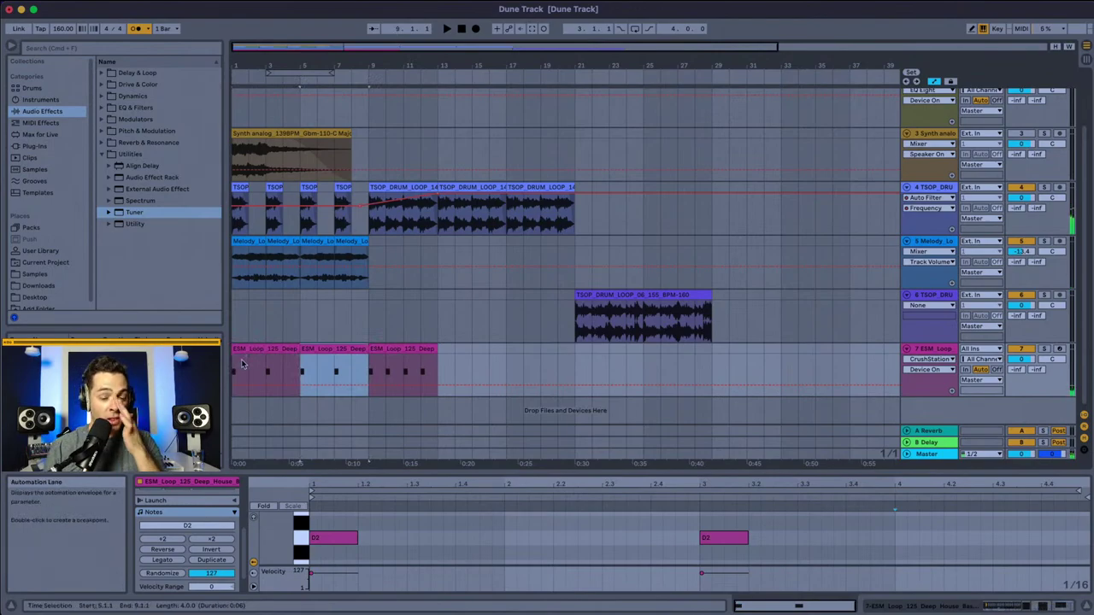
Step: Raise the Delay's feedback on the ESM Loop track, set its Dry/Wet to 57 %, and play from bar 1
left_click(236, 364)
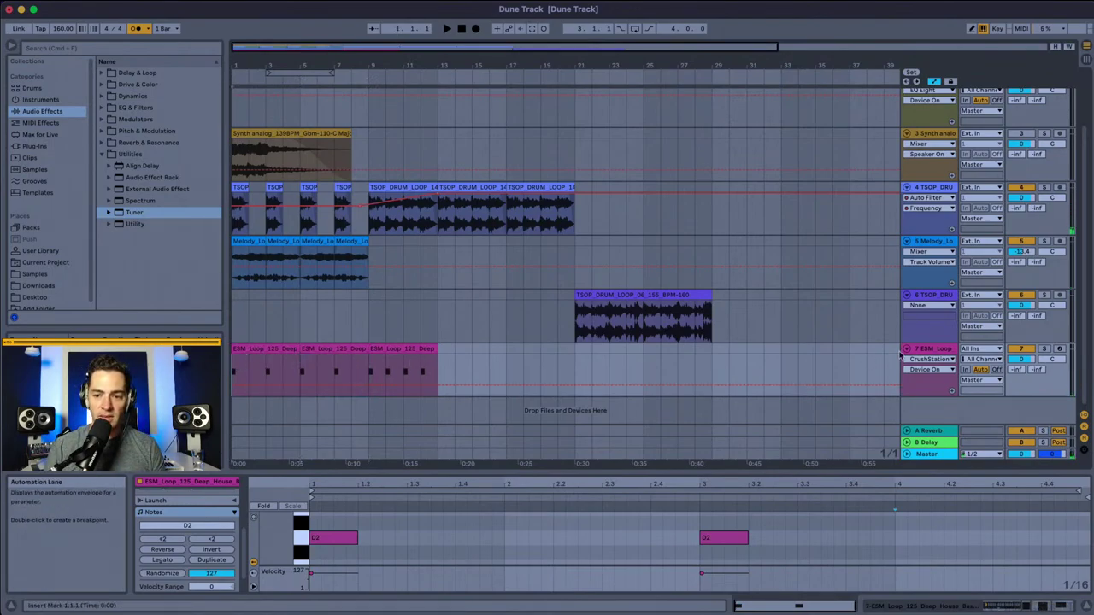
left_click(1032, 607)
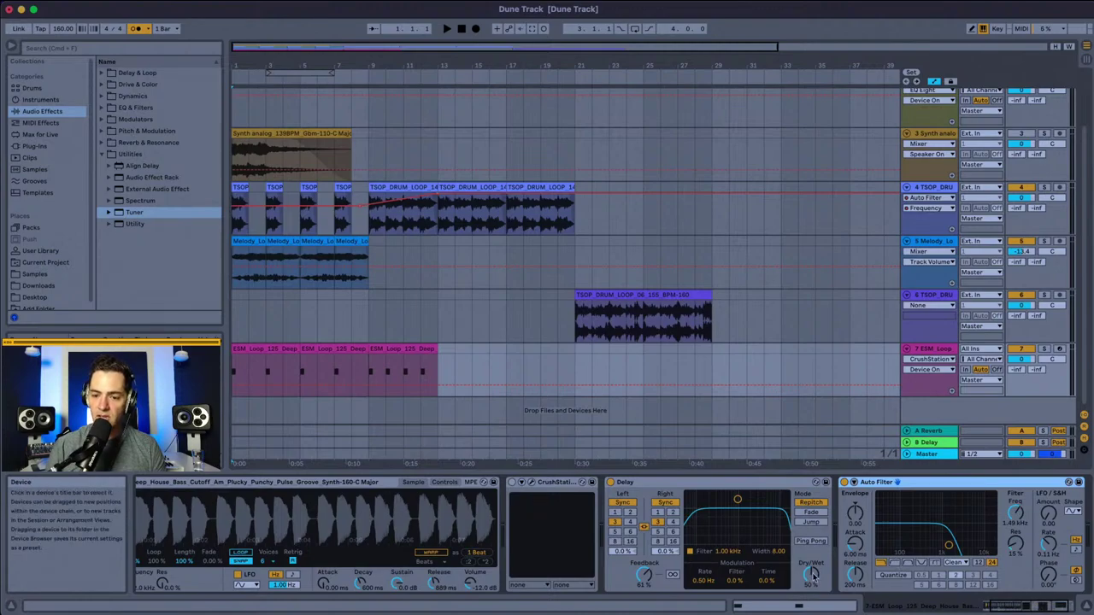
left_click(639, 575)
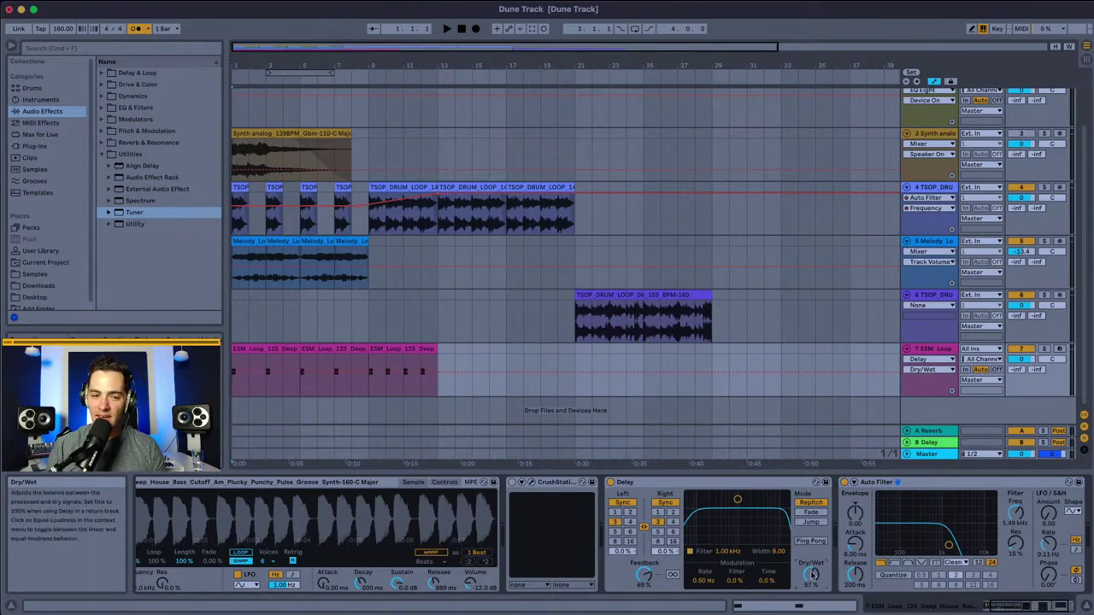
key("space")
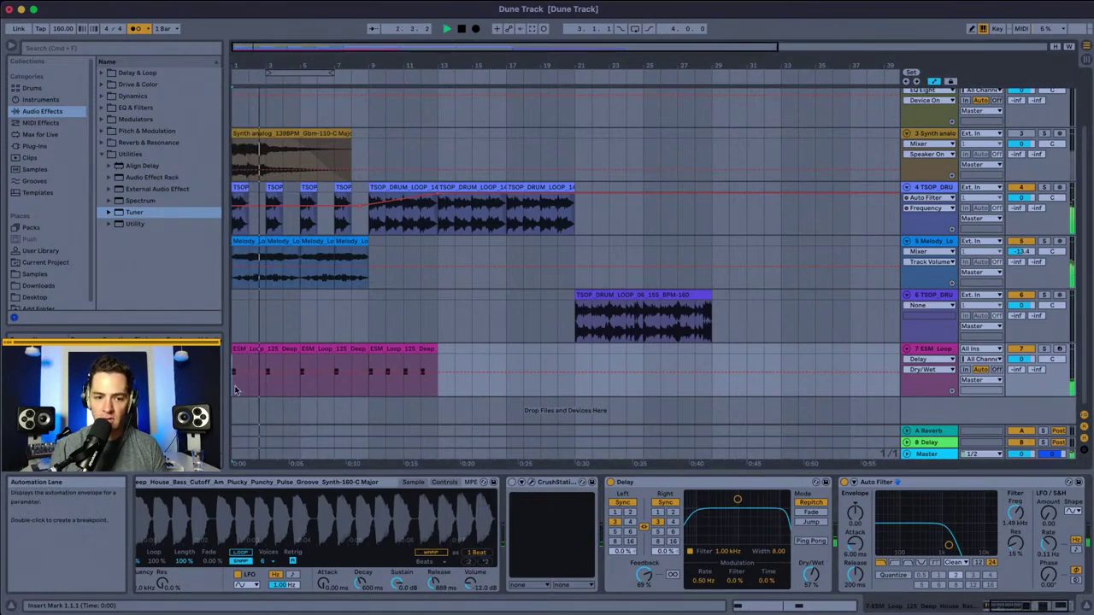
key("space")
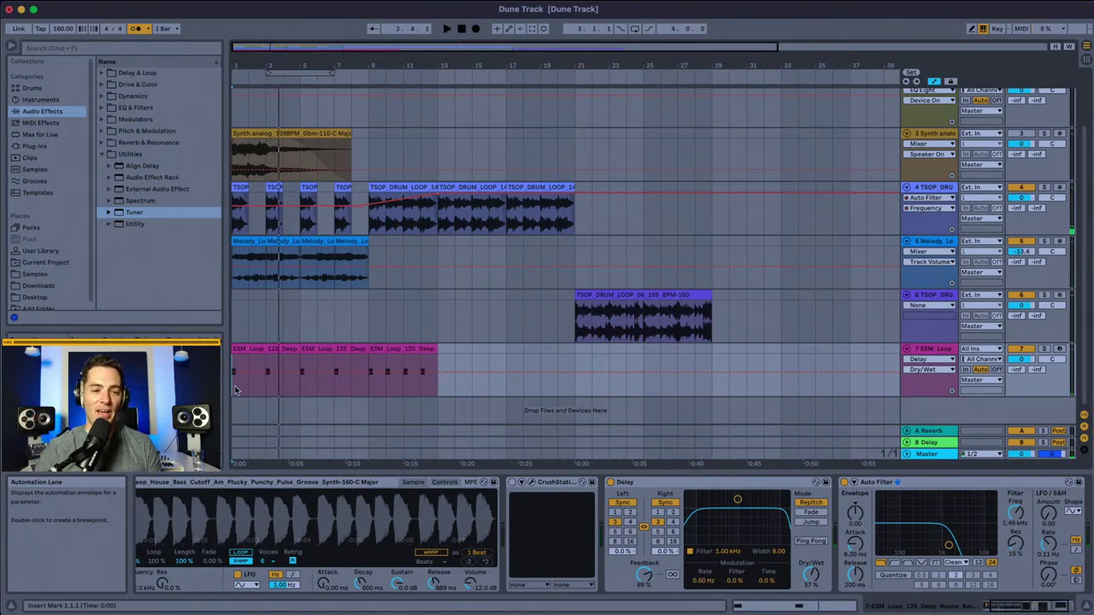
Step: Record held F#3 and A3 notes into the arrangement on track 2, Synth analog, from bar 1 to near the end of bar 4
scroll(239, 341, "up", 3)
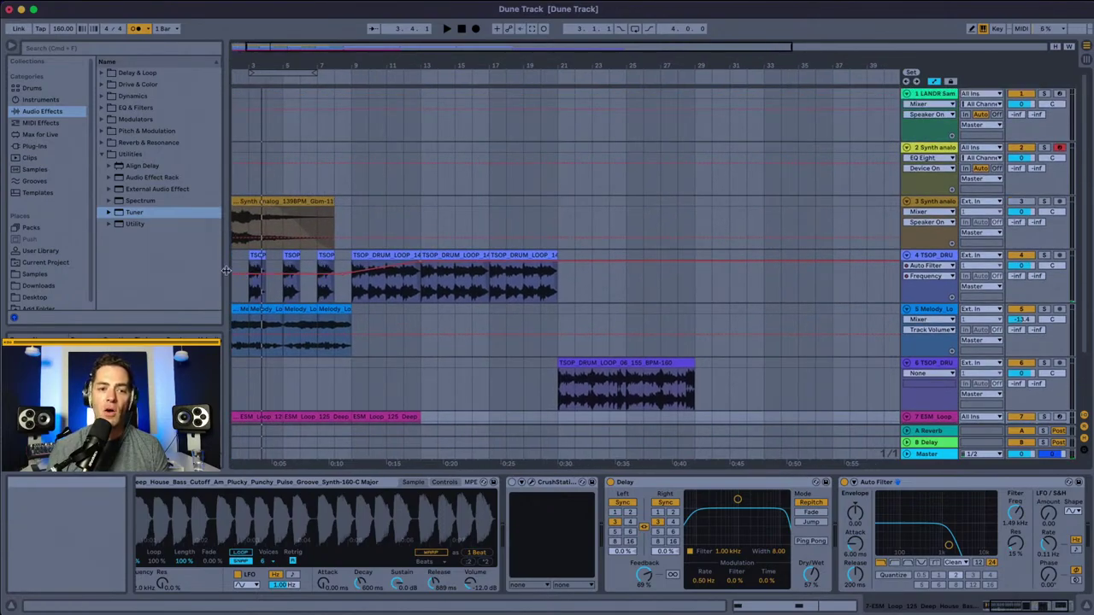
scroll(358, 264, "left", 2)
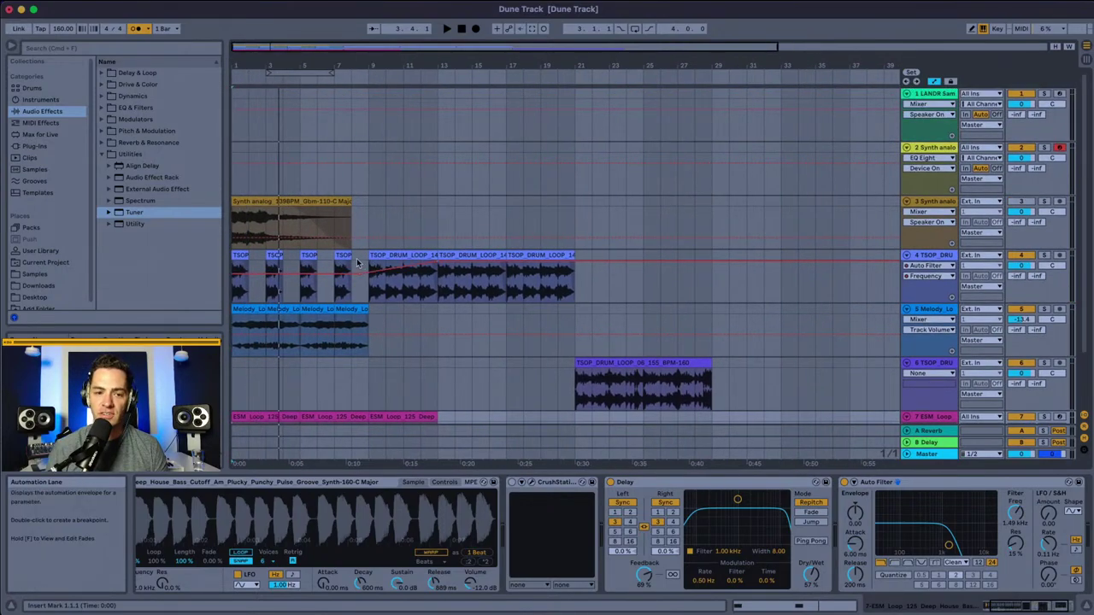
left_click(237, 183)
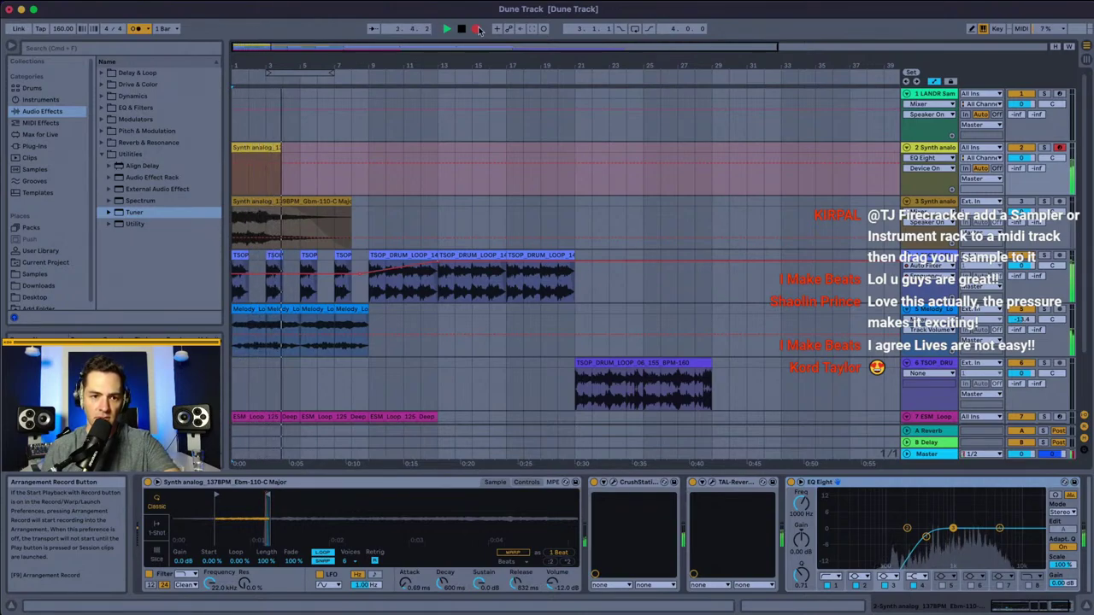
left_click(480, 30)
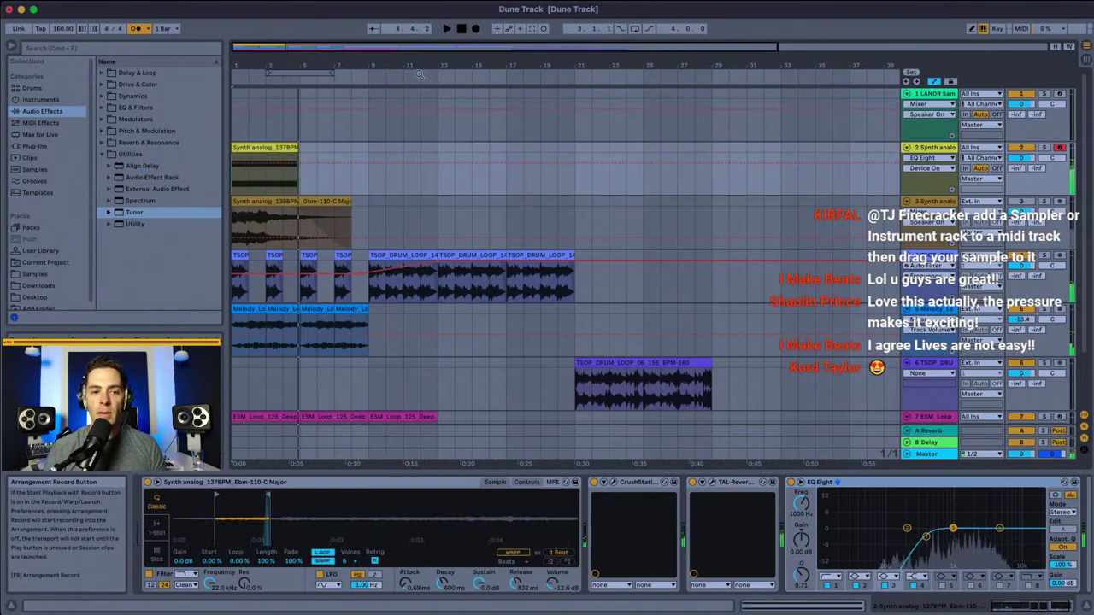
Step: Open the recorded clip in an enlarged note editor, shorten both notes to one bar and duplicate them to bar 2
left_click(253, 148)
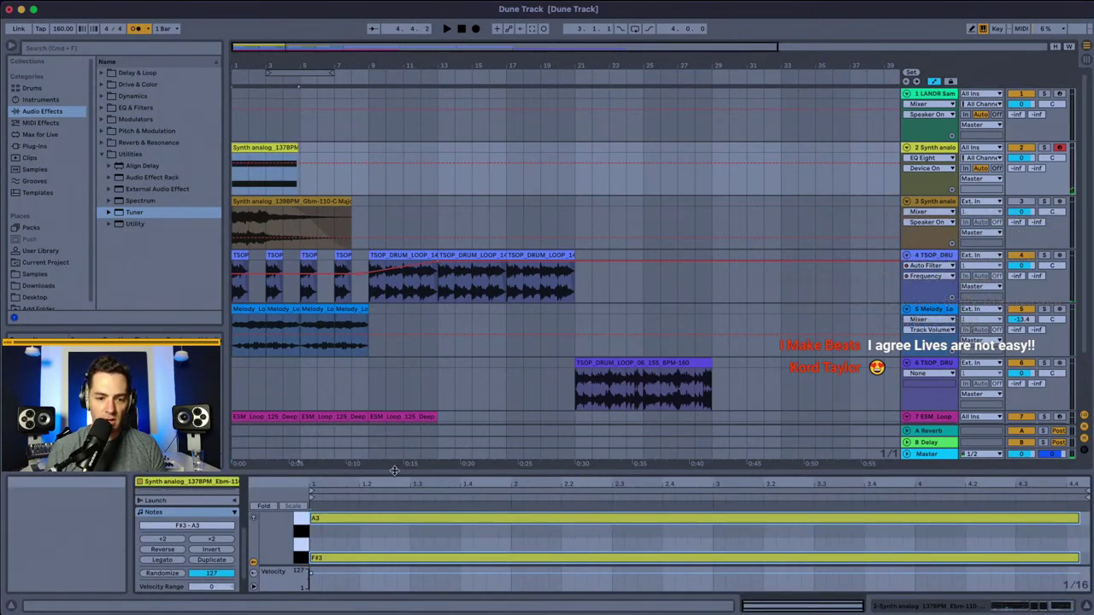
left_click_drag(395, 471, 424, 207)
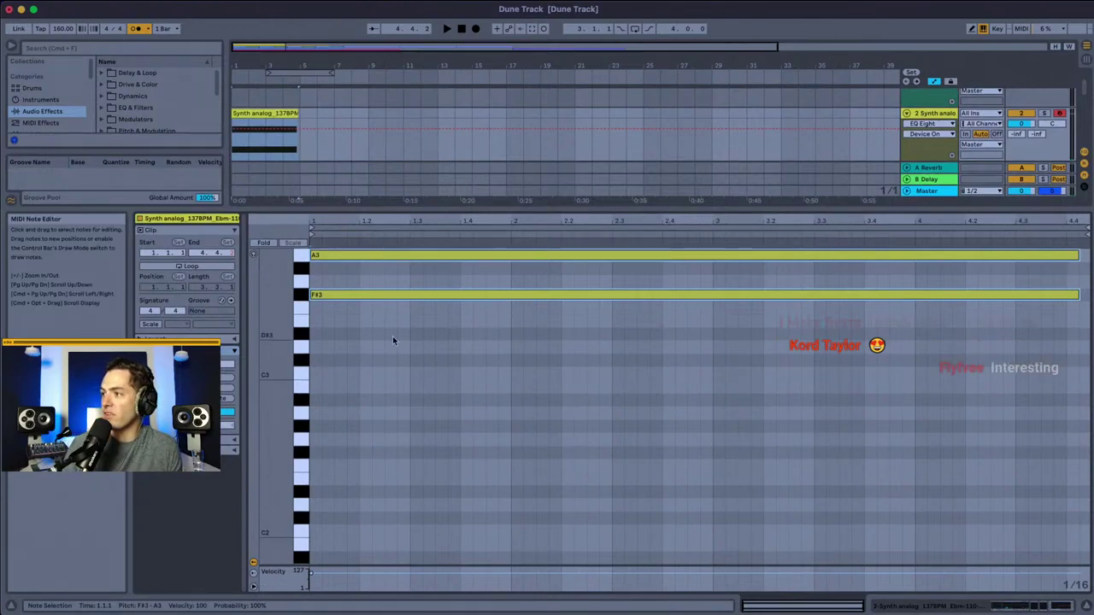
scroll(393, 320, "up", 3)
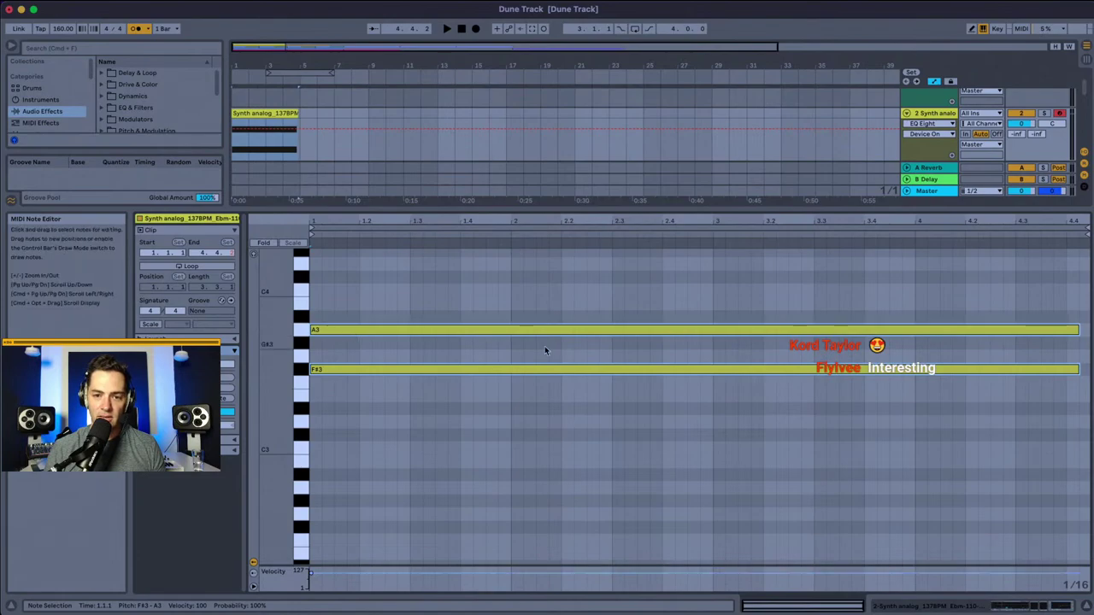
left_click(600, 227)
key("super+a")
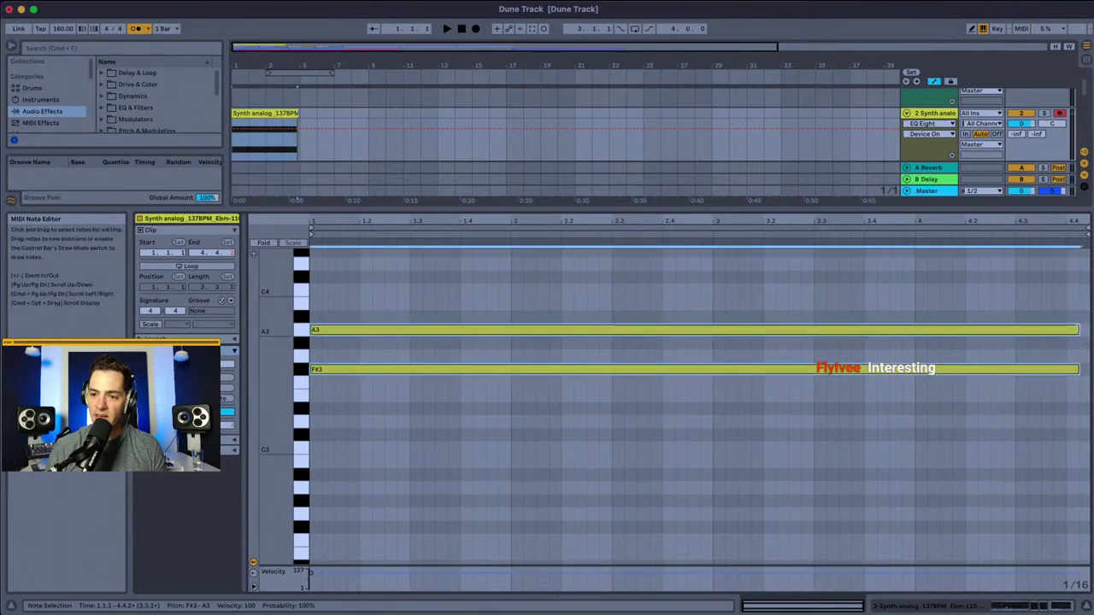
left_click_drag(1079, 332, 510, 335)
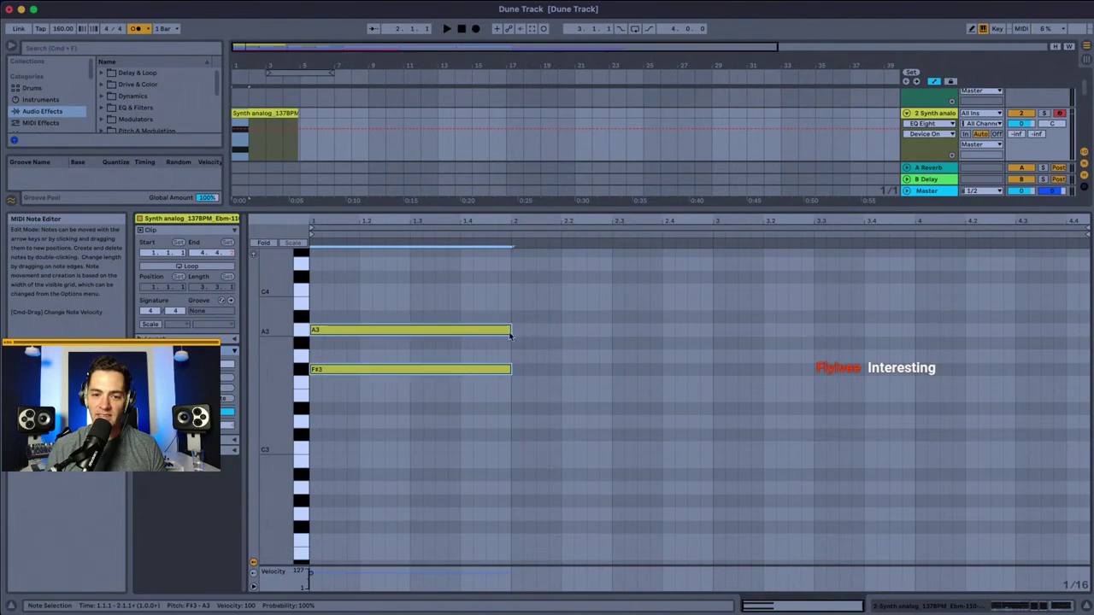
key("super+d")
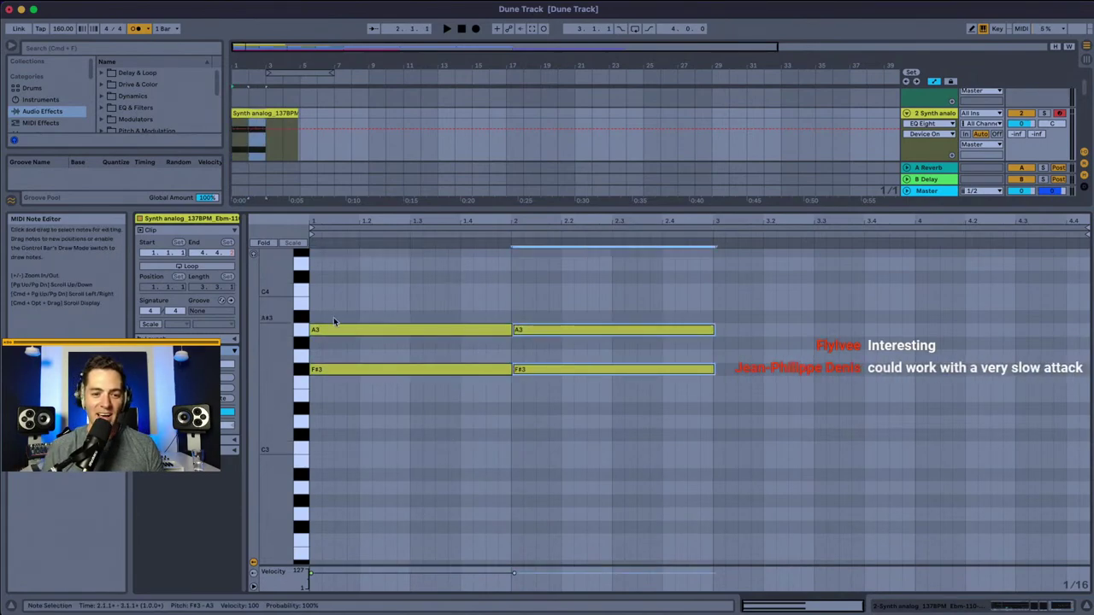
Step: Audition the A3 and F#3 notes in the recorded synth clip and play it from bar 1
left_click(367, 369)
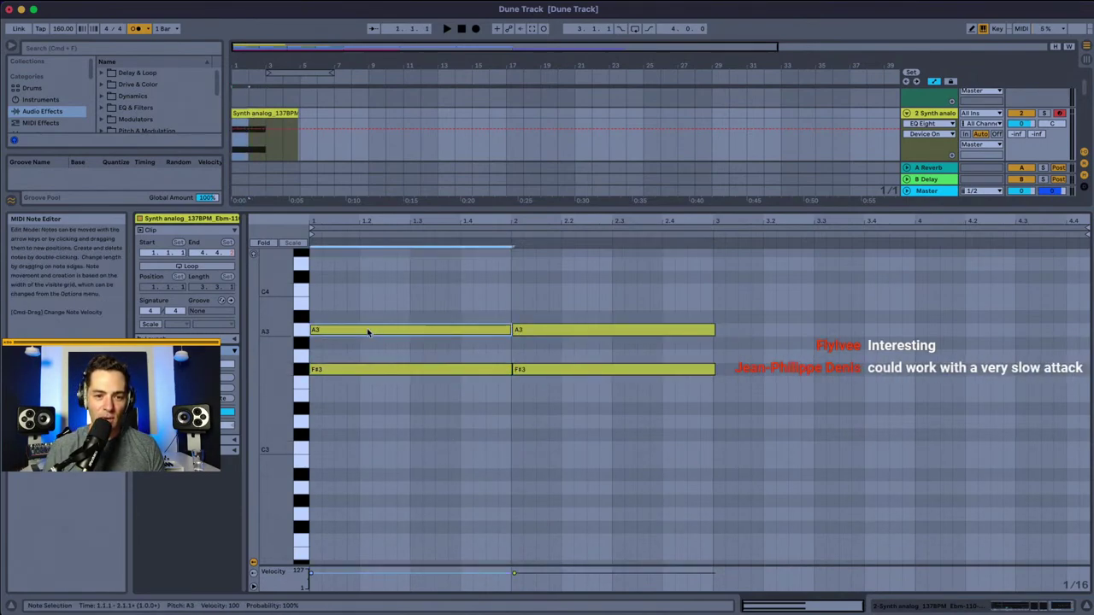
left_click(542, 373)
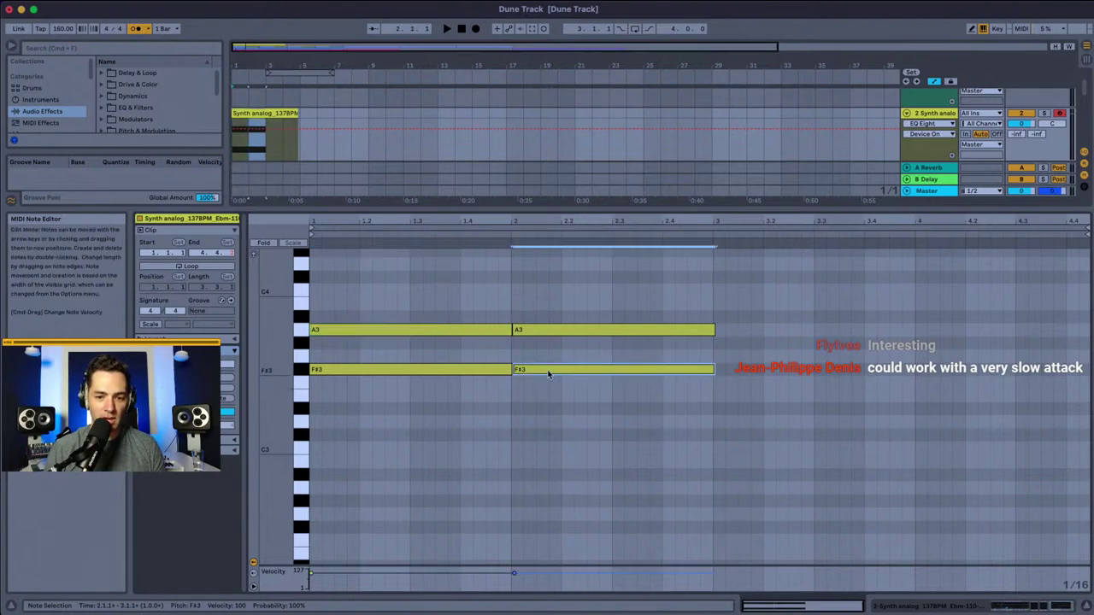
key("space")
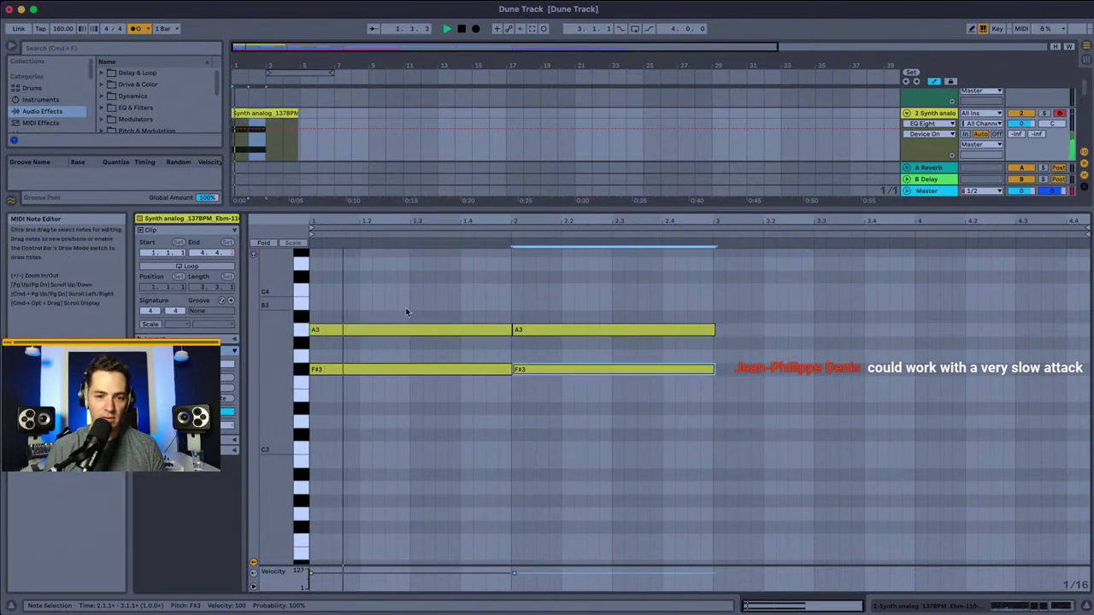
key("space")
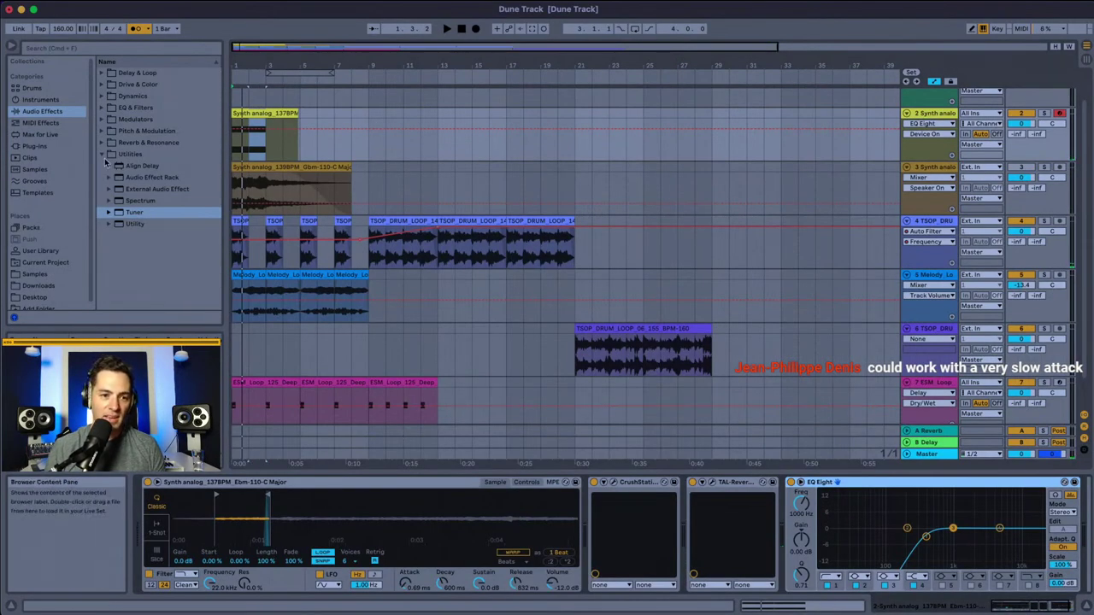
Step: Add the Tuner utility to the Synth analog track 2 device chain
left_click(132, 217)
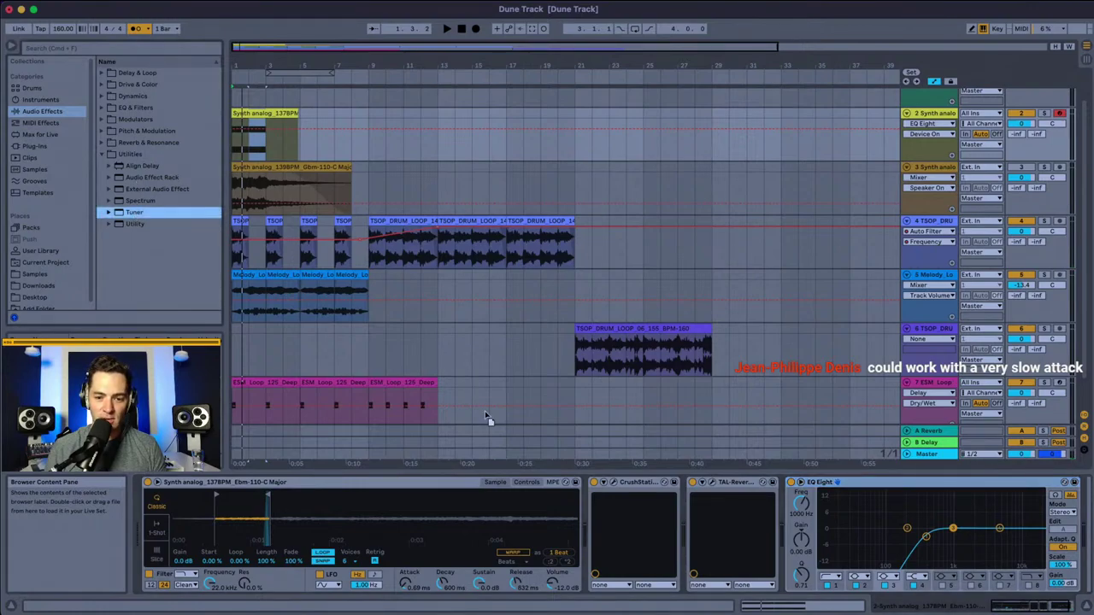
key("Return")
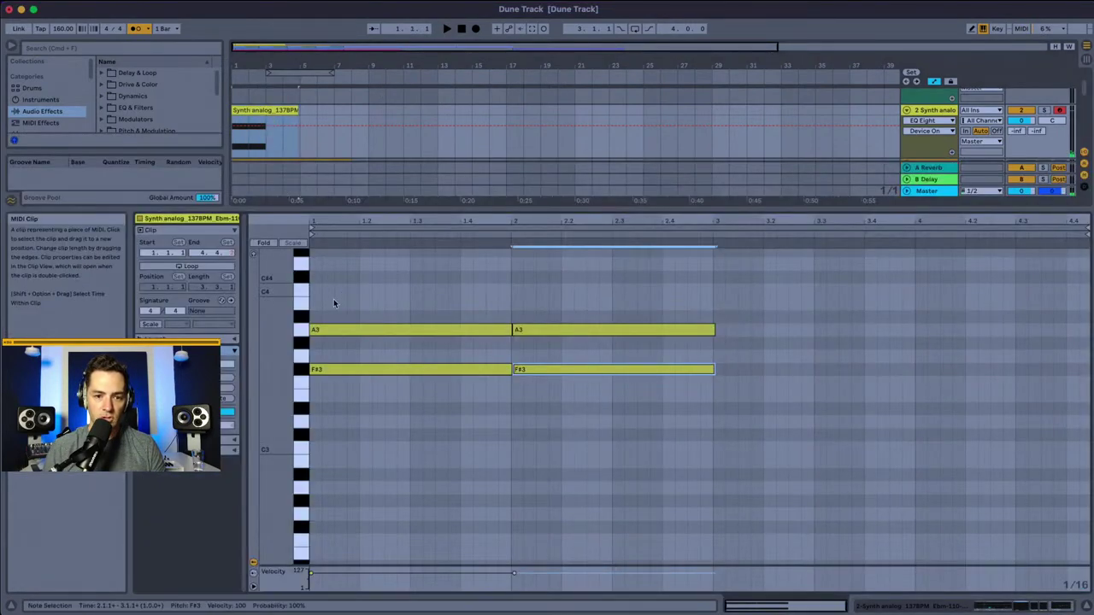
Step: Replace all notes in the Synth analog clip with one C3 note from bar 1 to just past 2.3, and play it
left_click_drag(368, 415, 578, 316)
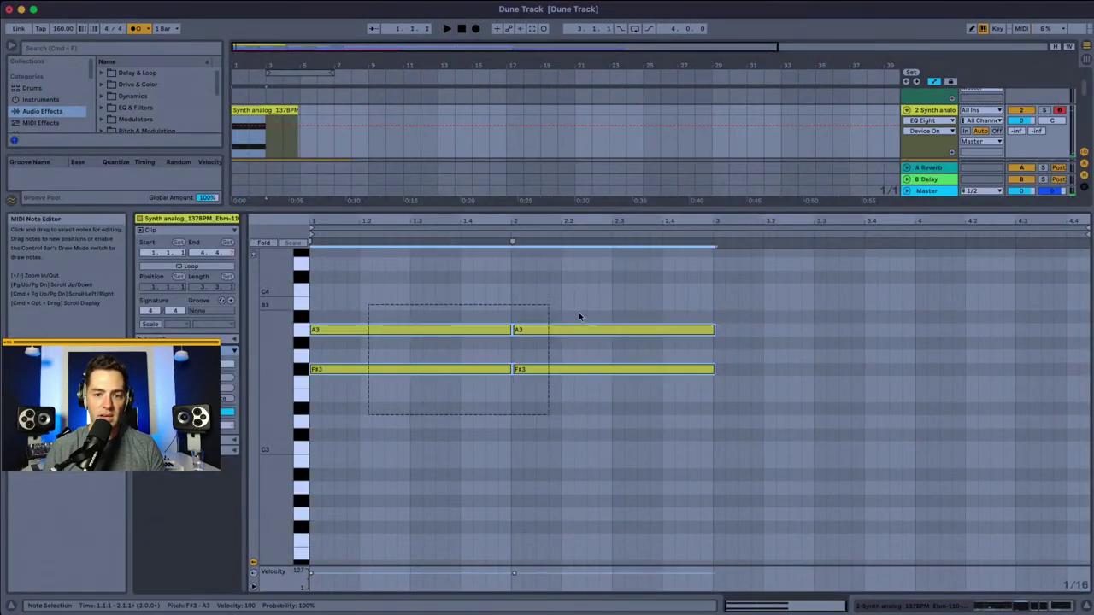
key("Delete")
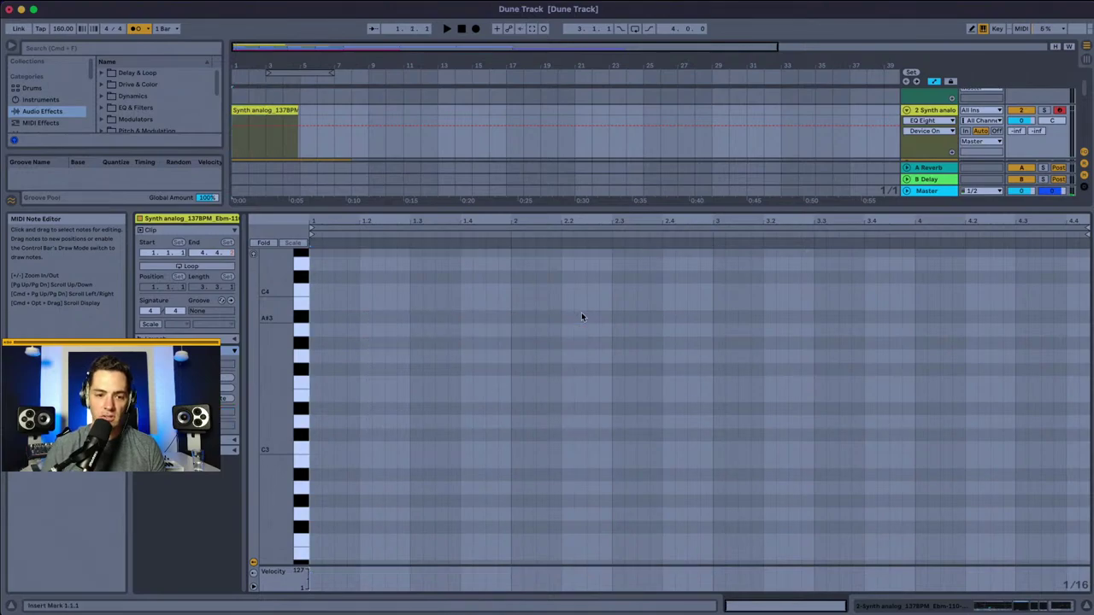
double_click(315, 449)
left_click_drag(317, 451, 623, 450)
key("space")
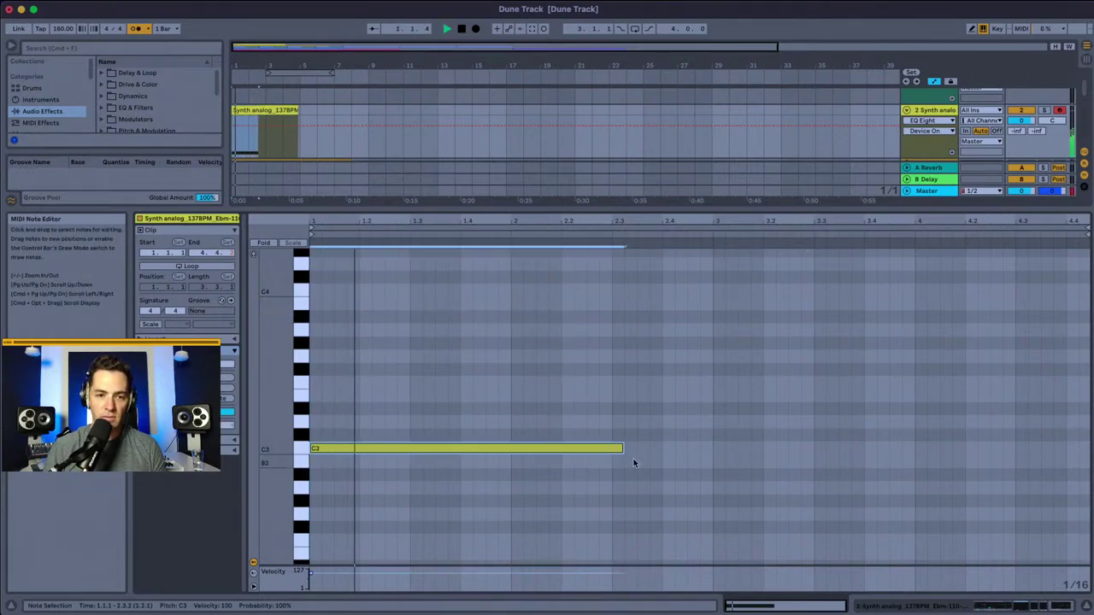
left_click(933, 111)
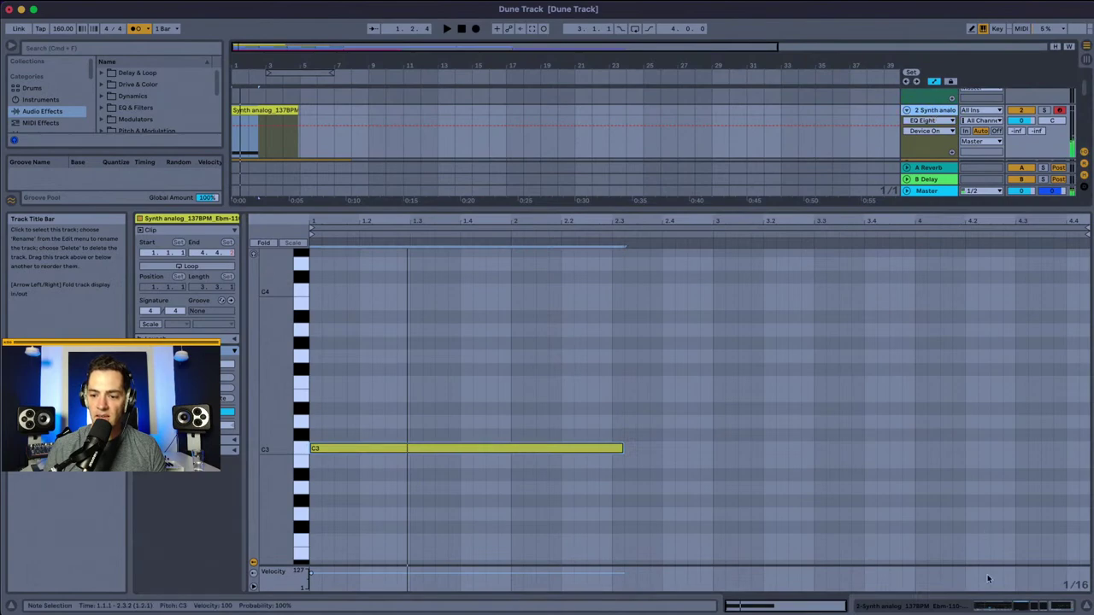
Step: Check the Tuner on the Synth analog track, then play the Melody pad track from bar 1 to check its pitch
key("shift+Tab")
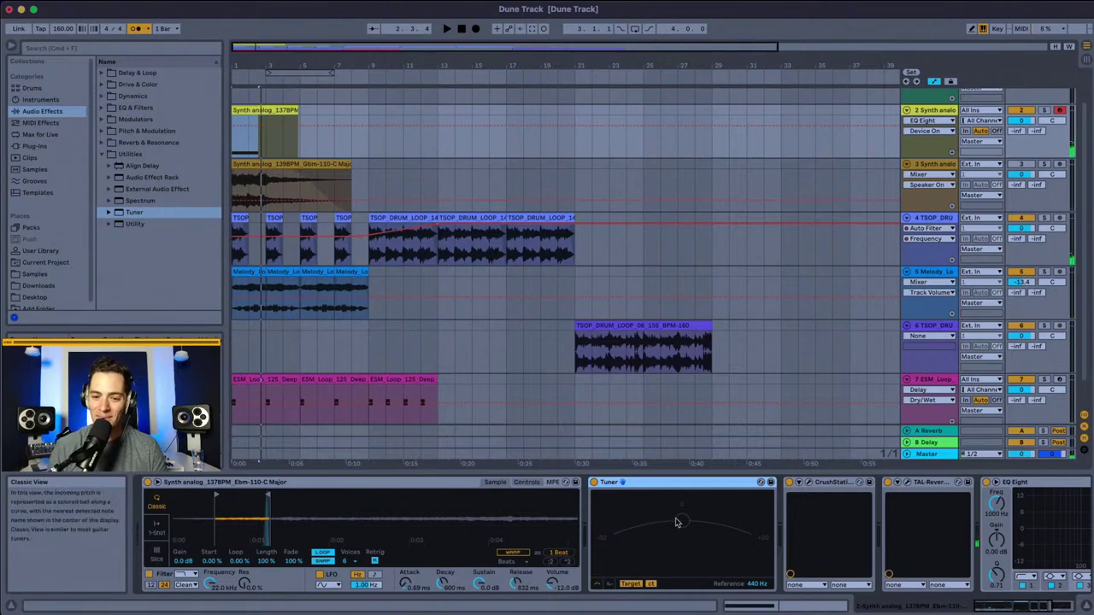
scroll(408, 299, "down", 2)
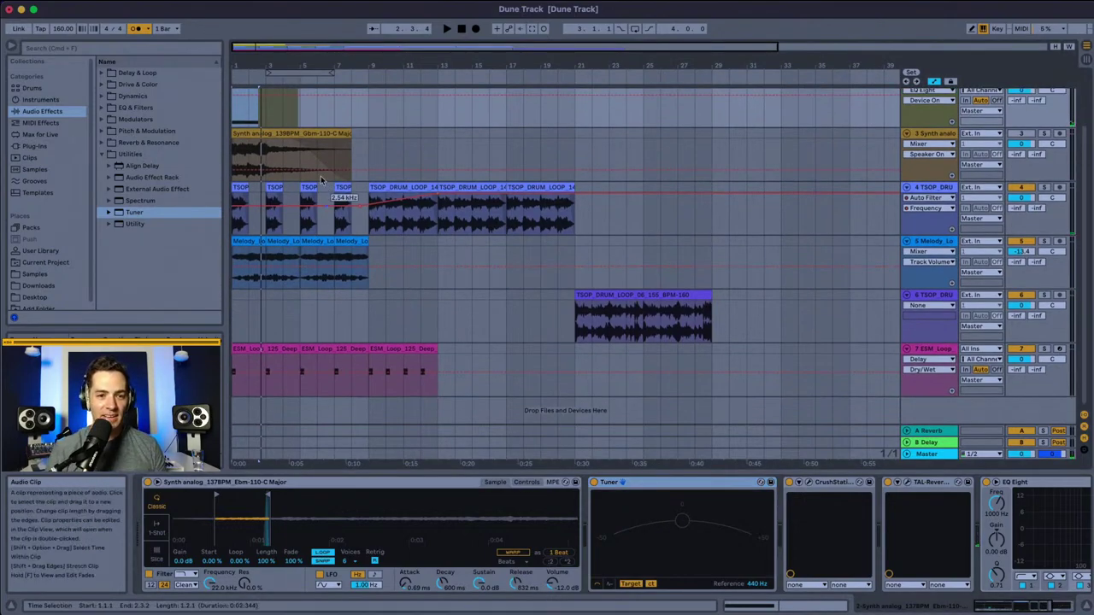
scroll(293, 181, "up", 2)
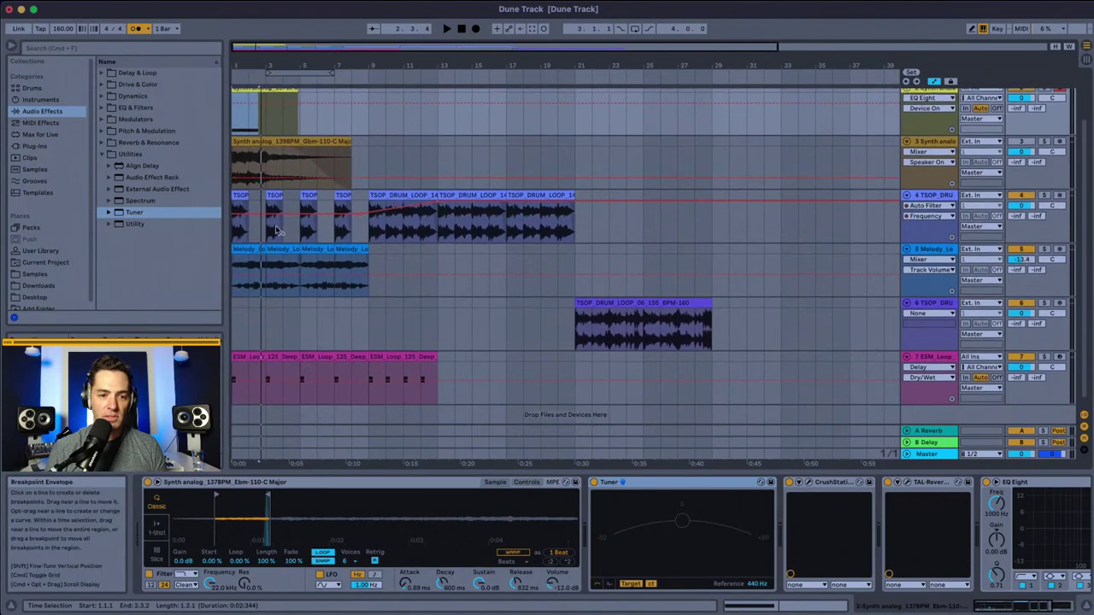
left_click(238, 266)
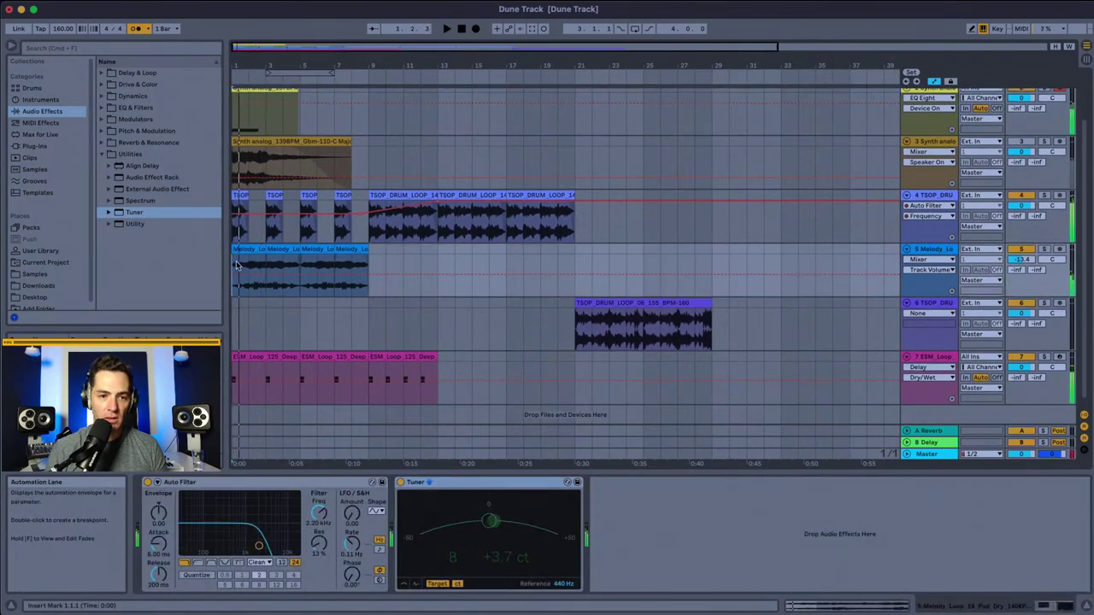
Step: Move the long C3 note in the Synth analog clip down to B2 and play the arrangement from bar 1
double_click(258, 96)
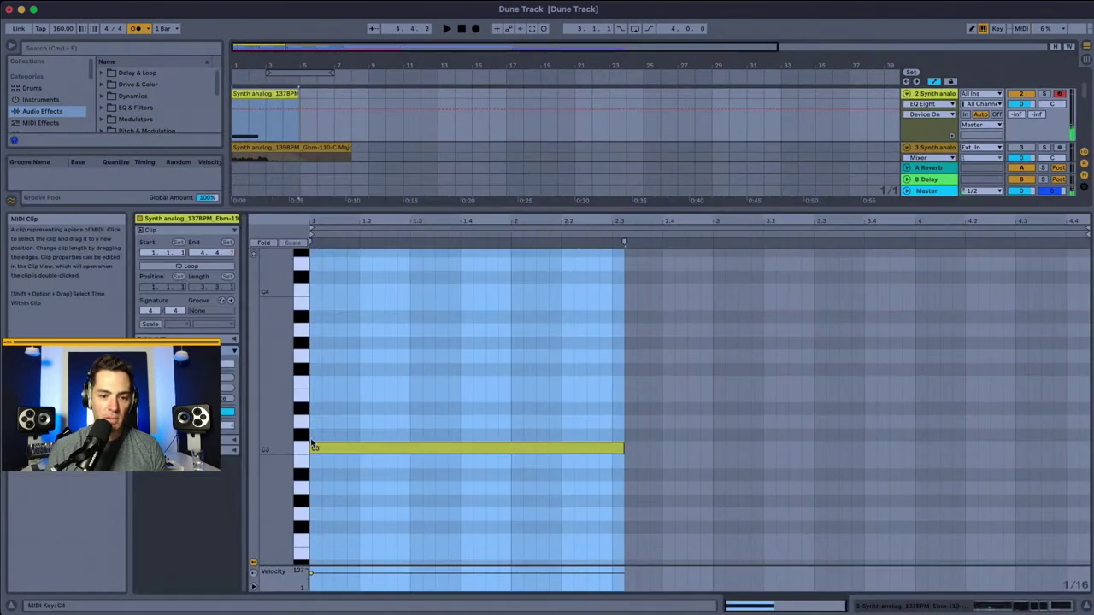
left_click(340, 461)
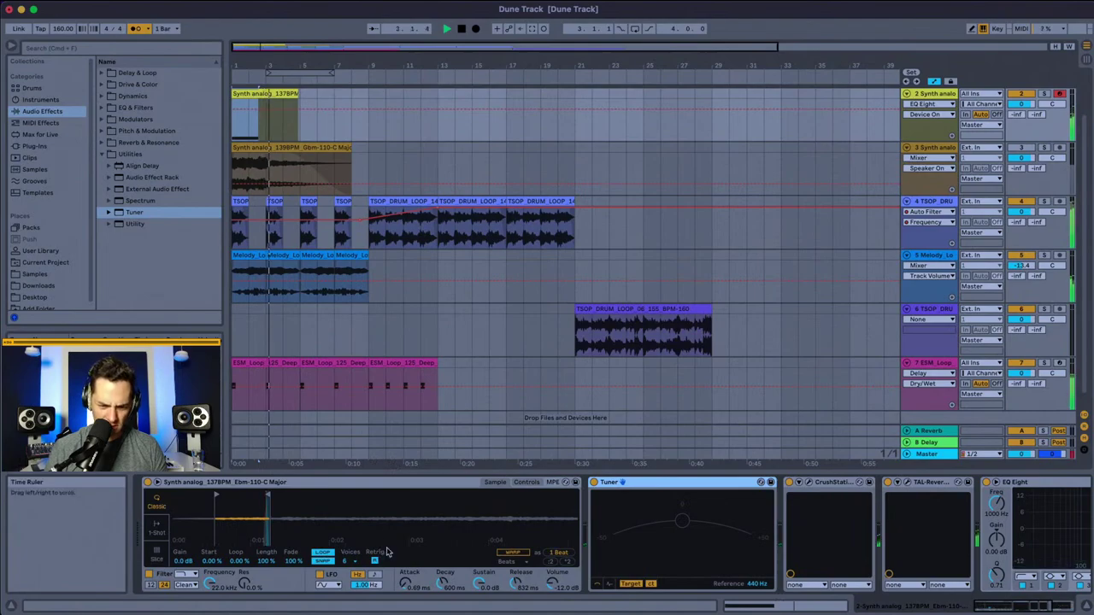
left_click(410, 224)
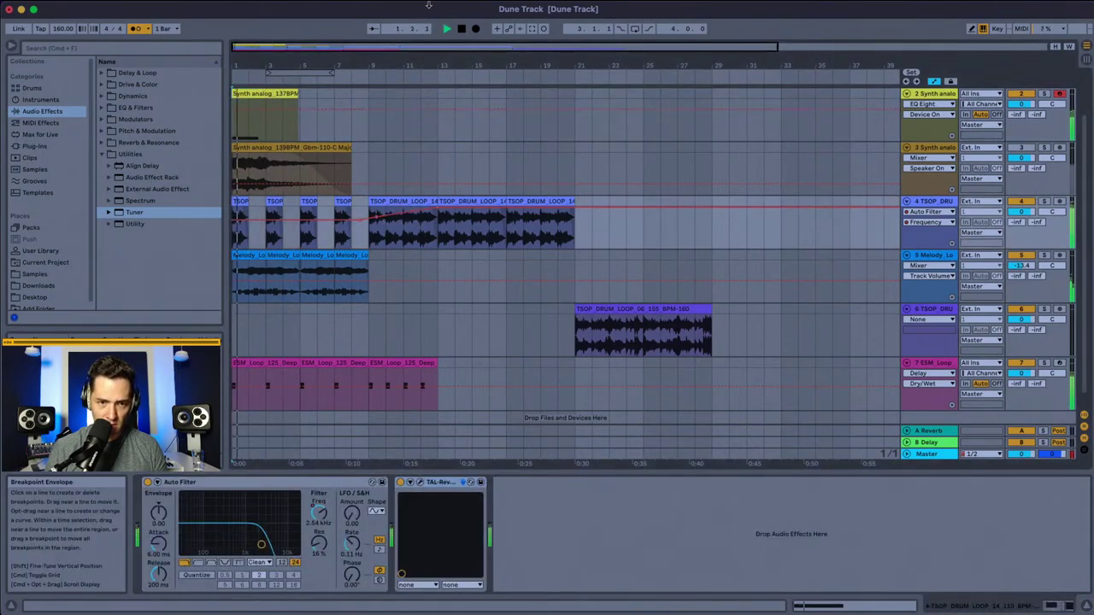
Step: Set the global transpose of the Synth analog track's sampler to +7 st, play from bar 1, and reopen the clip's notes
left_click(934, 95)
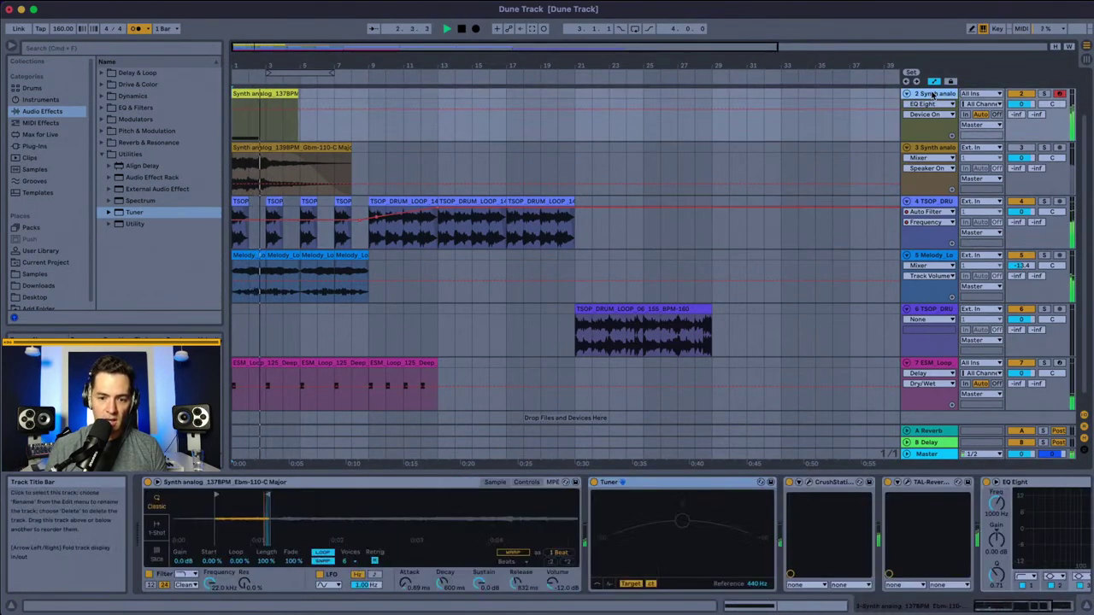
key("space")
left_click(525, 484)
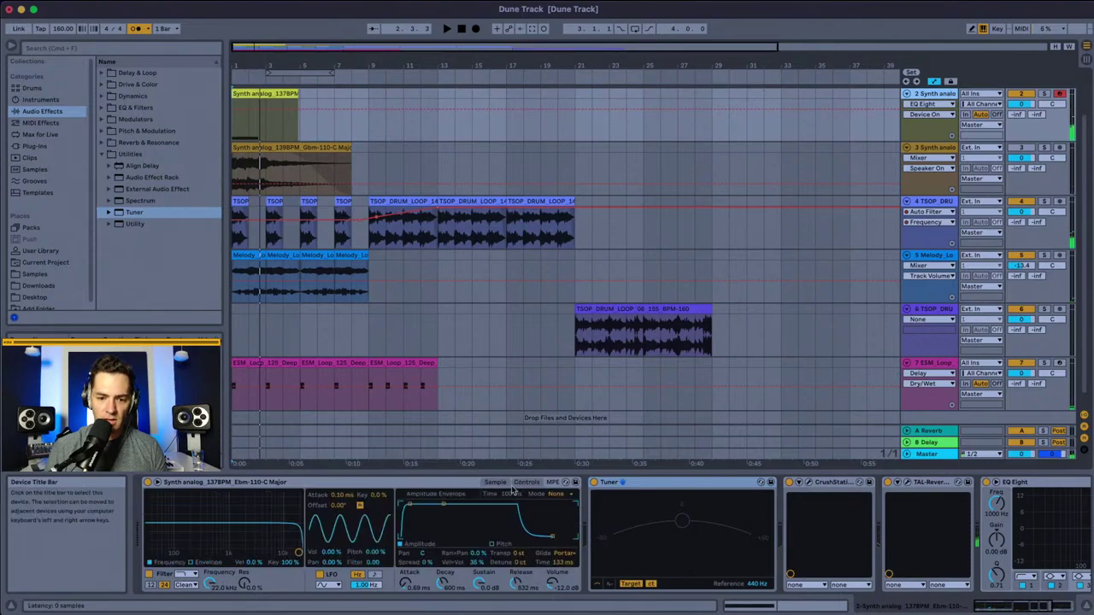
key("space")
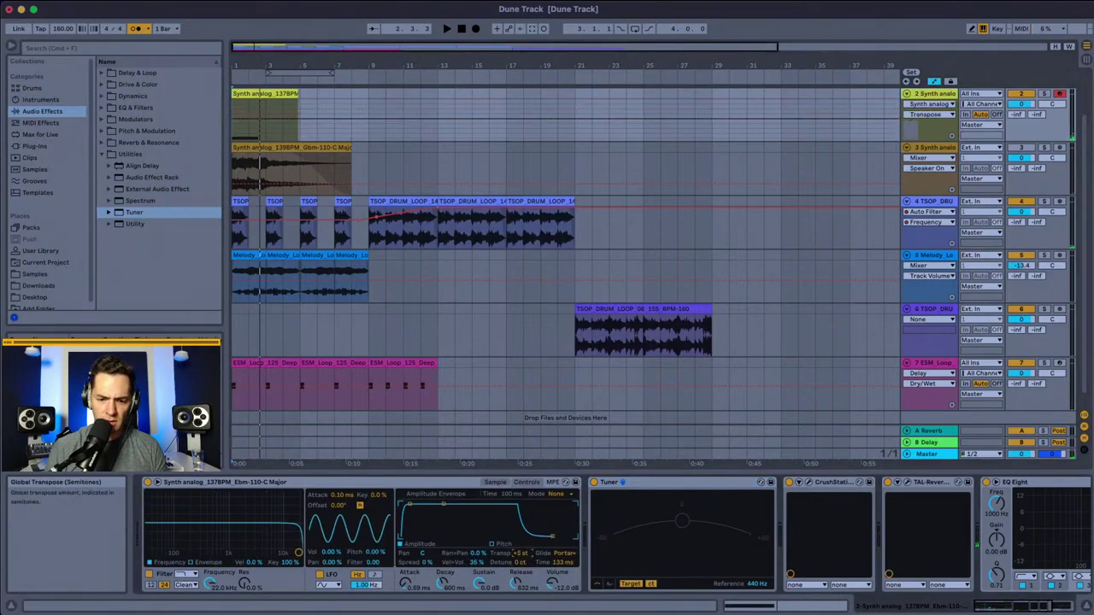
left_click_drag(518, 555, 520, 557)
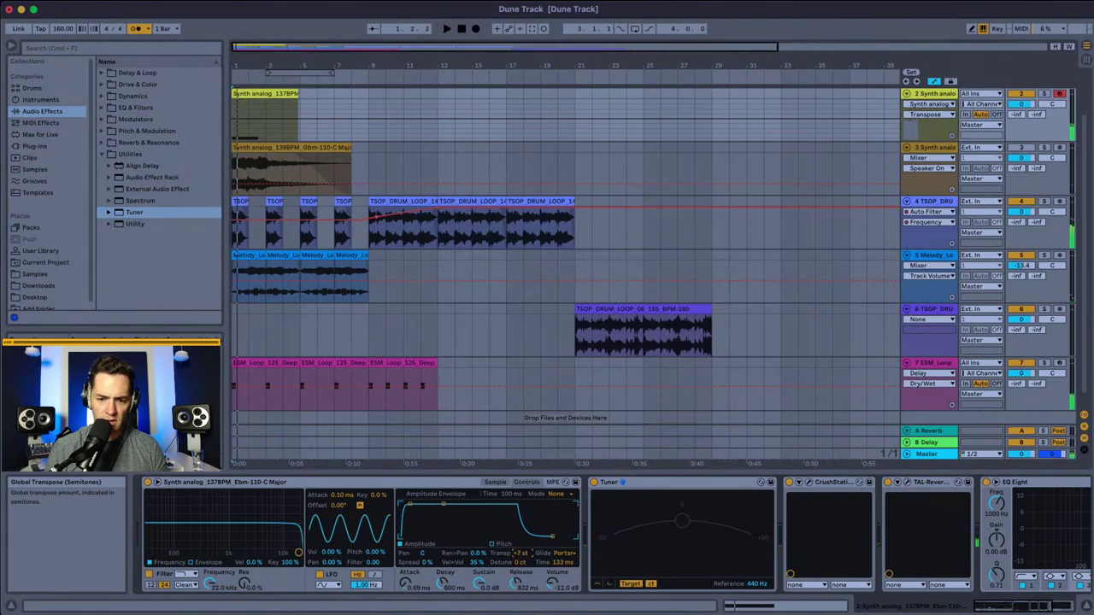
key("space")
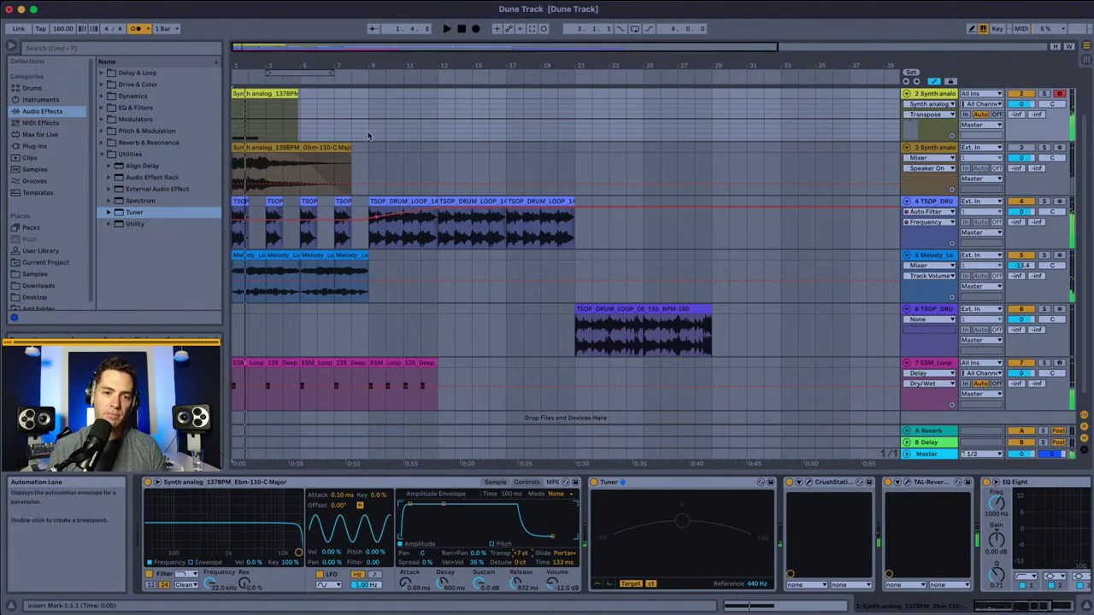
double_click(248, 92)
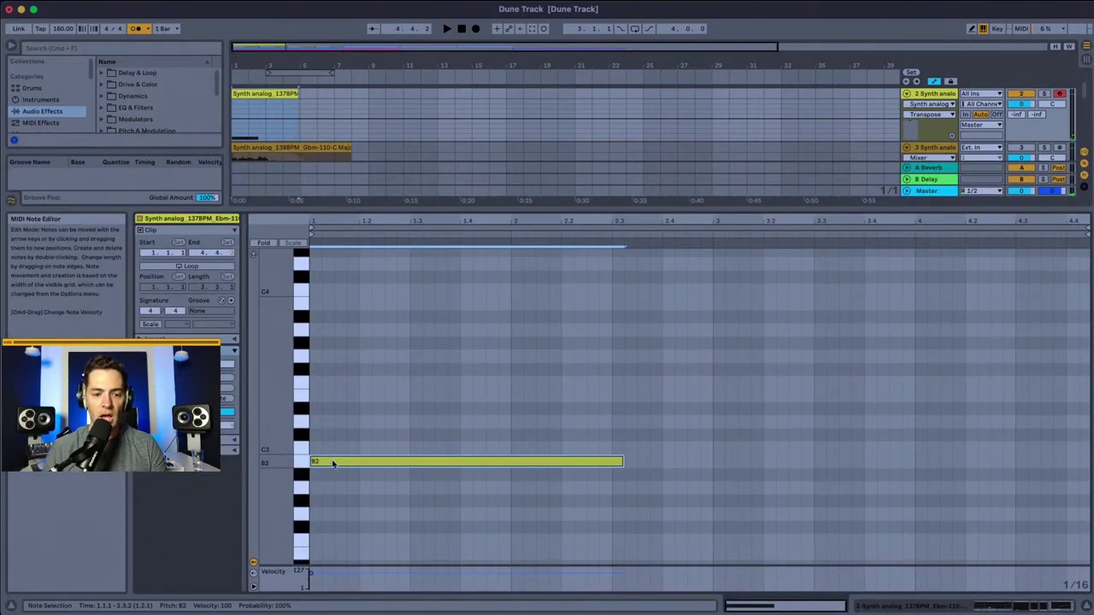
left_click_drag(334, 463, 336, 422)
key("super+z")
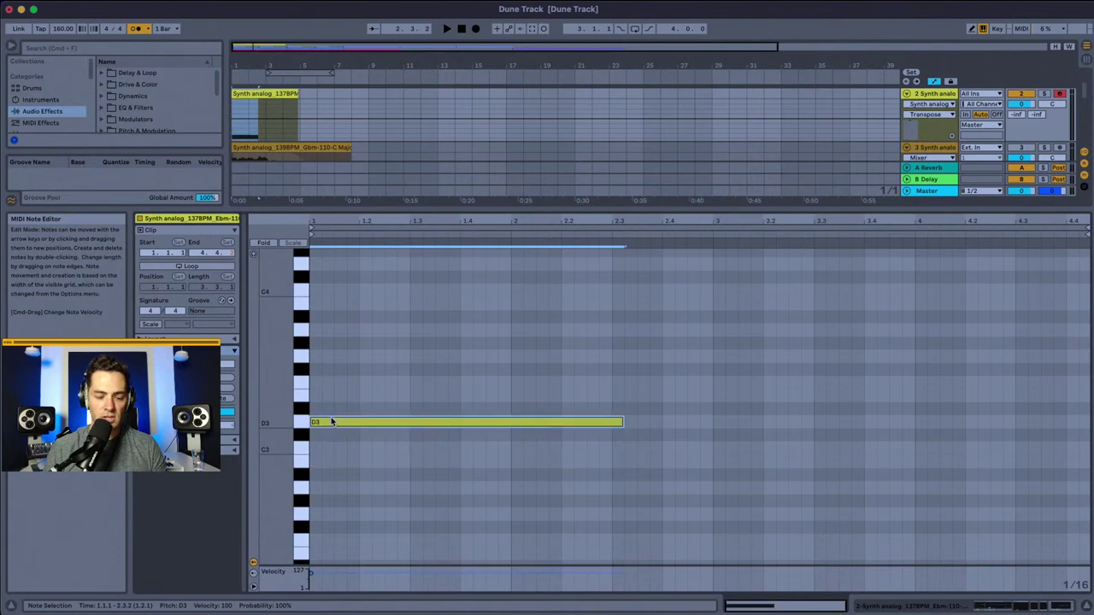
key("super+shift+z")
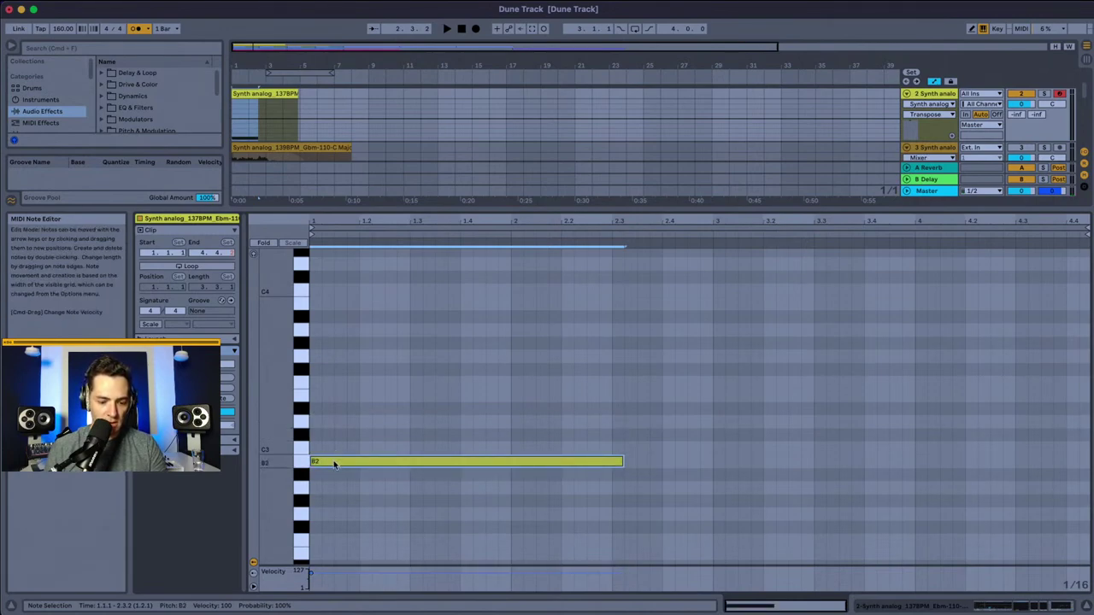
Step: Copy the B2 note up to D3 so both start at bar 1, and play the pair back
left_click_drag(334, 463, 334, 422)
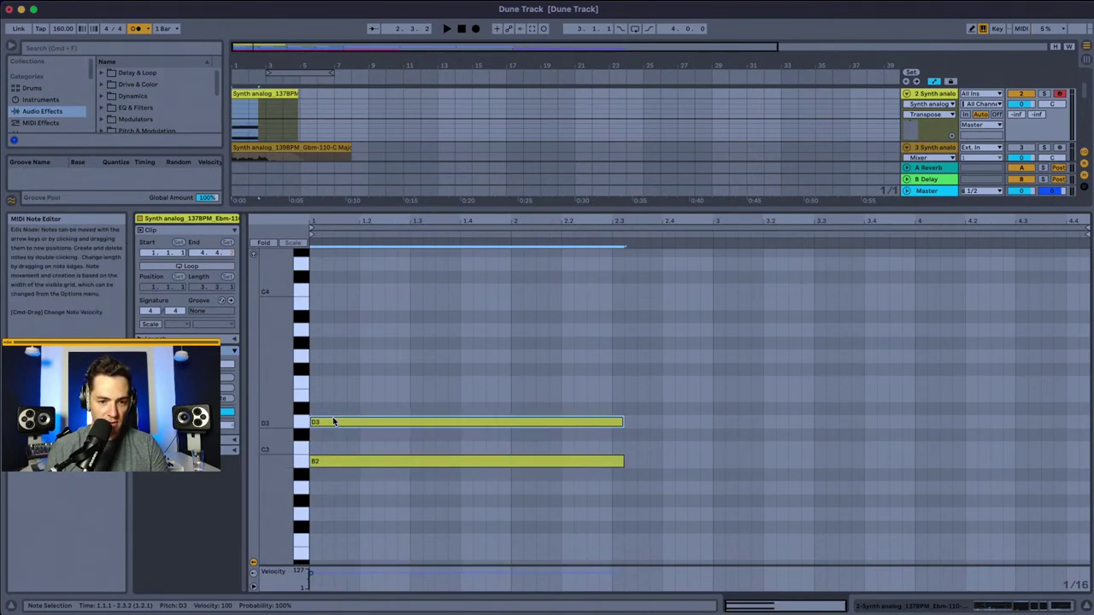
key("space")
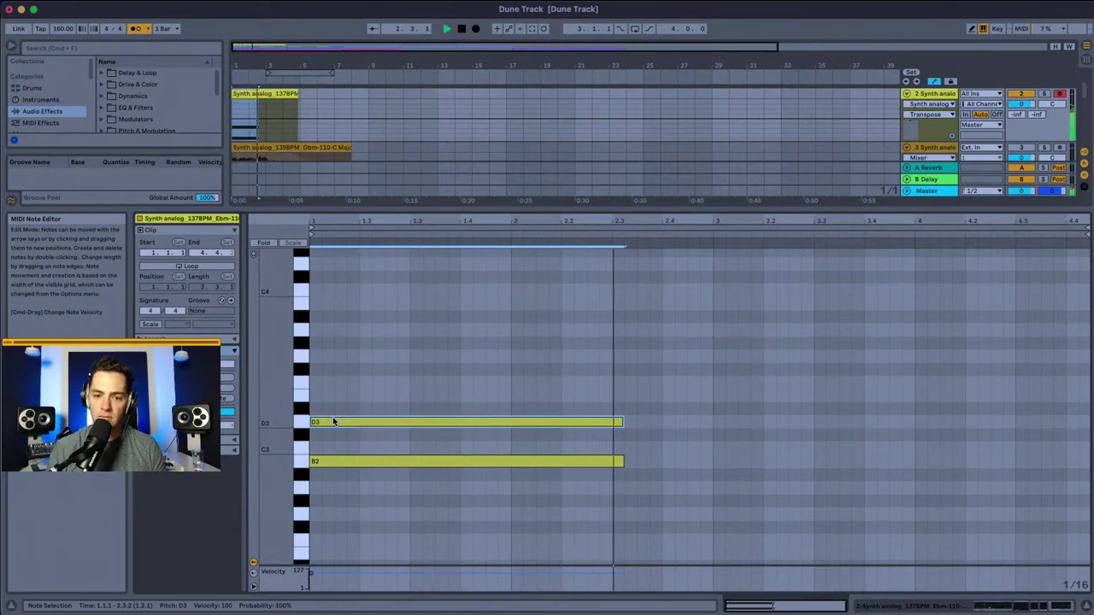
key("space")
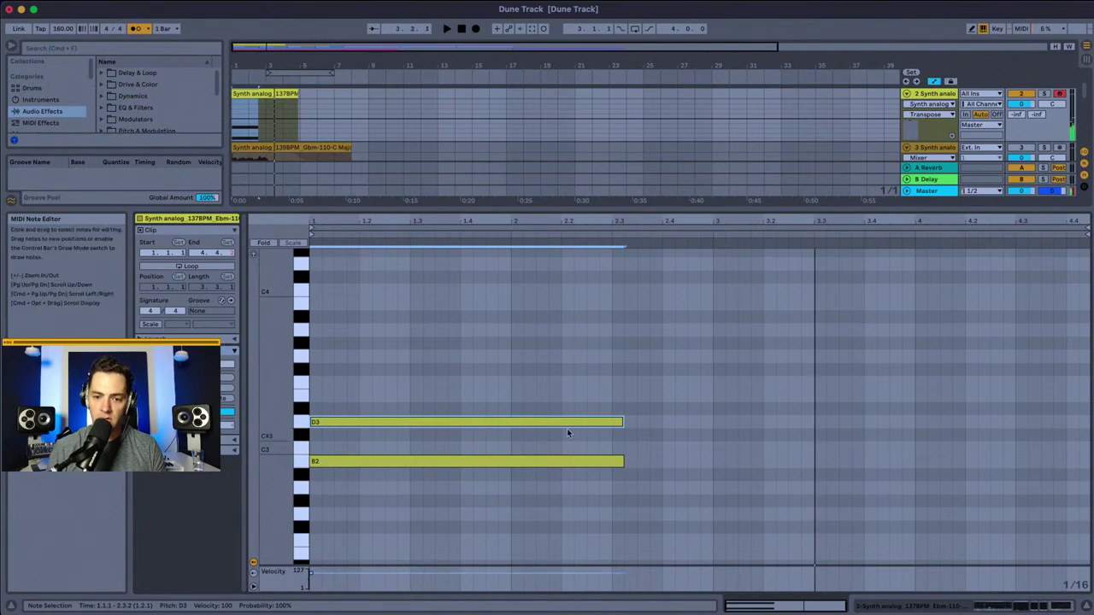
Step: Shorten the B2 and D3 notes to end at 2.3 and duplicate the pair to start at bar 4
key("super+a")
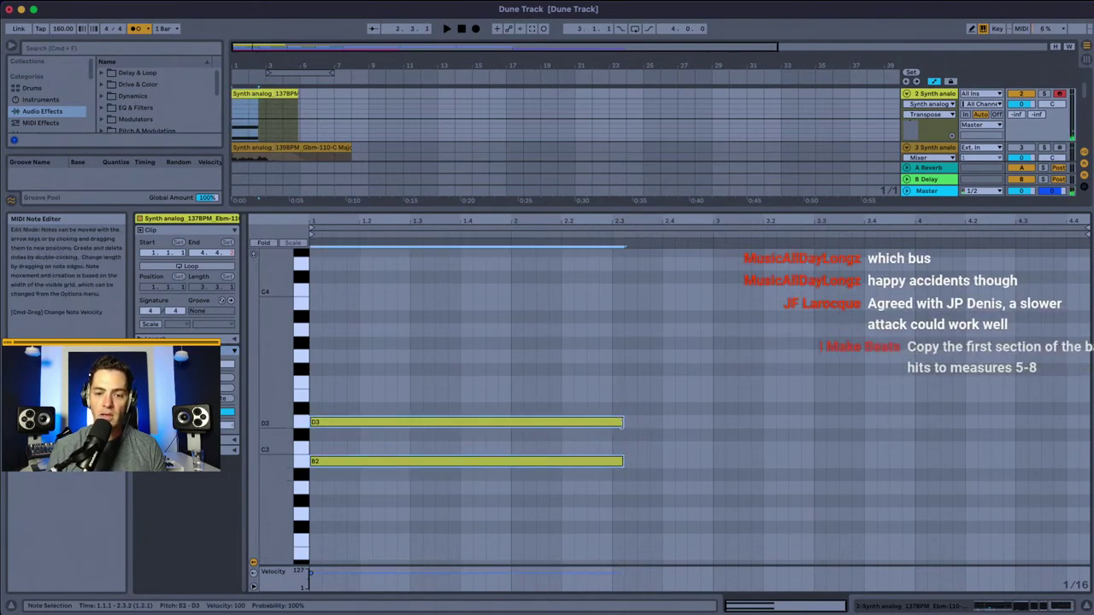
left_click_drag(622, 422, 612, 422)
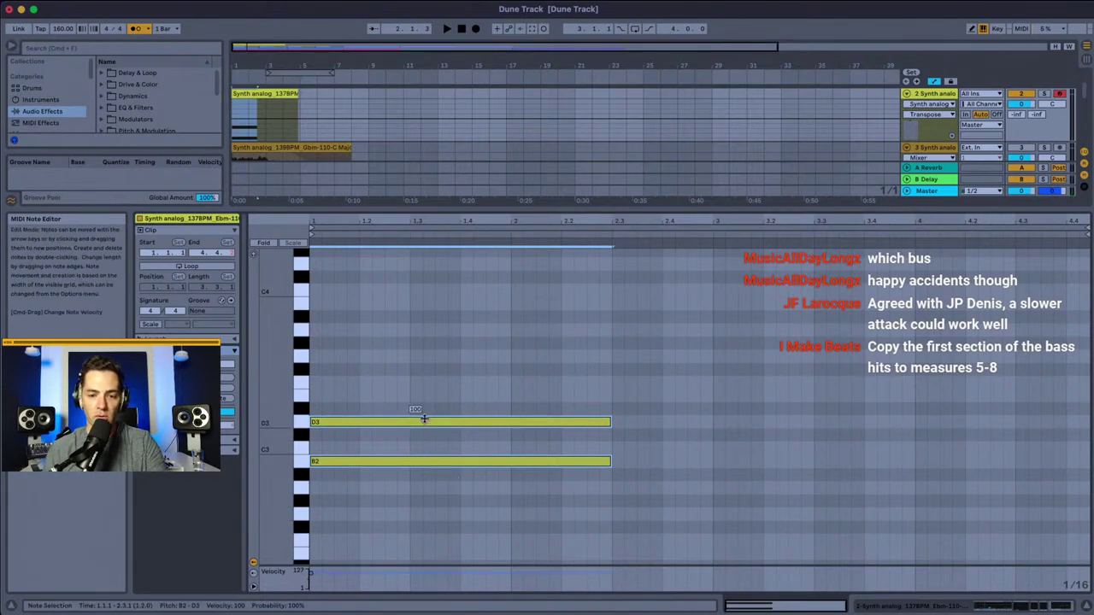
key("super+d")
left_click_drag(657, 424, 958, 424)
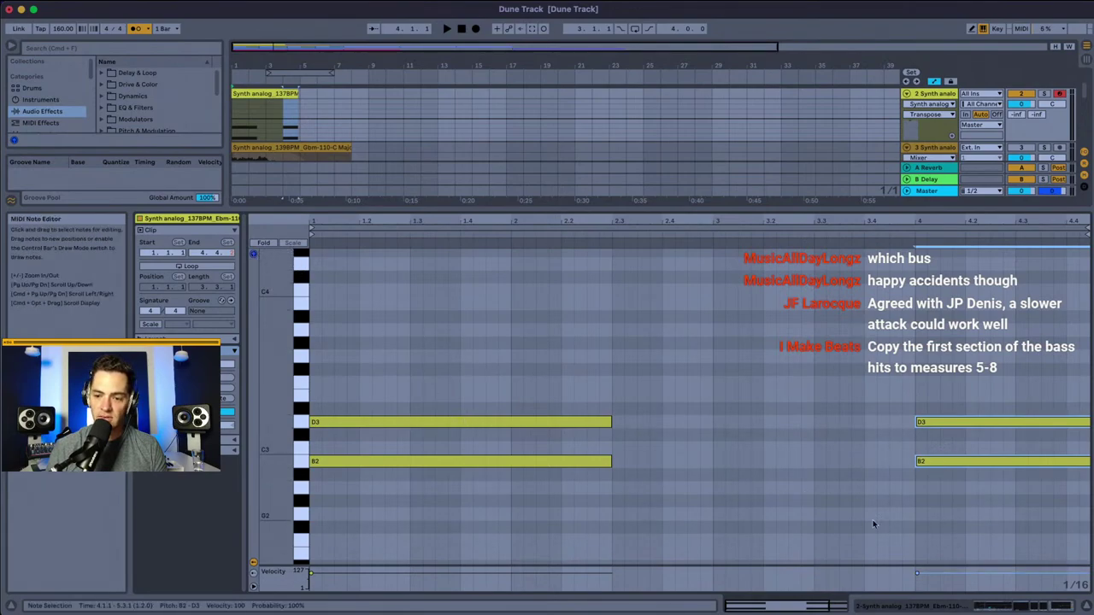
Step: Lower the copied notes at bar 4 from B2 to G2 and from D3 to B2, and play the result
left_click(951, 461)
left_click_drag(938, 463, 942, 519)
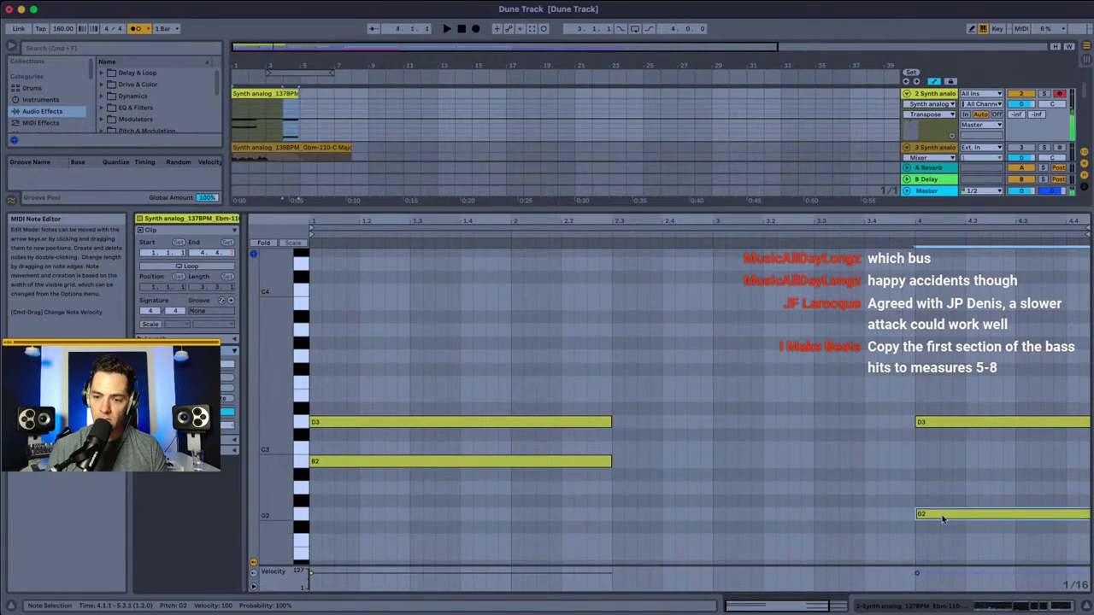
left_click_drag(946, 421, 945, 461)
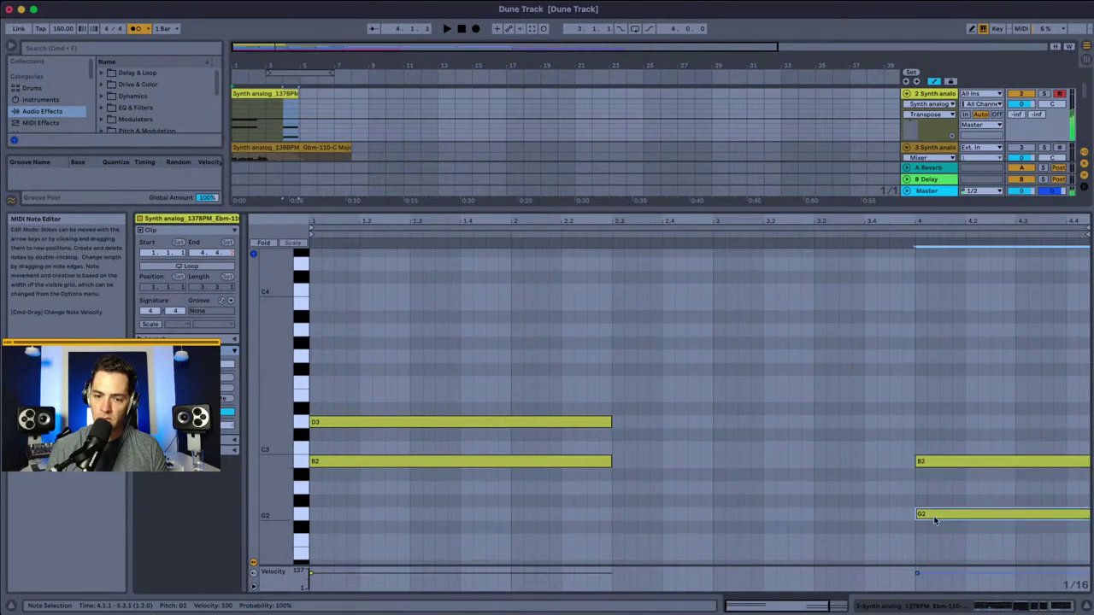
key("space")
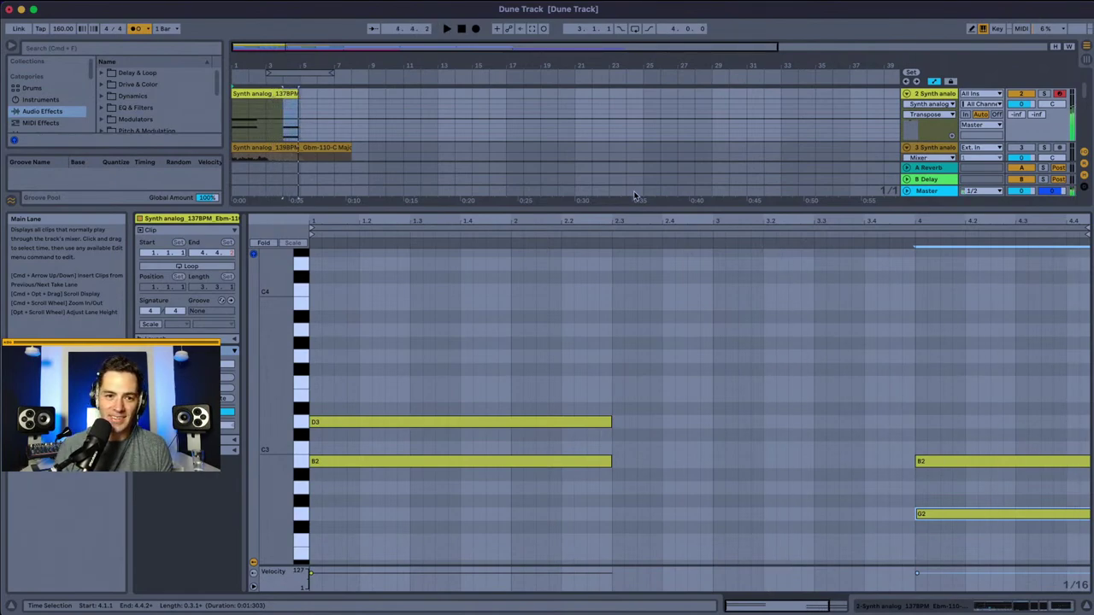
key("space")
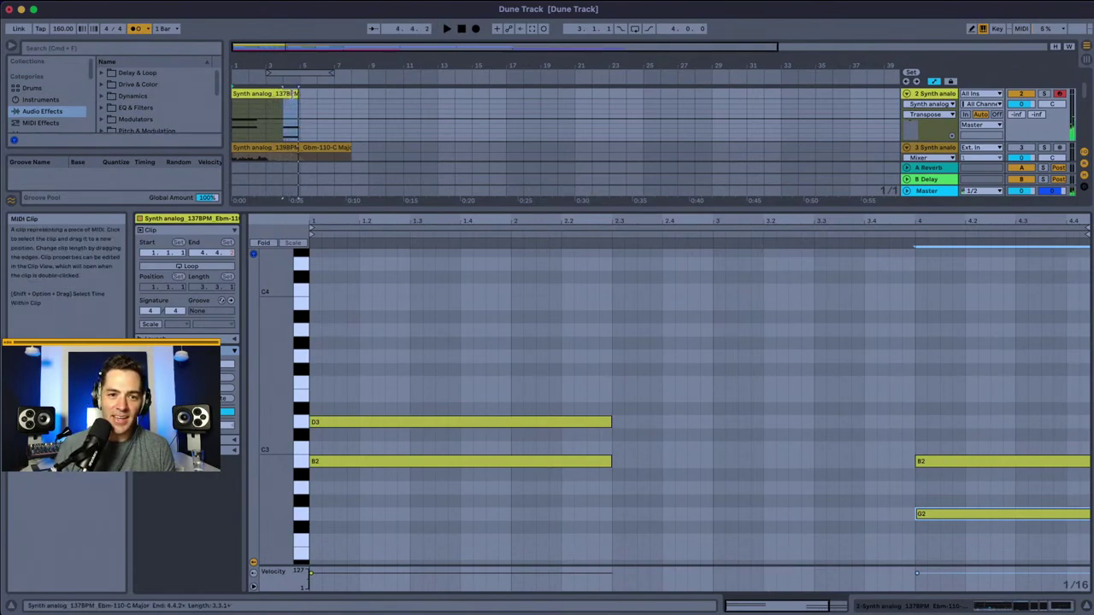
Step: Extend the synth MIDI clip to about the end of bar 8 and move the G2/B2 chord to start at bar 6
left_click_drag(299, 96, 367, 96)
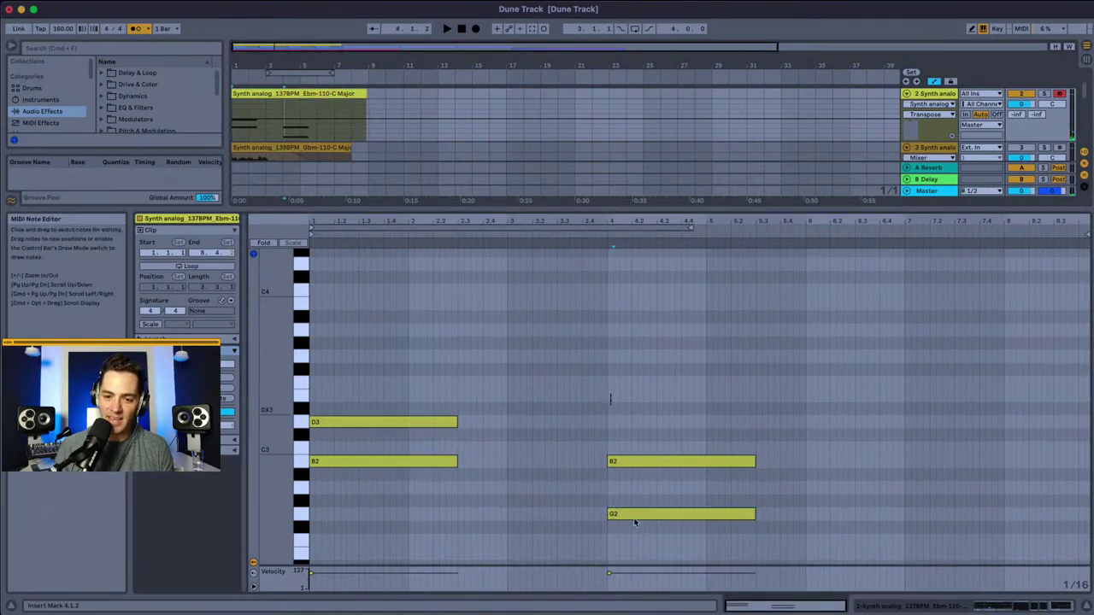
left_click(632, 514)
left_click(634, 466, "shift")
left_click_drag(634, 466, 831, 470)
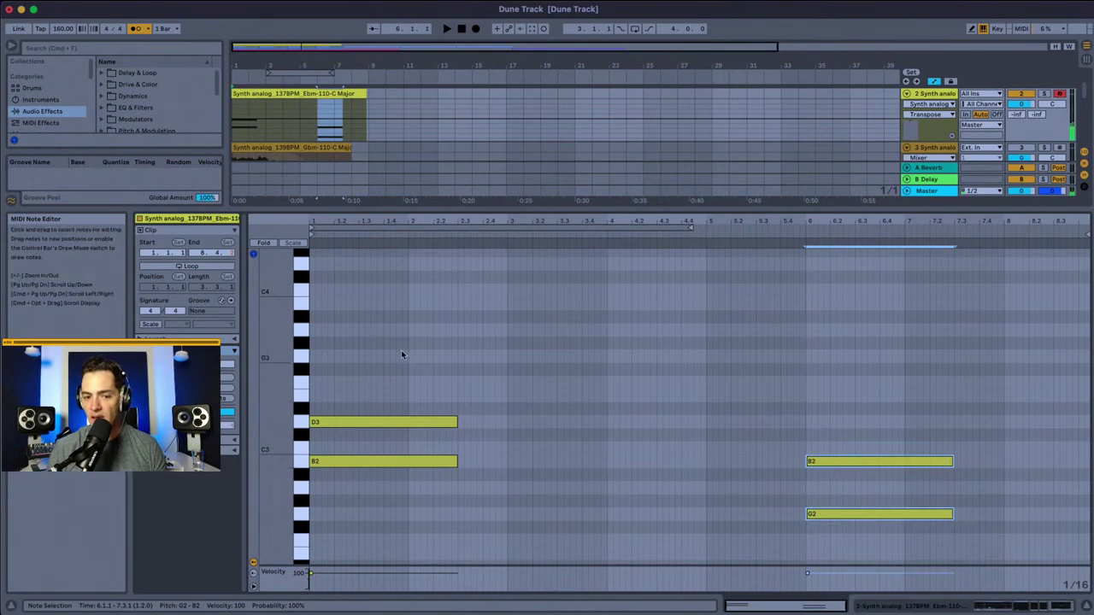
Step: Lengthen the B2/D3 chord to bar 6 and the G2/B2 chord to the clip's end, and play the arrangement from the start
left_click_drag(401, 350, 398, 547)
left_click_drag(456, 443, 804, 444)
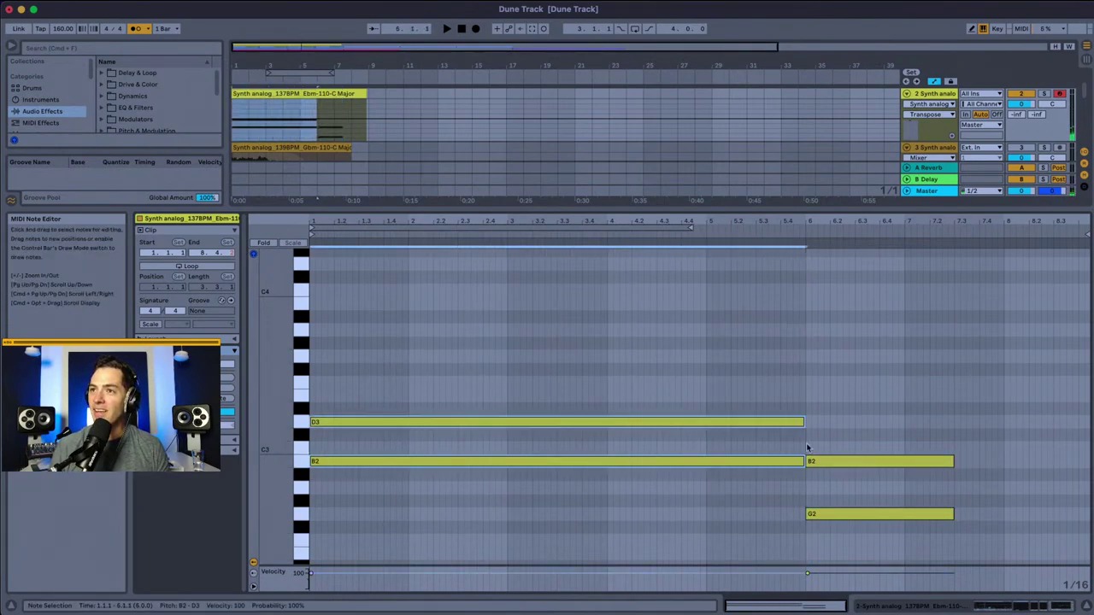
left_click_drag(904, 425, 910, 523)
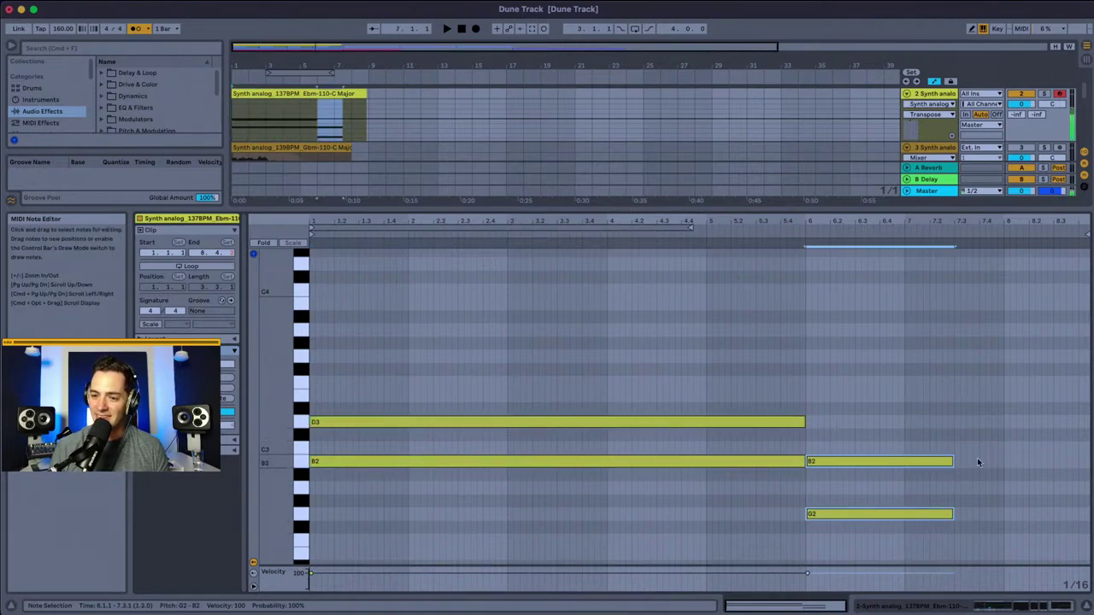
left_click_drag(953, 462, 1085, 469)
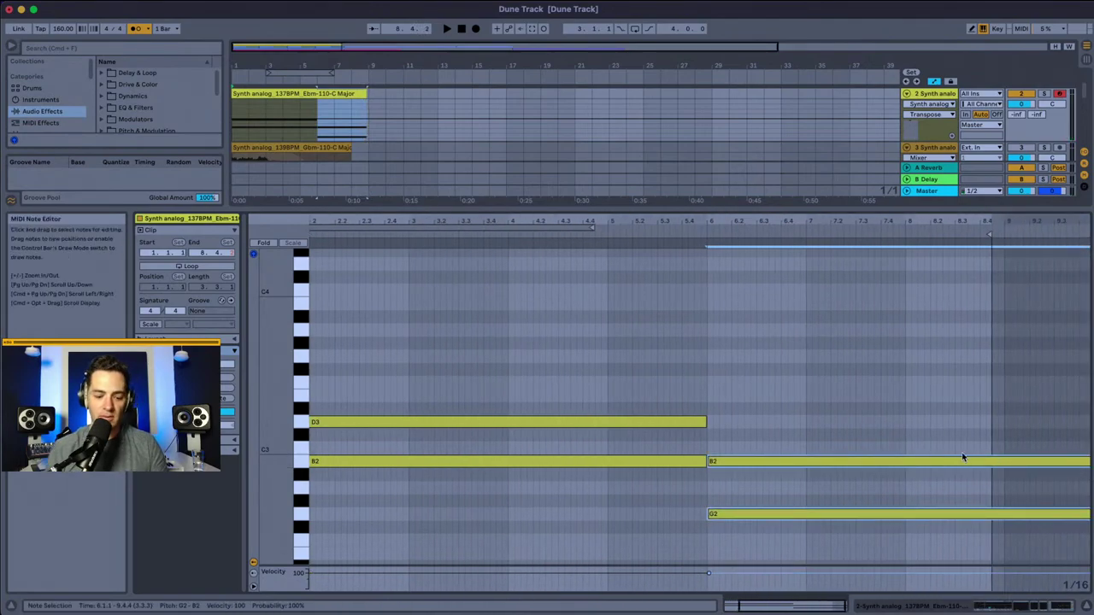
key("super+z")
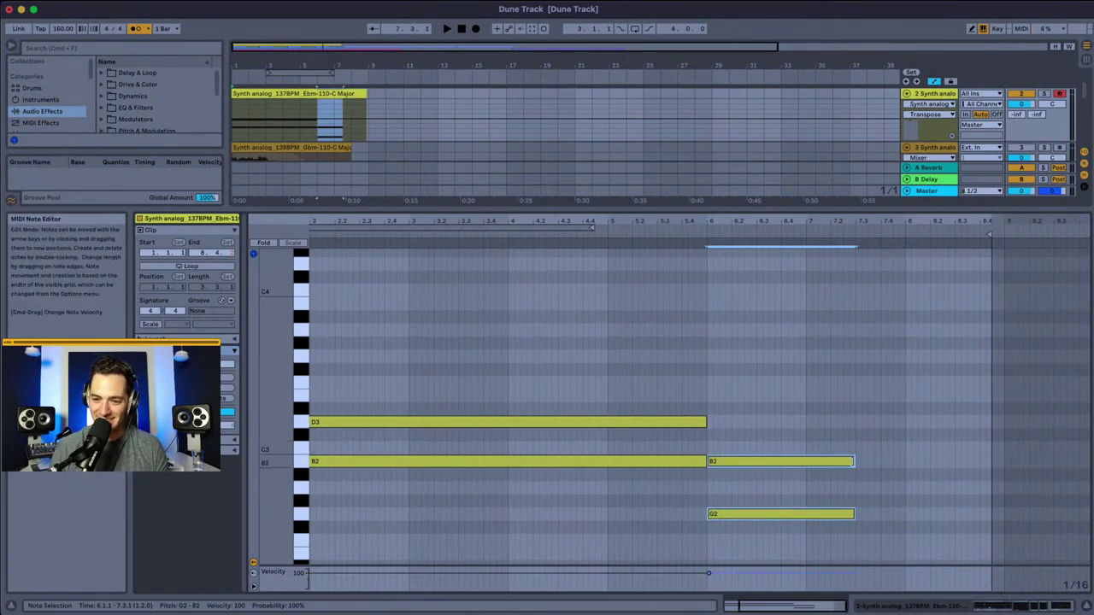
left_click_drag(866, 461, 981, 462)
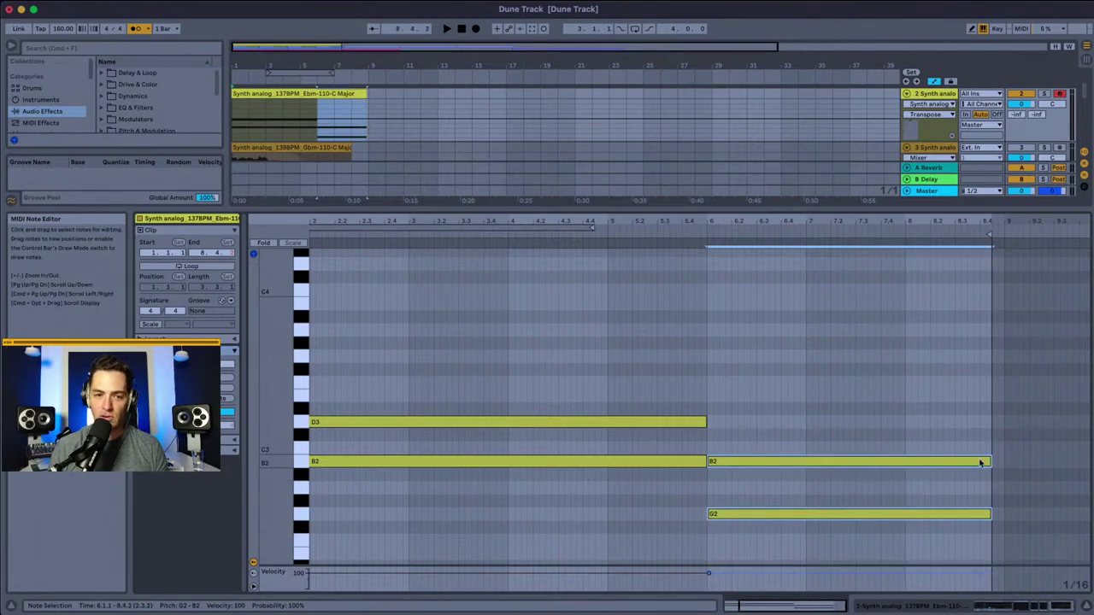
left_click(235, 115)
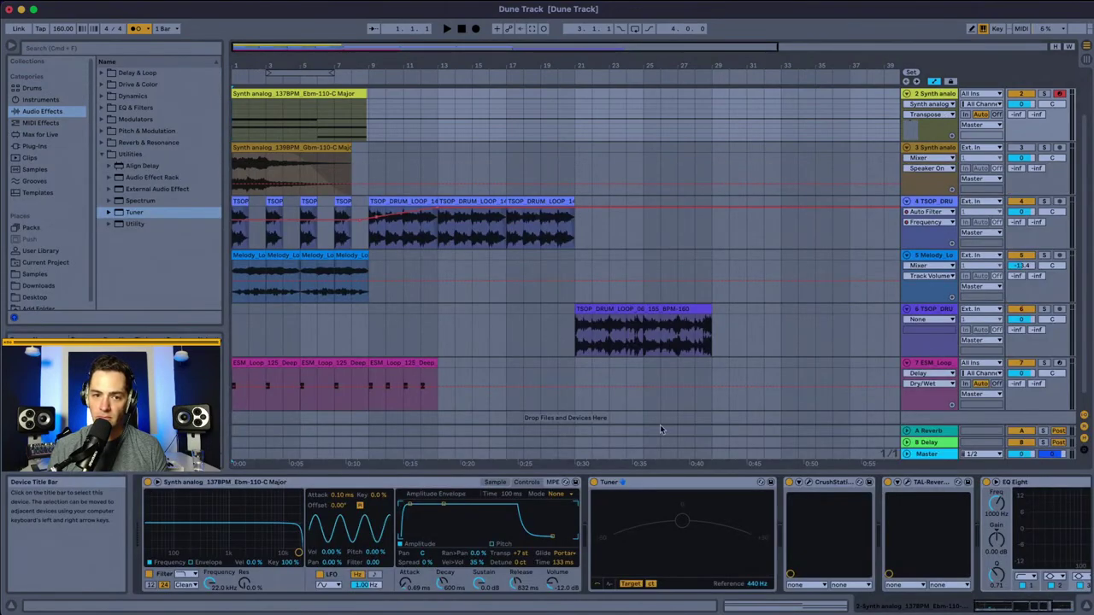
key("space")
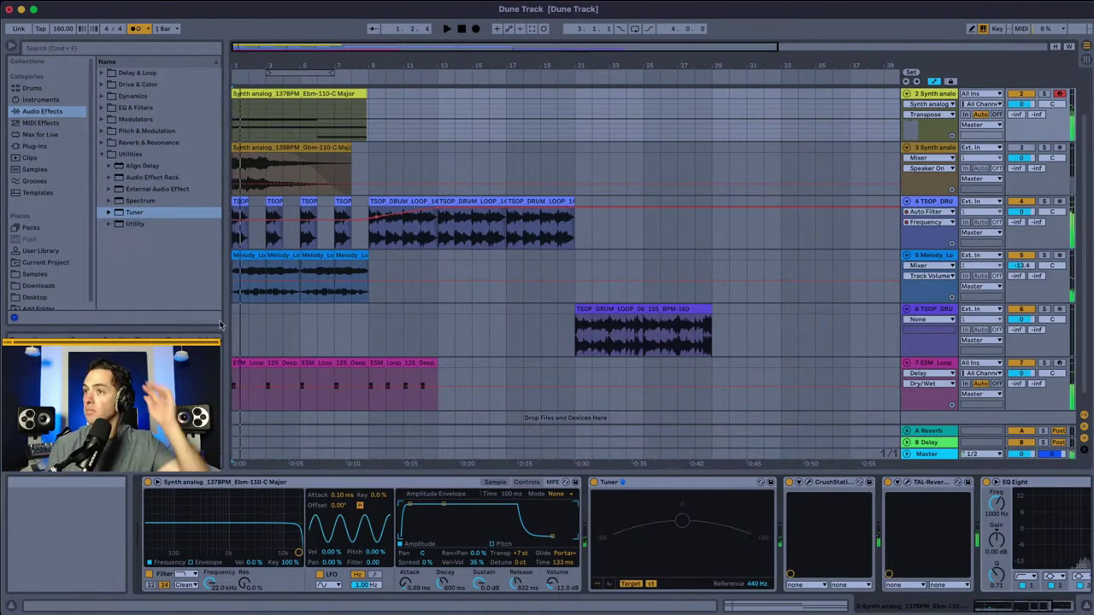
Step: Duplicate the ESM_Loop bass clip at bar 9 twice so it fills up to bar 21, and listen from bar 9
left_click(389, 361)
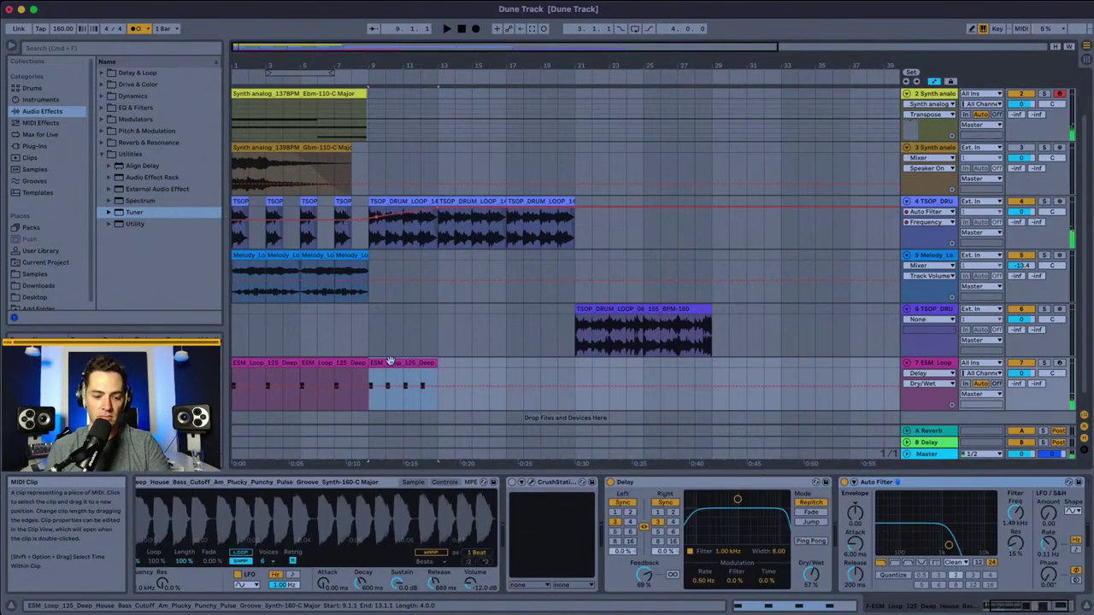
key("ctrl+d")
key("ctrl+d")
left_click(372, 377)
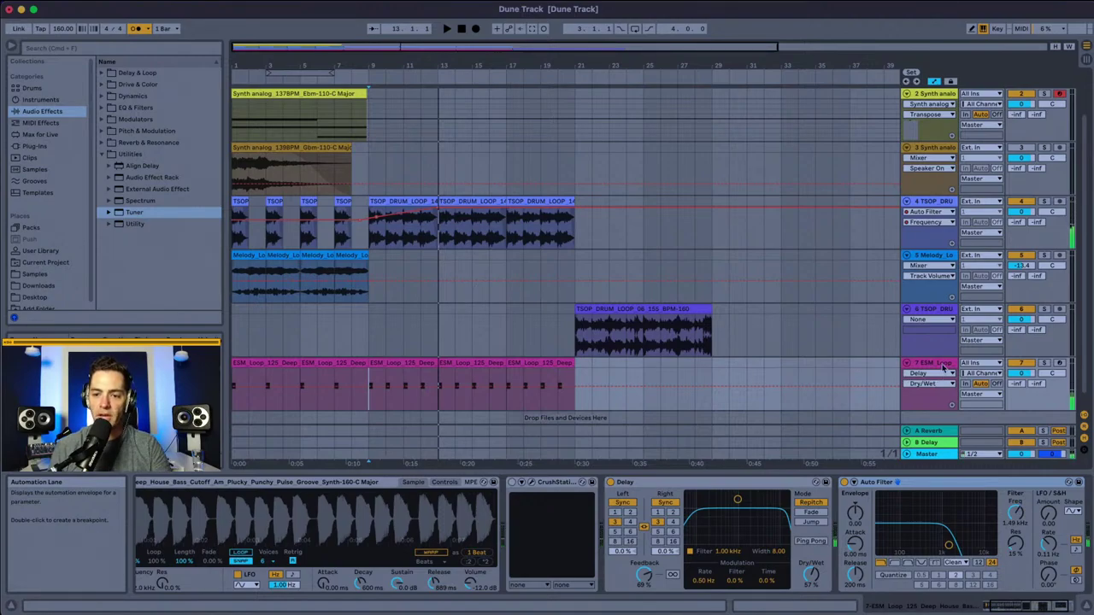
Step: Add an audio track below the bass track and open the HITS folder under designed in the ESE - QUANTUM - Library samples
key("super+t")
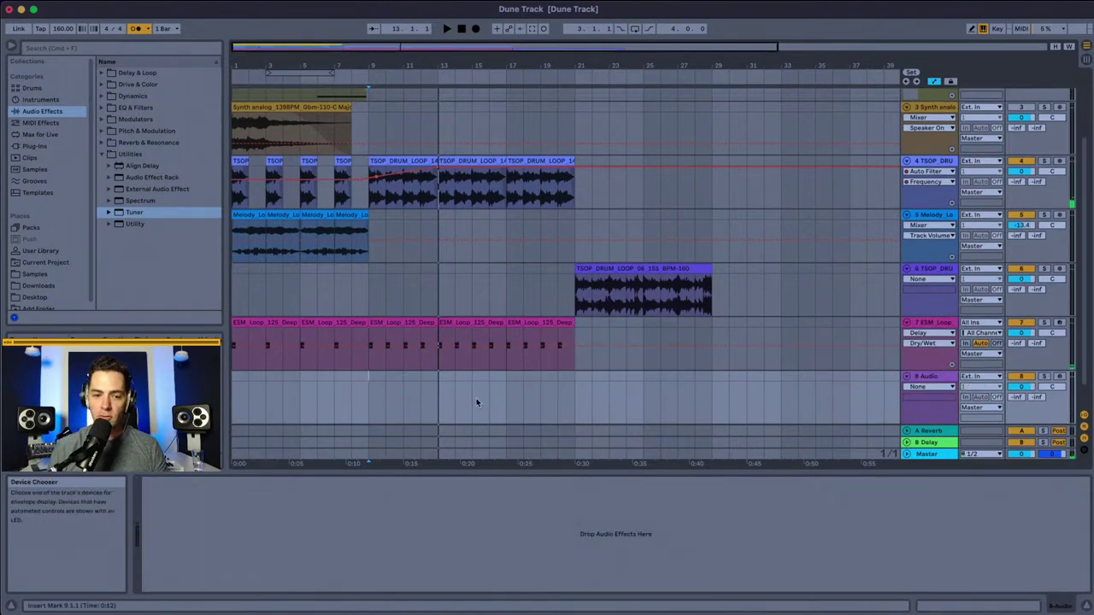
scroll(54, 251, "down", 1)
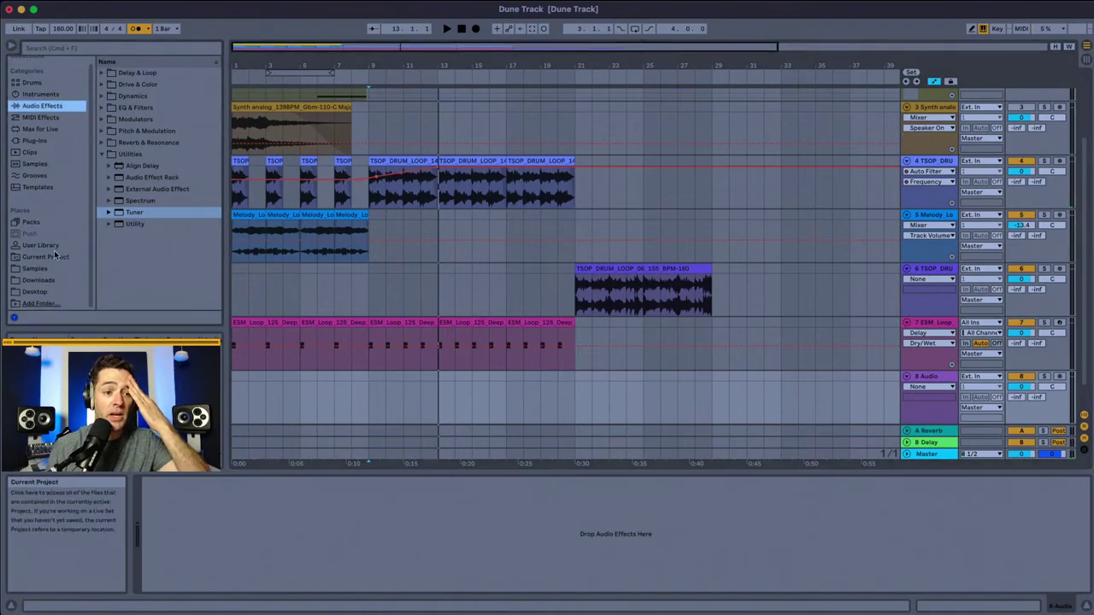
left_click(49, 269)
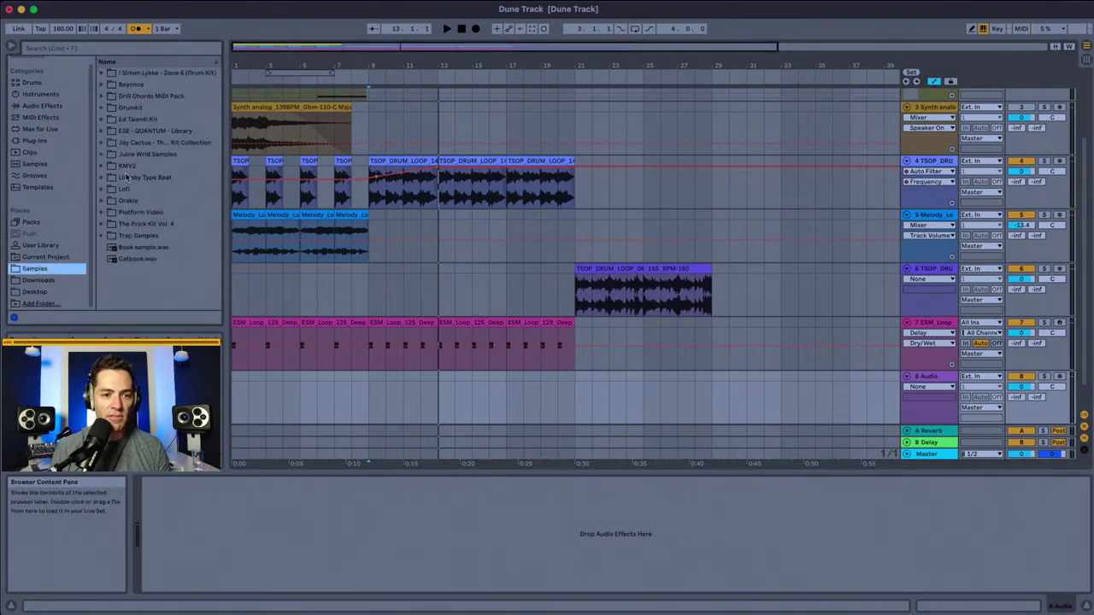
left_click(143, 133)
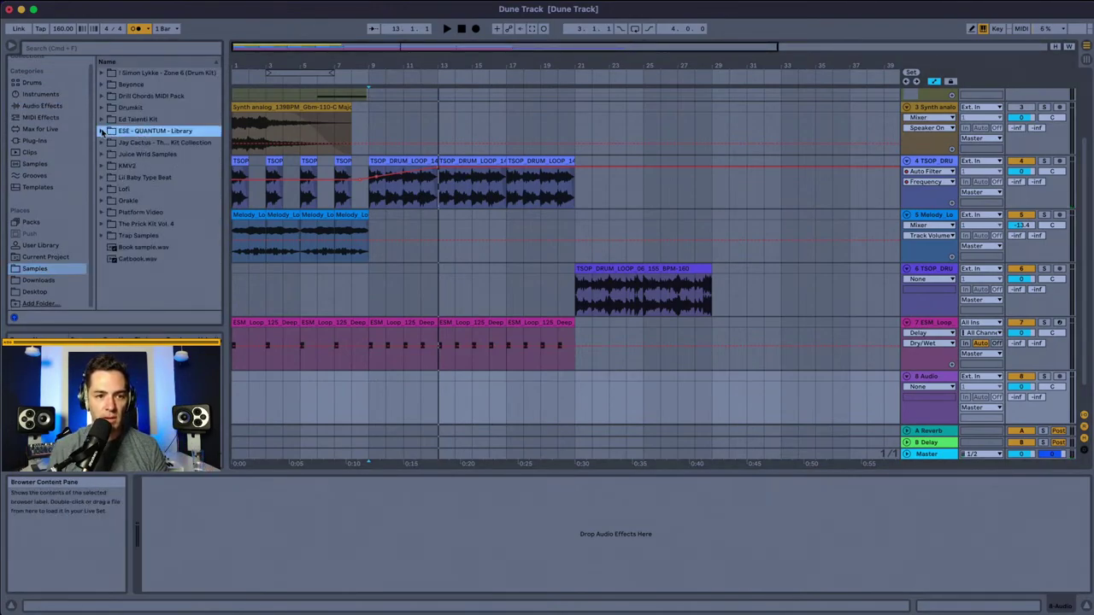
left_click(102, 132)
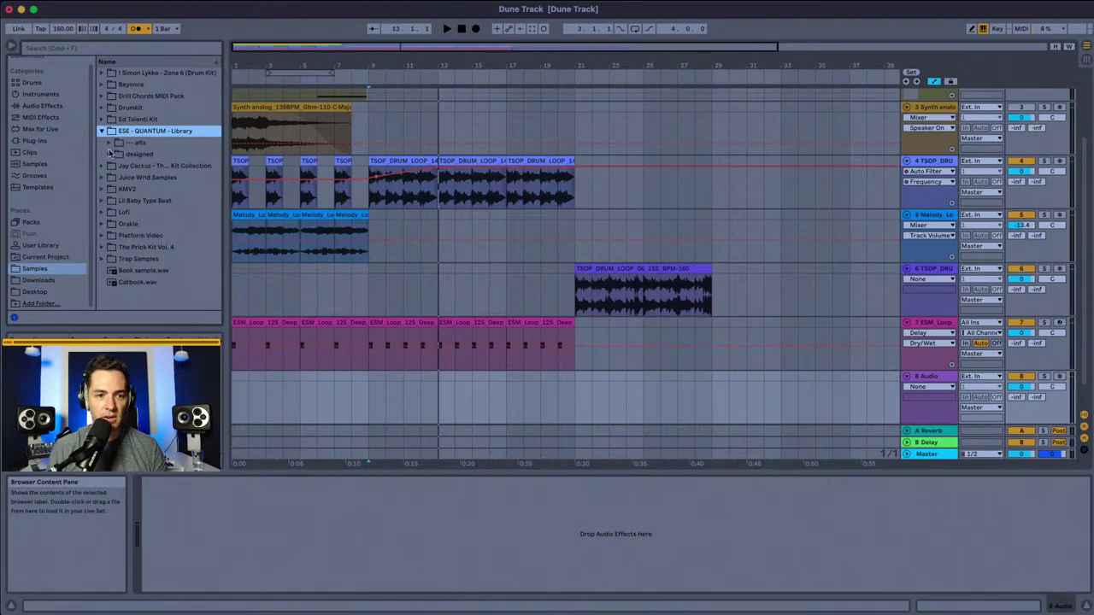
left_click(109, 153)
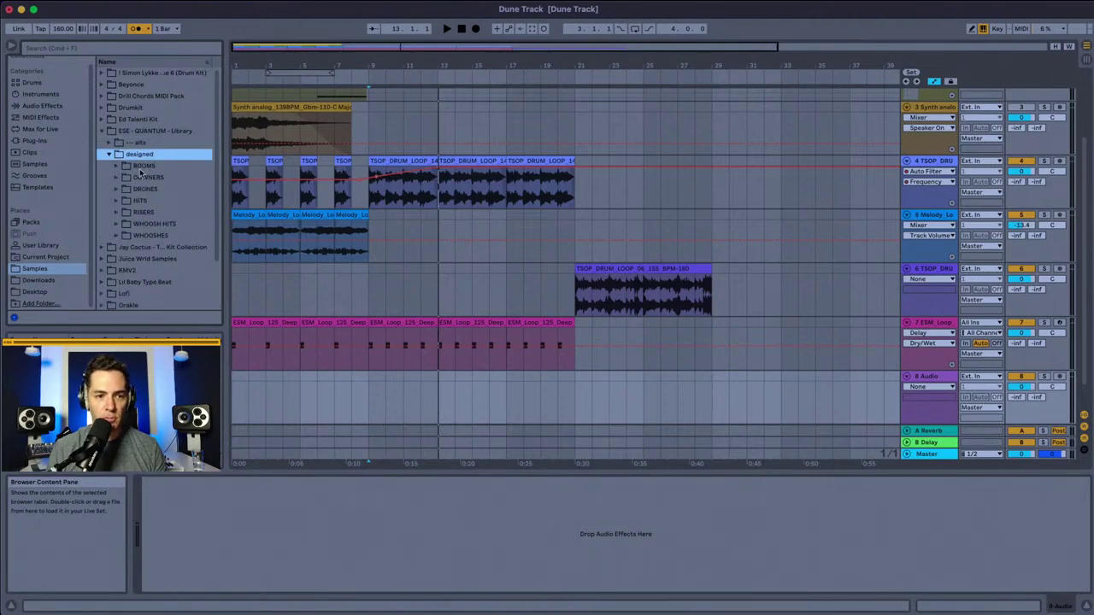
left_click(139, 200)
left_click(116, 201)
Step: Preview hit samples, place the "Crack In The Sky" hit at bar 13 on the new audio track, and play from bar 11
left_click(145, 215)
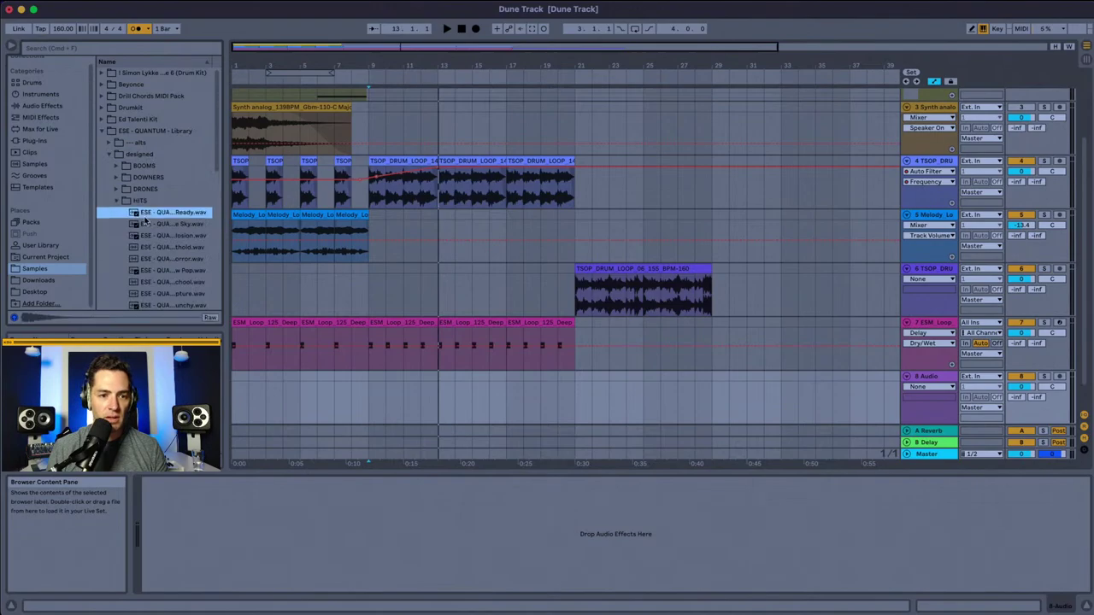
left_click(152, 224)
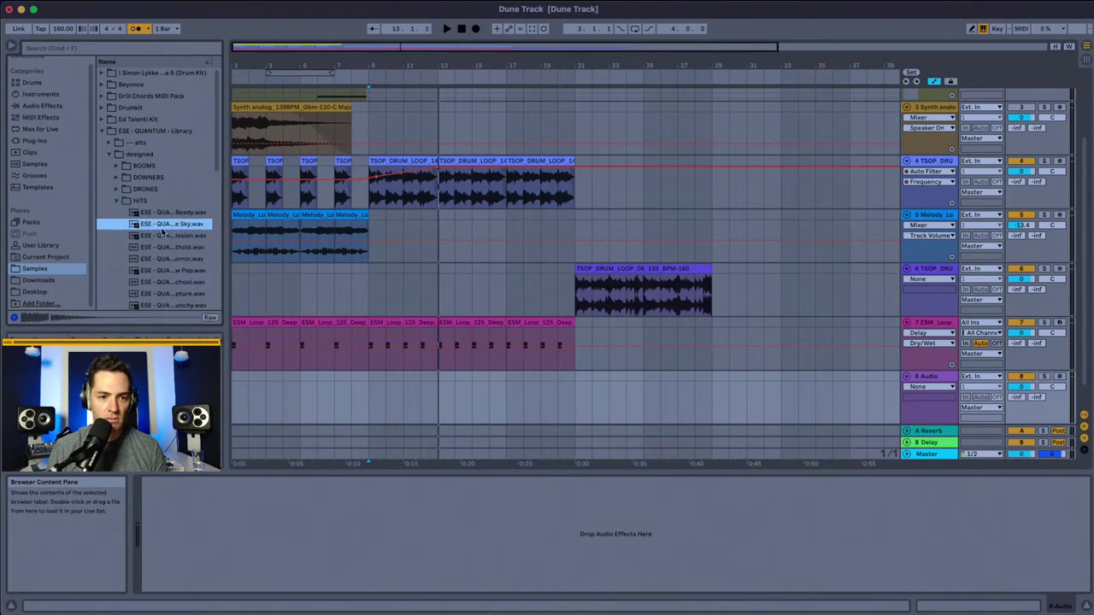
left_click_drag(196, 247, 436, 399)
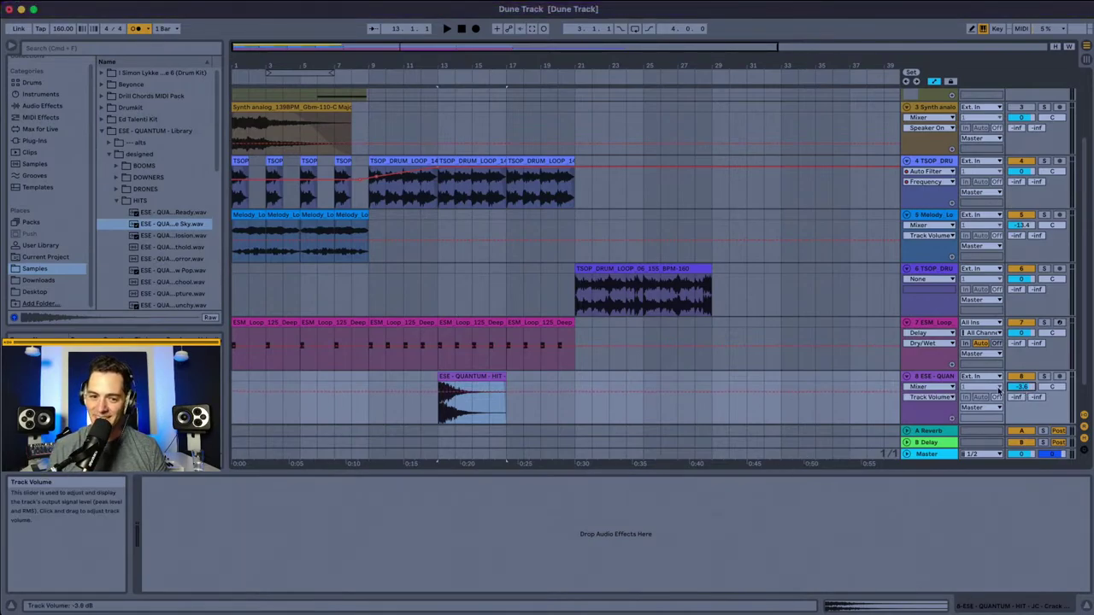
left_click(405, 378)
key("space")
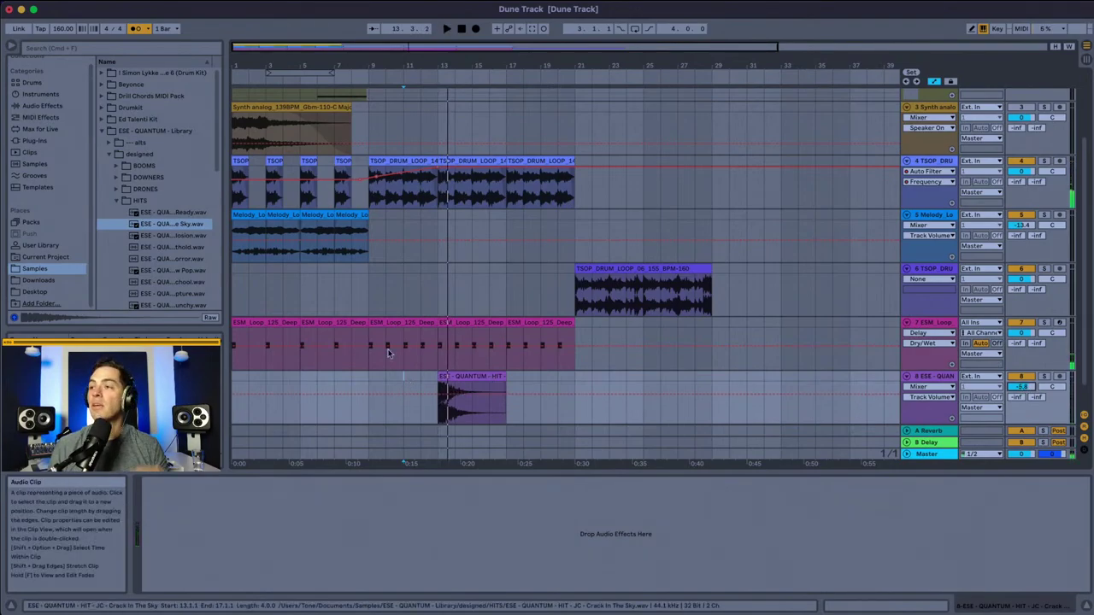
left_click(349, 325)
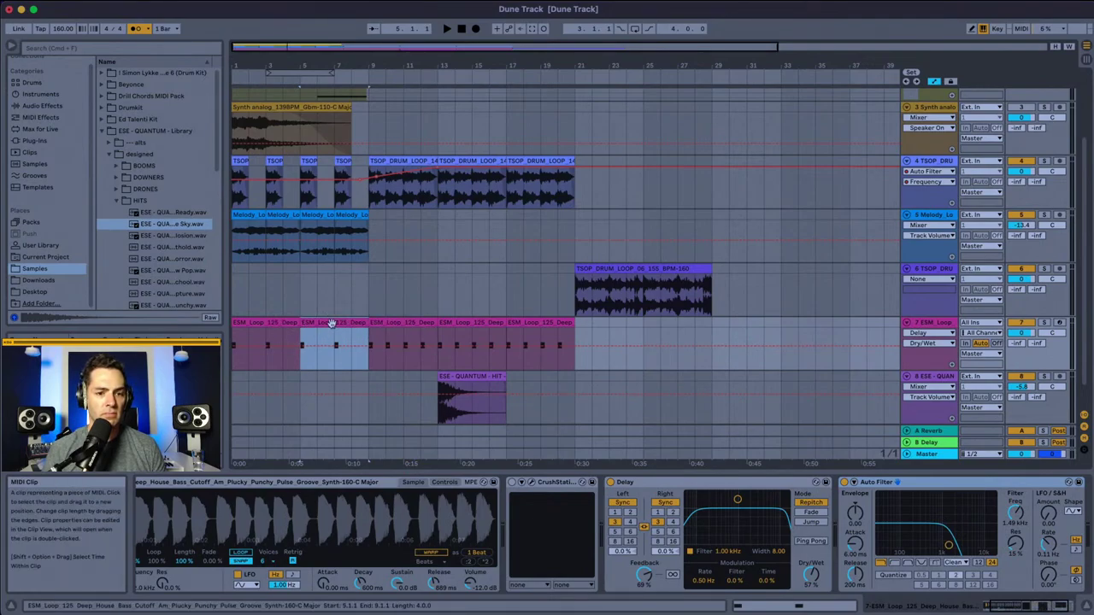
scroll(338, 325, "down", 1)
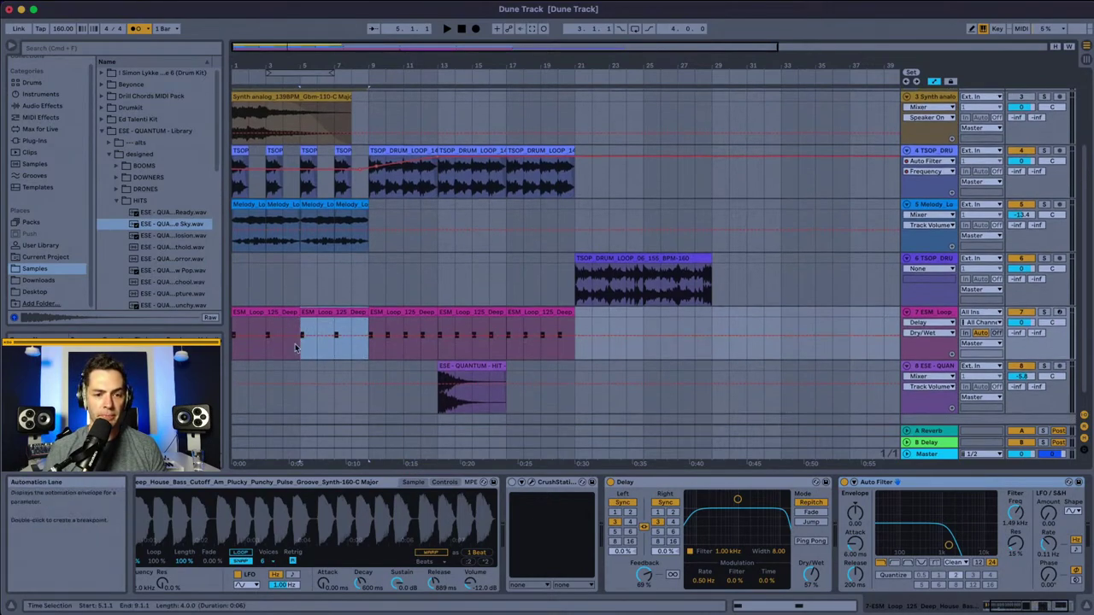
left_click(304, 352)
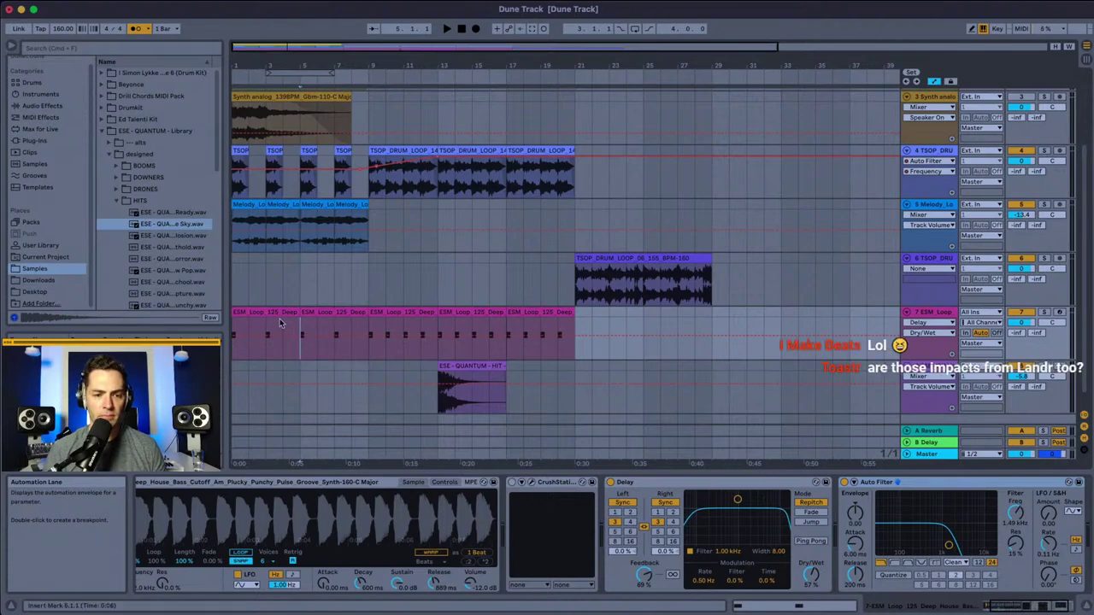
left_click(325, 312)
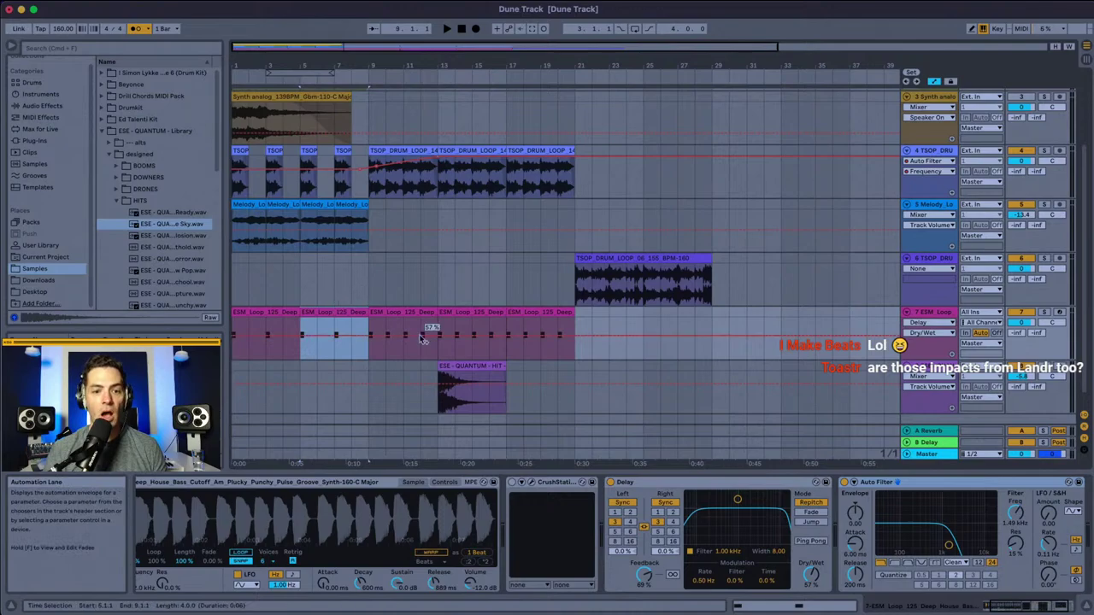
scroll(380, 269, "up", 3)
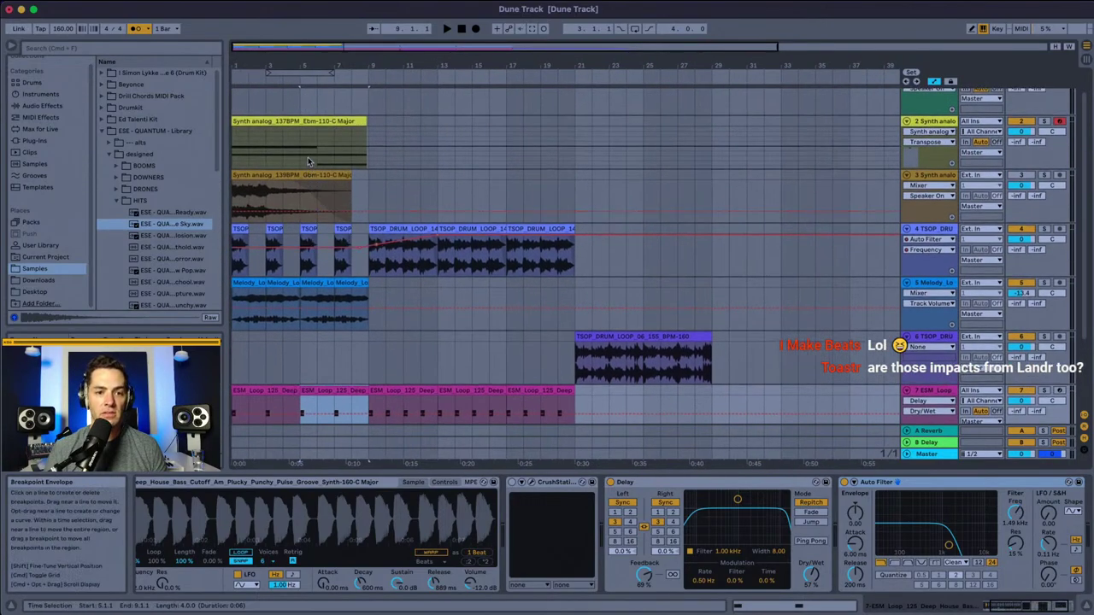
Step: Remove the Tuner device from the synth chord track's effect chain
left_click(314, 125)
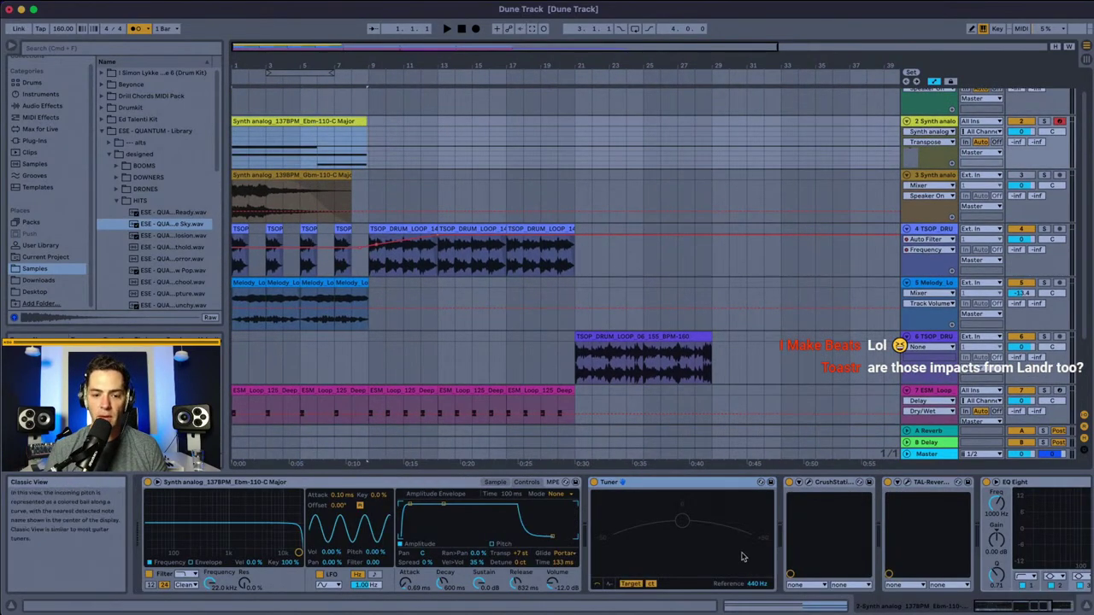
left_click(690, 485)
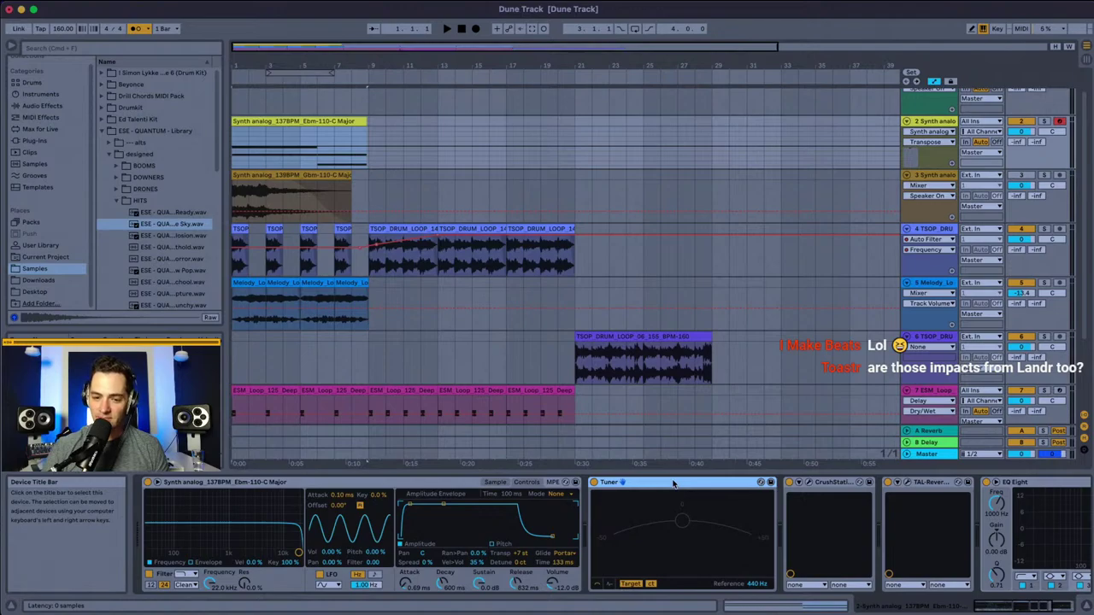
key("Delete")
Step: Play from bar 1 and raise the synth chord instrument's amplitude envelope attack to 1.20 s
left_click(235, 145)
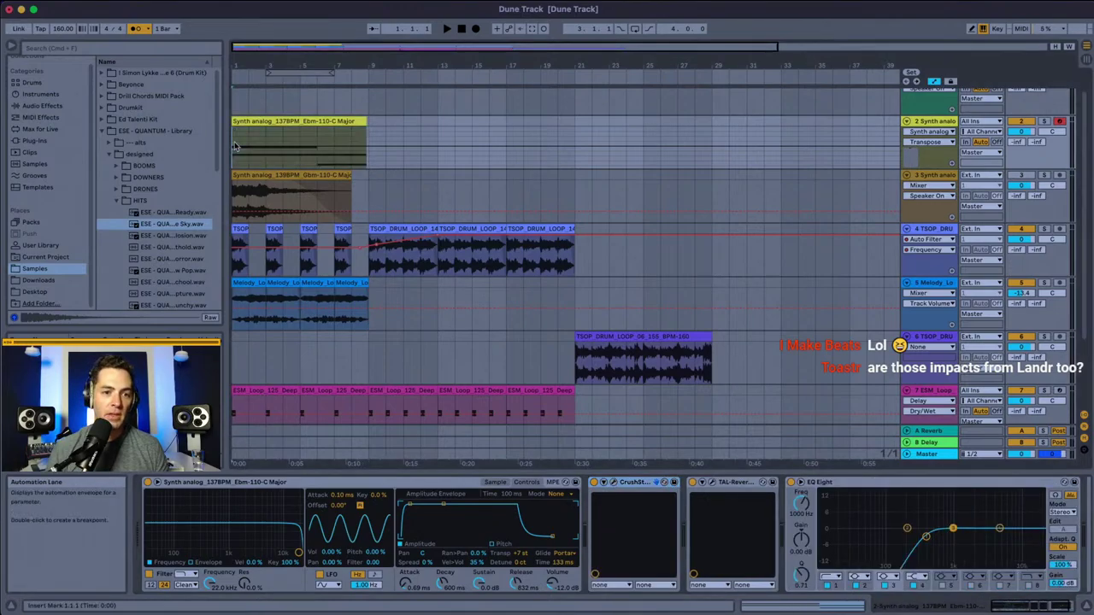
key("space")
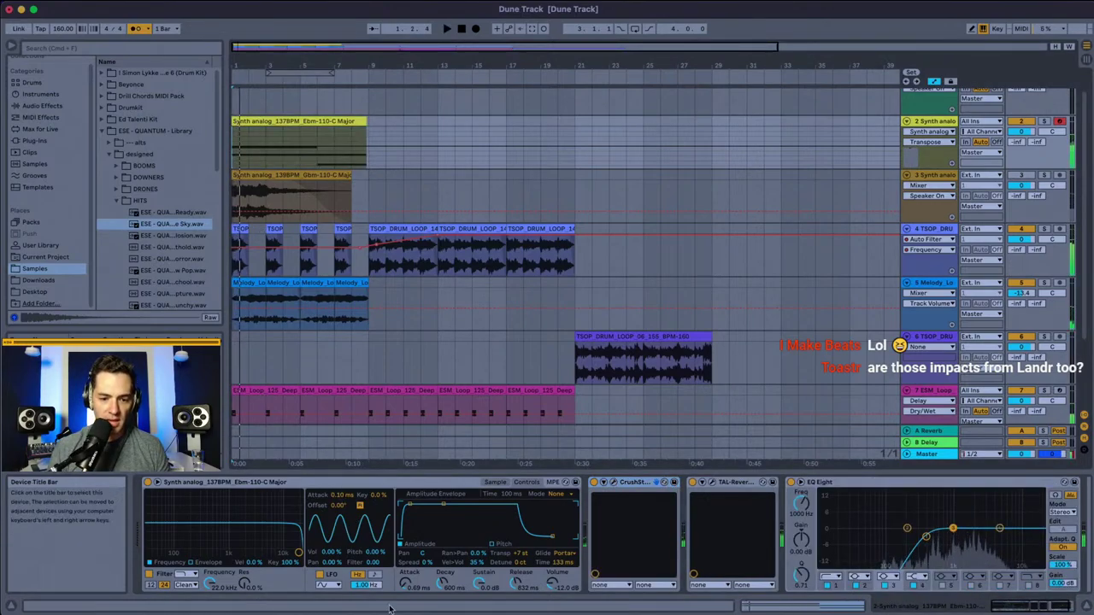
mouse_move(408, 581)
left_mouse_down()
mouse_move(409, 551)
mouse_move(409, 602)
left_mouse_up()
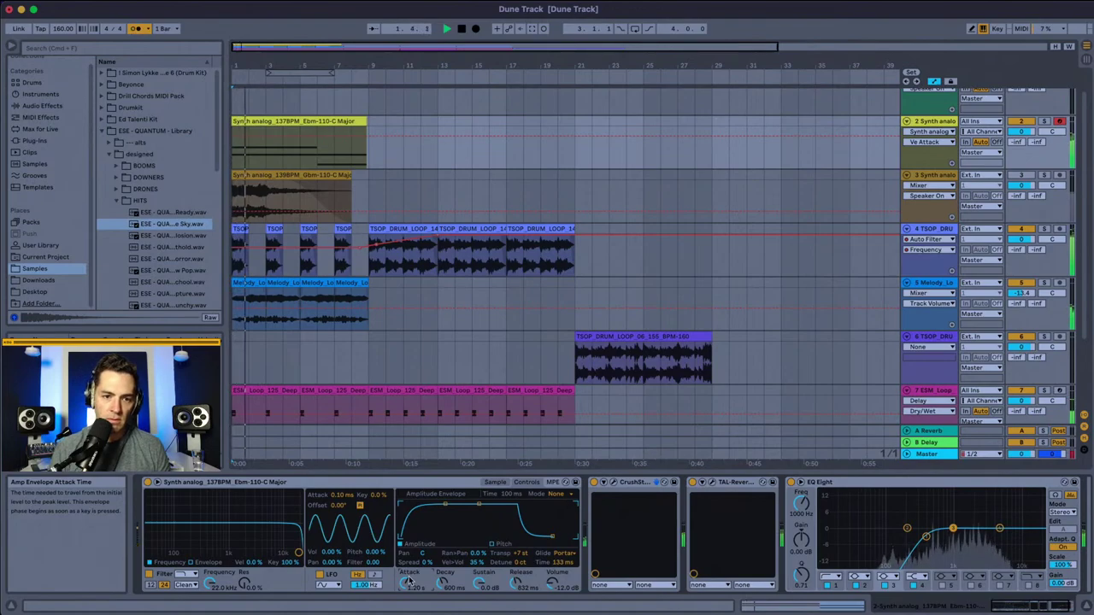
key("space")
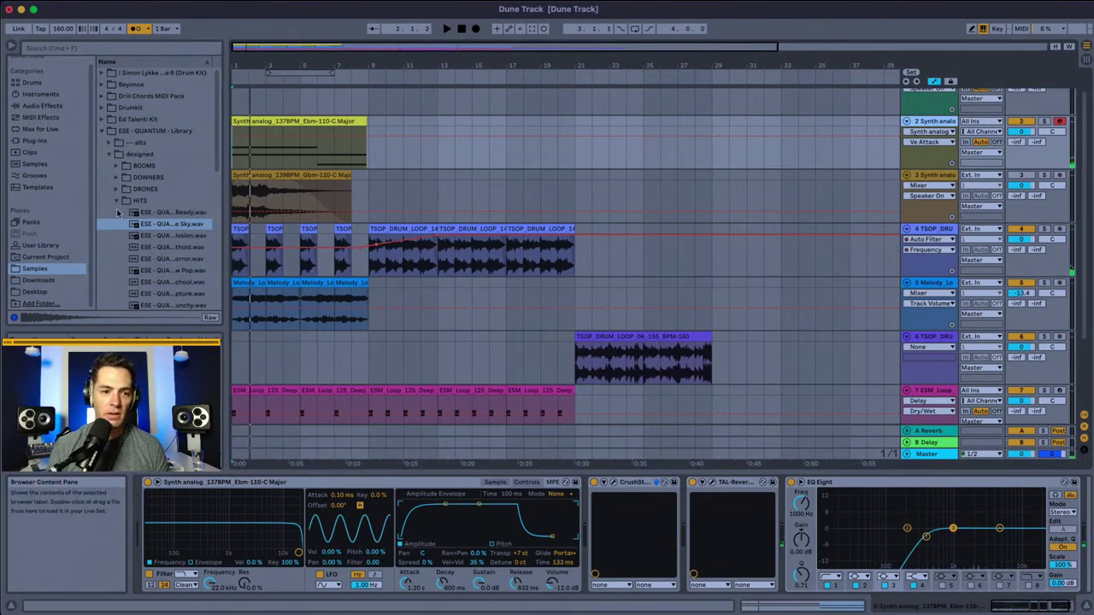
Step: Add an Auto Filter to the end of the synth chord track's chain and lower its cutoff to about 1.9 kHz
left_click(48, 106)
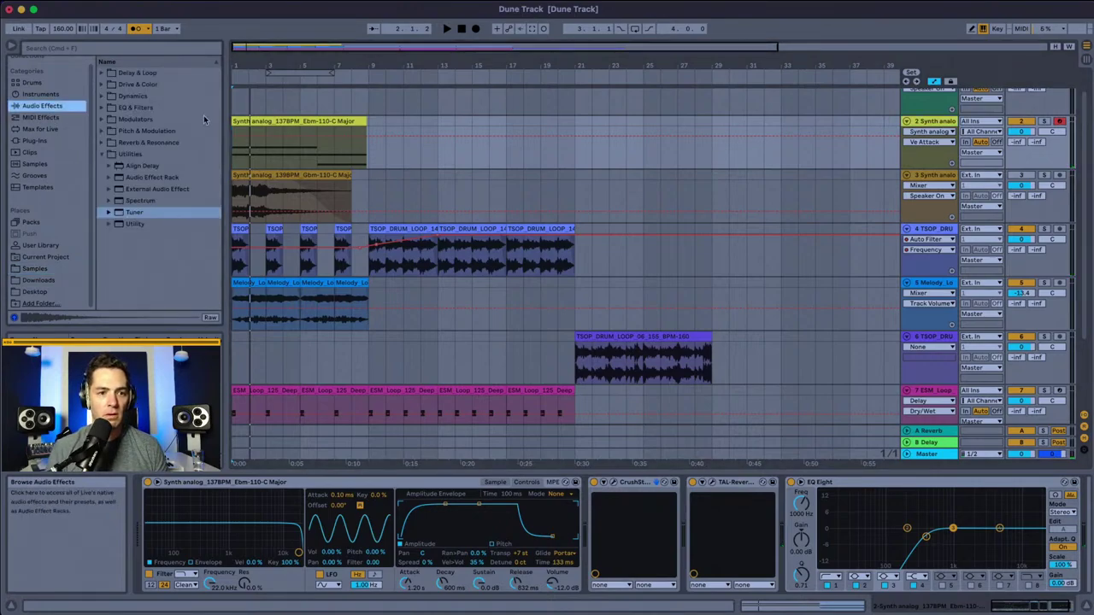
left_click(102, 107)
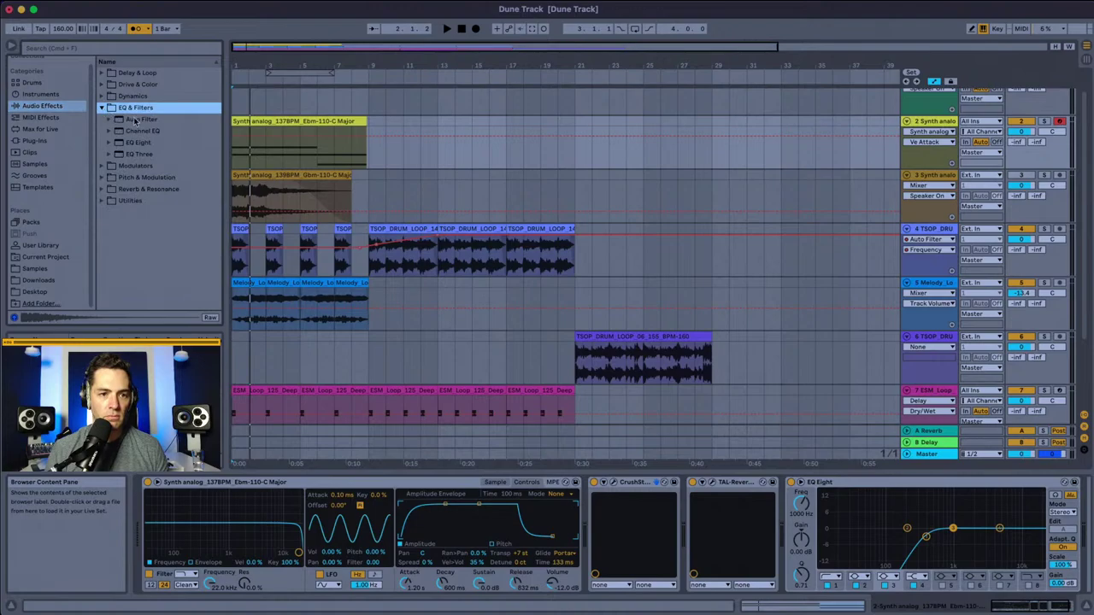
left_click(137, 122)
left_click_drag(278, 150, 279, 151)
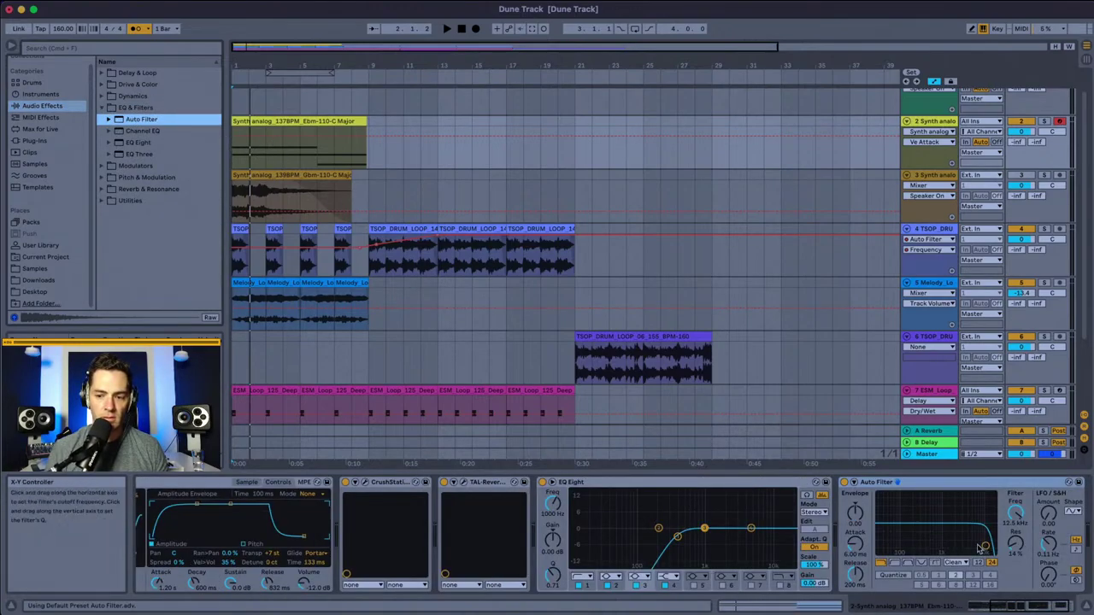
left_click_drag(985, 545, 962, 549)
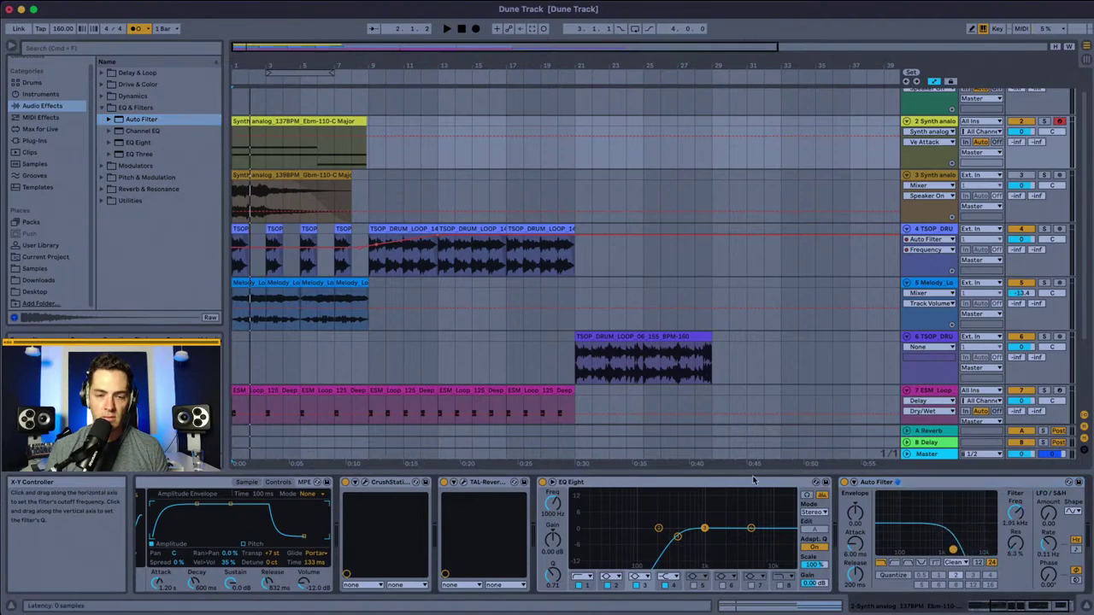
Step: Duplicate the two-chord synth clip and arrange the two copies to start at bar 1 and bar 9
left_click_drag(307, 121, 427, 123)
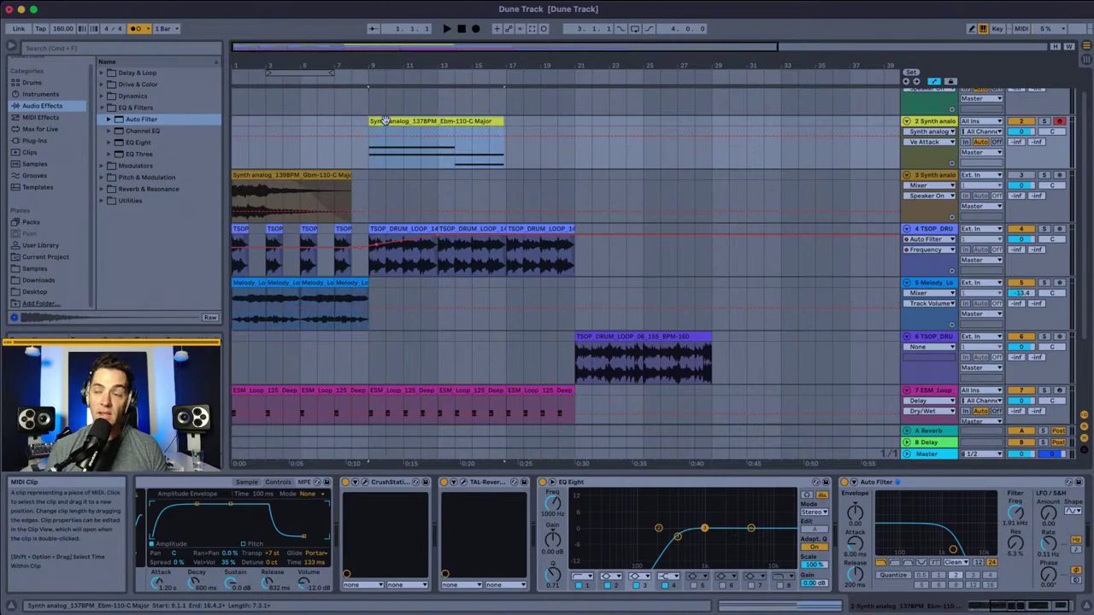
key("super+d")
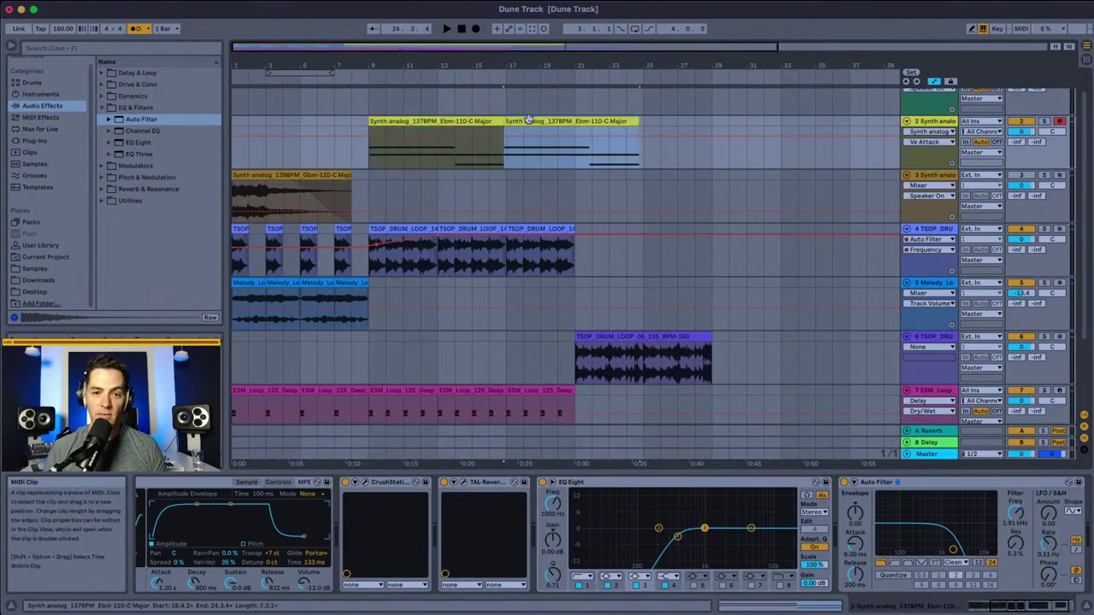
left_click_drag(384, 122, 241, 123)
Step: In the synth clip at bar 1, delete the G2/B2 chord and shorten the B2/D3 chord to end at bar 4
double_click(316, 142)
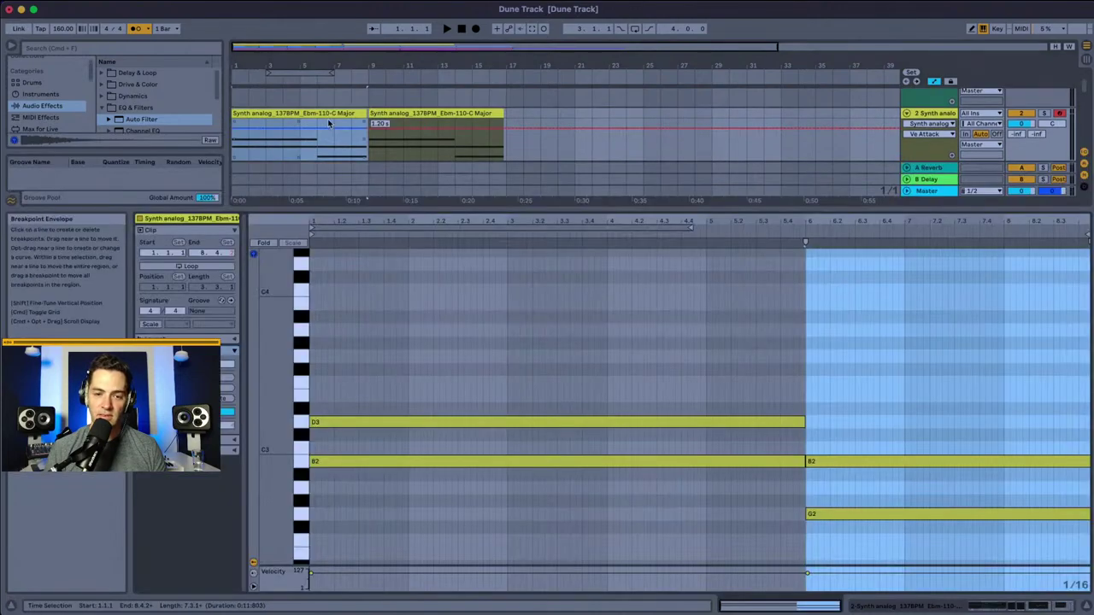
left_click_drag(846, 409, 854, 549)
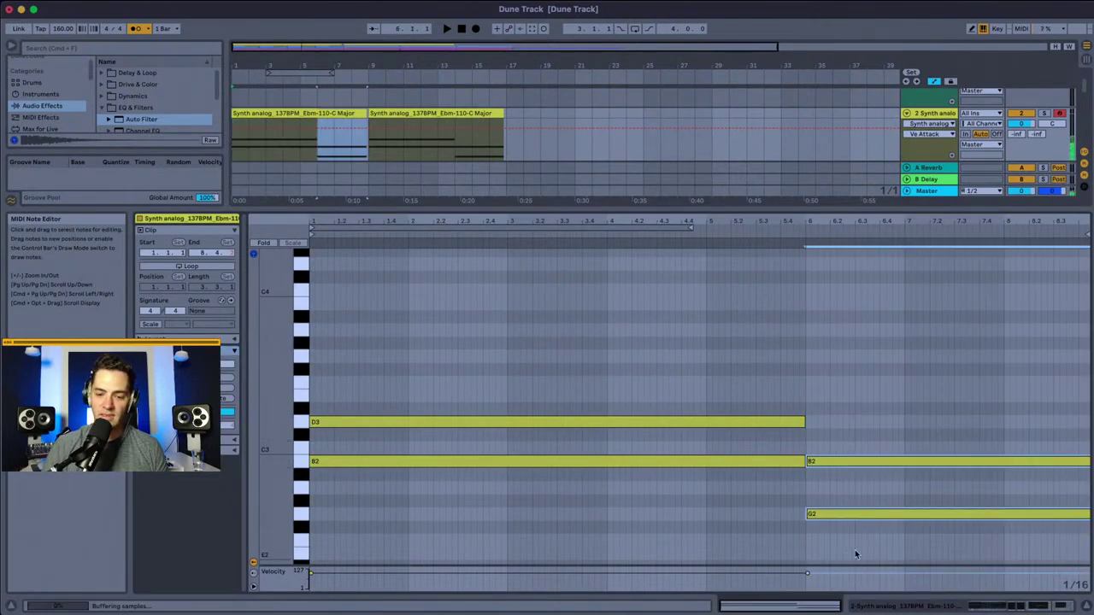
key("Delete")
left_click_drag(677, 364, 683, 503)
left_click_drag(802, 422, 606, 422)
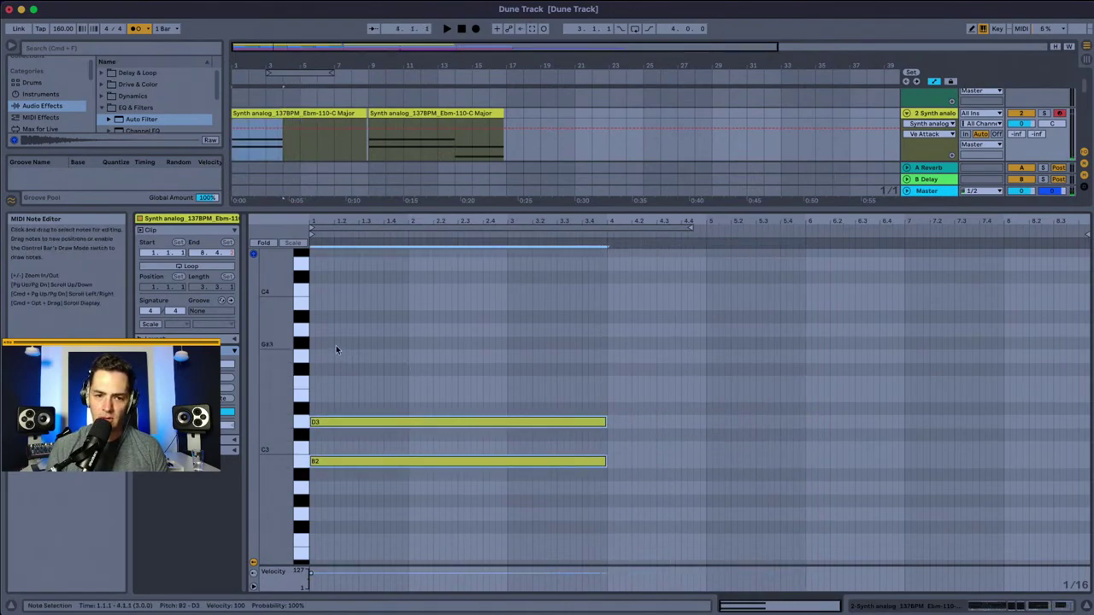
Step: Listen from bar 1, trim the first synth clip to just before bar 5, and shorten its B2/D3 chord to end at bar 3
left_click(233, 150)
key("space")
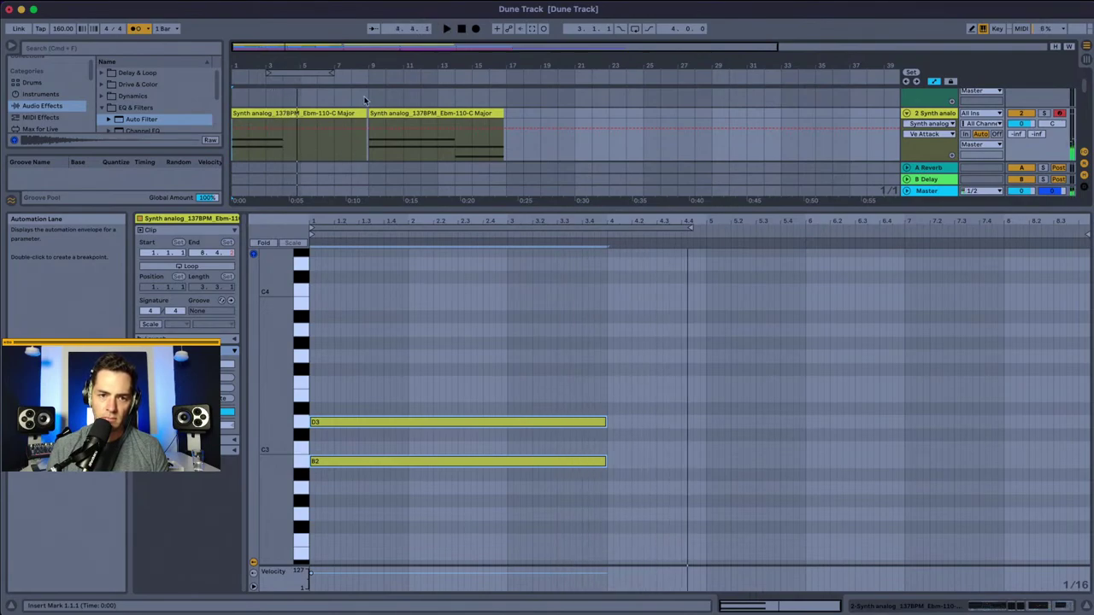
left_click_drag(362, 109, 297, 117)
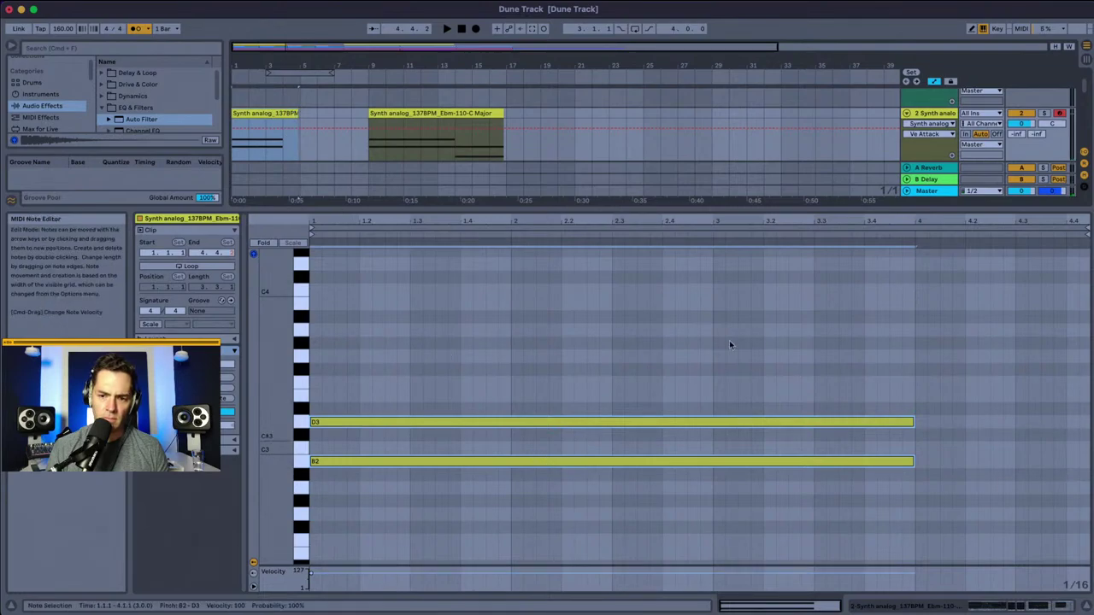
left_click(757, 479)
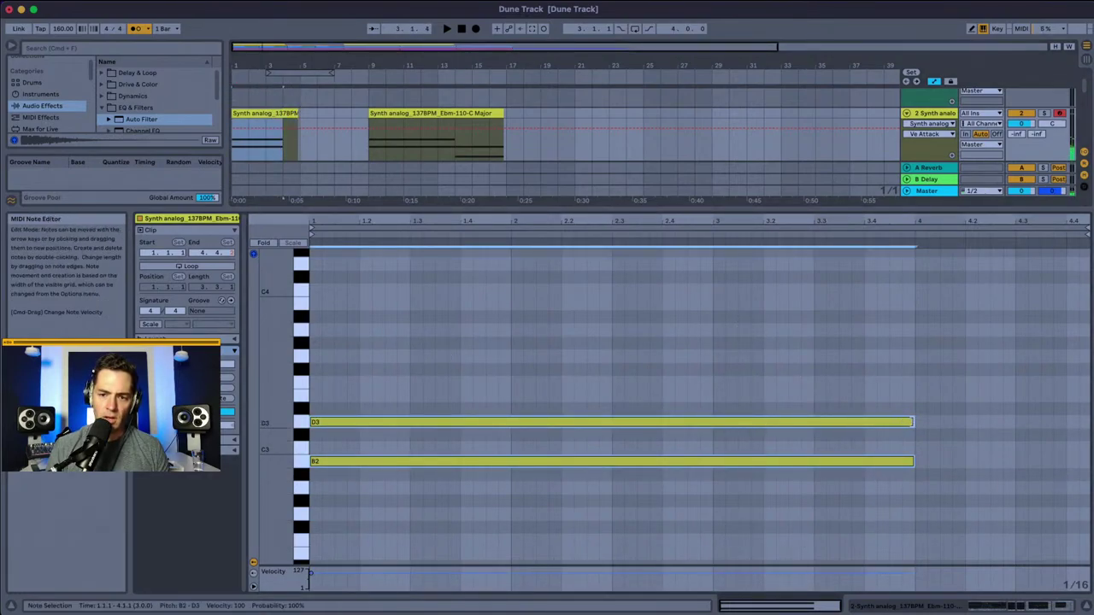
left_click_drag(911, 422, 711, 420)
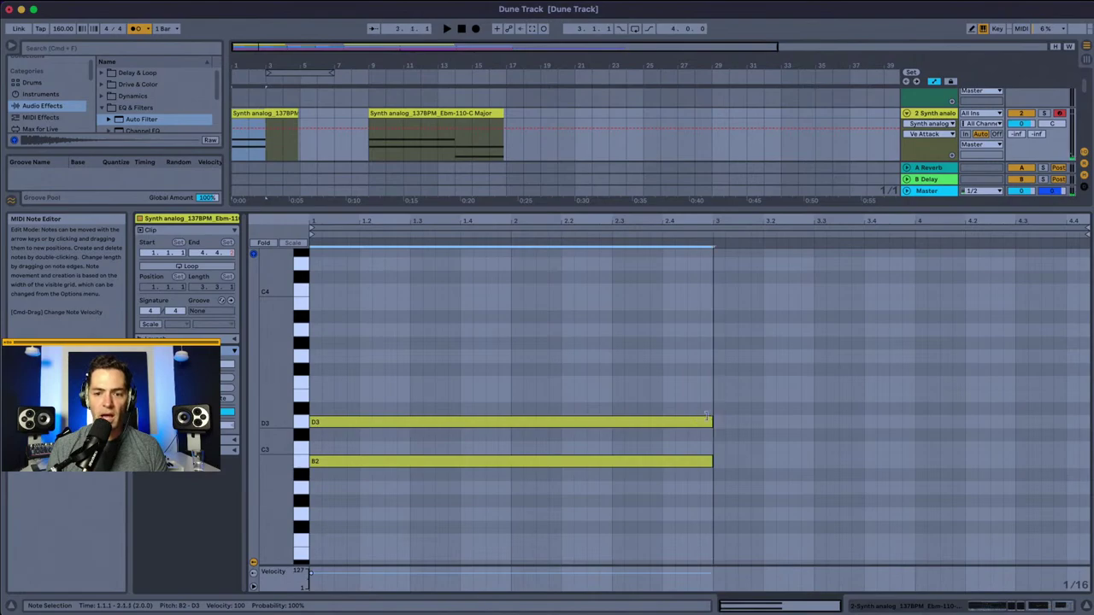
Step: Make the first synth clip end exactly at bar 5 and place a duplicate of it from bar 5 to bar 9
left_click(261, 113)
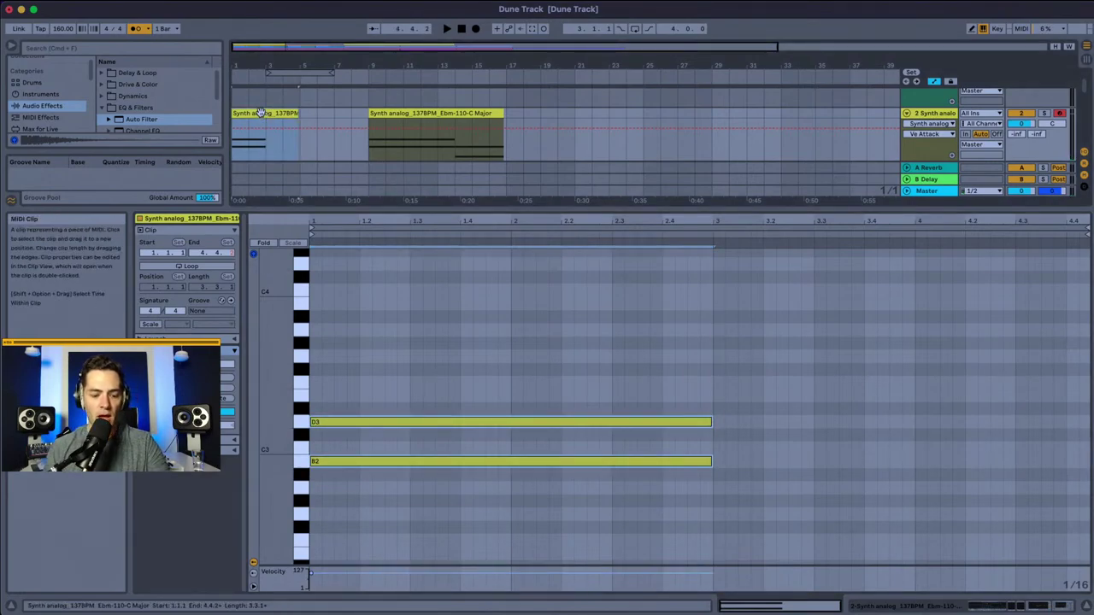
key("super+d")
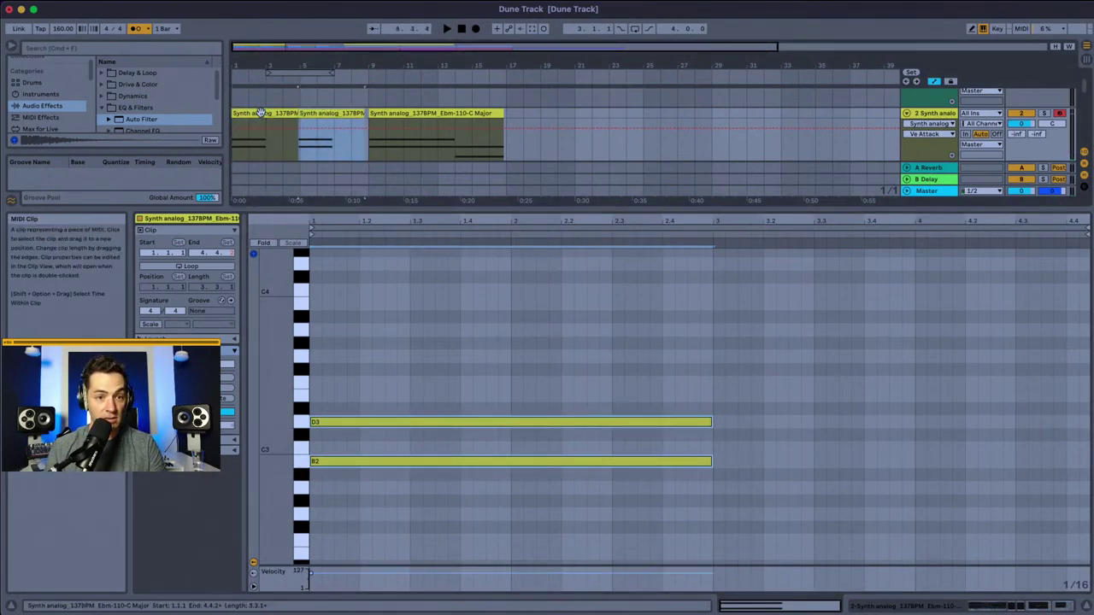
left_click(243, 149)
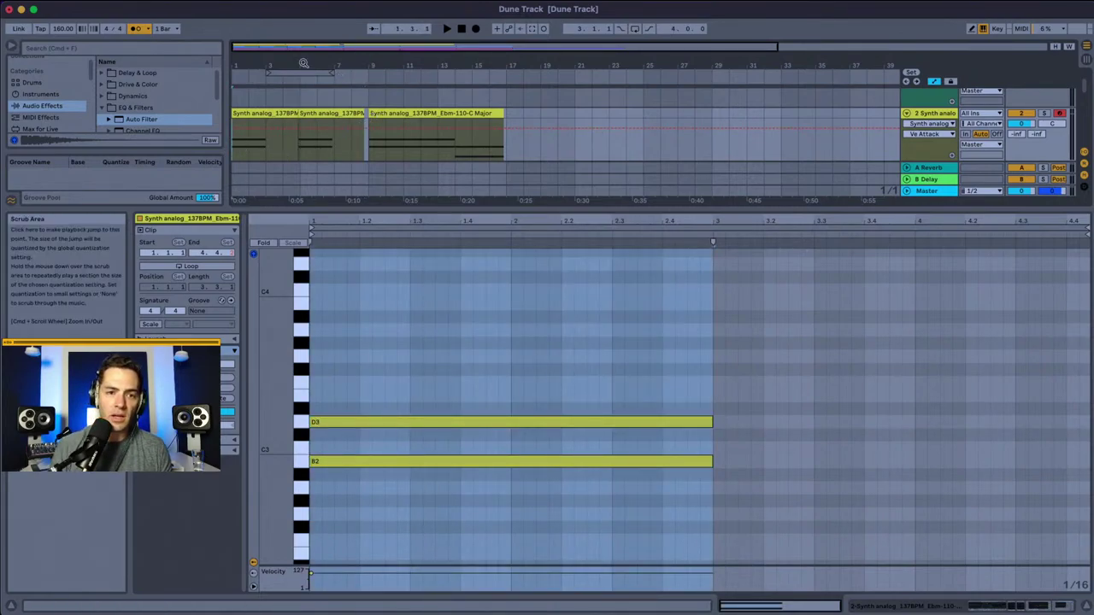
left_click_drag(372, 82, 318, 109)
key("Delete")
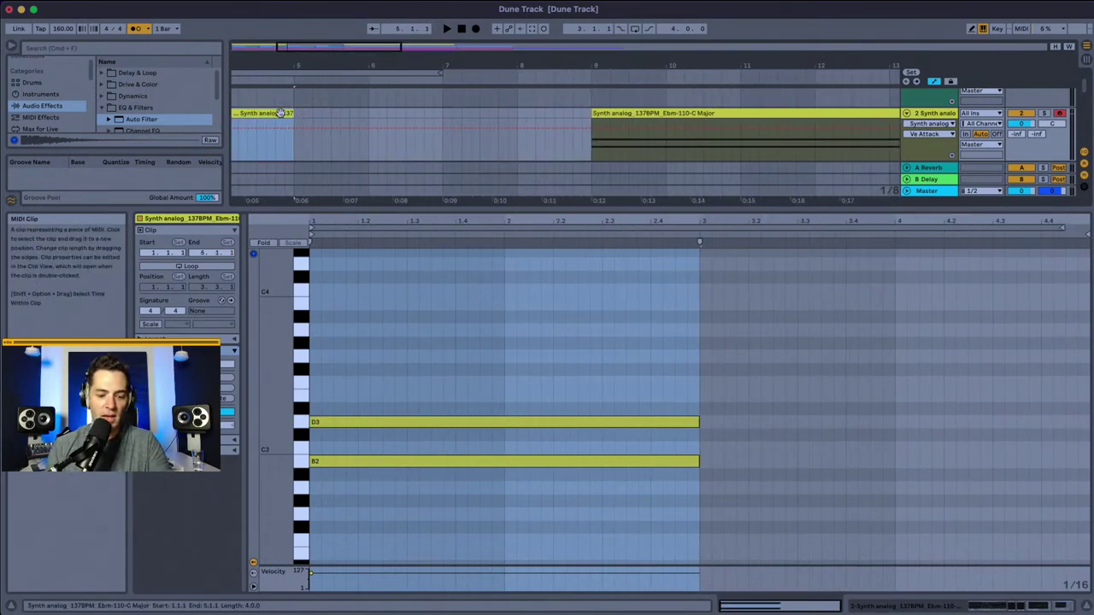
key("ctrl+z")
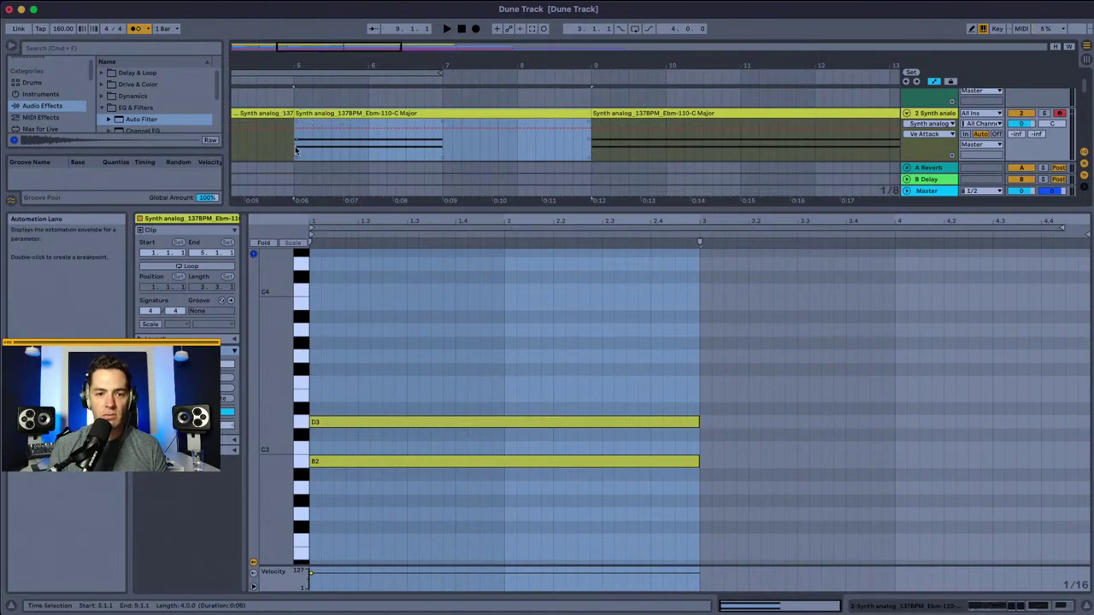
Step: Listen to the arrangement from bar 9, where the two-chord synth clip starts
left_click_drag(328, 65, 354, 90)
left_click(446, 147)
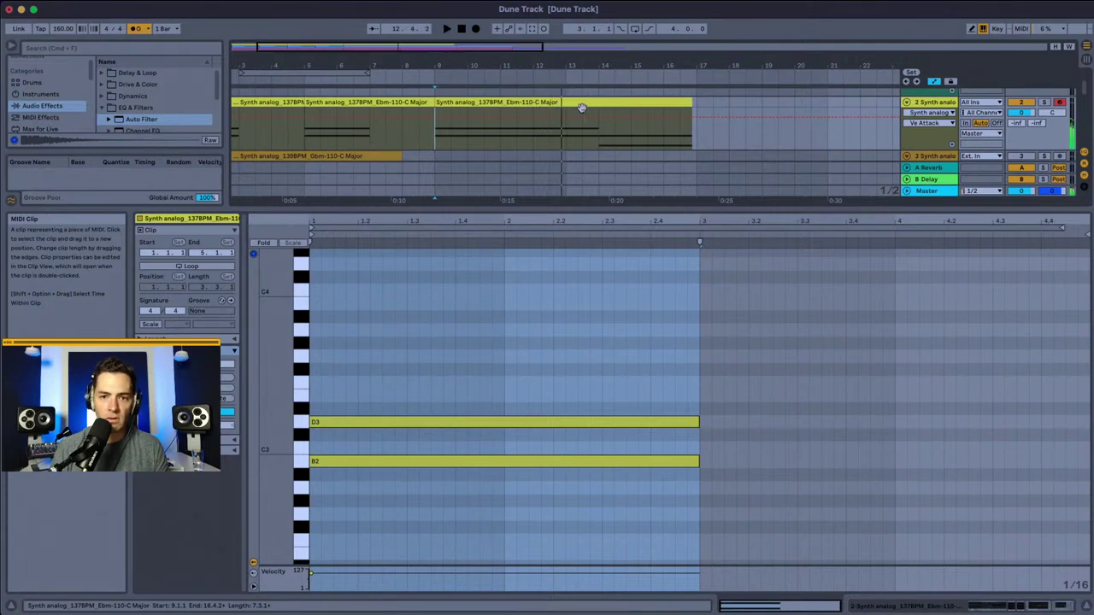
scroll(534, 137, "down", 3)
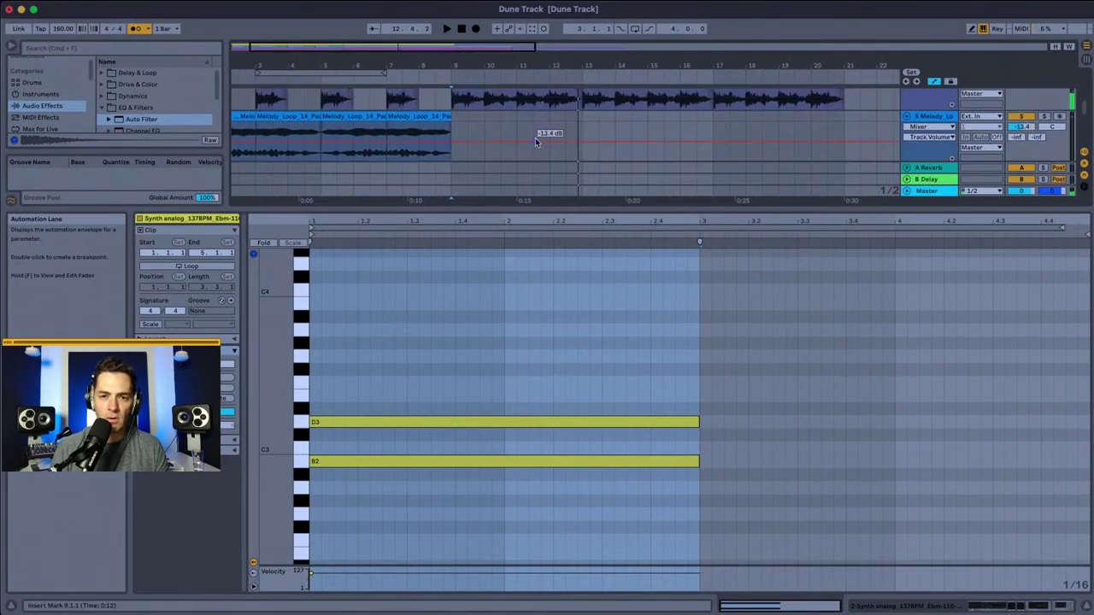
scroll(536, 140, "up", 3)
Step: In the synth clip at bar 9, shorten the B2/D3 chord to end at clip bar 4 and move the G2/B2 chord to start there
left_click(542, 130)
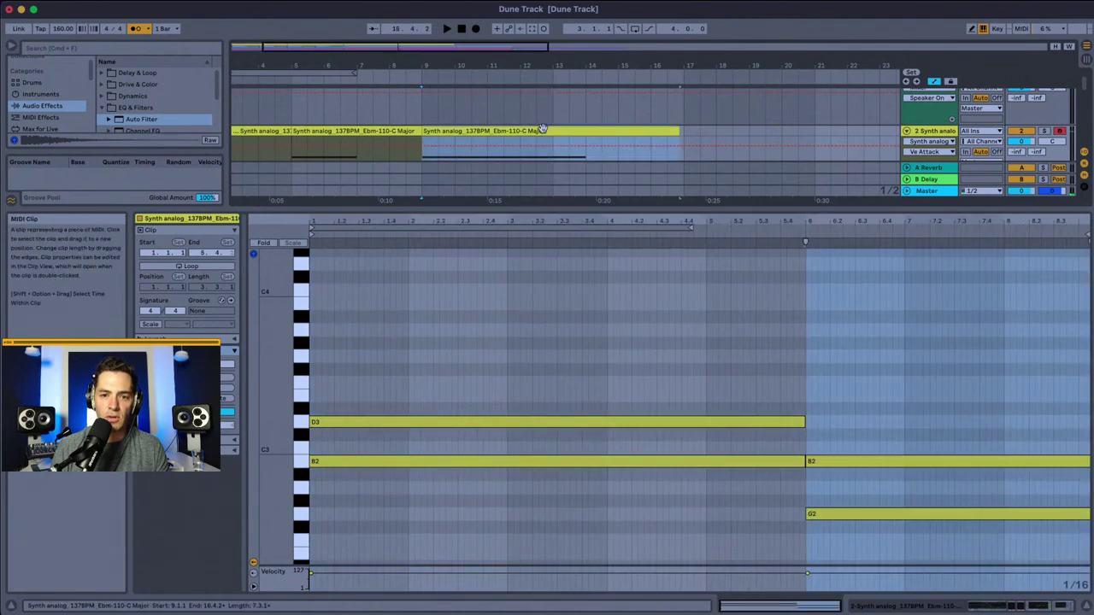
left_click_drag(693, 376, 693, 538)
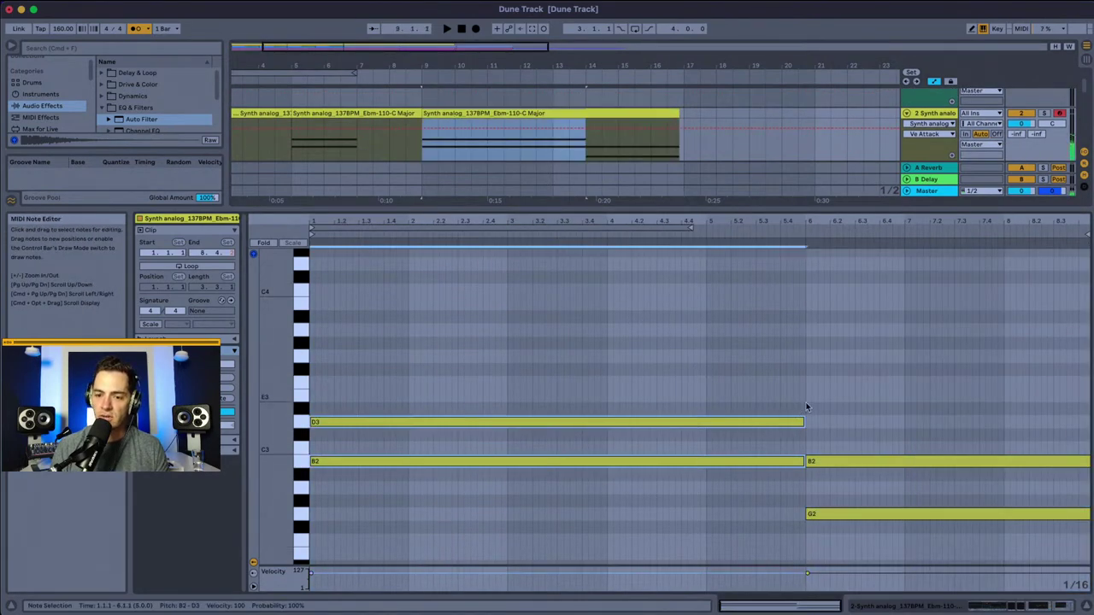
left_click_drag(804, 422, 594, 422)
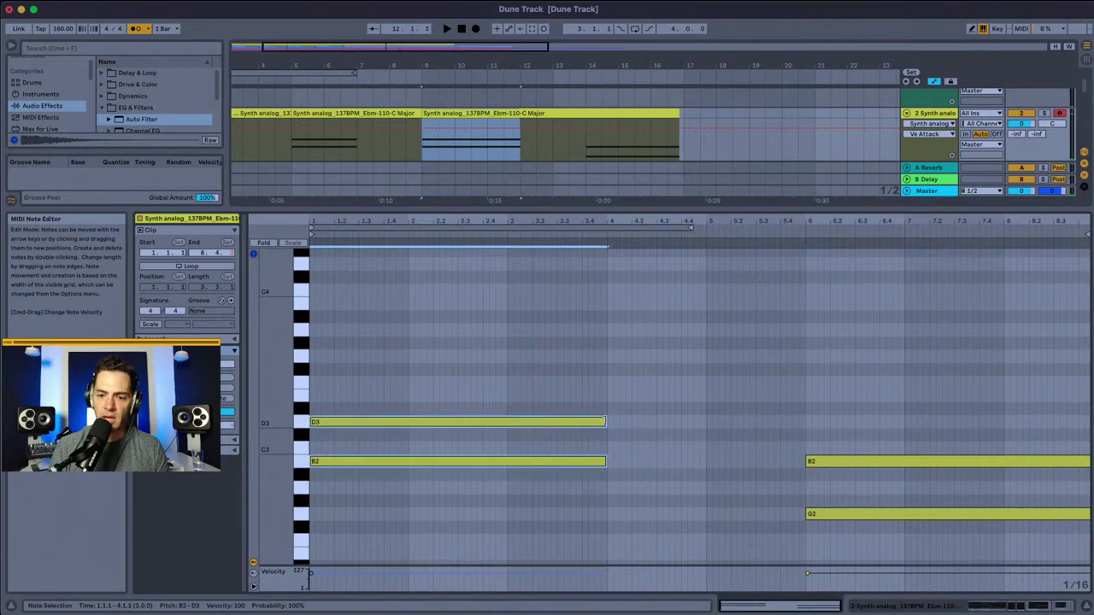
left_click_drag(868, 415, 870, 494)
left_click_drag(868, 419, 852, 530)
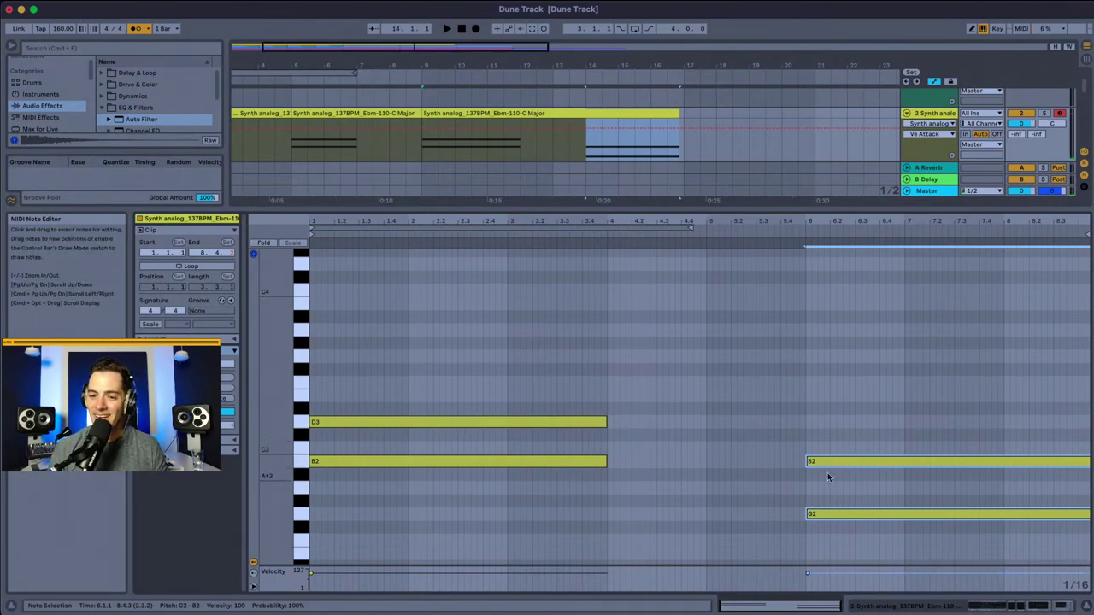
left_click_drag(835, 464, 640, 459)
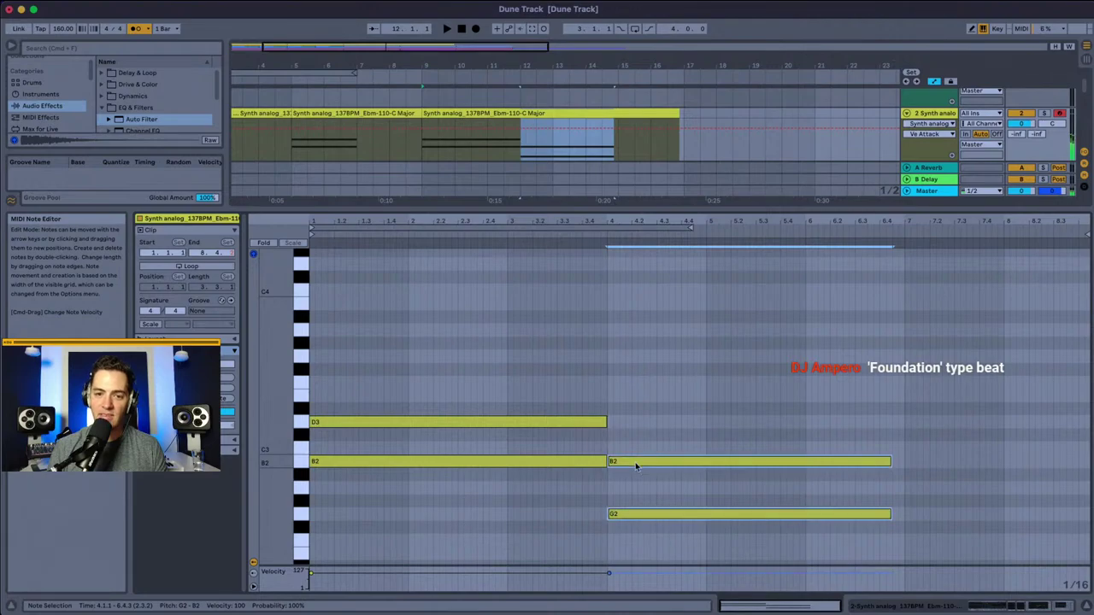
Step: Listen to the rearranged synth chords from bar 9 of the arrangement
left_click(315, 296)
key("space")
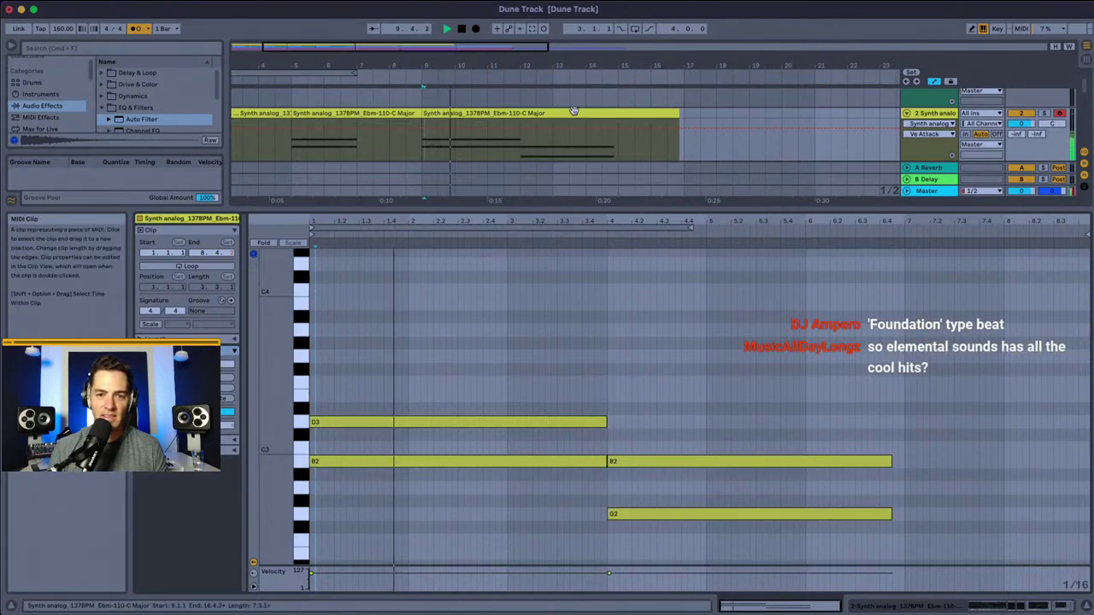
scroll(574, 111, "down", 2)
scroll(573, 111, "up", 1)
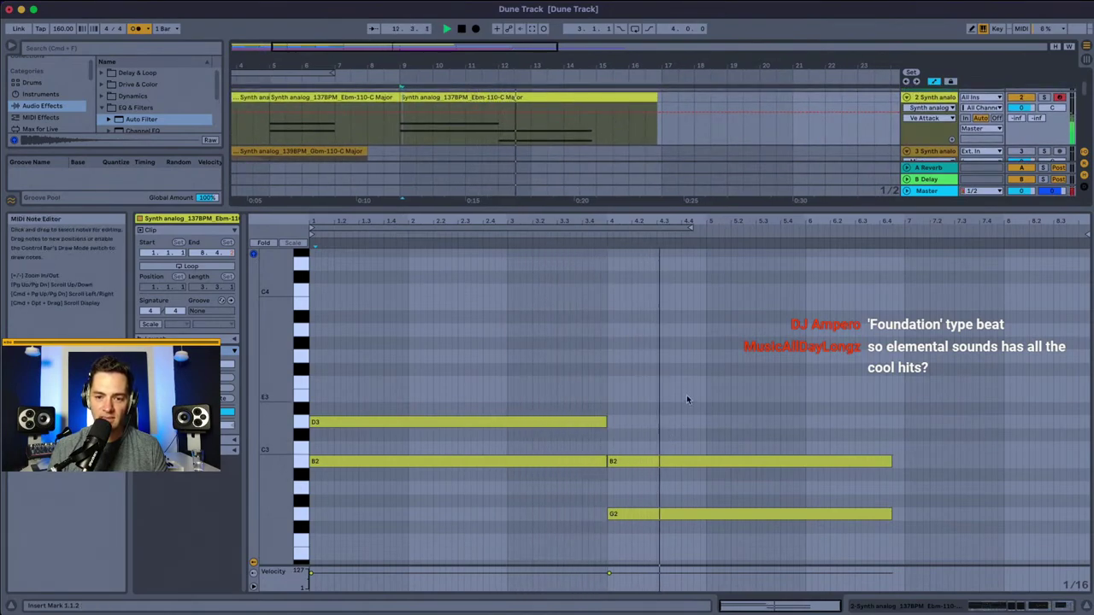
key("space")
Step: Move the G2/B2 chord to start at clip bar 5, extend the B2/D3 chord to meet it, and play from bar 9
left_click(684, 462)
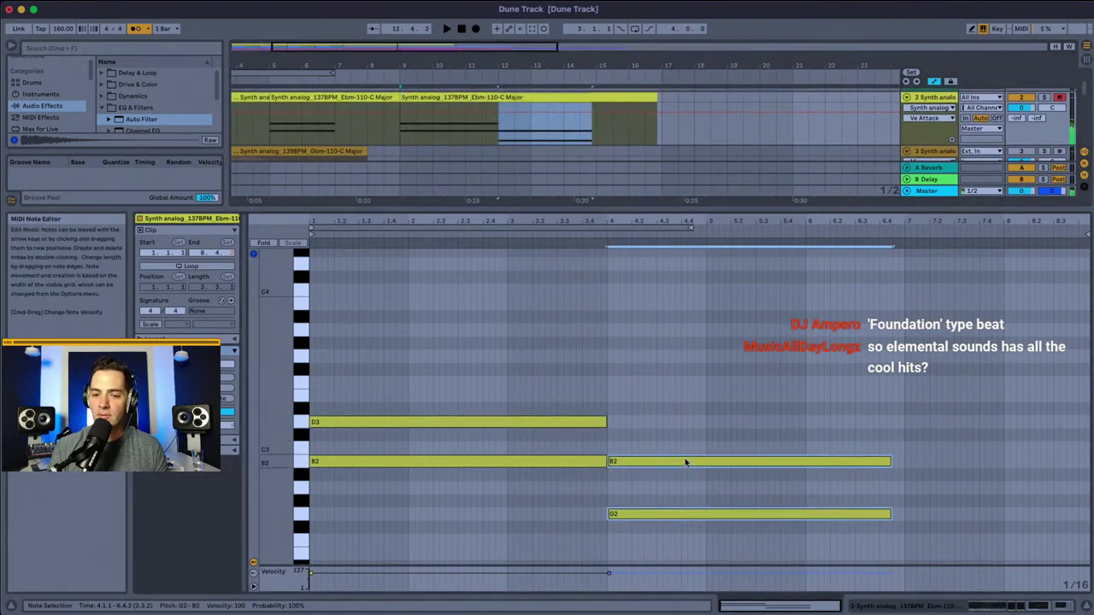
left_click_drag(684, 462, 785, 465)
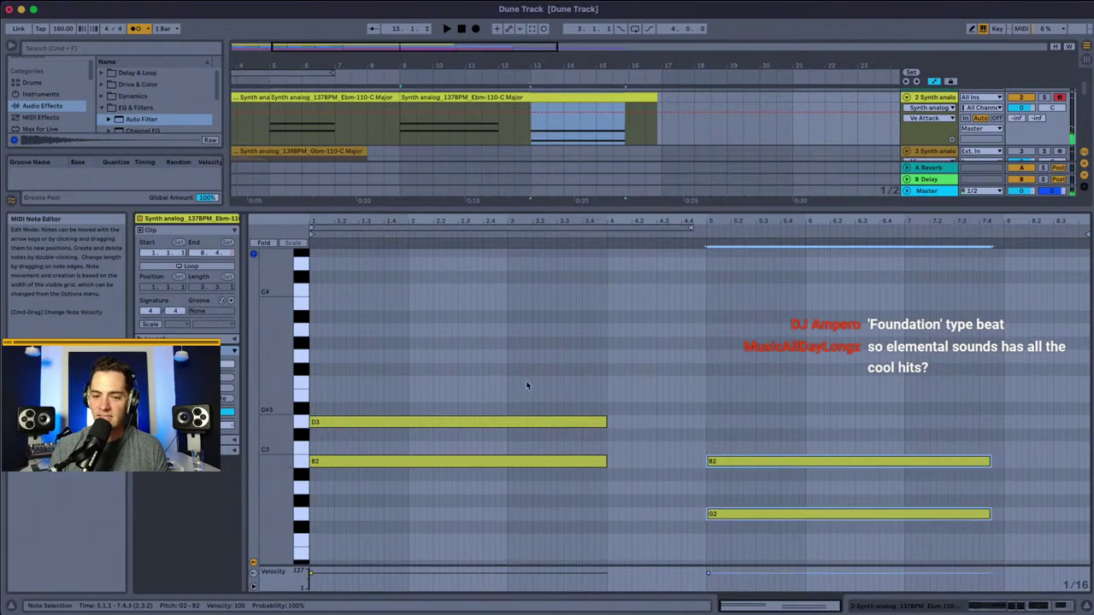
left_click_drag(526, 385, 525, 503)
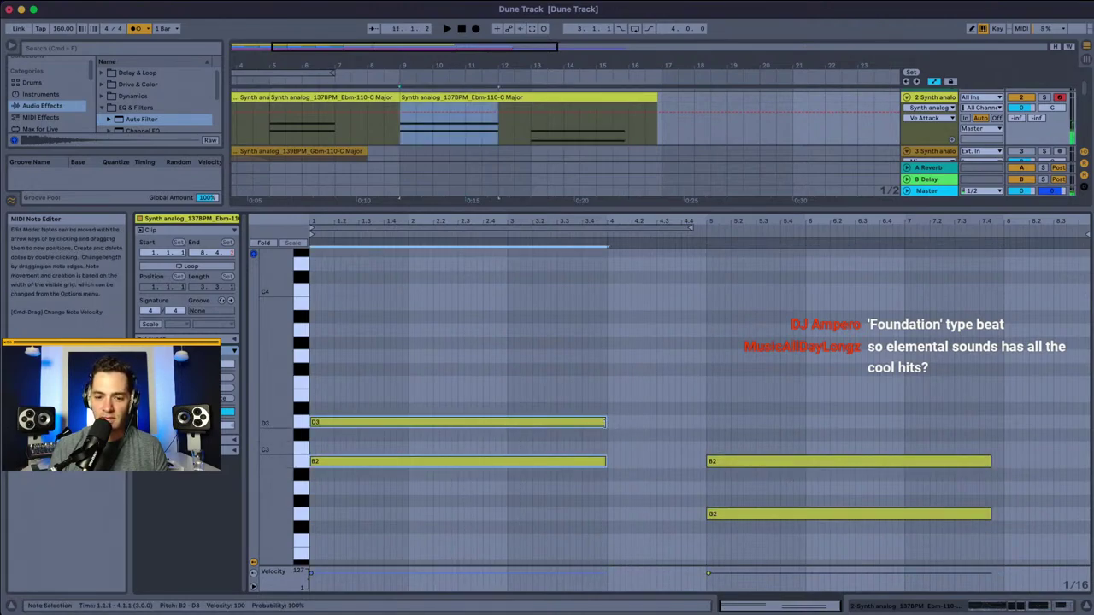
left_click_drag(607, 422, 703, 425)
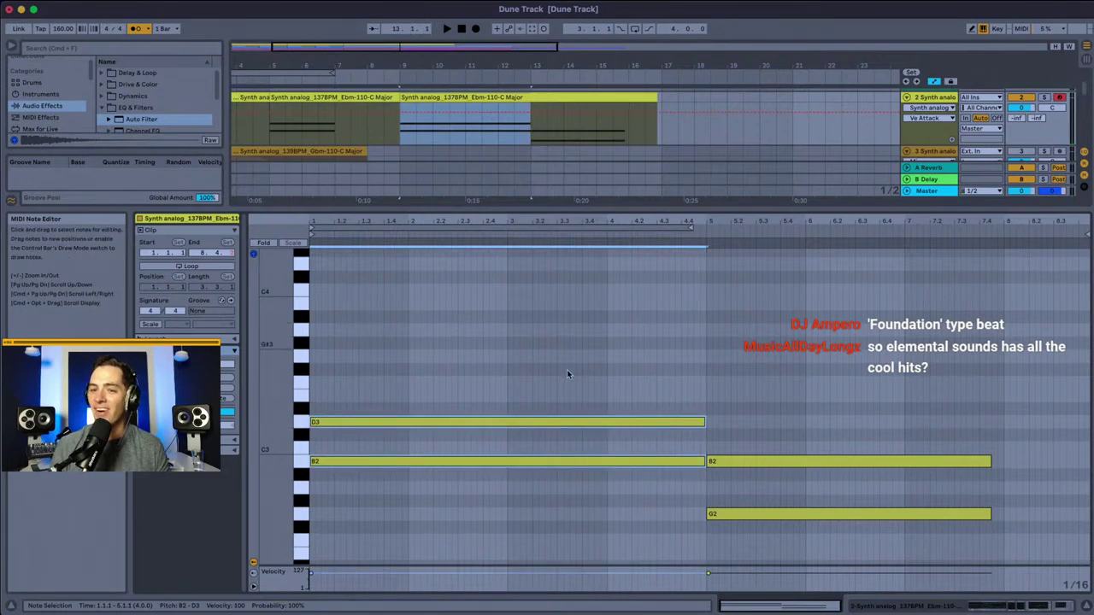
left_click(400, 120)
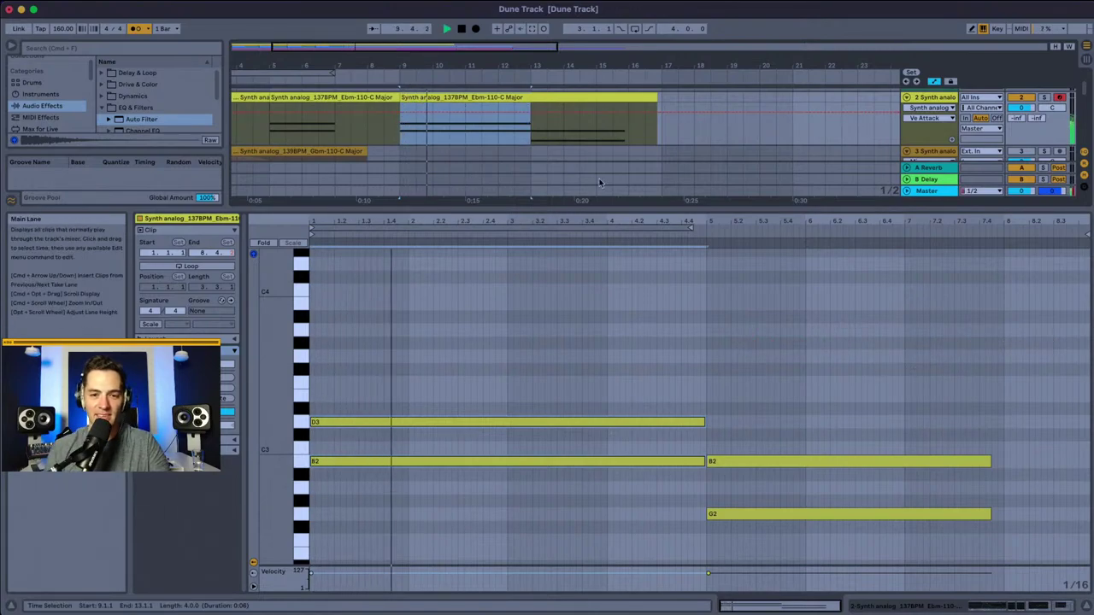
left_click(629, 214)
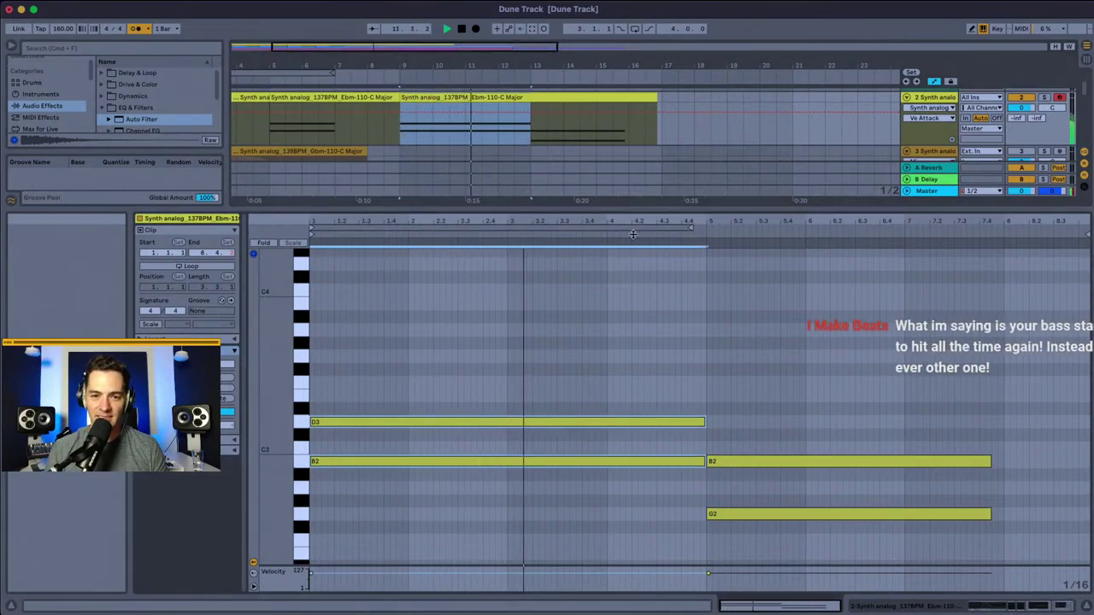
left_click_drag(630, 214, 630, 484)
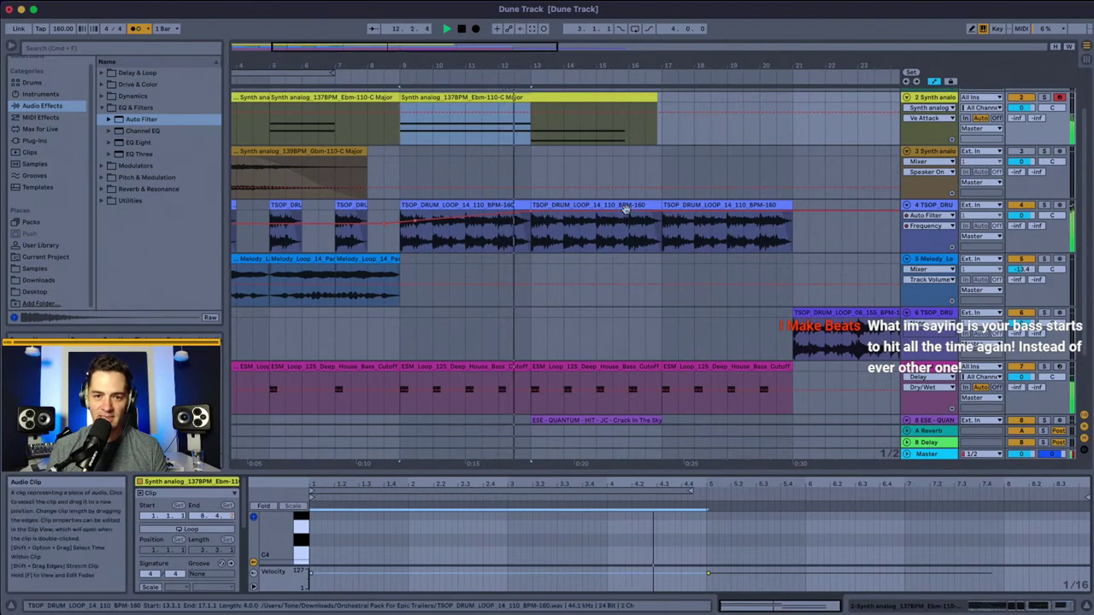
Step: Halve the length of all notes in the bar 9 synth clip with Play at Double Tempo and listen from bar 9
left_click(519, 97)
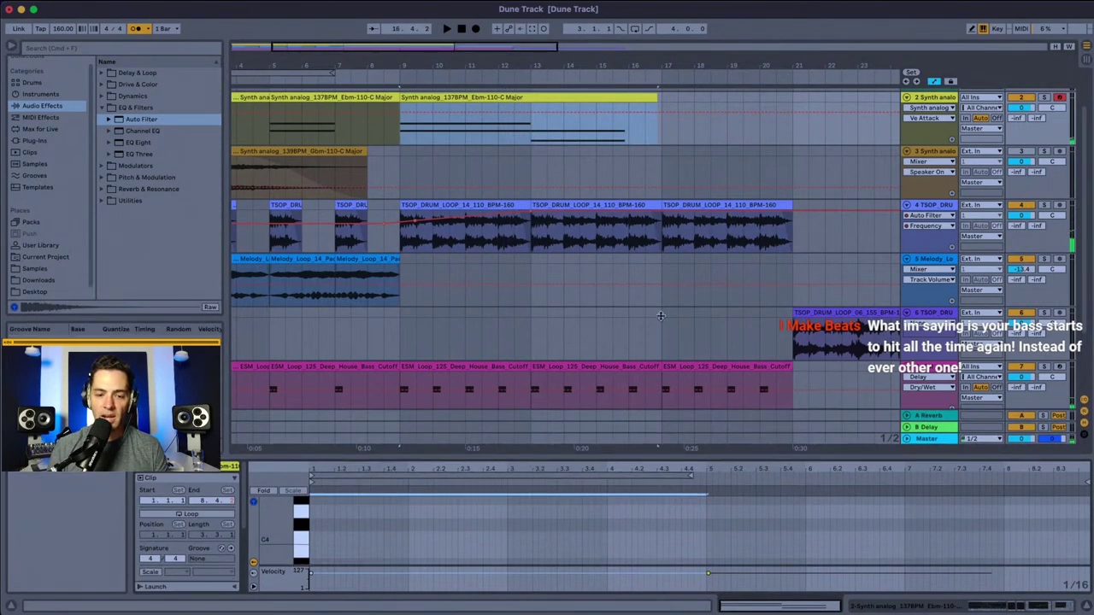
left_click_drag(655, 471, 662, 236)
left_click_drag(707, 271, 991, 272)
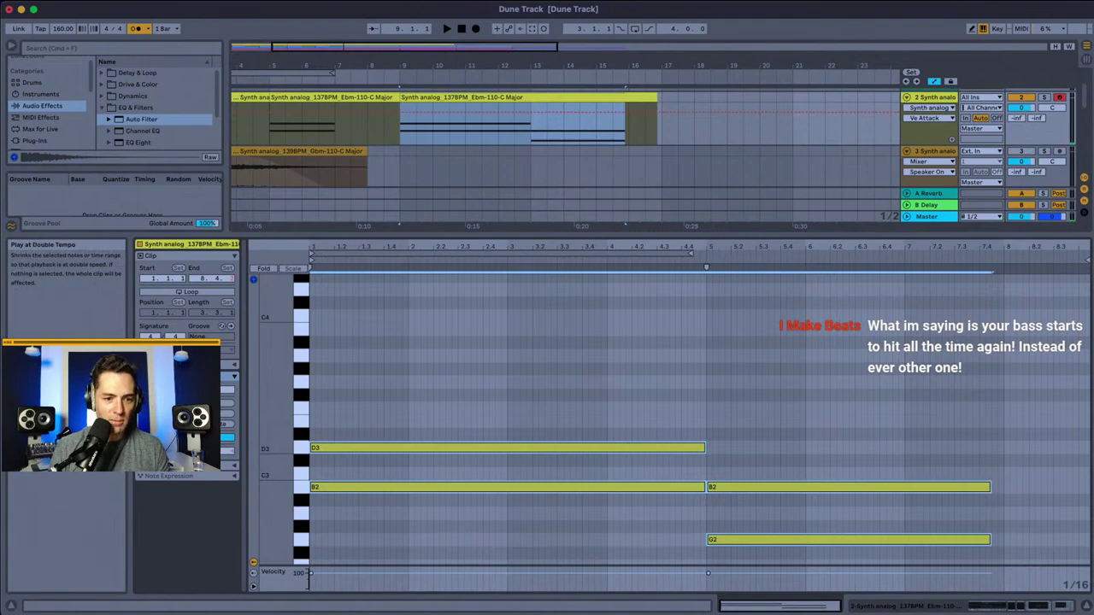
left_click(227, 403)
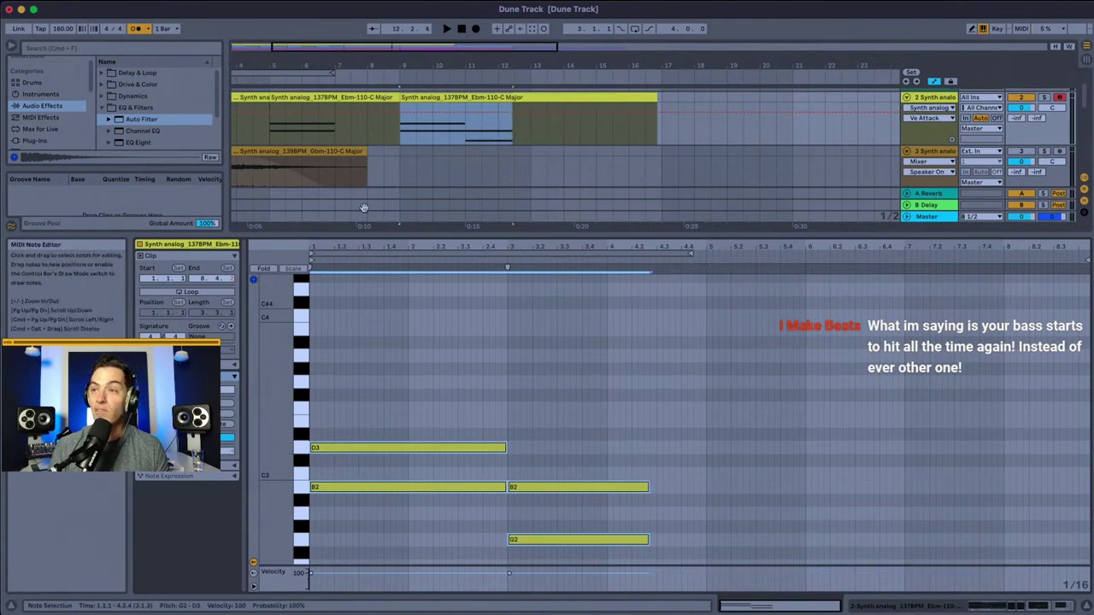
left_click(401, 132)
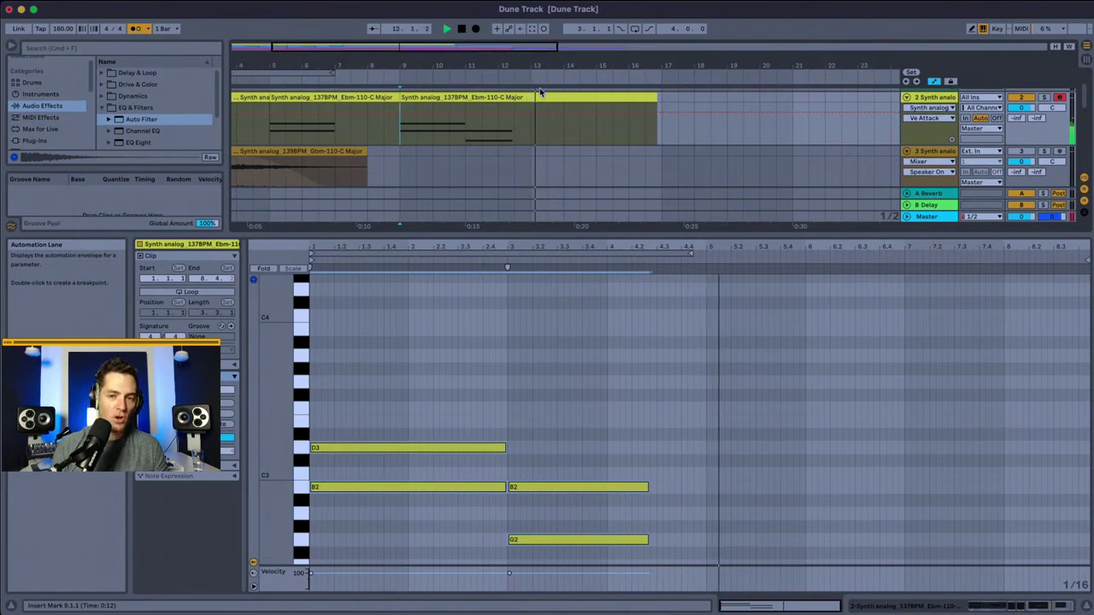
key("space")
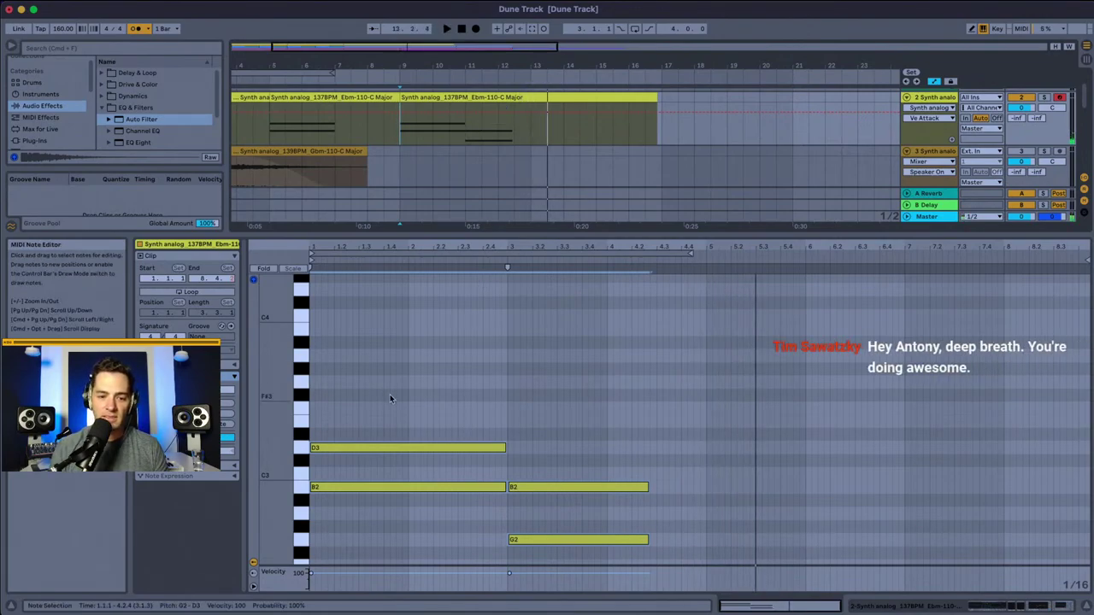
Step: Copy the B2/D3 chord to clip bar 5, raise the copy's D3 note to B3, and listen from there
left_click_drag(390, 398, 390, 486)
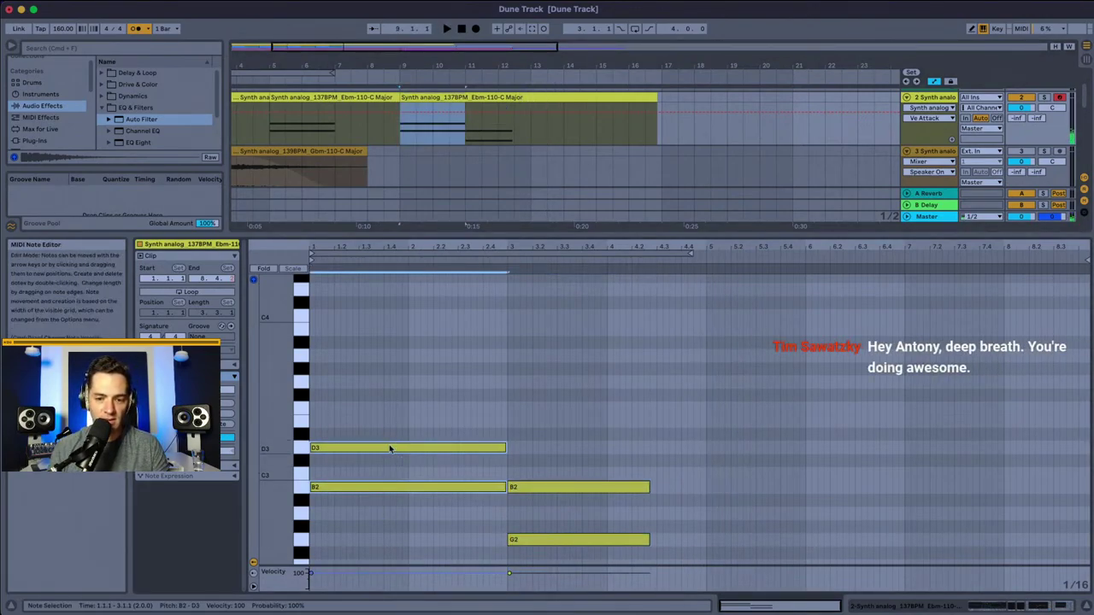
left_click_drag(391, 447, 783, 450)
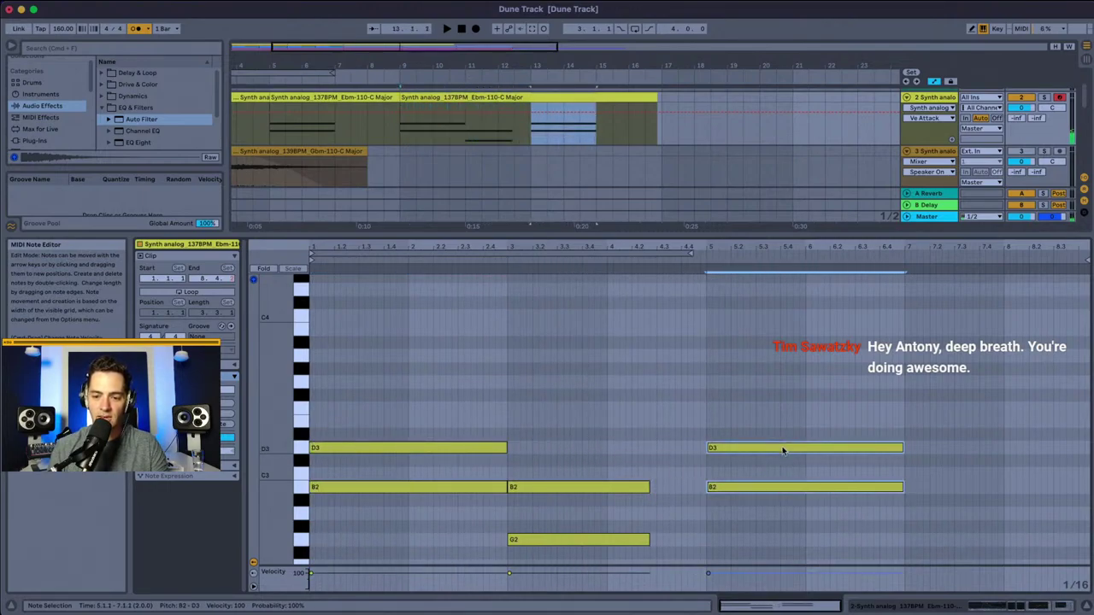
left_click(762, 447)
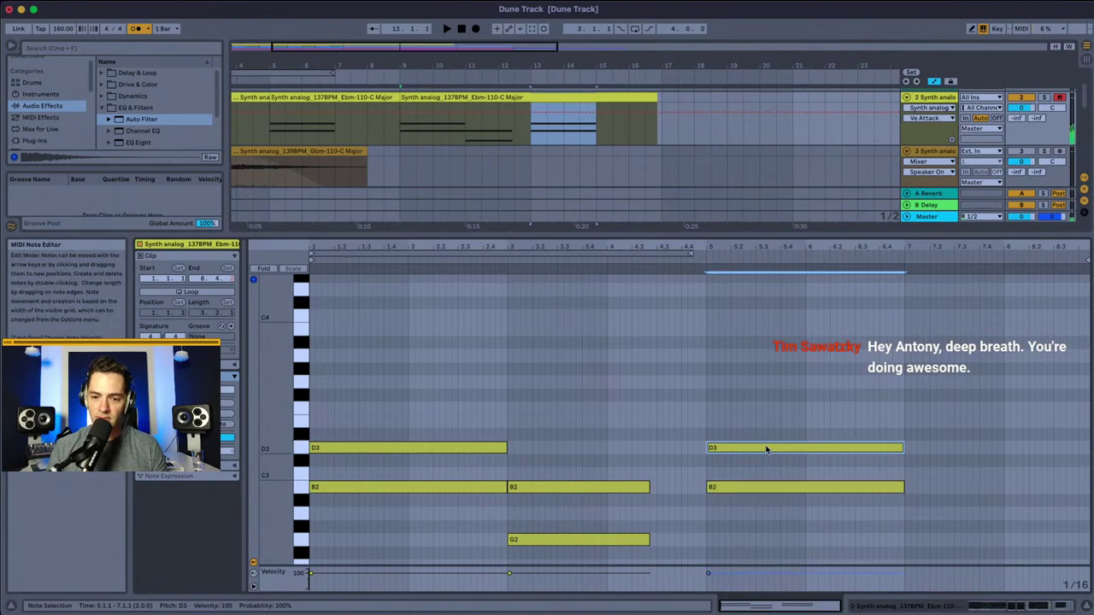
left_click_drag(761, 446, 765, 332)
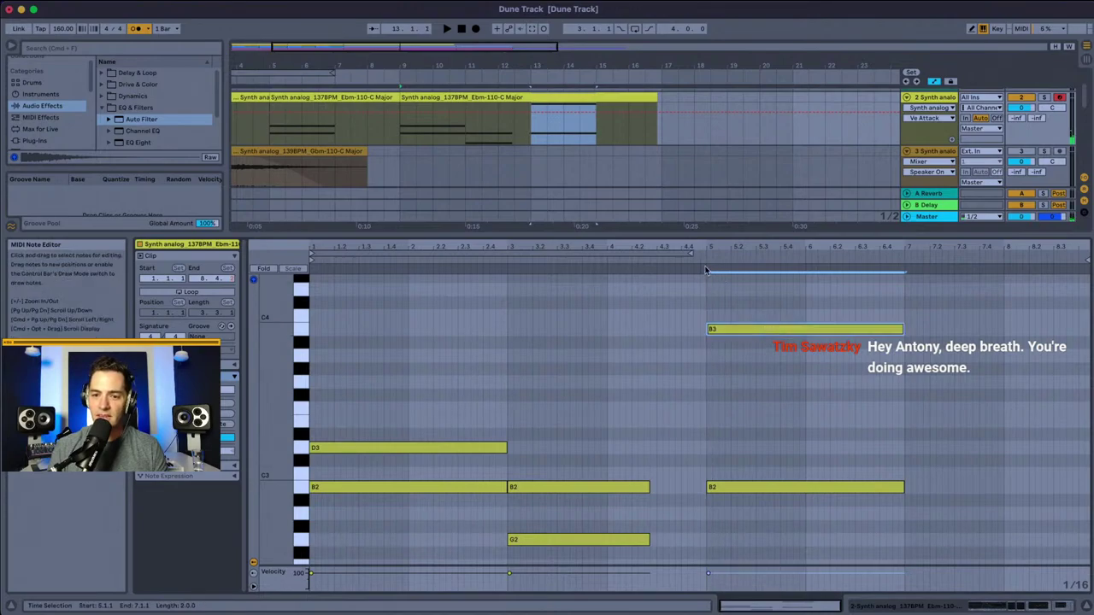
left_click(706, 361)
key("space")
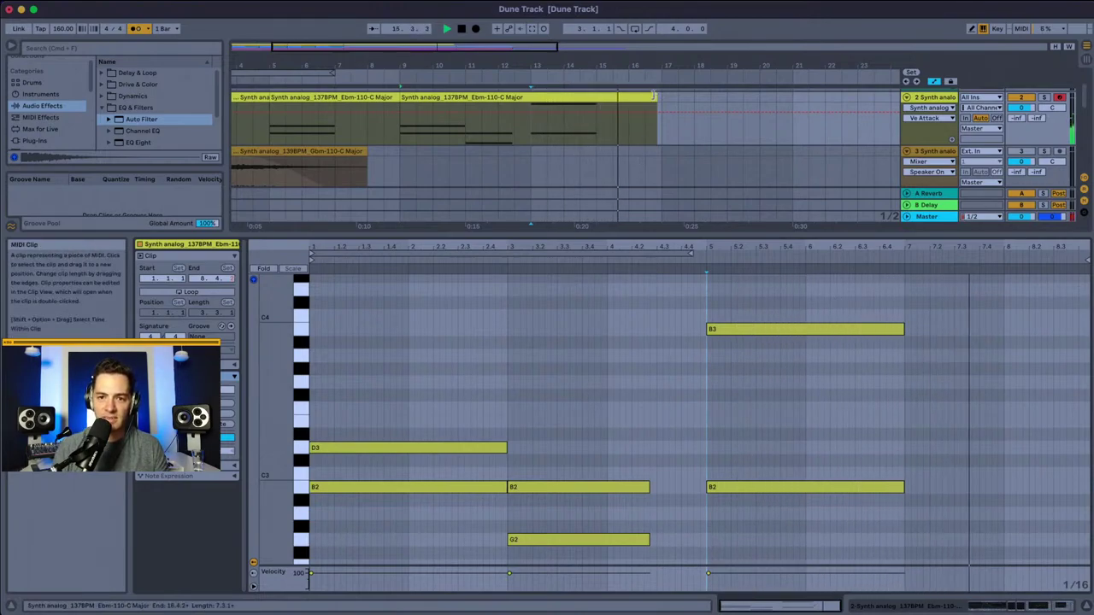
Step: Extend the bar 9 synth clip to end at bar 21 of the arrangement
left_click_drag(658, 92, 792, 100)
scroll(745, 112, "down", 5)
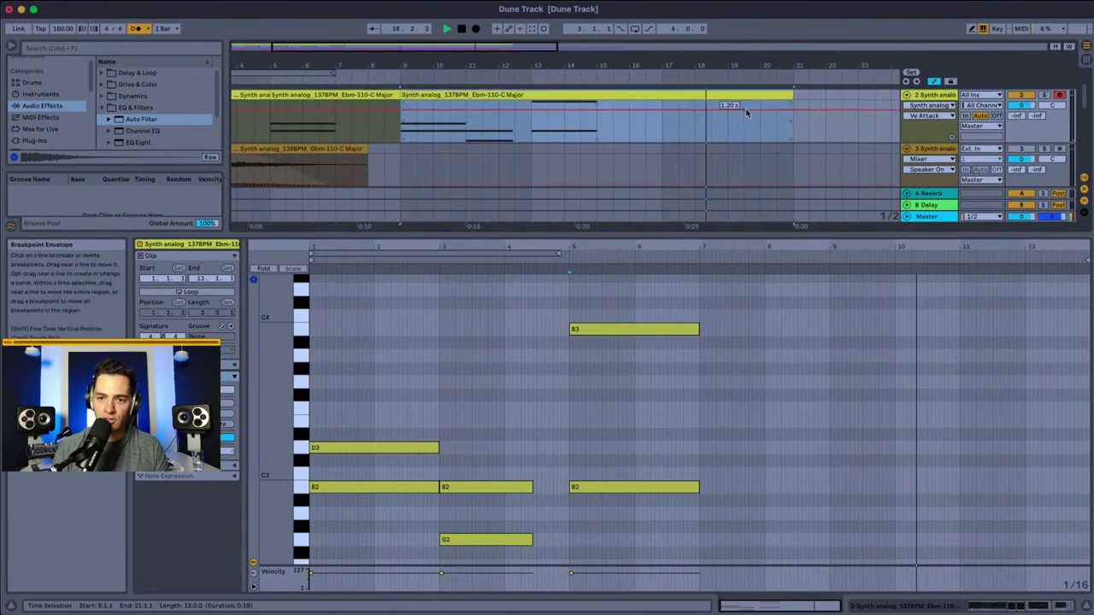
scroll(745, 111, "up", 5)
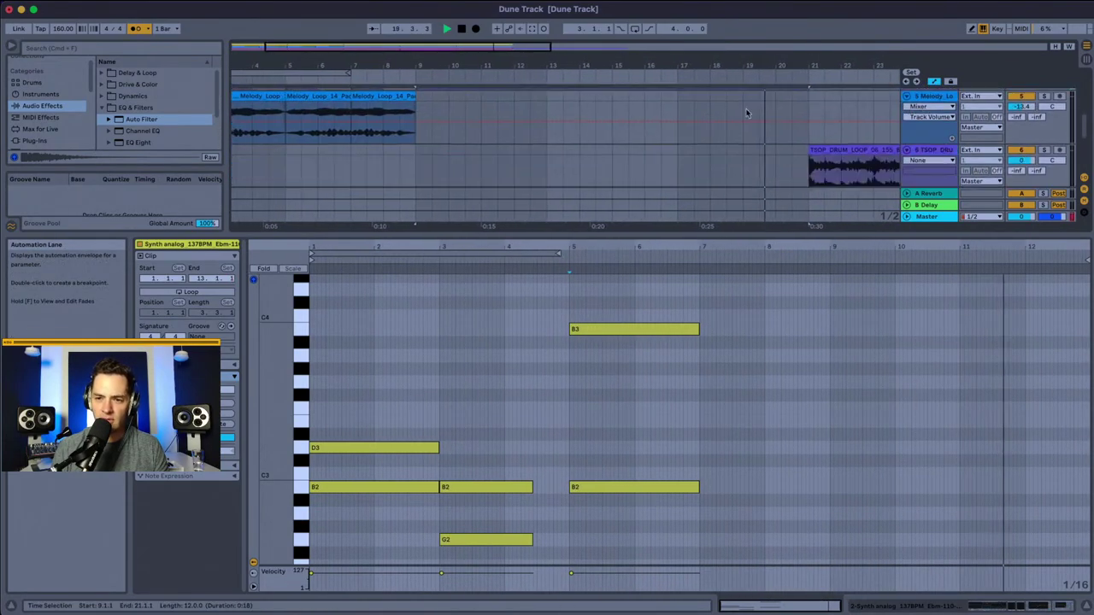
scroll(745, 111, "up", 1)
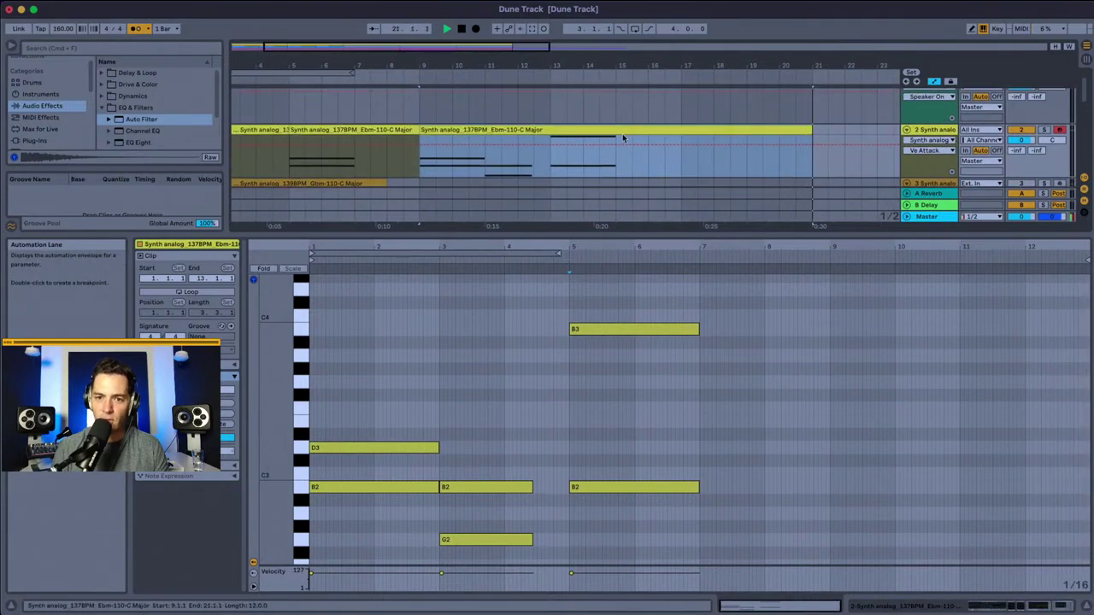
key("space")
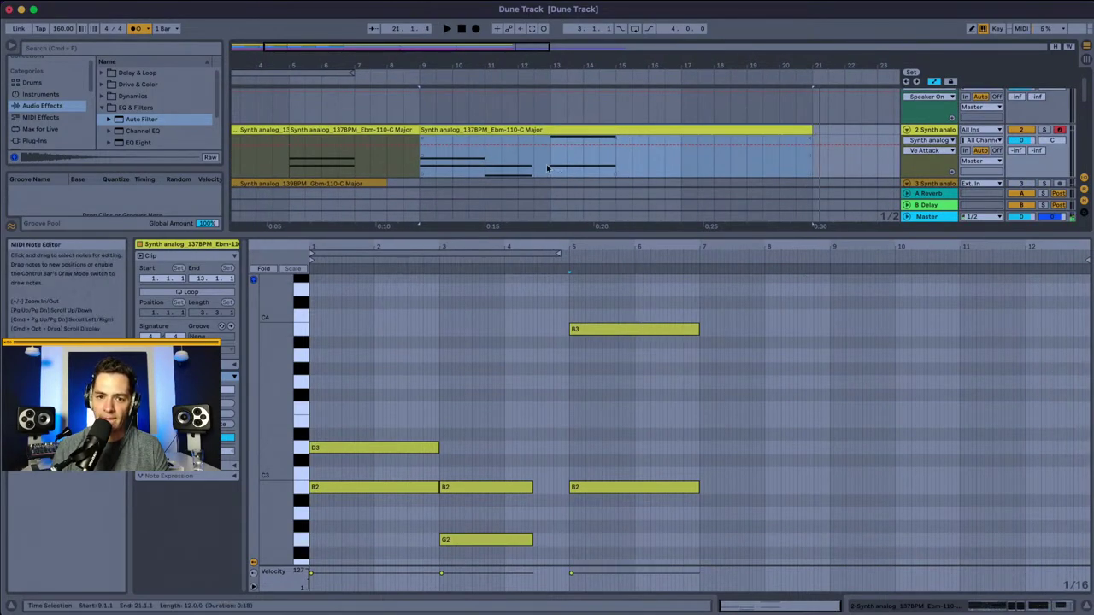
Step: Lengthen the B2/B3 chord in the synth clip to end at clip bar 9
left_click(652, 348)
left_click_drag(652, 348, 673, 453)
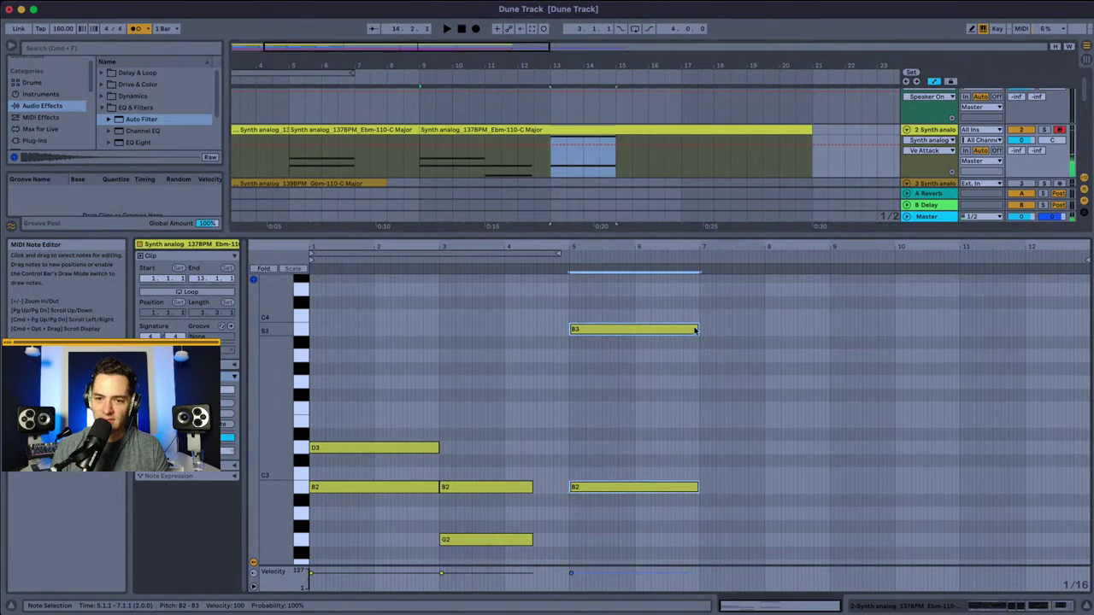
left_click_drag(696, 328, 828, 345)
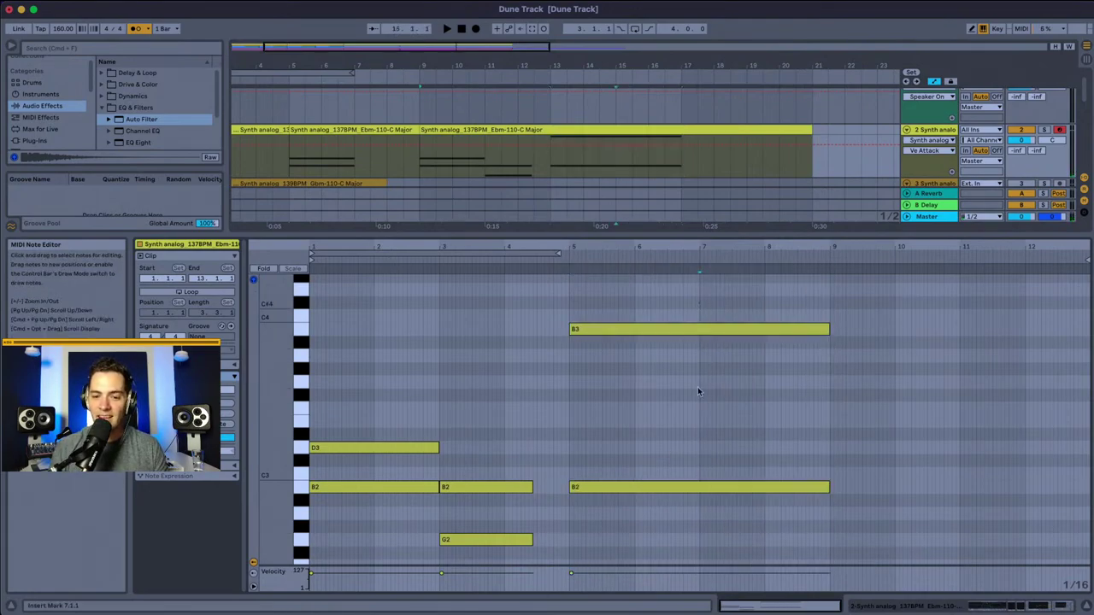
Step: Duplicate the B2/B3 chord at clip bar 9, transpose the copy down four semitones to G2/G3, and listen from bar 13
key("super+d")
key("Down")
key("Down")
key("Down")
key("Down")
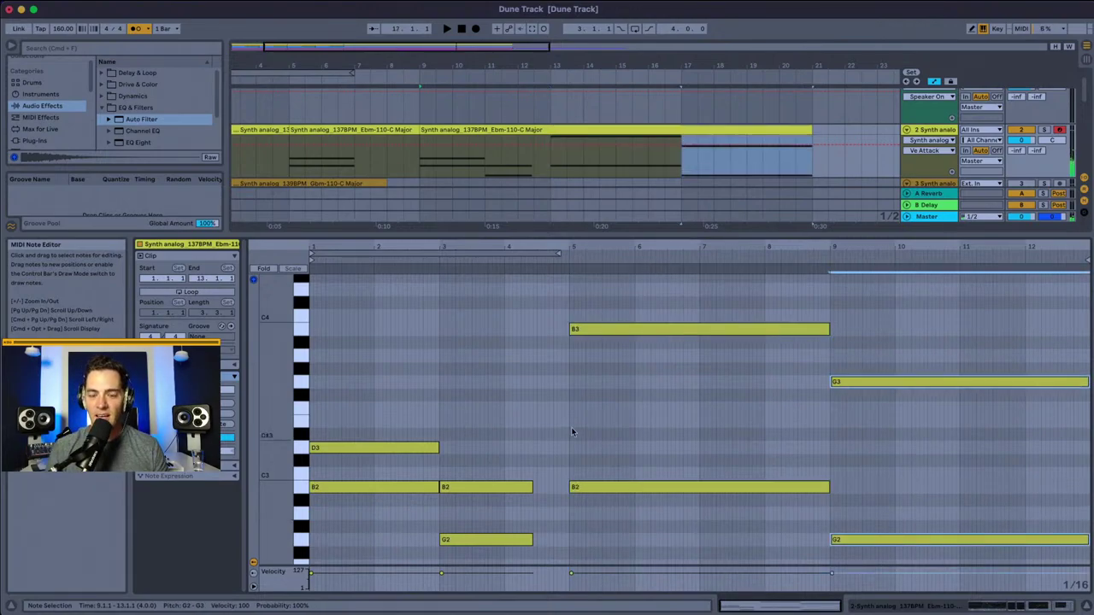
left_click(551, 156)
key("space")
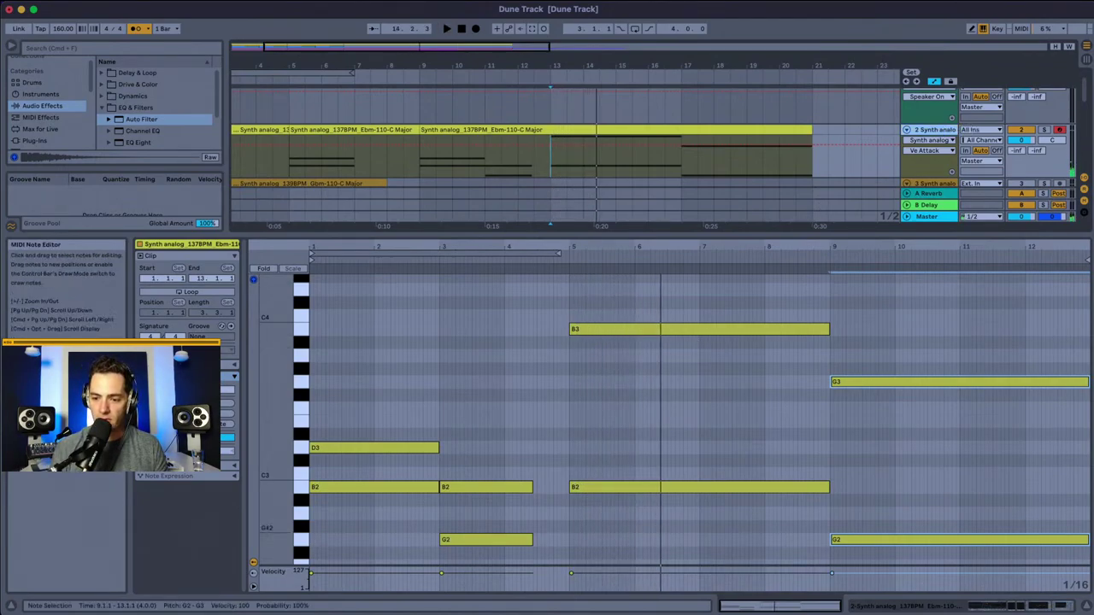
Step: Show the Auto Filter frequency automation on the synth track and ramp it up from bar 9 to about 18.1 kHz at bar 21
key("shift+Tab")
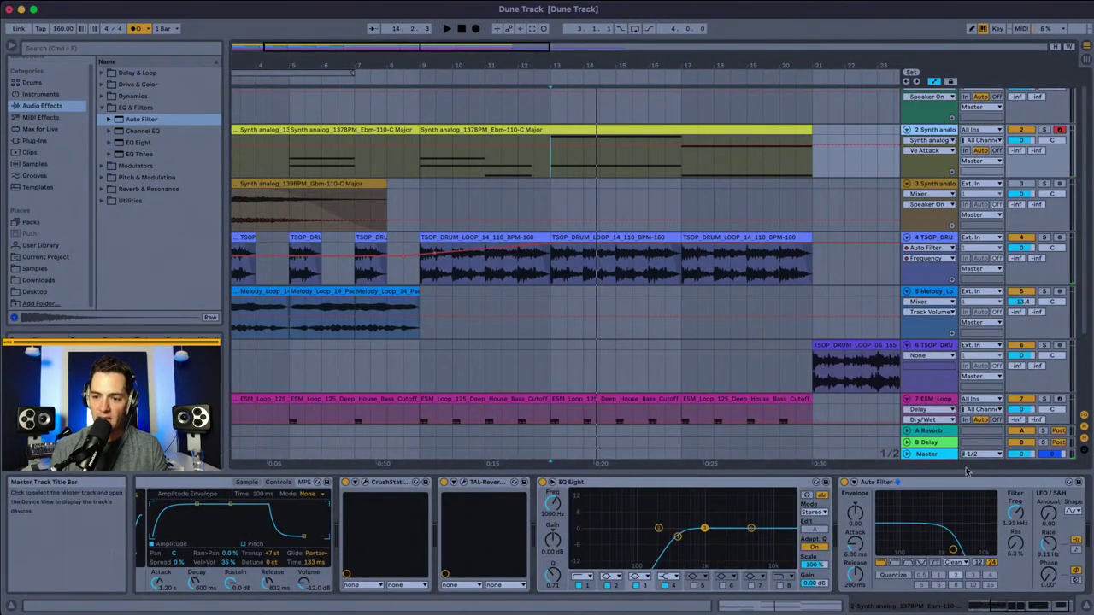
right_click(1016, 513)
left_click(1004, 521)
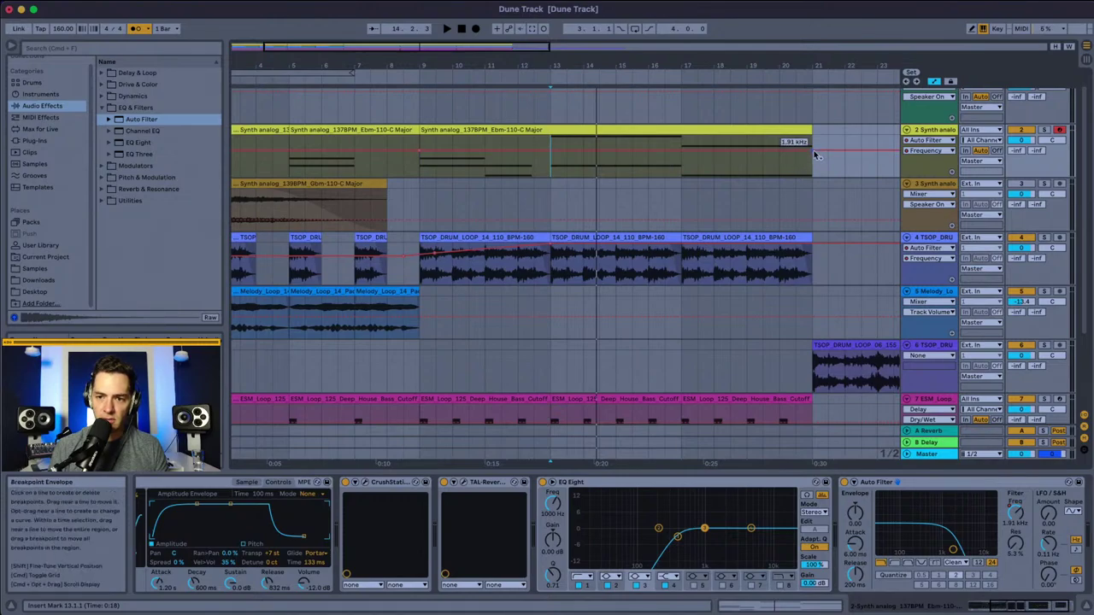
left_click_drag(813, 148, 813, 135)
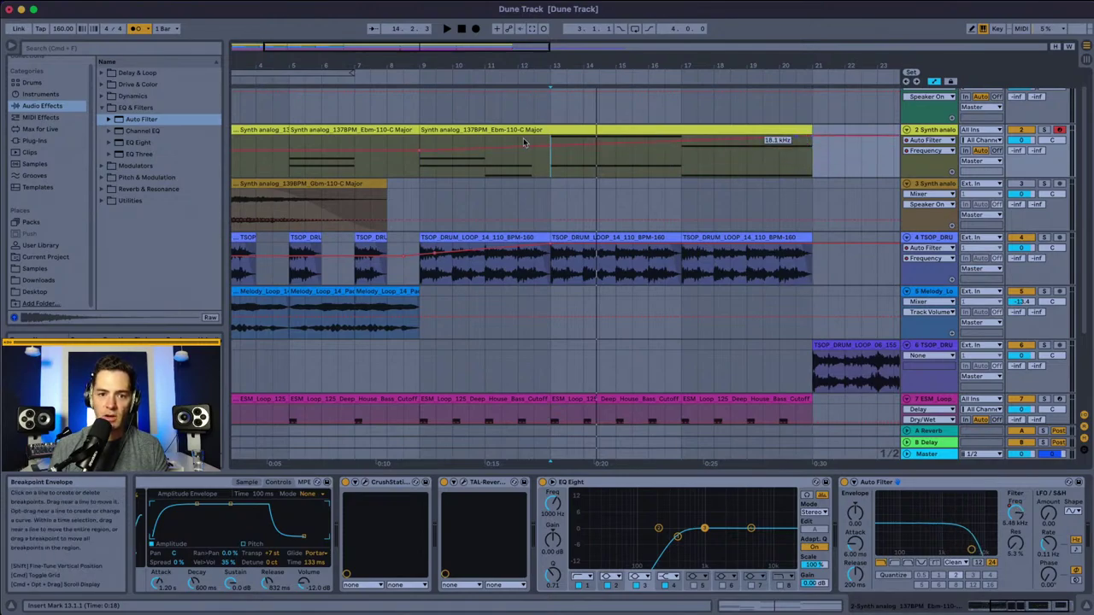
Step: Listen to the arrangement from bar 9 and again from bar 13
left_click(419, 162)
key("space")
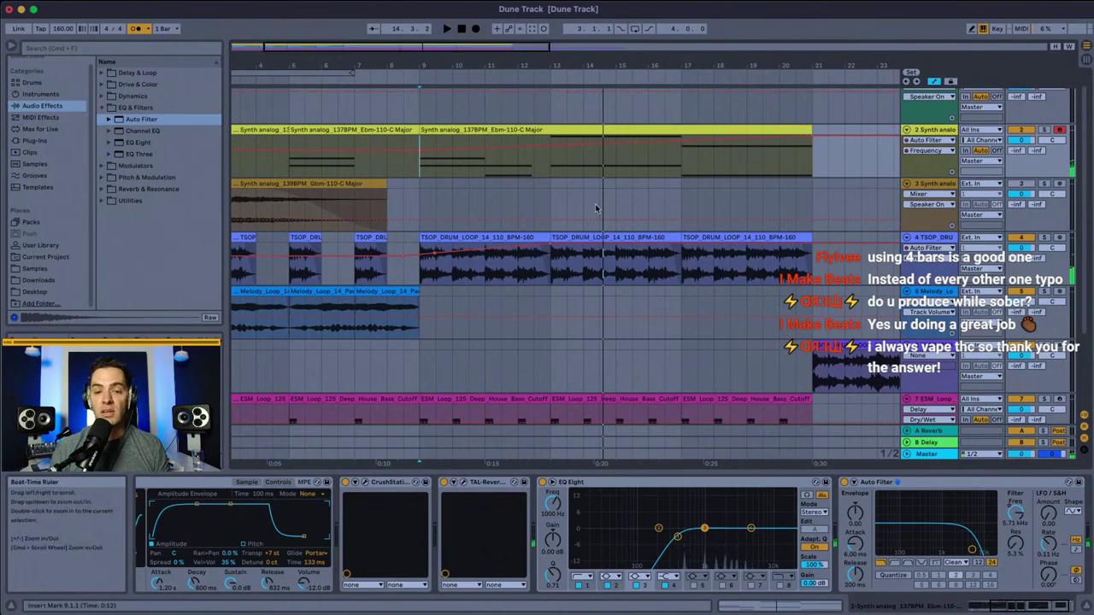
scroll(616, 210, "down", 4)
scroll(615, 209, "left", 2)
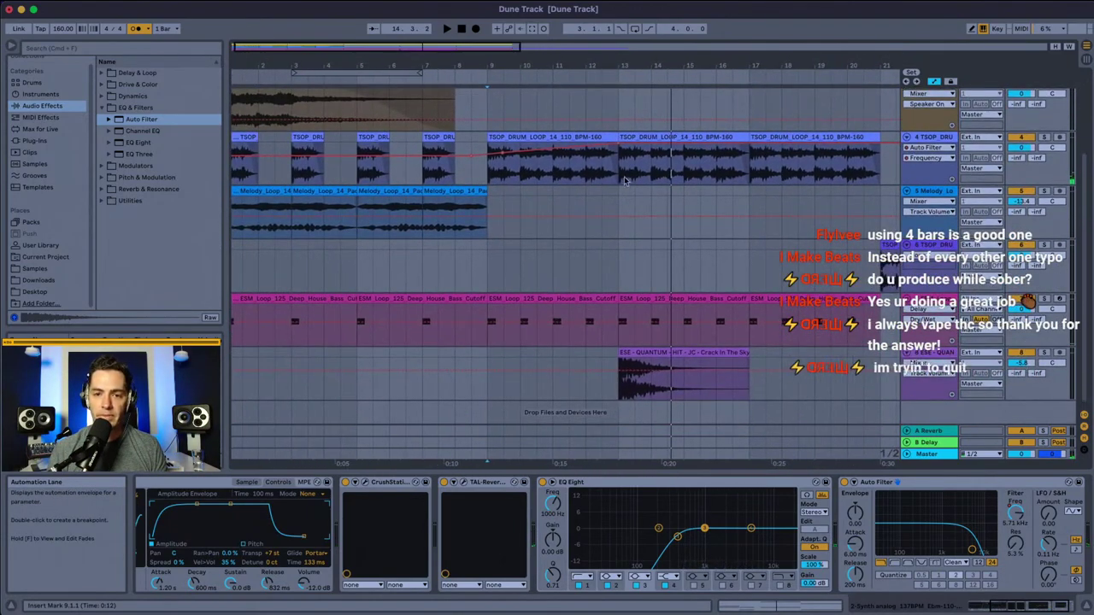
left_click(624, 173)
key("space")
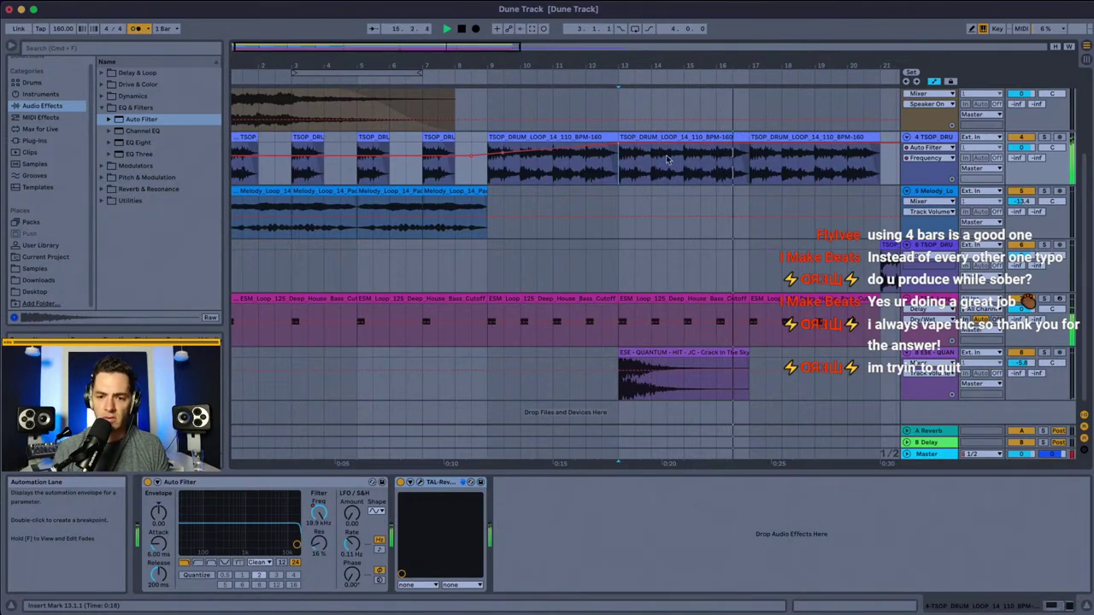
Step: Browse the sample library from the HITS folder to the WHOOSHES folder and preview the Back Street whoosh
left_click(34, 269)
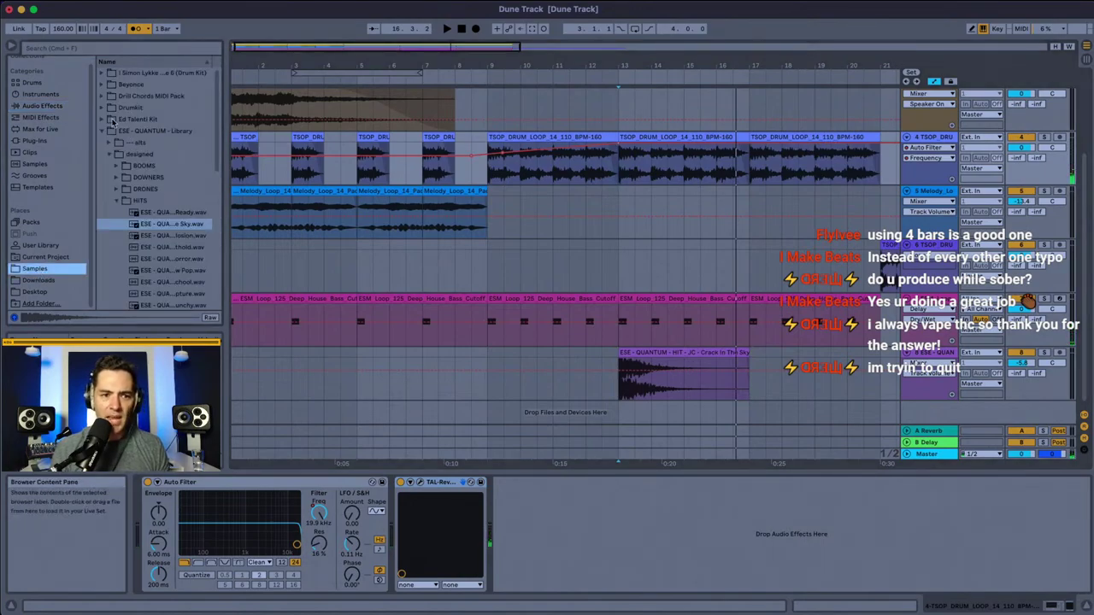
left_click(116, 200)
left_click(118, 234)
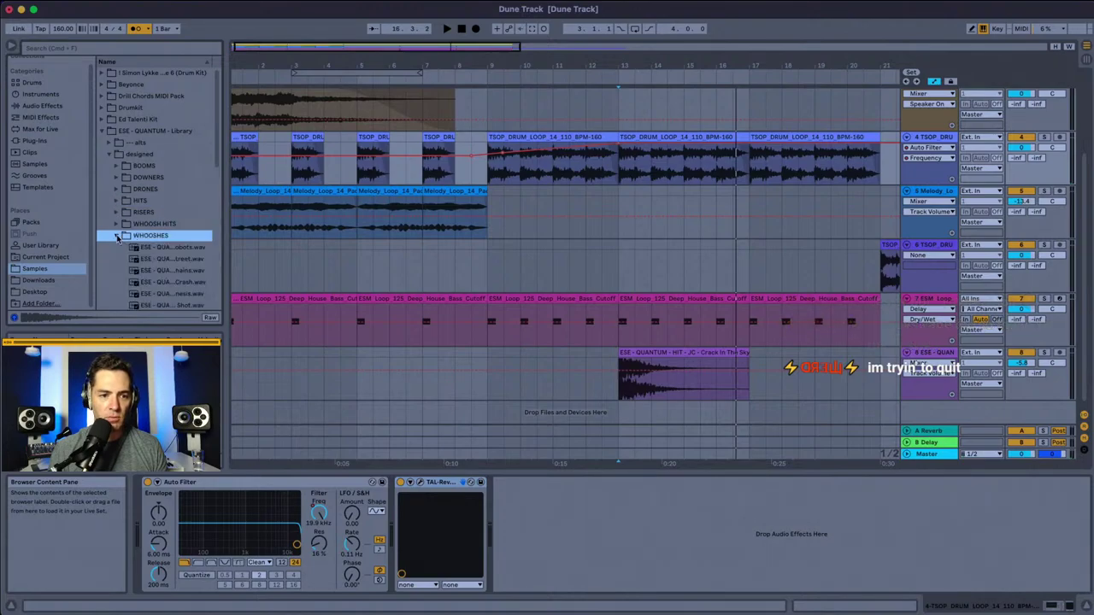
left_click(154, 259)
scroll(173, 259, "down", 3)
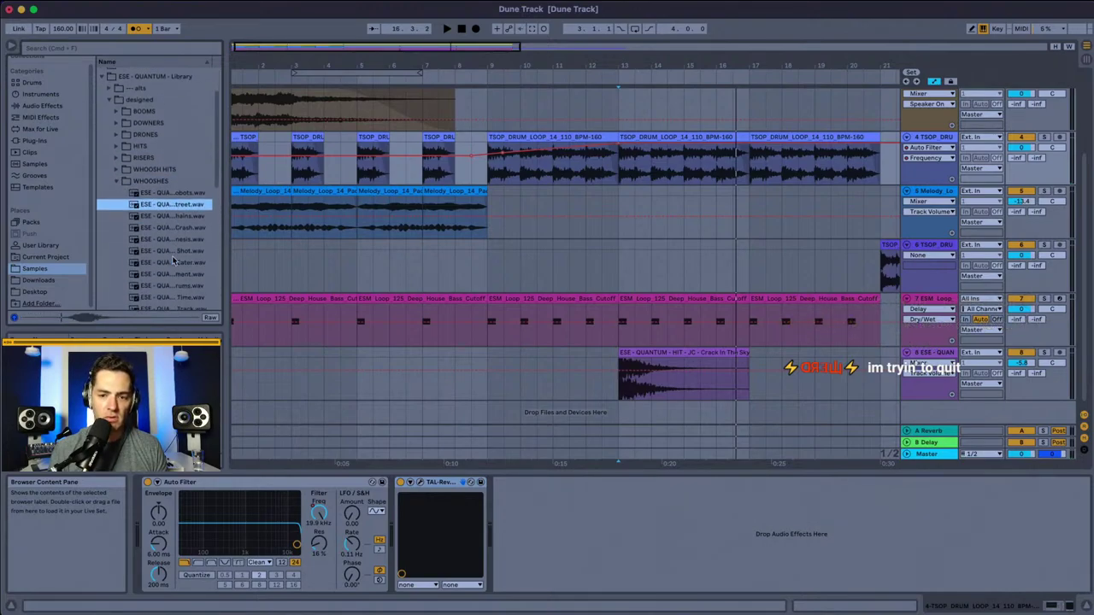
scroll(612, 293, "left", 1)
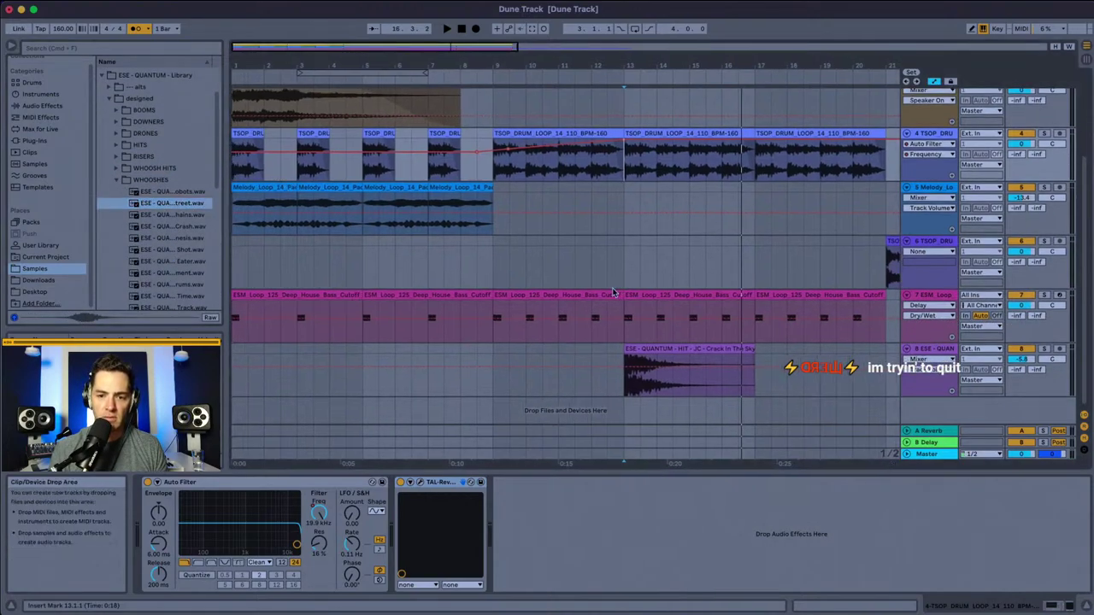
Step: Add an audio track below the hit track and place the Back Street whoosh there so its swell peaks around bar 13
left_click(926, 349)
key("super+t")
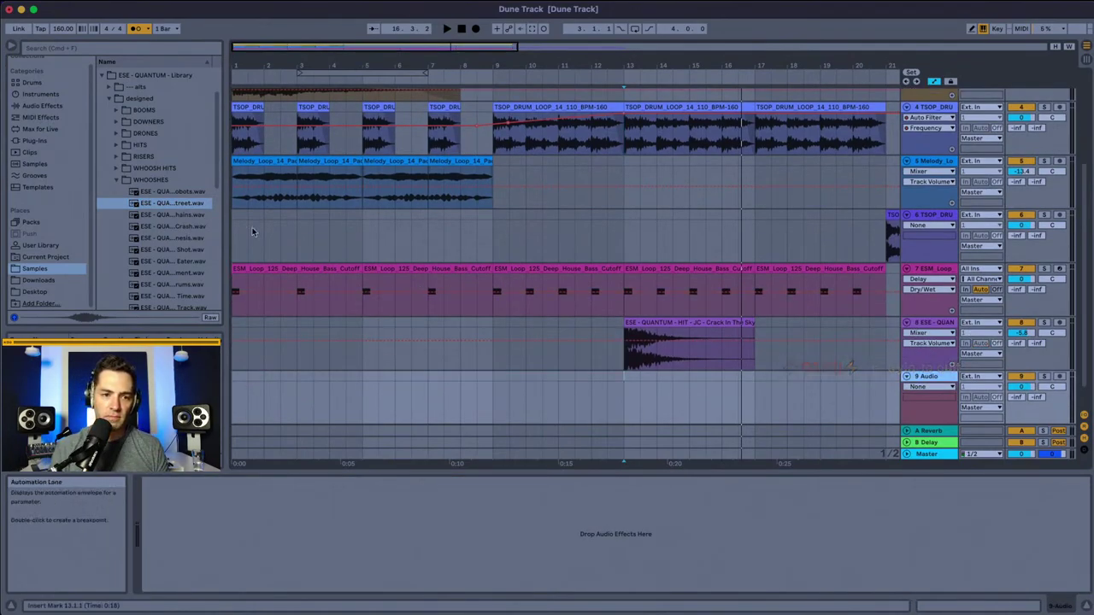
left_click_drag(507, 320, 590, 403)
left_click_drag(626, 67, 627, 137)
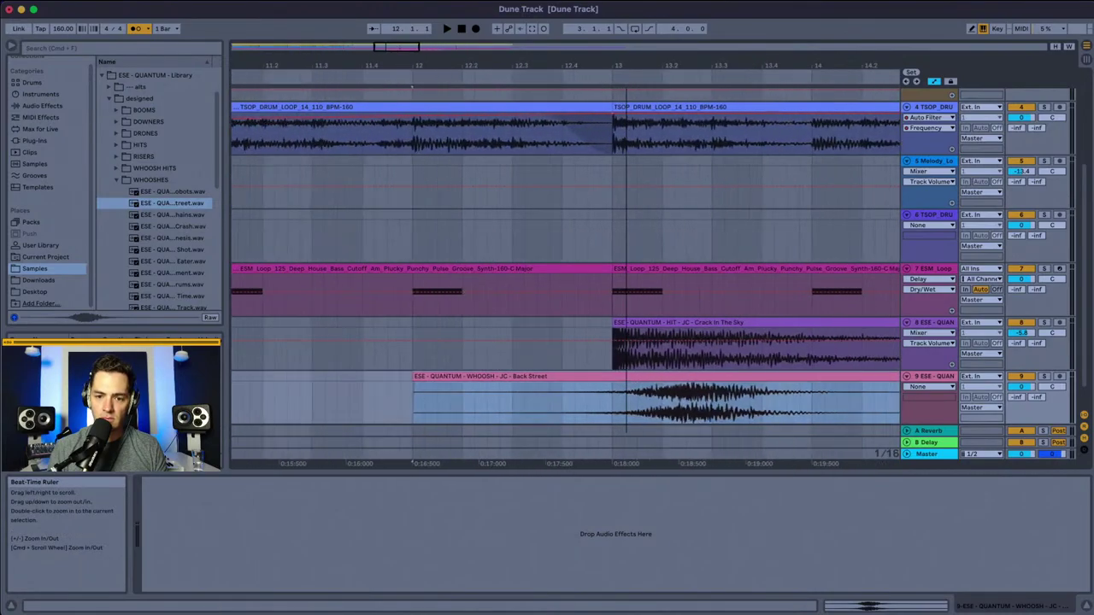
mouse_move(706, 386)
left_mouse_down()
mouse_move(655, 369)
mouse_move(660, 389)
left_mouse_up()
Step: Listen around bar 13 and set the whoosh track's volume to -9.3 dB and the hit track's to -11.6 dB
left_click(548, 395)
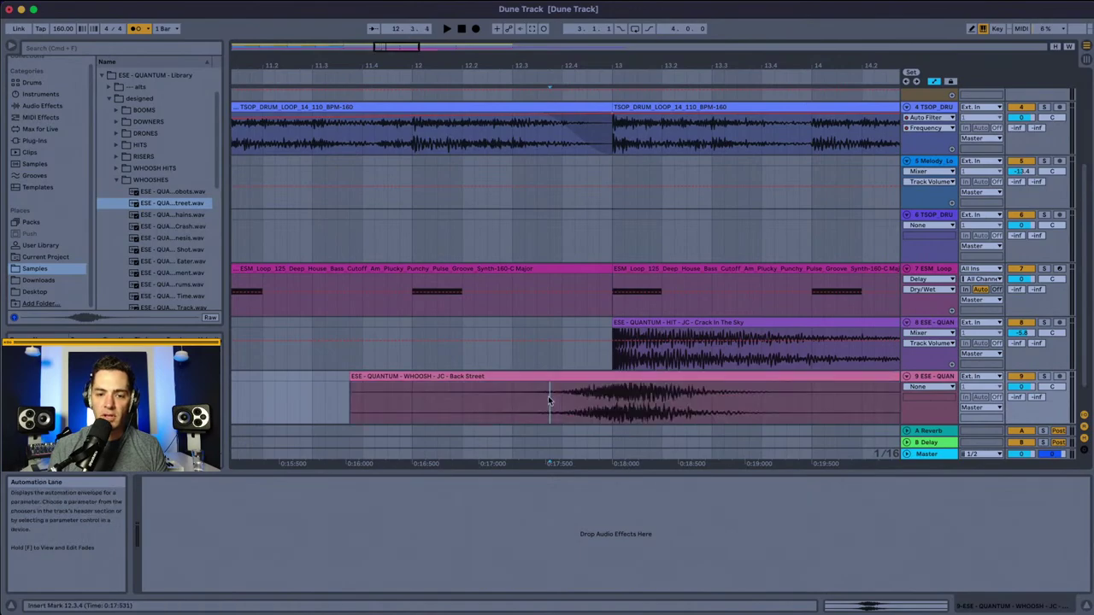
key("space")
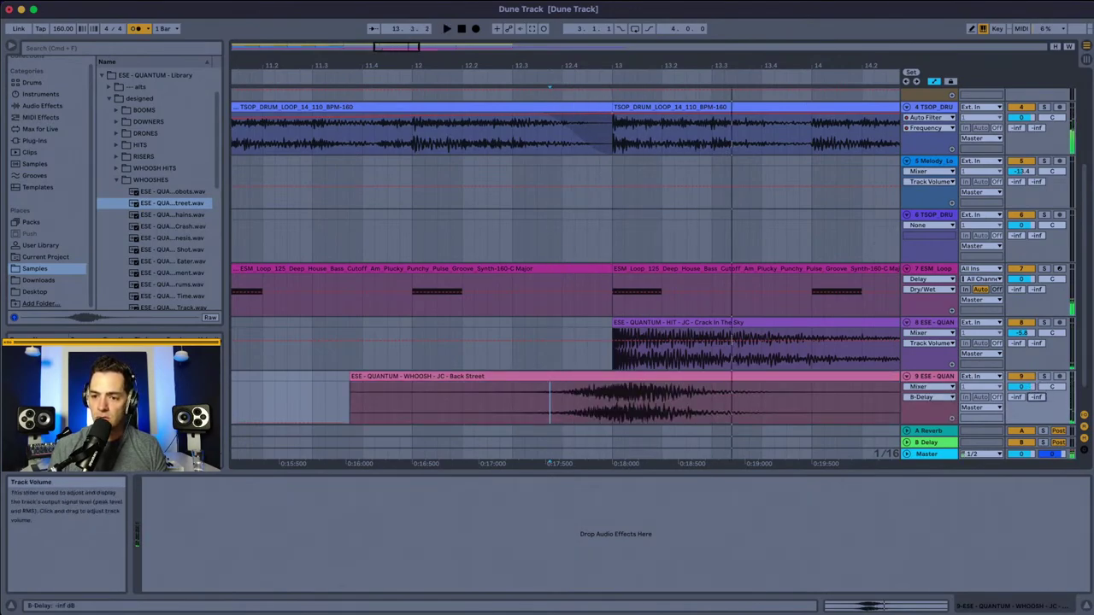
left_click(1021, 386)
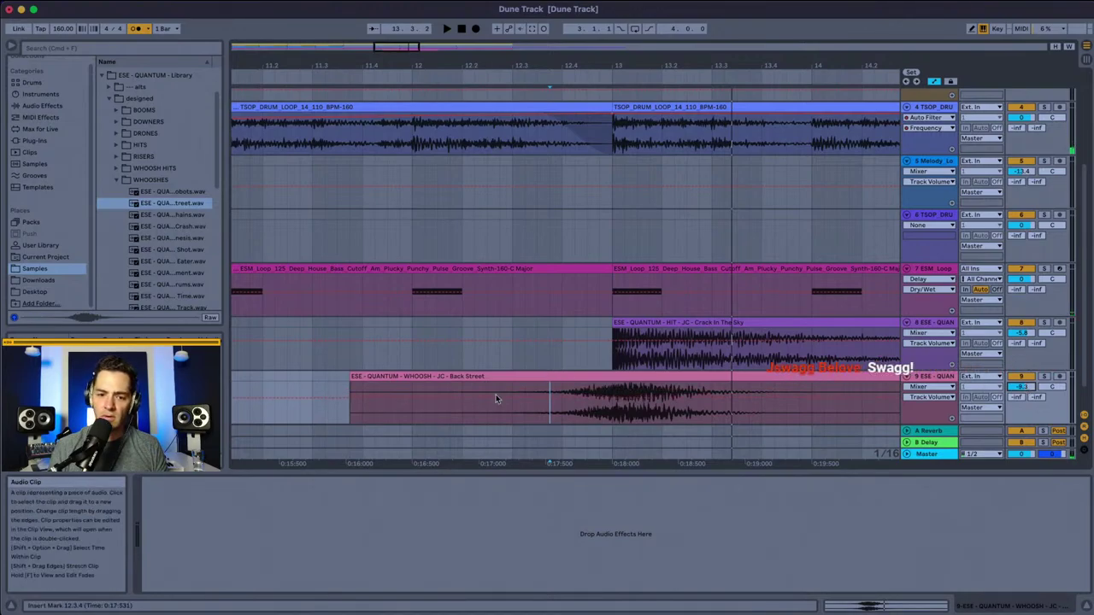
left_click(474, 410)
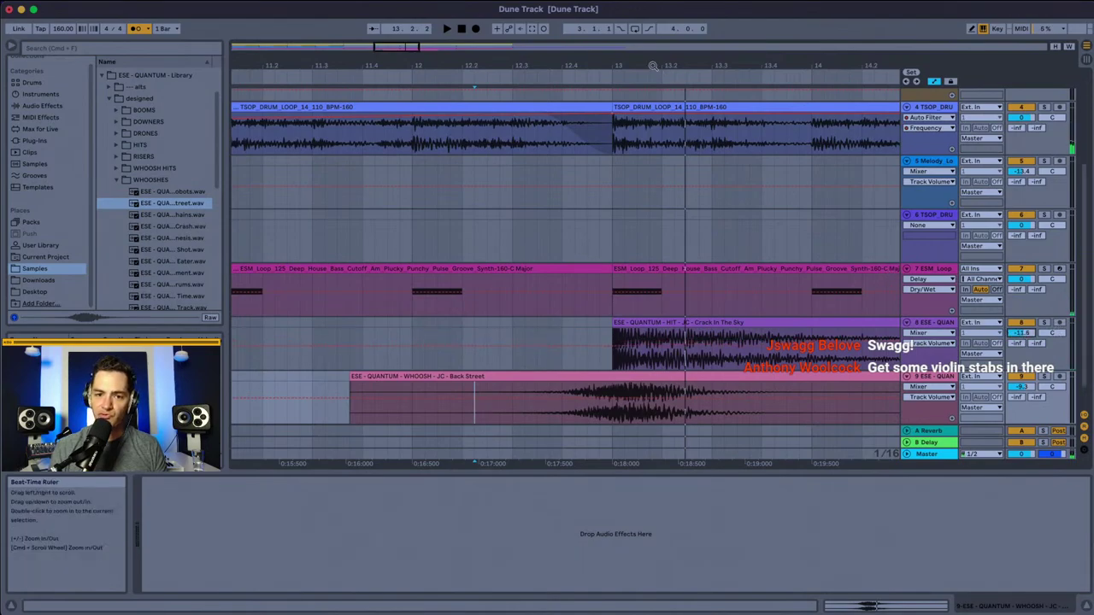
Step: Play the whole arrangement from bar 1 to check how the transition into bar 13 sounds
left_click_drag(671, 68, 287, 111)
left_click(233, 176)
key("space")
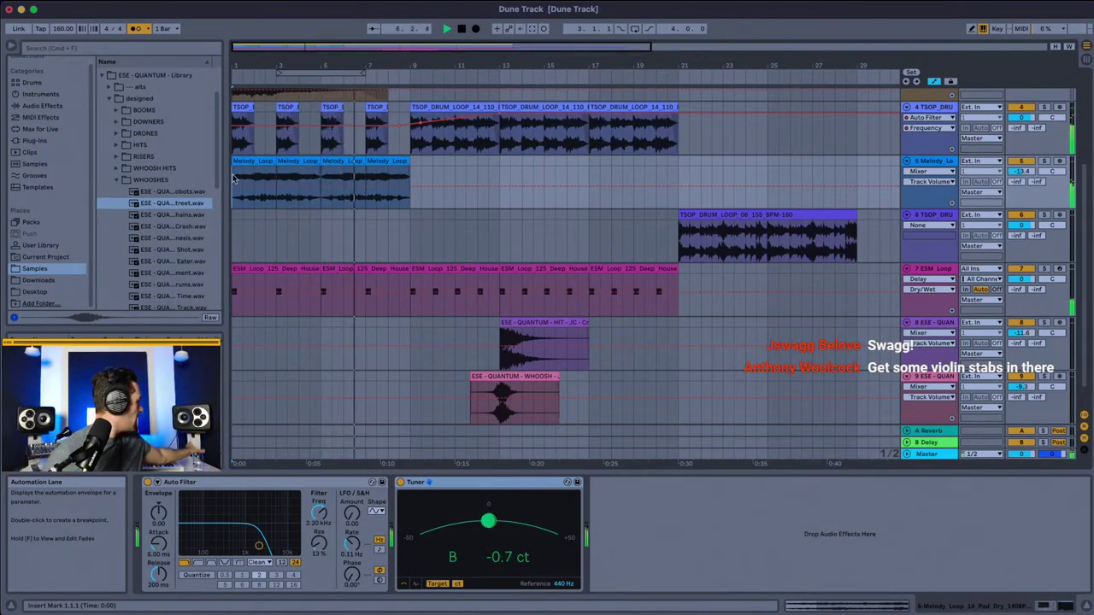
scroll(340, 130, "up", 5)
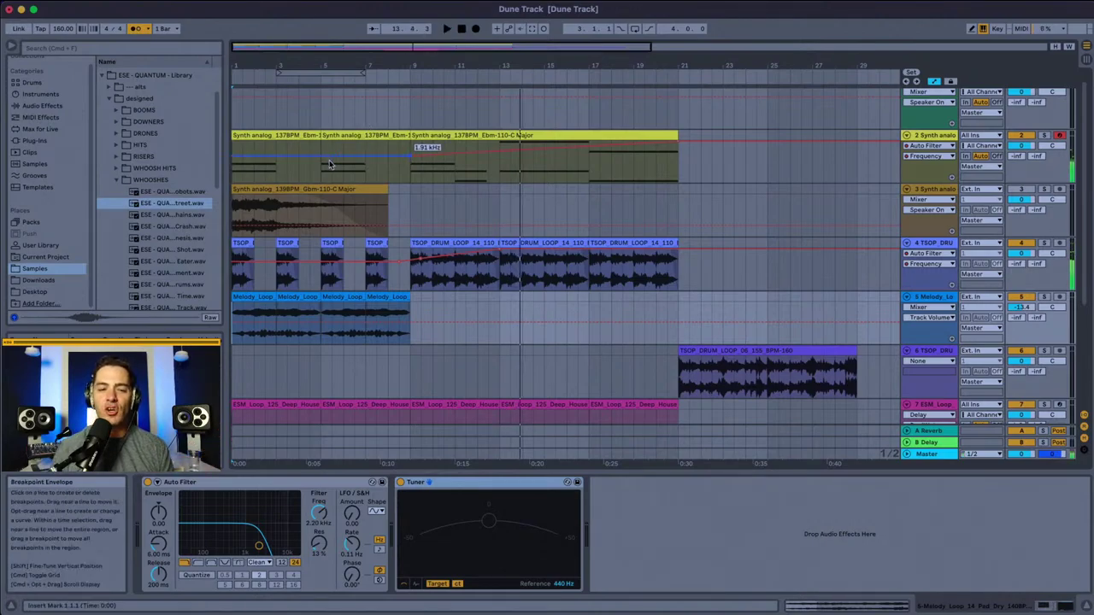
mouse_move(464, 5)
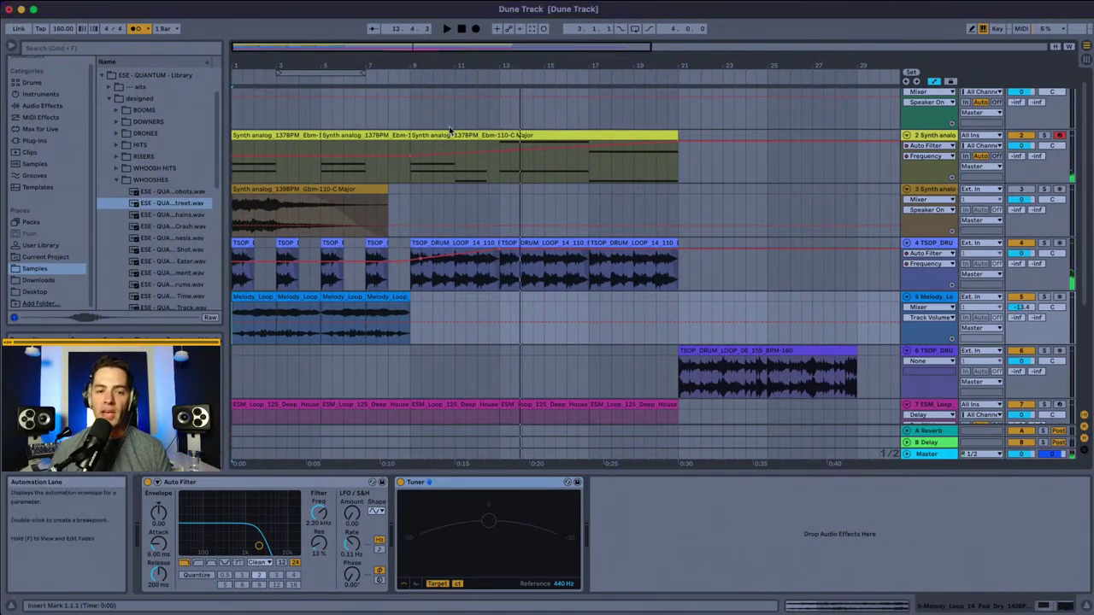
Step: Collapse the WHOOSHES folder and replay the opening bars of the arrangement
left_click(117, 180)
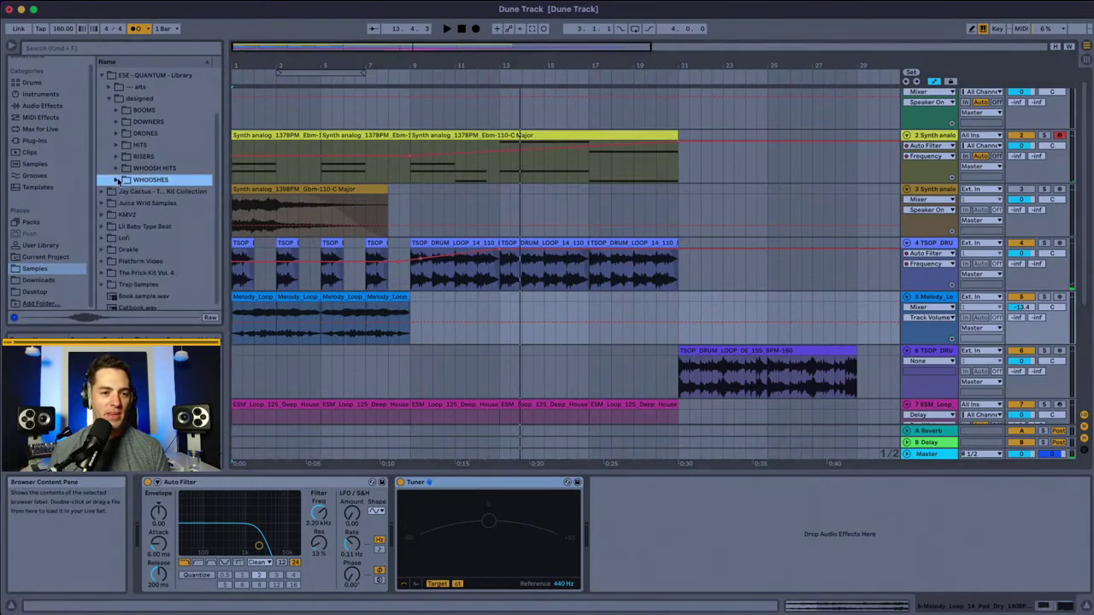
left_click(231, 143)
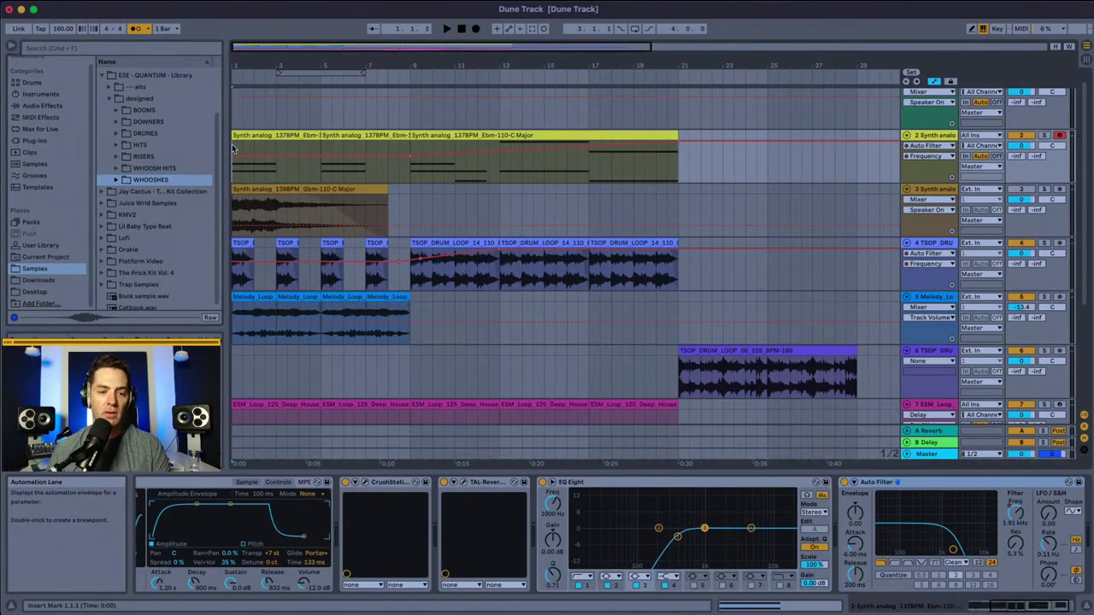
key("space")
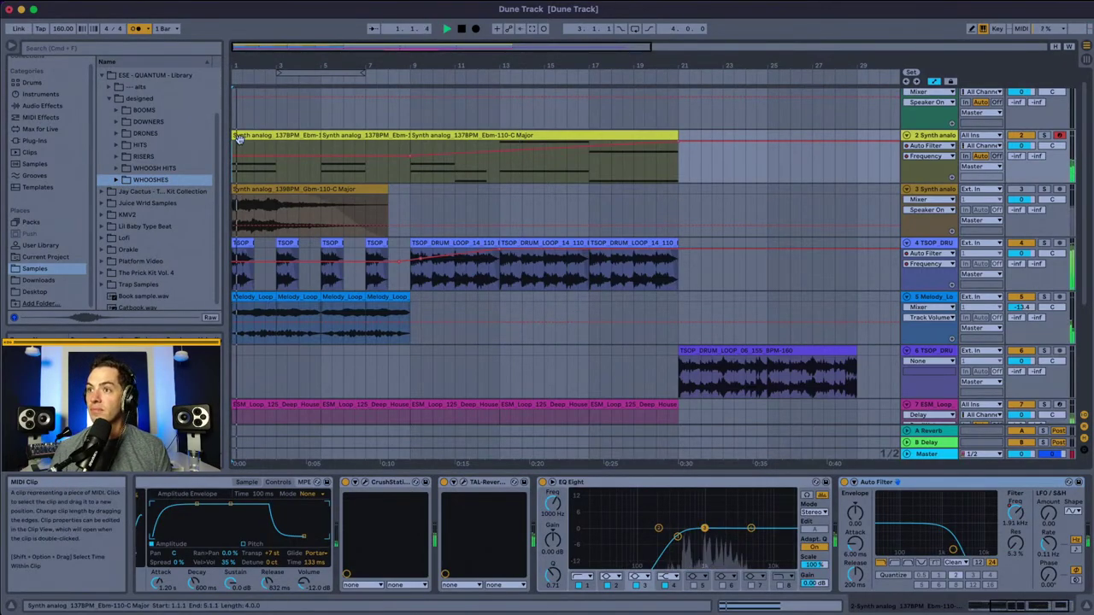
key("space")
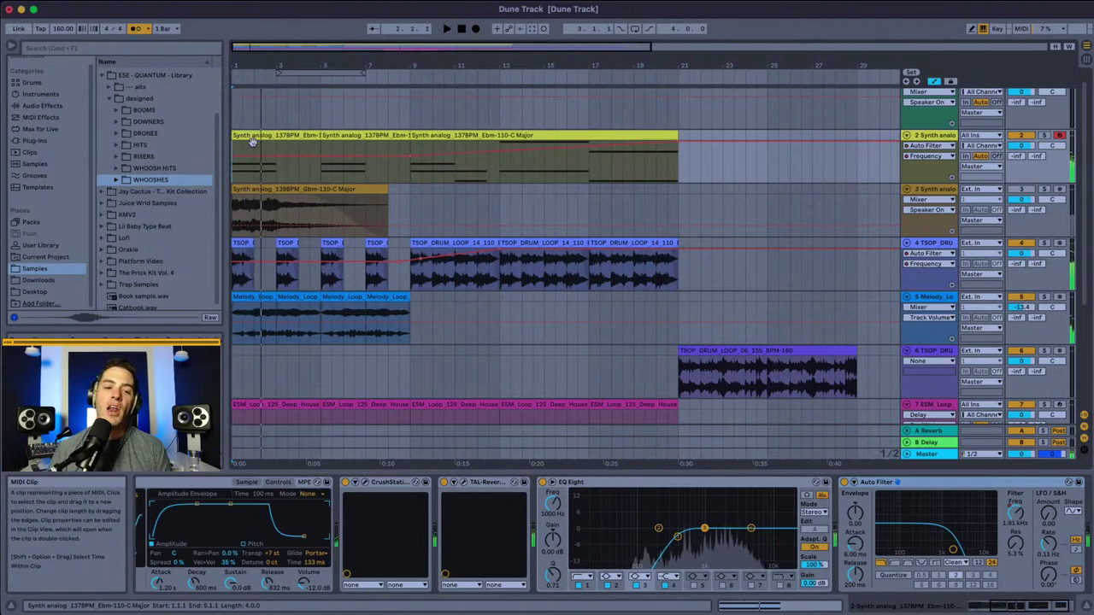
Step: Solo the ESM Loop bass track and listen to it from bar 9
scroll(355, 117, "down", 4)
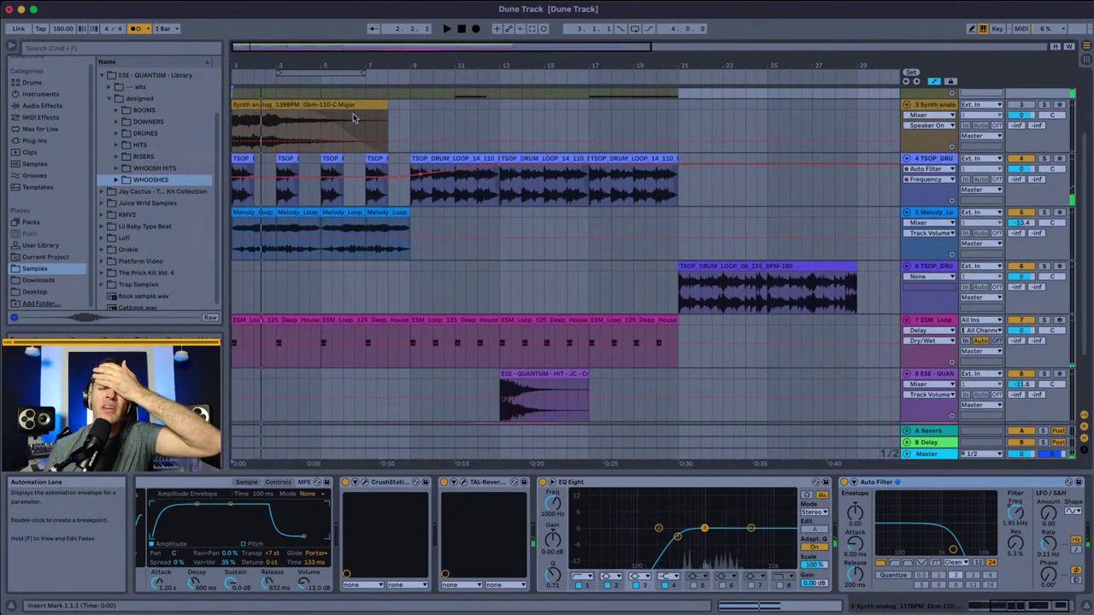
scroll(355, 117, "down", 1)
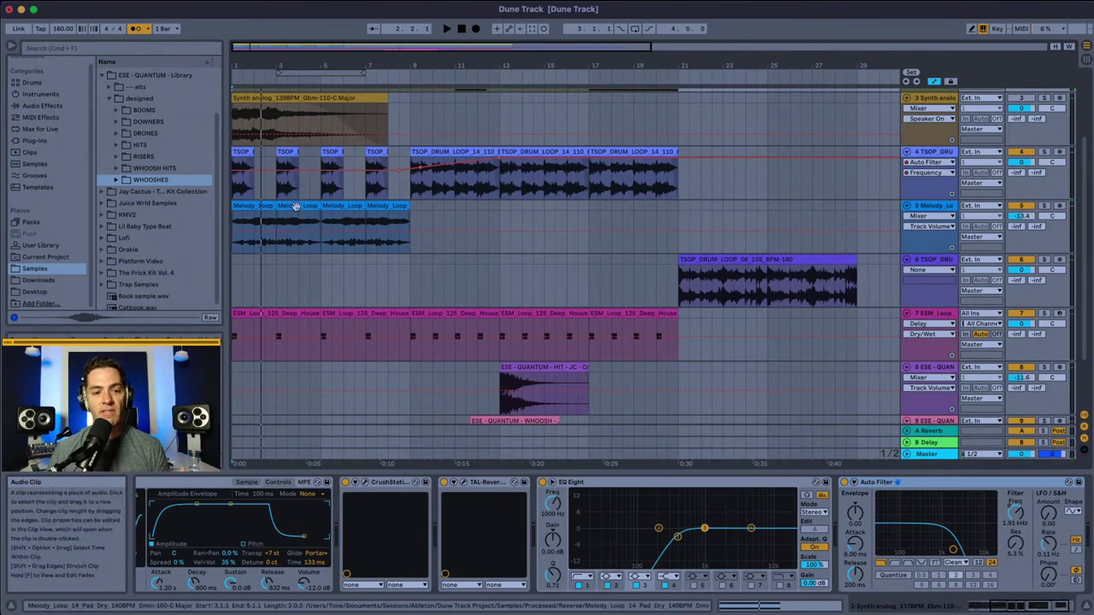
scroll(296, 205, "down", 3)
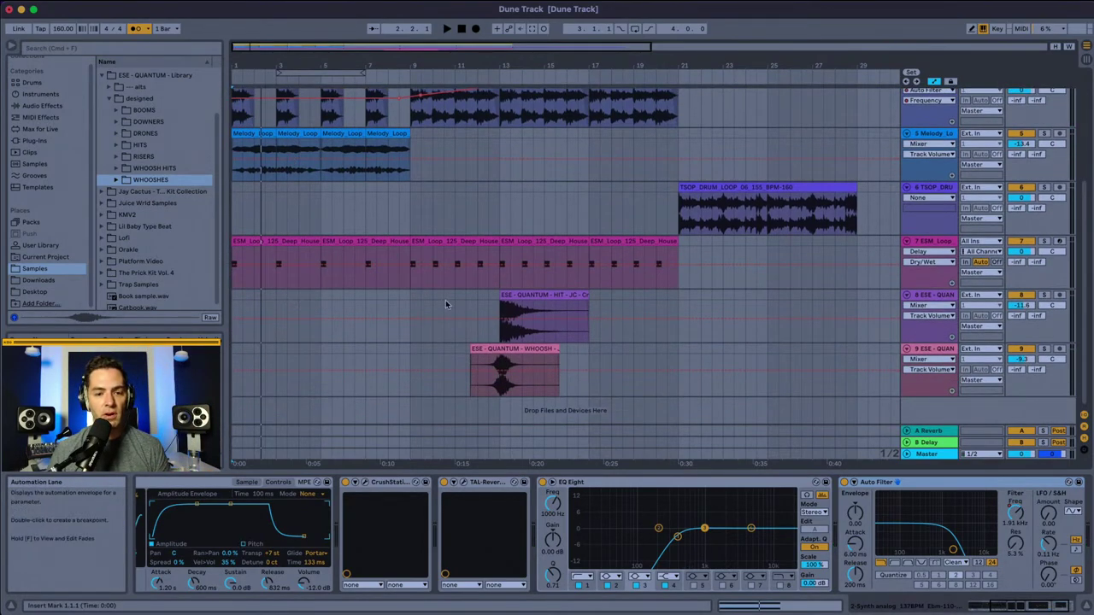
left_click(411, 283)
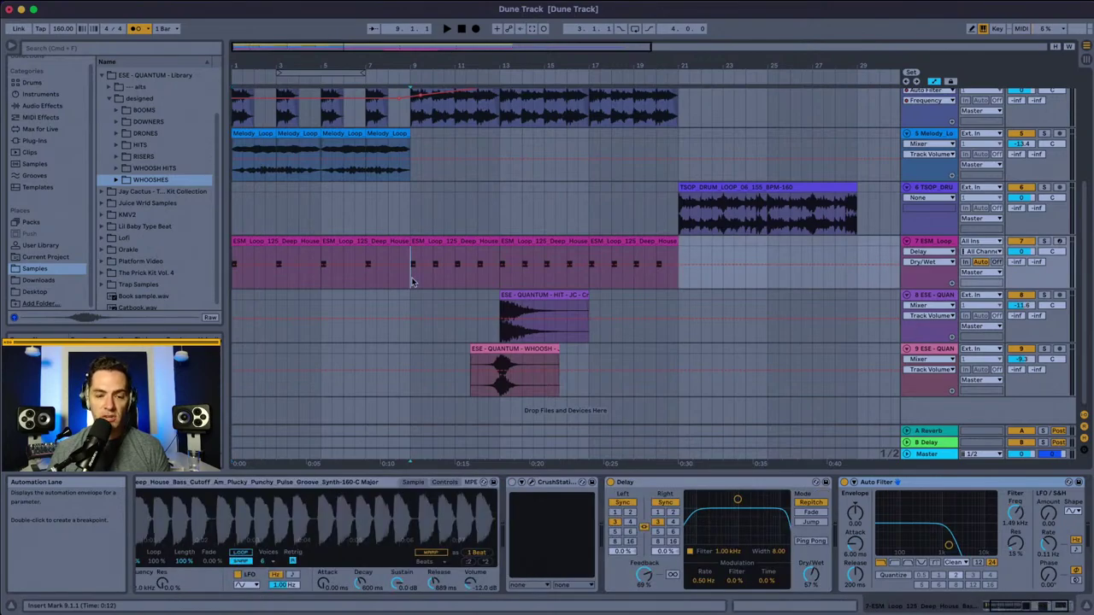
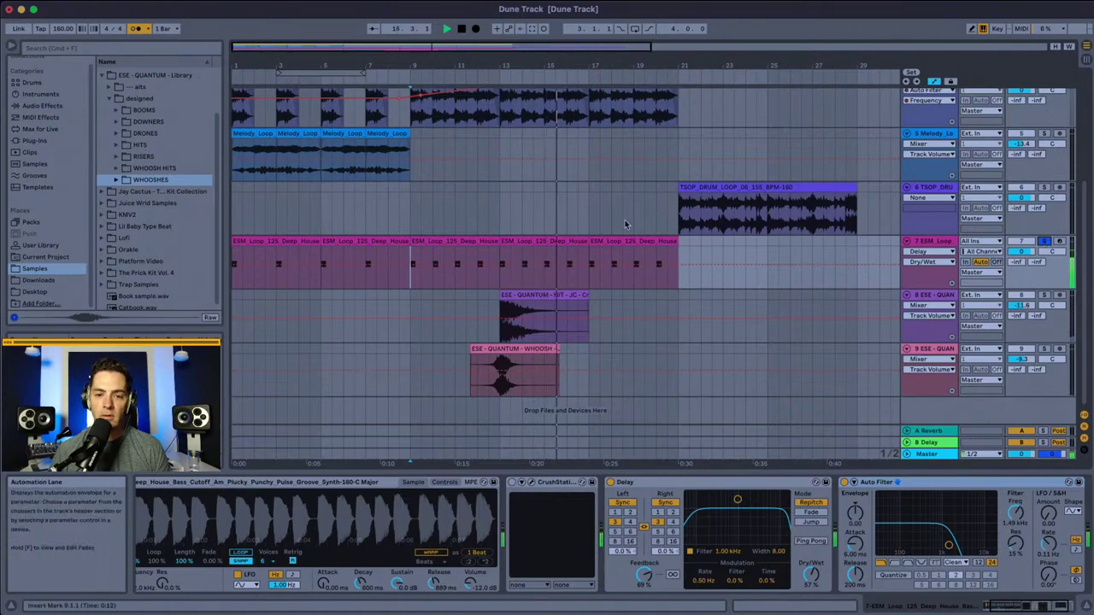
key("space")
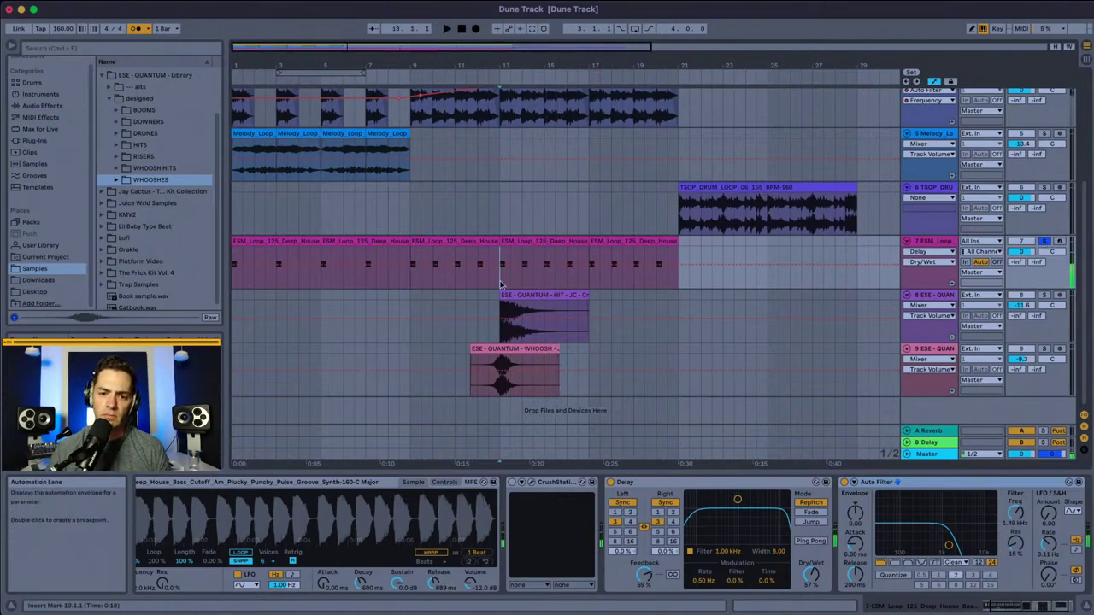
Step: Try transposing the last two D2 notes of the bar 13 bass clip down to B1, and listen to the change
left_click_drag(500, 284, 590, 274)
double_click(547, 264)
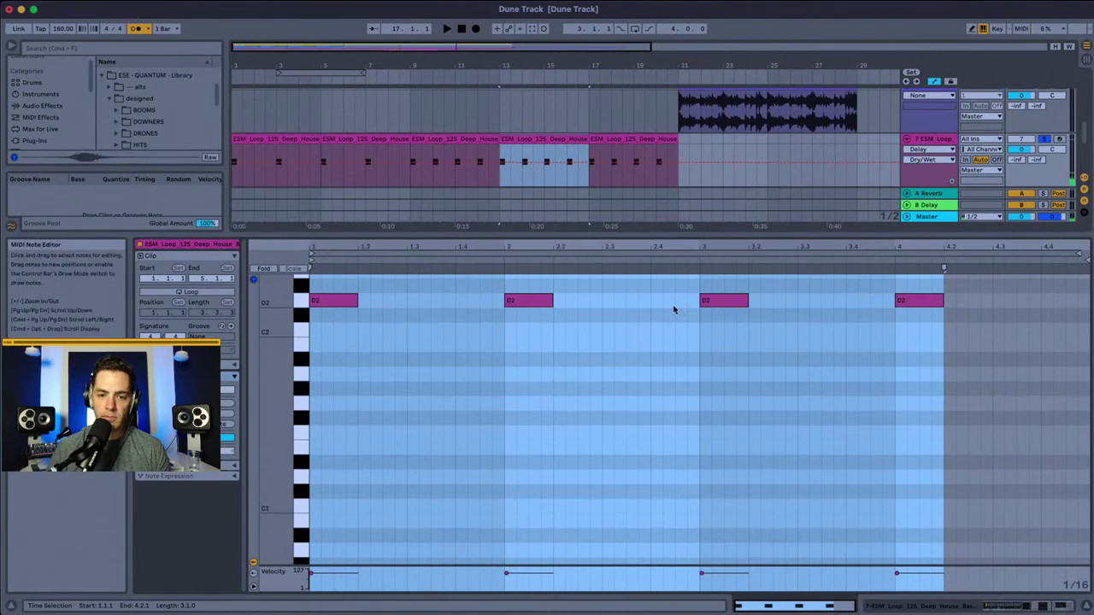
left_click_drag(673, 309, 929, 294)
key("Down")
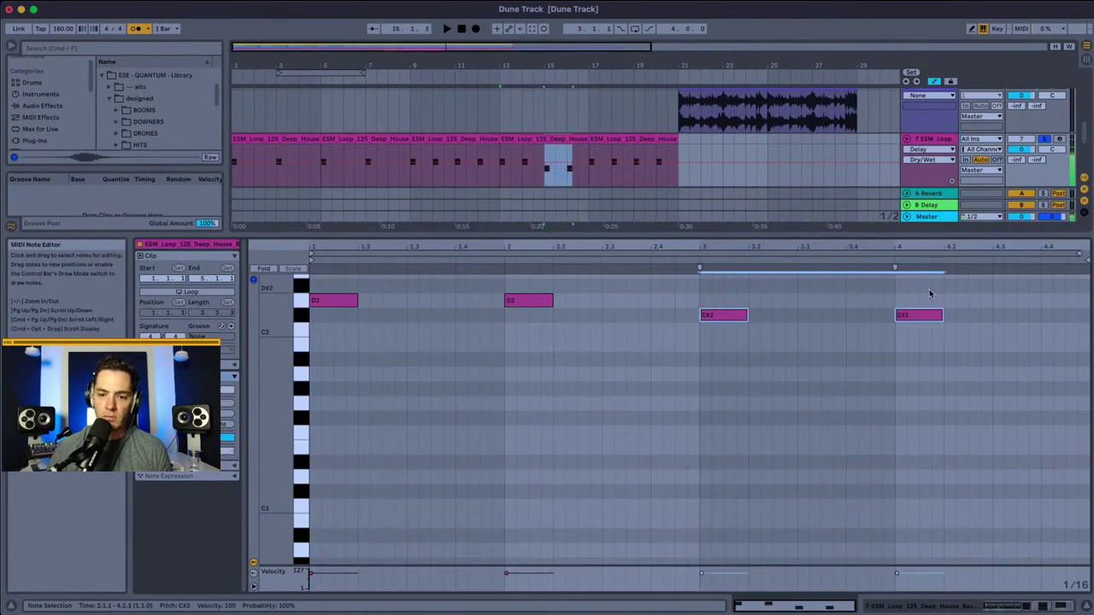
key("Down")
key("Down")
key("Down")
key("Down")
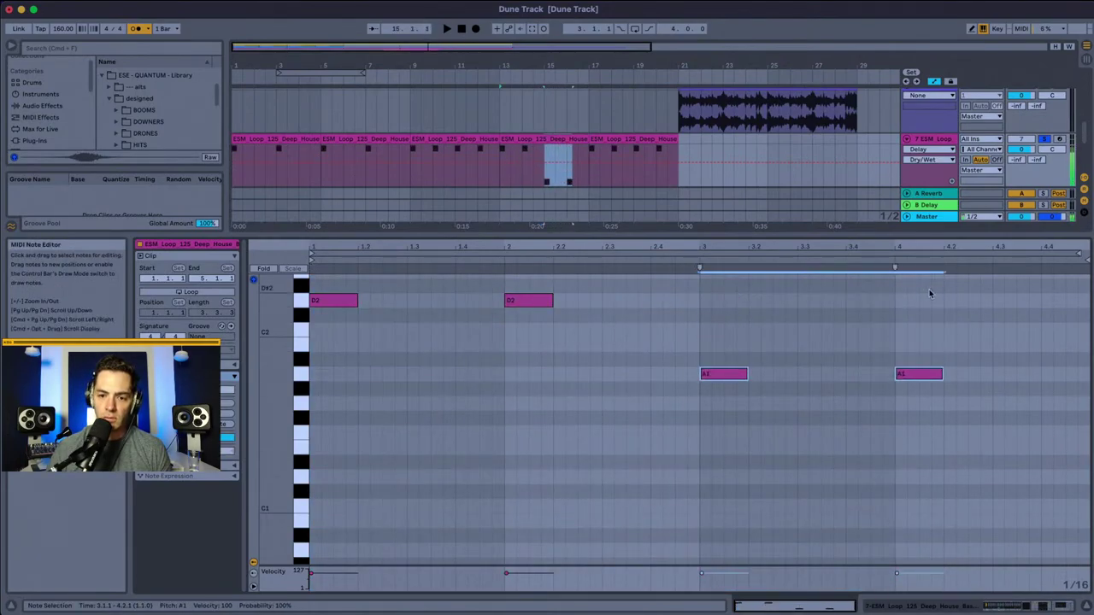
key("Up")
key("Up")
left_click(929, 294)
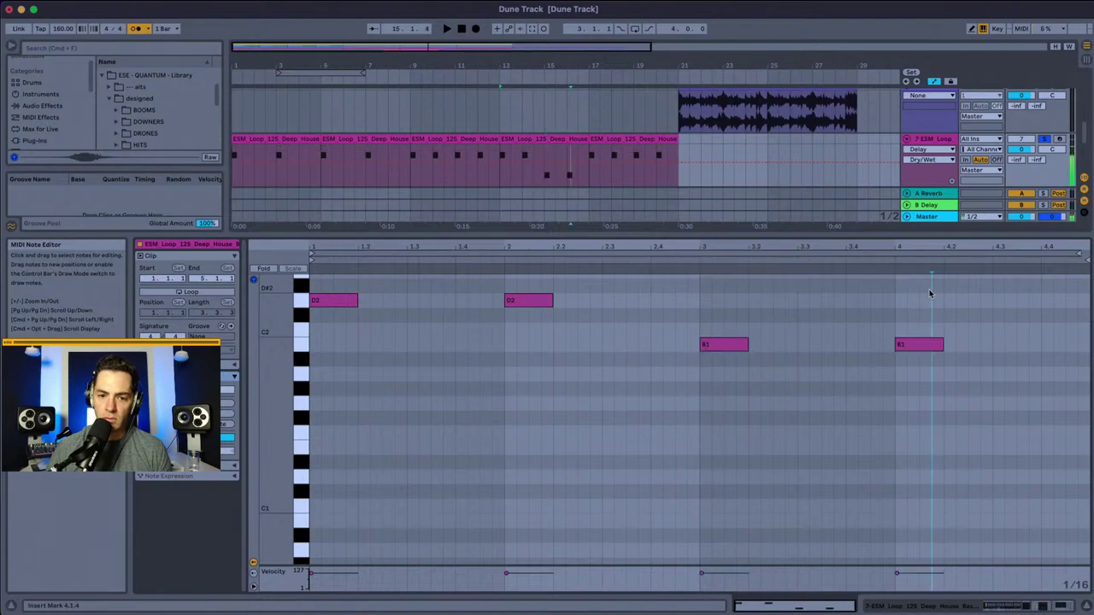
key("space")
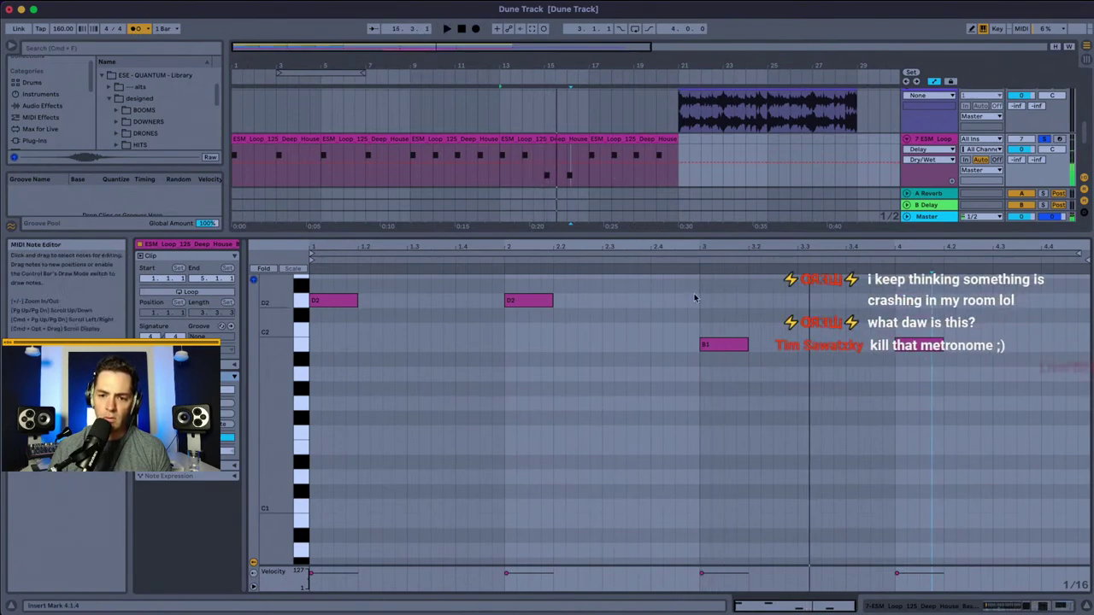
Step: Transpose the last two notes of the bar 13 bass clip back up to D2
left_click_drag(696, 301, 941, 382)
key("Up")
key("Up")
key("Up")
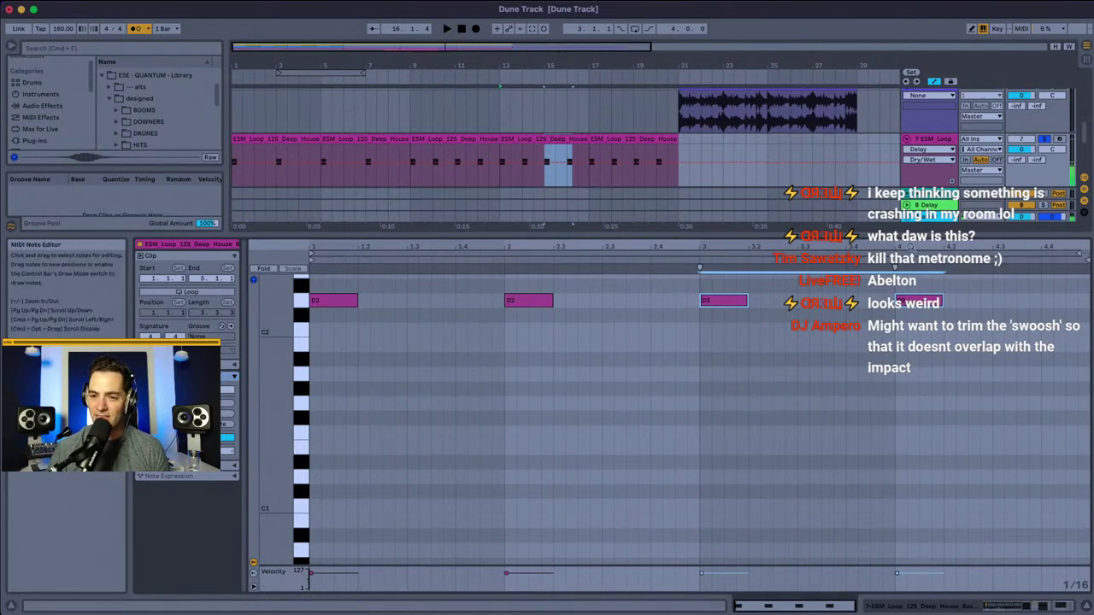
Step: Unsolo the bass track and reactivate the 139BPM Synth analog track, listening from bar 1
left_click_drag(338, 237, 338, 475)
scroll(439, 191, "up", 5)
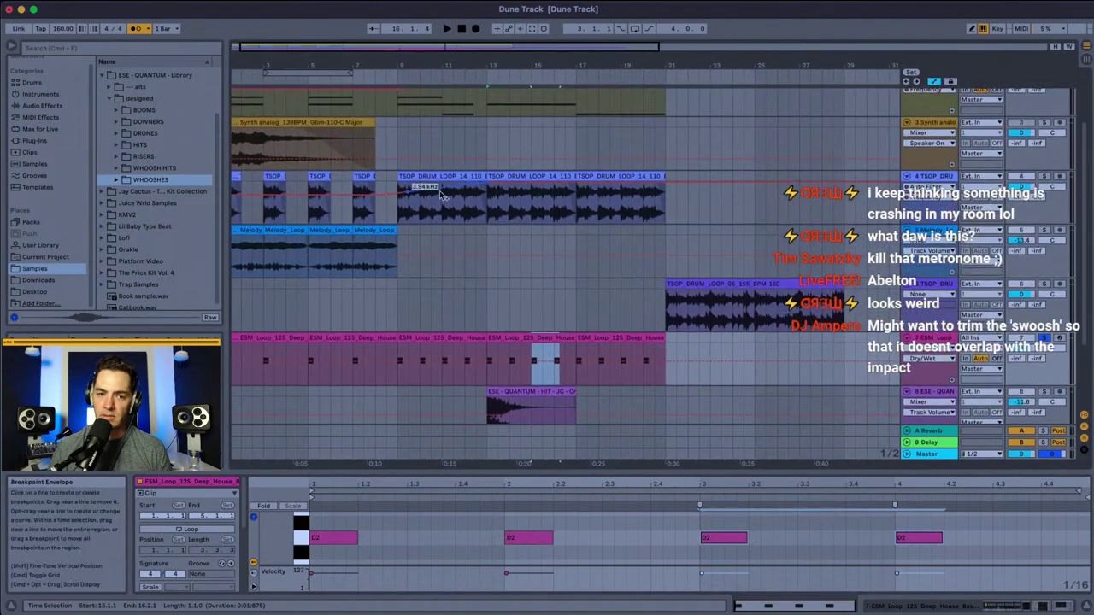
left_click(241, 147)
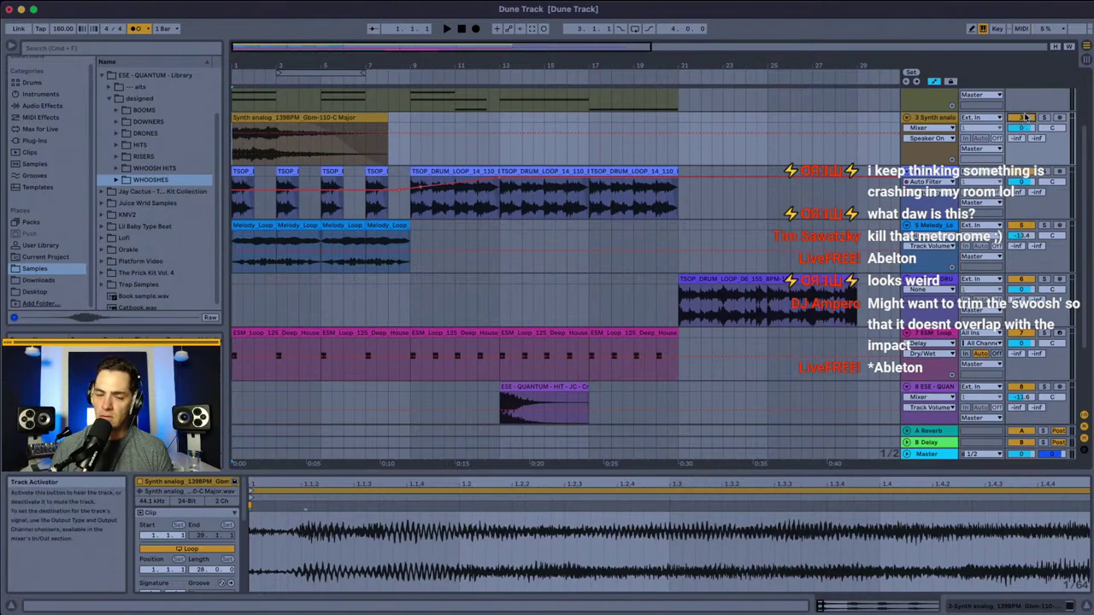
key("space")
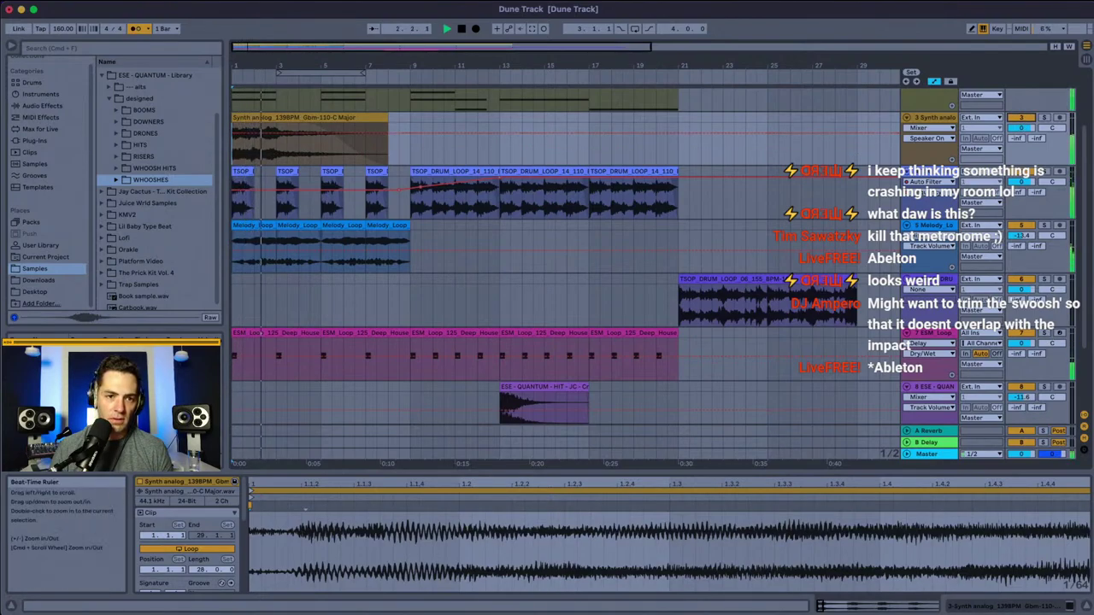
Step: Solo the 139BPM Synth analog track and raise its clip's pitch to -15 semitones, listening before and after the change
left_click(248, 116)
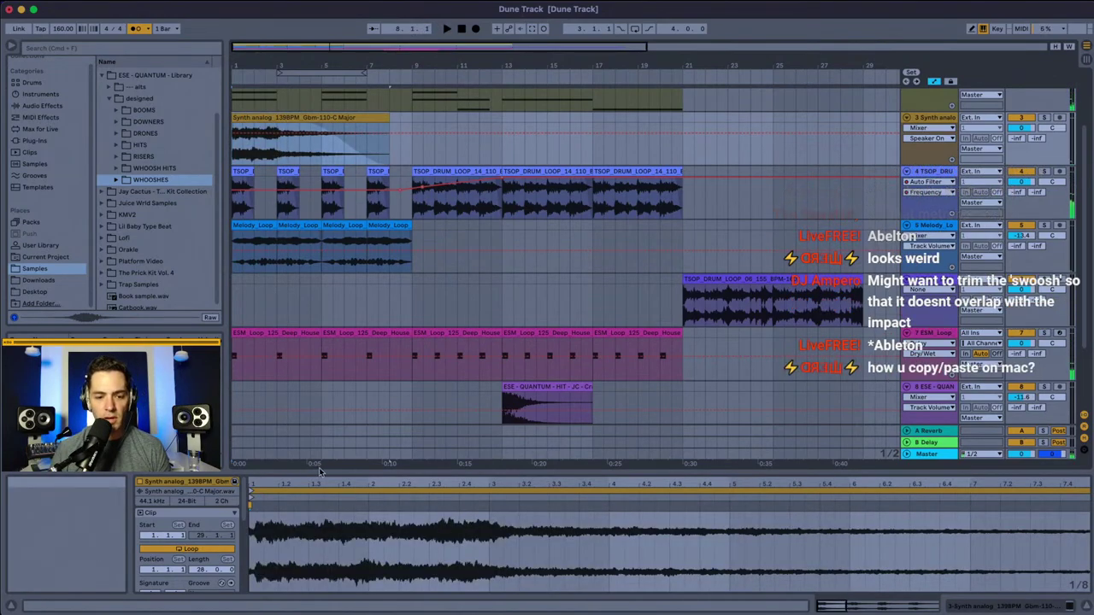
left_click_drag(319, 472, 321, 284)
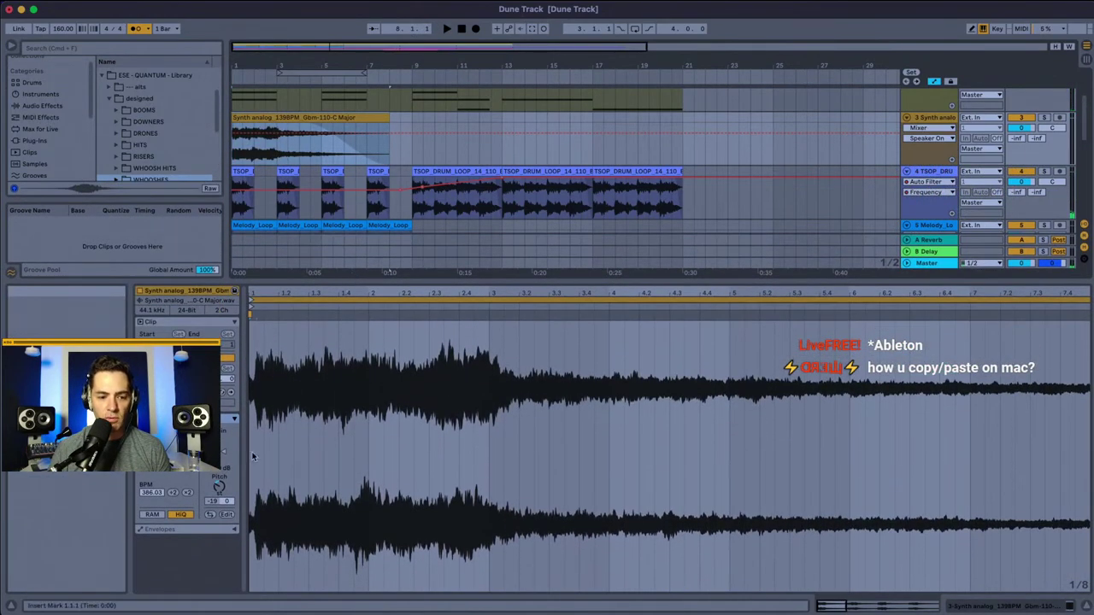
key("space")
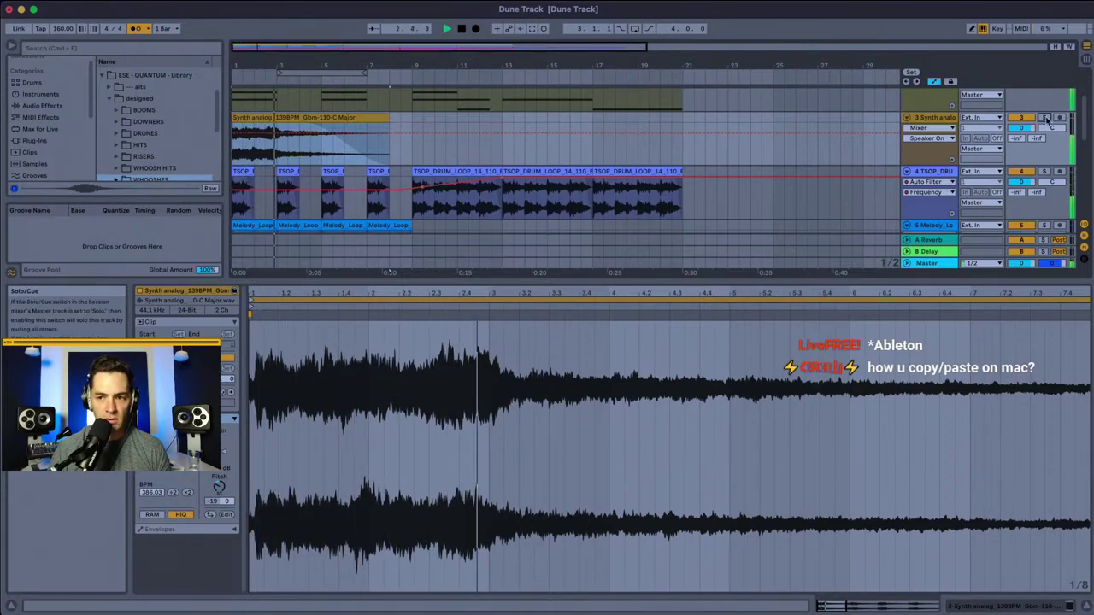
key("space")
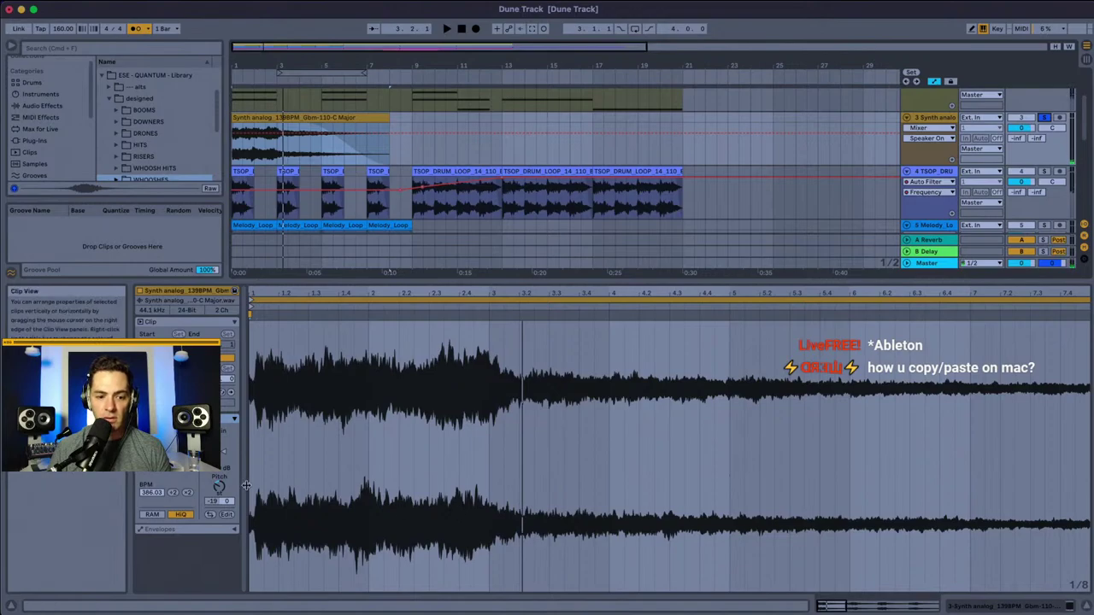
left_click_drag(220, 488, 220, 484)
key("space")
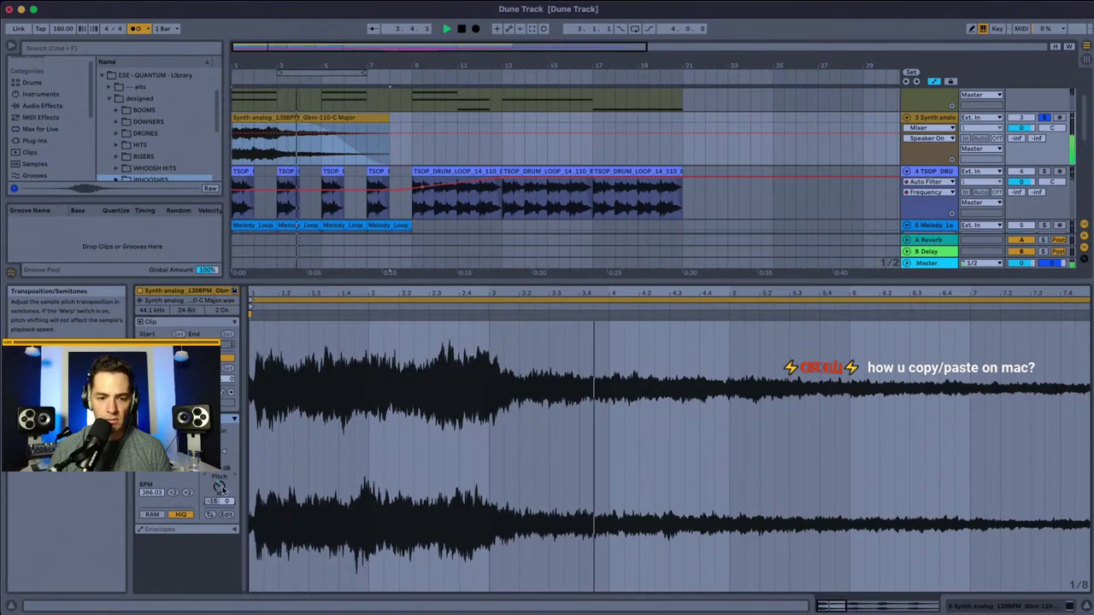
key("space")
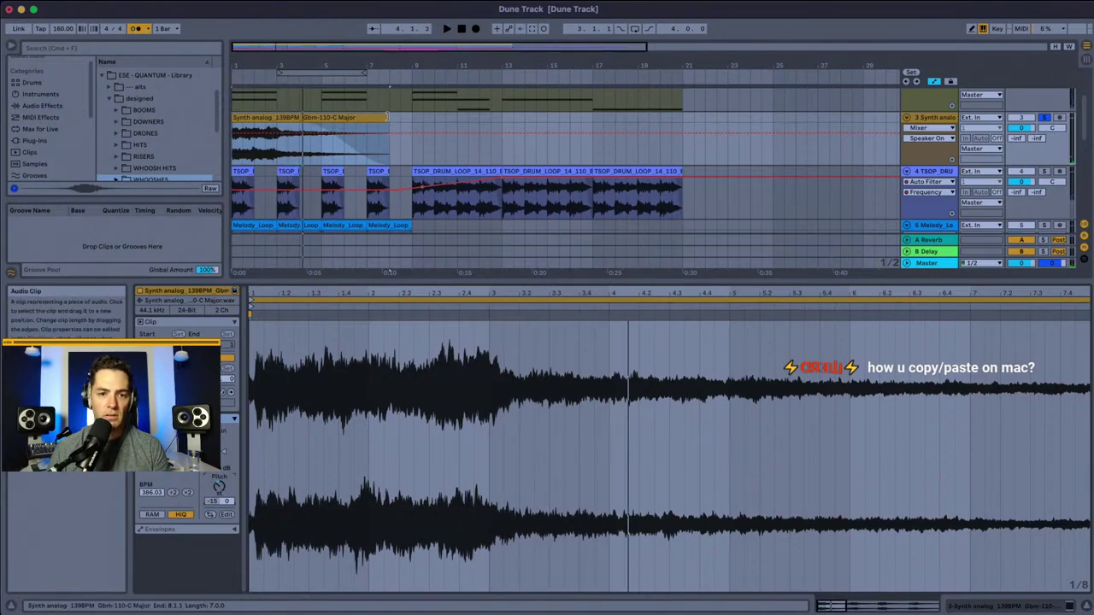
Step: Shorten the 139BPM Synth analog clip to four bars so it ends at bar 5, and listen from bar 1
left_click_drag(388, 117, 321, 117)
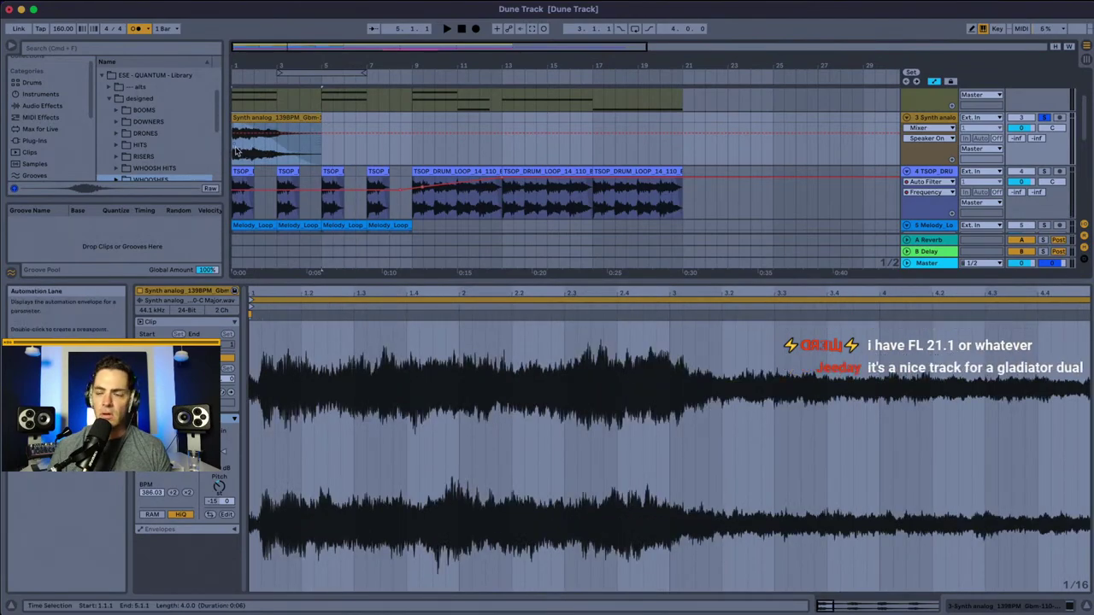
key("space")
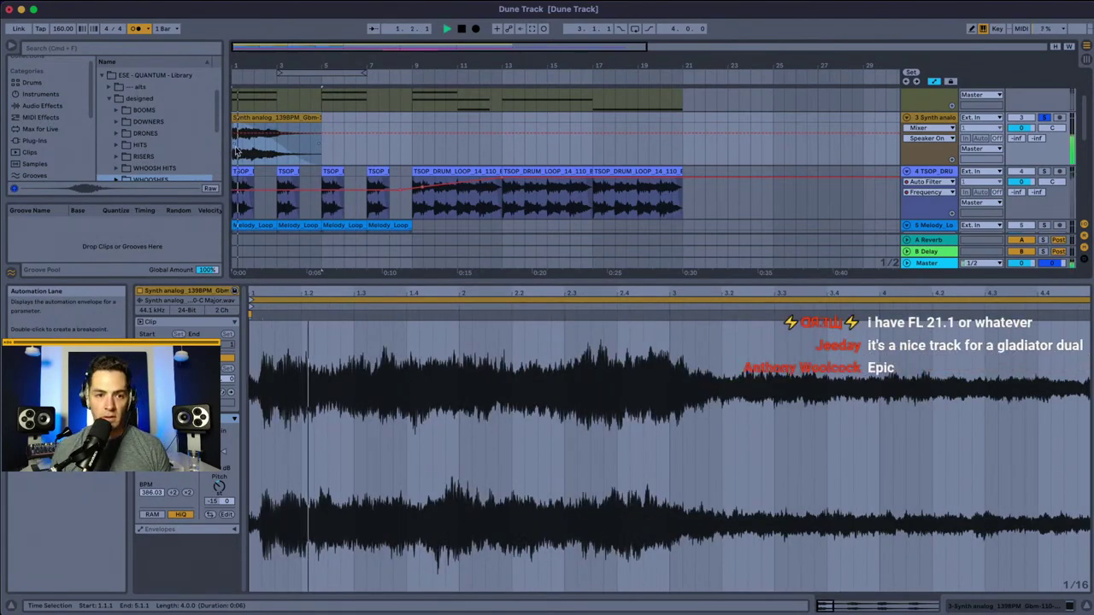
key("space")
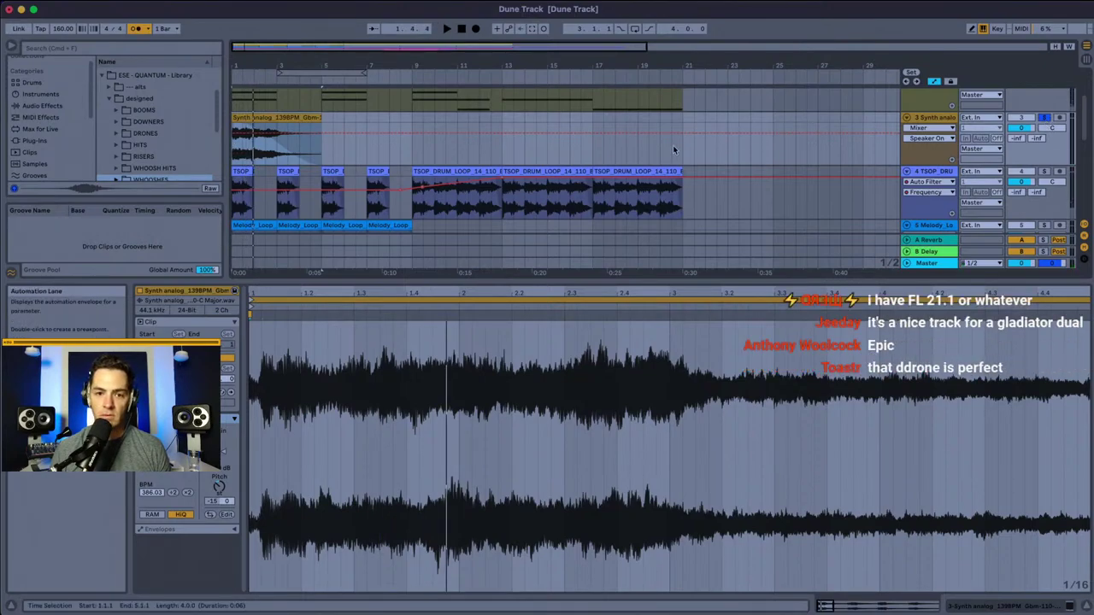
Step: Solo the ESE QUANTUM hit and whoosh tracks together and listen to them from beat 12.4 into bar 13
scroll(672, 147, "down", 6)
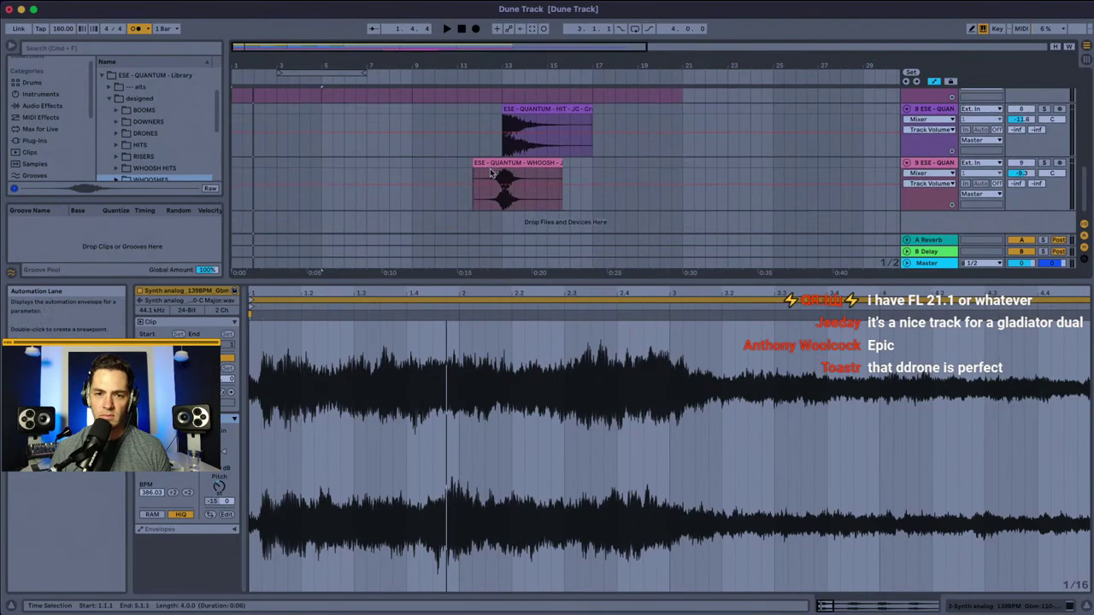
left_click_drag(511, 73, 501, 180)
left_click(485, 166)
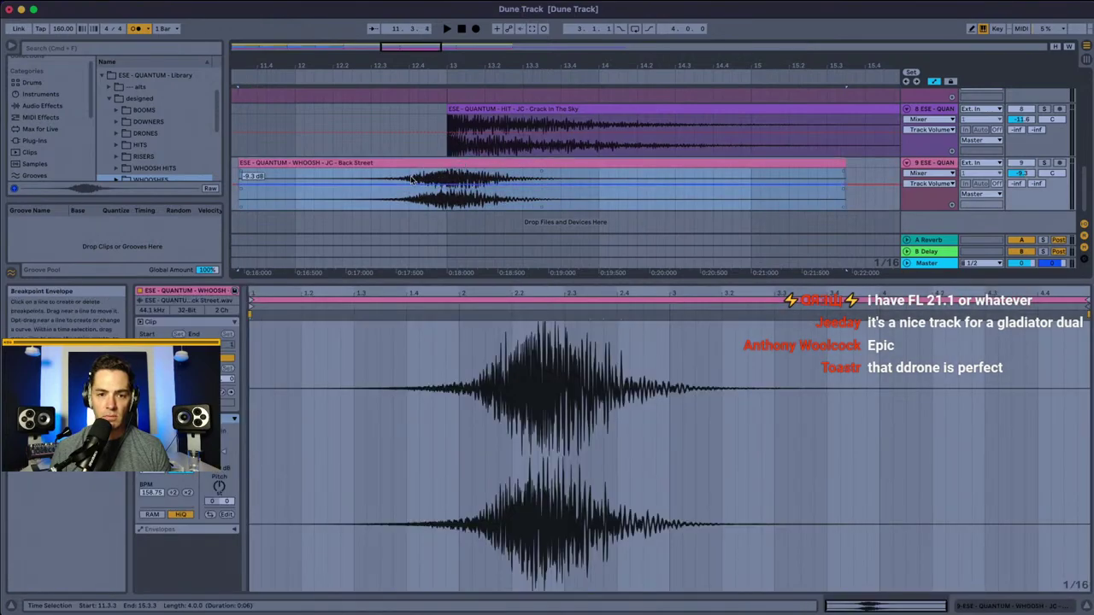
left_click(406, 135)
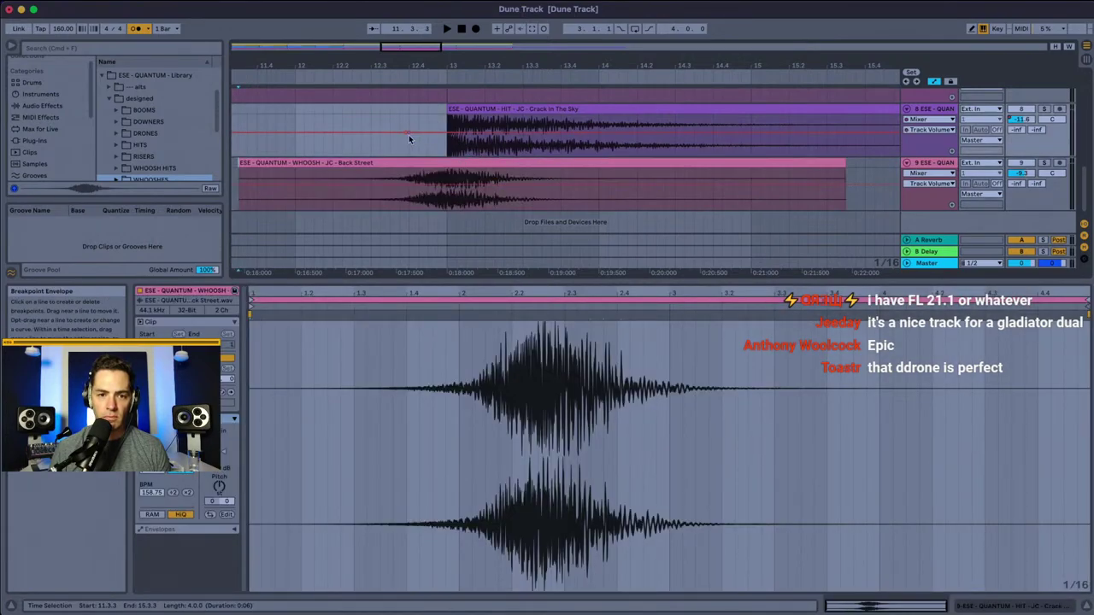
left_click(405, 147)
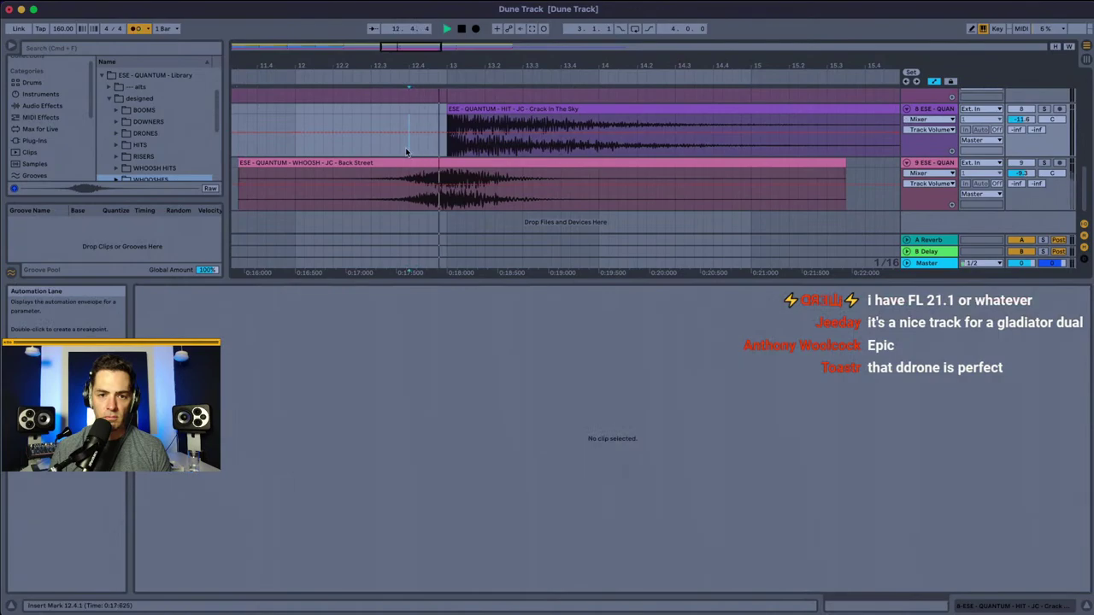
left_click(1042, 108)
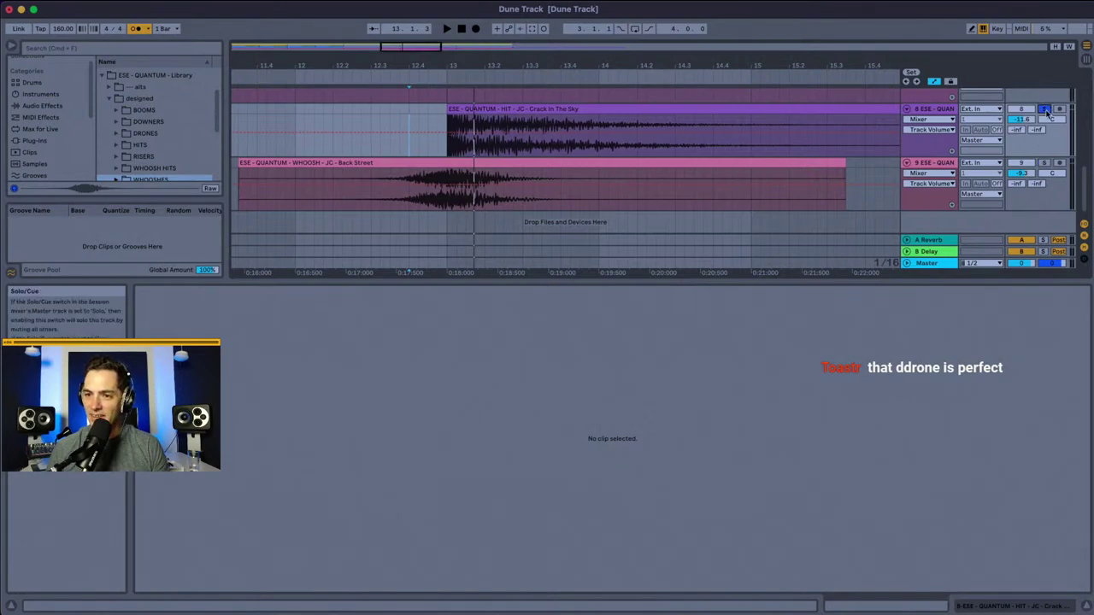
right_click(1044, 164)
left_click(1045, 165)
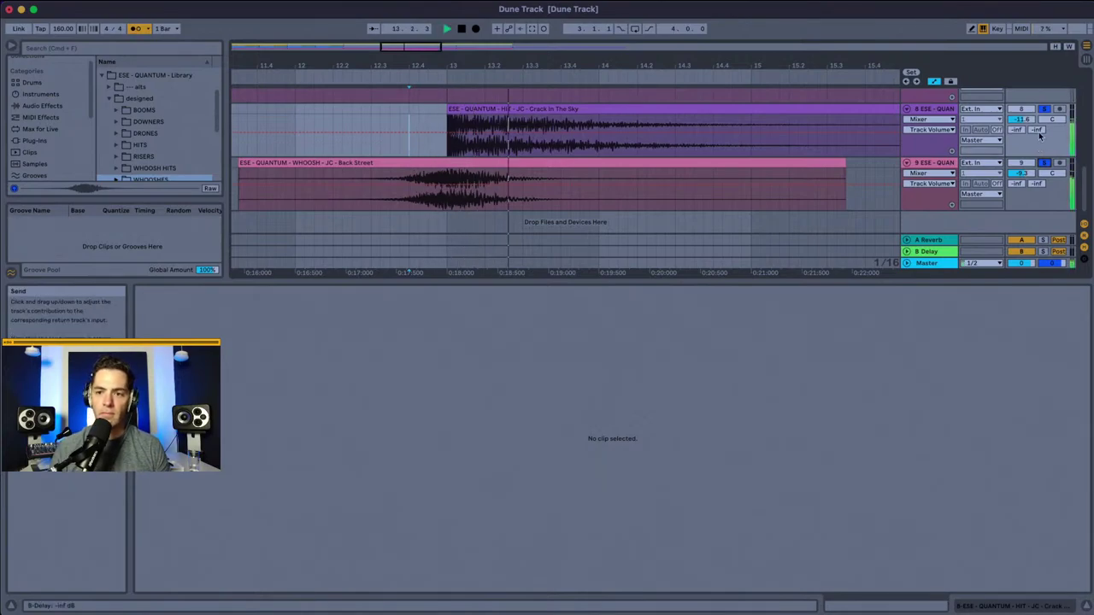
Step: Add an EQ Eight to the whoosh track with a low cut at 240 Hz, and unsolo the hit and whoosh tracks
left_click(927, 165)
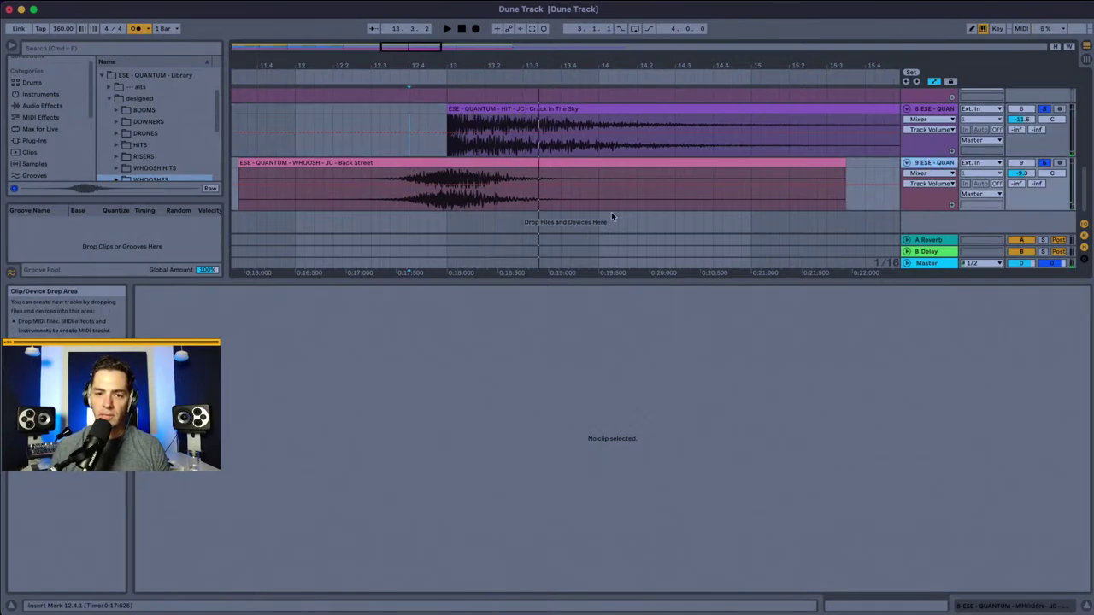
left_click(55, 106)
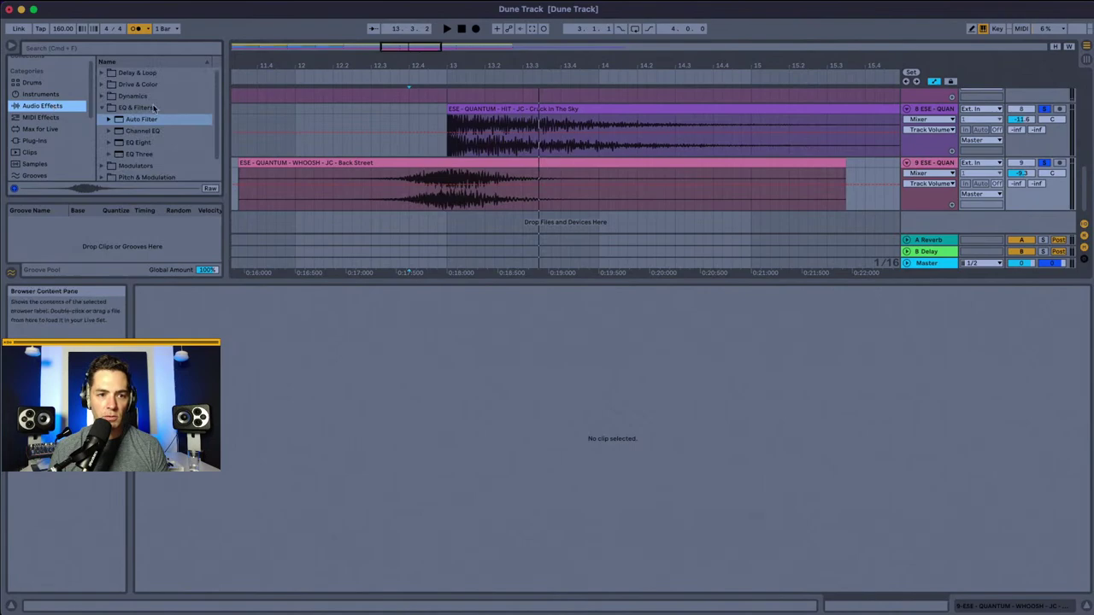
left_click_drag(134, 144, 289, 171)
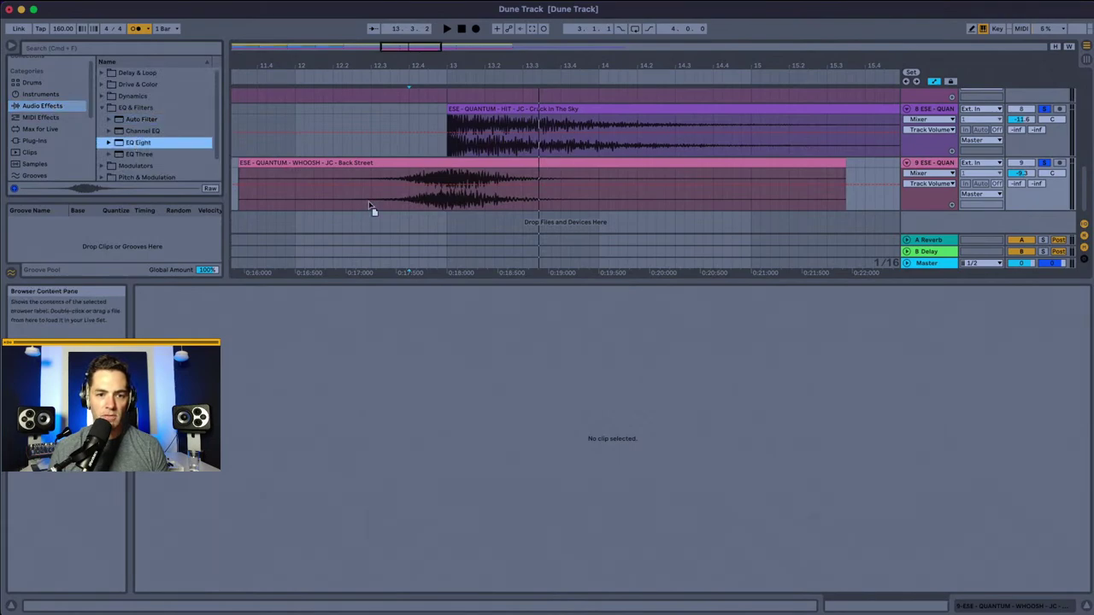
left_click_drag(371, 208, 373, 202)
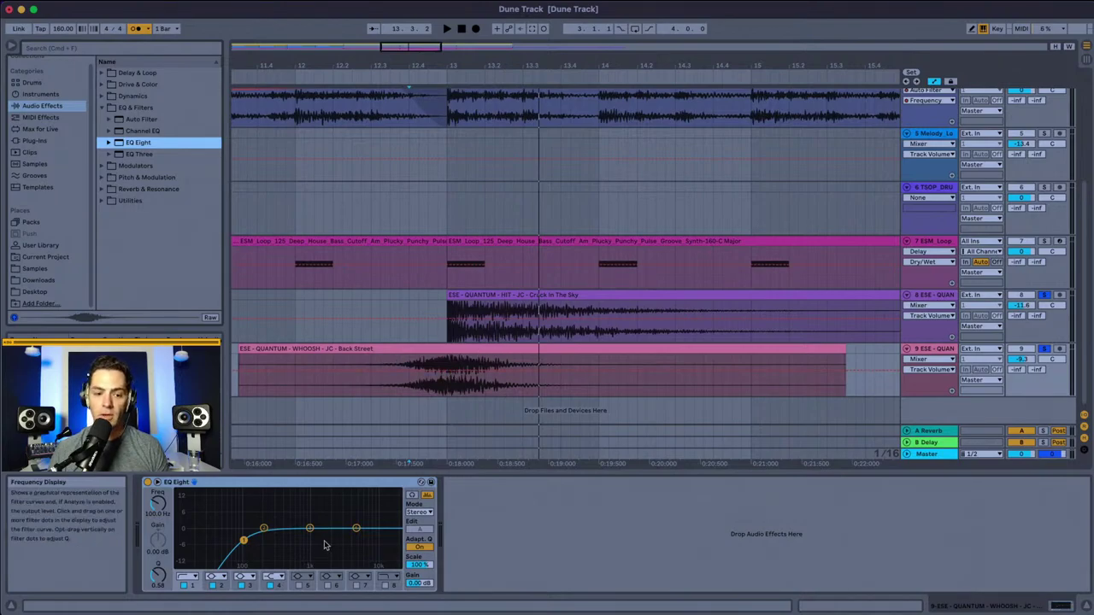
left_click(245, 540)
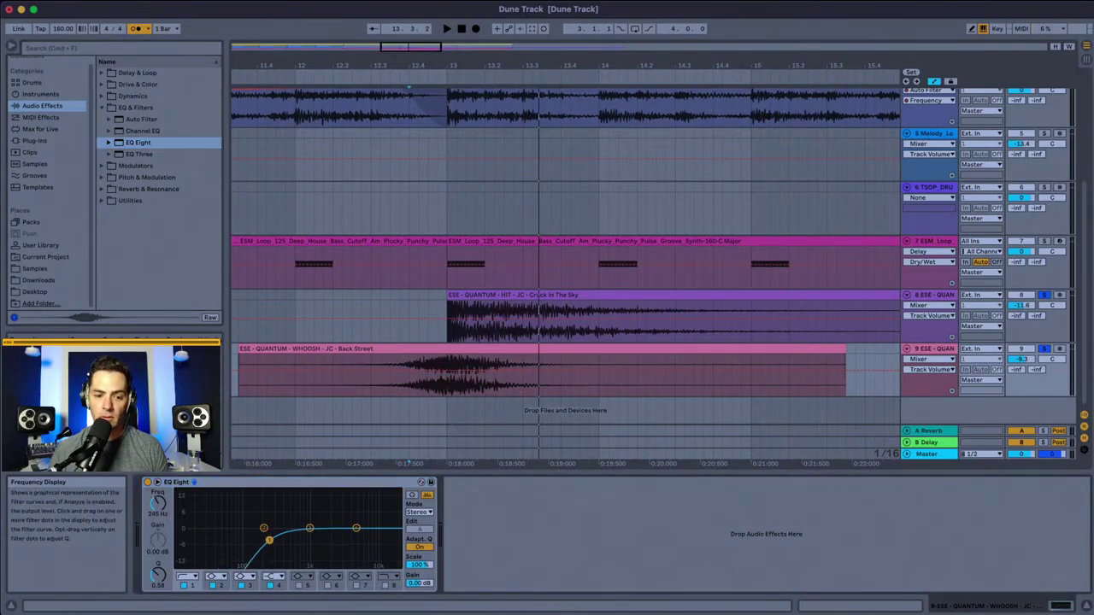
left_click_drag(268, 540, 266, 540)
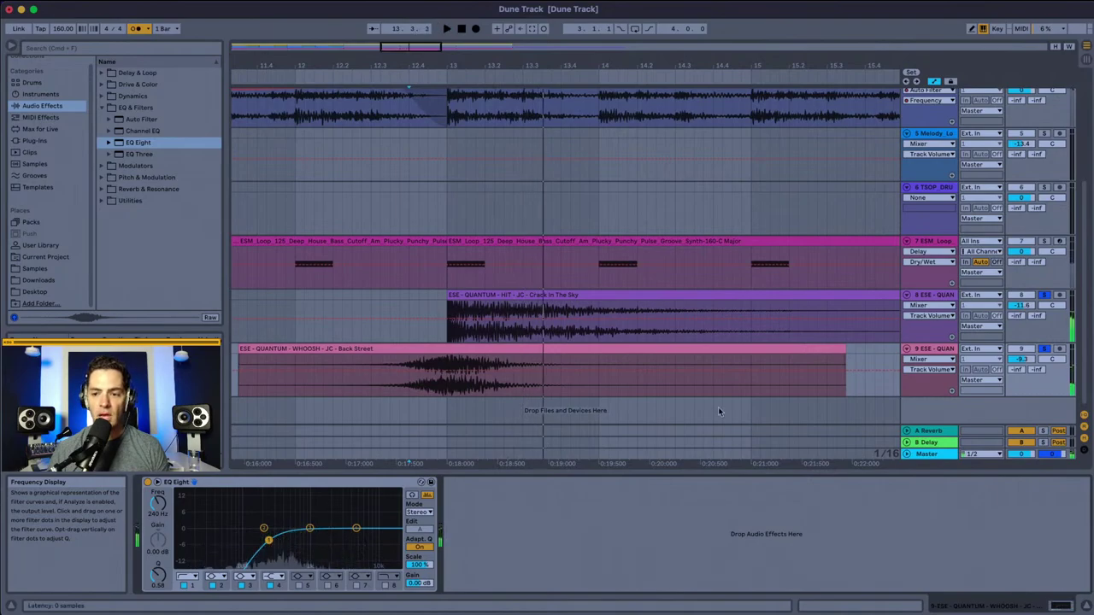
left_click(1044, 296)
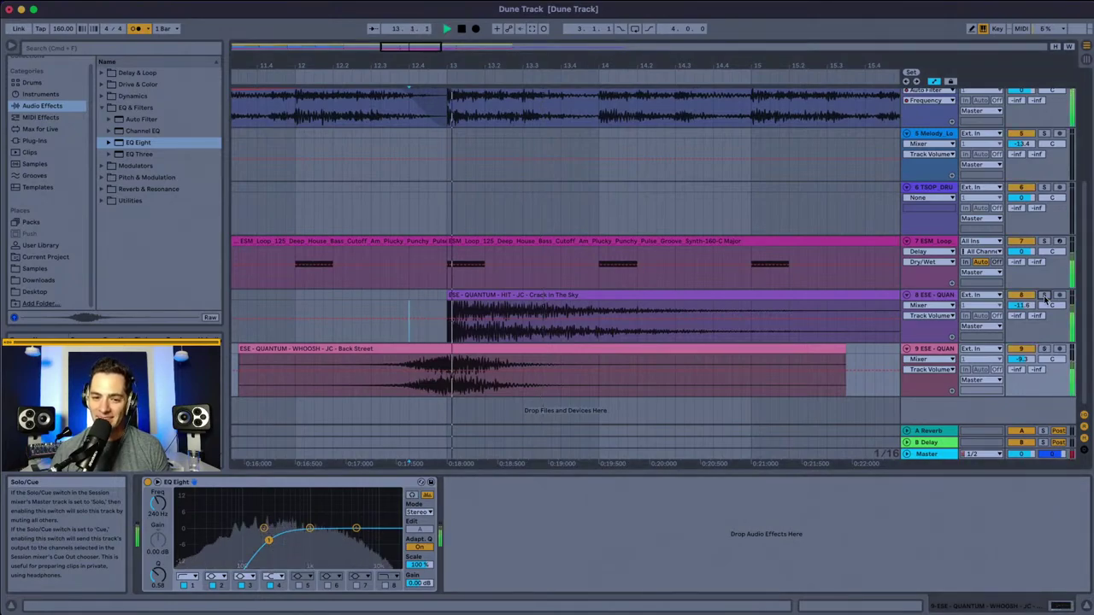
left_click(1044, 348)
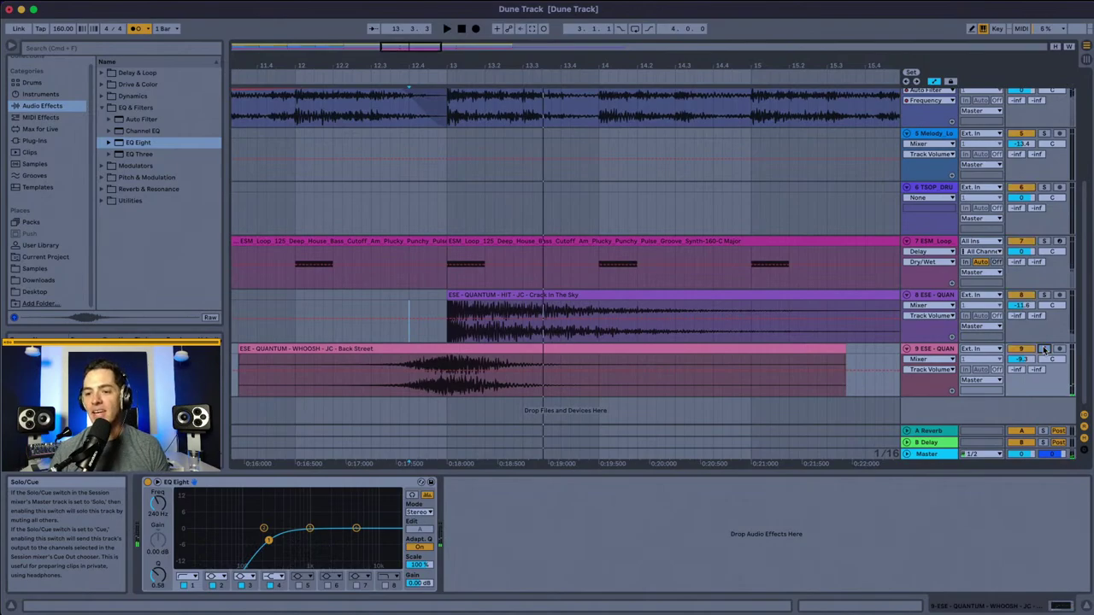
Step: Listen to the full arrangement from bar 1 and lower the 139BPM Synth analog track's volume to -5.6 dB
left_click_drag(419, 65, 418, 34)
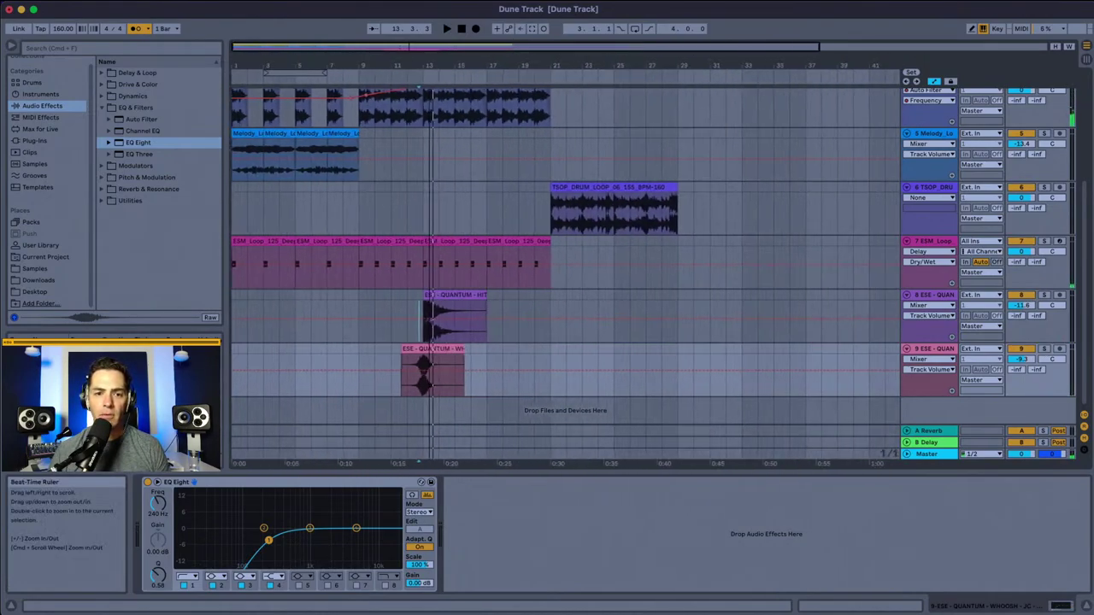
scroll(289, 162, "up", 5)
scroll(290, 161, "right", 3)
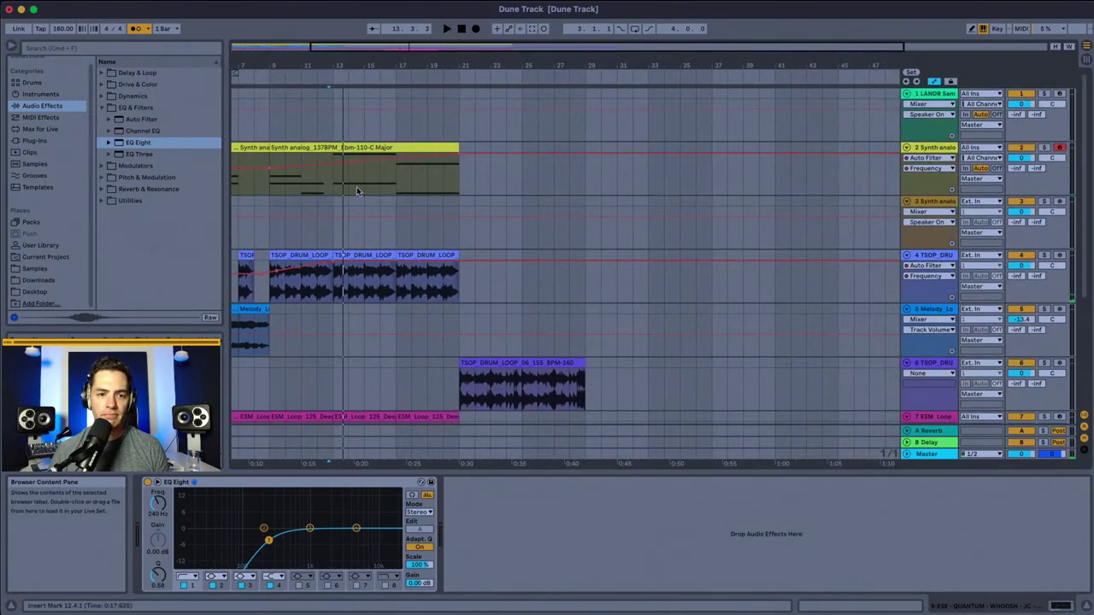
scroll(357, 186, "left", 3)
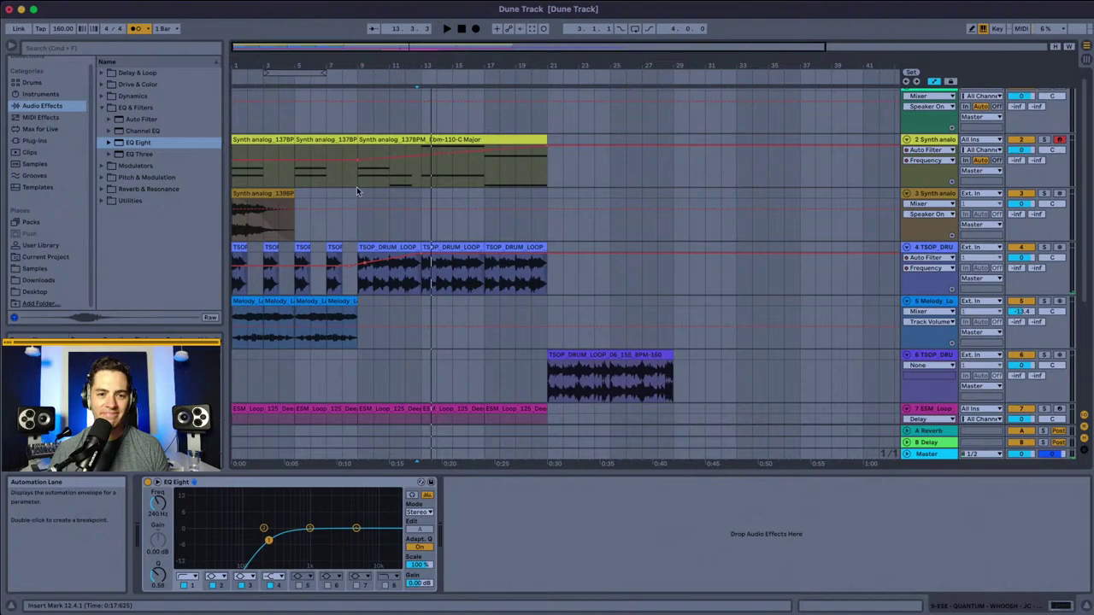
left_click(235, 175)
key("space")
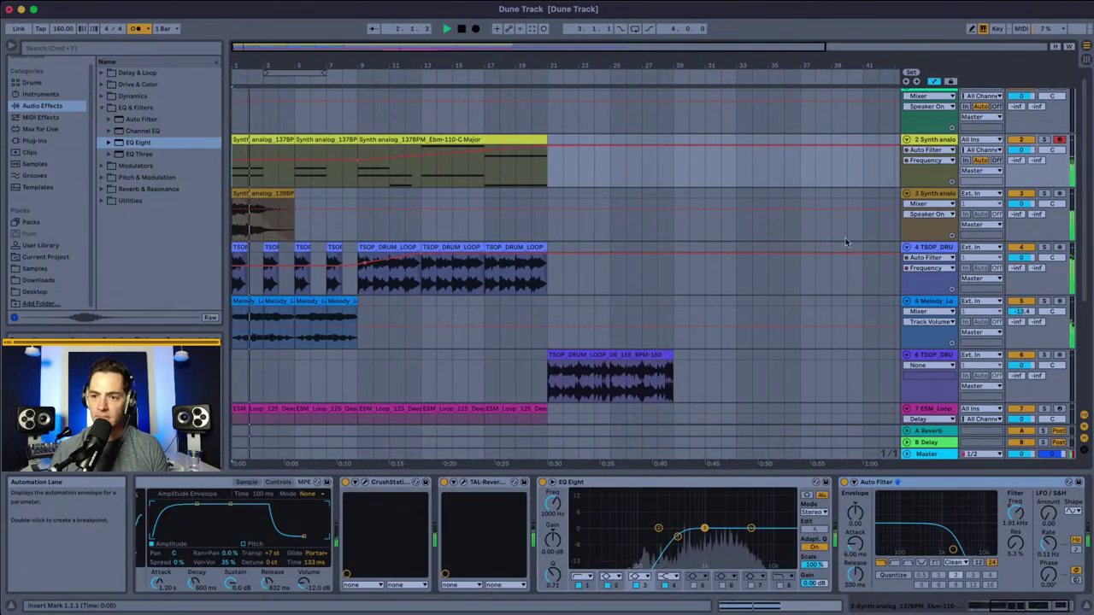
left_click_drag(1021, 204, 1021, 217)
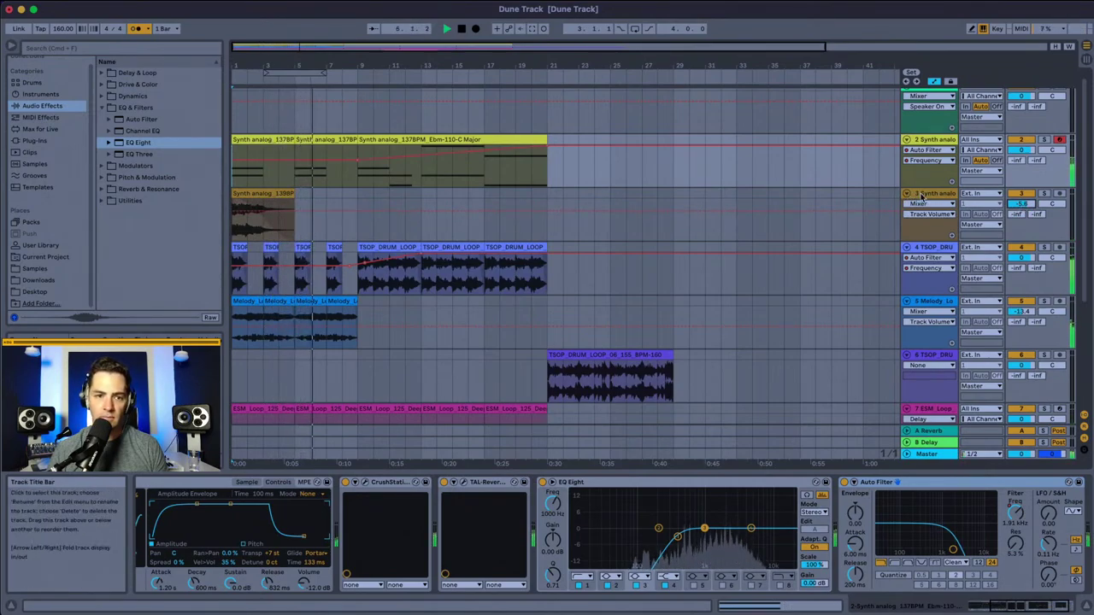
Step: Add an EQ Eight after the distortion on the 139BPM Synth analog track, with its band 1 low cut at 20.6 Hz
left_click(250, 193)
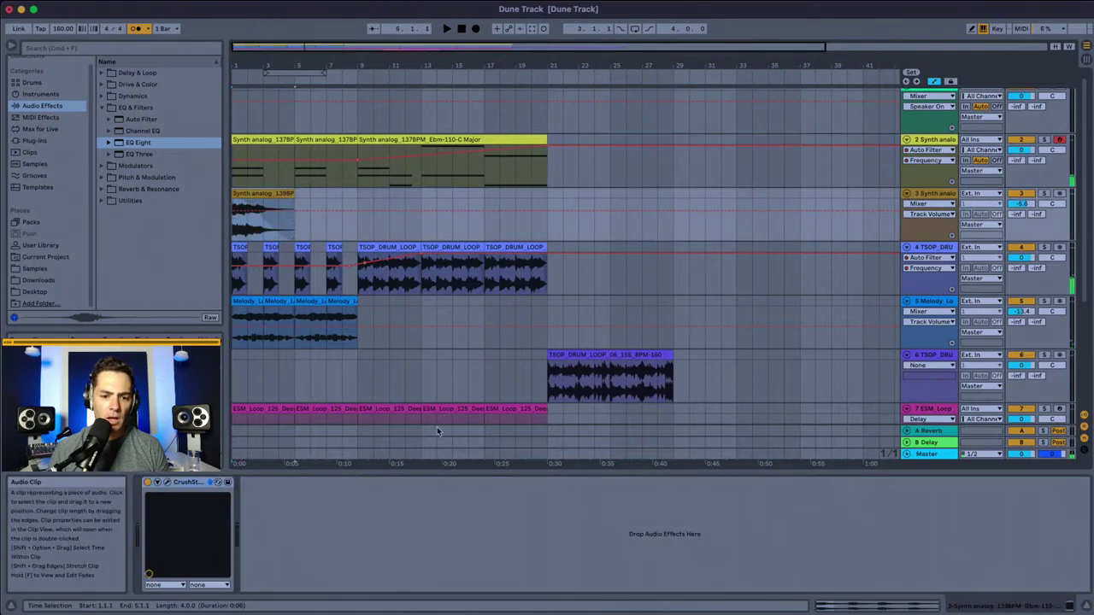
left_click(130, 143)
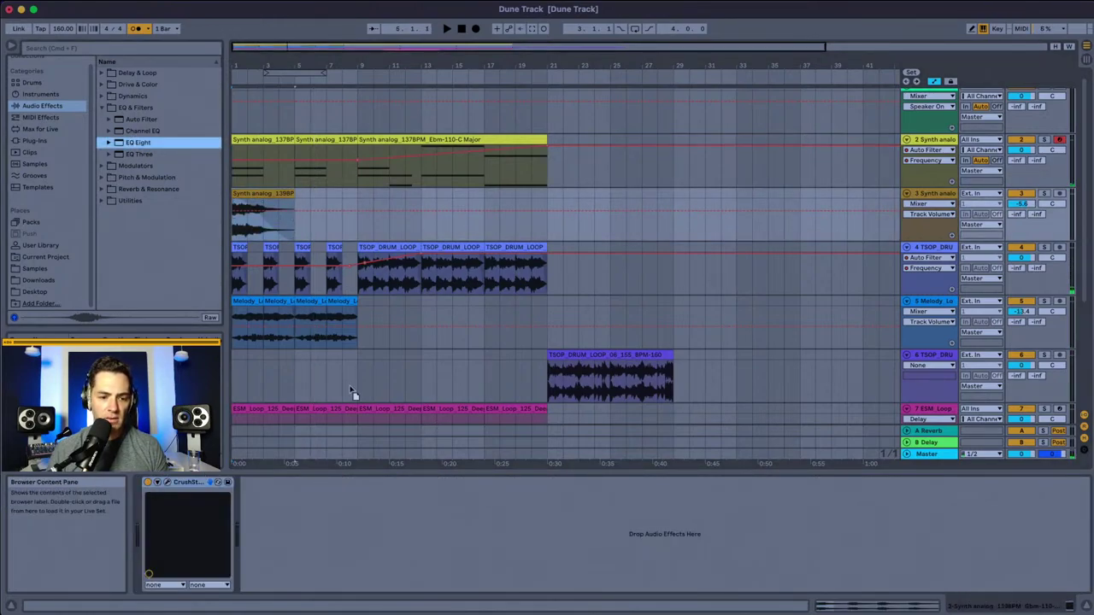
left_click_drag(290, 532, 336, 543)
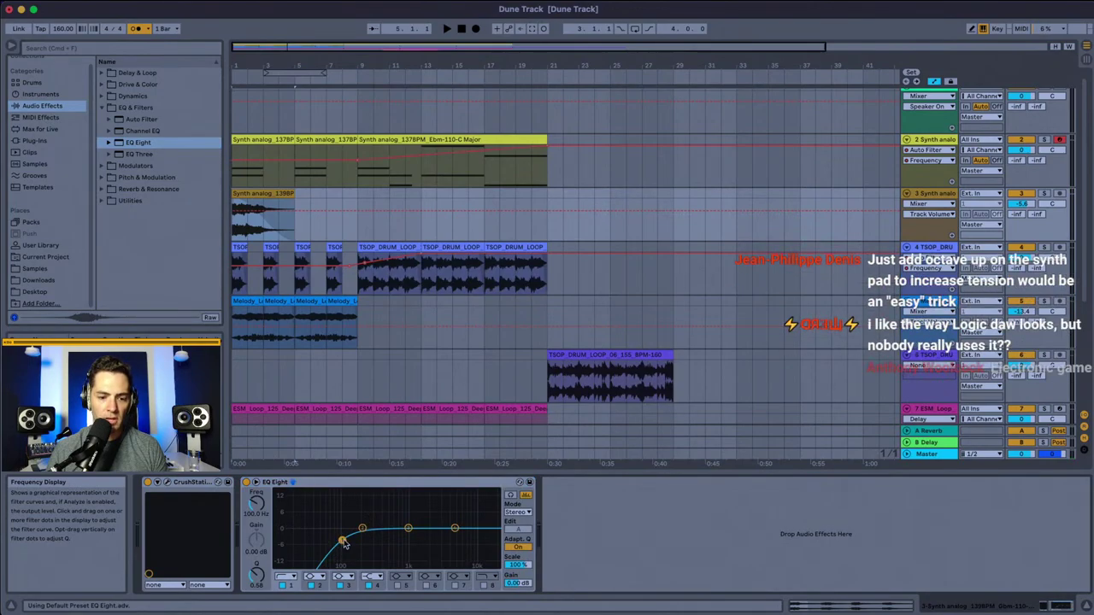
left_click_drag(341, 541, 335, 540)
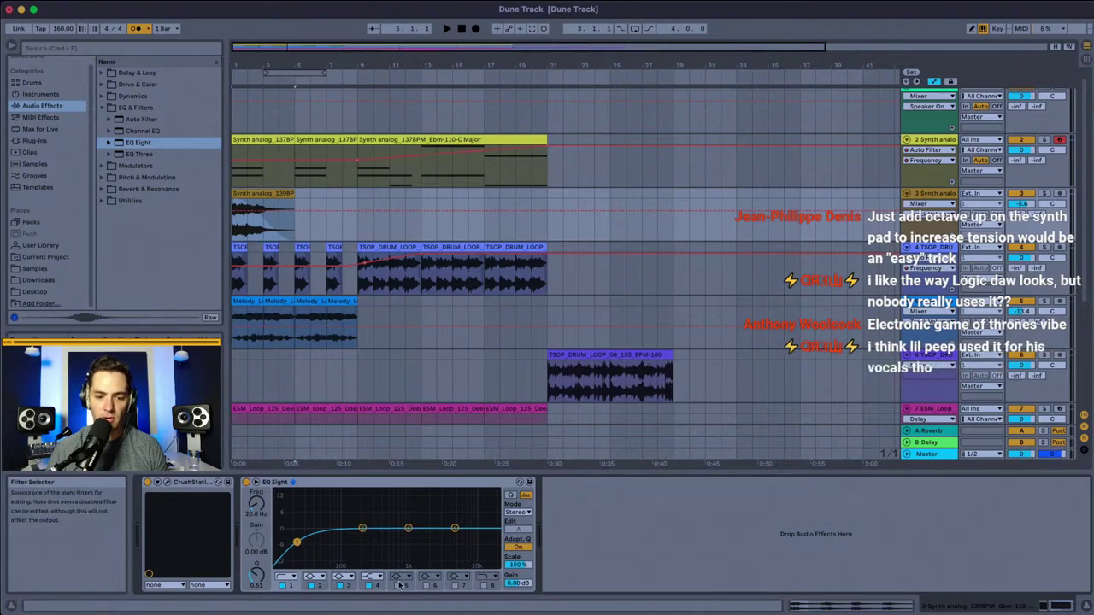
Step: Change band 4 of this EQ Eight to a high cut at 4 kHz, adjusting it while listening from bar 1
left_click(380, 577)
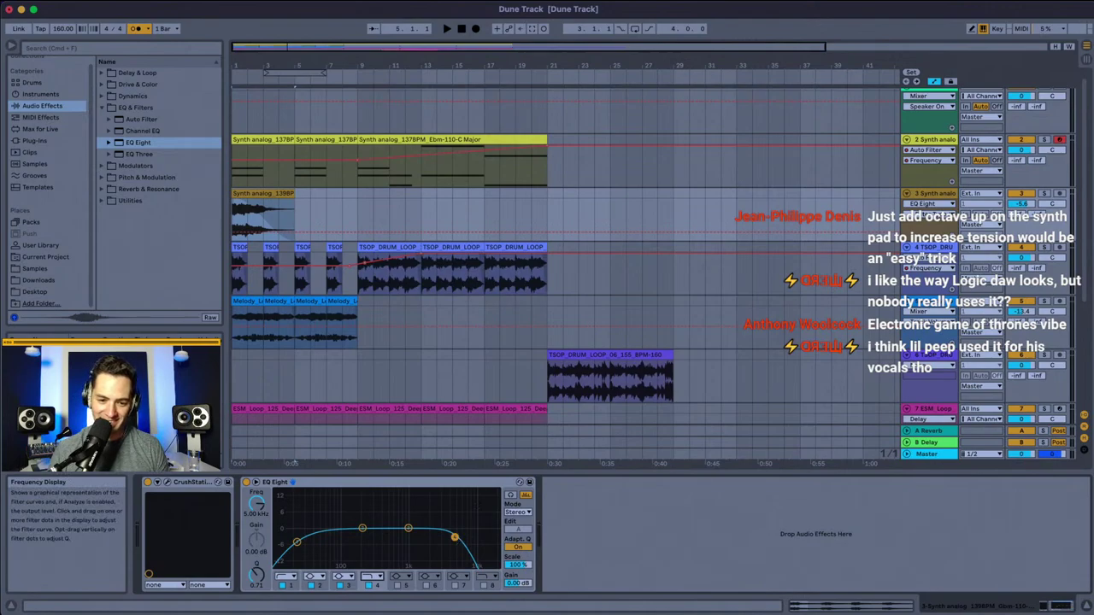
key("space")
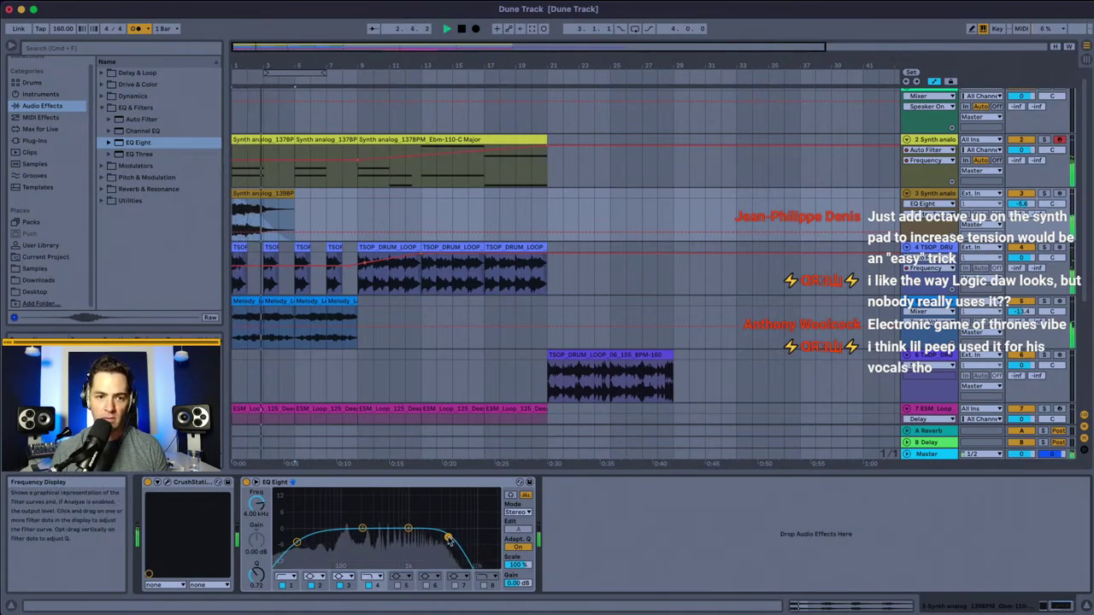
key("space")
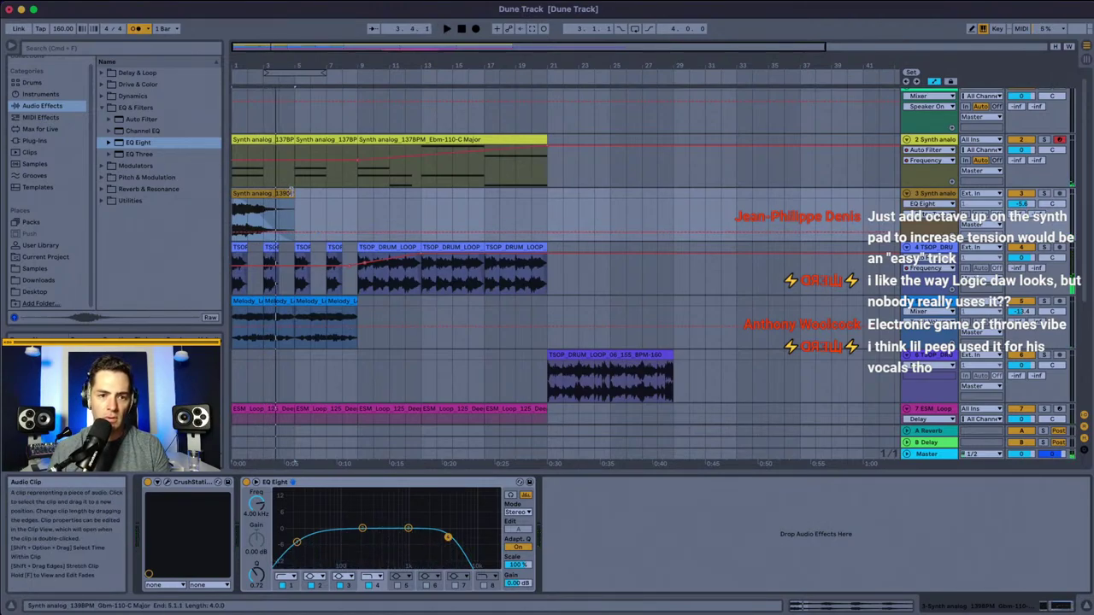
Step: Shorten the 139BPM Synth analog clip to end at bar 3 and place a copy of it at bar 5
left_click_drag(292, 192, 263, 192)
key("space")
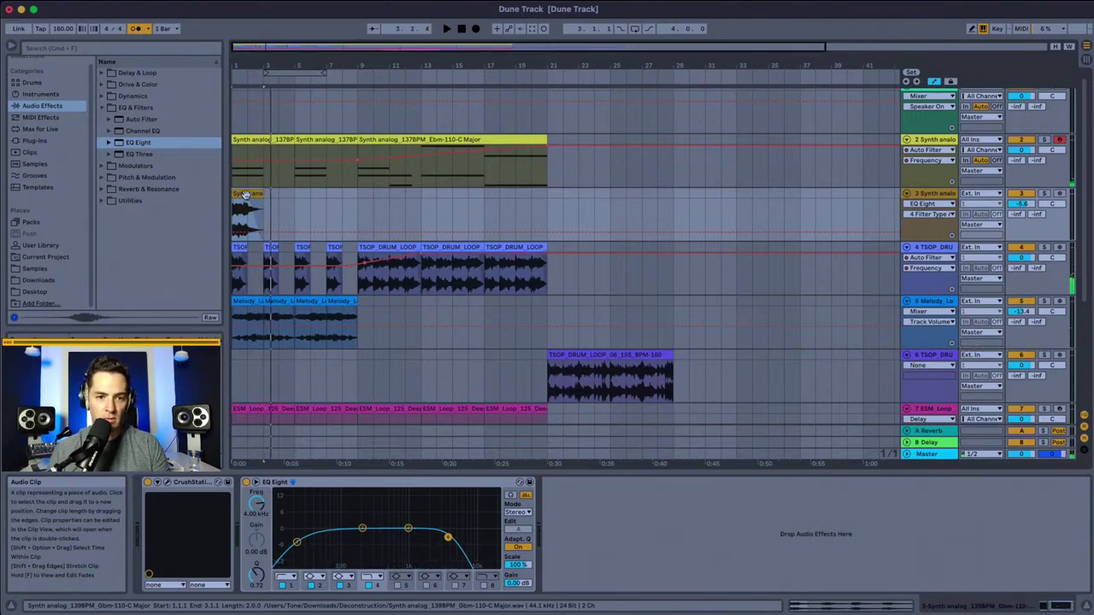
left_click_drag(245, 194, 313, 206)
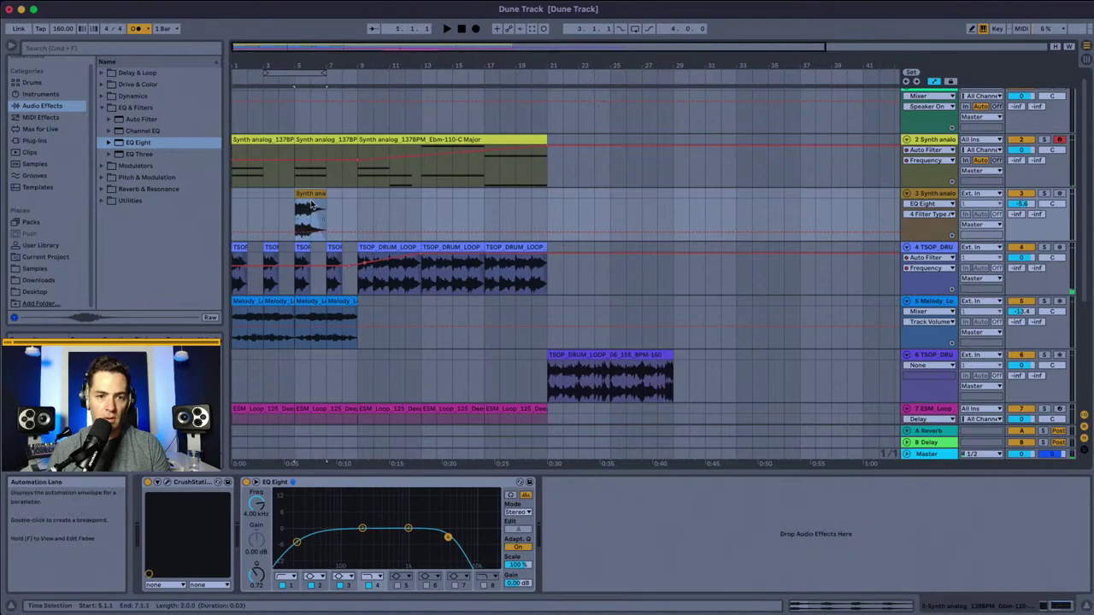
key("ctrl+z")
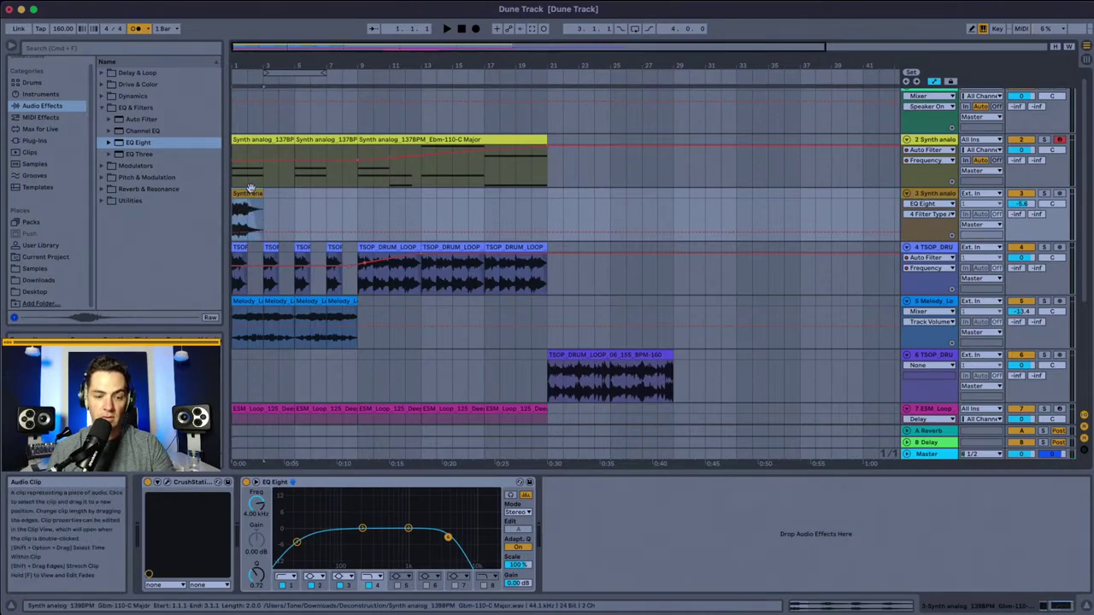
key("ctrl+d")
key("ctrl+d")
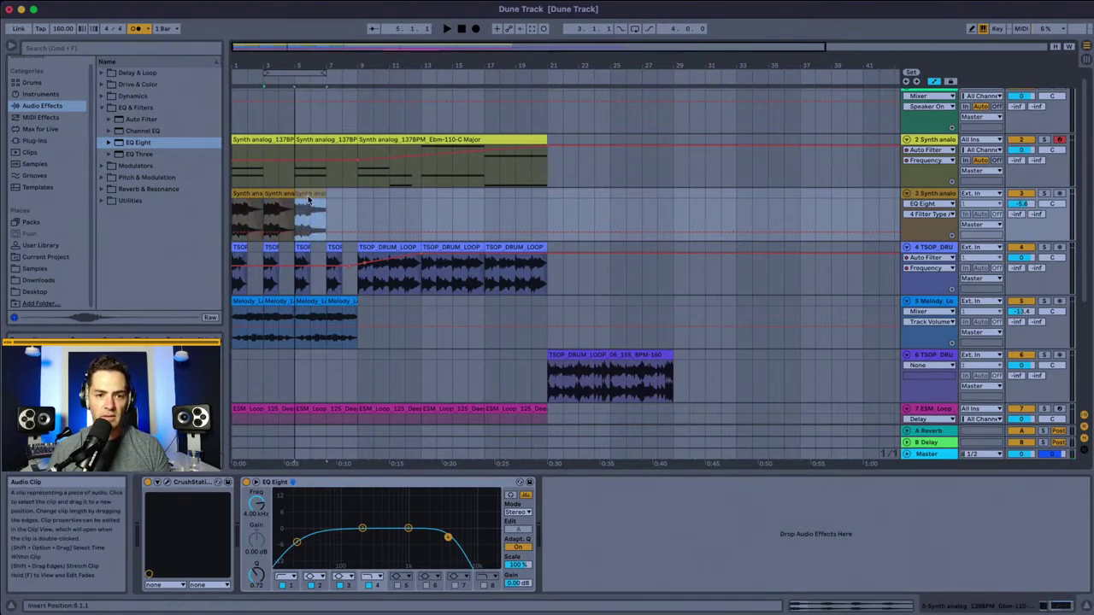
key("ctrl+z")
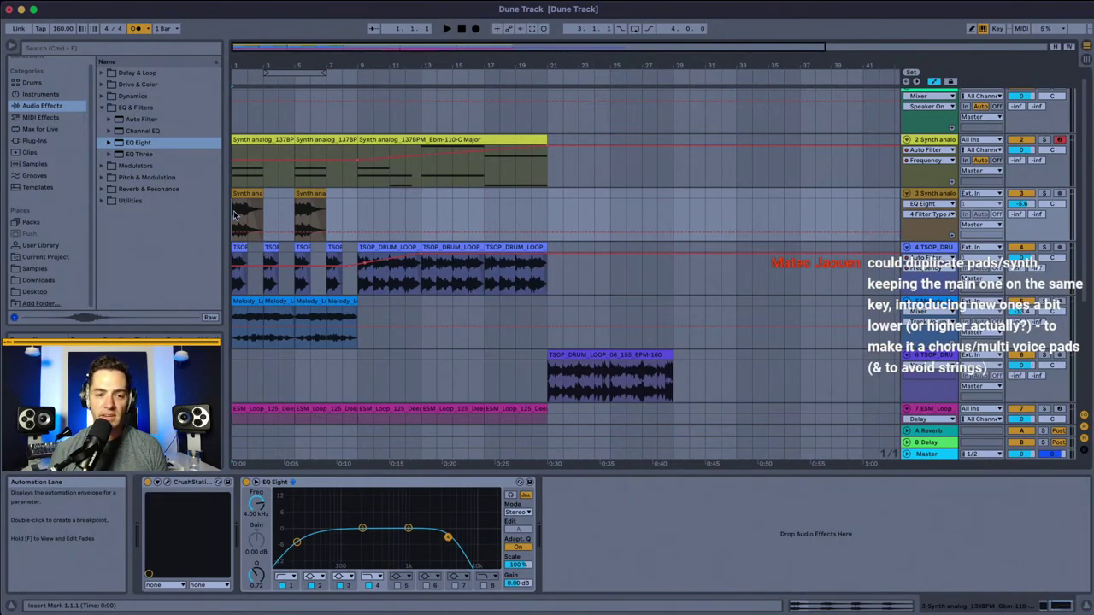
key("space")
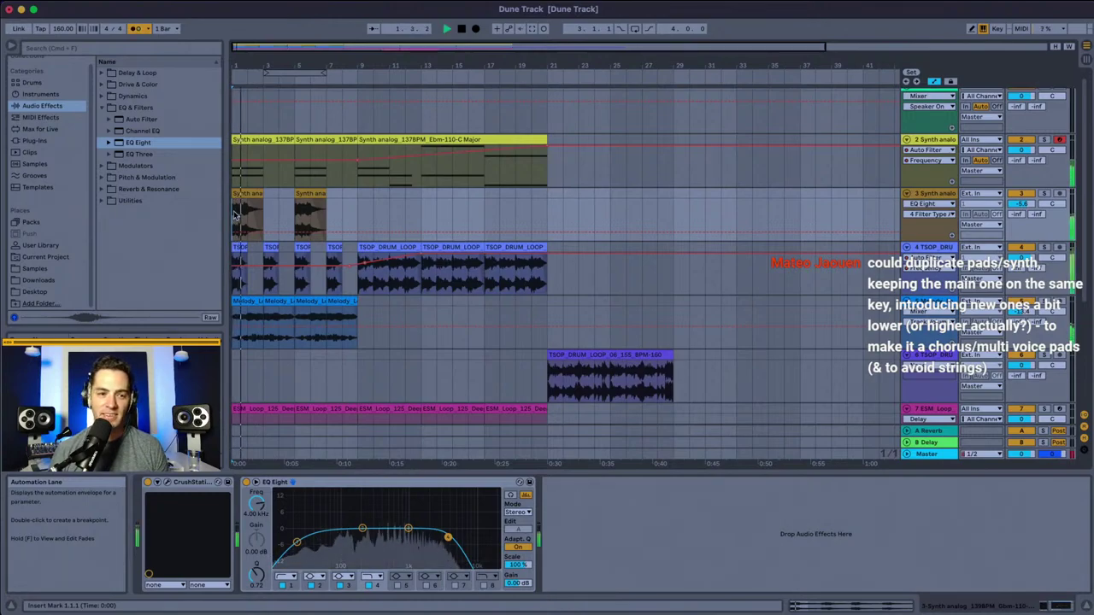
Step: Add the TAL-Reverb-3 plug-in from TAL-Togu Audio Line to the 139BPM Synth analog track after its EQ Eight
left_click(43, 141)
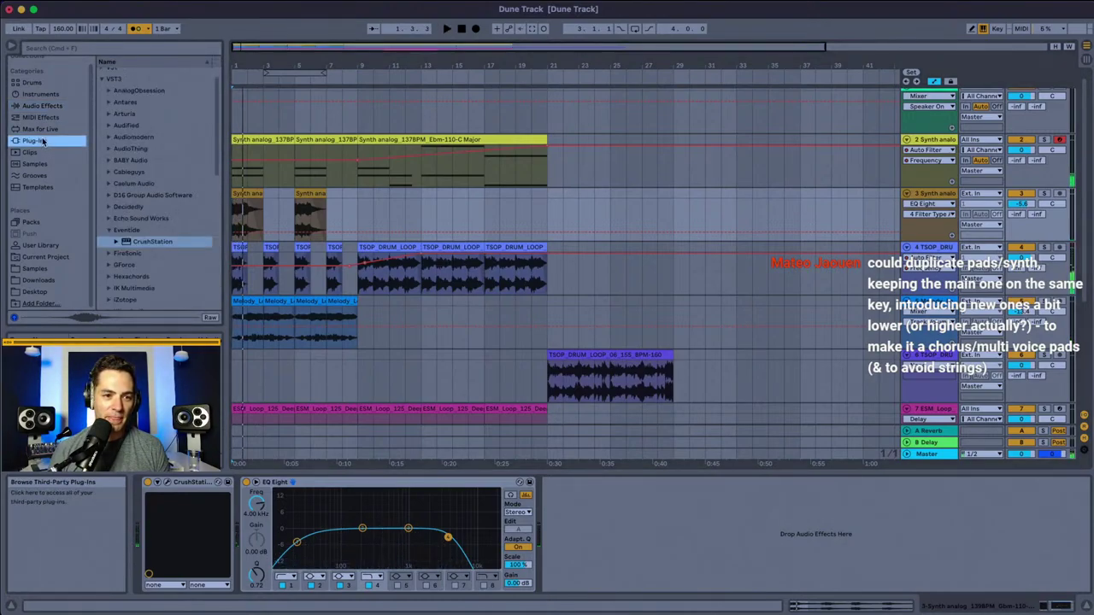
scroll(144, 172, "down", 8)
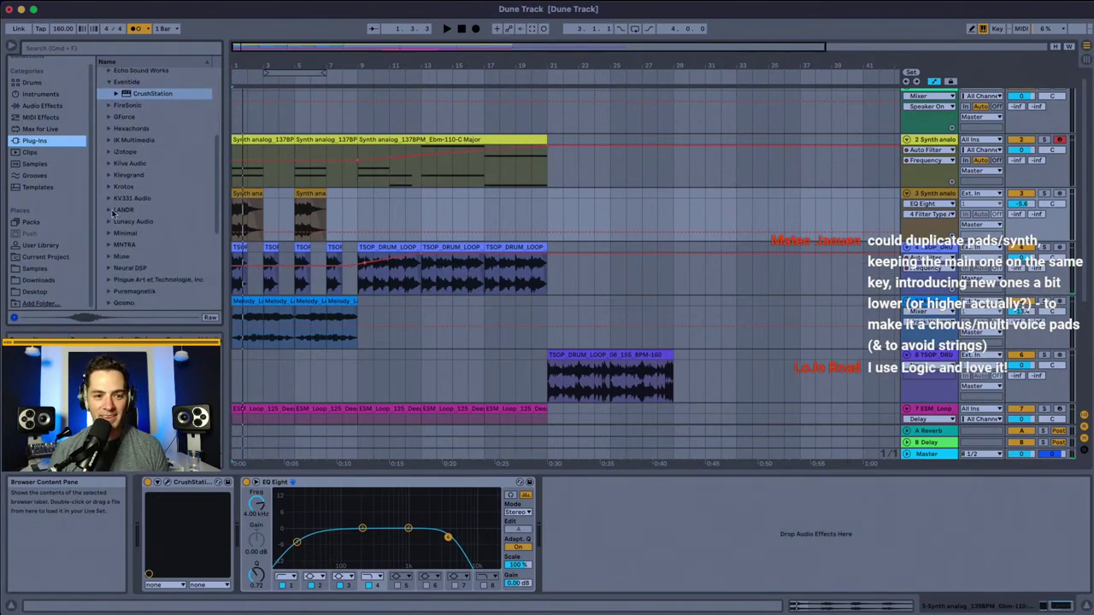
scroll(151, 207, "up", 6)
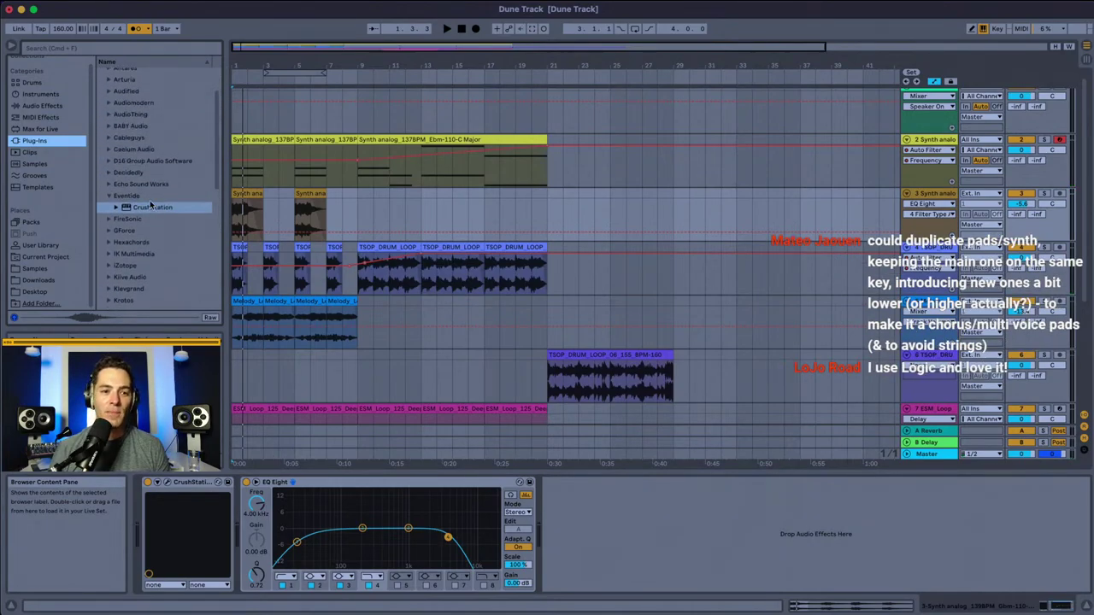
scroll(129, 137, "up", 3)
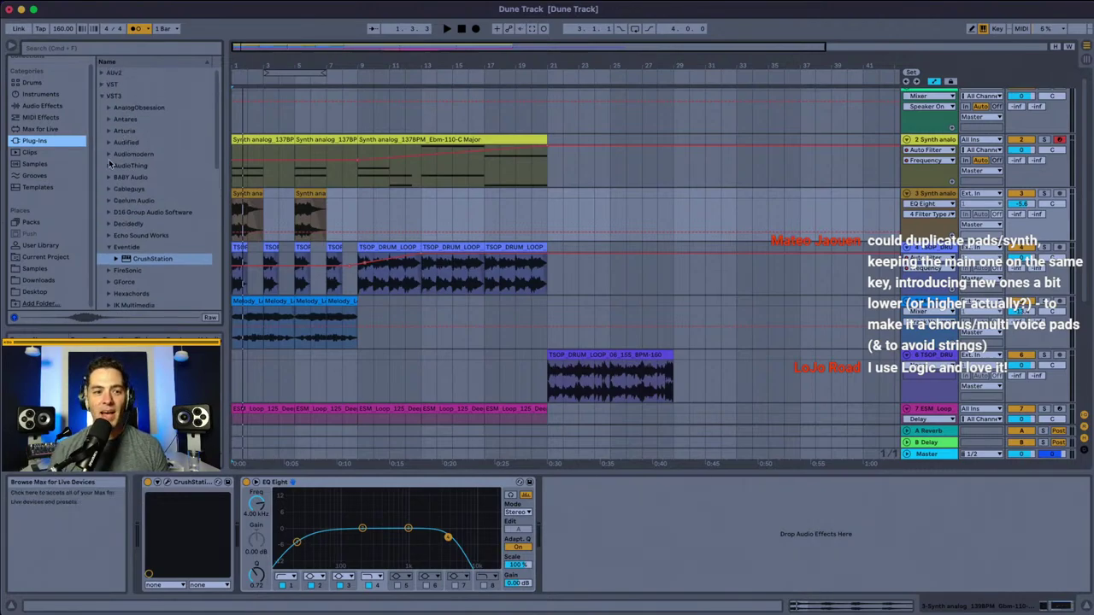
scroll(118, 209, "down", 10)
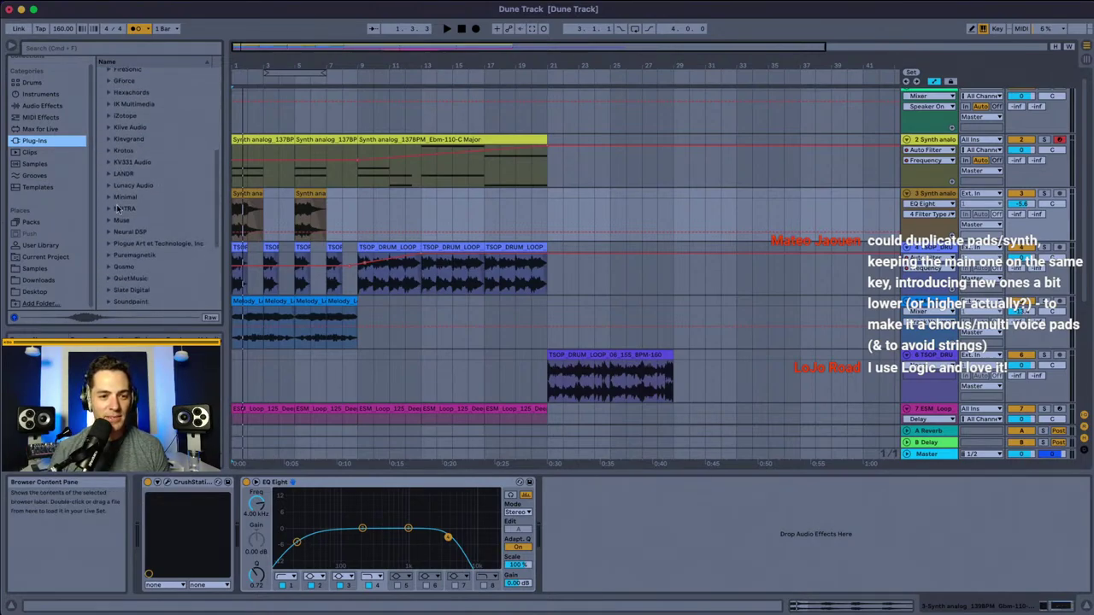
scroll(113, 261, "down", 6)
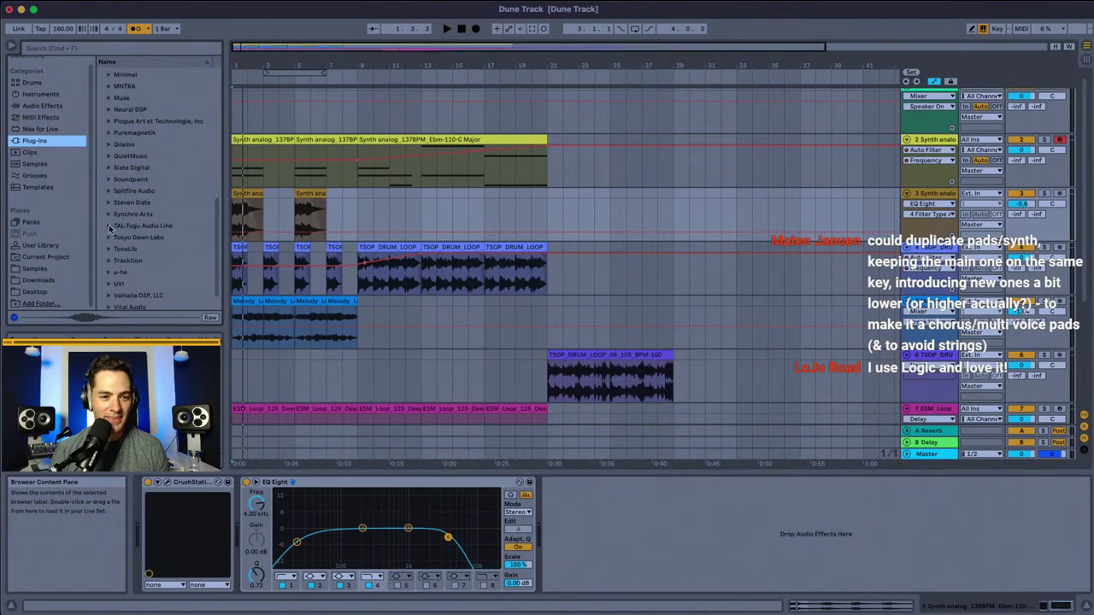
left_click(109, 226)
left_click_drag(280, 226, 282, 227)
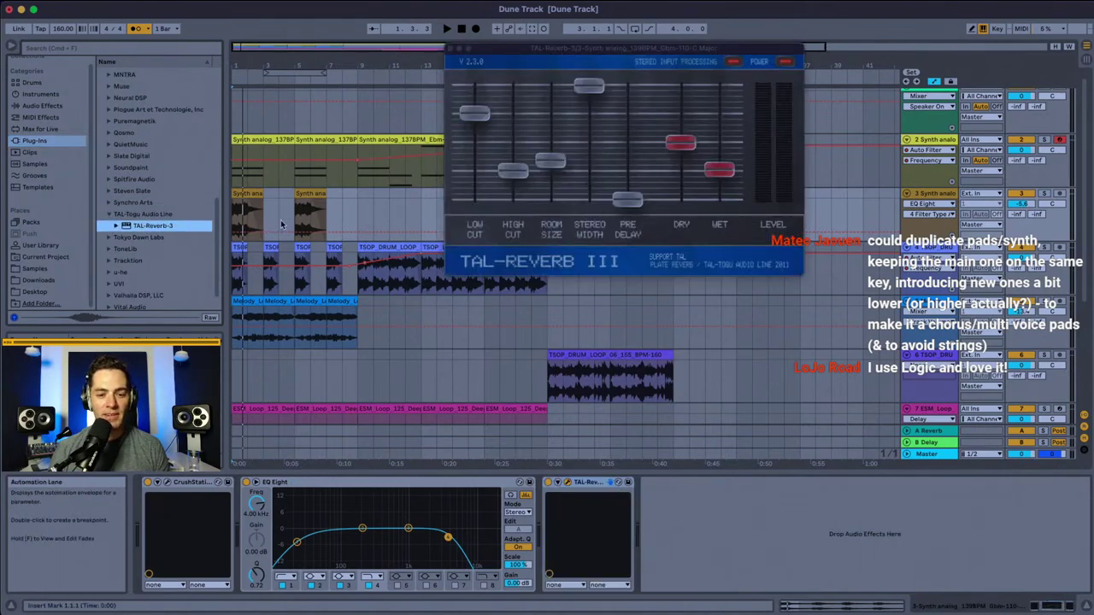
Step: Solo the 139BPM Synth analog track and, while listening, set the reverb's wet level to about -0.62 dB and room size to 0.519
left_click_drag(720, 186, 720, 189)
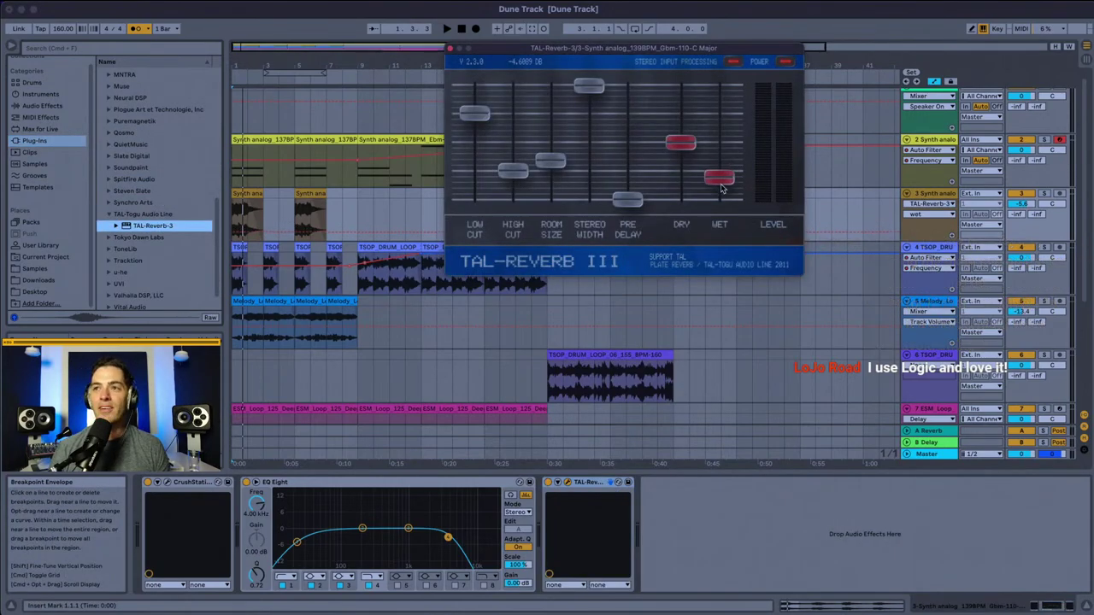
left_click(233, 210)
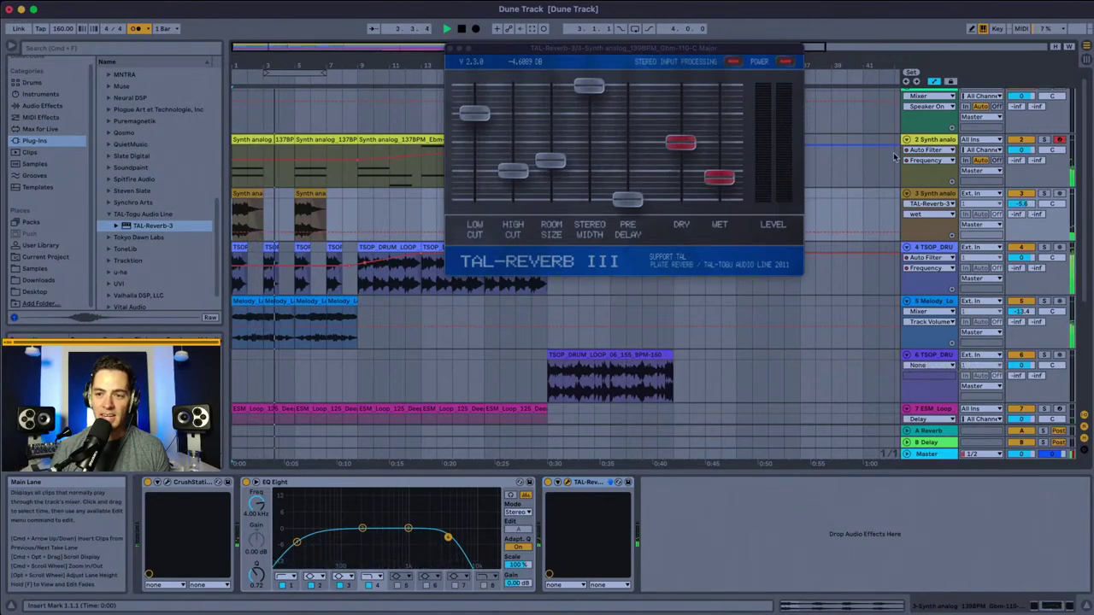
left_click(1043, 194)
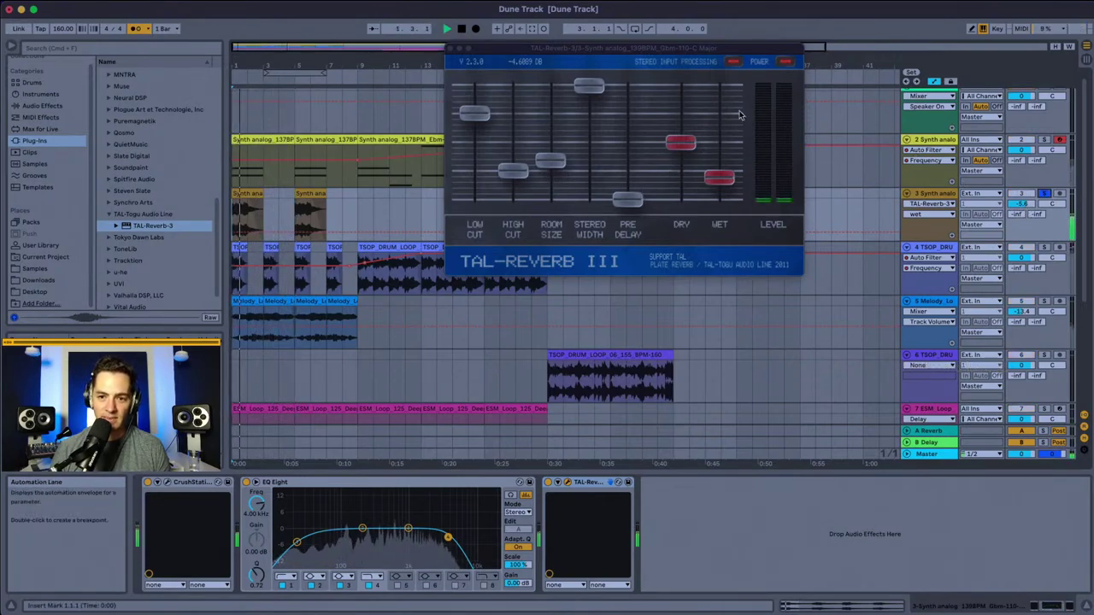
left_click_drag(719, 177, 722, 145)
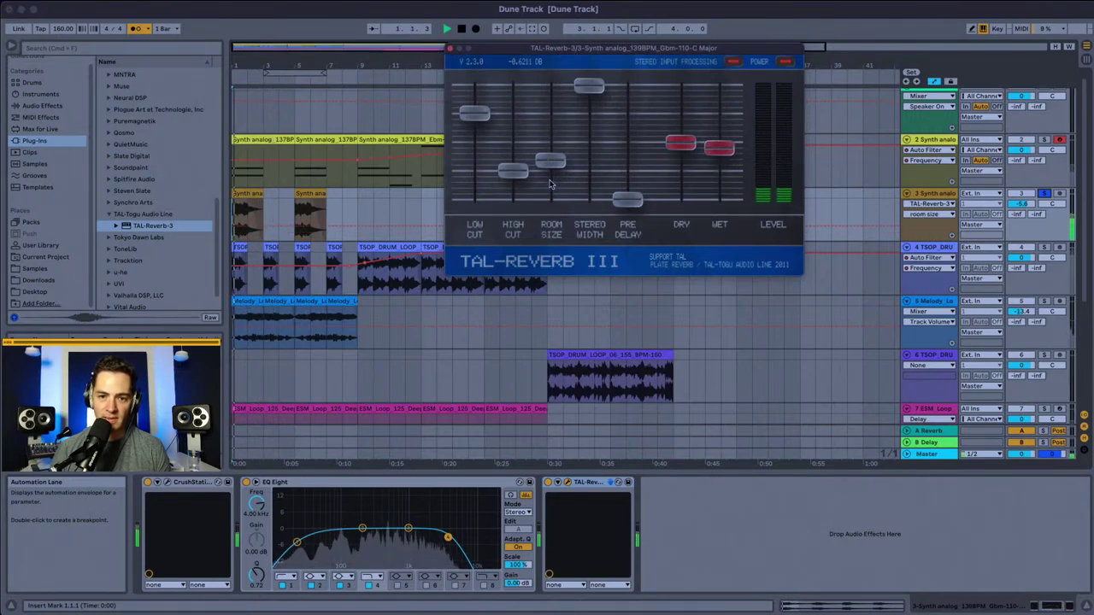
left_click_drag(551, 161, 555, 139)
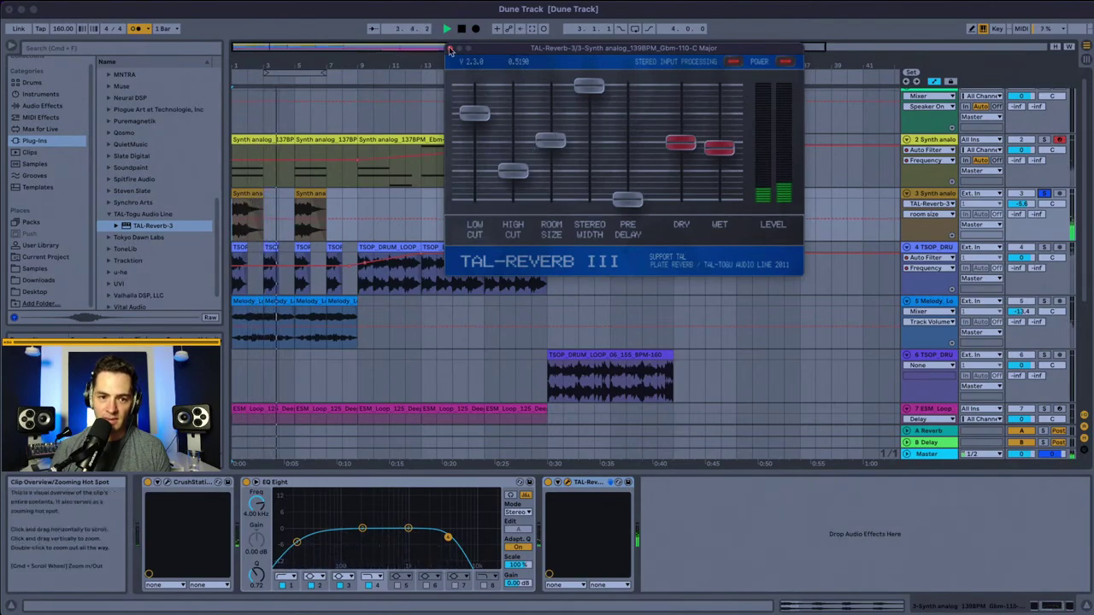
left_click(450, 49)
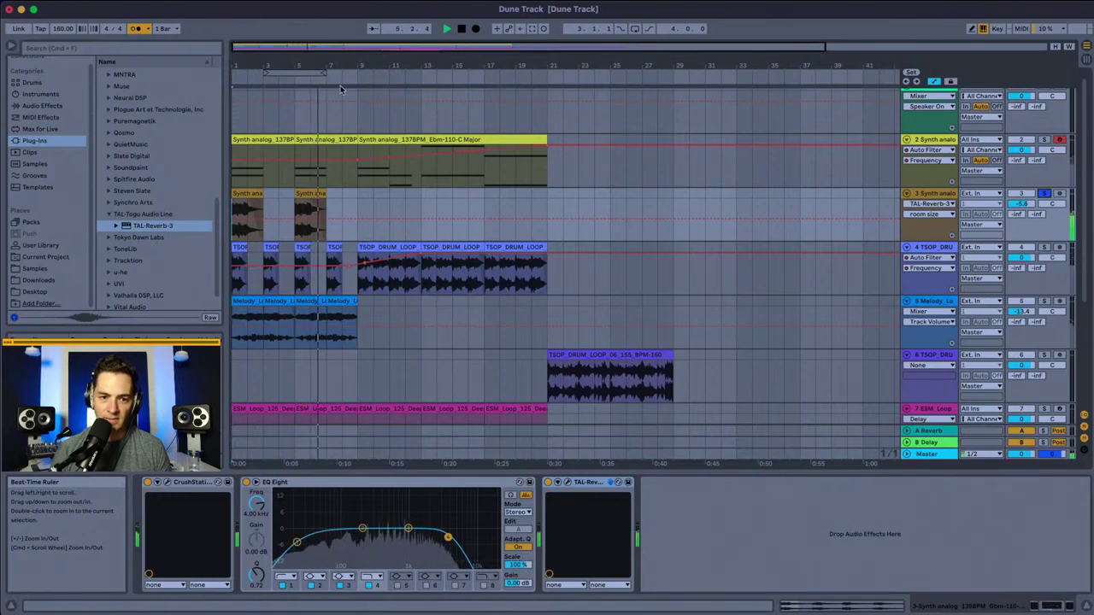
key("space")
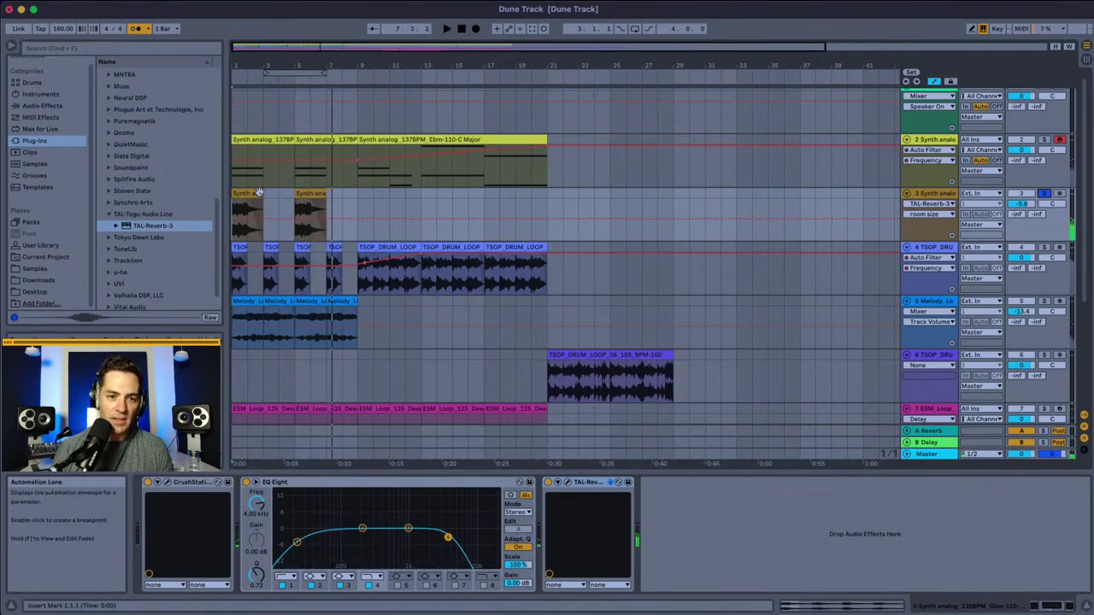
Step: Lengthen the two 139BPM Synth analog clips by one bar each, ending at bars 4 and 8
left_click(265, 194)
left_click_drag(269, 194, 282, 195)
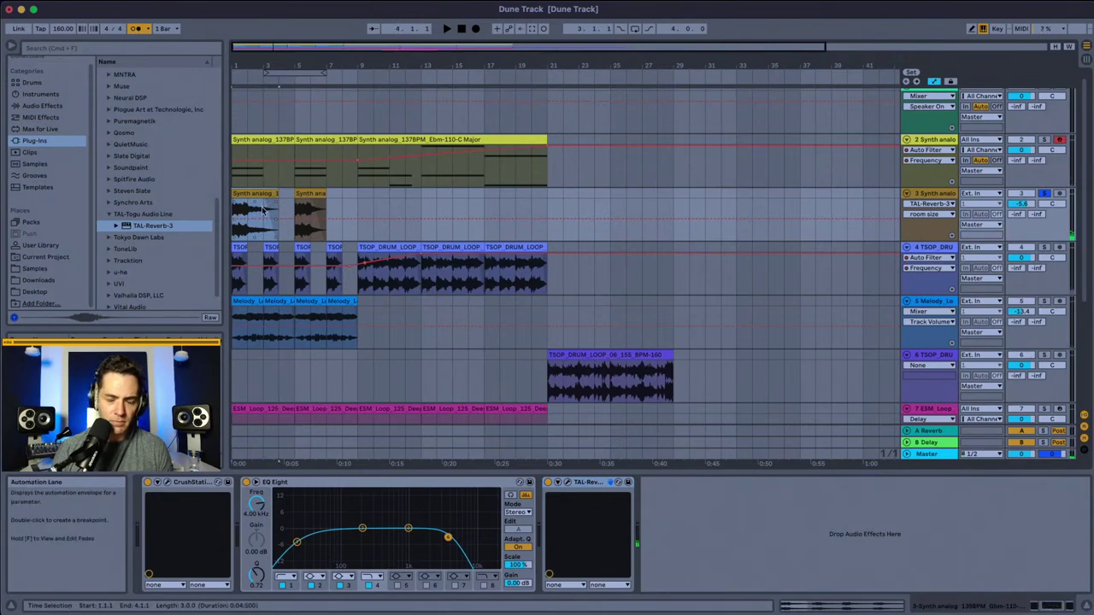
left_click(327, 196)
left_click_drag(328, 196, 341, 194)
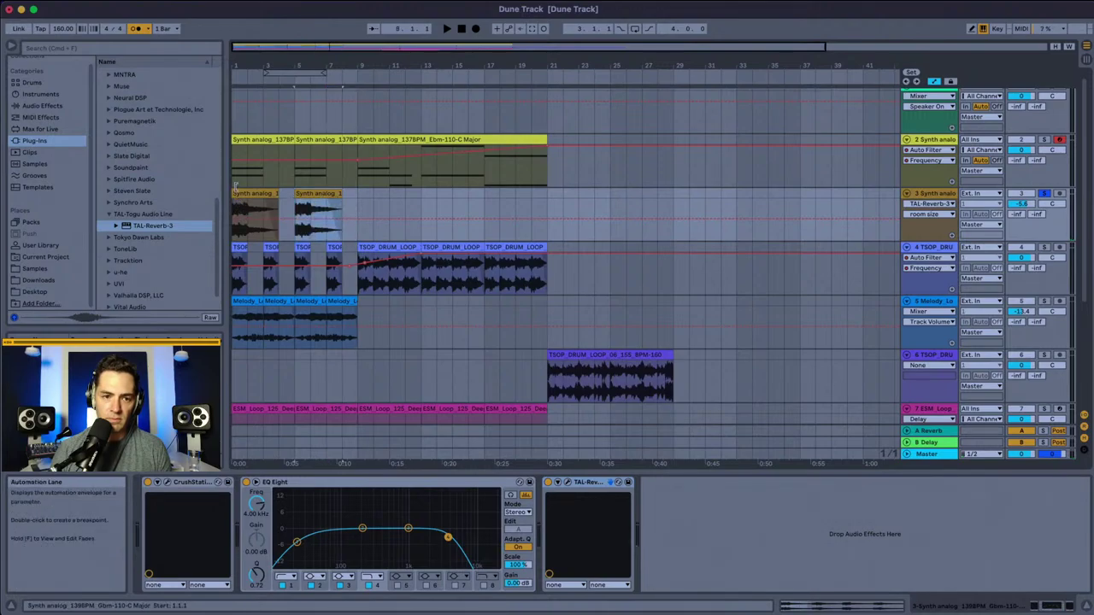
Step: Play the arrangement from bar 1 and unsolo the 139BPM Synth analog track to hear it in the full mix
left_click(236, 183)
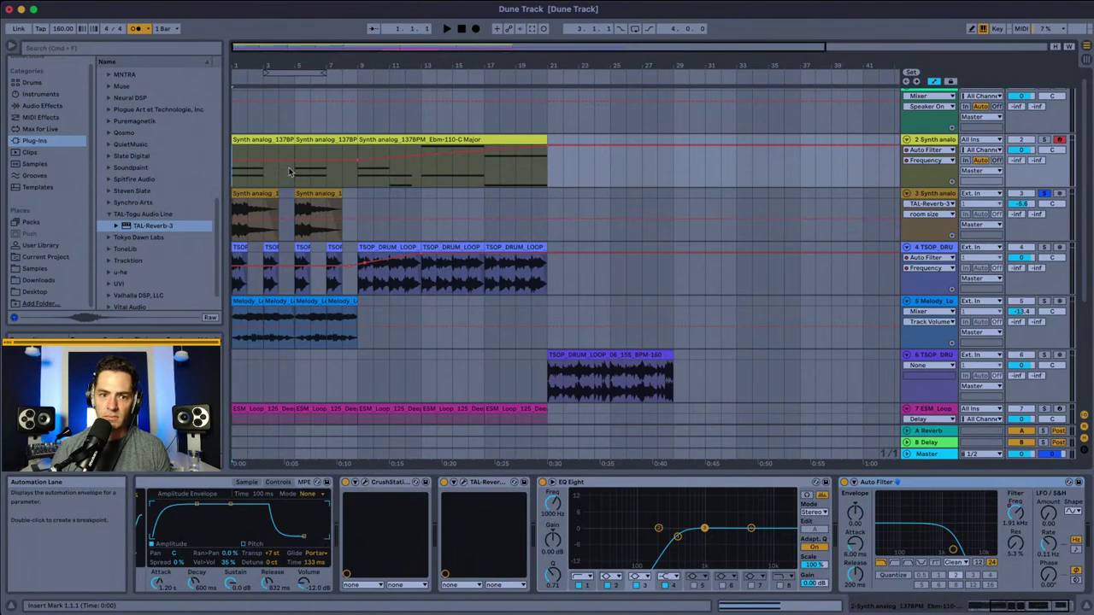
key("space")
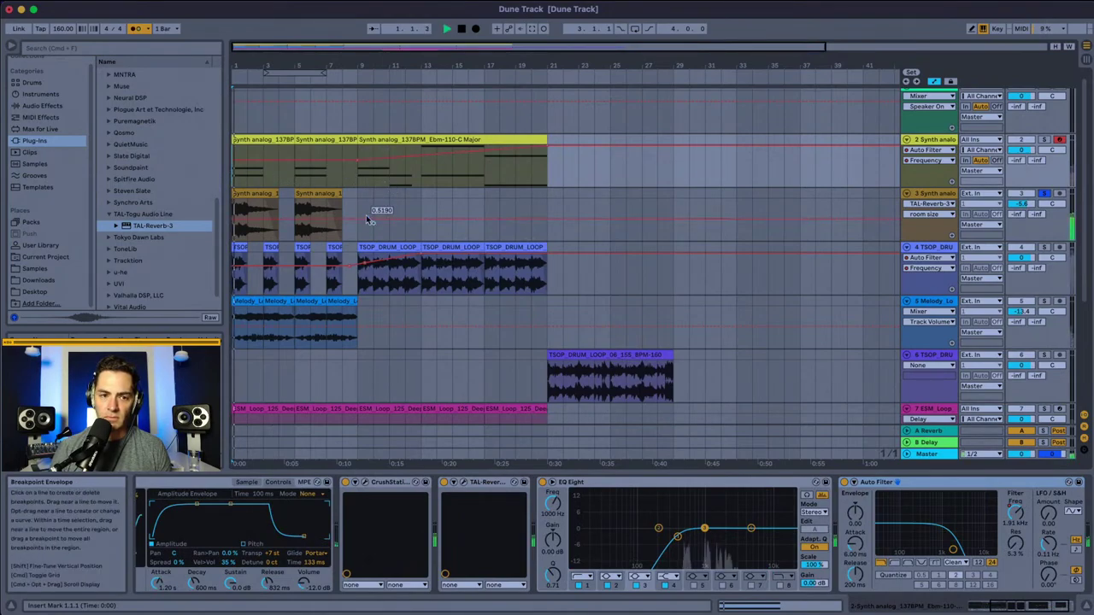
left_click(1044, 196)
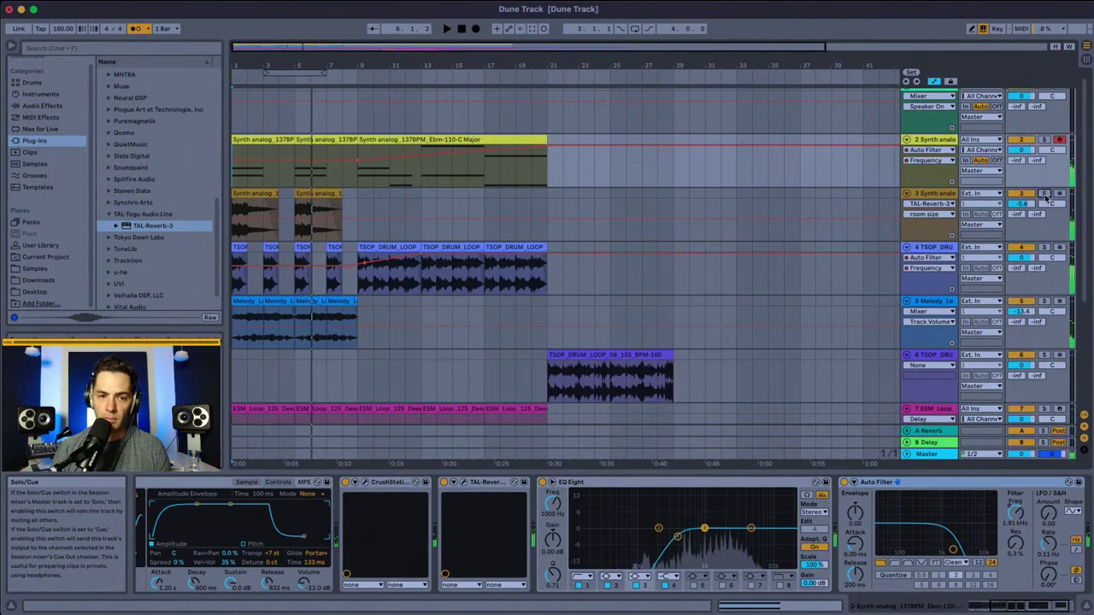
key("space")
key("space")
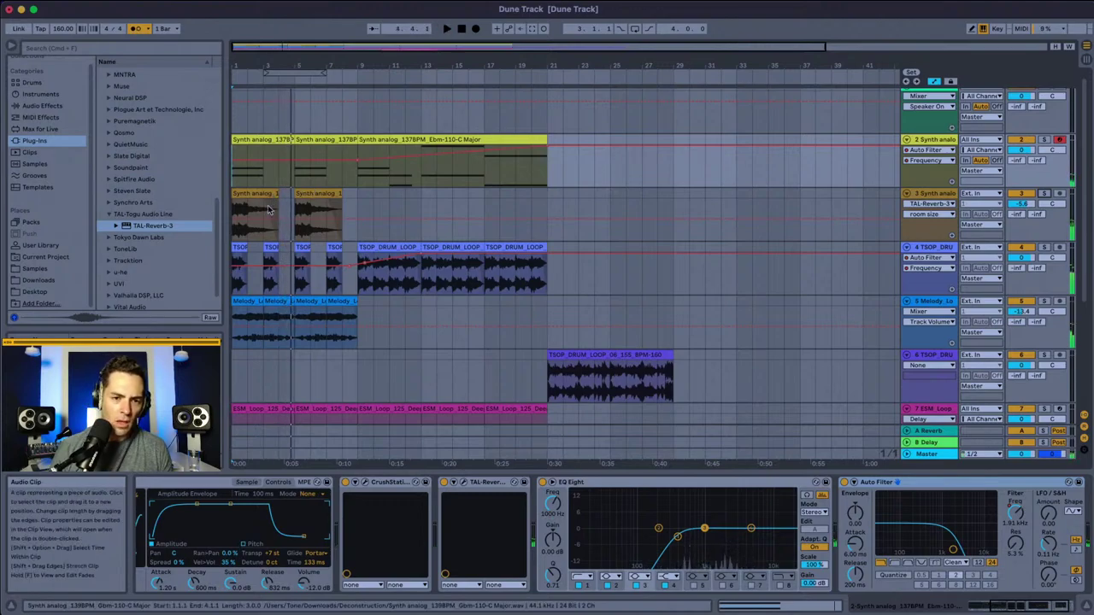
Step: Turn off the computer MIDI keyboard and hide the automation lanes in the arrangement
left_click(205, 8)
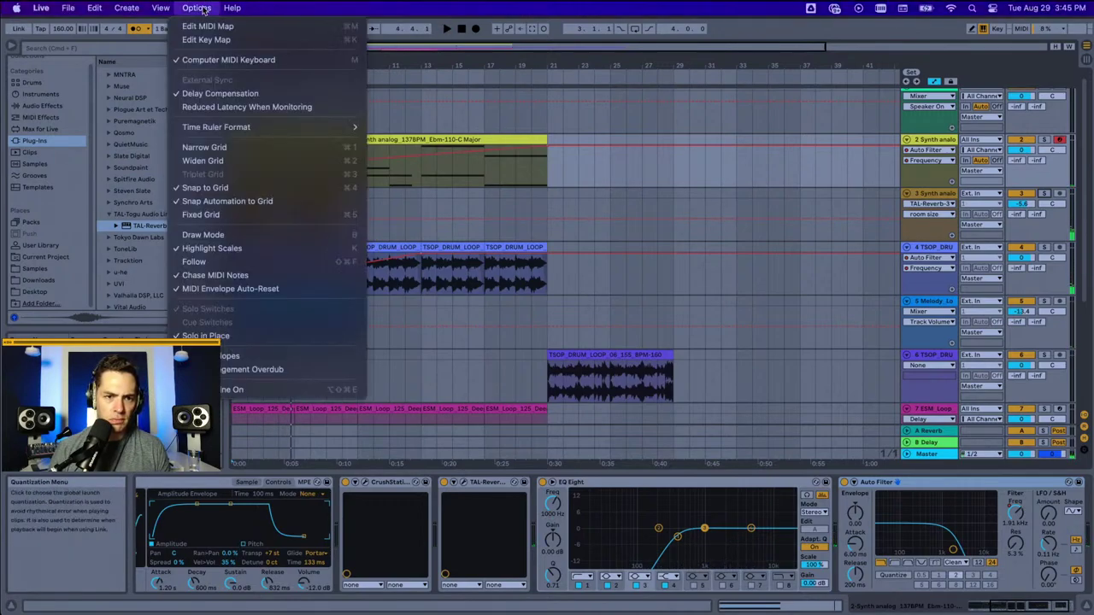
left_click(198, 61)
key("a")
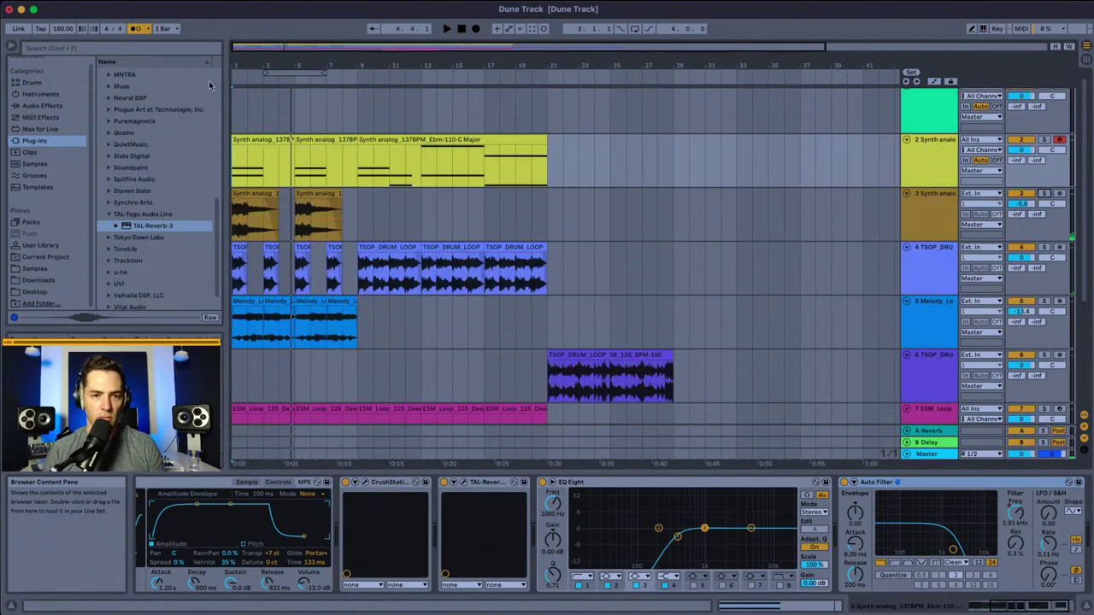
Step: Extend the two 139BPM Synth analog clips to bars 5 and 9, with the first clip's fade-out starting shortly after bar 2
mouse_move(240, 59)
left_mouse_down()
mouse_move(256, 98)
mouse_move(348, 206)
mouse_move(466, 195)
mouse_move(310, 205)
left_mouse_up()
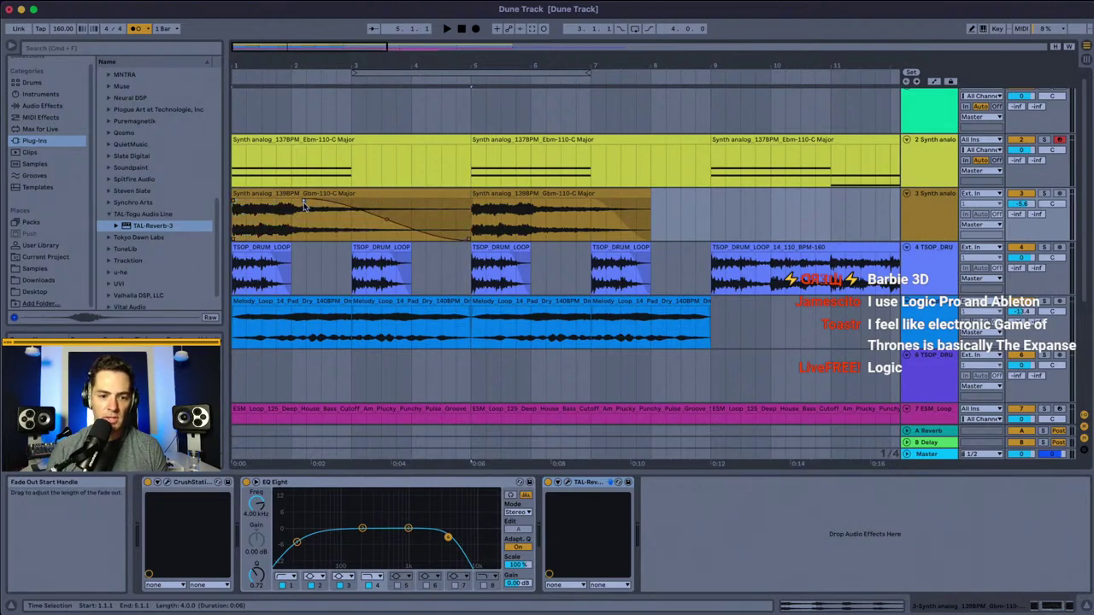
key("space")
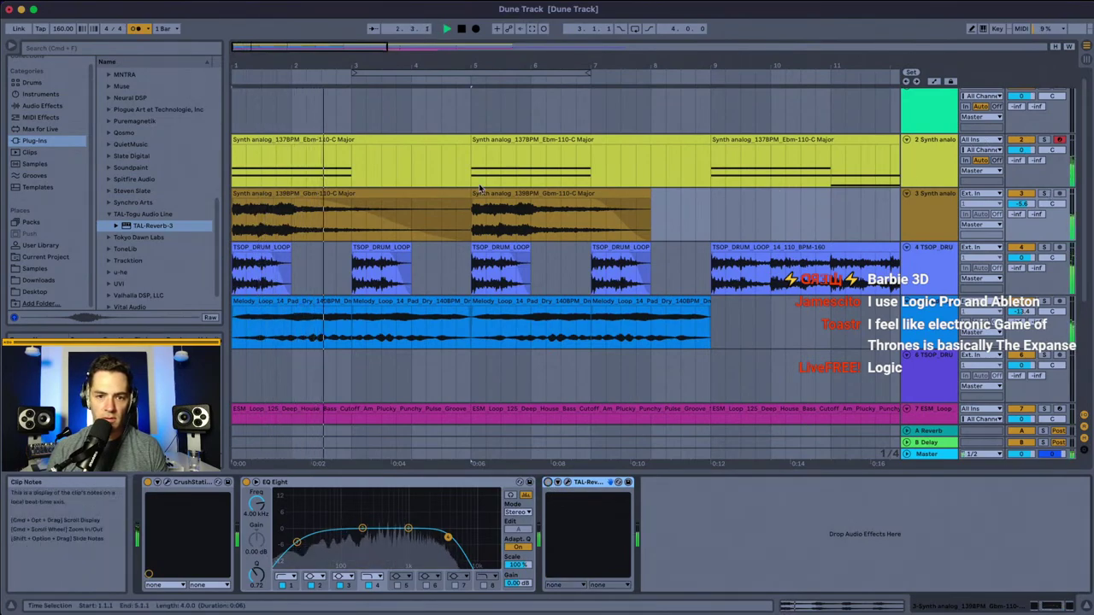
left_click(622, 193)
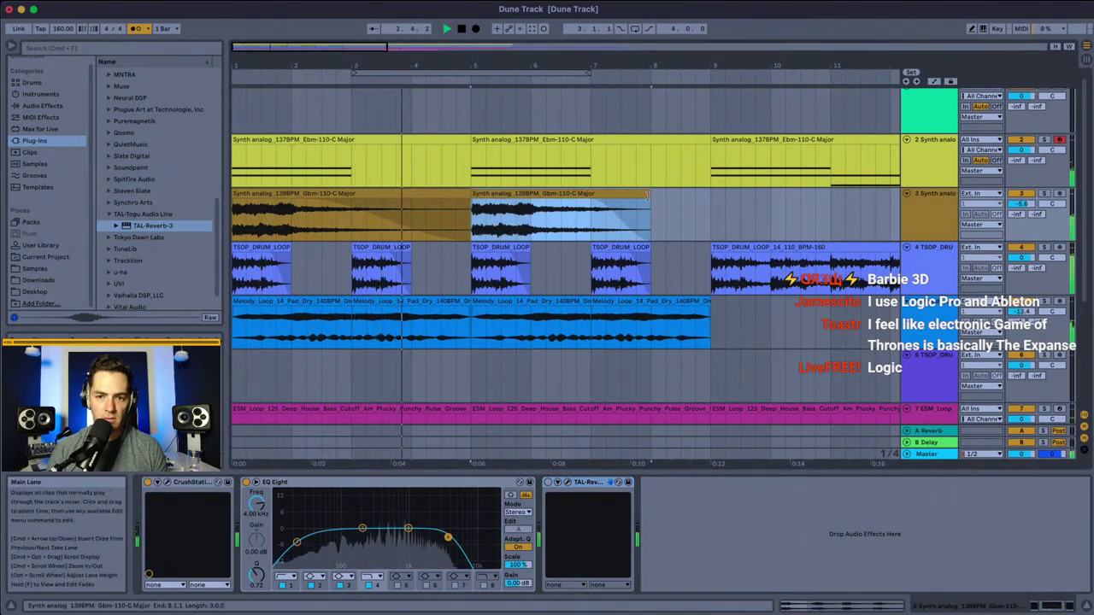
left_click_drag(650, 194, 711, 195)
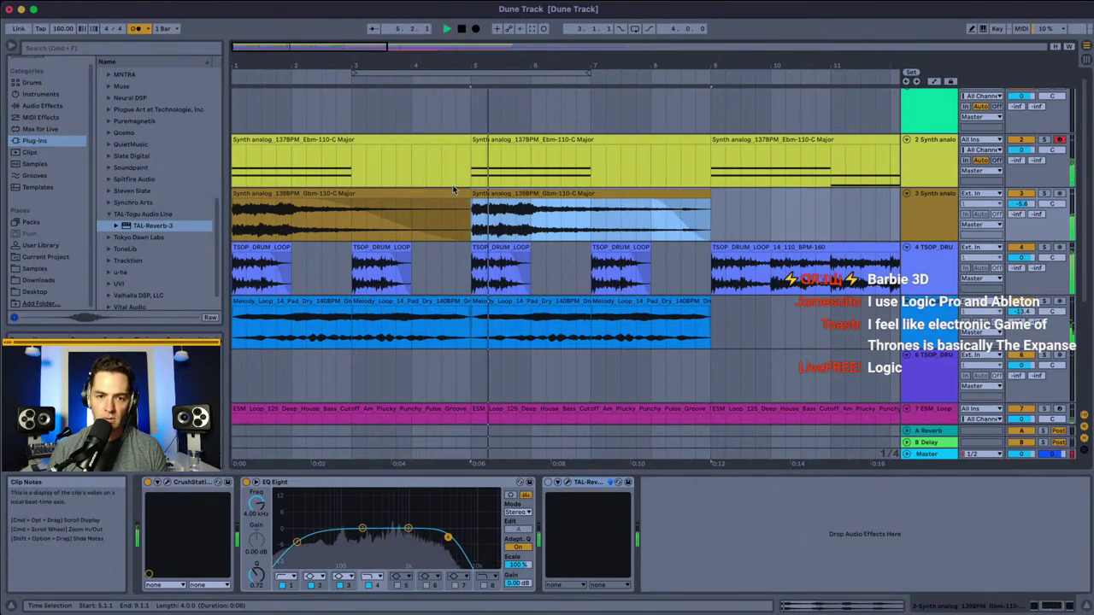
Step: Bend the first 139BPM Synth analog clip's fade-out curve downward and give the second clip a similar curved fade-out starting about bar 6
left_click_drag(469, 194, 306, 196)
left_click_drag(386, 219, 379, 233)
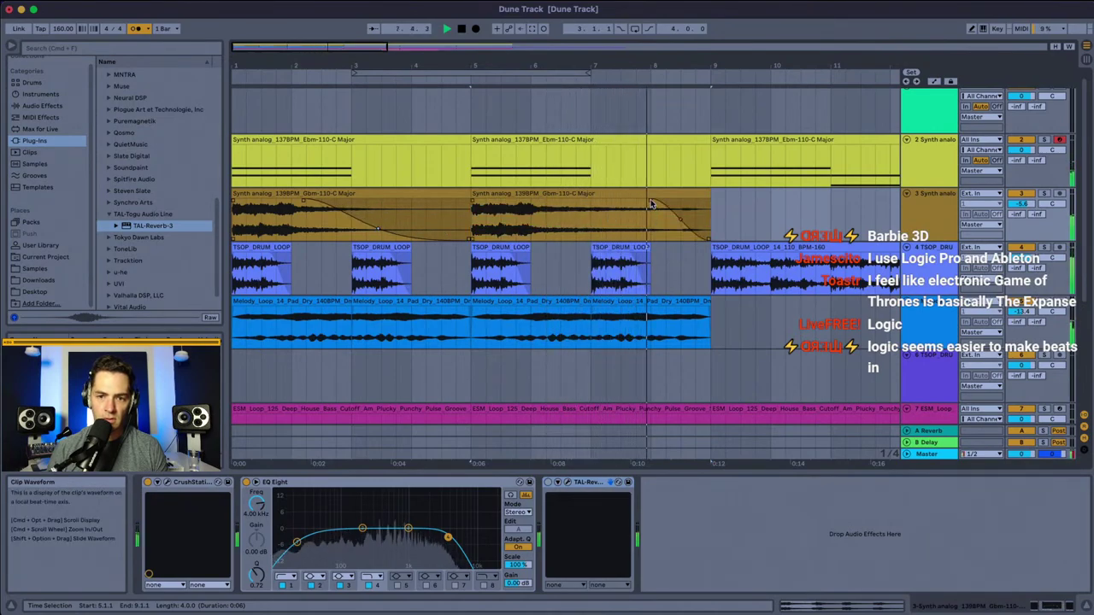
left_click_drag(651, 204, 534, 201)
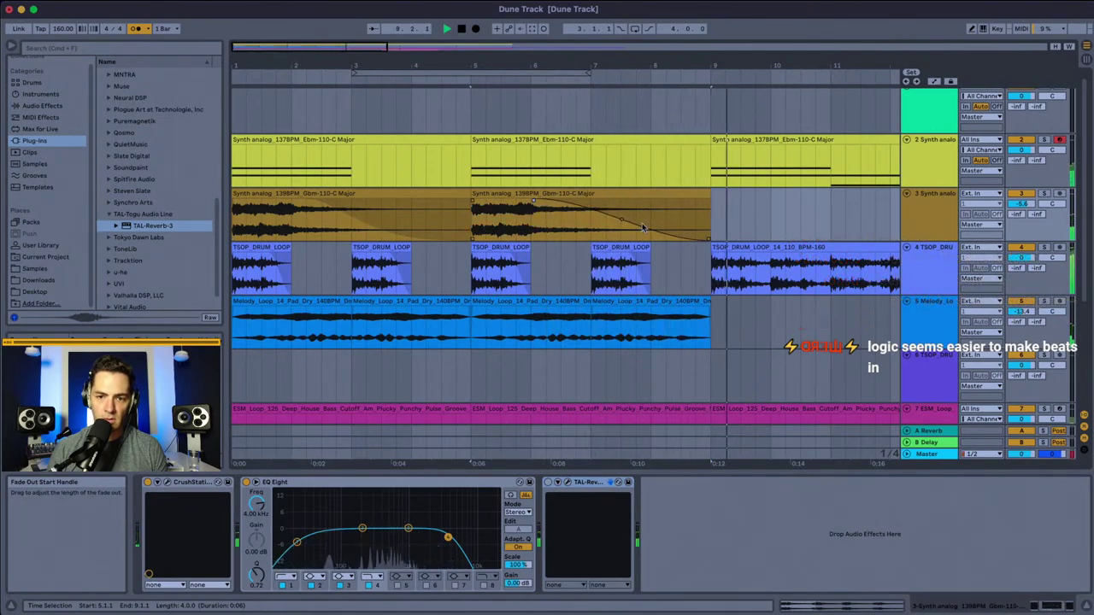
left_click_drag(612, 220, 613, 231)
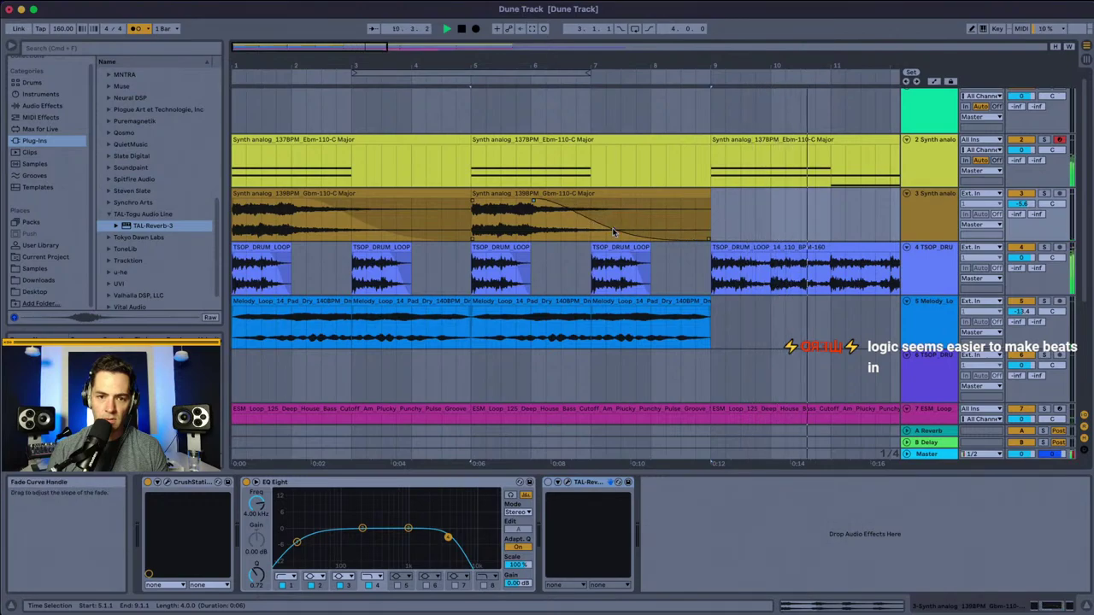
Step: Duplicate the second 139BPM Synth analog clip twice to fill bars 9 to 17 and set the playback start at bar 9
left_click_drag(300, 70, 301, 62)
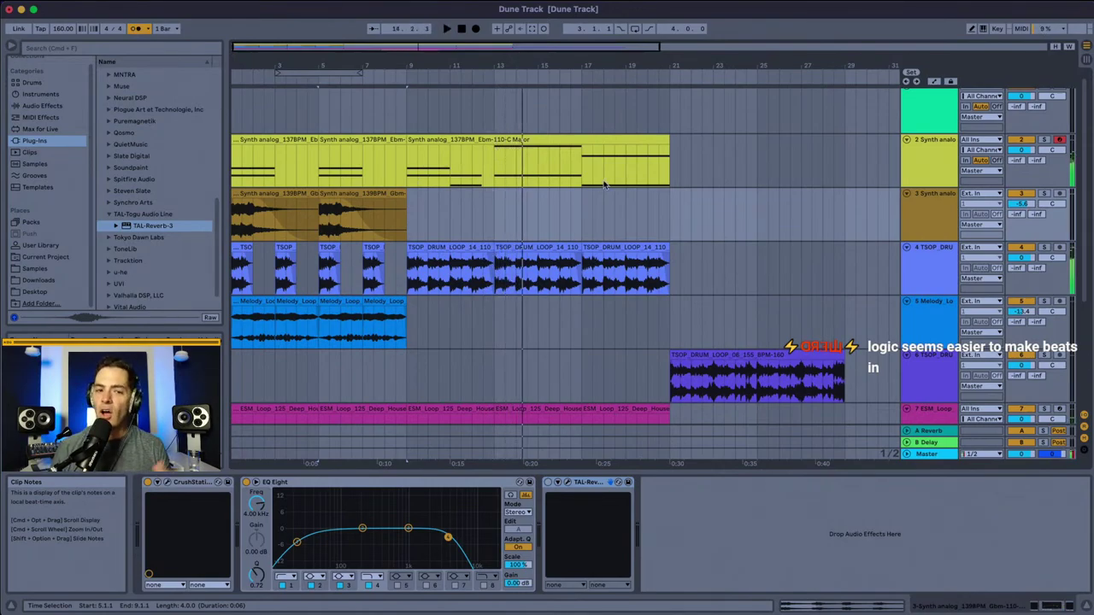
left_click(355, 193)
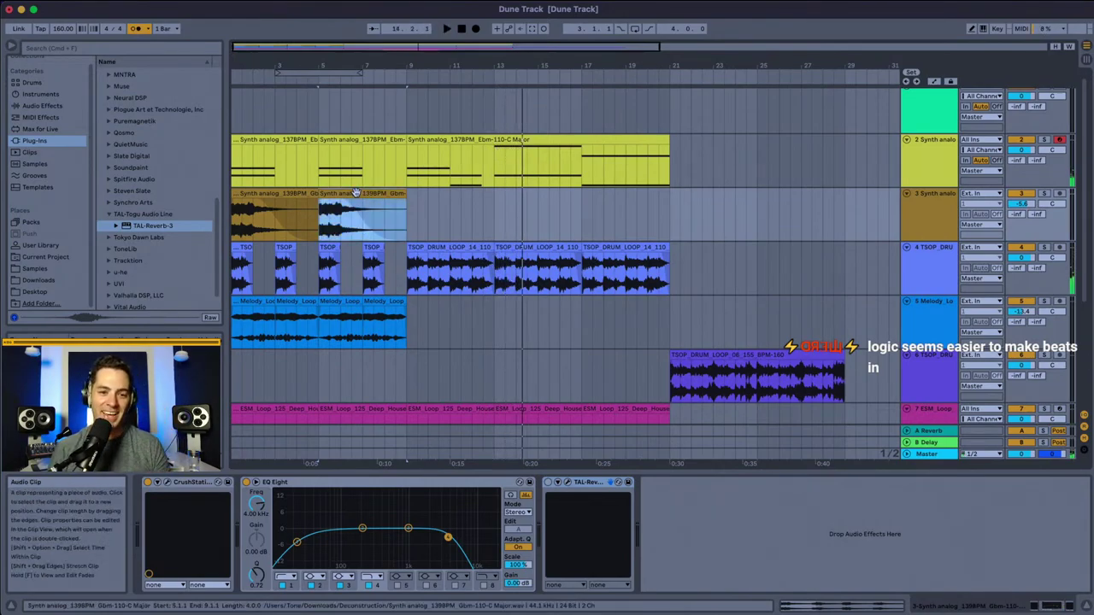
key("super+d")
key("super+d")
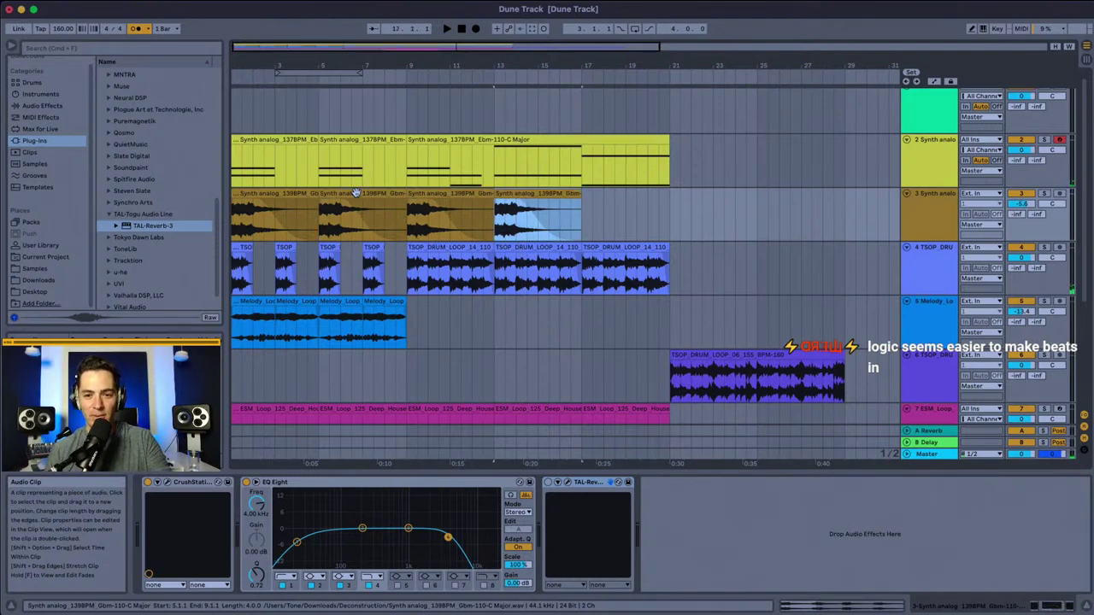
left_click(407, 221)
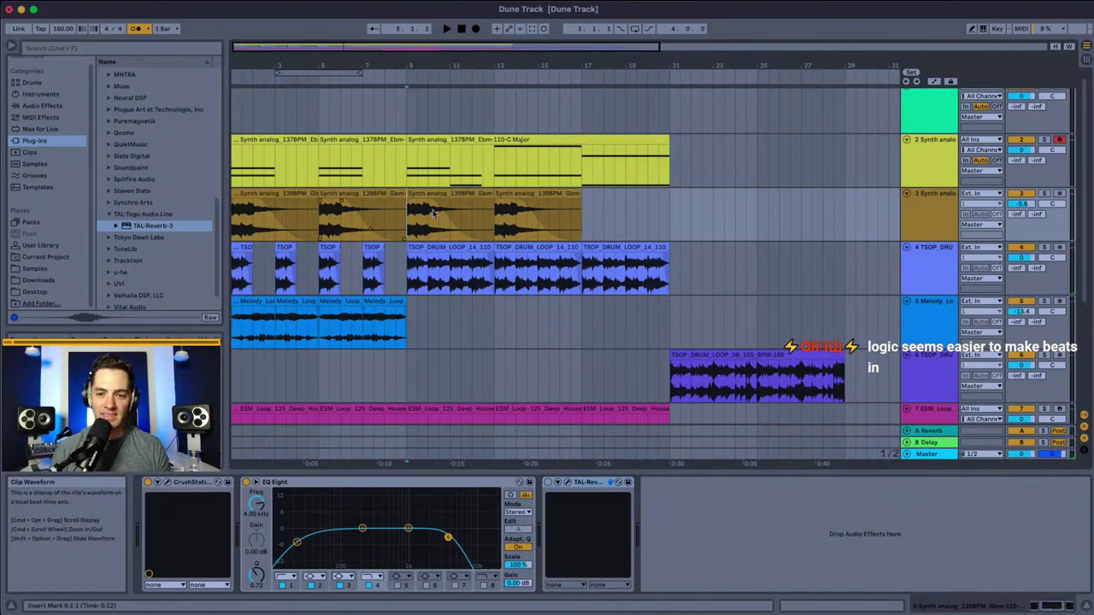
scroll(435, 207, "down", 5)
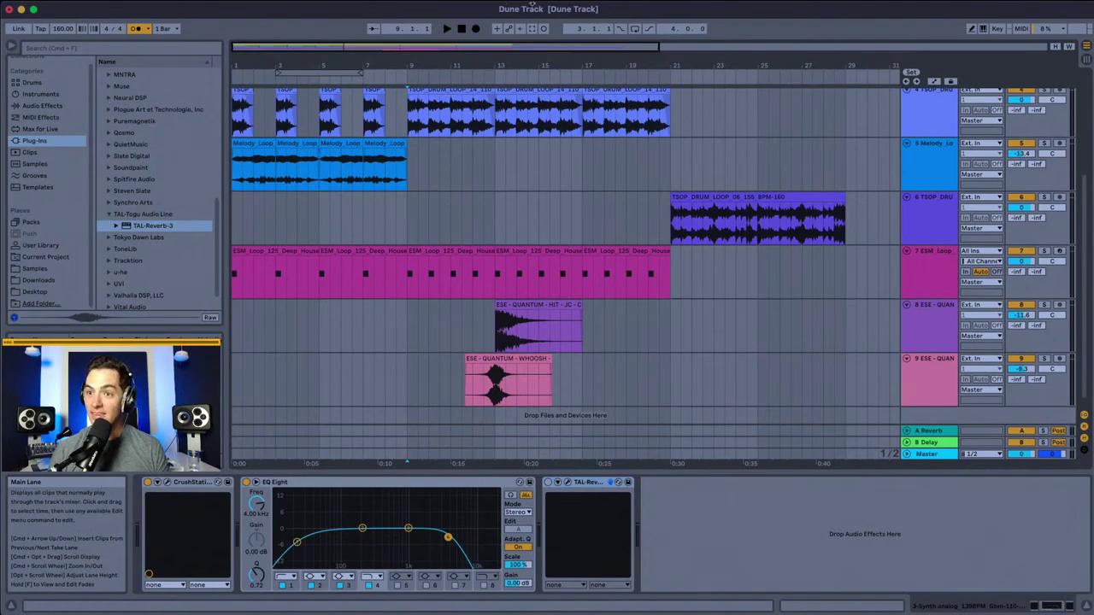
mouse_move(531, 4)
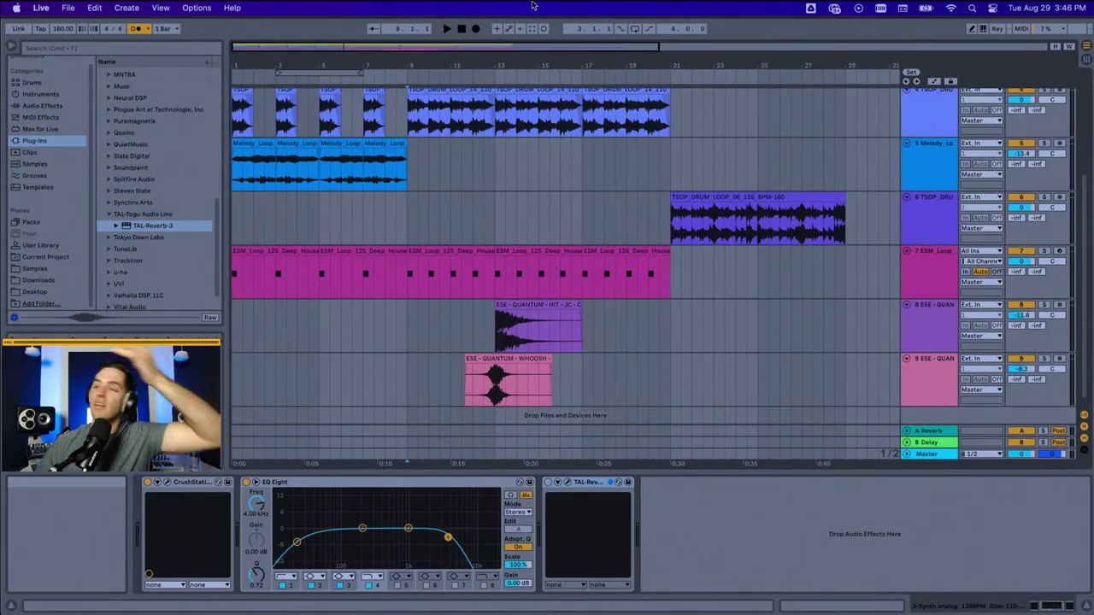
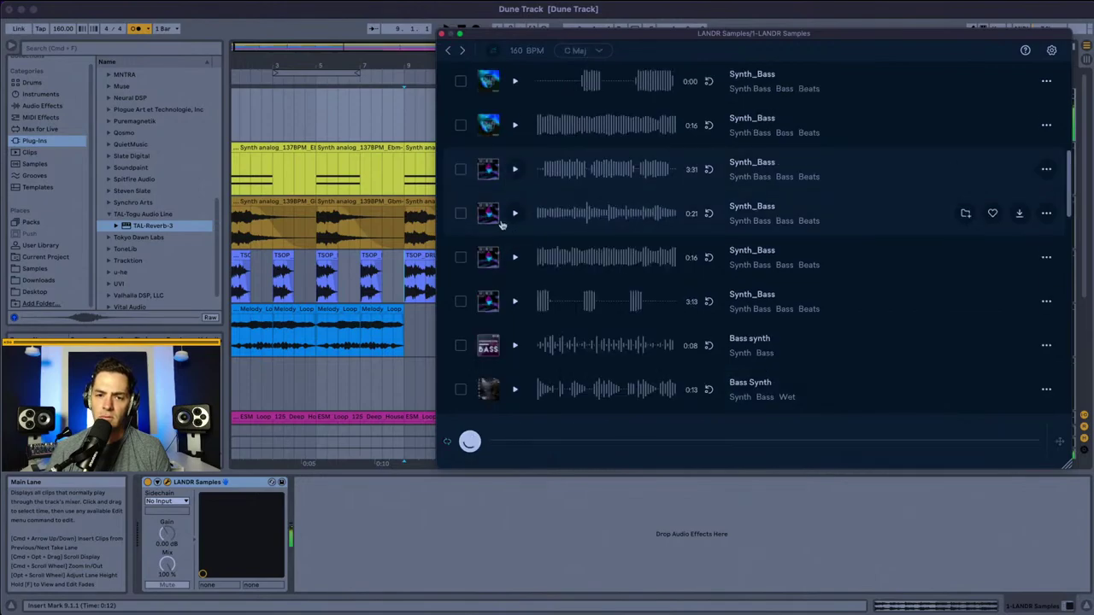
Step: Preview the 8-second Bass synth sample and the 13-second Wet and Dry Bass Synth samples in LANDR Samples
left_click(404, 11)
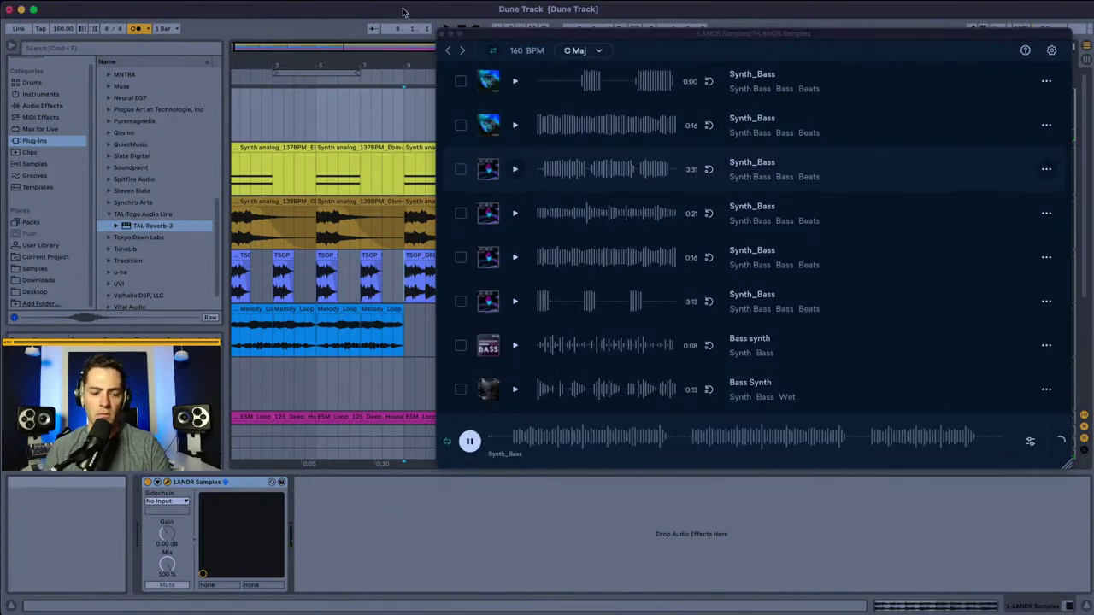
scroll(597, 186, "down", 3)
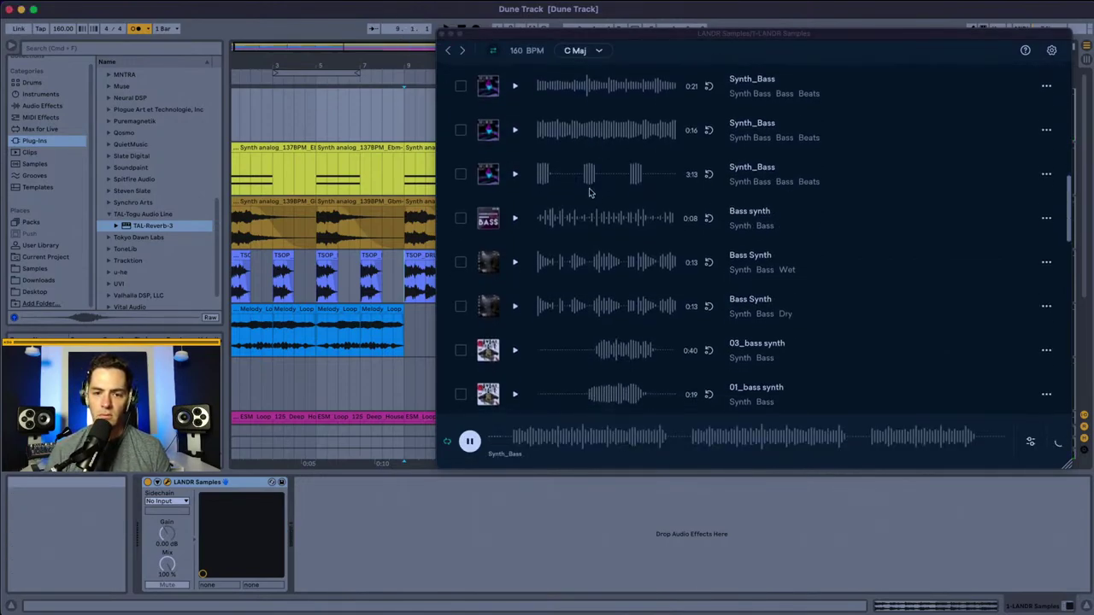
left_click(516, 221)
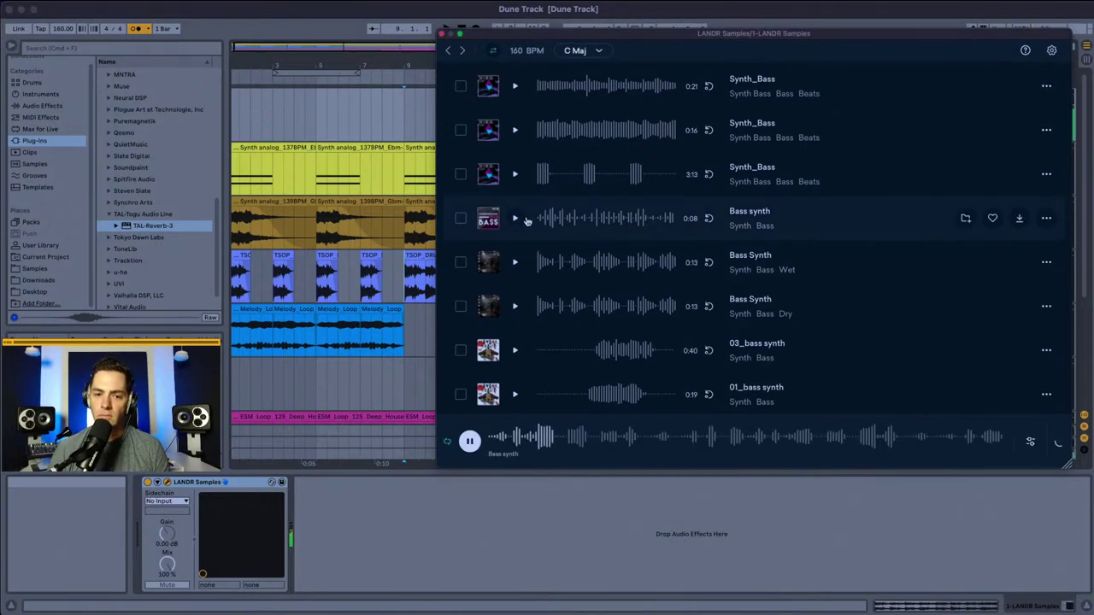
left_click(513, 263)
scroll(597, 279, "down", 1)
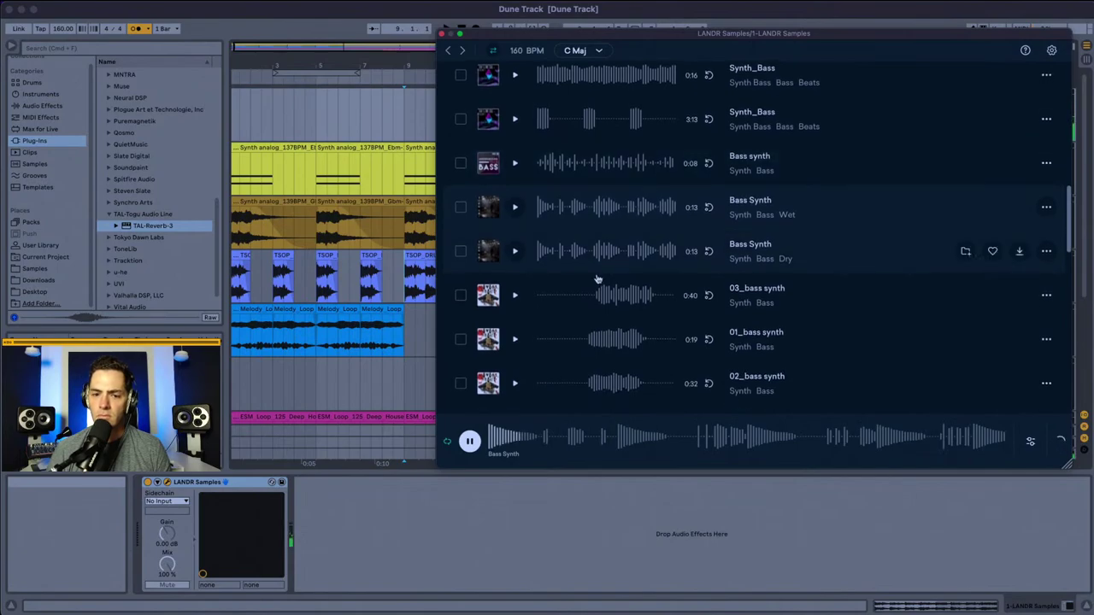
left_click(515, 252)
scroll(587, 219, "down", 1)
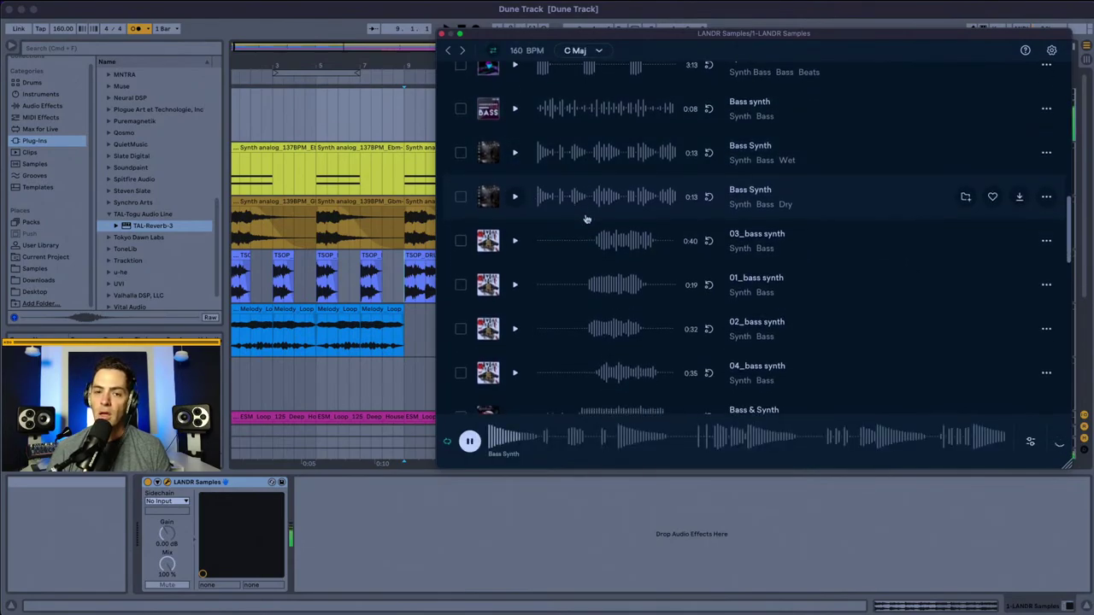
Step: Preview the Dry and Wet Bass Synth samples at the end of the first page of bass synth results
scroll(518, 369, "down", 3)
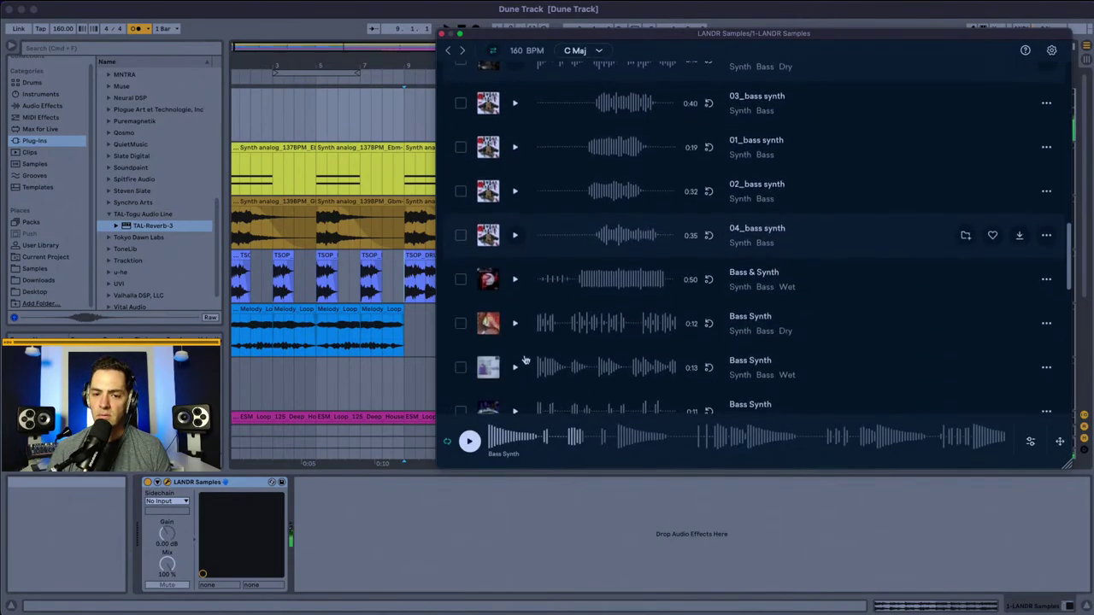
left_click(514, 322)
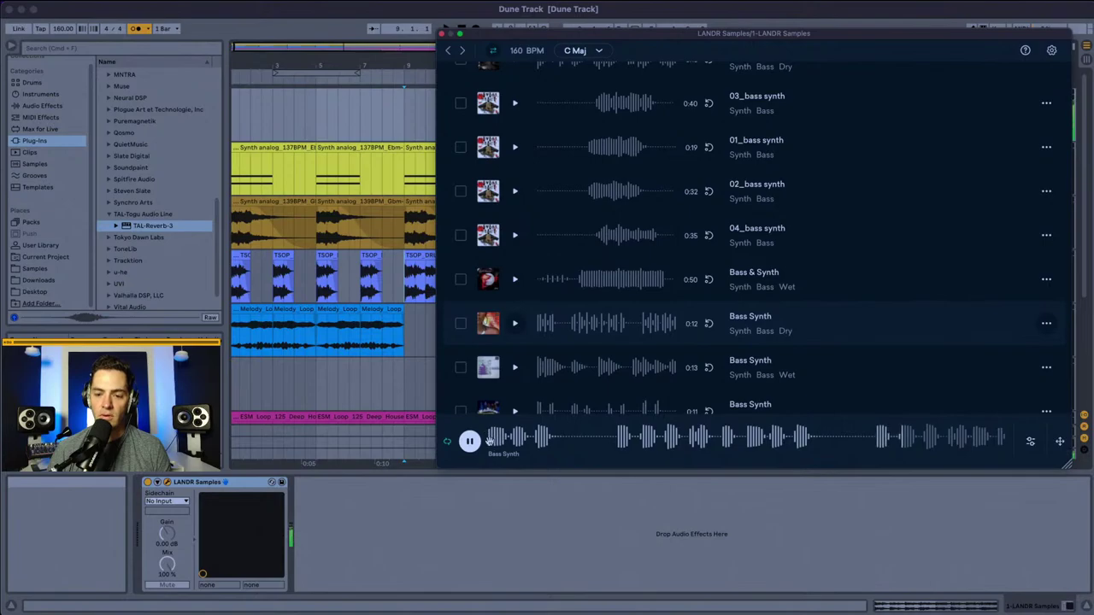
left_click(515, 366)
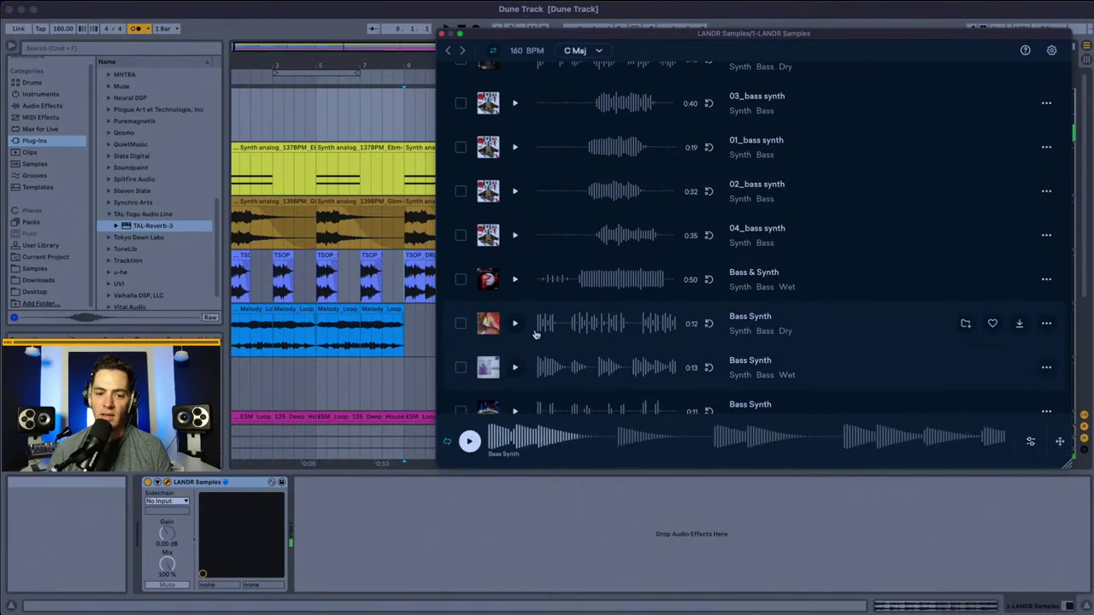
scroll(535, 333, "down", 2)
left_click(515, 343)
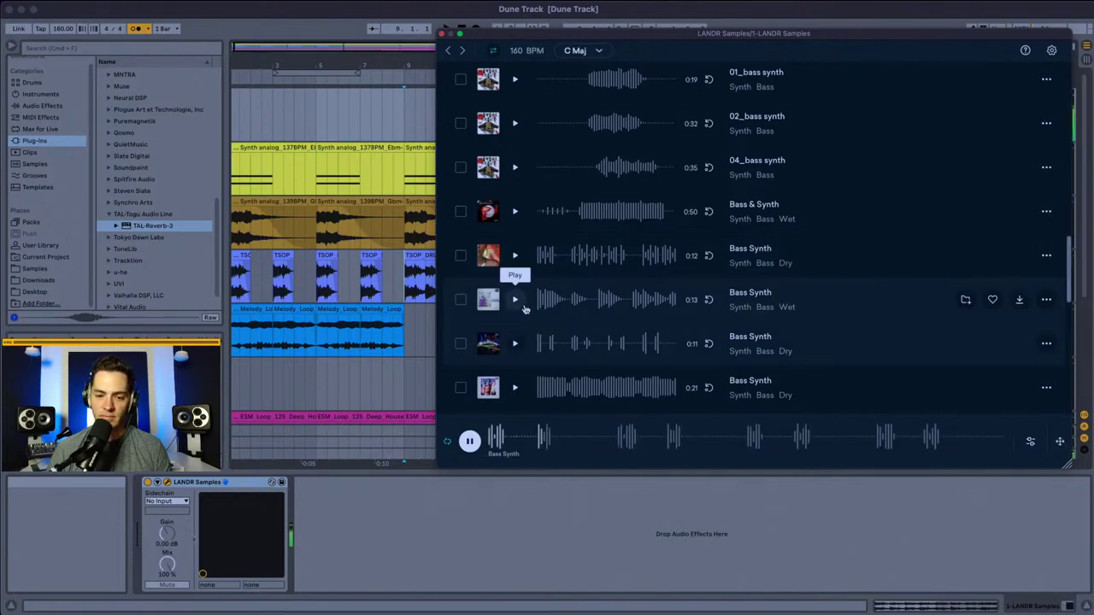
scroll(517, 325, "down", 1)
left_click(514, 364)
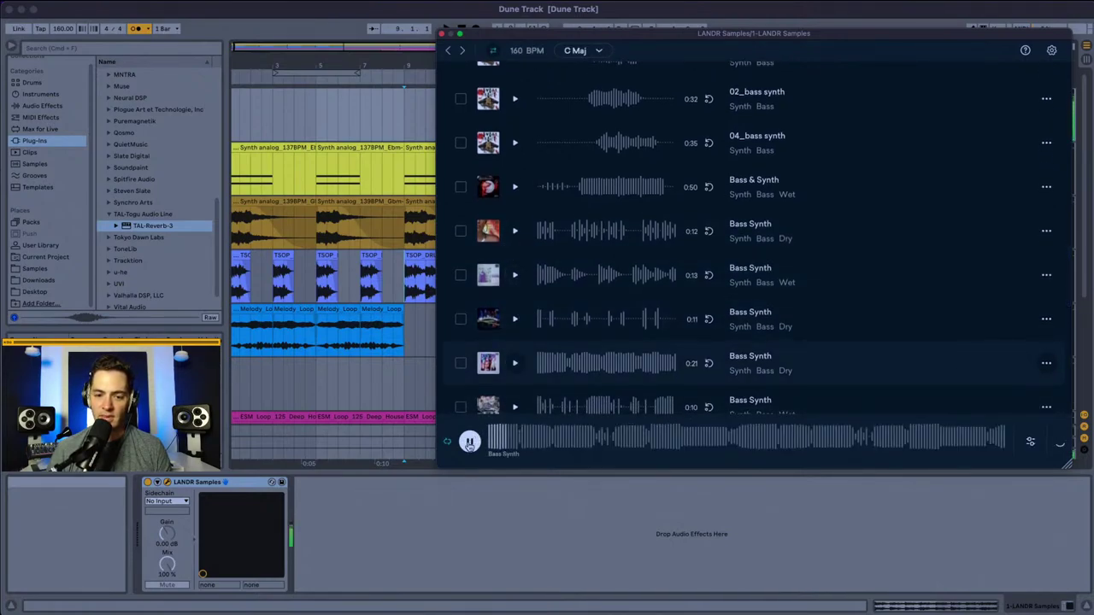
scroll(508, 376, "down", 1)
left_click(515, 376)
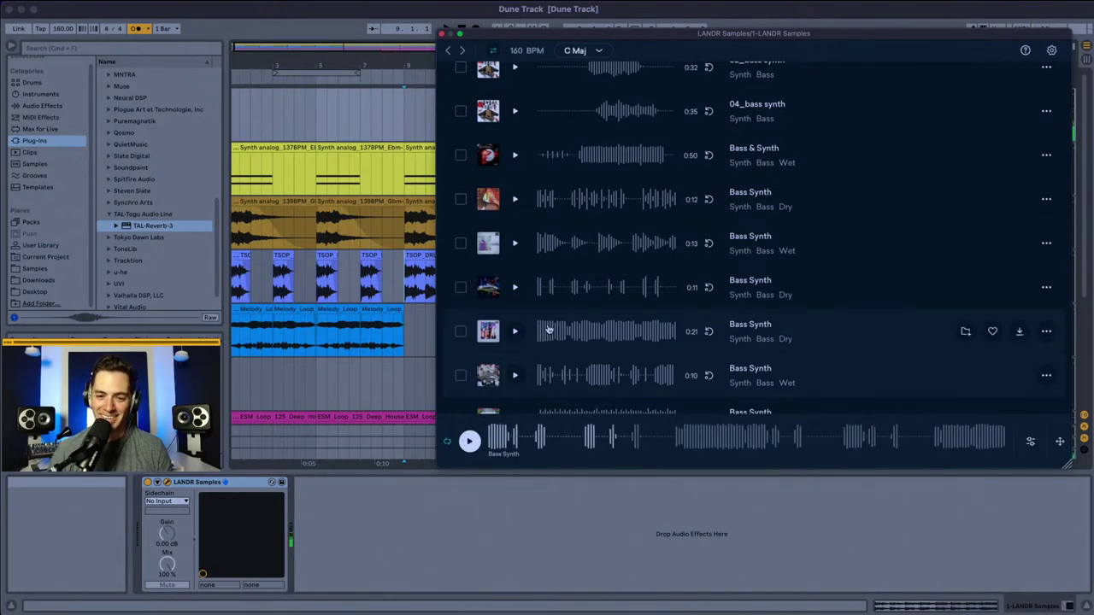
scroll(547, 328, "down", 4)
left_click(514, 320)
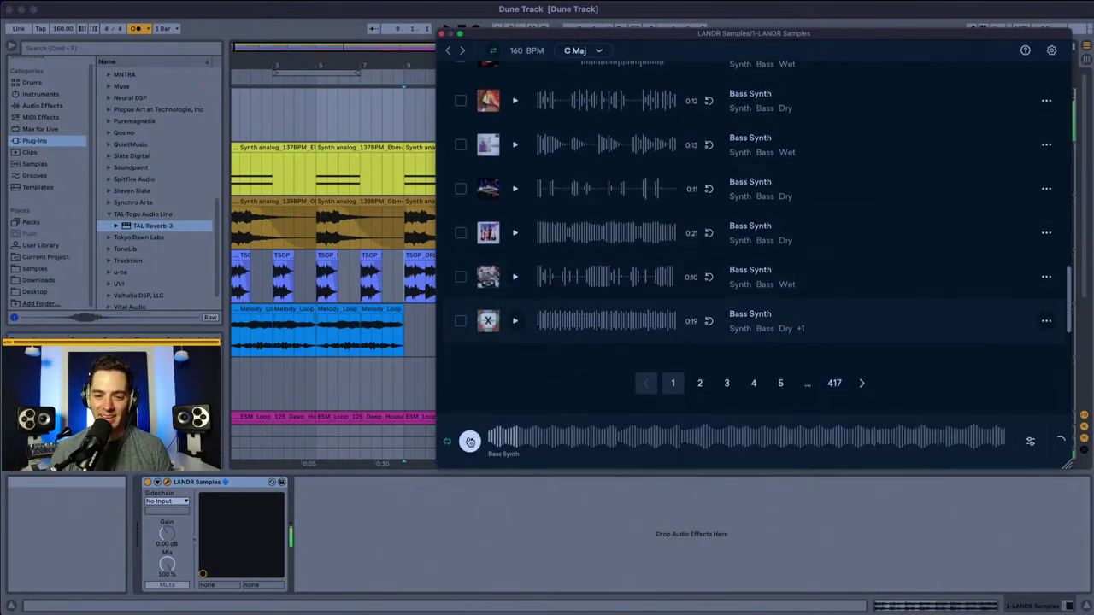
Step: Open page 2 of the bass synth results and preview its first Bass Synth sample
left_click(700, 385)
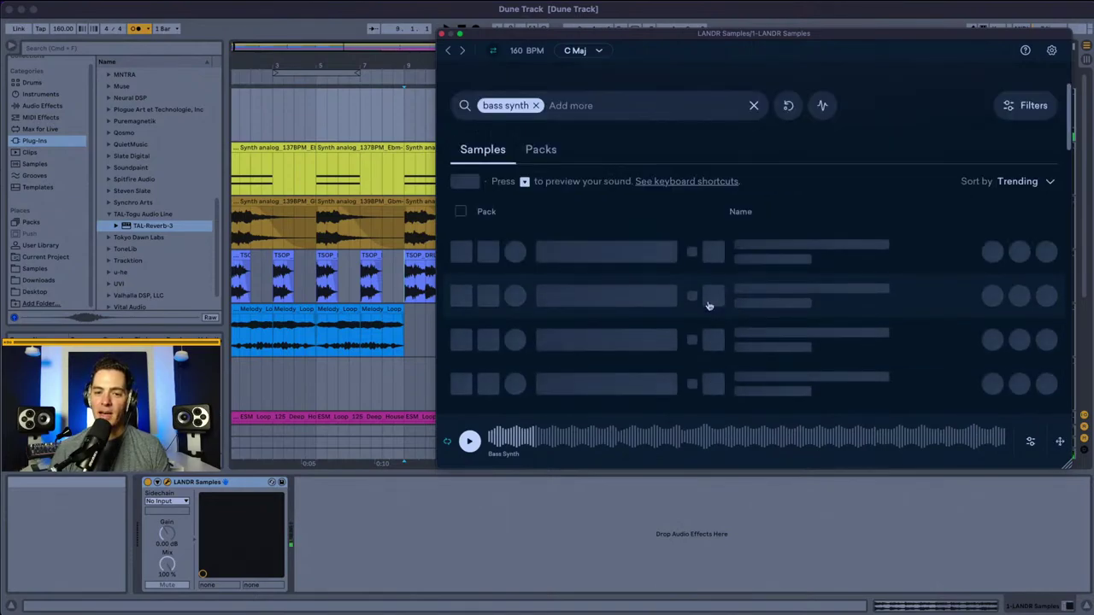
left_click(645, 263)
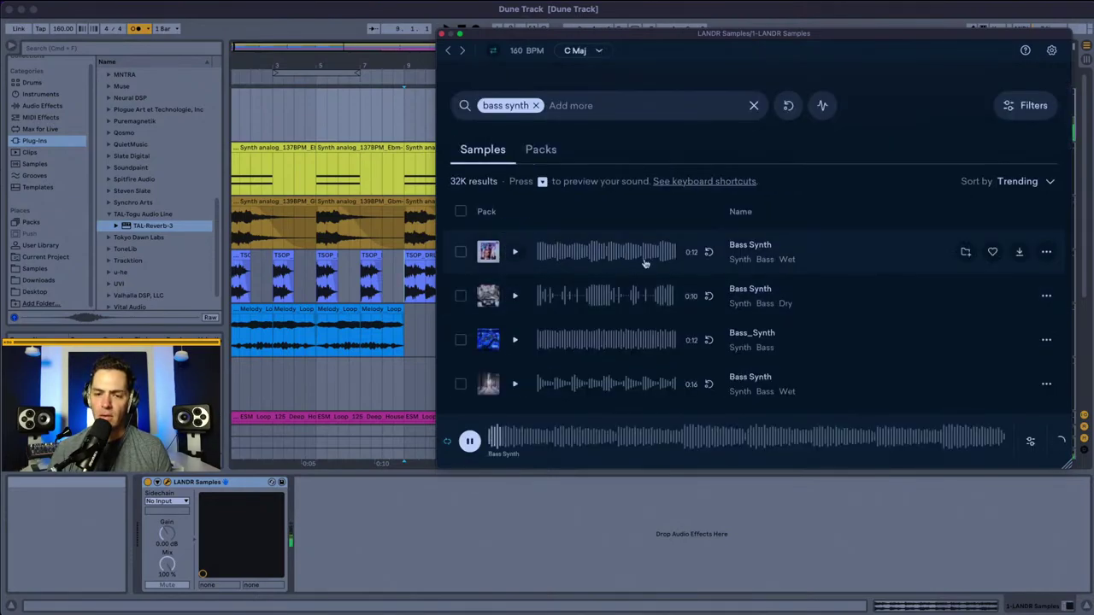
scroll(616, 269, "up", 1)
scroll(536, 288, "up", 3)
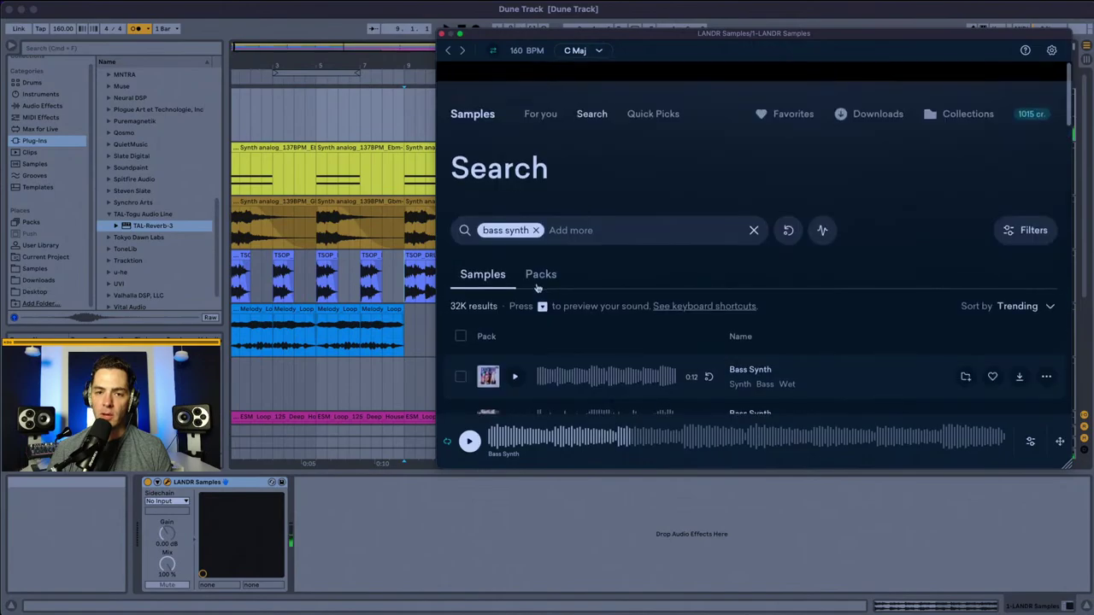
Step: Browse the Quick Picks and expand the Techno collection under Synth / Electronic bass
scroll(537, 288, "down", 1)
left_click(660, 93)
scroll(602, 248, "down", 1)
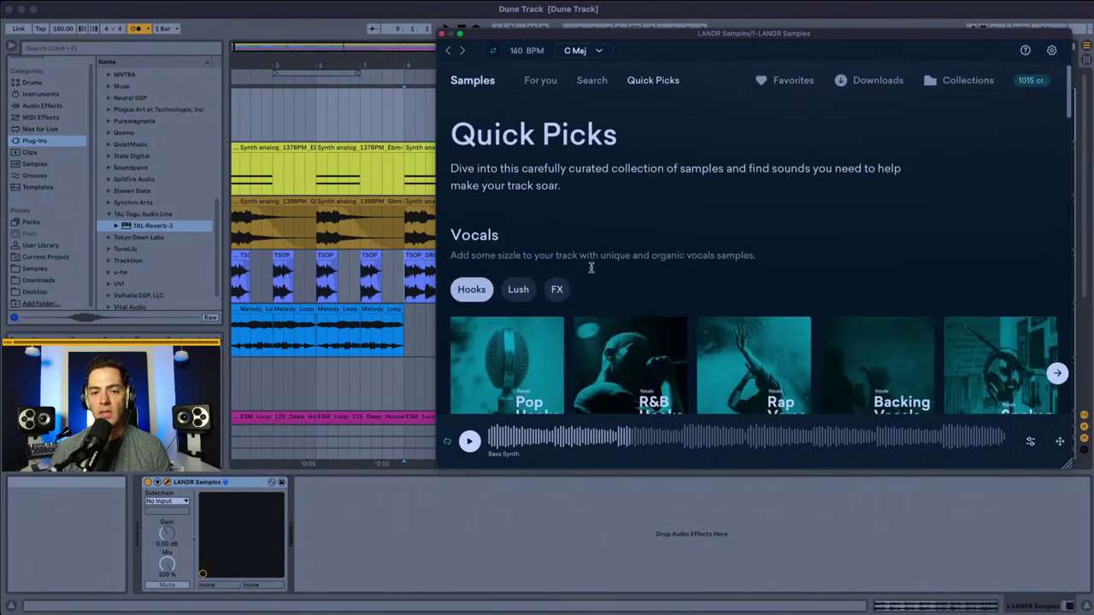
scroll(590, 268, "down", 2)
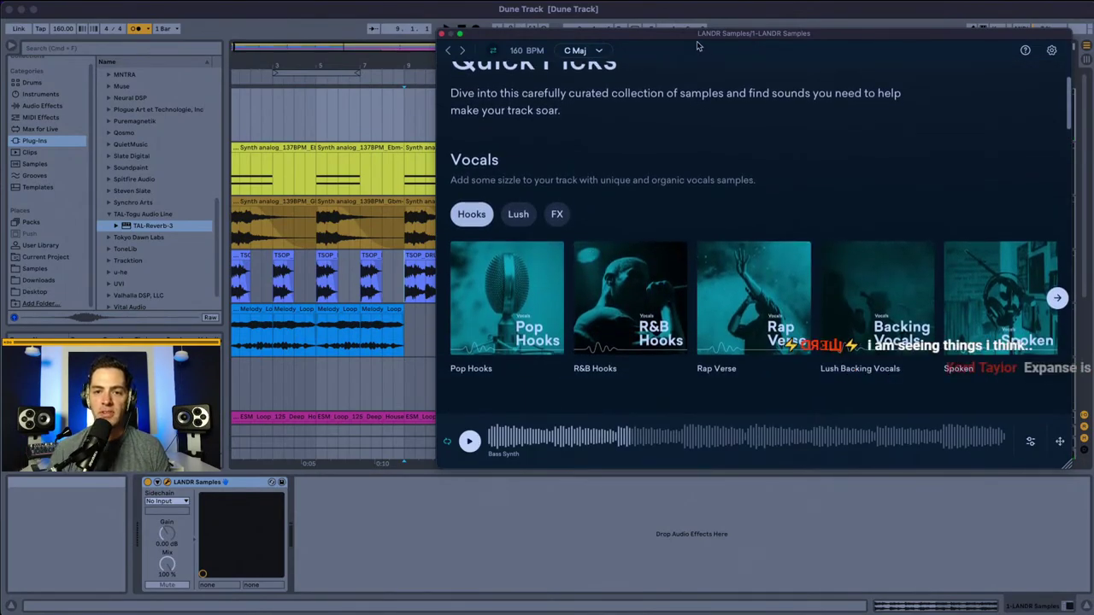
left_click_drag(686, 58, 620, 82)
scroll(538, 194, "down", 10)
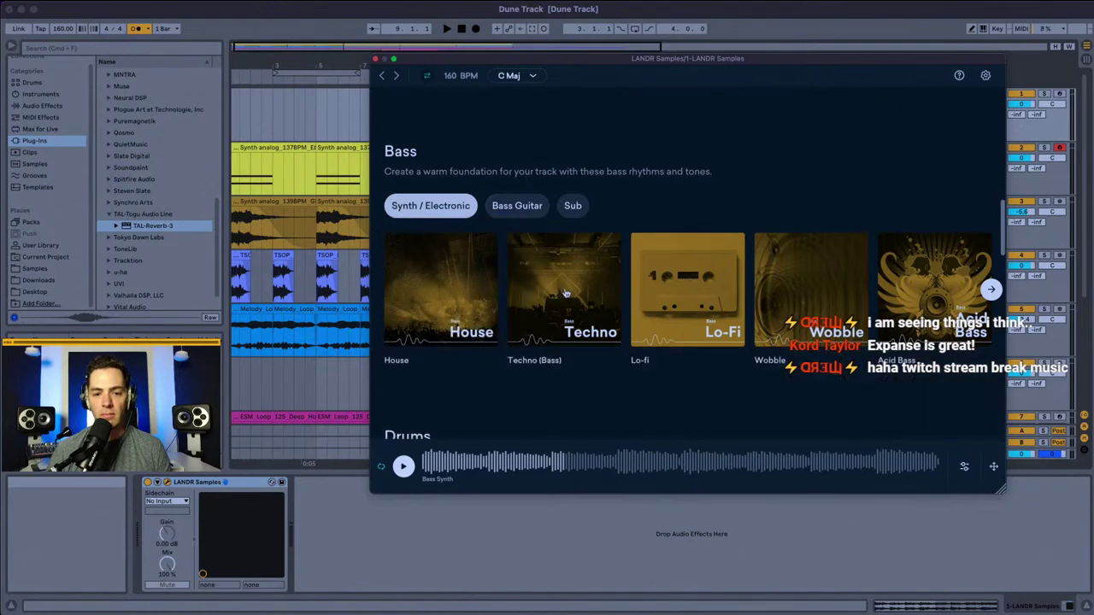
left_click(545, 309)
left_click(573, 307)
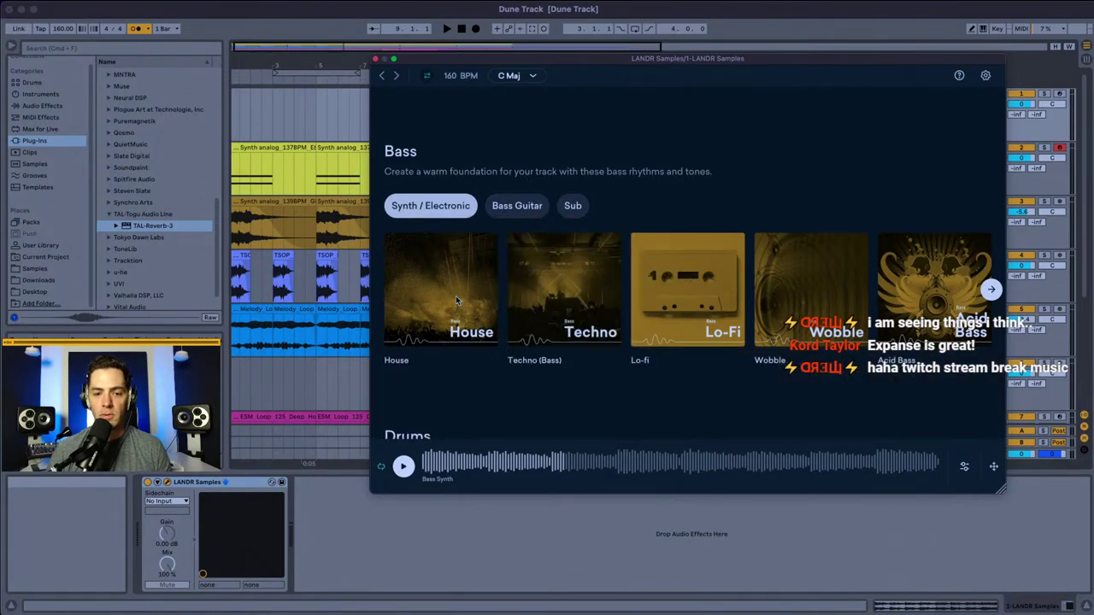
left_click(573, 293)
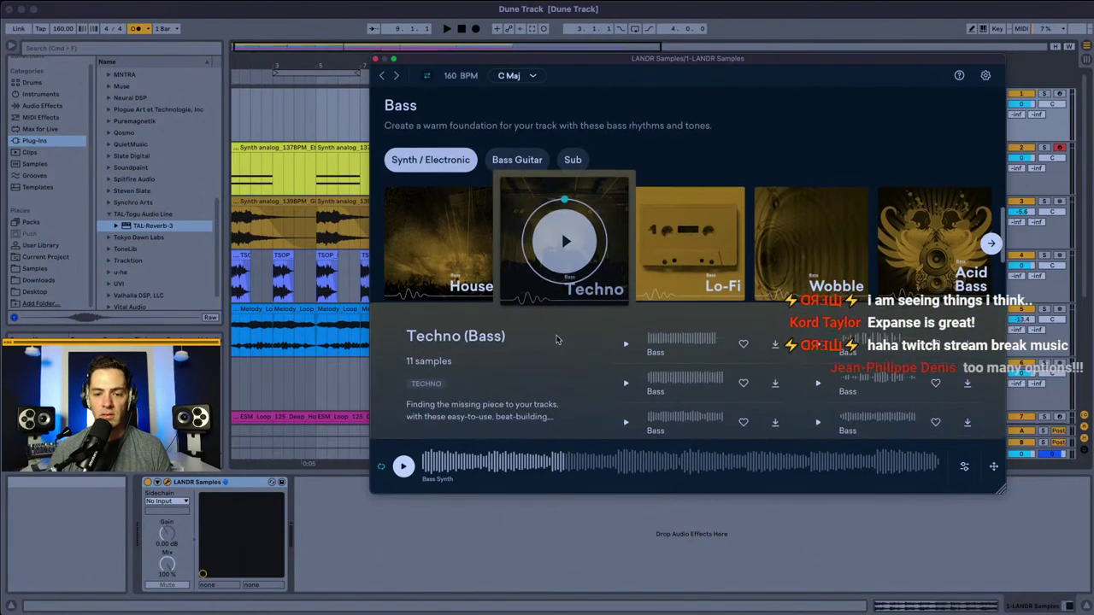
Step: Preview samples from the Techno (Bass) collection and show the key and BPM settings of the ES_RUBY bassline
scroll(564, 247, "down", 2)
left_click(626, 338)
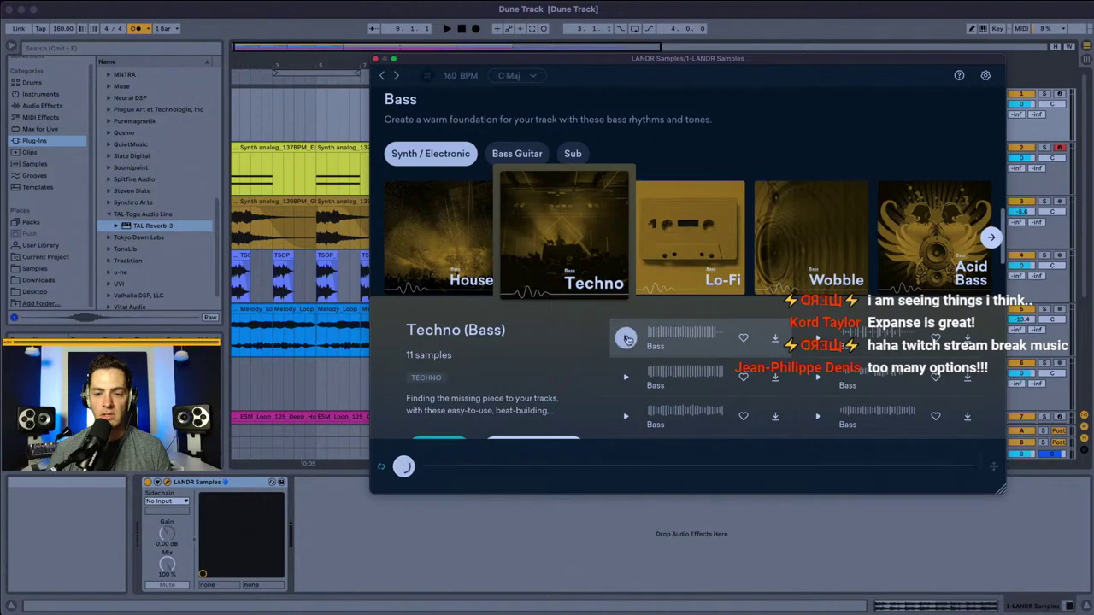
left_click(625, 379)
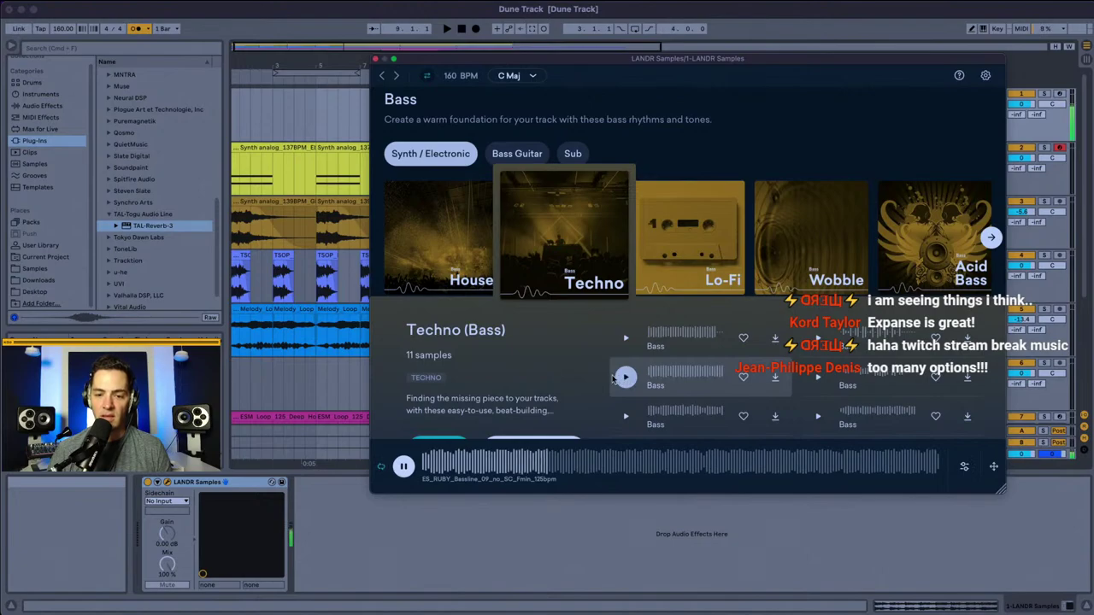
scroll(626, 376, "down", 2)
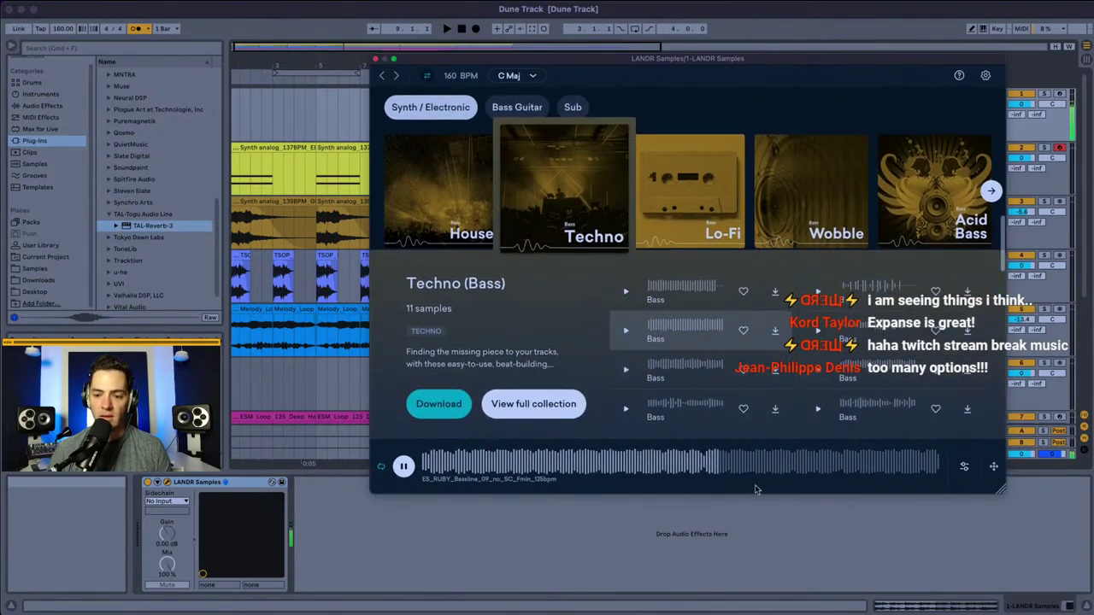
left_click(962, 468)
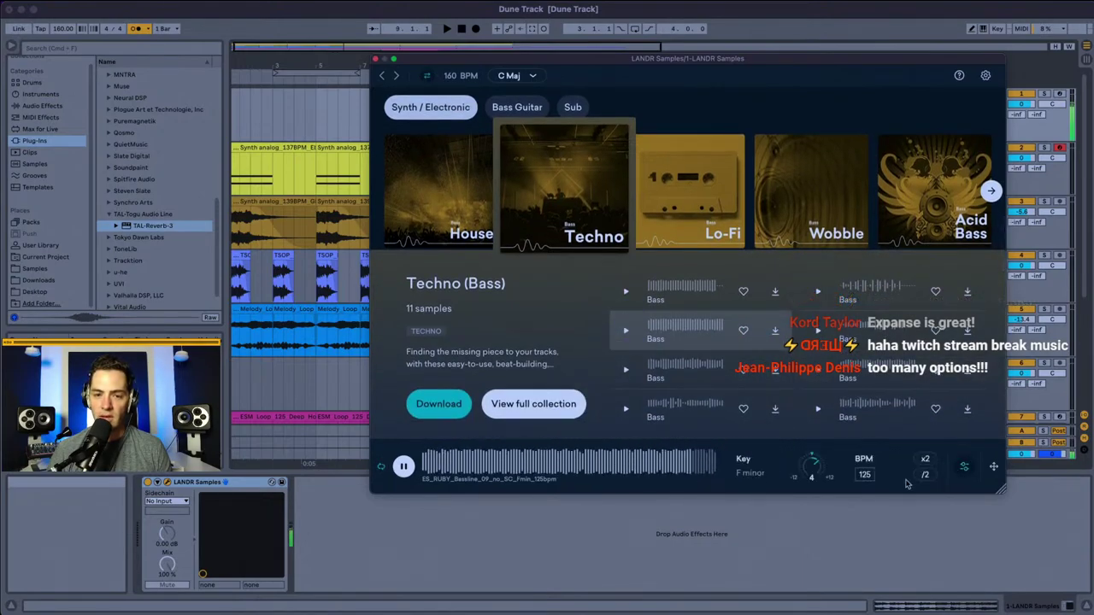
Step: Close the Techno collection and change the session key first to D major, finally to D minor
left_click(564, 188)
left_click(532, 76)
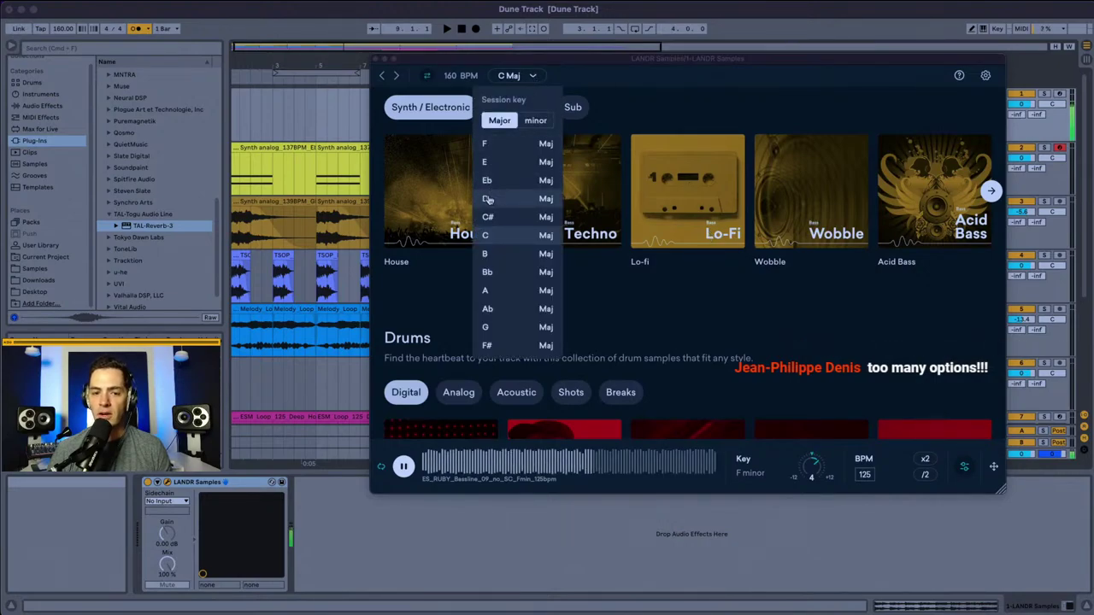
left_click(487, 199)
left_click(531, 78)
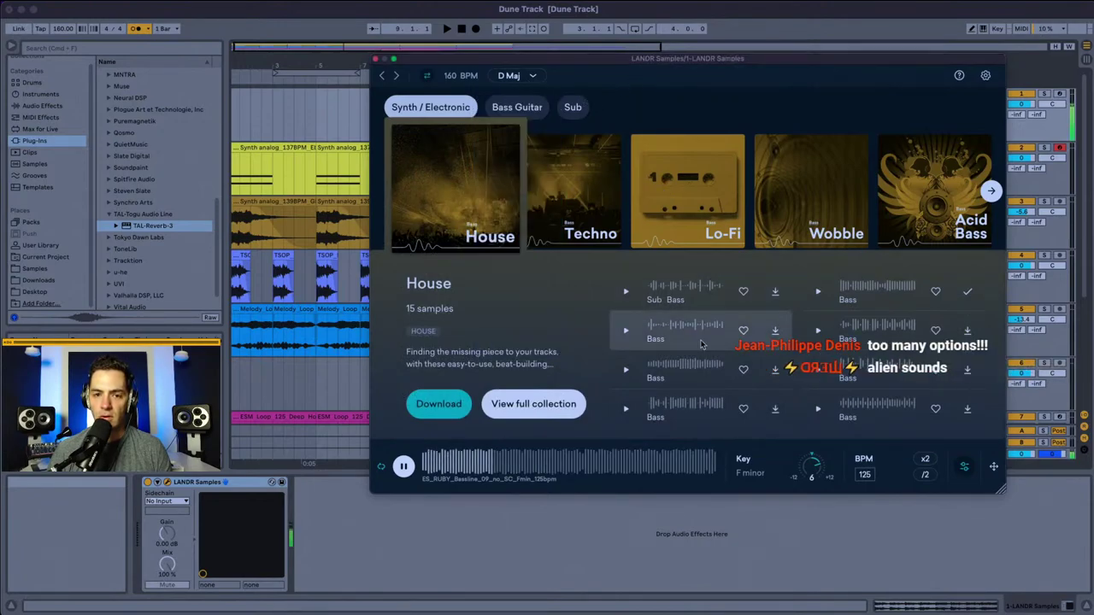
left_click(531, 76)
left_click(533, 120)
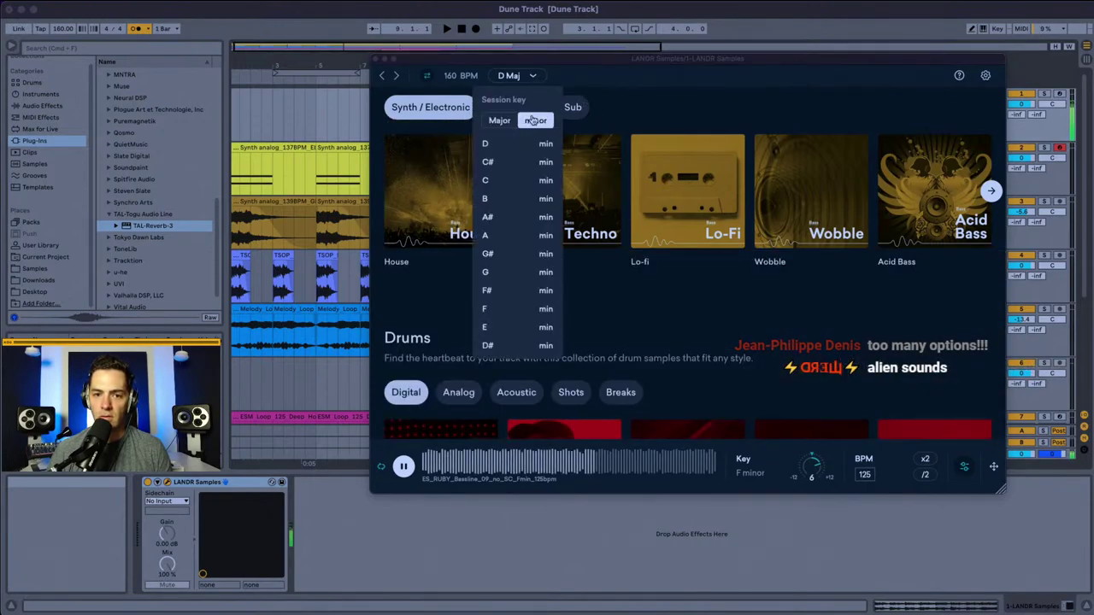
left_click(503, 145)
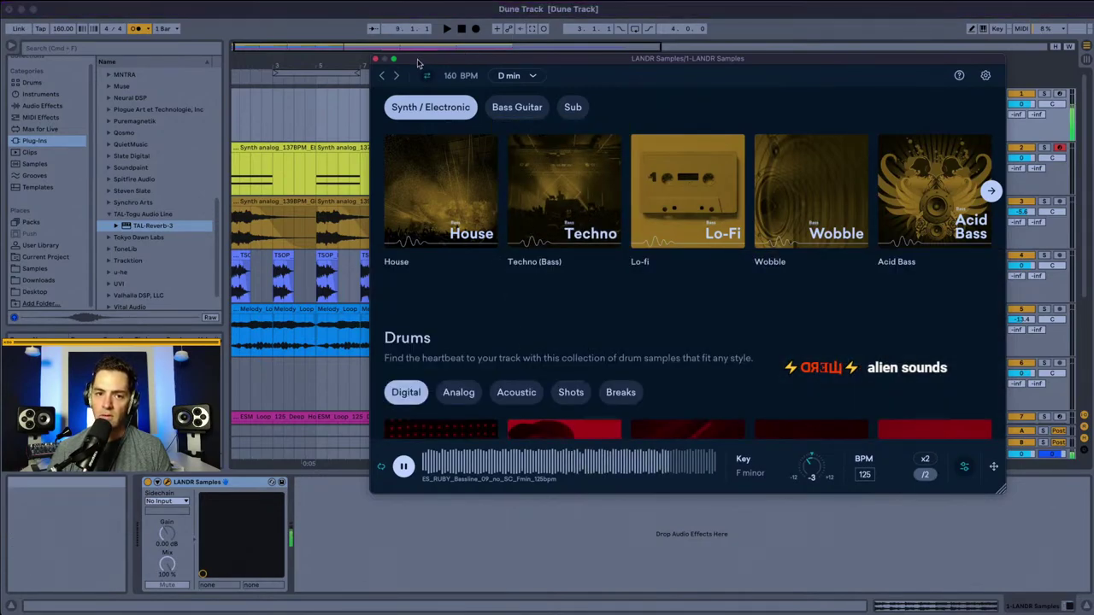
Step: Play the arrangement from bar 9 alongside the ES_RUBY bassline preview, close the LANDR Samples window and stop playback
left_click_drag(418, 63, 448, 218)
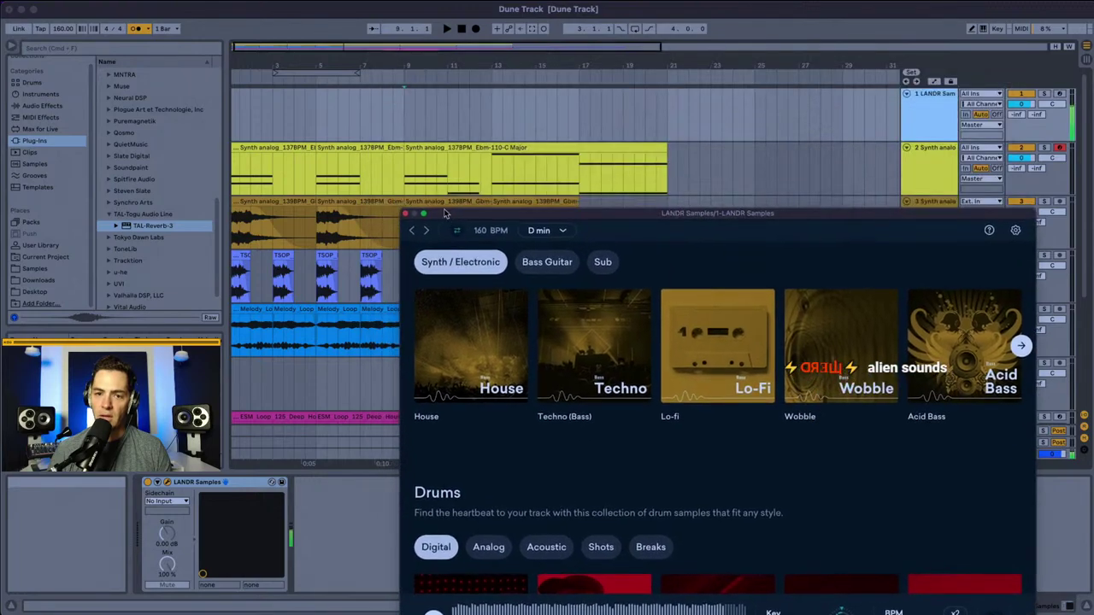
left_click(407, 119)
key("space")
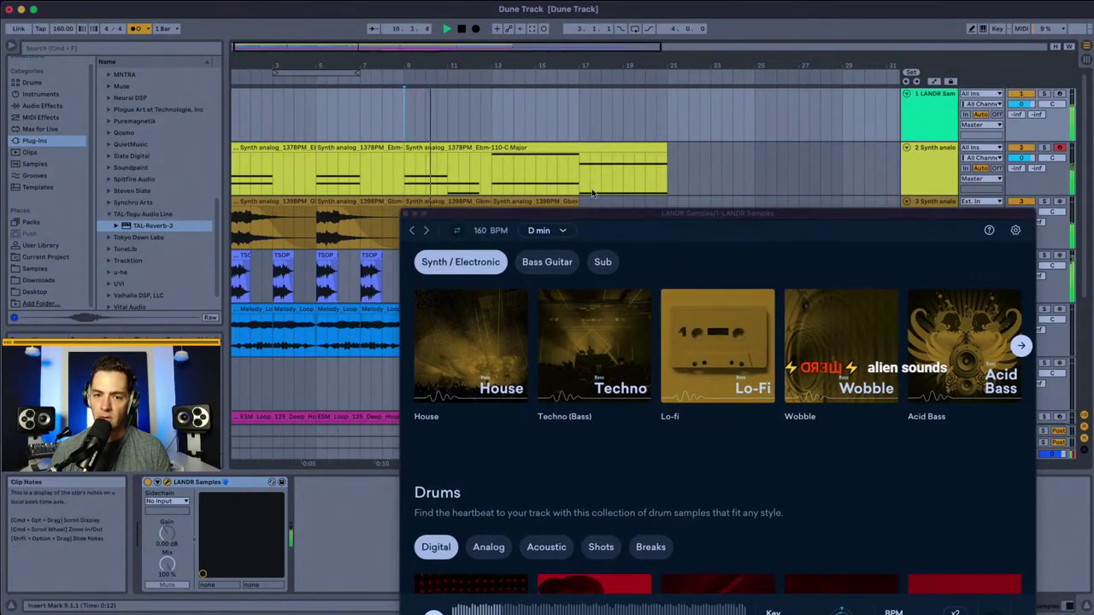
left_click_drag(415, 216, 434, 134)
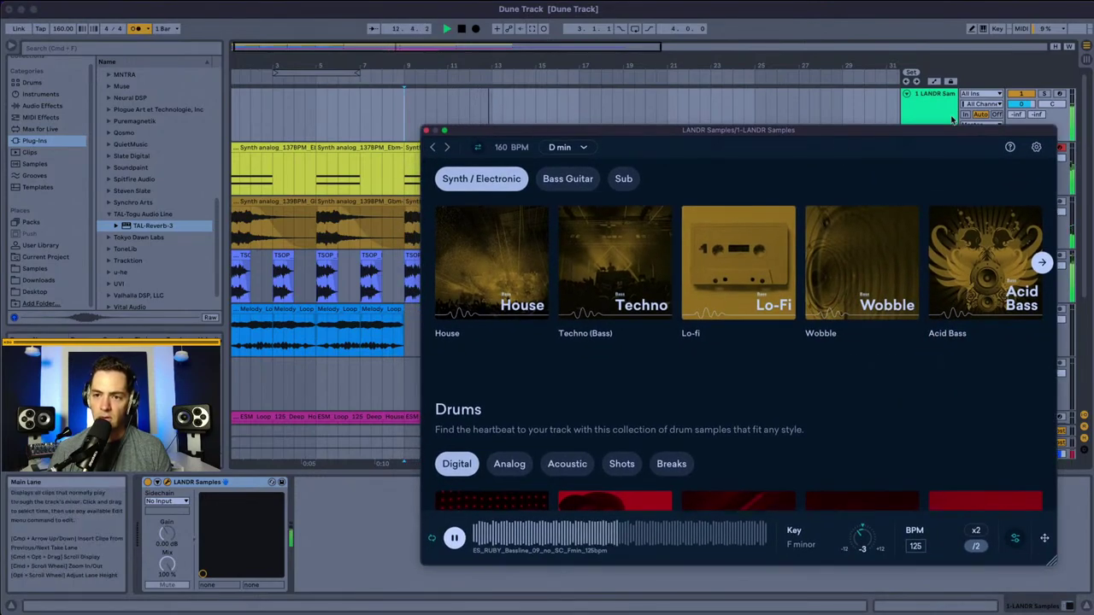
left_click(427, 134)
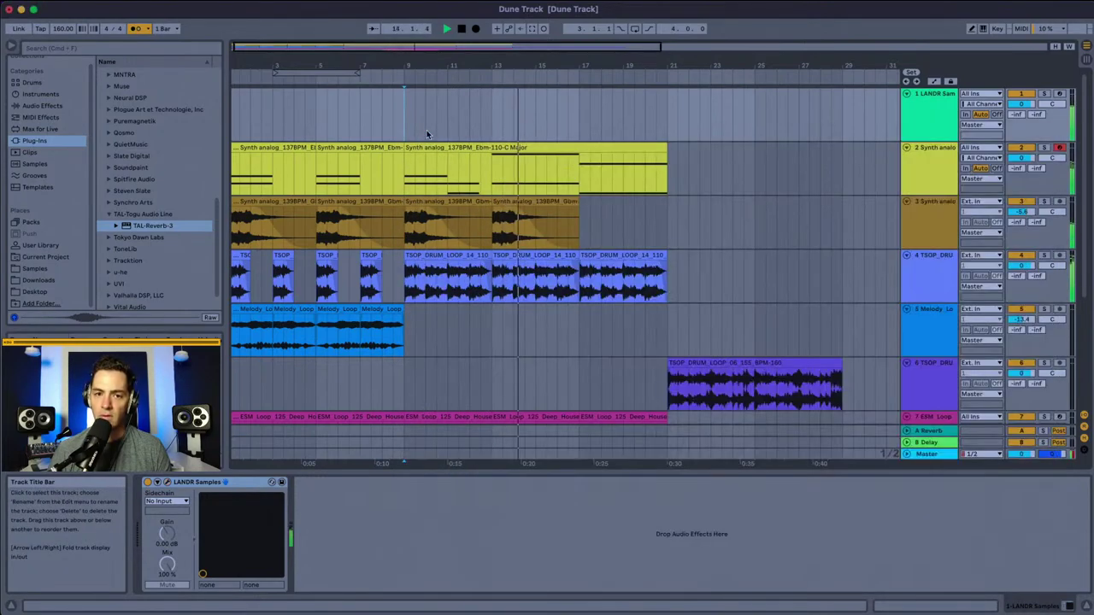
key("space")
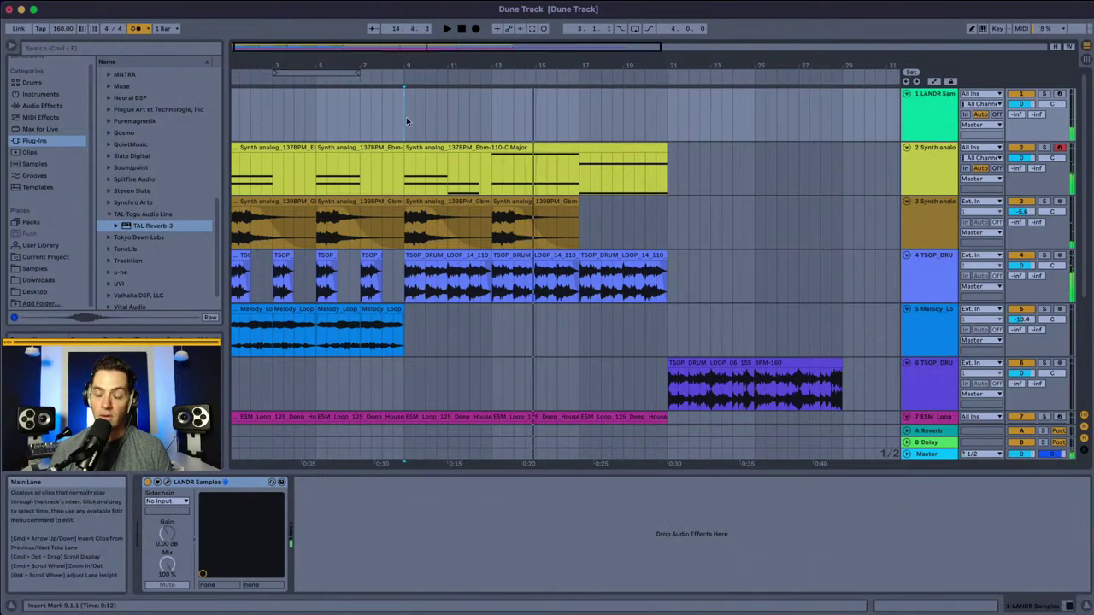
Step: Duplicate the last 139BPM synth clip on track 3 so the hits extend to bar 21
left_click(510, 201)
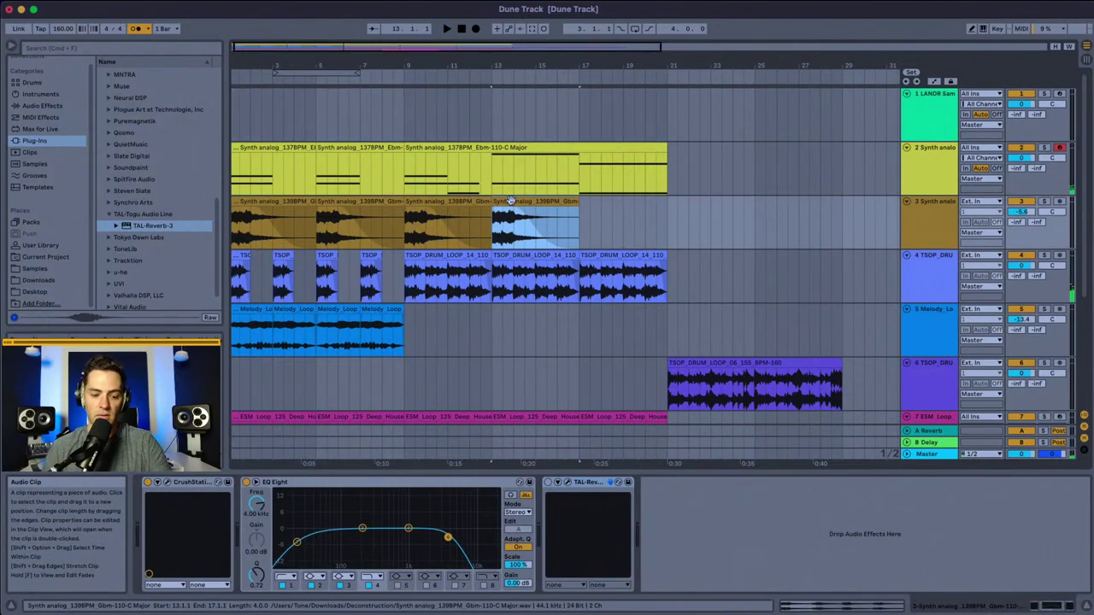
key("super+d")
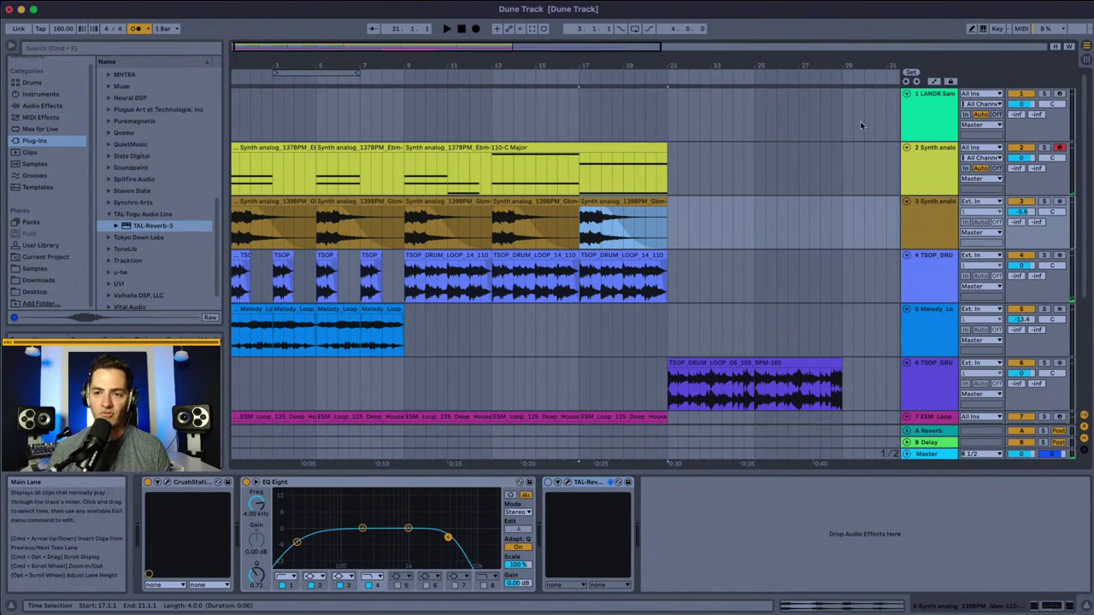
Step: Play from bar 17 and solo the LANDR Samples track to hear the bassline preview alone
left_click(915, 109)
key("space")
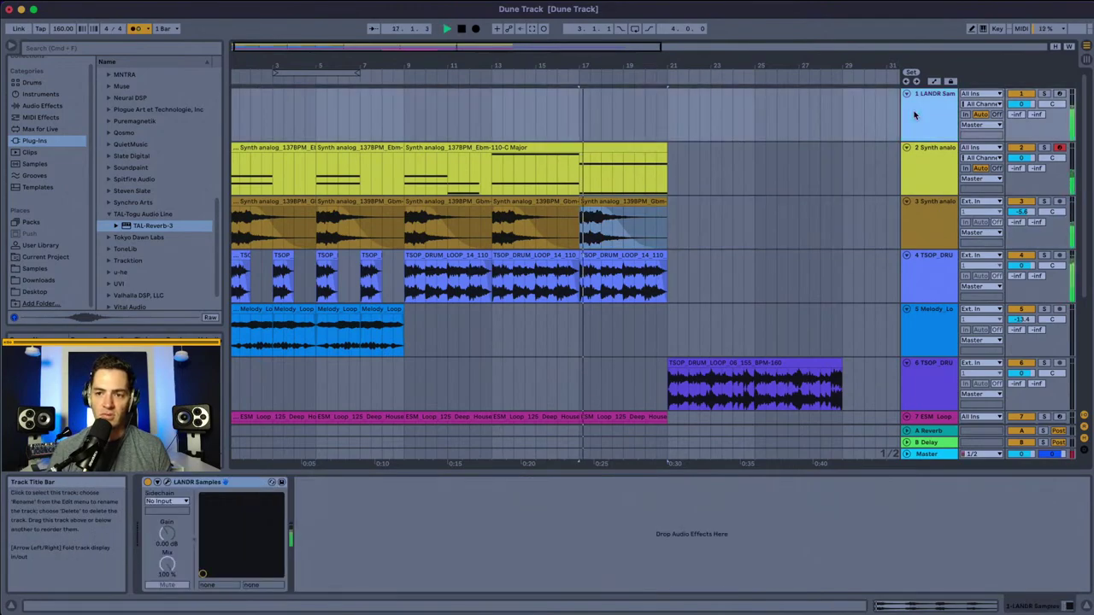
left_click(1043, 93)
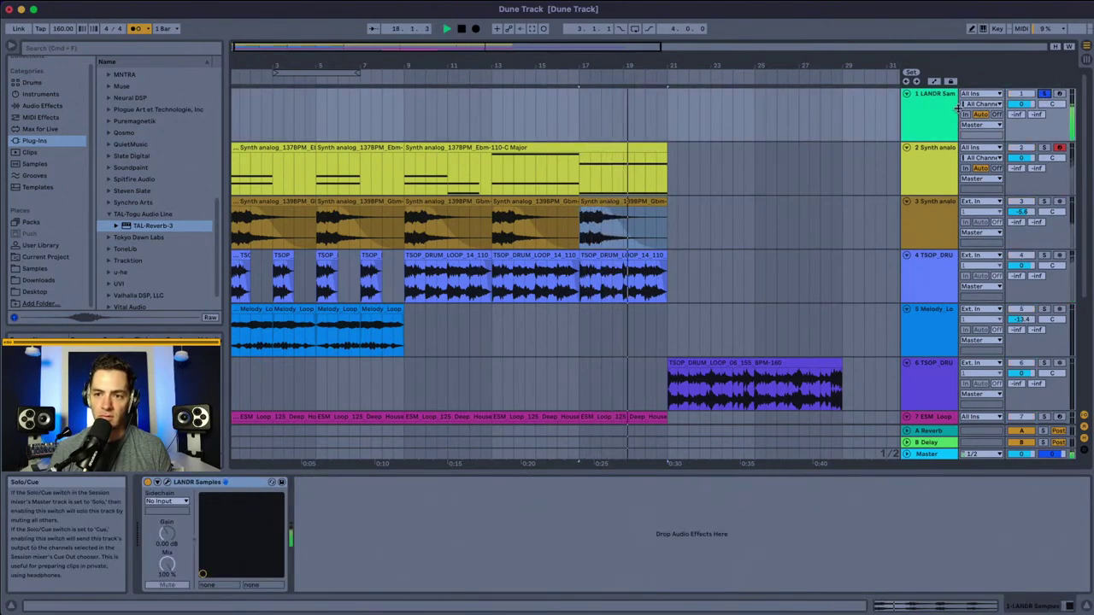
key("space")
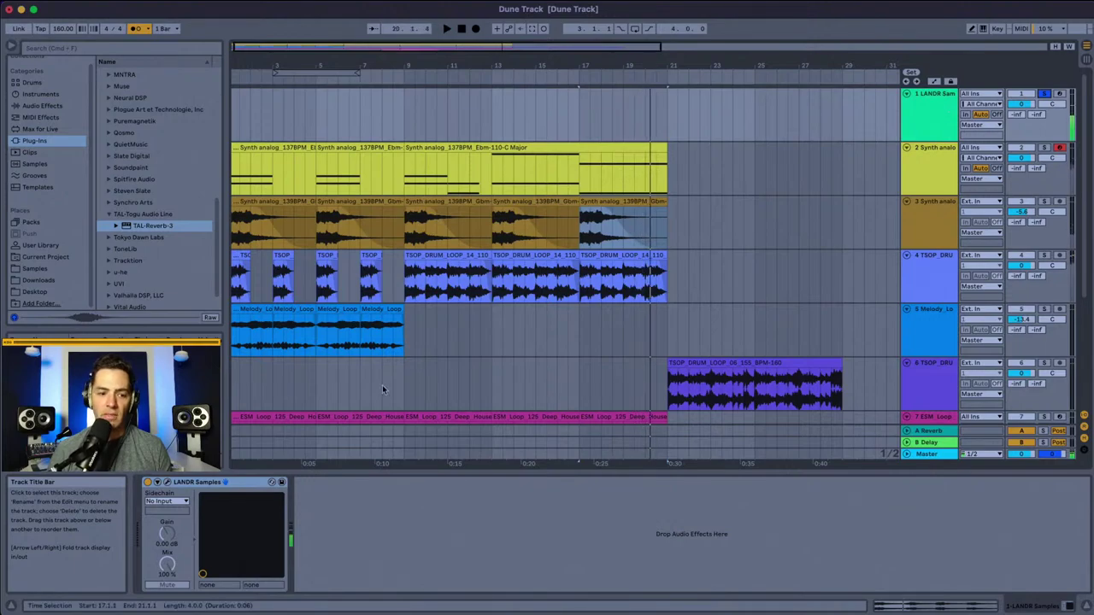
Step: Add an audio track below the LANDR Samples track and place the ES_RUBY bassline sample on it at bar 13
left_click(167, 482)
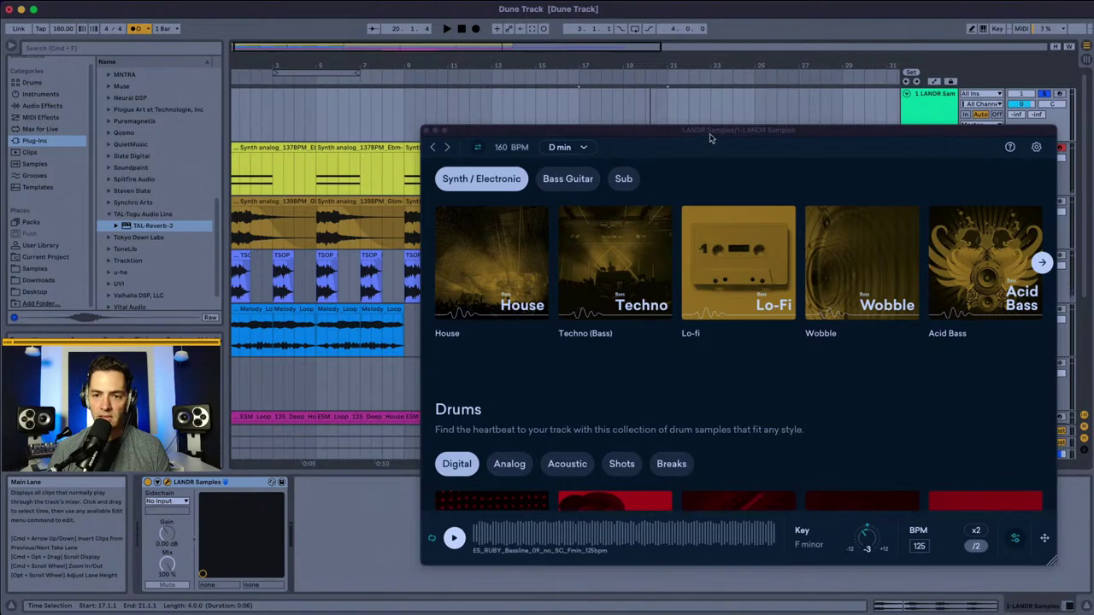
left_click_drag(709, 136, 622, 240)
left_click(923, 124)
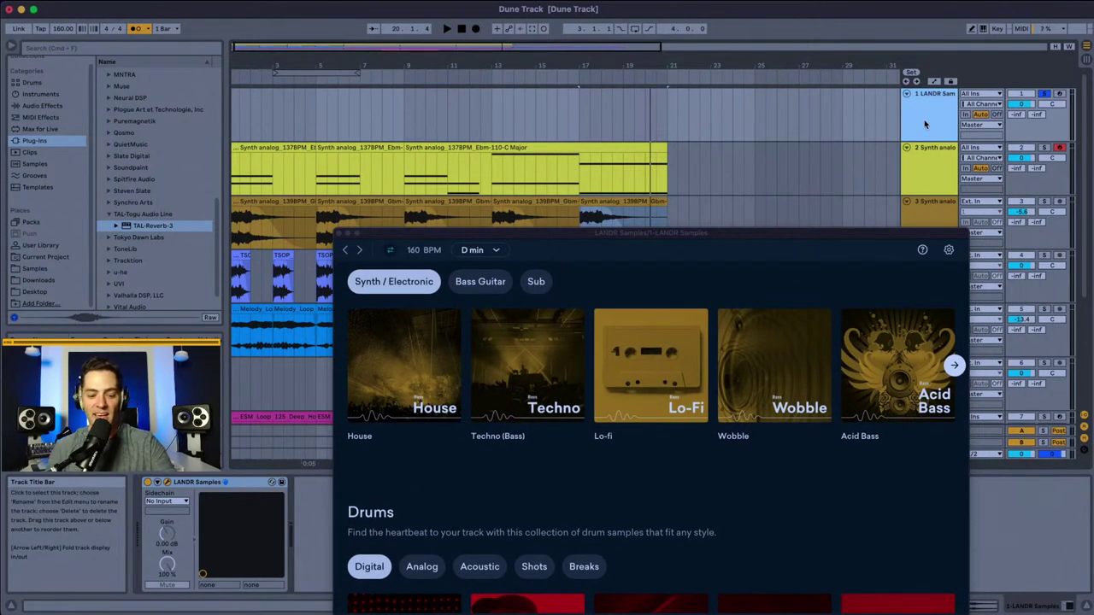
key("super+t")
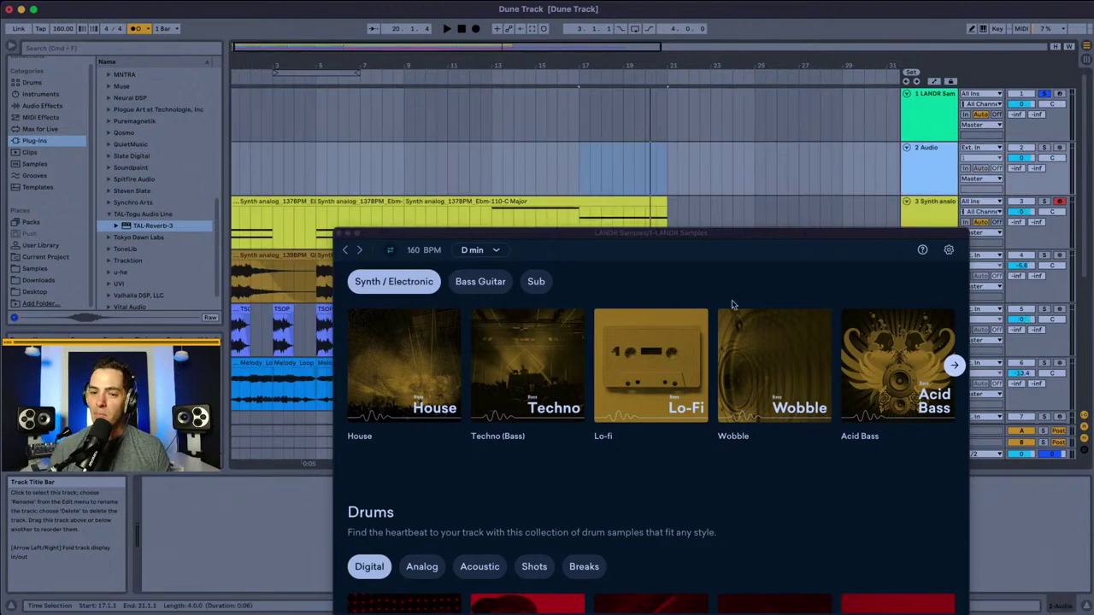
left_click_drag(723, 236, 920, 213)
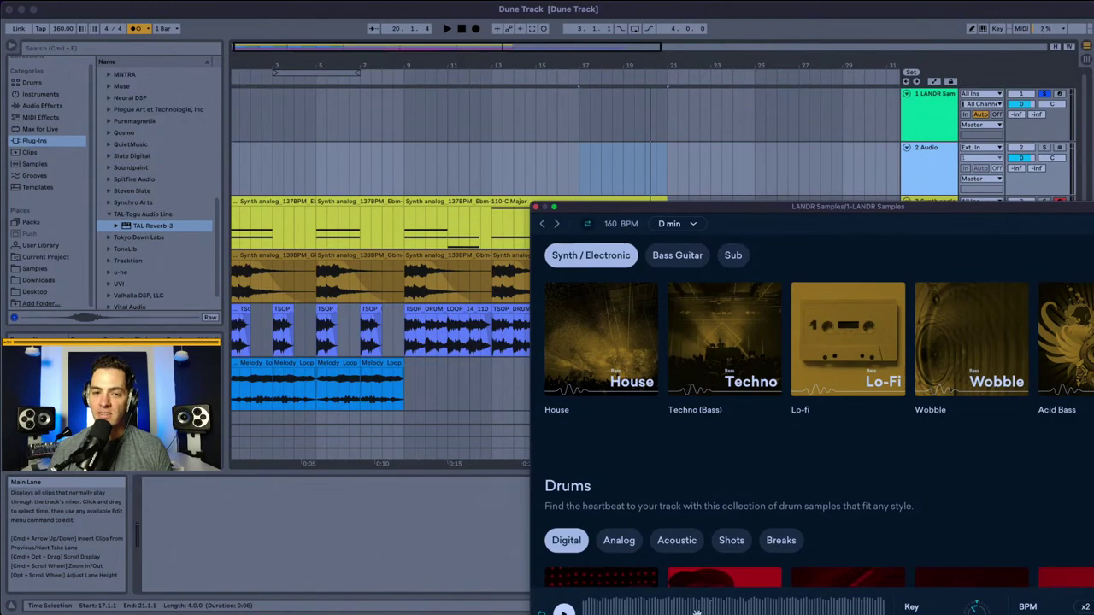
left_click_drag(697, 610, 492, 163)
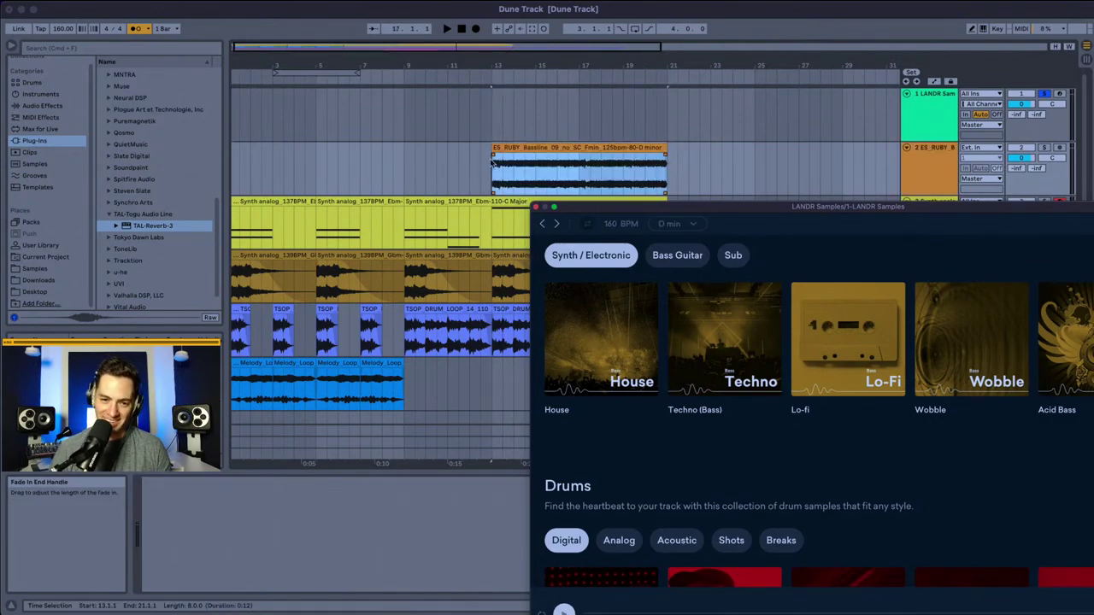
left_click(536, 206)
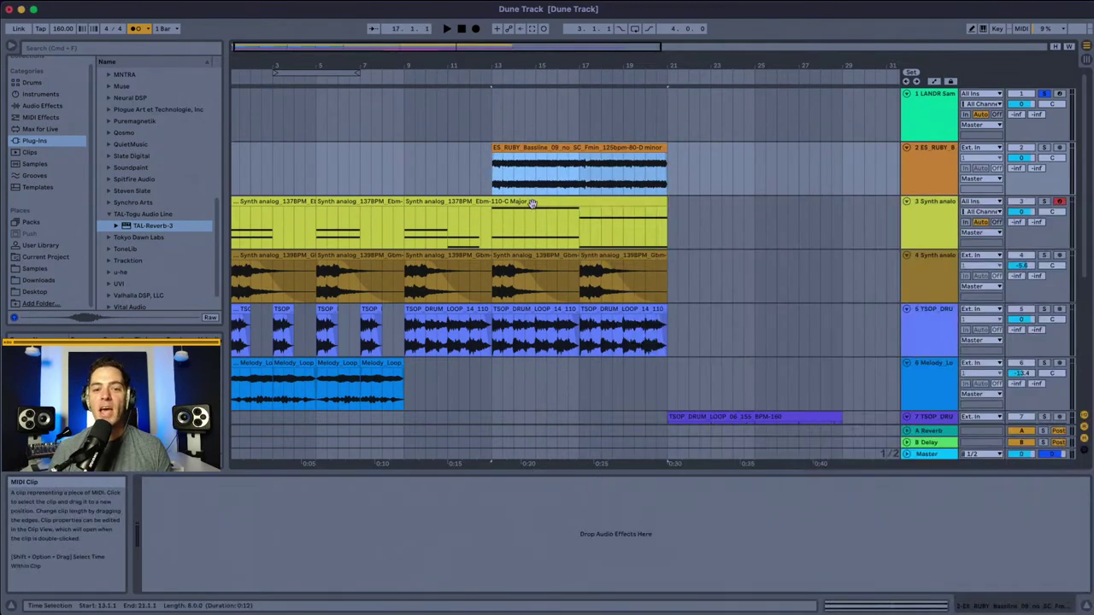
Step: Open the ES_RUBY bassline clip's waveform and play its track soloed from bar 13
double_click(530, 149)
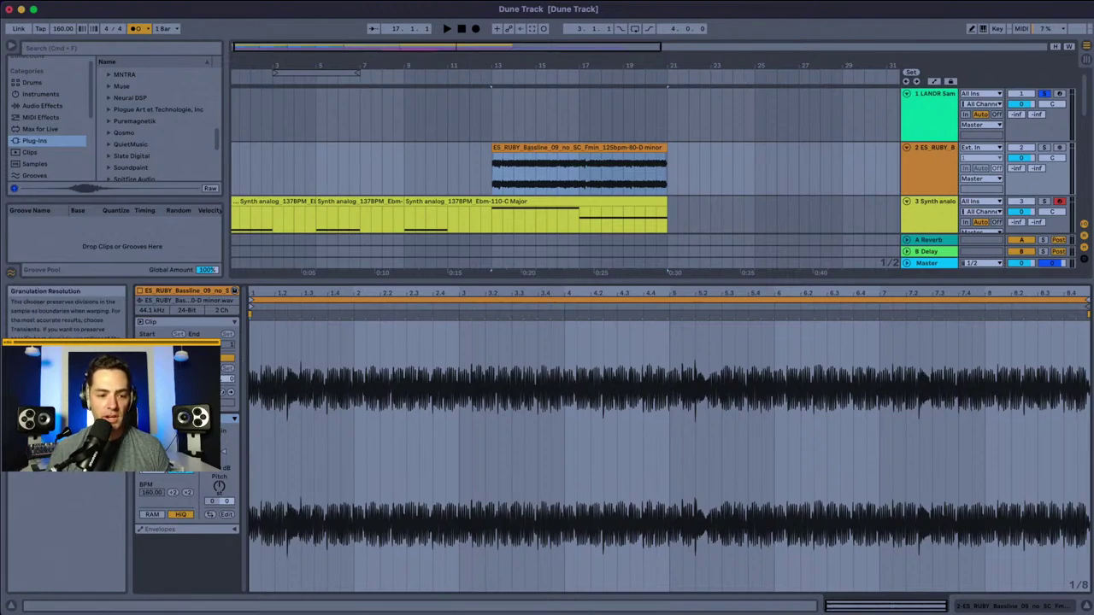
left_click(492, 182)
key("space")
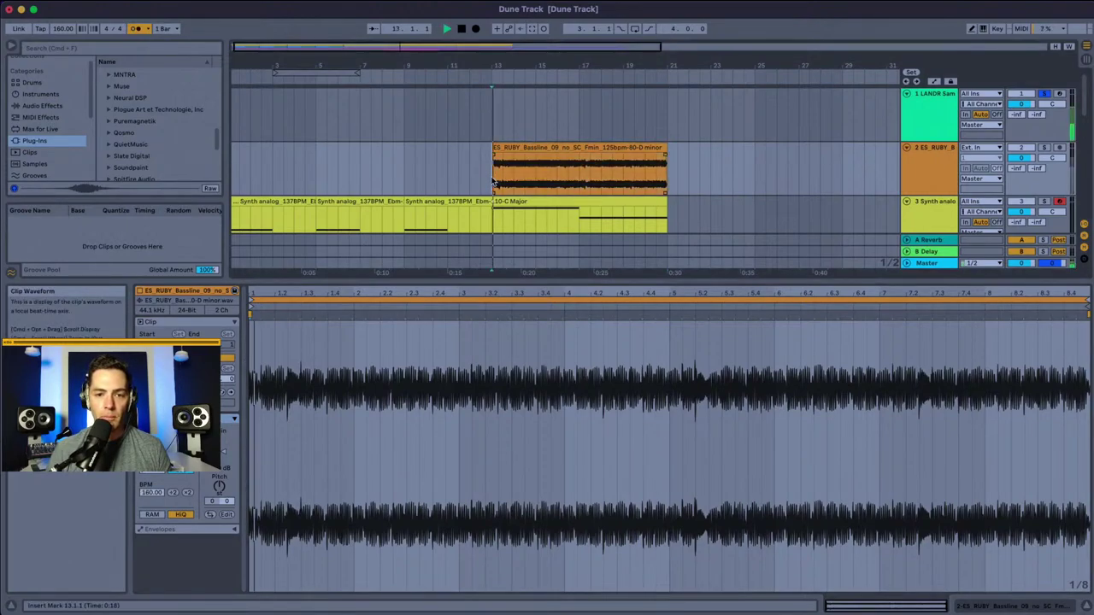
key("space")
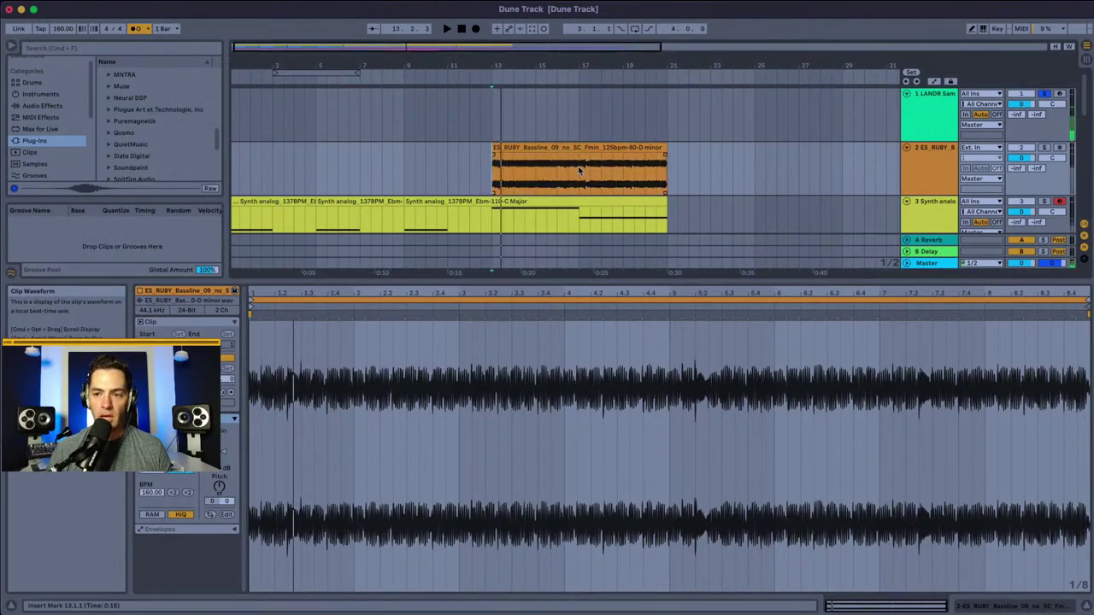
left_click(1044, 149)
key("space")
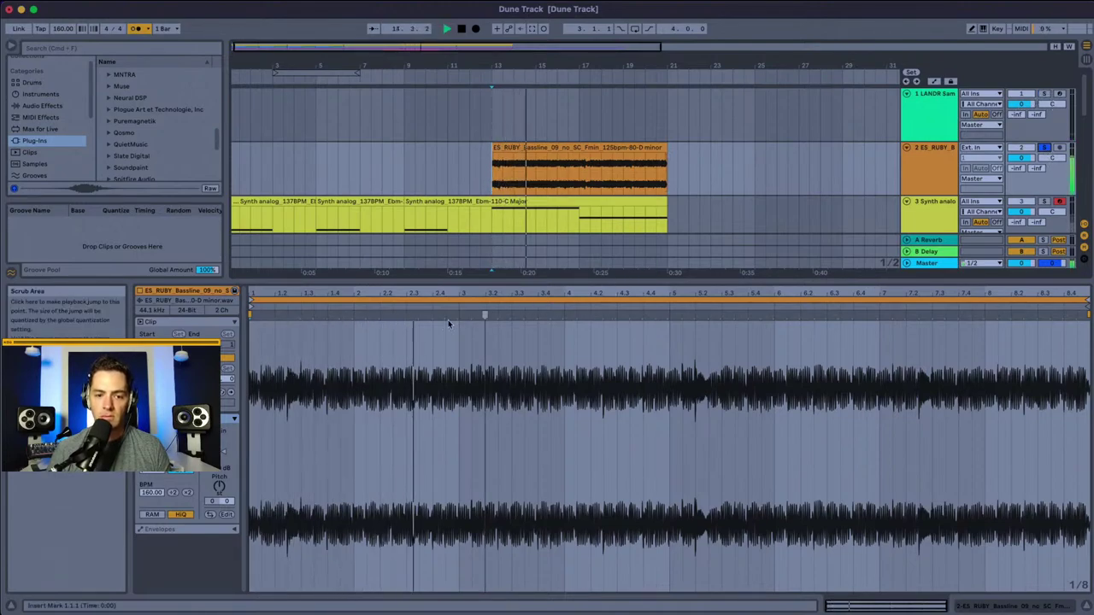
Step: Set the bassline clip's loop to start at bar 2 and end at bar 4 of the sample
left_click(251, 296)
left_click_drag(251, 296, 357, 299)
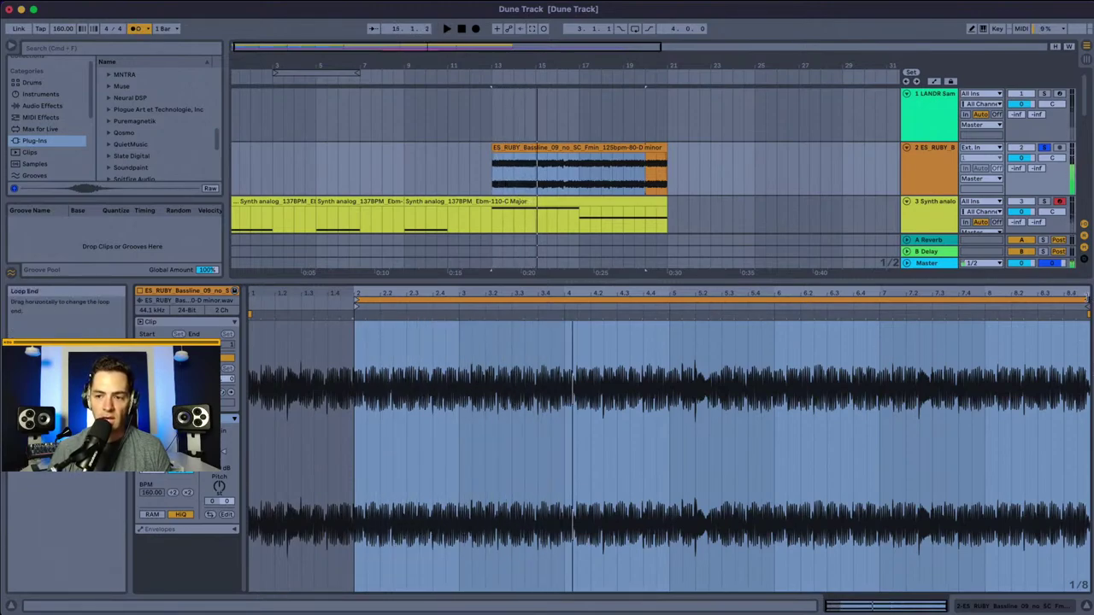
left_click_drag(1087, 298, 563, 298)
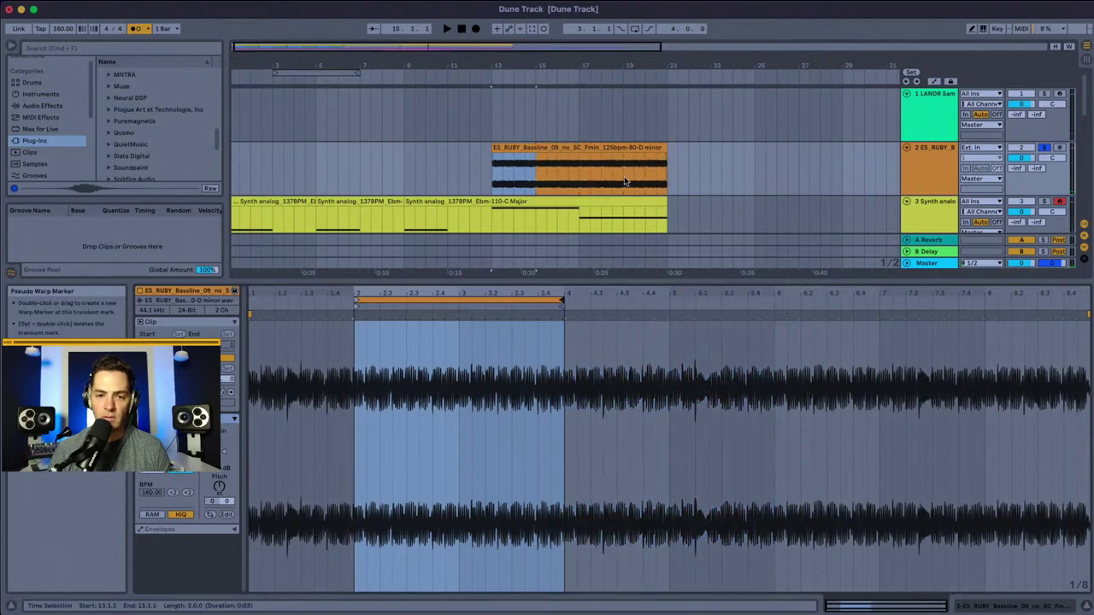
Step: Play the looped bassline from bar 13 and unsolo its track to hear it within the full mix
key("space")
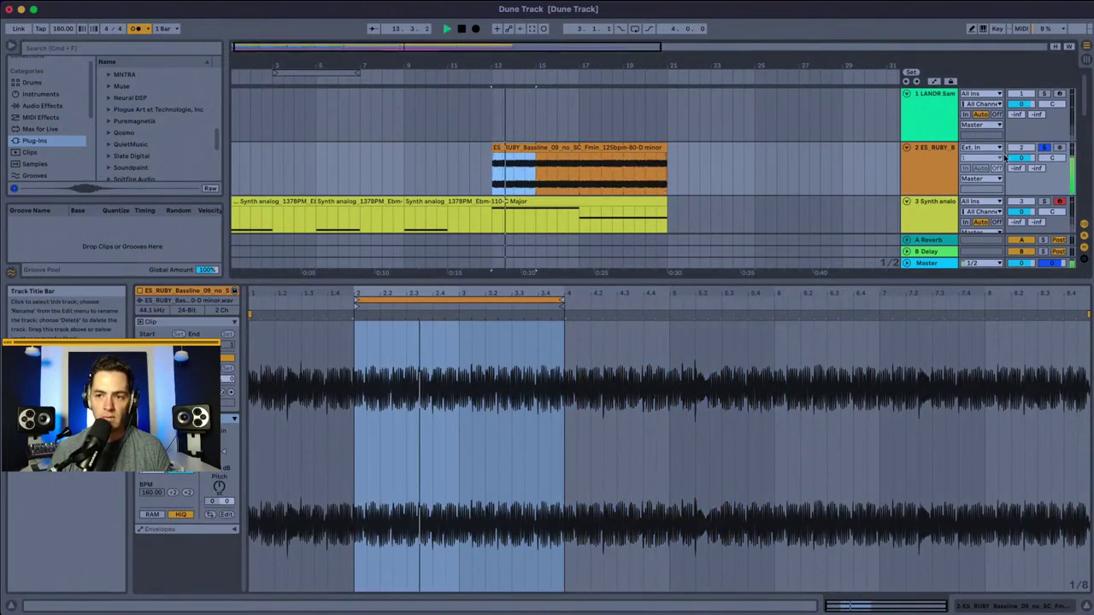
left_click(1043, 147)
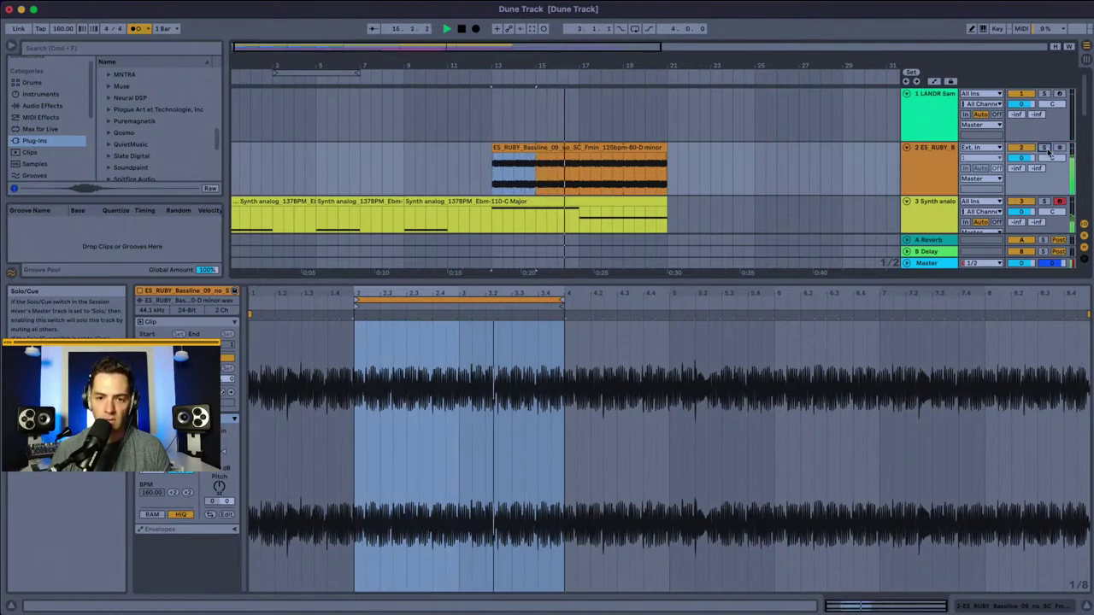
key("space")
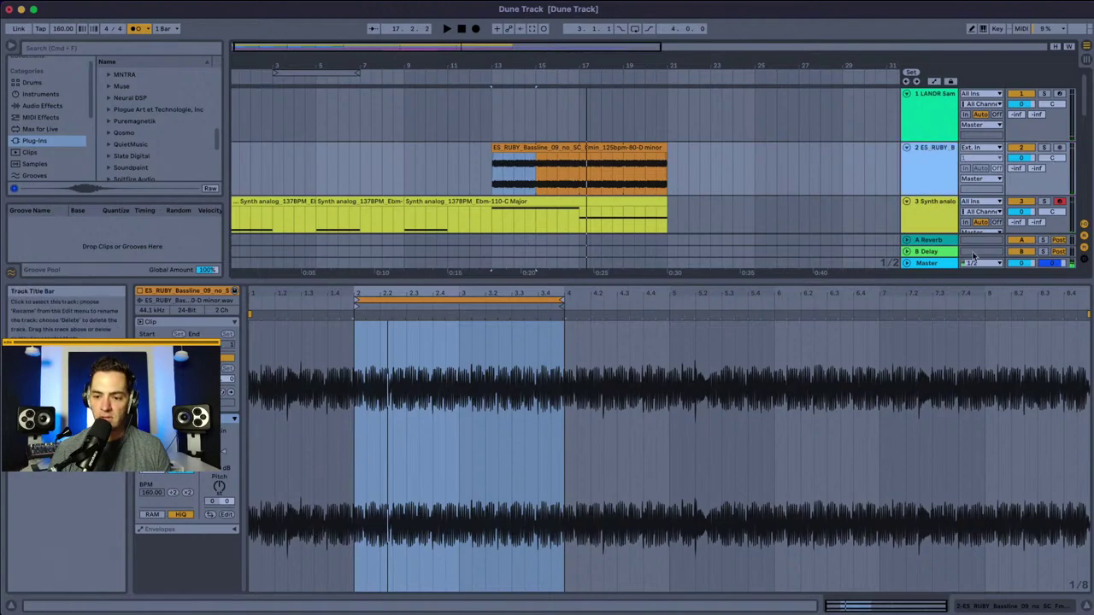
Step: Switch from the clip waveform to the device view and play the bassline track soloed from bar 13
left_click(989, 607)
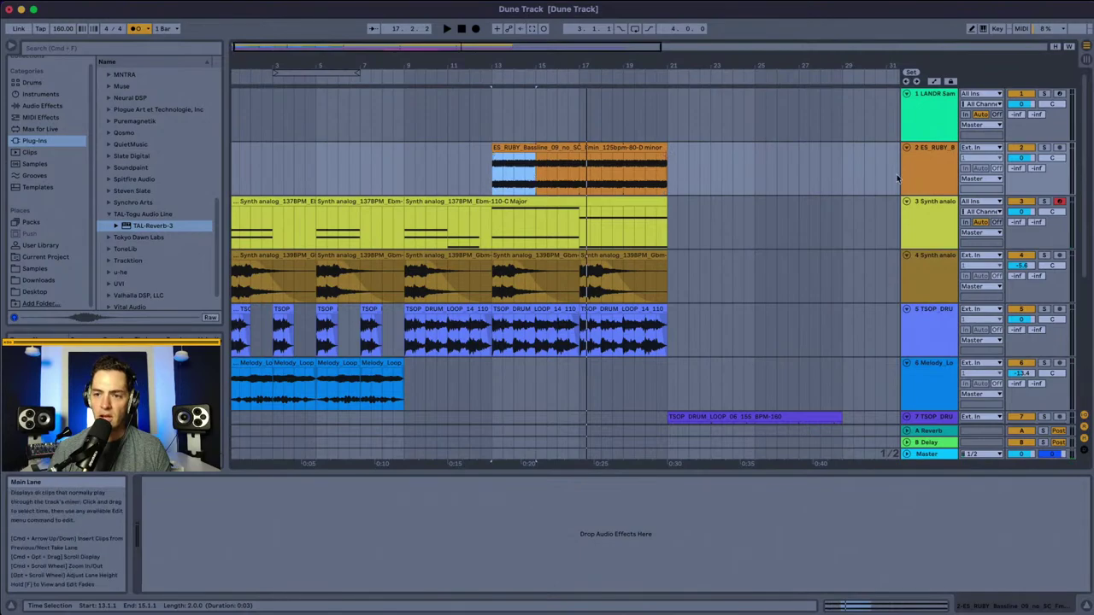
left_click(1043, 149)
key("space")
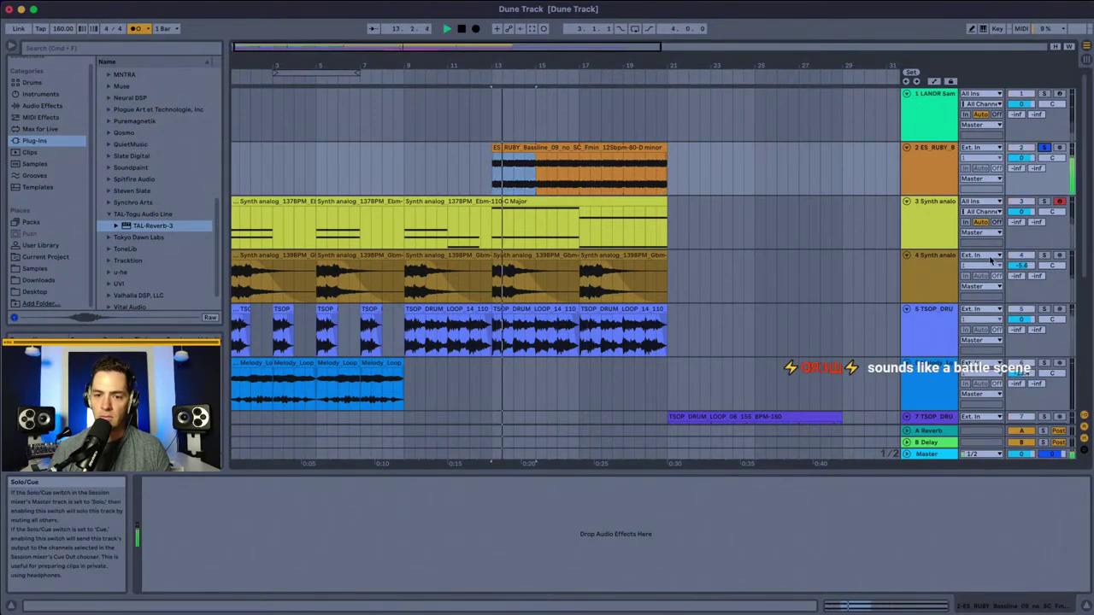
Step: Solo the TSOP drum loop track, replay from bar 13 with the bassline soloed alongside it, then clear the solos and stop playback
scroll(972, 302, "down", 2)
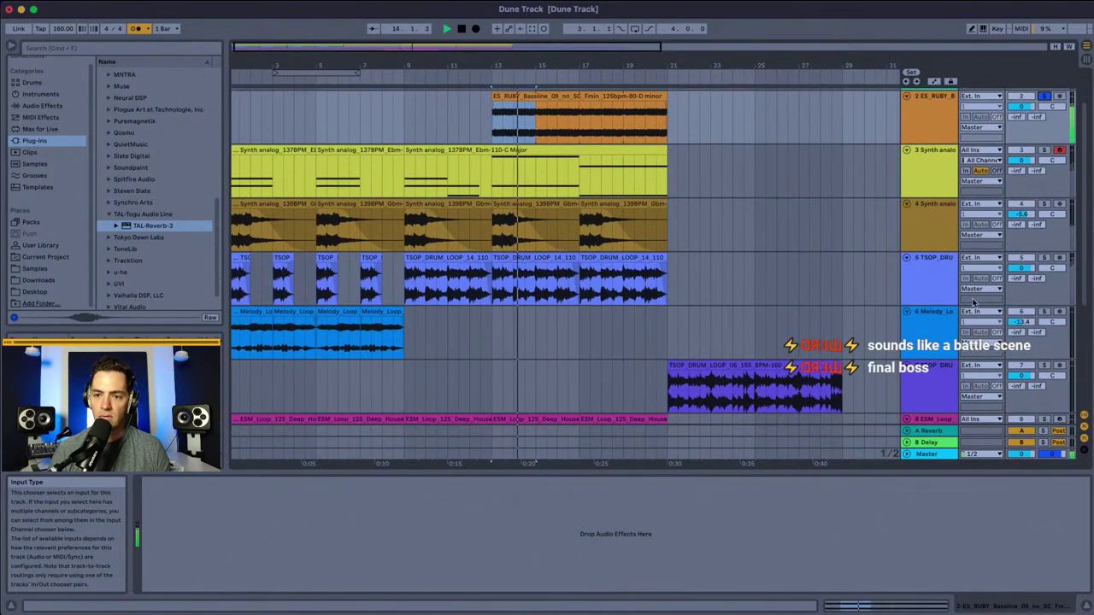
left_click(1043, 257)
scroll(598, 188, "up", 2)
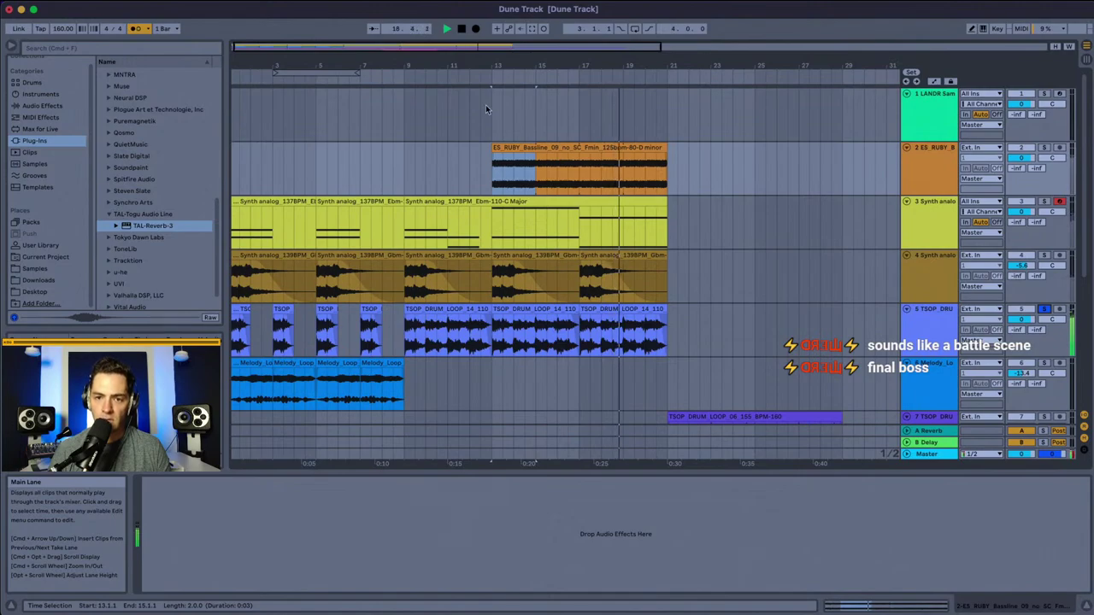
left_click(491, 164)
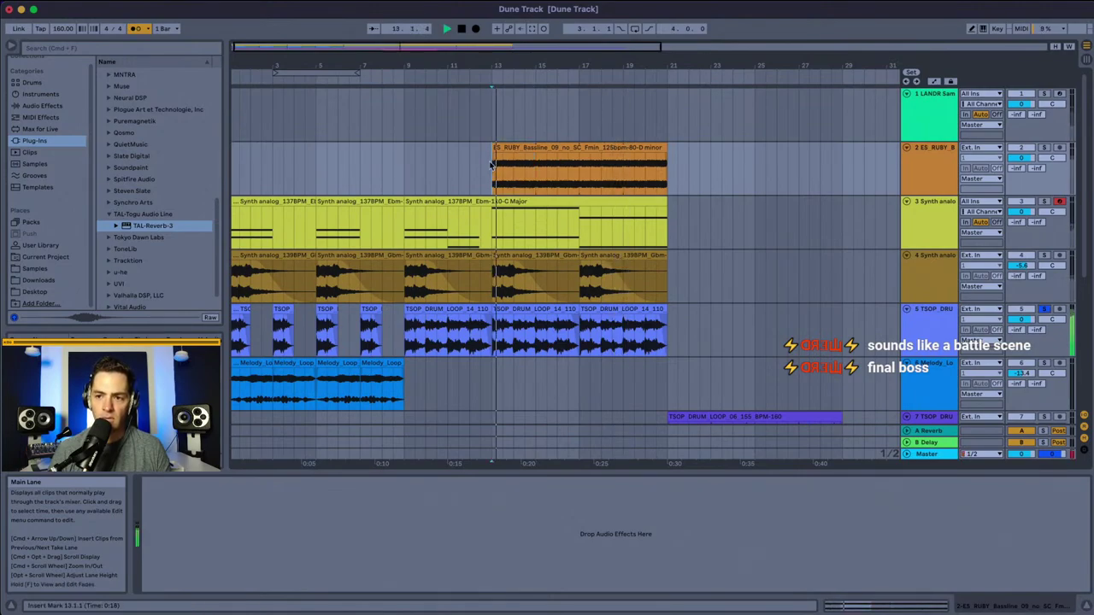
left_click(1044, 149)
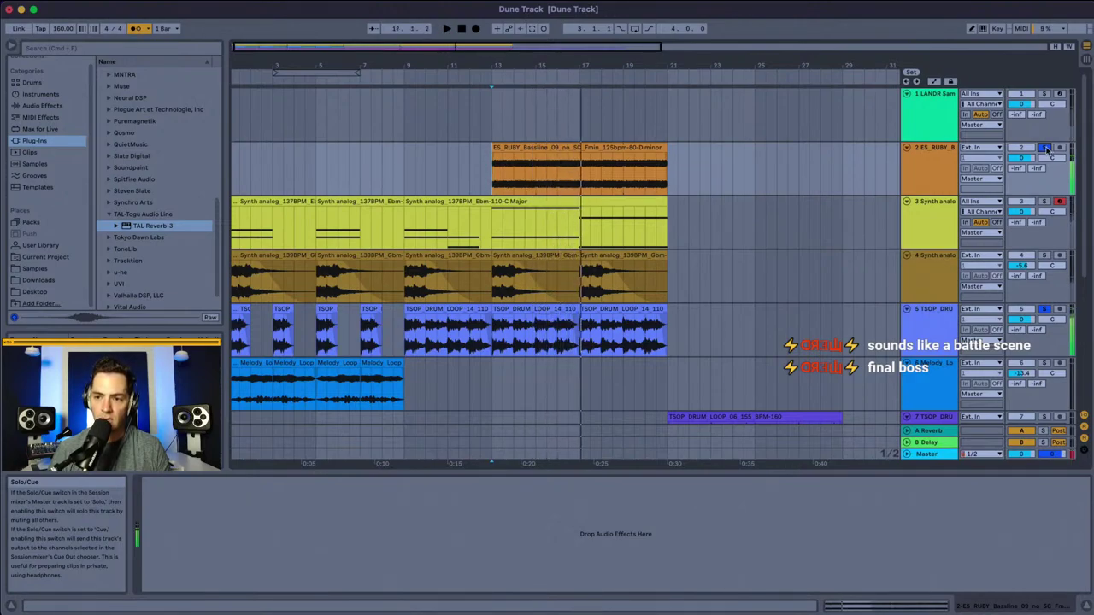
left_click(1044, 148)
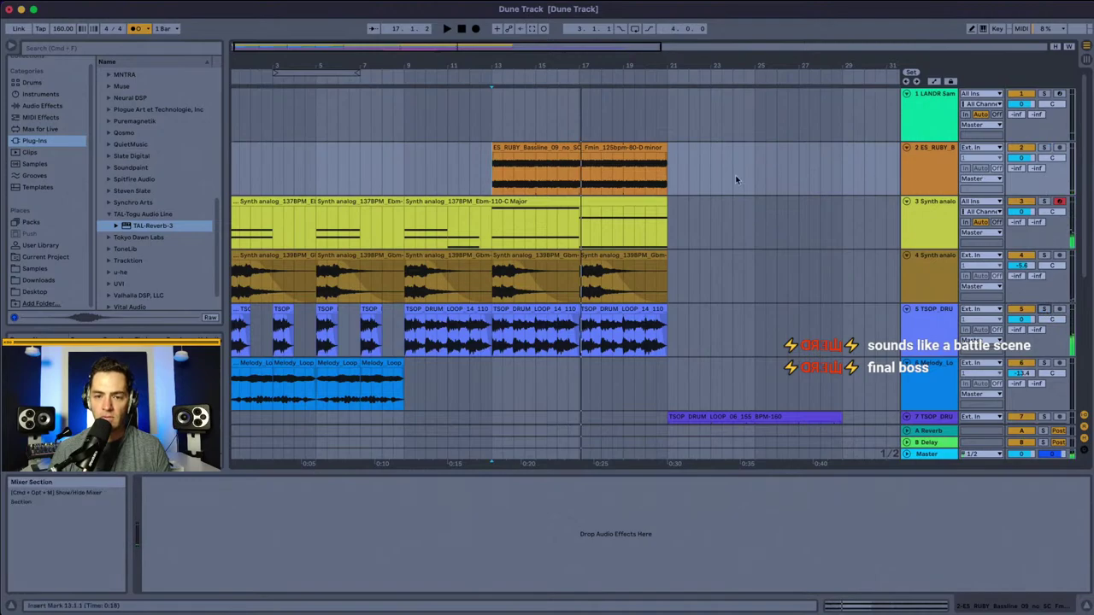
key("space")
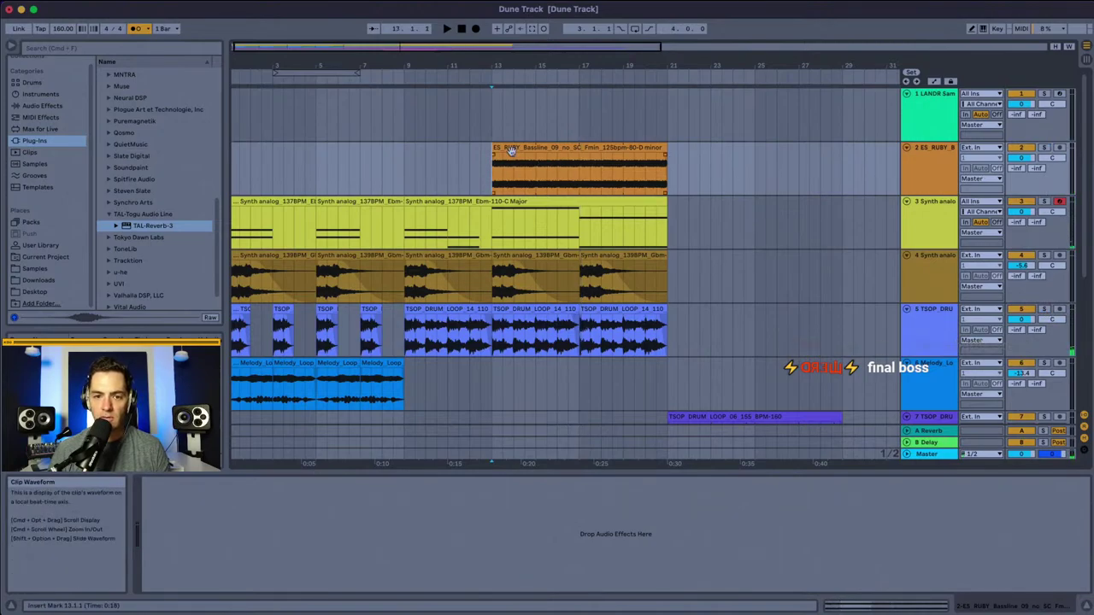
Step: Open the ES_RUBY bassline clip, play it soloed from bar 13, and set its transient loop mode to Off
left_click(510, 150)
double_click(519, 147)
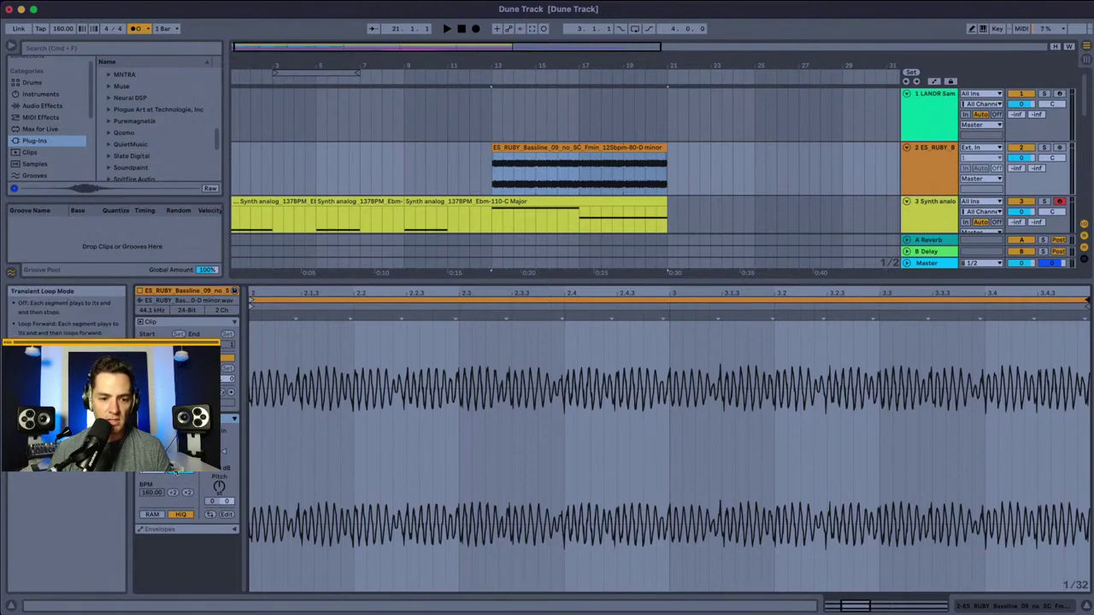
left_click(157, 479)
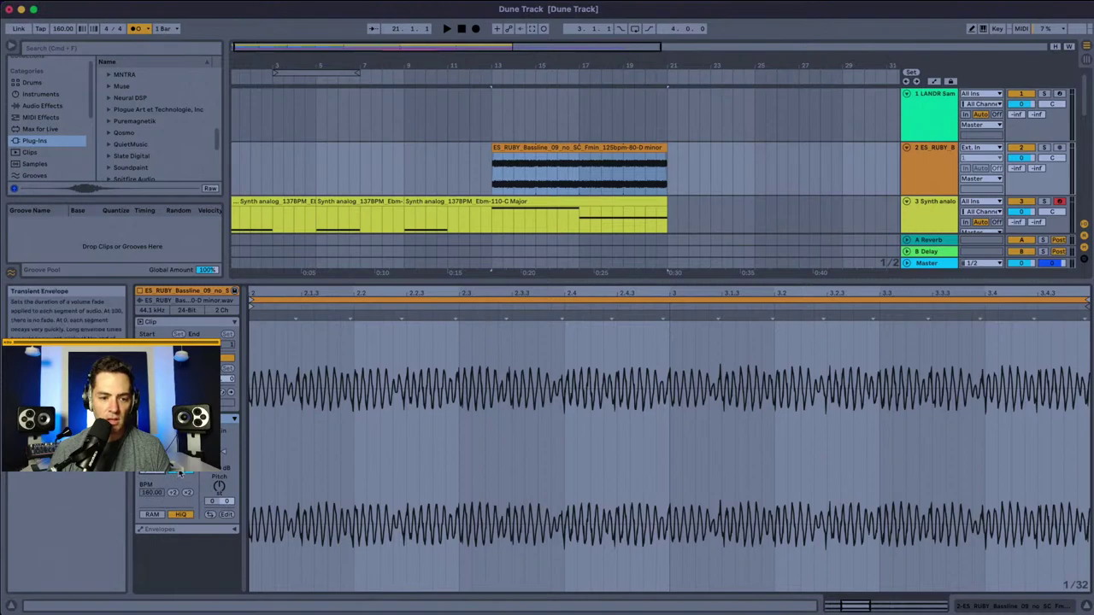
left_click(494, 171)
key("space")
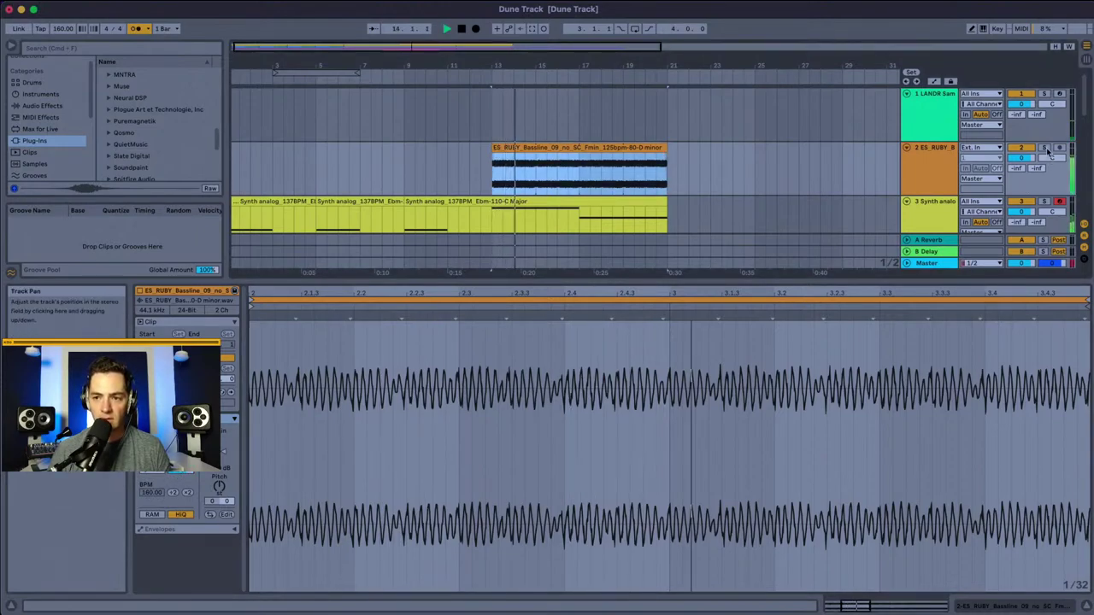
left_click(1044, 148)
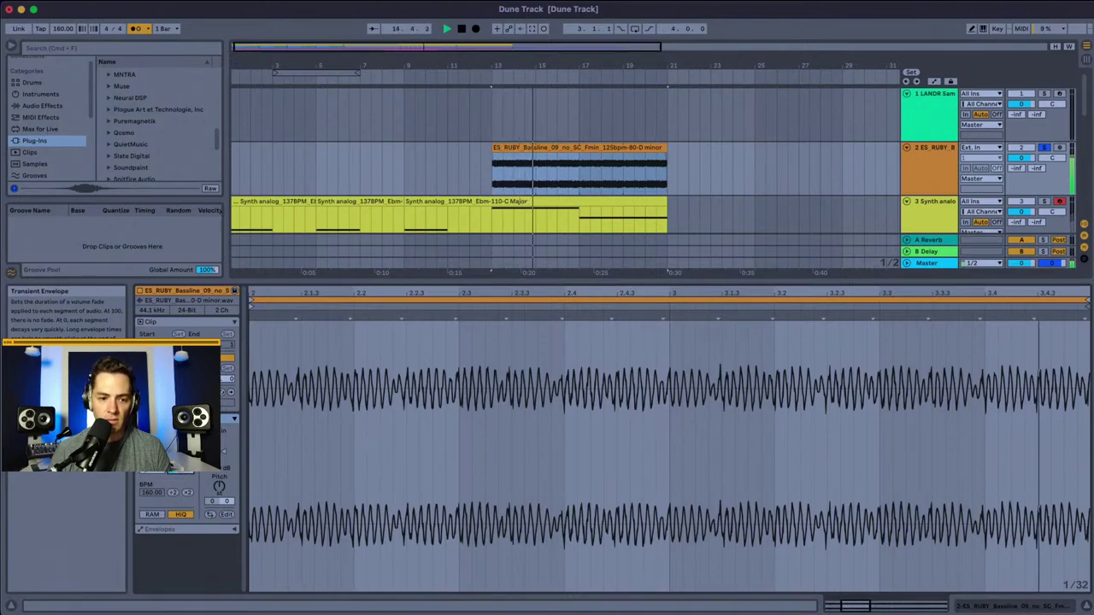
left_click(152, 471)
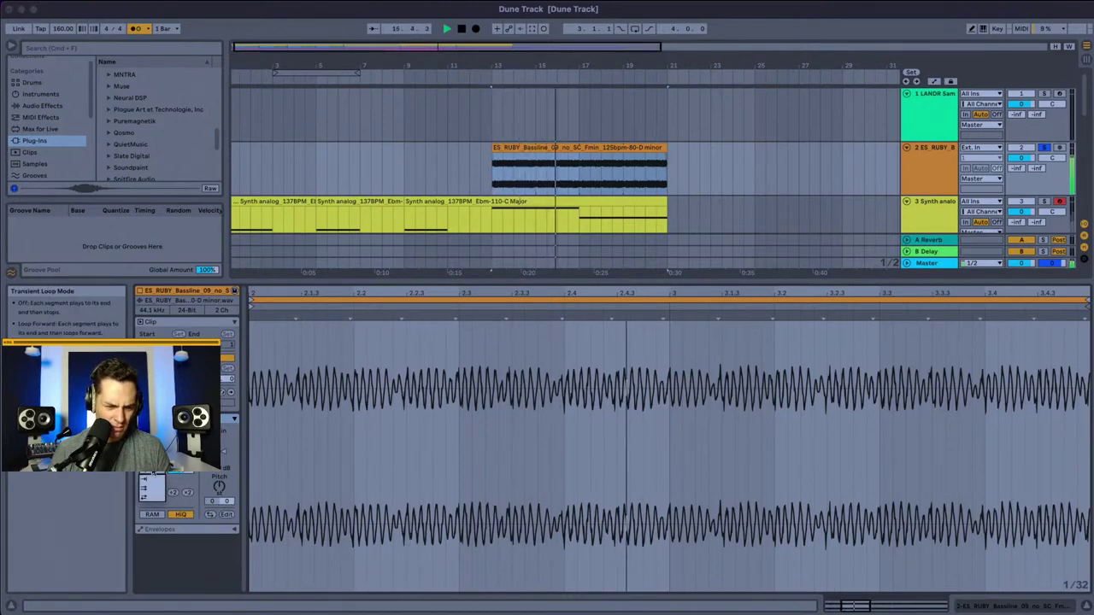
left_click(150, 480)
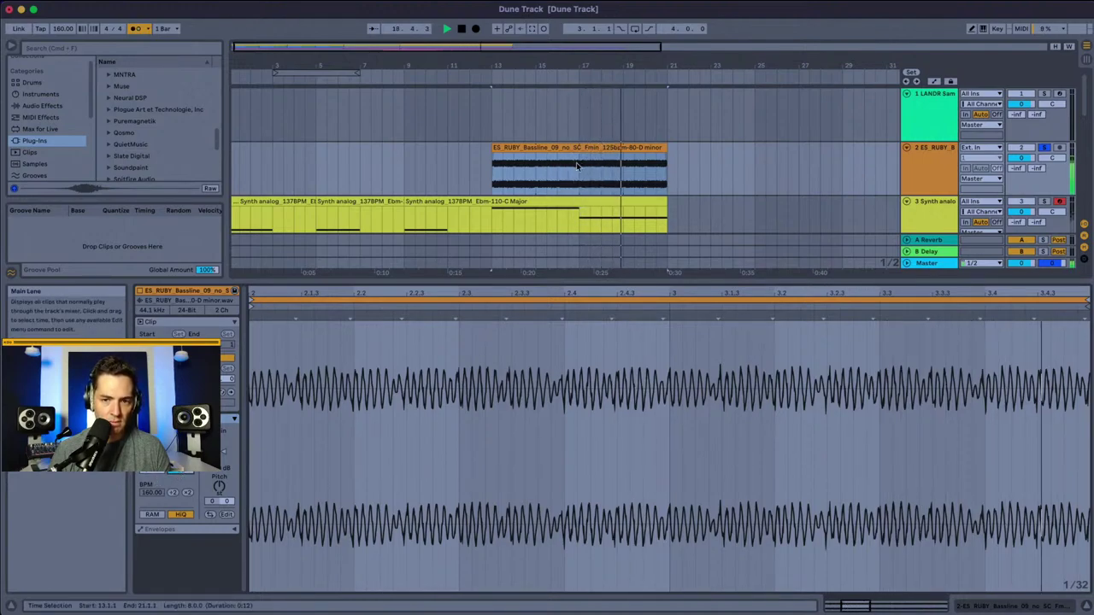
Step: Try transposing the bassline clip up 12 semitones and replay it soloed from bar 13
key("space")
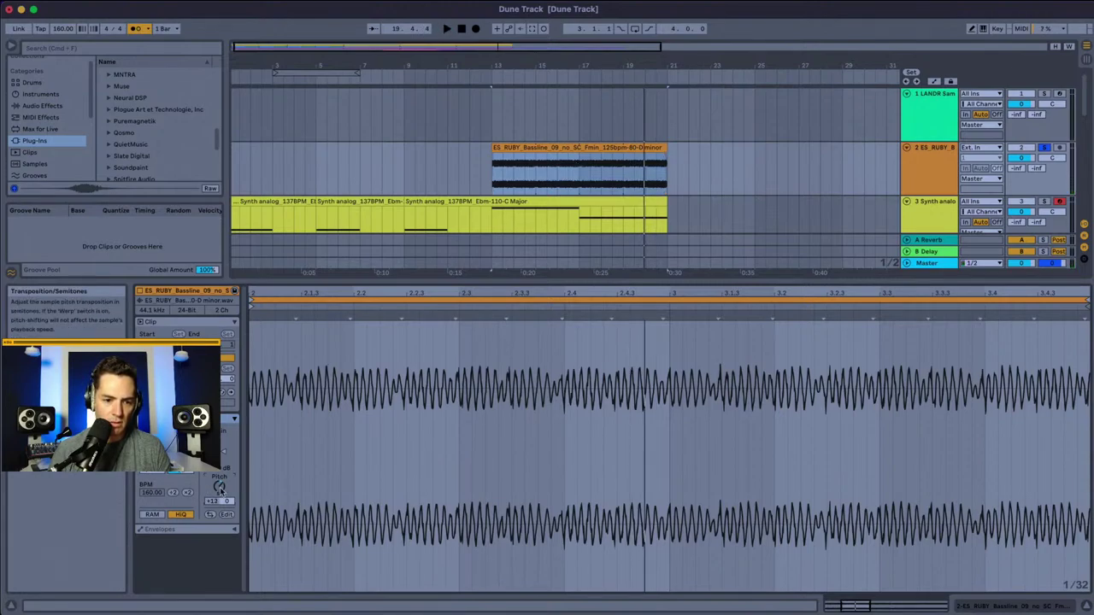
key("space")
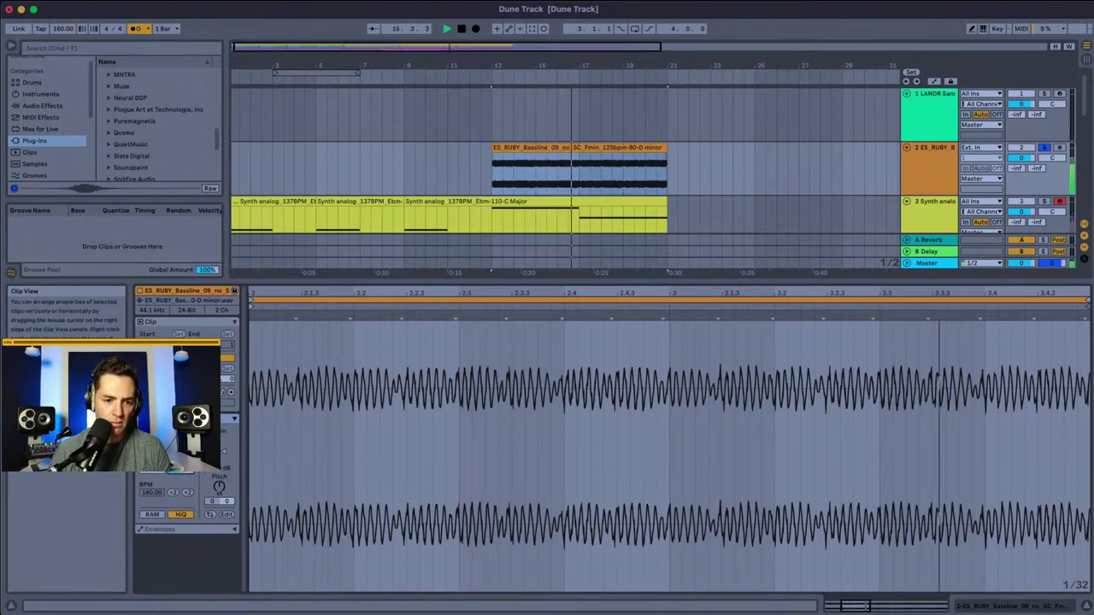
key("space")
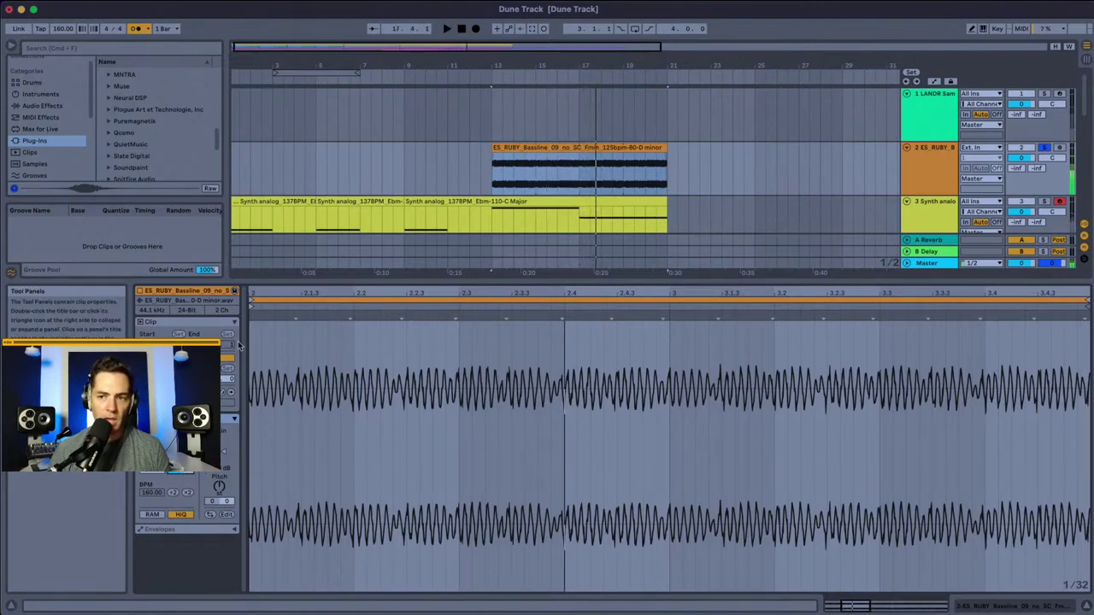
Step: Find the Eventide CrushStation VST3 plug-in by searching for "crush" and load it onto the bassline track
left_click(64, 50)
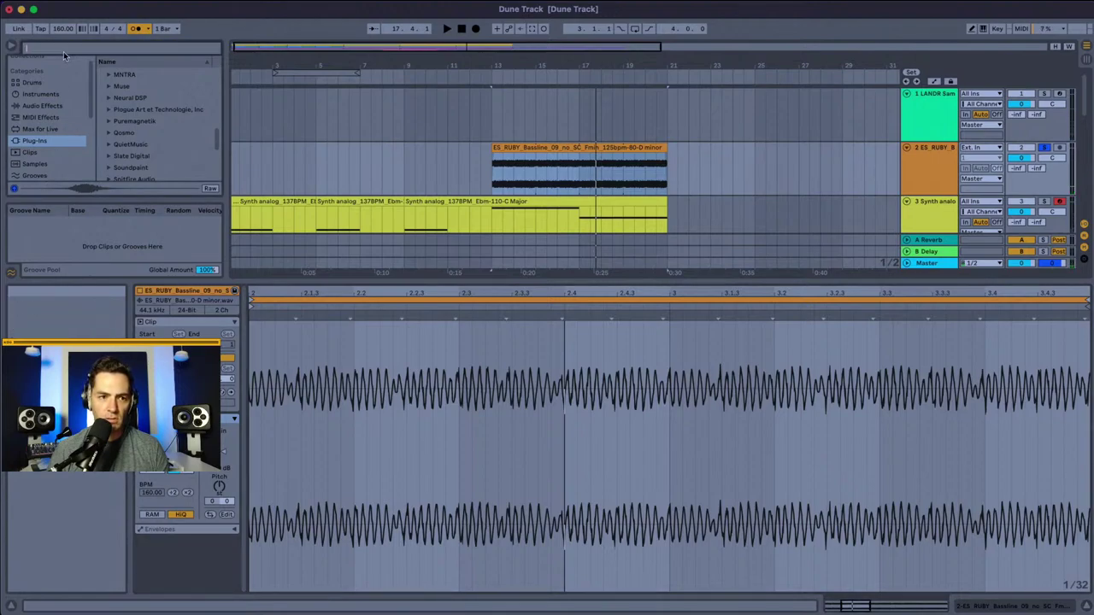
type("crush")
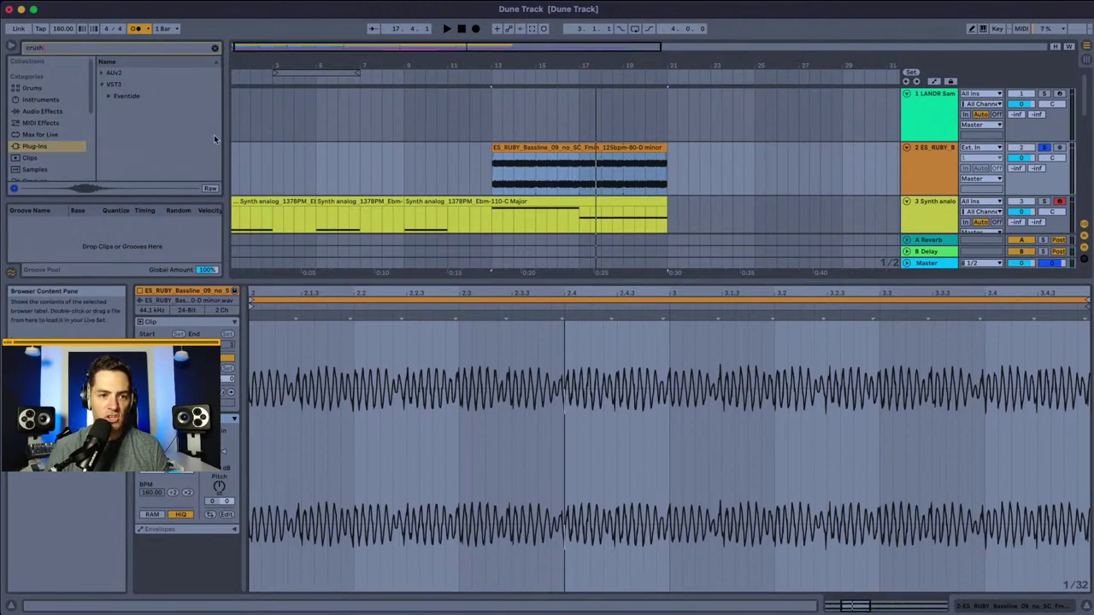
left_click(110, 97)
key("Down")
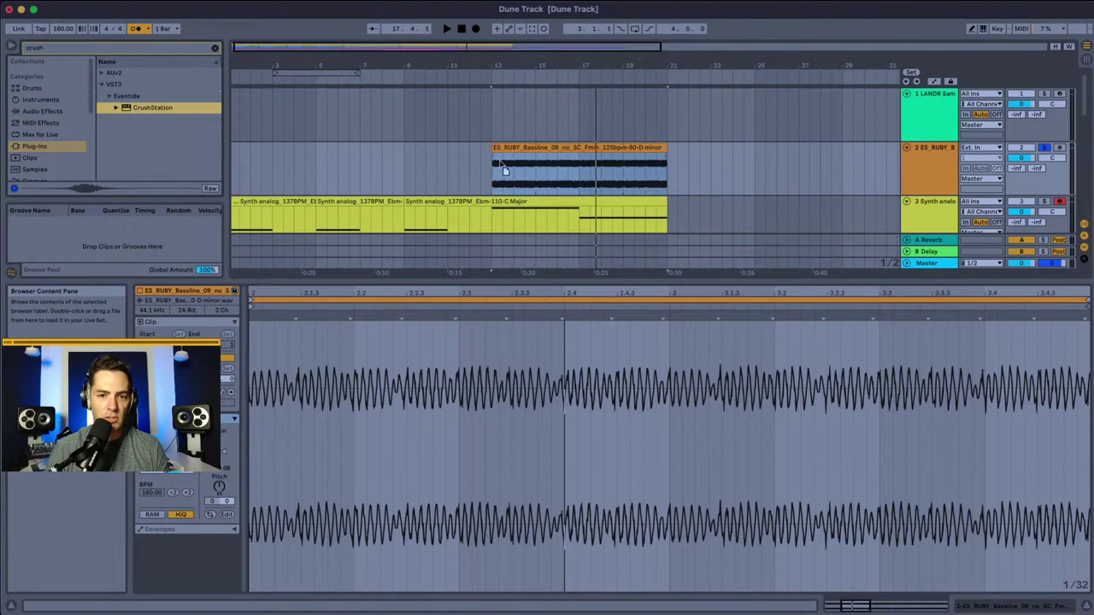
key("Return")
Step: Set CrushStation's Drive to 56 and Bass to 23 while the soloed bassline plays from bar 13
key("space")
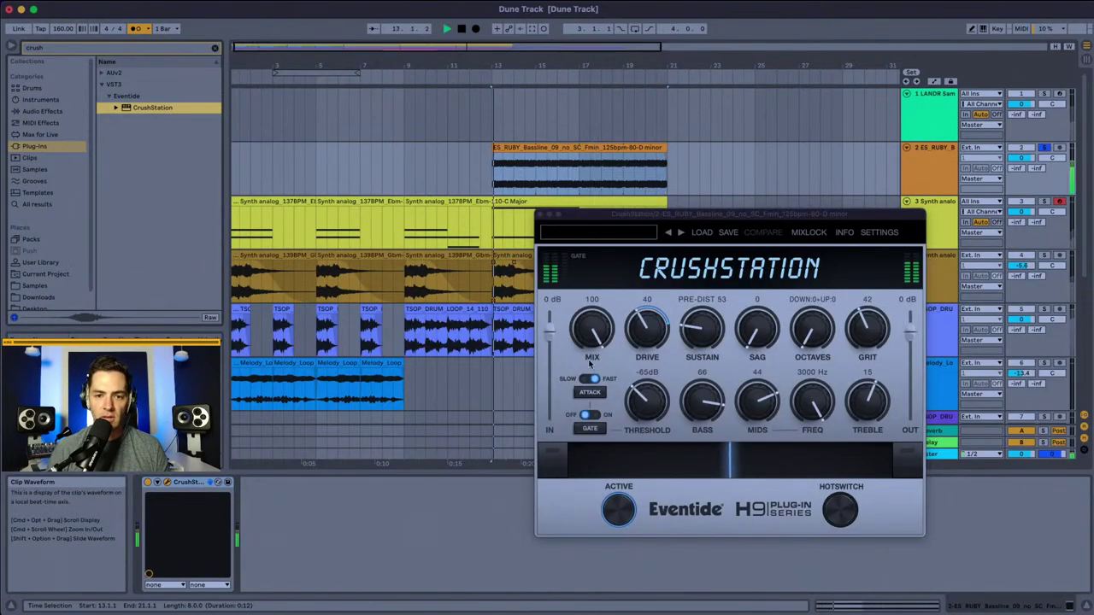
left_click(649, 329)
left_click_drag(650, 329, 655, 303)
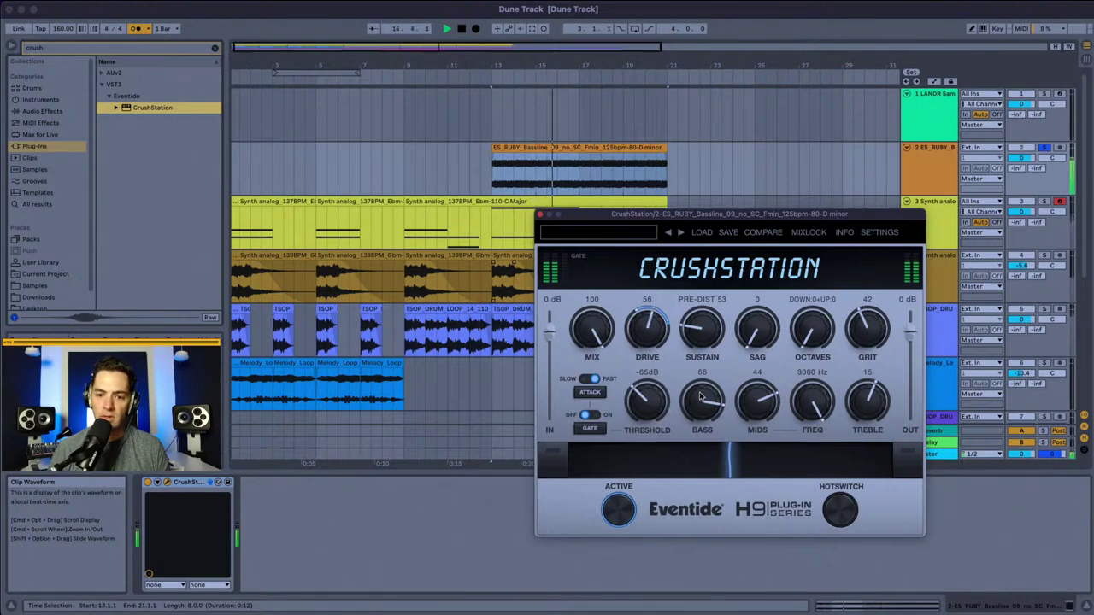
left_click_drag(702, 400, 700, 437)
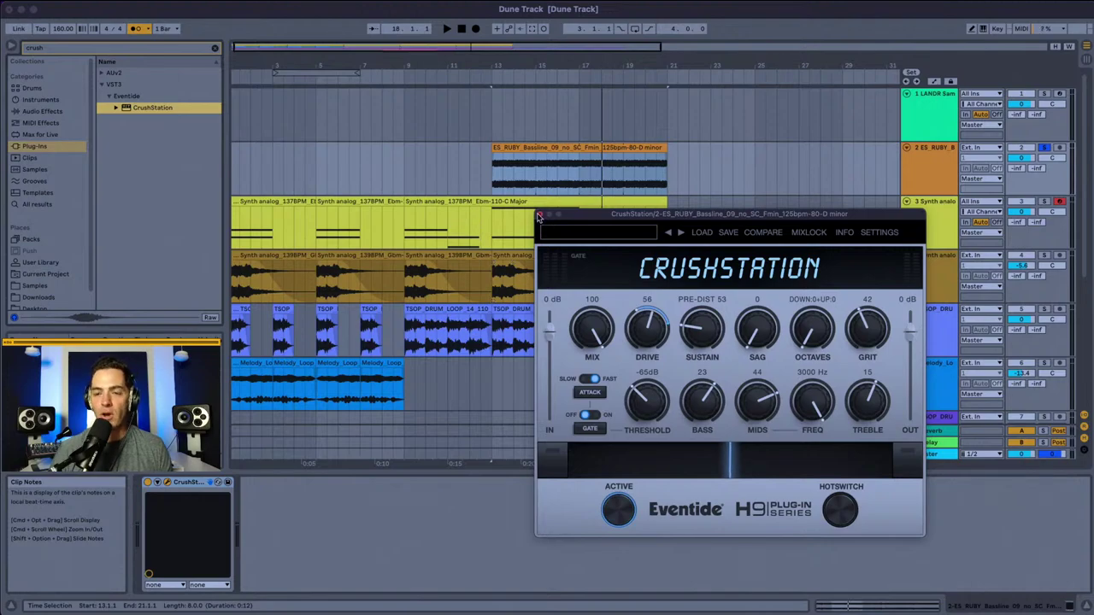
mouse_move(643, 6)
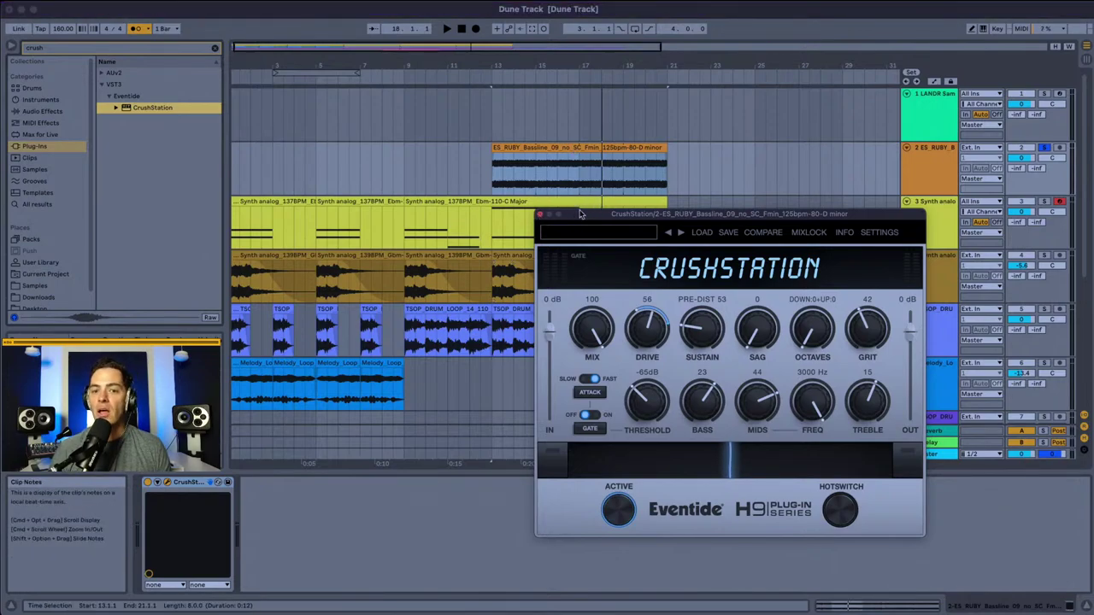
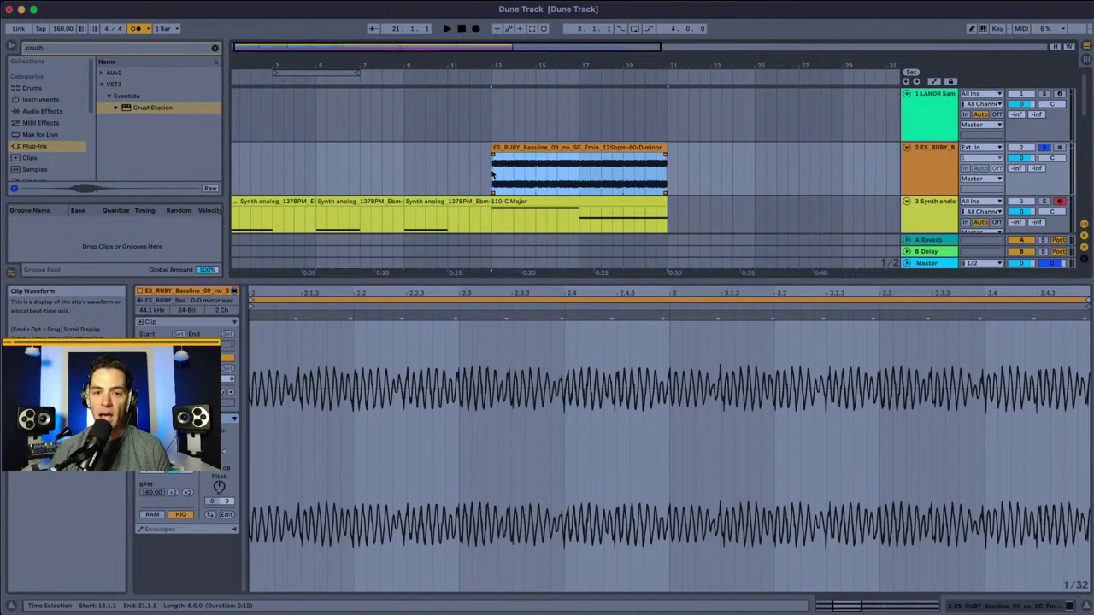
Step: Play the distorted bassline from bar 13 and unsolo its track to hear it in the full mix
left_click(491, 174)
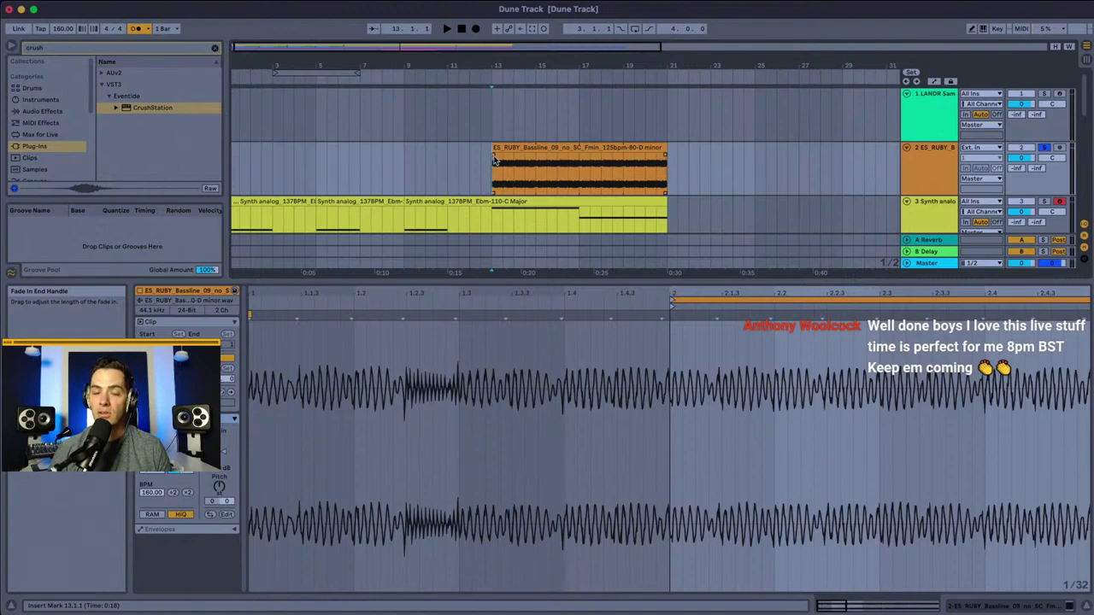
key("space")
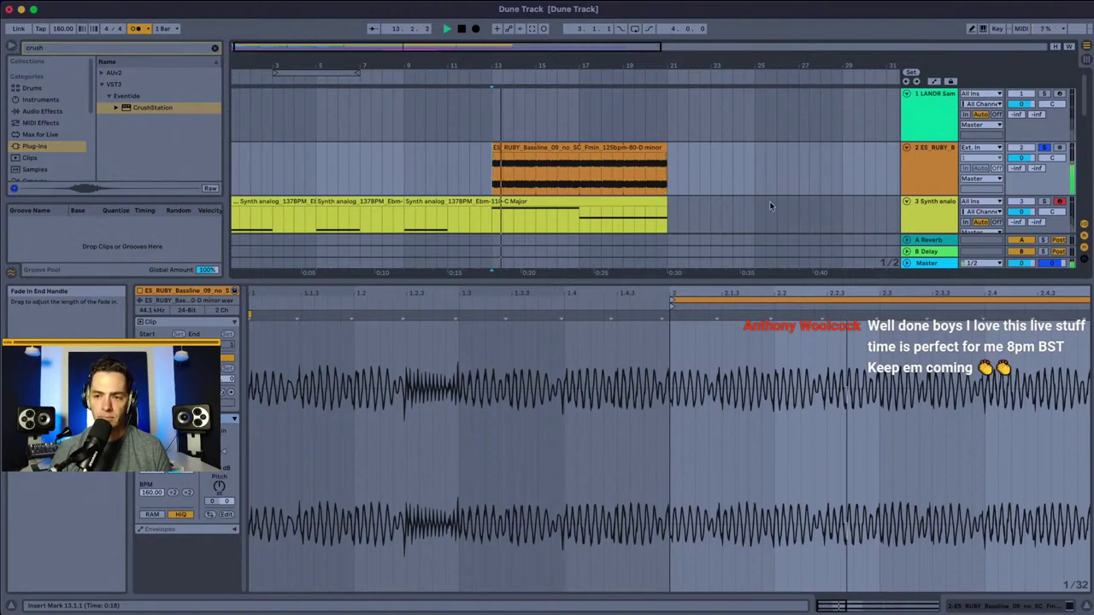
left_click(1046, 150)
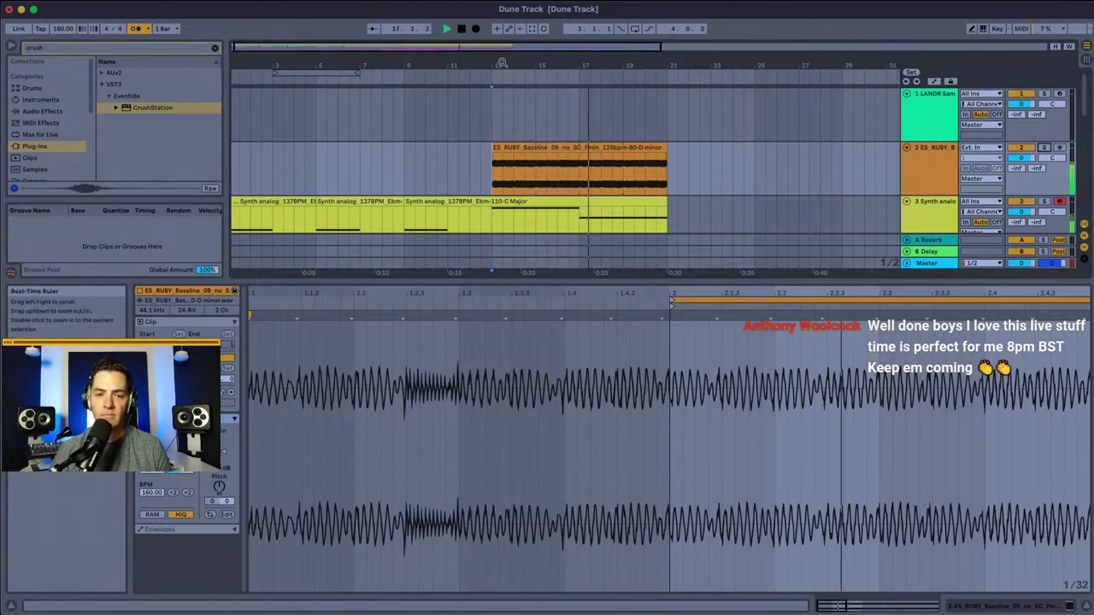
Step: Duplicate the bassline clip so the copy spans bars 21 to 29, and listen through that section before stopping playback
left_click(551, 148)
scroll(684, 162, "down", 2)
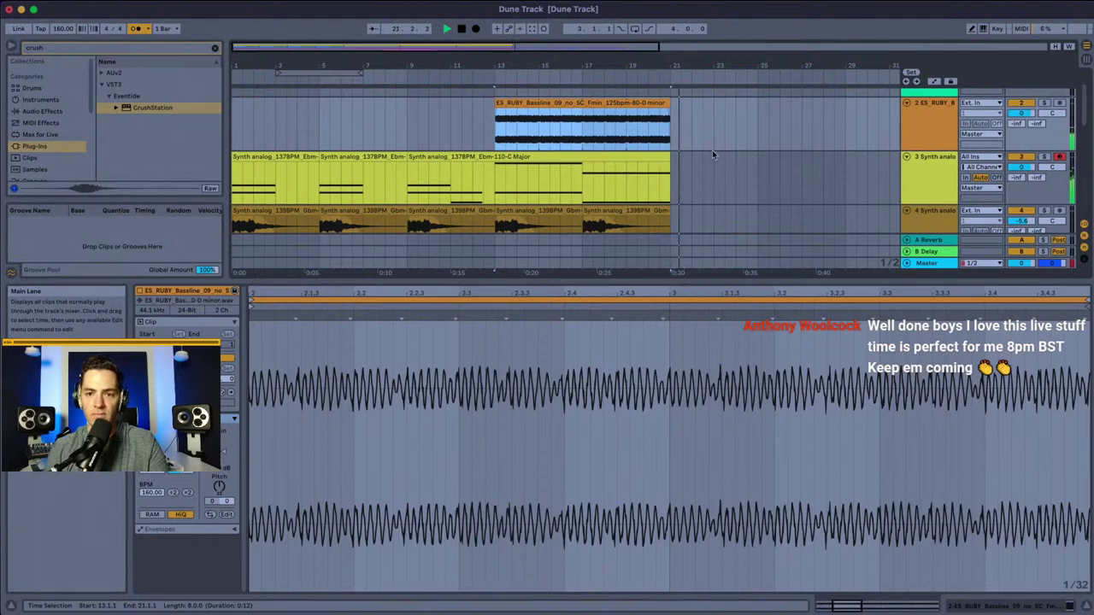
key("super+d")
scroll(734, 117, "down", 6)
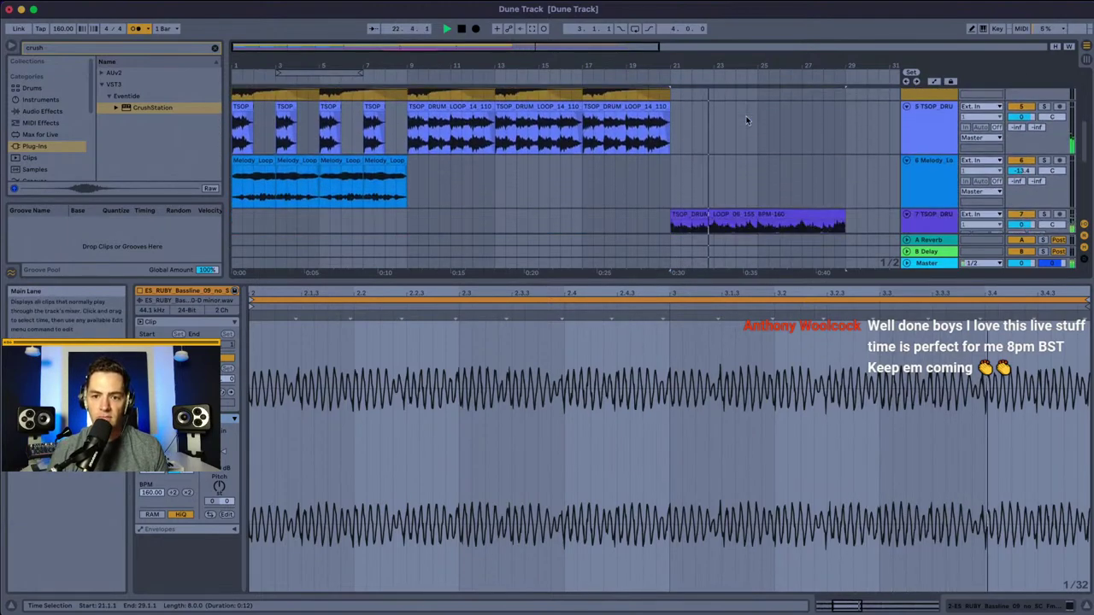
left_click_drag(709, 75, 544, 72)
scroll(488, 133, "left", 2)
scroll(435, 175, "up", 2)
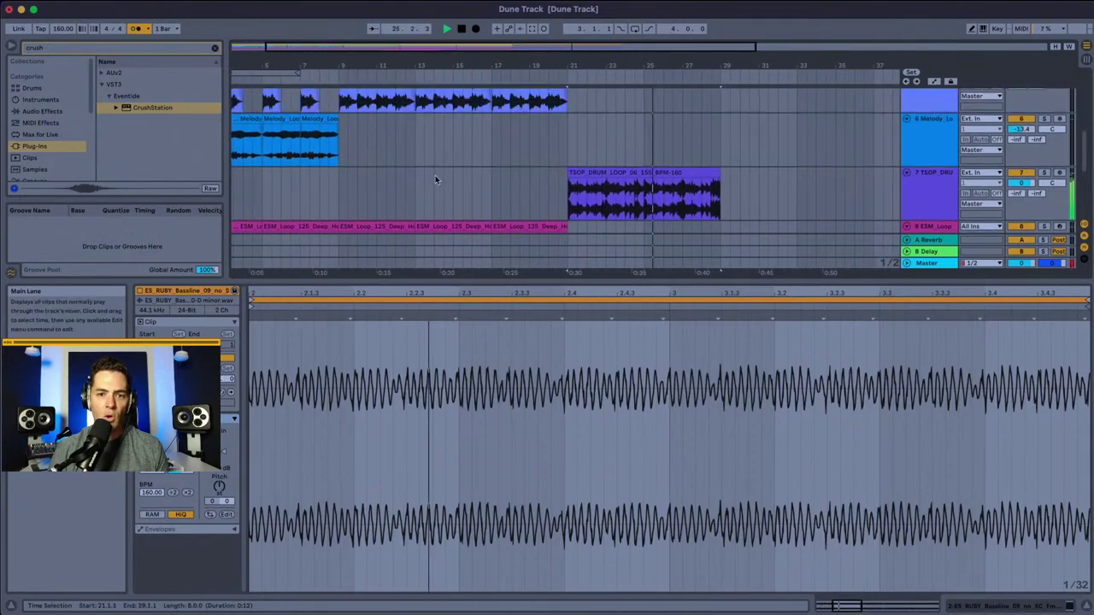
key("space")
Step: Delete the two TSOP_DRUM_LOOP_14 clips that start at bars 17 and 13
scroll(495, 150, "up", 2)
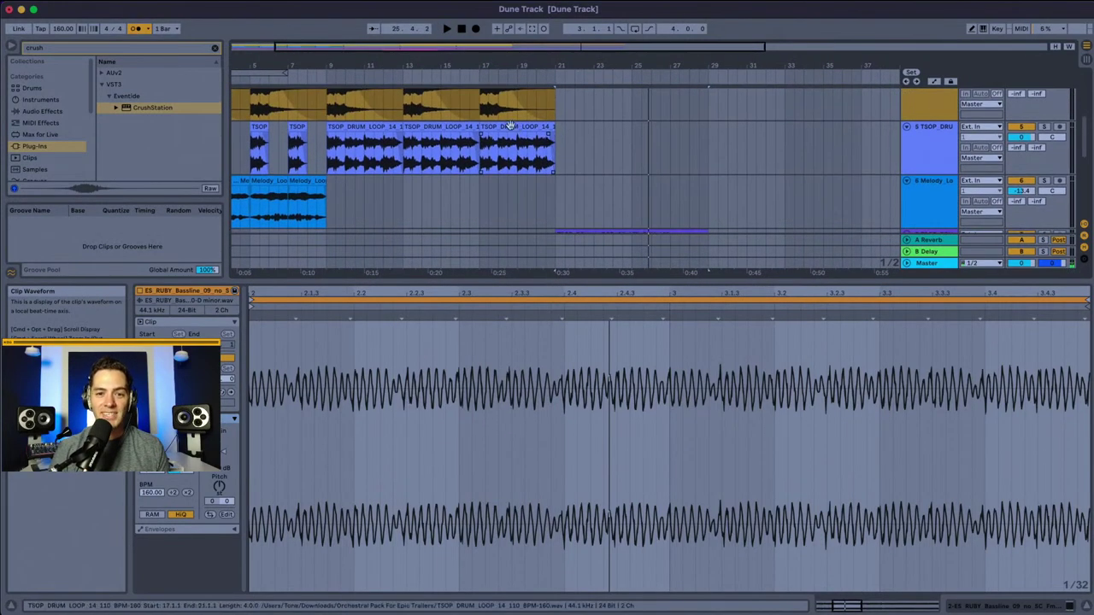
left_click(517, 137)
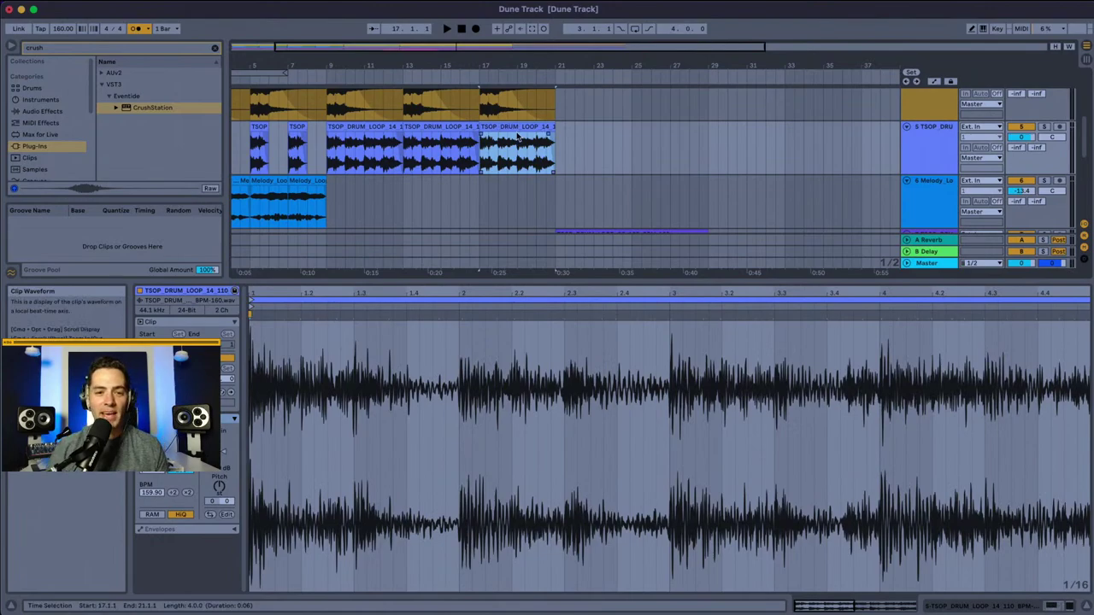
key("Delete")
left_click(438, 130)
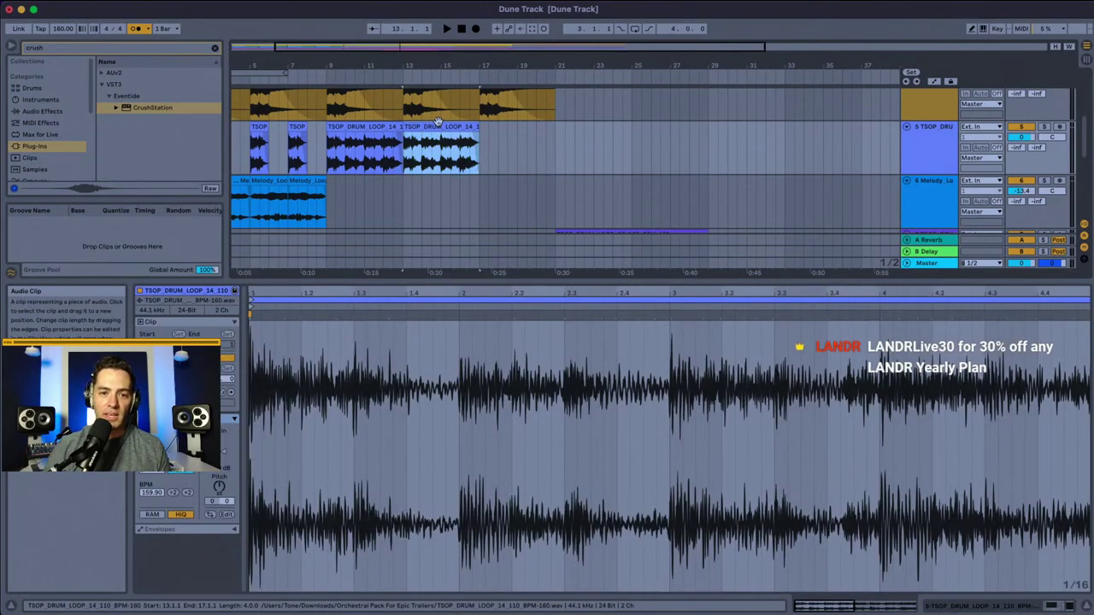
key("Delete")
Step: Move the TSOP_DRUM_LOOP_06 clip so it starts at bar 13
scroll(440, 158, "down", 2)
left_click(598, 177)
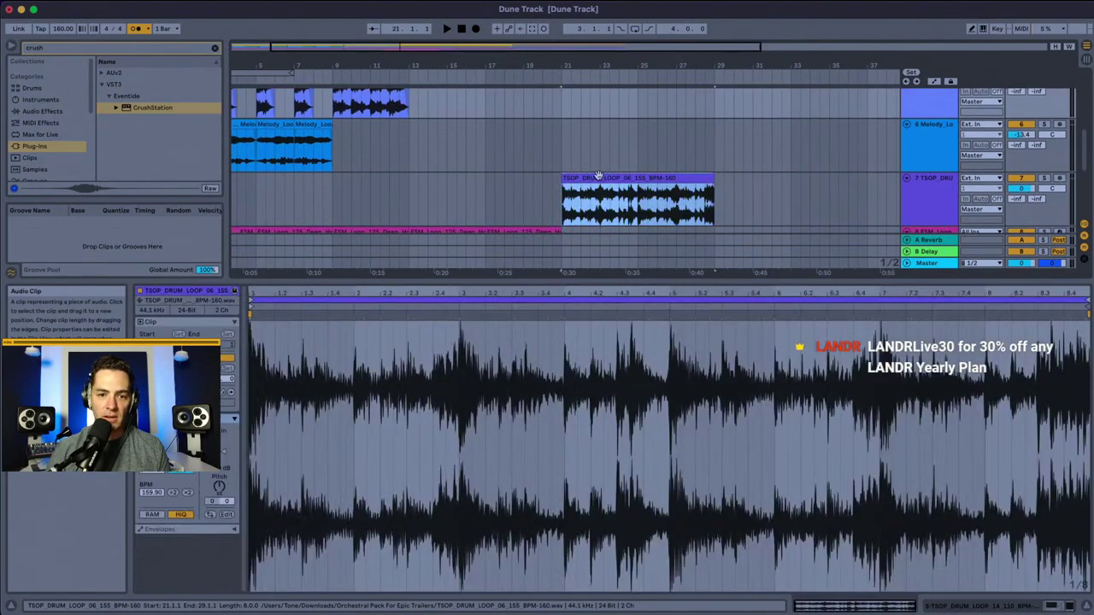
left_click_drag(599, 177, 446, 180)
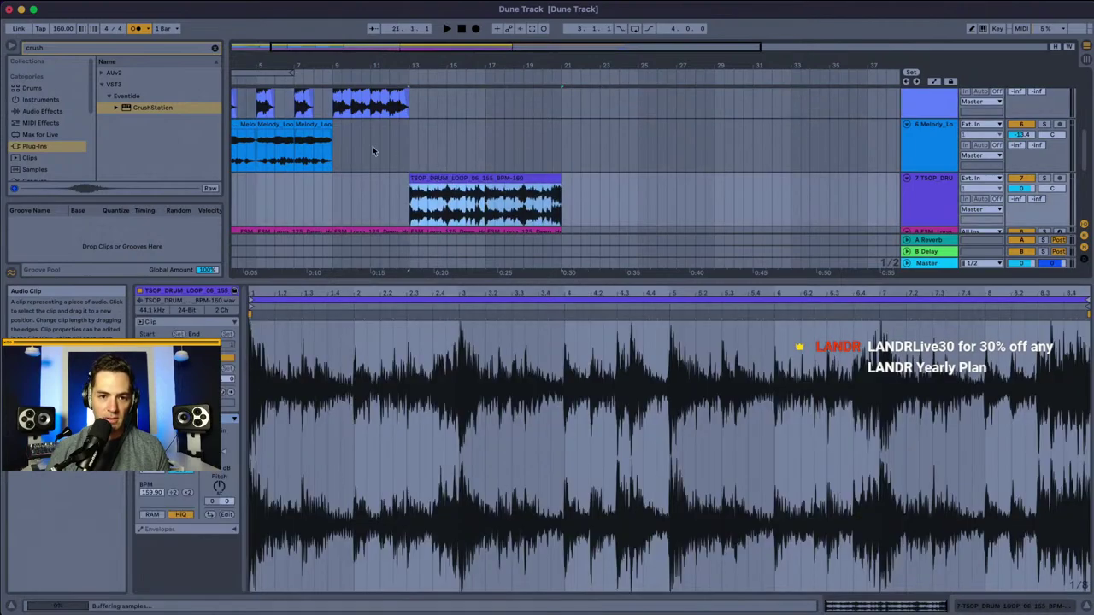
Step: Play the arrangement from bar 9 to hear the drum change at bar 13, then stop playback
left_click(333, 107)
key("space")
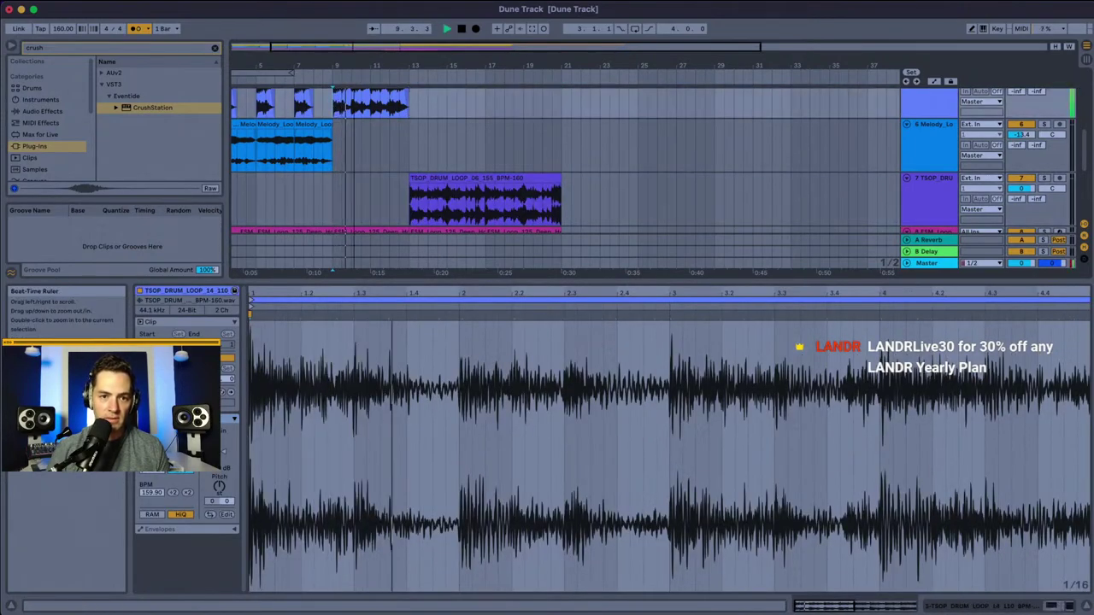
left_click_drag(335, 75, 340, 115)
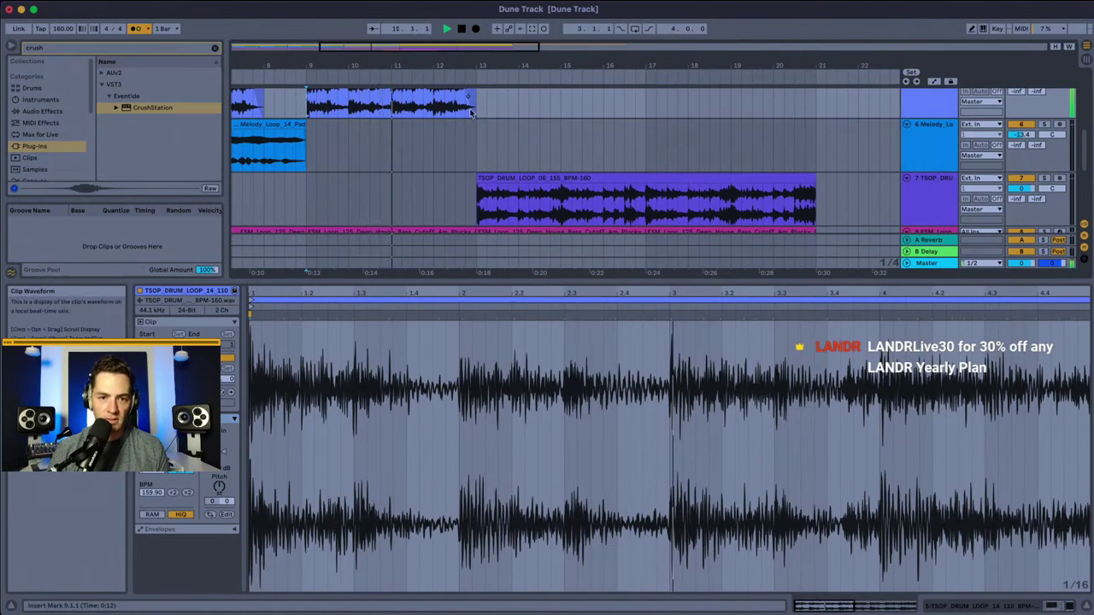
scroll(471, 114, "up", 3)
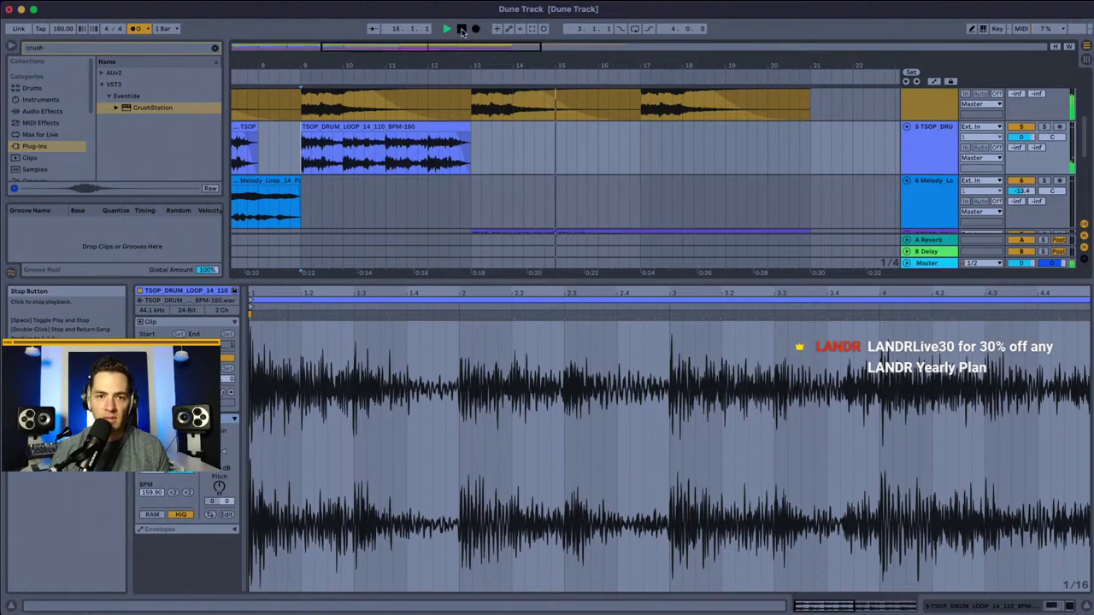
left_click(461, 31)
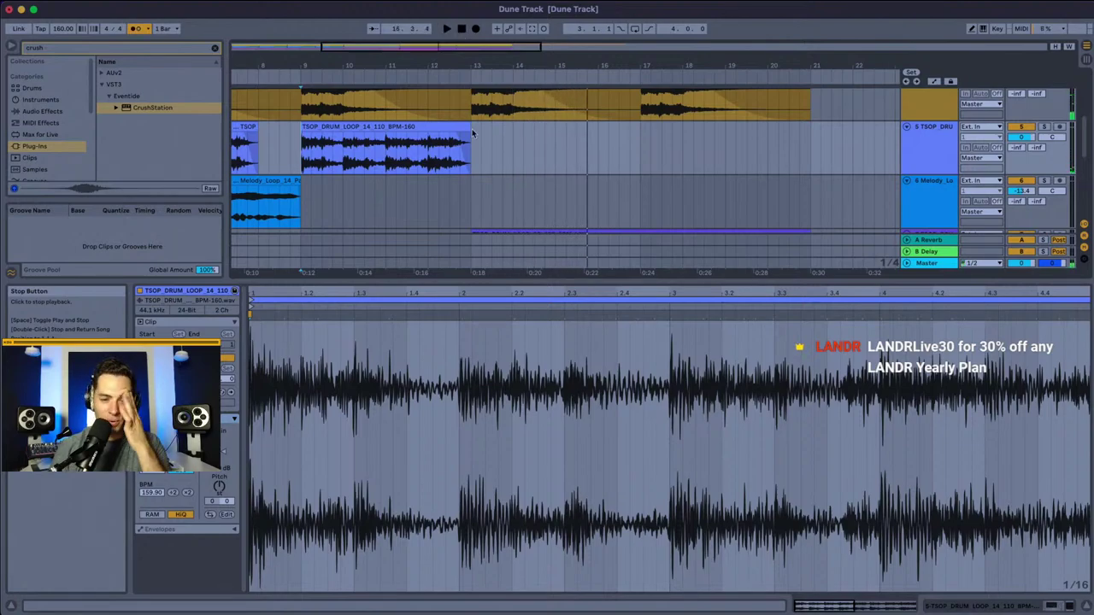
Step: Play from bar 12 to recheck the transition between the two TSOP drum loops
scroll(455, 153, "down", 2)
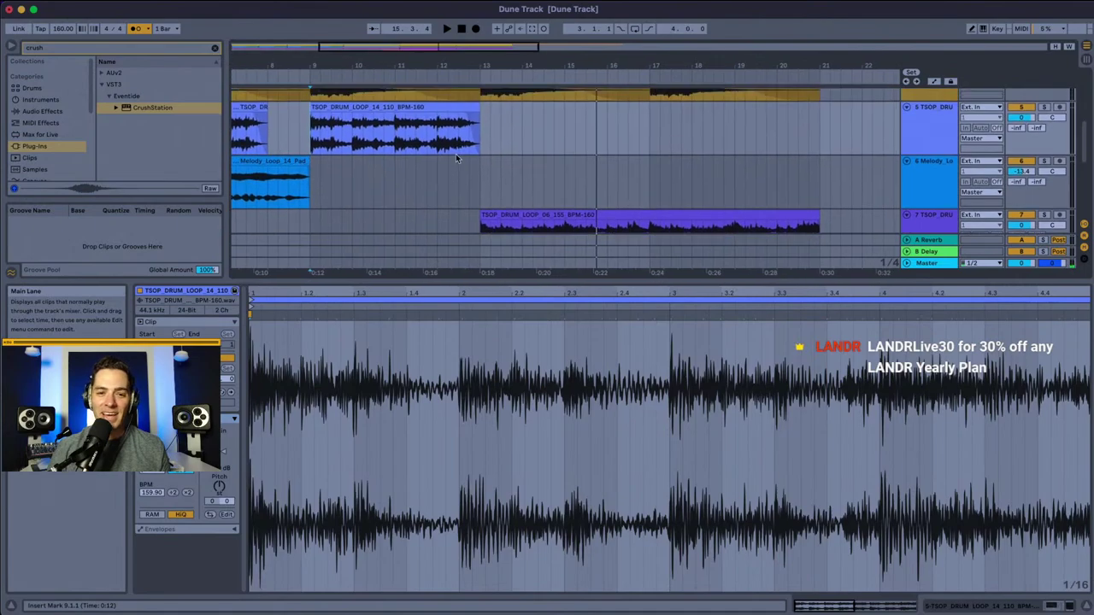
left_click(433, 131)
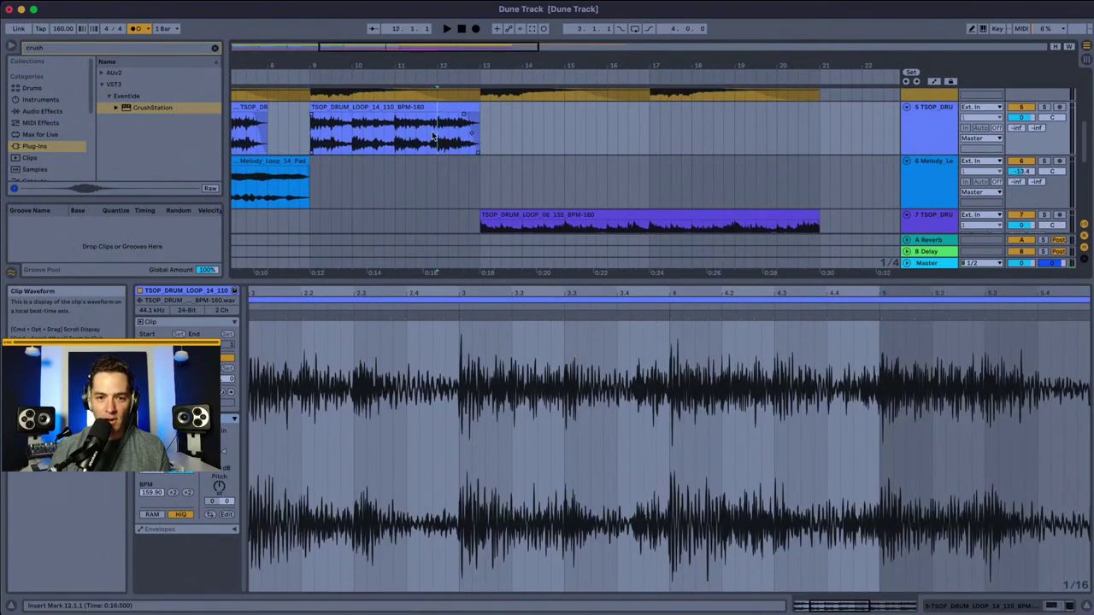
key("space")
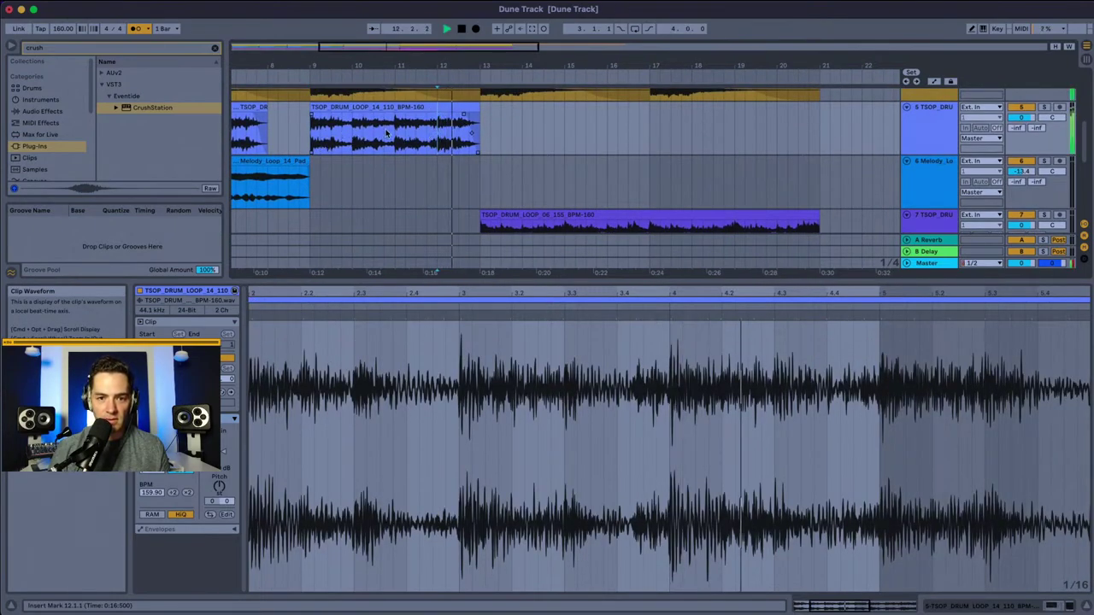
Step: Stop playback, trim the four-bar TSOP_DRUM_LOOP_14 clip to end at 12.3.1, and split it at bar 12
key("space")
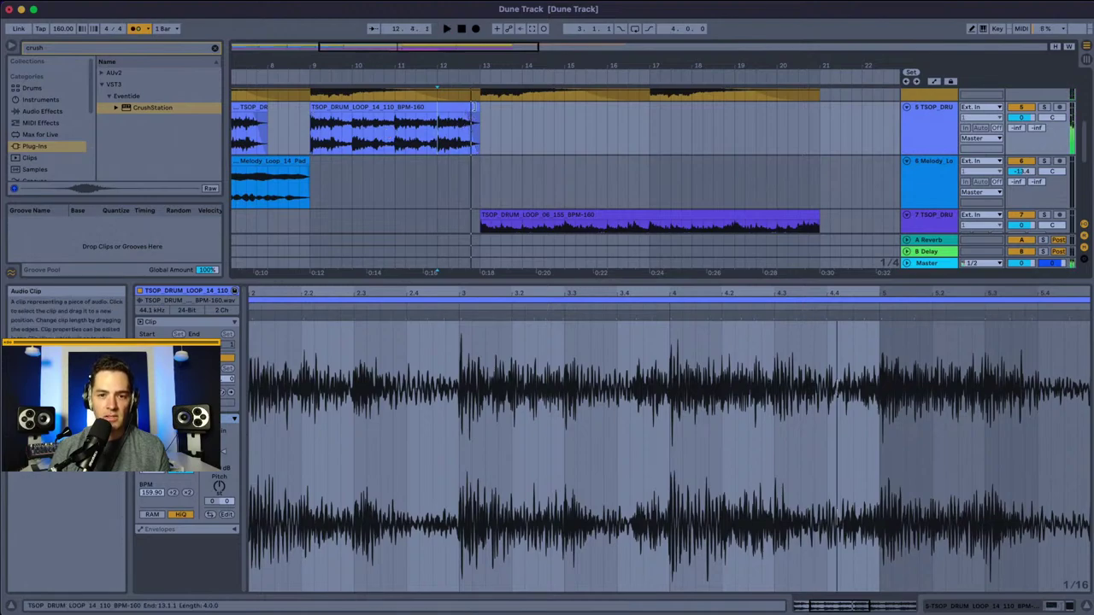
left_click_drag(470, 120, 459, 119)
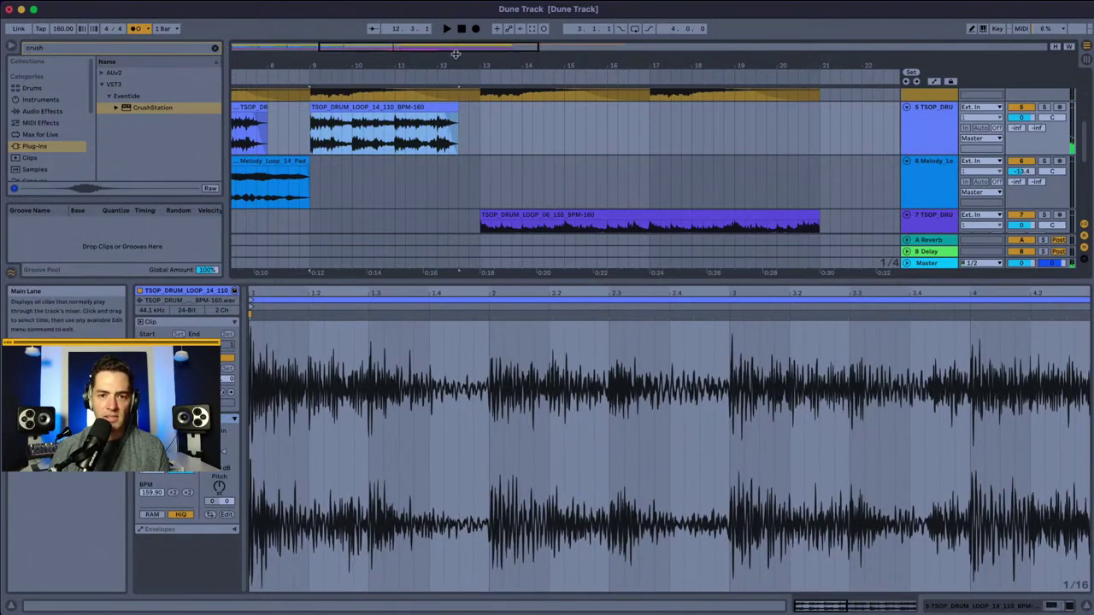
left_click_drag(462, 66, 389, 124)
left_click(389, 124)
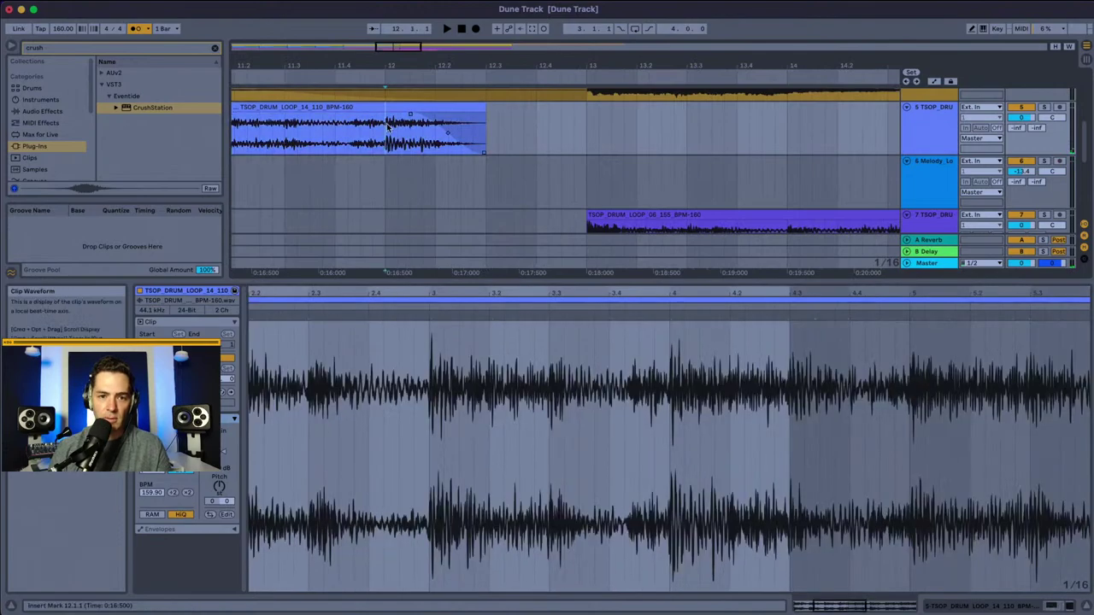
key("super+e")
Step: Duplicate the two-beat drum slice at bar 12 to reach bar 13, and remove the fade-outs from both slices
left_click(404, 104)
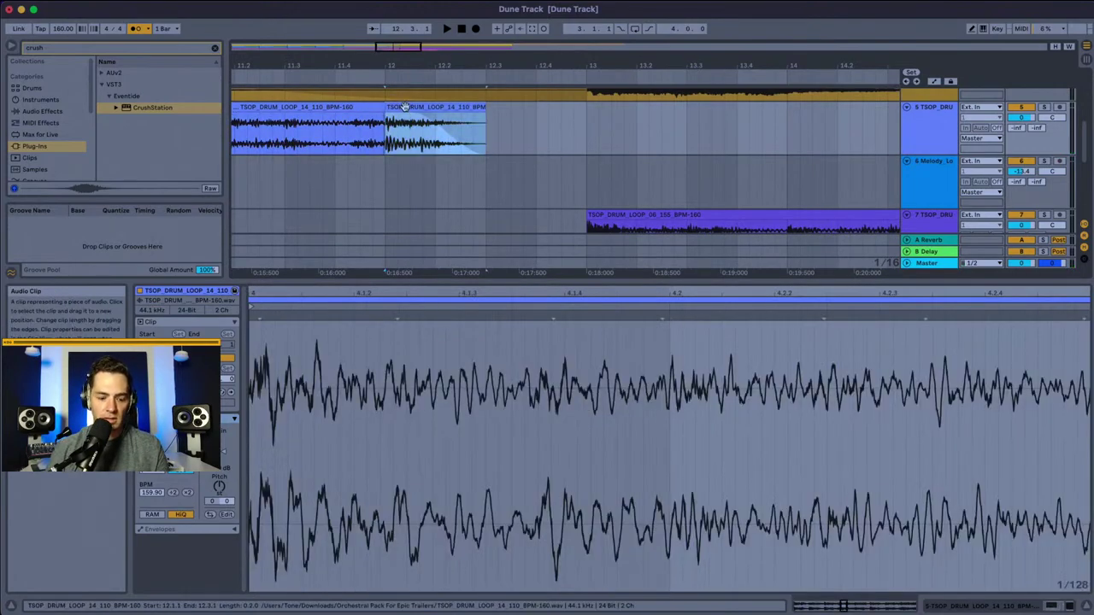
key("super+d")
left_click(383, 125)
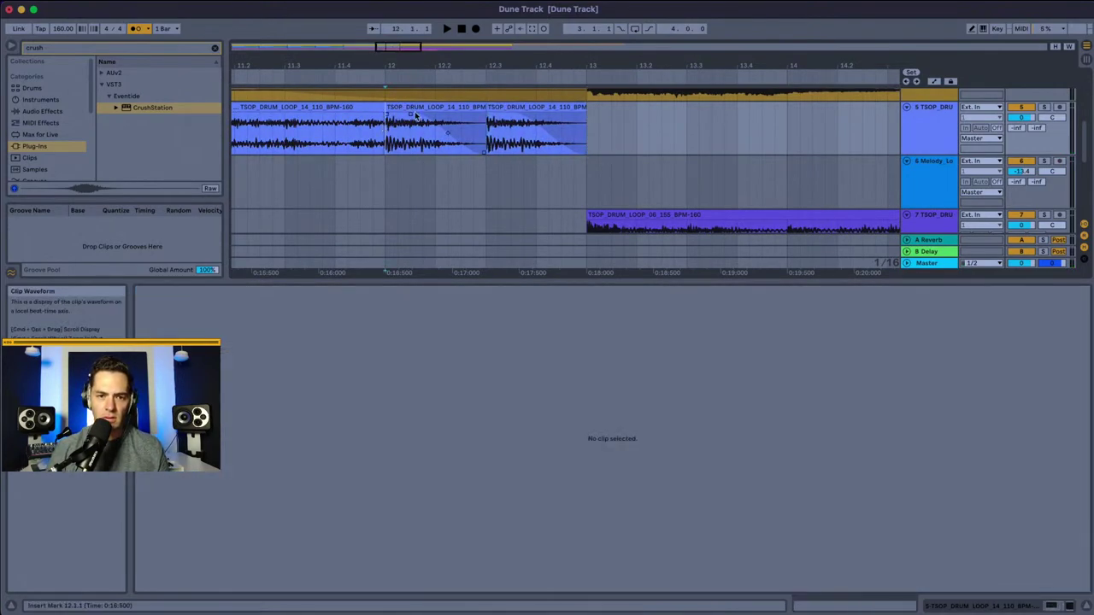
left_click_drag(411, 121, 598, 124)
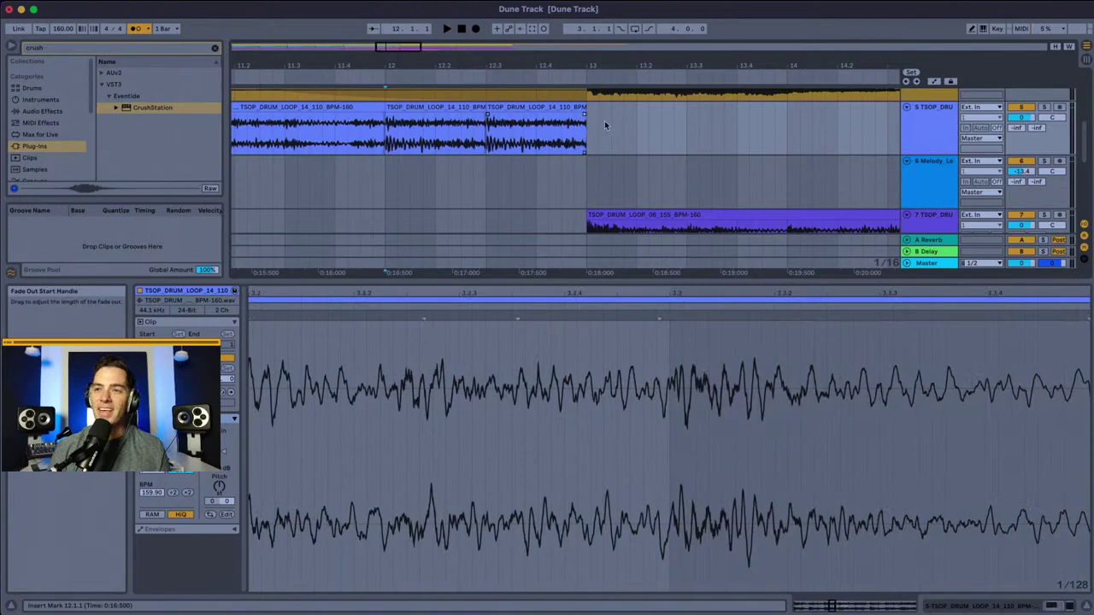
Step: Play the soloed TSOP_DRUM_LOOP_14 track from bar 12, and check its TAL-Reverb plug-in settings
left_click(387, 147)
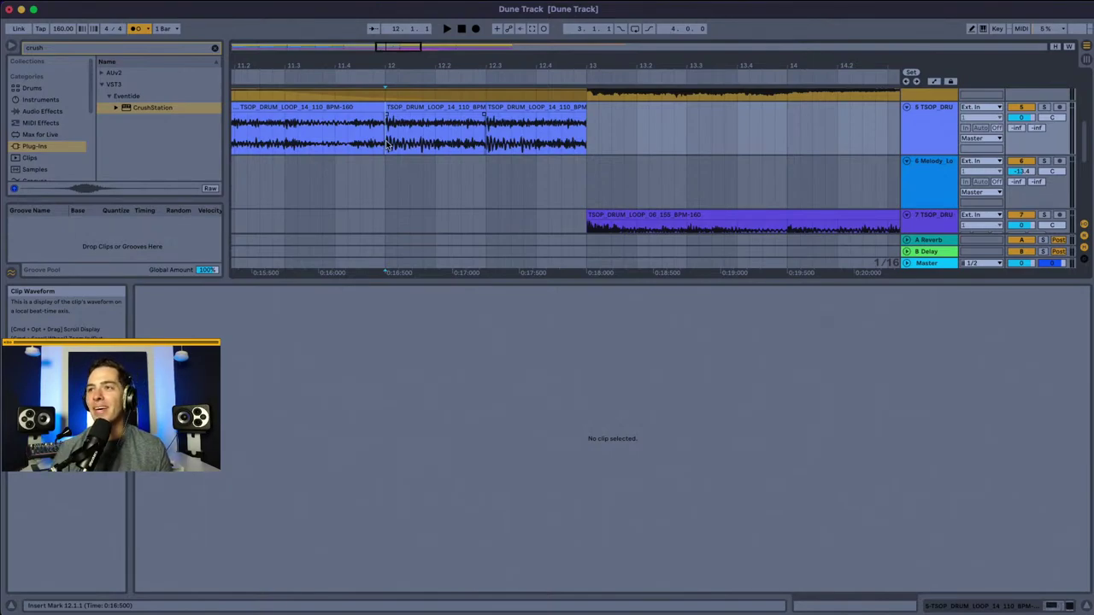
key("space")
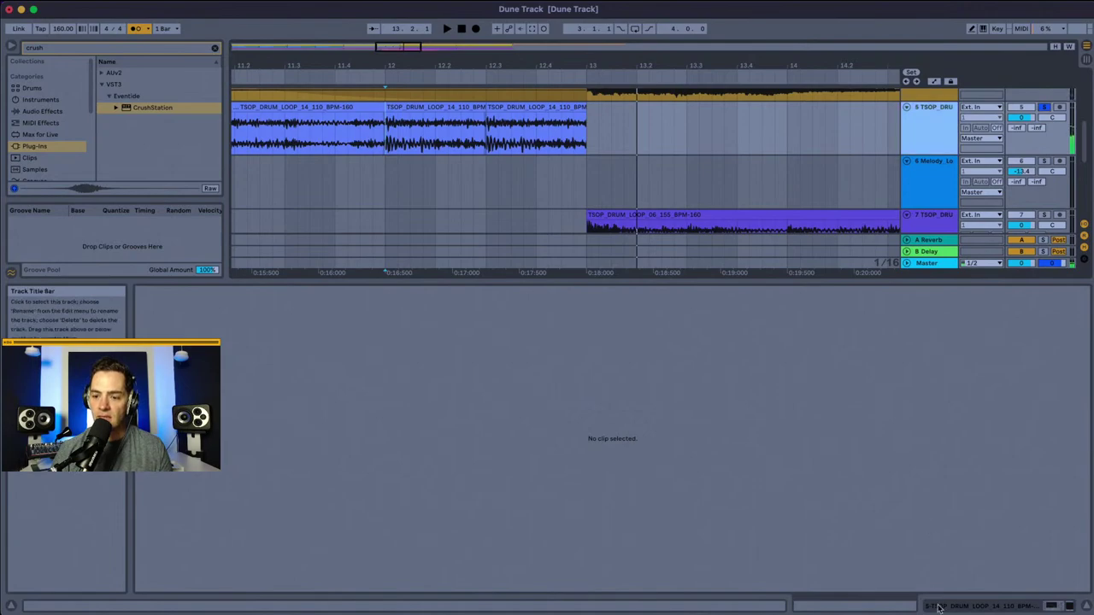
left_click(1064, 602)
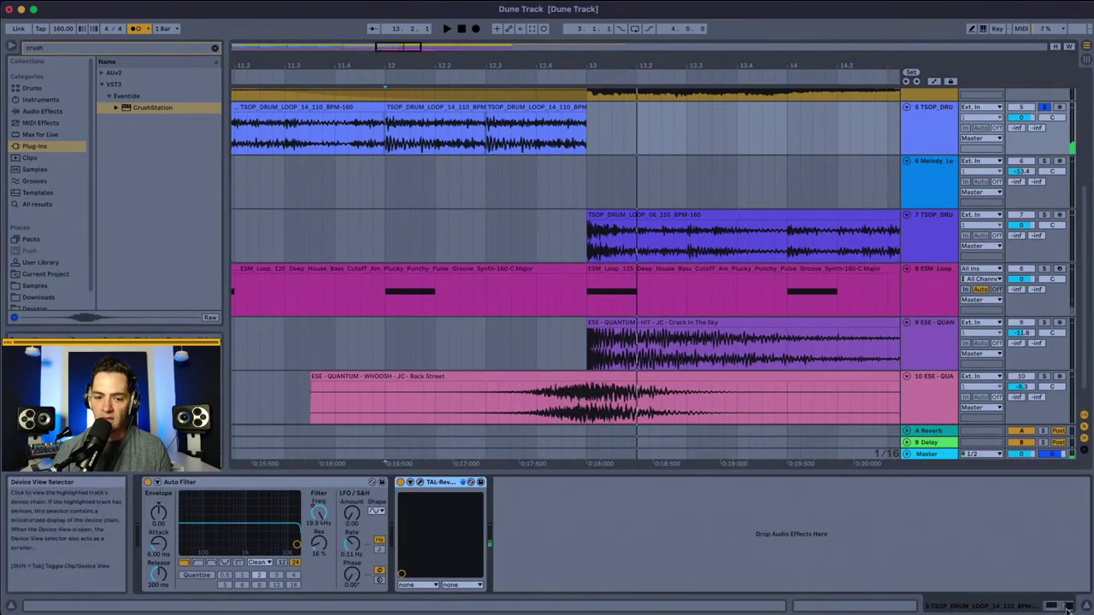
left_click(419, 483)
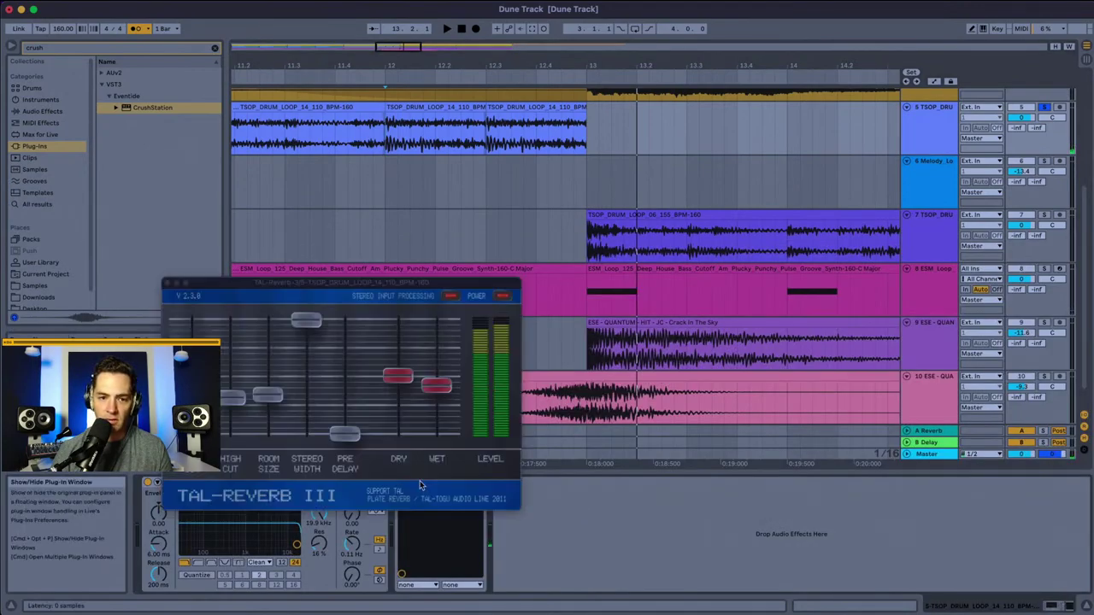
left_click(169, 284)
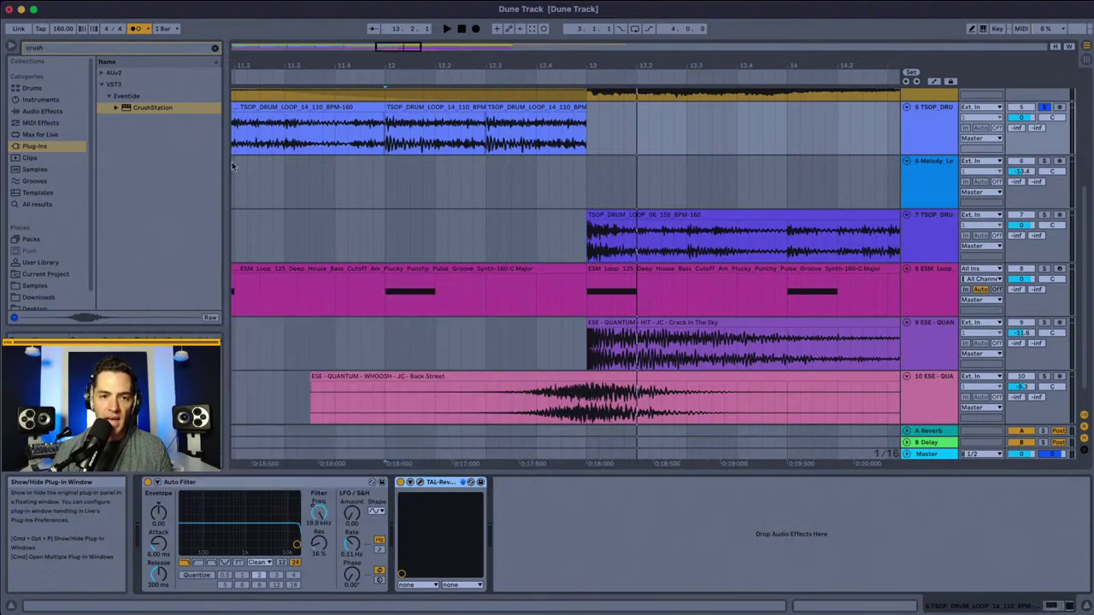
Step: Display the automation lane for TAL-Reverb-3's wet parameter on the TSOP_DRUM_LOOP_14 track
left_click_drag(305, 65, 310, 34)
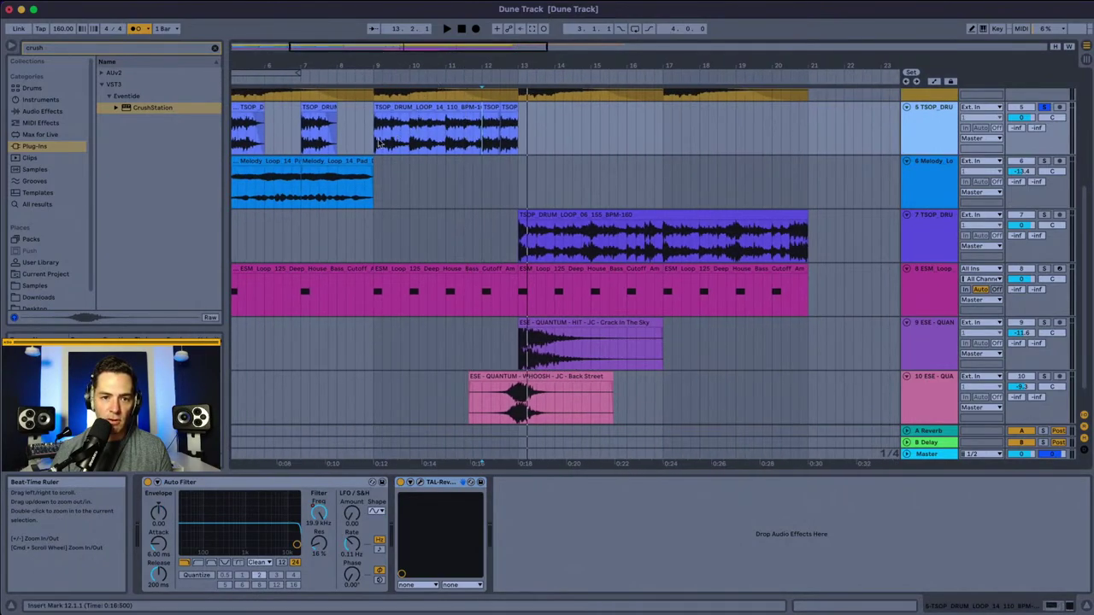
left_click(446, 126)
key("a")
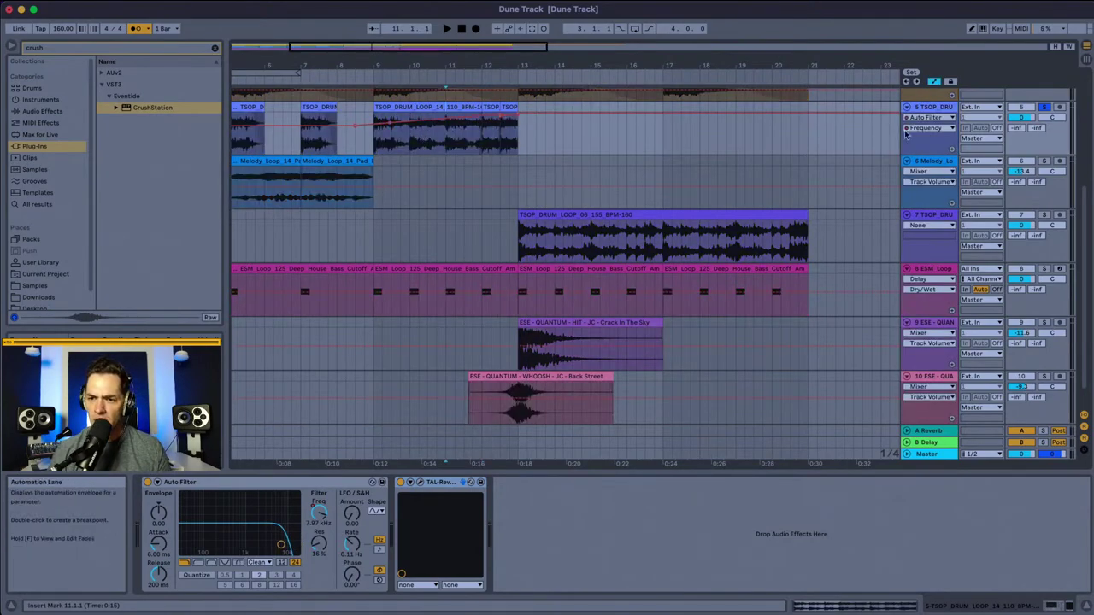
left_click(925, 117)
left_click(926, 145)
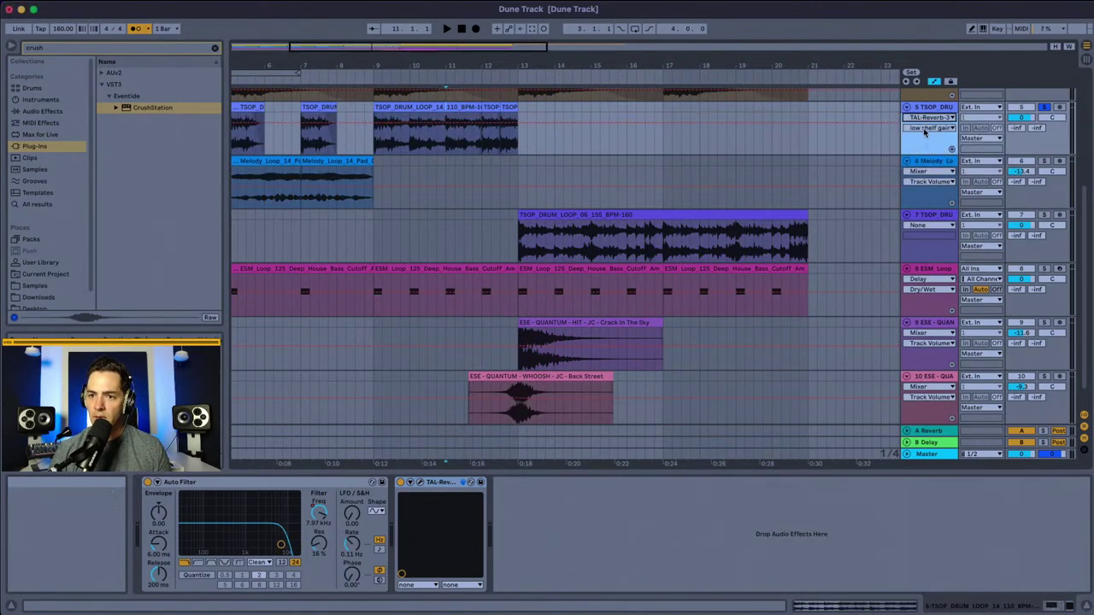
left_click(930, 127)
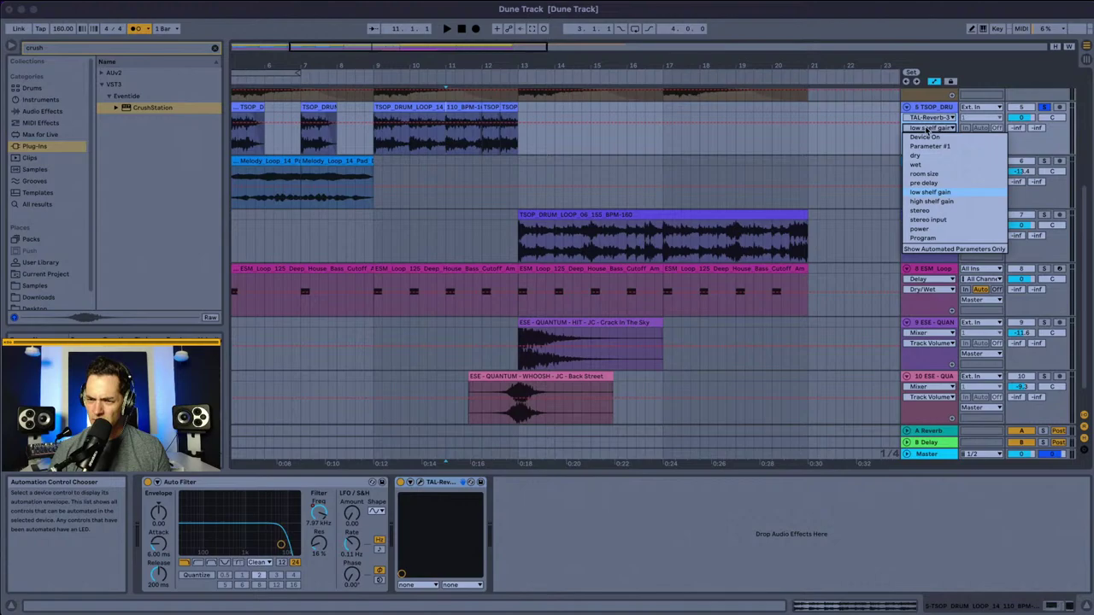
left_click(925, 166)
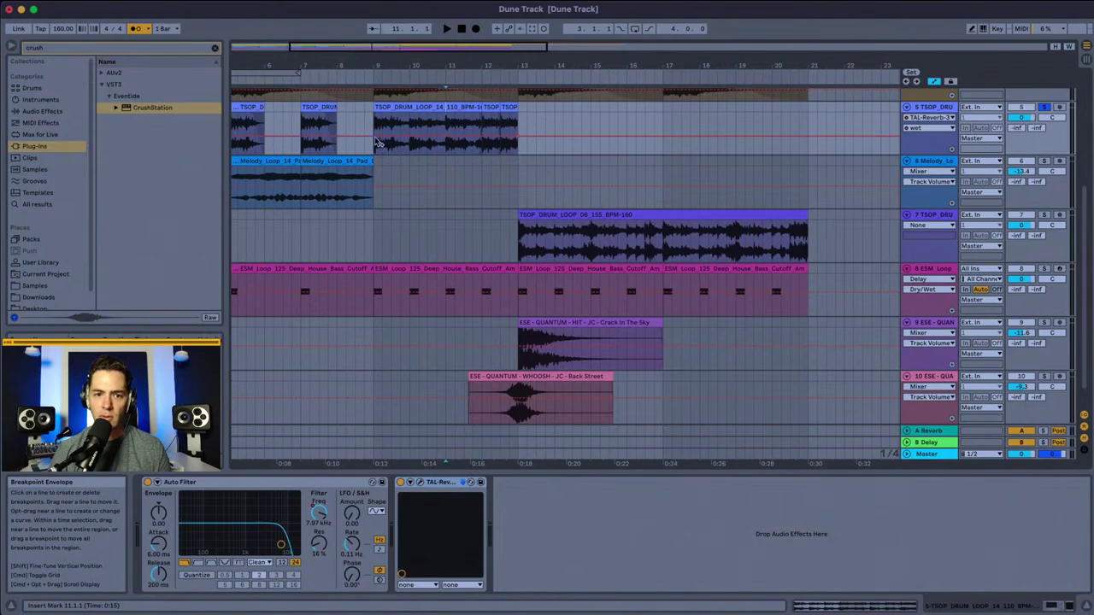
Step: Ramp the reverb's wet automation down from bar 9 to 0 at bar 13, and play it back from bar 11
left_click_drag(516, 143, 516, 155)
key("space")
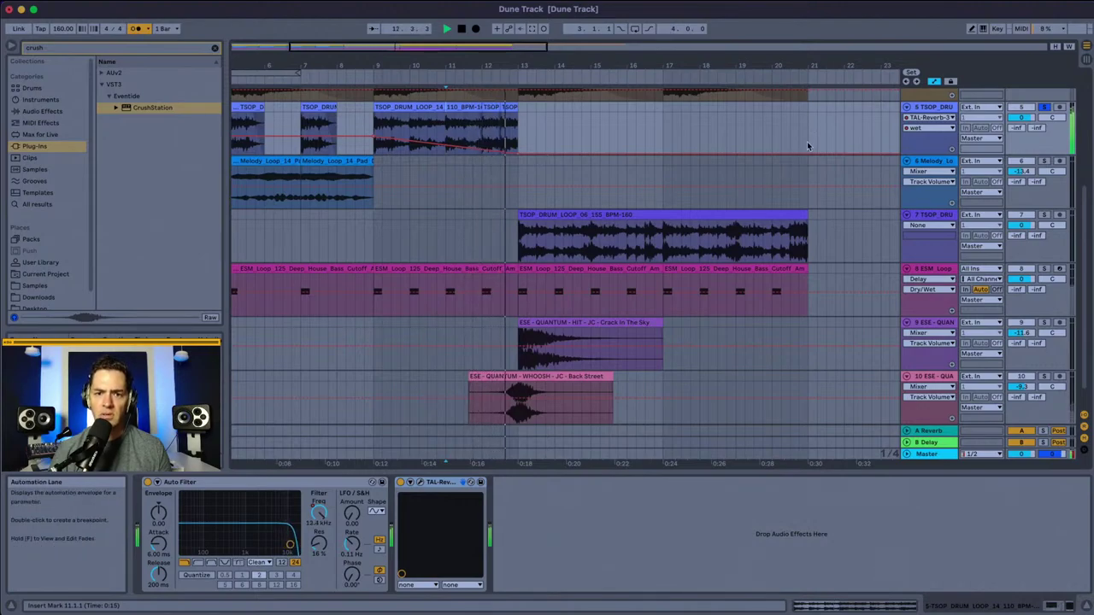
key("space")
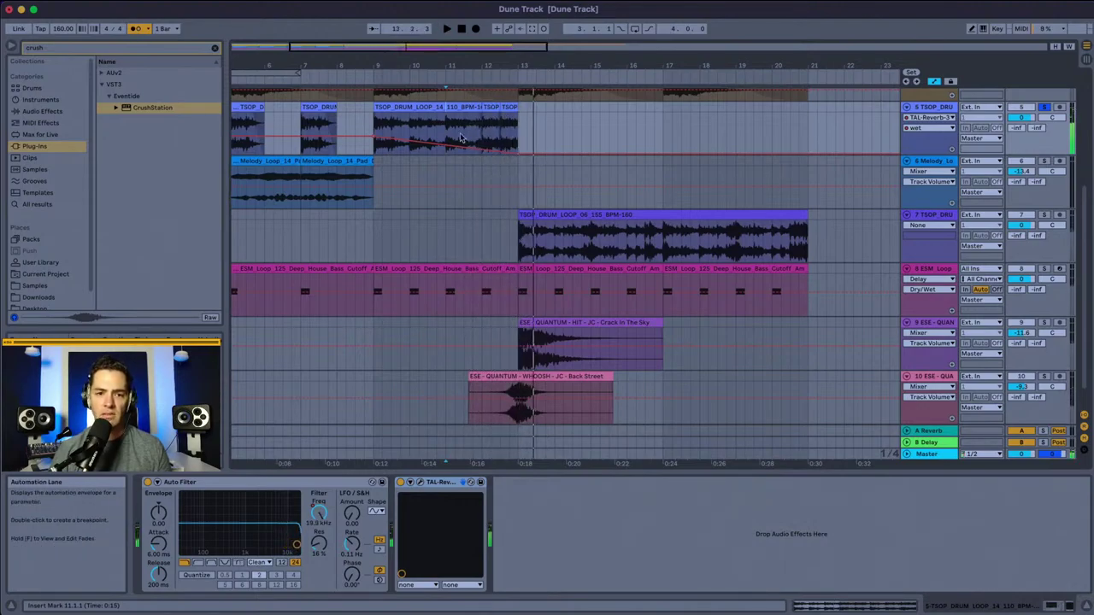
Step: Play from bar 9, unsolo the TSOP_DRUM_LOOP_14 track and review the full arrangement past bar 21, then stop playback
left_click(375, 125)
key("space")
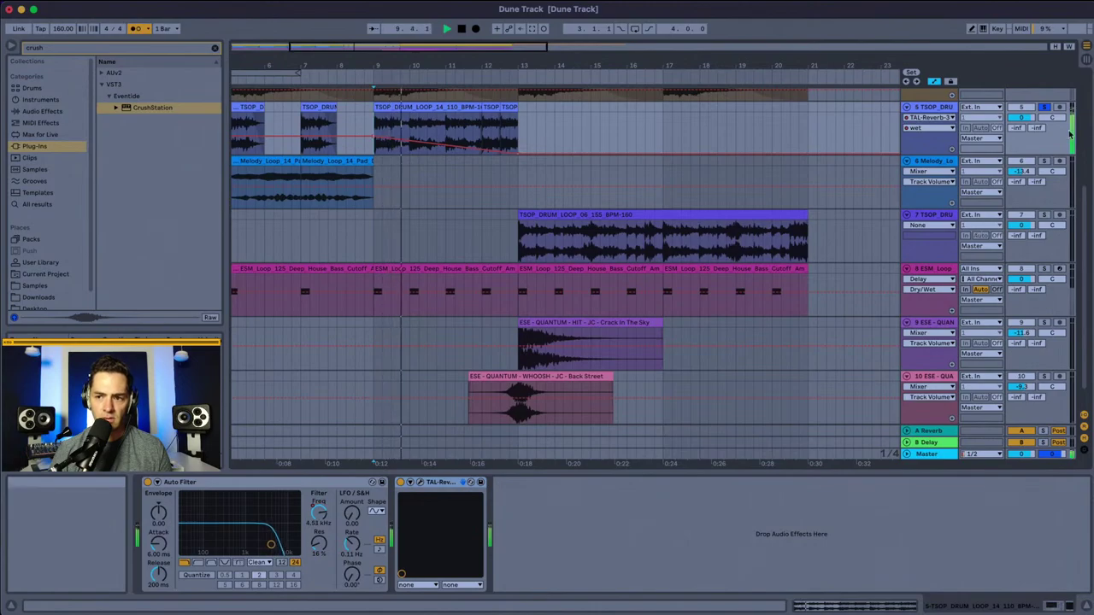
left_click(1043, 107)
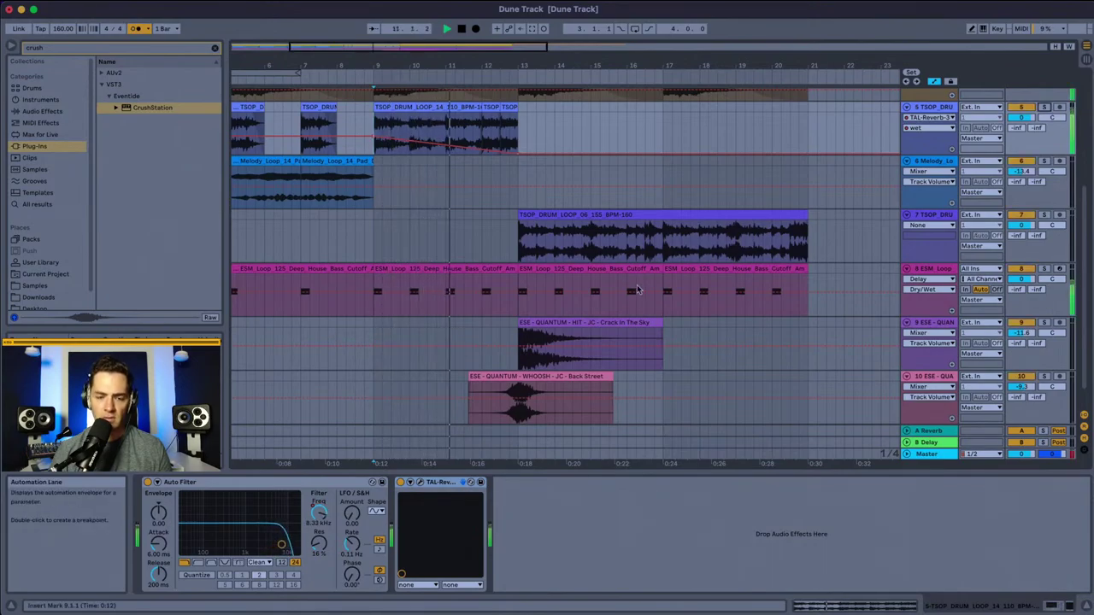
scroll(561, 273, "up", 2)
scroll(561, 272, "down", 2)
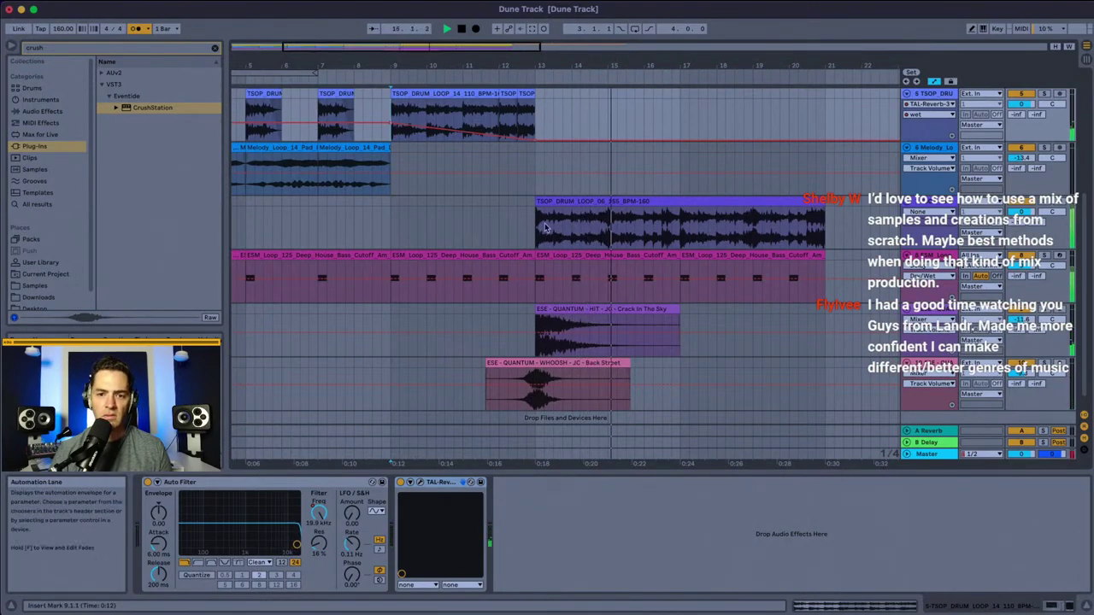
scroll(564, 232, "up", 3)
scroll(577, 229, "up", 4)
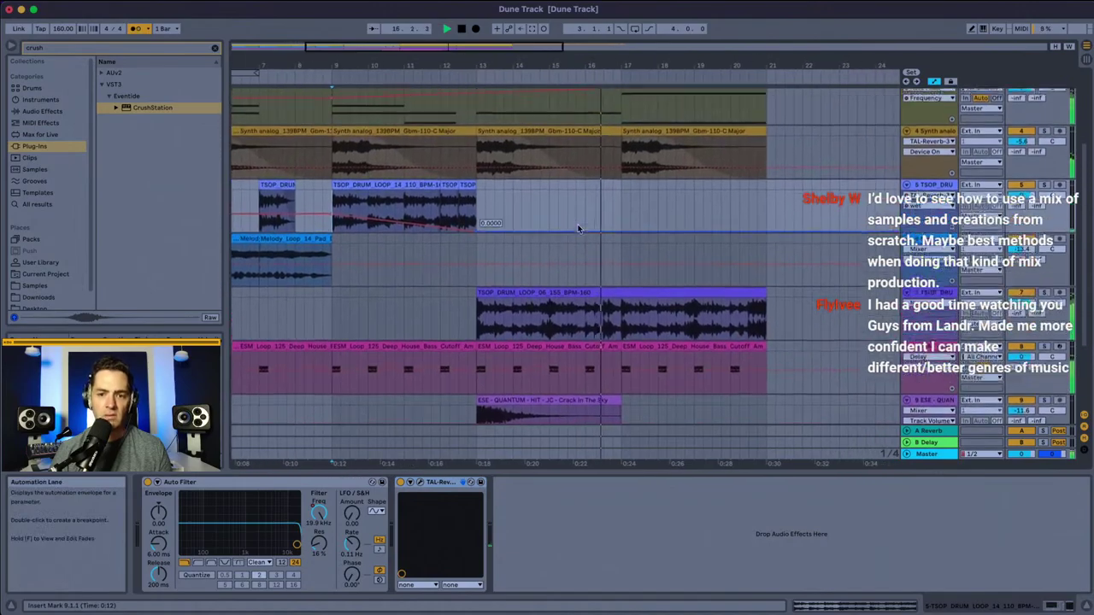
scroll(578, 229, "down", 3)
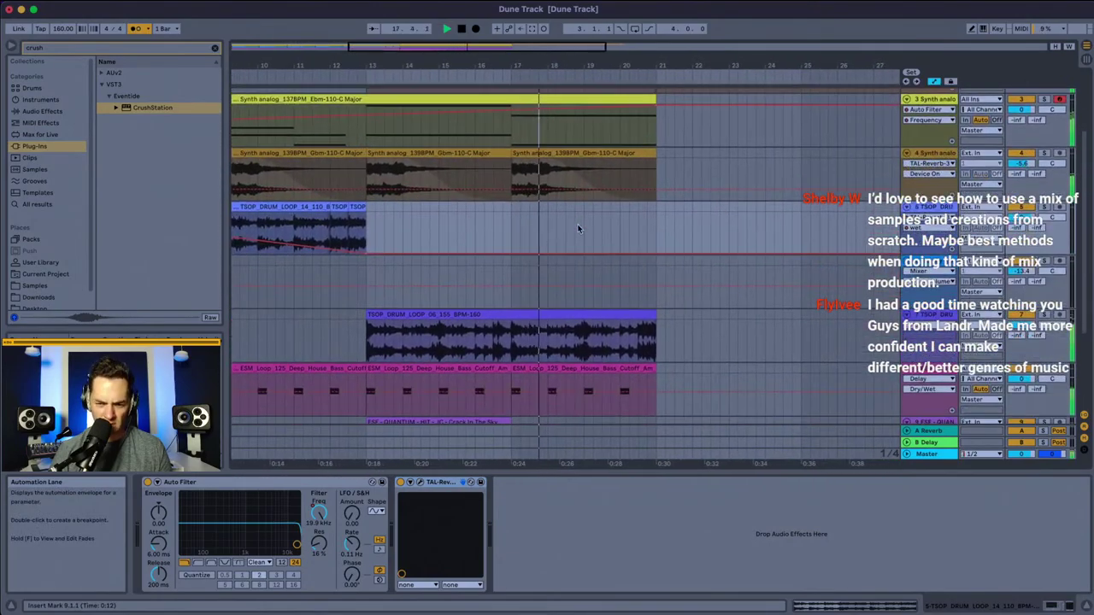
scroll(578, 229, "up", 3)
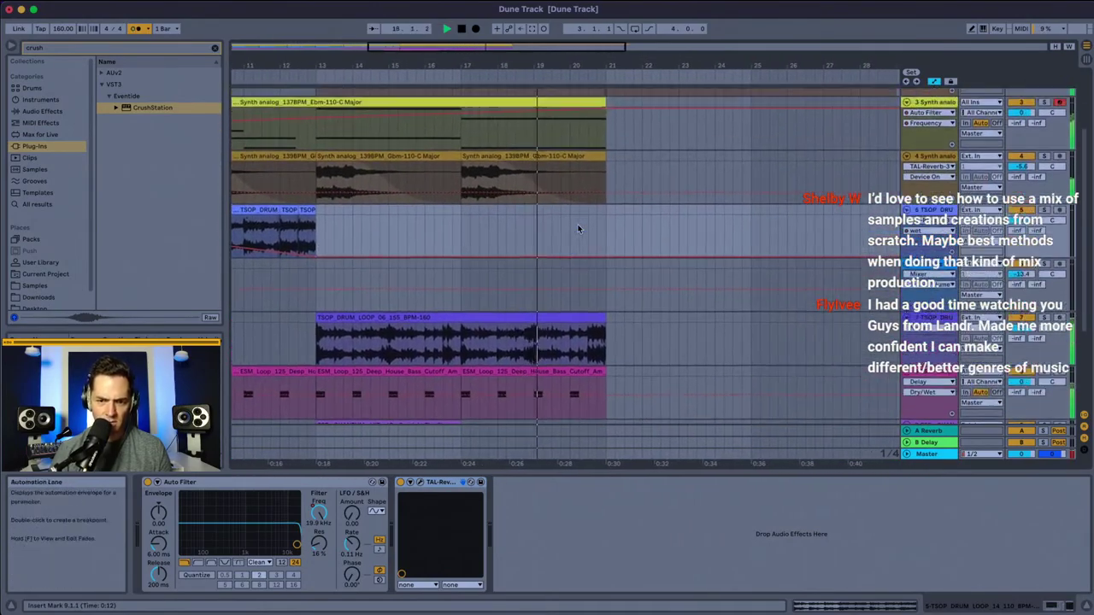
scroll(577, 229, "up", 2)
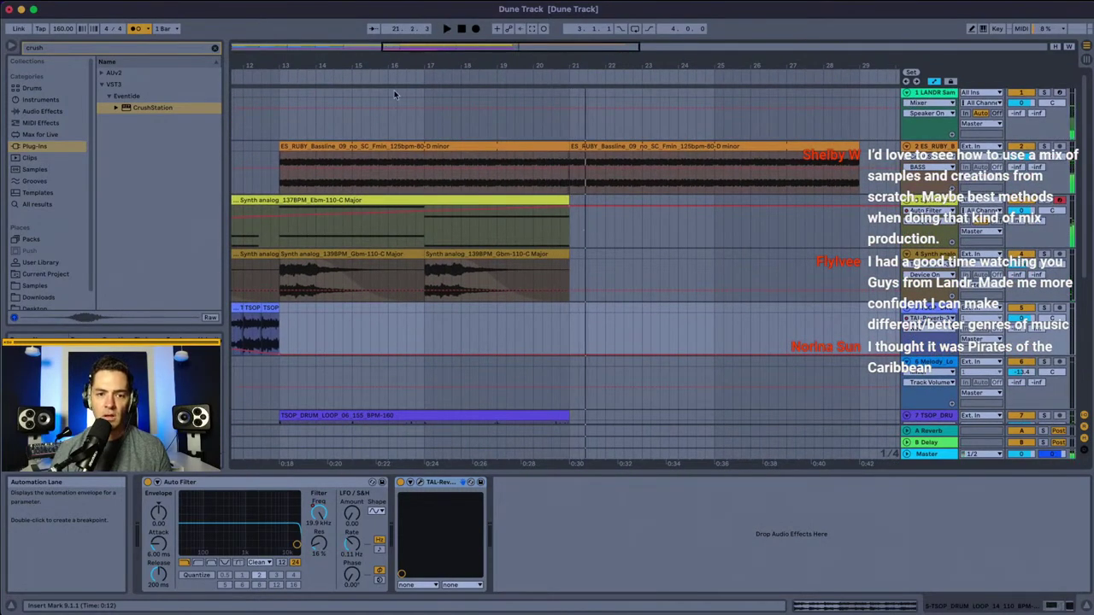
Step: Delete the ES_RUBY bassline clip that starts at bar 21 and hide the automation lanes
left_click(622, 147)
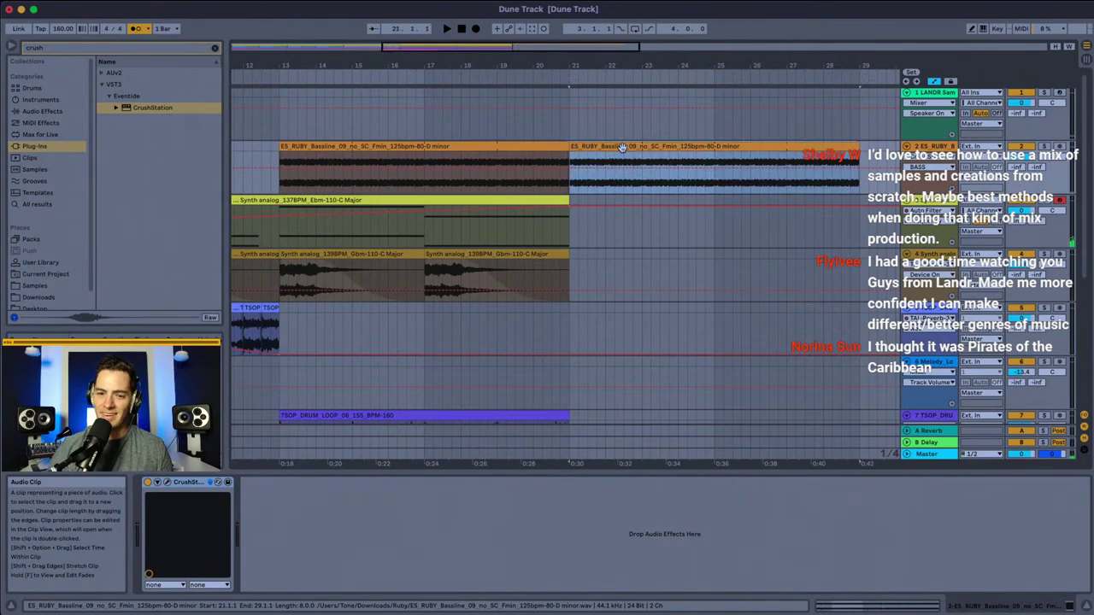
left_click_drag(556, 66, 556, 39)
key("a")
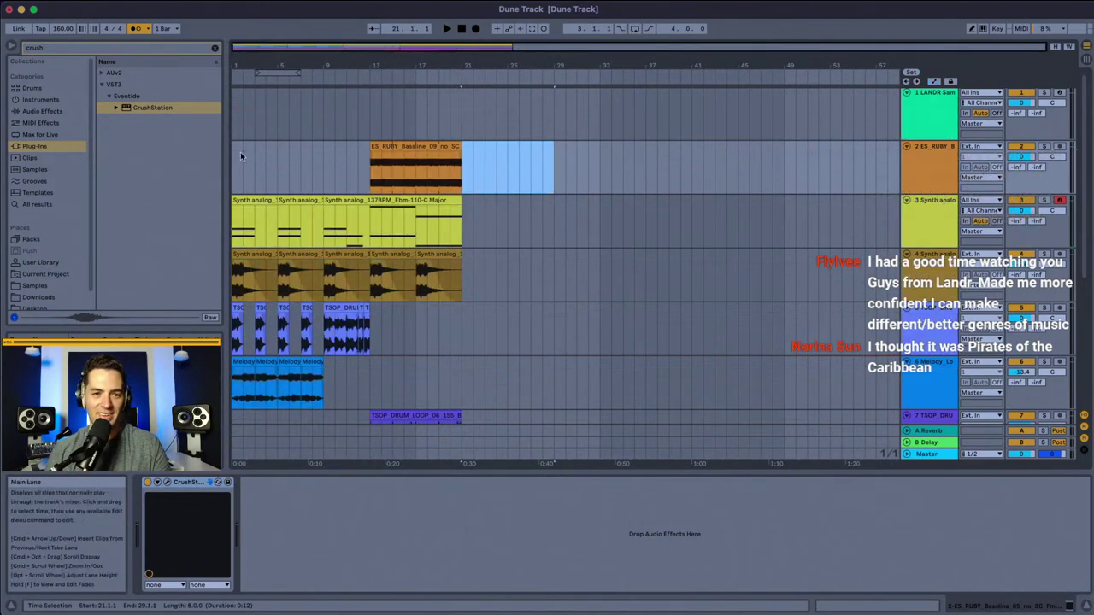
Step: Play the arrangement from bar 1 to hear the intro and the start of the bar 9 section
left_click(235, 154)
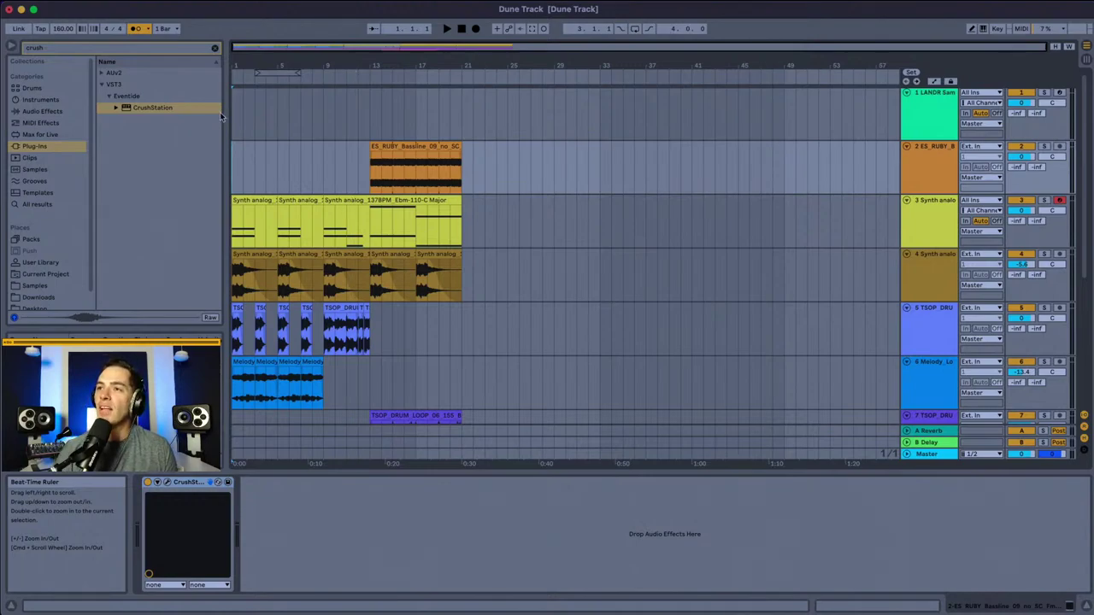
left_click(240, 158)
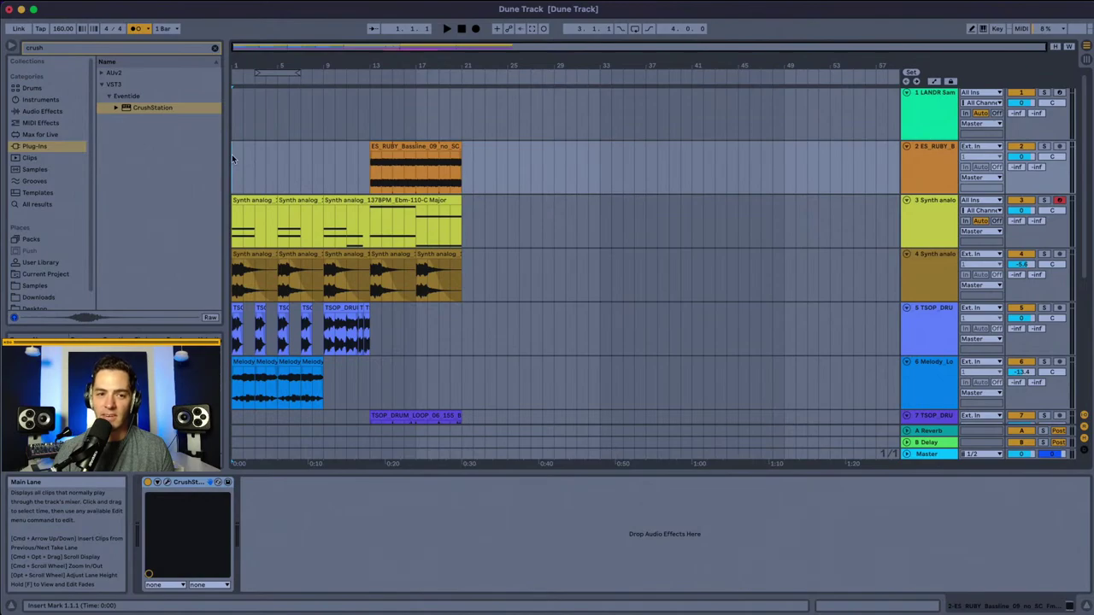
key("space")
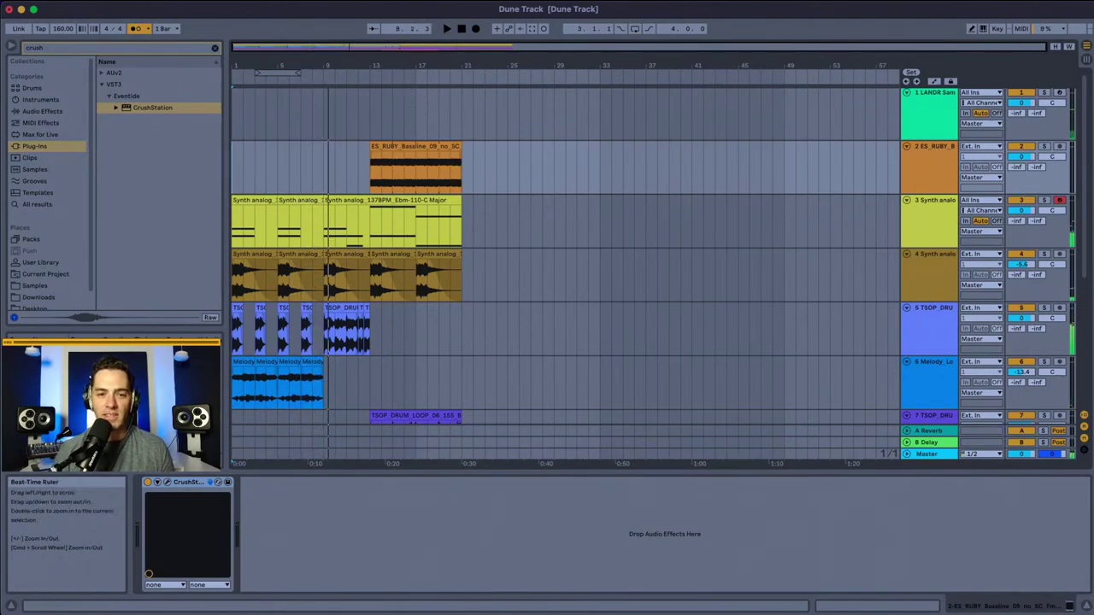
Step: Play the section at bar 13 briefly, and return the insert marker to bar 1 on the Melody_Loop track
left_click_drag(390, 67, 391, 102)
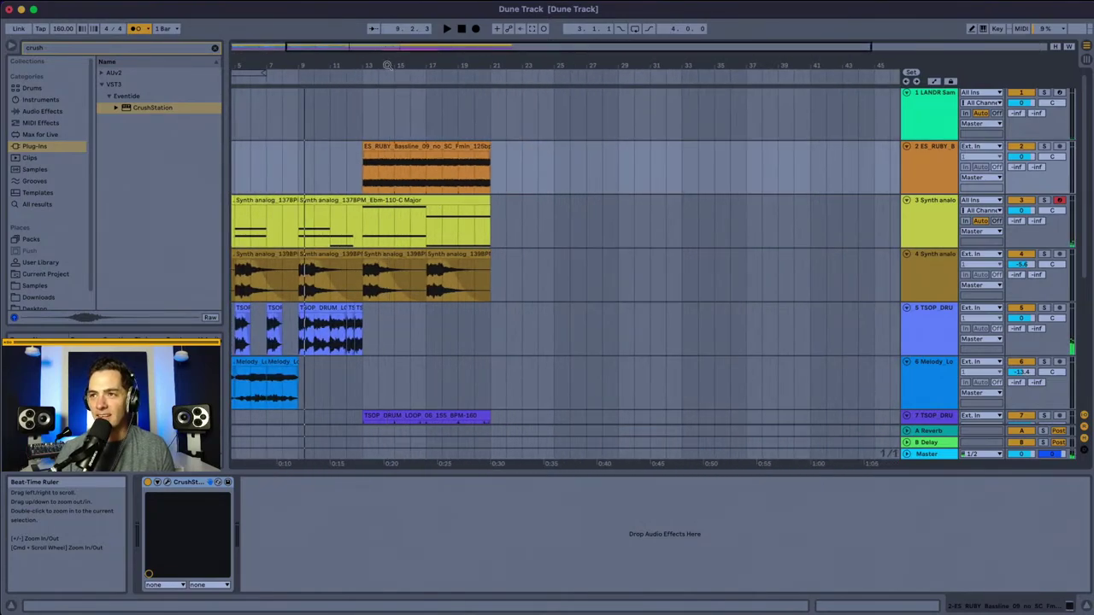
scroll(387, 193, "down", 4)
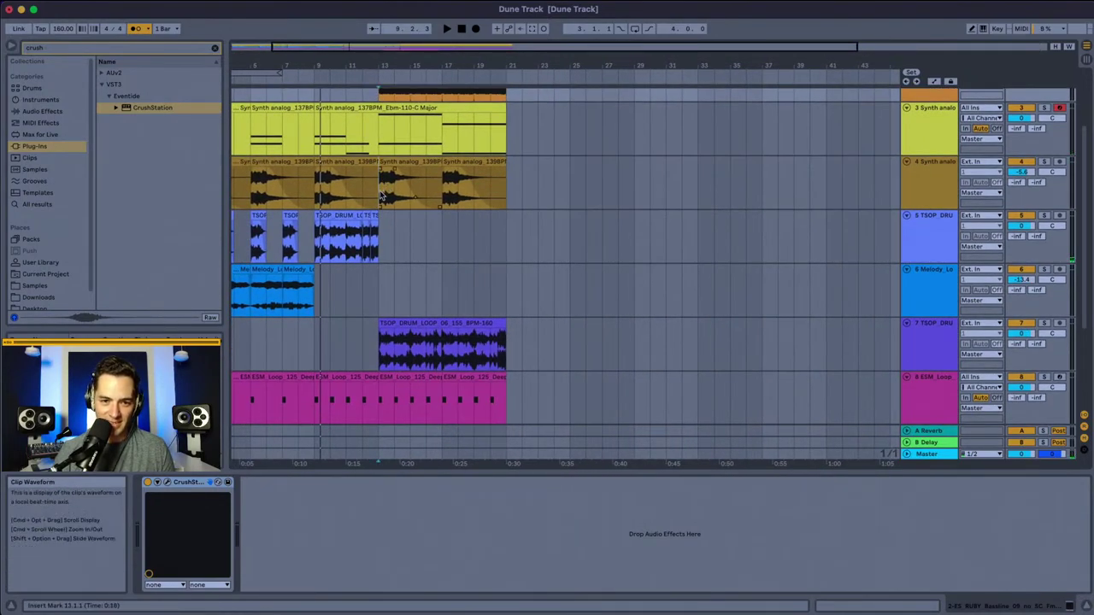
left_click(382, 195)
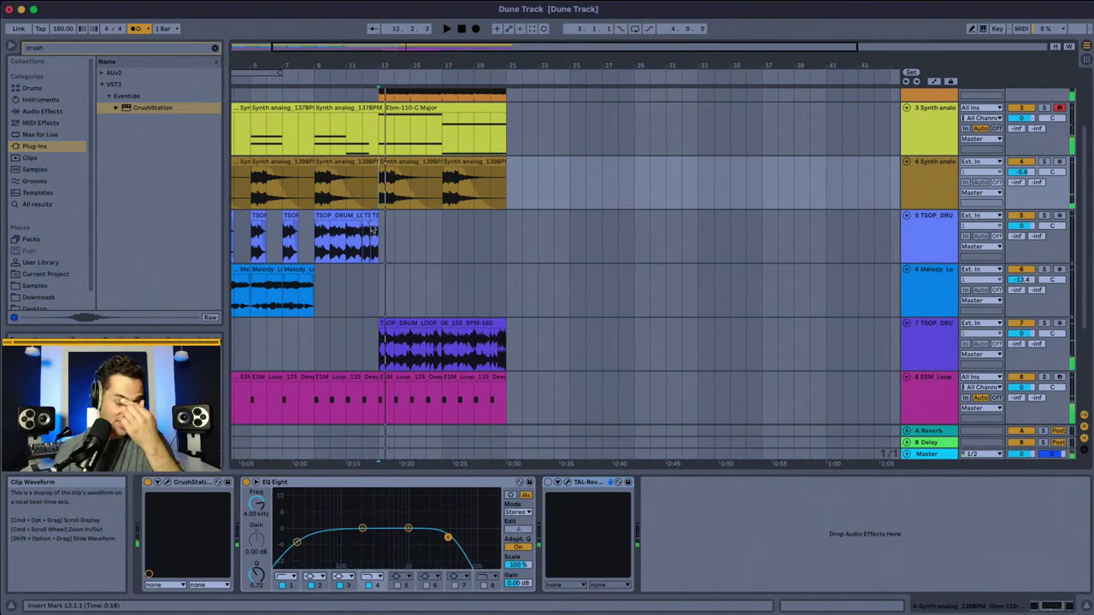
scroll(370, 225, "down", 3)
scroll(359, 225, "left", 2)
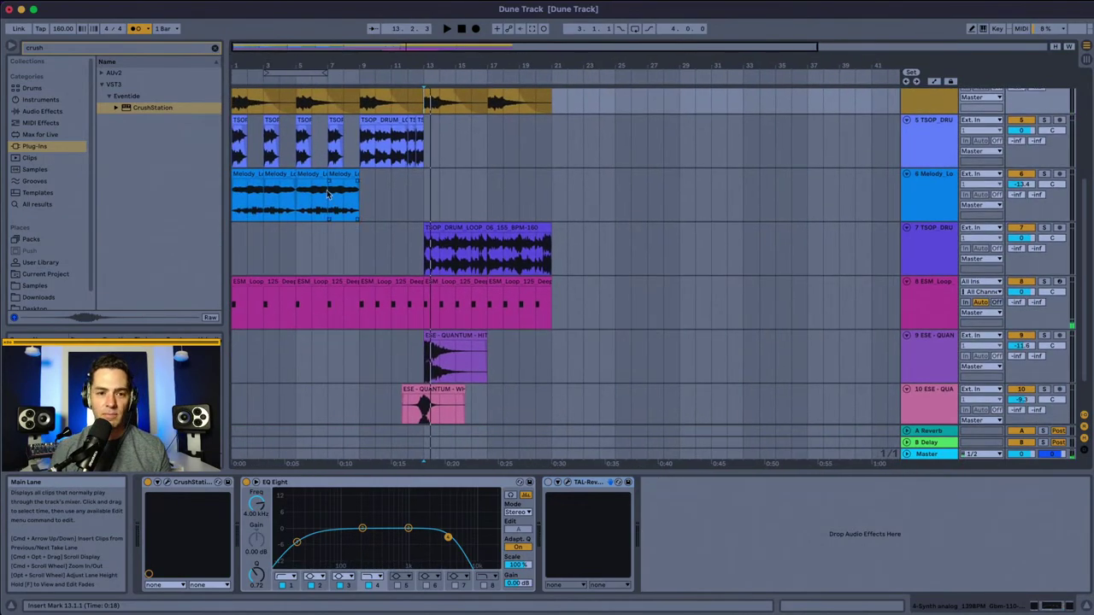
left_click(236, 201)
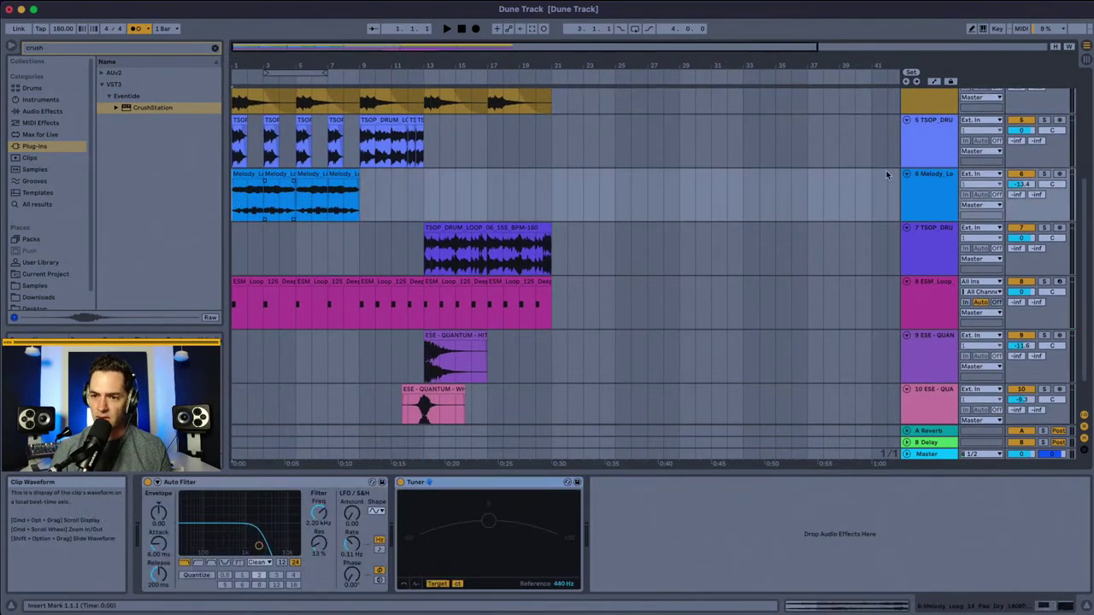
Step: Play the Melody_Loop track soloed from bar 1, then unsolo it to hear it with the full arrangement
left_click(932, 195)
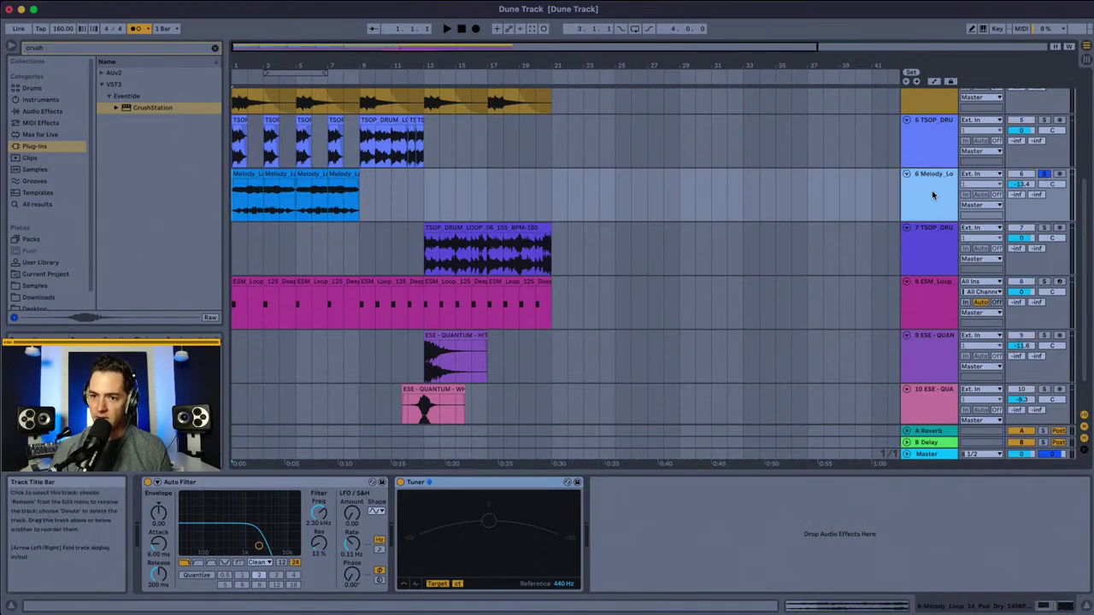
key("space")
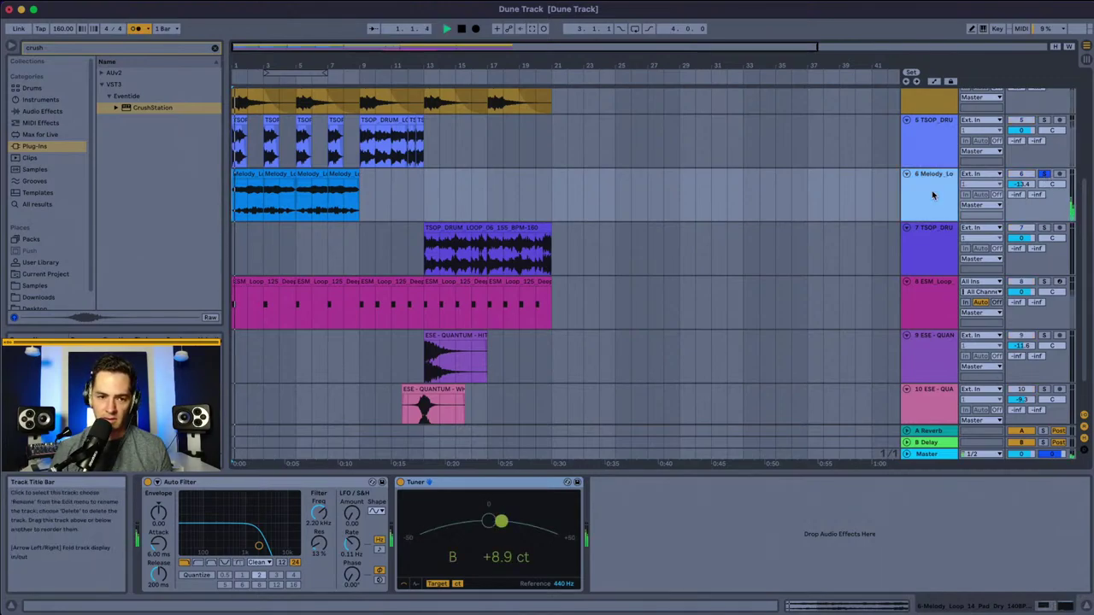
left_click(1044, 175)
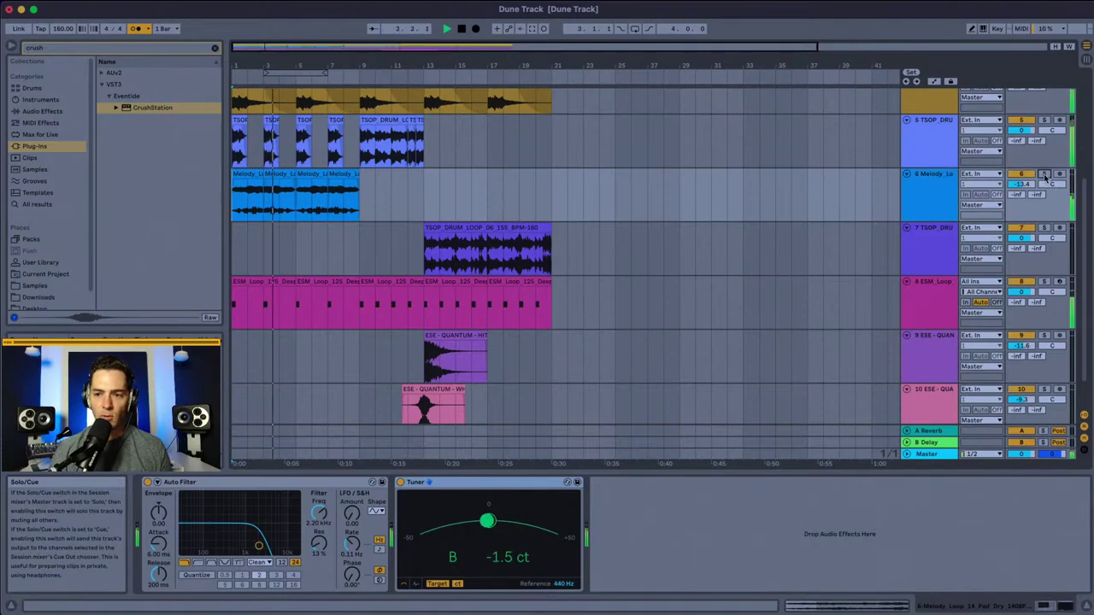
Step: Clear the browser search and add the ValhallaSupermassive plug-in to the Melody_Loop track, moving its window clear of the browser
left_click(214, 47)
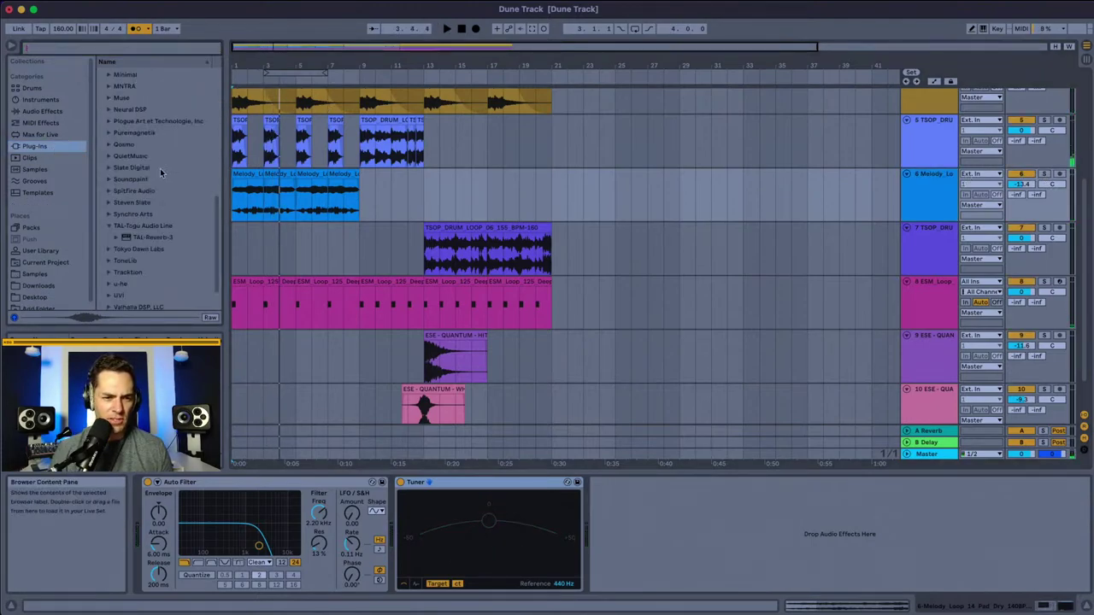
scroll(160, 173, "down", 3)
left_click(109, 190)
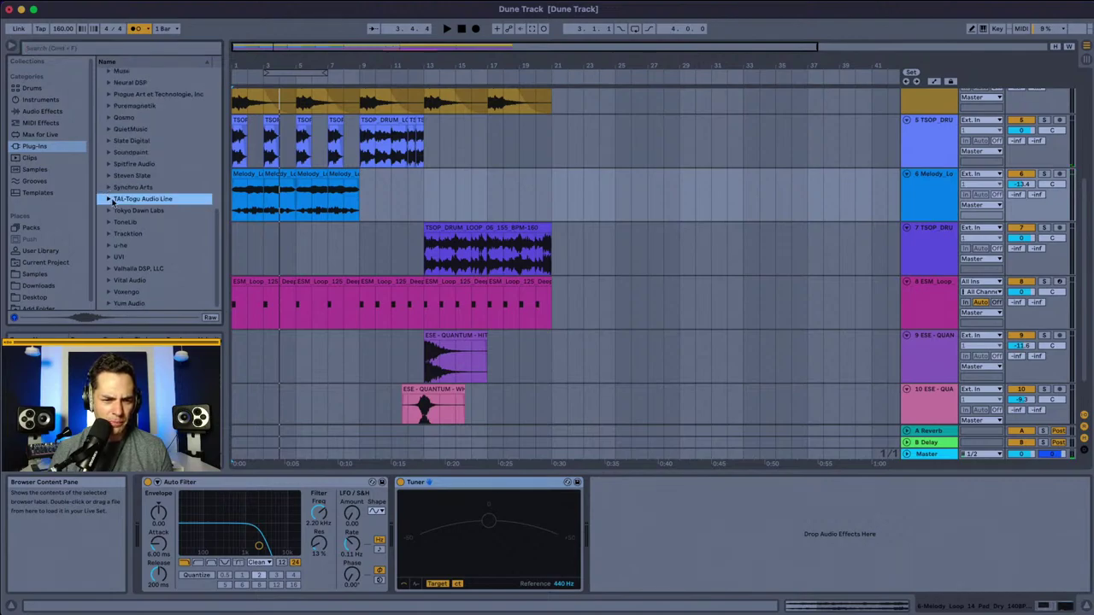
left_click(110, 258)
left_click(110, 268)
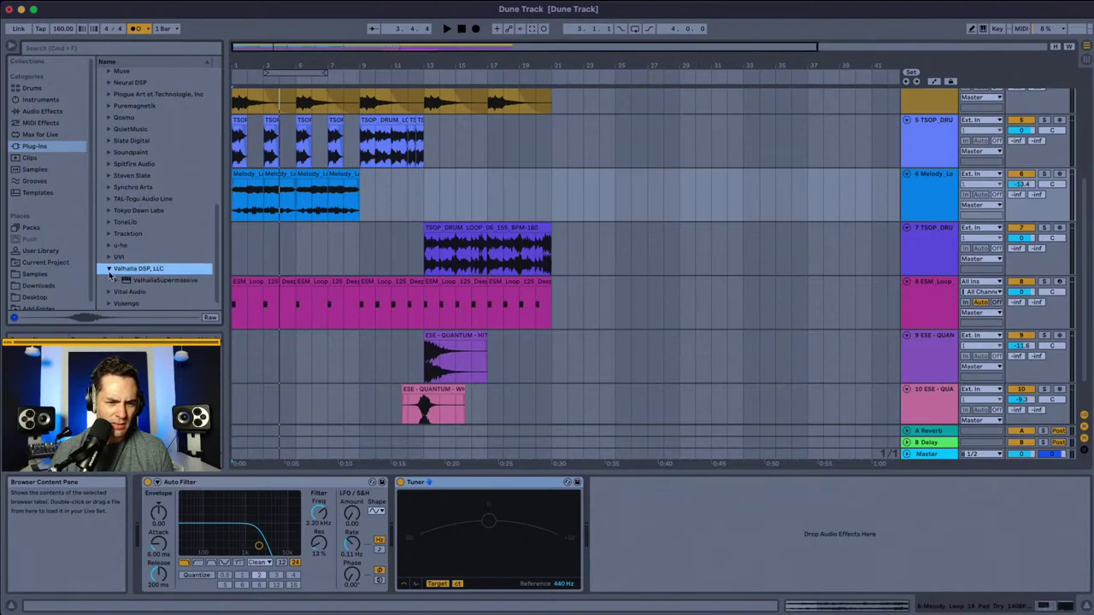
left_click_drag(154, 281, 307, 203)
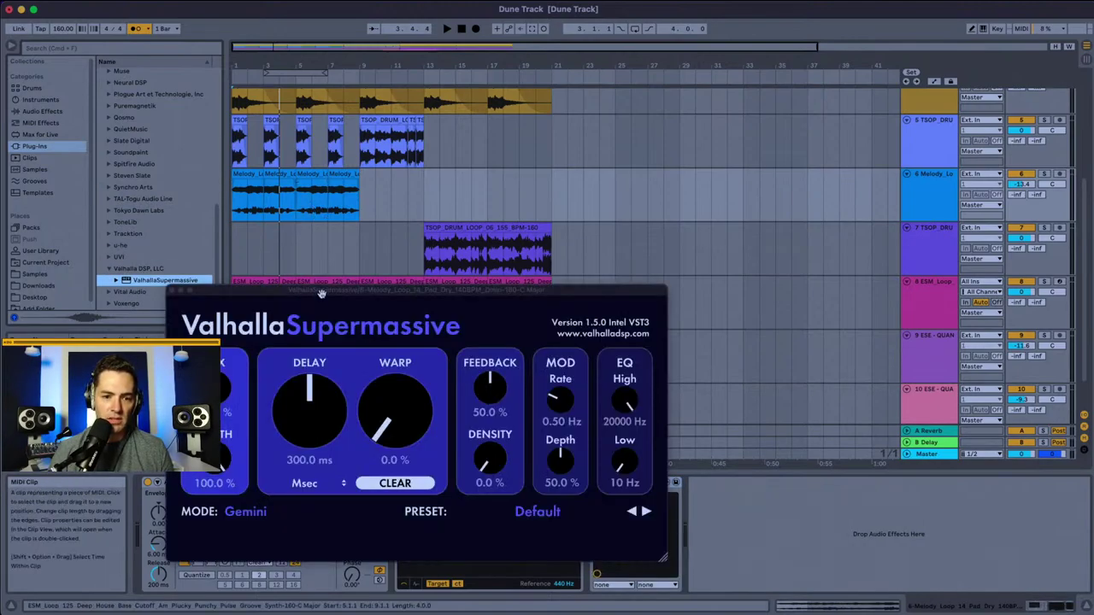
left_click_drag(321, 293, 437, 181)
Step: Solo the Melody_Loop track during playback and try ValhallaSupermassive's Large Magellanic Cloud mode, replaying from bar 1
key("space")
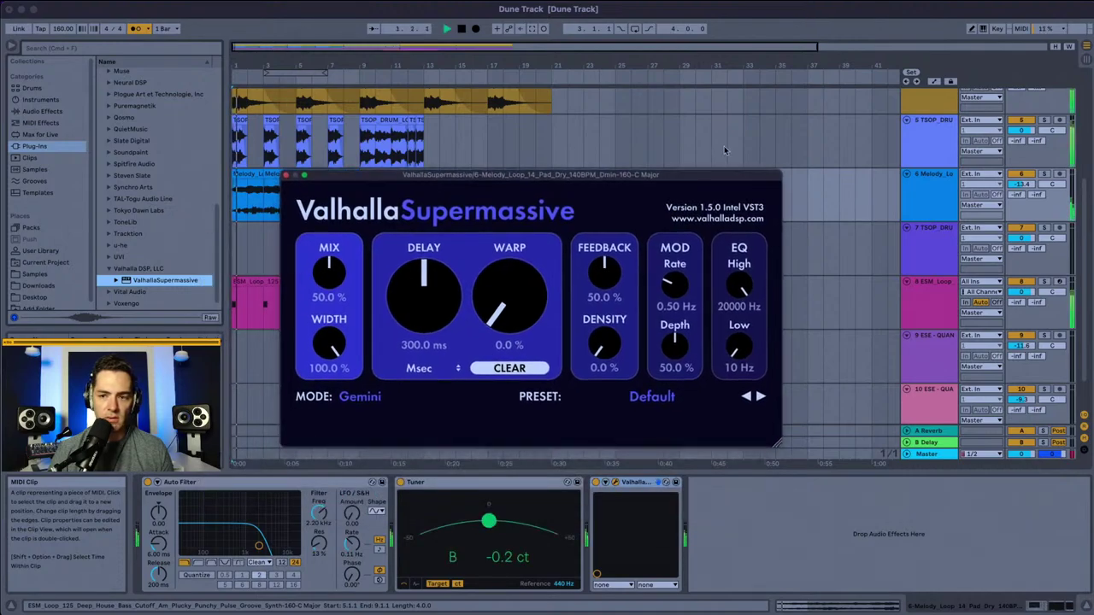
left_click(1044, 173)
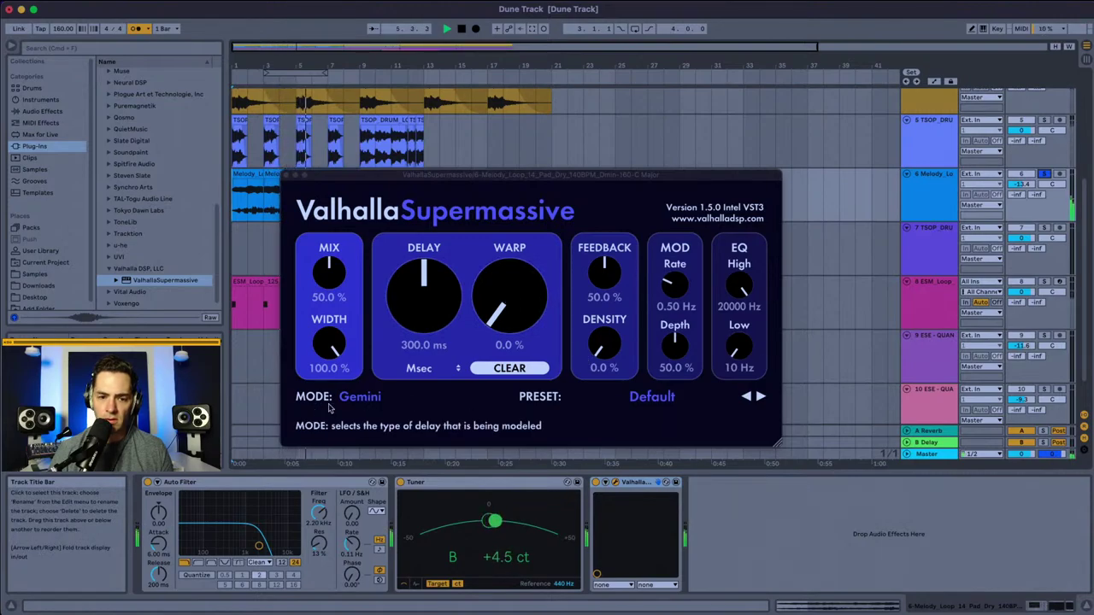
left_click(363, 398)
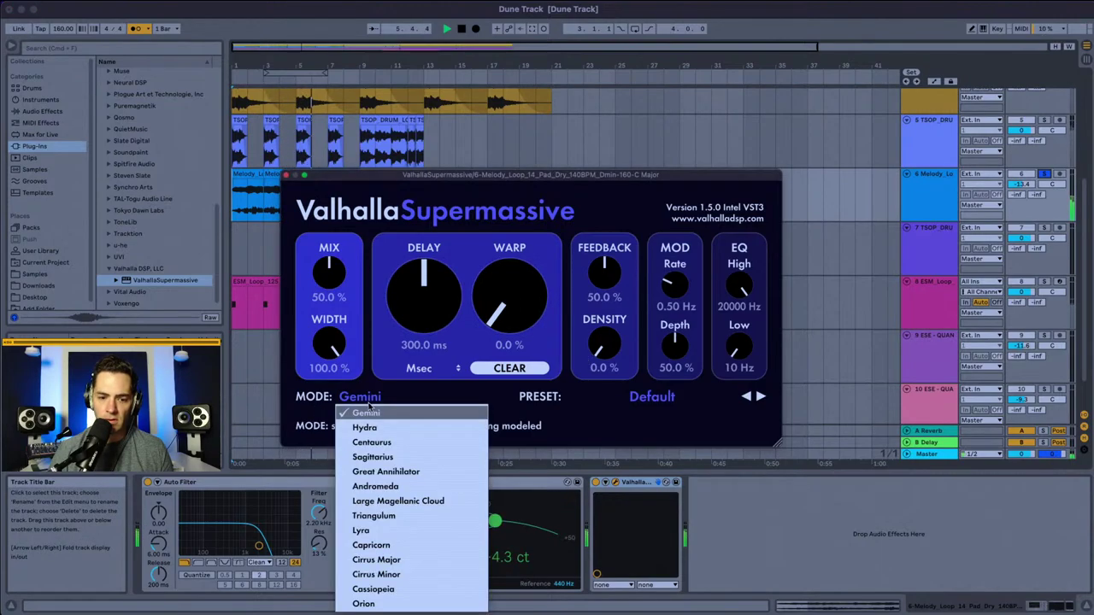
left_click(398, 501)
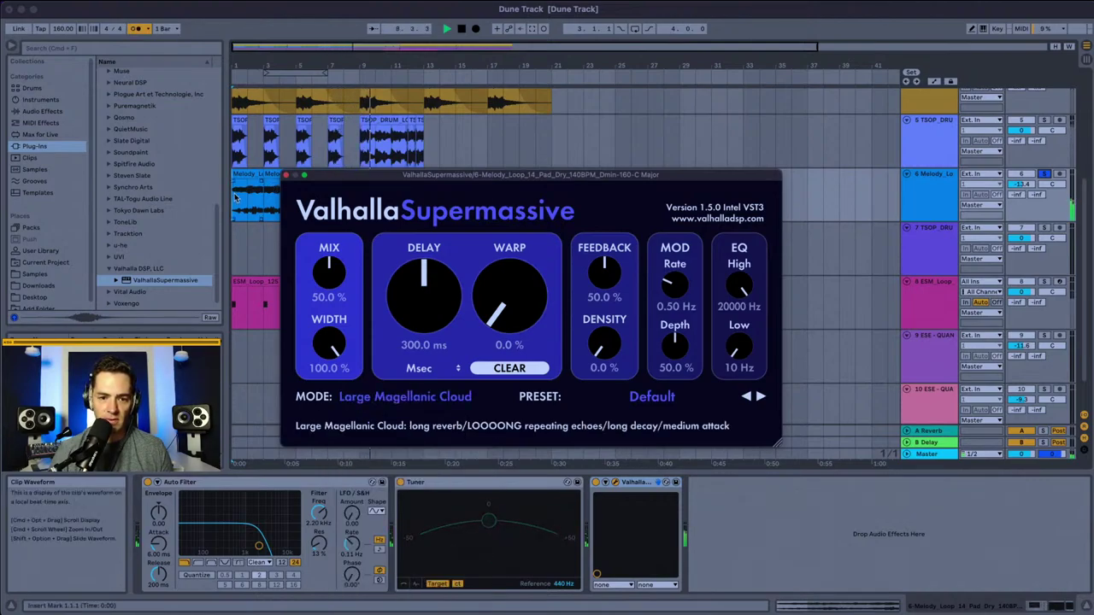
key("space")
key("space")
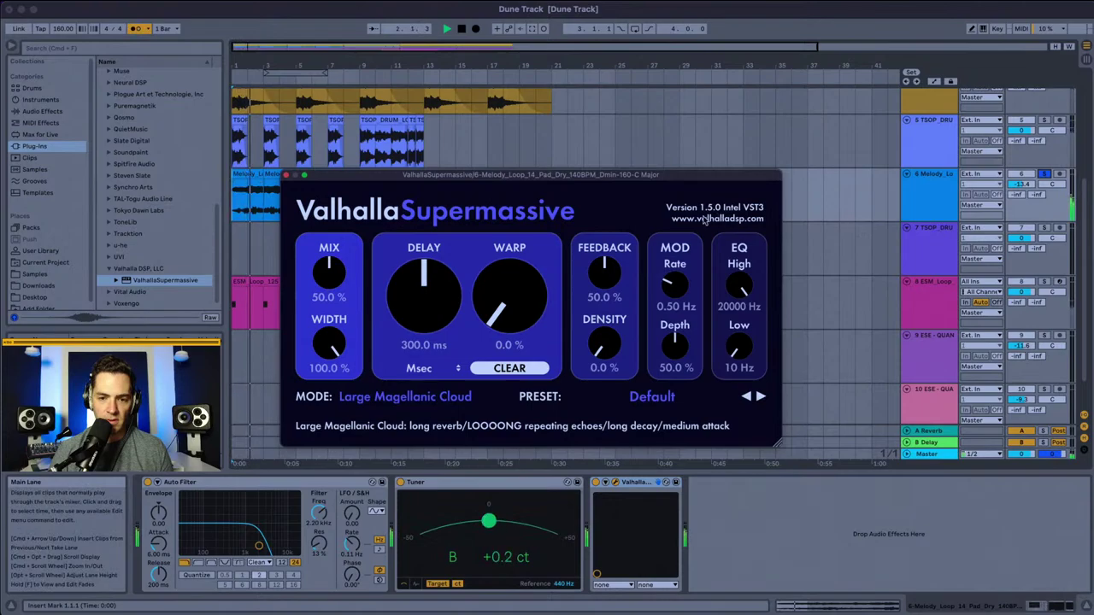
Step: Try a 28.1% warp and 100% mix in ValhallaSupermassive and replay the melody from bar 1
left_click_drag(506, 306, 508, 267)
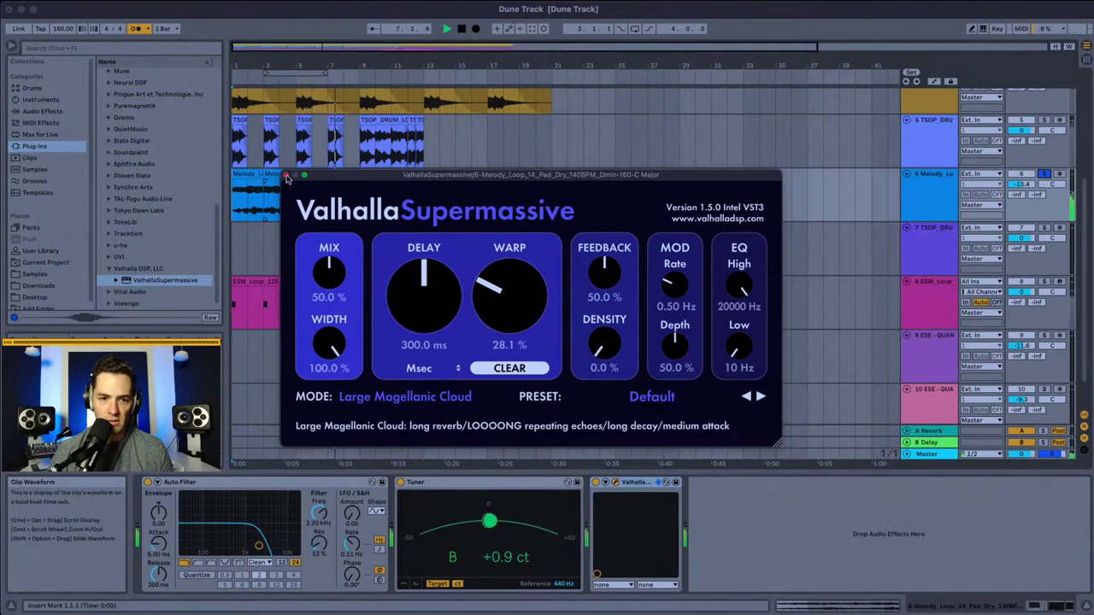
left_click_drag(328, 273, 329, 230)
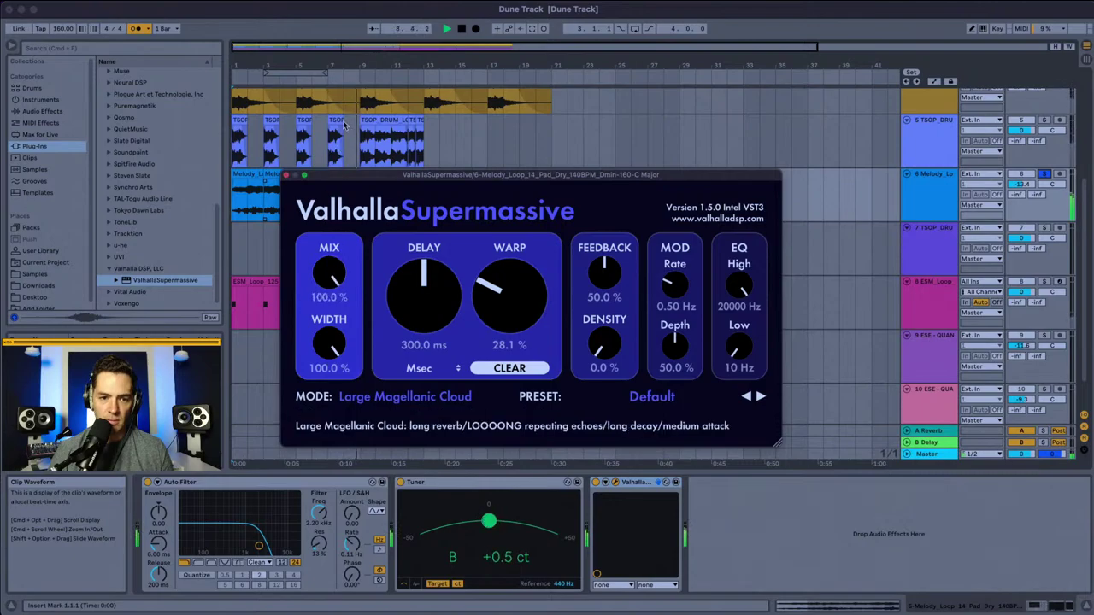
left_click(234, 196)
key("space")
key("space")
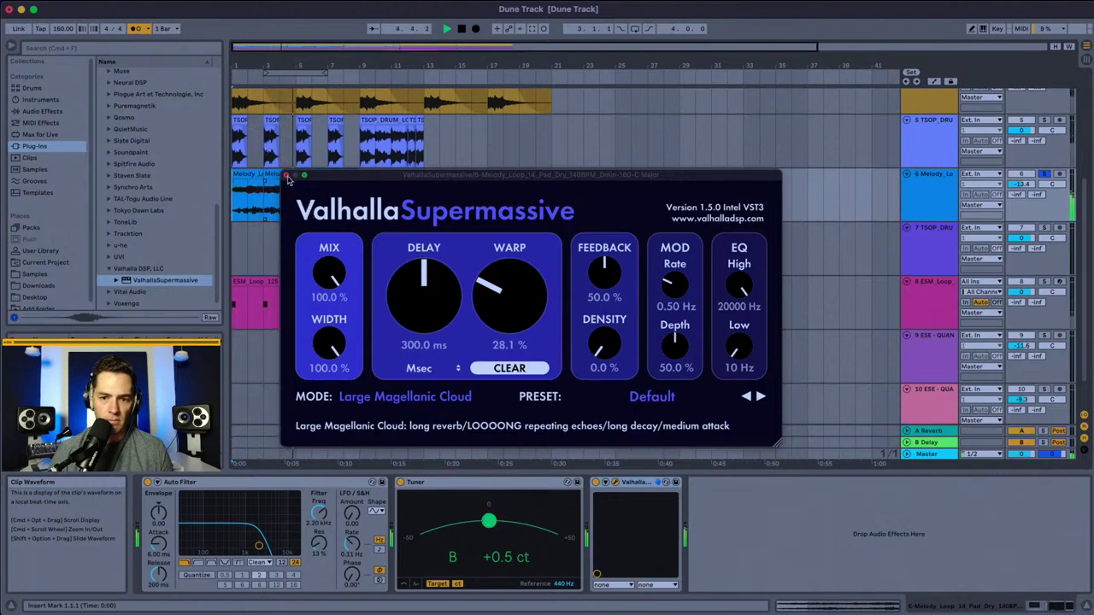
Step: Load ValhallaSupermassive's DarkMatter preset from the Z-Massive reverbs, close the plug-in window and unsolo the Melody_Loop track
left_click(641, 399)
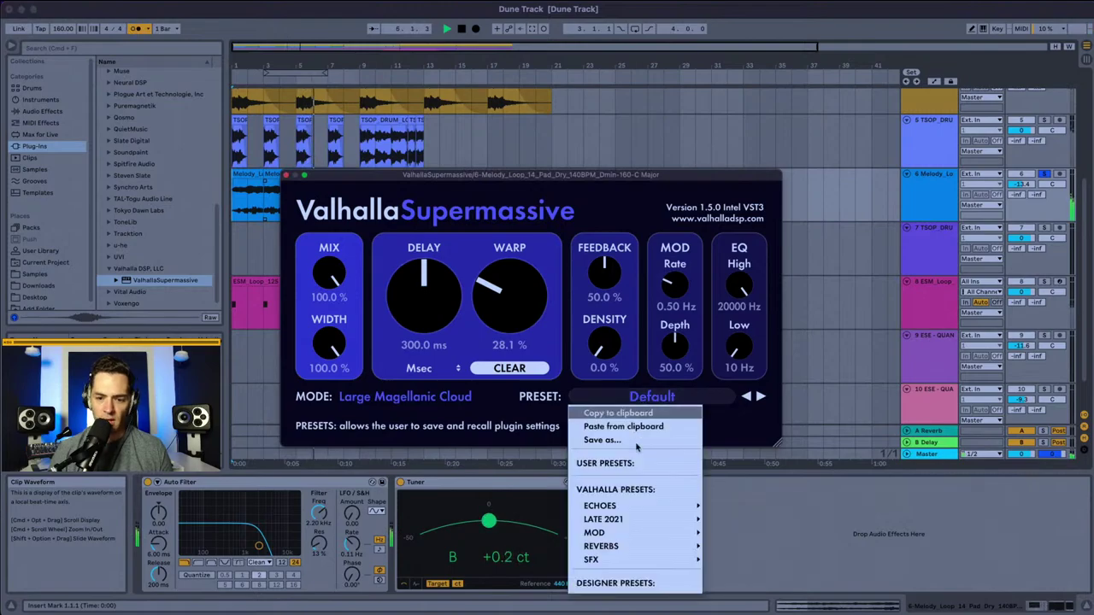
mouse_move(609, 546)
mouse_move(735, 545)
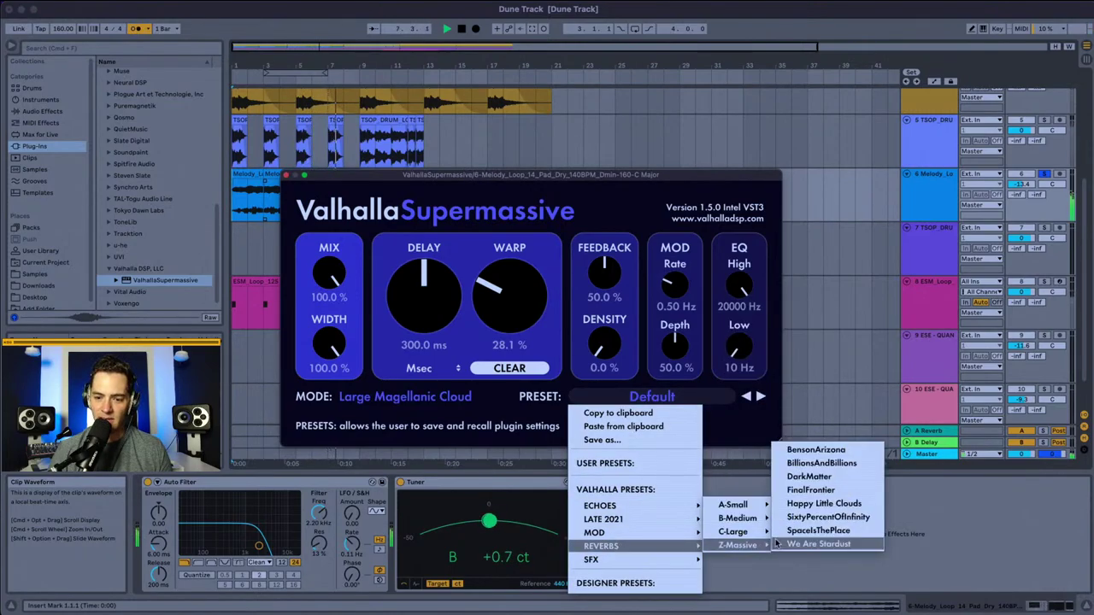
left_click(819, 477)
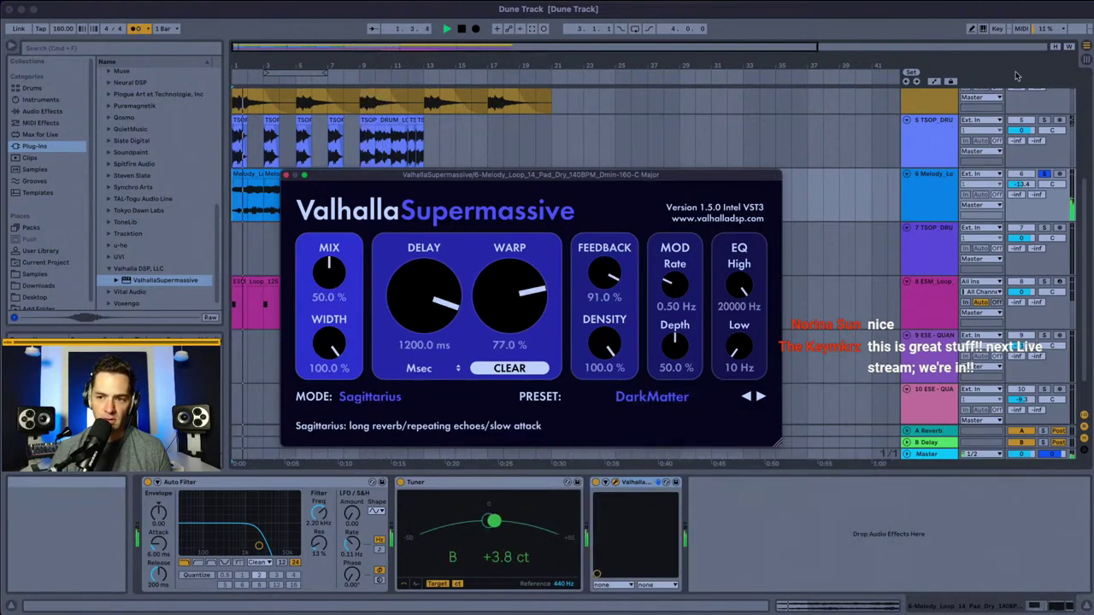
left_click(286, 175)
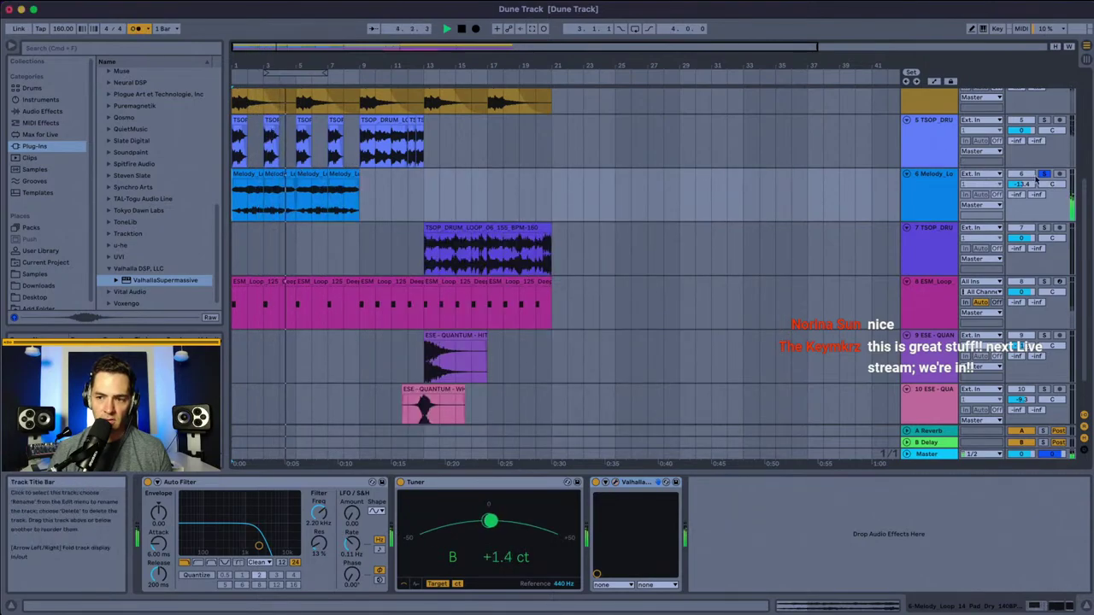
left_click(1049, 175)
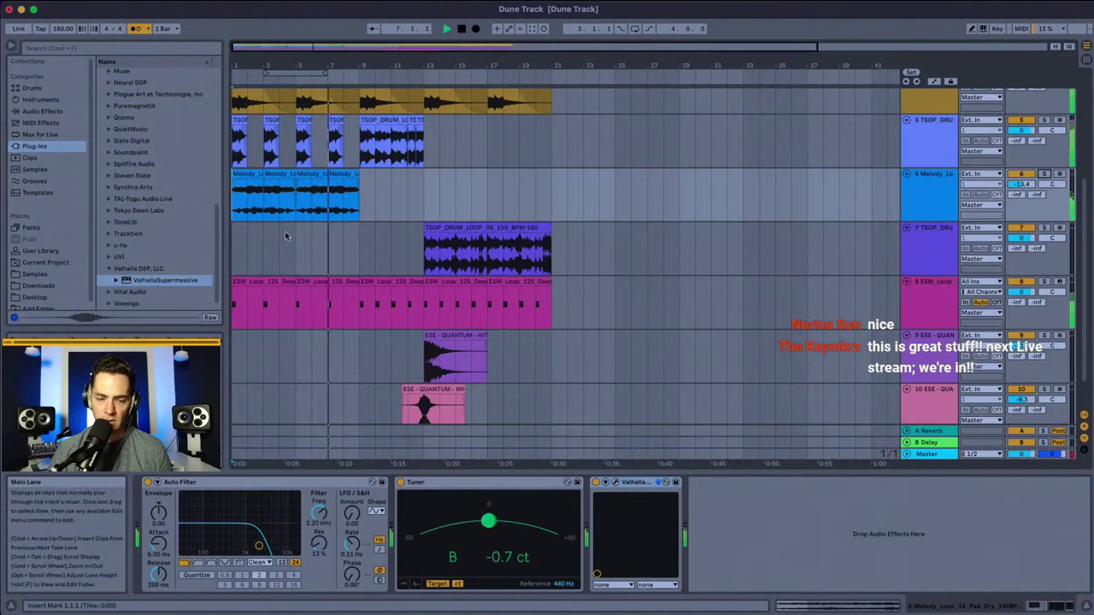
Step: Review all tracks of the arrangement while playback runs from the intro through the bar 13 drop
scroll(285, 231, "down", 2)
scroll(285, 231, "up", 6)
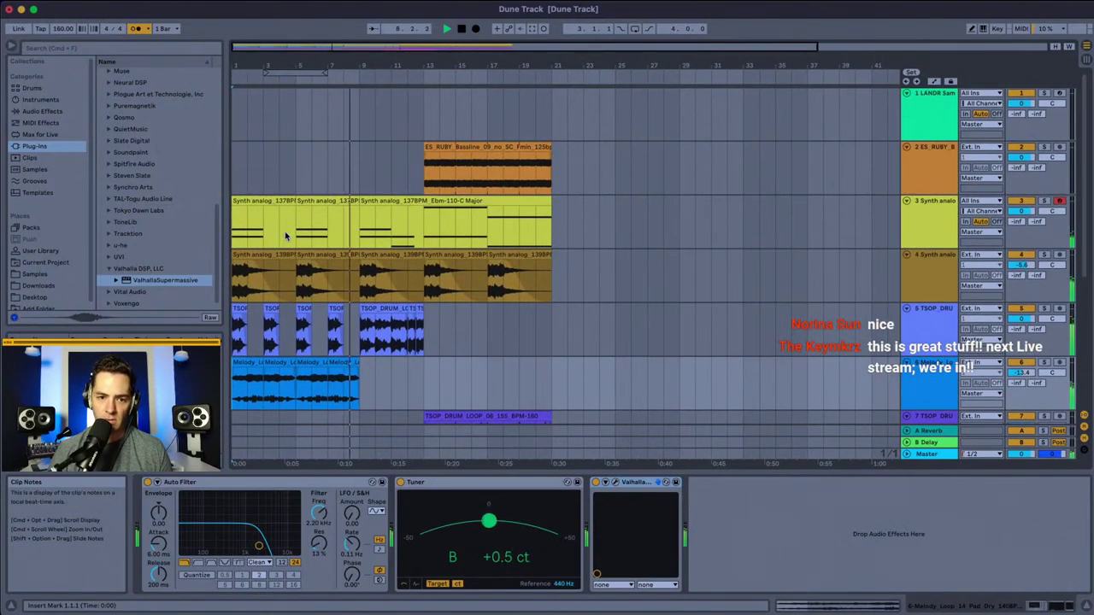
scroll(284, 235, "down", 5)
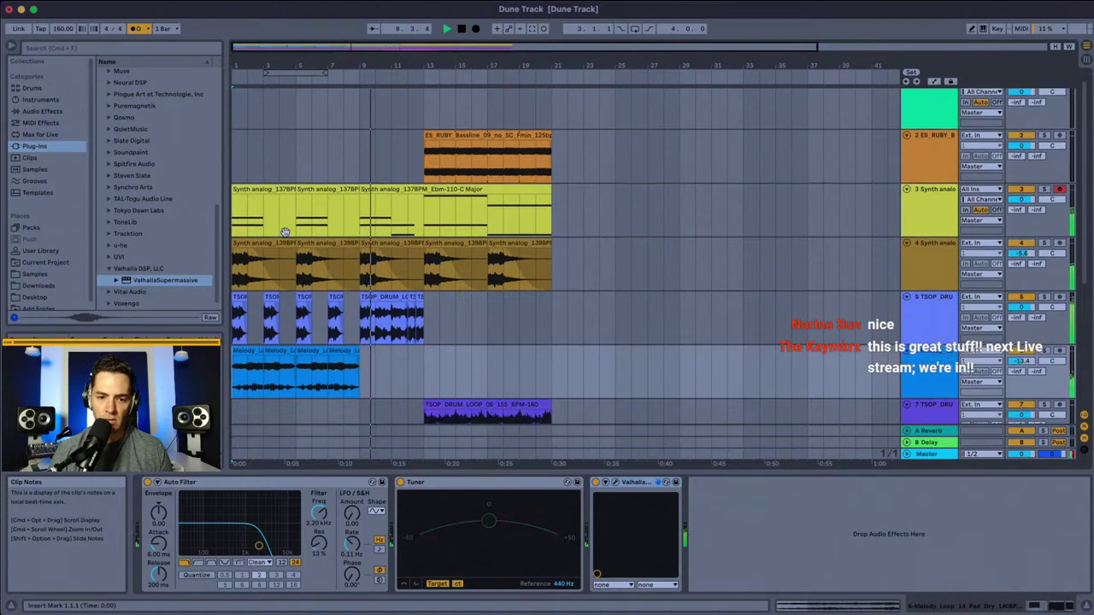
scroll(285, 235, "down", 5)
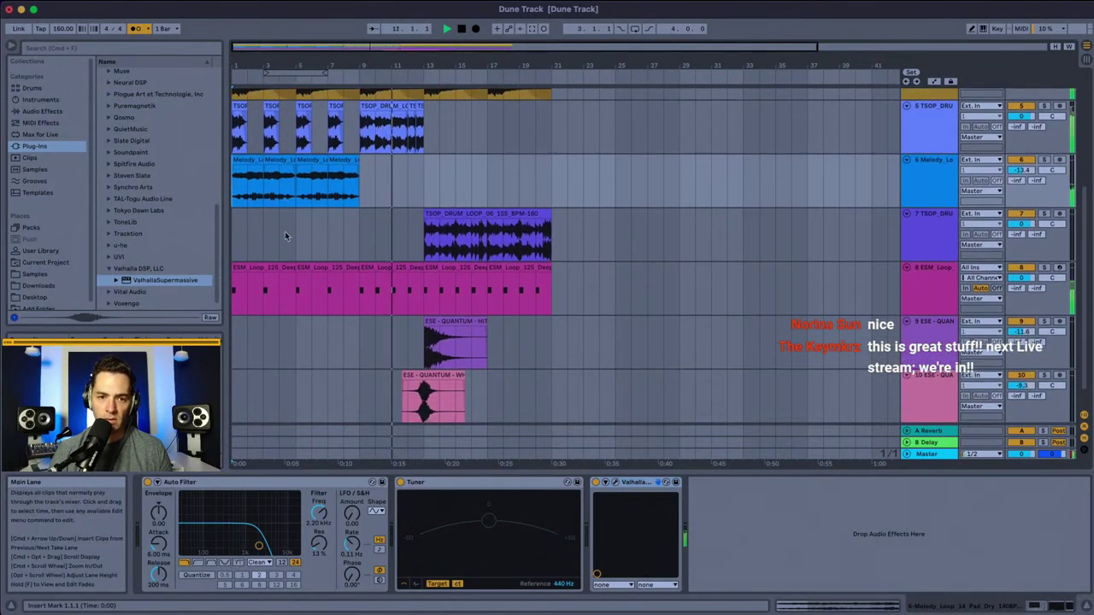
scroll(285, 236, "down", 1)
scroll(285, 235, "up", 2)
scroll(284, 235, "up", 4)
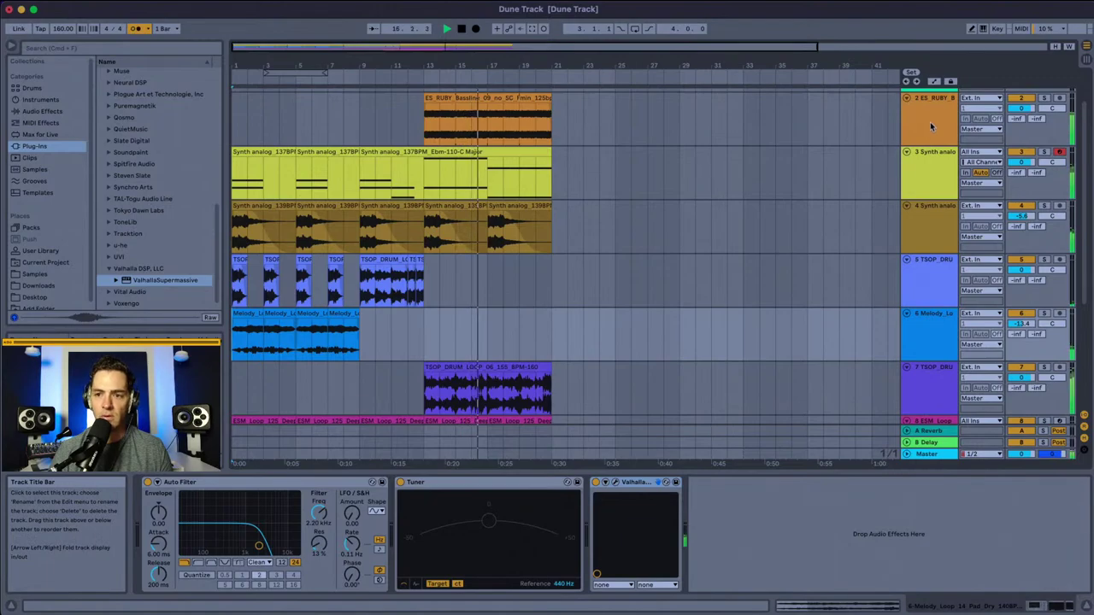
scroll(688, 210, "down", 5)
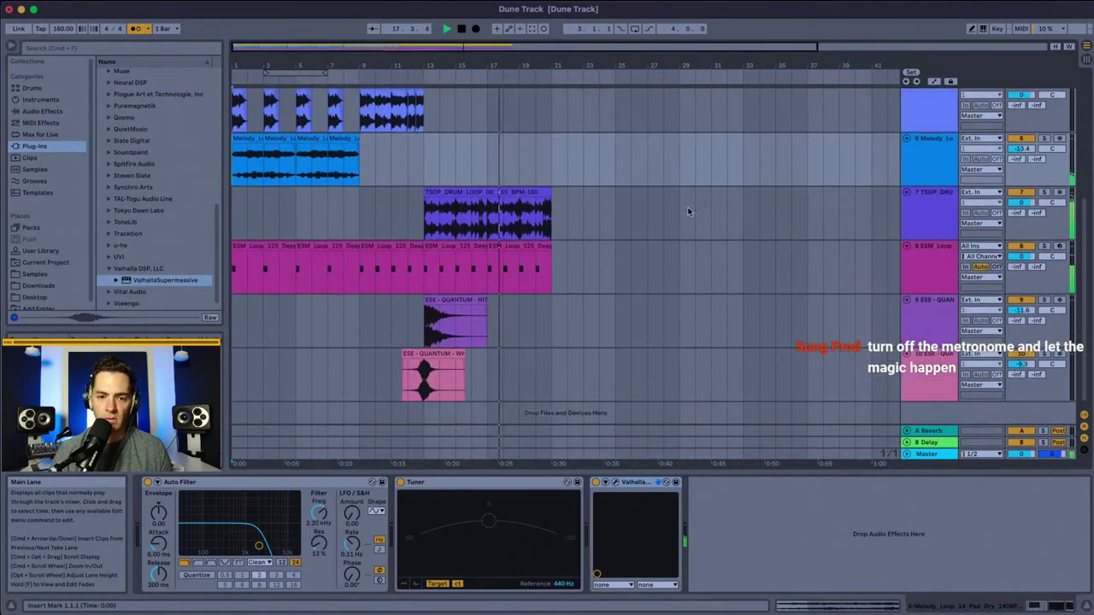
Step: Duplicate the Crack In The Sky hit clip twice so copies start at bars 17 and 21
left_click(425, 306)
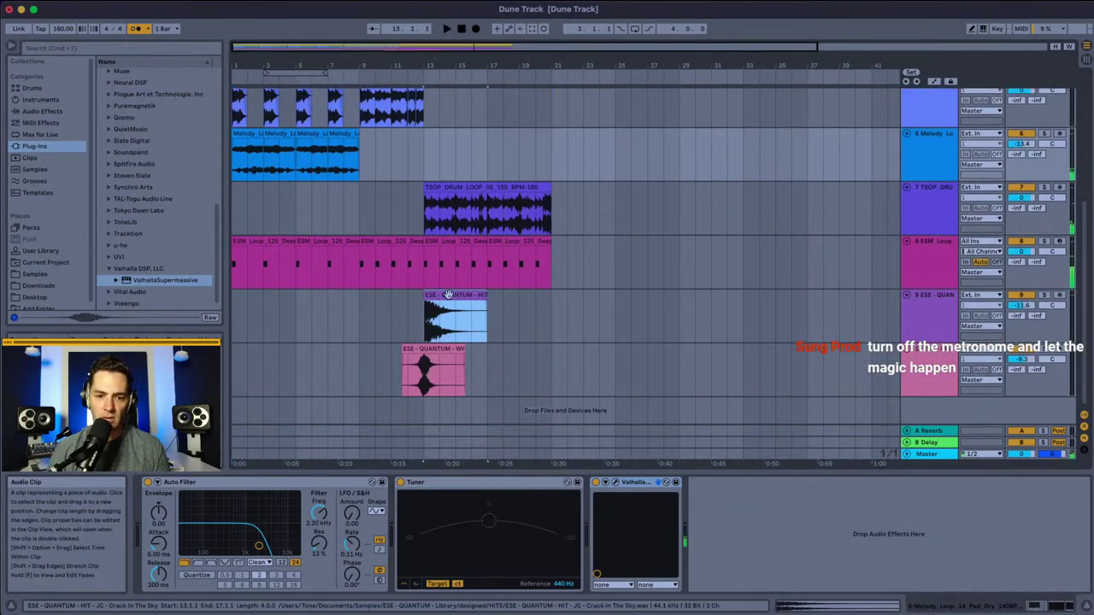
key("super+d")
key("super+d")
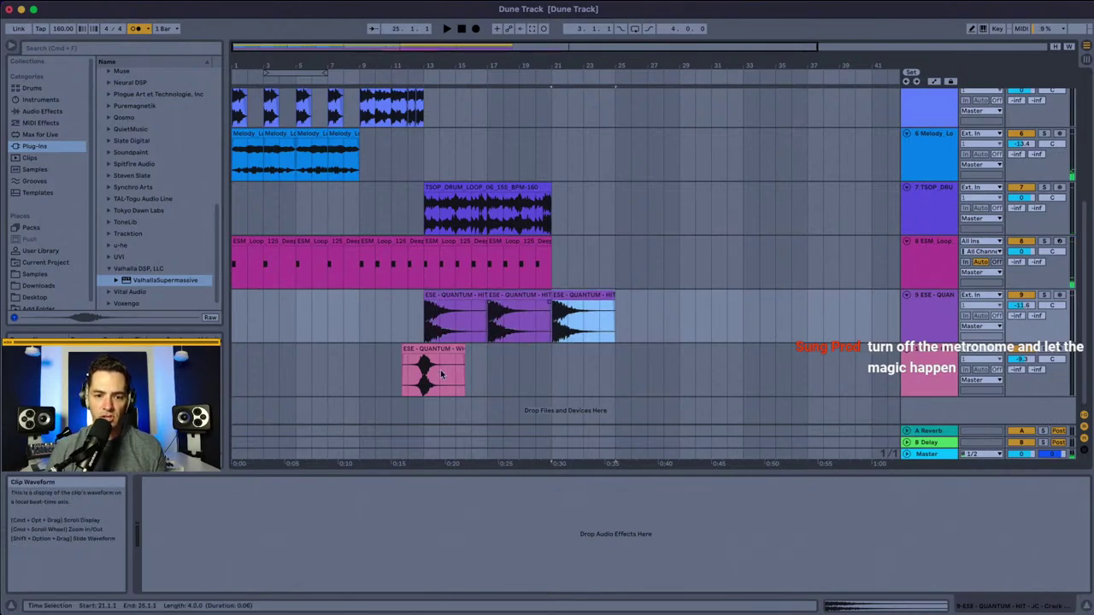
Step: Duplicate the Back Street whoosh clip and move the copy so its peak lands on bar 21
left_click(440, 352)
key("super+d")
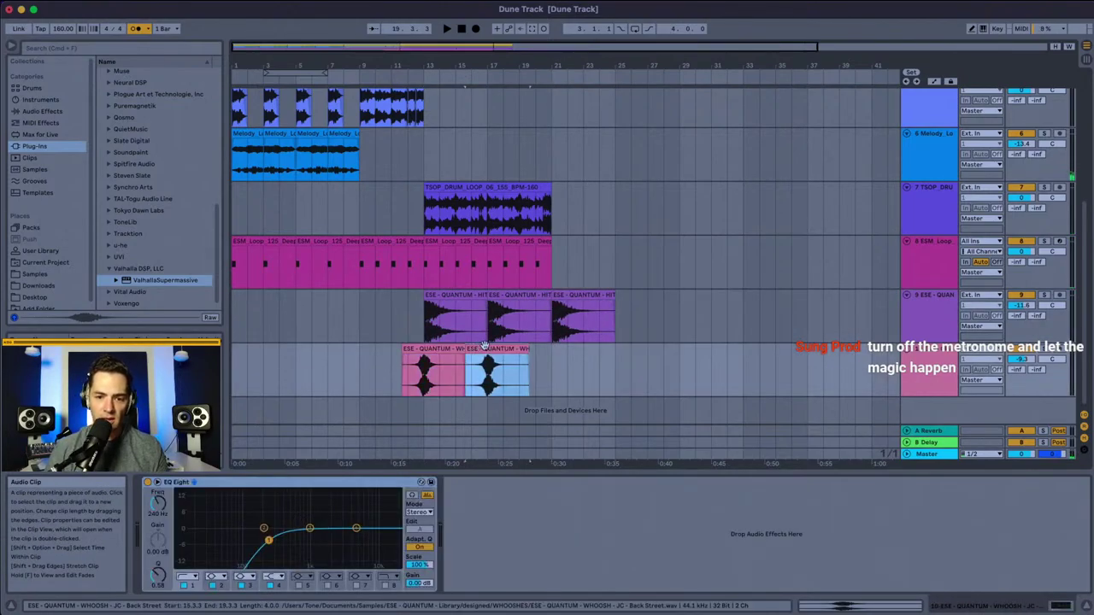
left_click_drag(474, 349, 555, 350)
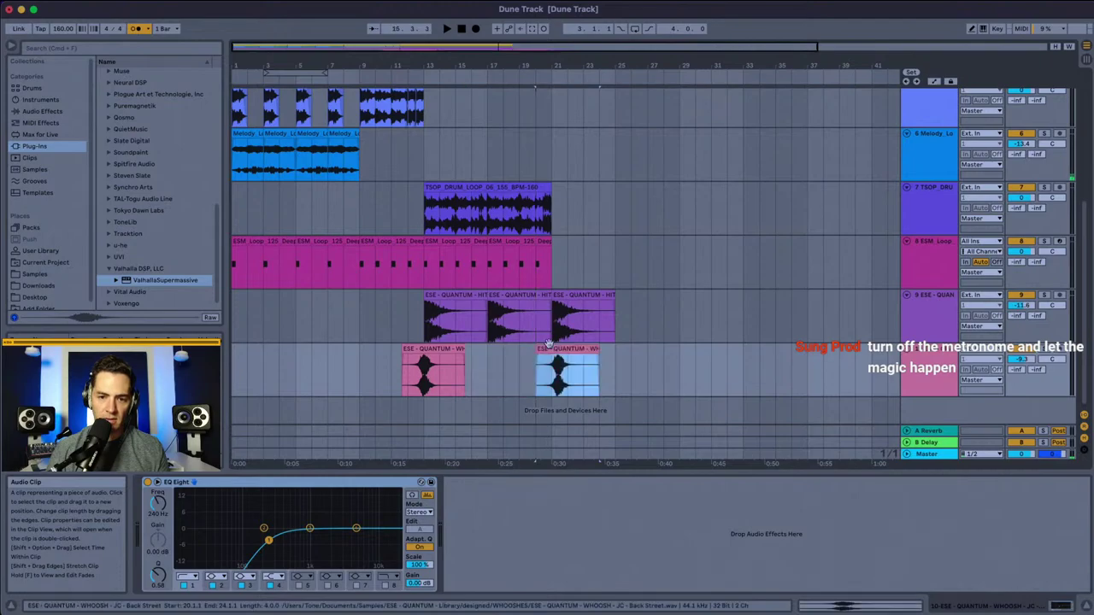
key("super+alt+o")
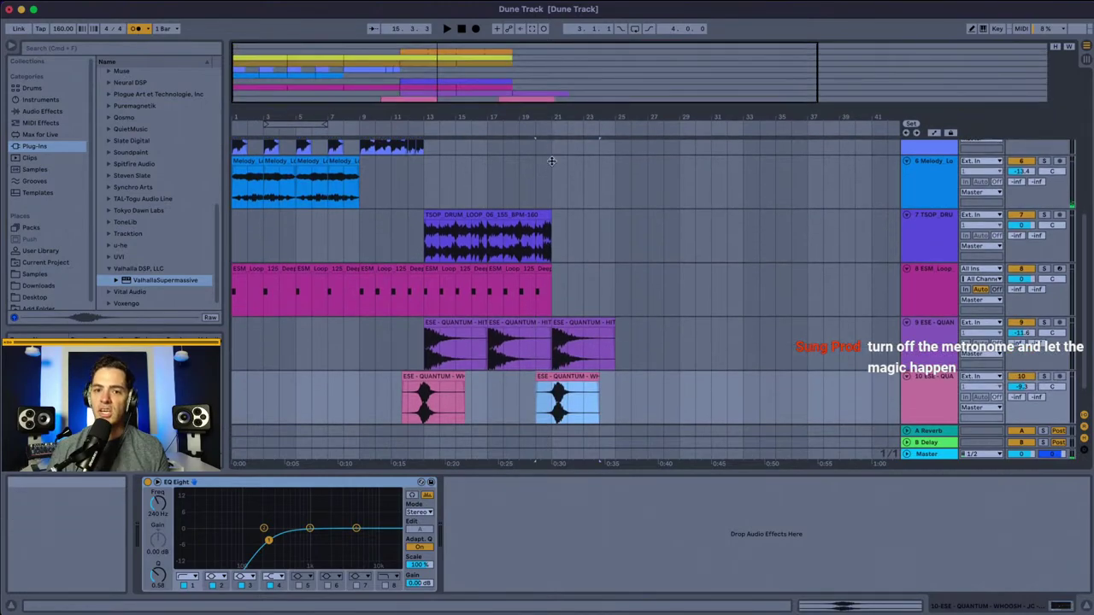
left_click_drag(552, 103, 544, 136)
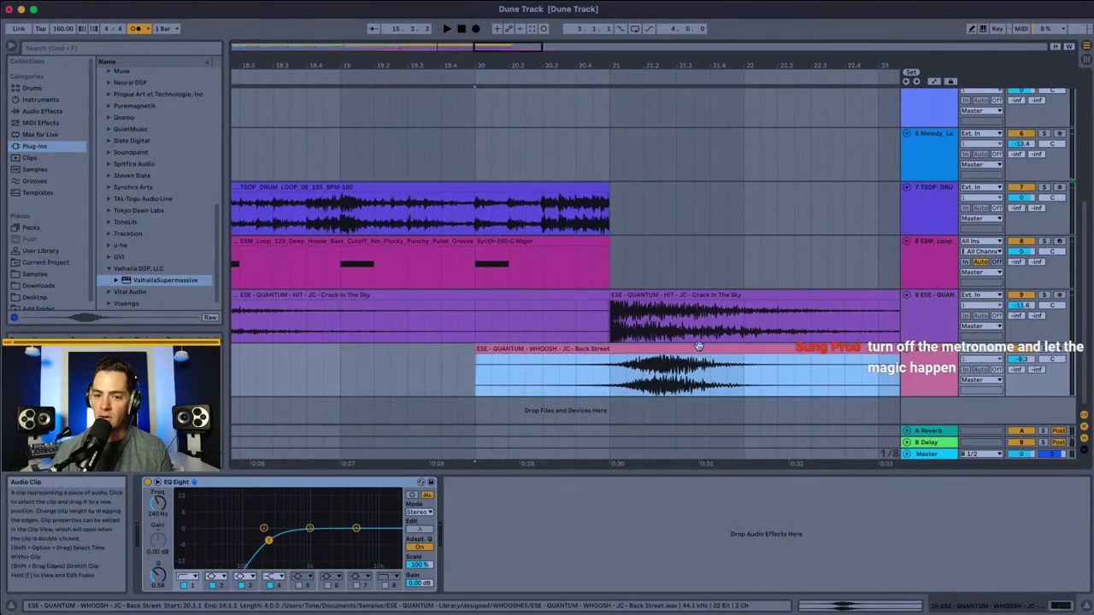
left_click_drag(698, 346, 655, 352)
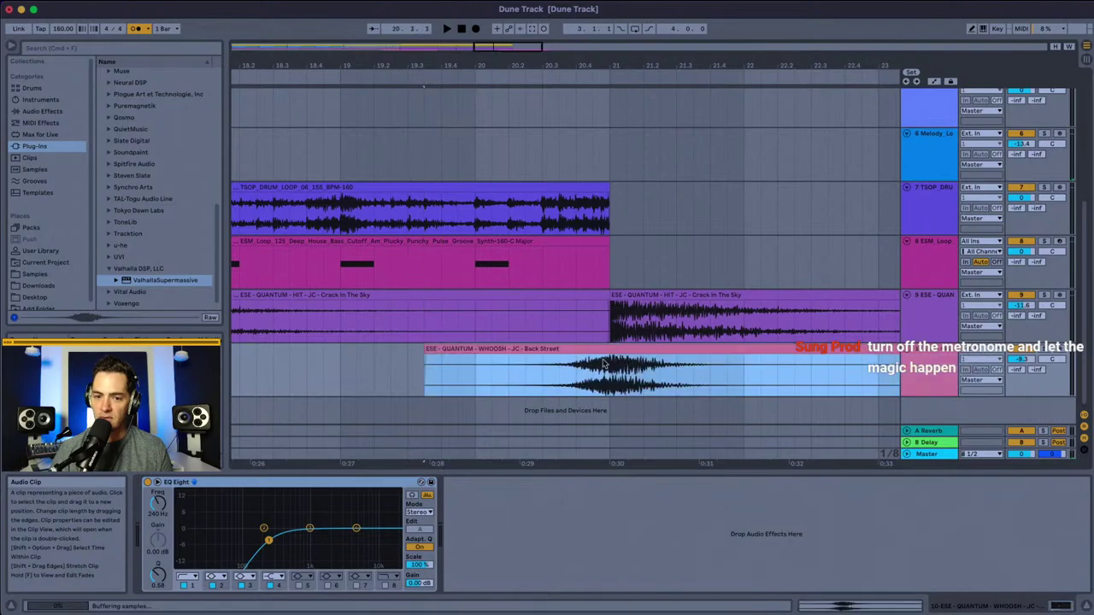
Step: Play the whoosh and hit transition from 20.3.1 into bar 21, then stop playback
left_click(543, 374)
key("space")
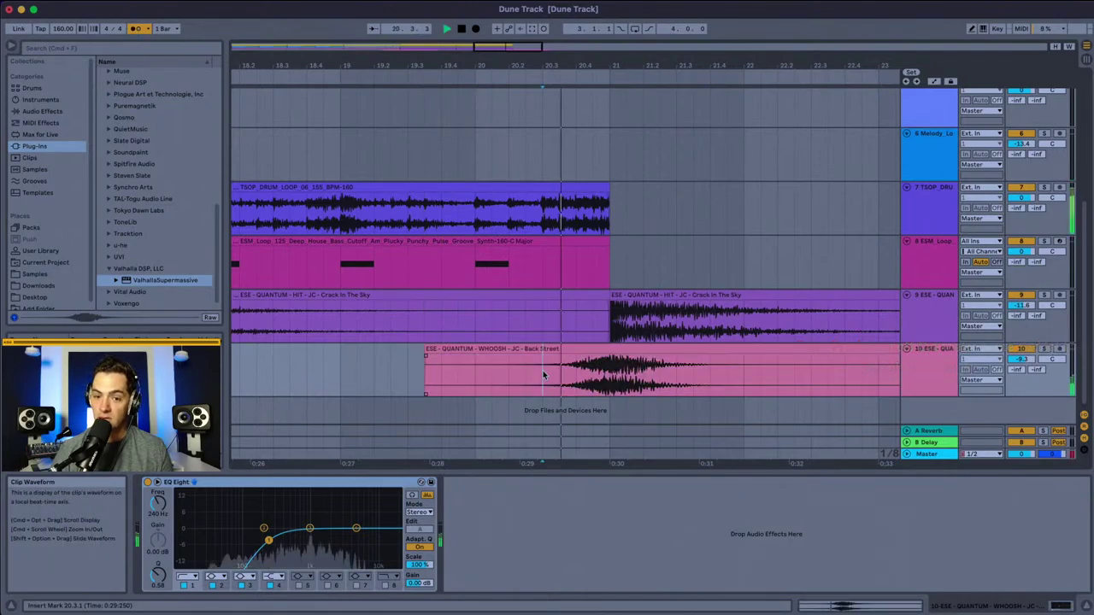
key("space")
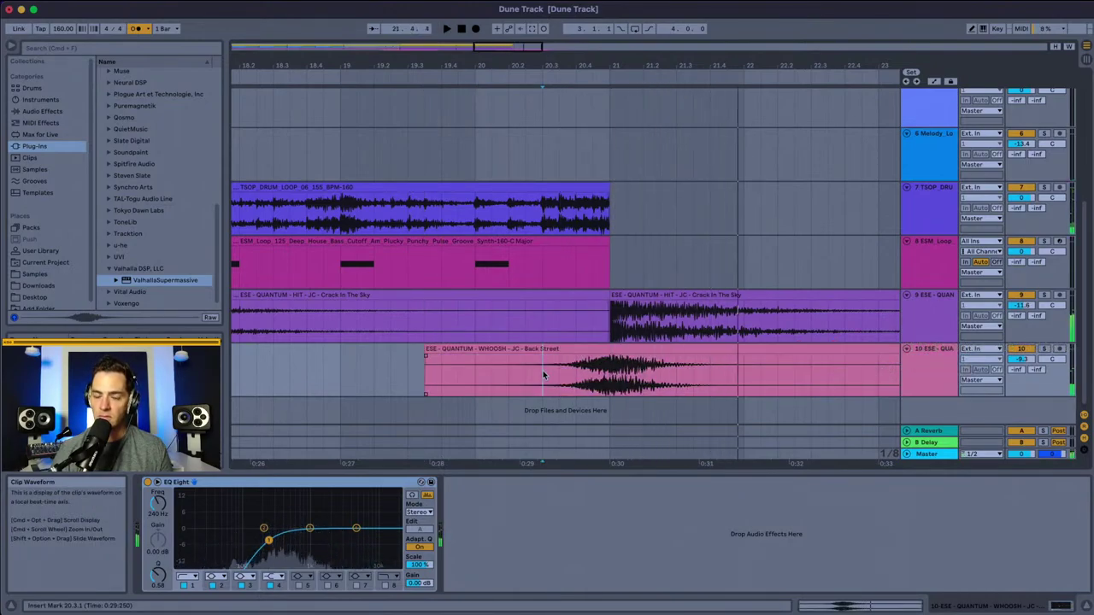
left_click_drag(589, 66, 590, 34)
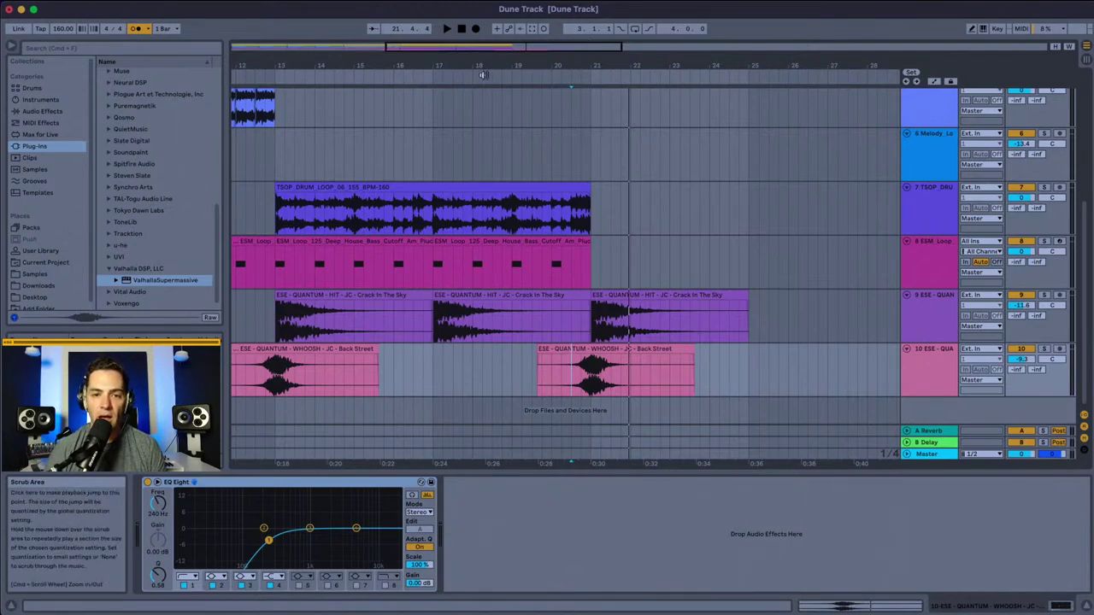
Step: Play the arrangement from bar 9, where the melody loops end, and stop playback after about a bar
left_click_drag(483, 76, 315, 129)
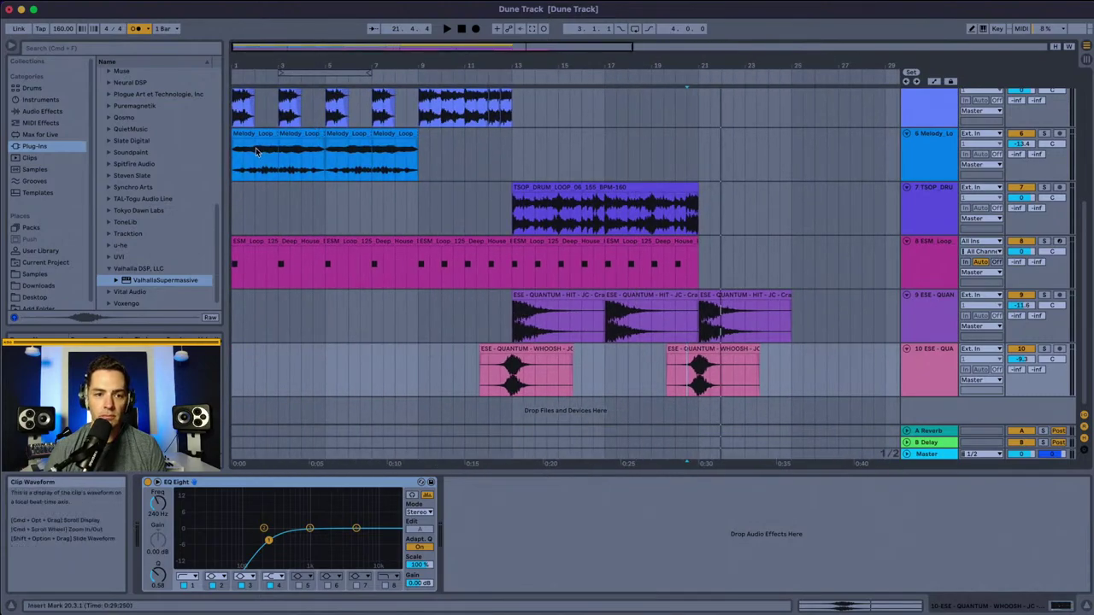
left_click(236, 158)
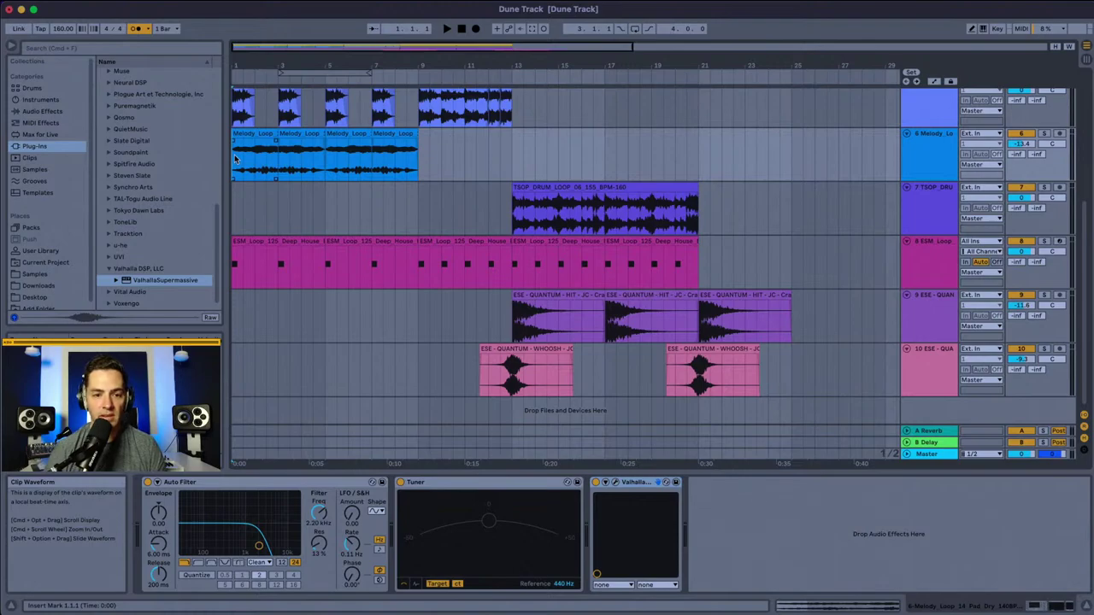
left_click(514, 154)
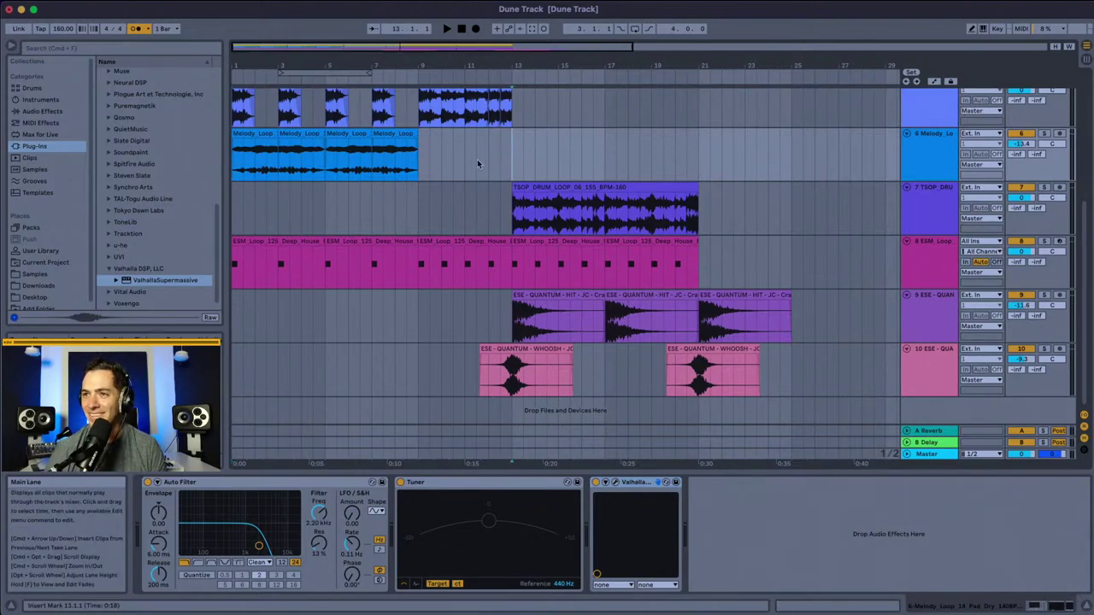
left_click(422, 170)
key("space")
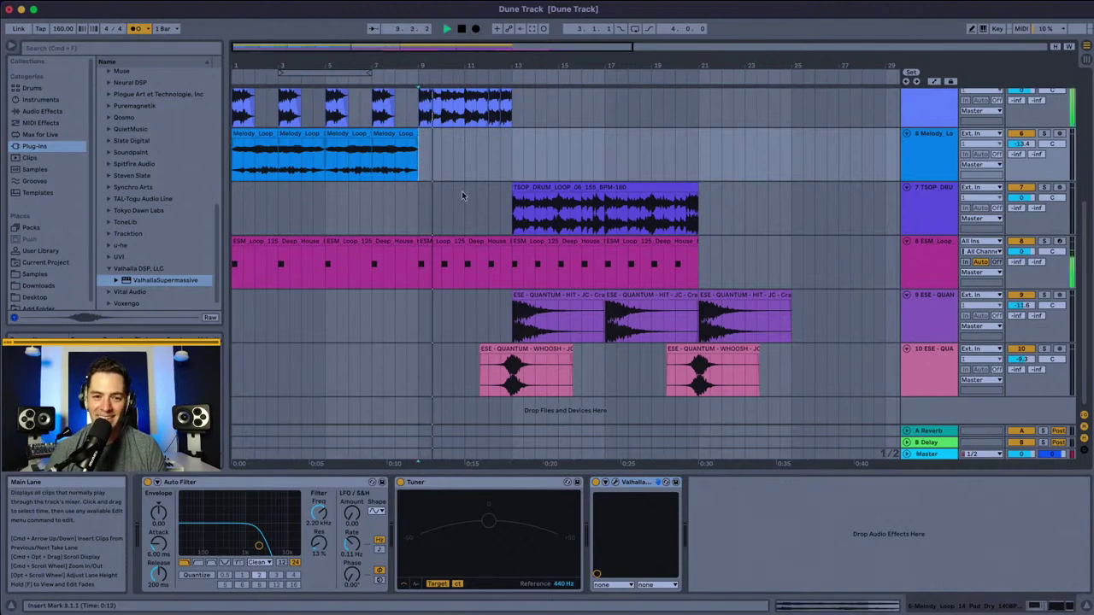
scroll(461, 191, "up", 3)
key("space")
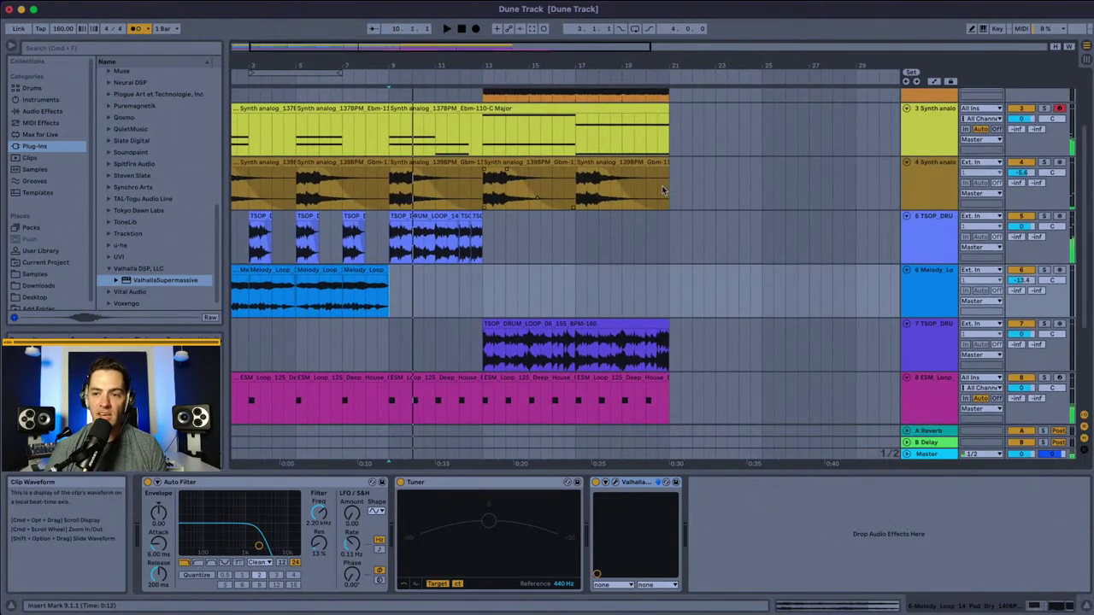
Step: Search the plug-ins for "span" and add the VST3 version of Voxengo SPAN to the Master track
scroll(829, 202, "up", 3)
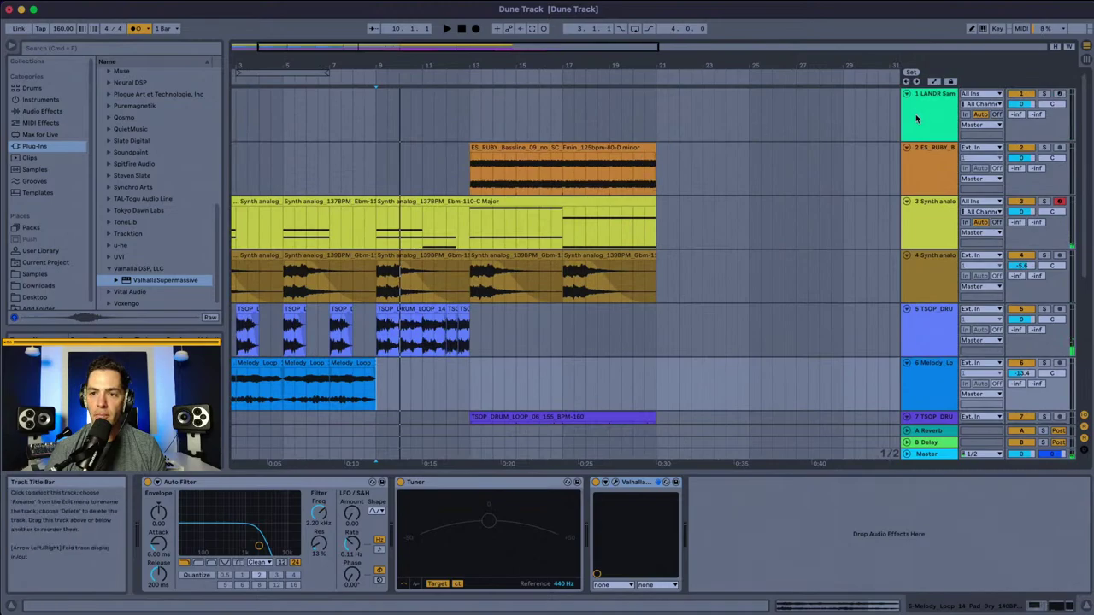
key("Up")
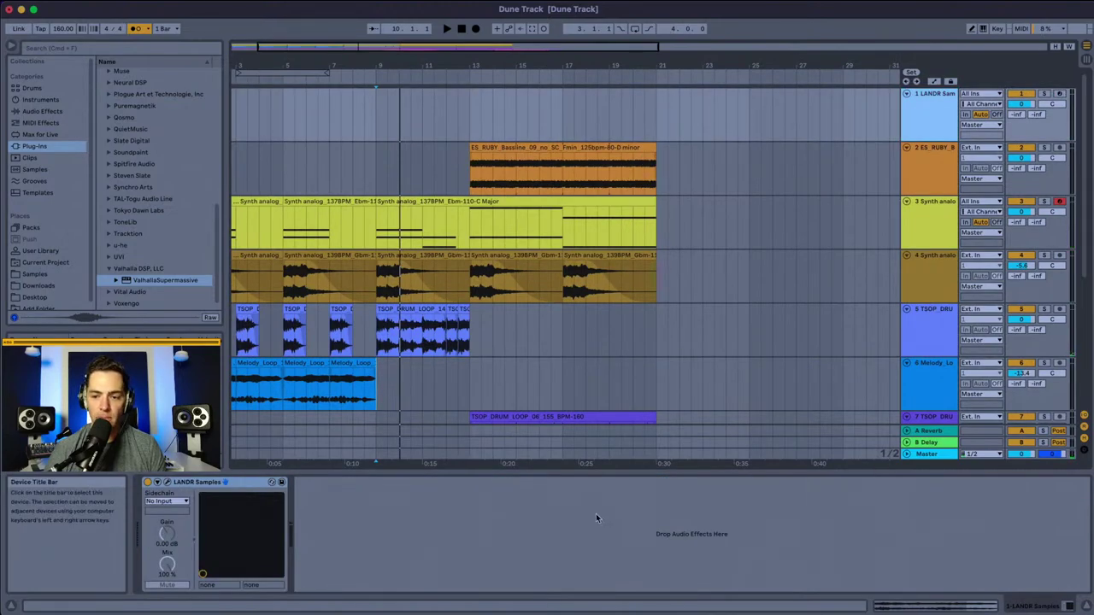
left_click(927, 455)
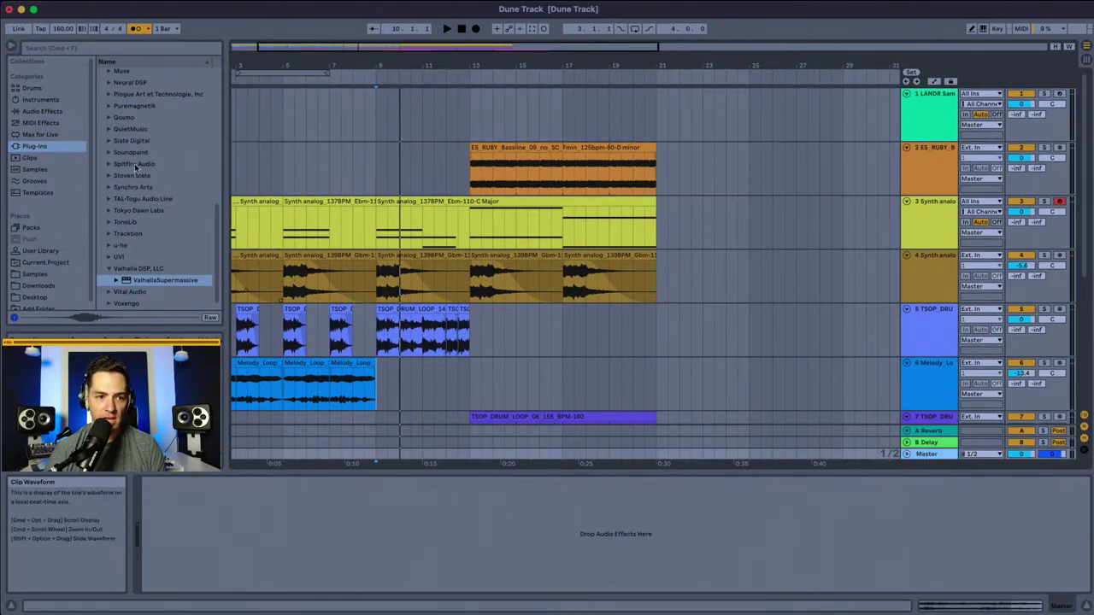
left_click(77, 47)
type("span")
left_click(109, 109)
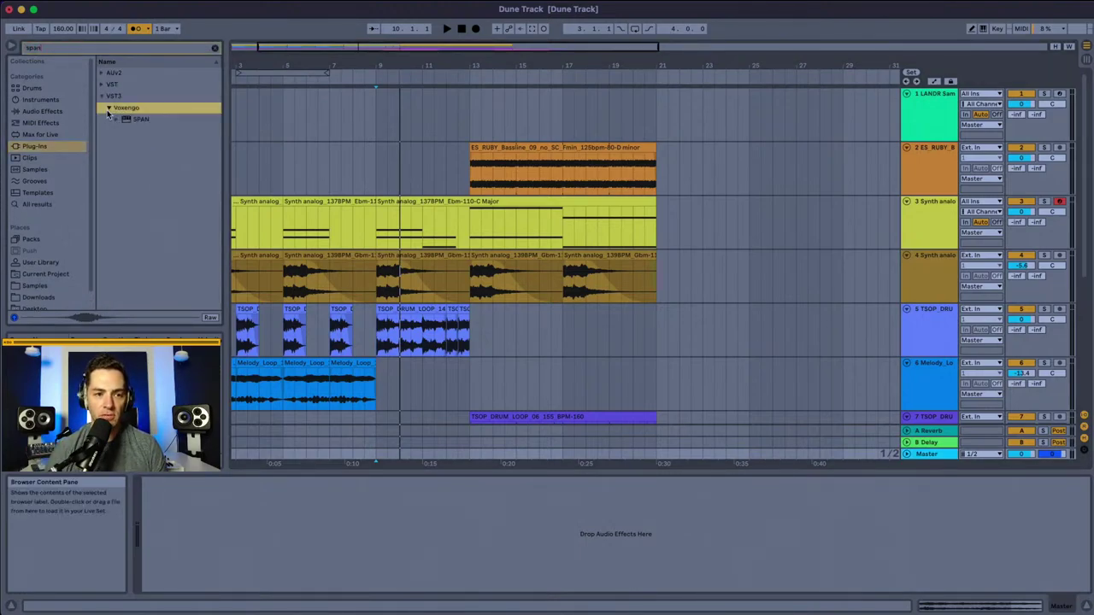
left_click_drag(129, 120, 335, 218)
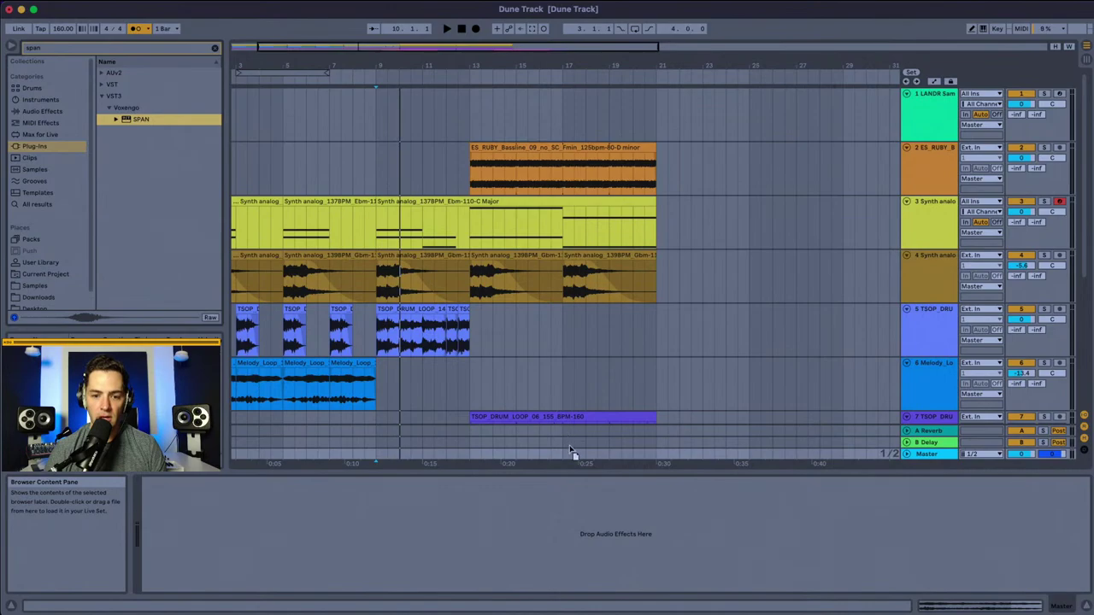
left_click_drag(569, 453, 569, 453)
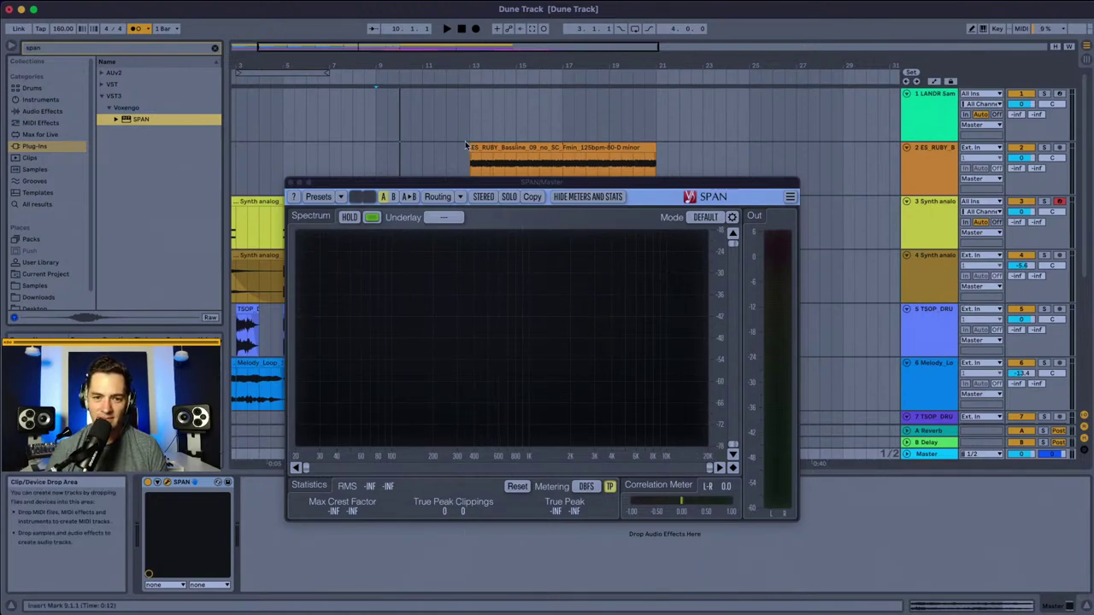
Step: Set the SPAN spectrum mode to SLOW AND STADY and play the arrangement from bar 9
left_click_drag(411, 182, 564, 267)
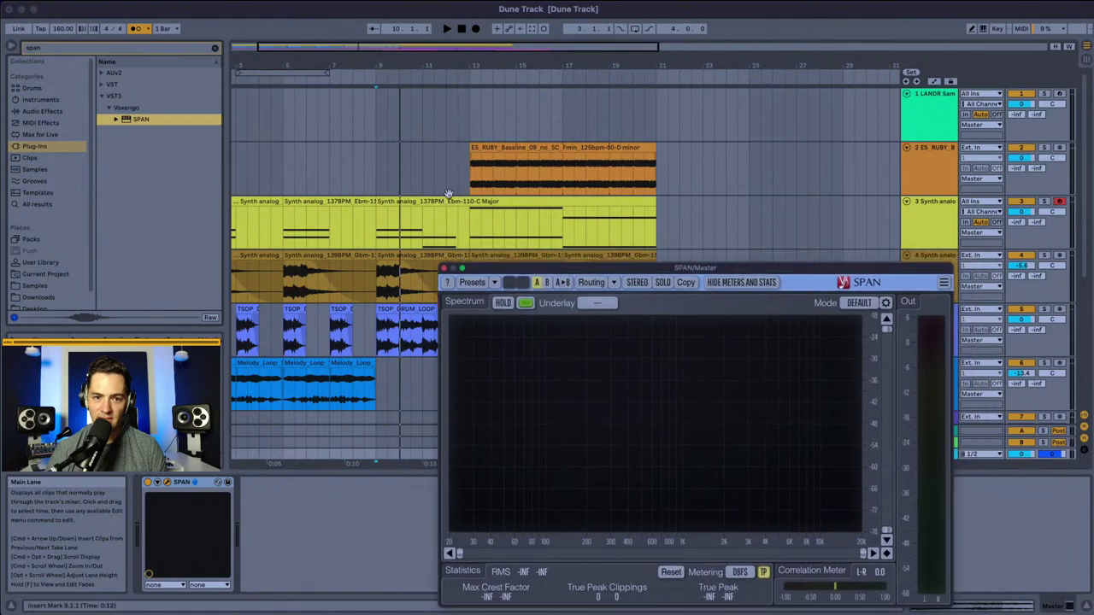
left_click(377, 166)
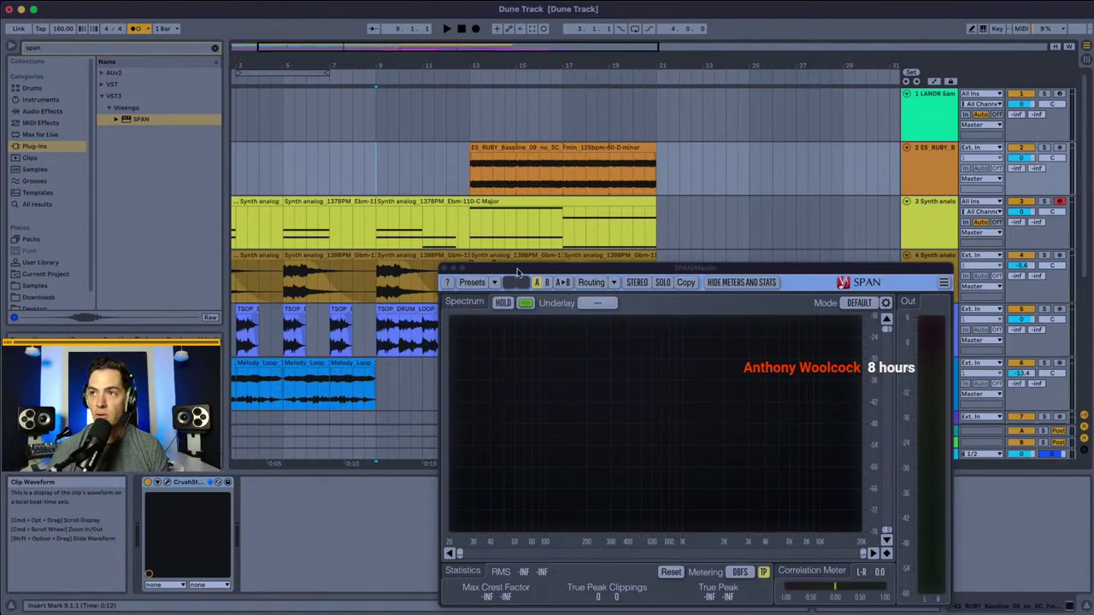
left_click_drag(518, 272, 521, 169)
left_click(840, 200)
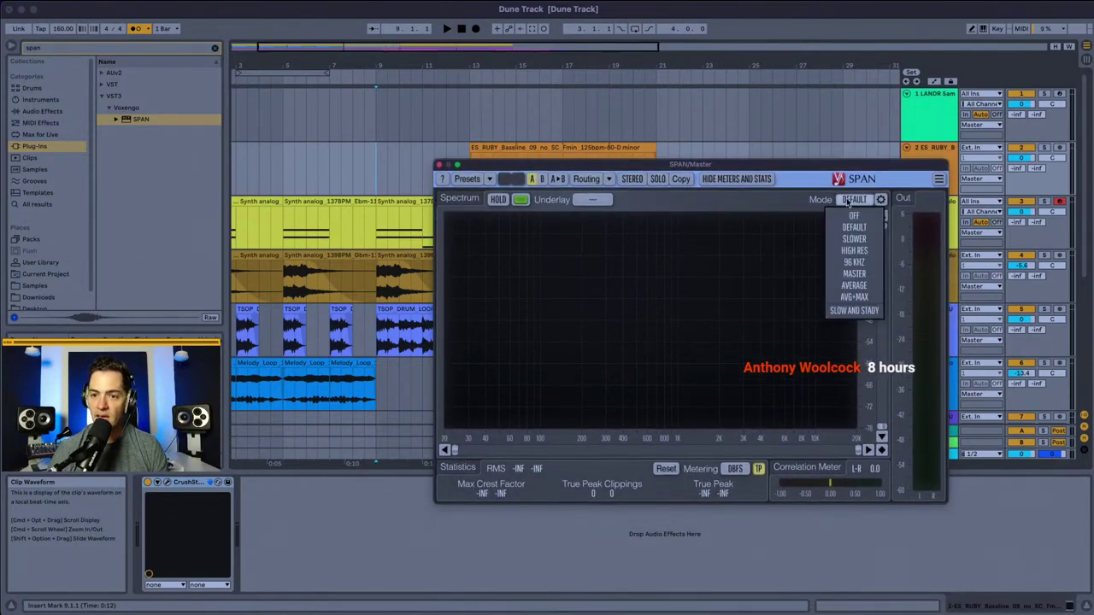
left_click(847, 311)
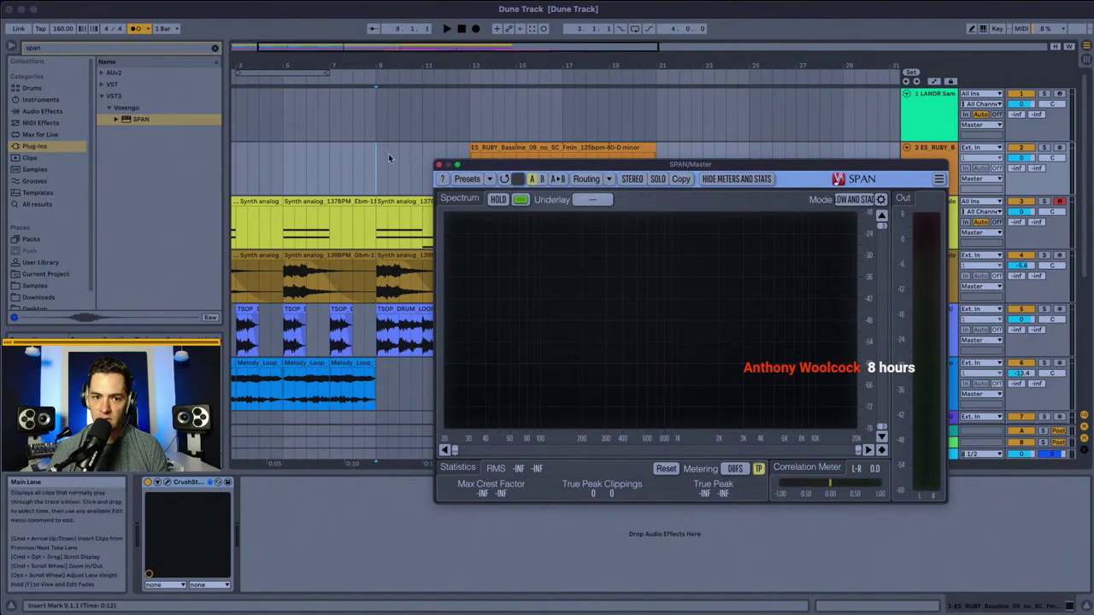
key("space")
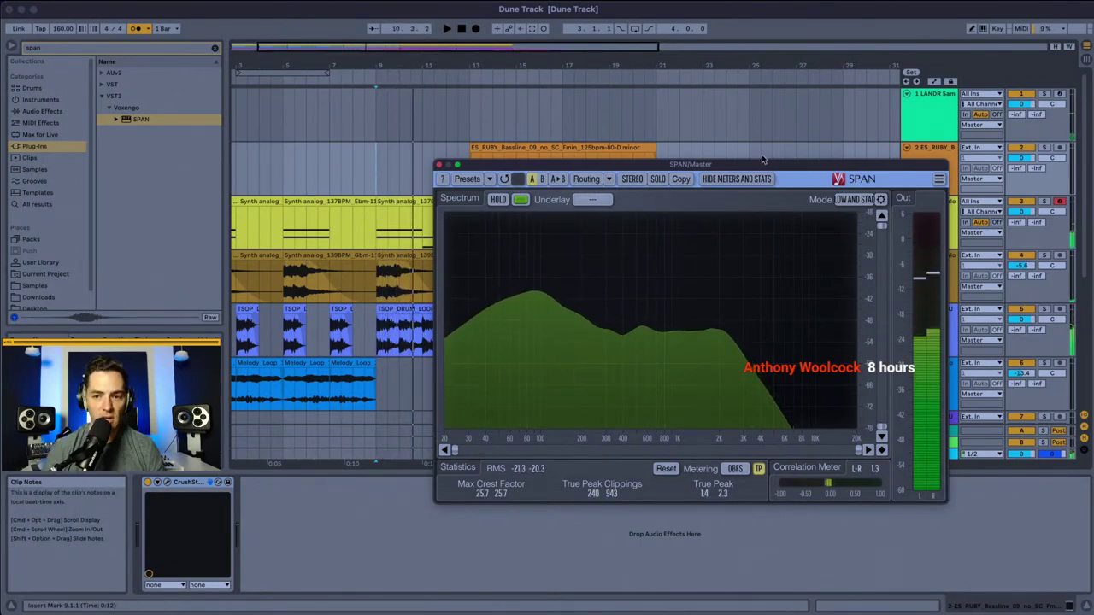
Step: Review the smoothing choices and slope setting of the current mode in SPAN's Spectrum Mode Editor, then close it
left_click(854, 199)
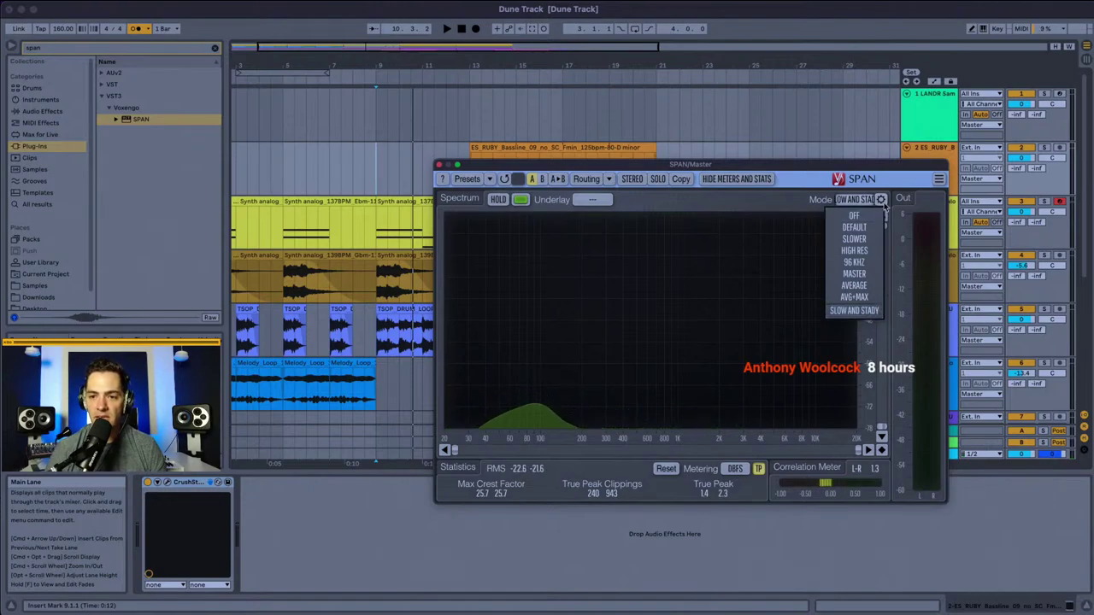
left_click(881, 199)
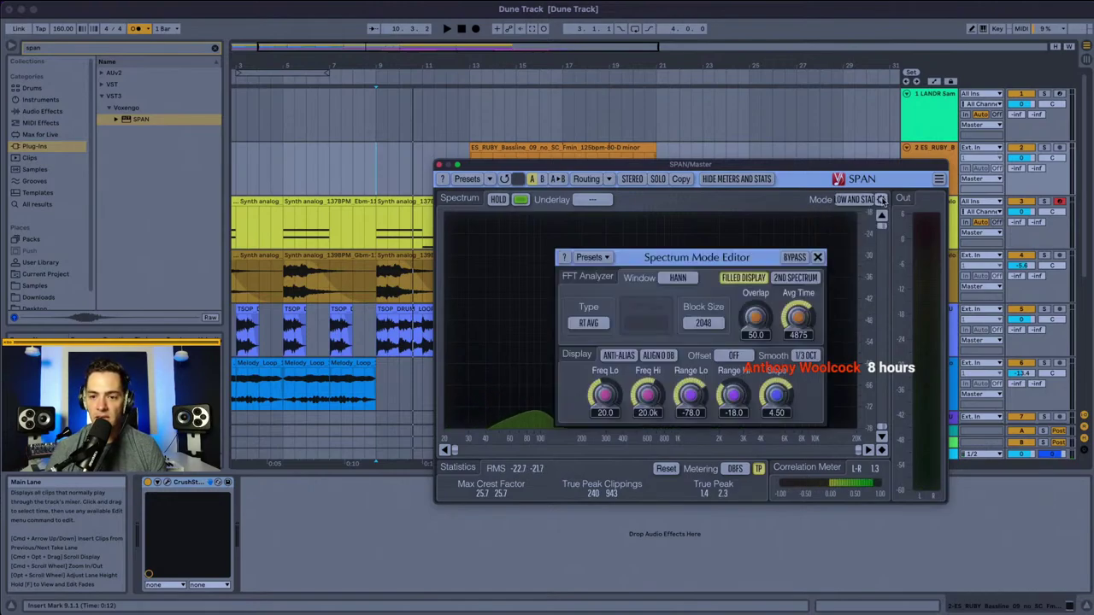
left_click(806, 355)
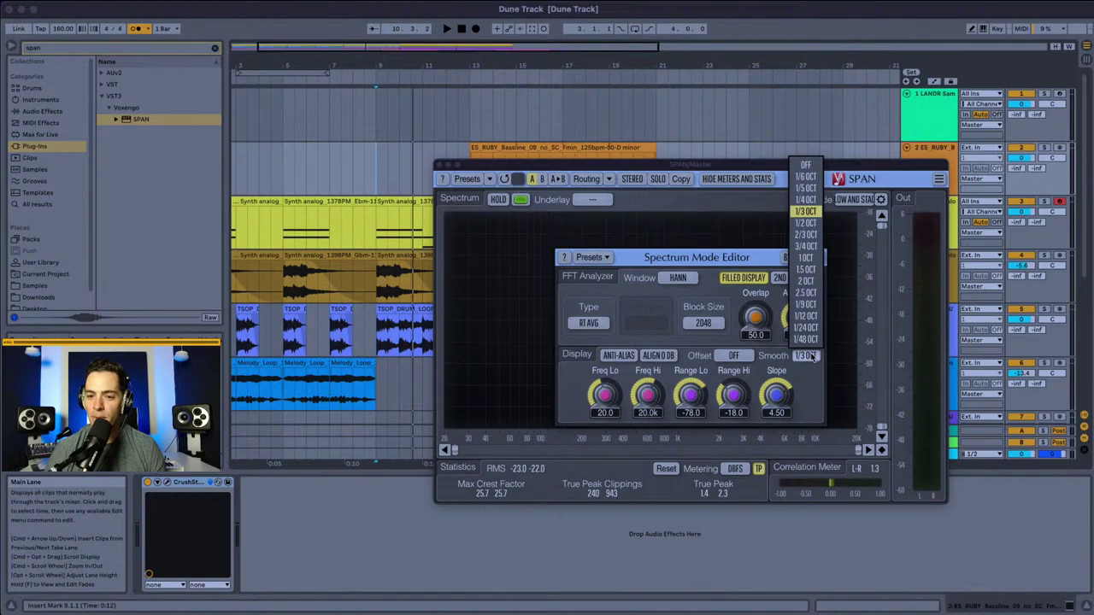
left_click(816, 398)
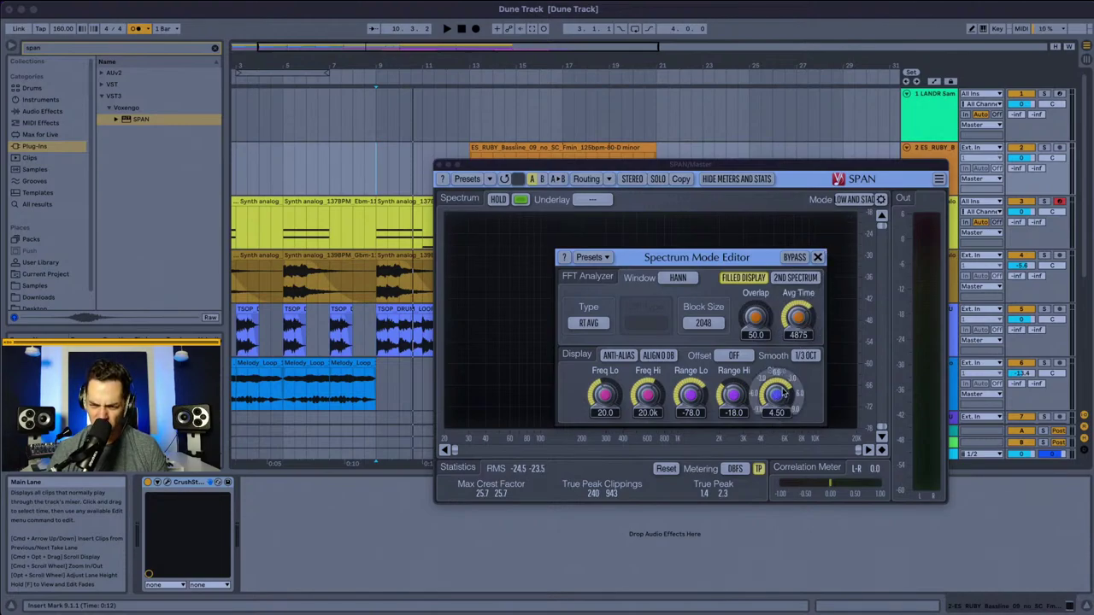
left_click(817, 257)
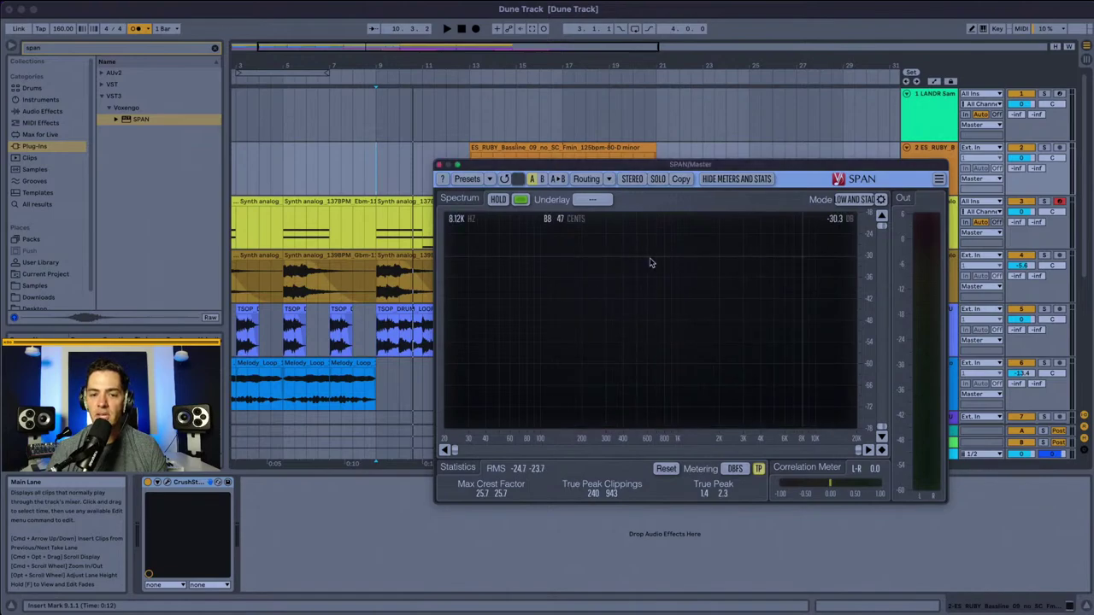
Step: Play the arrangement from bar 5 to examine the master spectrum, with the analyzer moved clear of the bassline clip
left_click(284, 224)
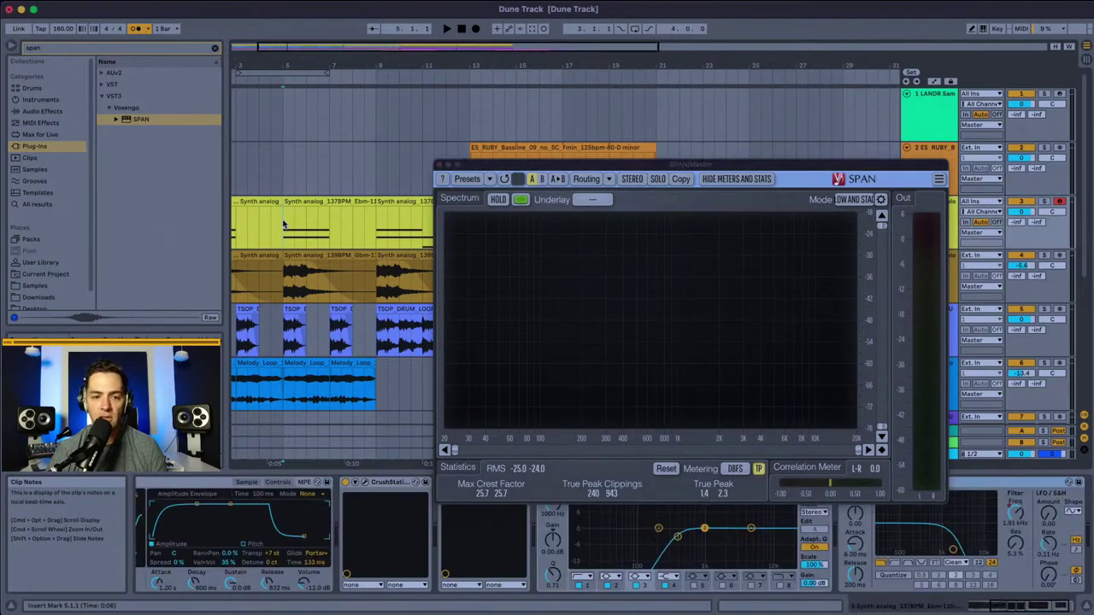
key("space")
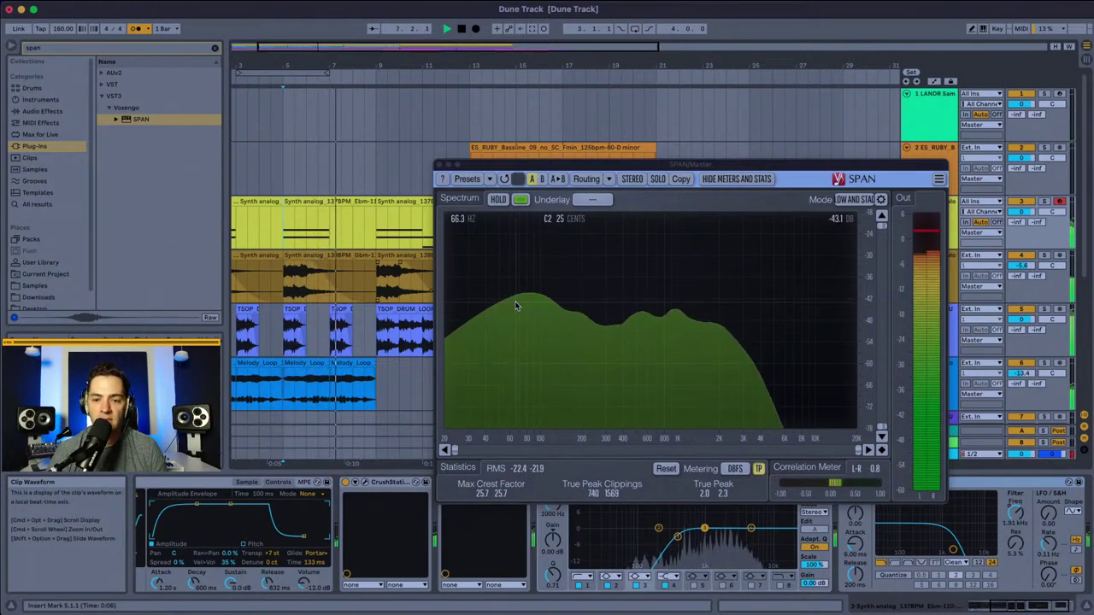
left_click(528, 170)
left_click_drag(528, 171, 375, 253)
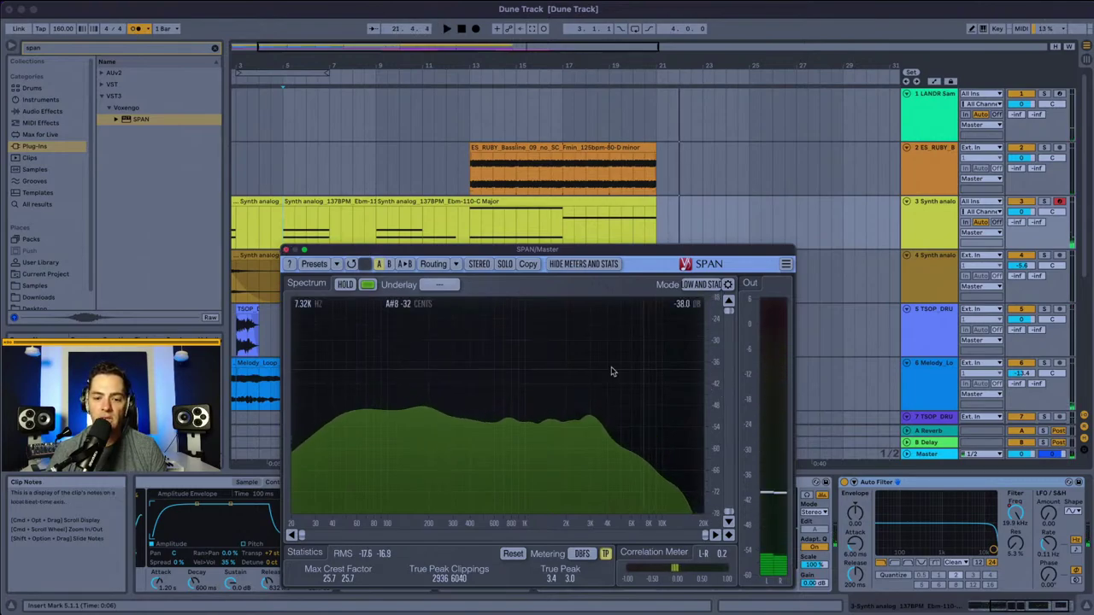
Step: Play the section from bar 13, where the bassline starts, and examine the master spectrum around 4 kHz
left_click(472, 171)
left_click(472, 171)
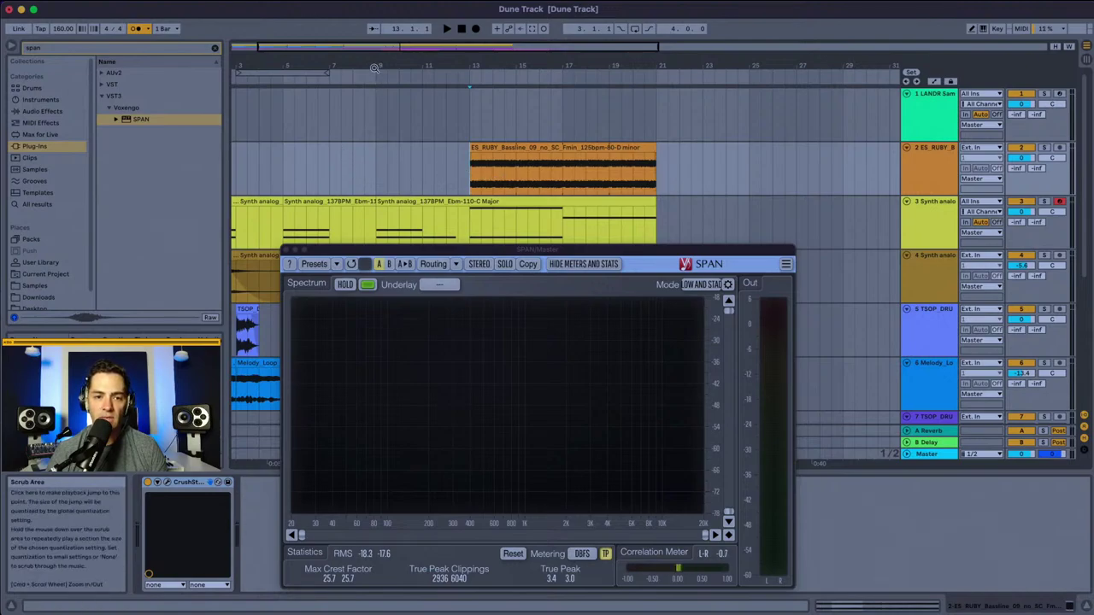
scroll(385, 111, "left", 3)
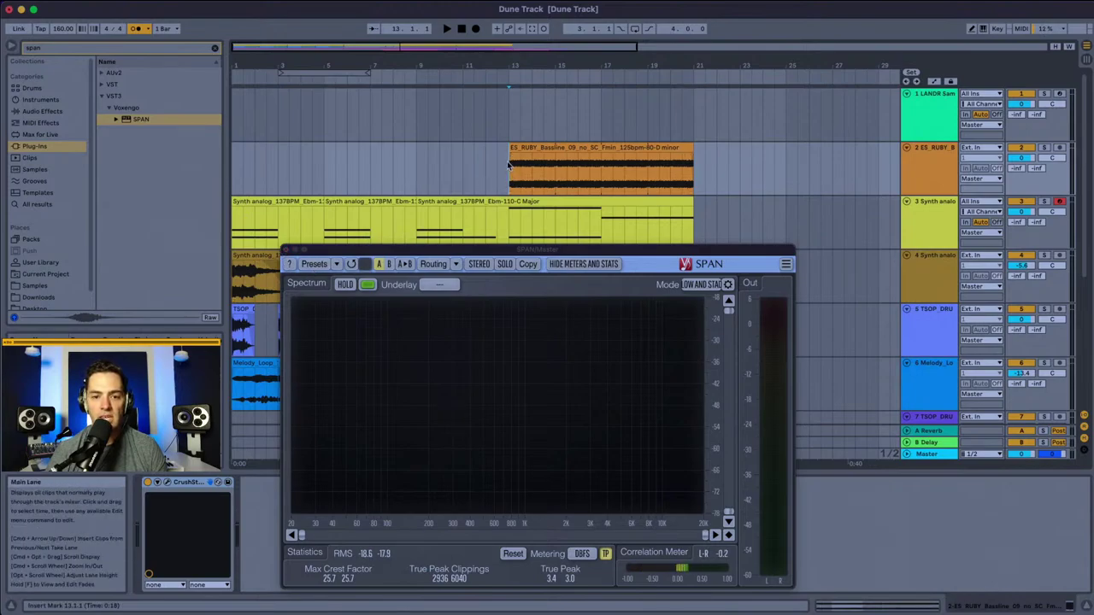
key("space")
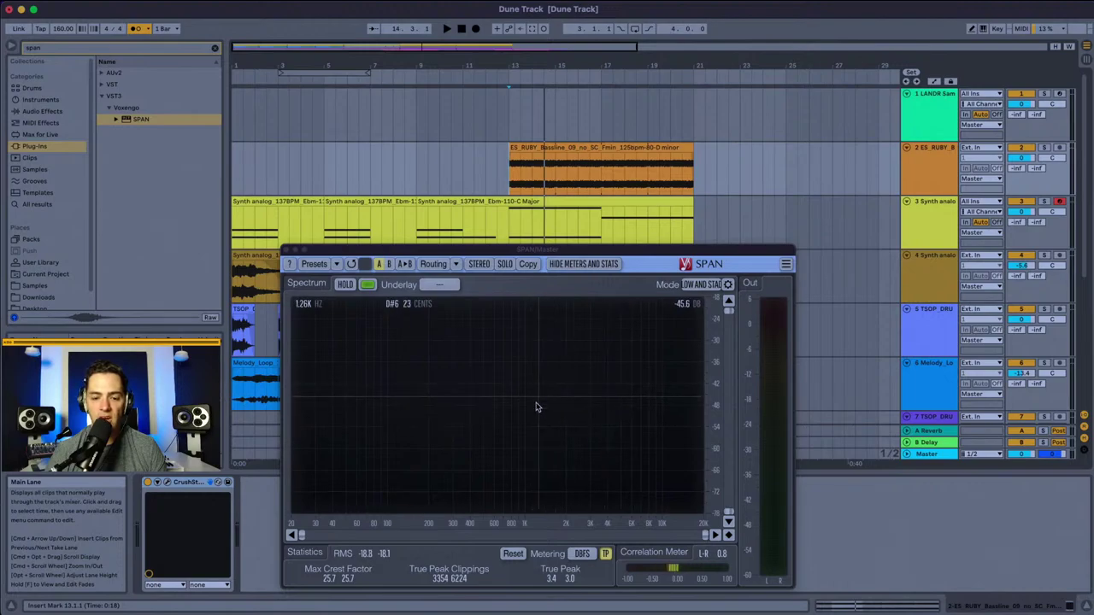
key("space")
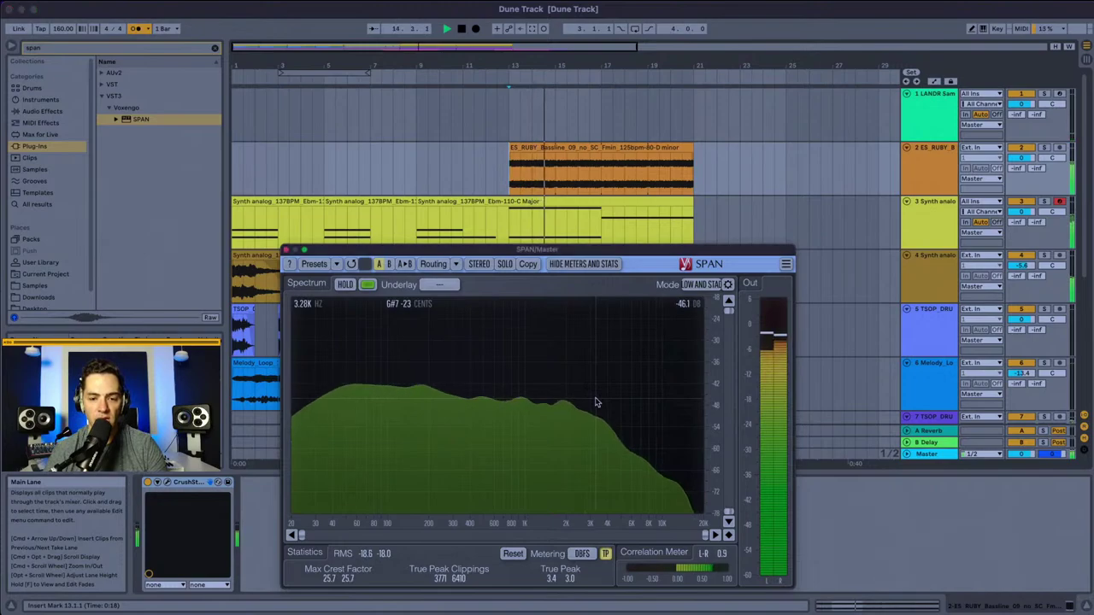
scroll(610, 384, "up", 5)
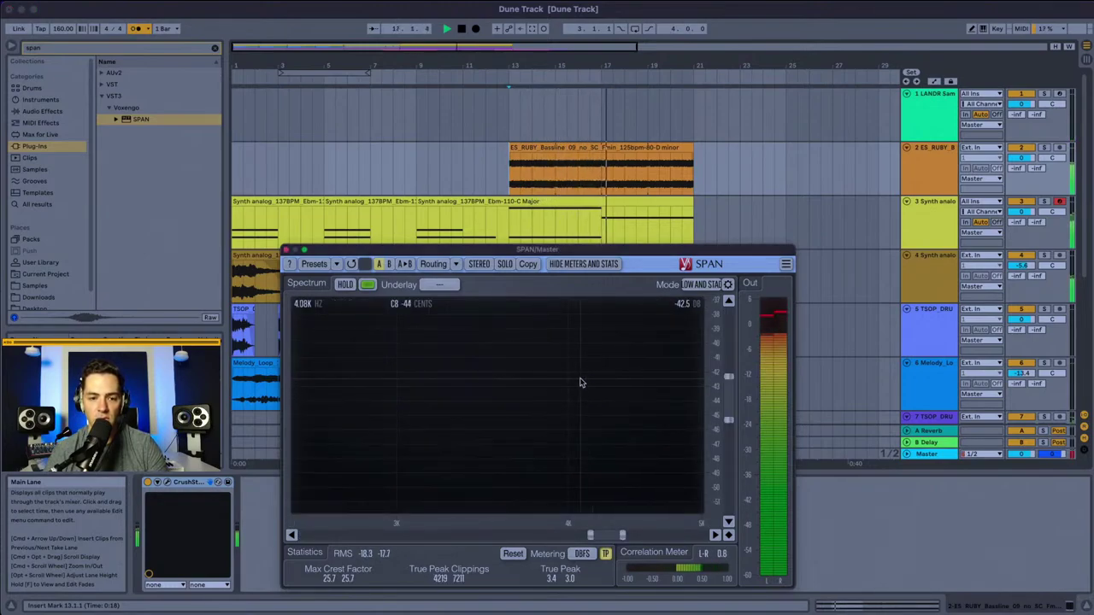
Step: Close the SPAN analyzer and open the LANDR Samples plug-in on track 1, positioned over the arrangement
left_click(286, 251)
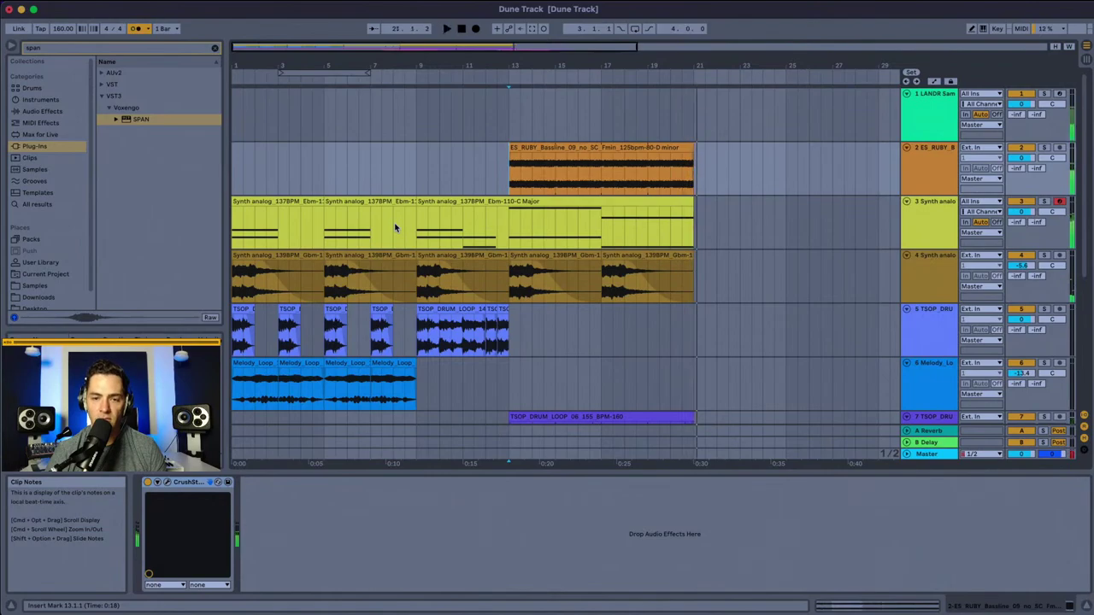
left_click(1037, 114)
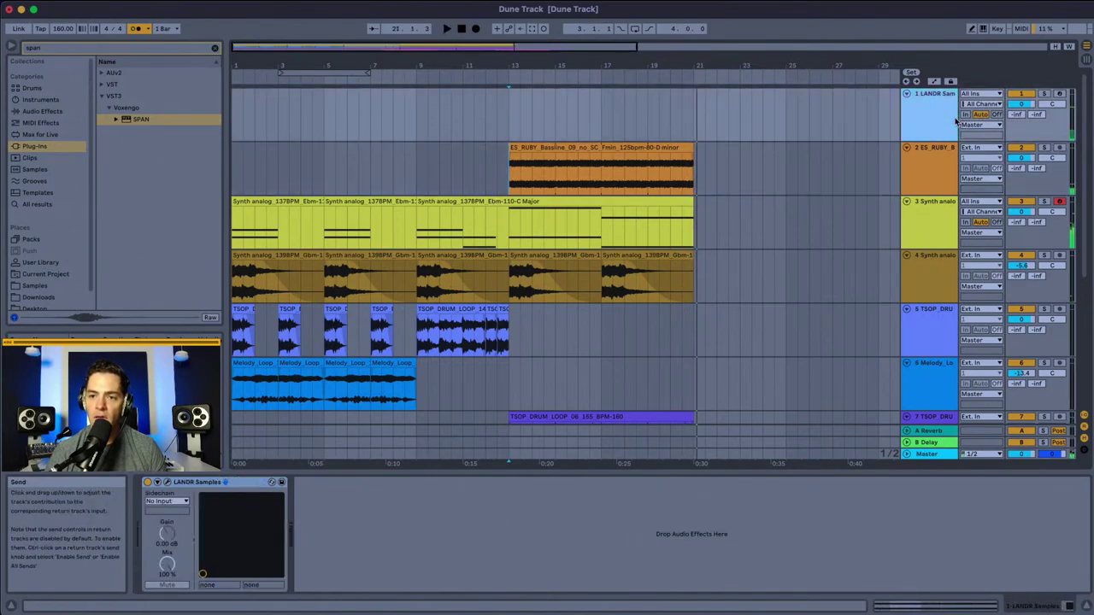
left_click(169, 489)
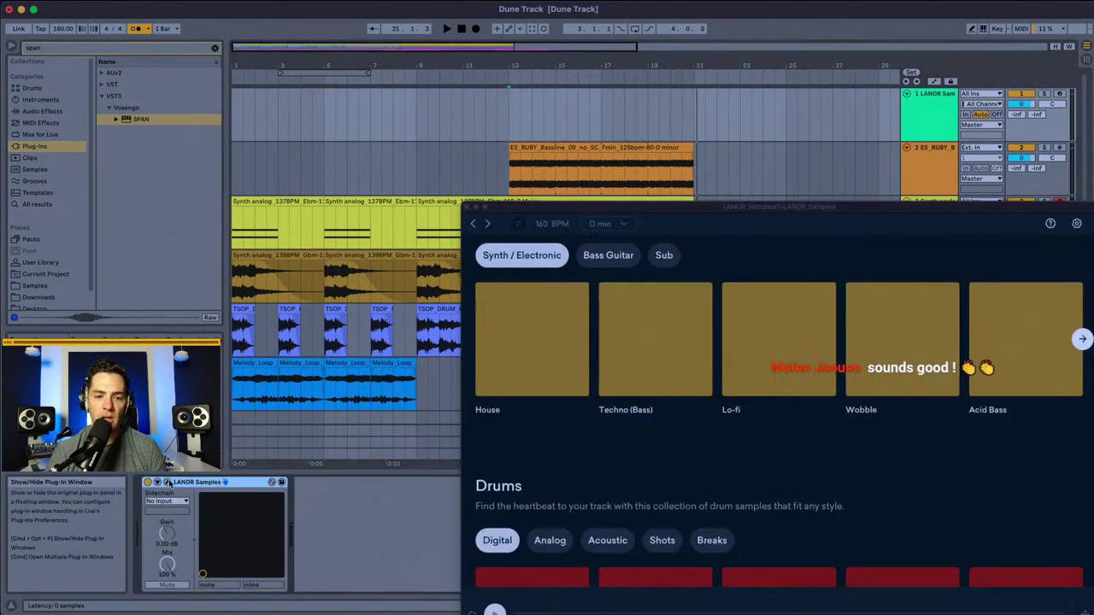
left_click_drag(620, 214, 435, 83)
Step: Browse the LANDR sample collections from Bass through Grooves down to the Music FX sound effects
scroll(457, 310, "down", 5)
scroll(458, 310, "up", 3)
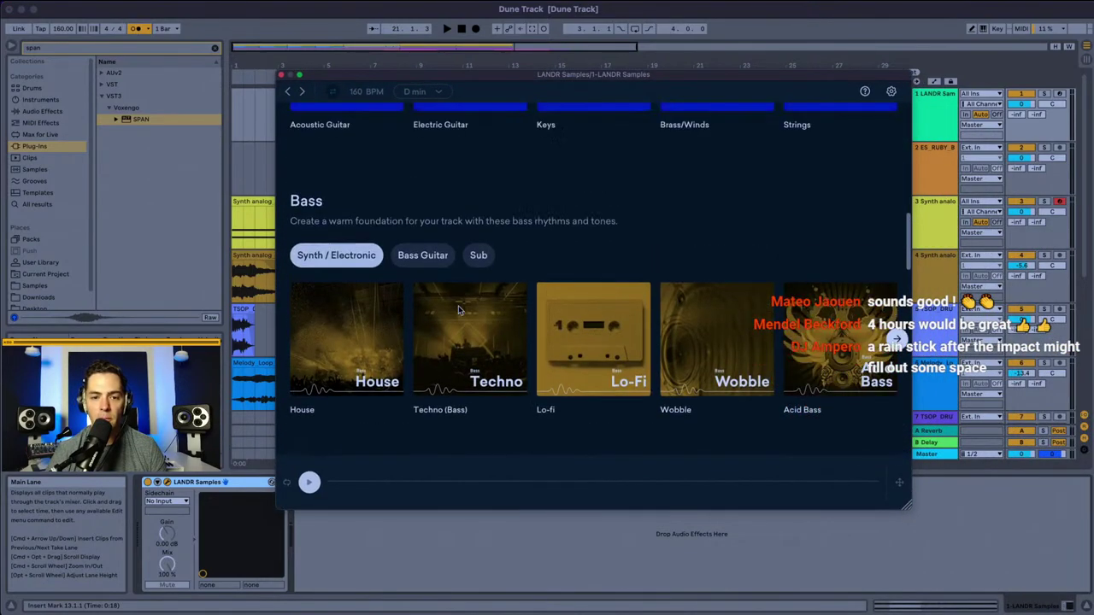
scroll(458, 310, "down", 5)
scroll(458, 310, "down", 5)
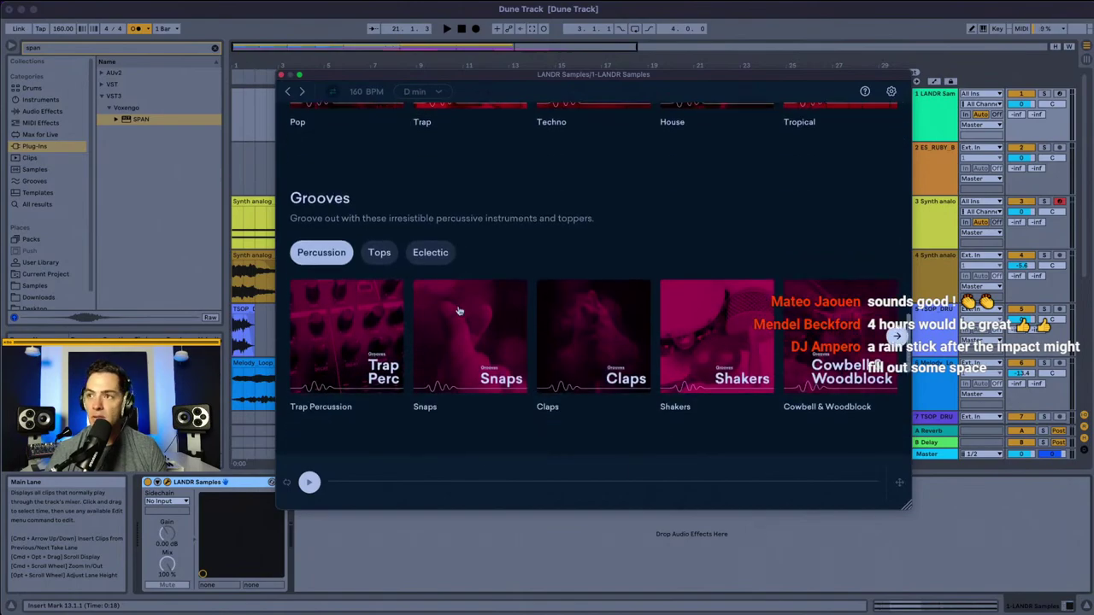
left_click(467, 290)
scroll(458, 310, "down", 5)
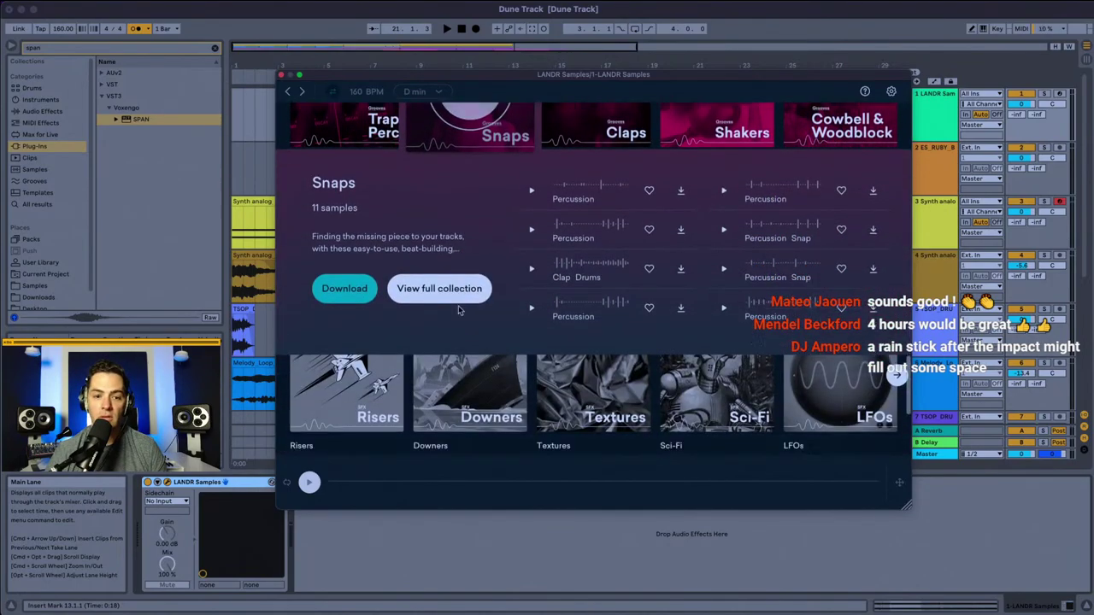
left_click(478, 248)
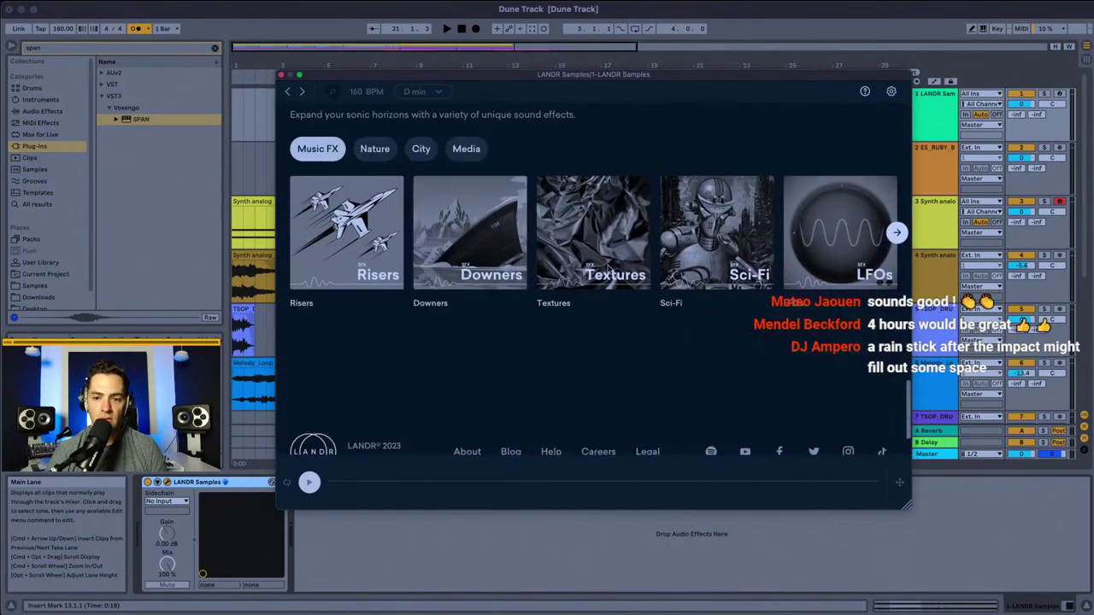
Step: Audition samples in the Sci-Fi collection, including the Keys, Synth, Drums, Bass Warfare and FX Impact sounds
left_click(732, 258)
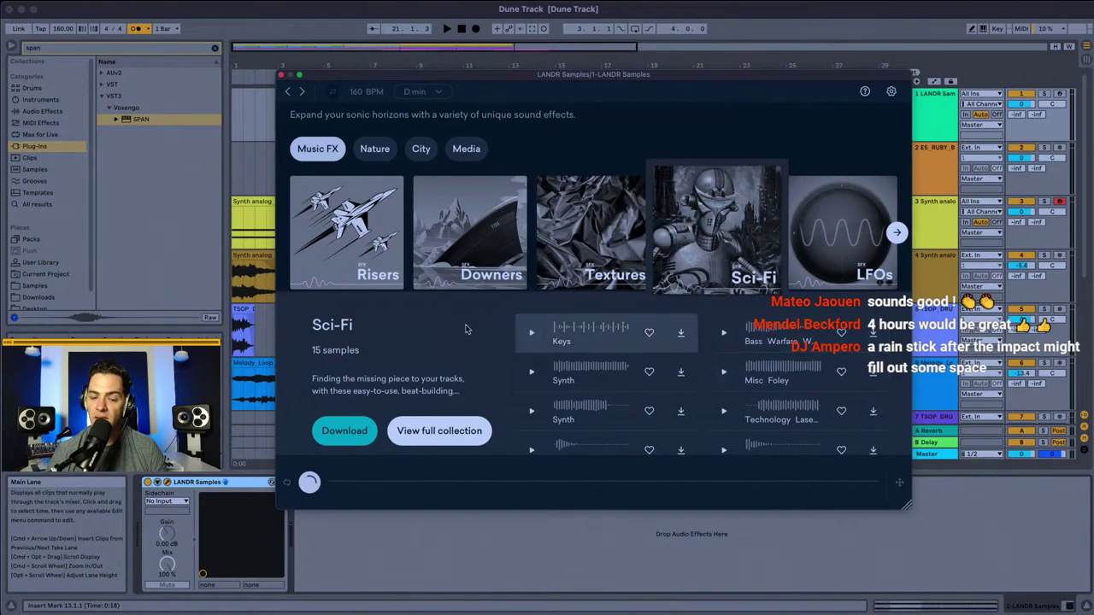
scroll(466, 329, "down", 2)
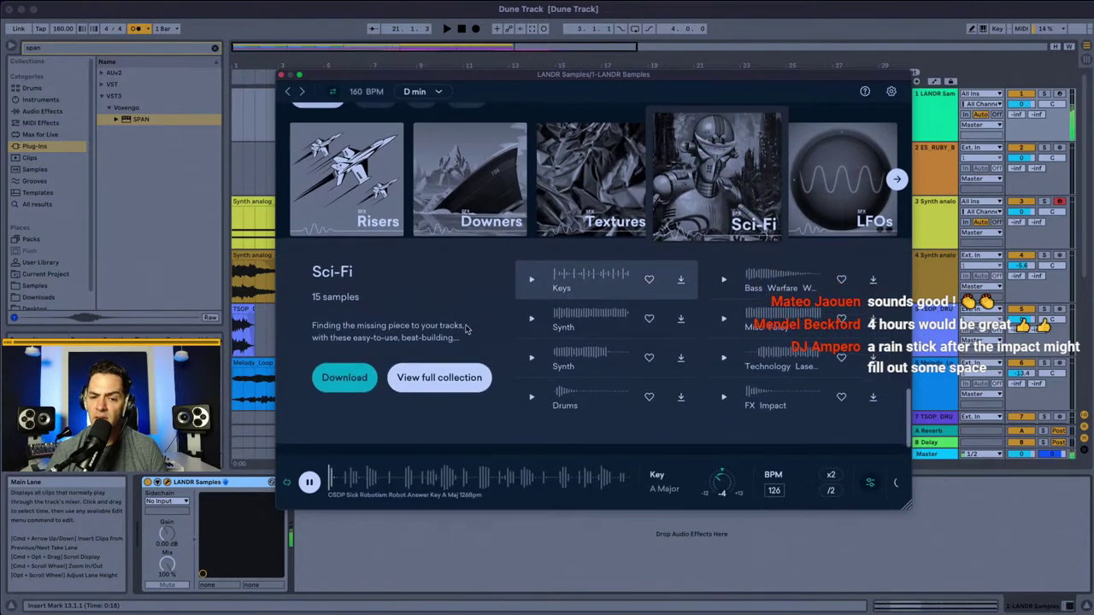
left_click(530, 319)
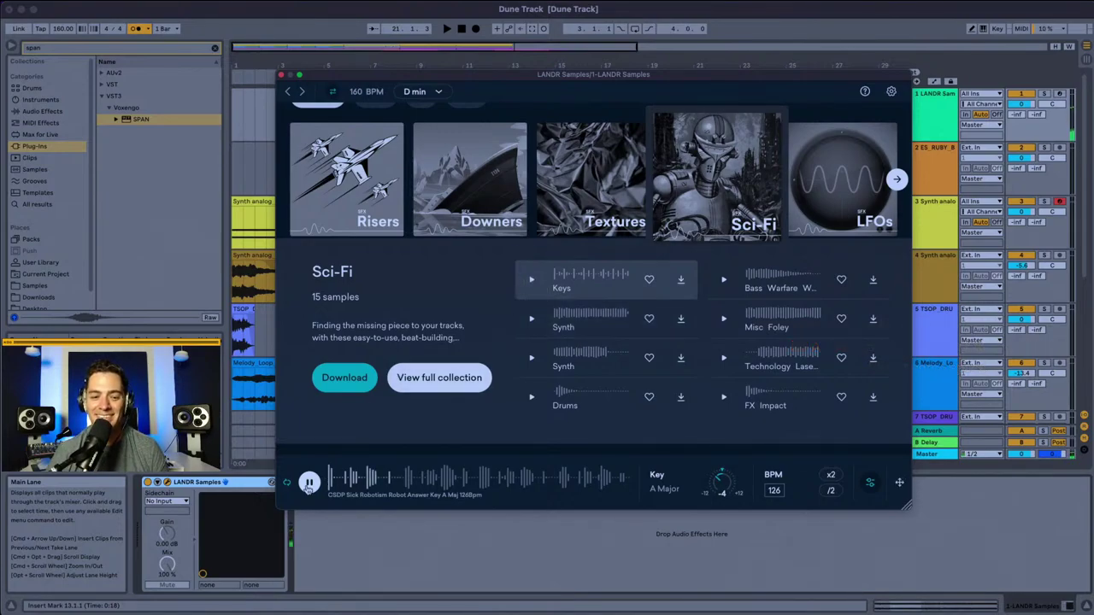
left_click(530, 319)
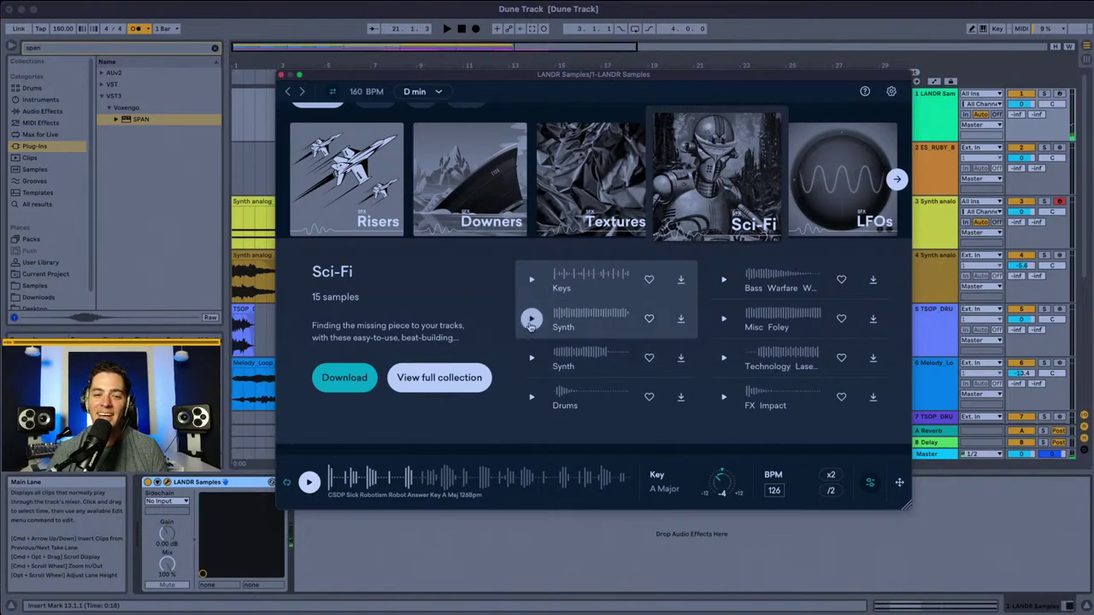
left_click(531, 358)
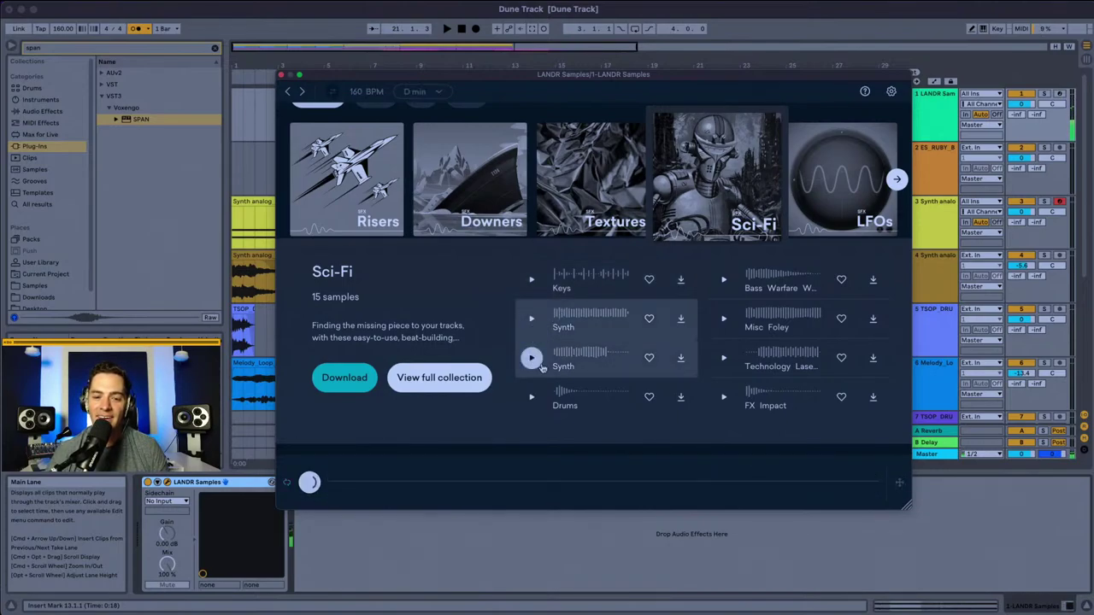
left_click(531, 400)
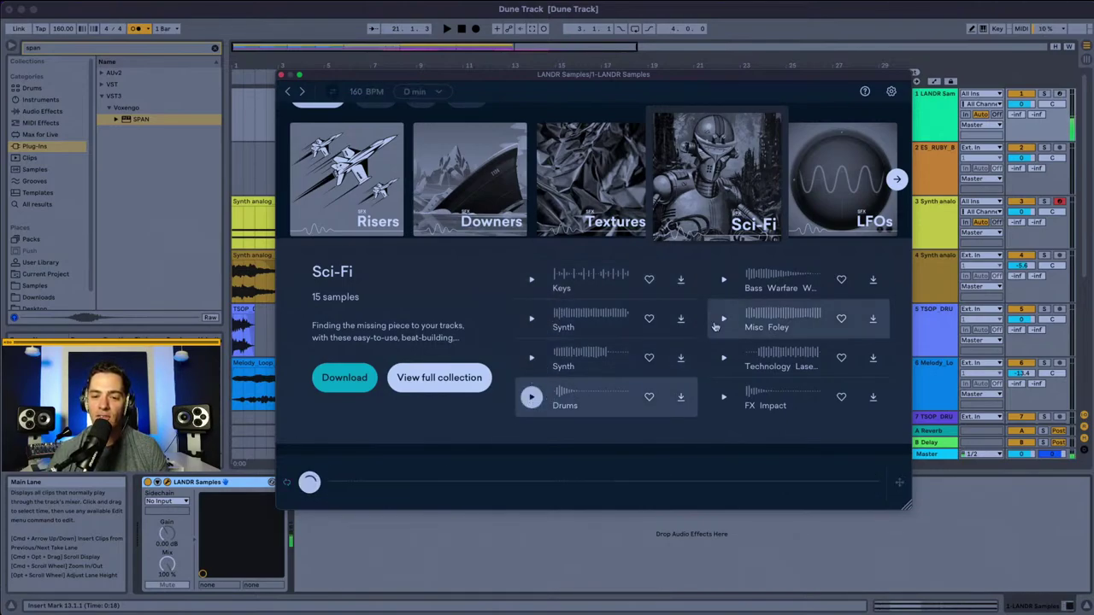
left_click(723, 279)
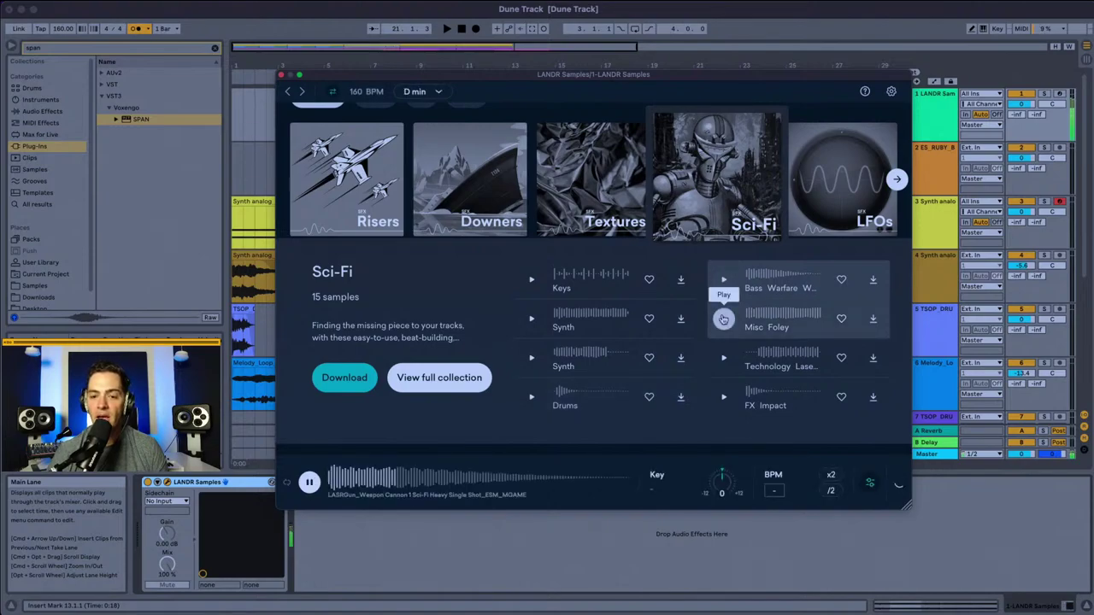
left_click(723, 399)
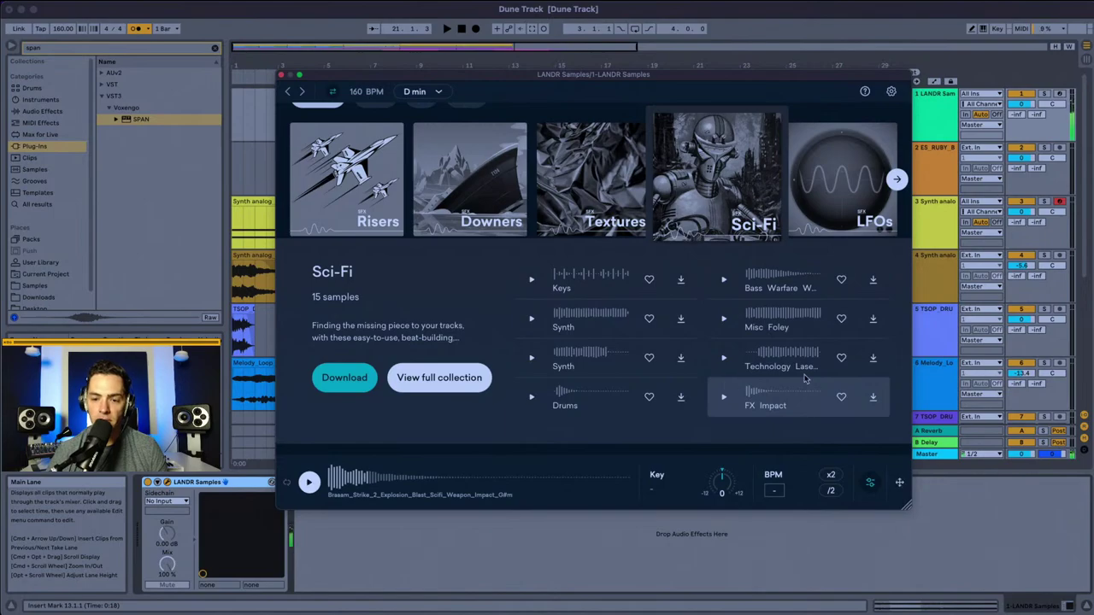
Step: Audition samples in the LFOs collection, including the FX, Downer FX and Sweep sounds, and stop the preview
left_click(425, 379)
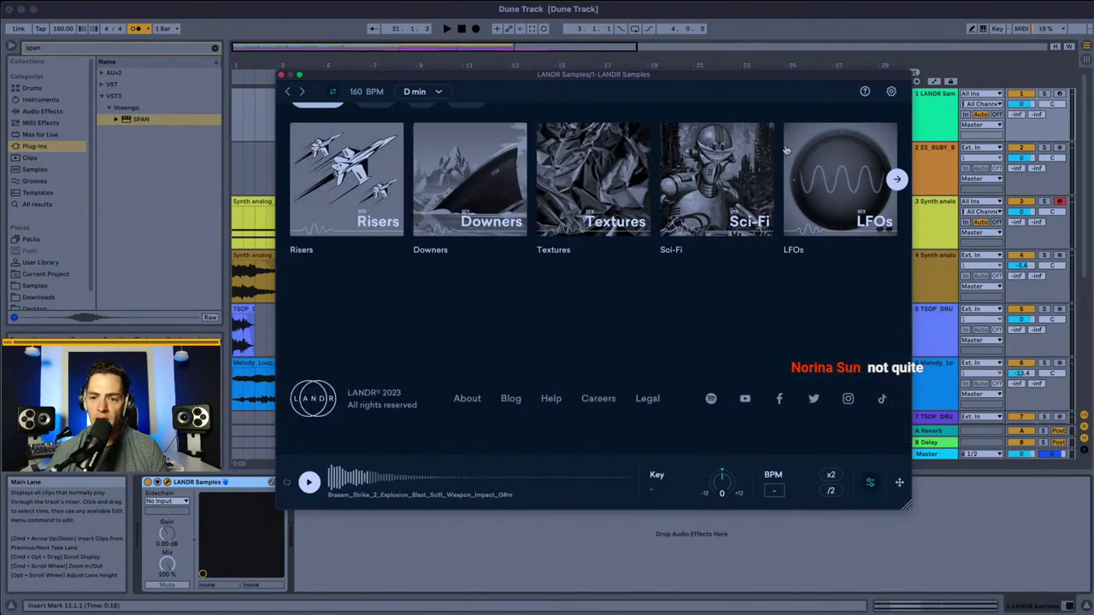
mouse_move(841, 188)
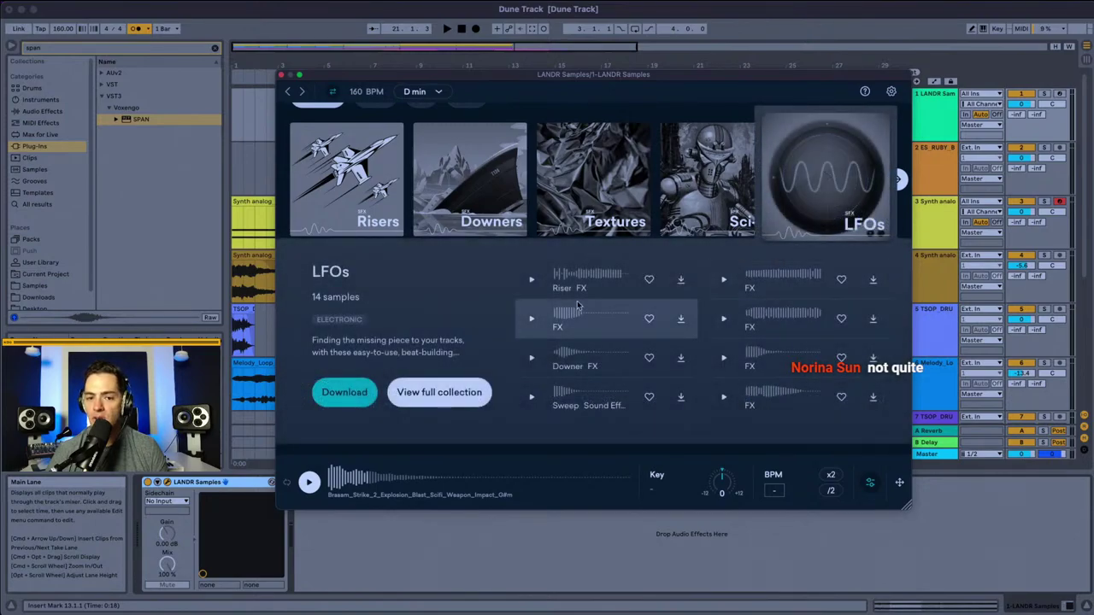
left_click(531, 321)
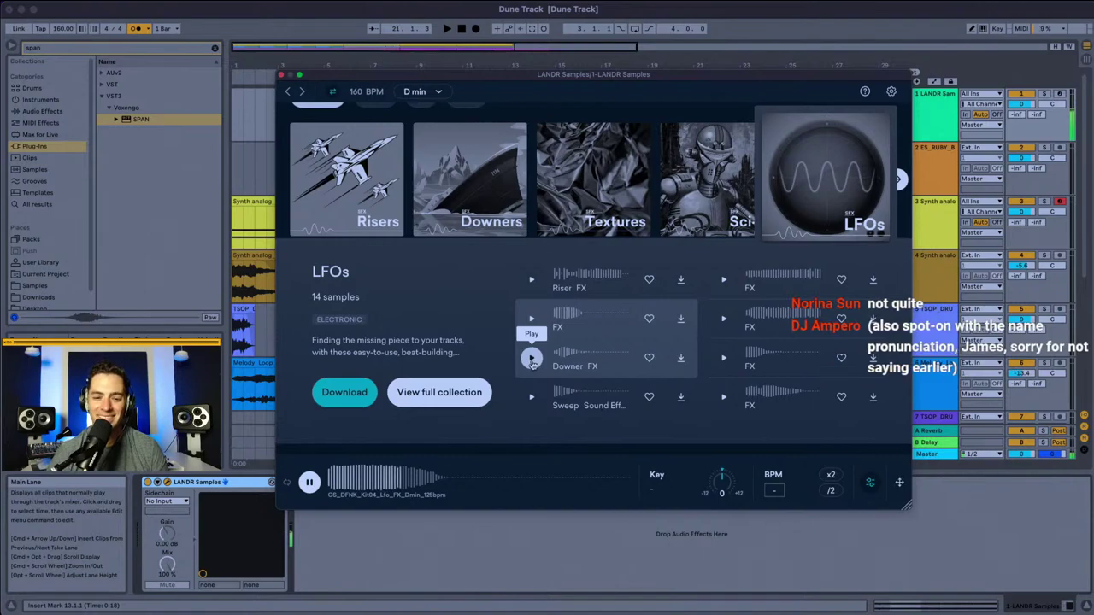
left_click(531, 358)
left_click(530, 398)
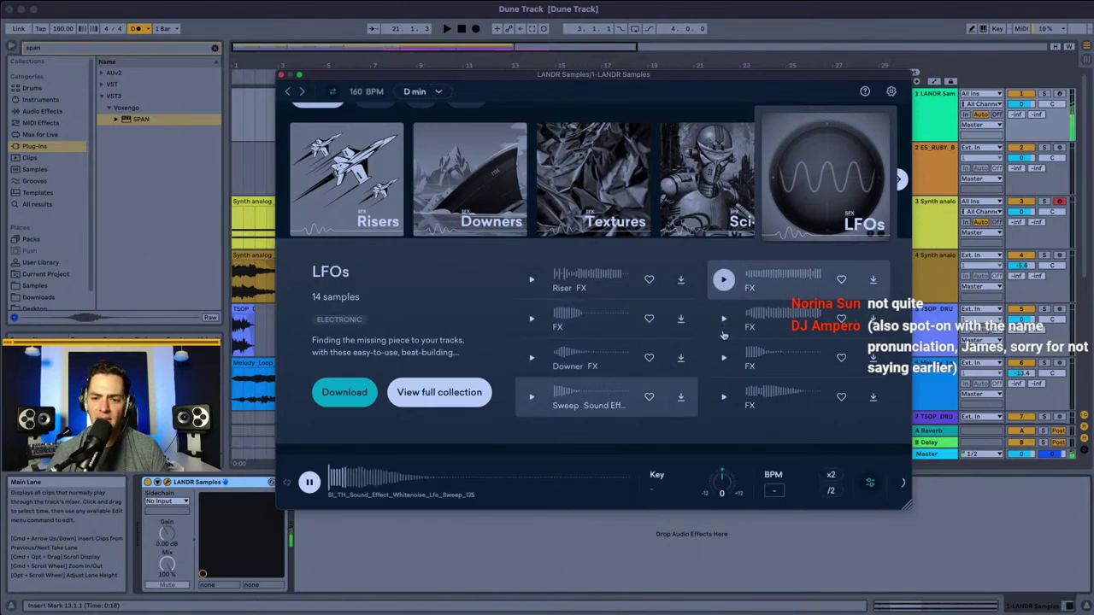
left_click(309, 484)
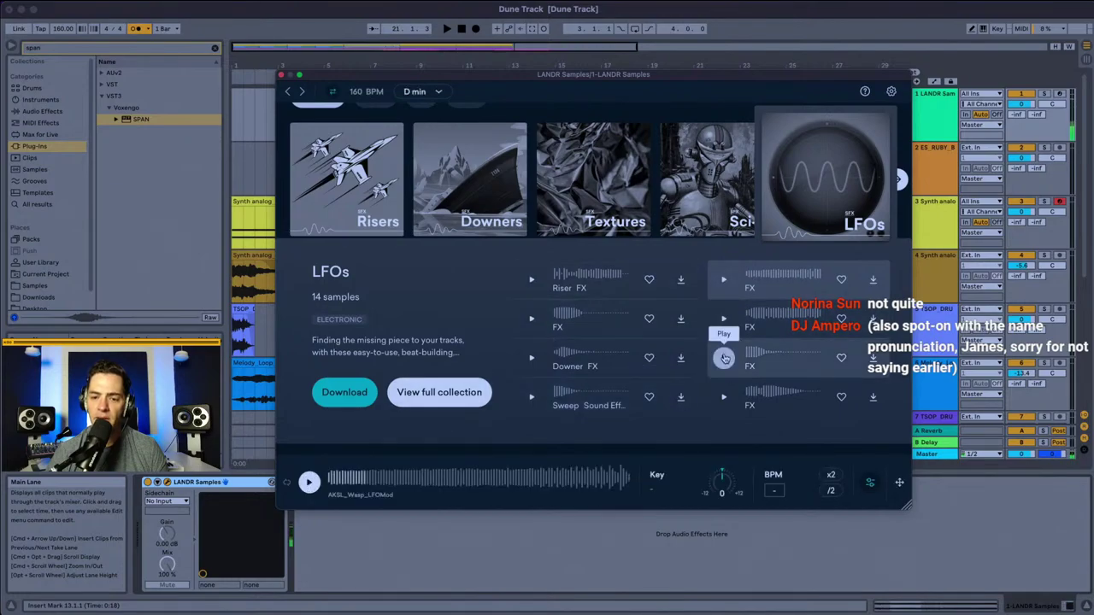
Step: Search the LANDR sample library for rainstick sounds
scroll(622, 249, "up", 10)
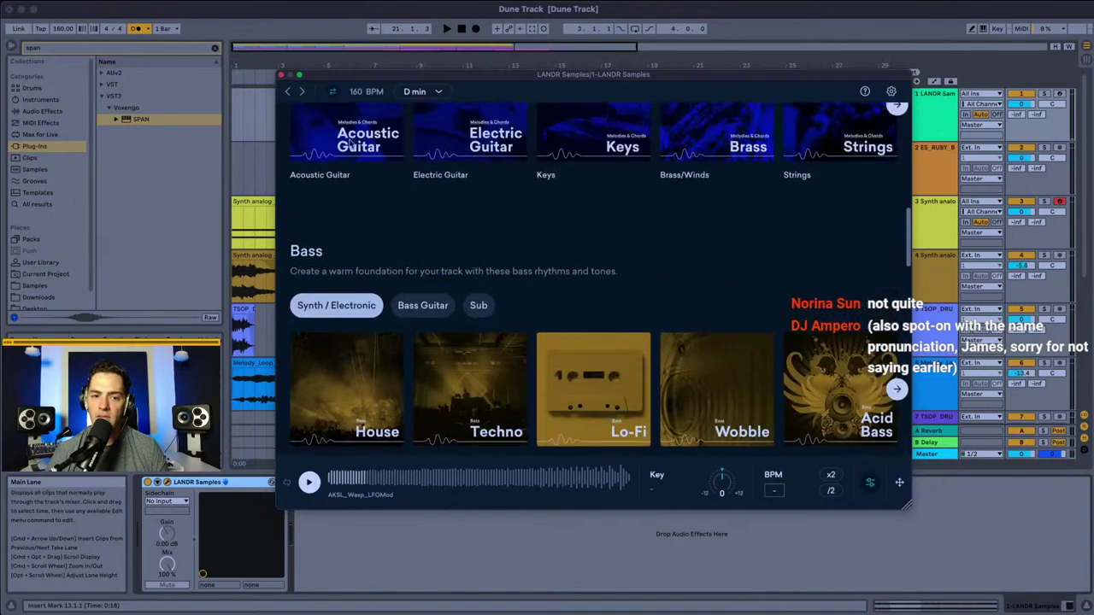
scroll(366, 236, "up", 5)
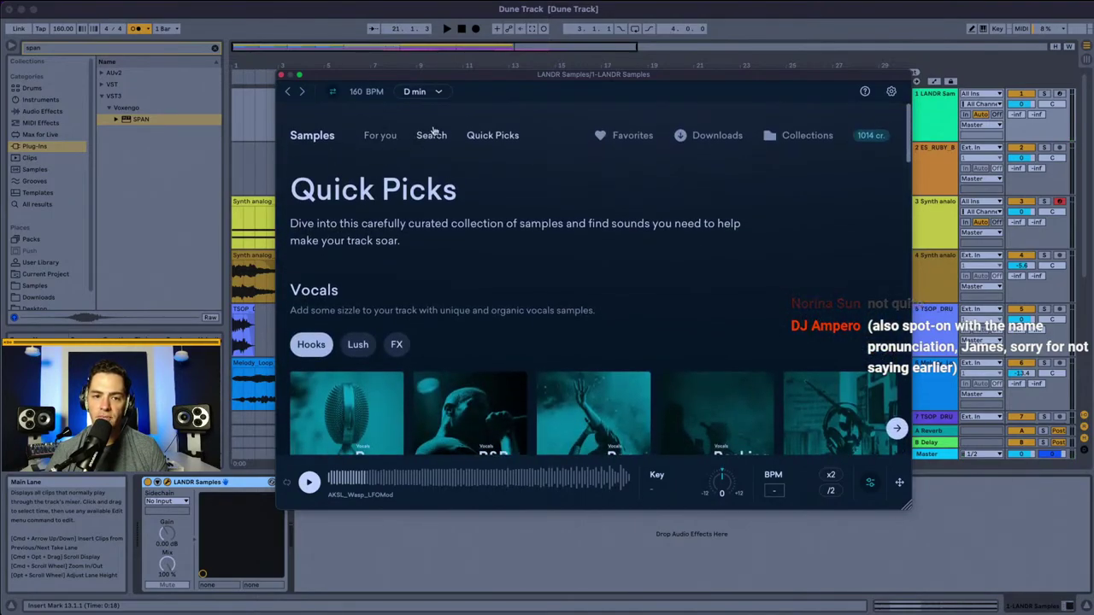
left_click(432, 134)
left_click(398, 247)
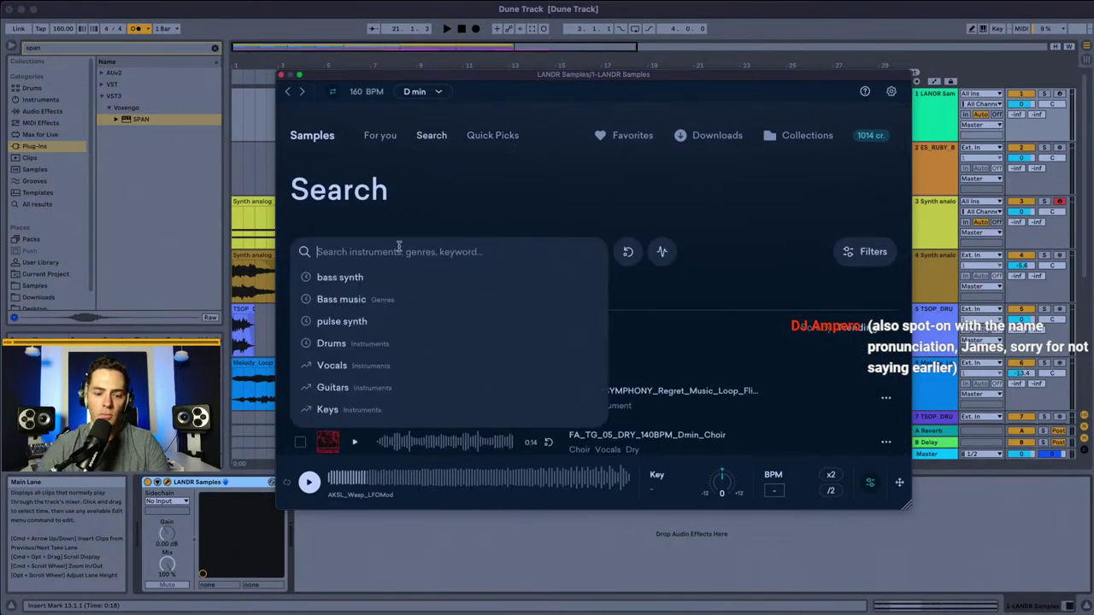
type("rainstic")
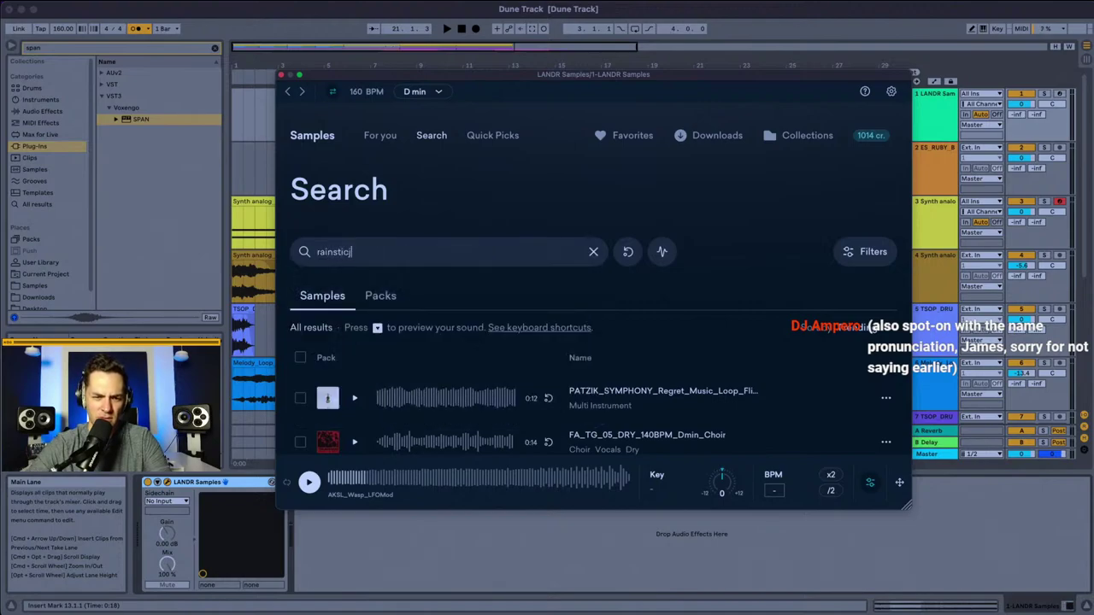
key("Return")
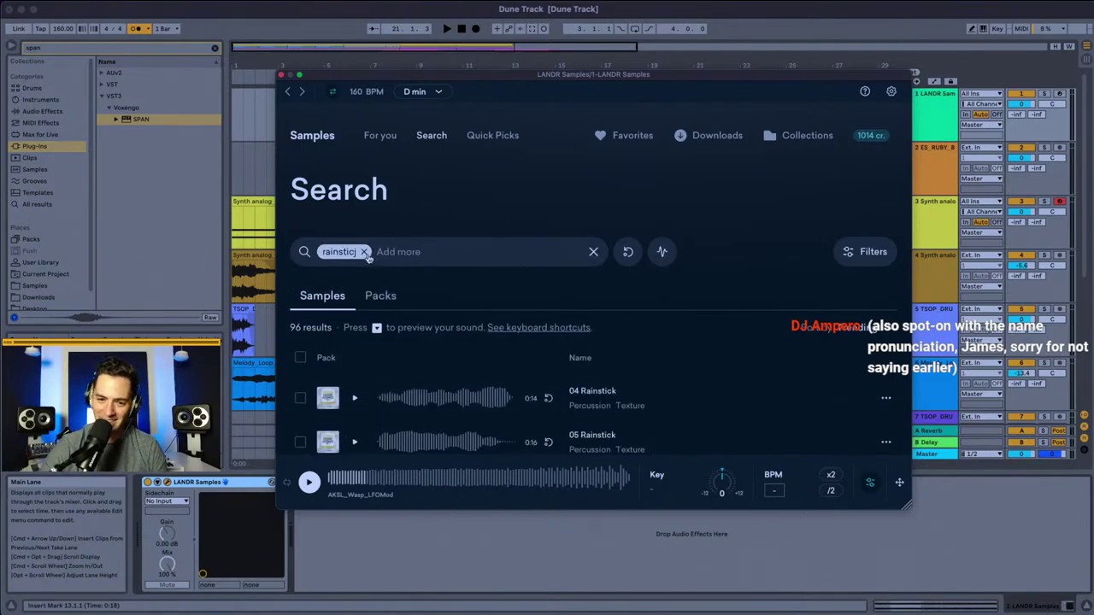
scroll(381, 317, "down", 3)
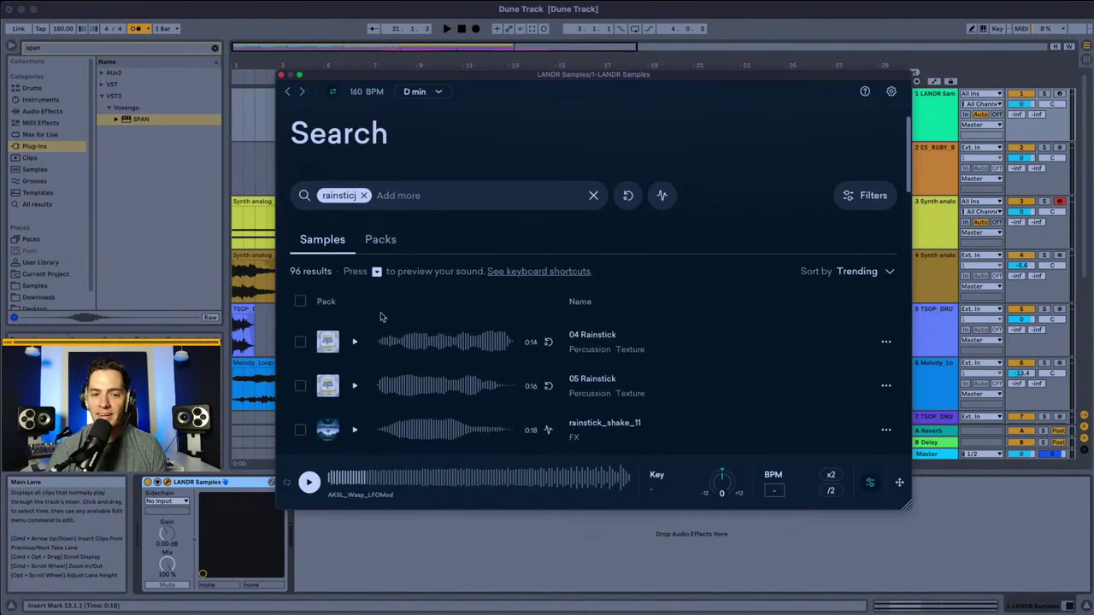
Step: Audition the rainstick results 04 Rainstick, 05 Rainstick, rainstick_shake_11 and rainstick_shake_04
left_click(354, 342)
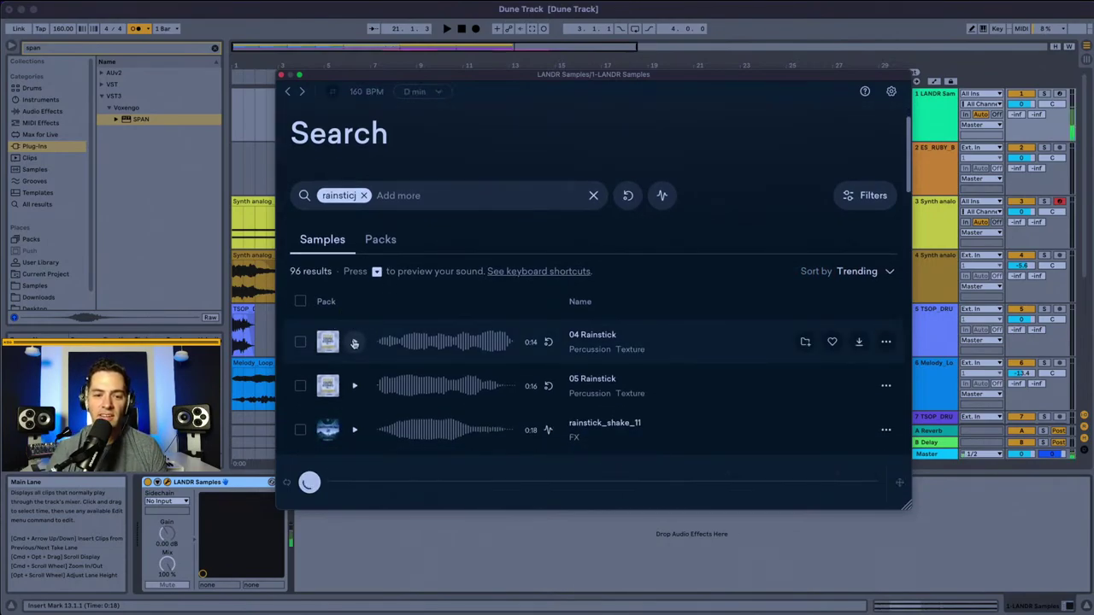
scroll(427, 342, "down", 3)
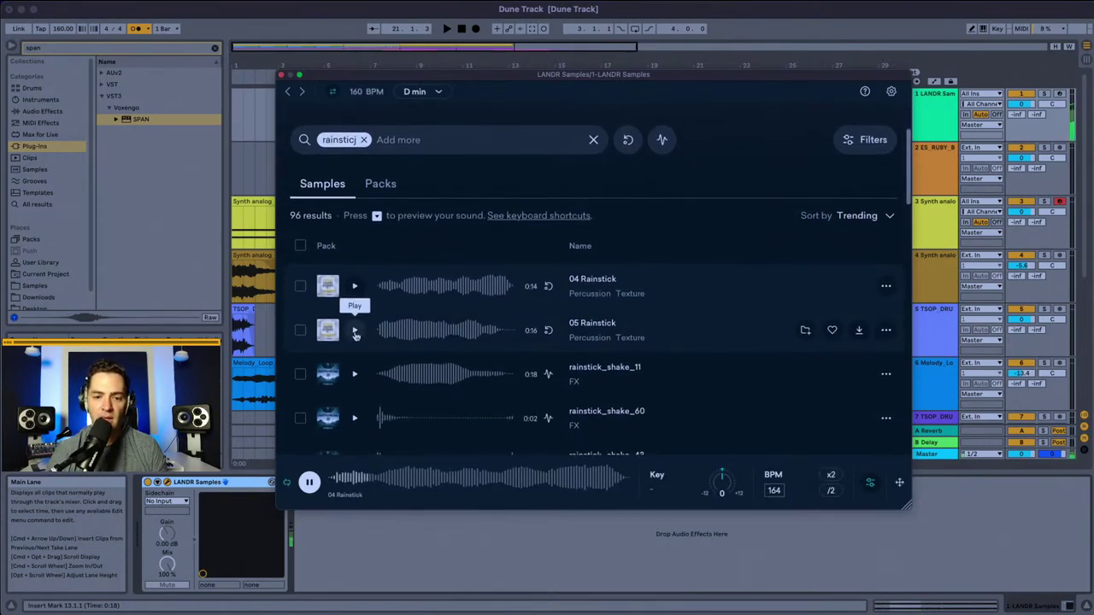
left_click(355, 335)
scroll(432, 312, "down", 3)
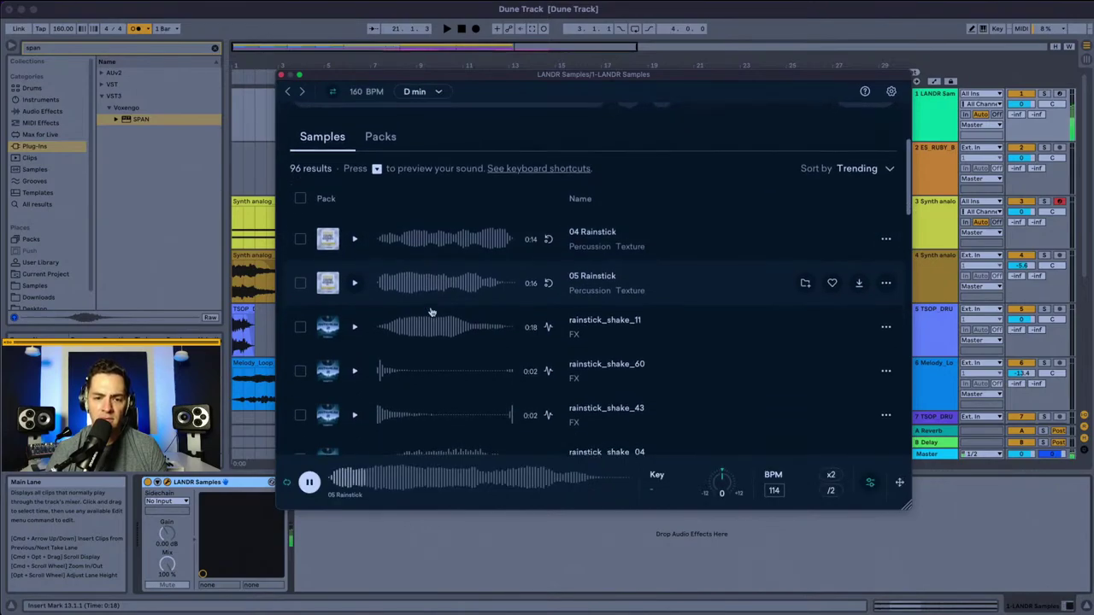
scroll(432, 312, "down", 1)
left_click(352, 308)
scroll(443, 276, "down", 6)
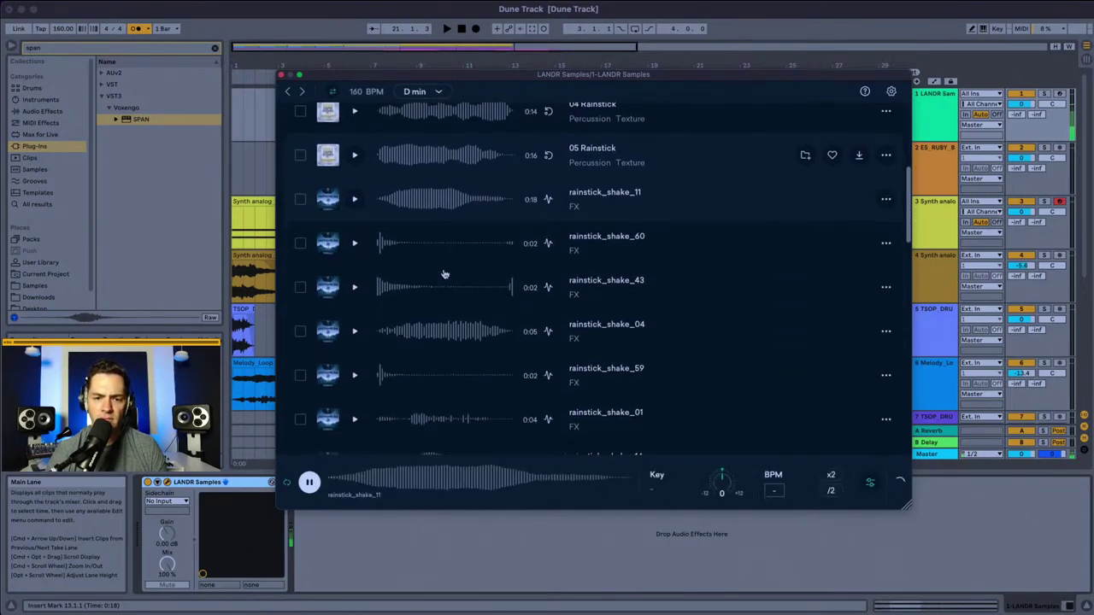
left_click(354, 331)
scroll(445, 288, "down", 3)
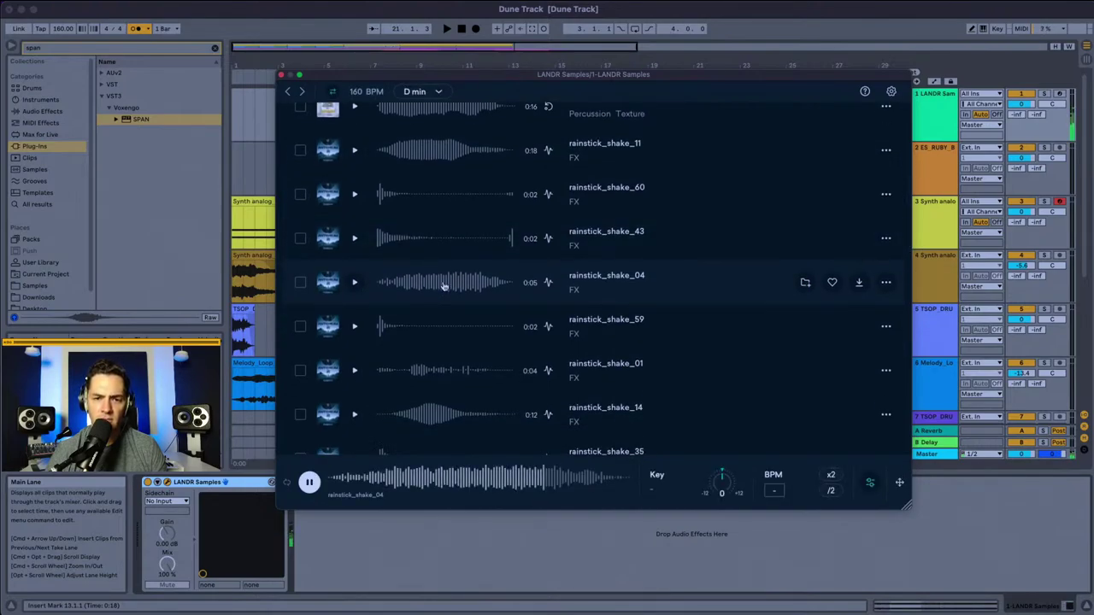
Step: Insert a new audio track below the LANDR Samples track and place rainstick_shake_04 on it at bar 1
left_click_drag(474, 72, 589, 302)
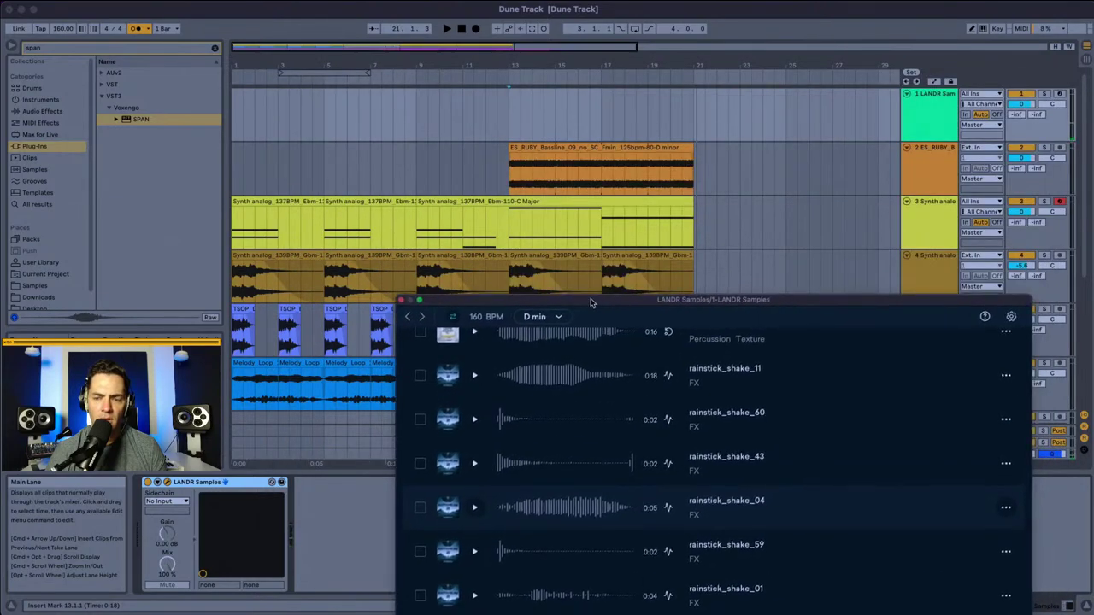
left_click(920, 114)
key("super+t")
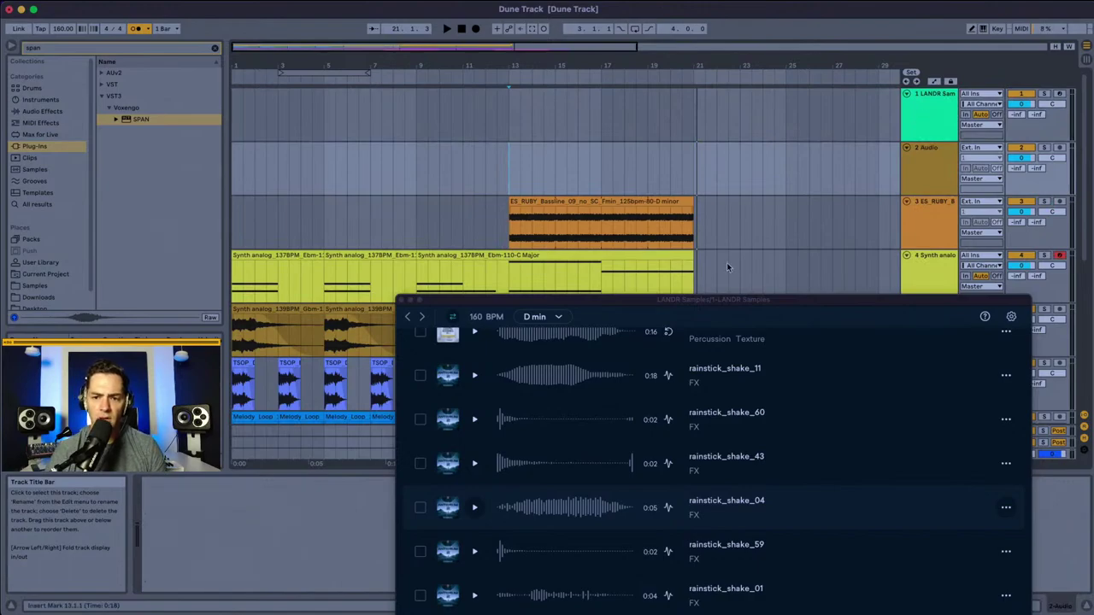
left_click_drag(697, 301, 776, 152)
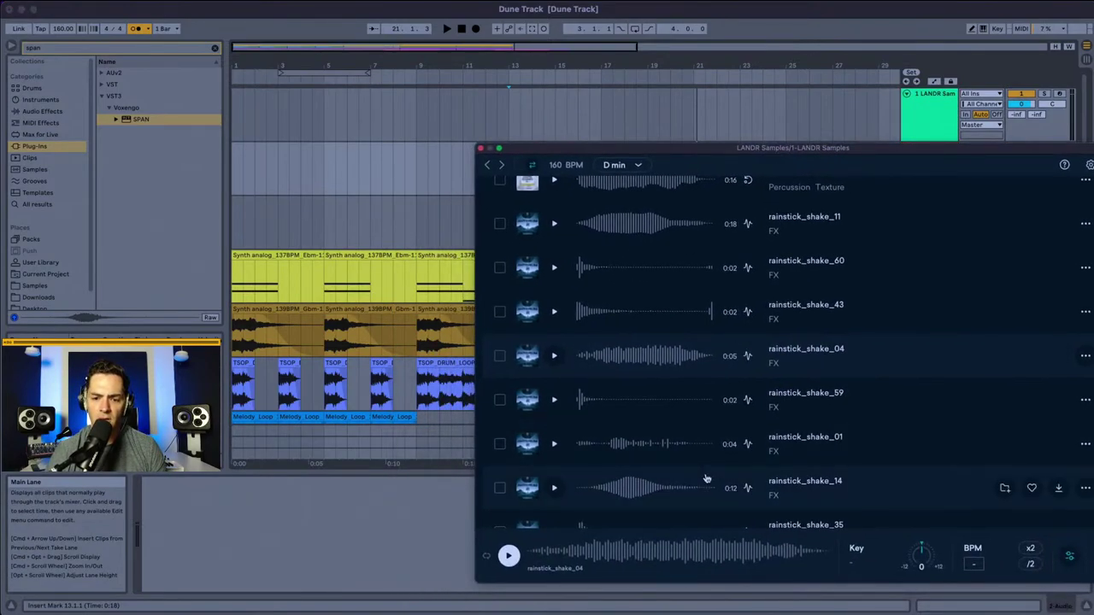
left_click_drag(312, 204, 239, 172)
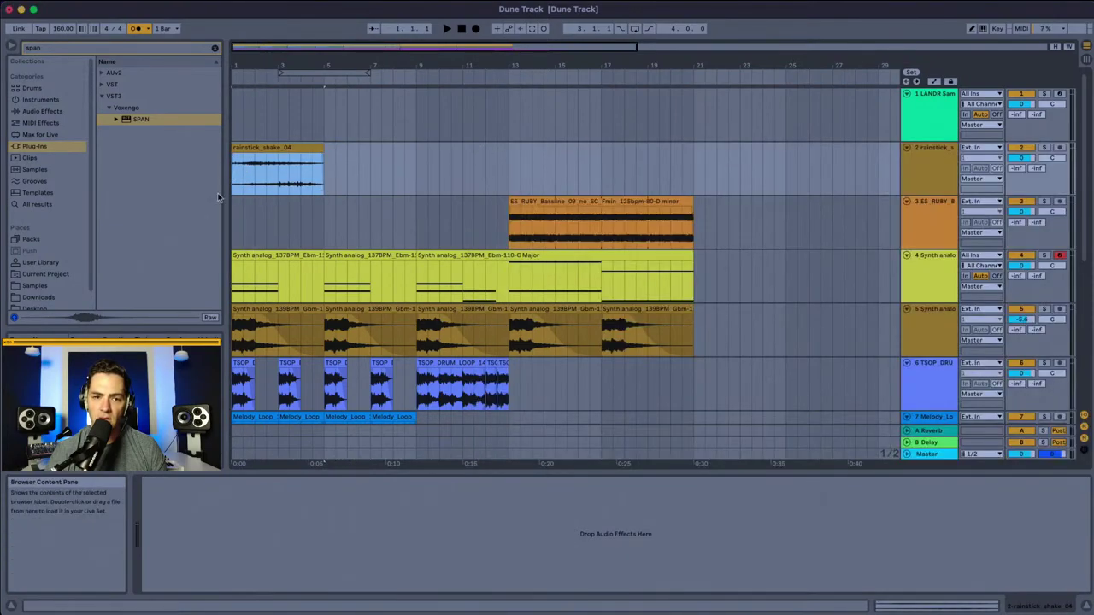
Step: Play the arrangement from bar 1 and set the rainstick track's volume to -14.0 dB
left_click(235, 171)
key("space")
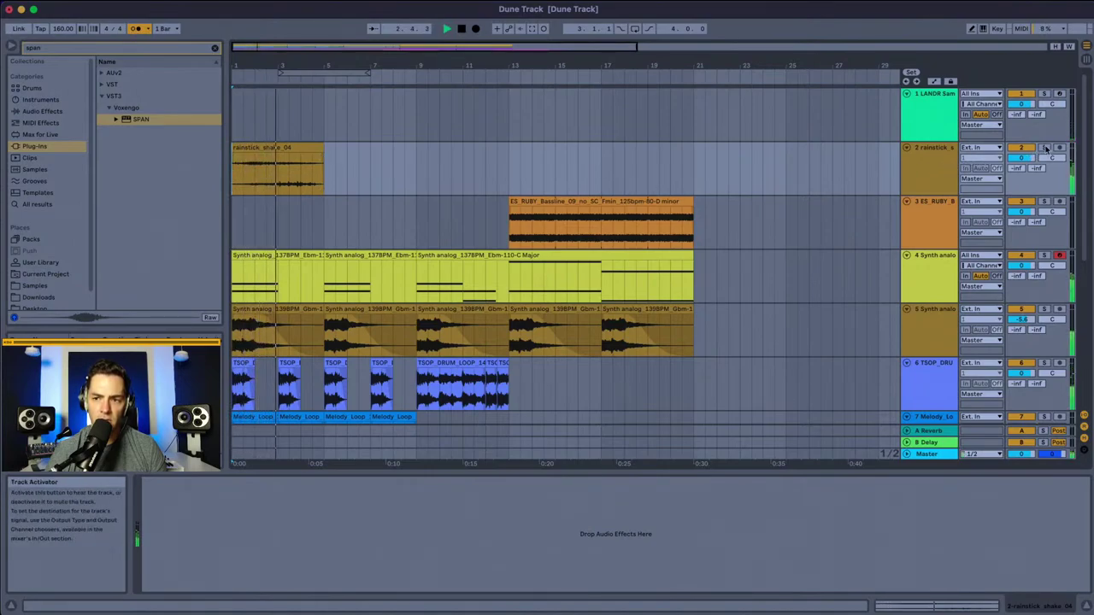
left_click_drag(1021, 158, 1022, 193)
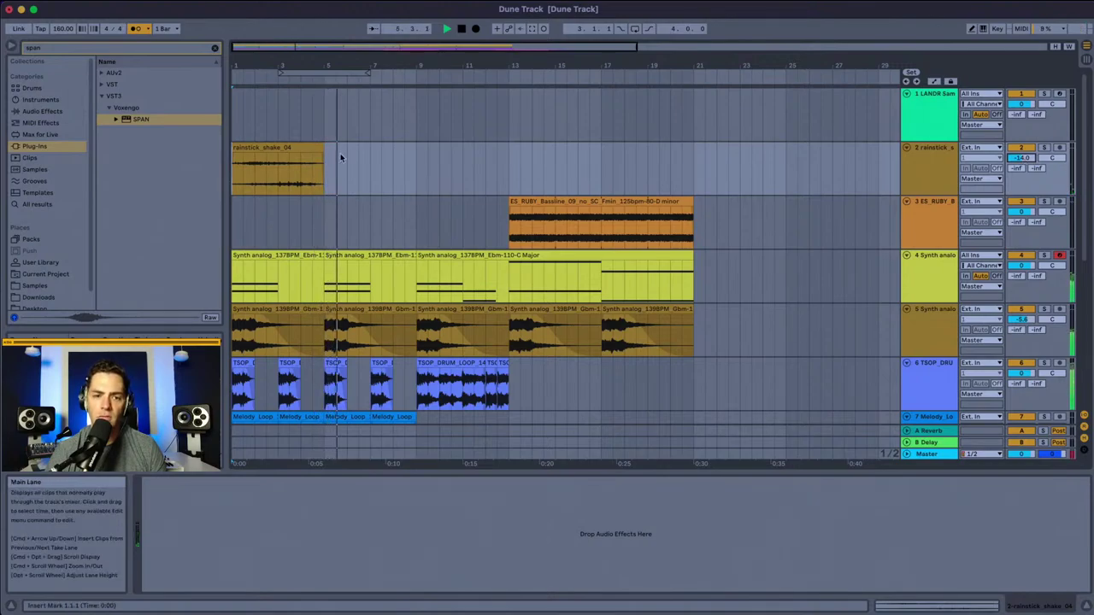
left_click(242, 164)
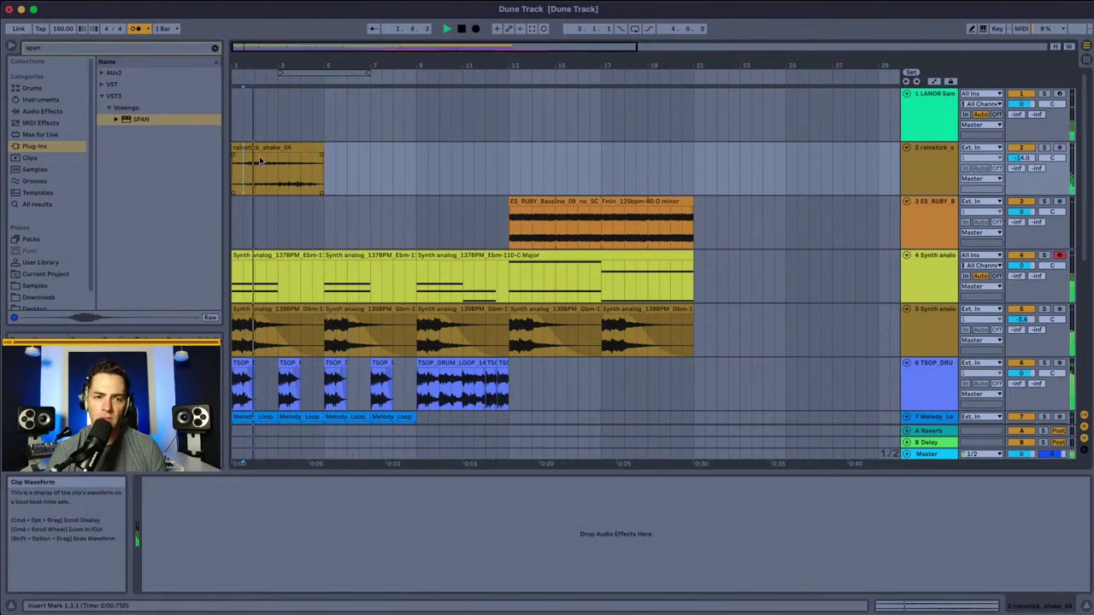
Step: Move the rainstick_shake_04 clip to start at bar 9 and listen to the section from there
left_click_drag(263, 148, 469, 158)
left_click_drag(527, 158, 442, 157)
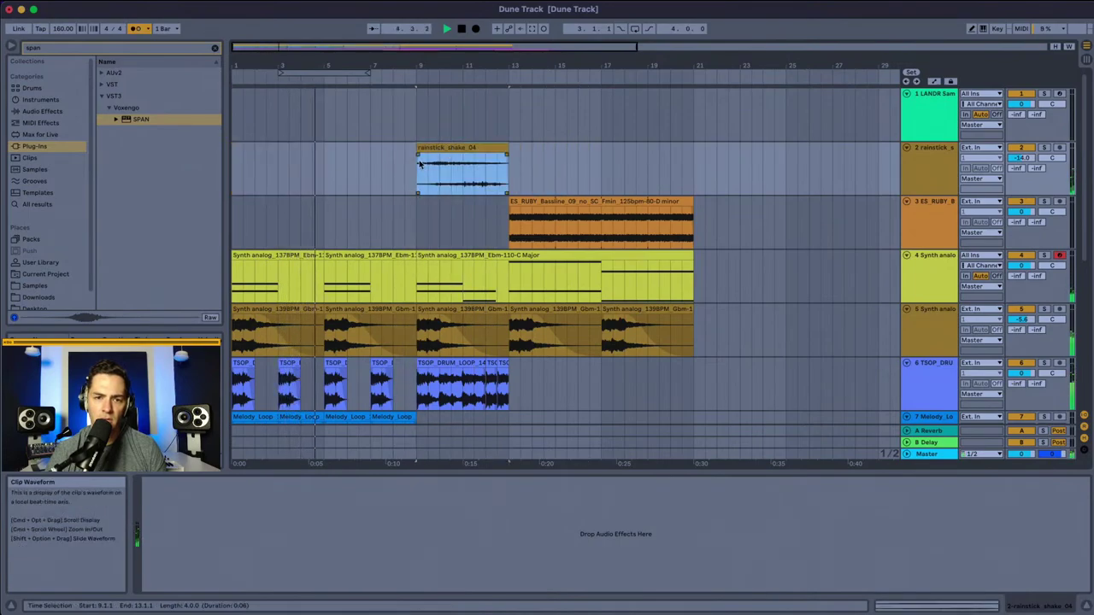
left_click(419, 164)
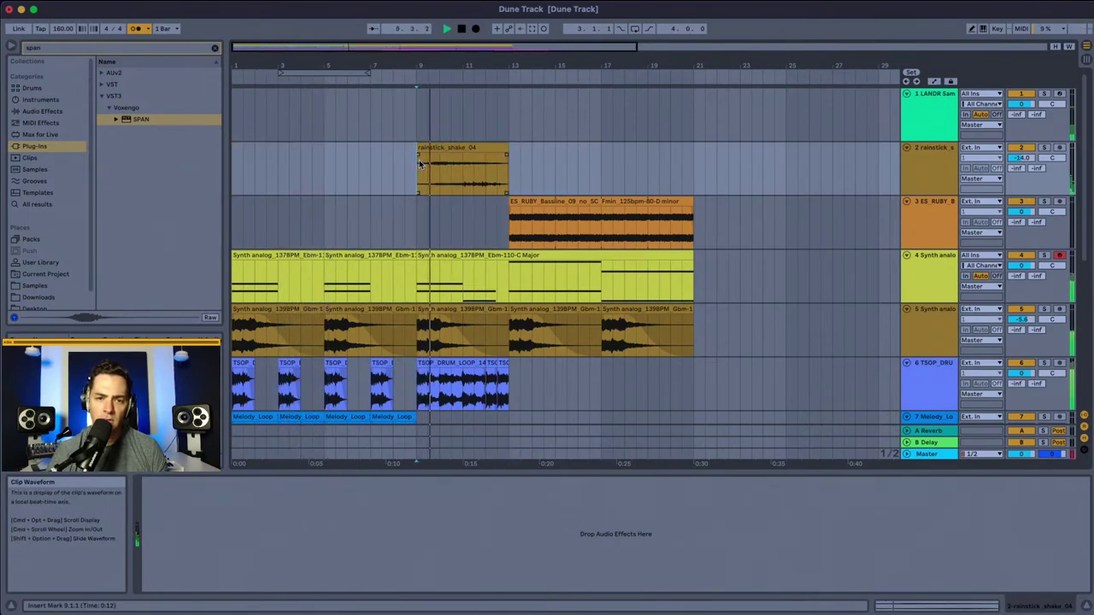
key("space")
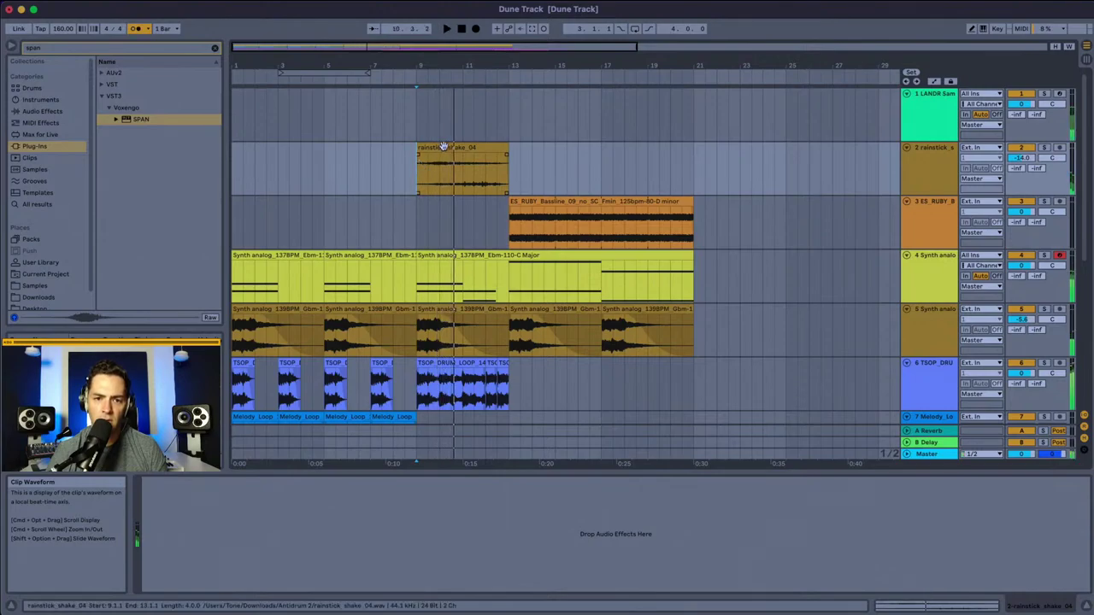
Step: Delete the rainstick_shake_04 clip at bar 9 and reopen the LANDR Samples plug-in on track 1
left_click(443, 147)
key("Delete")
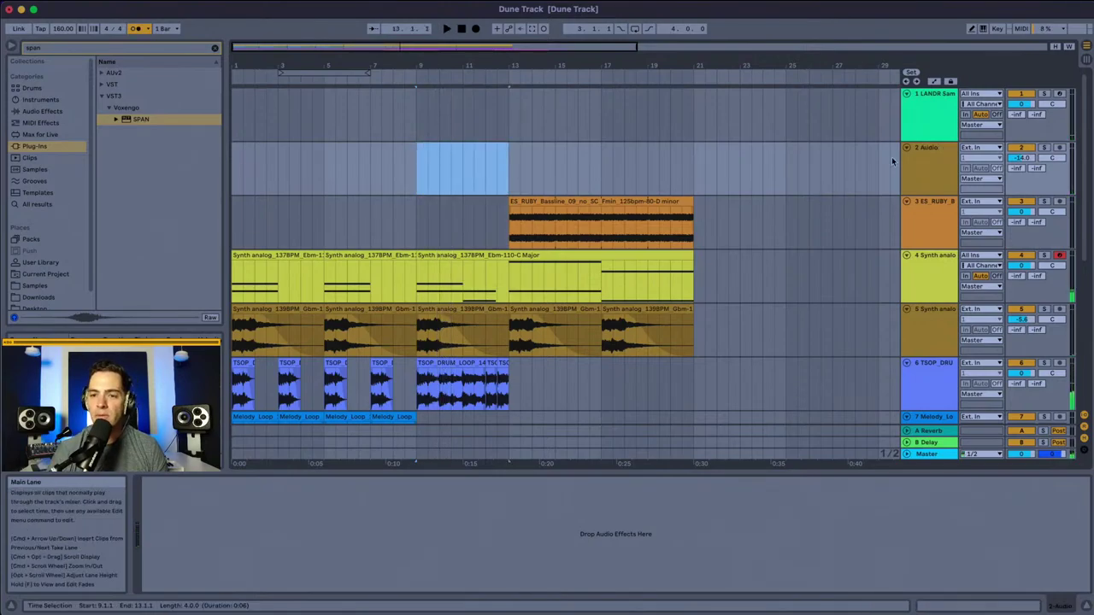
left_click(944, 101)
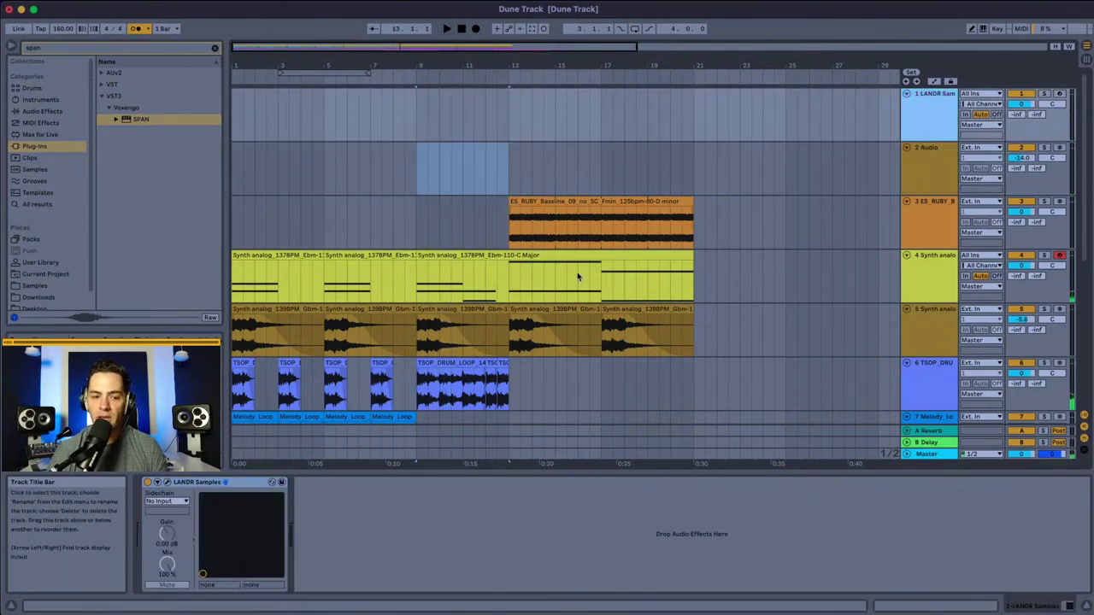
left_click(168, 483)
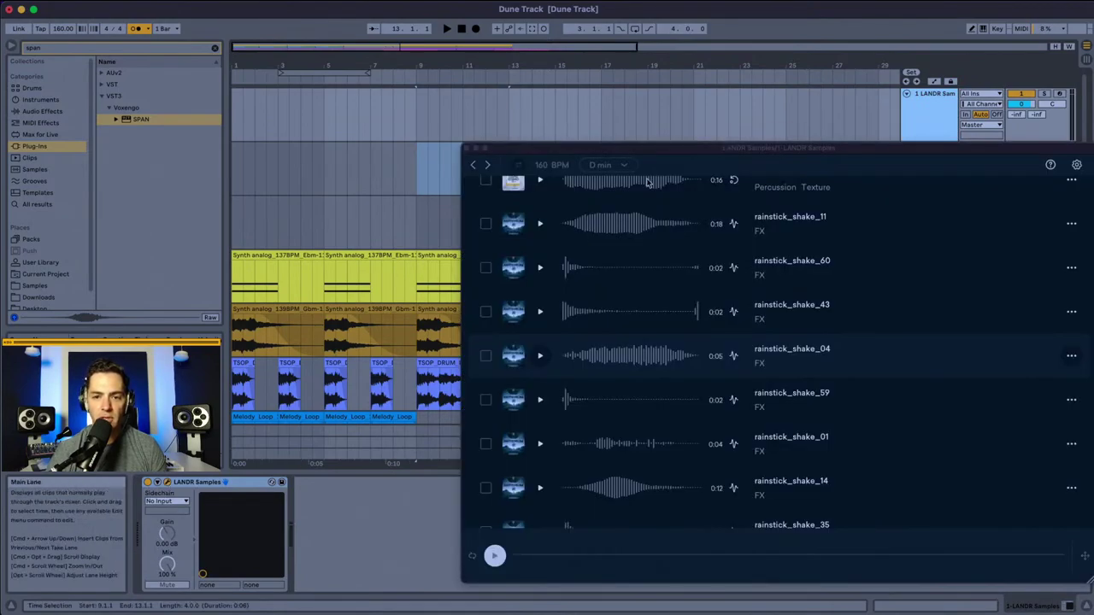
left_click_drag(649, 147, 480, 146)
Step: Replace the rainstick search term in LANDR Samples with the Atmospheric tag
scroll(491, 325, "up", 10)
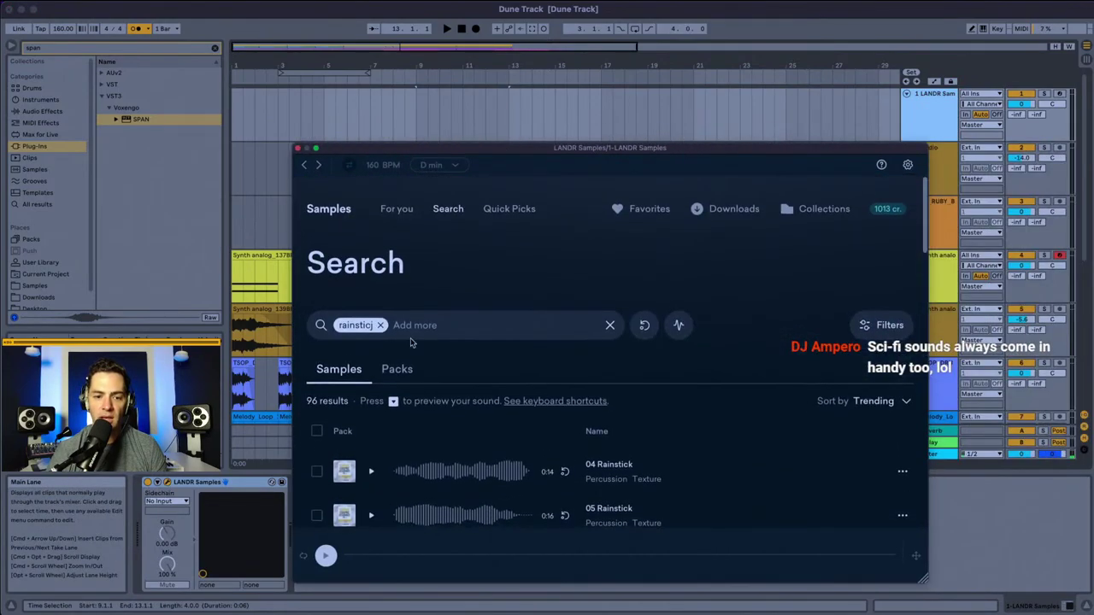
left_click(383, 325)
left_click(384, 325)
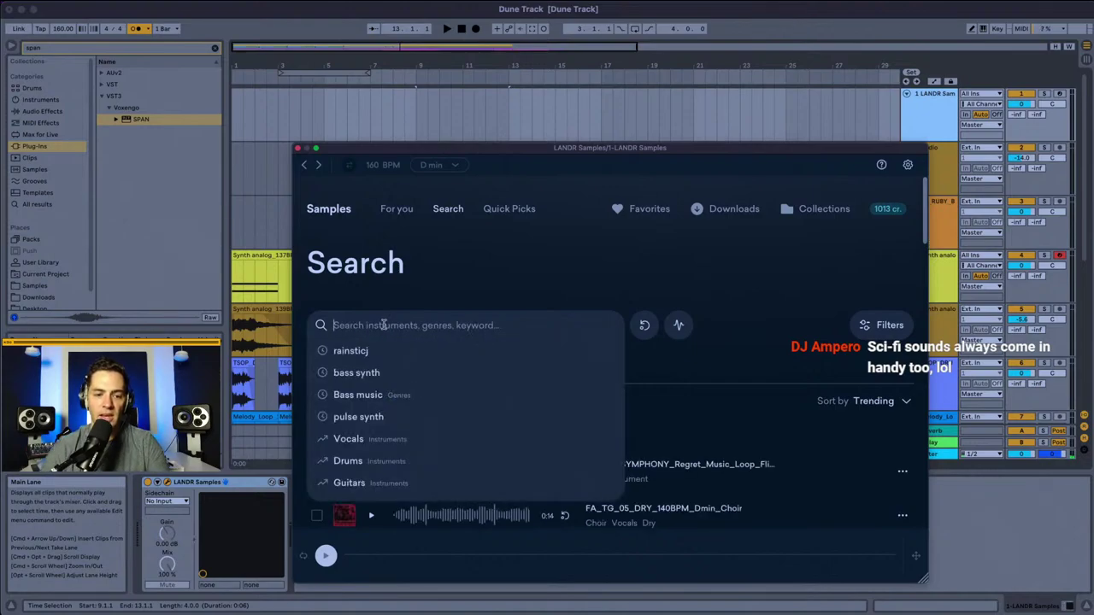
type("atmo")
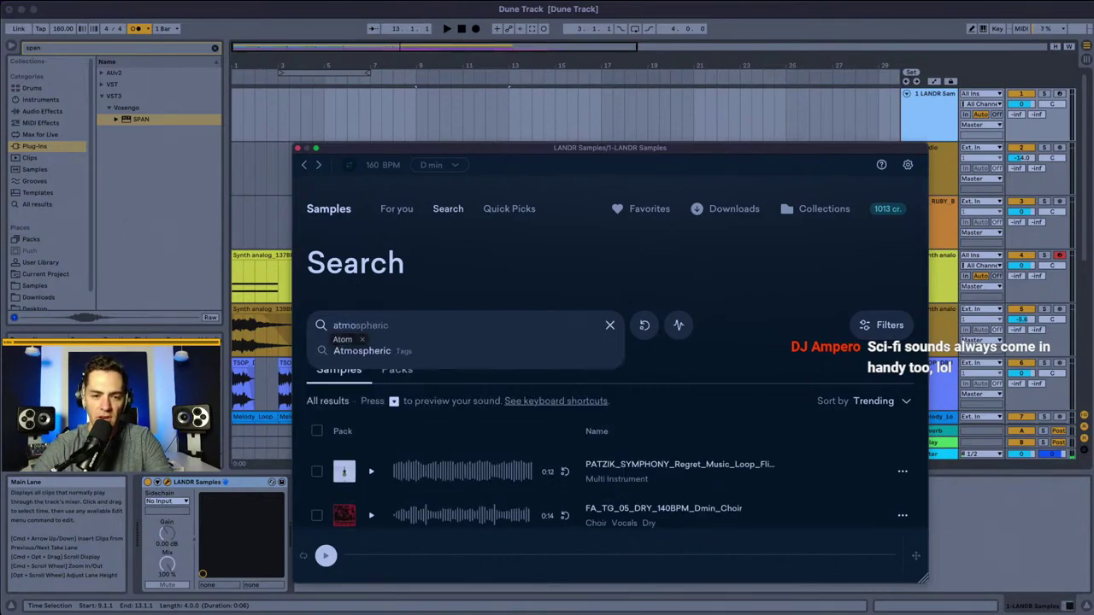
key("Return")
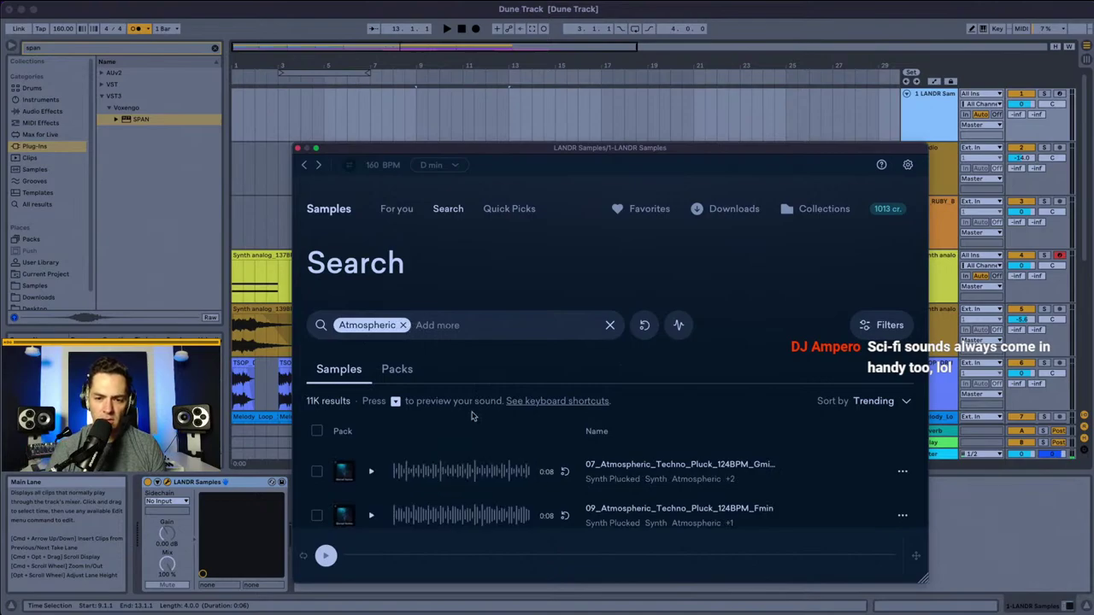
Step: Preview 07_Atmospheric_Techno_Pluck, CS-DMA-80-Atmosphere Loop 24-F# and 29_Melodic_Techno_Atmosphere_124BPM_G from the Atmospheric results
scroll(473, 416, "down", 2)
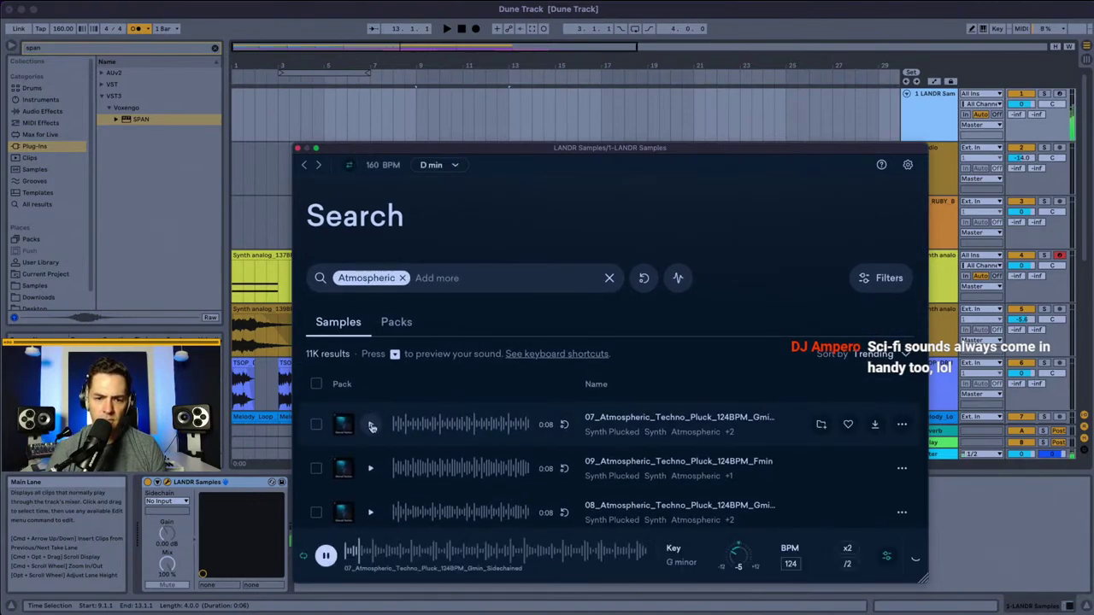
scroll(372, 423, "down", 6)
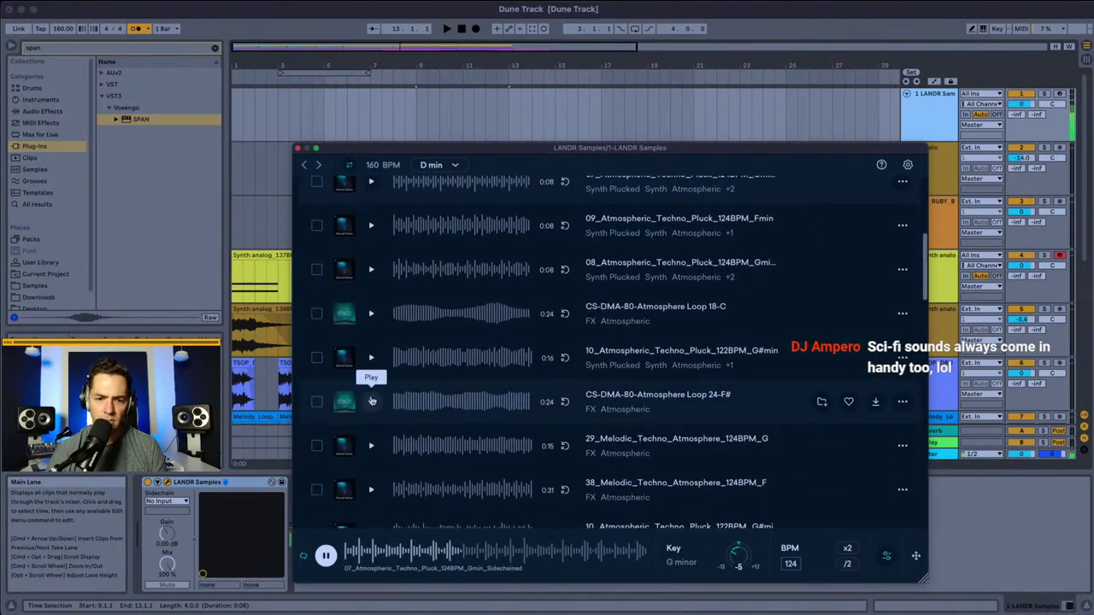
left_click(371, 401)
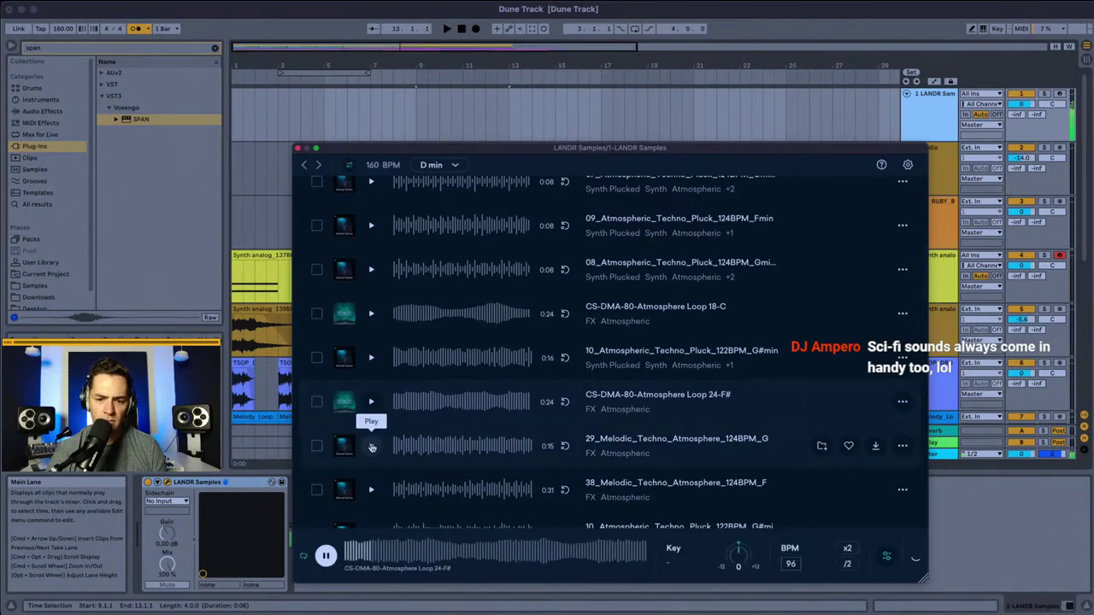
left_click(372, 448)
scroll(449, 372, "down", 3)
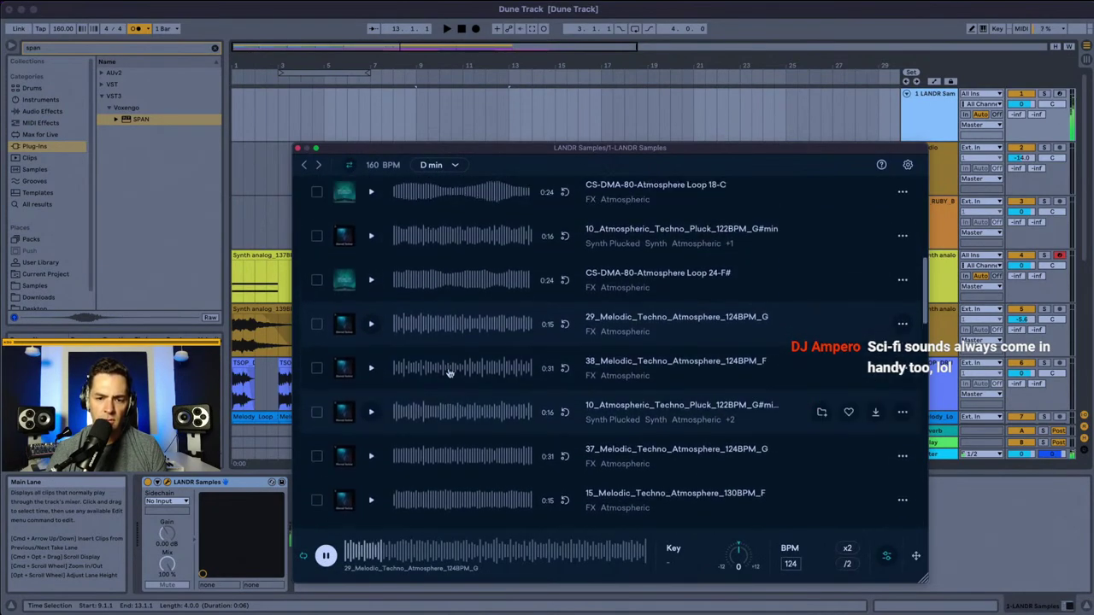
Step: Add "city" as a second search term alongside Atmospheric and go to the matching samples
scroll(449, 372, "up", 10)
left_click(431, 325)
type("city")
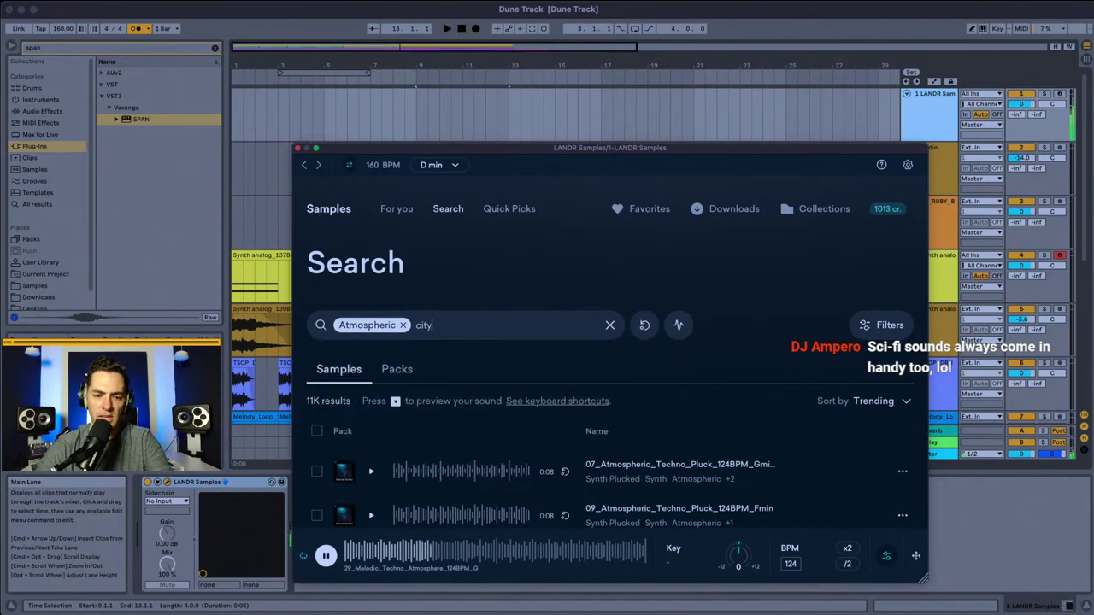
key("Return")
scroll(525, 276, "down", 4)
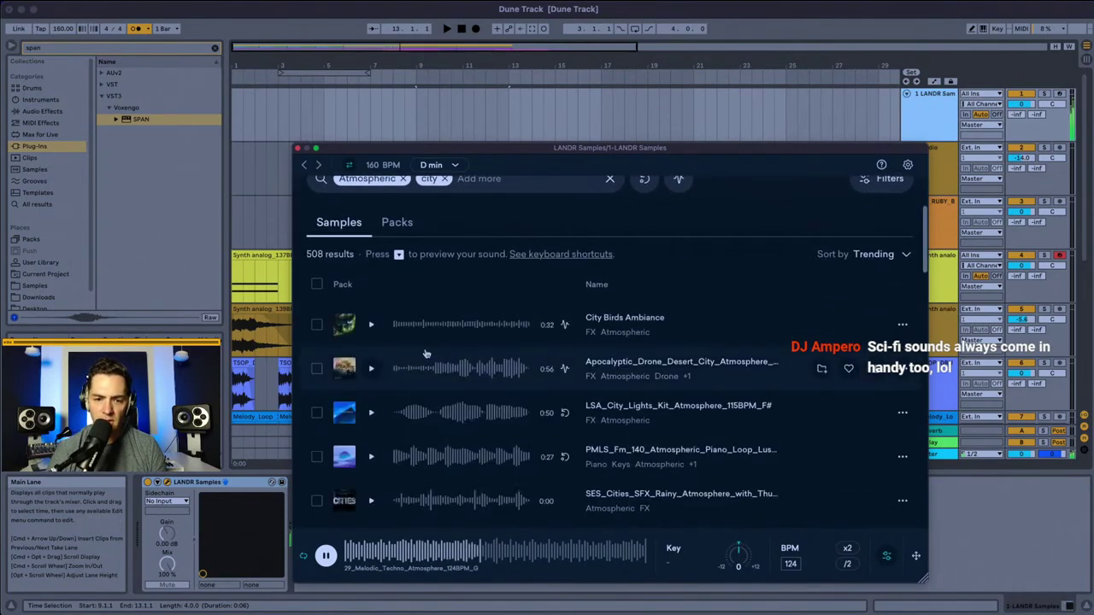
Step: Preview City Birds Ambiance and Apocalyptic_Drone_Desert_City_Atmosphere_Am, dismissing the error message
left_click(372, 326)
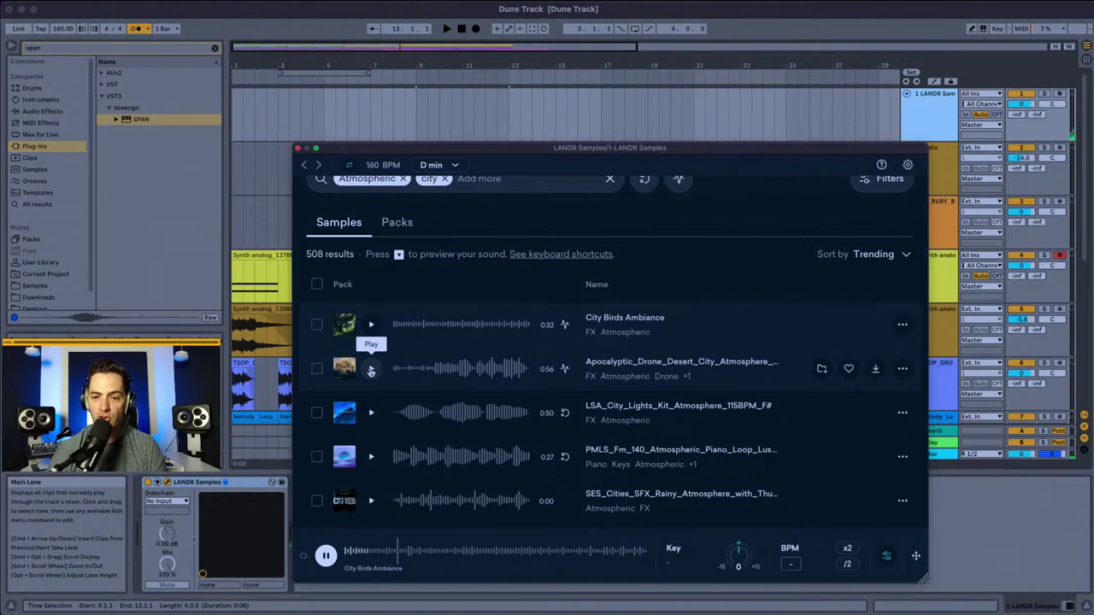
left_click(370, 370)
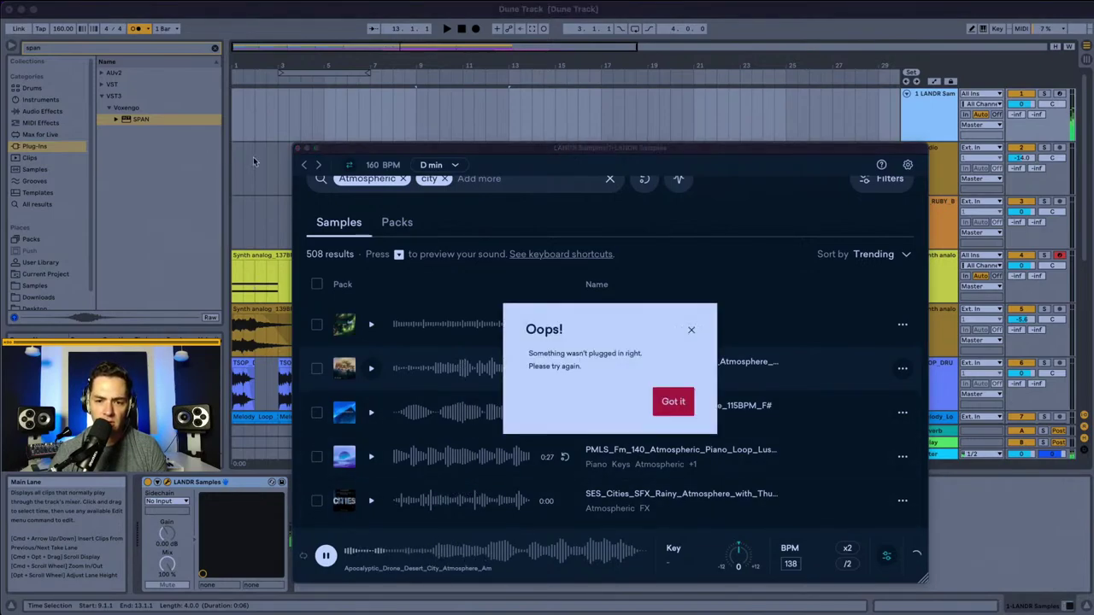
left_click(672, 402)
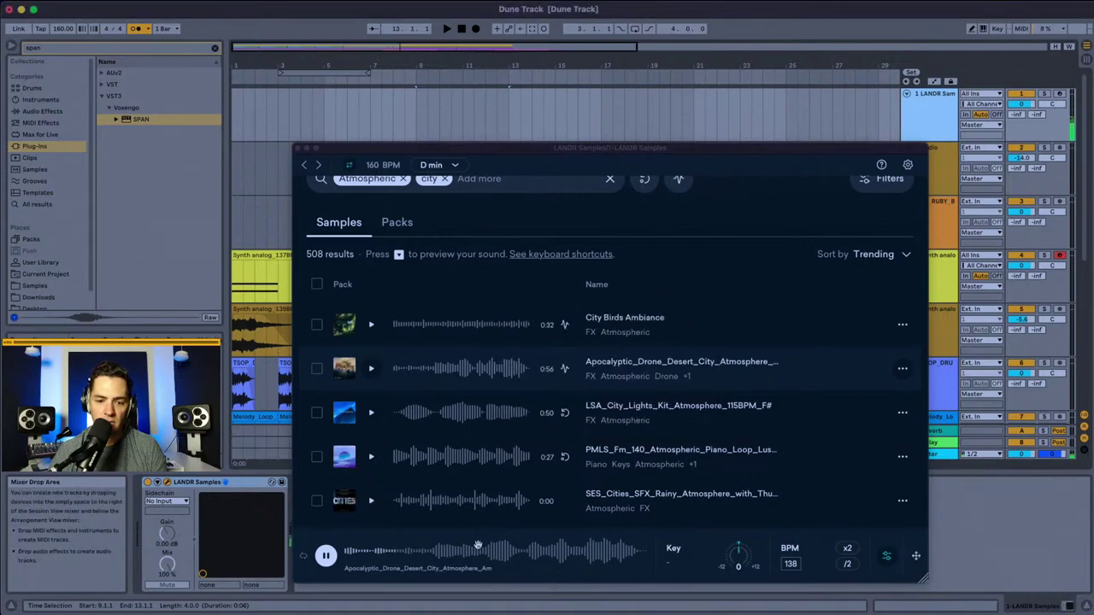
Step: Place the Apocalyptic_Drone_Desert_City_Atmosphere sample on track 2 at bar 1 and play the arrangement
left_click_drag(478, 545, 236, 168)
key("space")
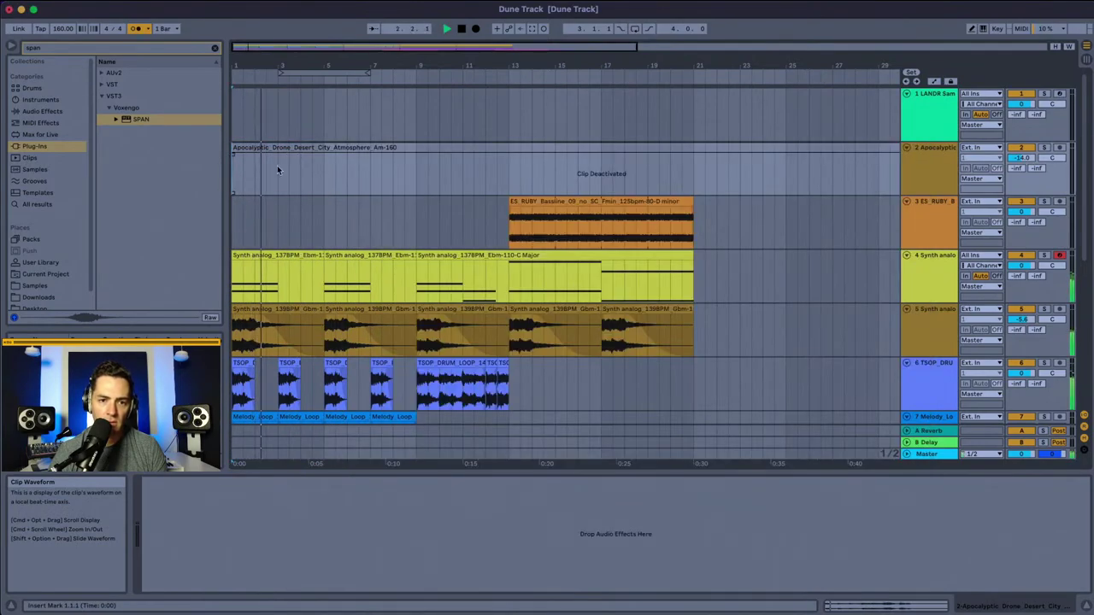
left_click(277, 169)
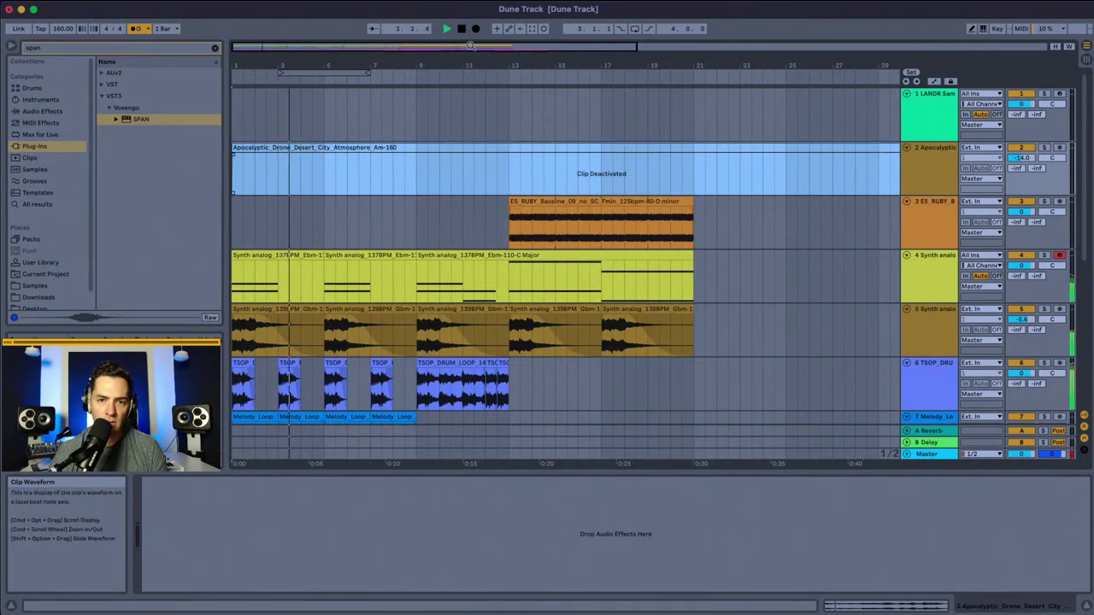
left_click_drag(464, 67, 462, 58)
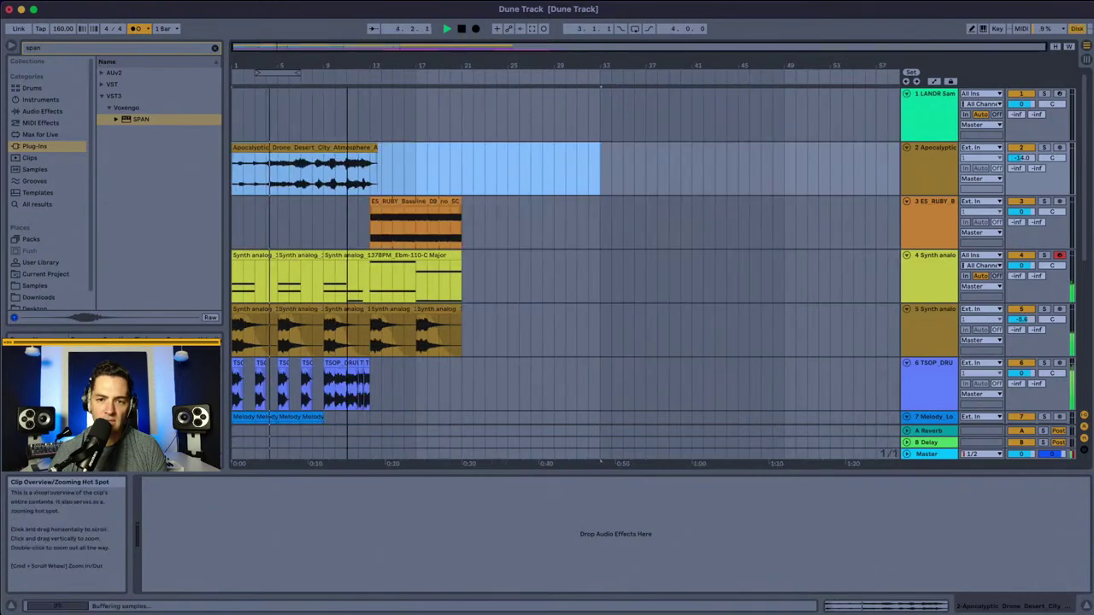
Step: Solo the Apocalyptic drone track and listen to it from bar 1
left_click(256, 170)
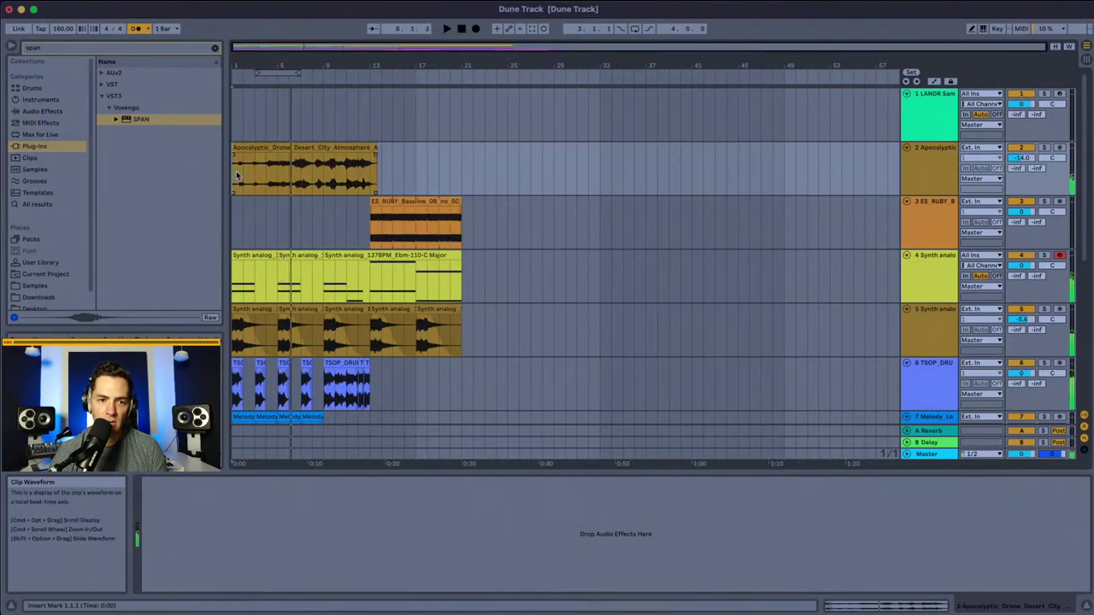
key("s")
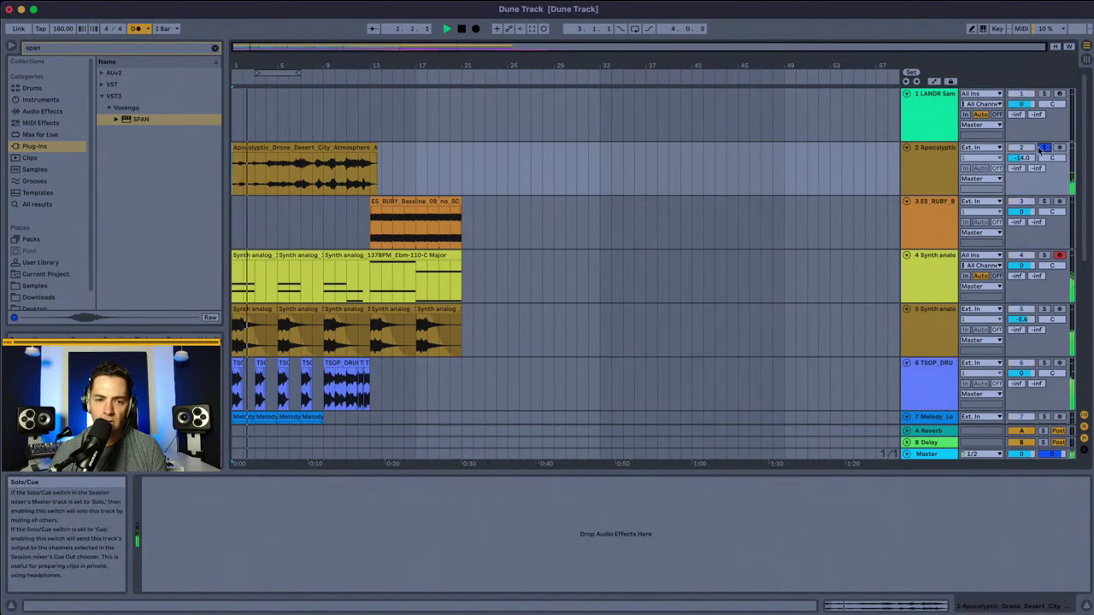
mouse_move(340, 58)
left_mouse_down()
mouse_move(338, 94)
mouse_move(339, 60)
left_mouse_up()
Step: Open the Apocalyptic drone clip's sample settings and turn off Warp
double_click(299, 167)
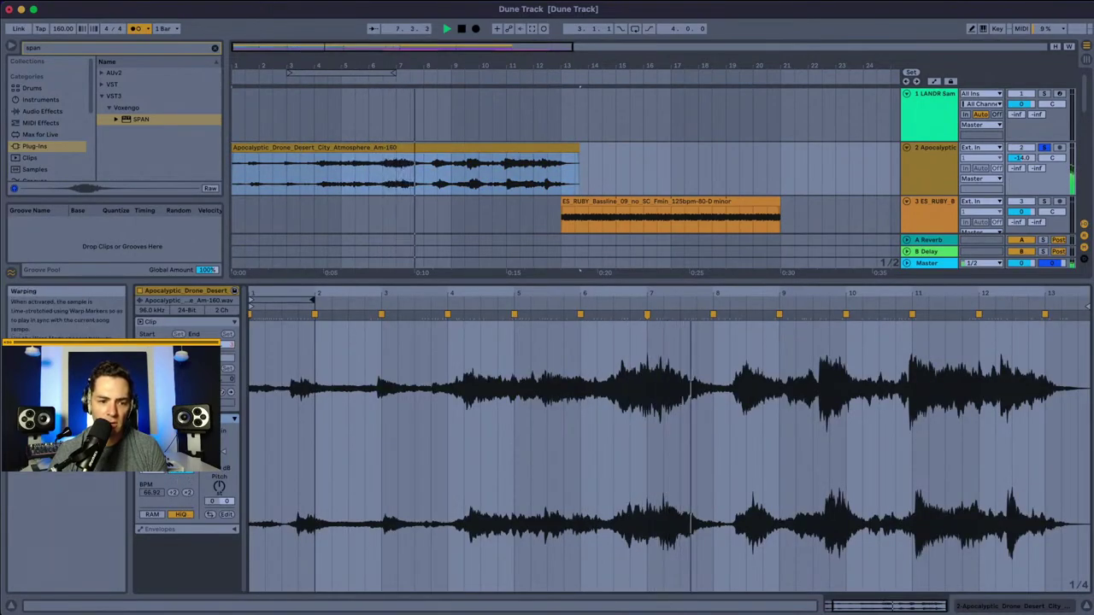
left_click(169, 471)
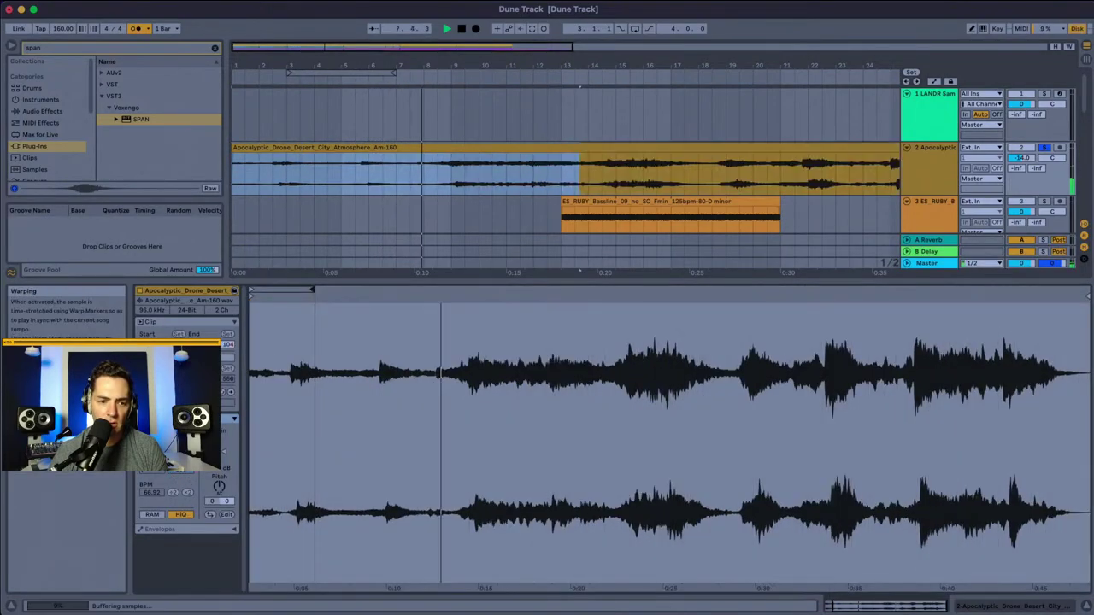
left_click(502, 86)
key("minus")
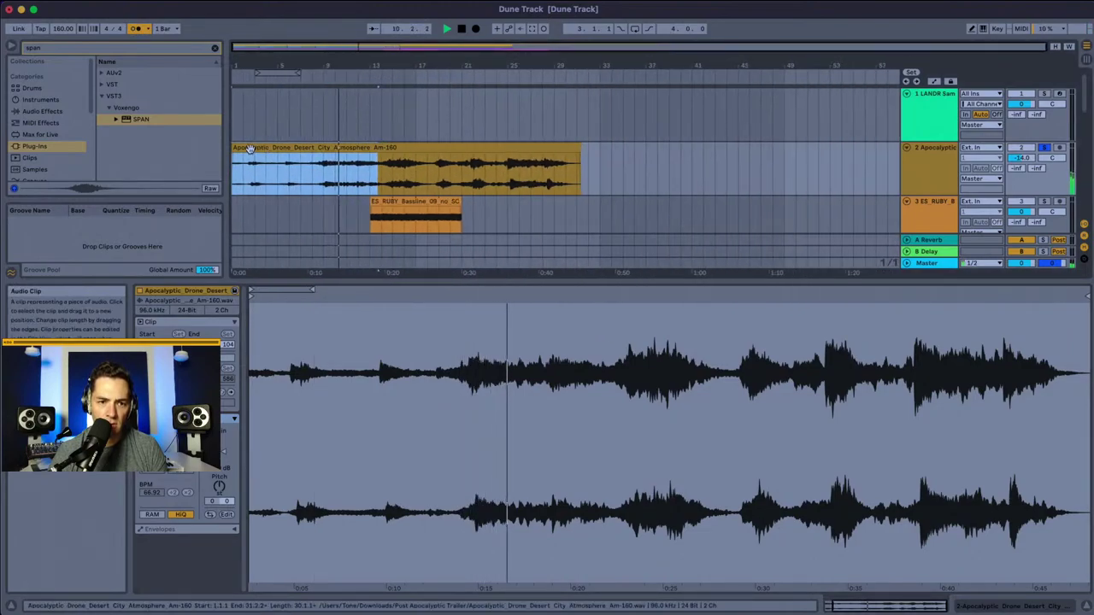
Step: Trim eight bars off the start of the drone clip, align it to bar 1 and play it
mouse_move(234, 147)
left_mouse_down()
mouse_move(323, 147)
mouse_move(243, 162)
left_mouse_up()
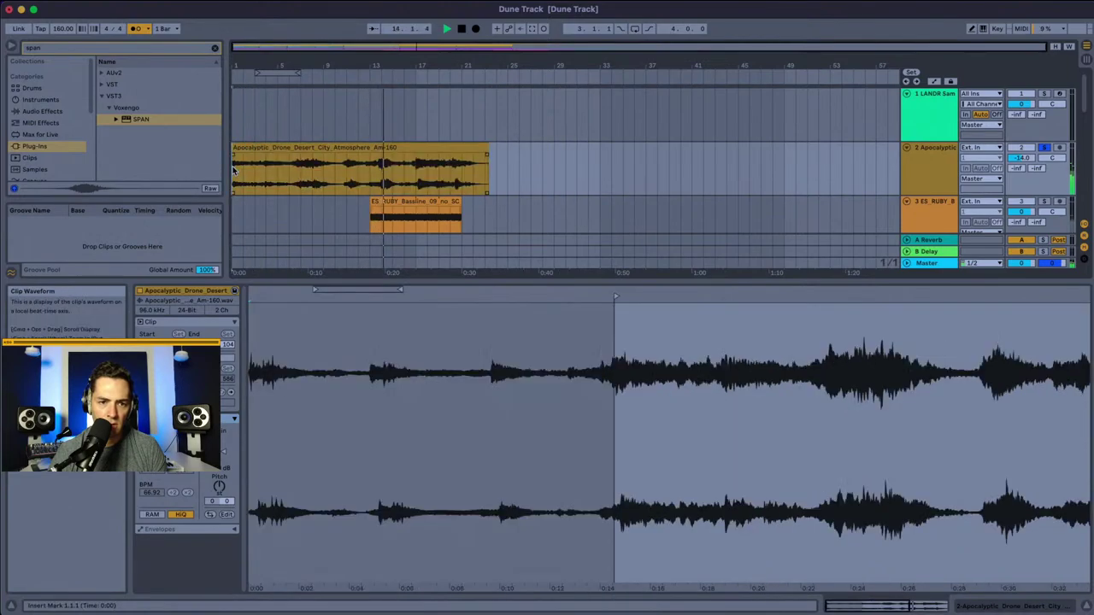
key("space")
key("space")
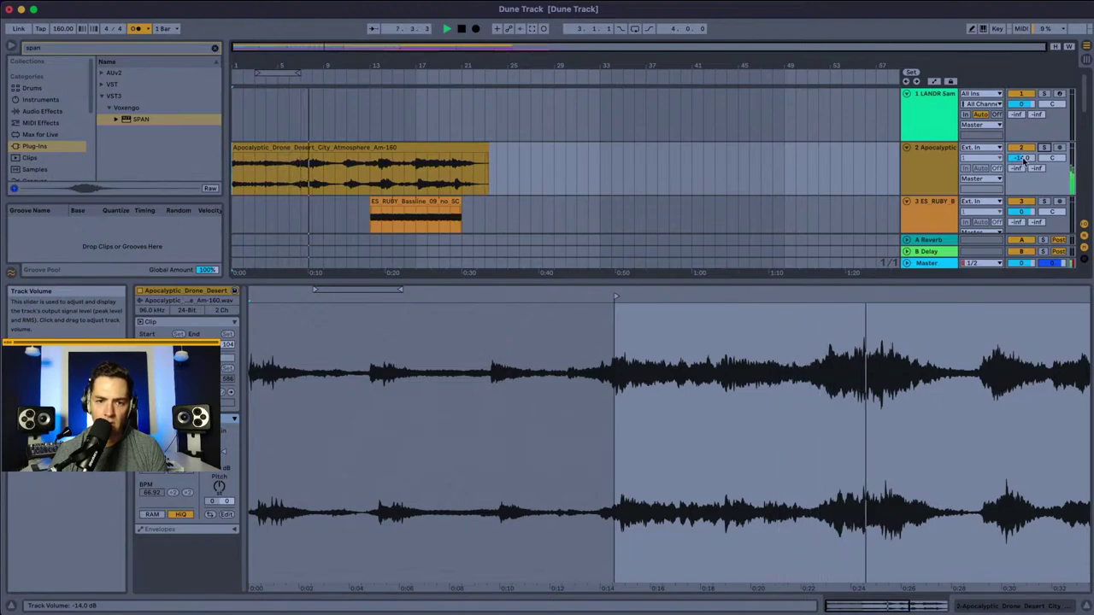
Step: Listen to the drone clip from bar 17 with its track soloed
left_click(414, 164)
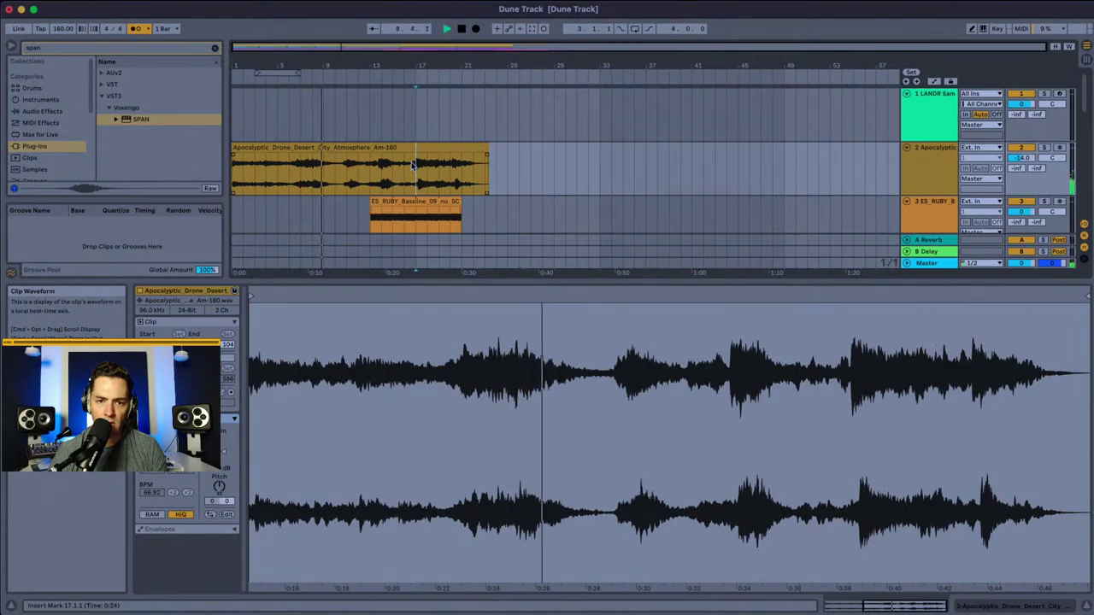
left_click(1044, 148)
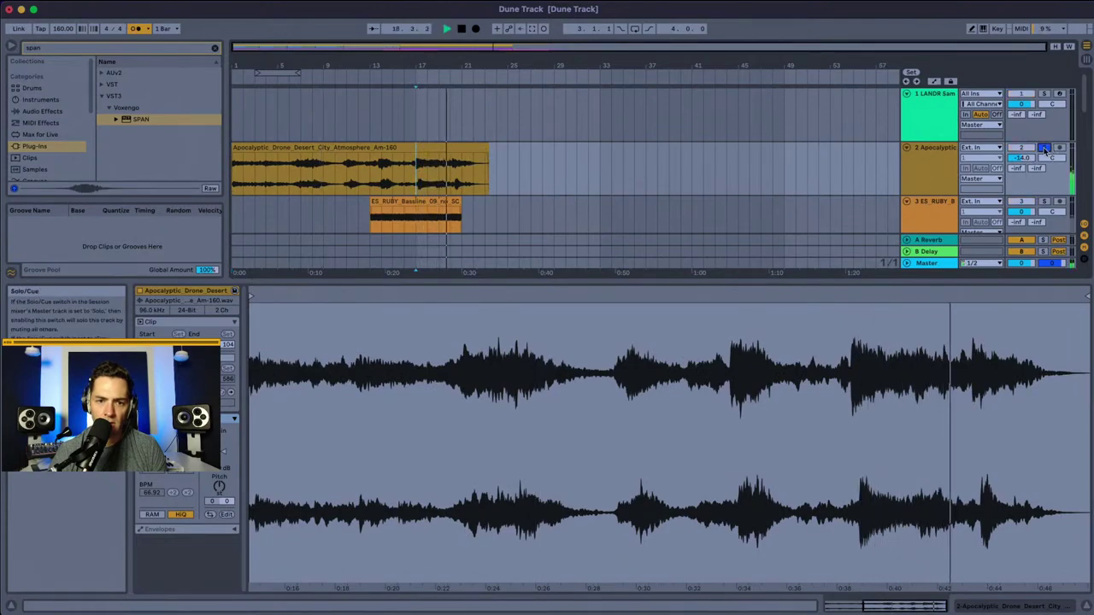
key("space")
Step: Trim the start of the drone clip to bar 17 and move the remaining part to bar 1
left_click(237, 148)
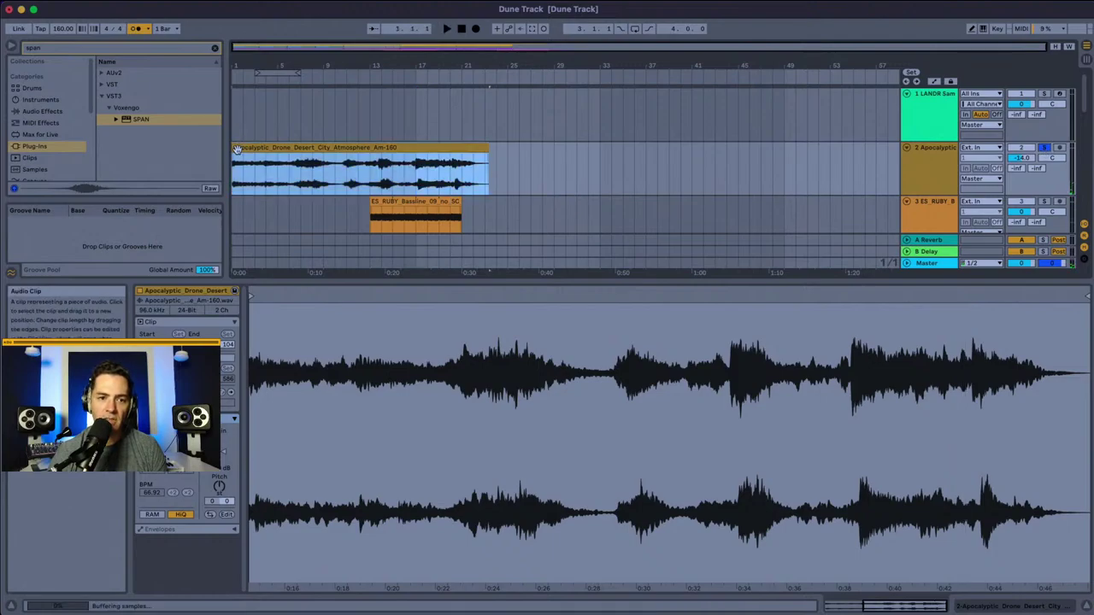
left_click_drag(234, 154, 416, 154)
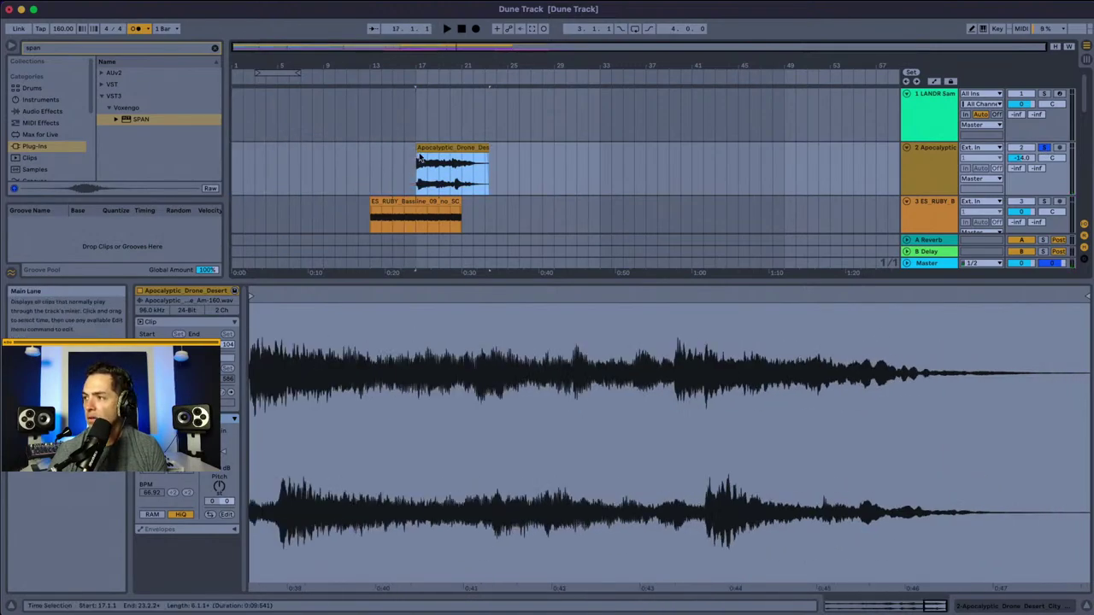
left_click_drag(468, 149, 295, 148)
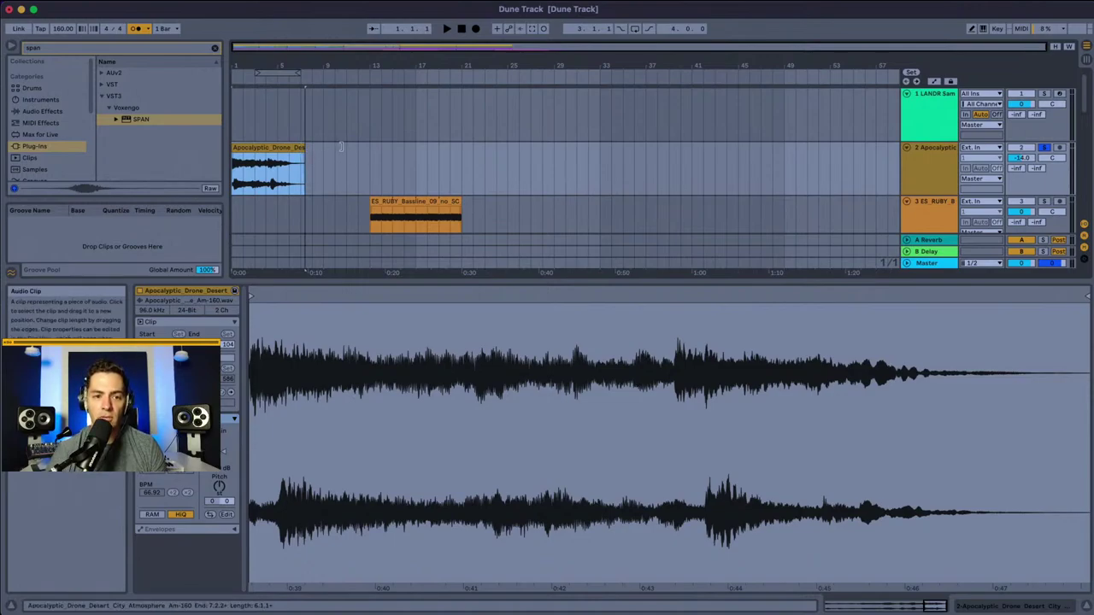
Step: Shorten the drone clip to end at bar 6 for a five-bar length, undoing the extension to bar 7
left_click_drag(304, 147, 294, 147)
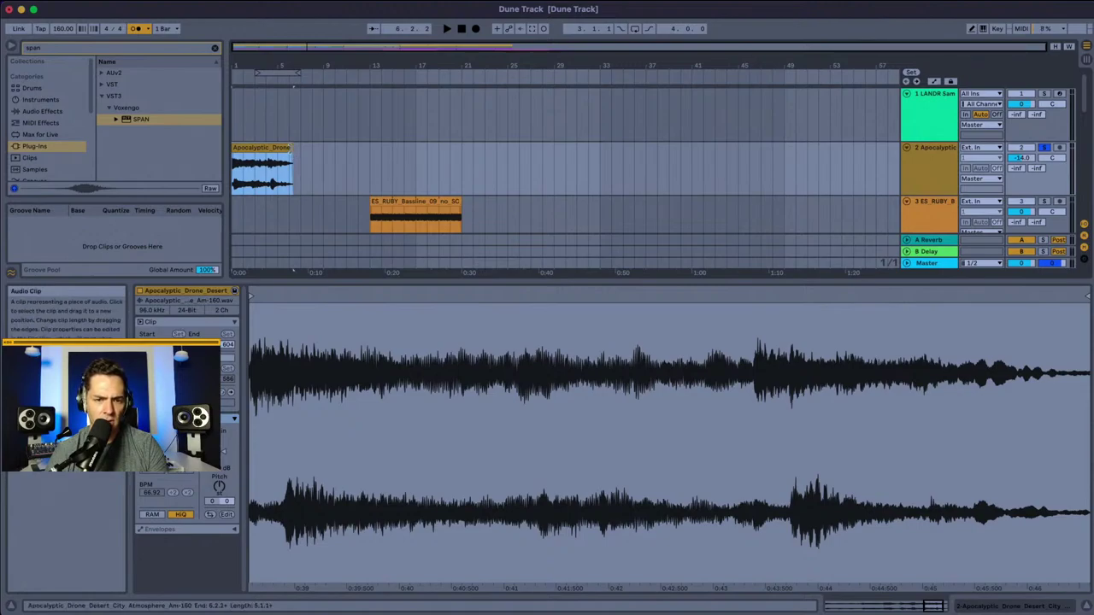
left_click_drag(293, 158, 289, 159)
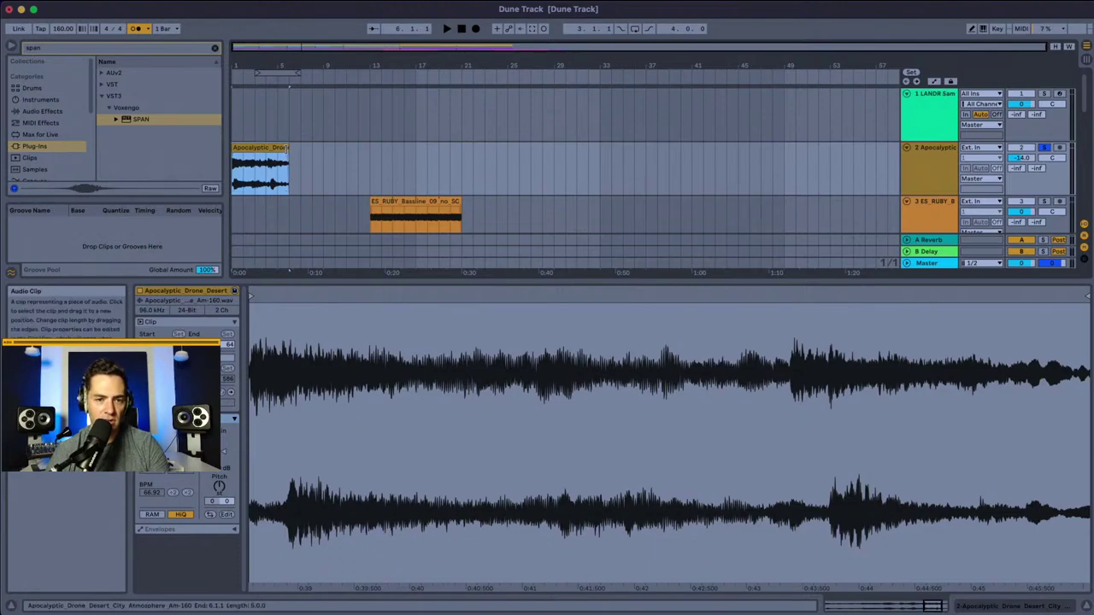
left_click_drag(288, 147, 375, 156)
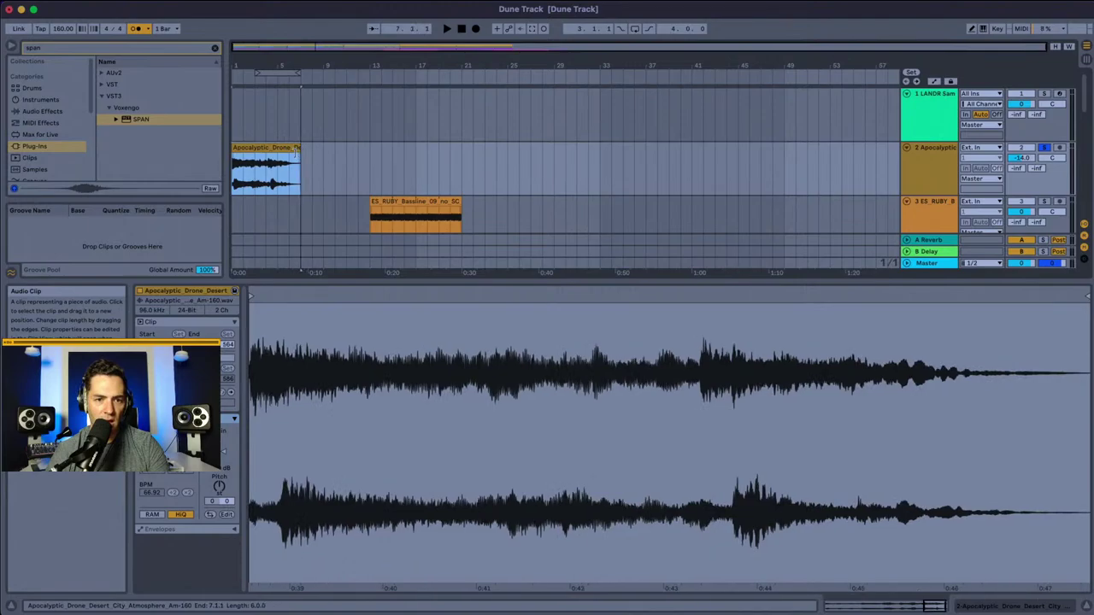
key("ctrl+z")
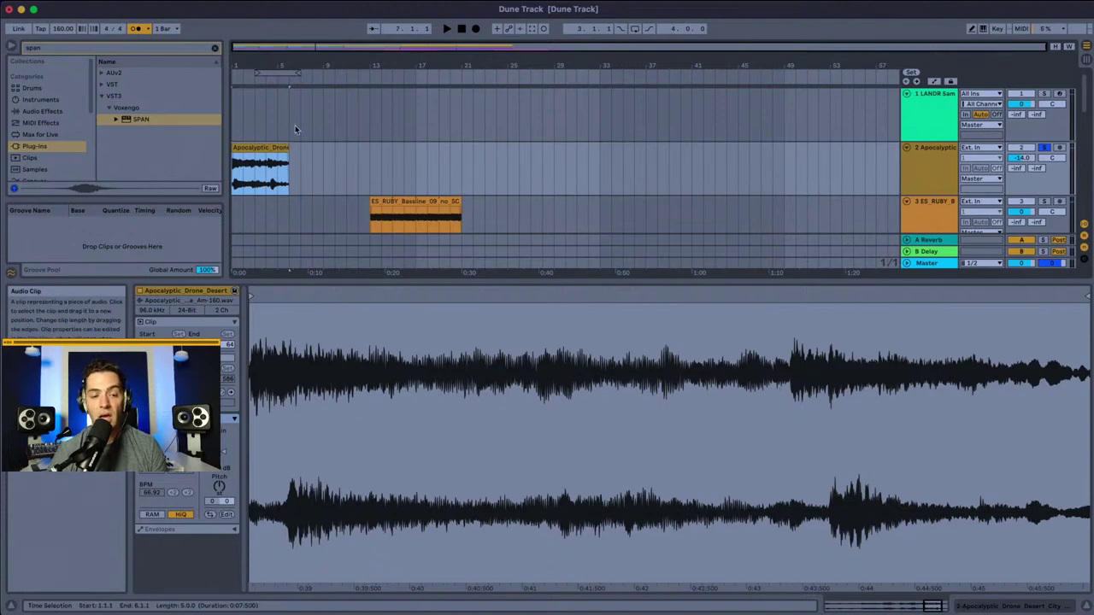
Step: Play the shortened drone clip briefly from bar 1 and turn off solo on its track
key("space")
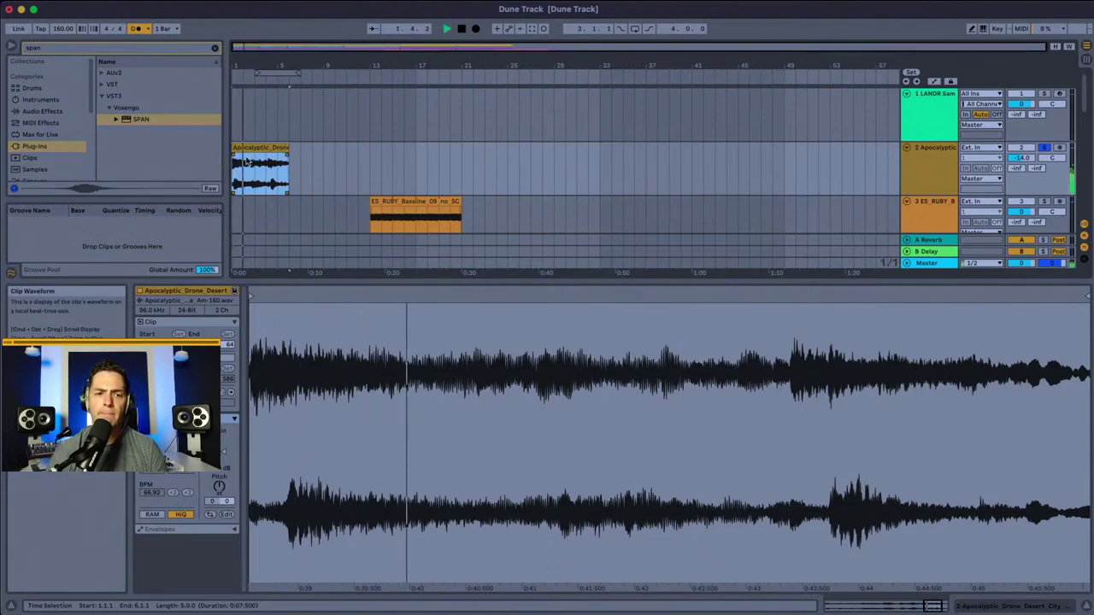
key("space")
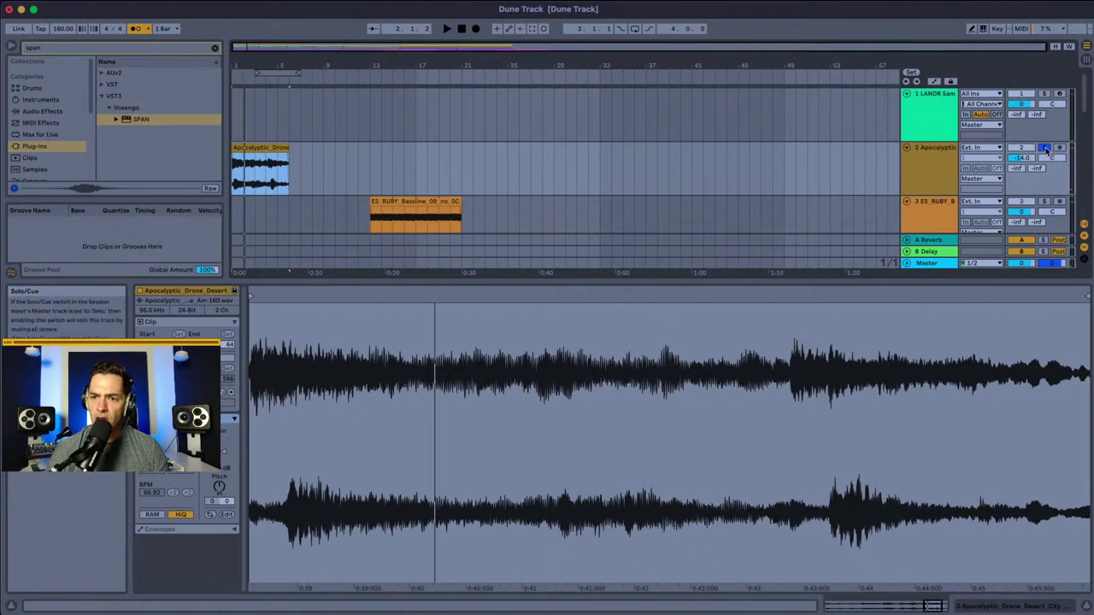
scroll(687, 181, "down", 2)
scroll(687, 181, "up", 2)
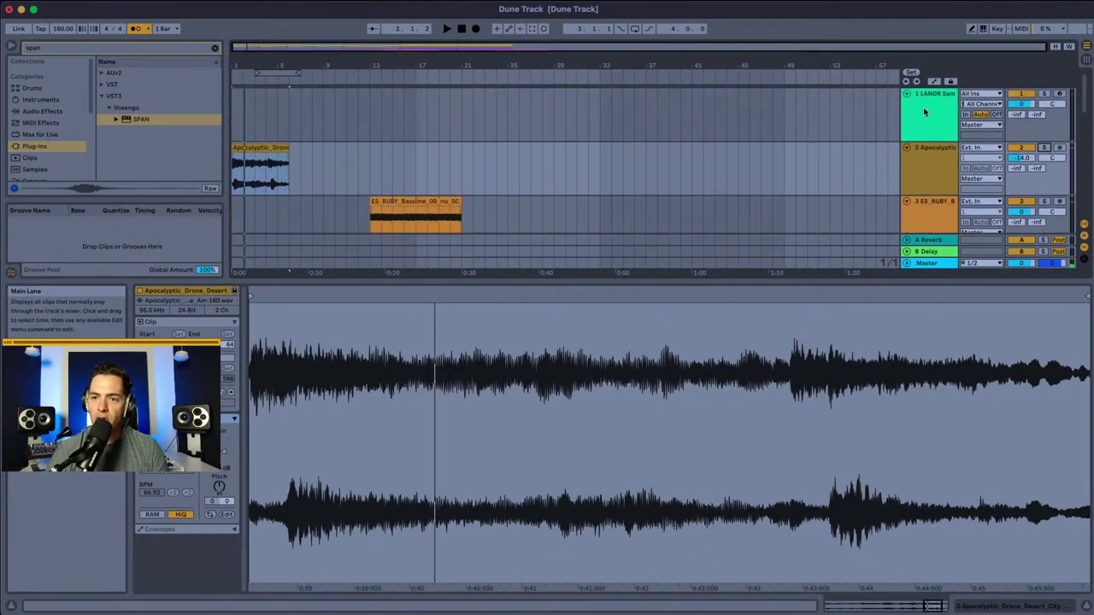
Step: Open LANDR Samples on its track, remove the city and Atmospheric search terms, and close the plug-in window
left_click(859, 409)
left_click(1025, 607)
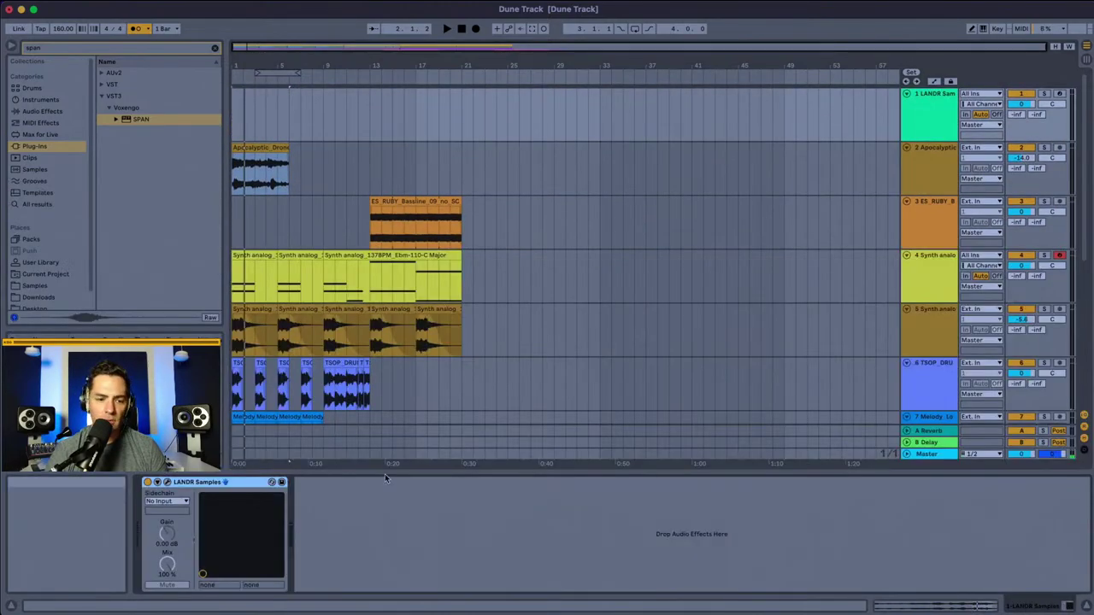
left_click(166, 484)
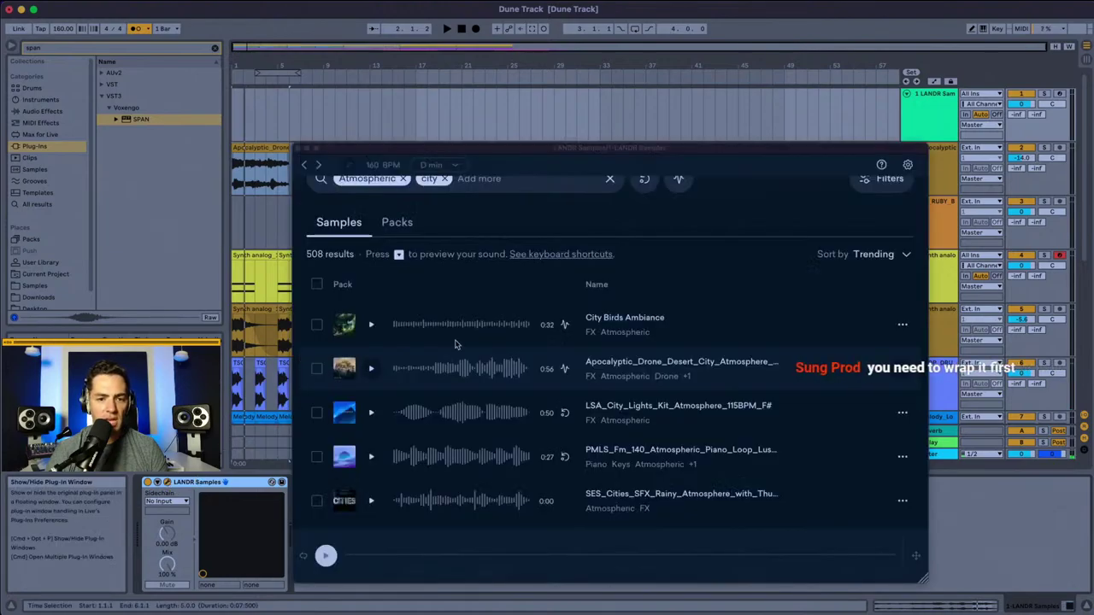
scroll(464, 244, "up", 2)
left_click(445, 244)
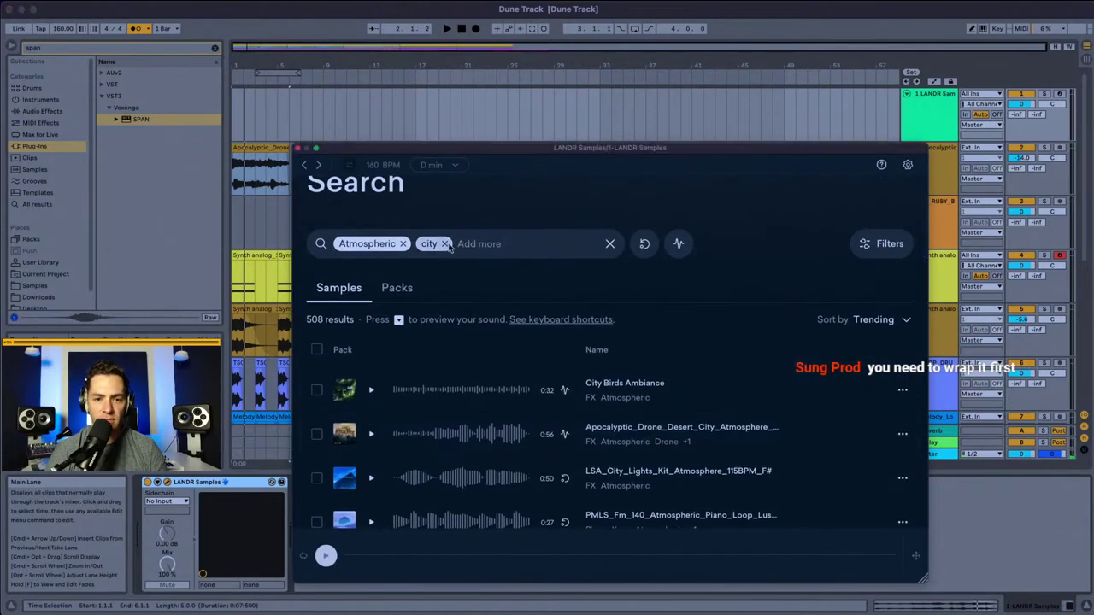
left_click(403, 244)
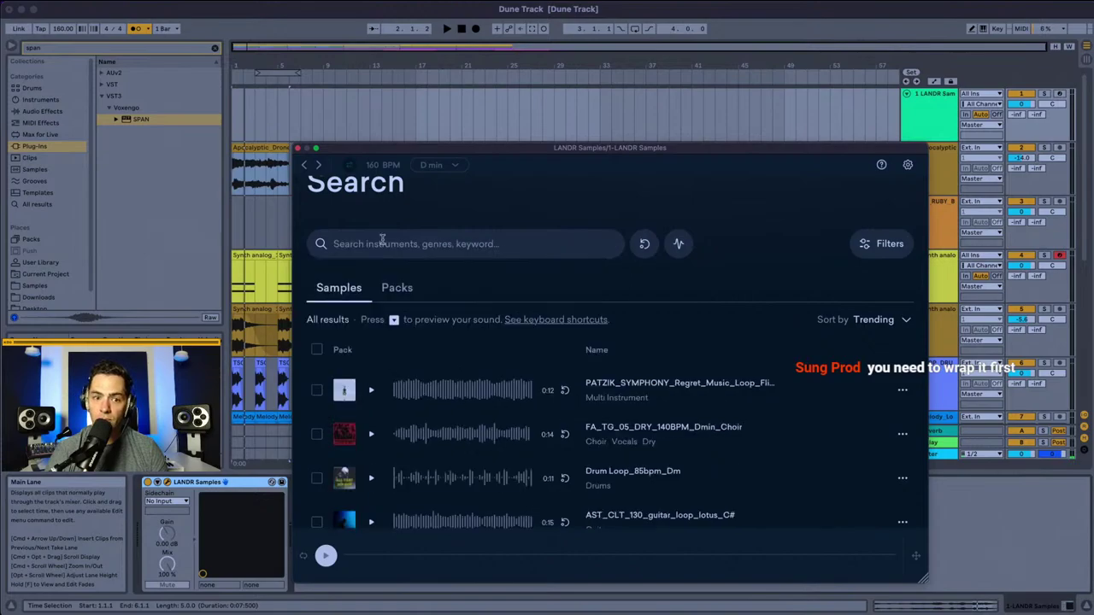
left_click(296, 149)
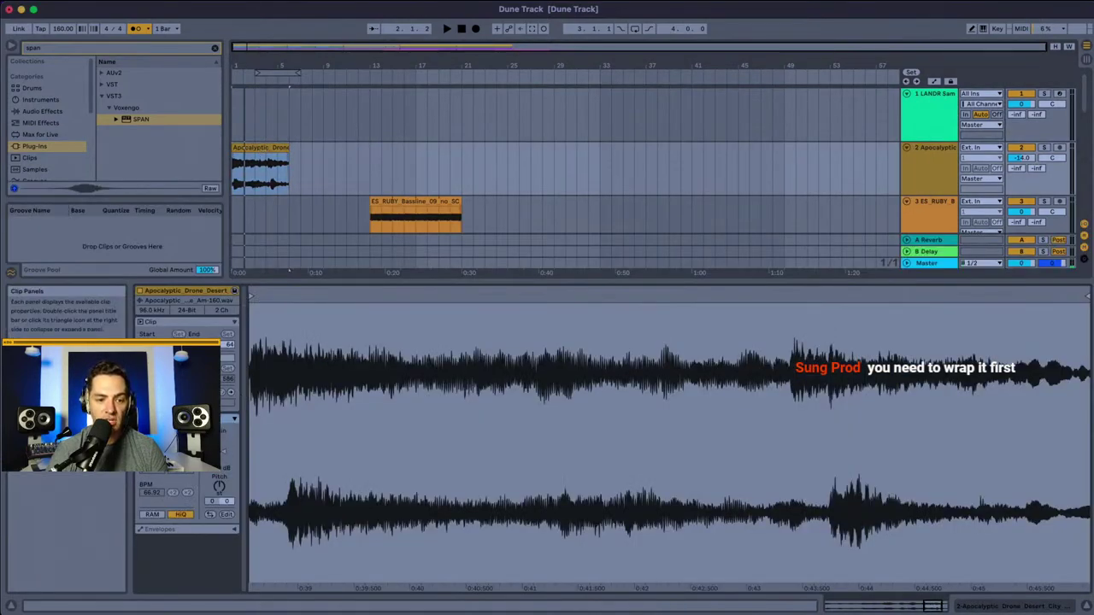
Step: Turn on warping for the Apocalyptic Drone clip and extend its end to about bar 7.2
left_click(293, 148)
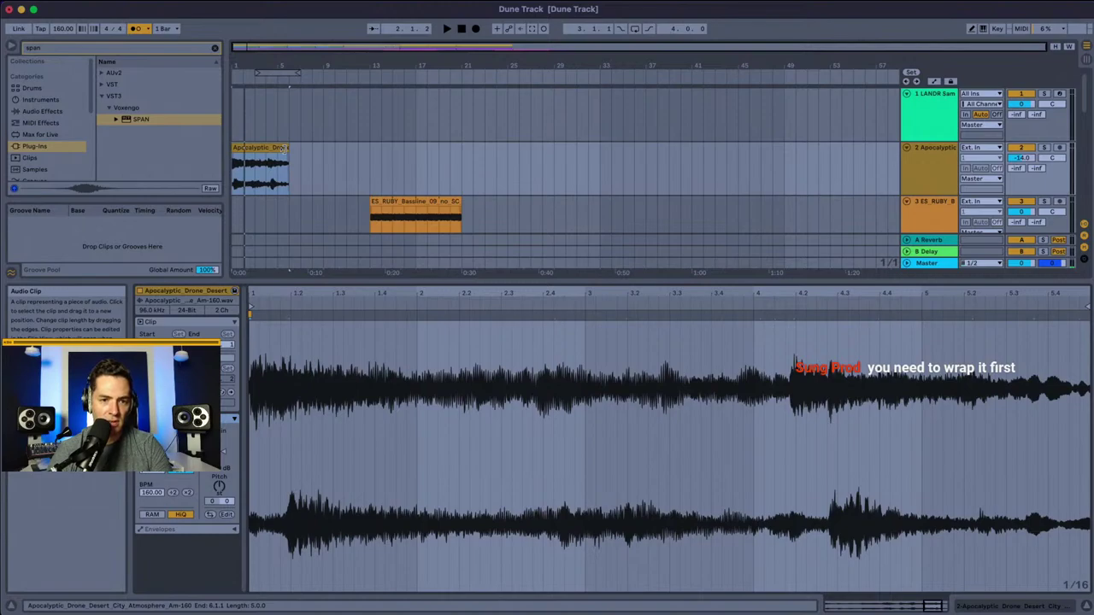
mouse_move(290, 154)
left_mouse_down()
mouse_move(409, 156)
mouse_move(304, 156)
left_mouse_up()
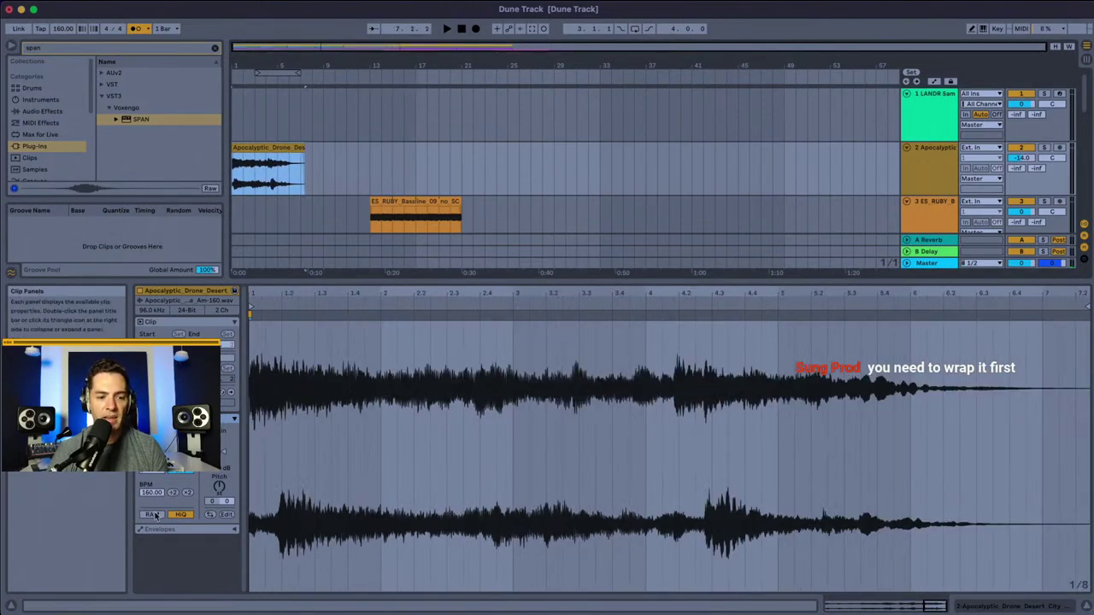
left_click(174, 475)
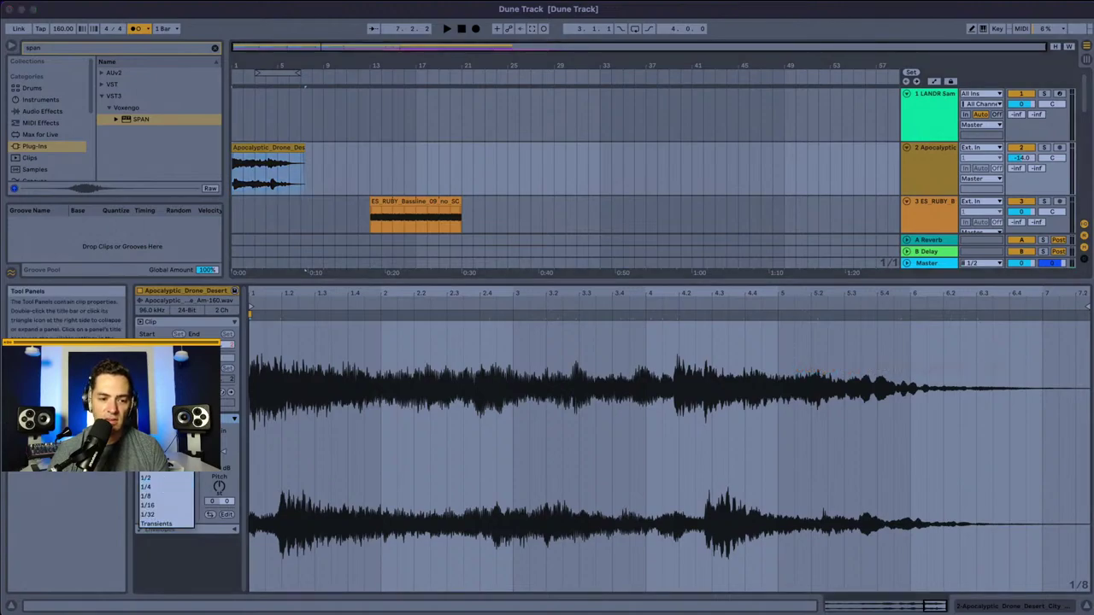
left_click(162, 487)
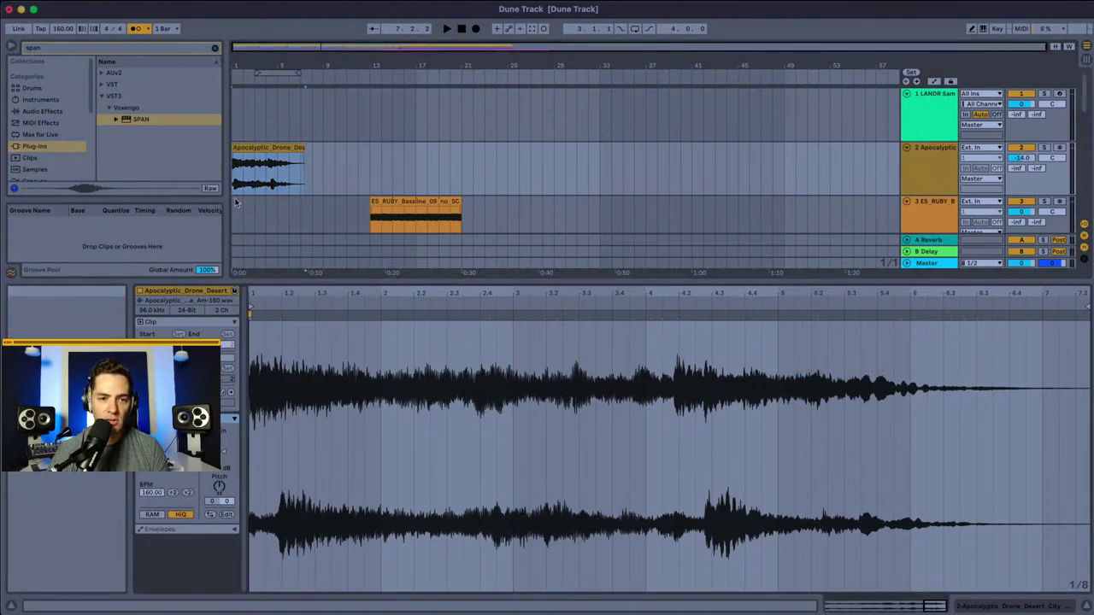
Step: Solo the drone track and try the clip transposed up 3 semitones in playback from bar 1
key("space")
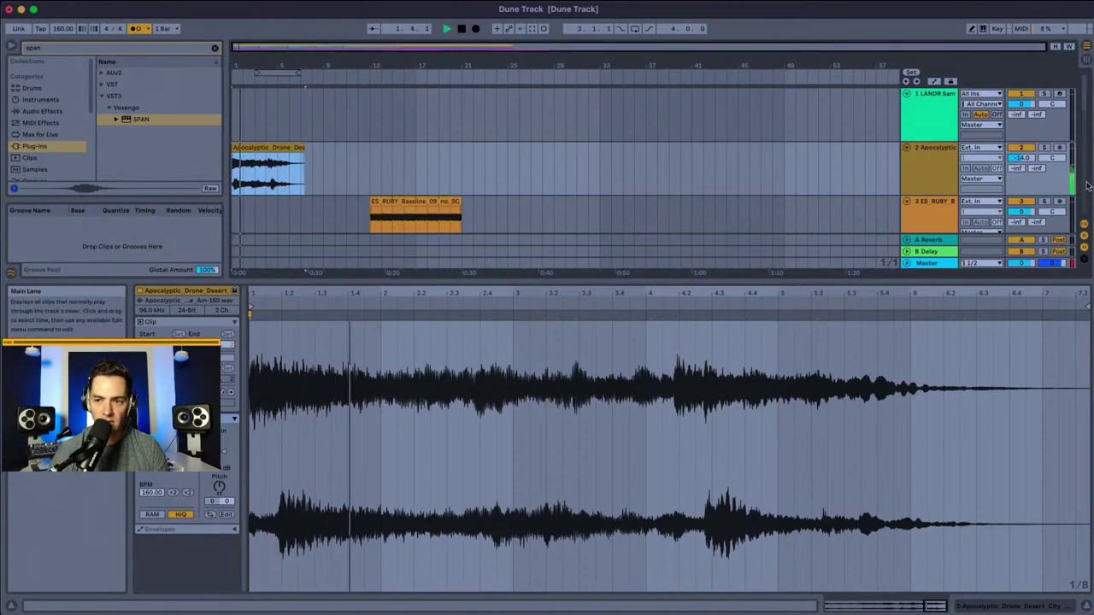
left_click(1044, 147)
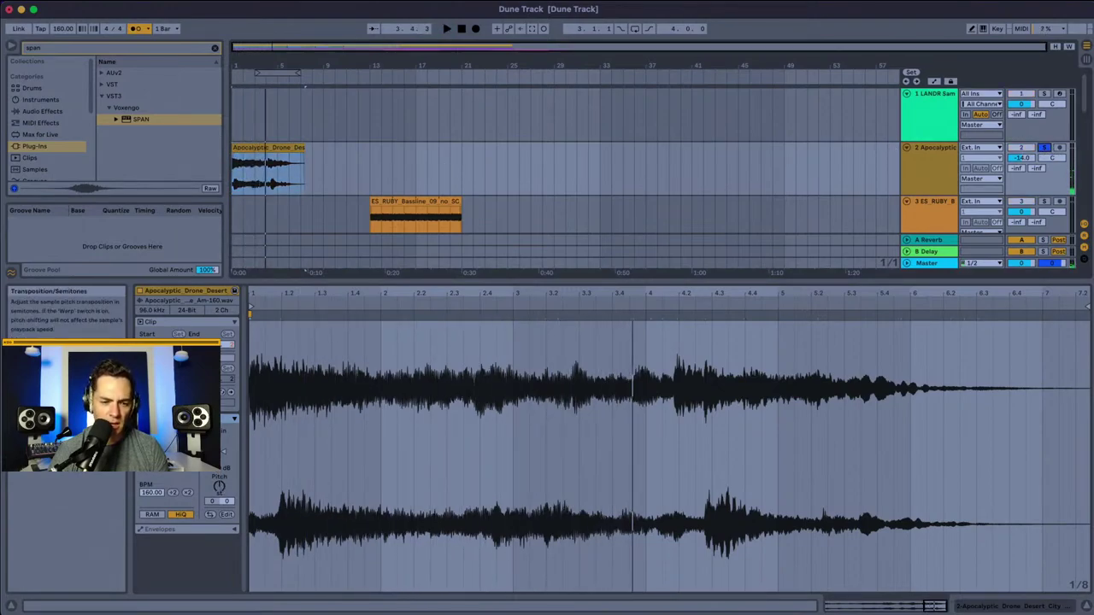
left_click_drag(219, 486, 218, 465)
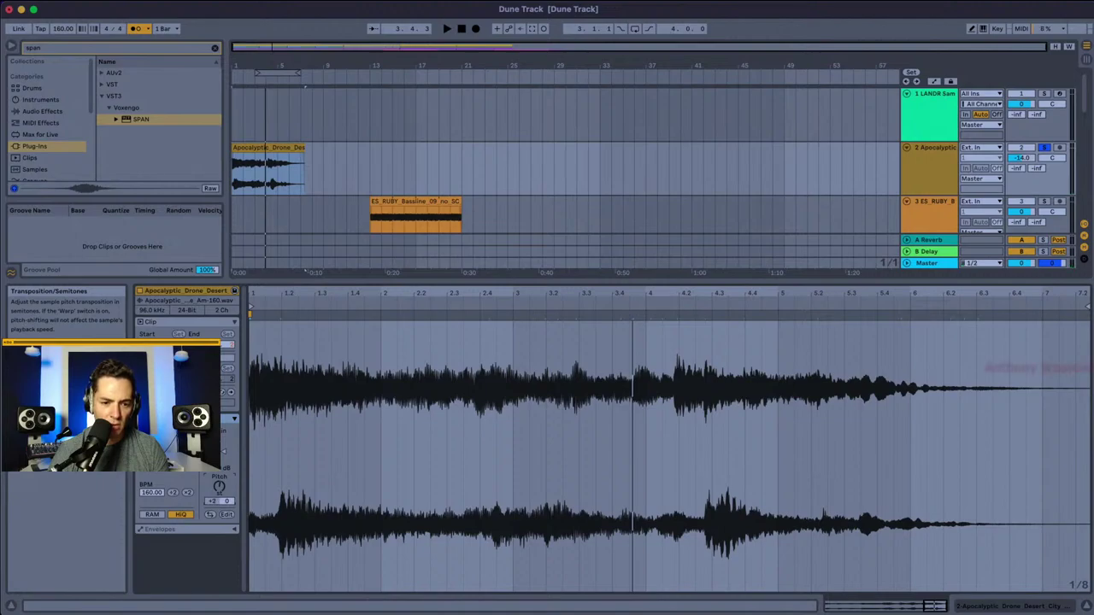
key("space")
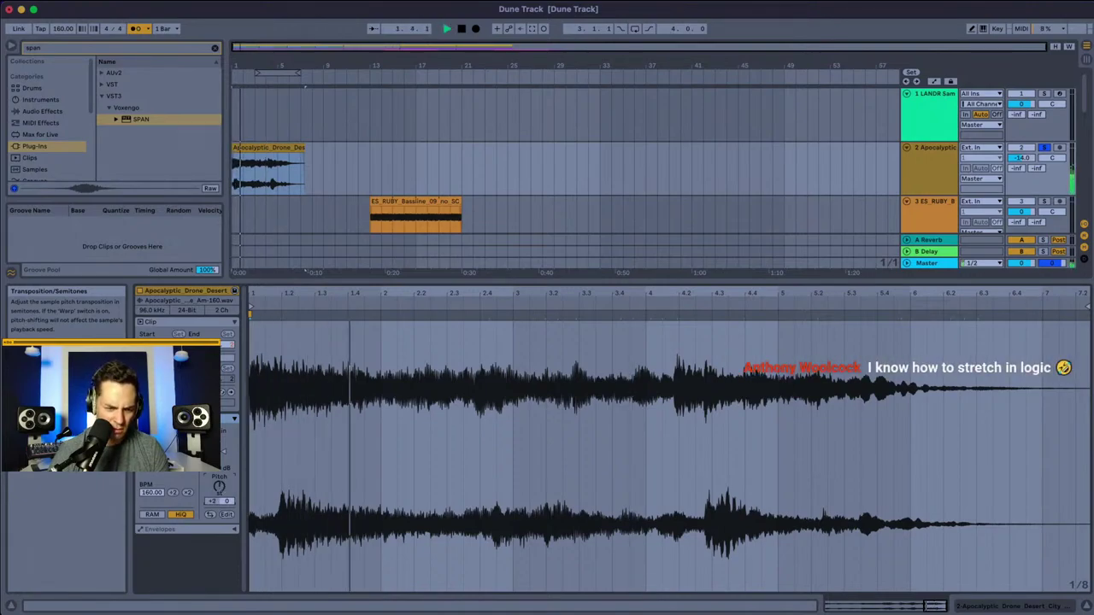
Step: Lower the drone clip's transposition to -1 semitone, comparing it in the full mix and with its track soloed
left_click_drag(219, 486, 219, 493)
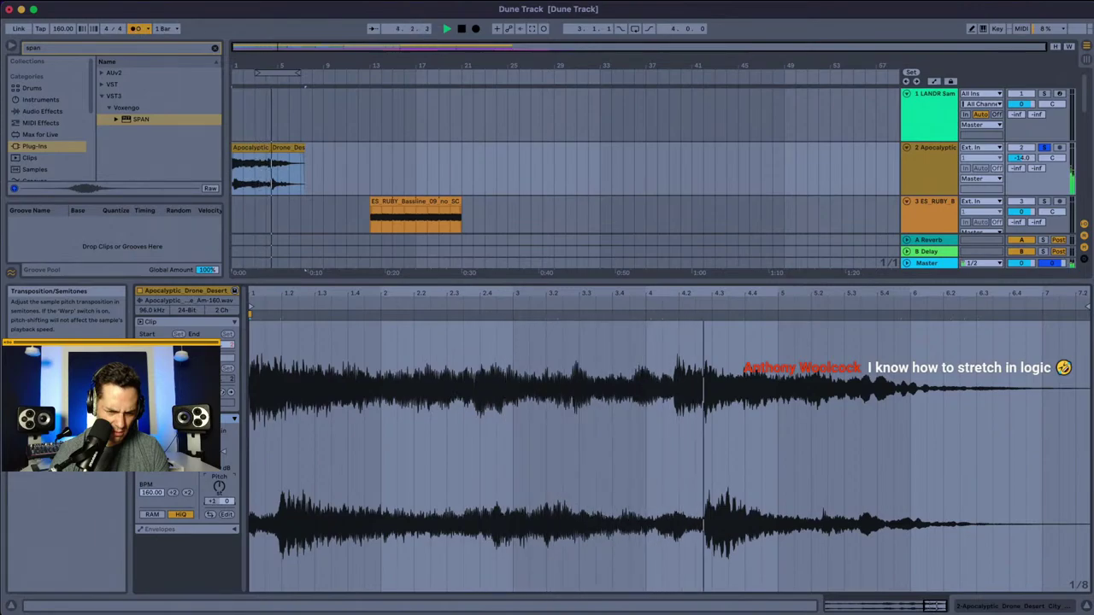
key("space")
key("space")
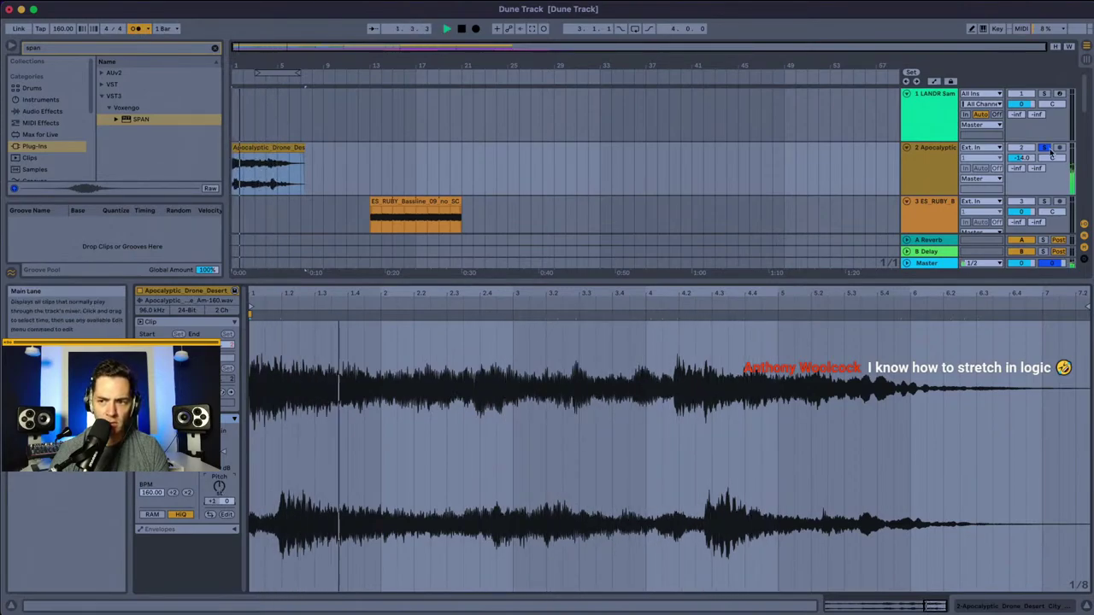
left_click(1045, 148)
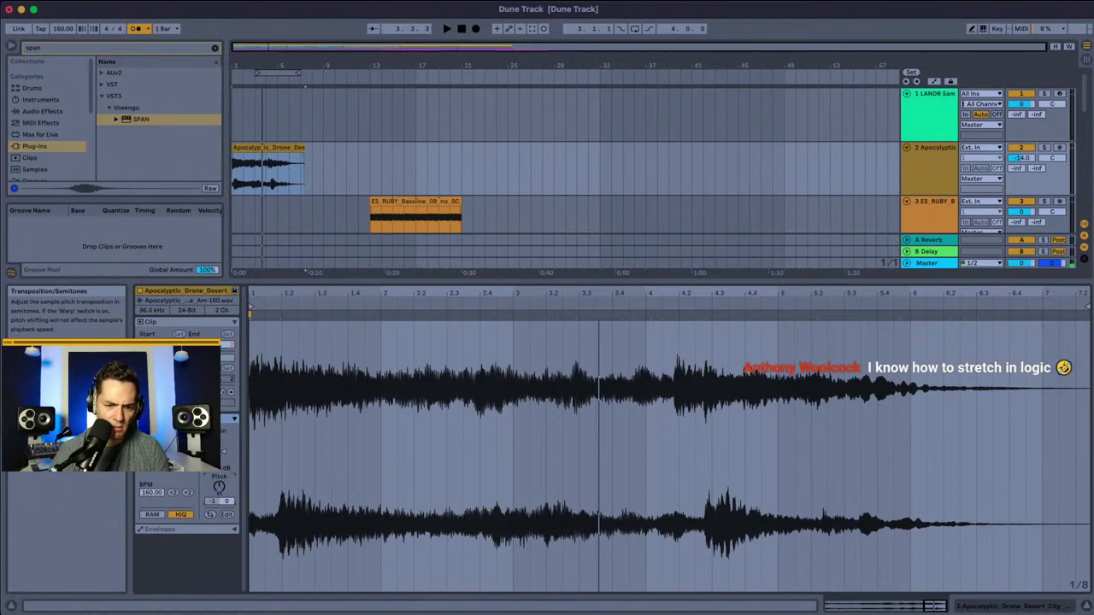
left_click(1044, 147)
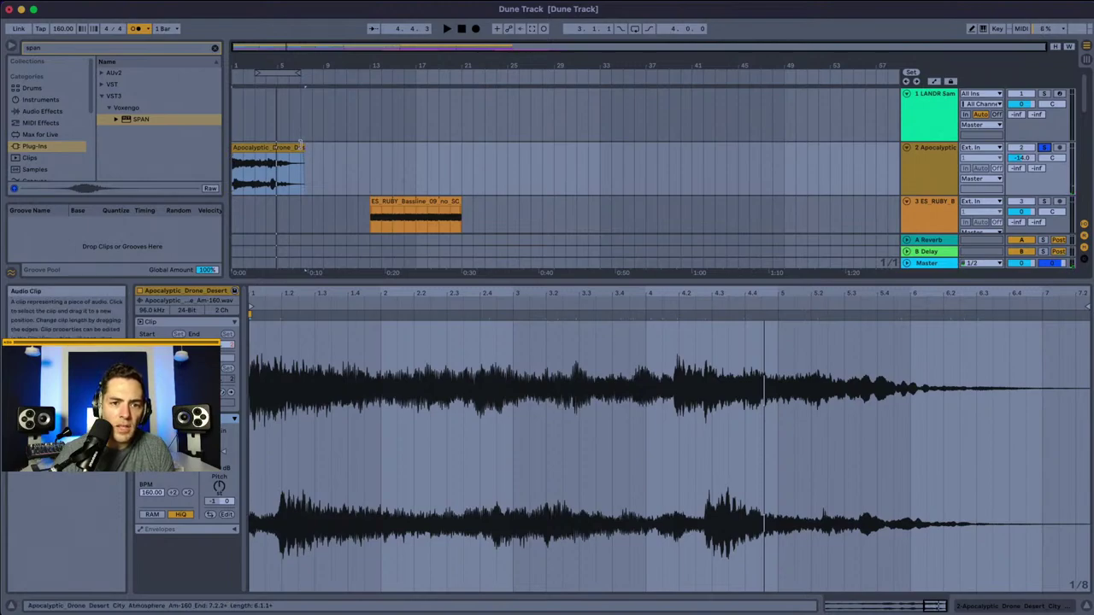
Step: Stretch the drone clip to eight bars, ending at bar 9, duplicate it directly after itself, and turn off solo on its track
left_click_drag(299, 147, 323, 147)
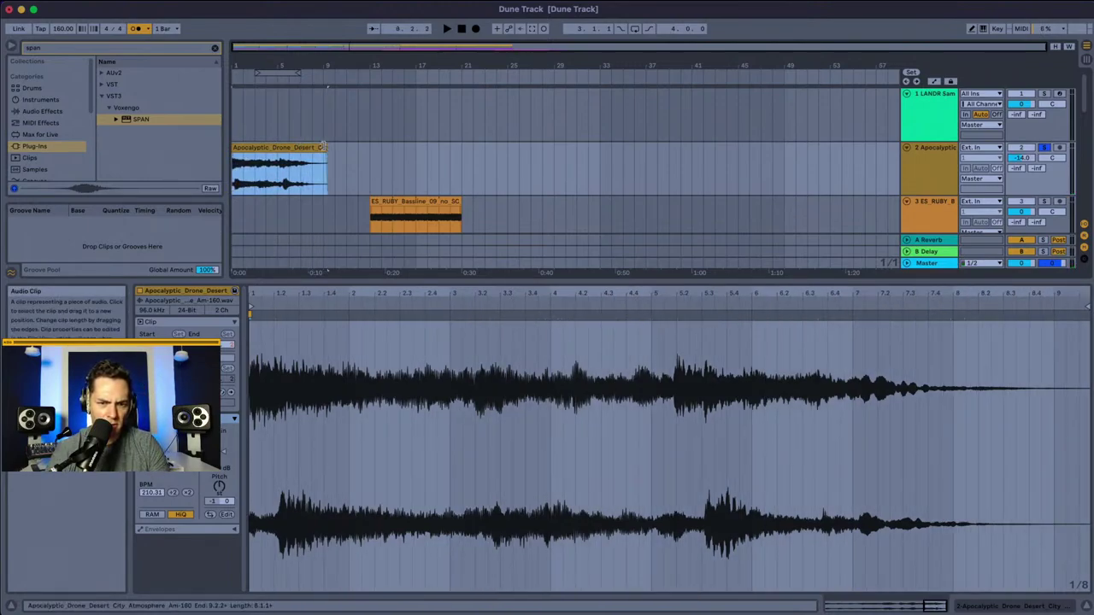
left_click_drag(325, 146, 320, 147)
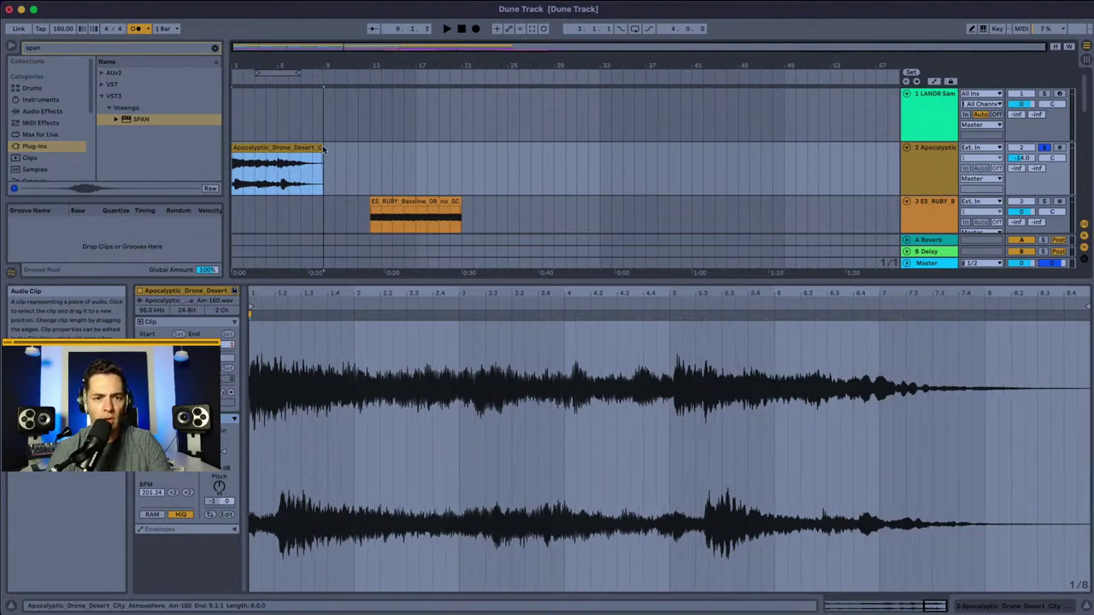
key("space")
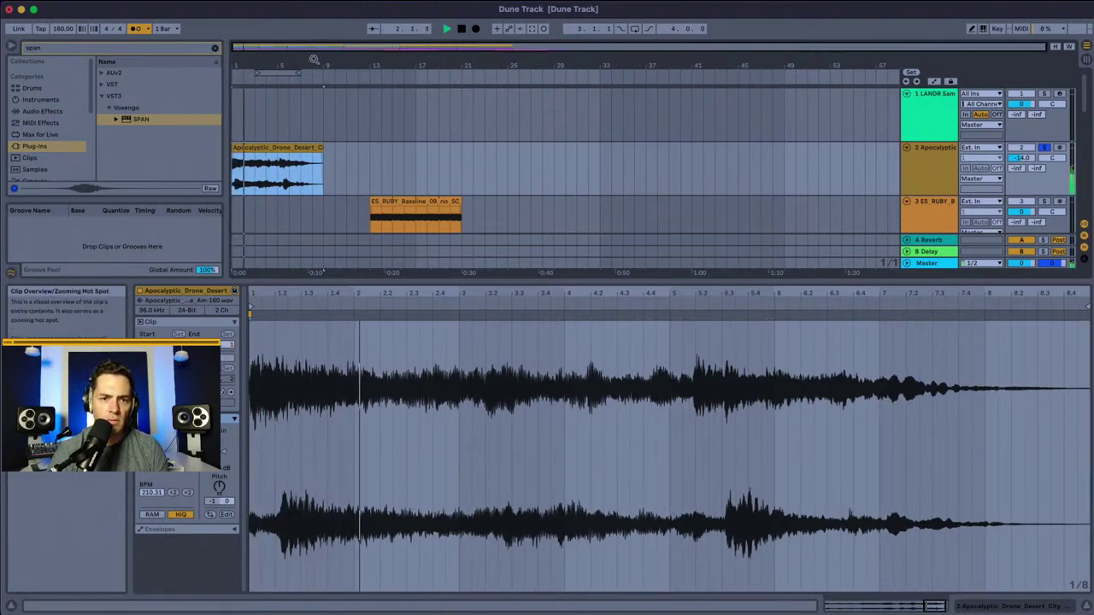
mouse_move(314, 59)
left_mouse_down()
mouse_move(313, 90)
mouse_move(313, 65)
left_mouse_up()
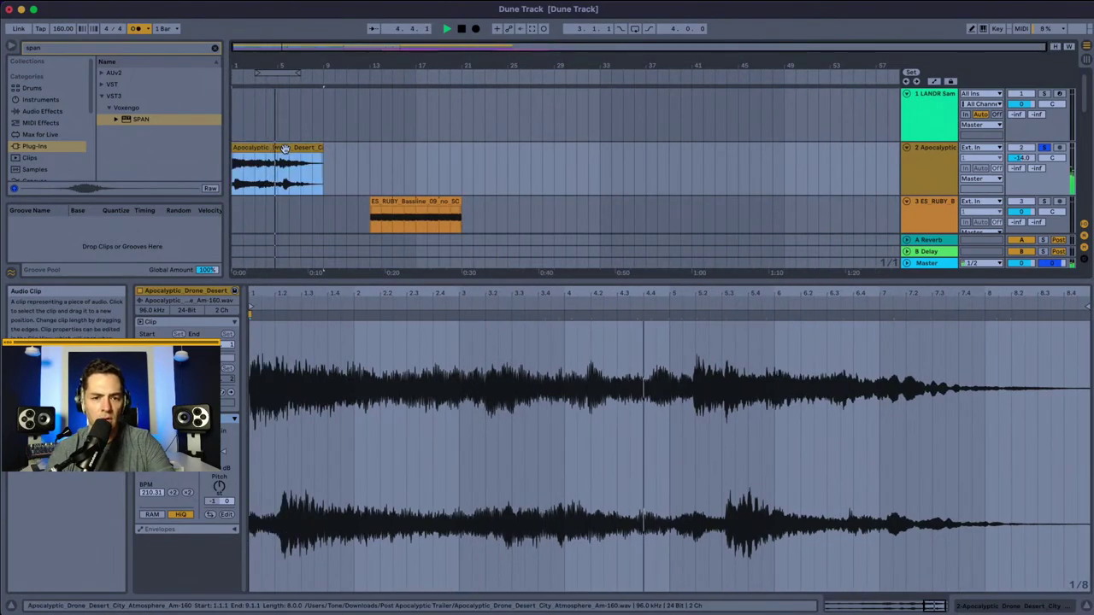
key("super+d")
left_click(235, 150)
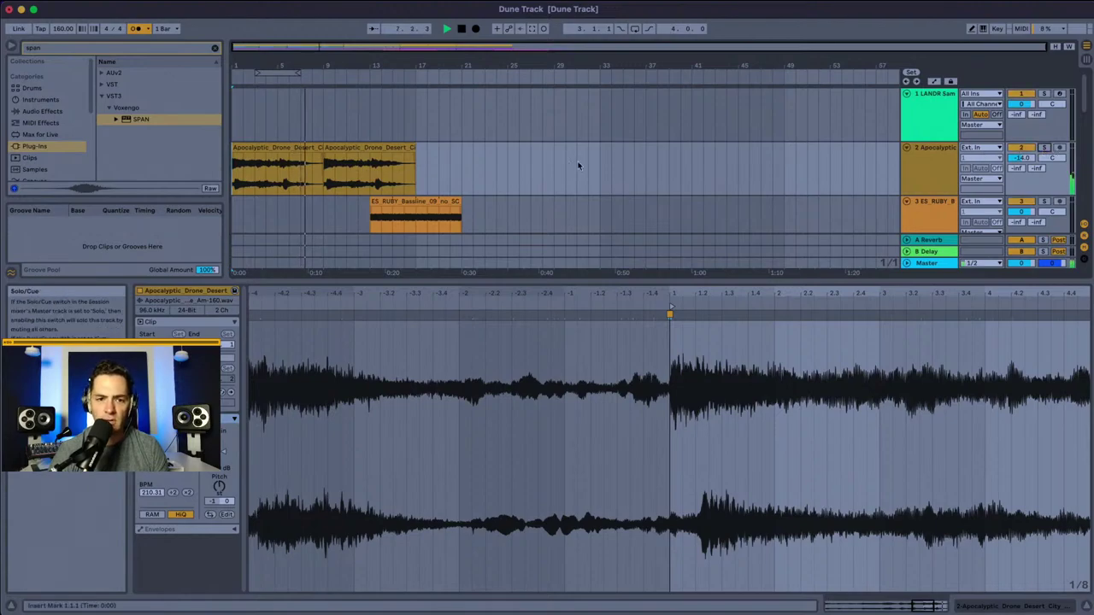
Step: Play the arrangement through to bar 21 with the repeated drone in the mix and look over all the tracks
scroll(578, 166, "down", 2)
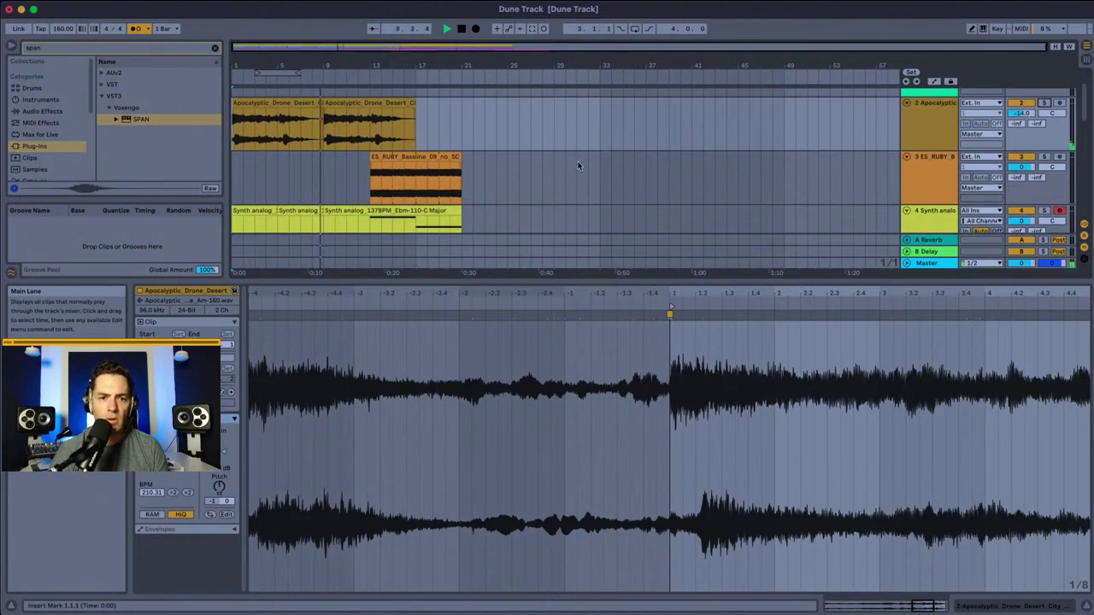
scroll(564, 140, "down", 2)
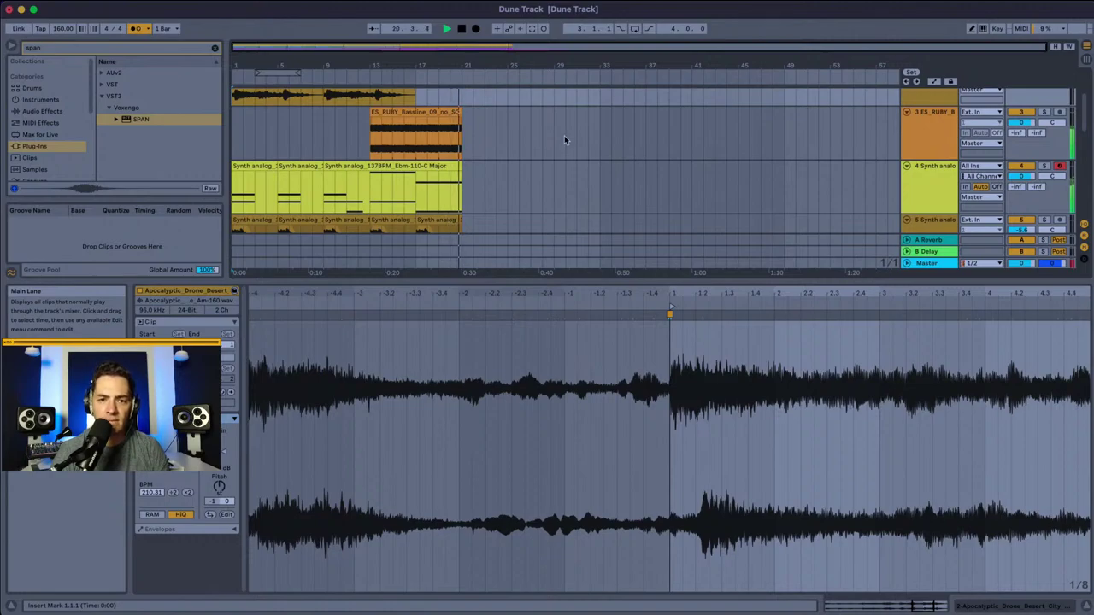
key("space")
scroll(508, 149, "down", 3)
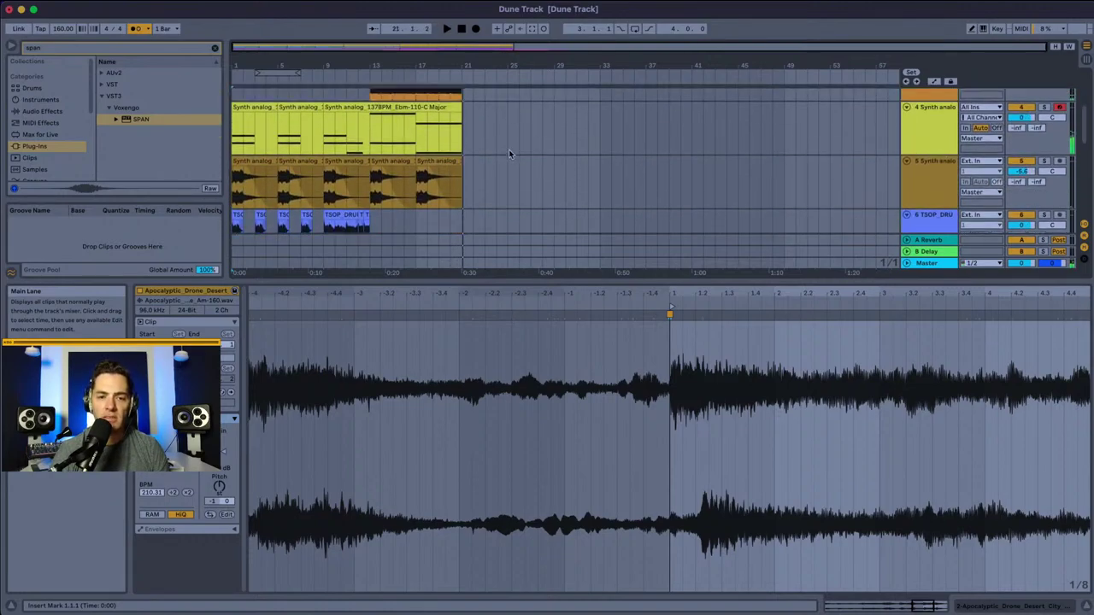
scroll(509, 148, "up", 3)
scroll(508, 151, "down", 5)
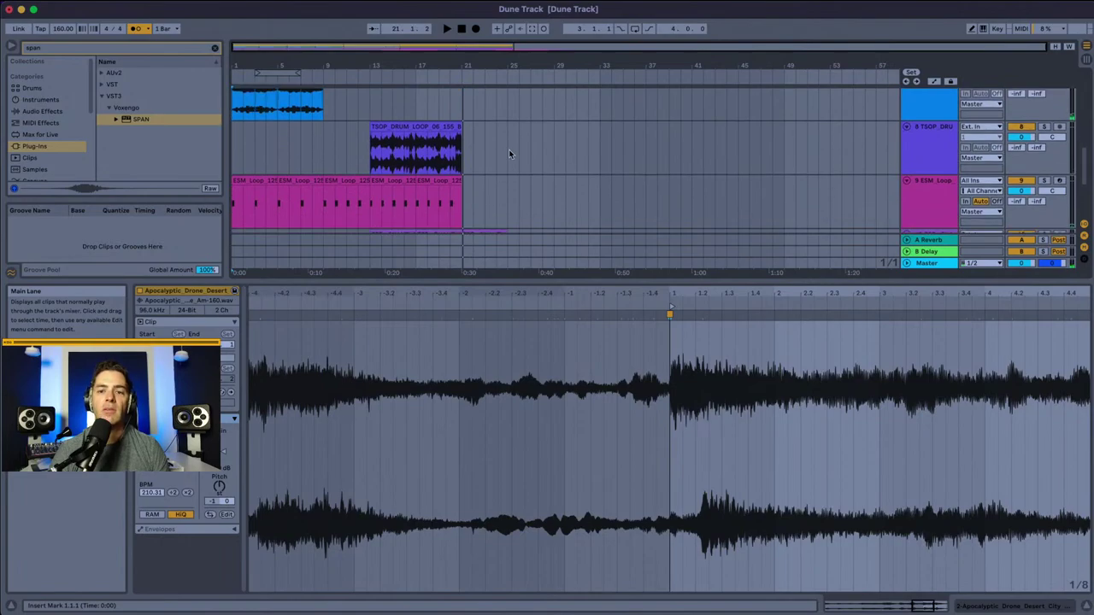
scroll(509, 151, "up", 8)
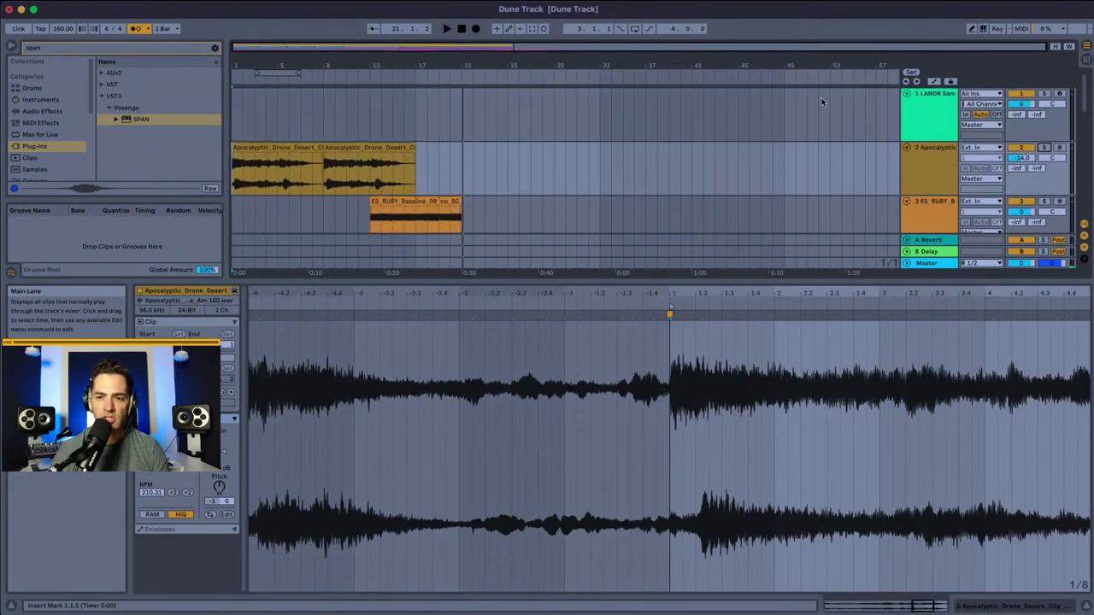
Step: Reopen LANDR Samples on its track and search the sample library for clocks
left_click(924, 110)
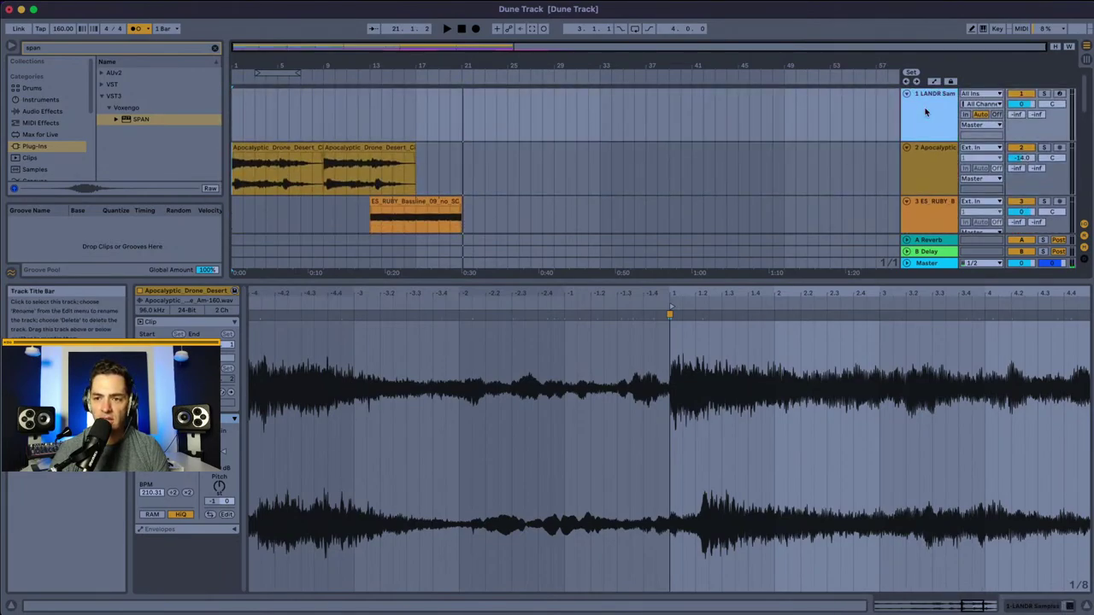
left_click(1035, 606)
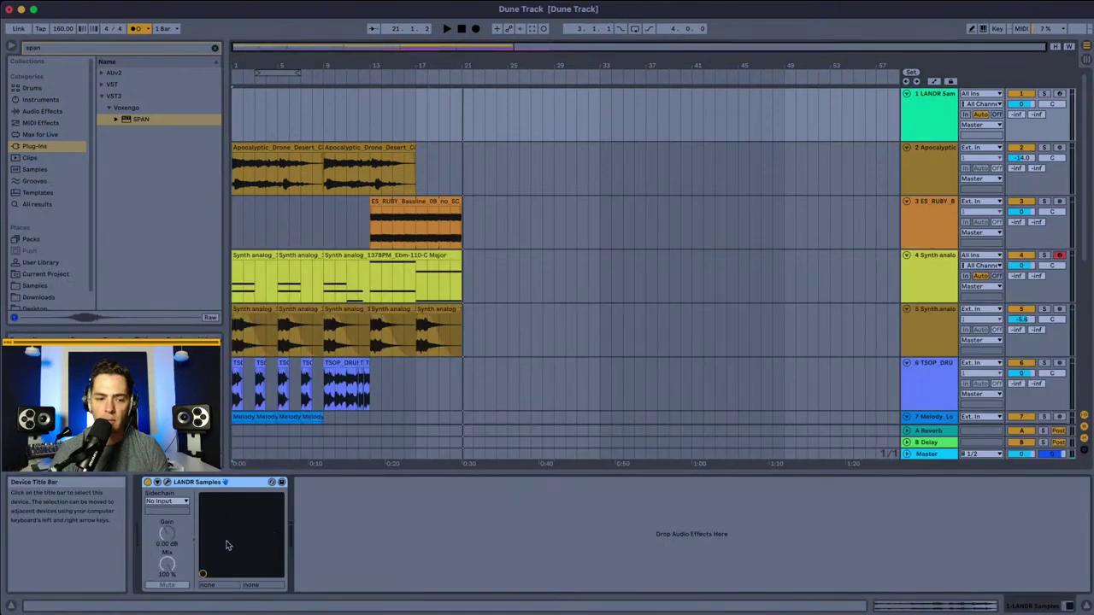
left_click(168, 482)
left_click(419, 244)
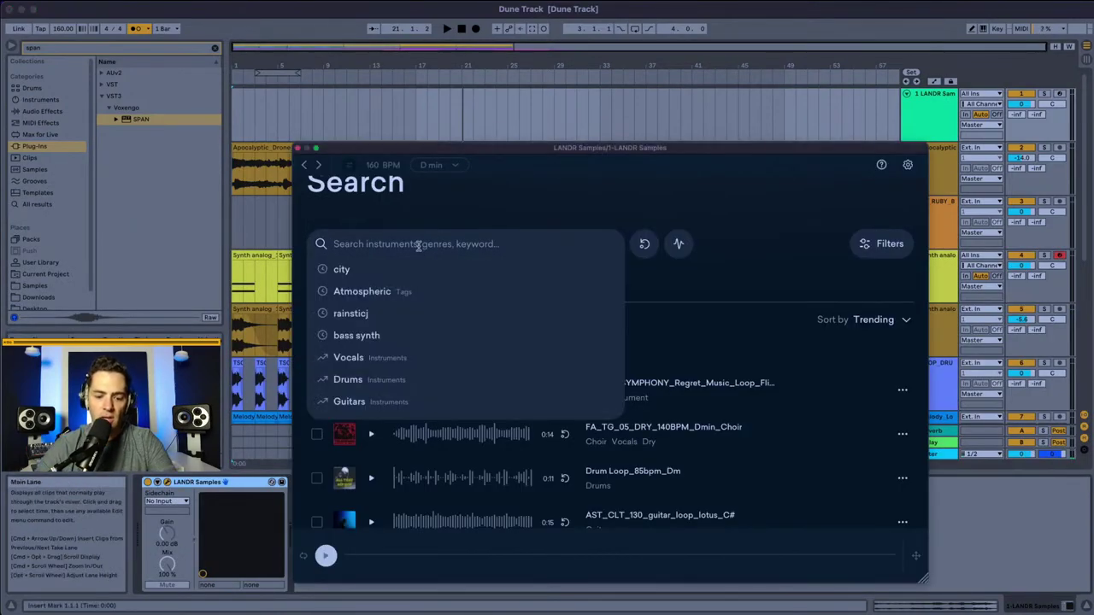
type("co")
key("BackSpace")
key("BackSpace")
type("clocks")
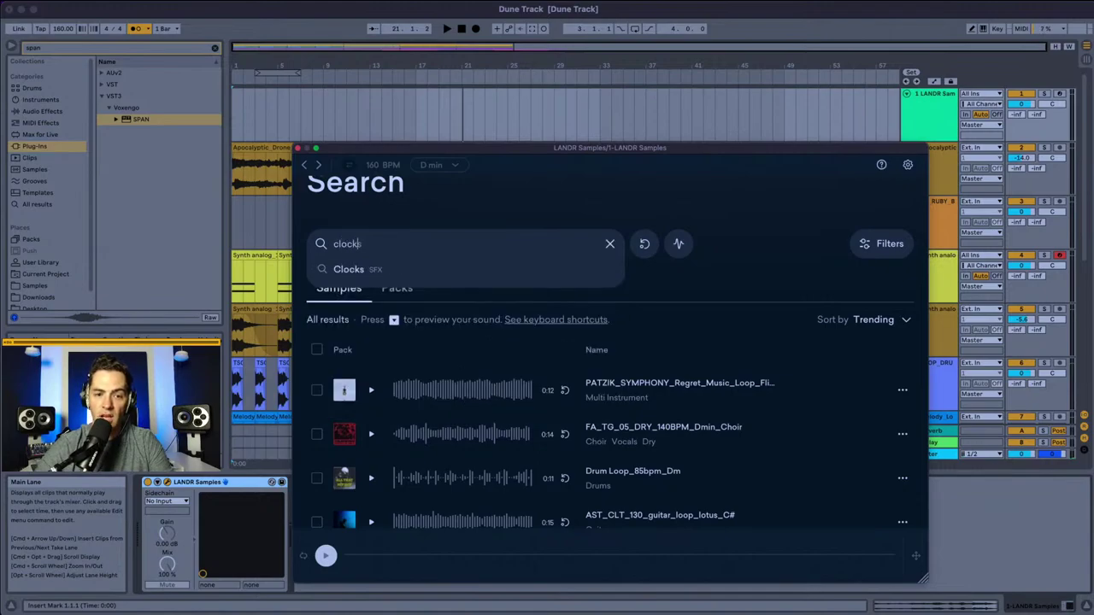
key("Return")
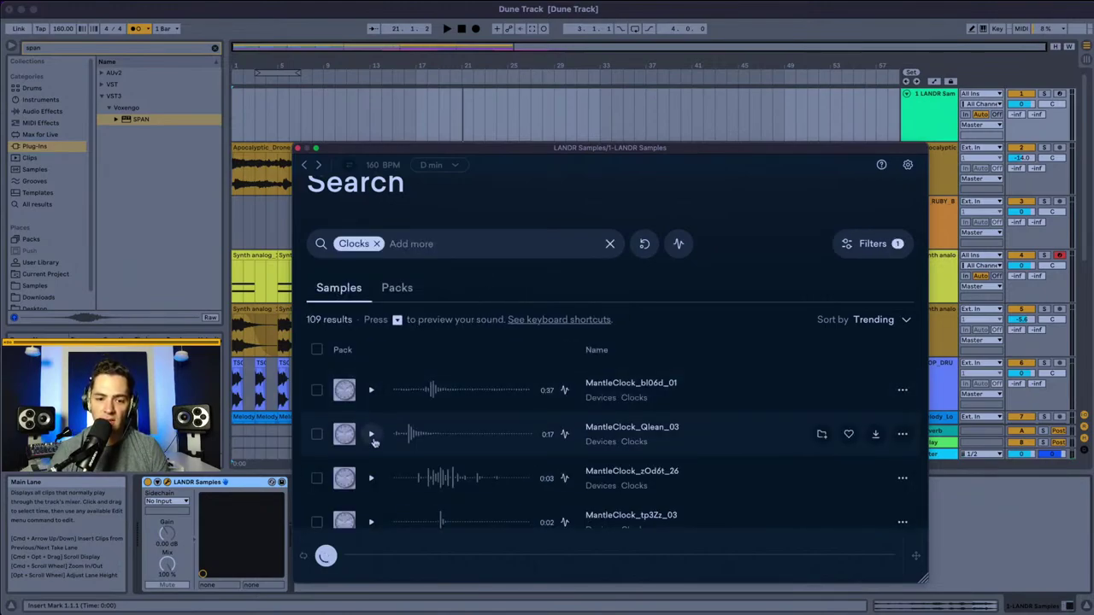
Step: Audition the first MantleClock samples in the clock search results, including Qlean_03, zOd6t_26, tp3Zz_03 and zOd6t_27
left_click(371, 435)
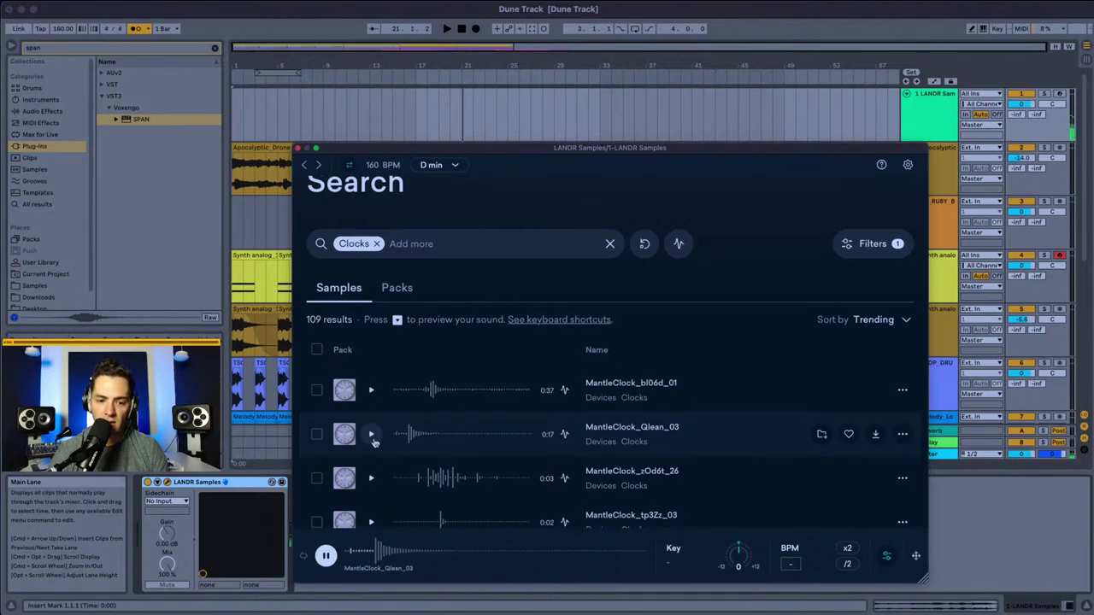
left_click(371, 479)
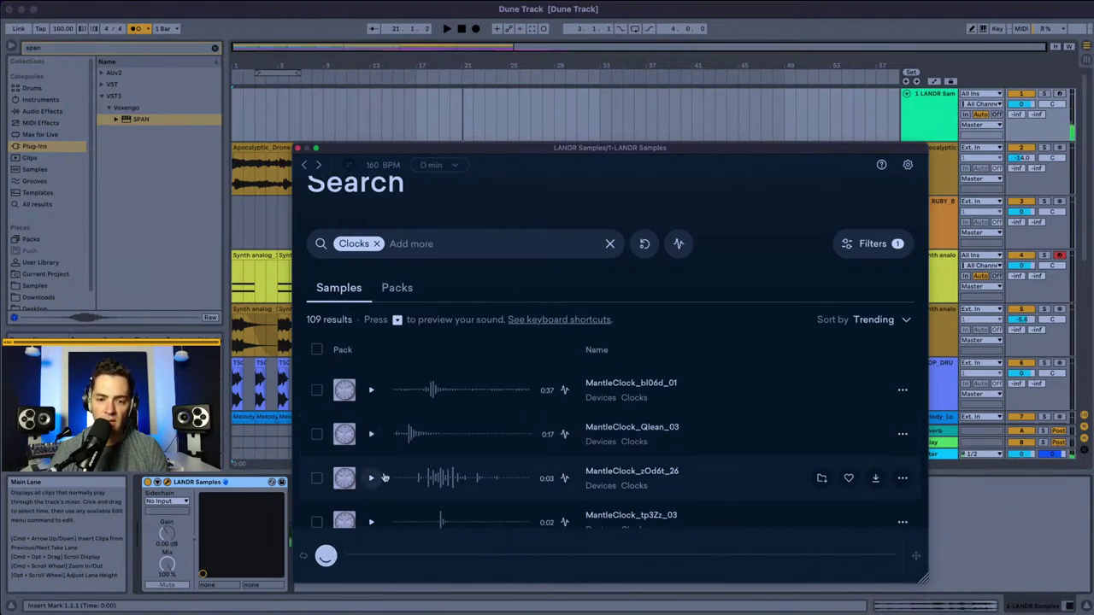
scroll(456, 427, "down", 3)
scroll(457, 427, "down", 1)
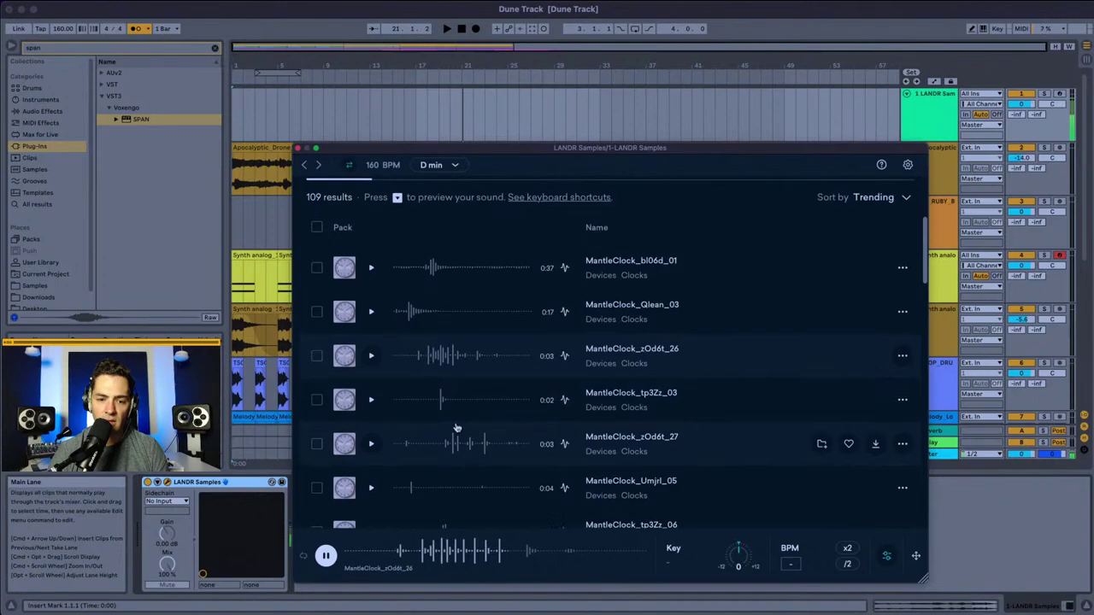
left_click(372, 401)
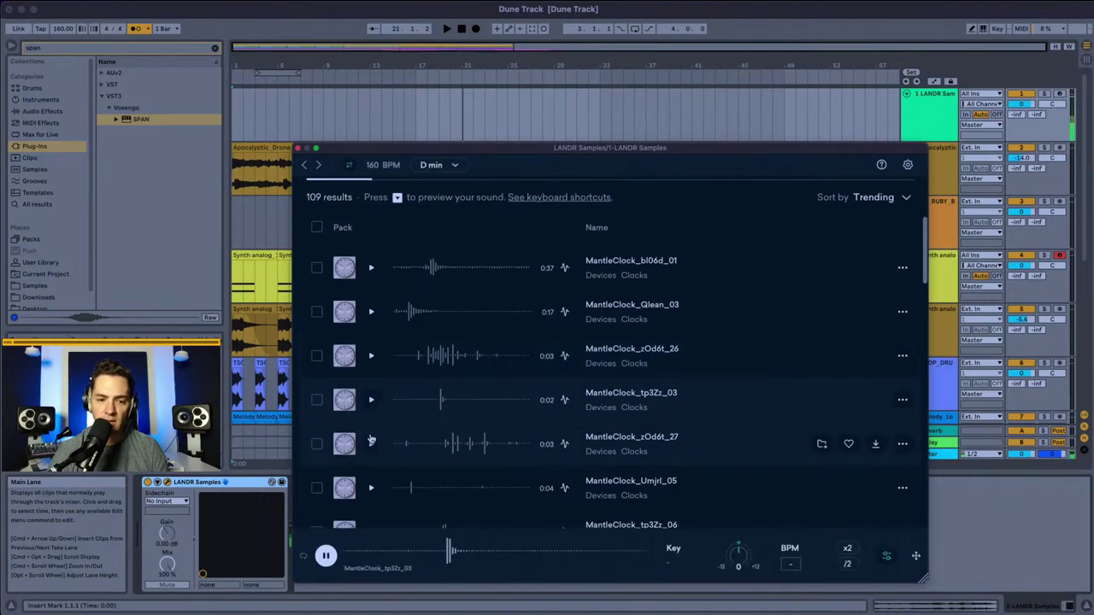
left_click(370, 442)
scroll(446, 386, "down", 4)
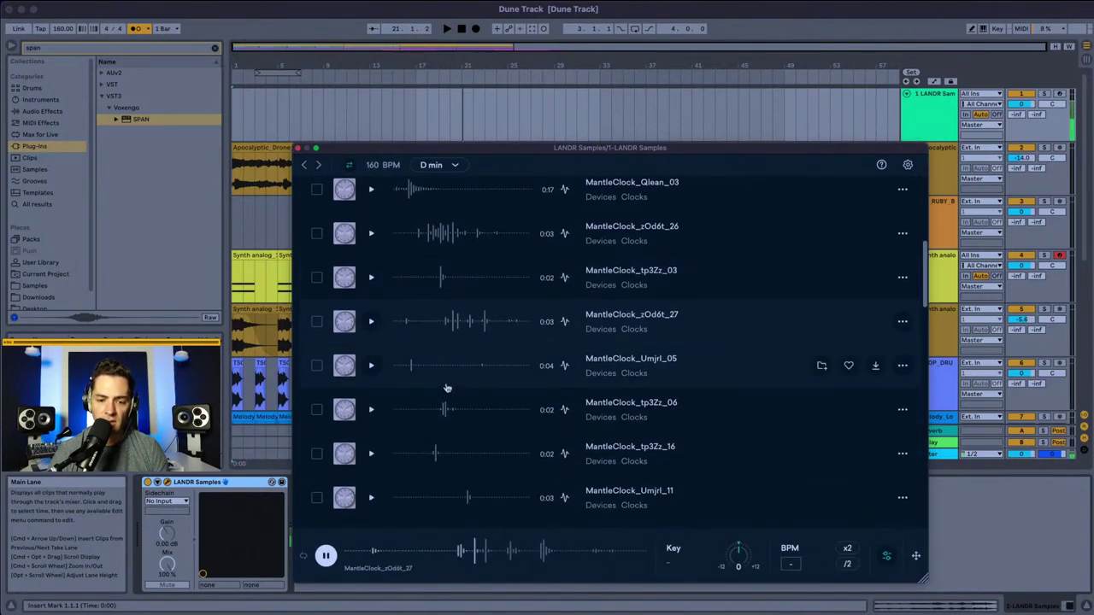
scroll(408, 386, "down", 5)
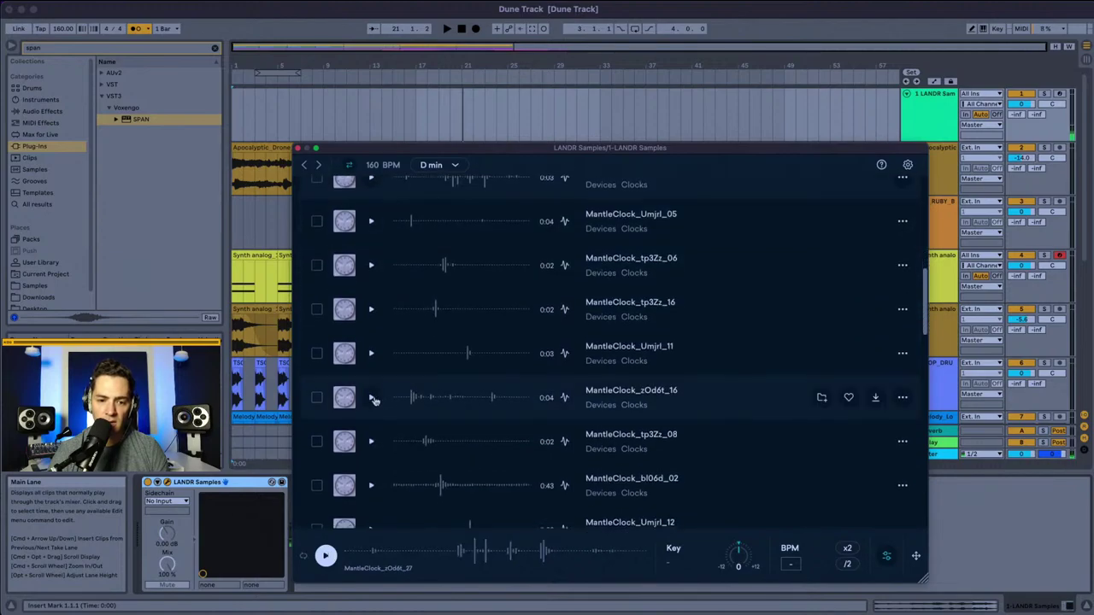
Step: Audition clock samples further down the results, including MantleClock zOd6t_16, zOd6t_18 and zOd6t_29
left_click(370, 387)
scroll(372, 400, "down", 1)
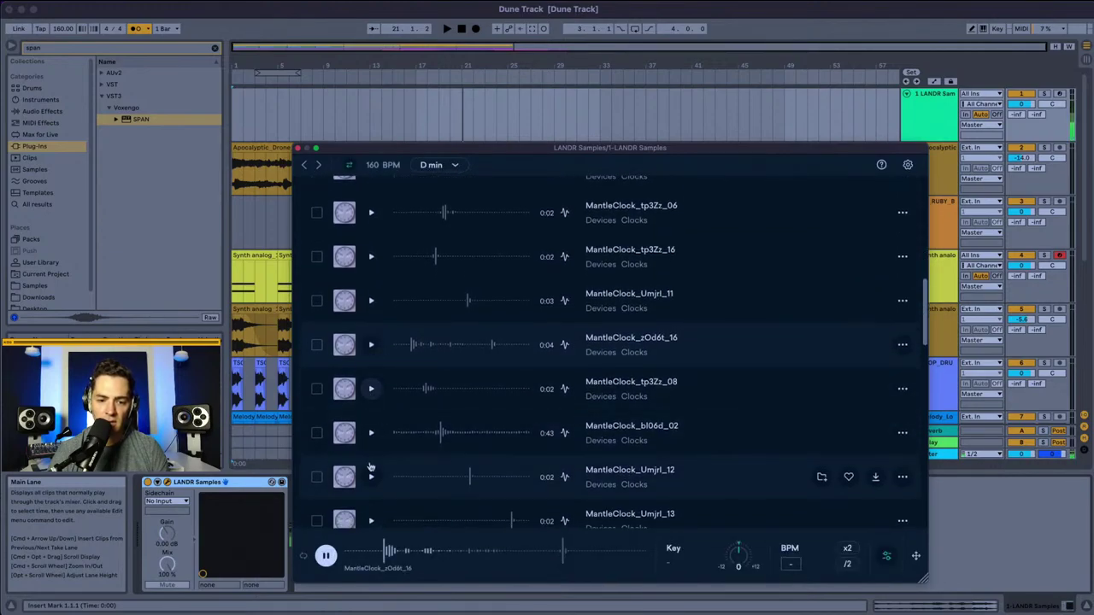
scroll(371, 444, "down", 5)
left_click(371, 440)
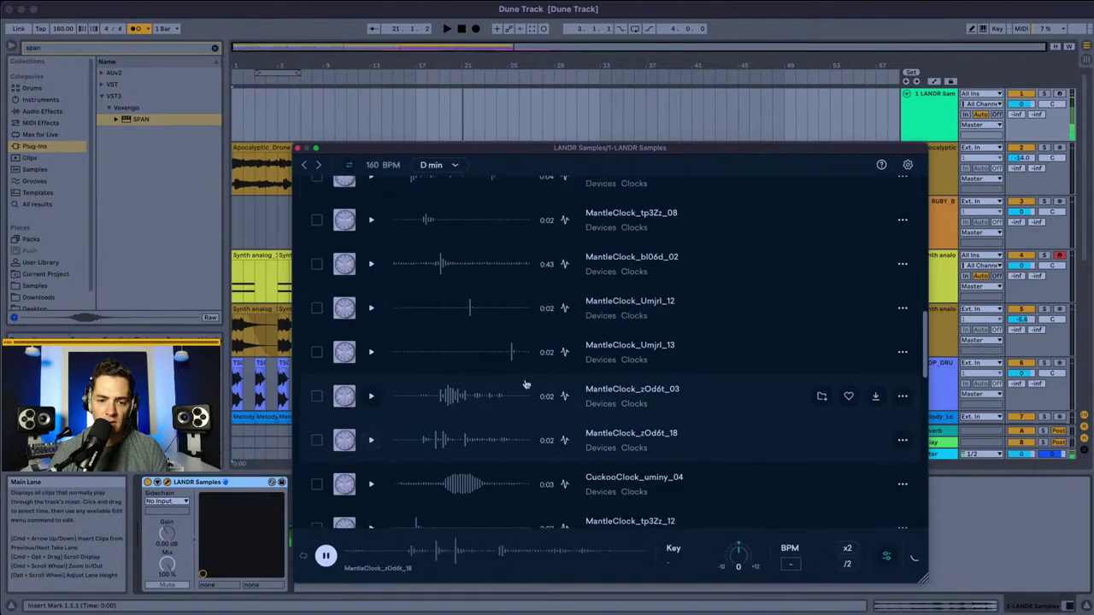
scroll(526, 385, "down", 3)
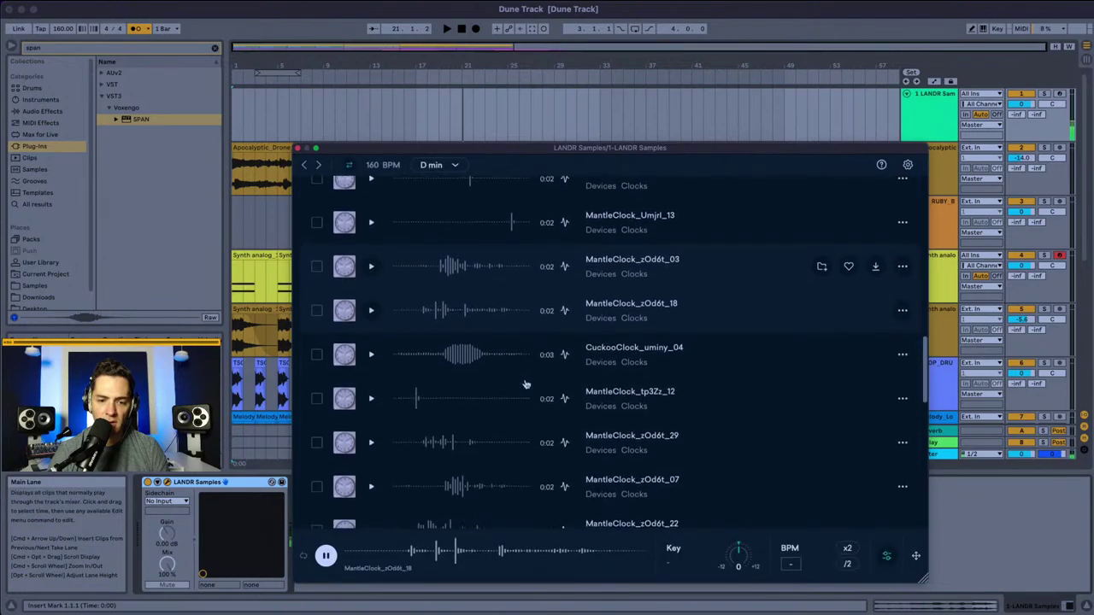
left_click(371, 442)
scroll(505, 393, "down", 2)
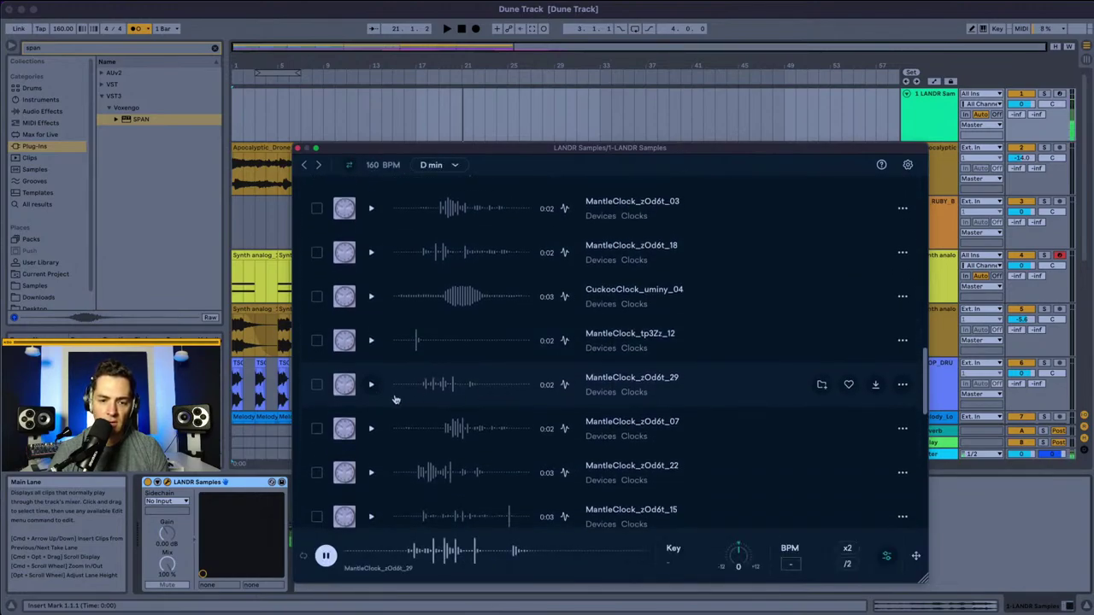
scroll(368, 341, "down", 4)
scroll(366, 324, "up", 15)
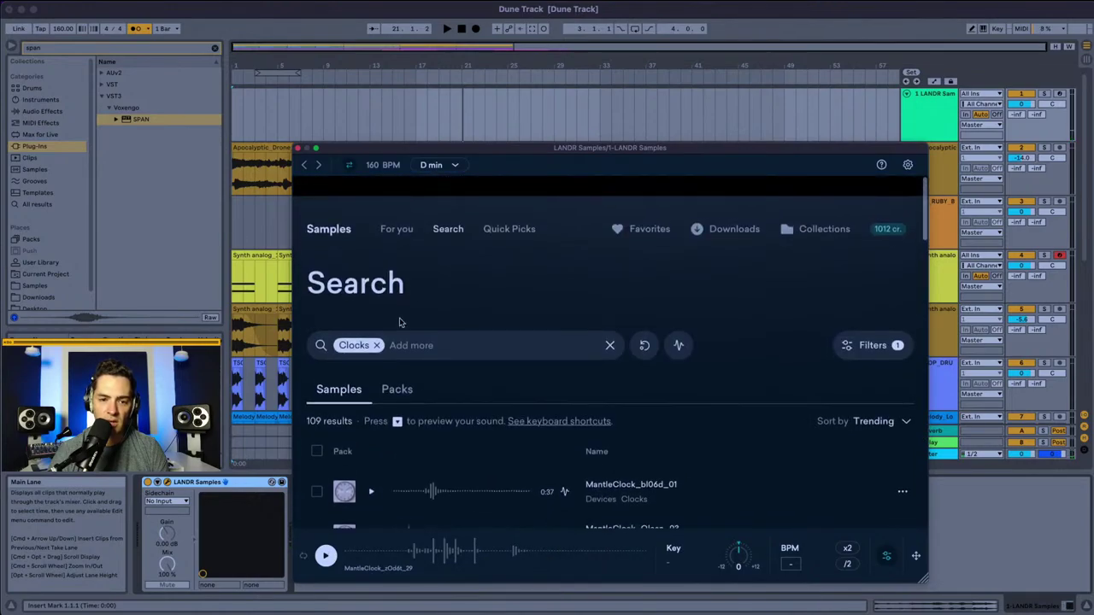
Step: Replace the Clocks search term with "tick tock" and preview the Tick_Tock sample
left_click(376, 325)
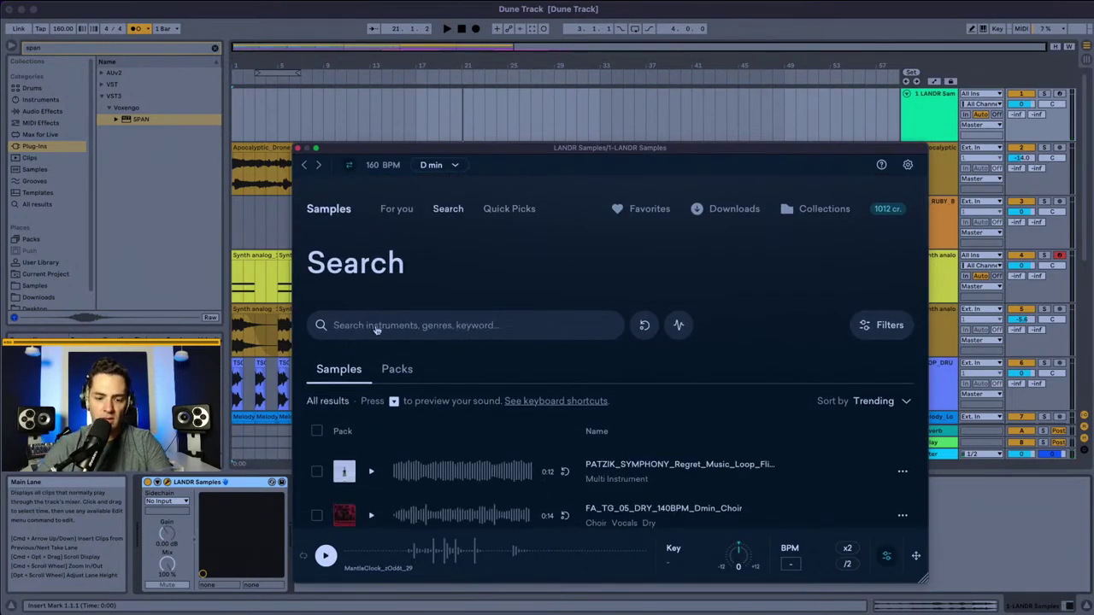
left_click(381, 326)
type("tick tock")
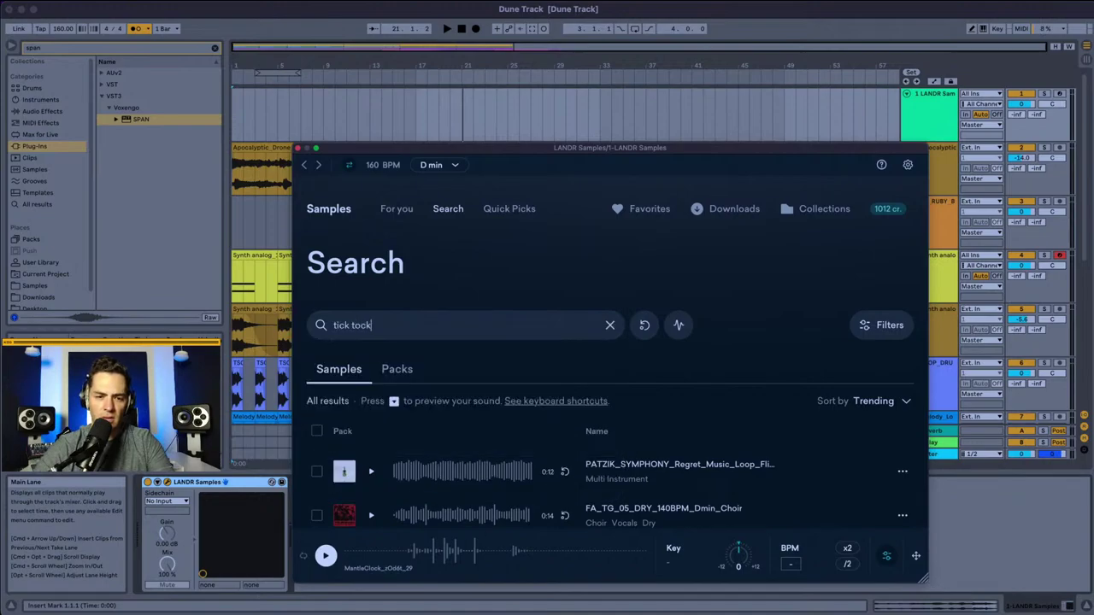
key("Return")
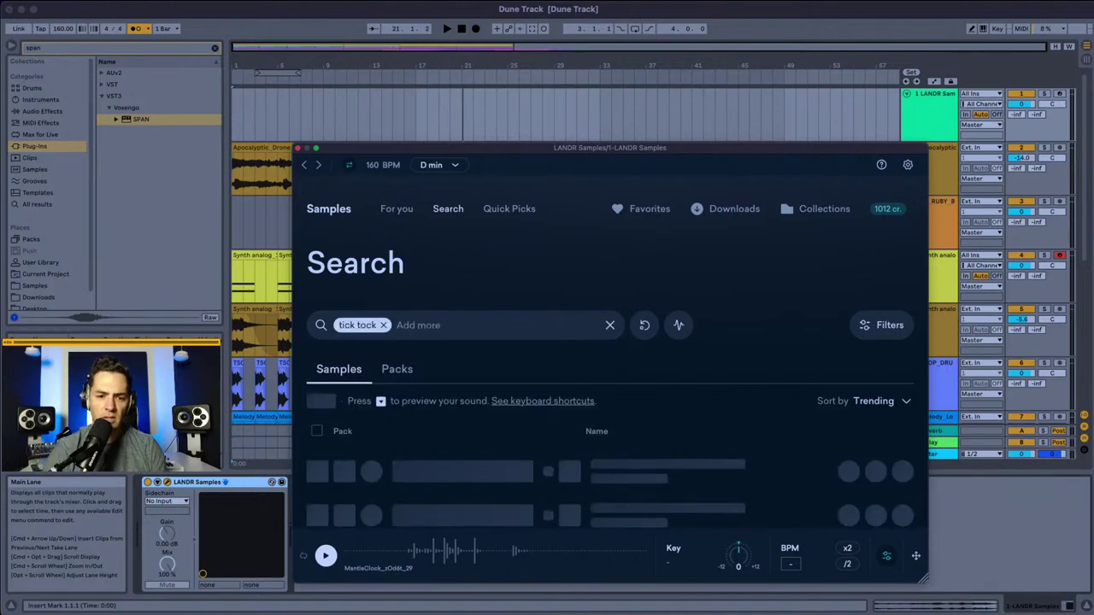
left_click(372, 475)
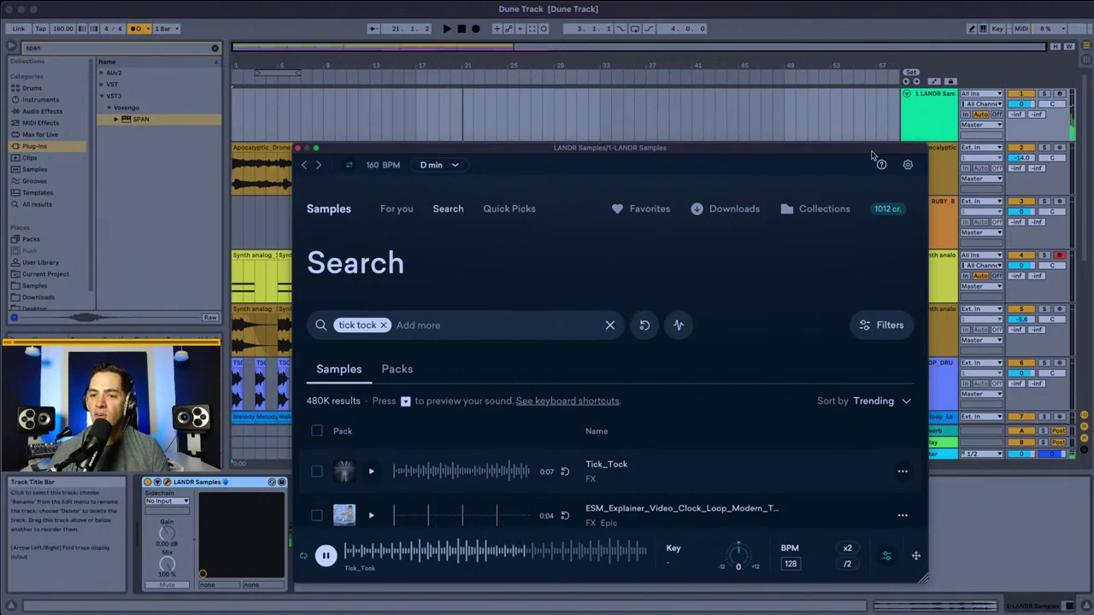
Step: Insert a new audio track directly below the LANDR Samples track, keeping the sample browser window open
left_click_drag(872, 160, 758, 329)
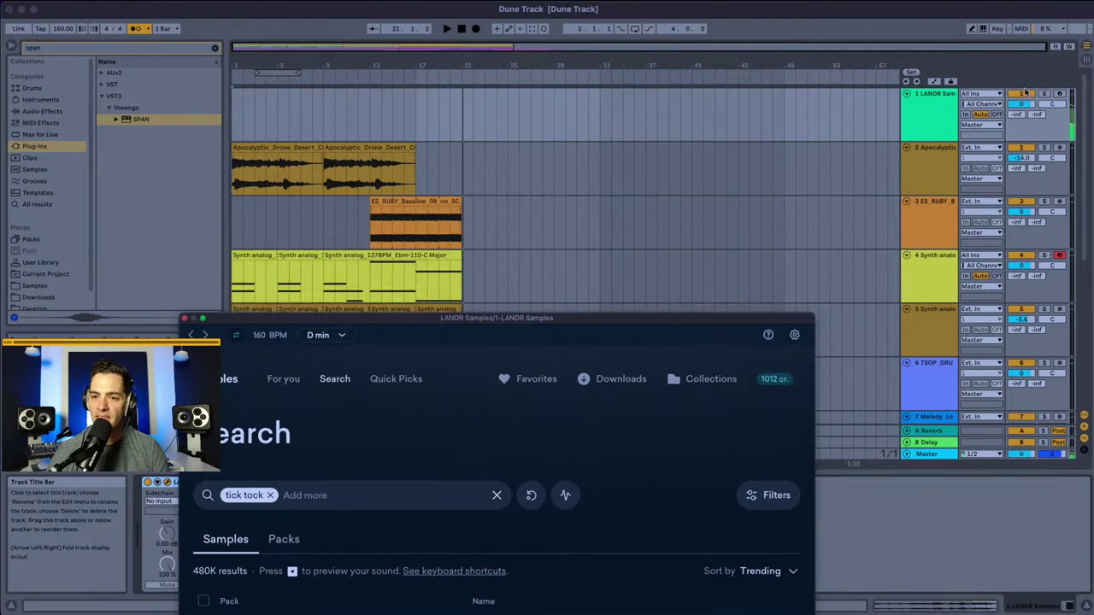
left_click(945, 125)
key("super+t")
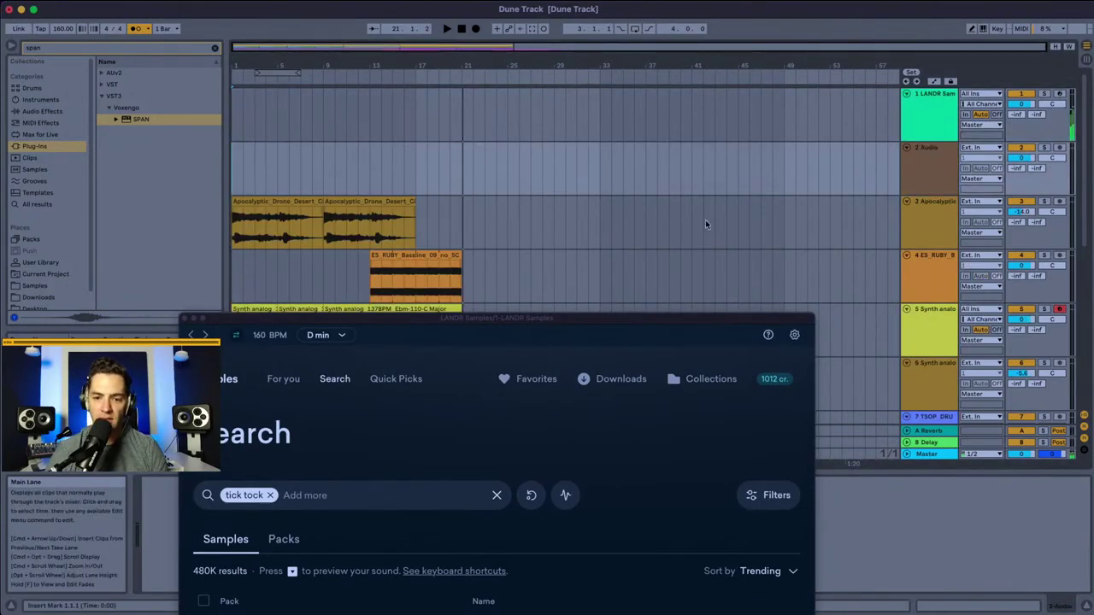
left_click_drag(582, 319, 779, 94)
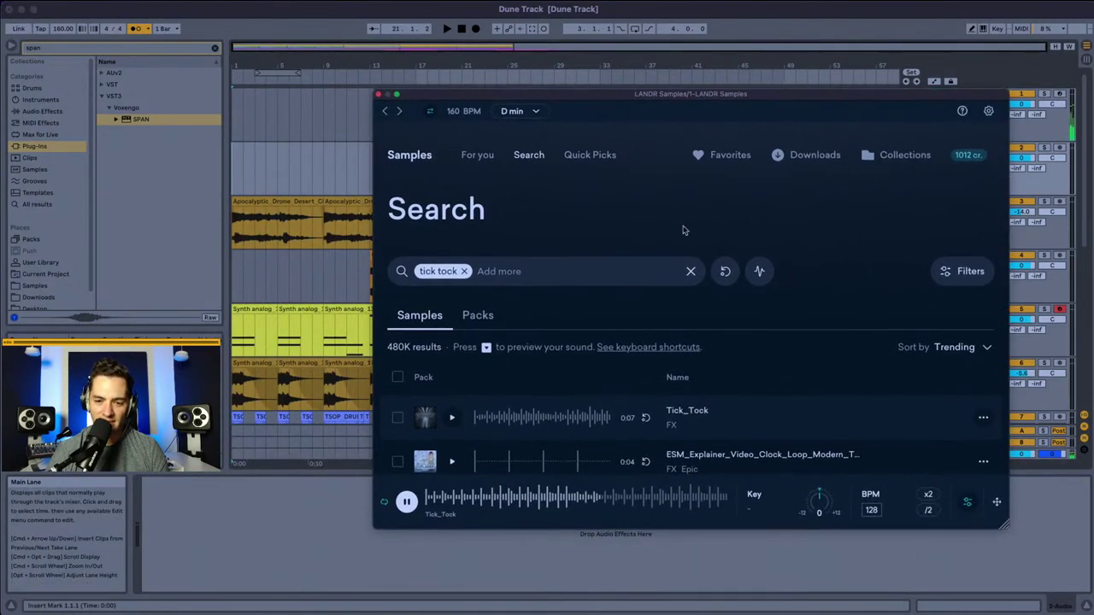
Step: Audition the other tick tock results against Tick_Tock, and place Tick_Tock at bar 1 on the new audio track
scroll(594, 341, "down", 3)
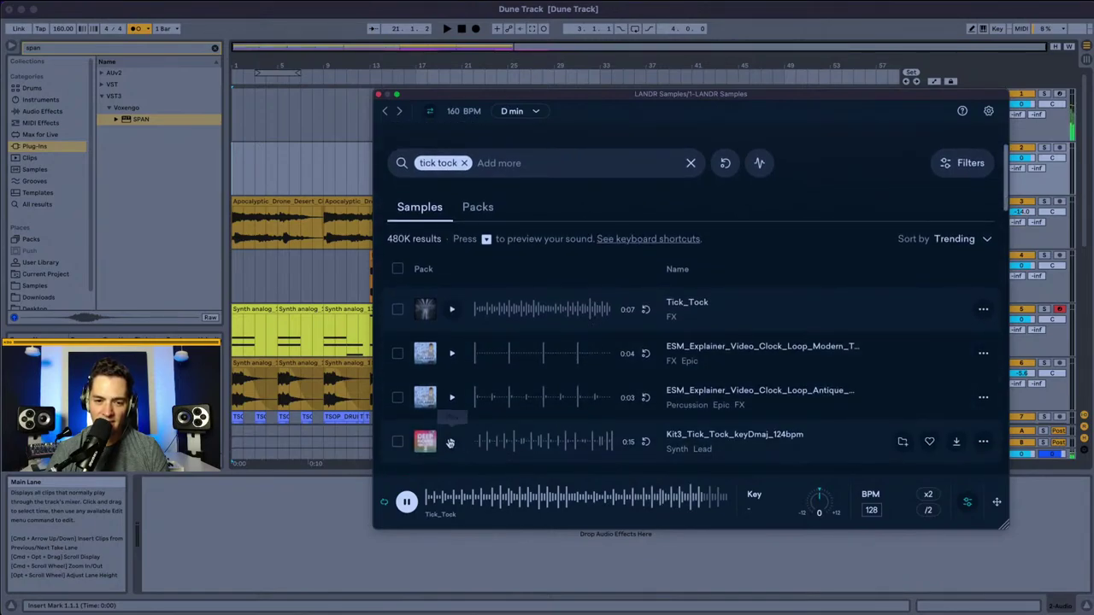
left_click(451, 441)
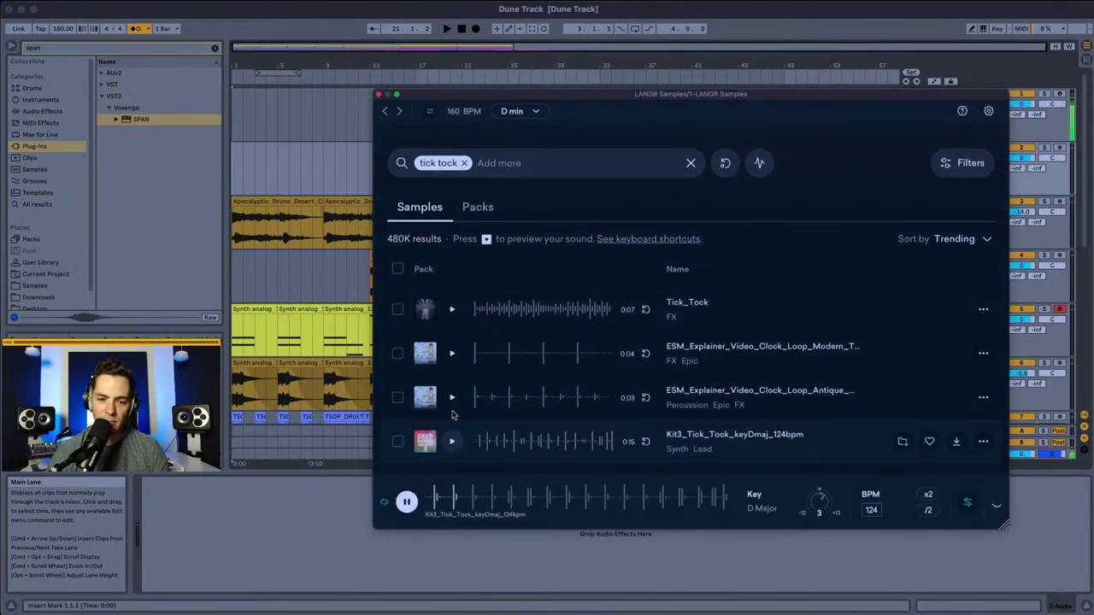
left_click(453, 398)
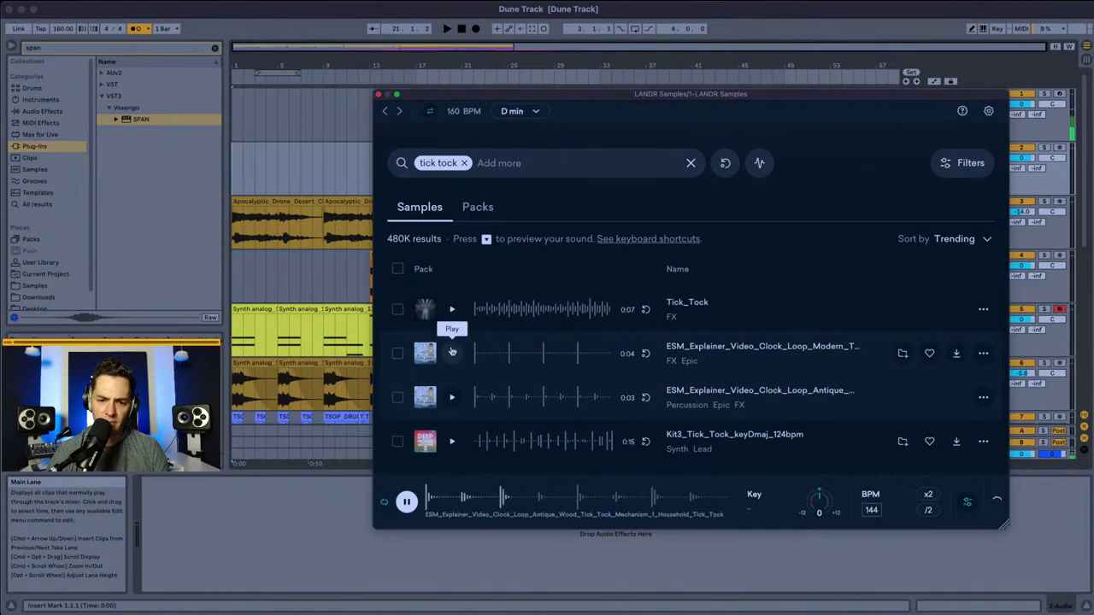
left_click(453, 354)
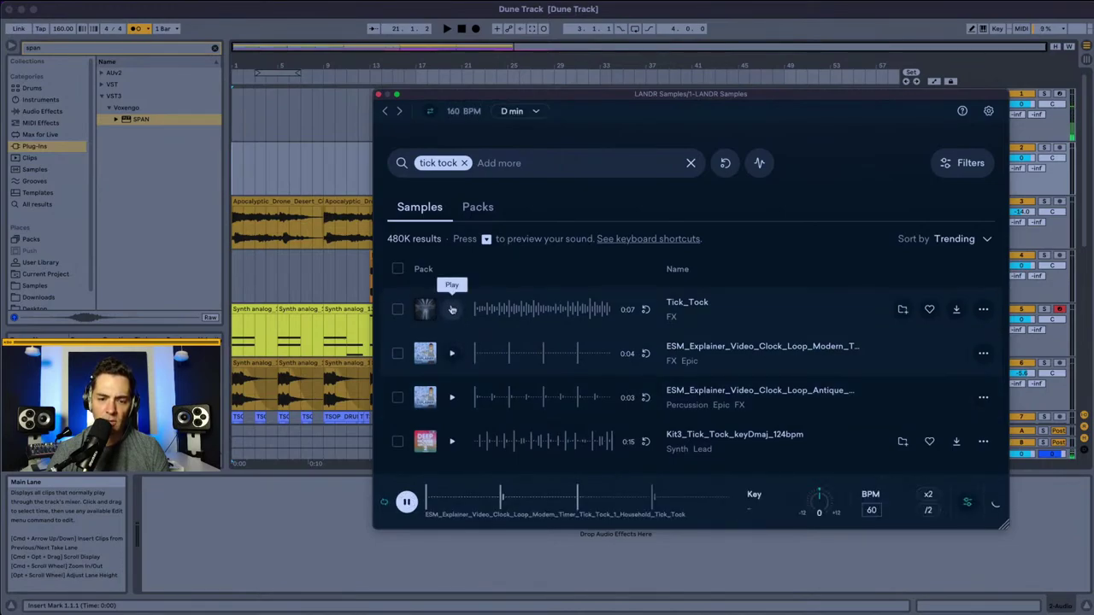
left_click(452, 309)
left_click_drag(502, 494, 233, 163)
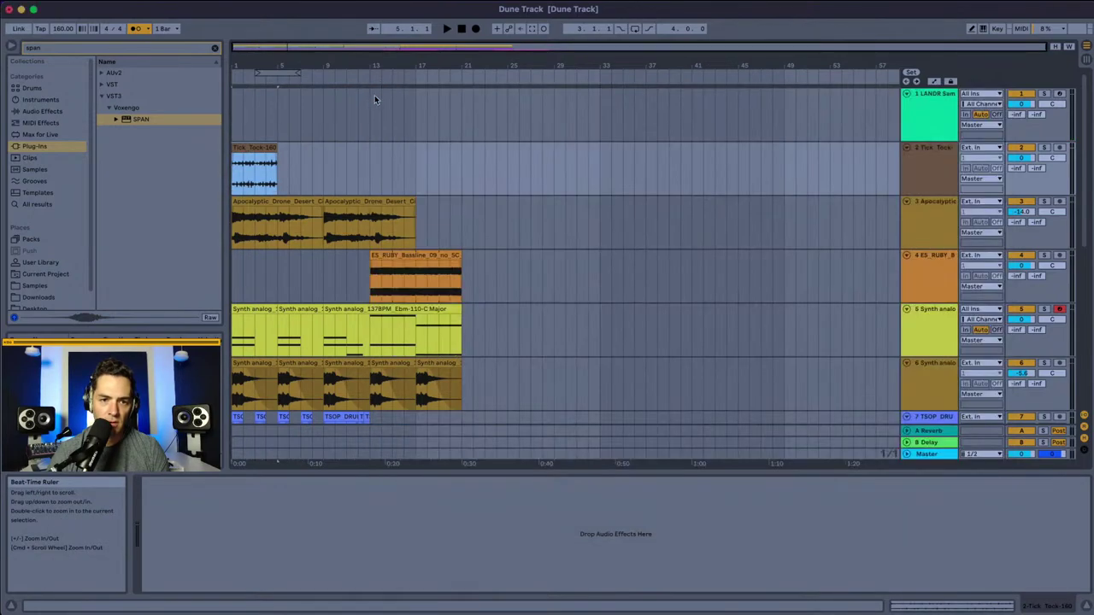
left_click(378, 94)
Step: Play the arrangement from bar 1 and lower the Tick Tock track's volume to -7.6 dB
left_click(250, 65)
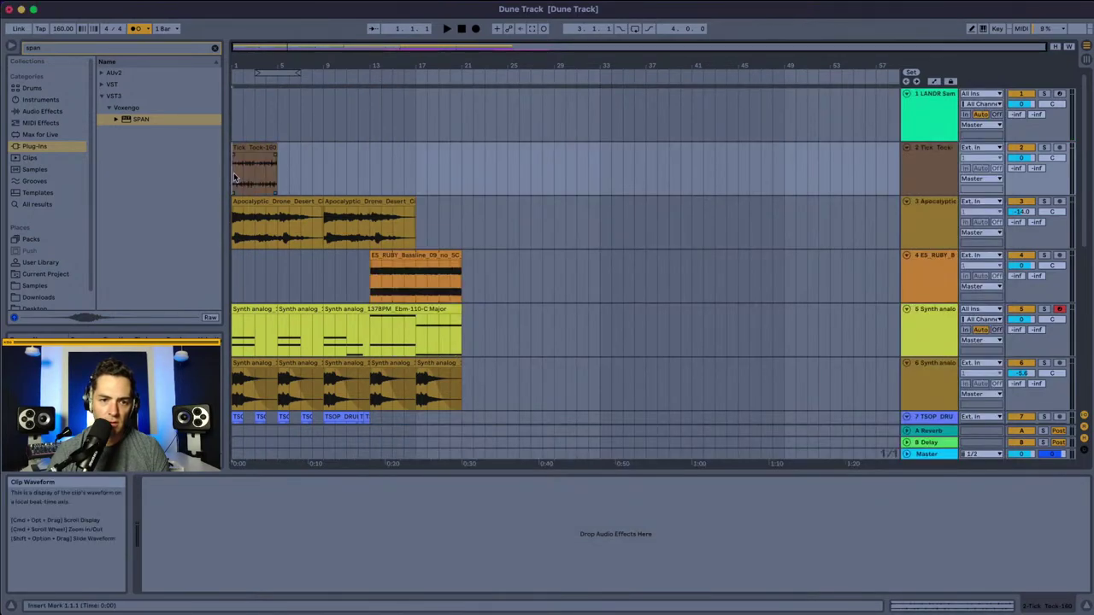
left_click_drag(250, 65, 252, 115)
left_click_drag(1021, 157, 1021, 171)
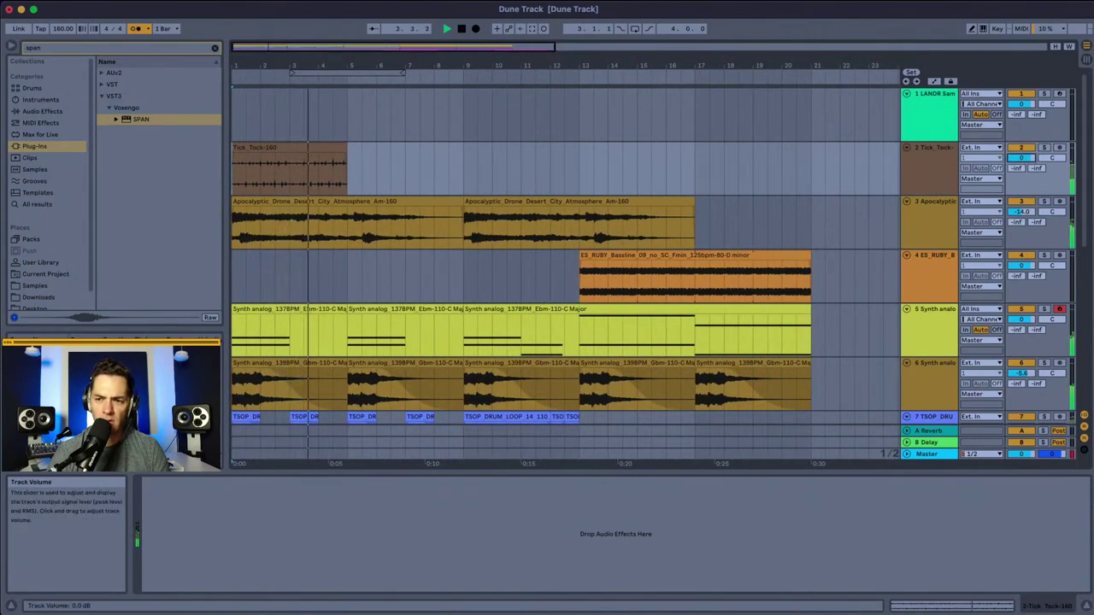
key("space")
key("space")
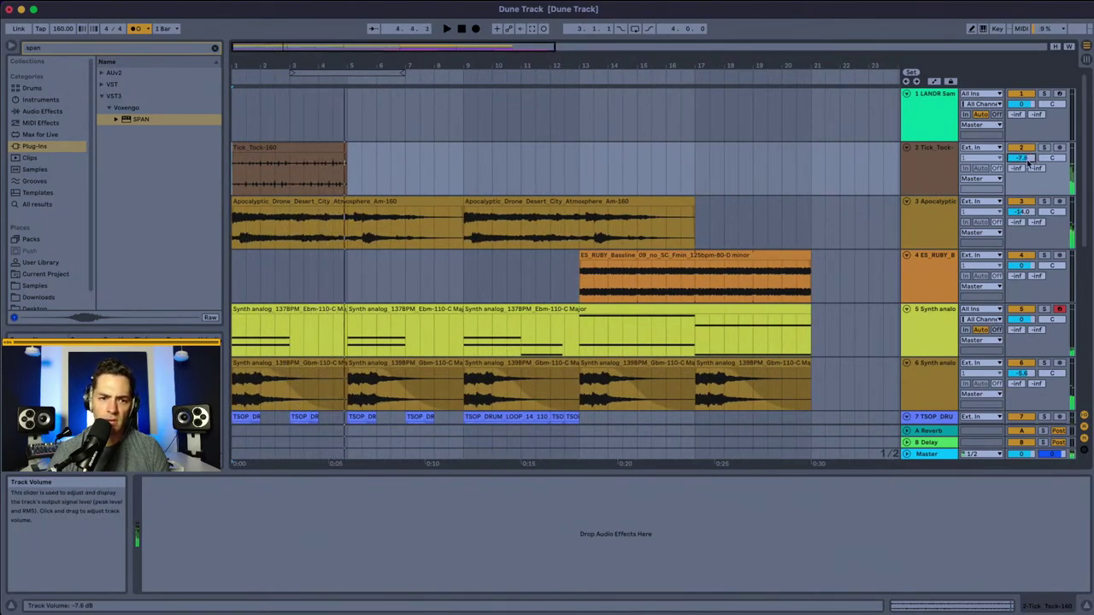
key("space")
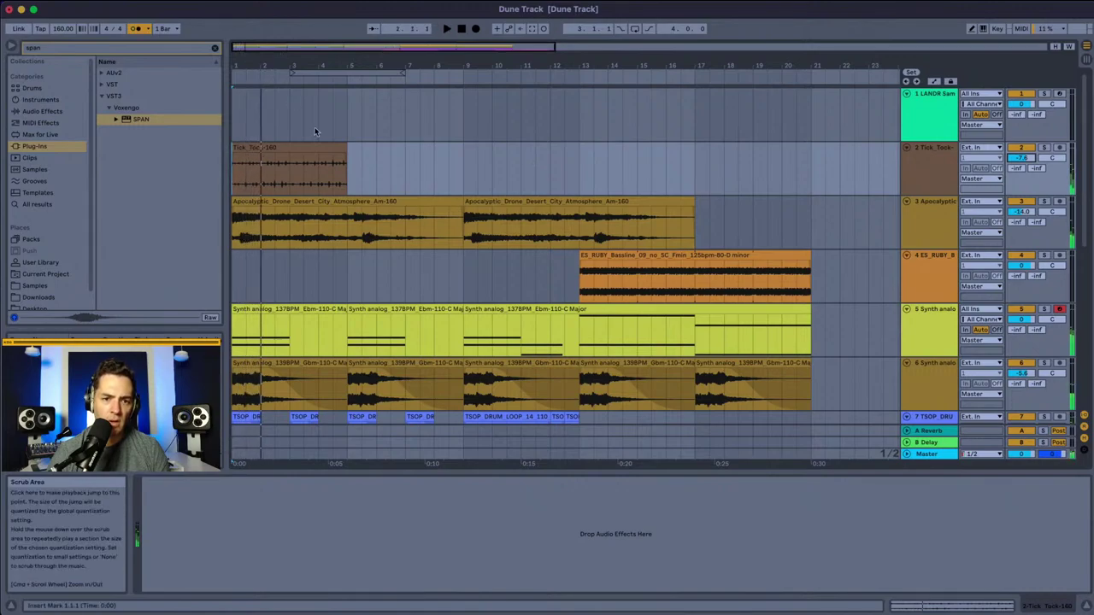
Step: Shorten the Tick Tock clip to one bar, ending at bar 2, and play it from the start
left_click_drag(347, 149, 260, 148)
left_click(237, 168)
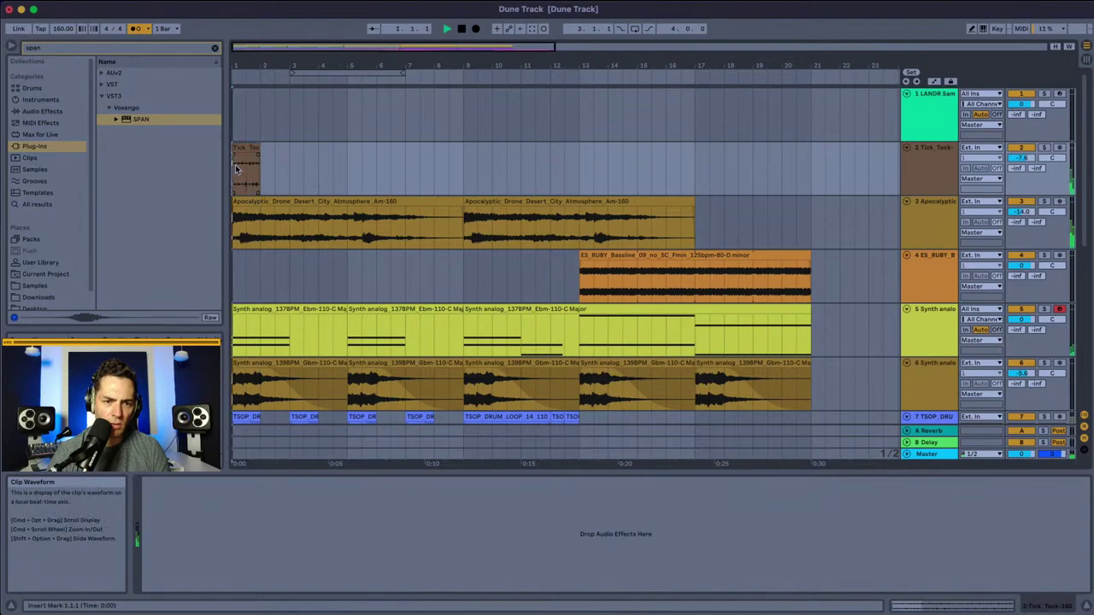
key("space")
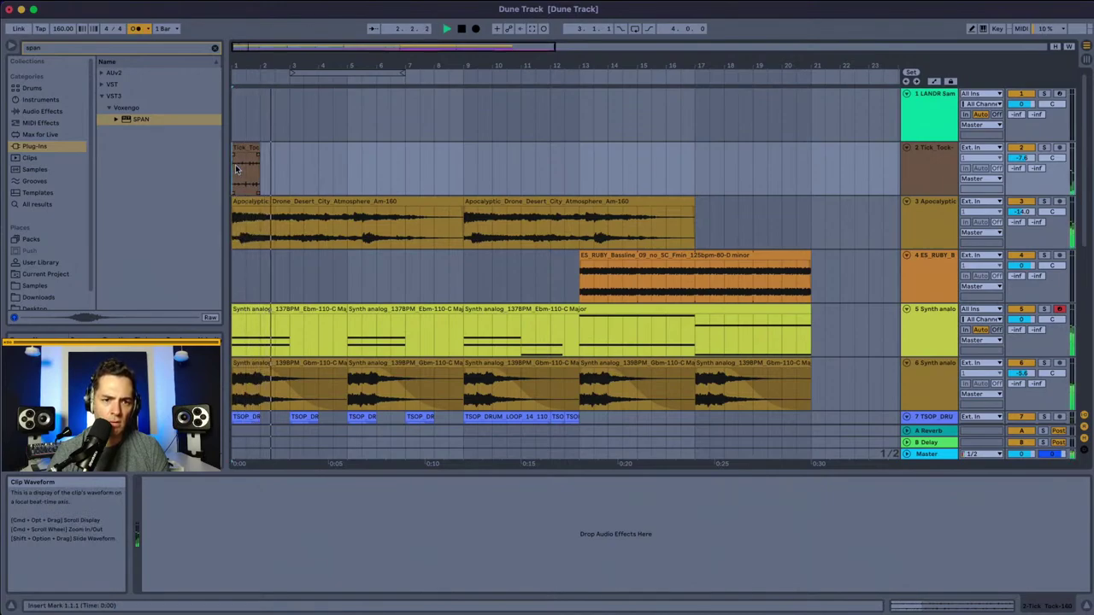
Step: Duplicate the one-bar Tick Tock clip and move the copy to bar 3
left_click(246, 144)
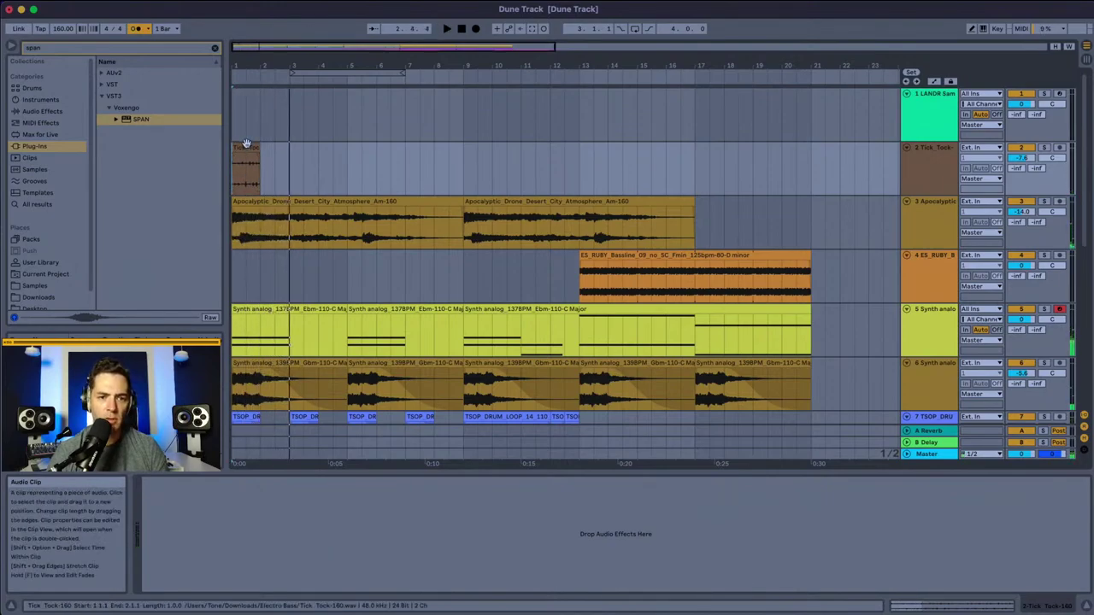
left_click(246, 144)
key("super+d")
left_click_drag(270, 146, 299, 145)
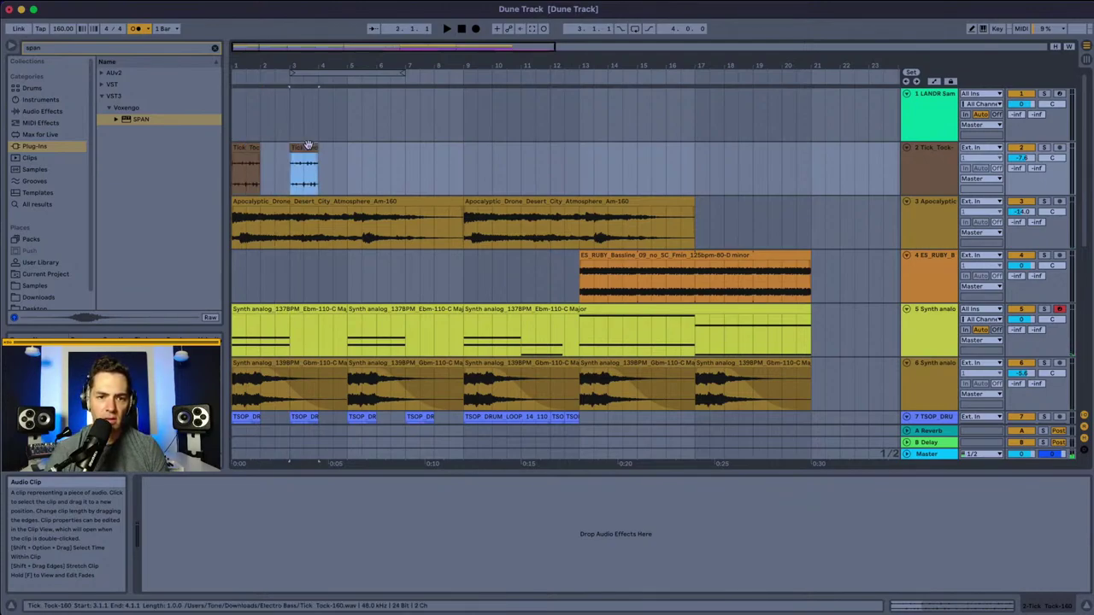
Step: Lower the Tick Tock track's volume to -10.2 dB and play both clips in the mix
left_click(1021, 158)
key("space")
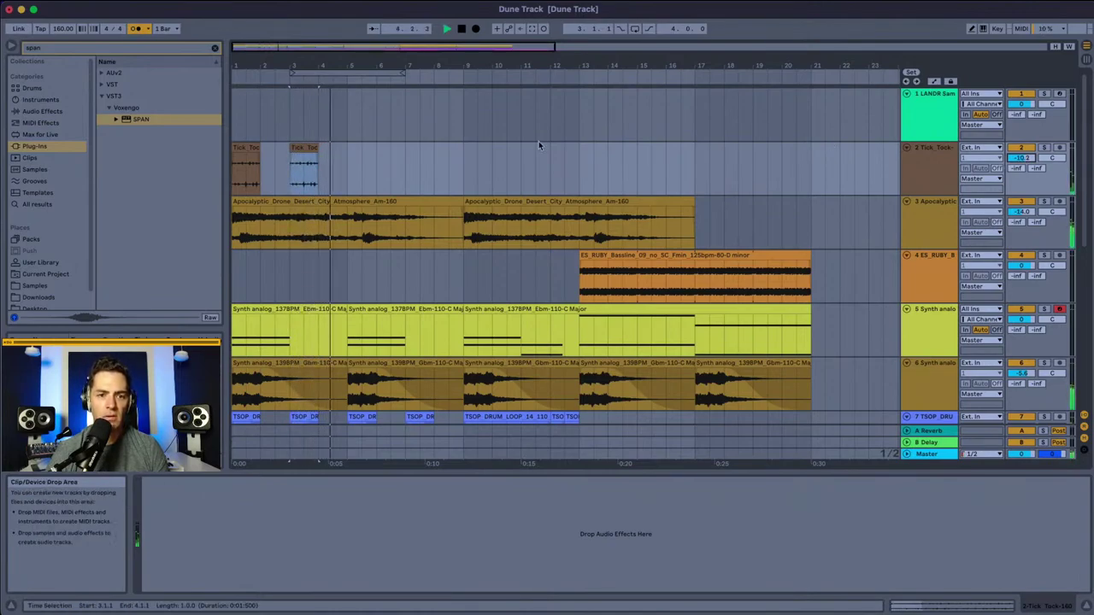
key("space")
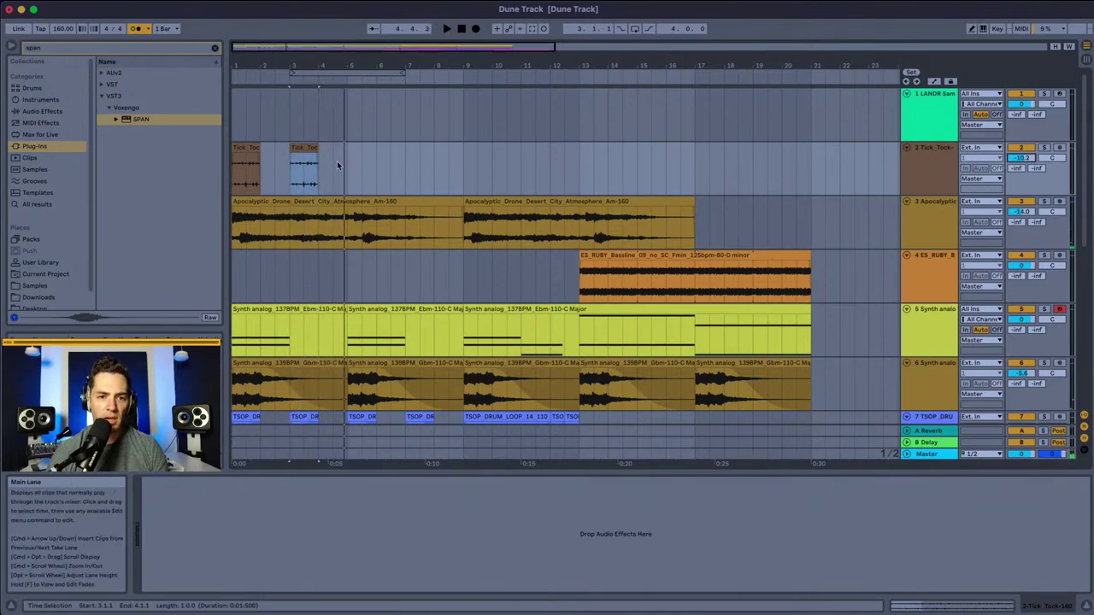
Step: Select the first four bars of the Tick Tock track with both clips and move them to start at bar 5
left_click_drag(341, 166, 241, 167)
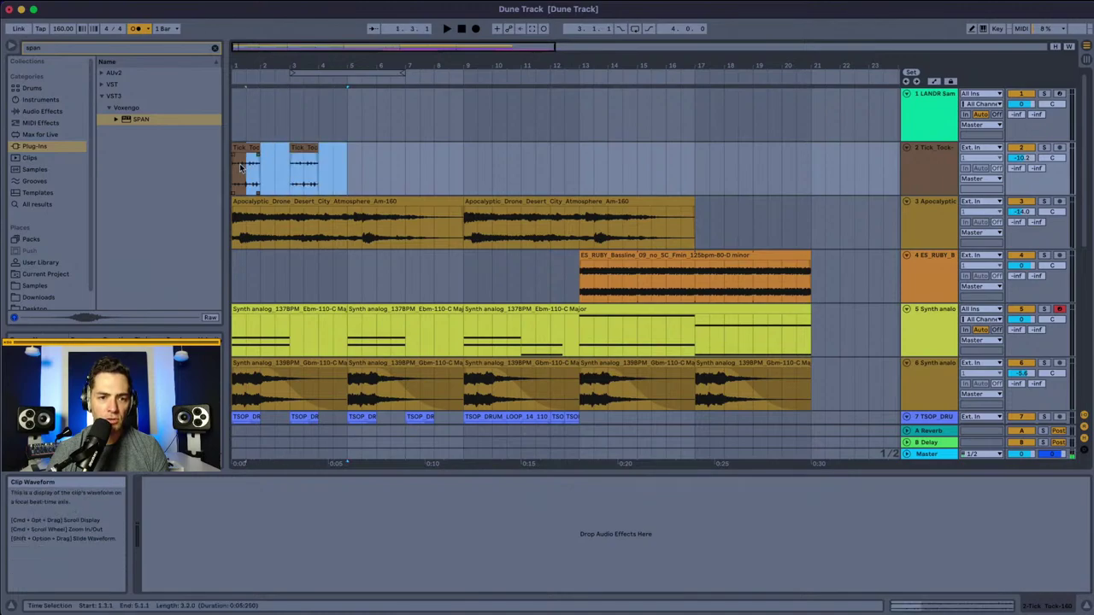
left_click_drag(306, 149, 363, 159)
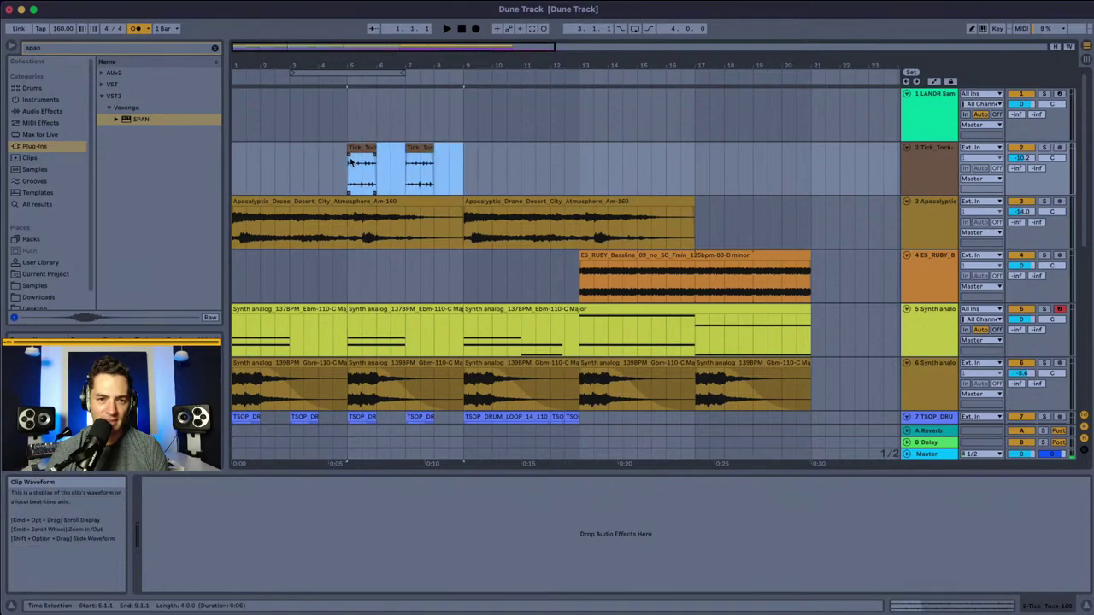
Step: Play the Tick Tock clips from bar 5, and move the four-bar section holding both clips to start at bar 9
left_click(352, 152)
key("space")
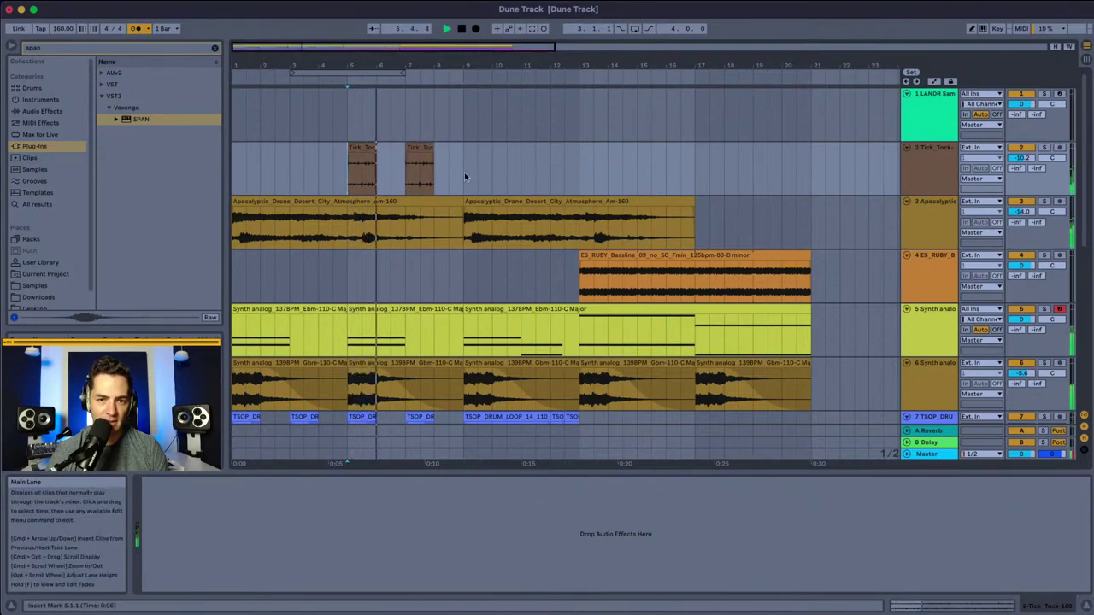
left_click_drag(464, 172, 348, 171)
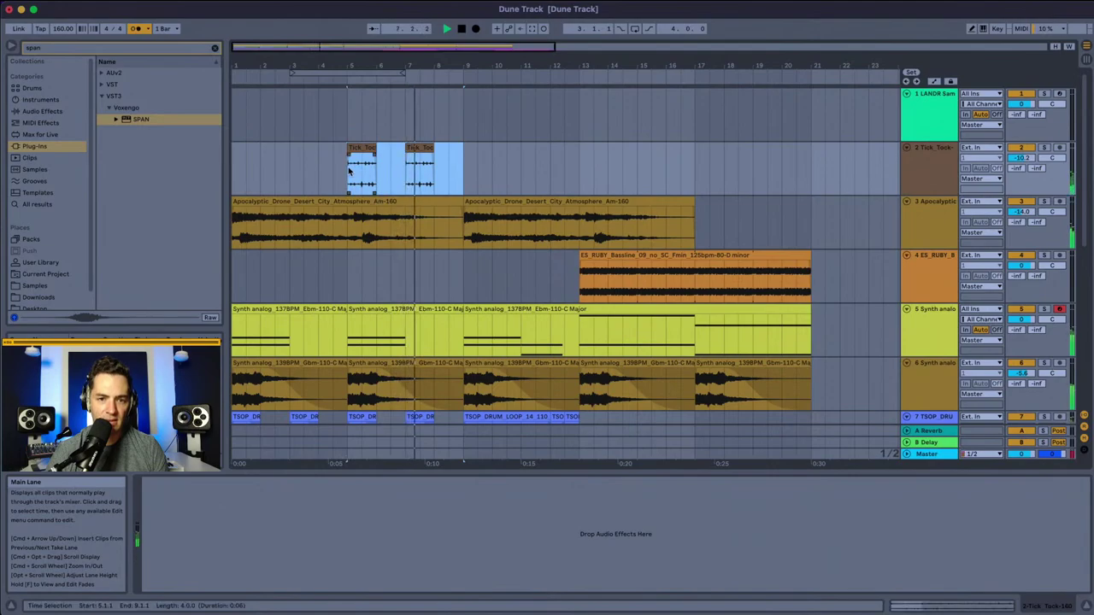
key("super+d")
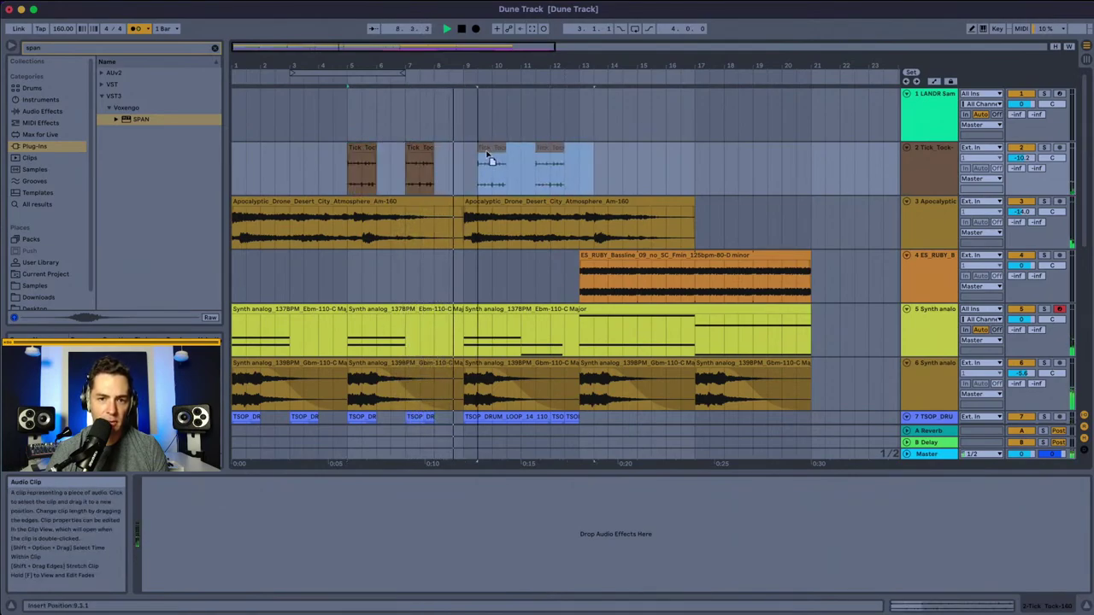
left_click(537, 147)
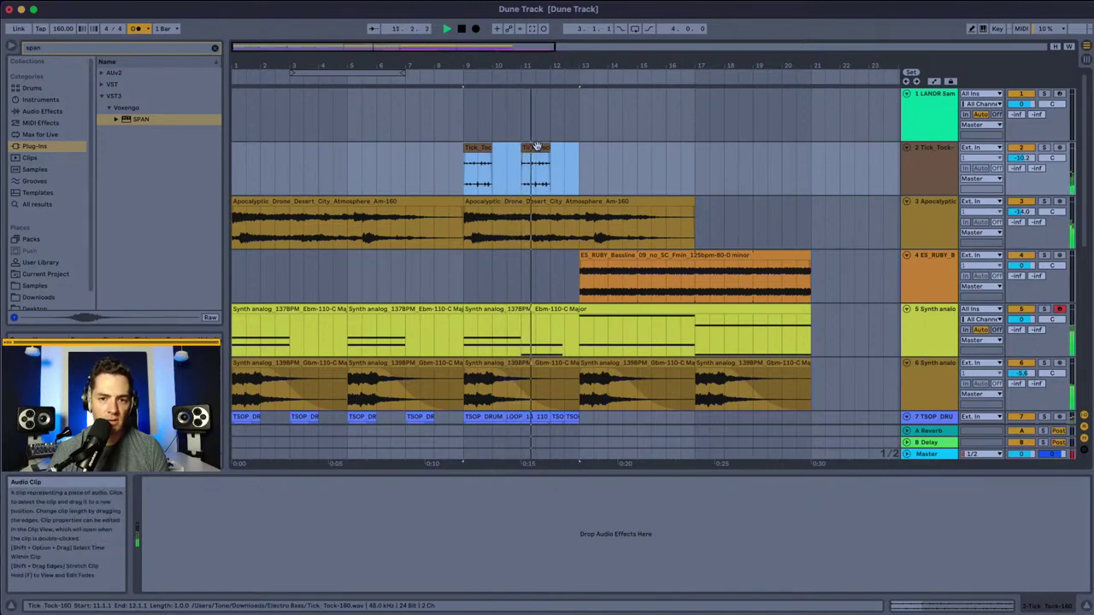
left_click(537, 147)
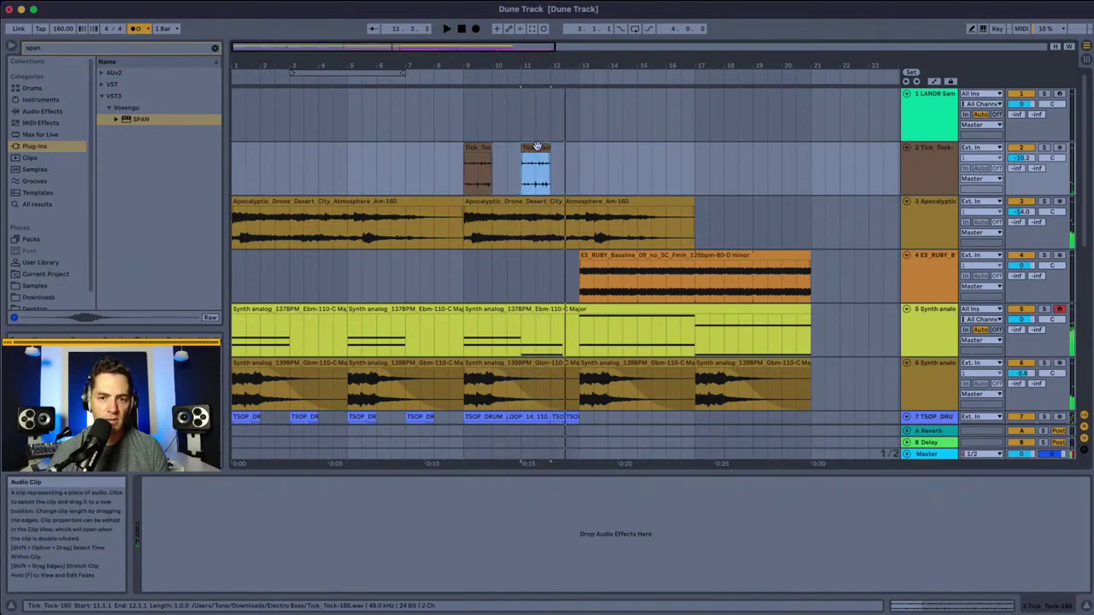
Step: Rearrange the Tick Tock track to one clip at bar 5 and one at bar 9, extending the latter to bar 13
left_click(480, 147)
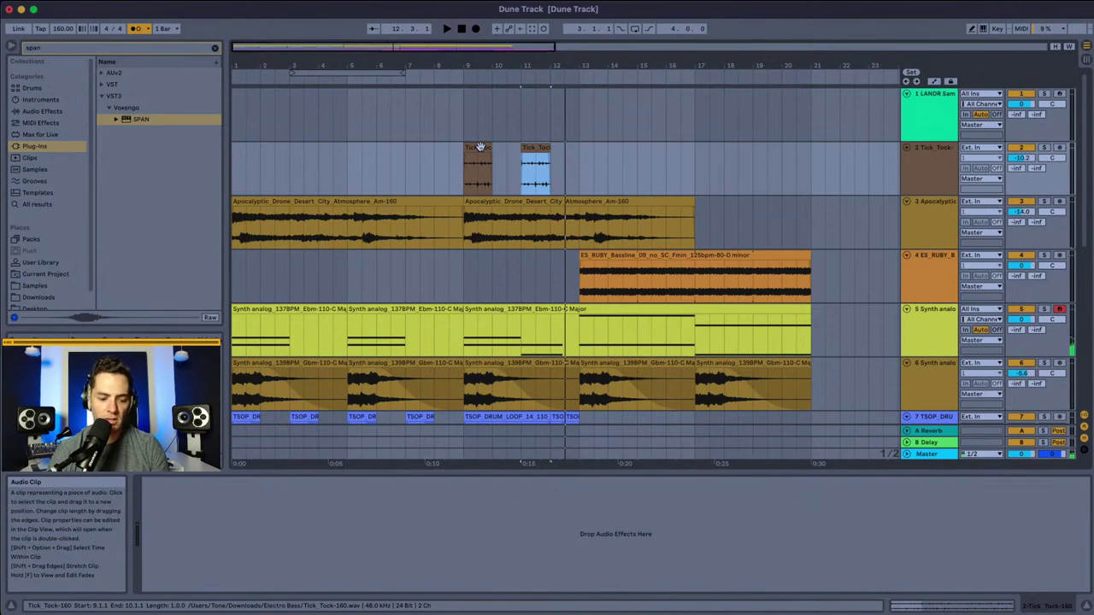
left_click_drag(581, 159, 474, 149)
left_click(412, 147)
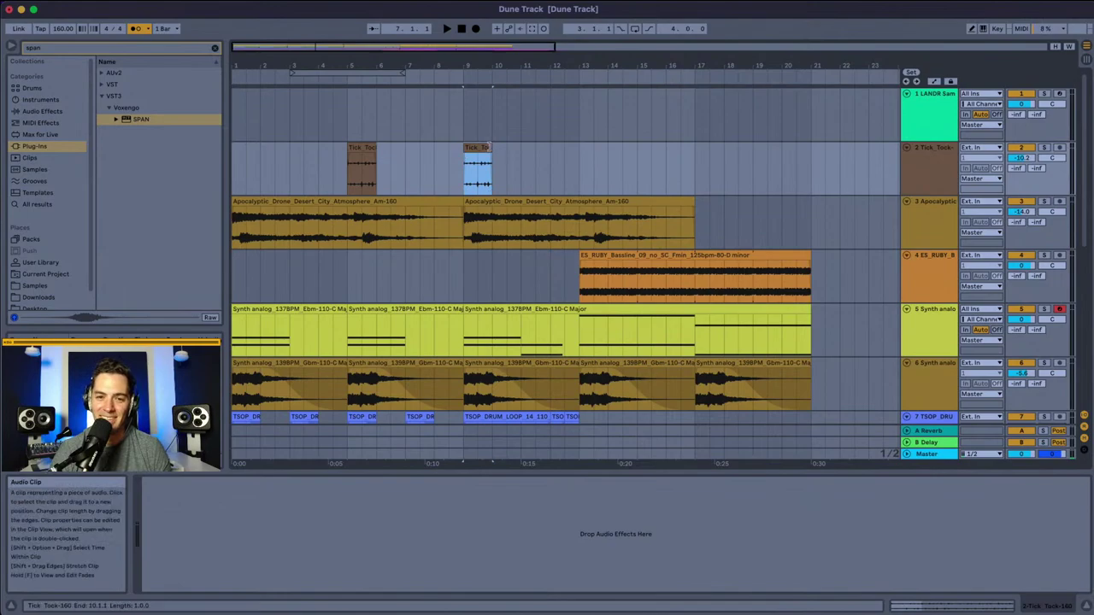
left_click_drag(492, 163, 573, 141)
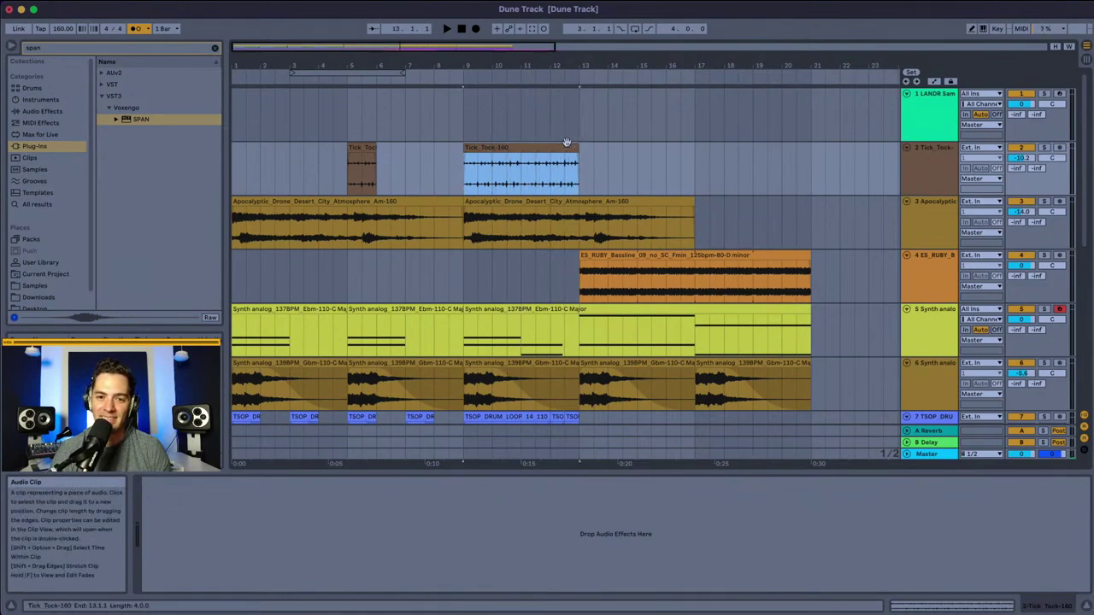
Step: Play the arrangement from bar 9 and lower the Tick Tock track's volume to -15.9 dB
left_click(471, 171)
key("space")
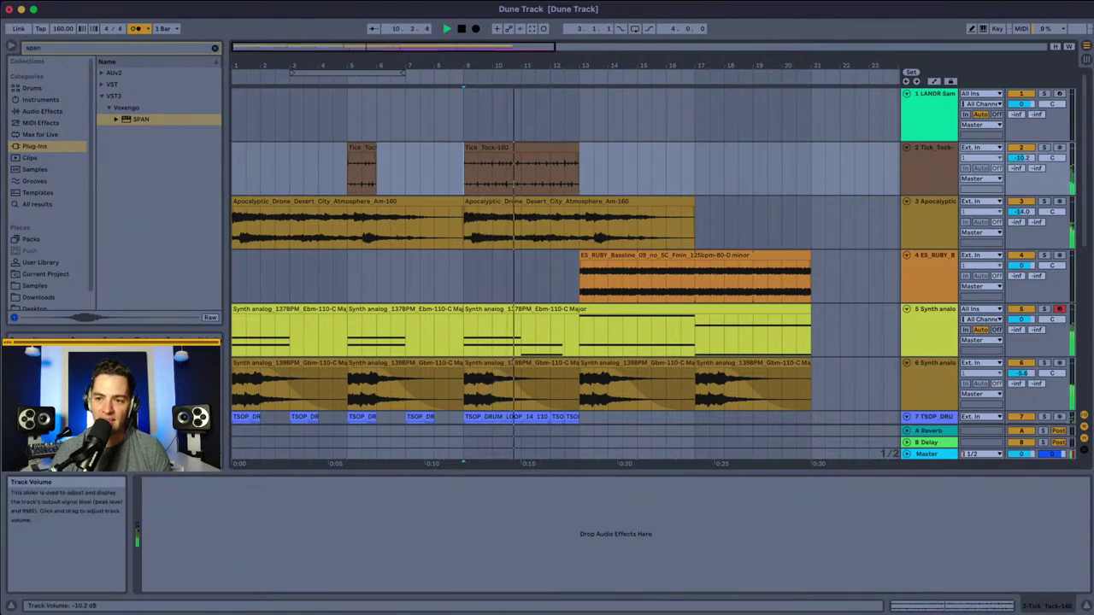
left_click_drag(1022, 157, 1022, 171)
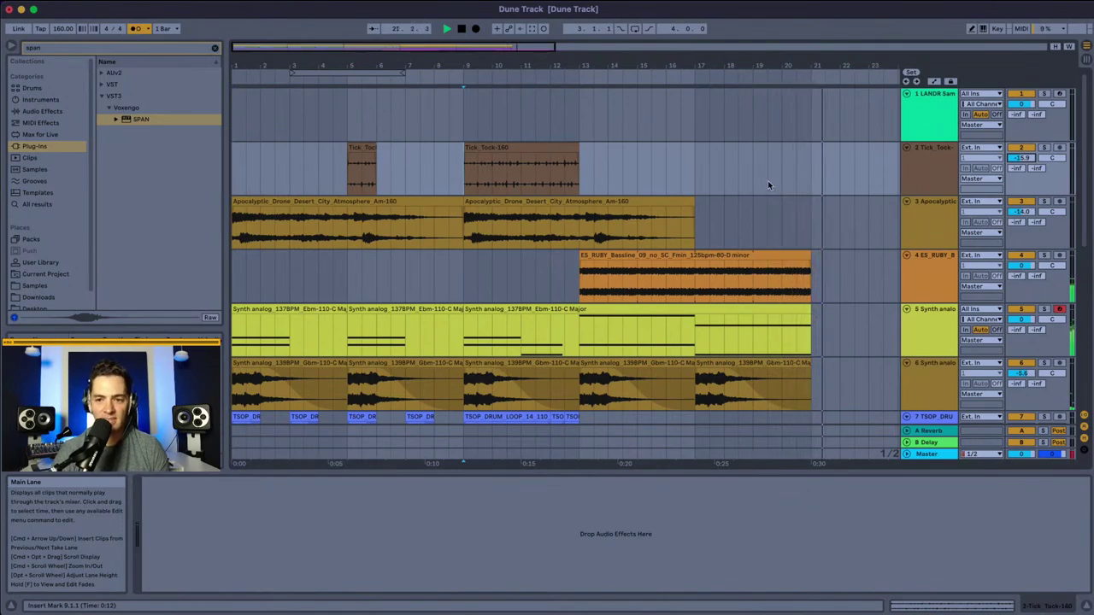
key("space")
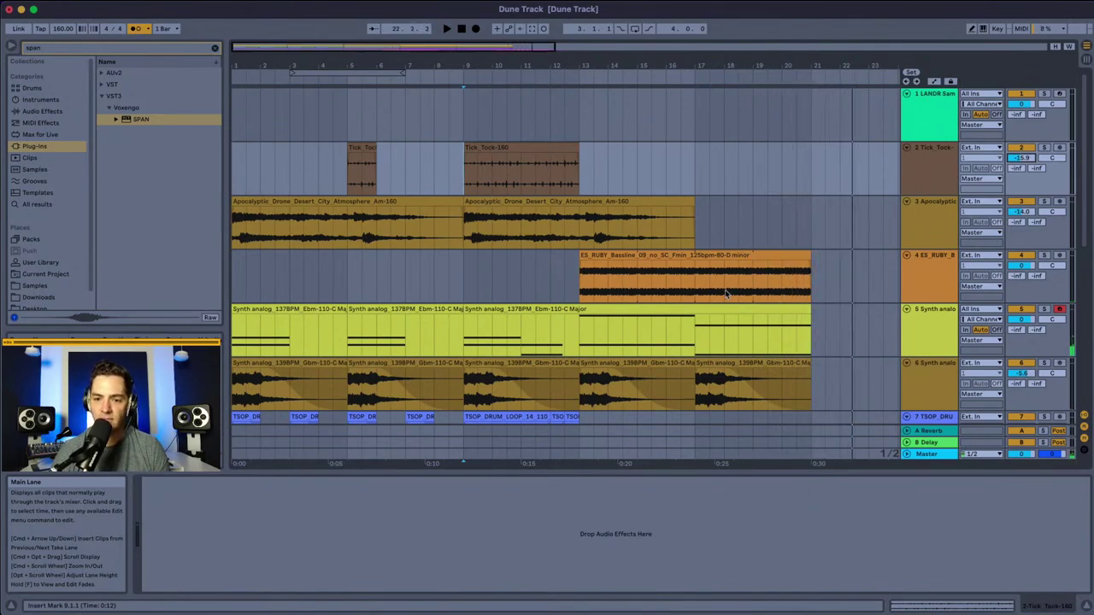
Step: Extend the last Synth analog MIDI clip on track 5 to end at 22.3 and open it for note editing
scroll(748, 229, "down", 3)
left_click(747, 229)
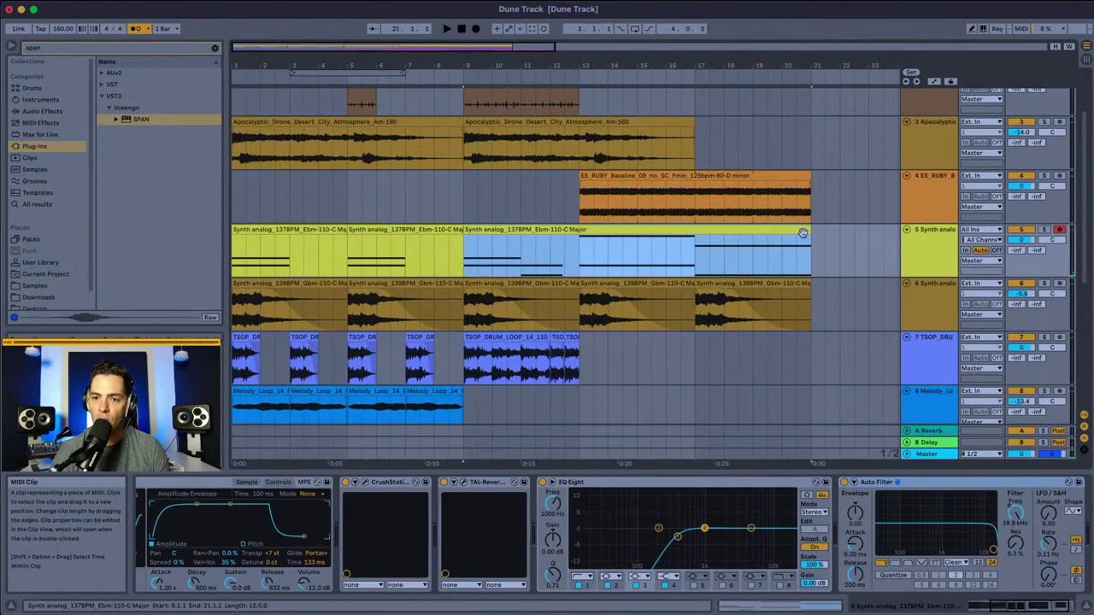
left_click_drag(807, 231, 854, 230)
double_click(833, 232)
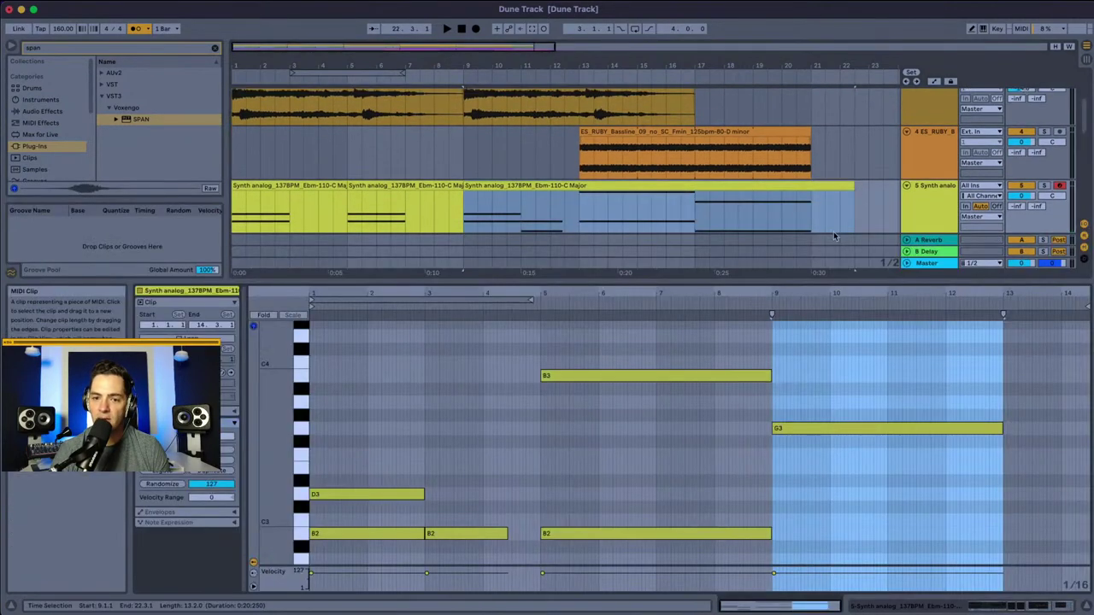
Step: Add a one-bar B2 note at bar 13 of the synth clip, directly after the long G2 note
scroll(824, 493, "down", 5)
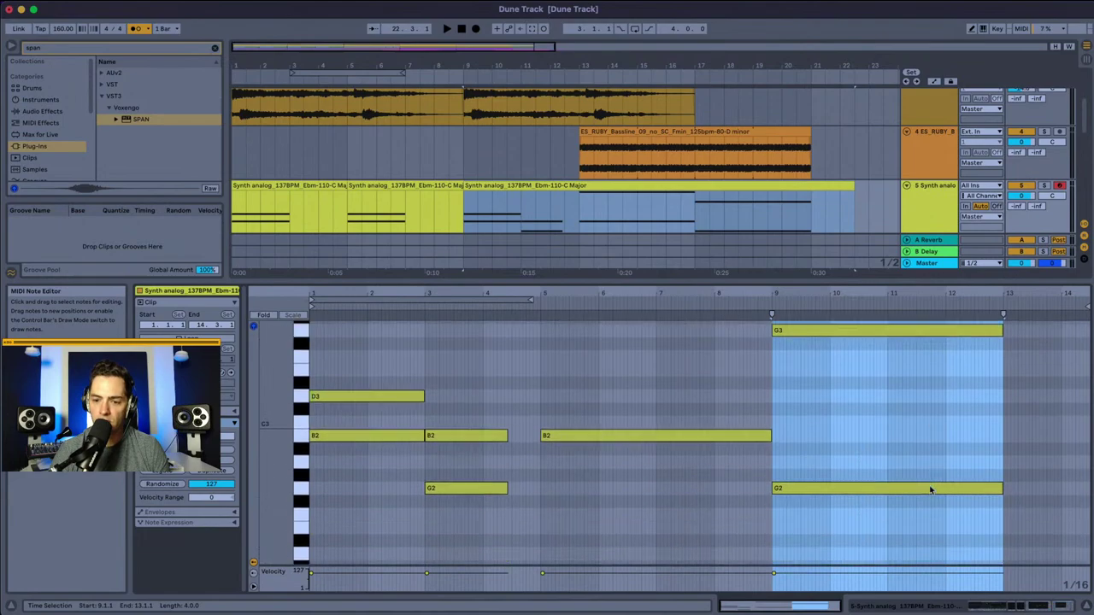
left_click(1005, 394)
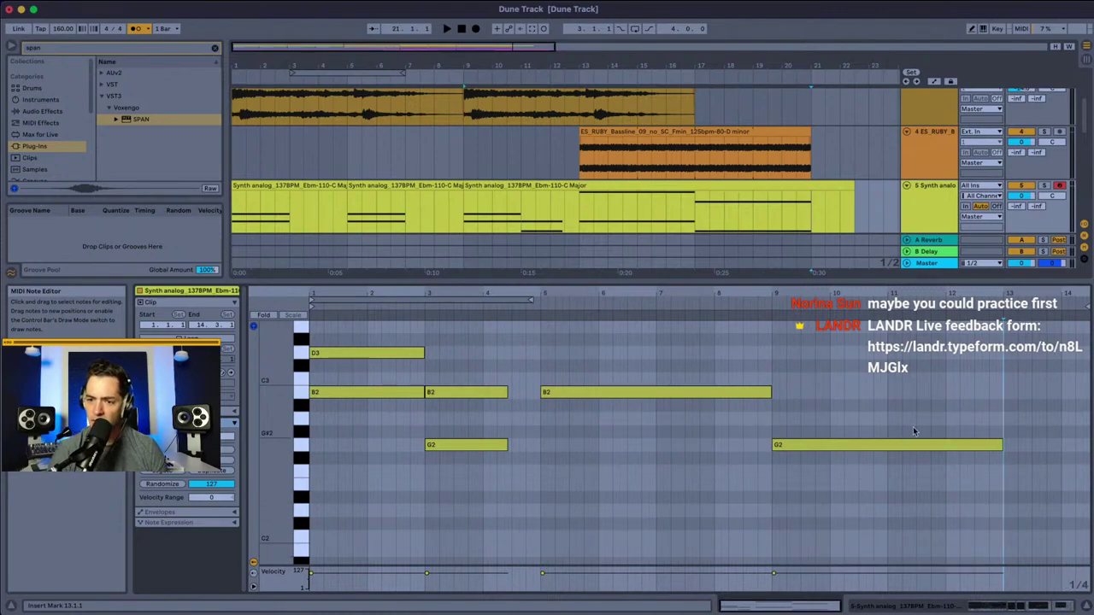
double_click(1011, 393)
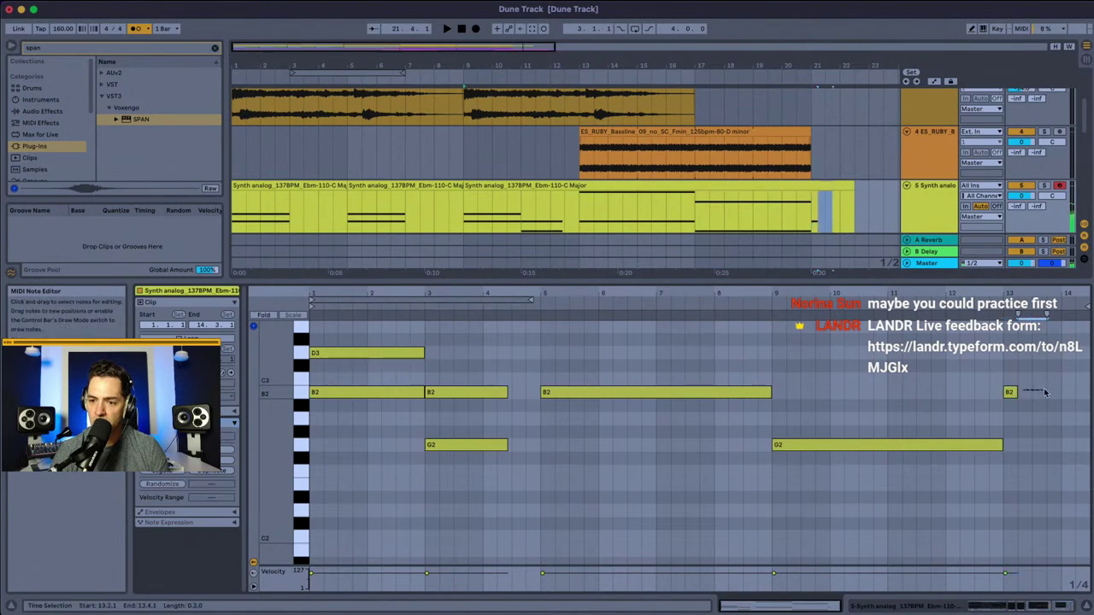
mouse_move(1049, 396)
left_mouse_down()
mouse_move(1024, 396)
mouse_move(1063, 395)
left_mouse_up()
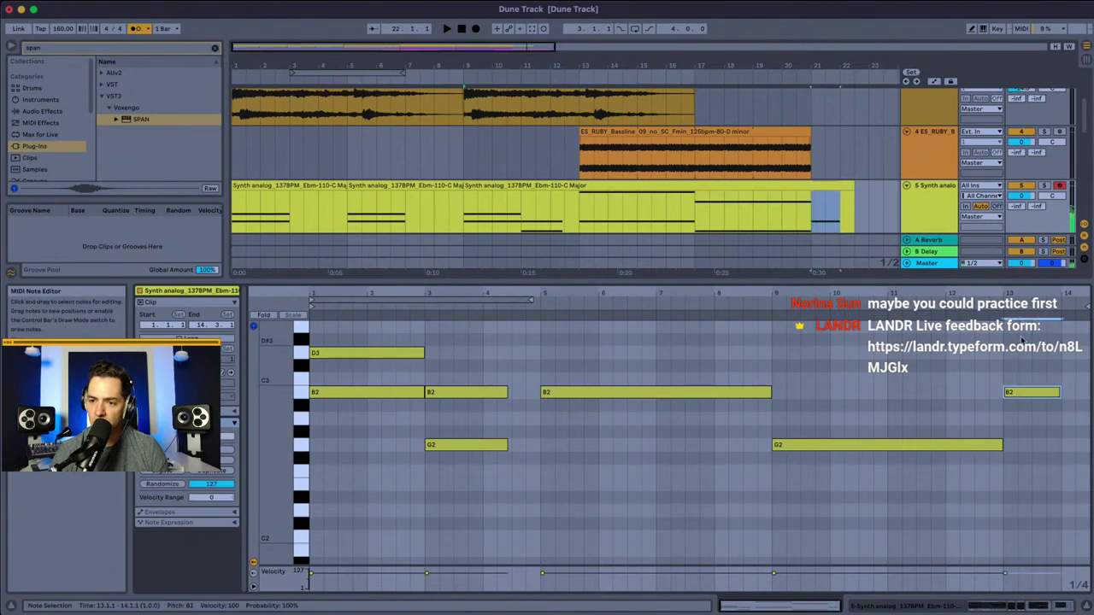
Step: Play the arrangement from bar 9, and listen to the synth ending from bar 20
key("space")
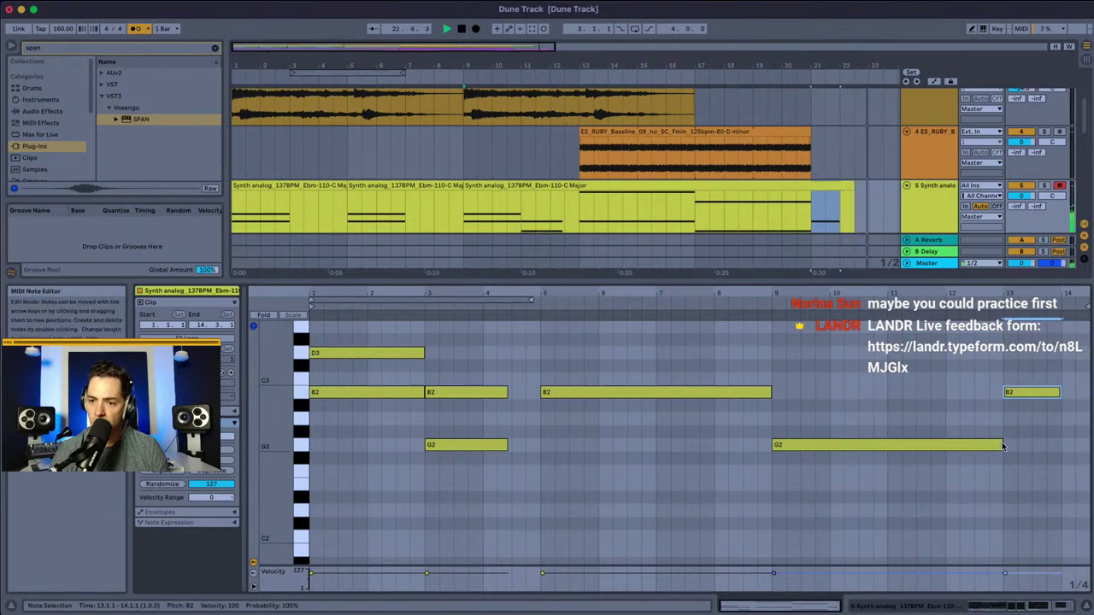
key("space")
key("space")
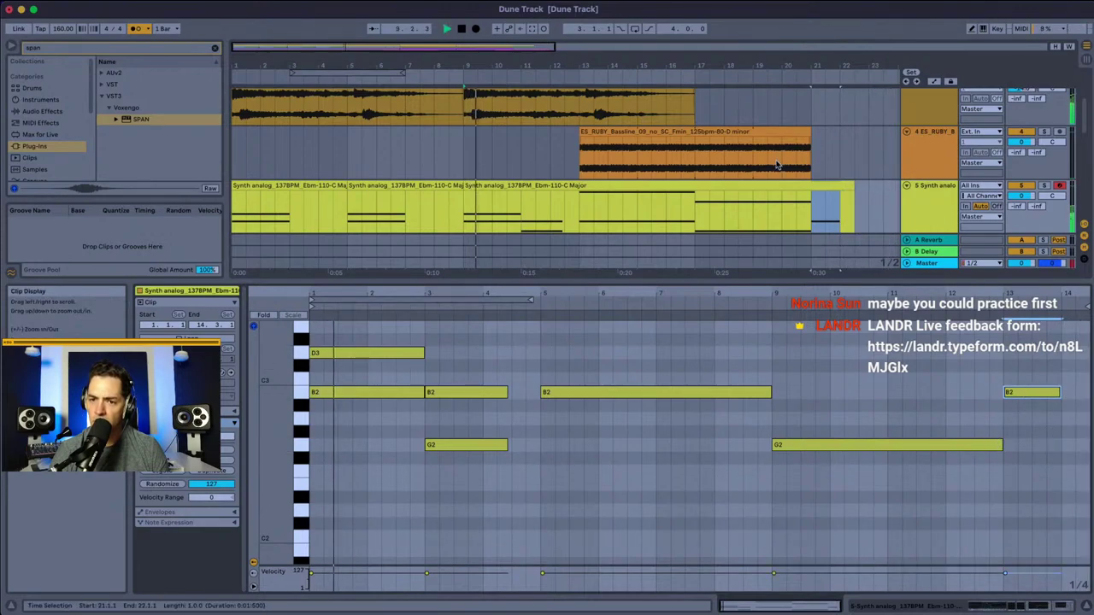
left_click(787, 213)
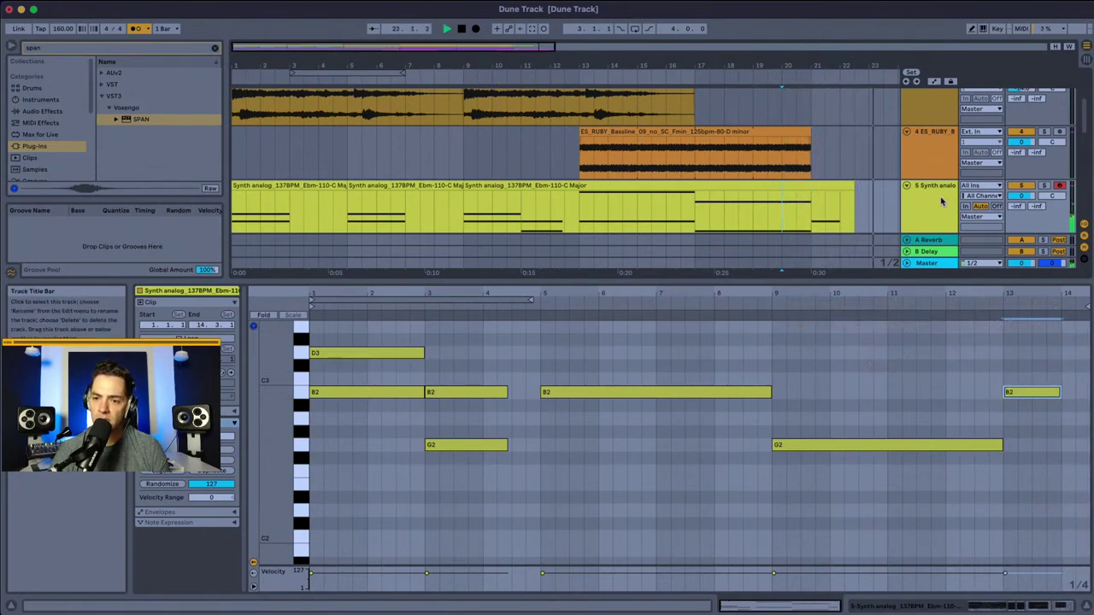
left_click_drag(834, 68, 824, 43)
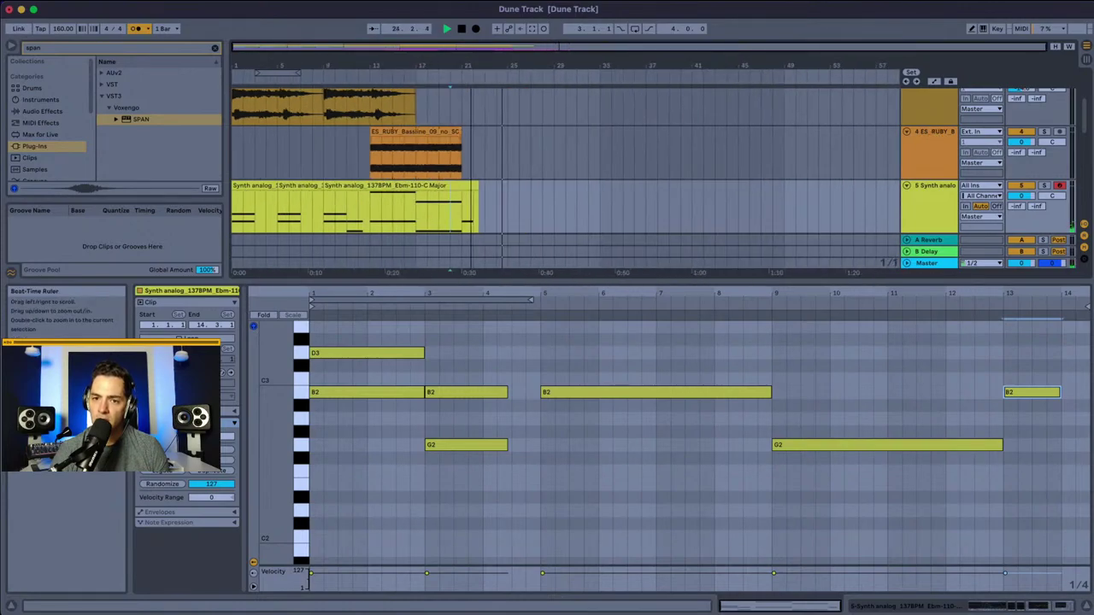
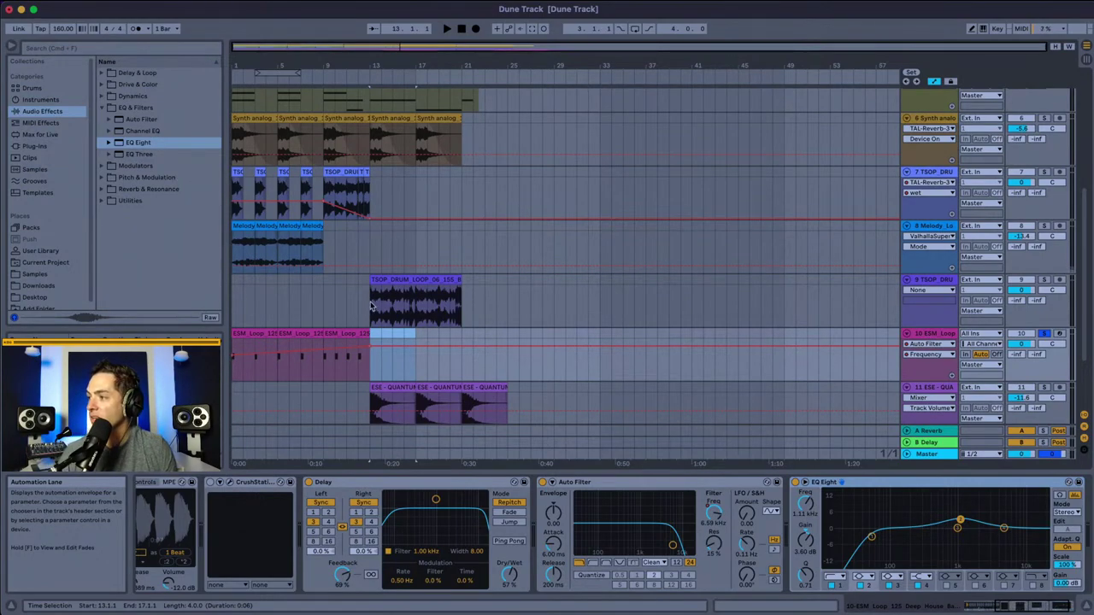
Step: Show the ESM Loop track's effect chain and play the soloed track from bar 2
left_click(372, 305)
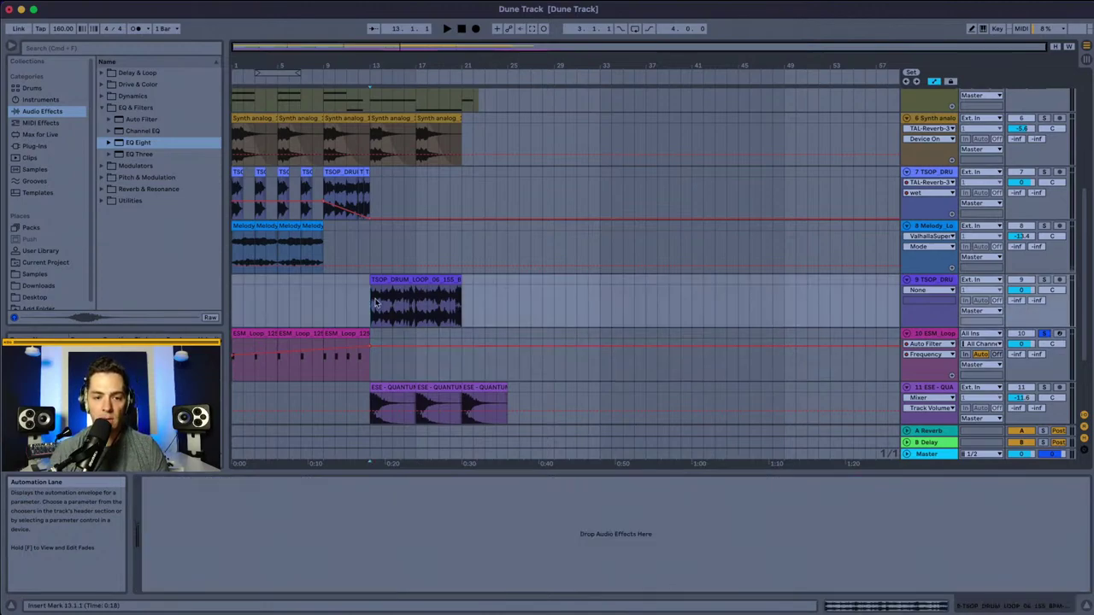
left_click(929, 336)
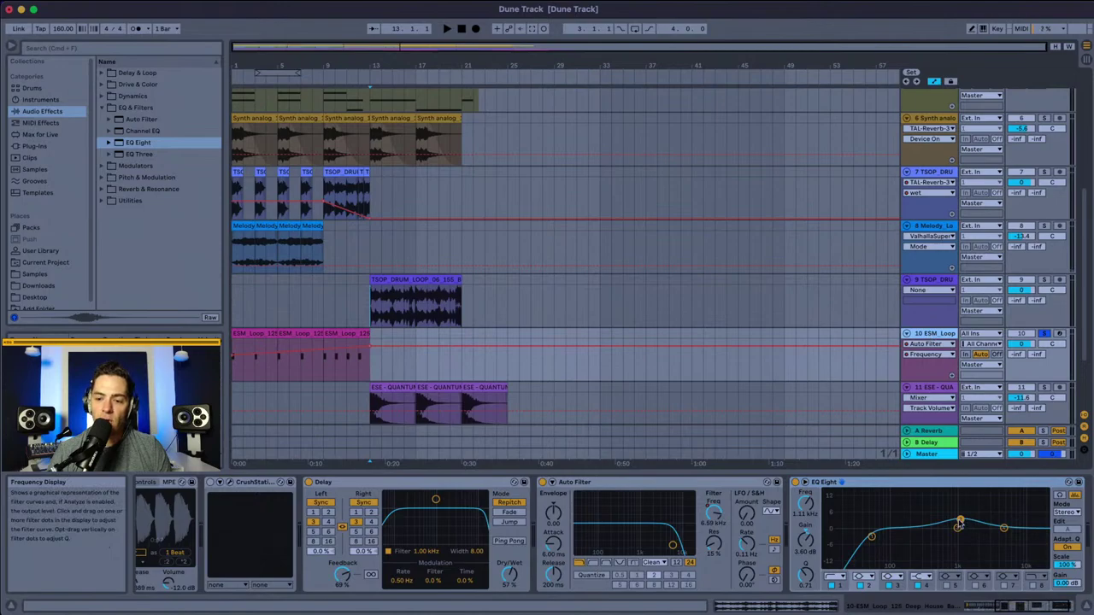
left_click(239, 373)
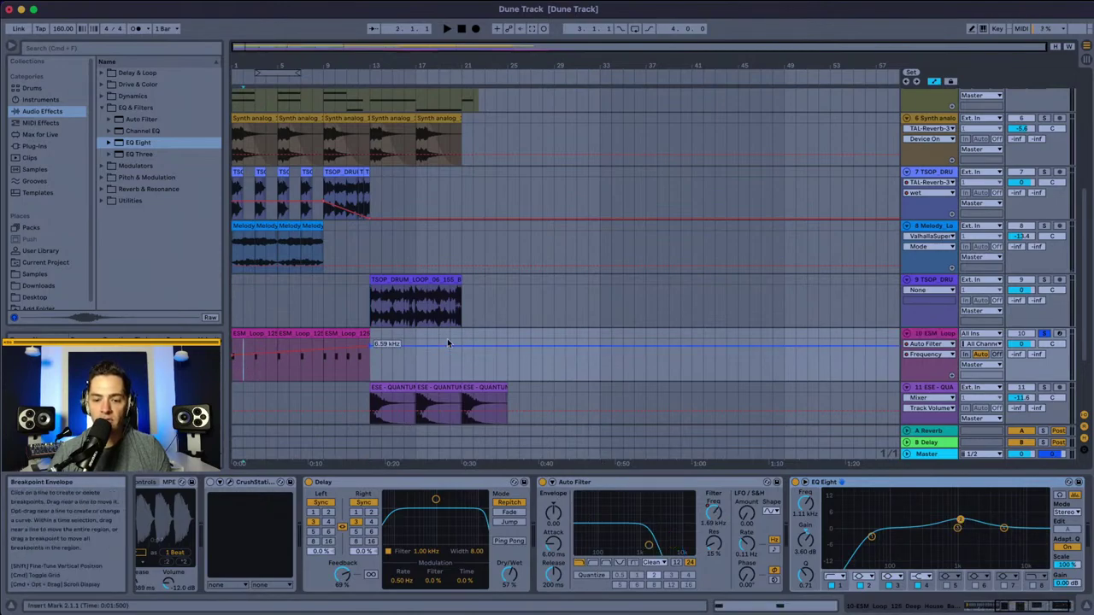
key("space")
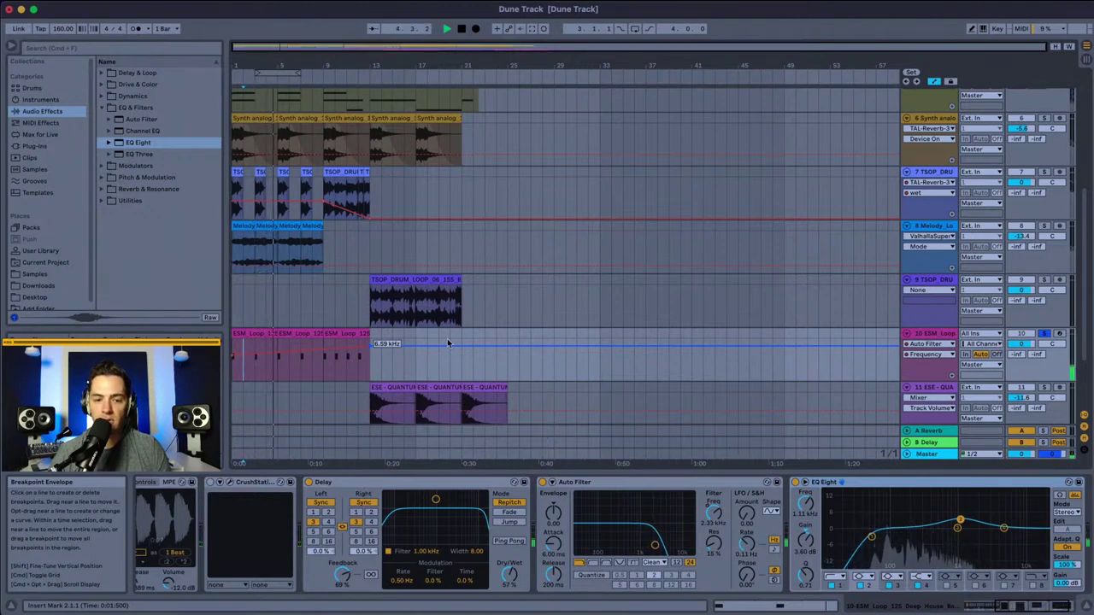
key("space")
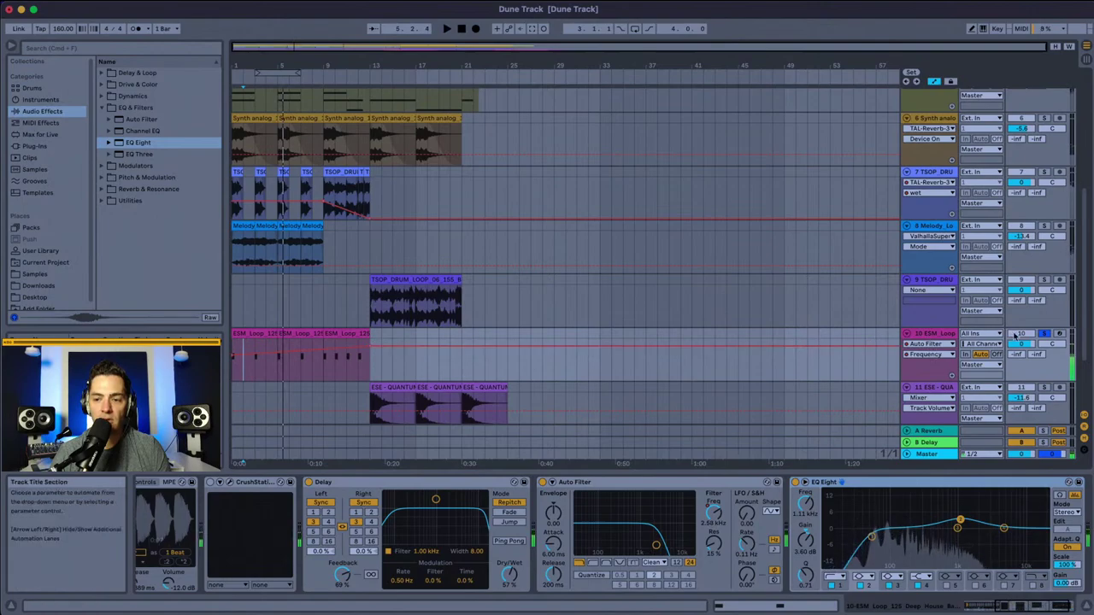
Step: Solo the drum loop on track 9, play it from bar 13, and add an EQ Eight to it
left_click(370, 308)
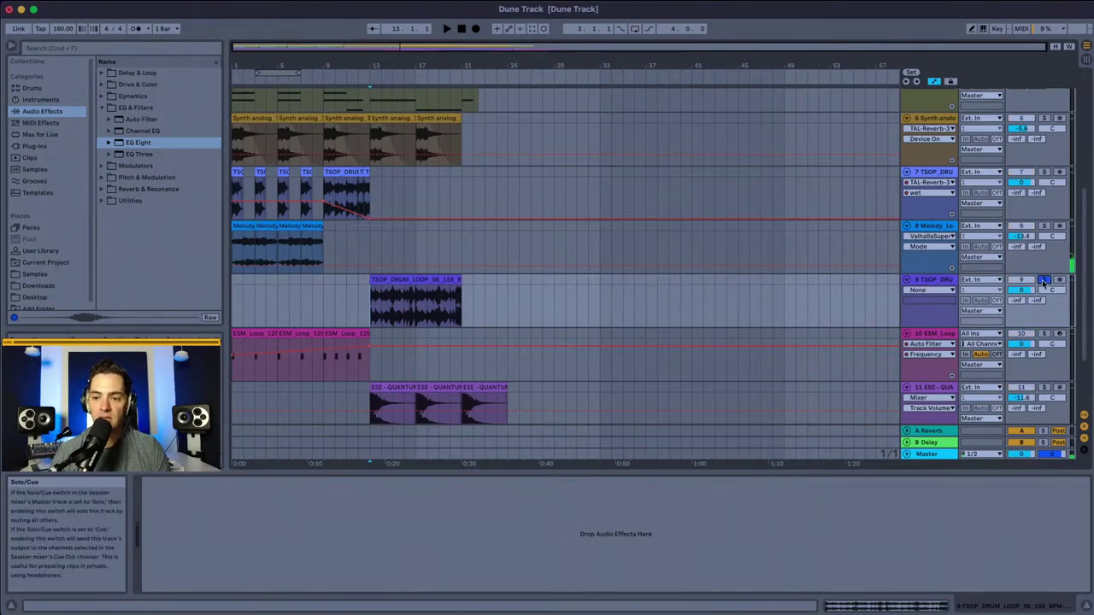
key("space")
key("space")
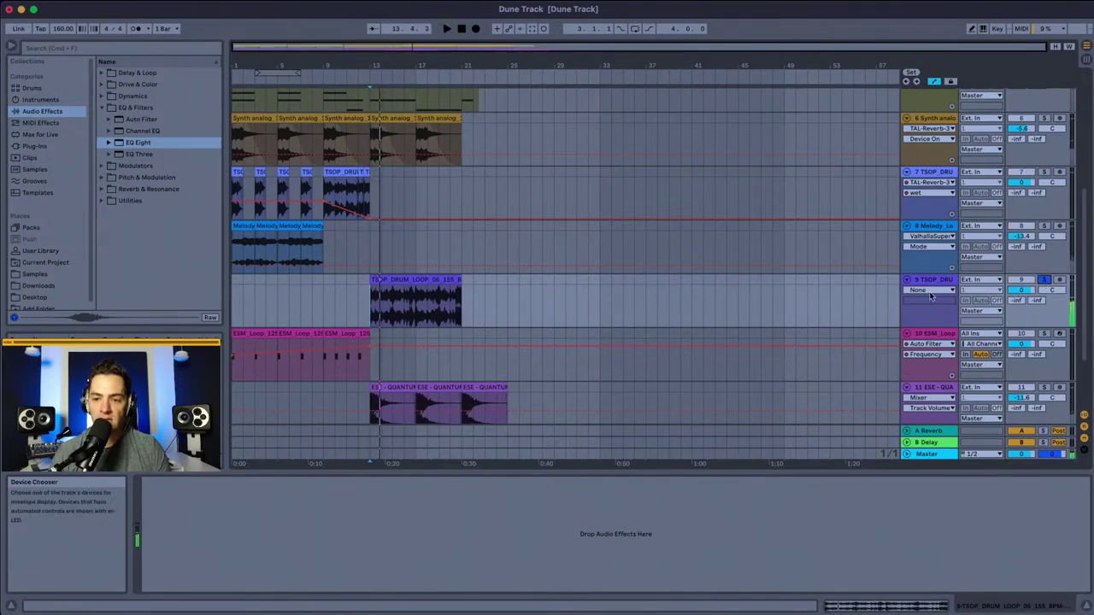
left_click(143, 144)
left_click_drag(393, 295, 394, 298)
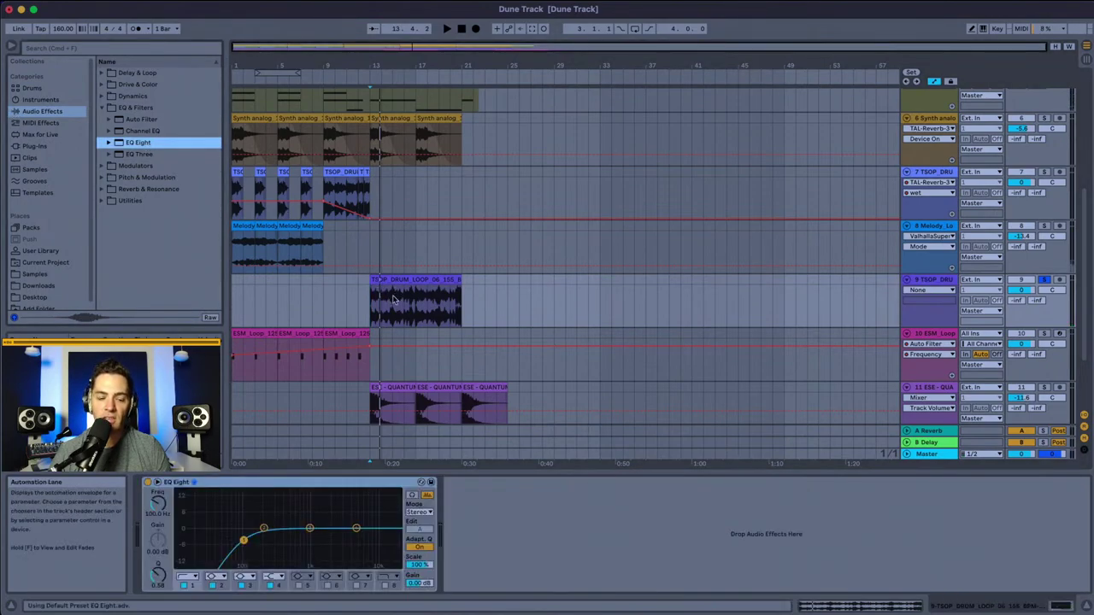
Step: Set the drum loop's EQ Eight low-cut filter to 93.8 Hz with Q about 1.16, and compare the sound with the EQ bypassed
mouse_move(243, 543)
left_mouse_down()
mouse_move(219, 500)
mouse_move(237, 511)
mouse_move(231, 536)
left_mouse_up()
key("space")
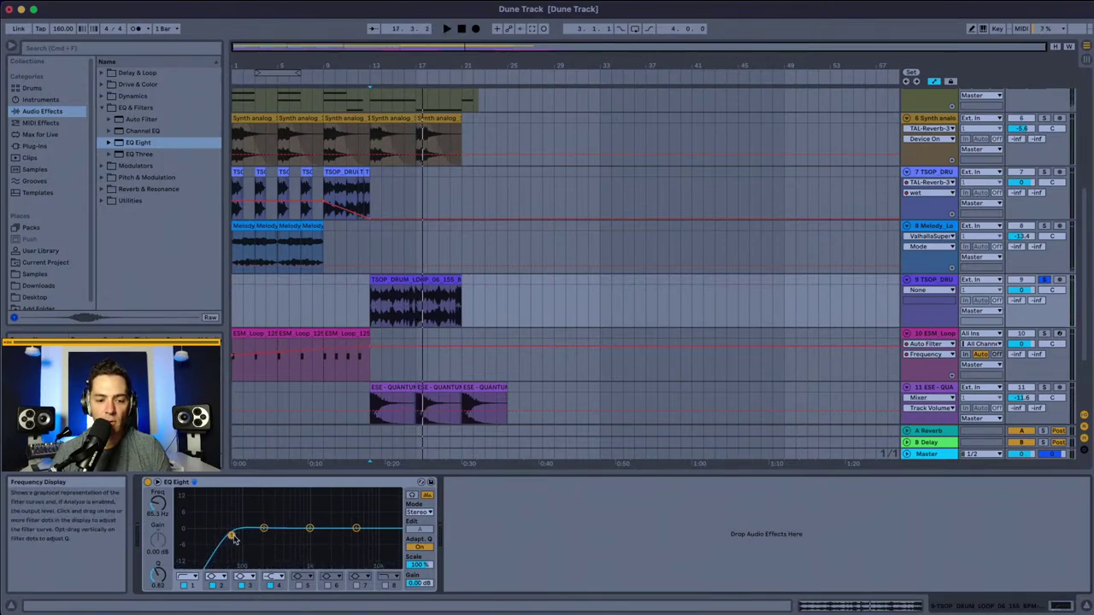
left_click_drag(233, 530, 233, 536)
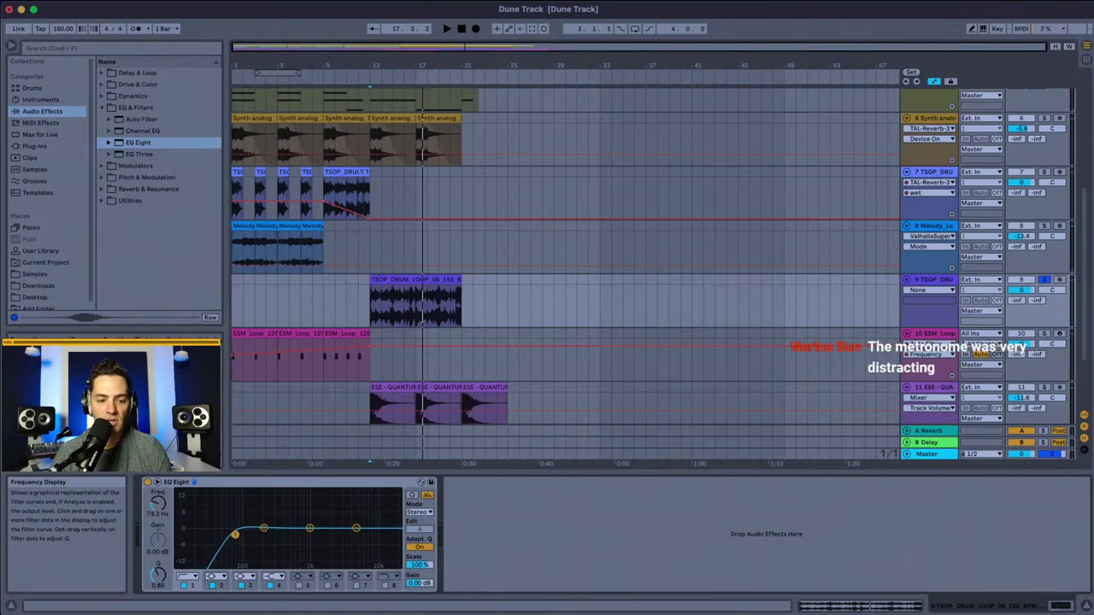
key("space")
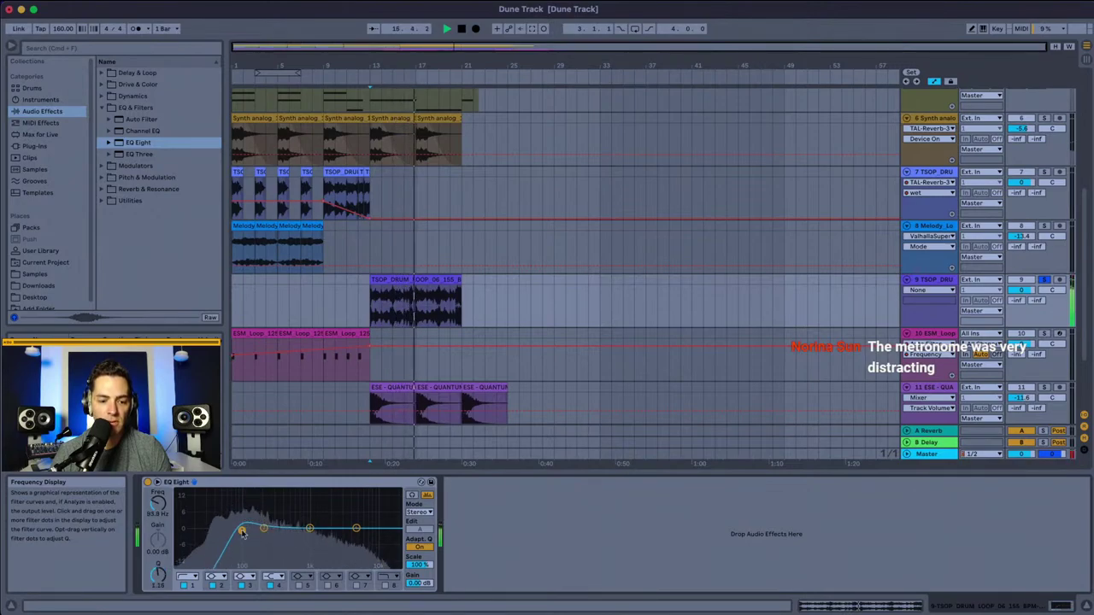
left_click(148, 481)
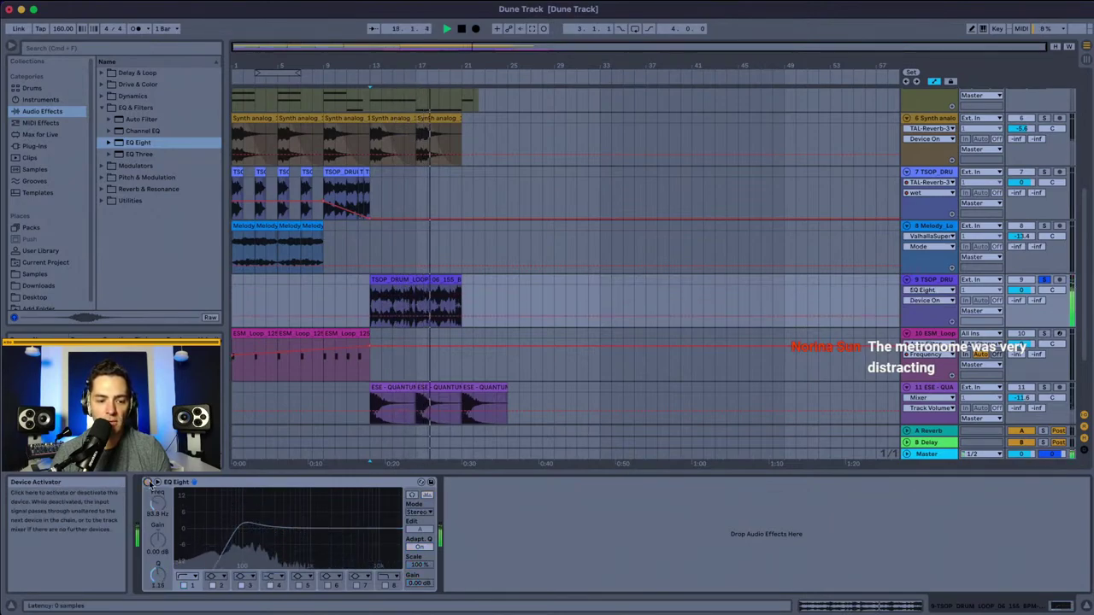
left_click(148, 482)
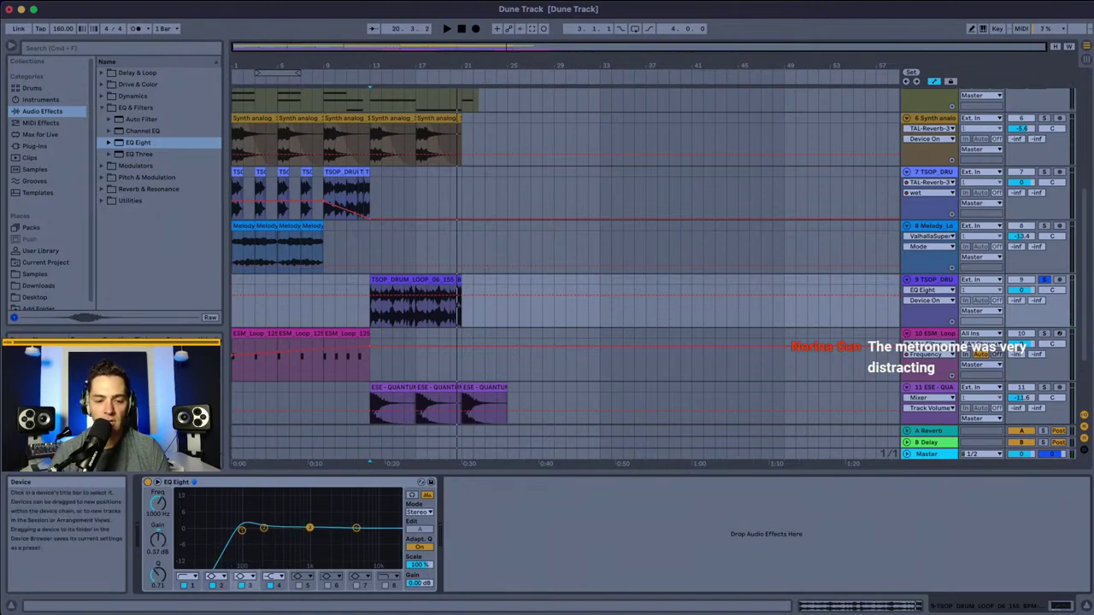
Step: Boost the drum loop's third EQ Eight band by about 2.85 dB at 2.84 kHz while it plays, and unsolo track 9
key("space")
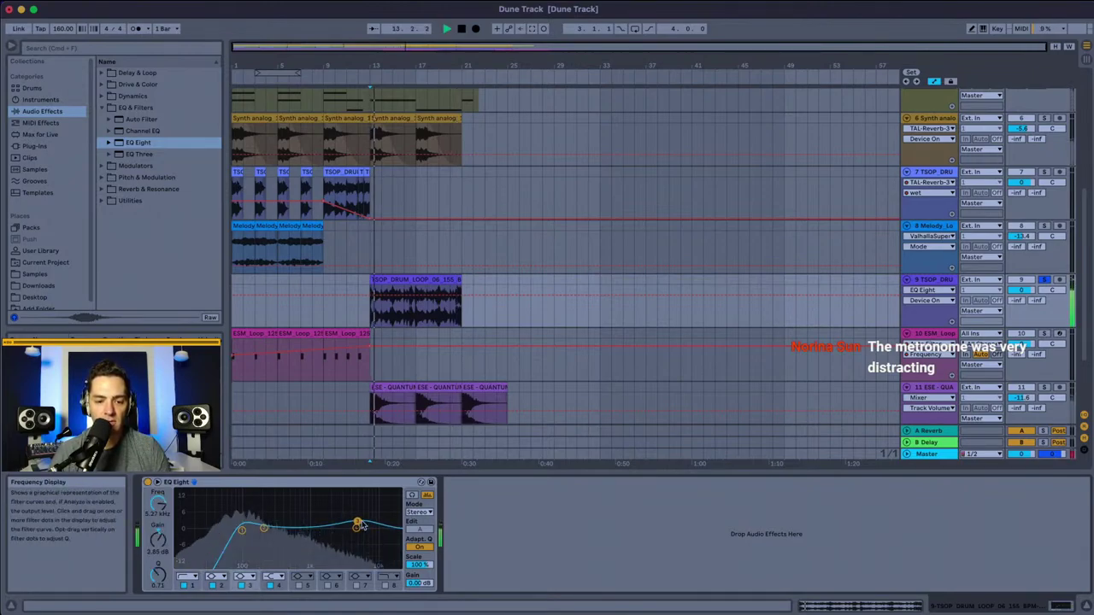
mouse_move(356, 523)
left_mouse_down()
mouse_move(358, 498)
mouse_move(342, 497)
mouse_move(359, 495)
mouse_move(317, 510)
mouse_move(336, 510)
mouse_move(340, 523)
left_mouse_up()
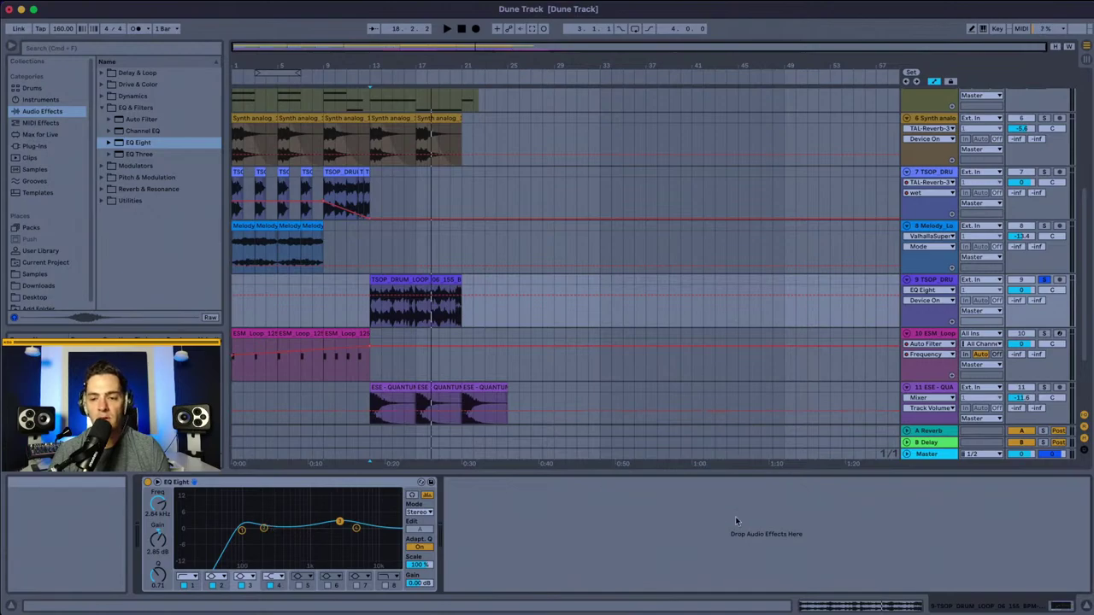
left_click(1044, 280)
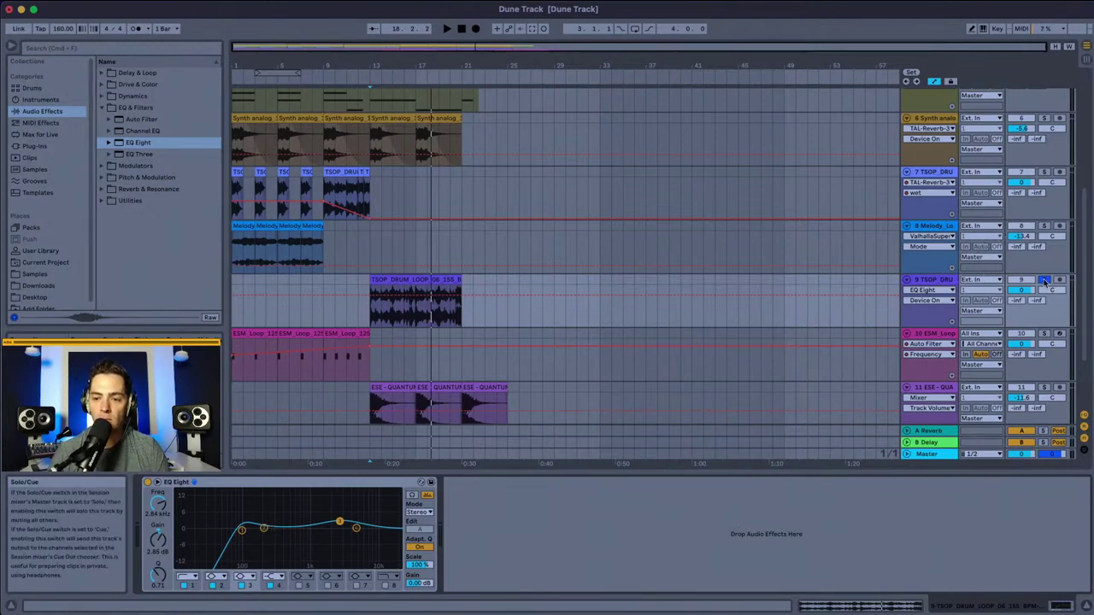
scroll(497, 291, "down", 1)
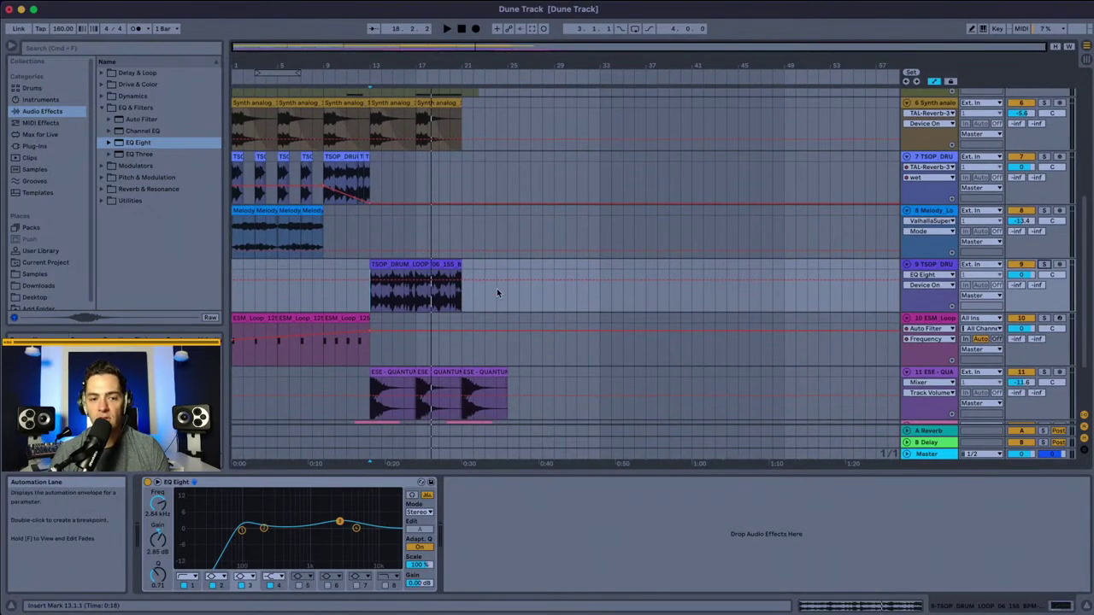
Step: Play the soloed melody loop from bar 1, duplicate its bars 5 to 9 to fill bars 9 to 13, and unsolo it
left_click(236, 235)
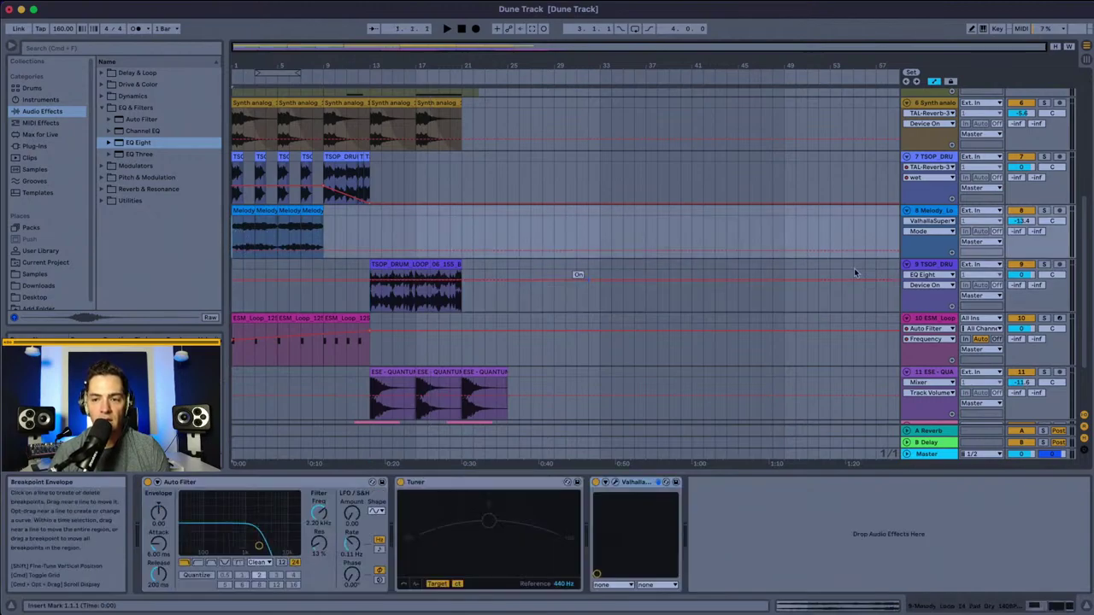
left_click(1044, 211)
key("space")
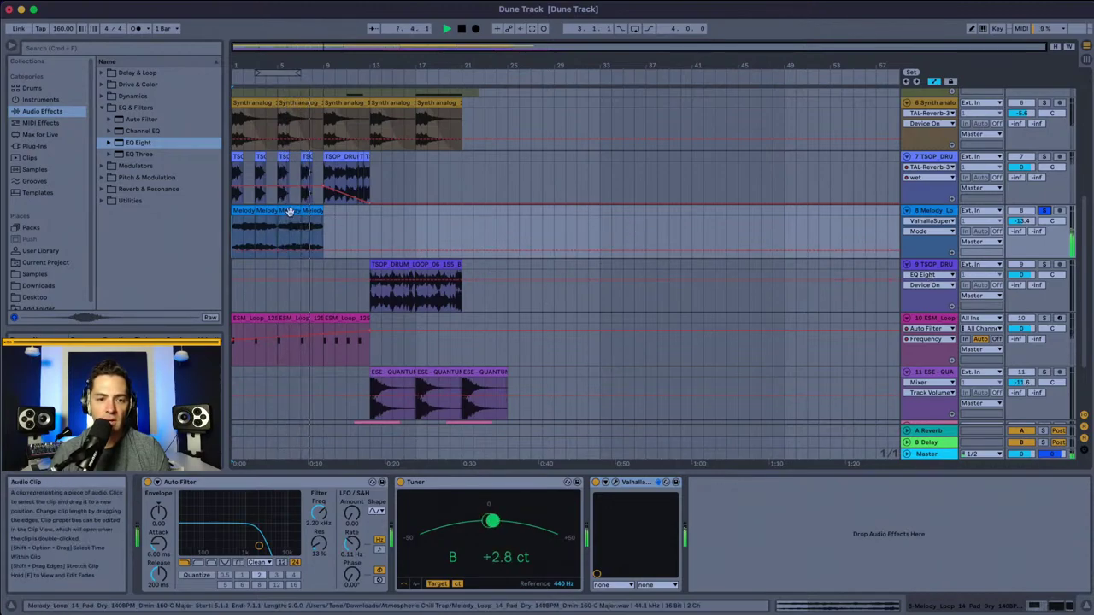
left_click_drag(277, 229, 301, 224)
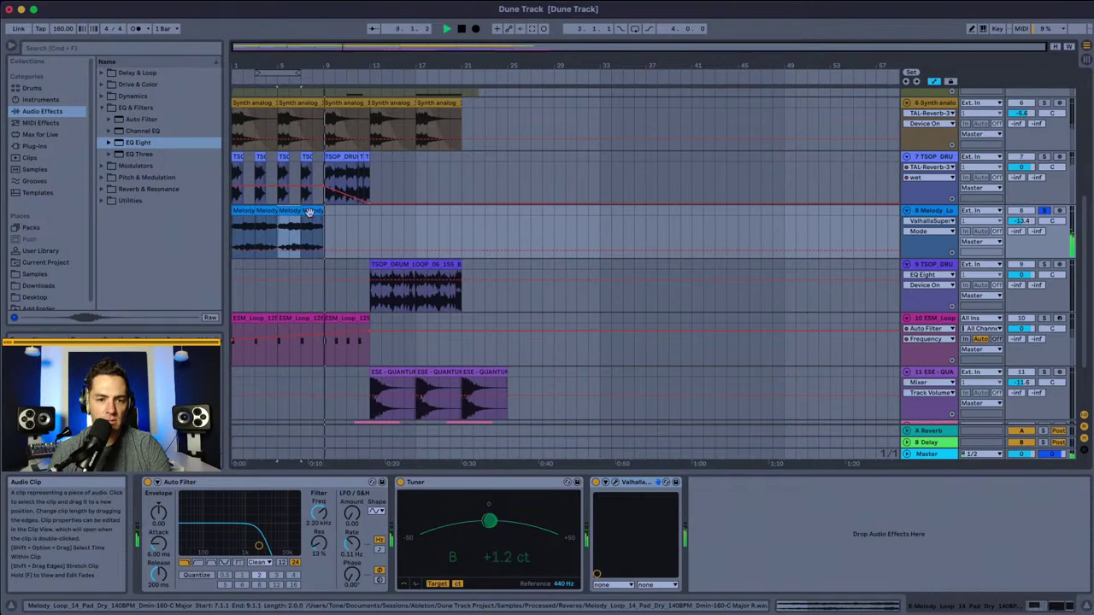
key("super+d")
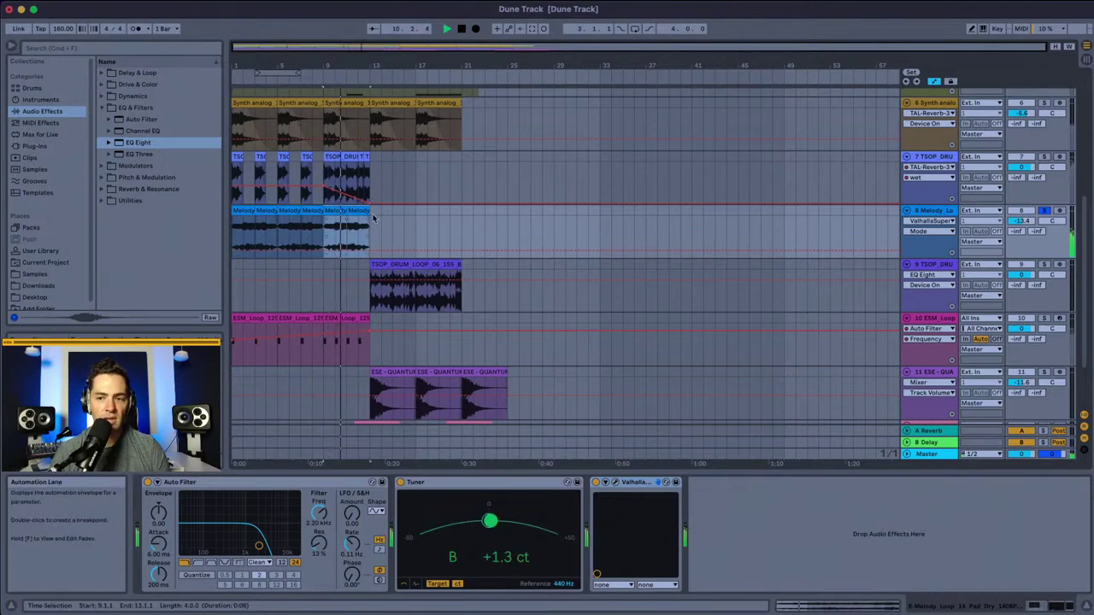
left_click(1044, 212)
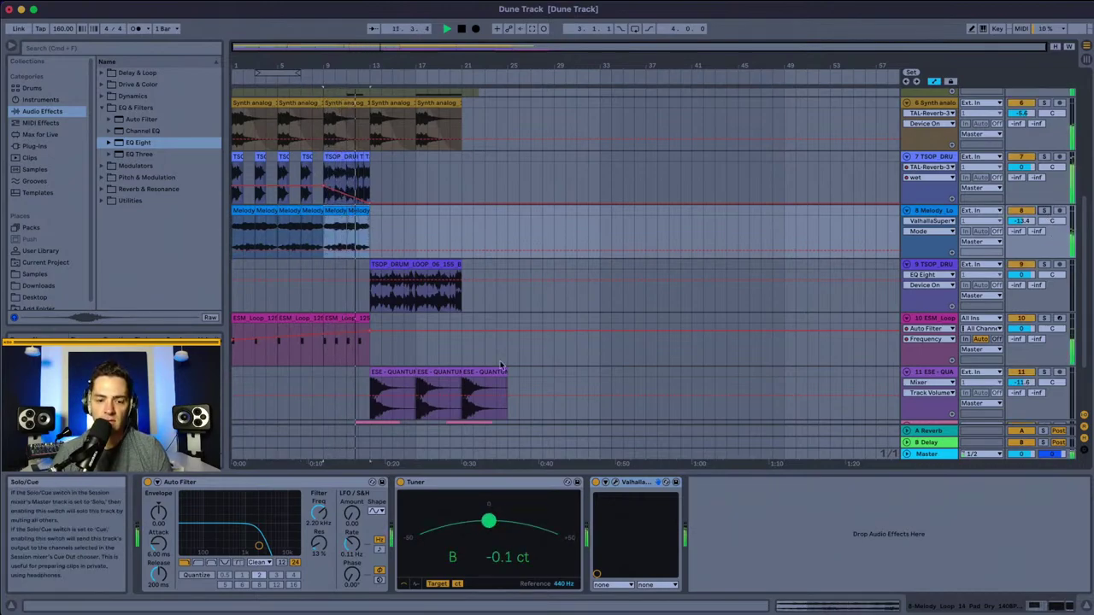
Step: Remove the Tuner from the melody loop's effect chain, and stop playback after hearing the full mix past bar 13
left_click(434, 484)
key("Delete")
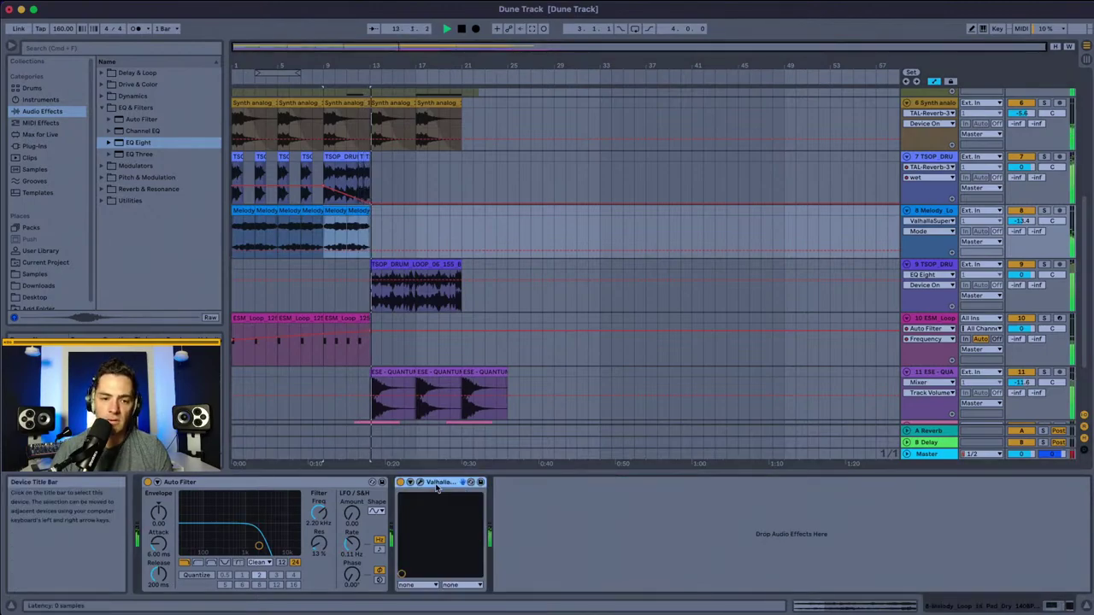
scroll(452, 205, "up", 3)
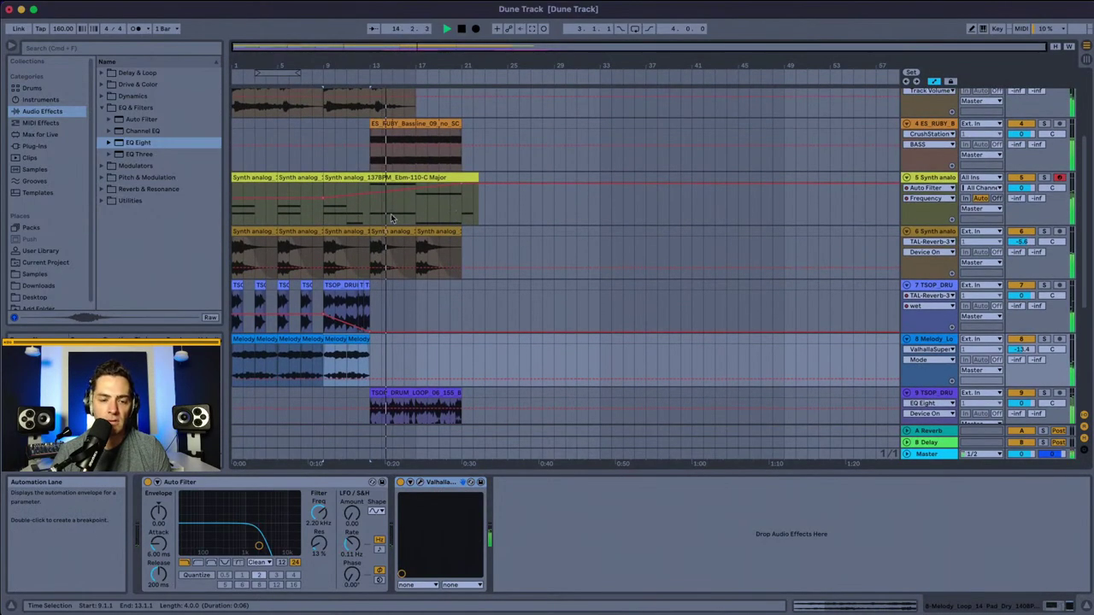
scroll(435, 240, "down", 1)
key("space")
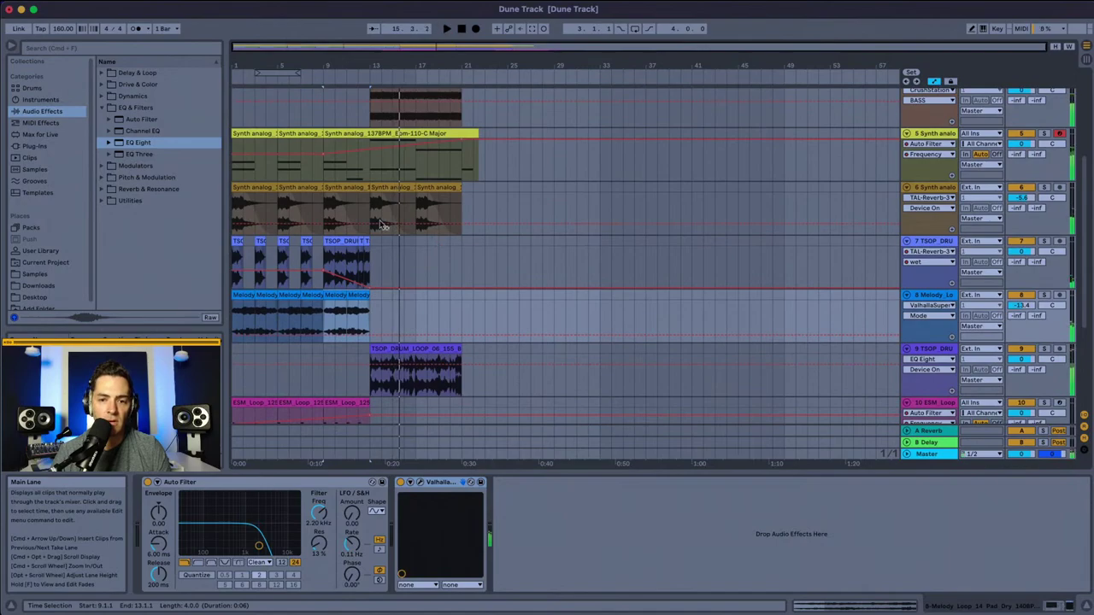
scroll(348, 182, "up", 4)
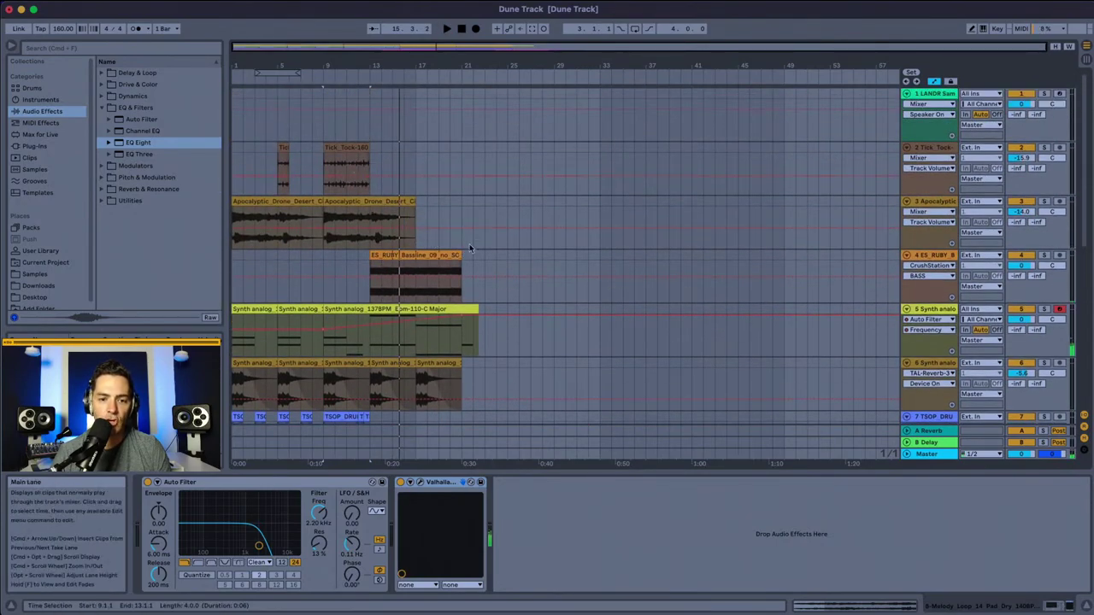
scroll(431, 266, "down", 3)
scroll(403, 376, "down", 1)
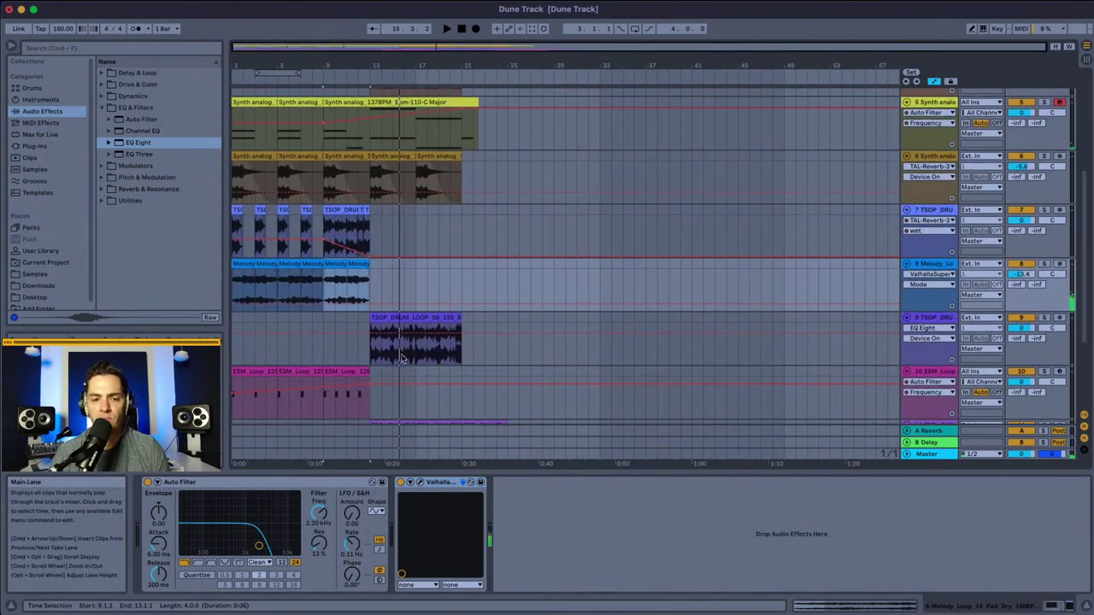
Step: Play the soloed drum track 7 from bar 1, add an EQ Eight with a low cut at 59.9 Hz and Q 0.61, and unsolo it
left_click(235, 224)
key("space")
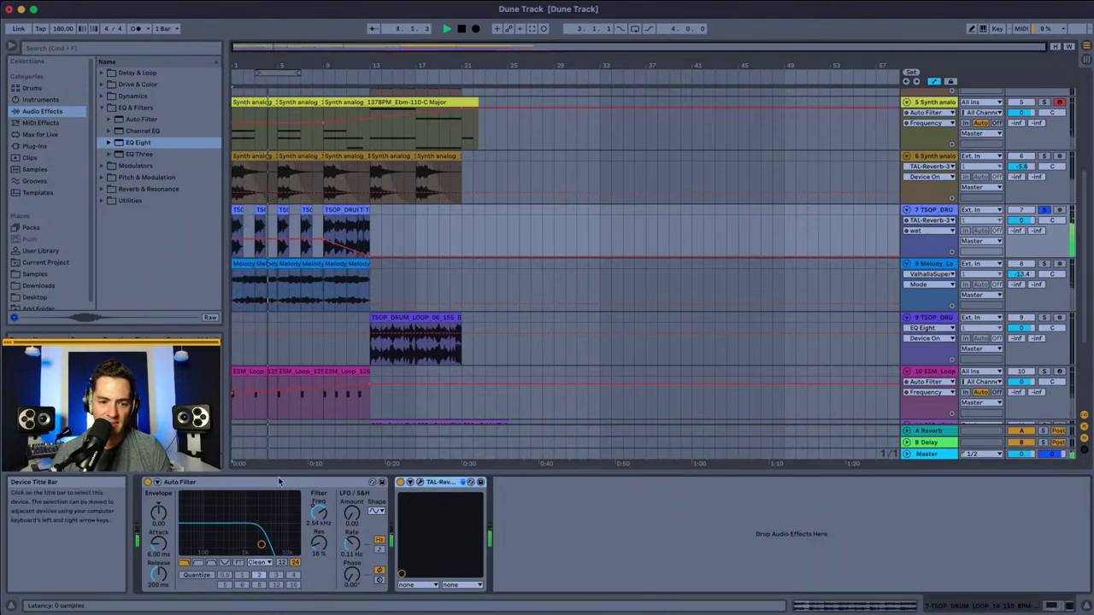
left_click_drag(163, 142, 580, 541)
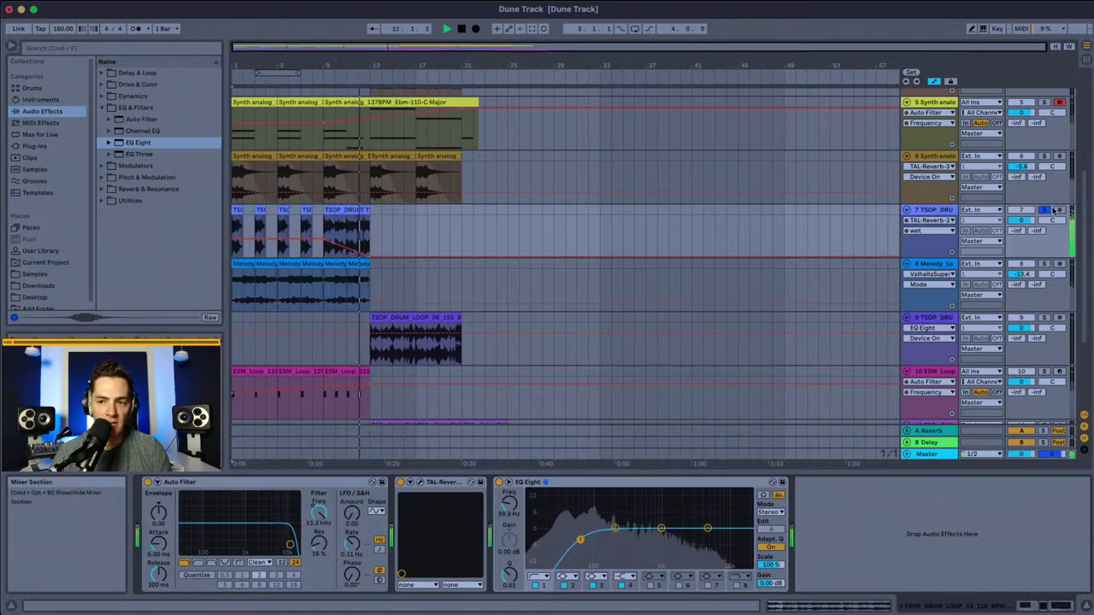
scroll(618, 178, "up", 2)
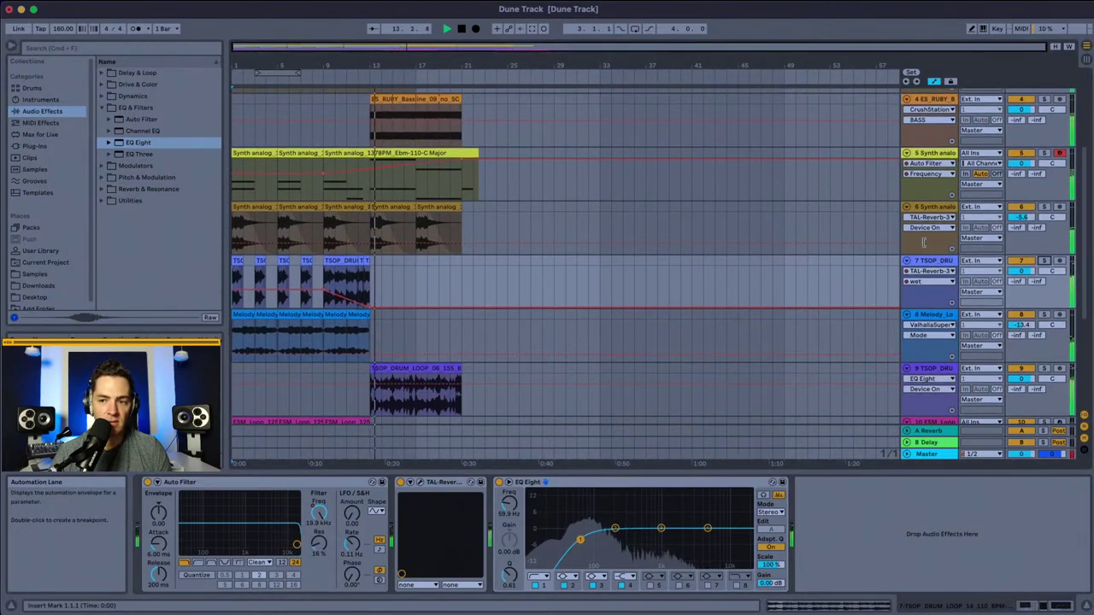
Step: Solo the synth on track 6, raise its EQ Eight low cut to about 79.1 Hz with Q 0.53, and unsolo it
left_click(1043, 207)
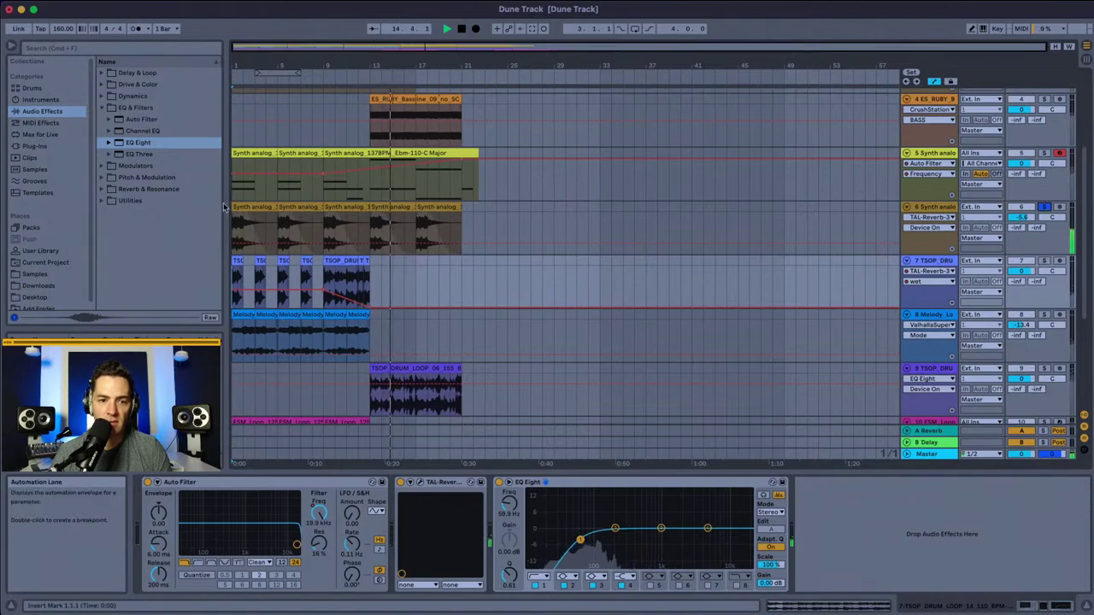
left_click(244, 224)
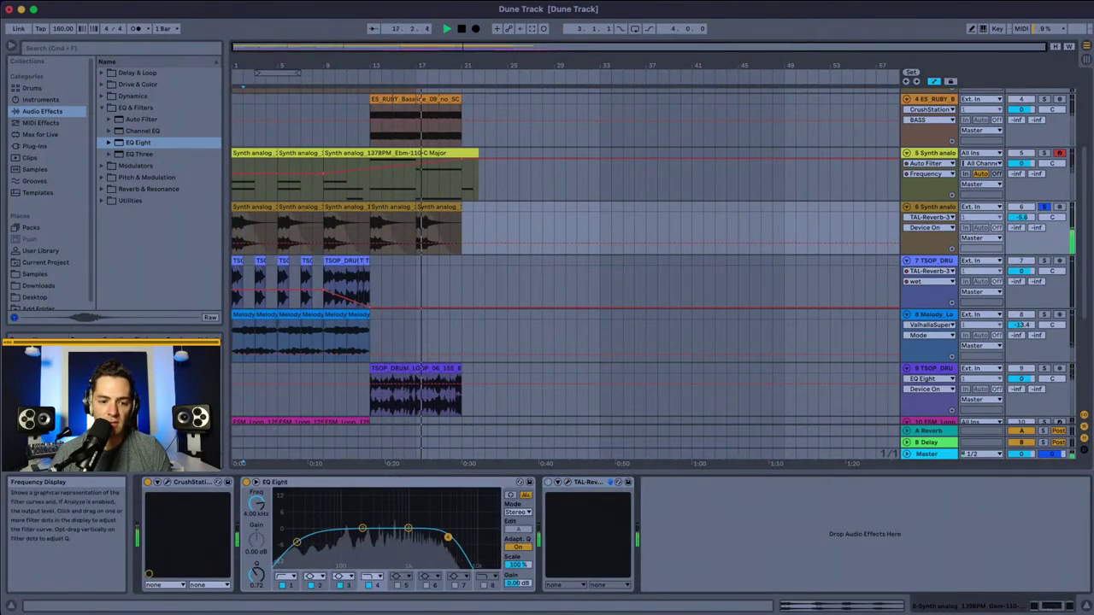
left_click_drag(296, 542, 335, 542)
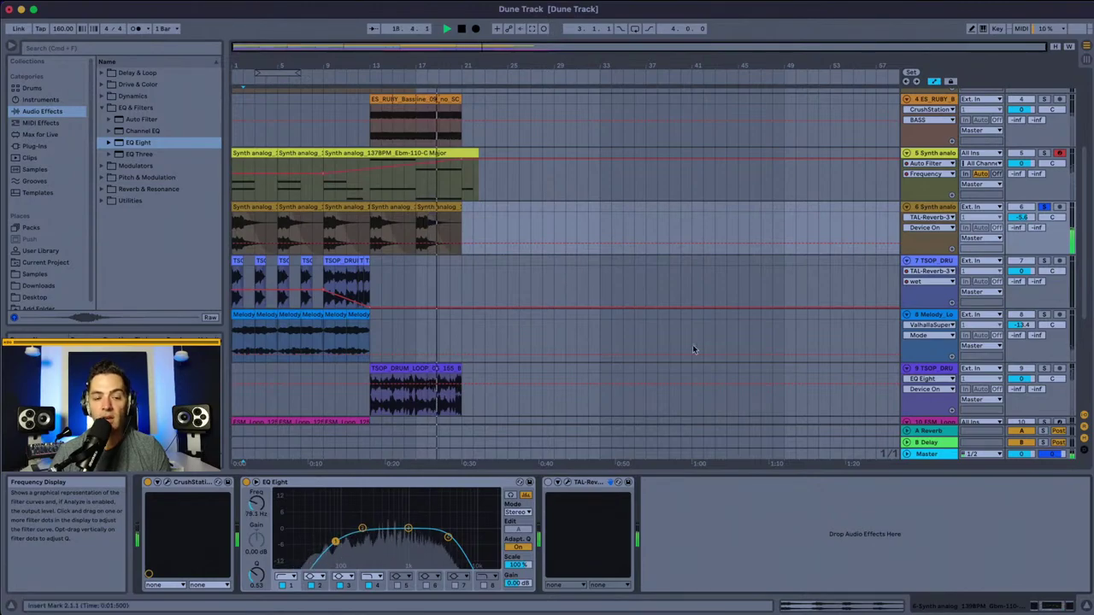
left_click(1043, 207)
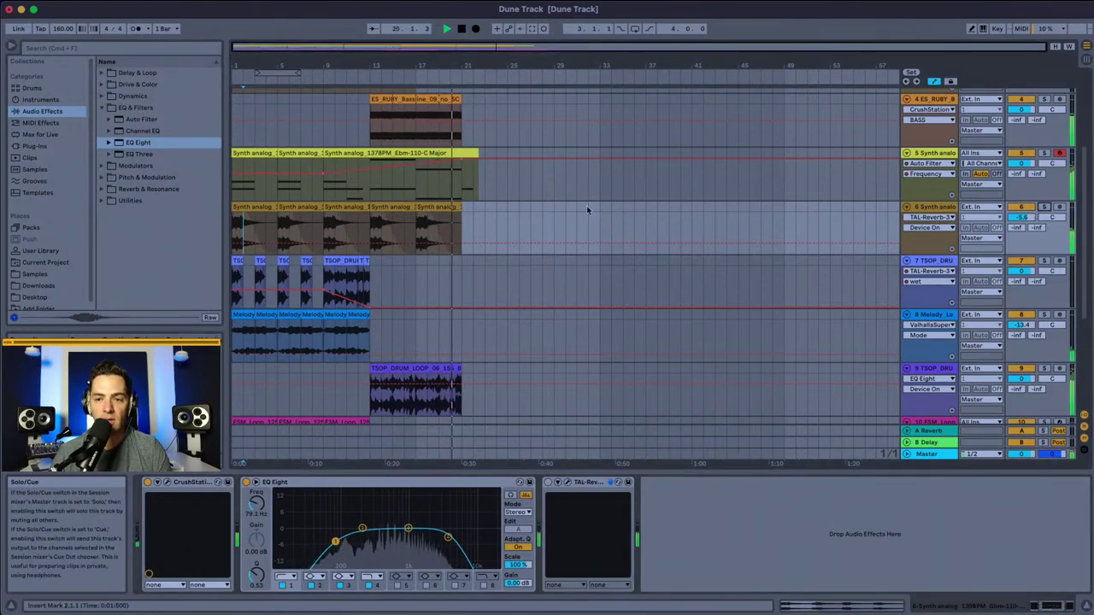
Step: Solo the synth on track 5 and play it from bar 1
scroll(576, 178, "up", 3)
left_click(1043, 217)
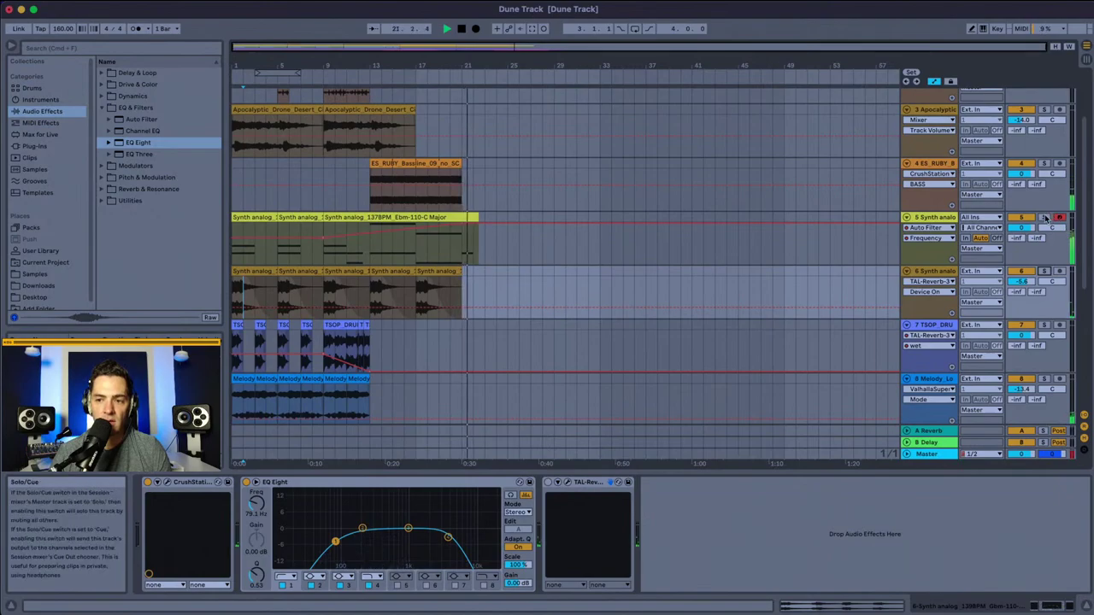
left_click(276, 261)
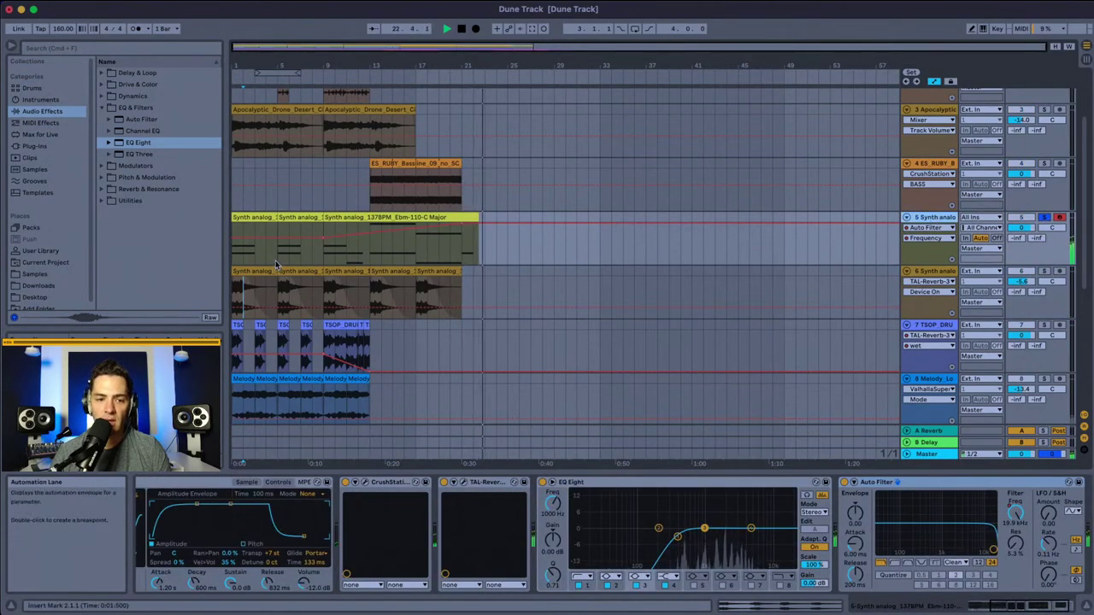
left_click(236, 257)
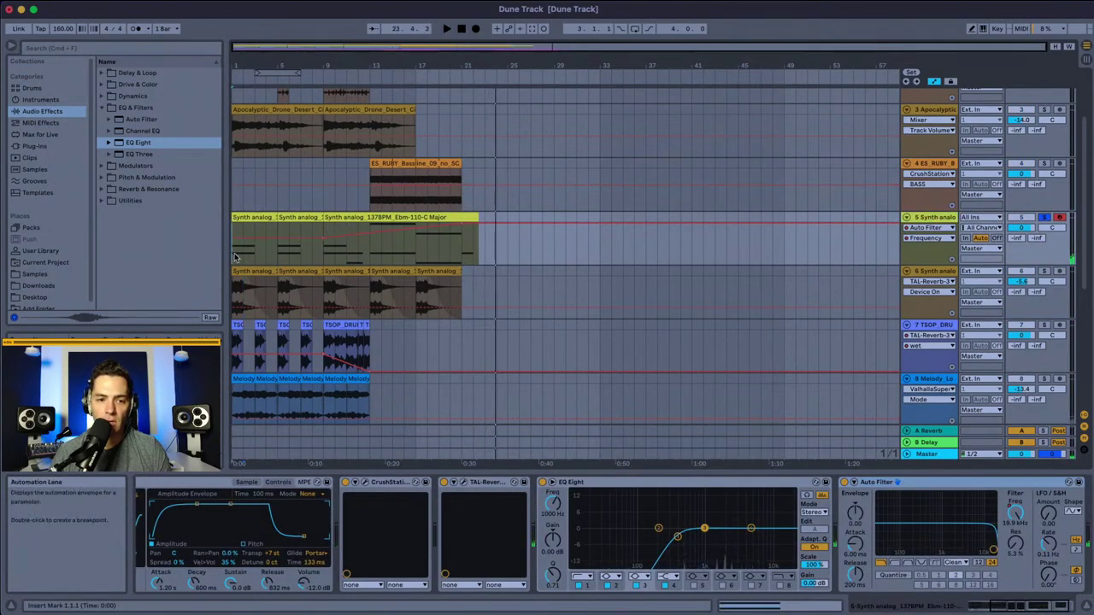
key("space")
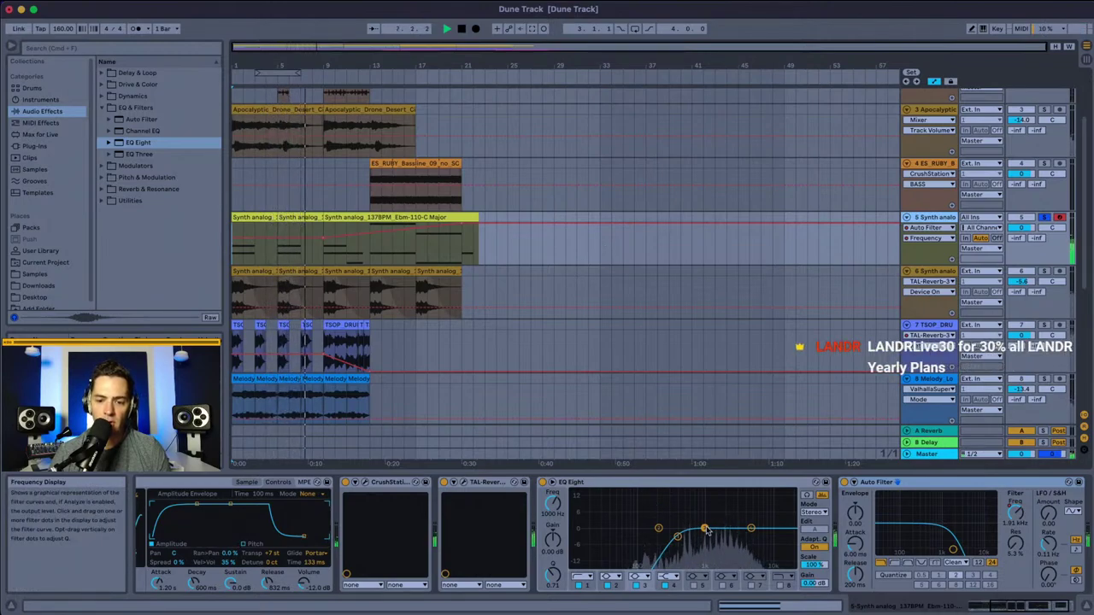
Step: Sweep the third EQ Eight band on the track 5 synth and set it to about -1.21 dB at 3.39 kHz
left_click_drag(704, 529, 732, 514)
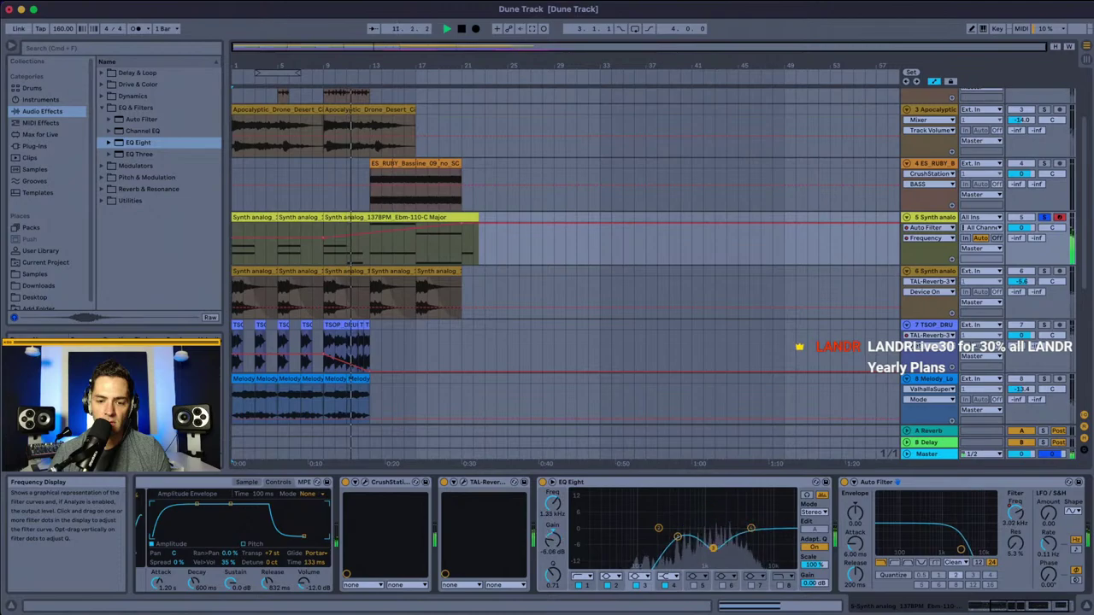
left_click_drag(712, 547, 737, 533)
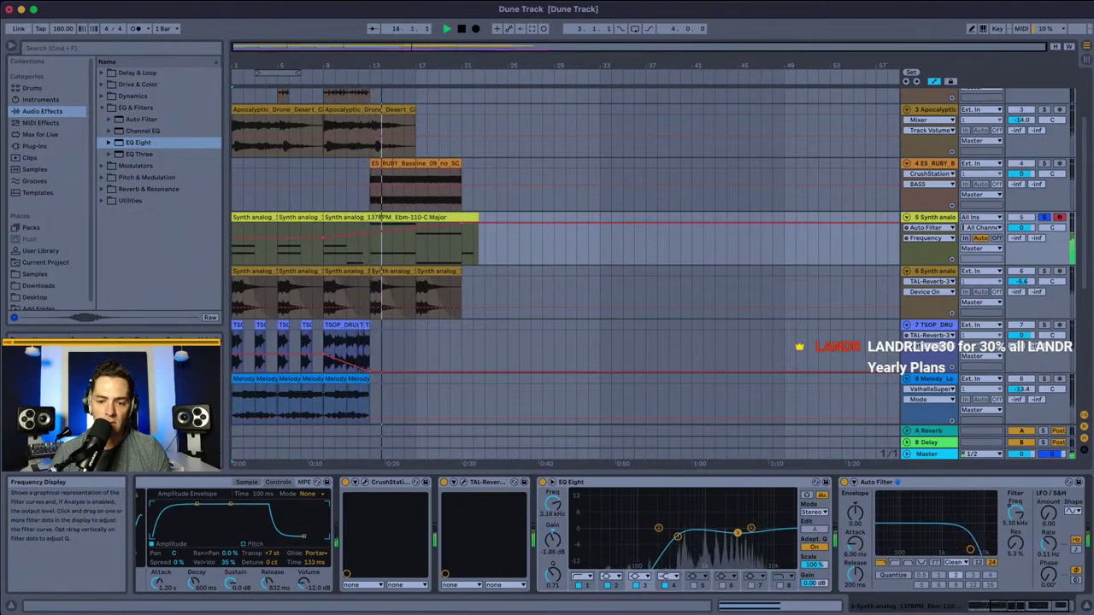
left_click(807, 495)
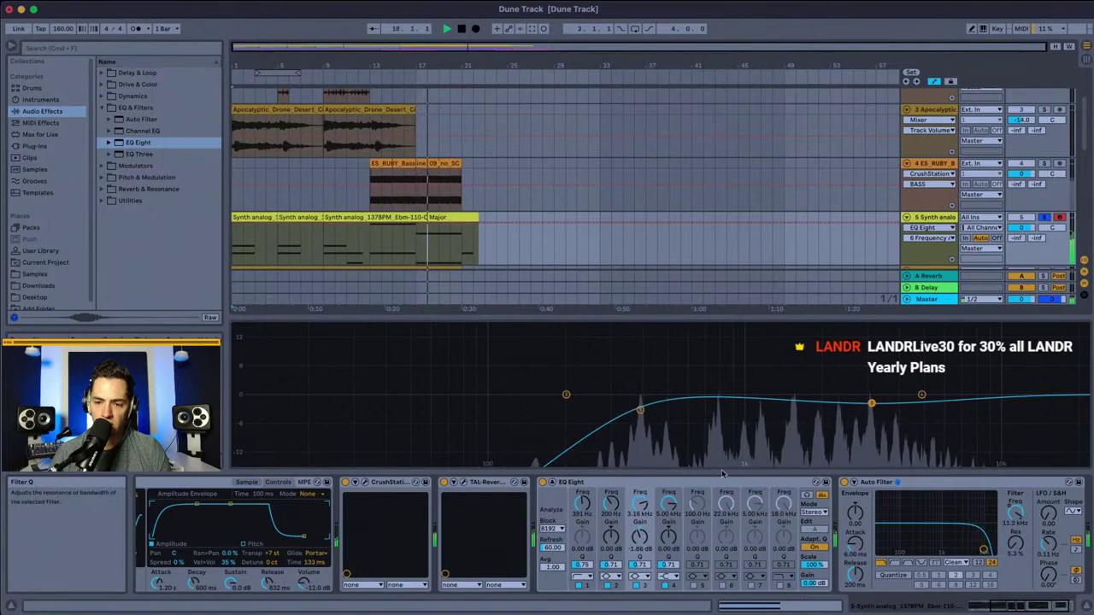
mouse_move(871, 403)
left_click_drag(872, 403, 879, 400)
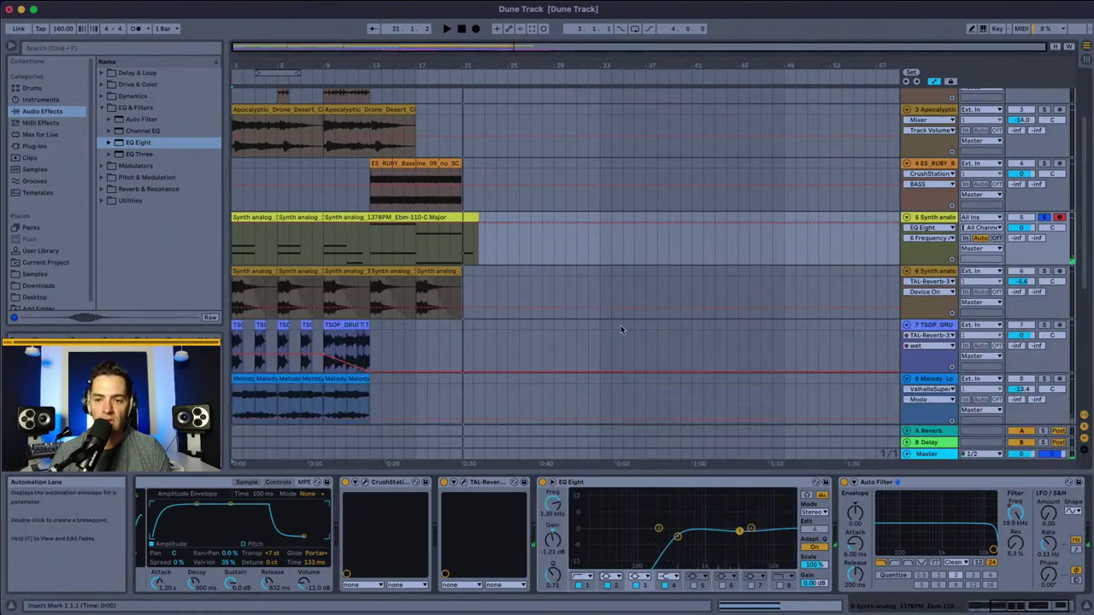
Step: Play the full mix from bar 14 with track 5 unsoloed, and lower the track 5 synth's volume to -4.0 dB
left_click(376, 197)
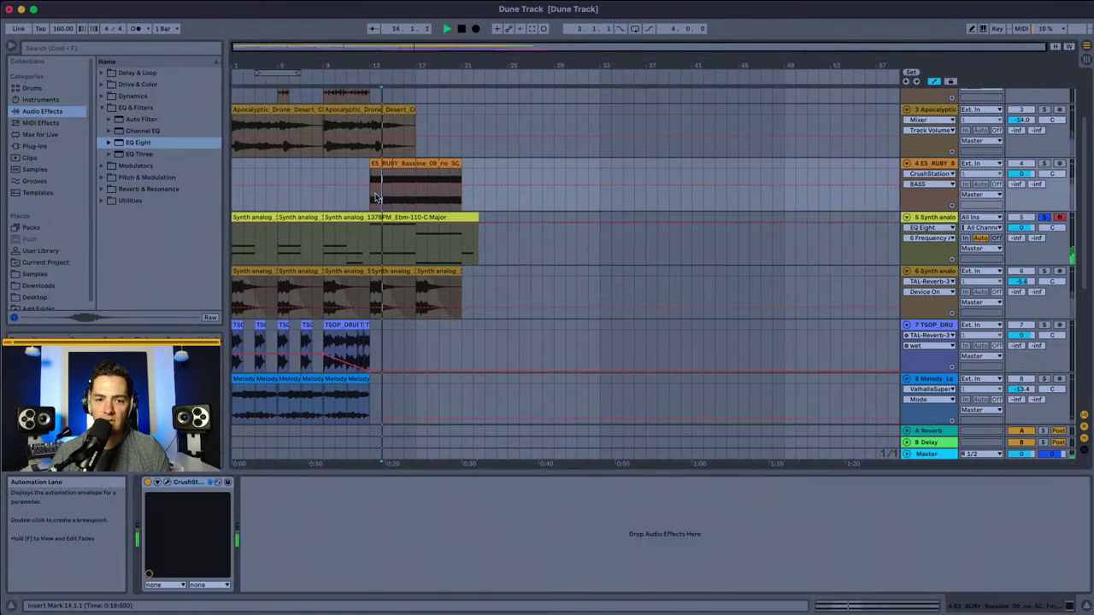
key("space")
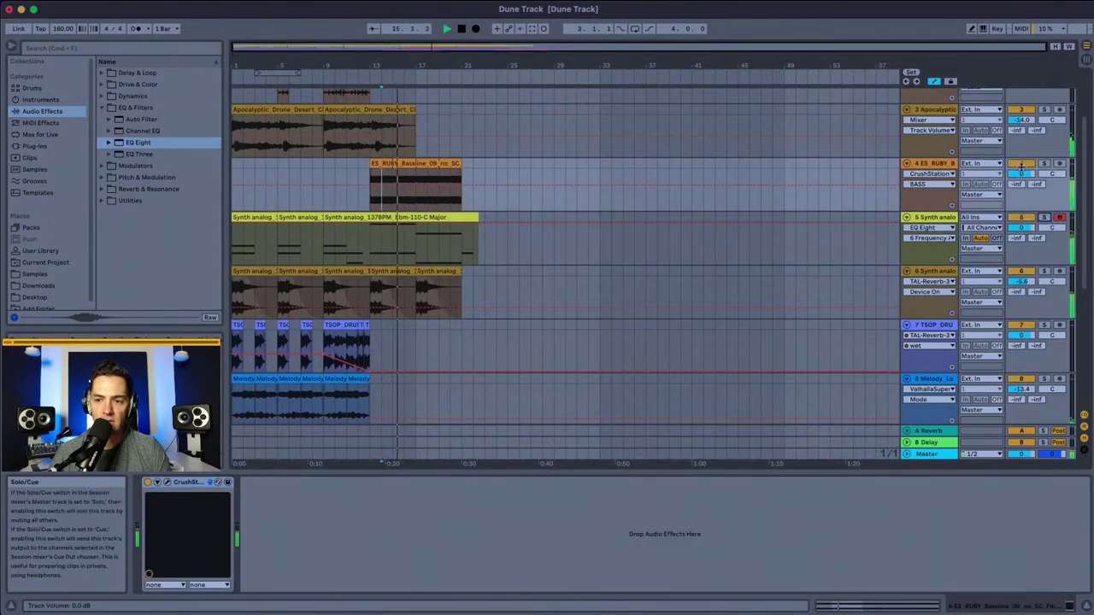
left_click_drag(1021, 227, 1021, 229)
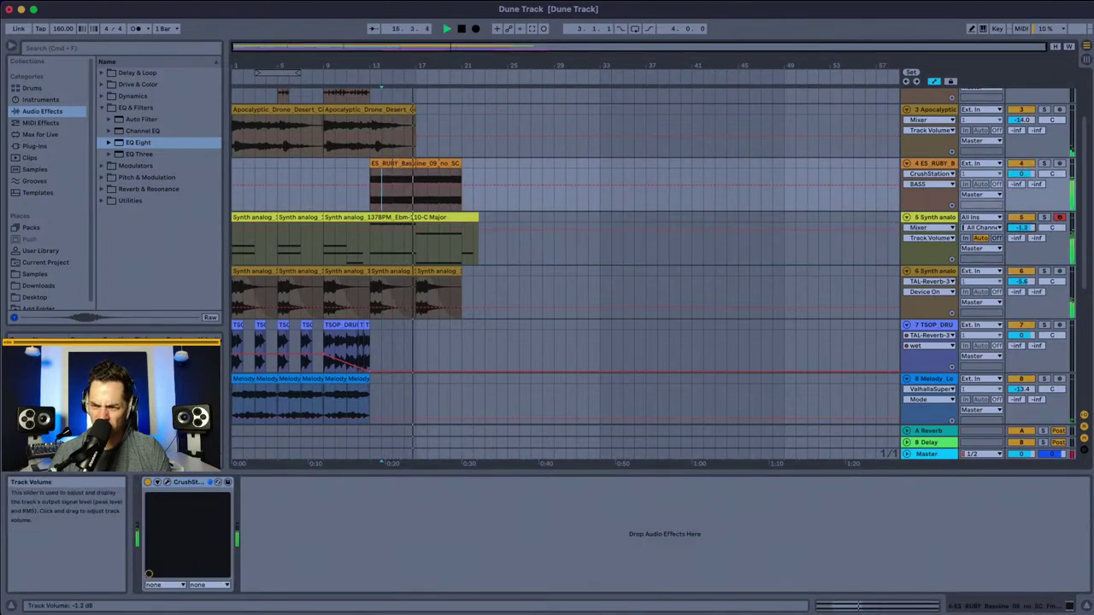
Step: Solo the bassline on track 4, add an EQ Eight after its CrushStation effect, and play it from bar 14
left_click(1044, 164)
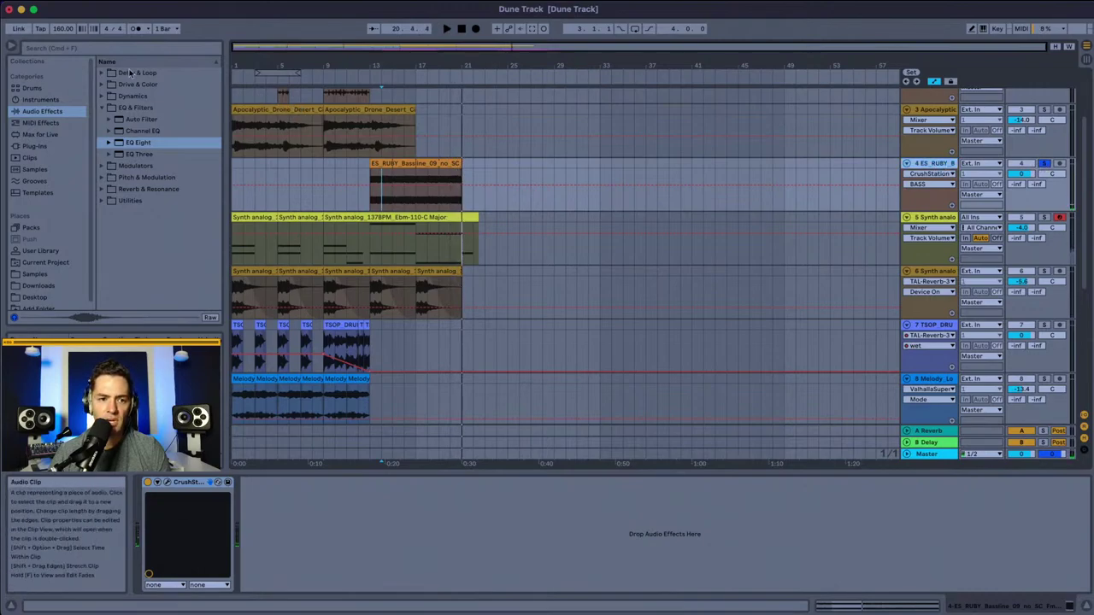
left_click_drag(129, 147, 334, 176)
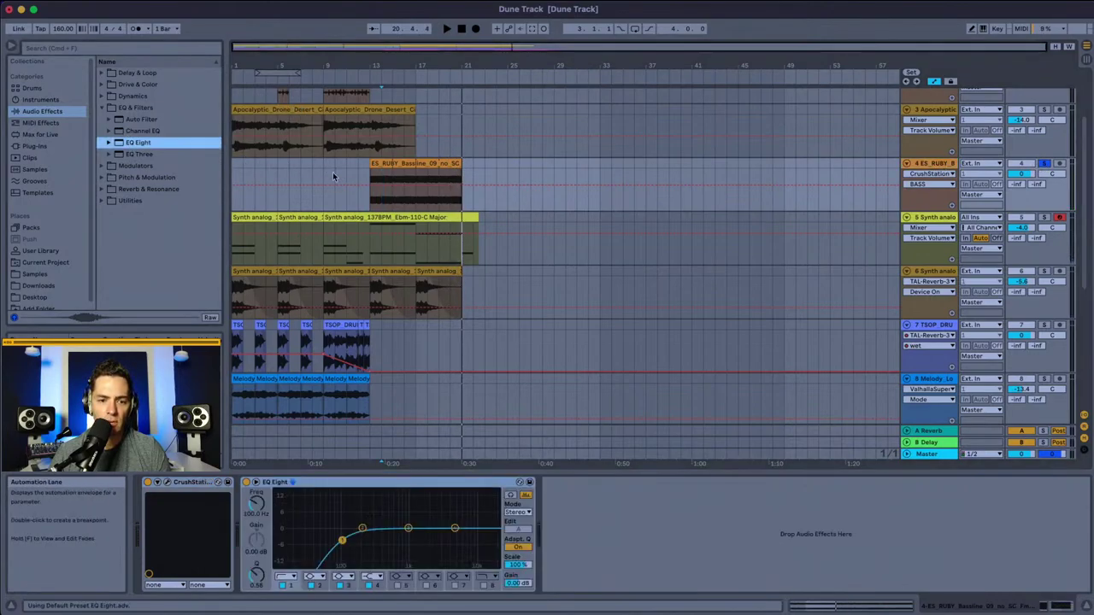
key("space")
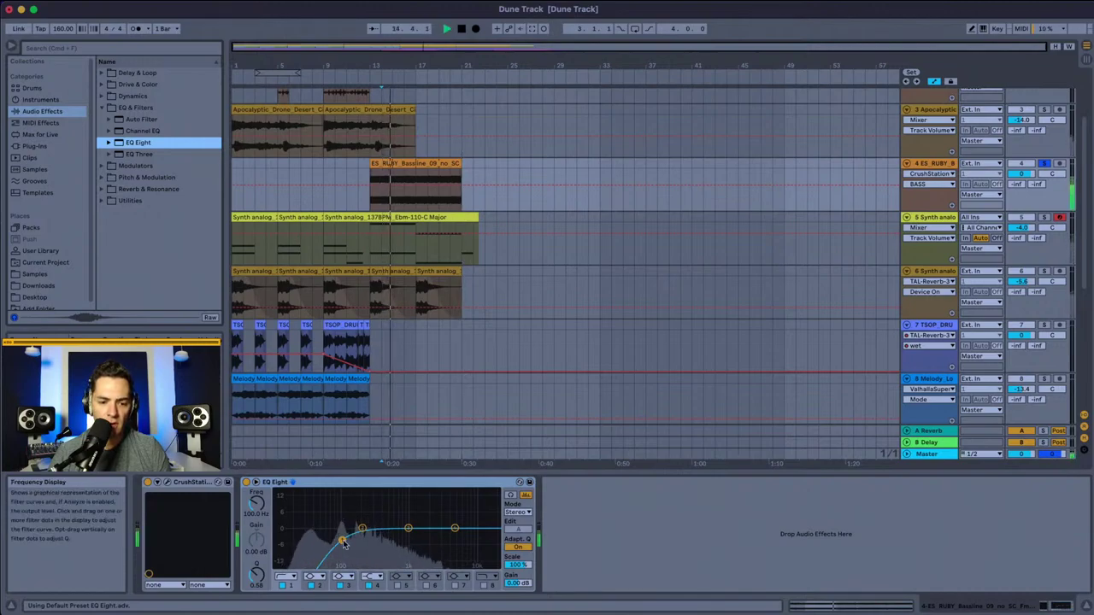
Step: Shape the bassline's EQ Eight with a 163 Hz low cut and a 3.35 dB boost at 3.16 kHz, and unsolo track 4
left_click_drag(341, 541, 342, 508)
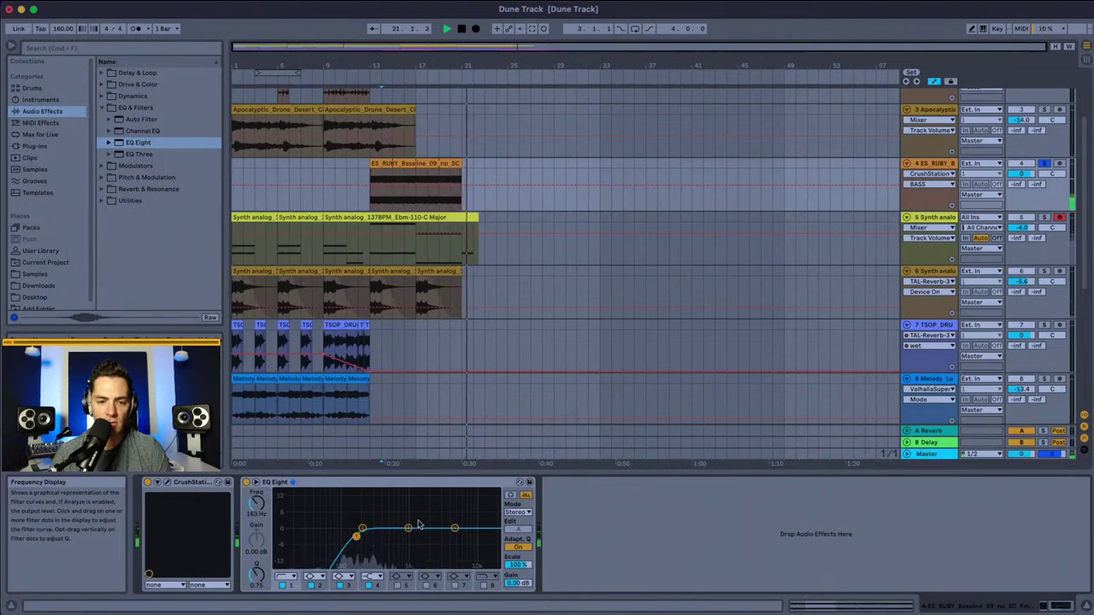
key("space")
key("space")
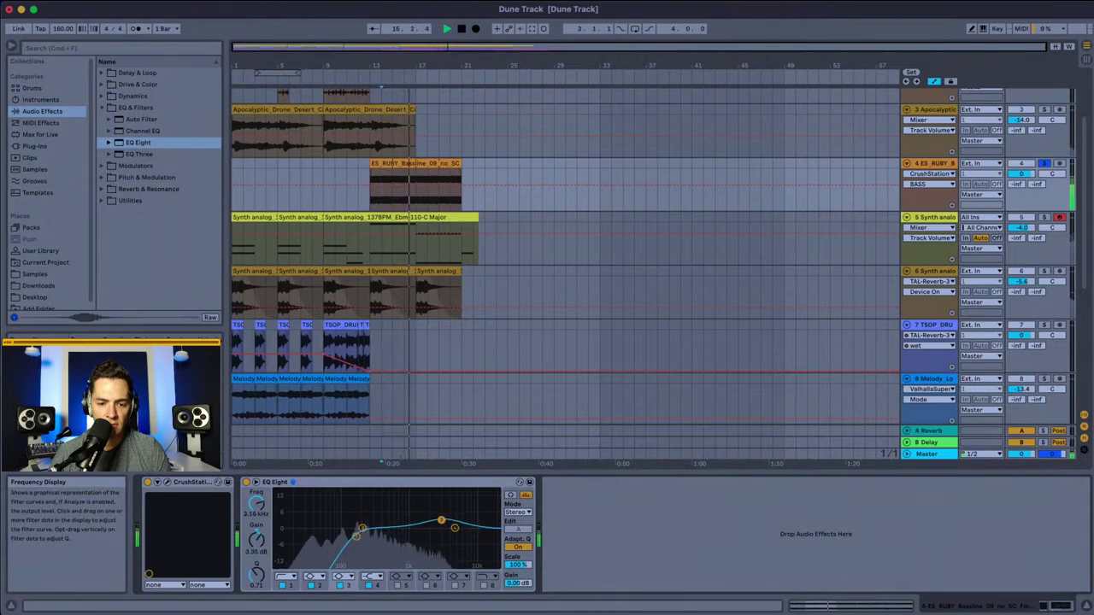
left_click(1043, 163)
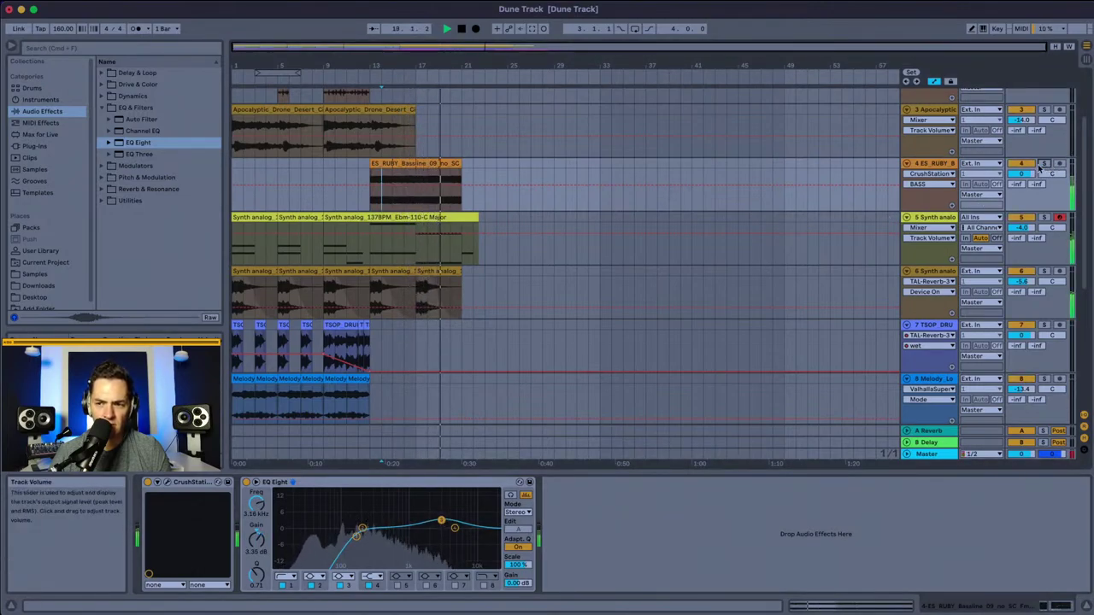
Step: Solo the Apocalyptic Drone on track 3, play it from bar 1, and add an EQ Eight to the track
scroll(477, 145, "up", 4)
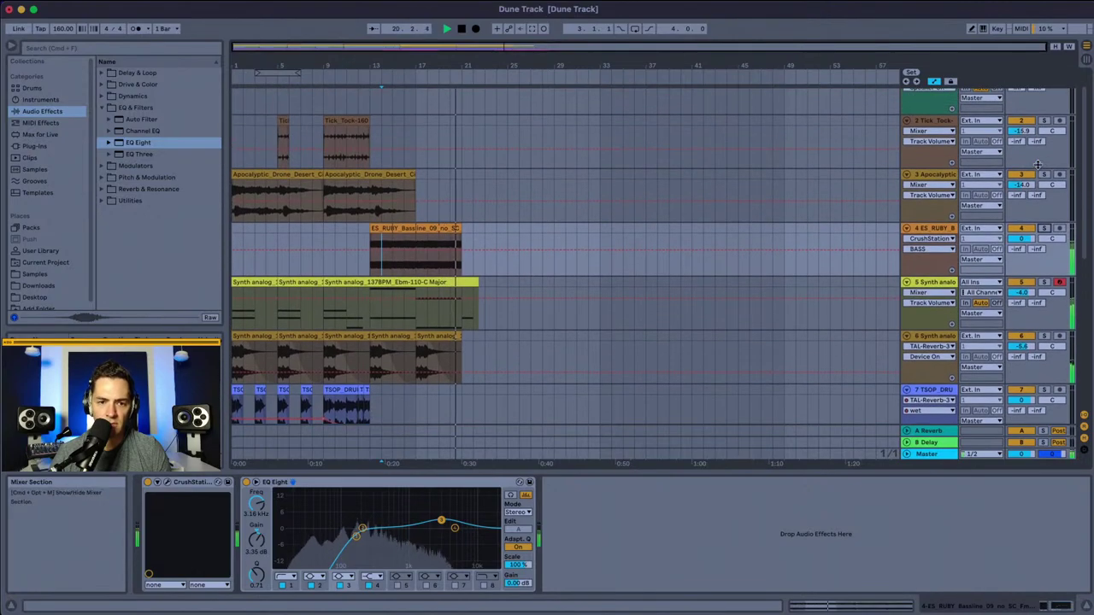
left_click(461, 191)
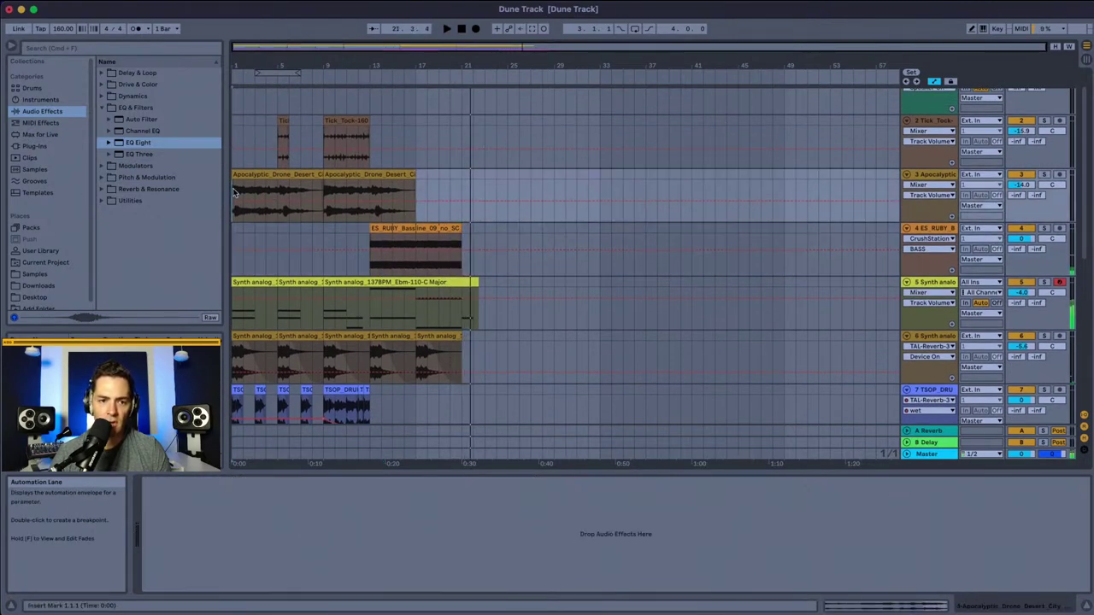
left_click(1044, 174)
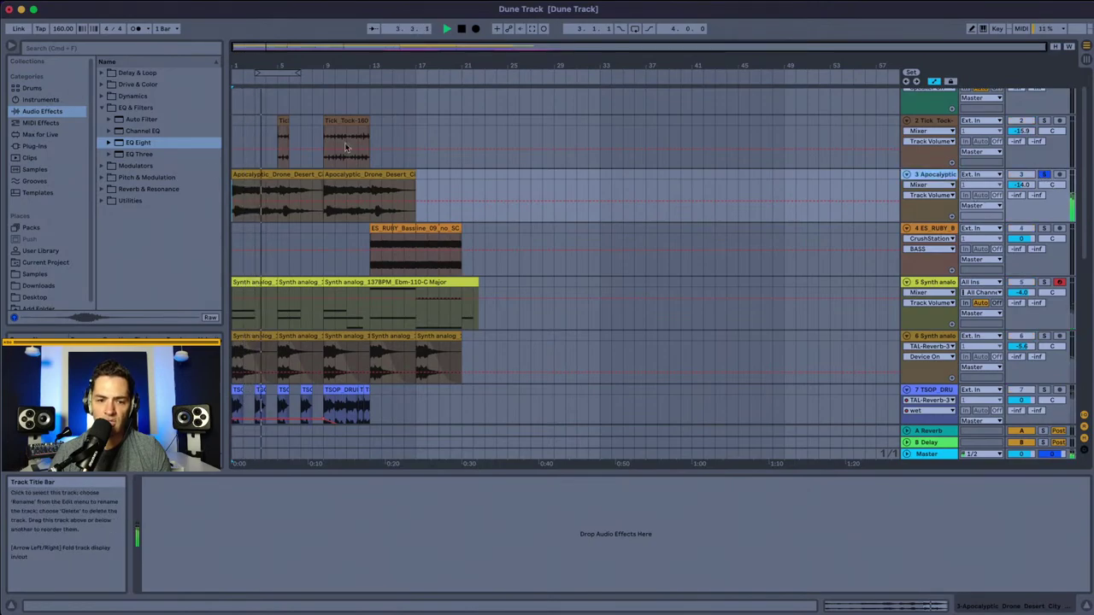
left_click_drag(138, 142, 291, 530)
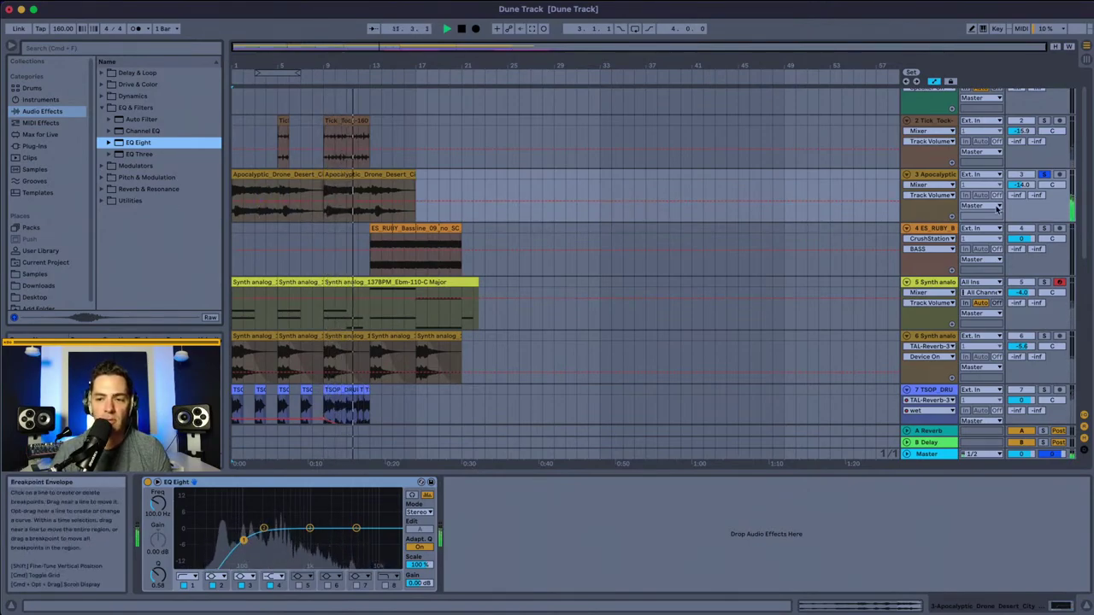
Step: Solo the Tick Tock loop on track 2 and add an EQ Eight with a 417 Hz low cut and a 5.83 dB boost at 2.67 kHz
left_click(939, 122)
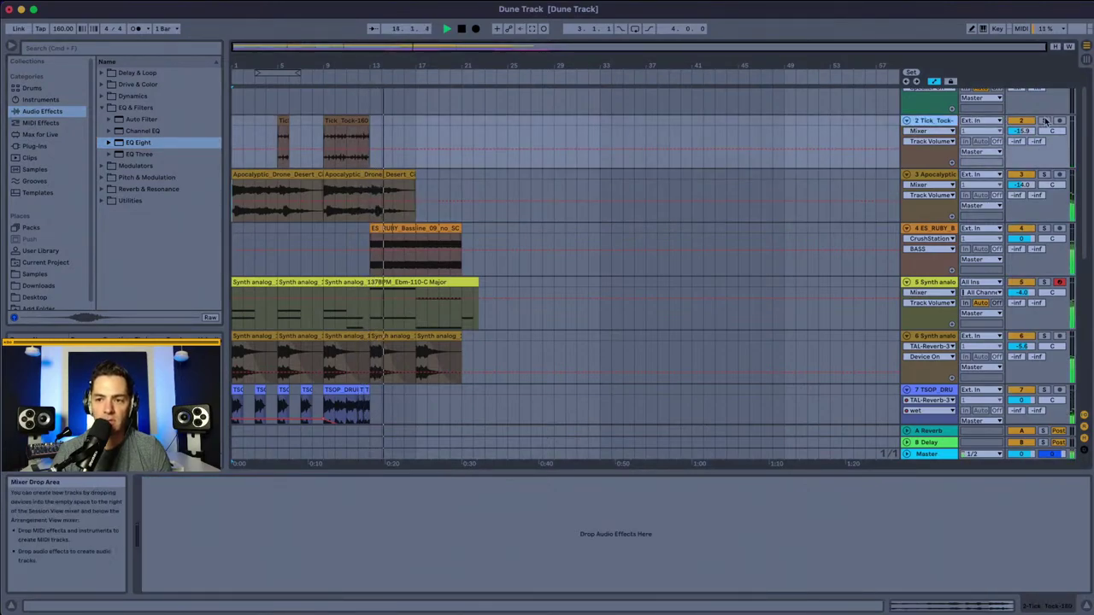
left_click(1044, 122)
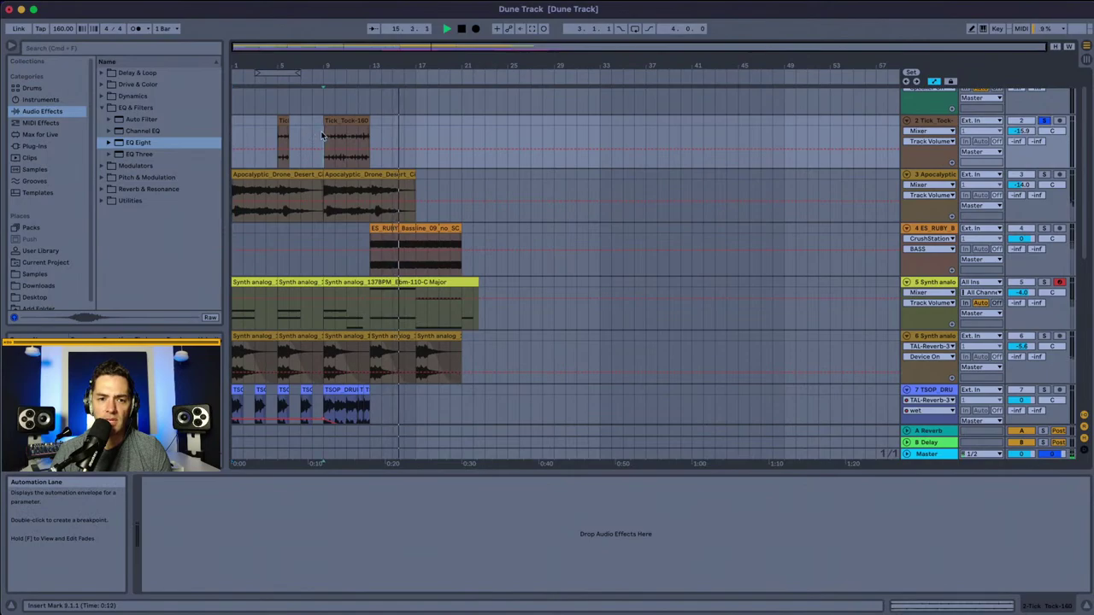
left_click(162, 144)
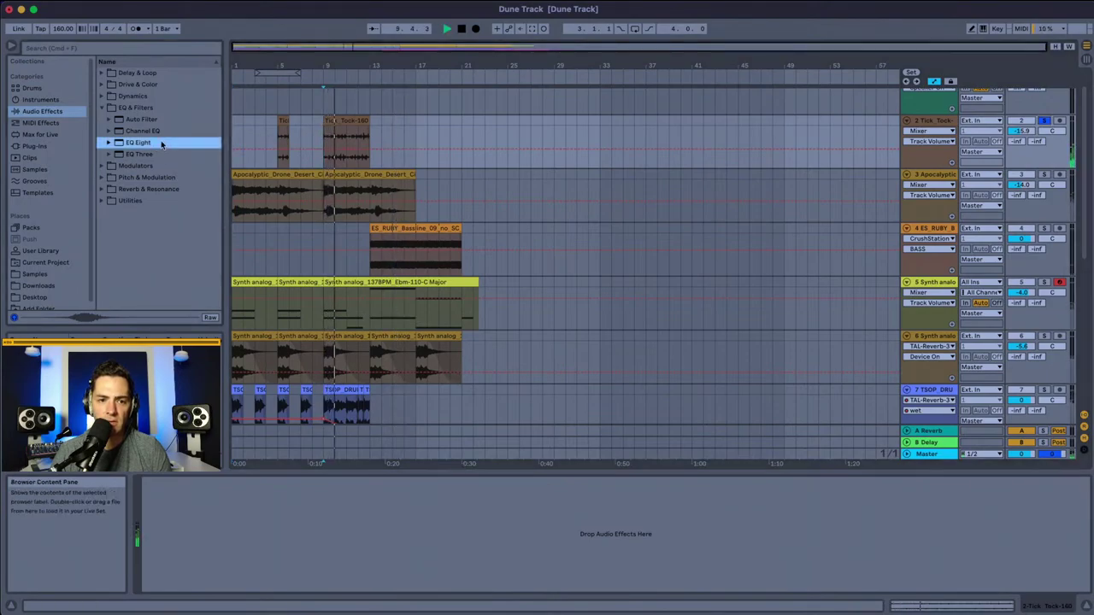
left_click_drag(303, 144, 346, 411)
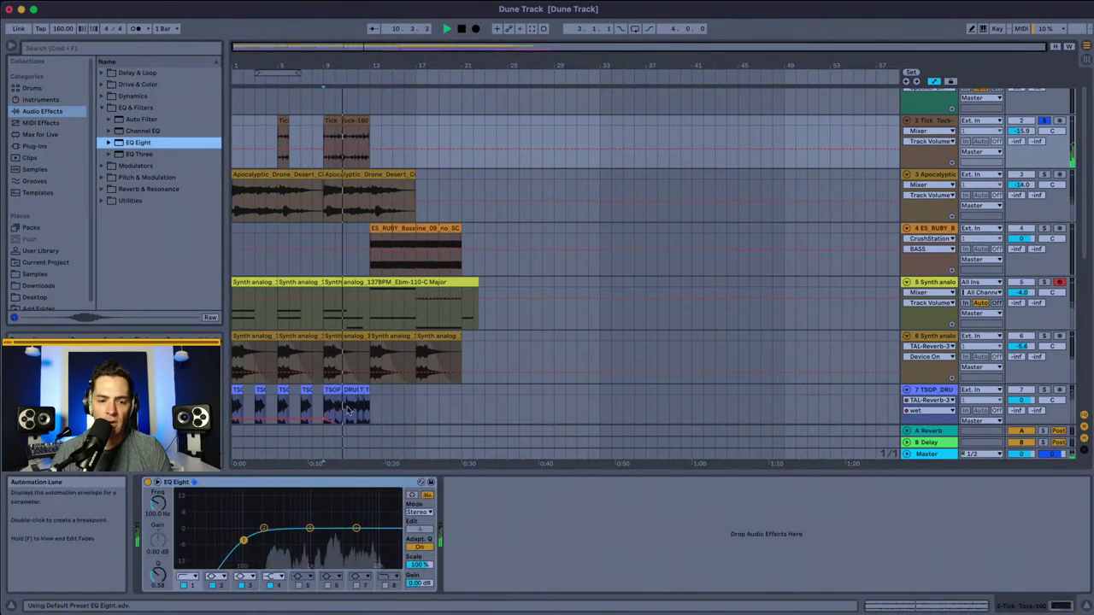
left_click(245, 549)
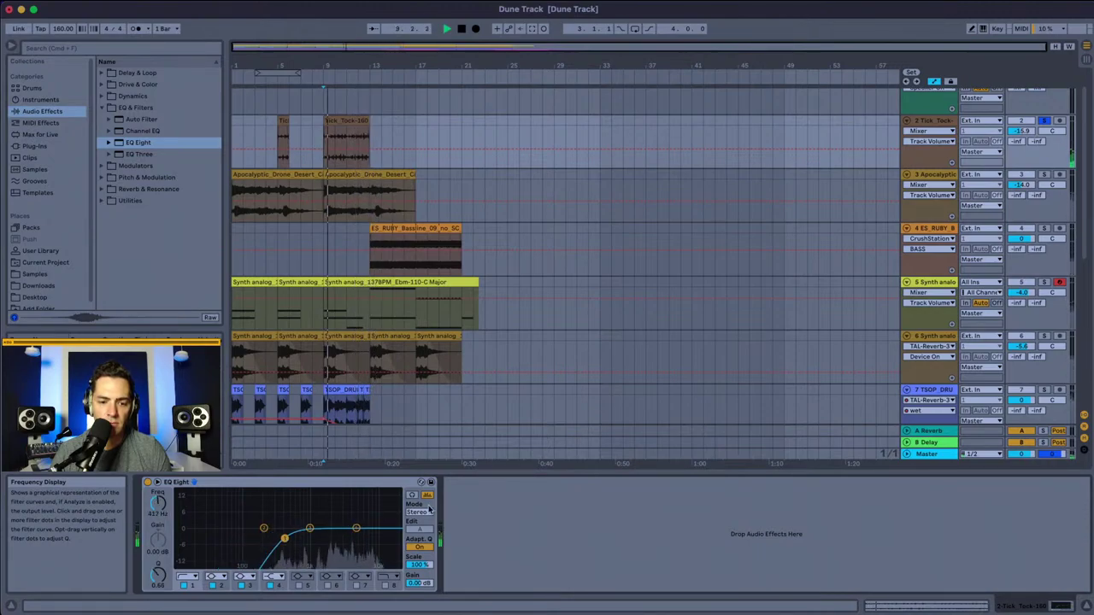
left_click(356, 528)
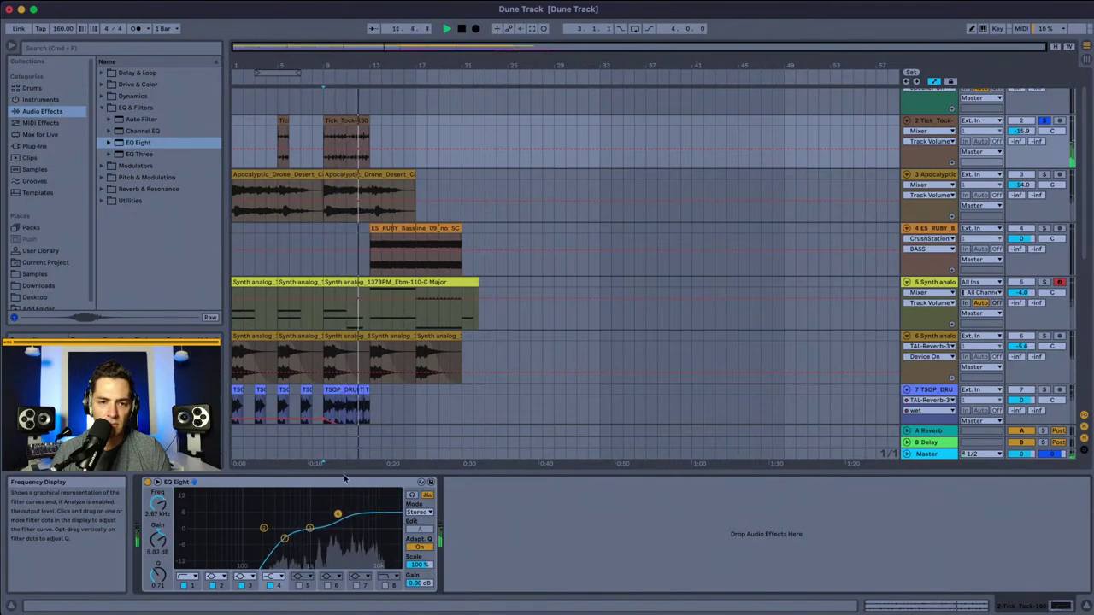
Step: Duplicate the bar 9 Tick Tock clip twice to fill up to bar 21, unsolo track 2, and lower its volume to -17.4 dB
left_click(333, 121)
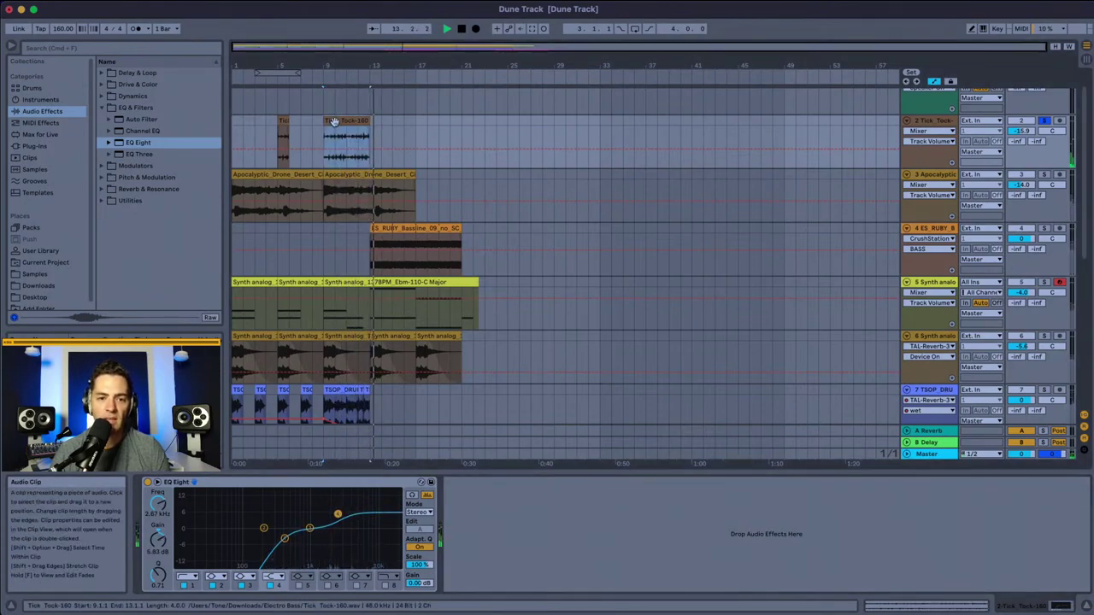
key("super+d")
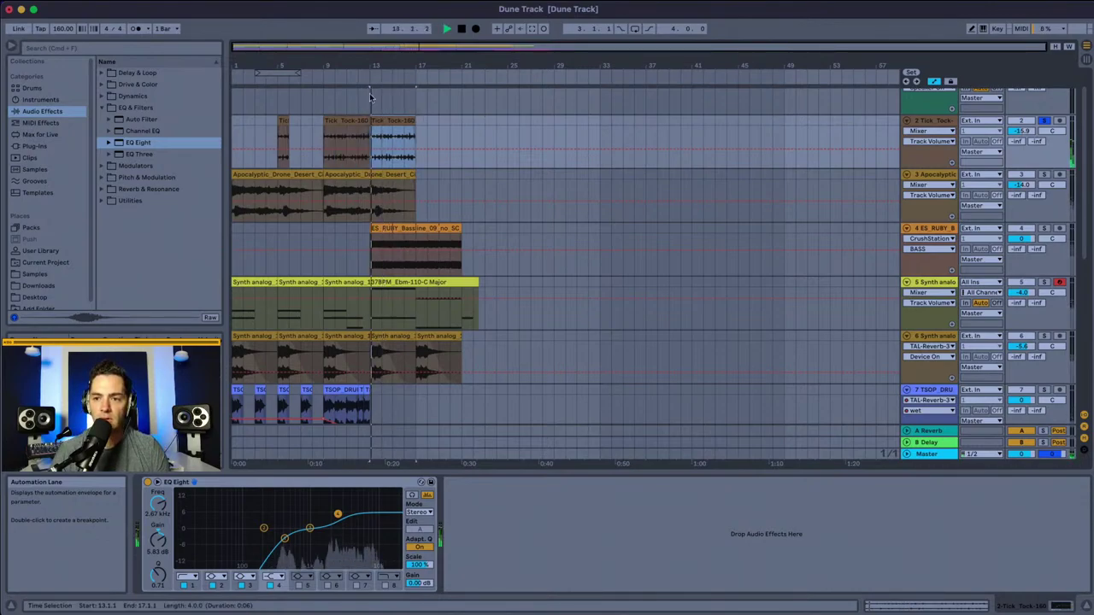
left_click(1044, 122)
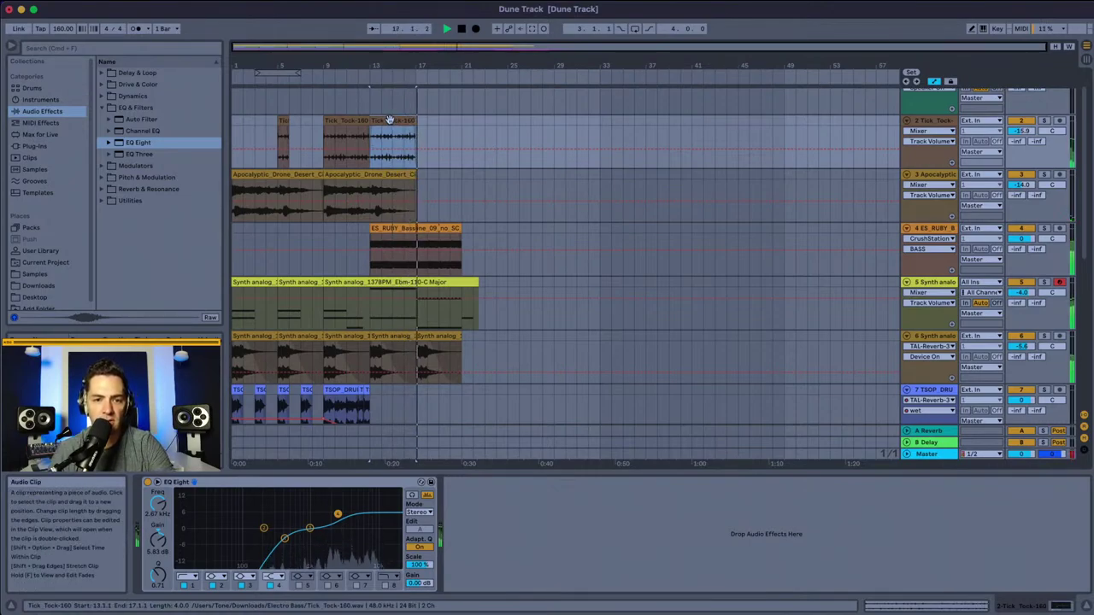
key("super+d")
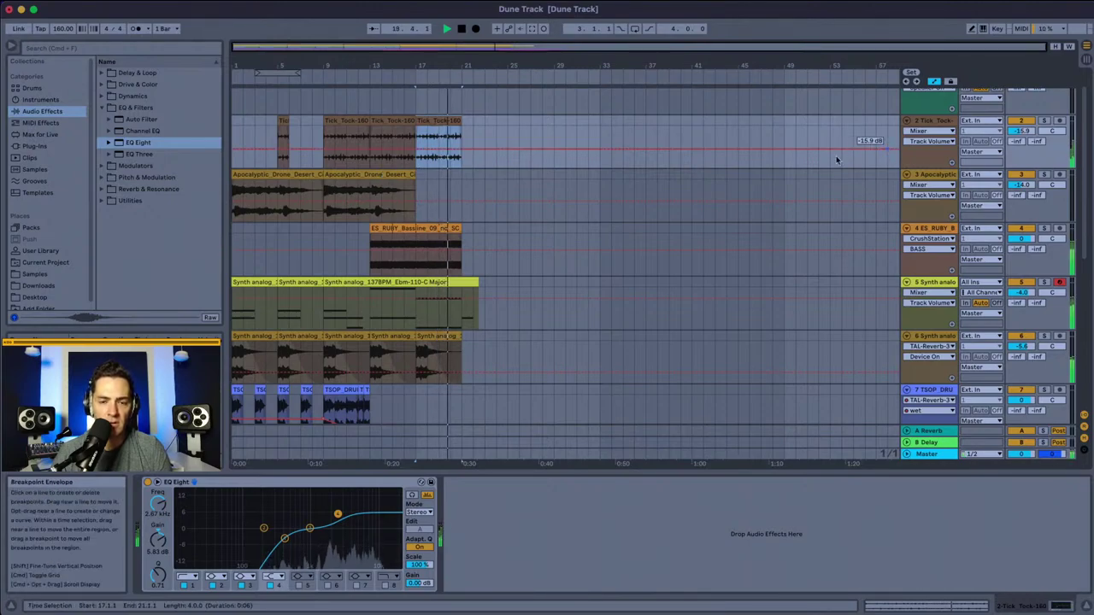
left_click_drag(1022, 130, 1022, 141)
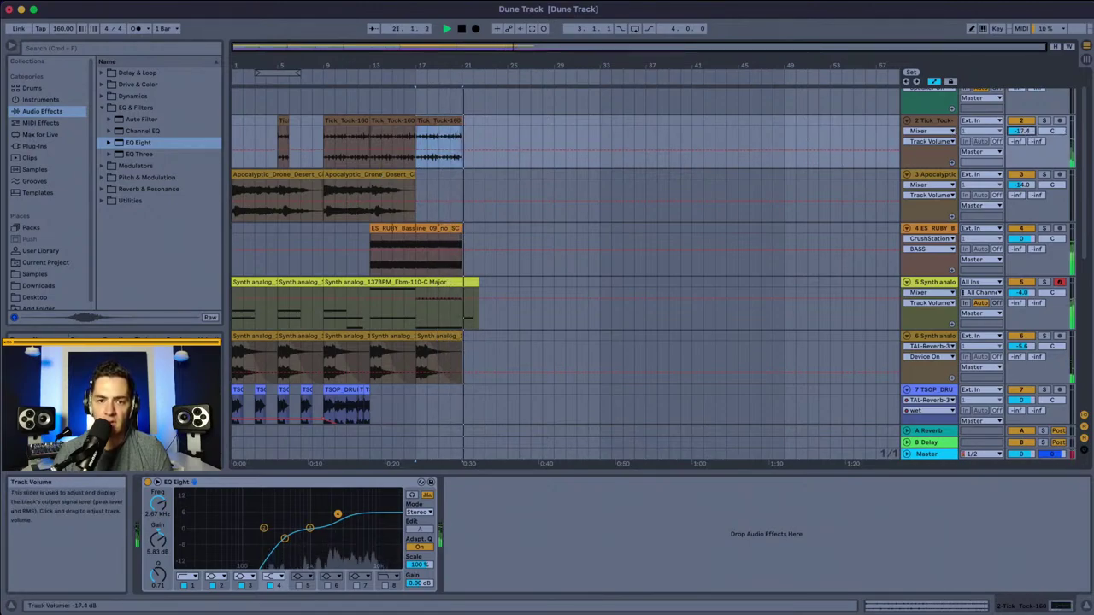
Step: Play the full mix from bar 1
scroll(356, 282, "down", 5)
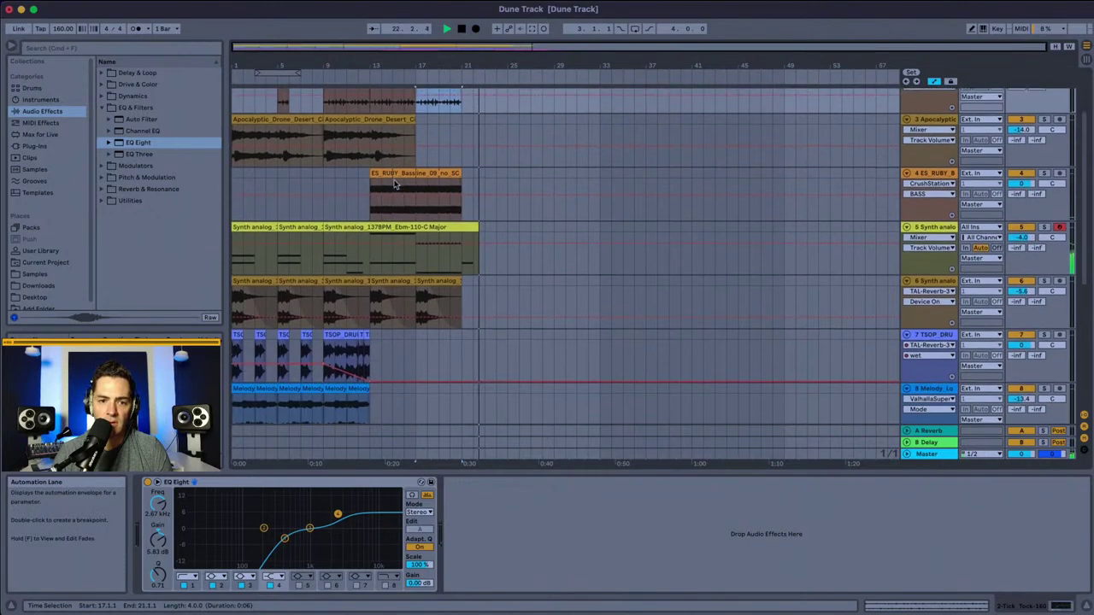
scroll(288, 219, "down", 5)
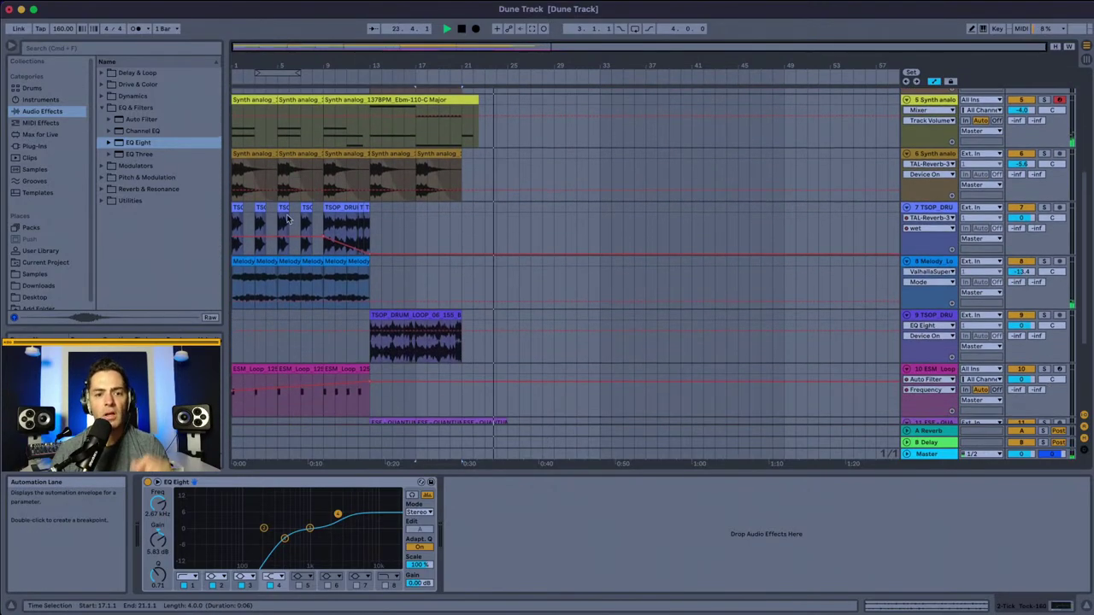
left_click(235, 139)
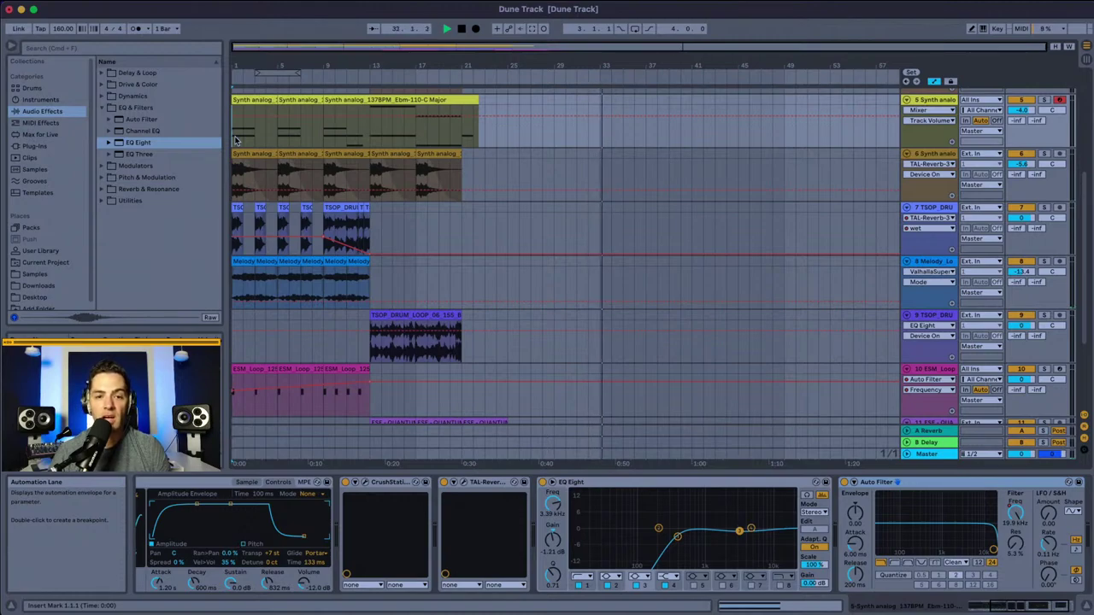
key("space")
key("space")
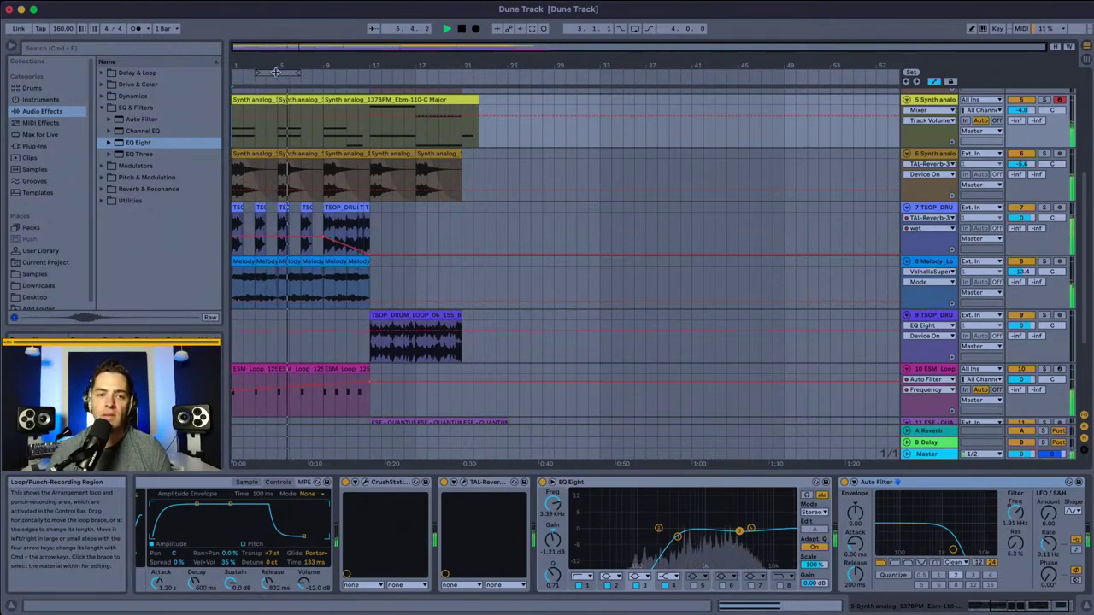
Step: Delete the short Tick Tock clip at bar 5 and lower track 2's volume to -23.4 dB
scroll(311, 142, "up", 5)
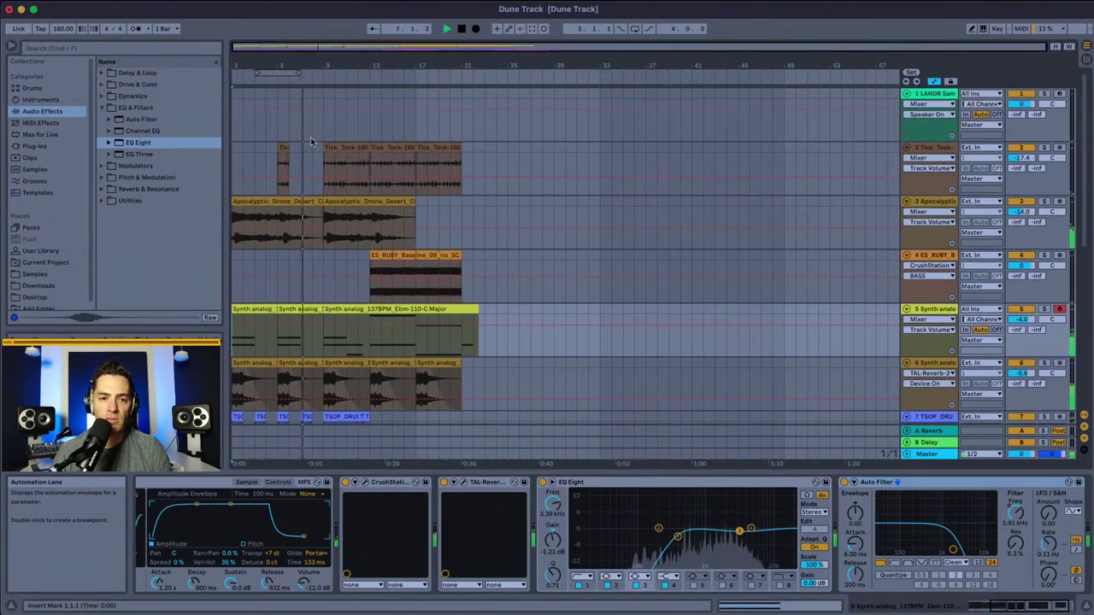
left_click(284, 147)
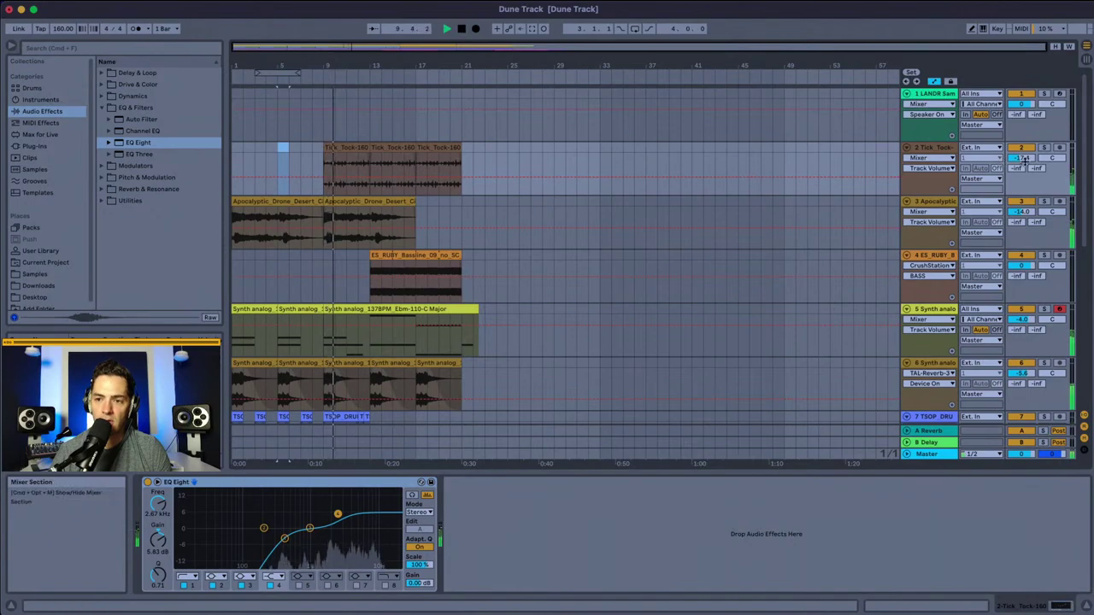
left_click_drag(1021, 159, 1021, 171)
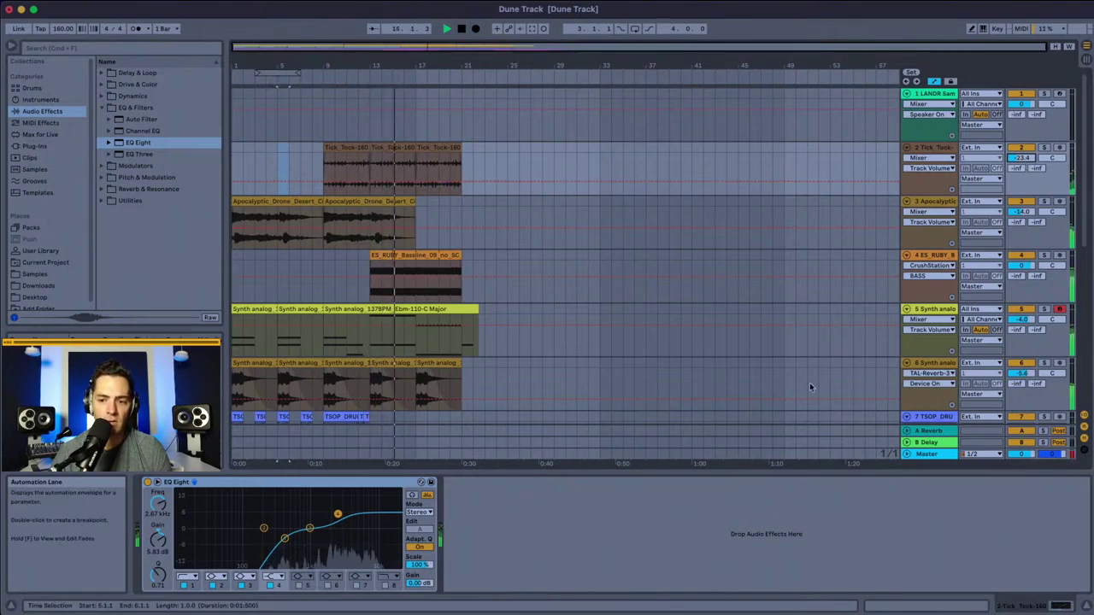
Step: Open SPAN on the Master track, examine the mix's low-frequency spectrum during playback, and close it
left_click(935, 455)
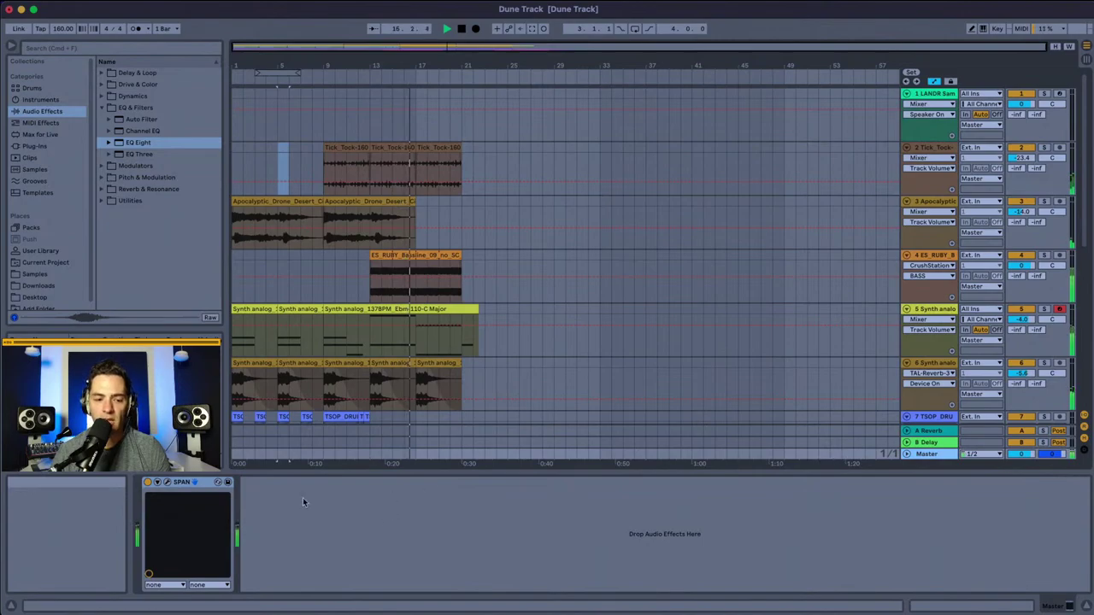
left_click(168, 483)
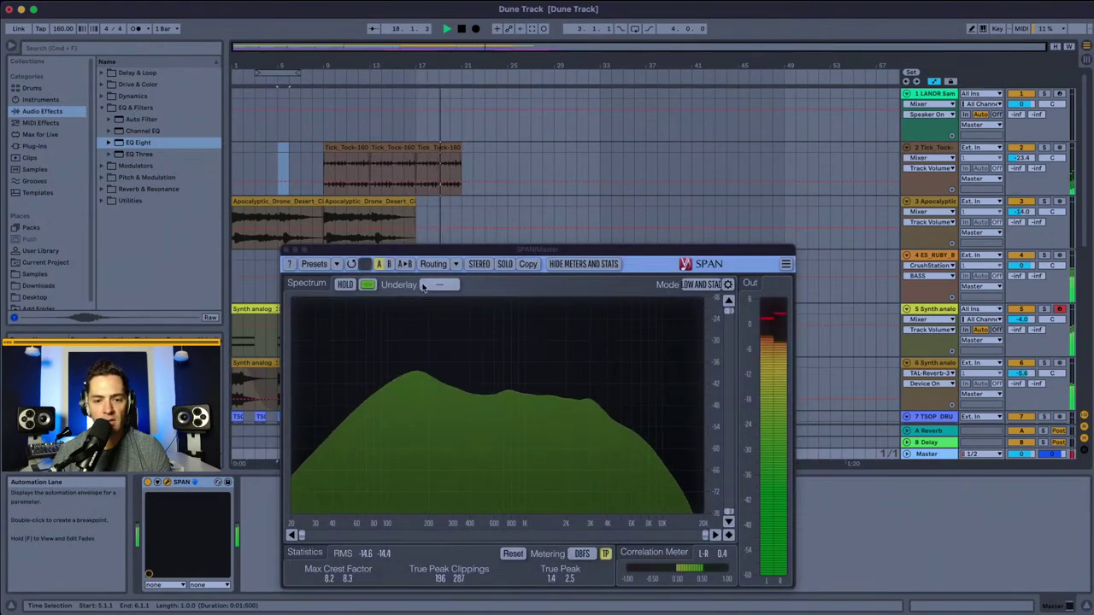
left_click(399, 342)
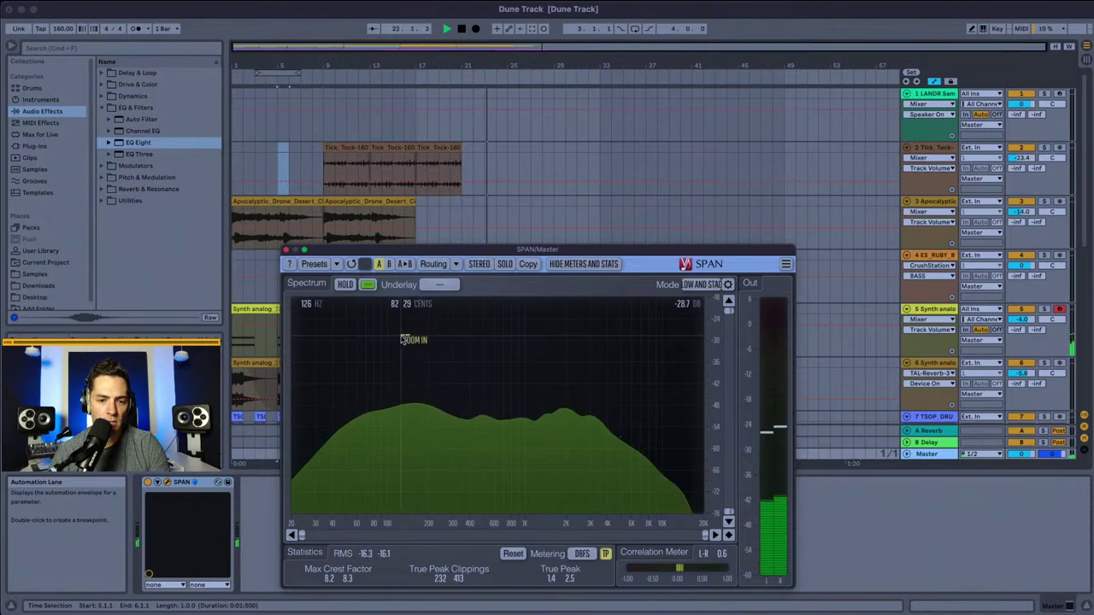
left_click(401, 339)
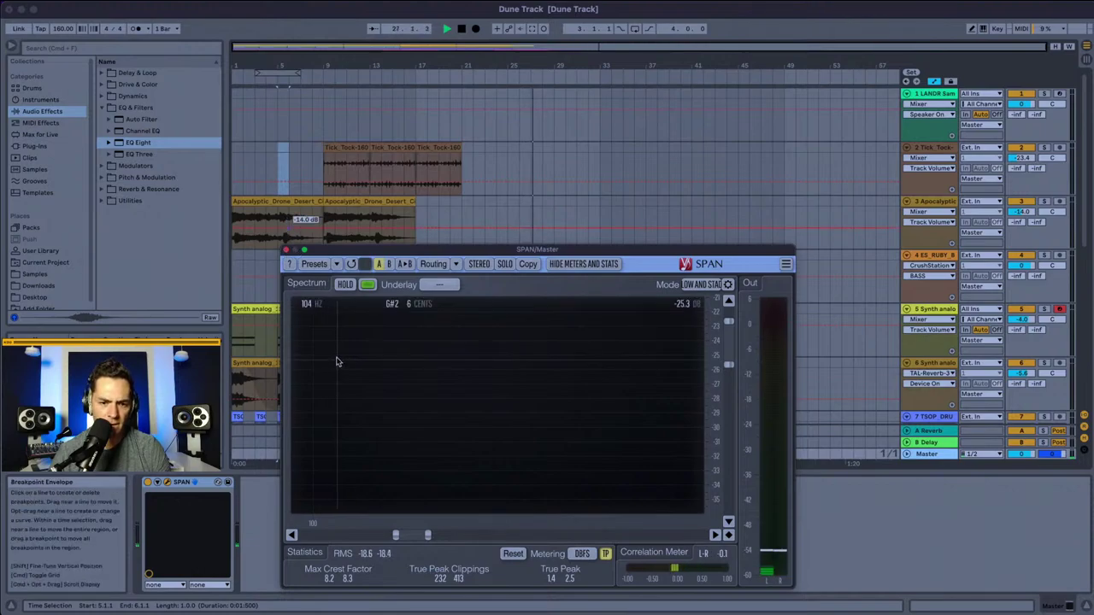
left_click(286, 250)
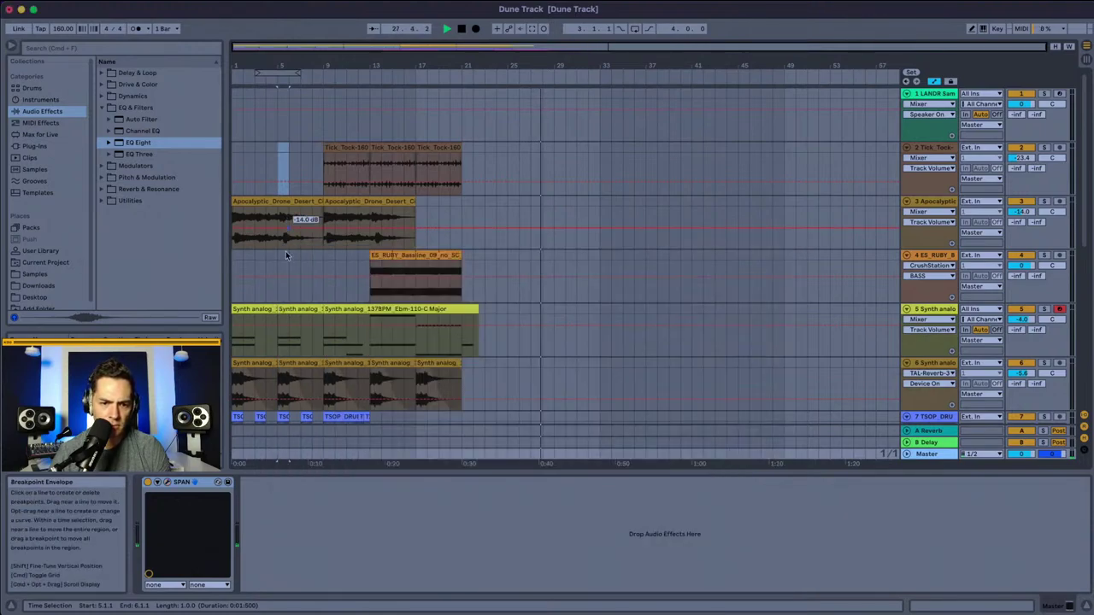
Step: Reopen SPAN on the Master, inspect the low-end peak around 100 Hz while playing from bar 13, and close it
left_click(167, 482)
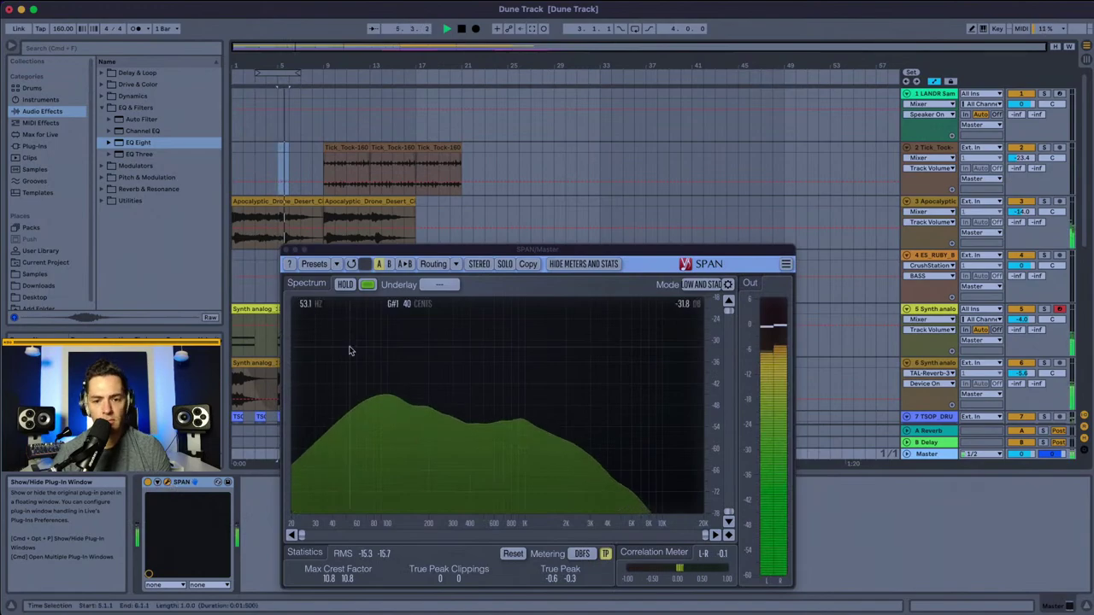
left_click(370, 161)
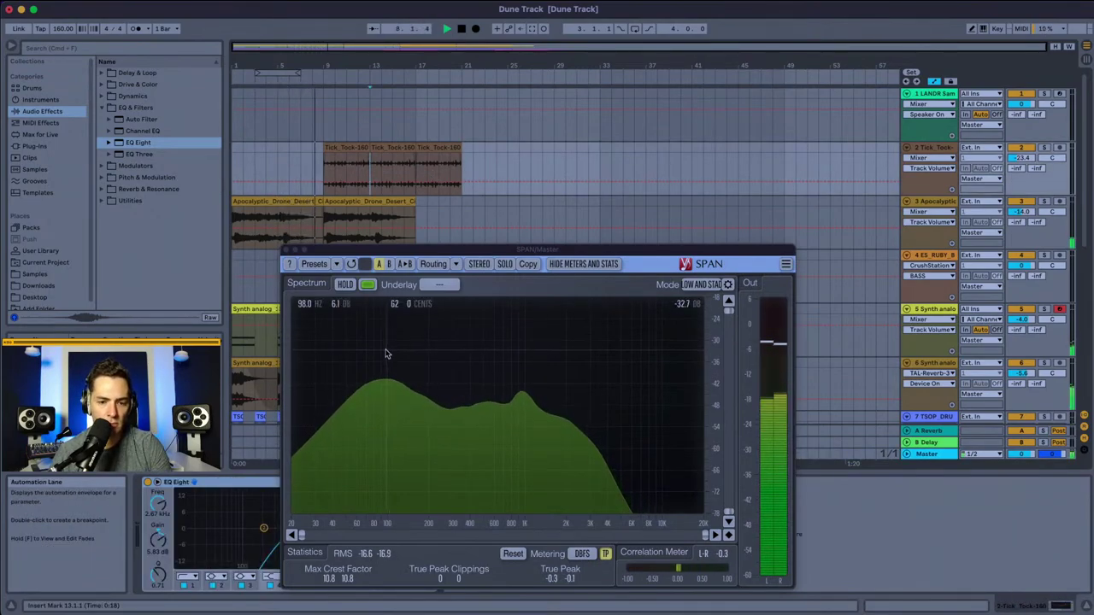
left_click_drag(385, 354, 384, 325)
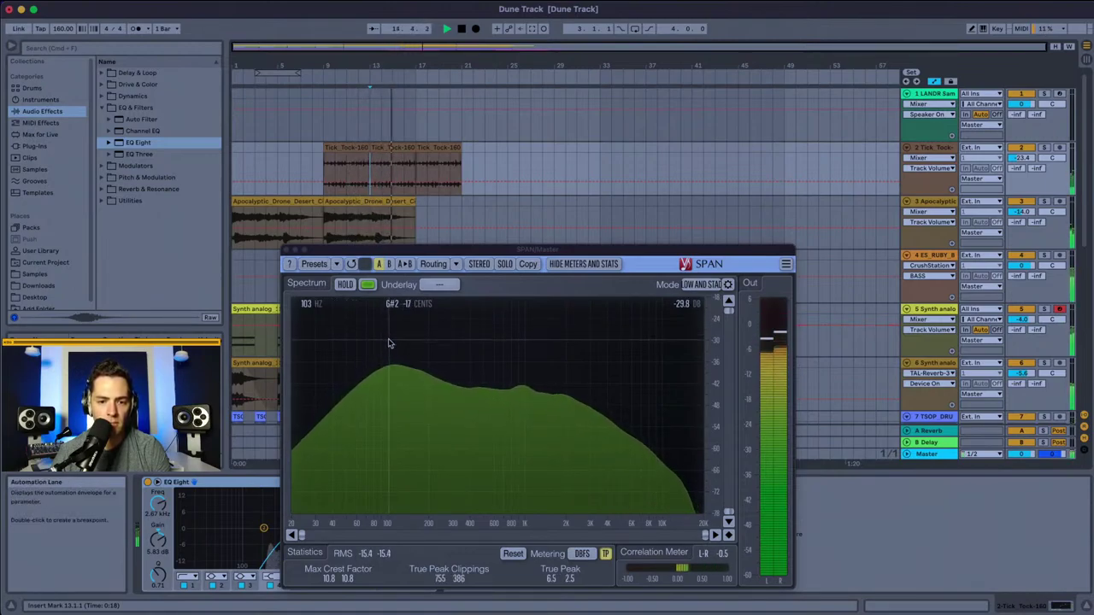
left_click_drag(389, 343, 395, 342)
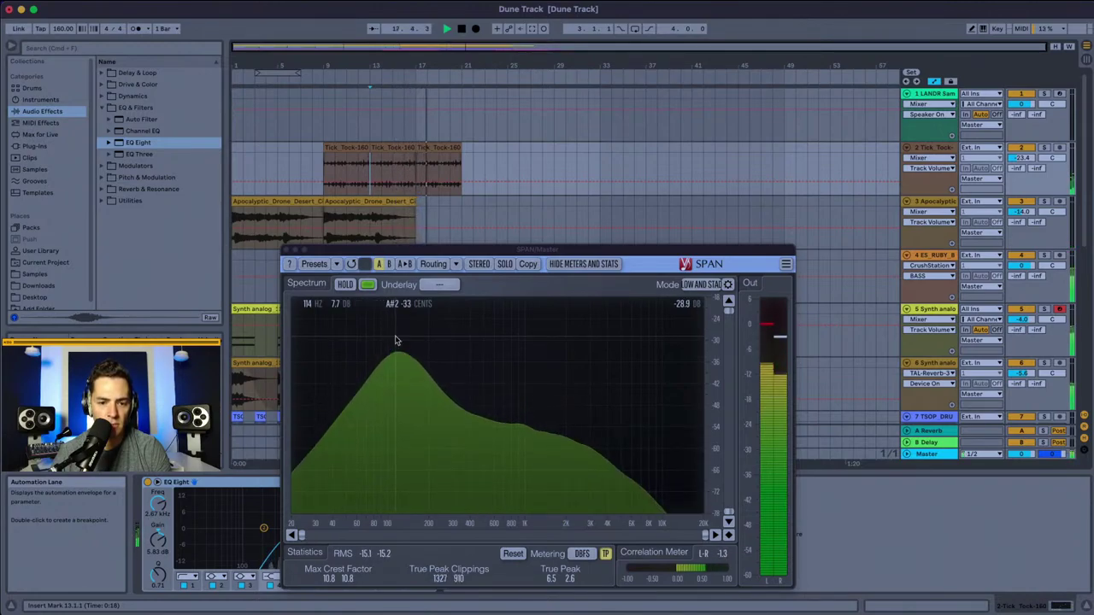
left_click(287, 250)
scroll(419, 223, "down", 5)
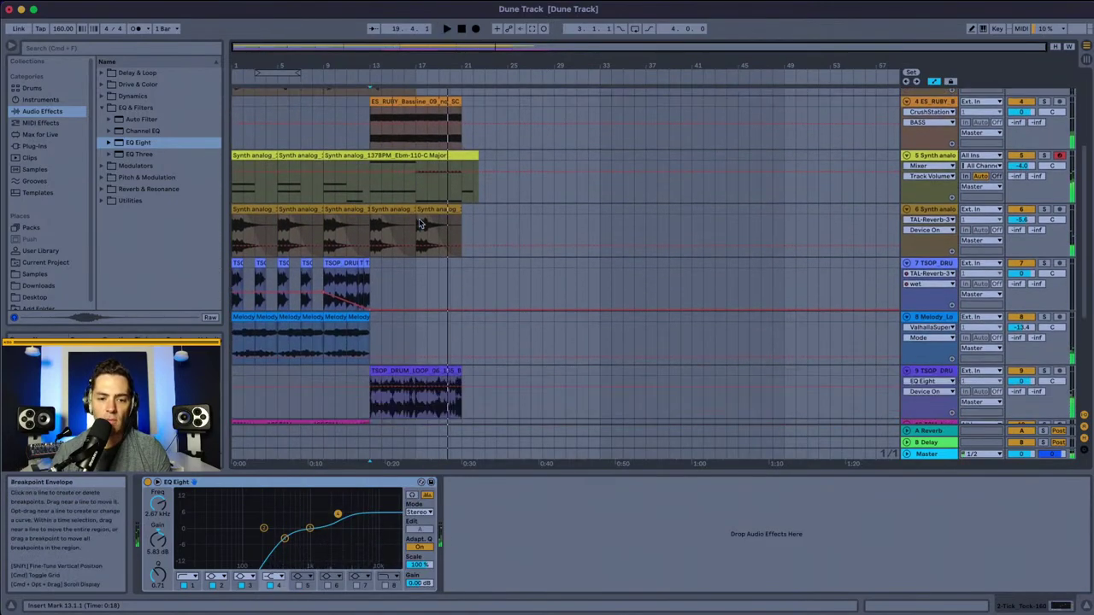
Step: Set drum loop track 9's volume to -4.0 dB during playback, soloing the track briefly to check its EQ Eight
scroll(418, 224, "down", 3)
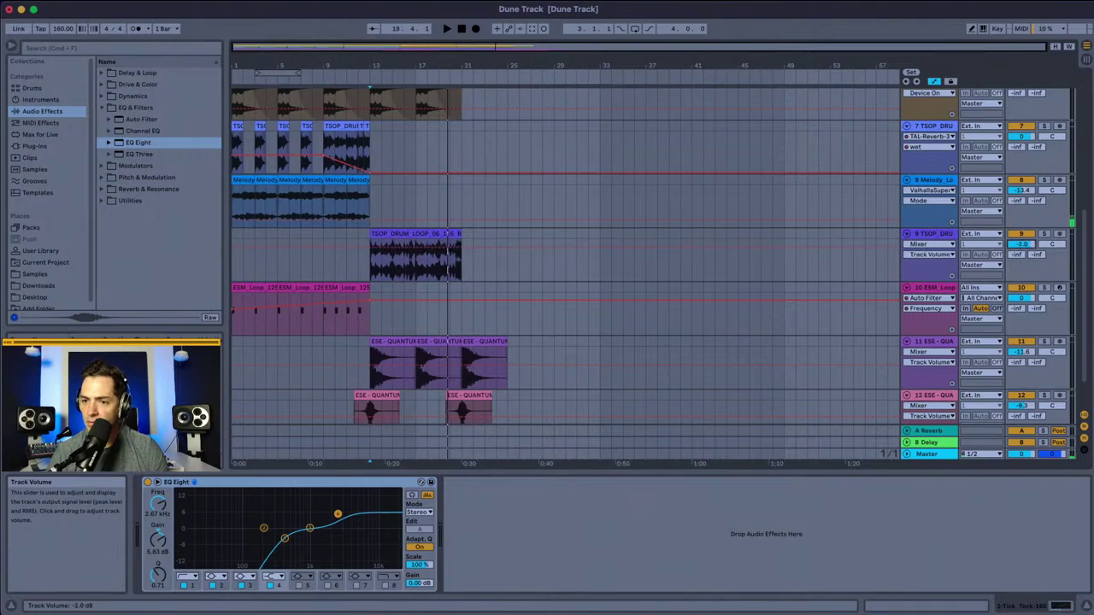
key("space")
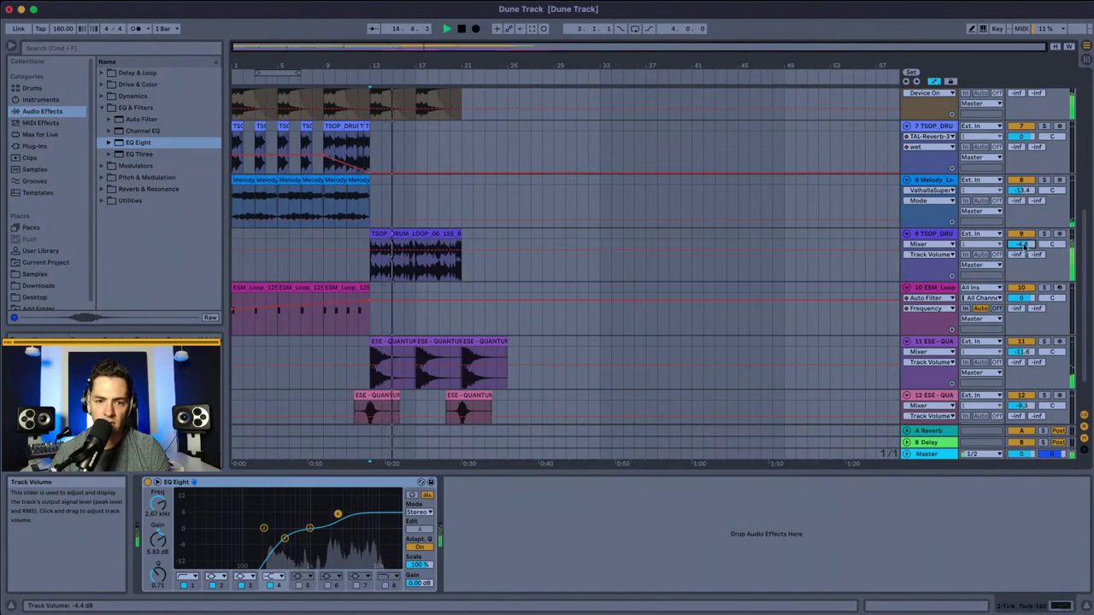
left_click(1043, 233)
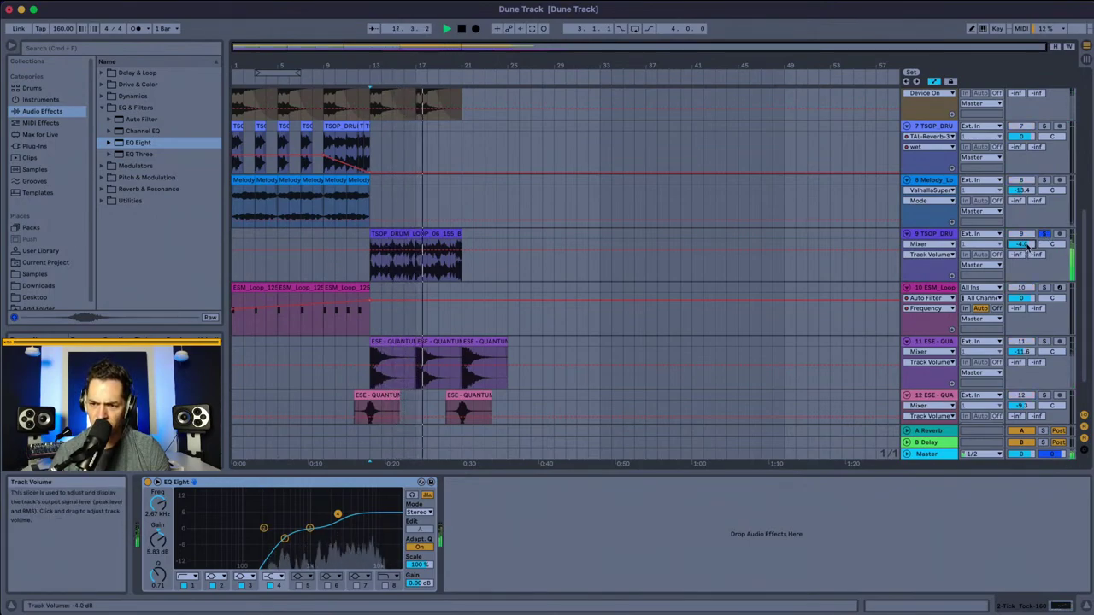
left_click(1029, 248)
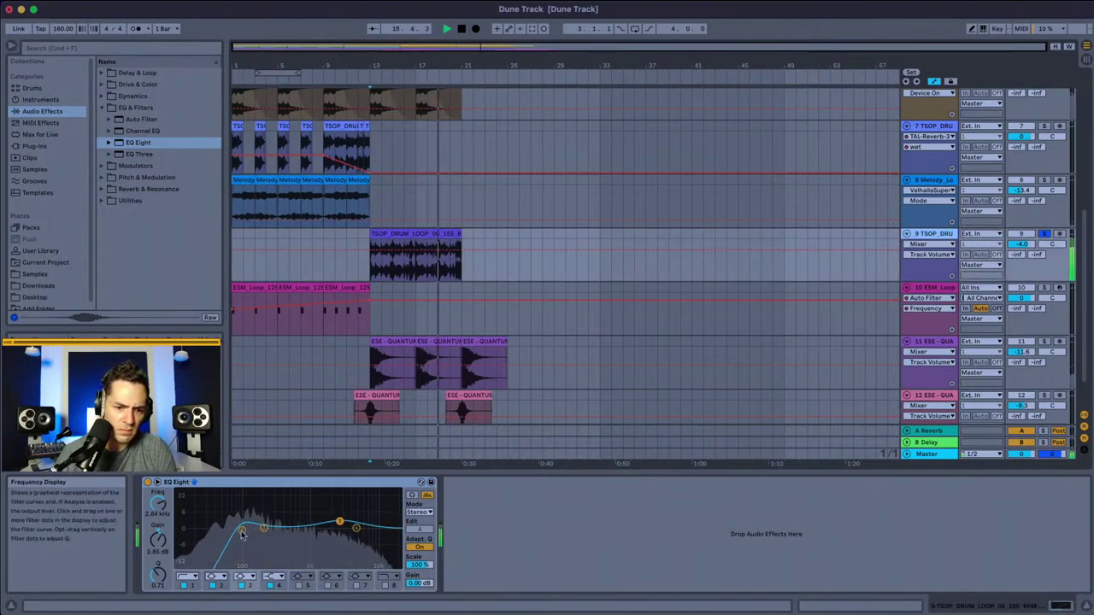
left_click(1043, 233)
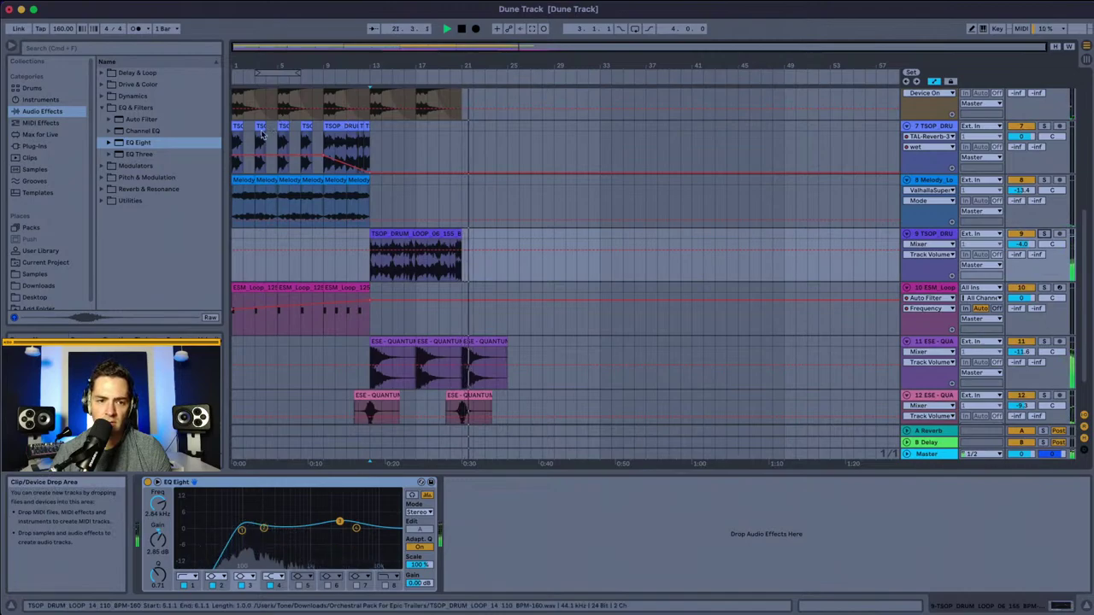
Step: Play the arrangement from bar 1 and hide the automation lanes
left_click(233, 145)
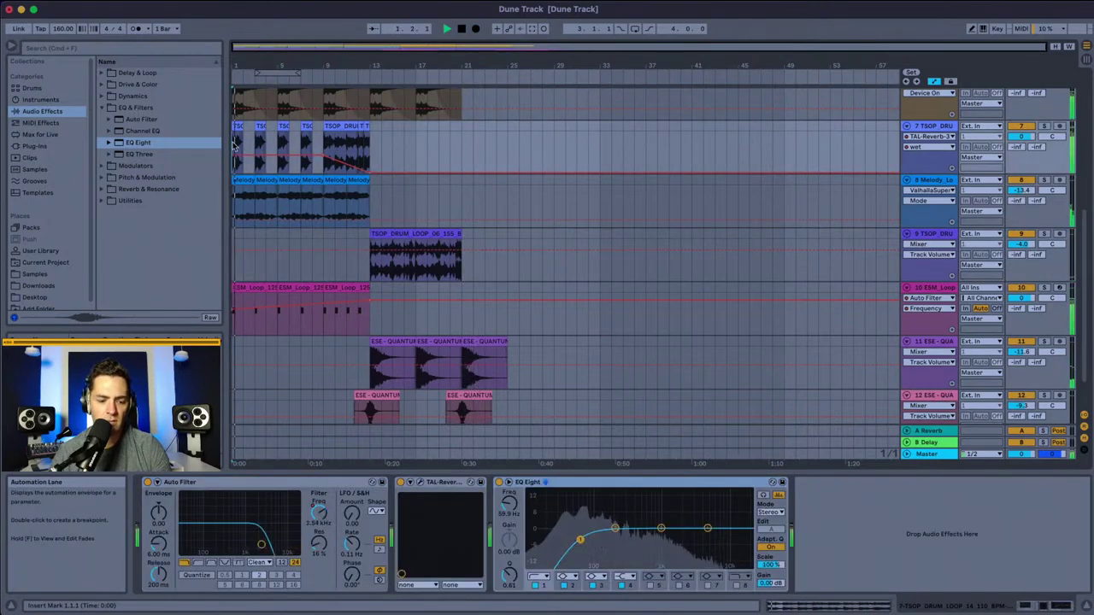
key("space")
key("a")
scroll(446, 204, "up", 3)
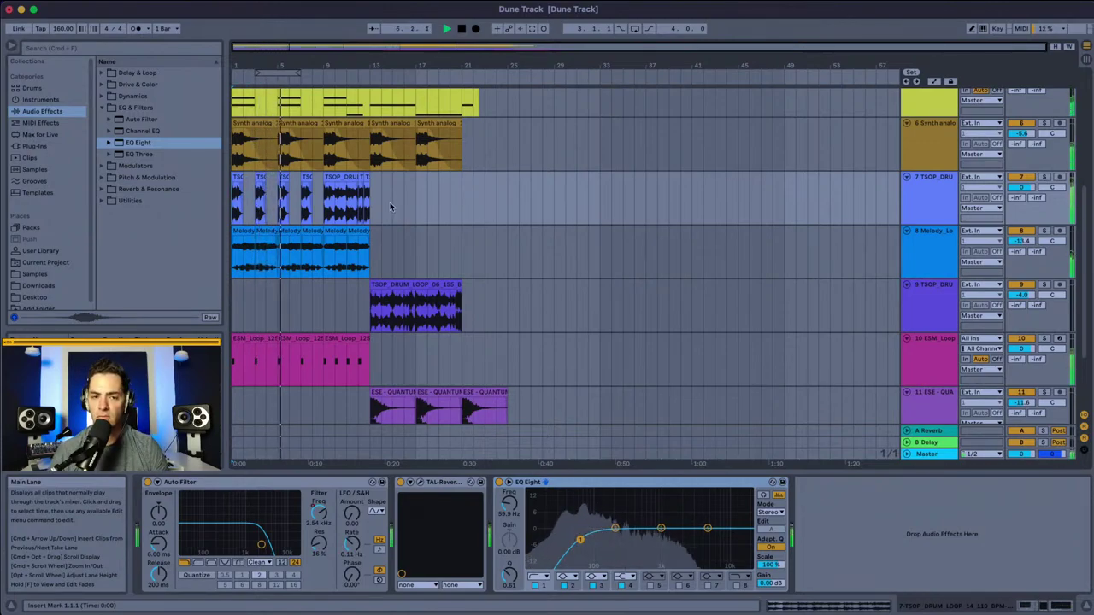
Step: Lower the Apocalyptic Drone track's volume to -17.2 dB and the Tick Tock track's volume to -29.8 dB
scroll(323, 159, "up", 5)
scroll(323, 160, "up", 5)
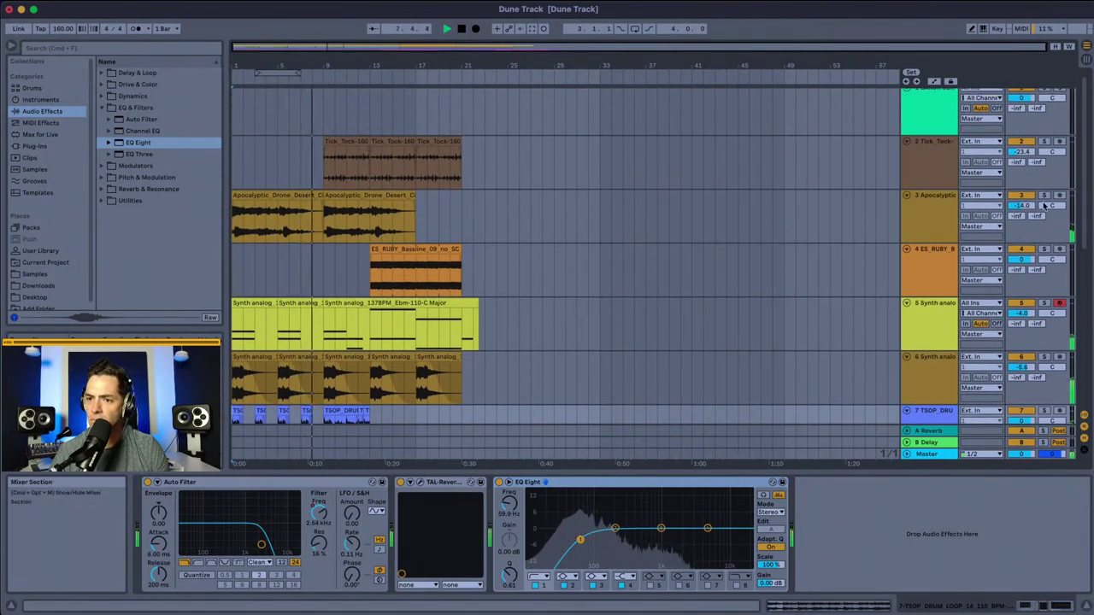
left_click_drag(1021, 205, 1021, 211)
left_click_drag(1021, 151, 1021, 165)
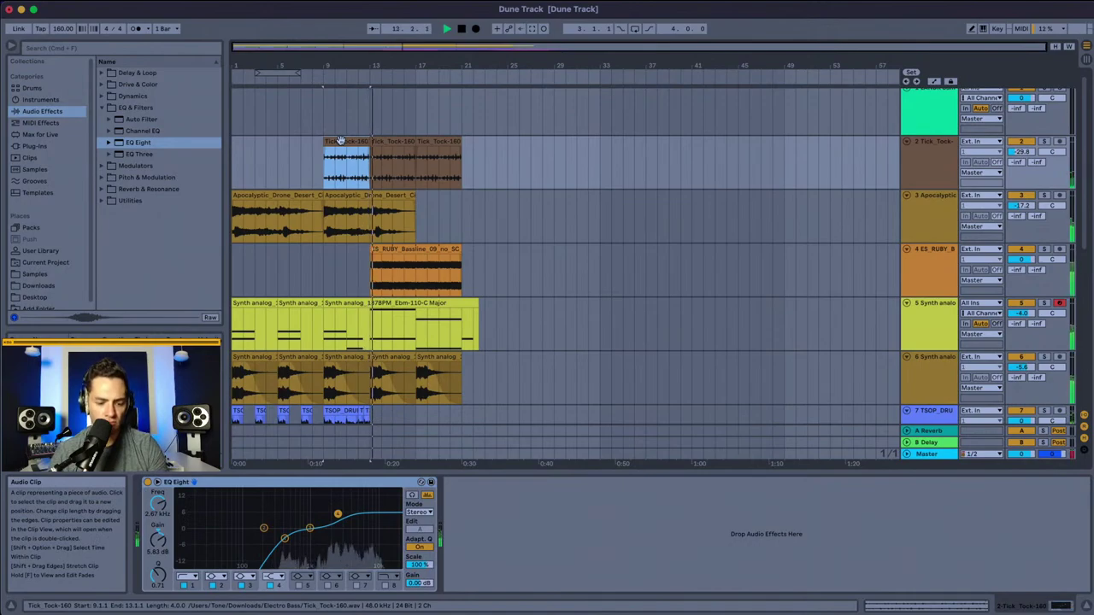
Step: Move the Tick Tock clip from bar 9 to bar 5 and duplicate it to fill bars 9 to 13
left_click_drag(341, 140, 298, 150)
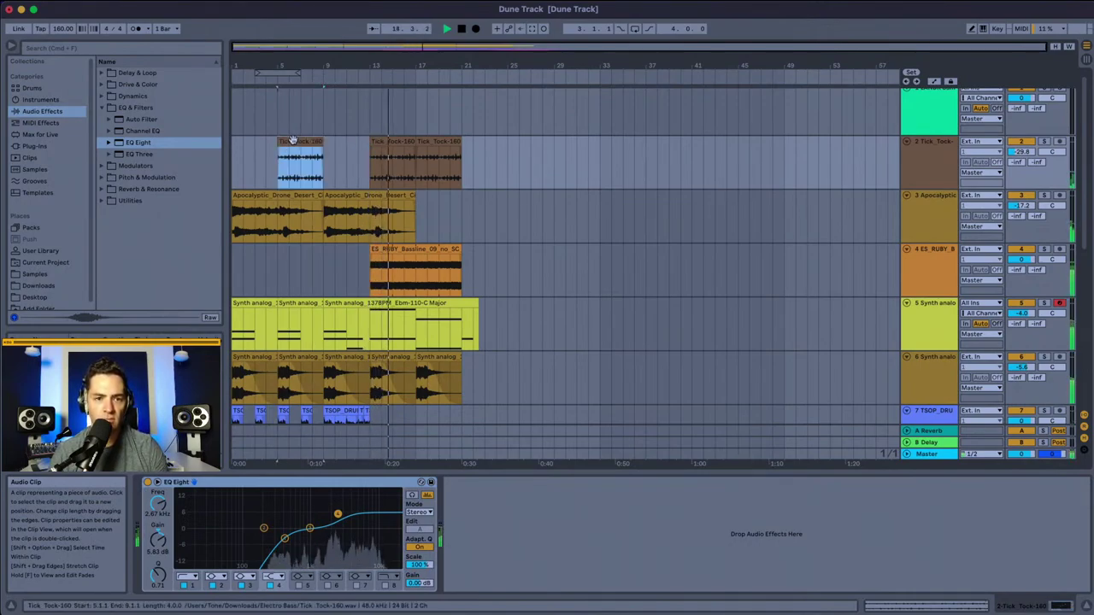
key("super+d")
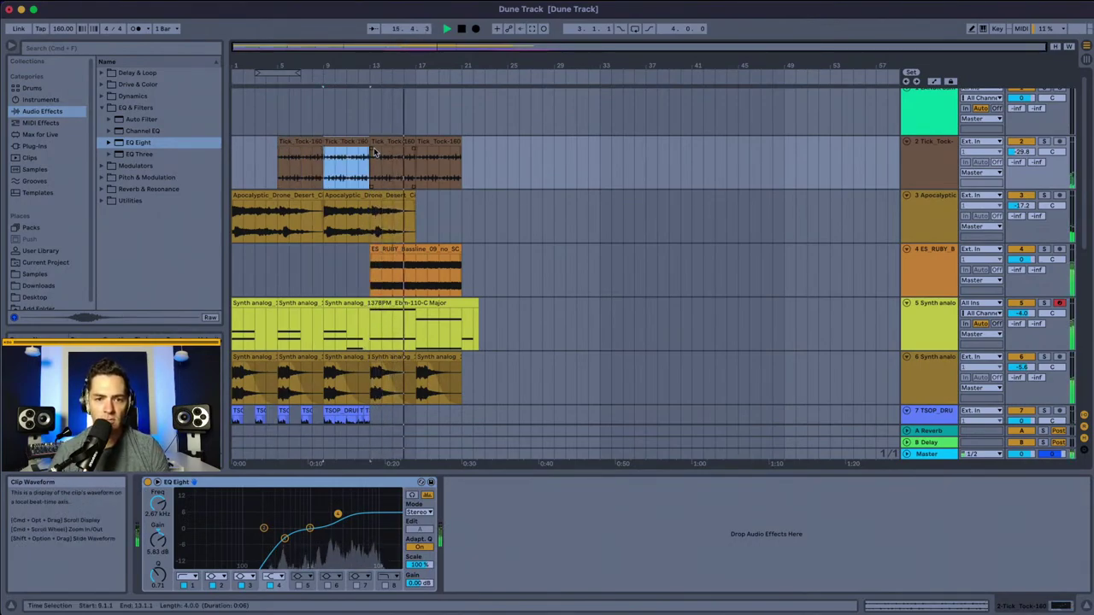
left_click(414, 221)
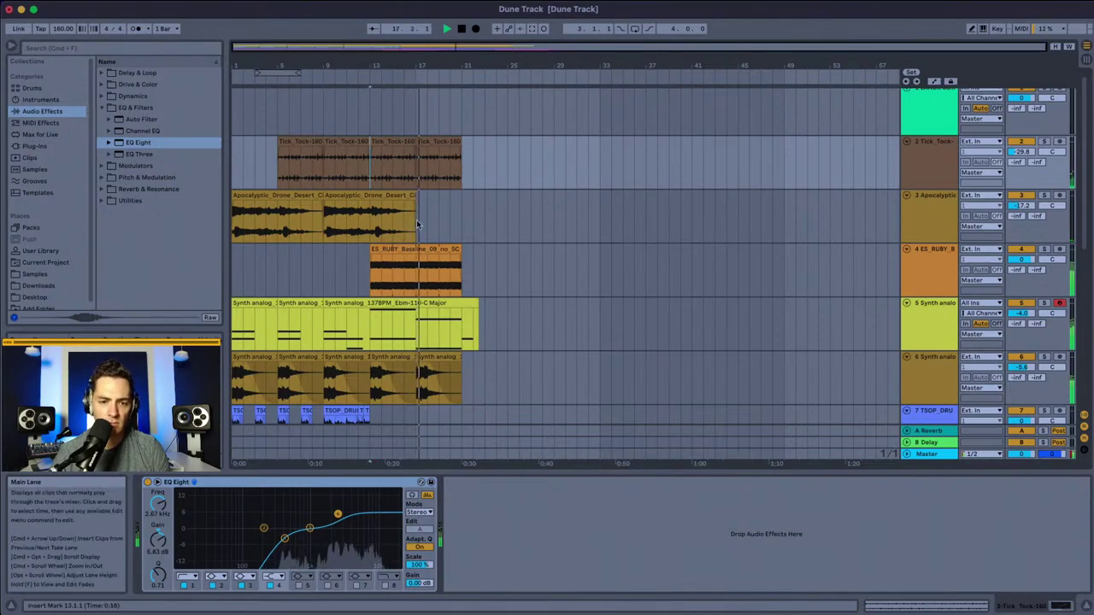
Step: Raise drum loop track 9's volume to -2.6 dB and play the mix from bar 9
scroll(416, 220, "down", 6)
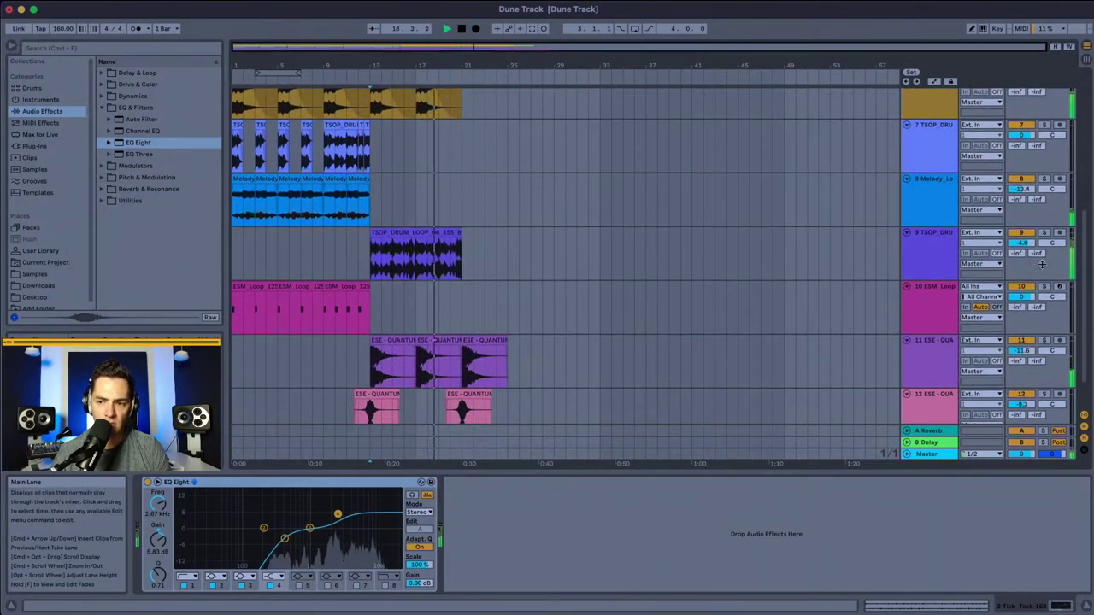
left_click_drag(1023, 242, 1023, 237)
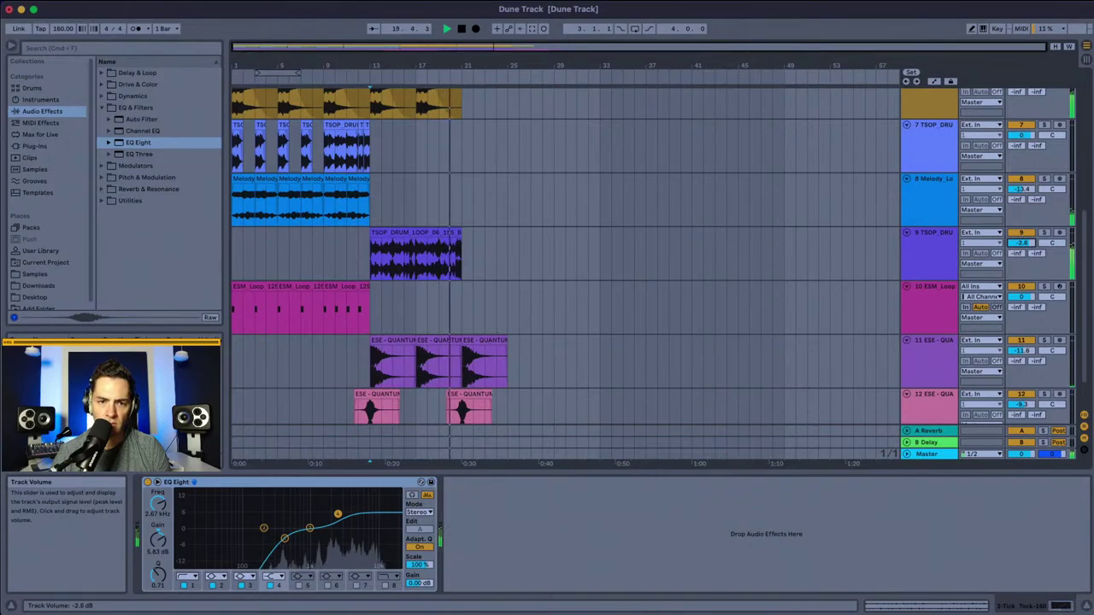
left_click(325, 101)
scroll(323, 184, "up", 2)
scroll(323, 184, "up", 5)
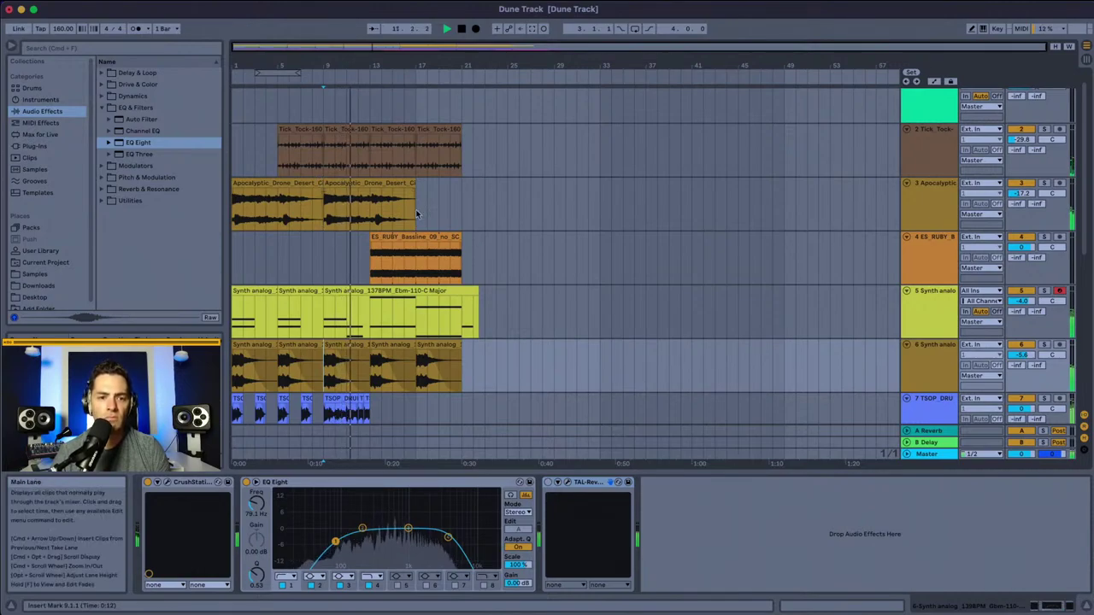
scroll(440, 185, "down", 8)
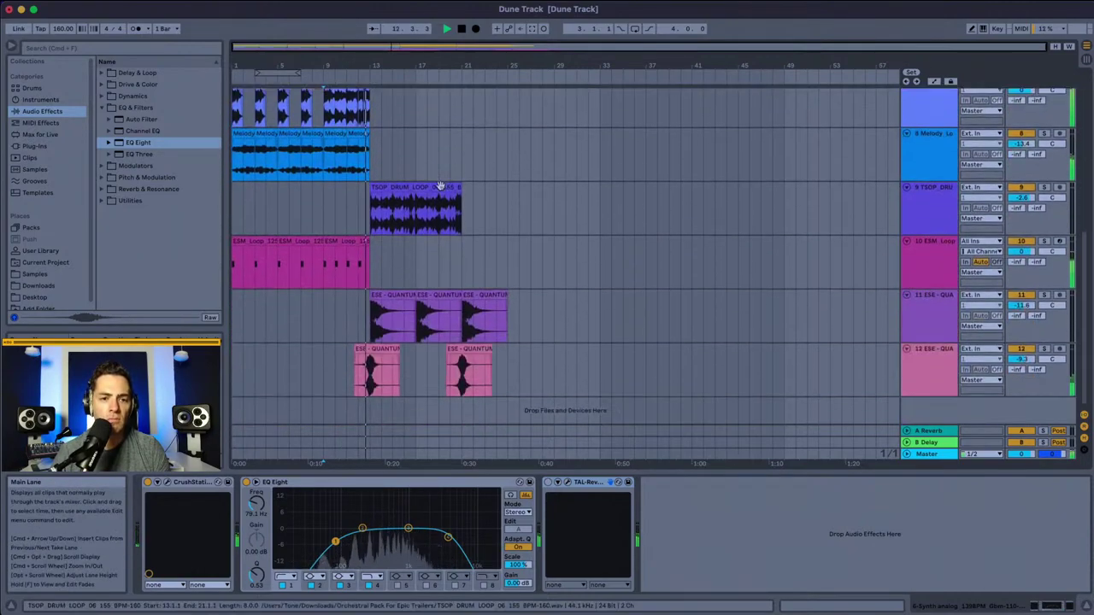
scroll(447, 163, "up", 4)
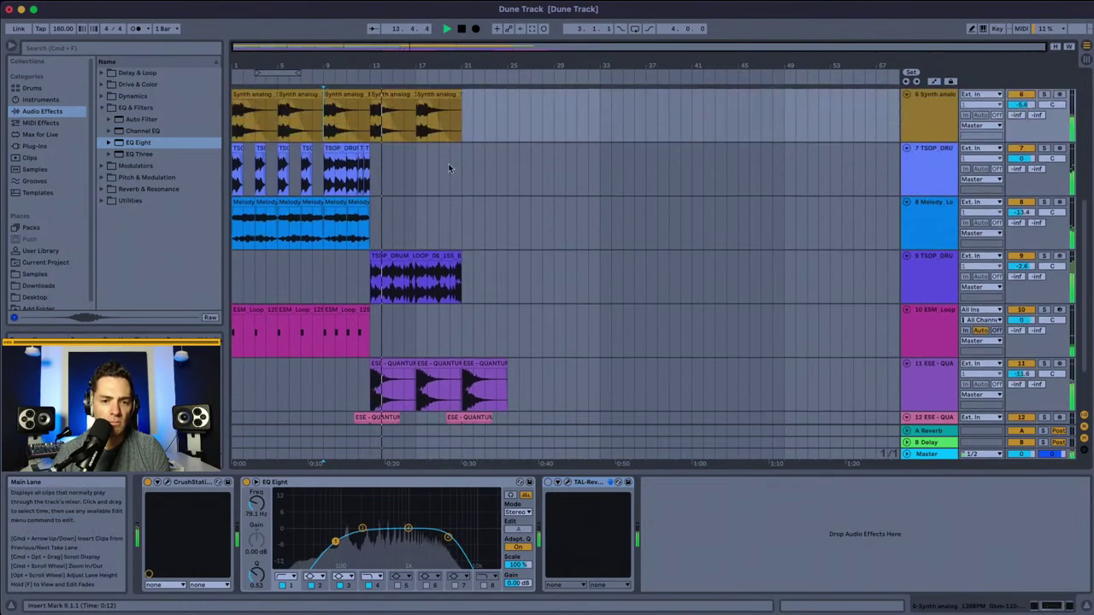
scroll(405, 209, "up", 2)
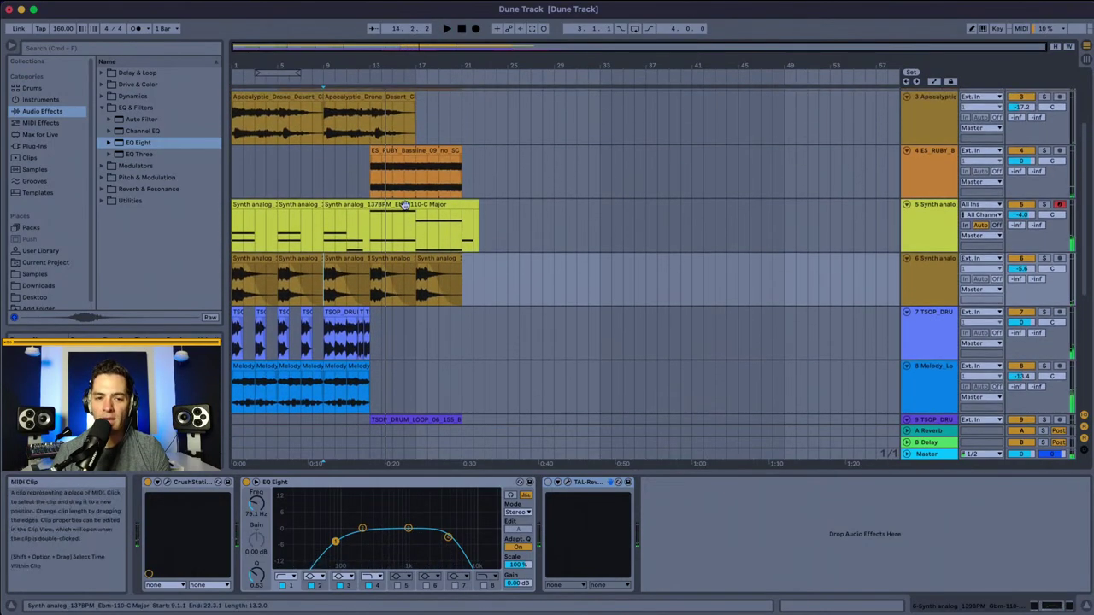
Step: Examine the bassline track's EQ Eight spectrum while playing the mix from bar 13
left_click(795, 190)
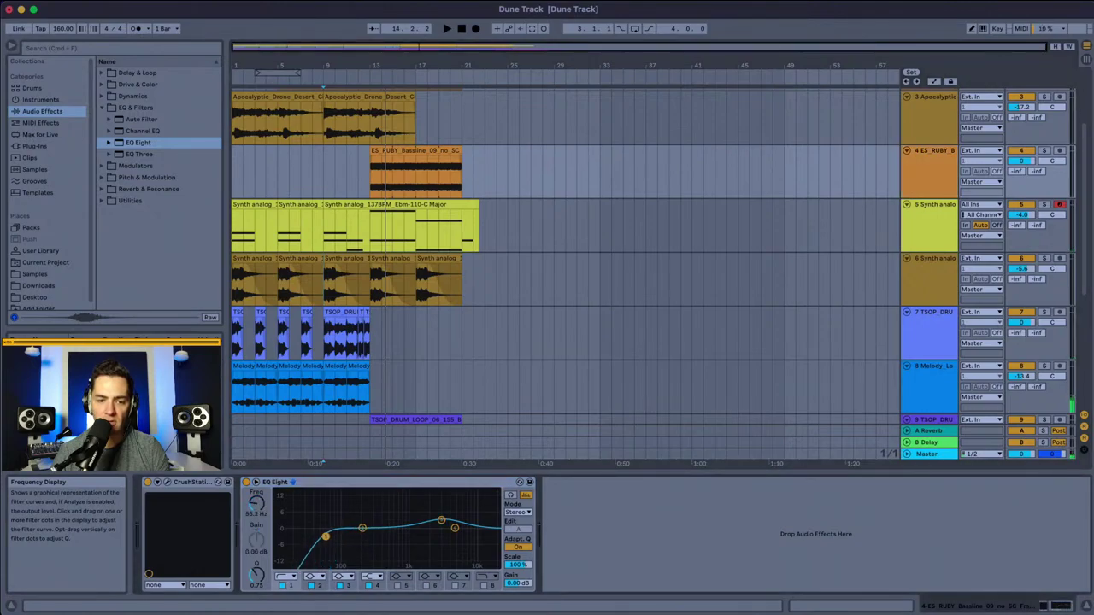
key("space")
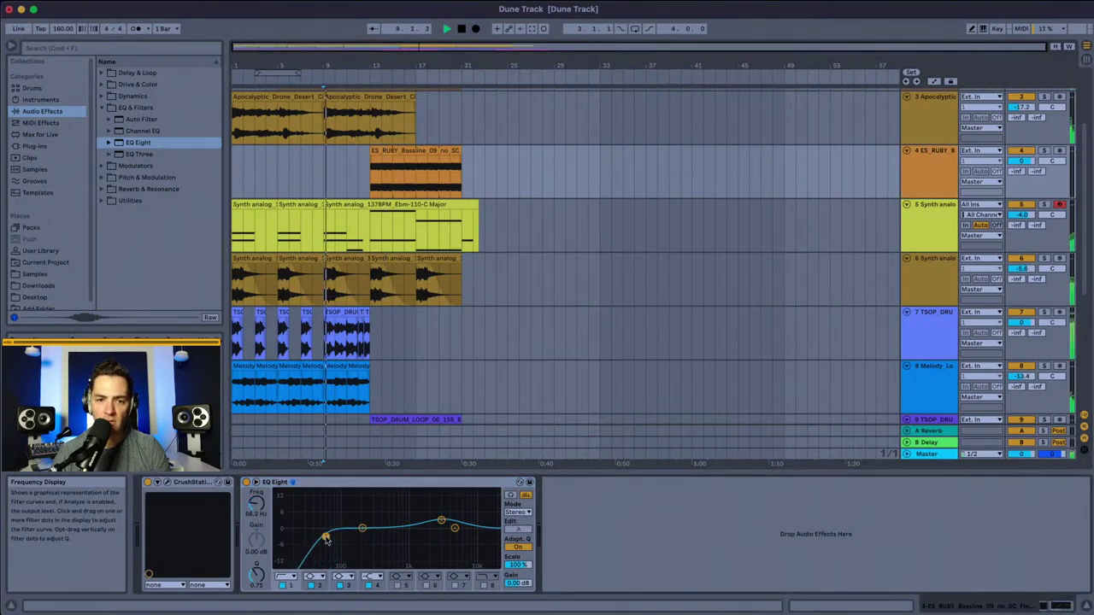
left_click(367, 179)
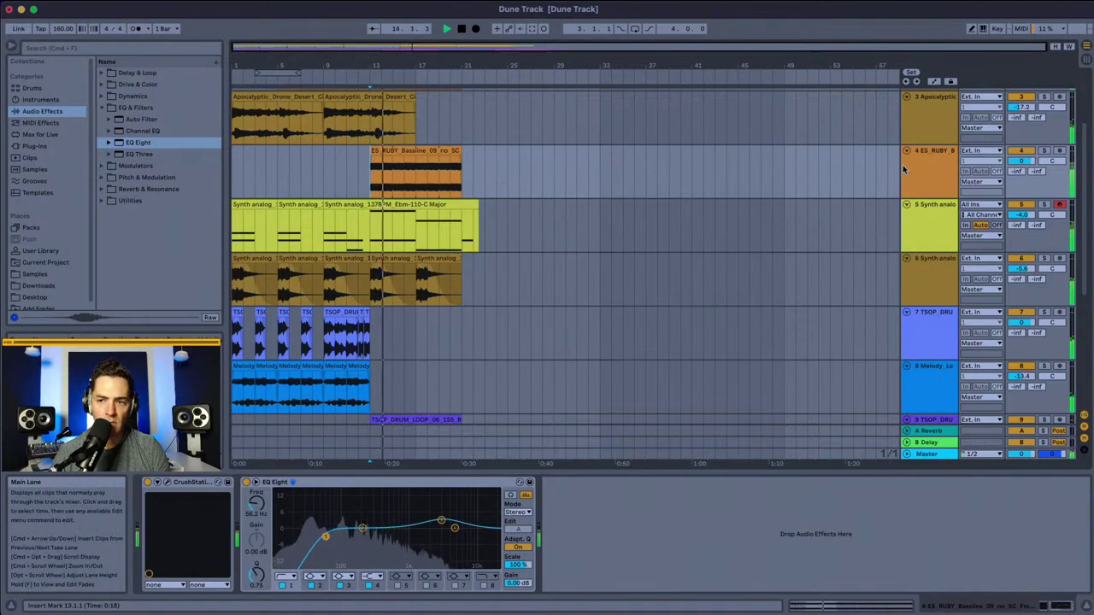
scroll(929, 171, "down", 1)
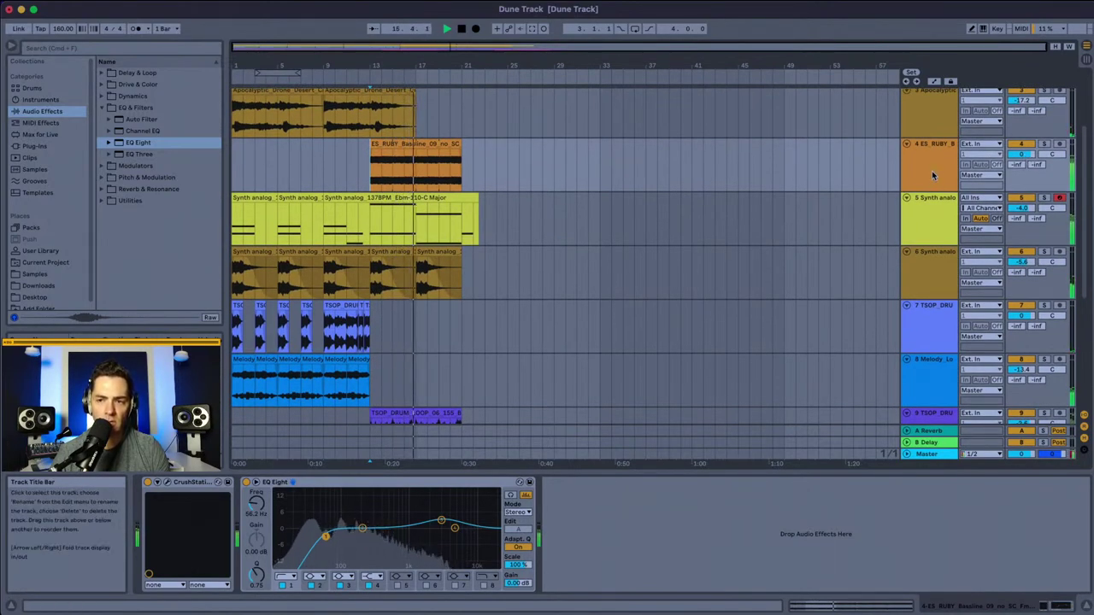
scroll(938, 159, "down", 3)
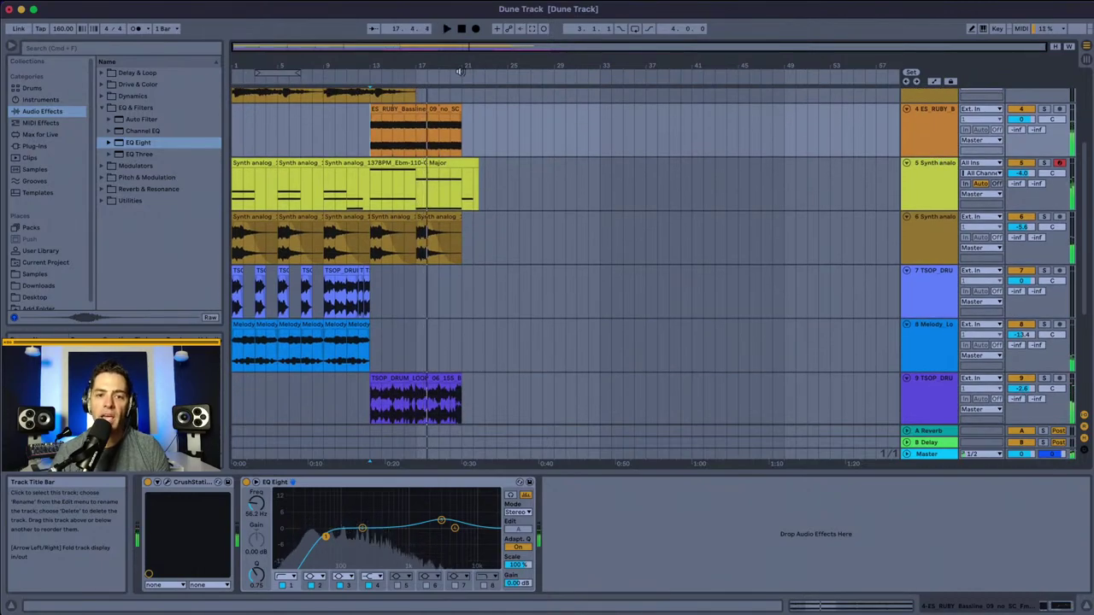
Step: Stop playback and extend the arrangement loop to 20 bars, from bar 3 to bar 23
key("space")
mouse_move(304, 73)
left_mouse_down()
mouse_move(492, 73)
mouse_move(481, 74)
left_mouse_up()
scroll(571, 207, "up", 5)
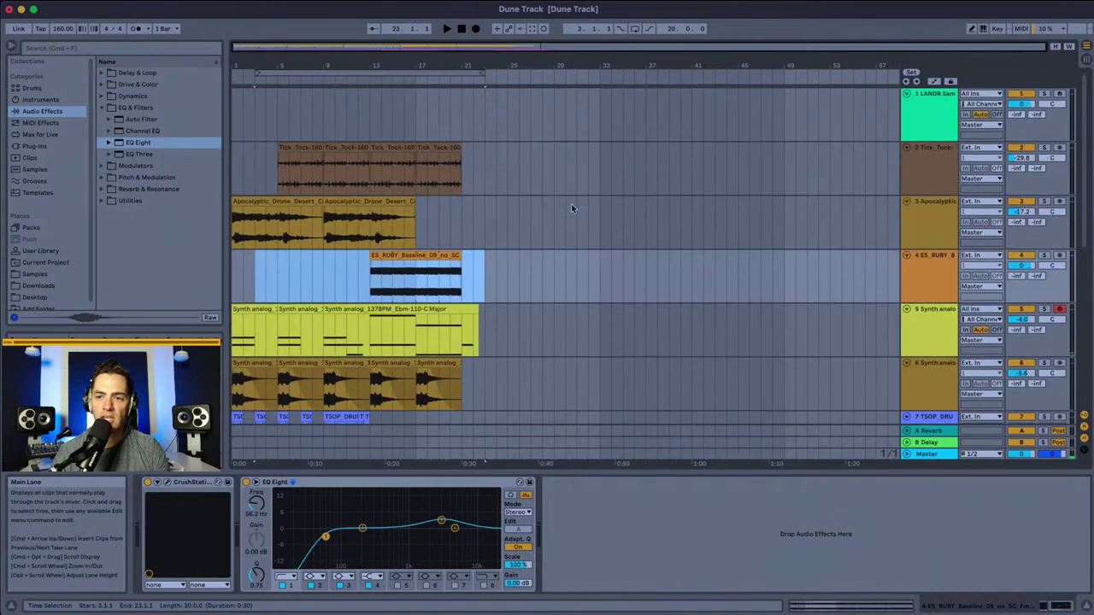
Step: Add a Utility device after EQ Eight on the Tick Tock track with its gain at about -5.6 dB
left_click(935, 179)
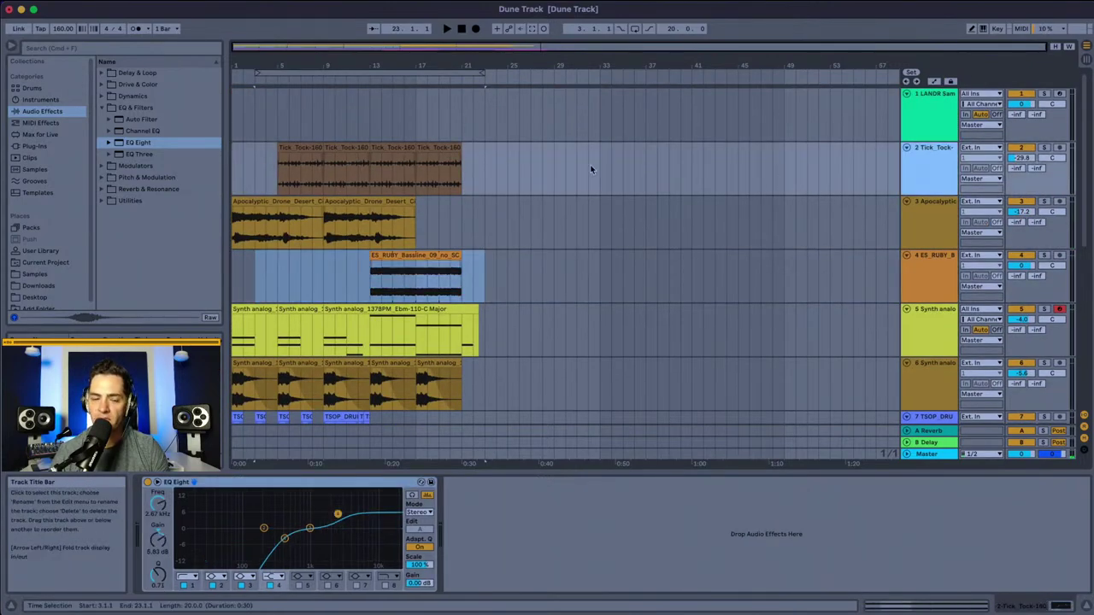
left_click(101, 200)
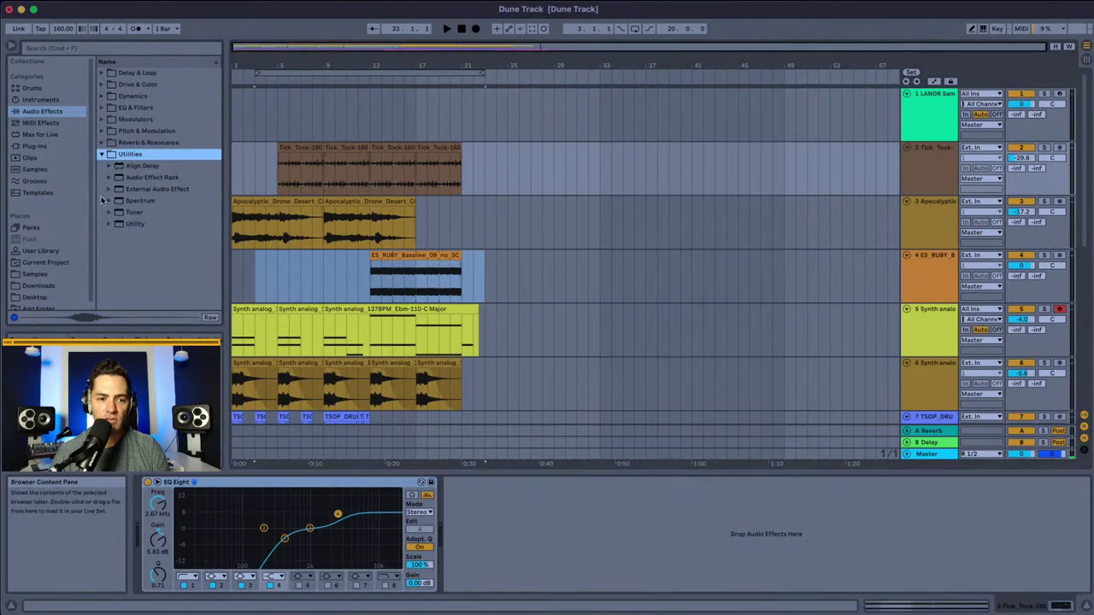
left_click(125, 225)
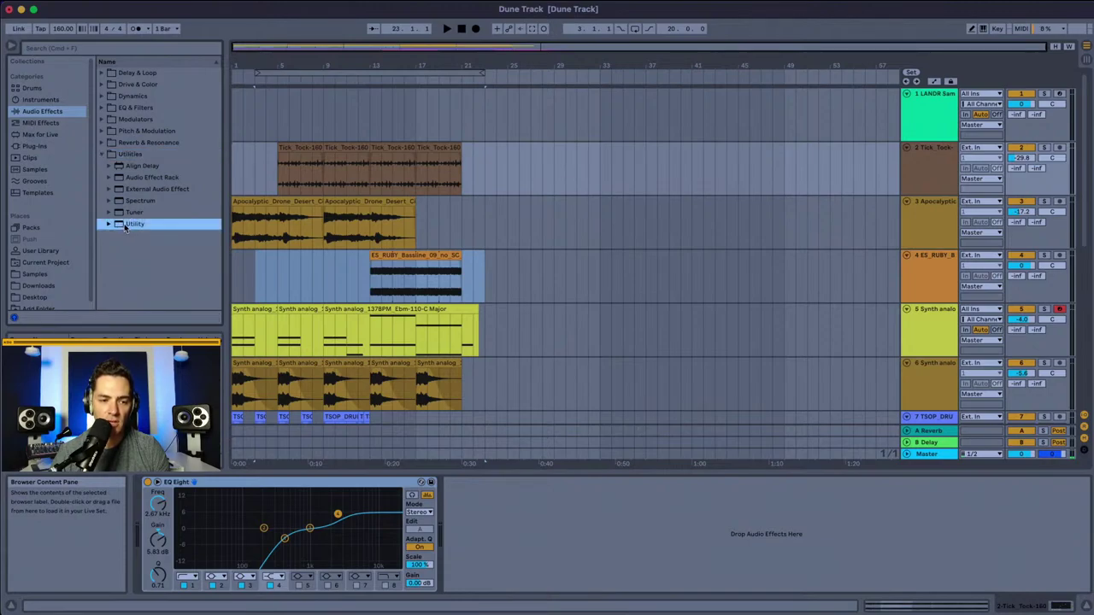
left_click_drag(918, 163, 921, 166)
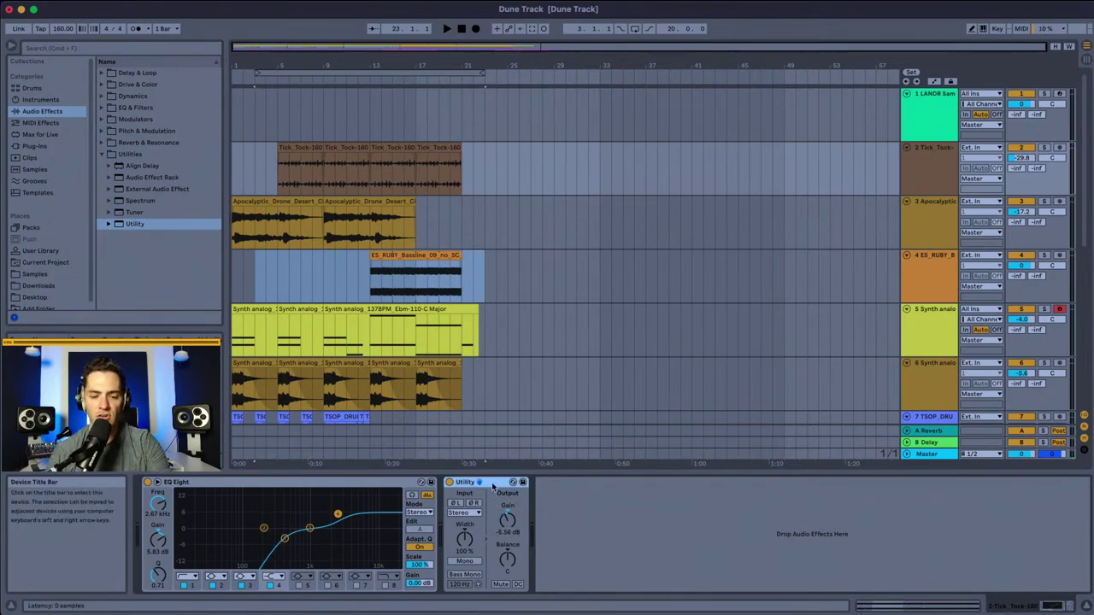
Step: Paste the Utility device at the end of the device chains on drone track 3 and bassline track 4
left_click(932, 220)
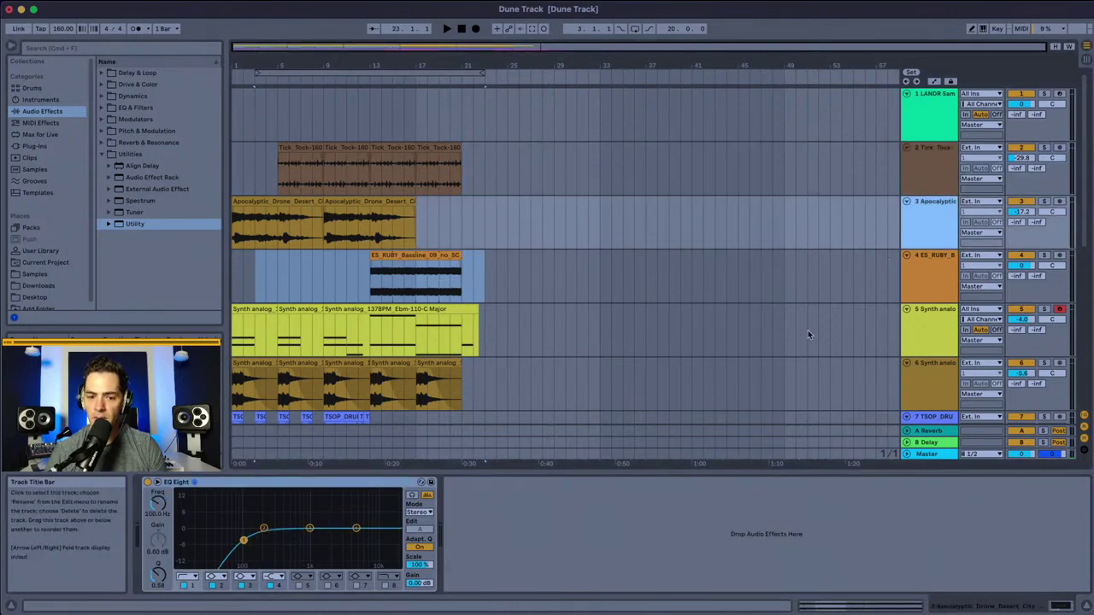
left_click(595, 526)
key("super+v")
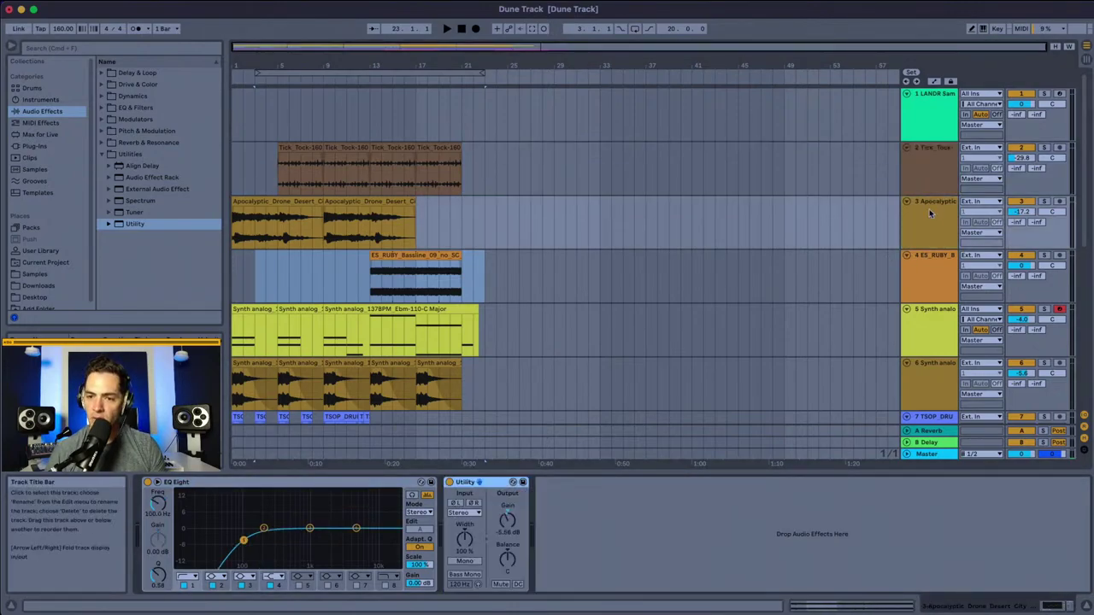
left_click(934, 279)
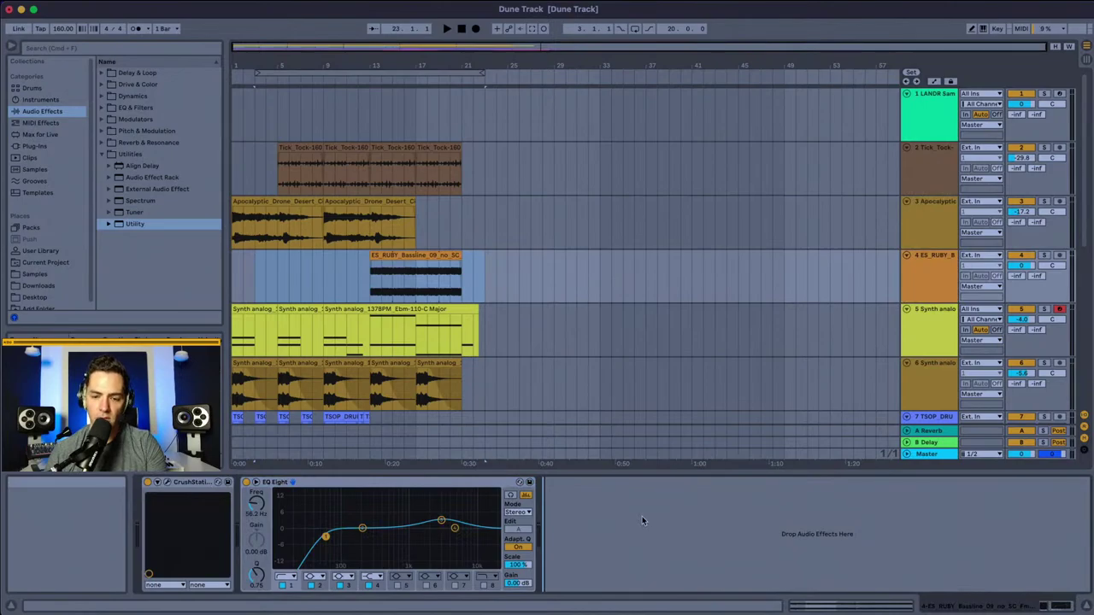
Step: Paste the Utility device at the end of the device chains on synth tracks 5 and 6
left_click(936, 342)
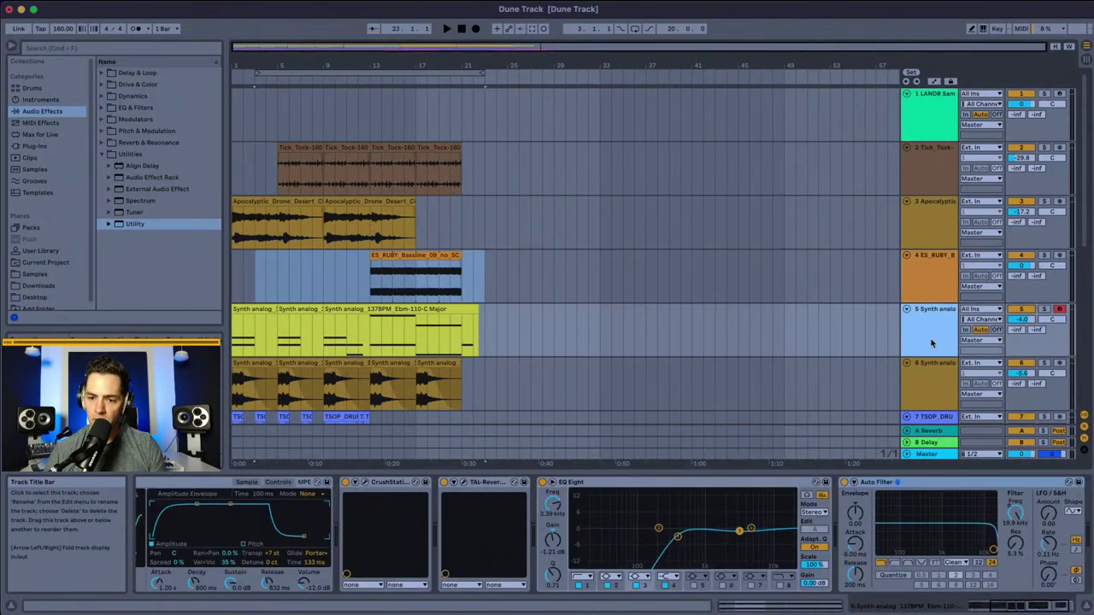
left_click(945, 496)
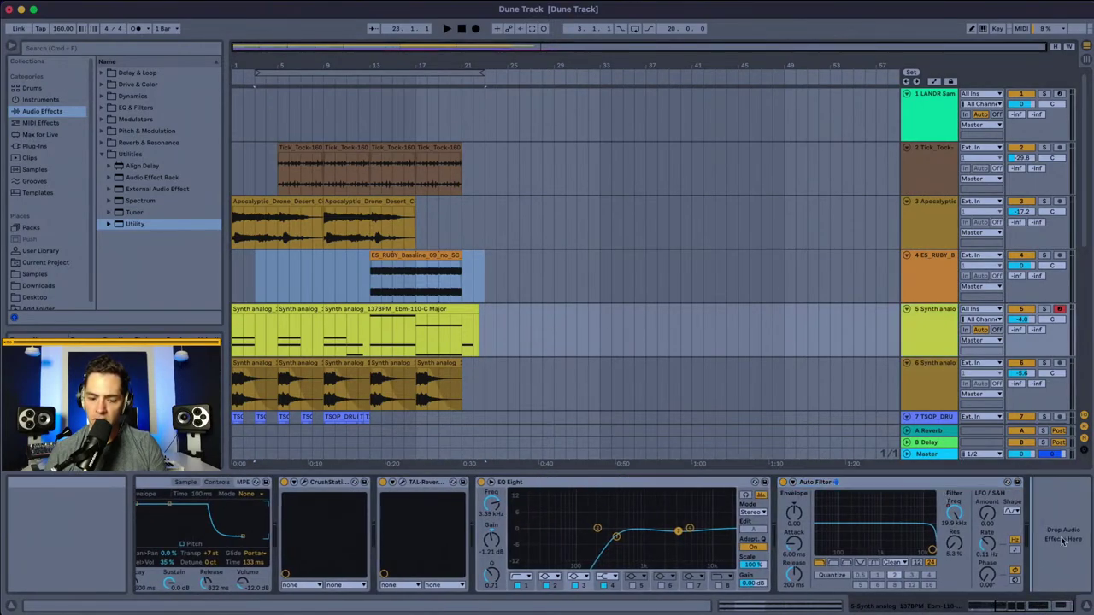
left_click_drag(1062, 540, 1062, 540)
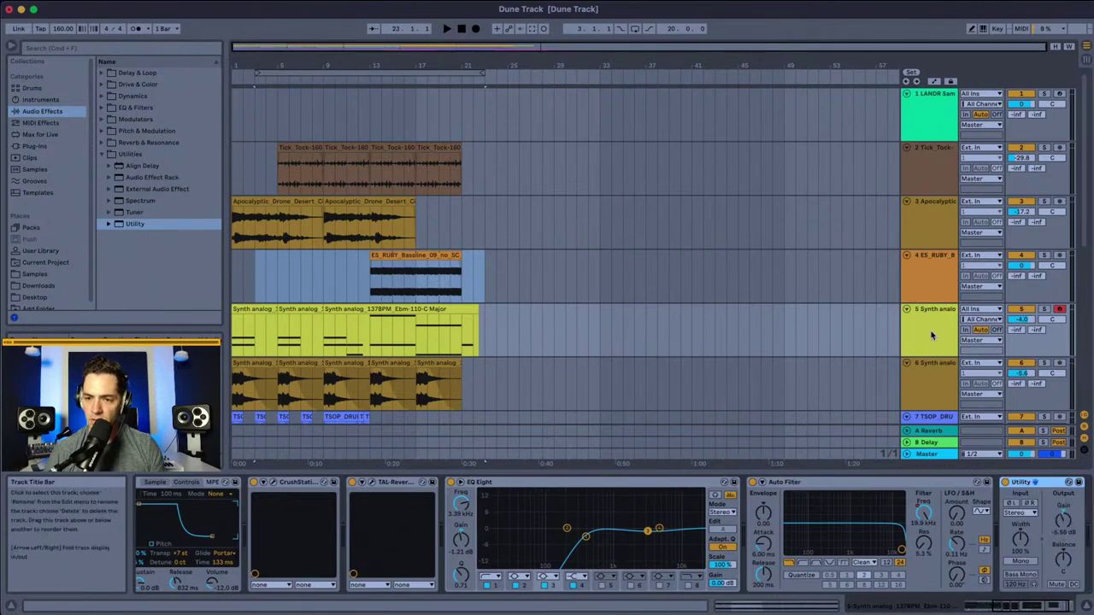
left_click(929, 388)
scroll(834, 427, "down", 3)
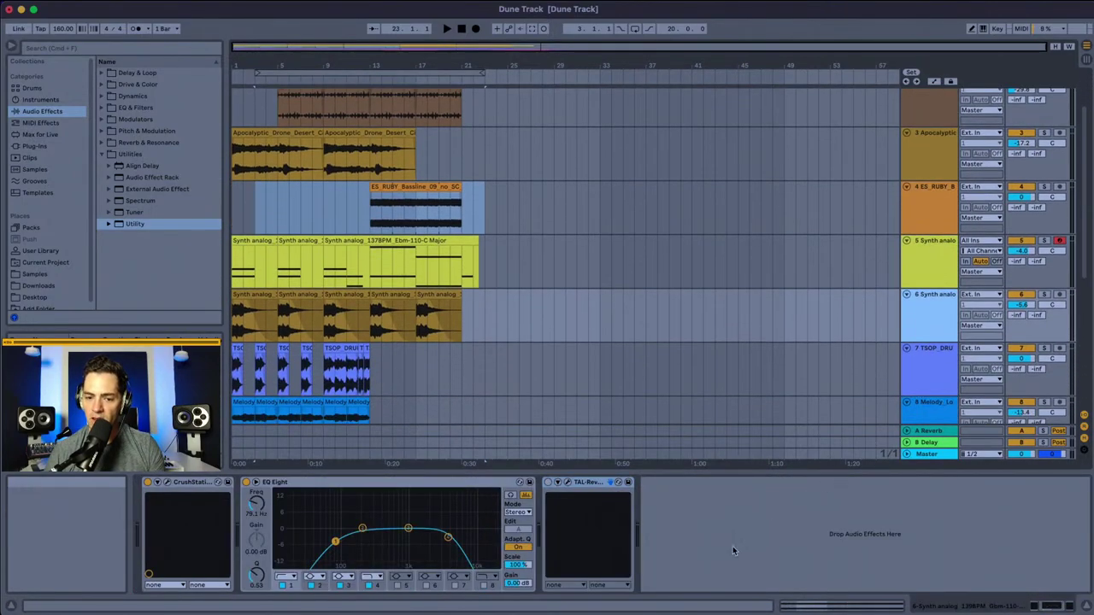
left_click_drag(733, 546, 732, 546)
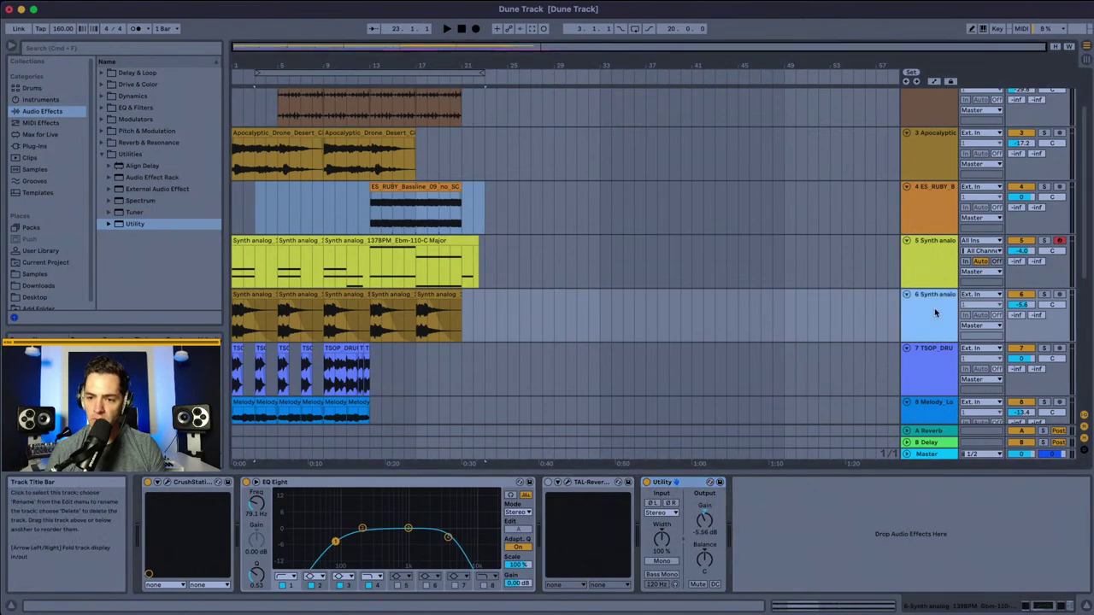
Step: Paste the Utility device at the end of the device chains on TSOP drum track 7 and melody loop track 8
left_click(934, 371)
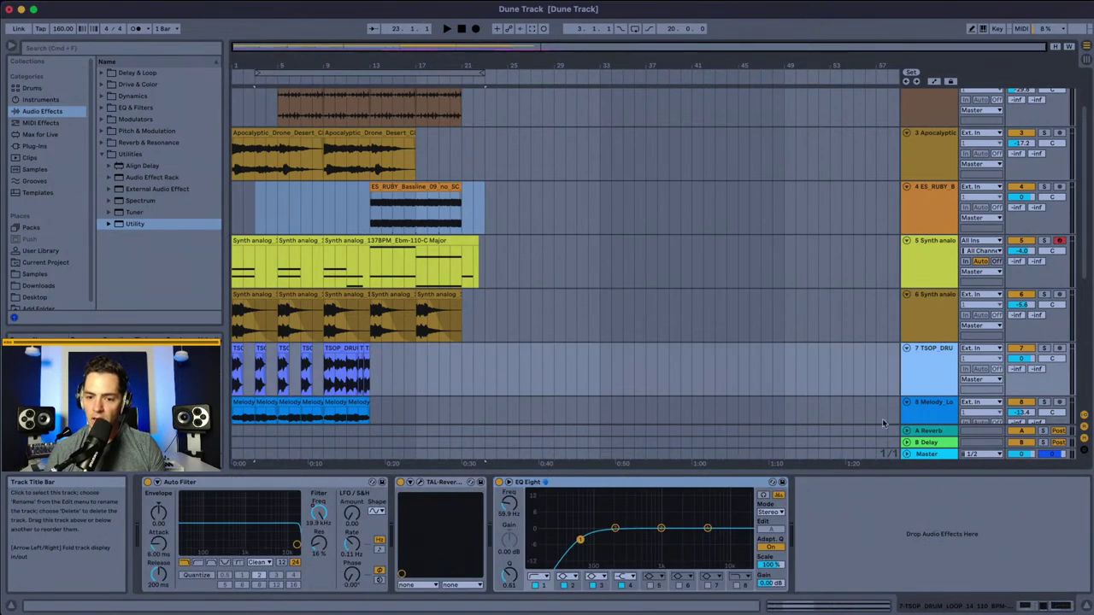
left_click(904, 506)
scroll(920, 365, "down", 2)
left_click(922, 369)
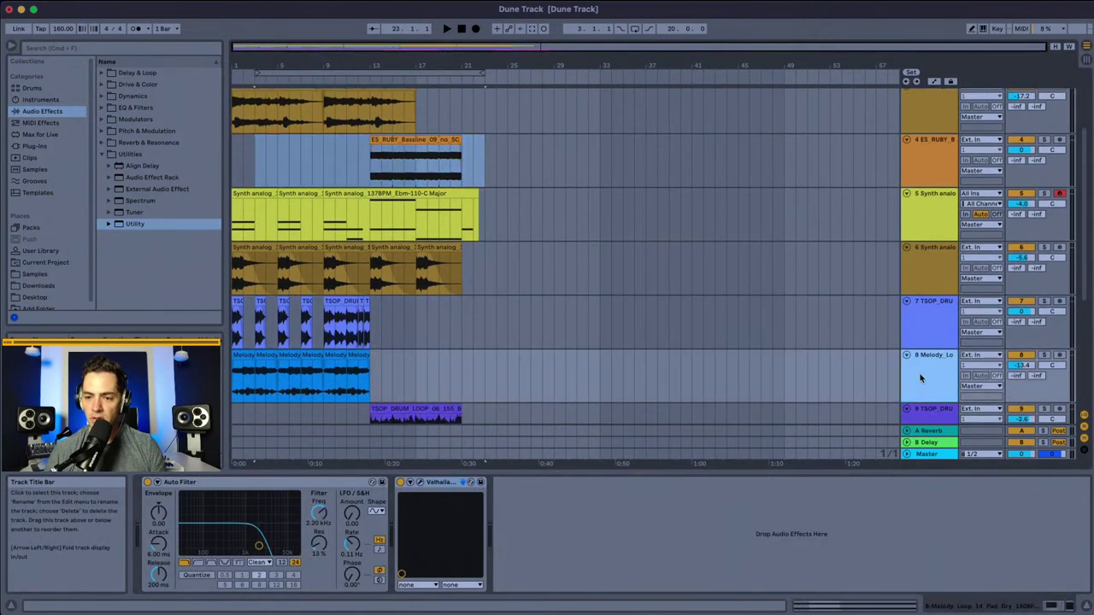
left_click(892, 518)
key("super+v")
Step: Paste the Utility device after EQ Eight on TSOP drum track 9 and ESM loop track 10
scroll(930, 352, "down", 2)
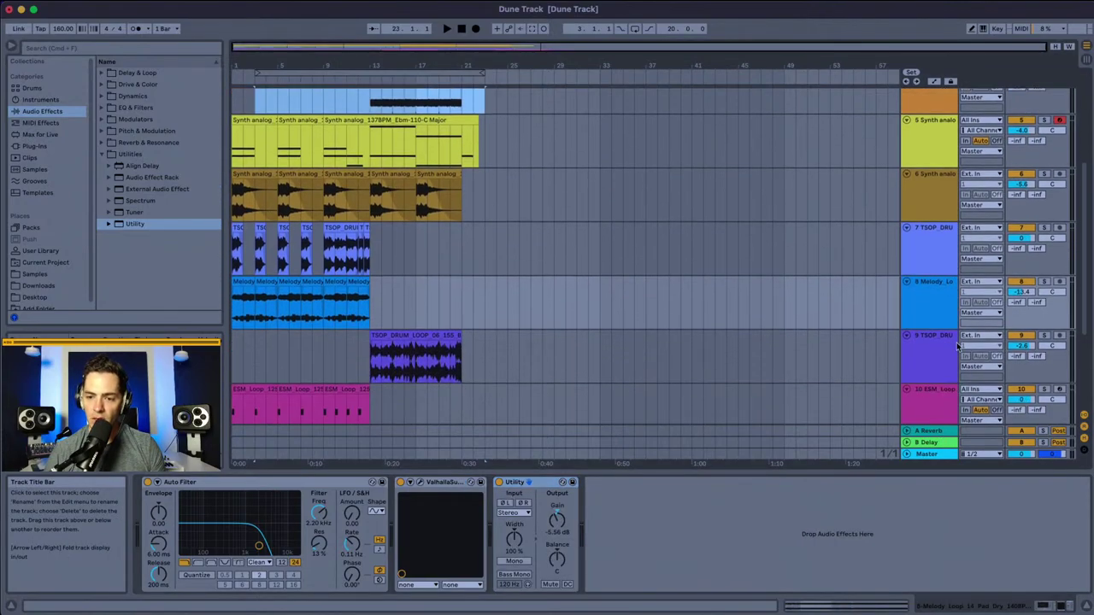
left_click(929, 352)
left_click(815, 516)
key("super+v")
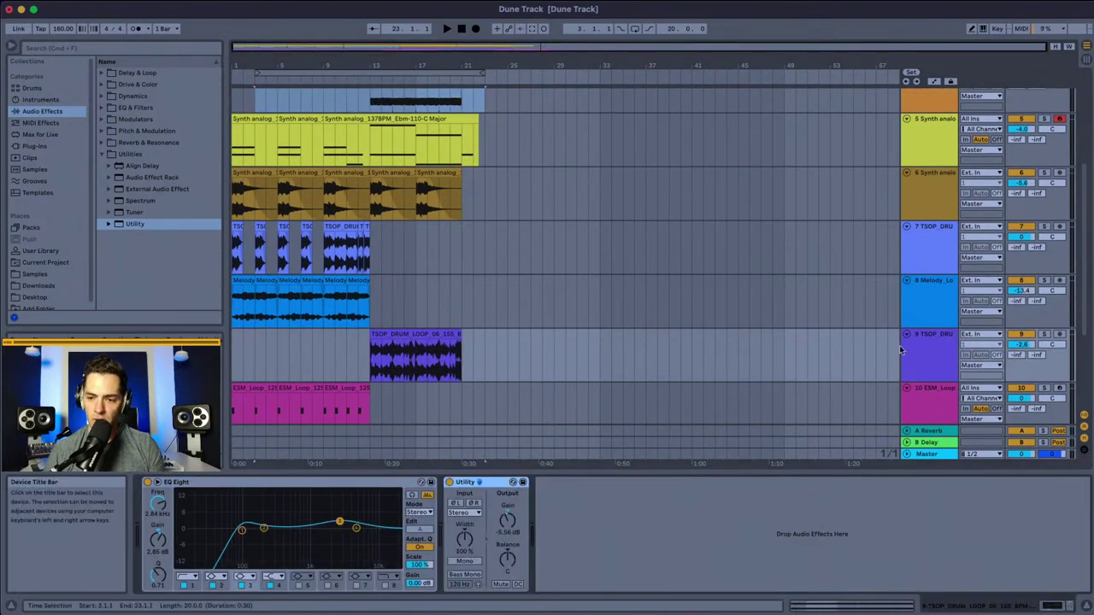
scroll(905, 340, "down", 2)
left_click(949, 338)
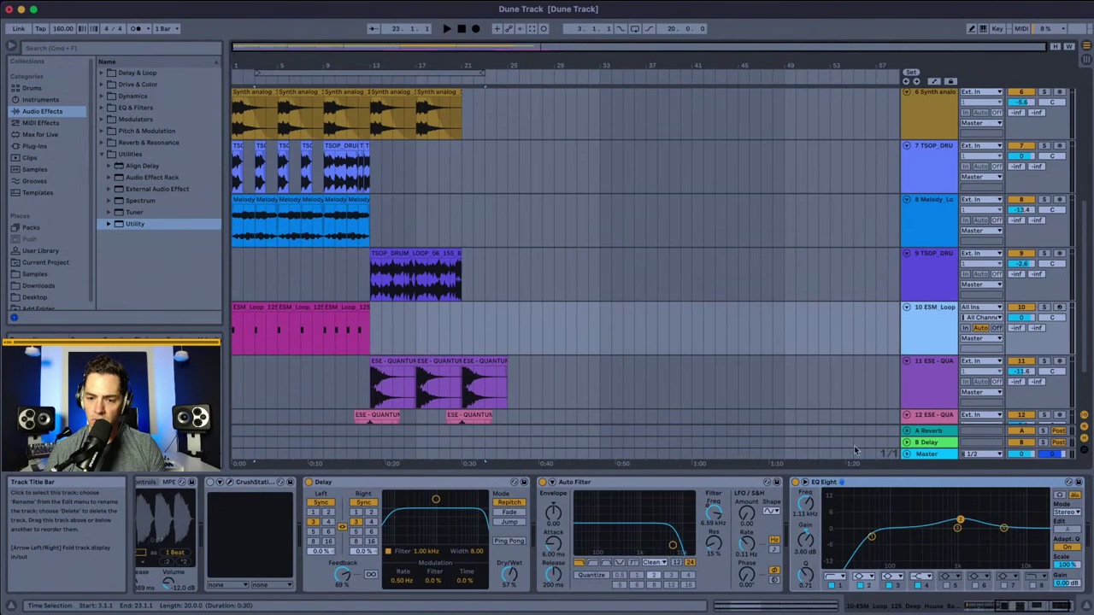
left_click(944, 527)
key("super+v")
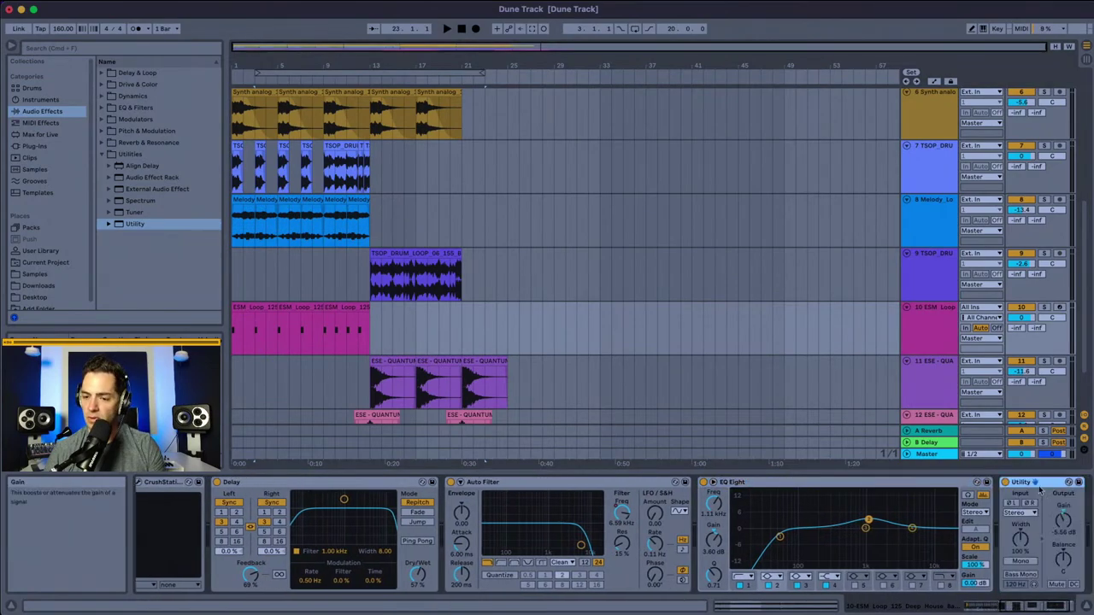
Step: Paste the Utility device after EQ Eight on the two ESE Quantum tracks, 11 and 12
scroll(911, 360, "down", 2)
left_click(934, 342)
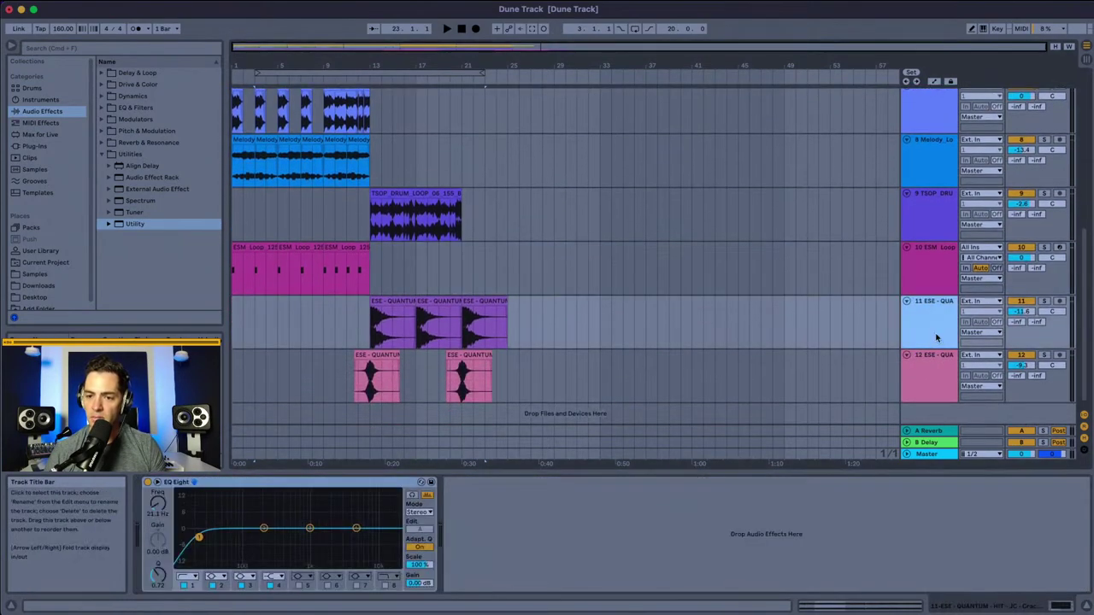
key("super+v")
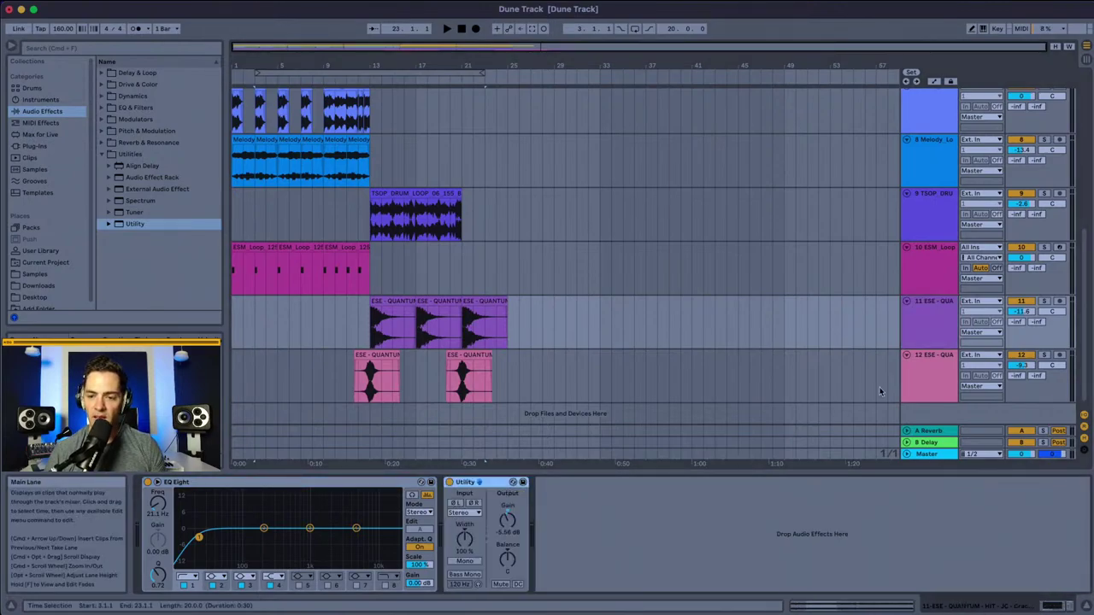
left_click(931, 282)
left_click(932, 282)
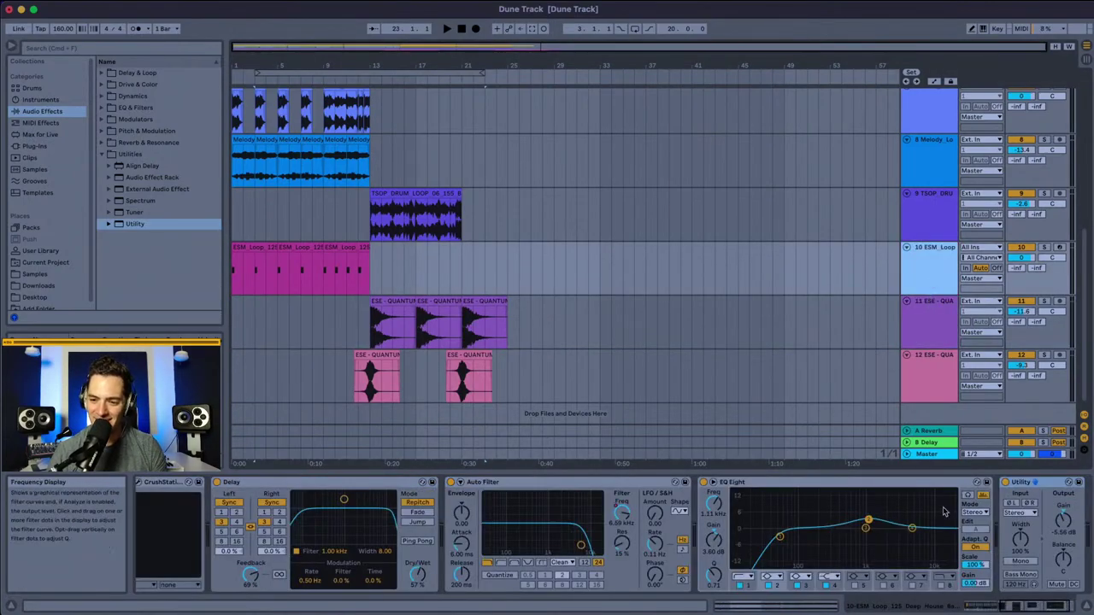
left_click(937, 363)
left_click(677, 524)
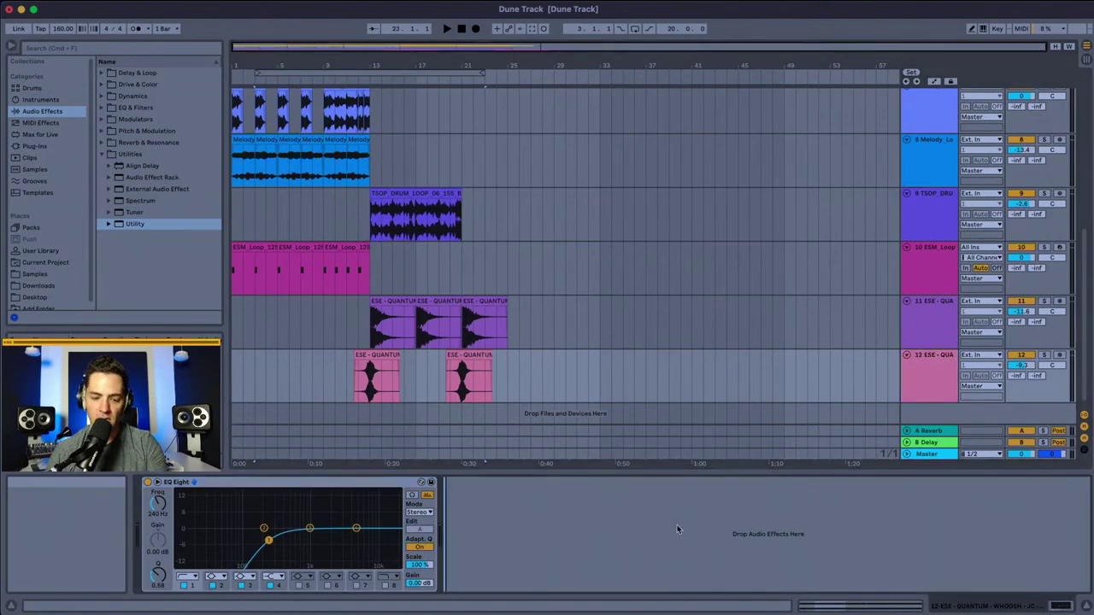
key("super+v")
Step: Play the arrangement and check the master peak level in the Session View mixer, resetting the peak reading
left_click(352, 331)
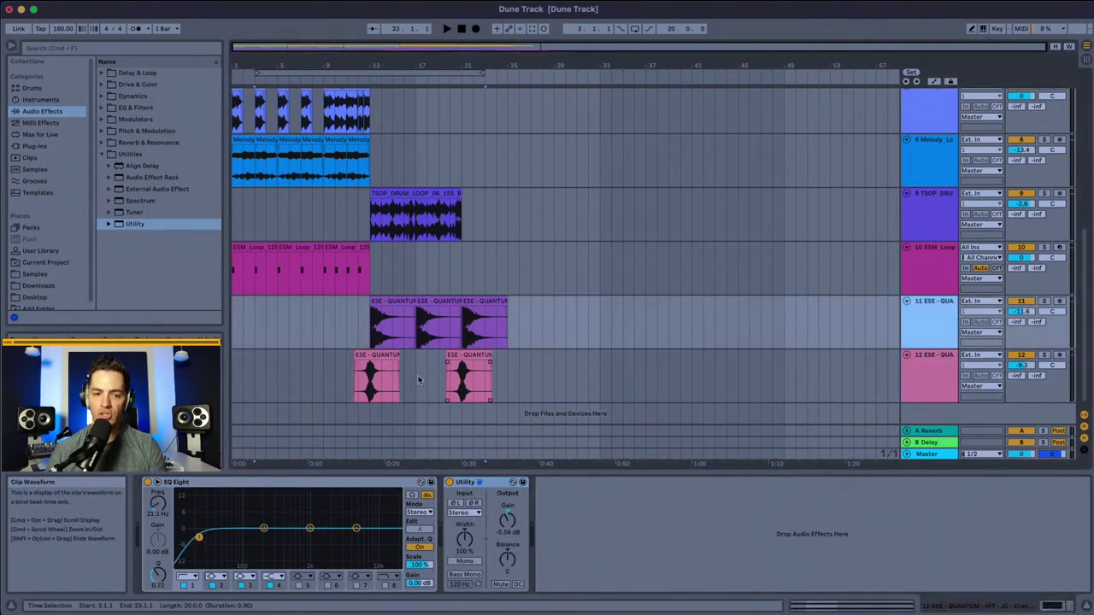
key("space")
key("Tab")
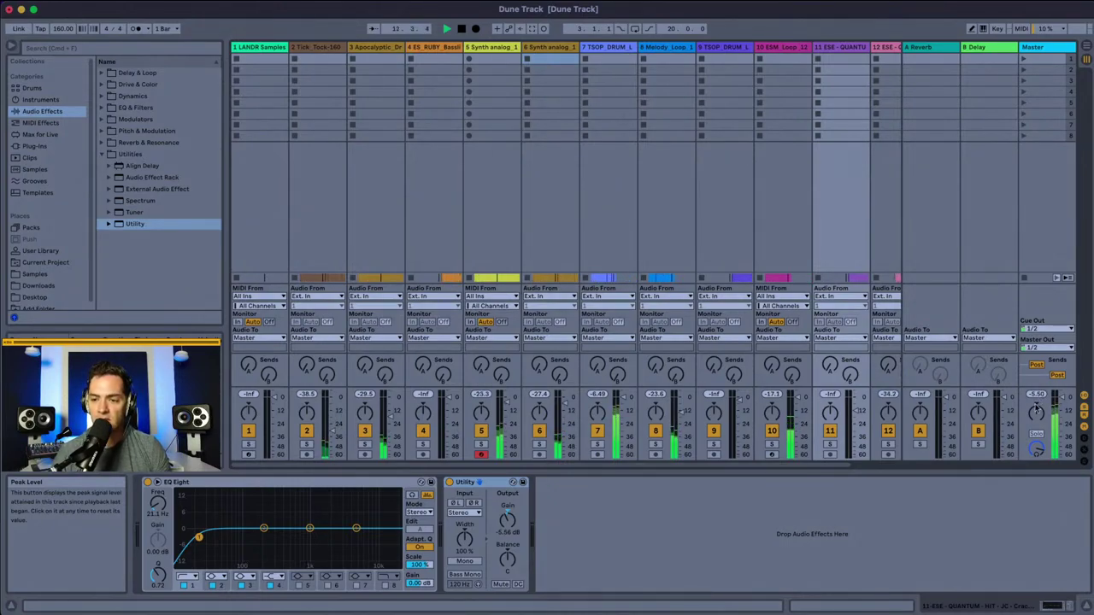
left_click(1036, 395)
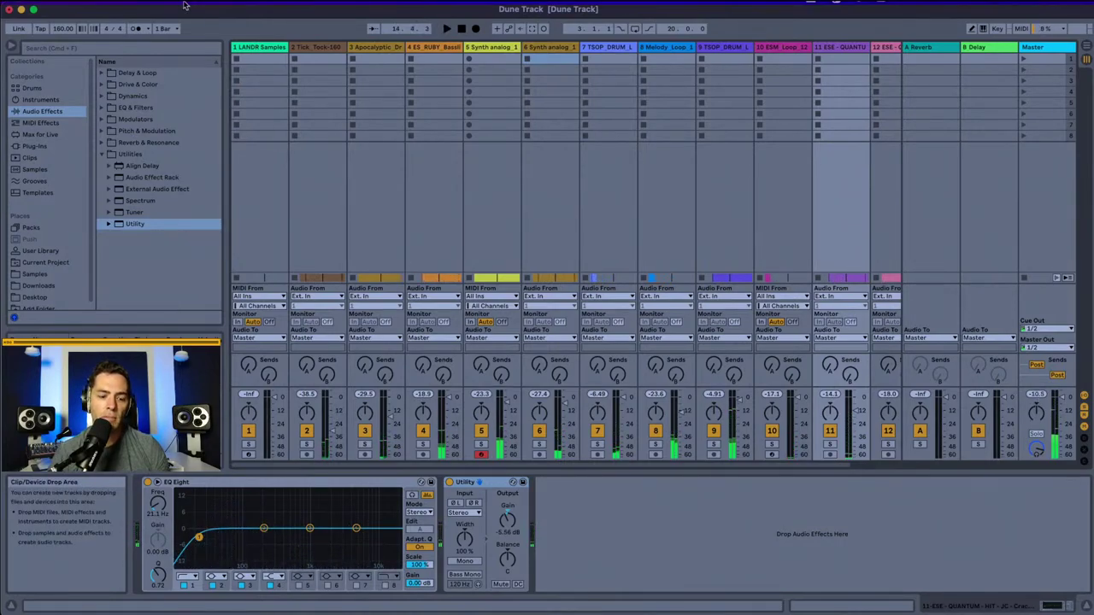
left_click(21, 8)
mouse_move(5, 278)
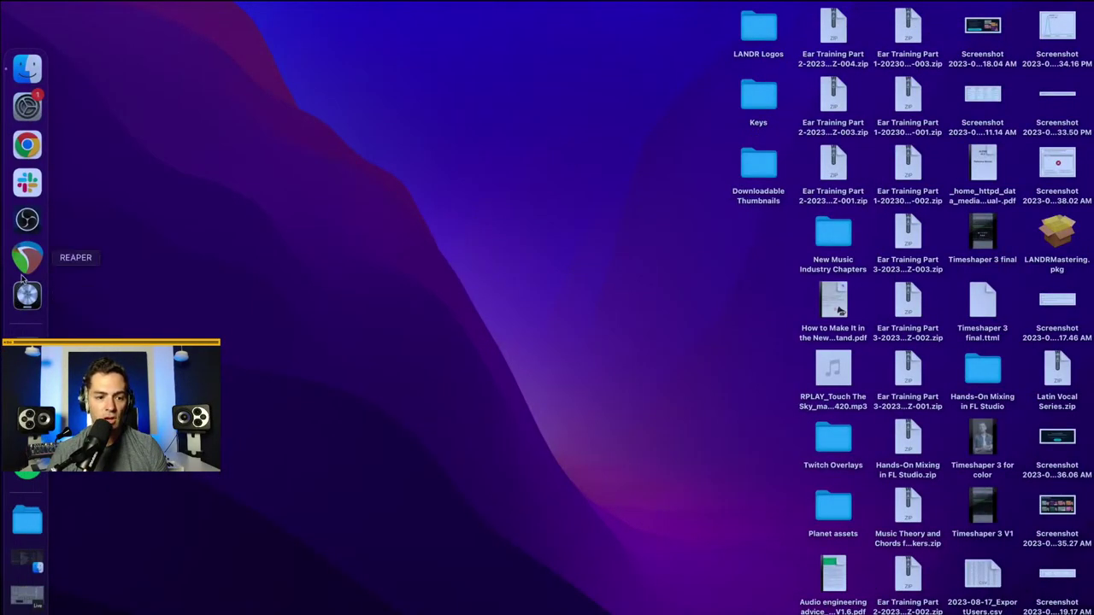
left_click(27, 296)
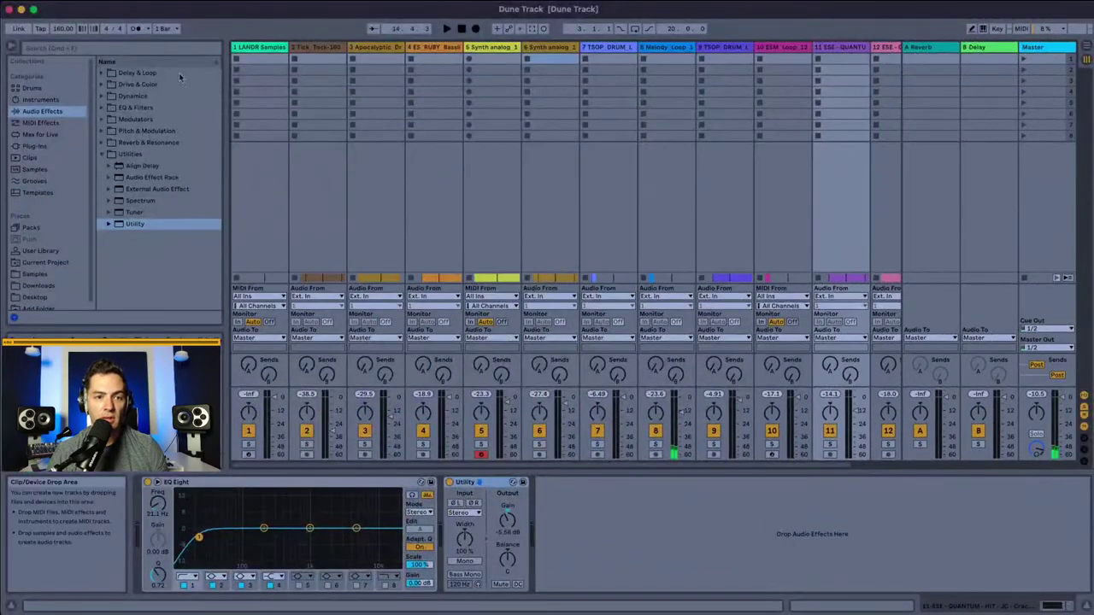
Step: Extend the Arrangement View loop to 24 bars, from bar 1 to bar 25, and play its ending
key("Tab")
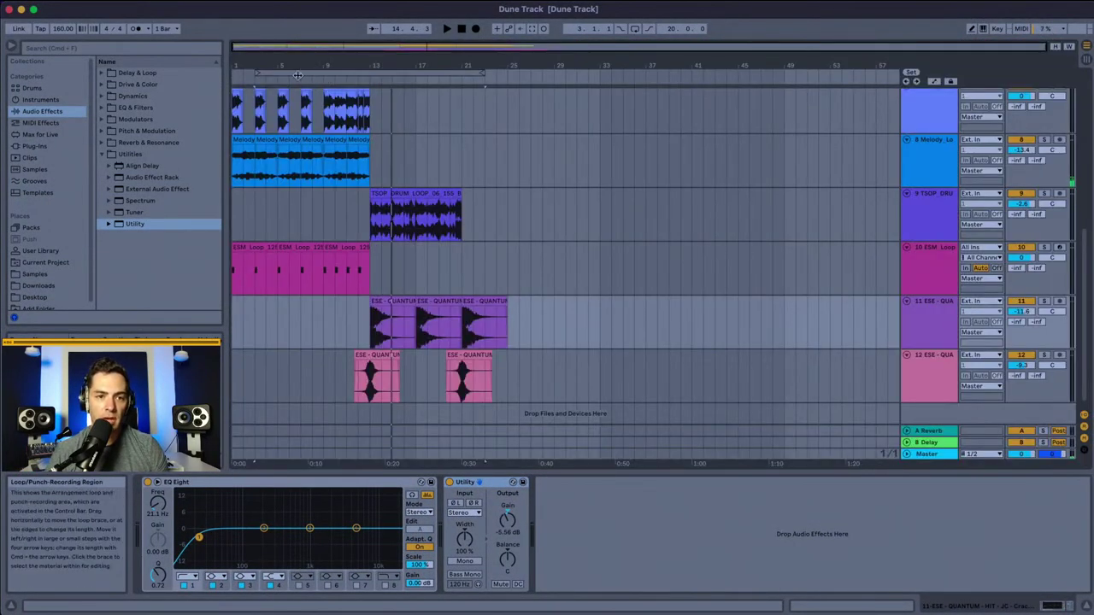
left_click_drag(254, 71, 235, 71)
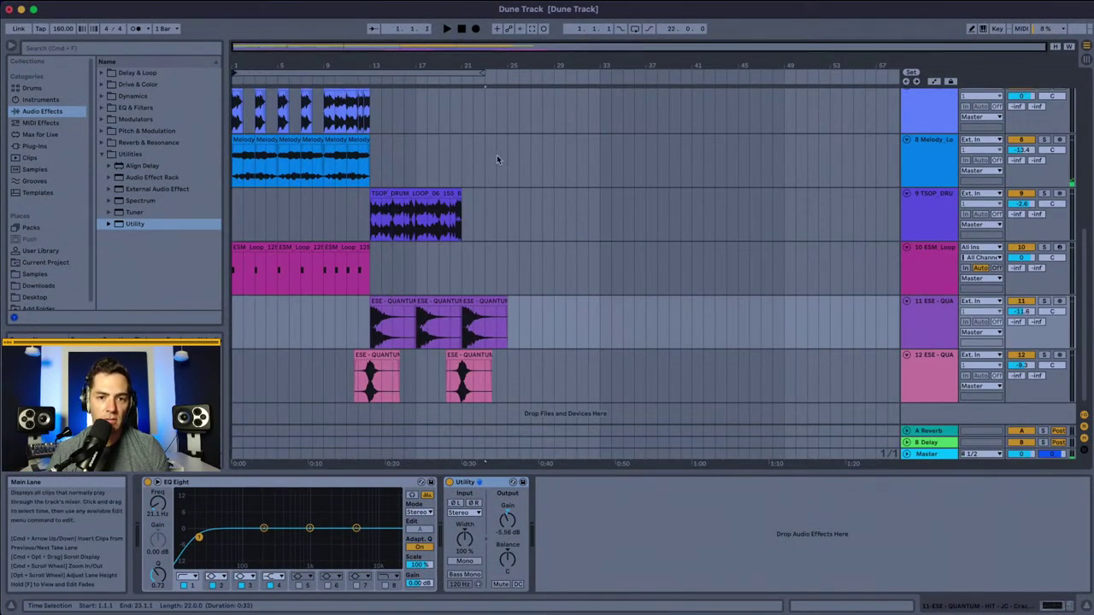
left_click(450, 152)
key("space")
left_click_drag(483, 74, 504, 74)
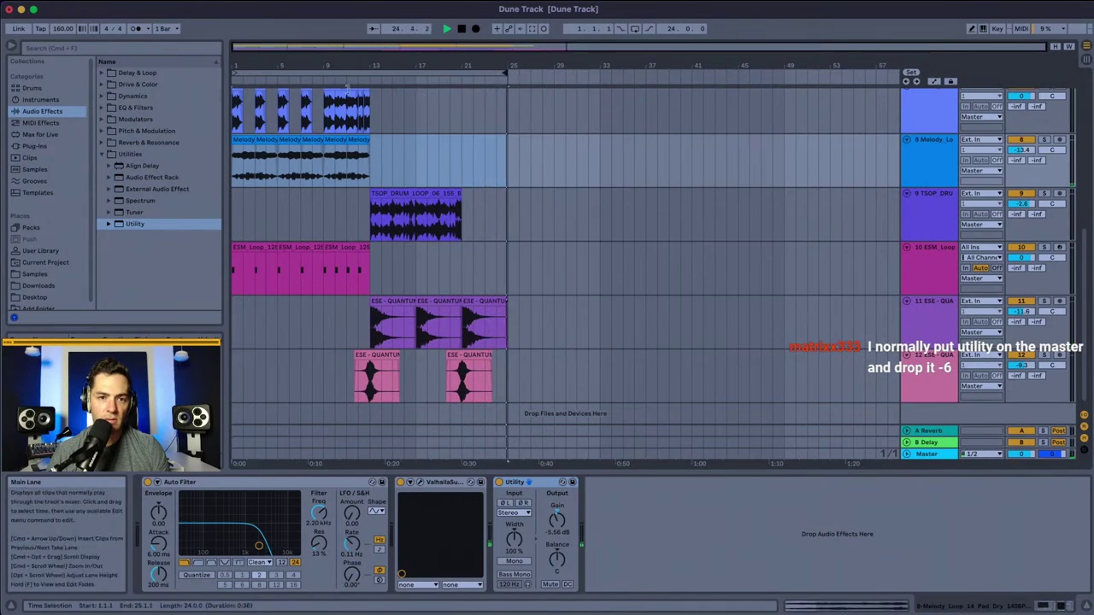
key("space")
Step: Launch the LANDR desktop app and return to the Dune Track set
mouse_move(99, 5)
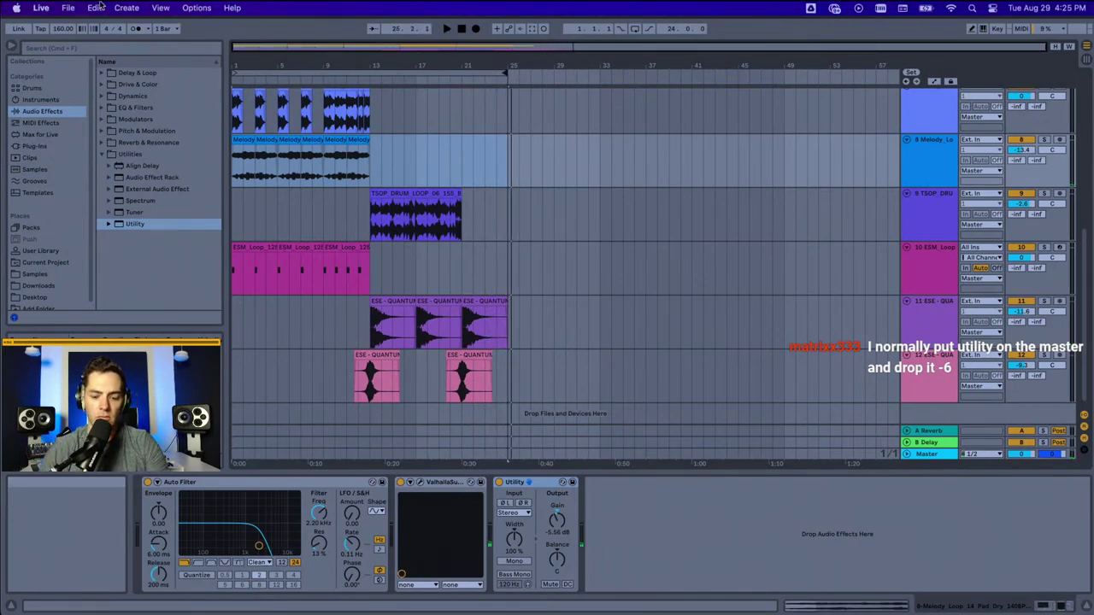
key("super+space")
type("landr")
key("Return")
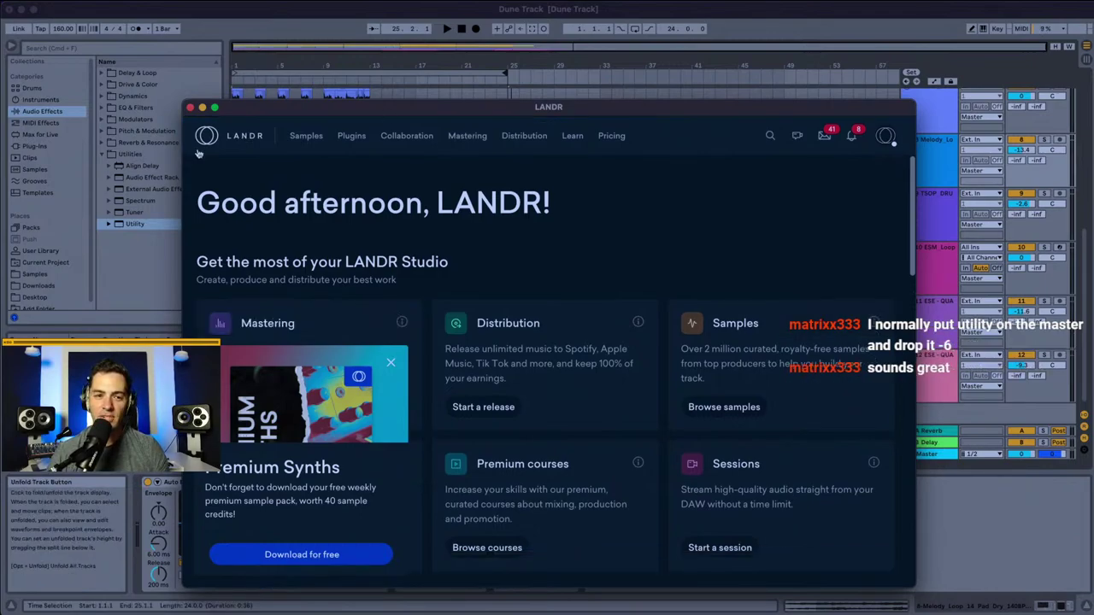
left_click(215, 17)
Step: Start an audio export of the Master track as a 24-bit, 48000 Hz WAV covering the 24-bar loop
left_click(67, 8)
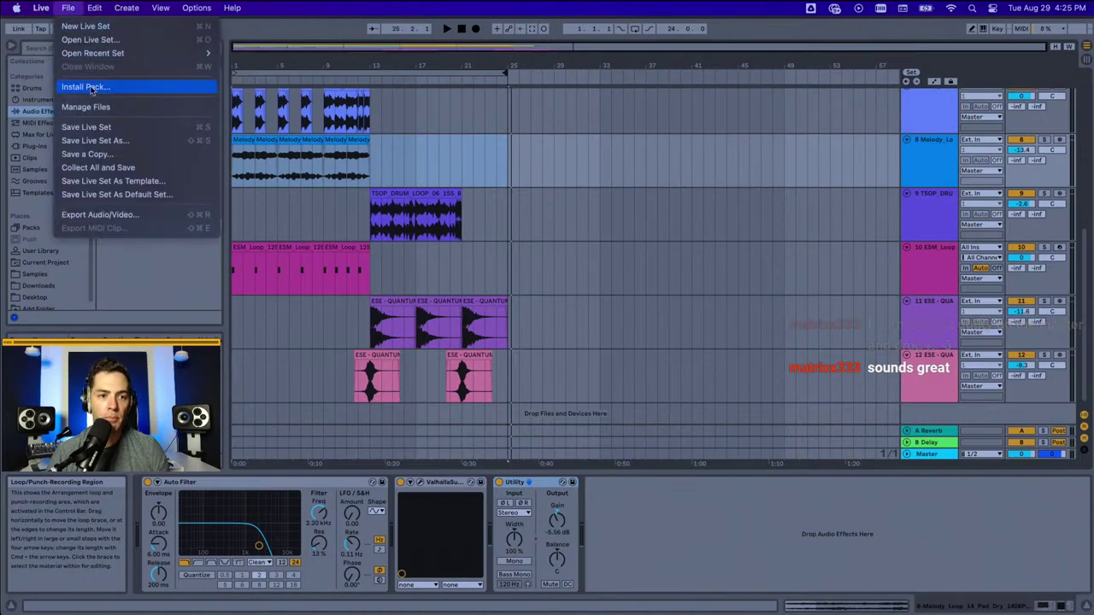
left_click(100, 215)
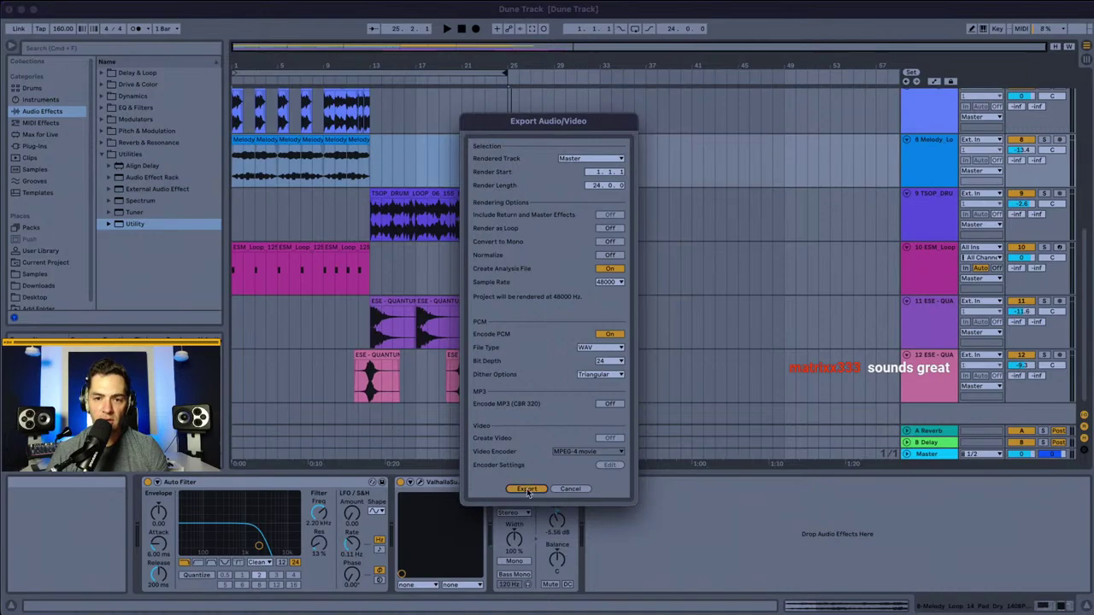
left_click(527, 490)
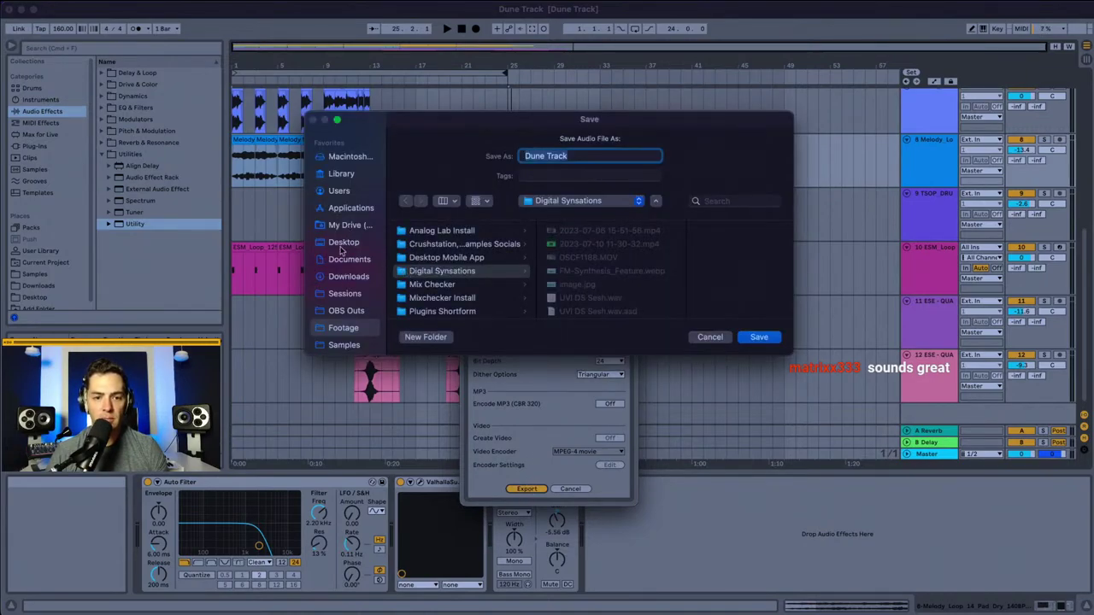
Step: Save the exported audio as Dune Track in the LANDR Bounces folder of the user's home directory
scroll(348, 194, "down", 3)
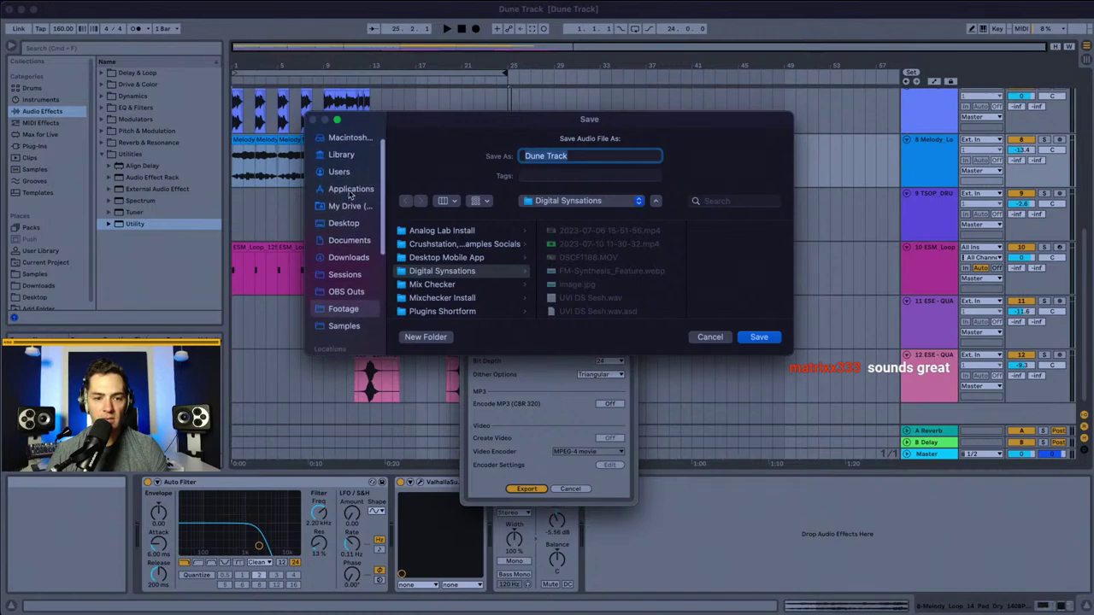
scroll(357, 227, "down", 5)
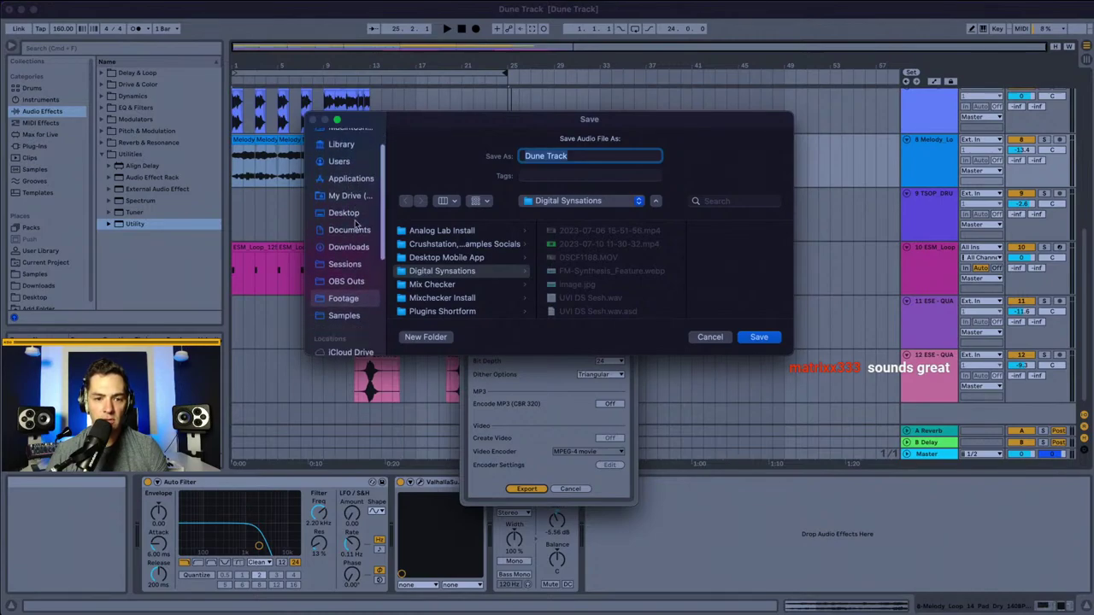
scroll(357, 224, "up", 5)
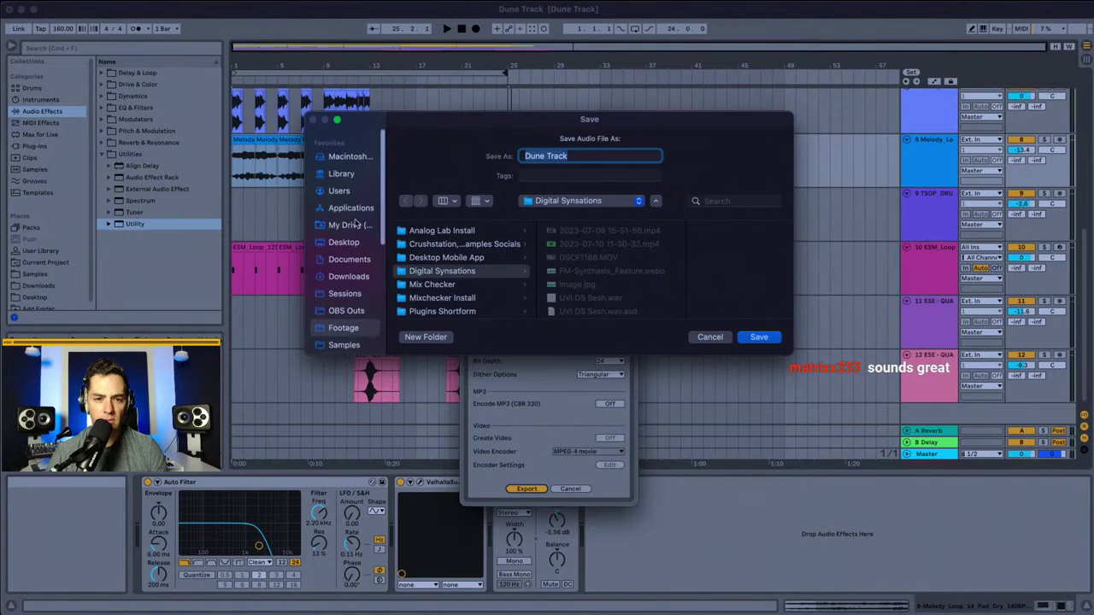
left_click(346, 193)
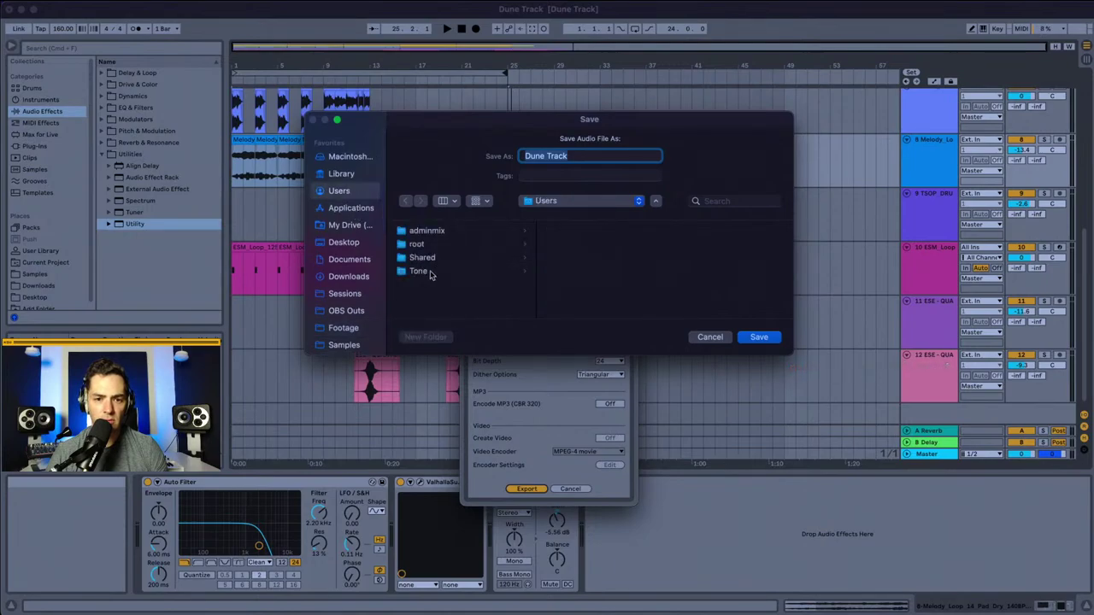
left_click(419, 271)
scroll(577, 282, "down", 4)
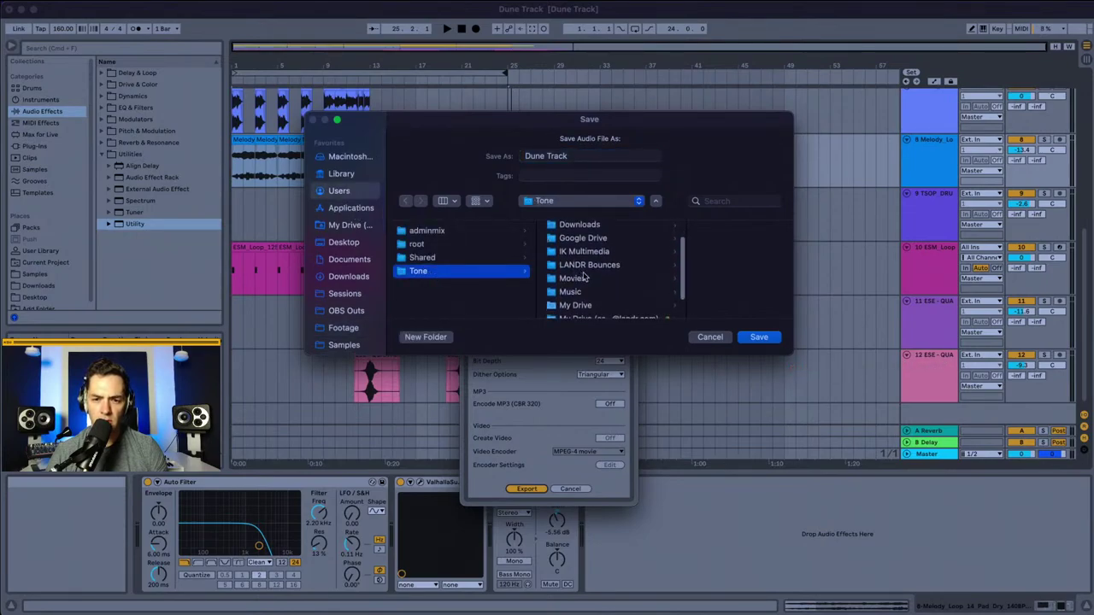
left_click(586, 268)
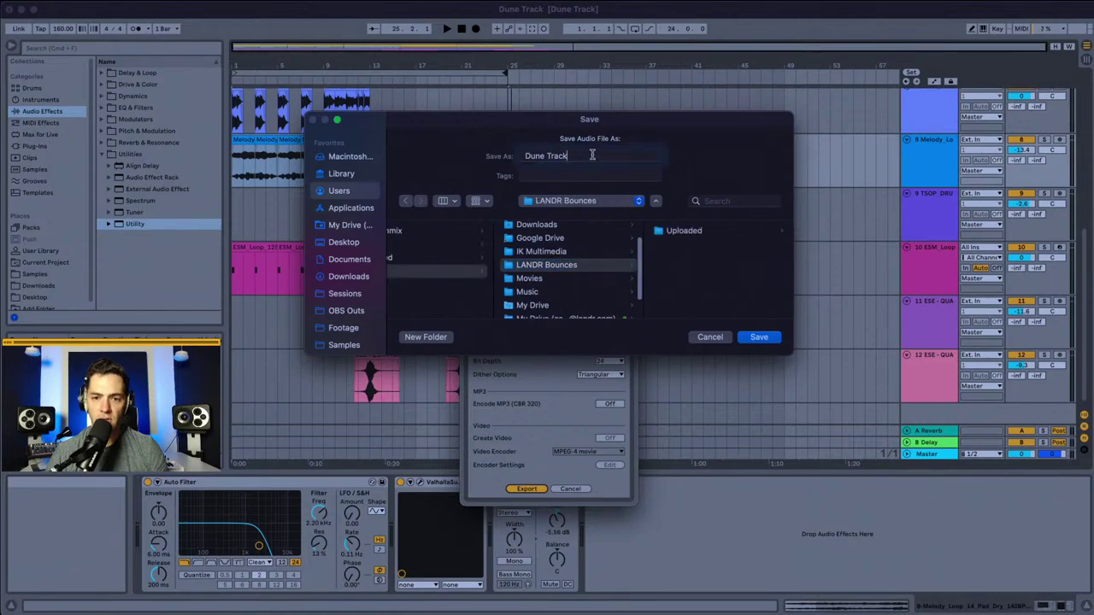
left_click(742, 333)
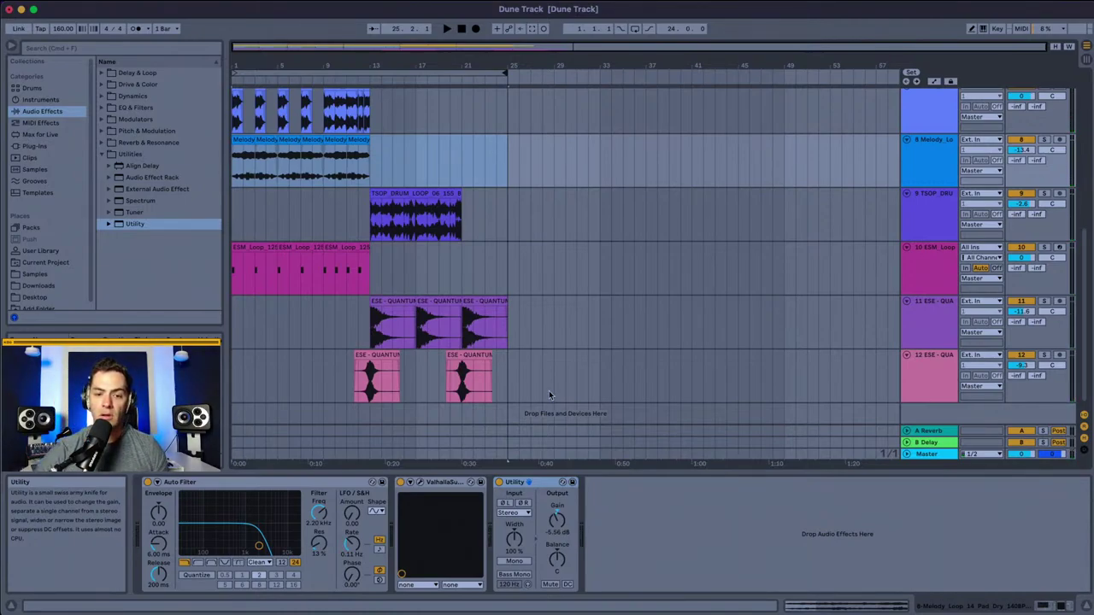
Step: Switch to LANDR, audition the opening of the Dune Track master, then close its preview and return to the Ableton Live set
mouse_move(3, 330)
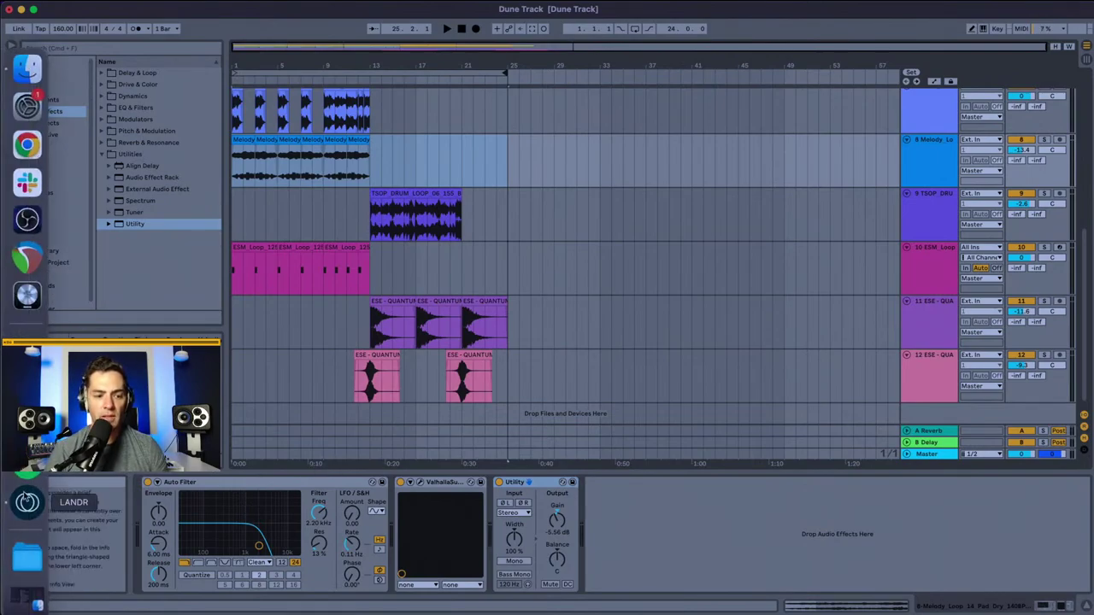
left_click(27, 502)
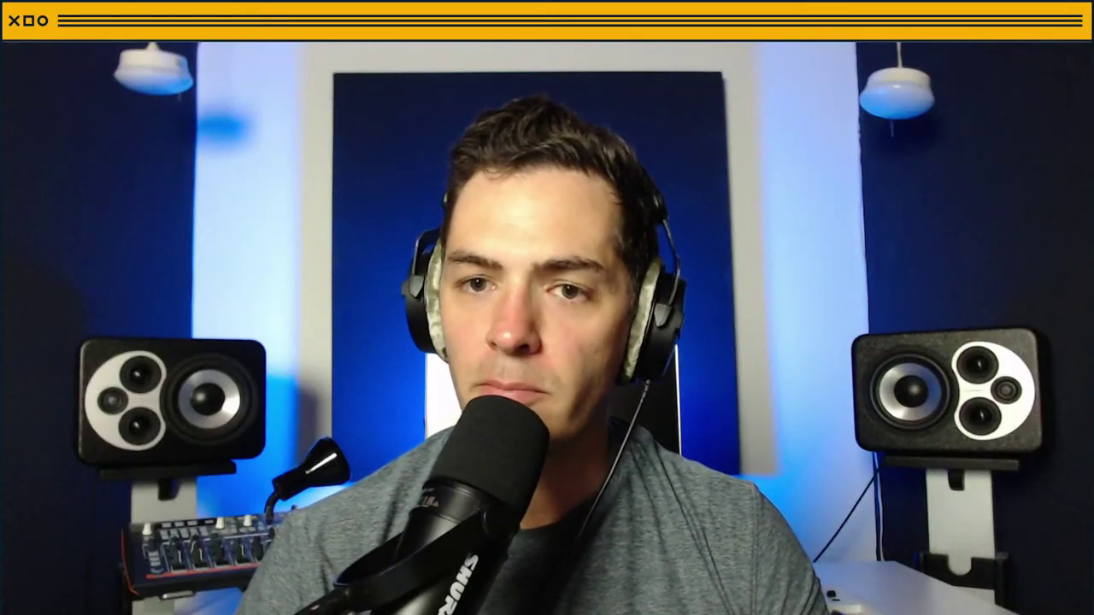
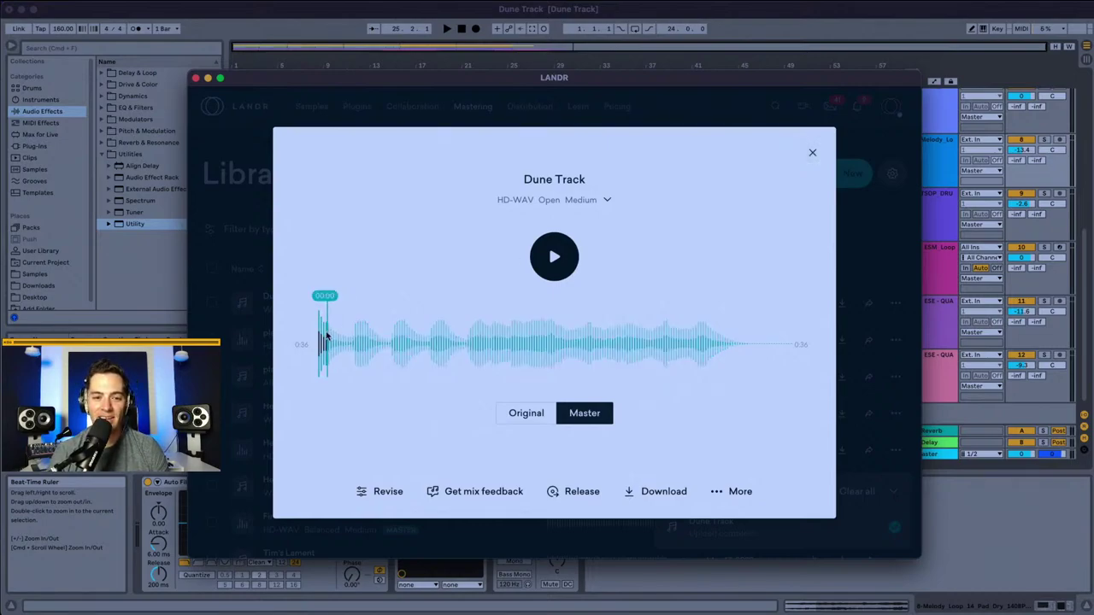
left_click(552, 258)
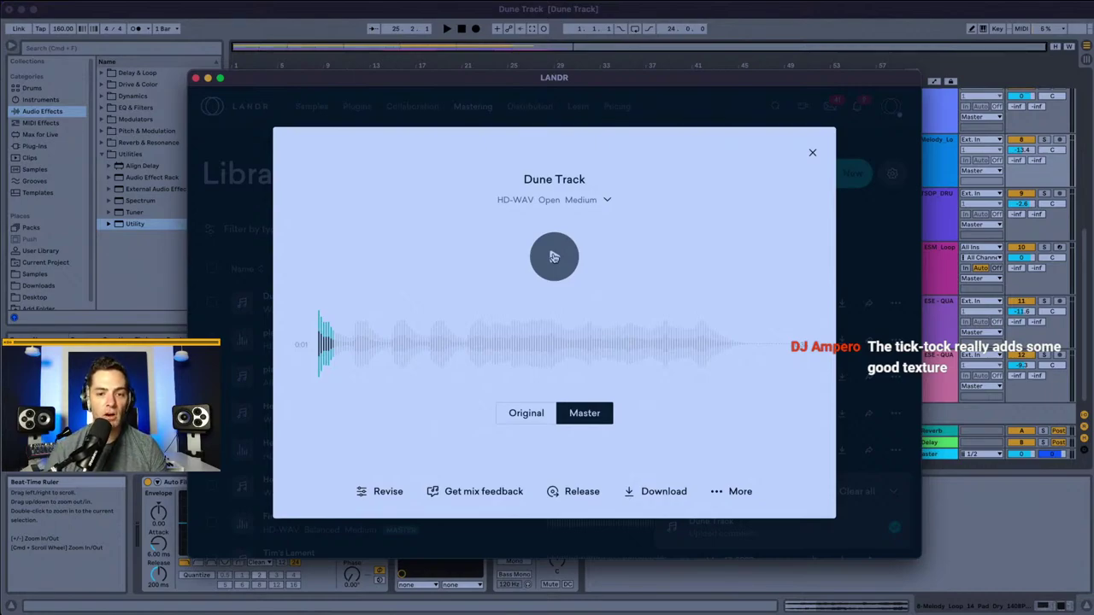
left_click(319, 344)
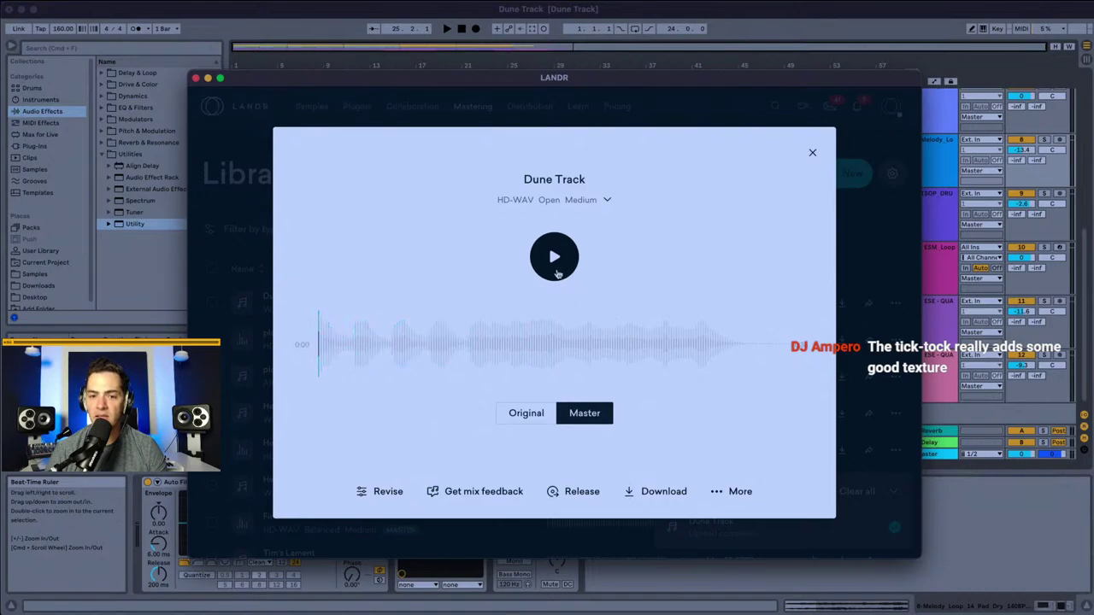
left_click(555, 272)
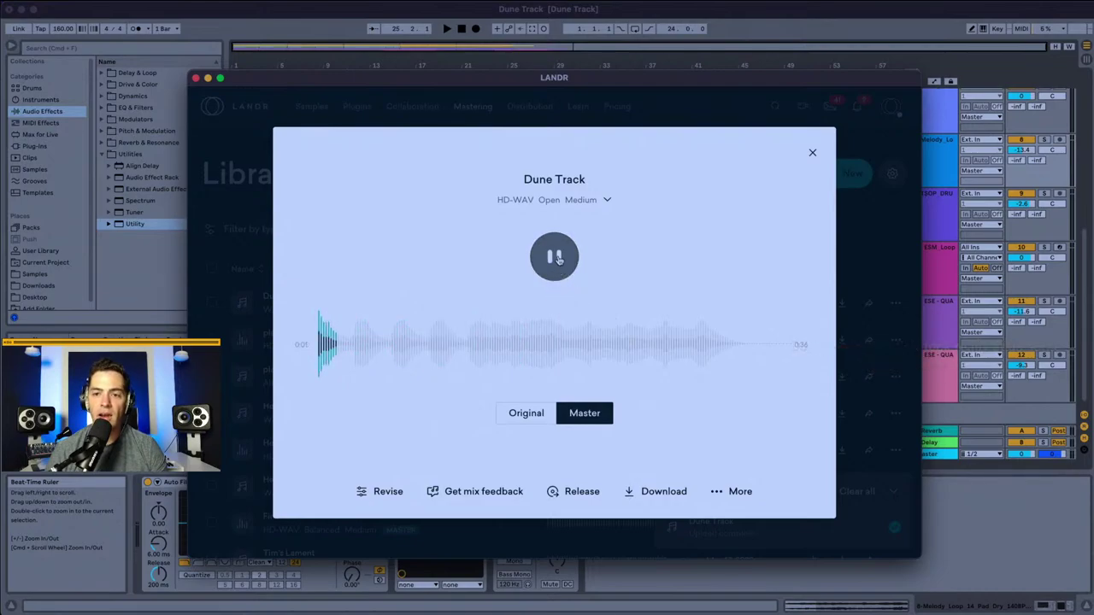
left_click(555, 259)
left_click(812, 152)
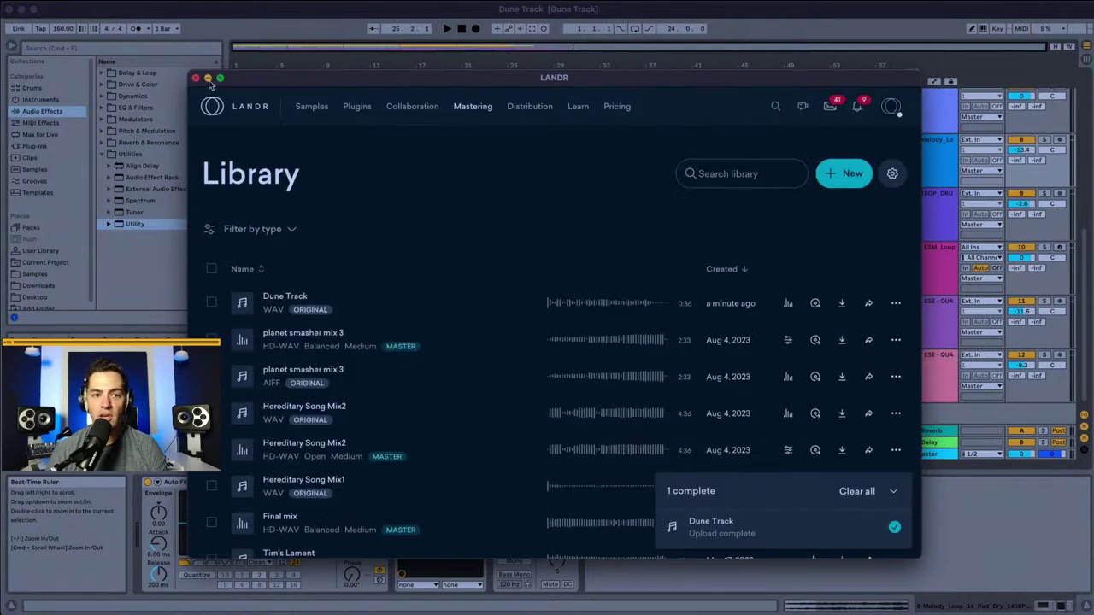
left_click(207, 78)
Step: Play from bar 1 with the Apocalyptic Drone track soloed, lower its volume to -25.7 dB, and unsolo it
scroll(271, 196, "up", 6)
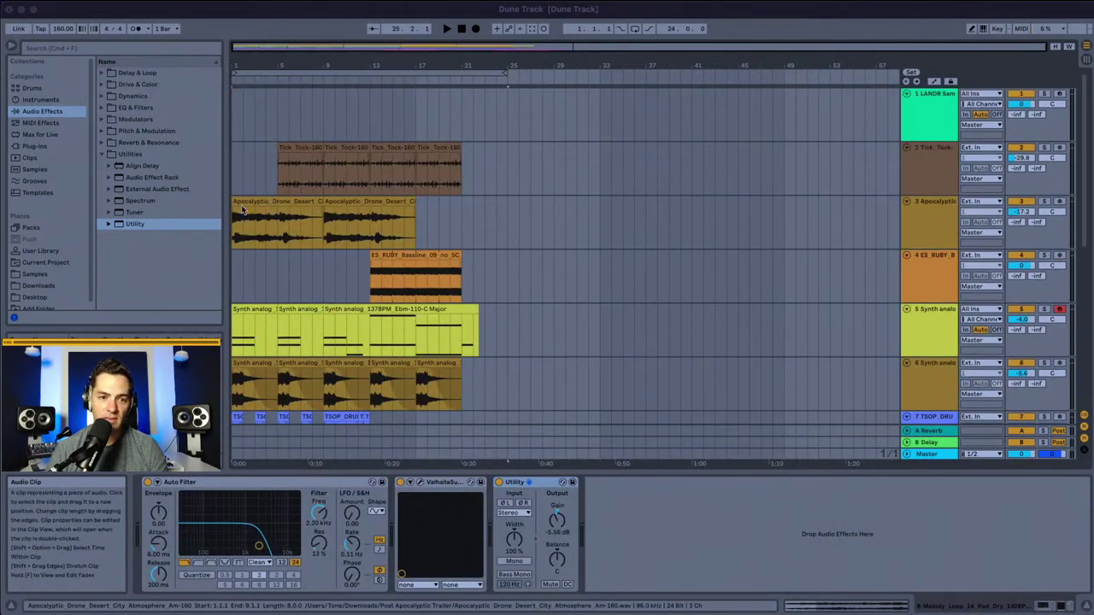
left_click(431, 215)
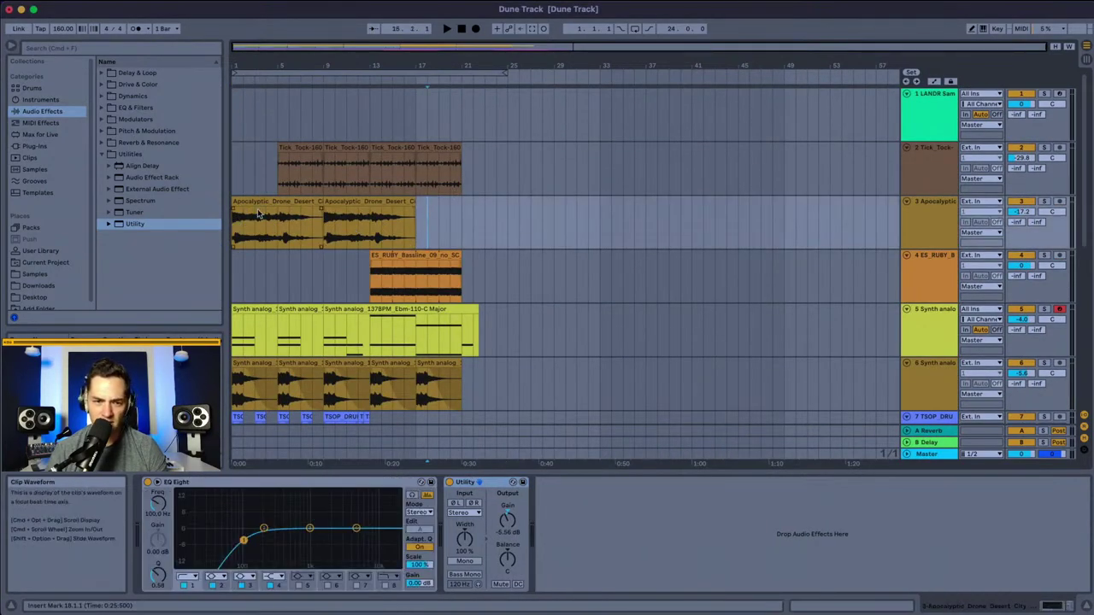
left_click(233, 225)
key("space")
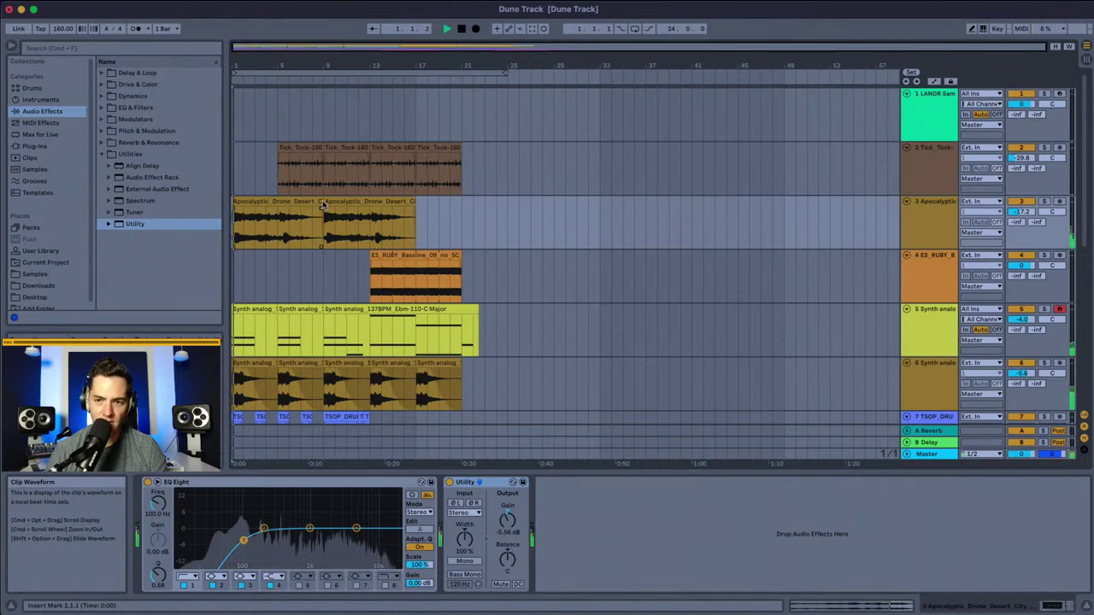
left_click(1043, 201)
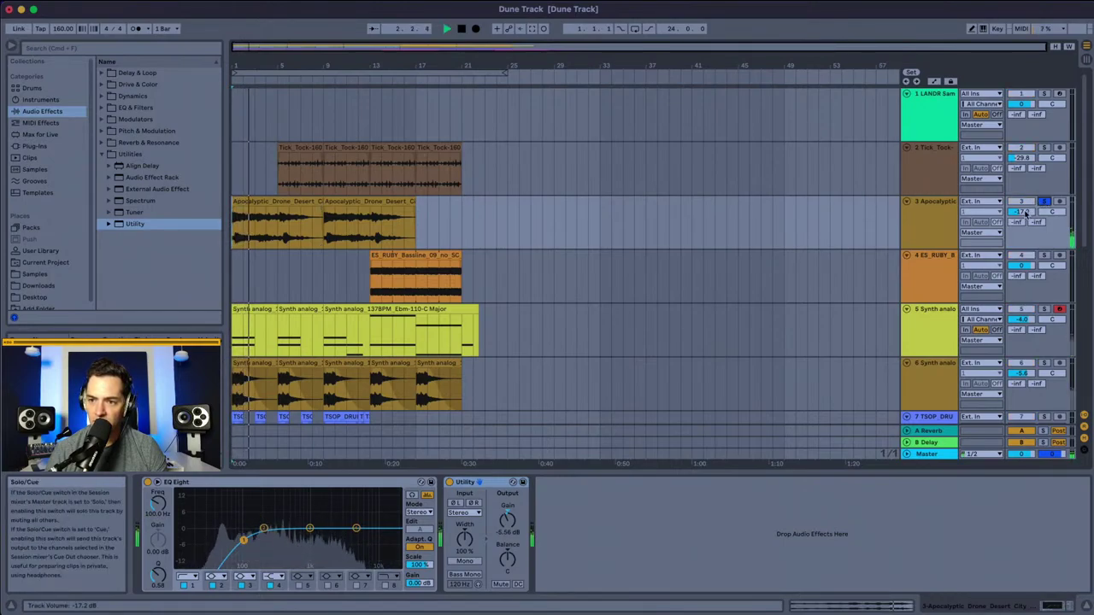
left_click_drag(1025, 214, 1025, 239)
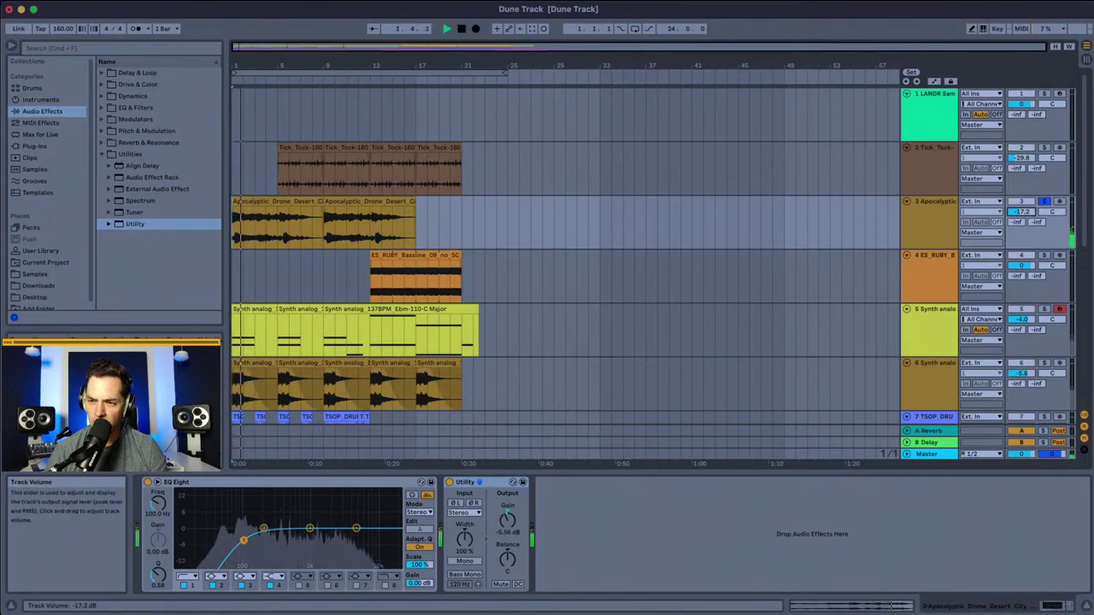
left_click(1043, 201)
key("space")
Step: Switch to LANDR and open the HD-WAV Open Medium master of the uploaded Dune Track
mouse_move(1, 257)
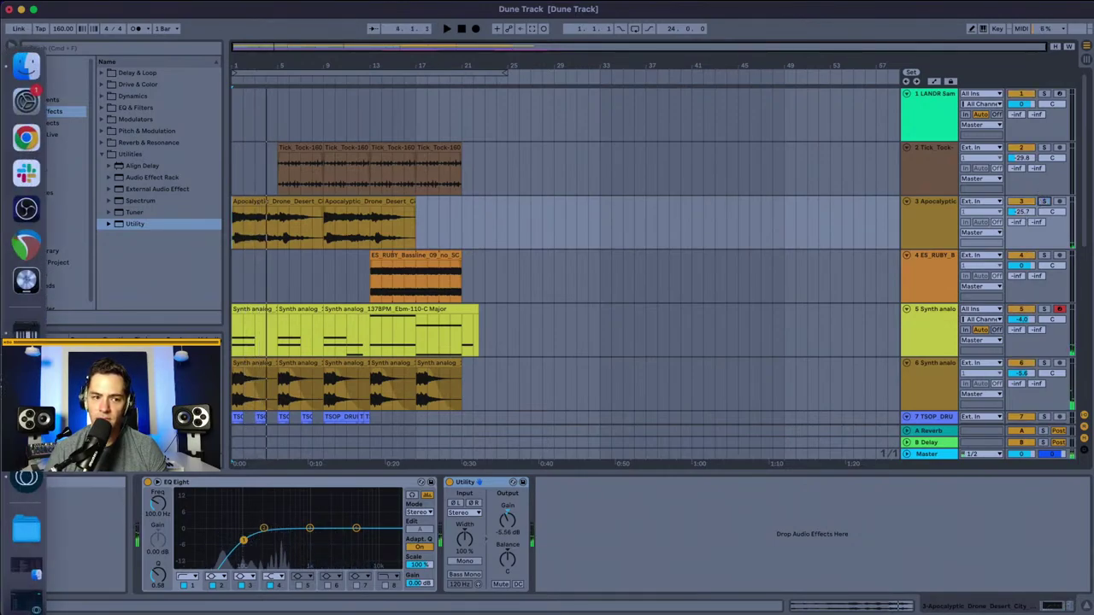
left_click(25, 476)
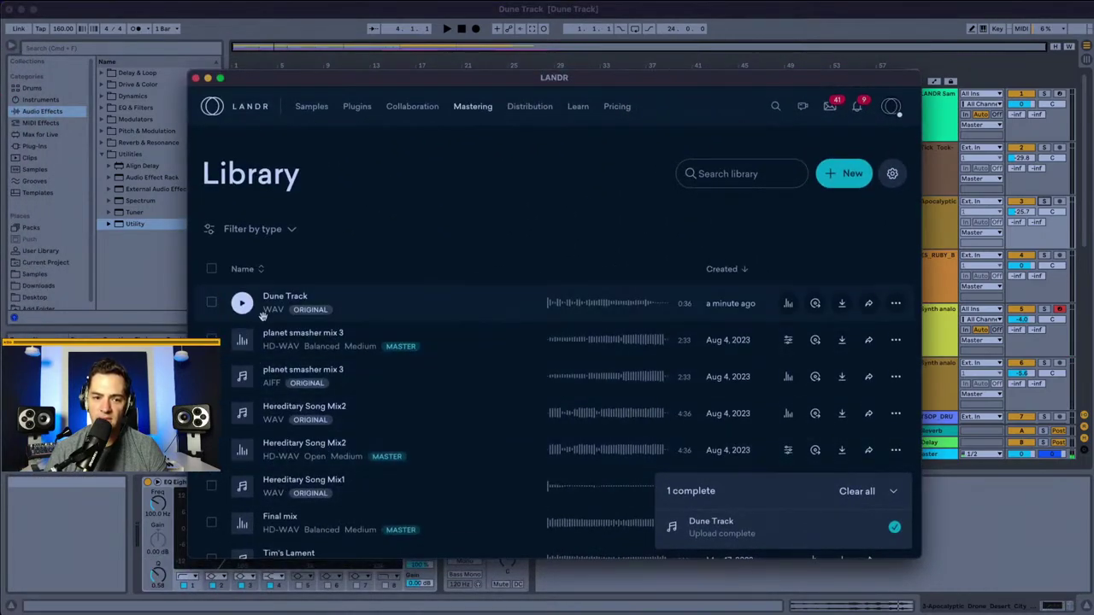
left_click(242, 304)
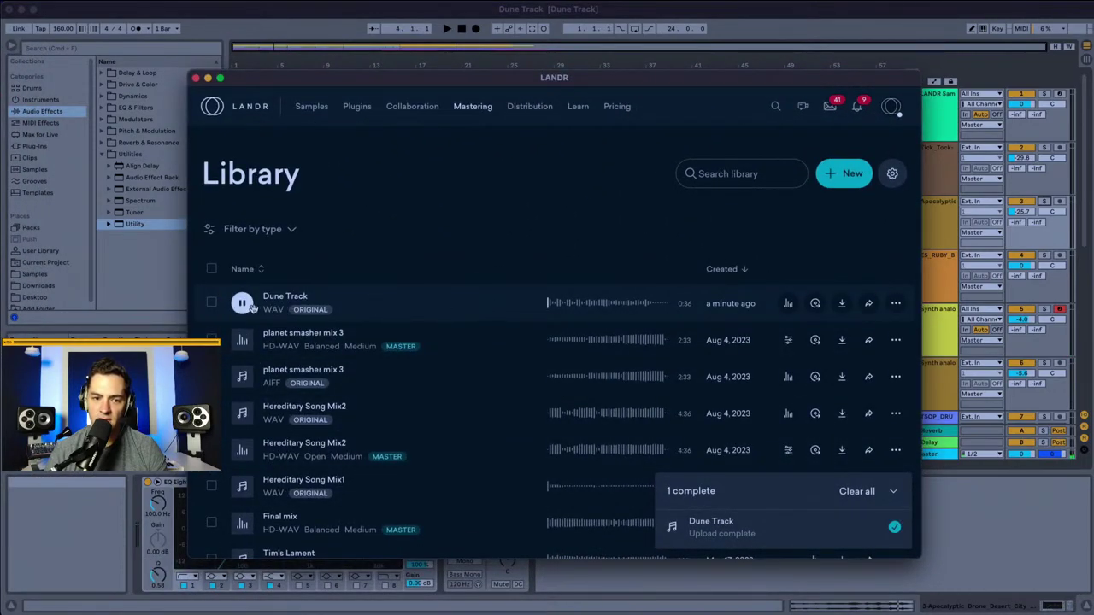
mouse_move(789, 531)
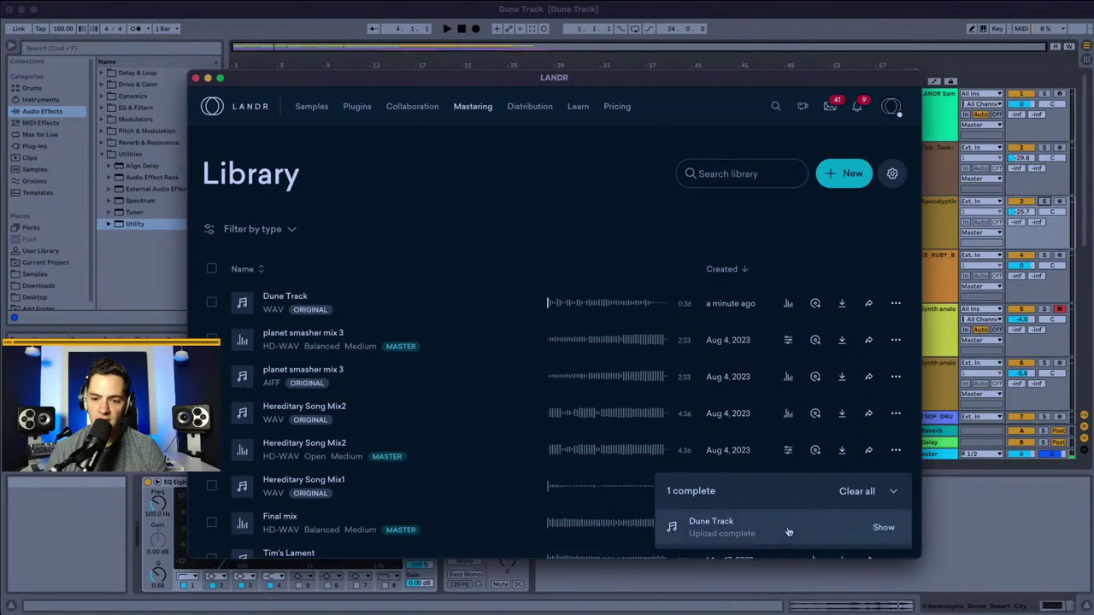
left_click(883, 528)
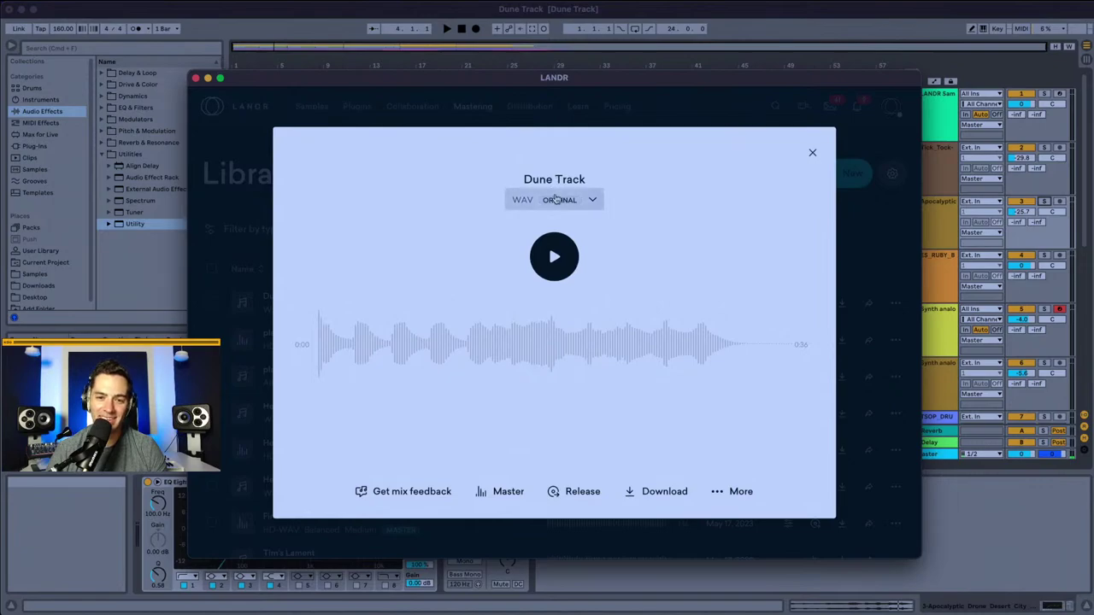
left_click(559, 200)
left_click(539, 254)
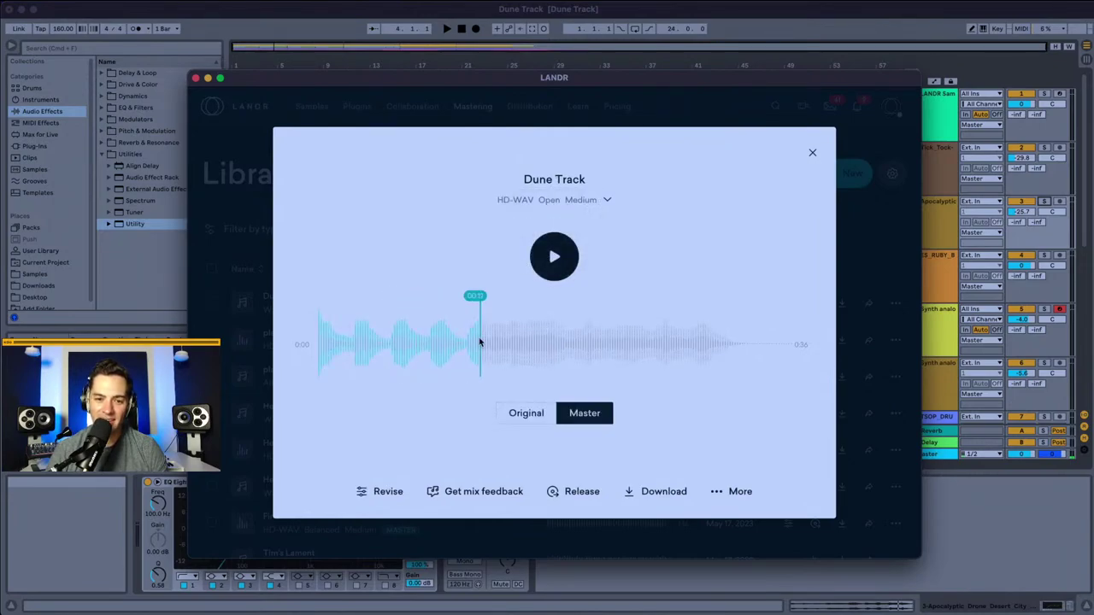
Step: Listen to the middle section of the Dune Track master, starting around 0:16
left_click(538, 347)
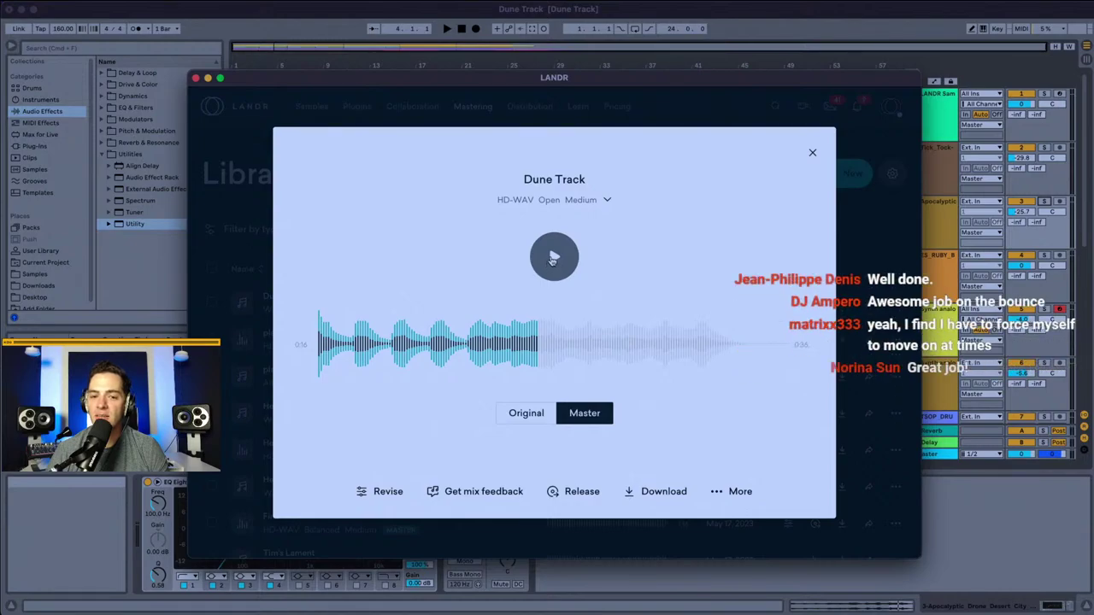
left_click(523, 333)
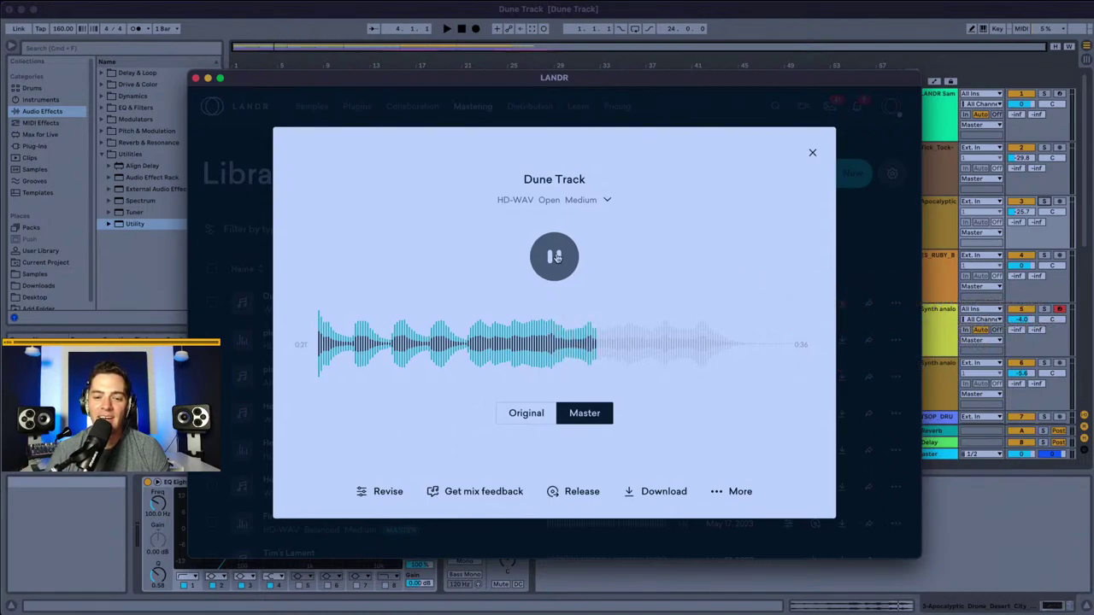
left_click(556, 256)
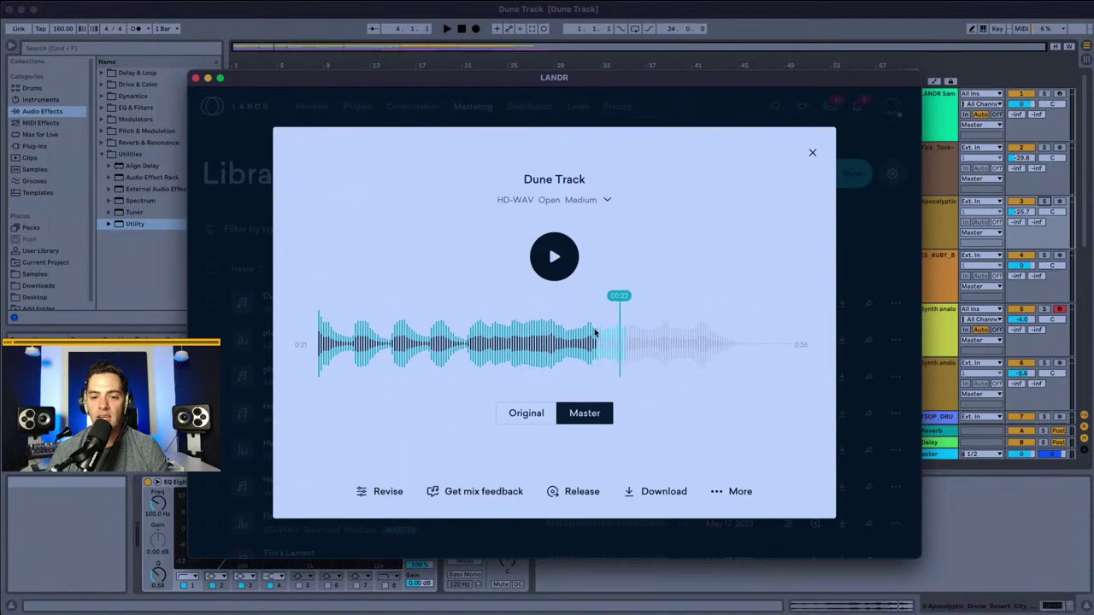
Step: Replay the master from the beginning and lower the Tick Tock track's volume to -33.8 dB in the Dune Track set
left_click(318, 344)
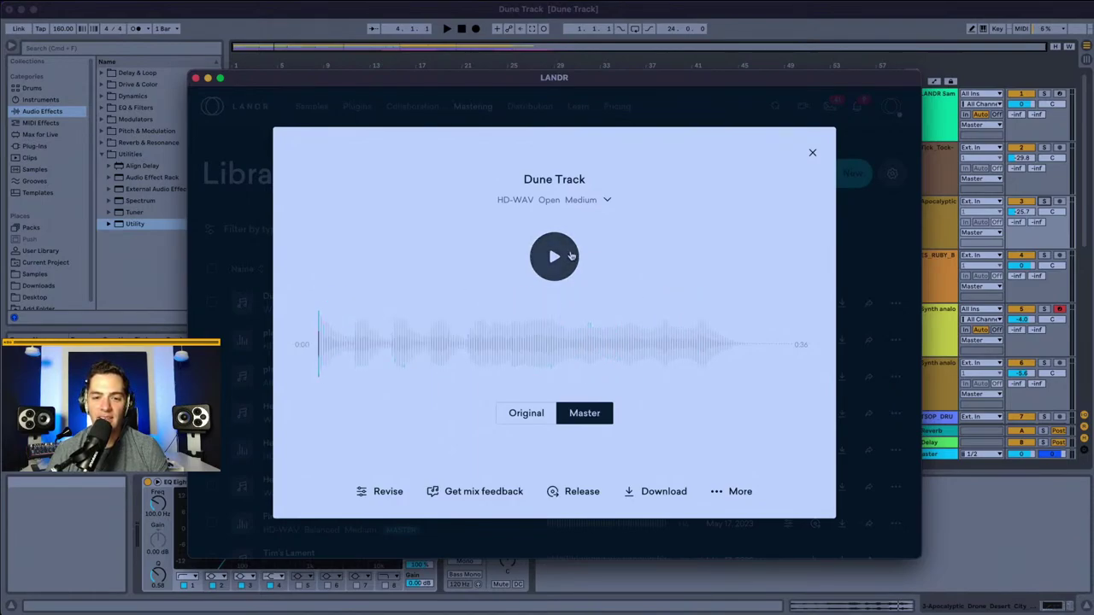
left_click(556, 258)
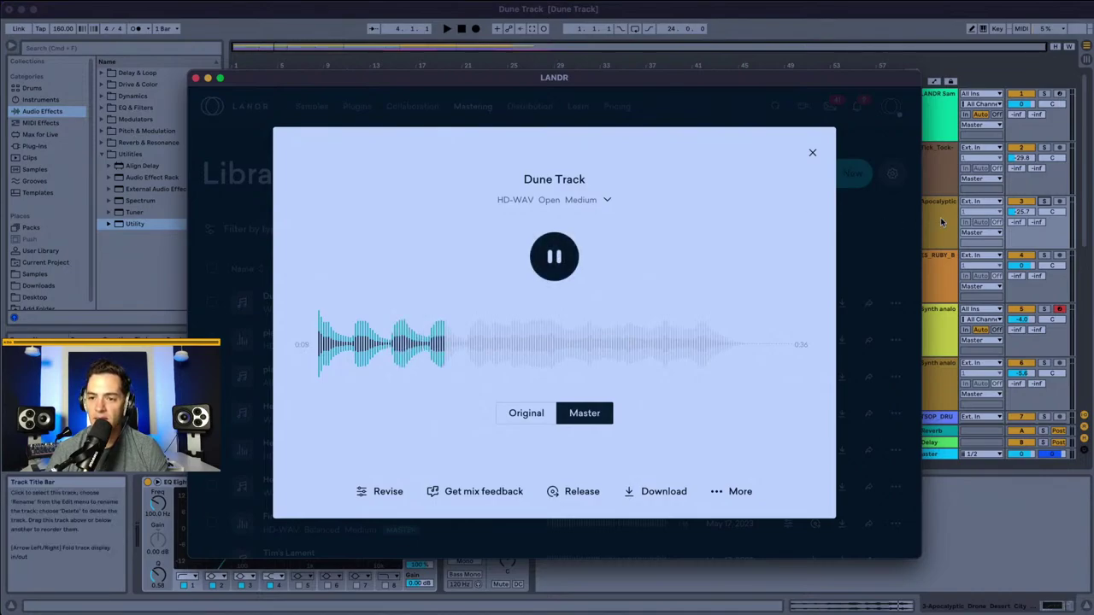
left_click_drag(1021, 157, 1021, 163)
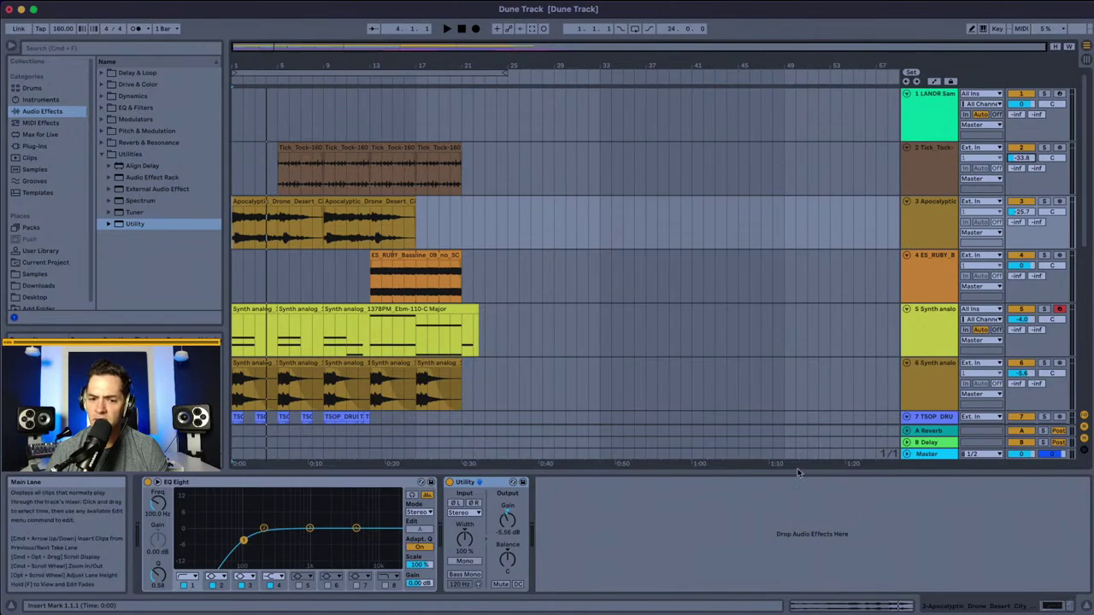
Step: Return to LANDR, listen to the later part of the master, then close its preview and go back to the Ableton Live set
mouse_move(4, 487)
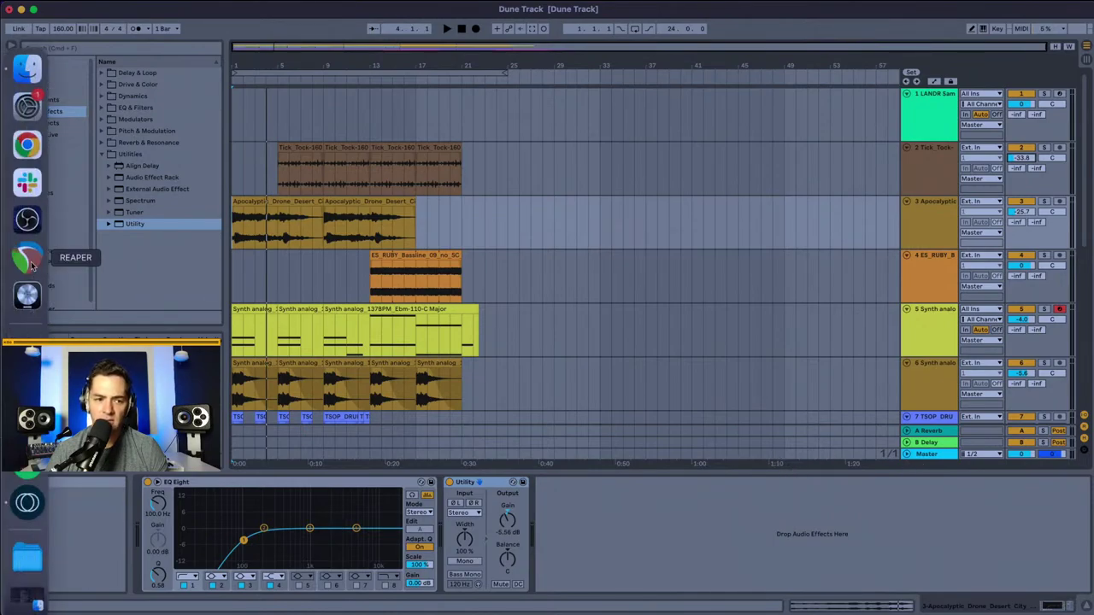
left_click(27, 501)
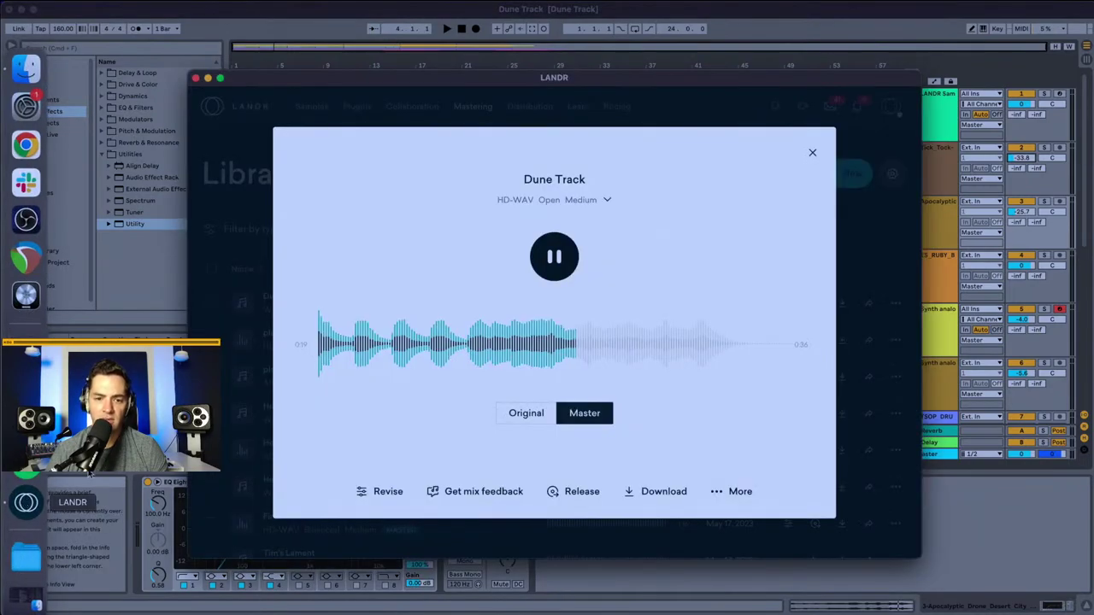
left_click(561, 366)
left_click(594, 337)
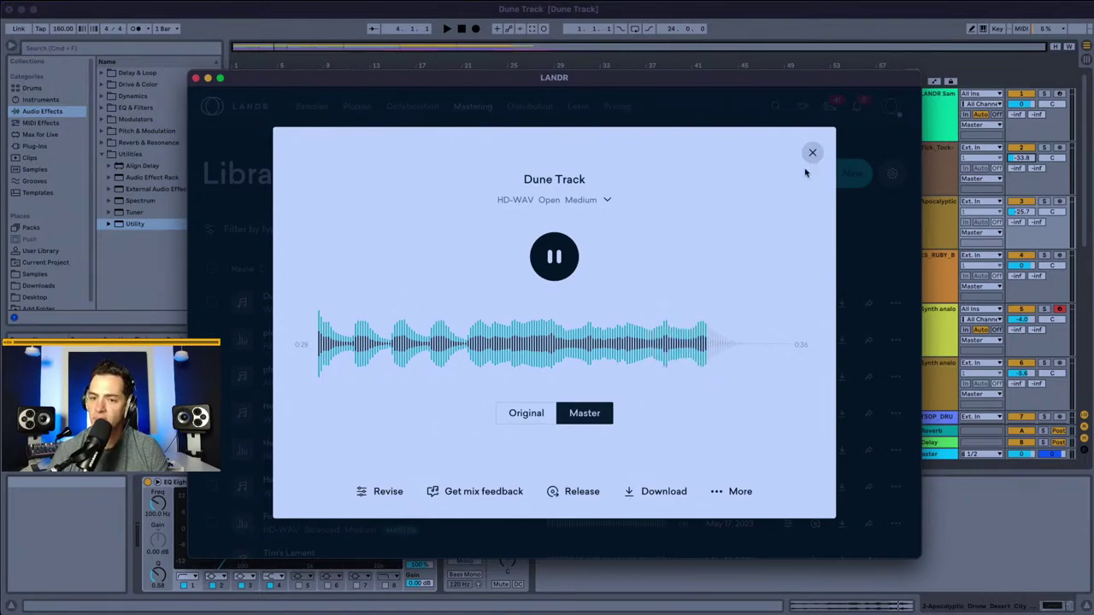
left_click(554, 257)
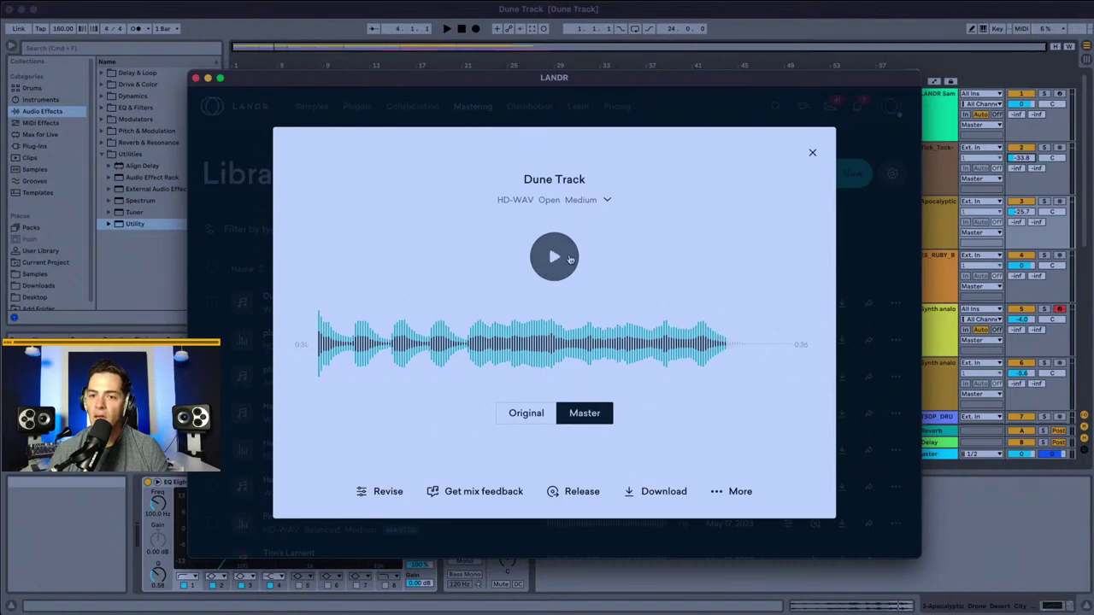
left_click(811, 152)
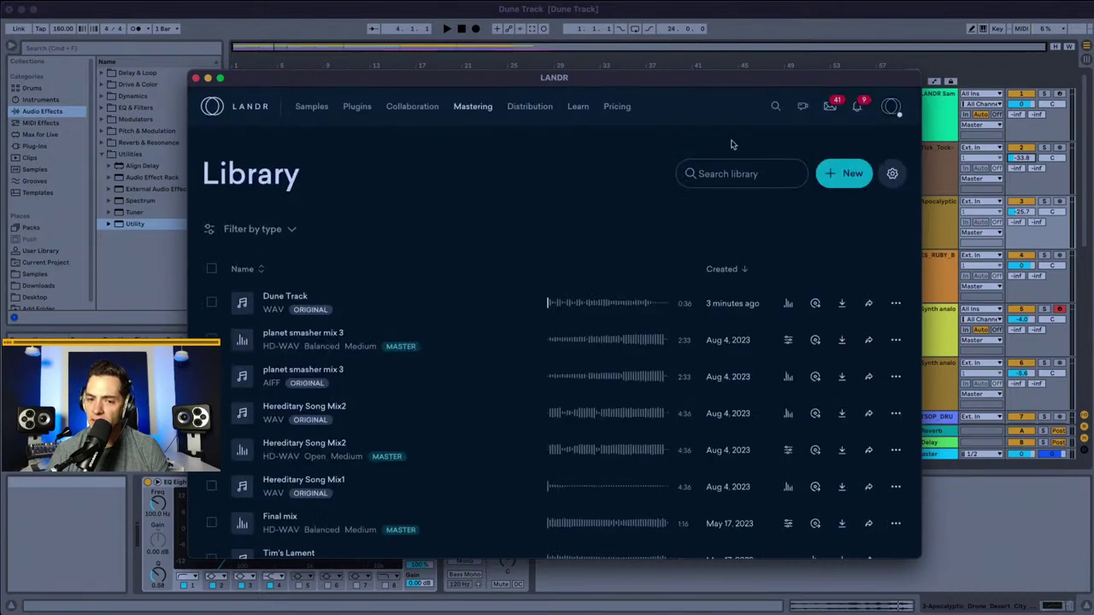
left_click(208, 79)
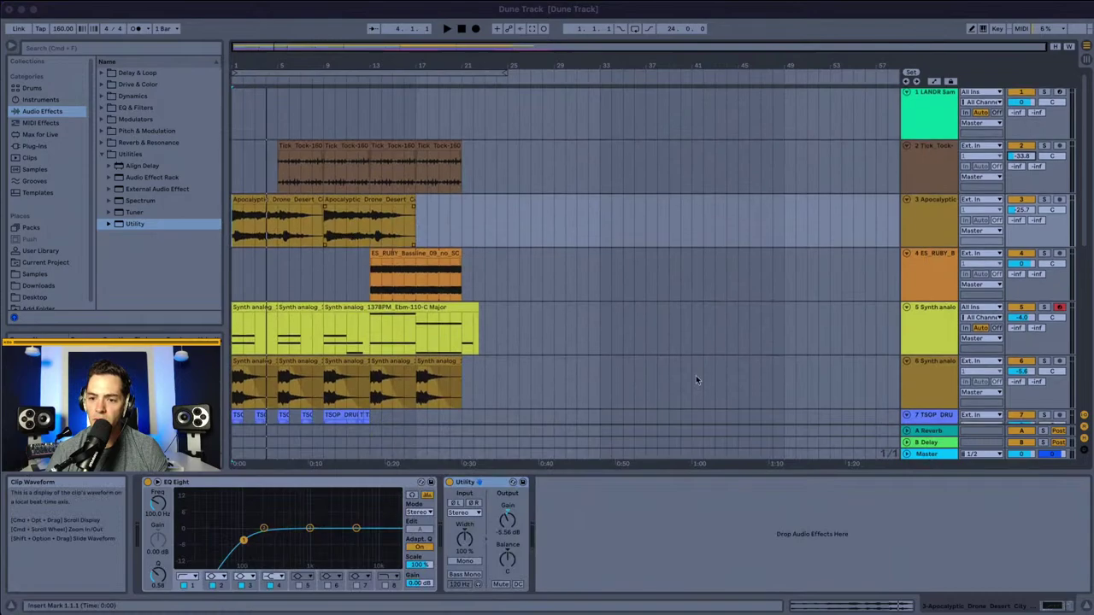
Step: While playing from bar 5, set track 7's EQ Eight low-cut frequency to 77.4 Hz and its Auto Filter frequency to 10.3 kHz
scroll(348, 236, "down", 5)
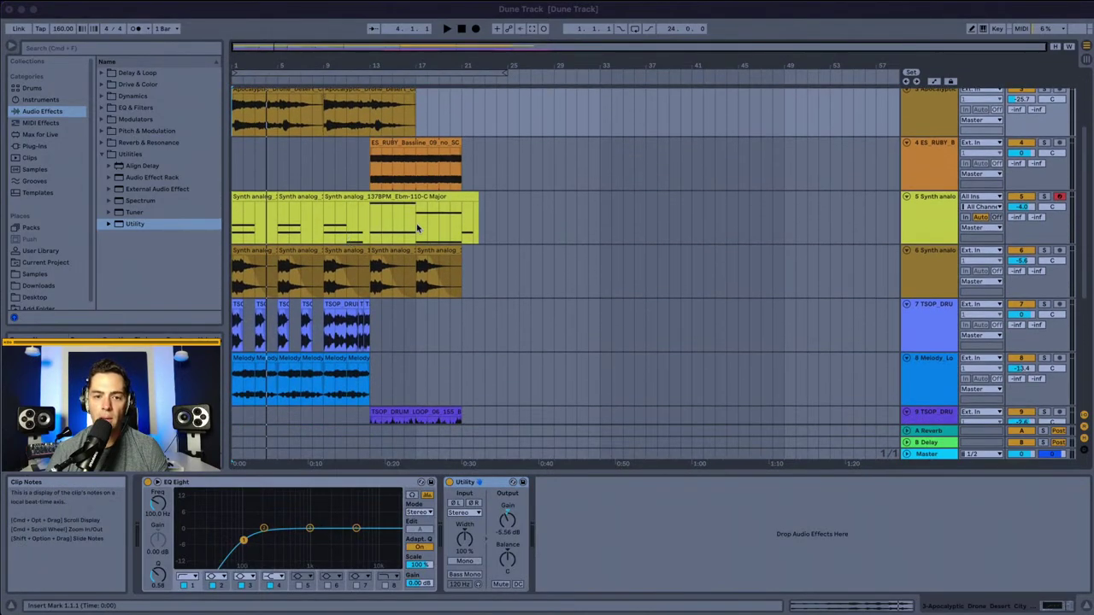
left_click(277, 216)
left_click(286, 216)
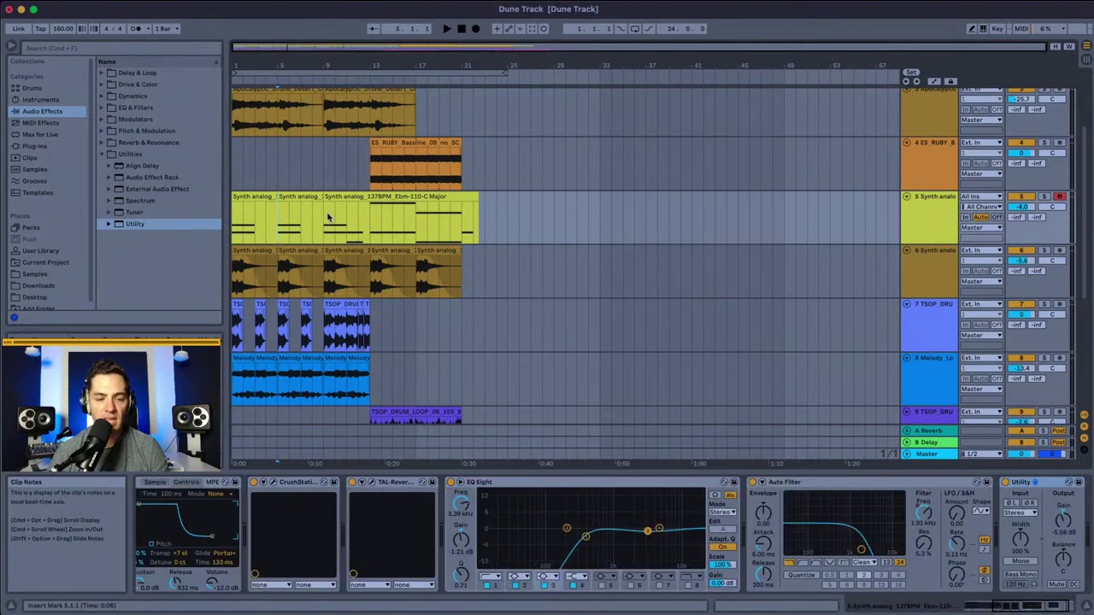
key("space")
scroll(848, 245, "down", 6)
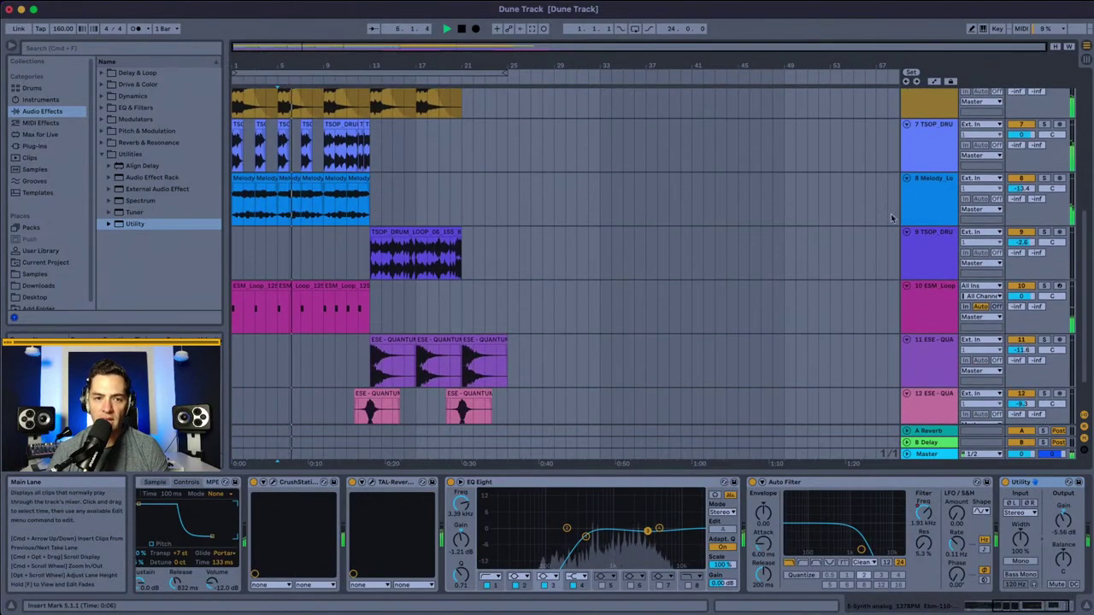
scroll(891, 218, "up", 2)
left_click(893, 201)
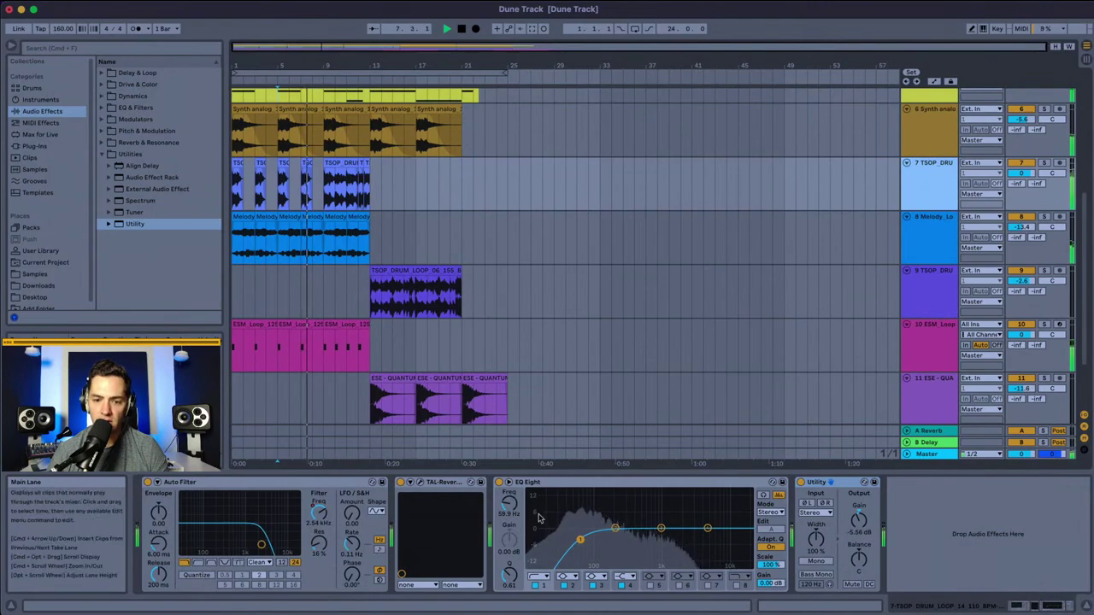
left_click_drag(579, 540, 588, 542)
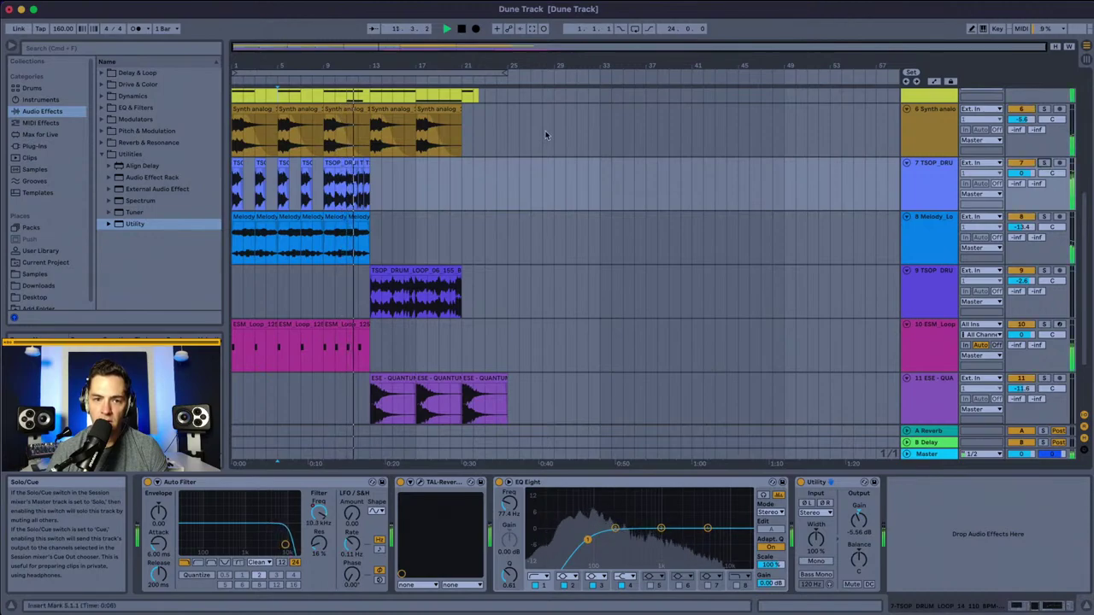
Step: Play the arrangement from the beginning with track 10, the ESM_Loop track, soloed
scroll(544, 137, "up", 3)
scroll(277, 243, "down", 2)
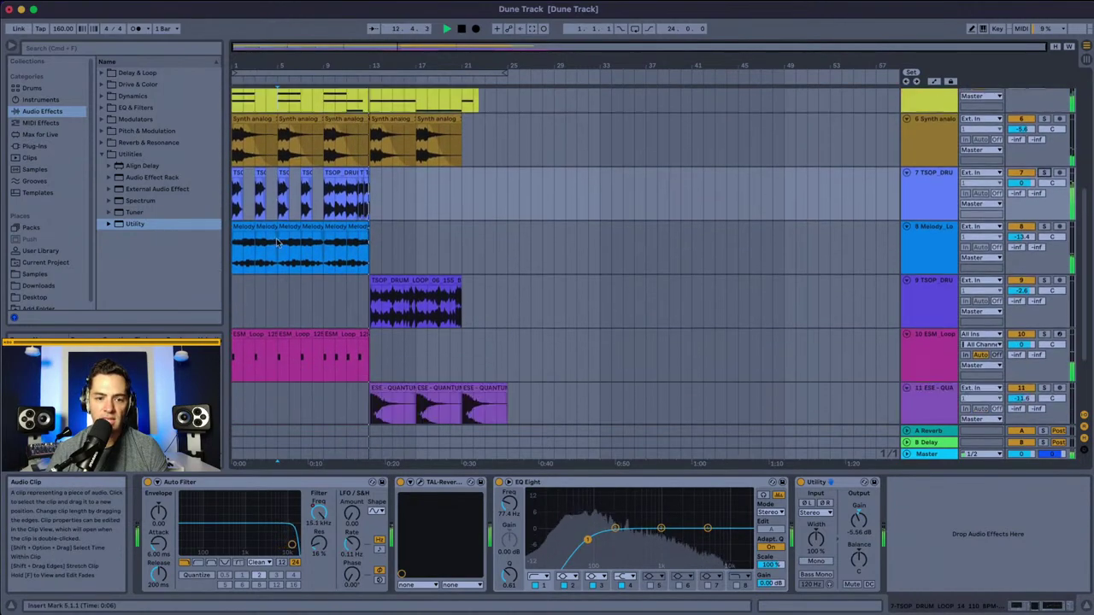
scroll(277, 242, "down", 3)
left_click(233, 286)
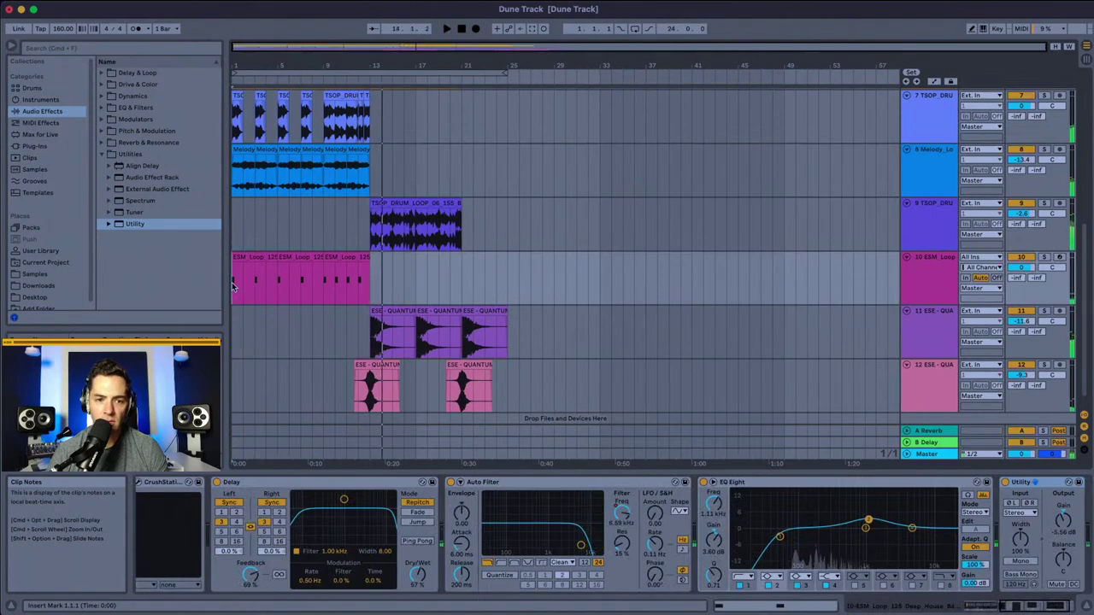
left_click(1044, 258)
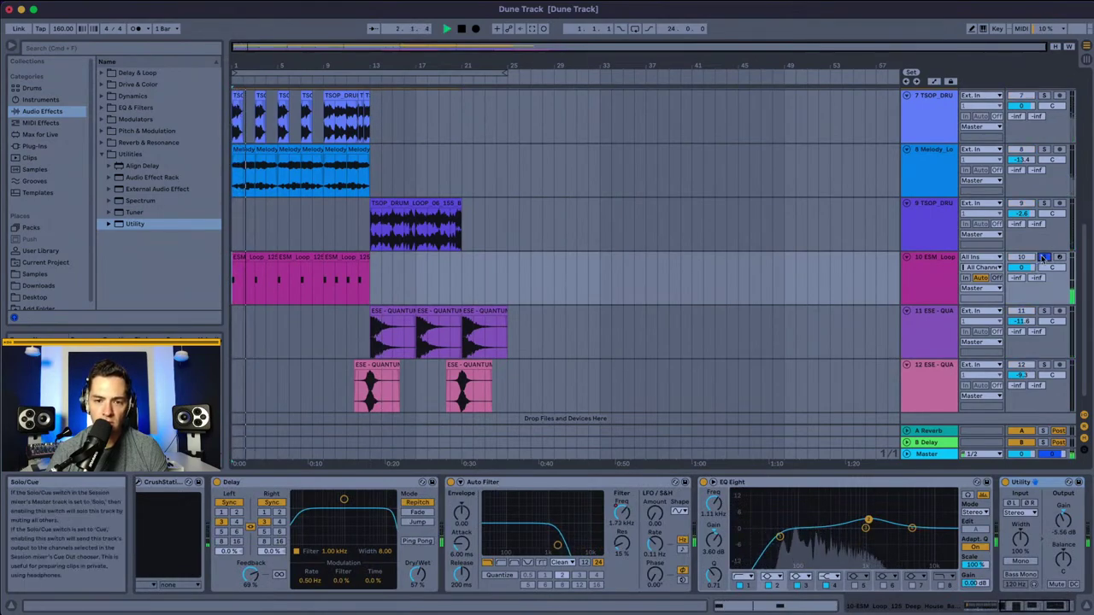
Step: Try extending track 10 to bar 25 by duplicating its last ESM_Loop clip three times, and delete the copies
left_click(348, 255)
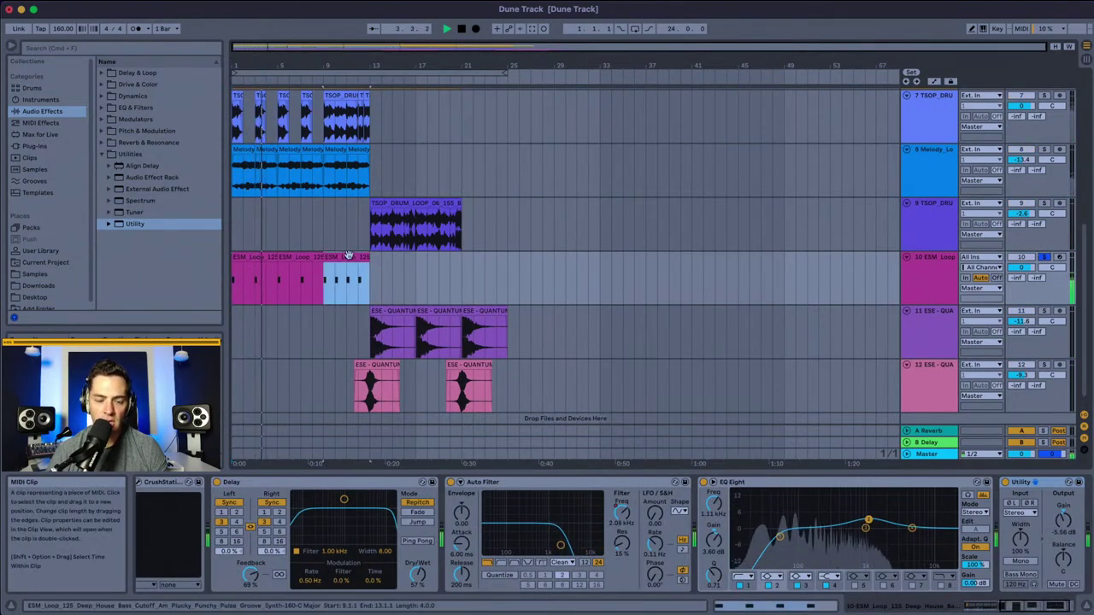
key("super+d")
key("super+d")
key("super+d")
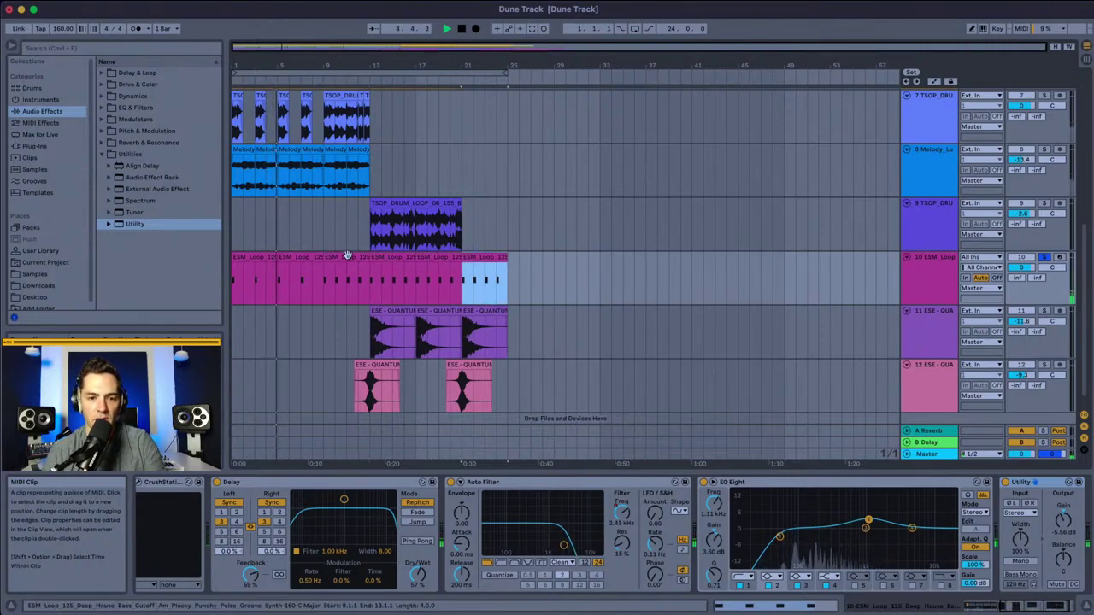
left_click(632, 261)
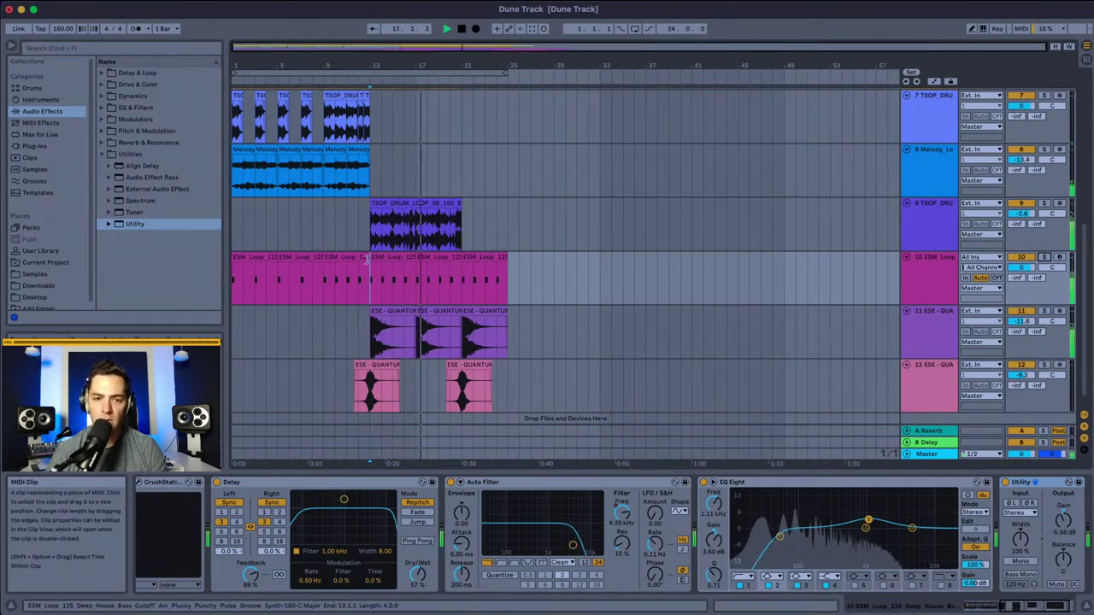
left_click(380, 258)
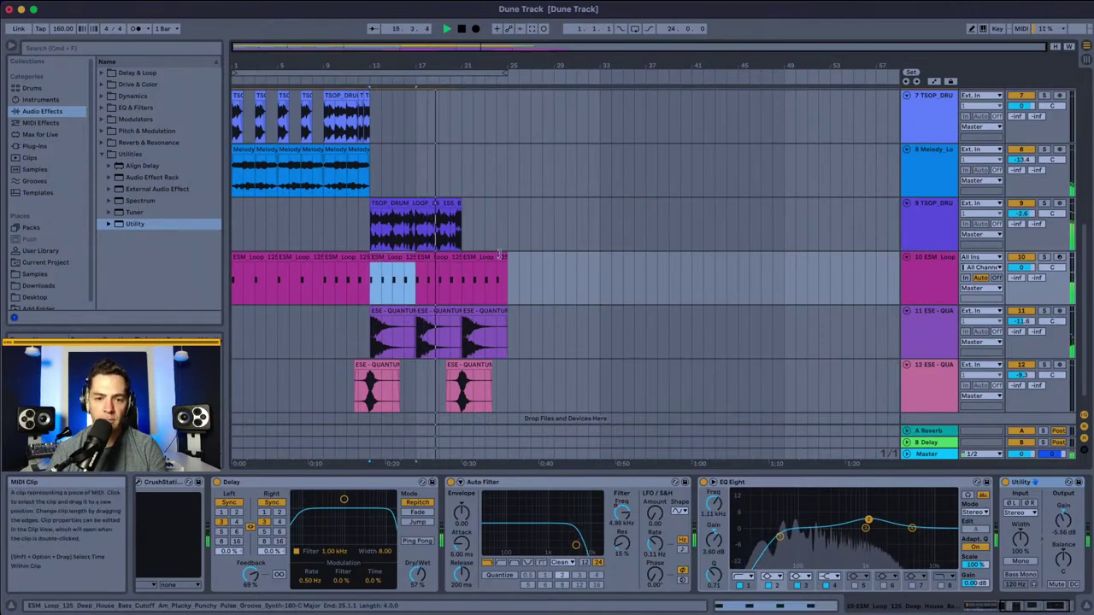
left_click(503, 259, "shift")
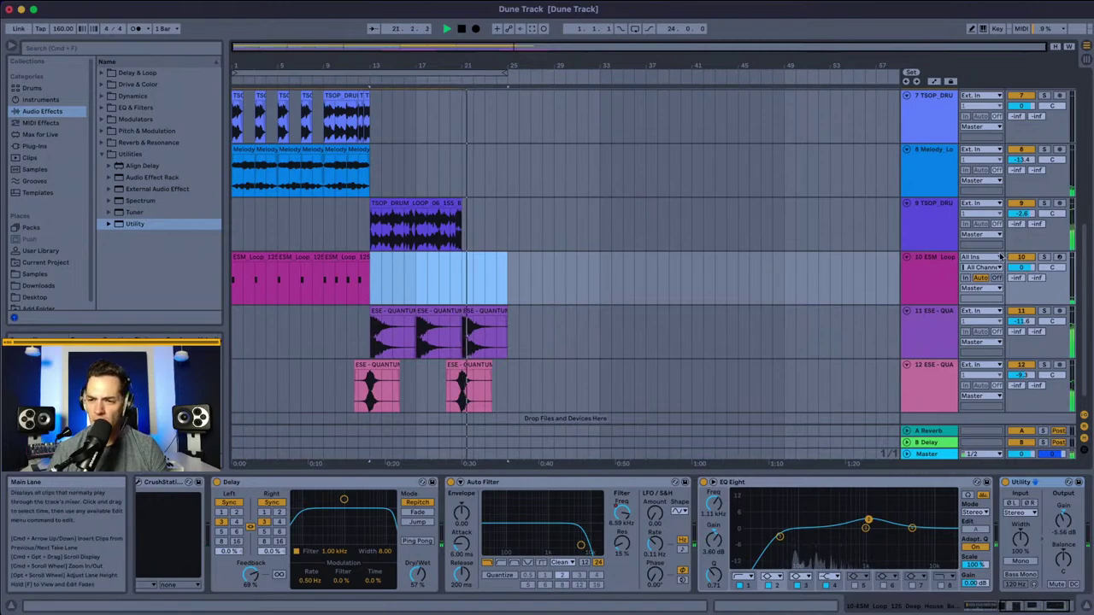
Step: Set track 10's volume to -3.6 dB and audition it from the beginning, both soloed and within the full mix
left_click_drag(1021, 266, 1021, 277)
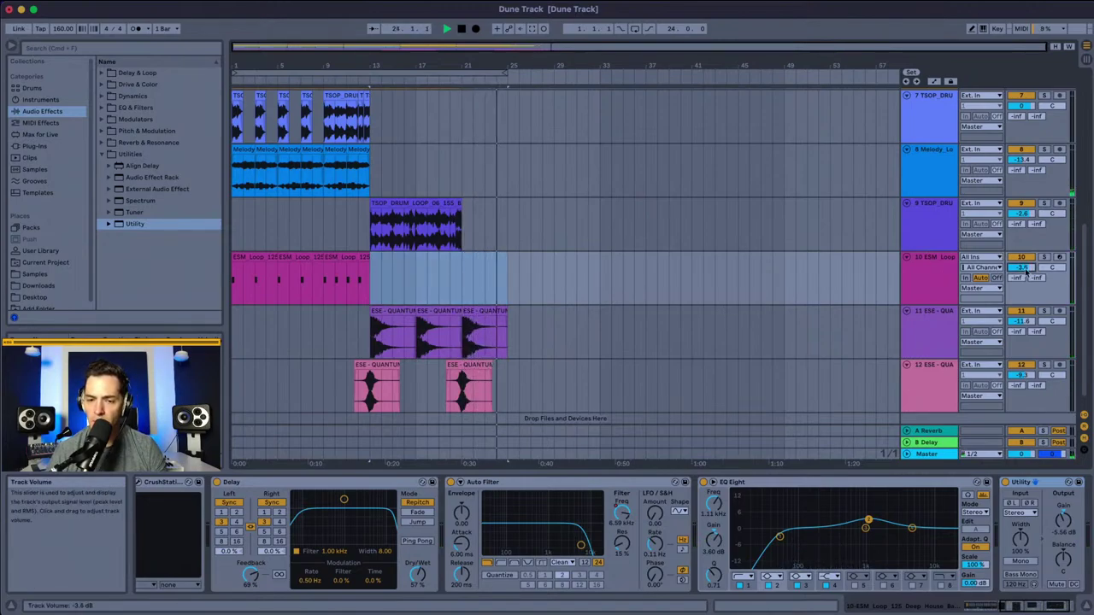
left_click(240, 287)
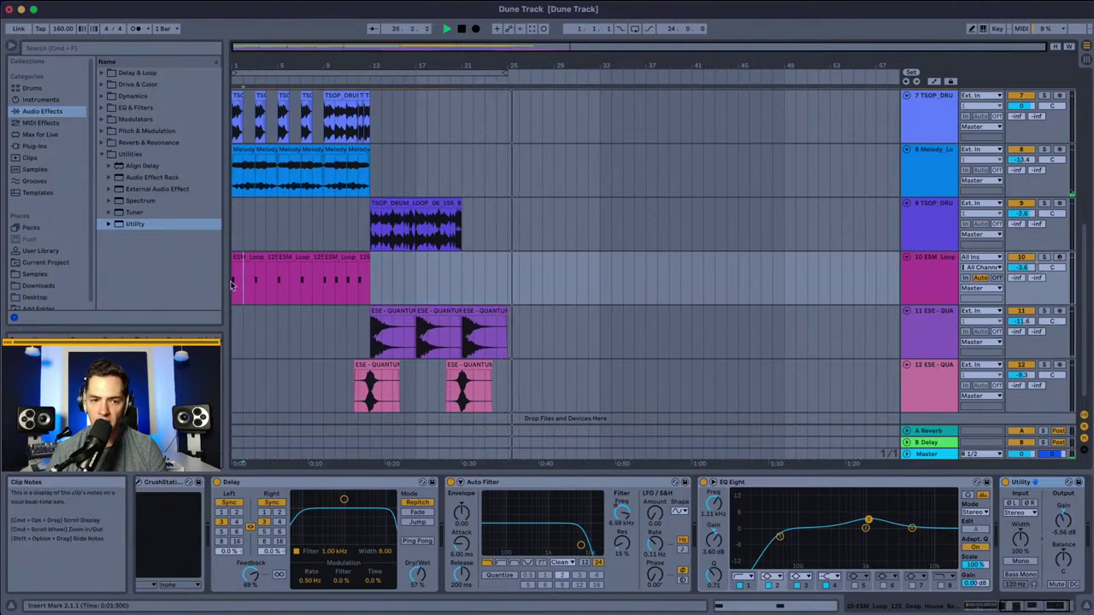
key("space")
key("space")
left_click(1044, 257)
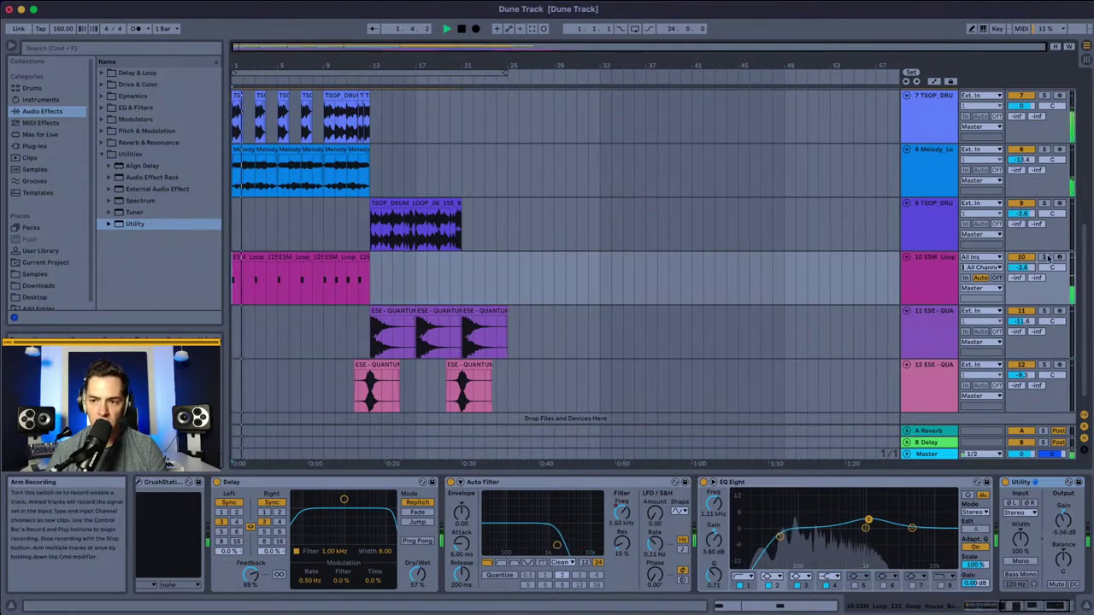
left_click(1044, 257)
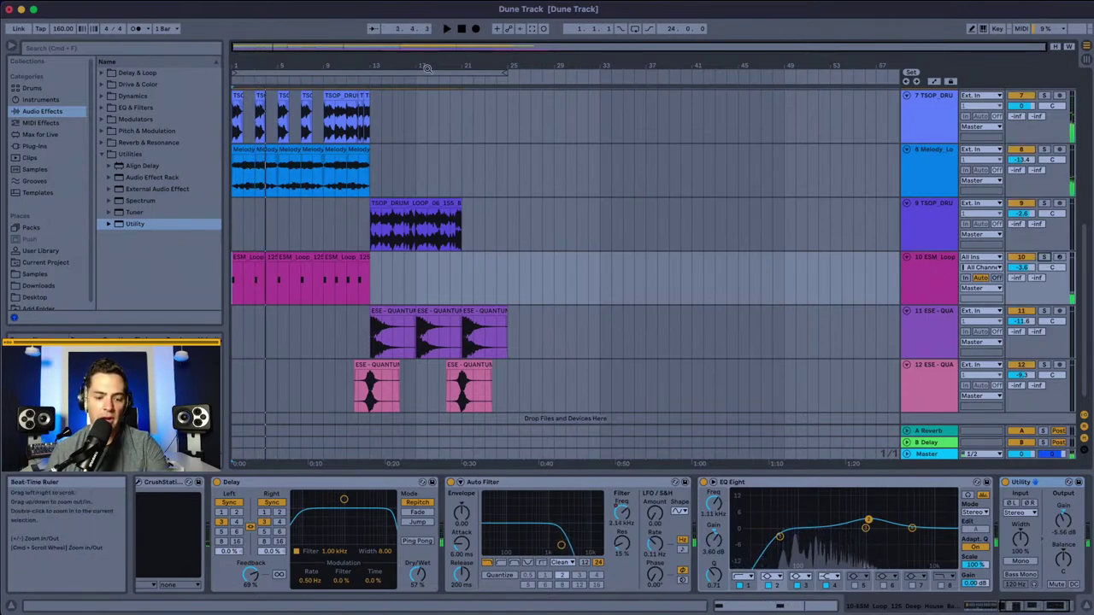
Step: Export the Master as a 24-bit, 48000 Hz WAV, render length 24 bars, into the LANDR Bounces folder
left_click(67, 8)
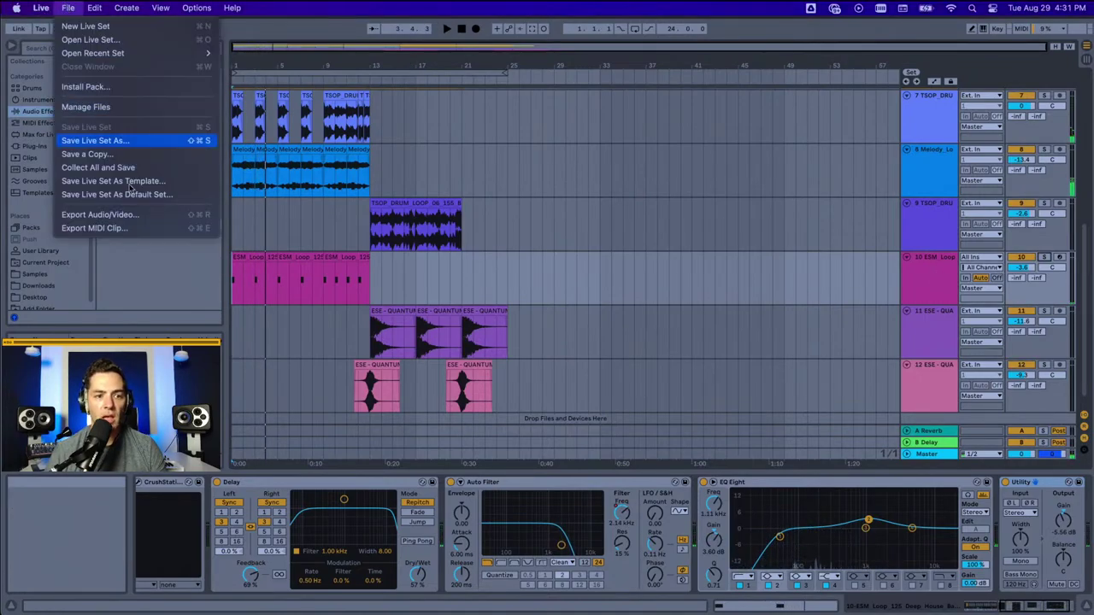
left_click(120, 216)
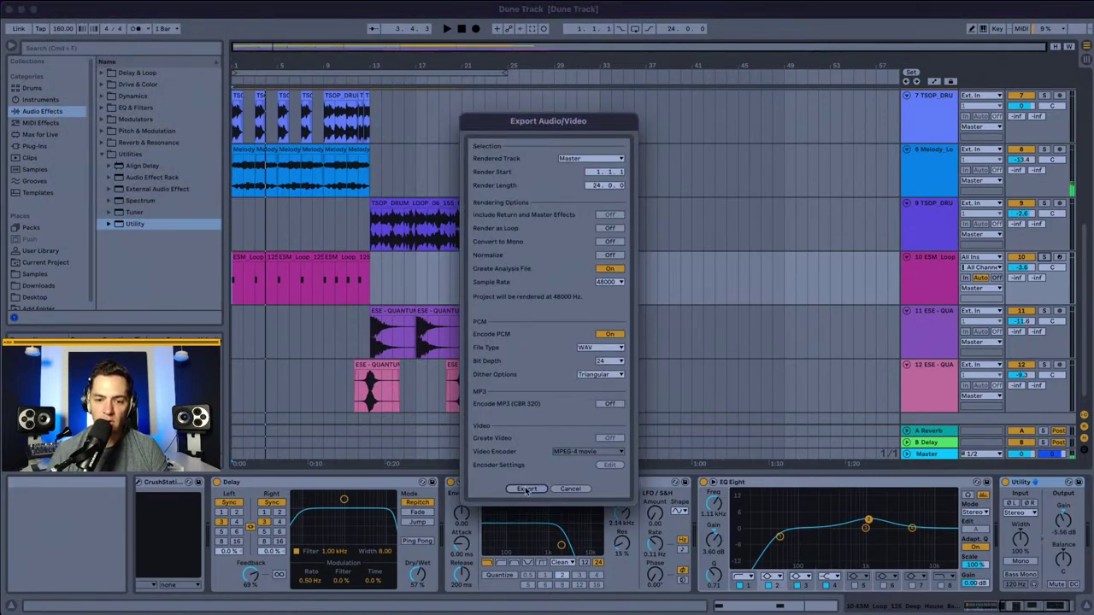
left_click(526, 490)
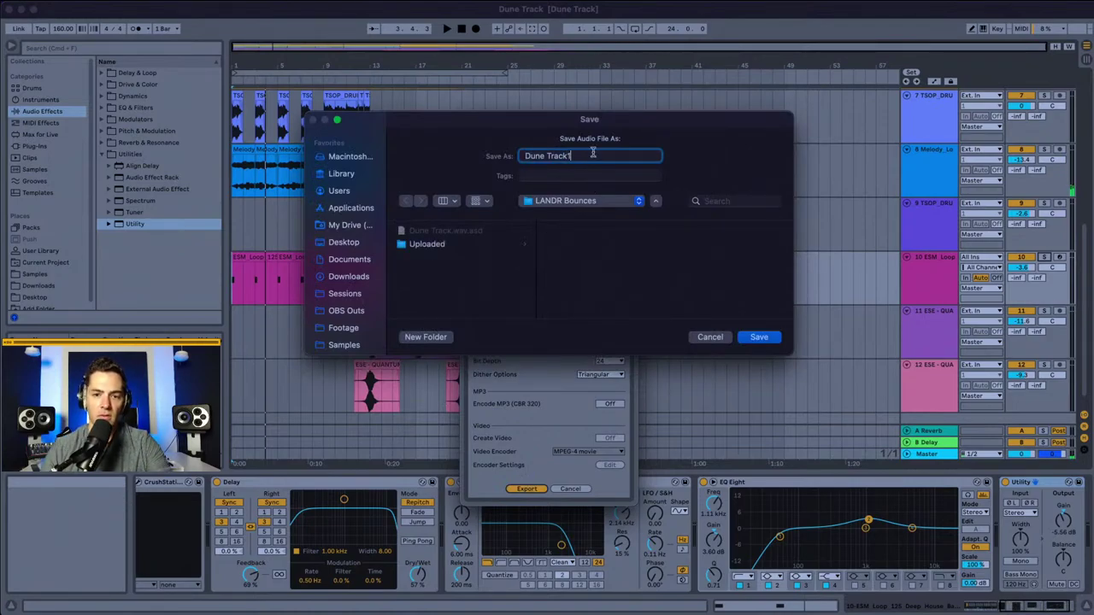
left_click(758, 337)
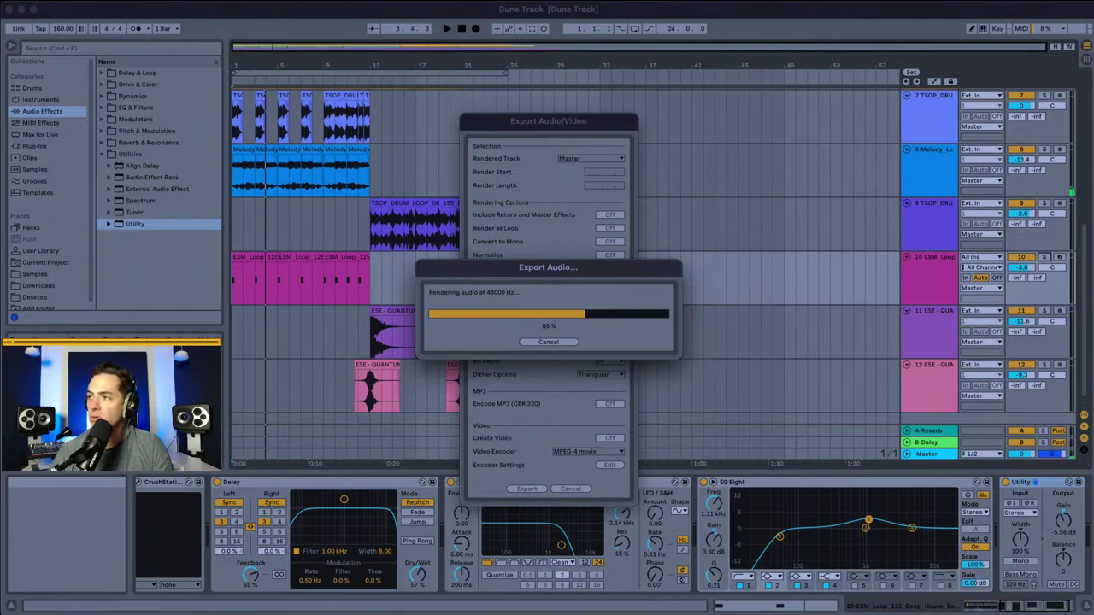
Step: Switch to the LANDR app's mastering library
mouse_move(4, 313)
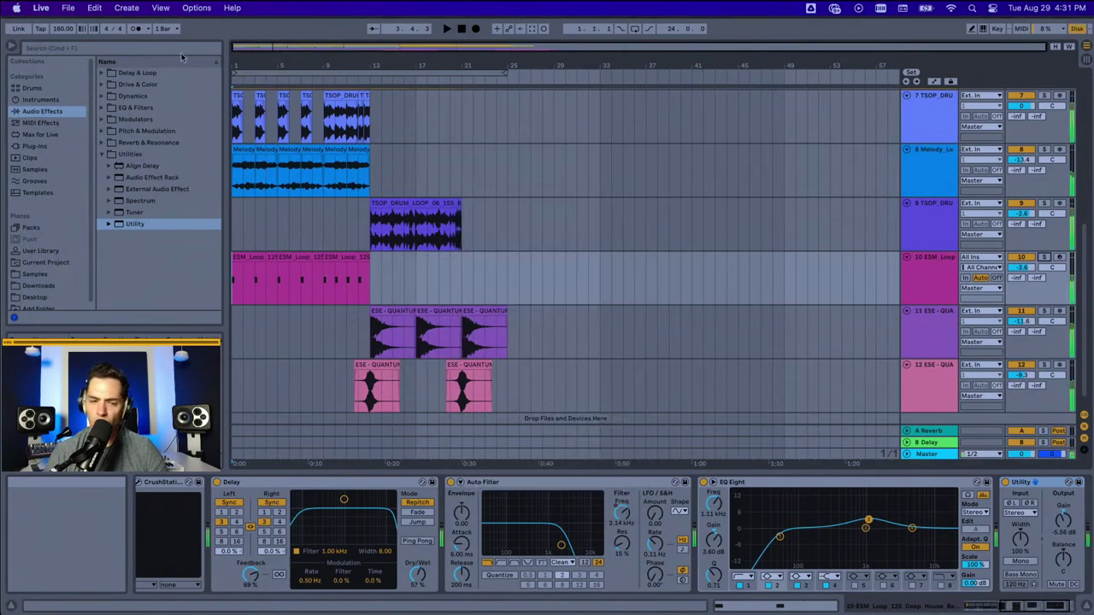
mouse_move(3, 384)
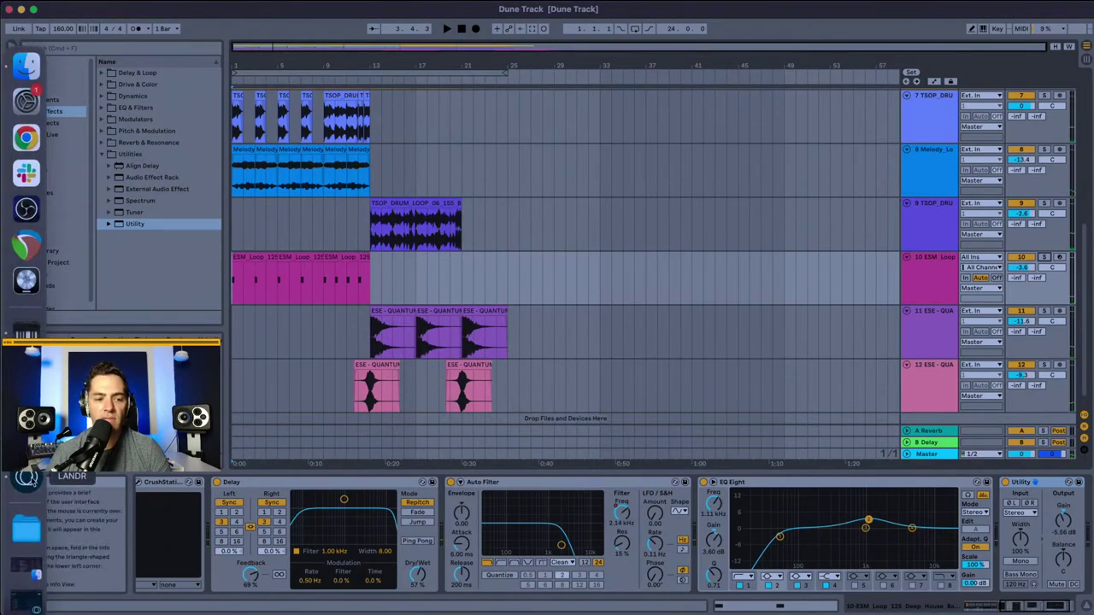
left_click(29, 480)
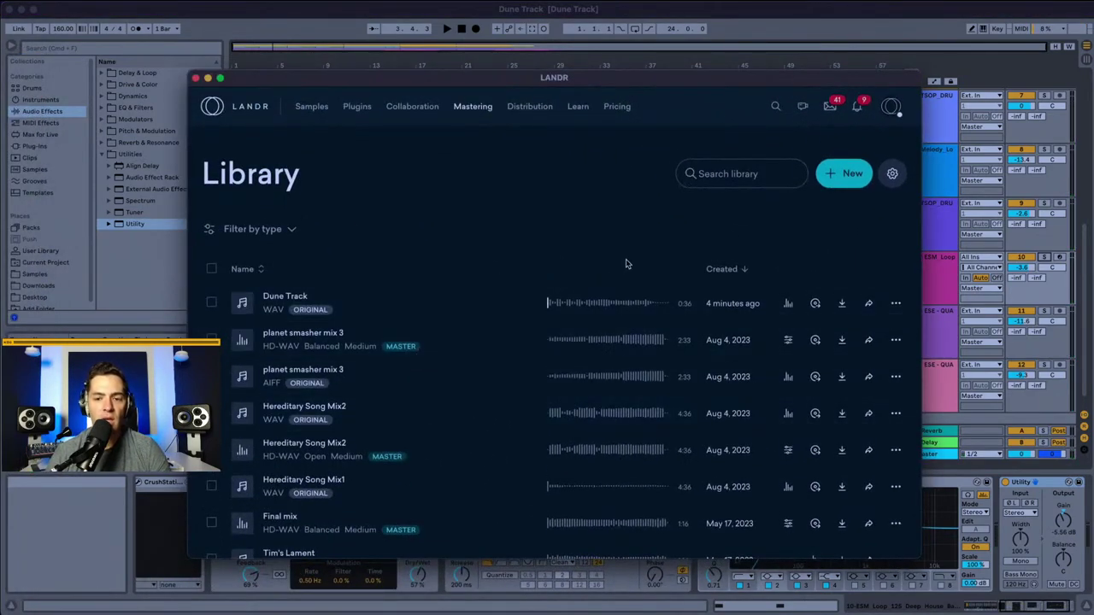